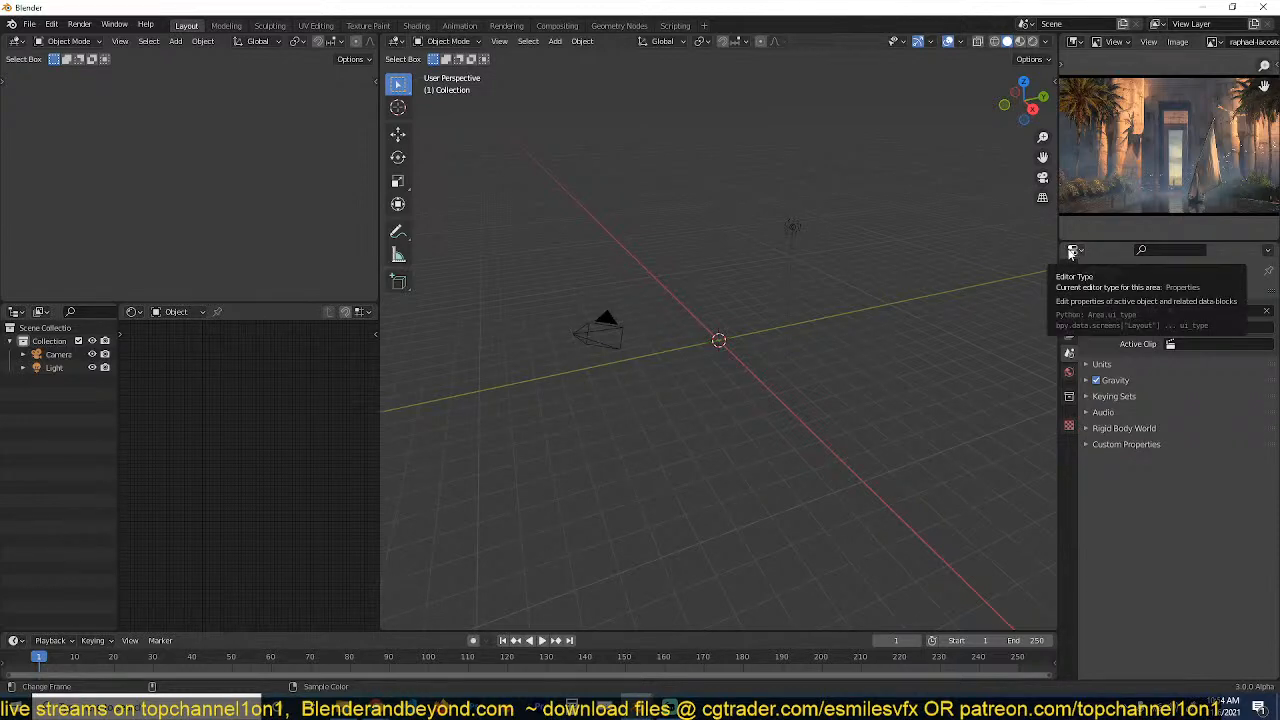
Enlarge the temple reference painting and examine its overall composition.
{"action": "key", "text": "ctrl+space"}
{"action": "scroll", "coordinate": [658, 433], "scroll_direction": "up", "scroll_amount": 5}
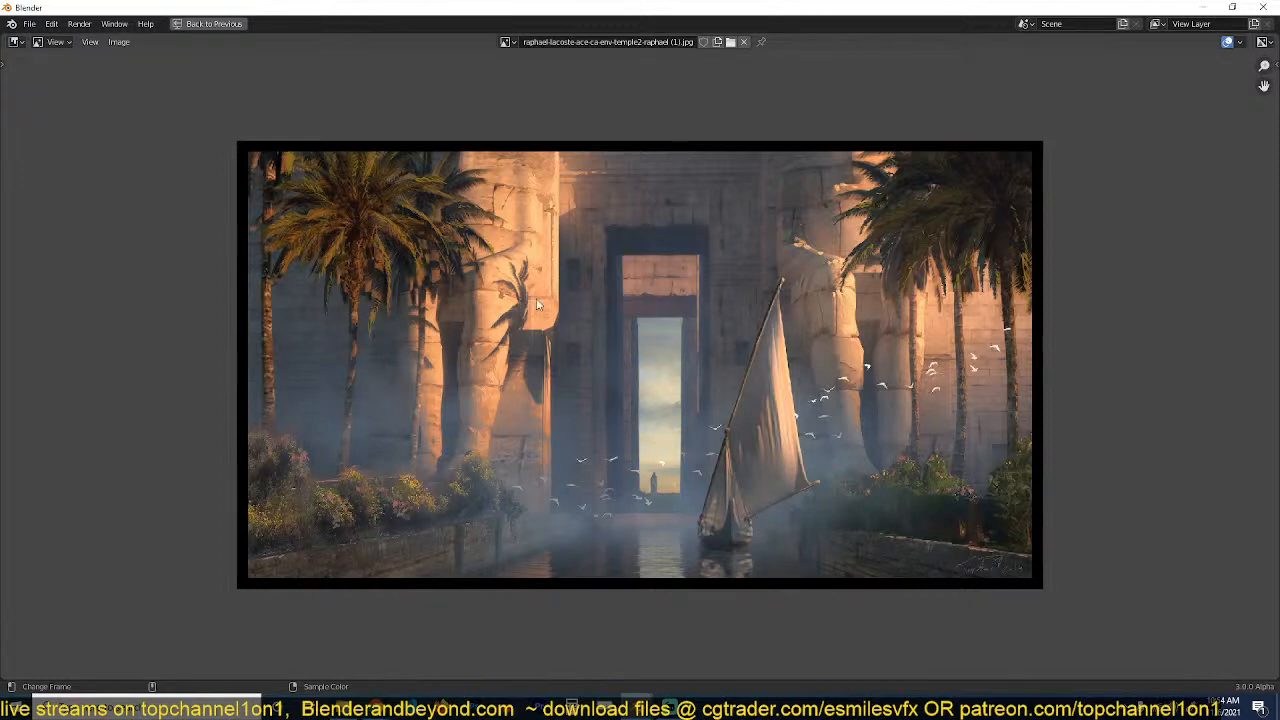
{"action": "key", "text": "ctrl+space"}
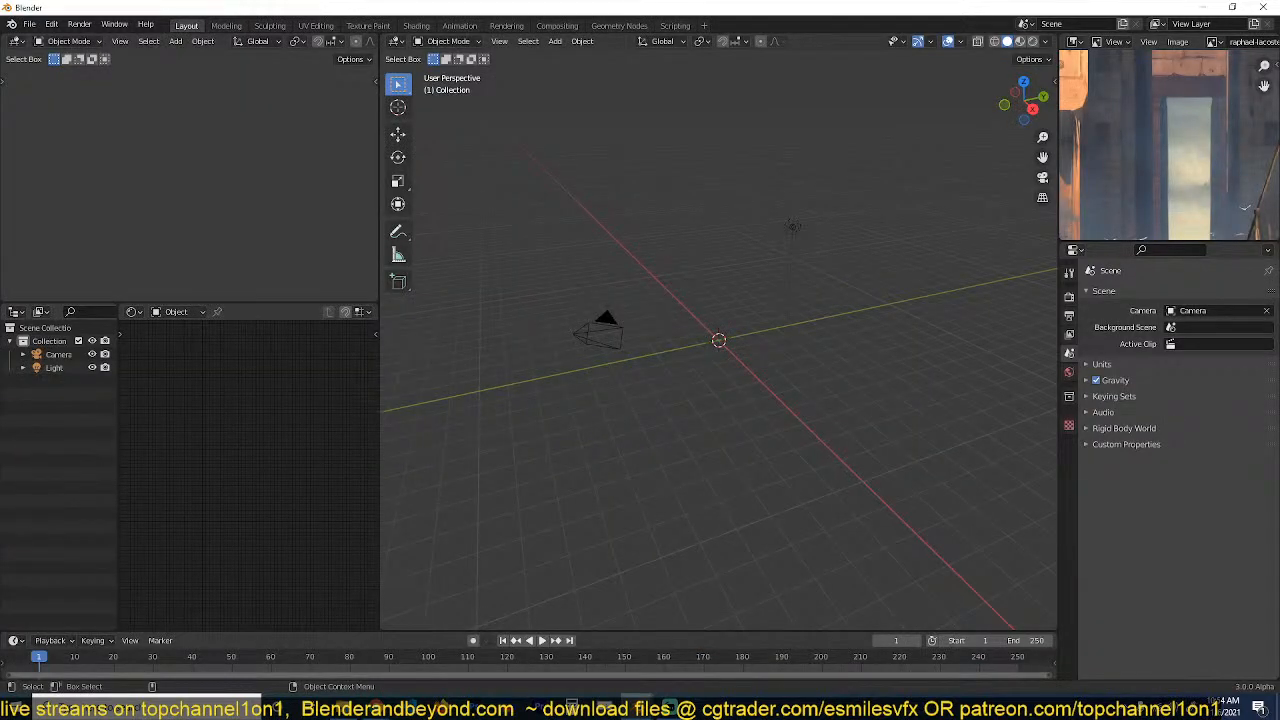
Switch to the browser and view the published "creating Egyptian city in blender" post down to its reference image link.
{"action": "left_click", "coordinate": [376, 706]}
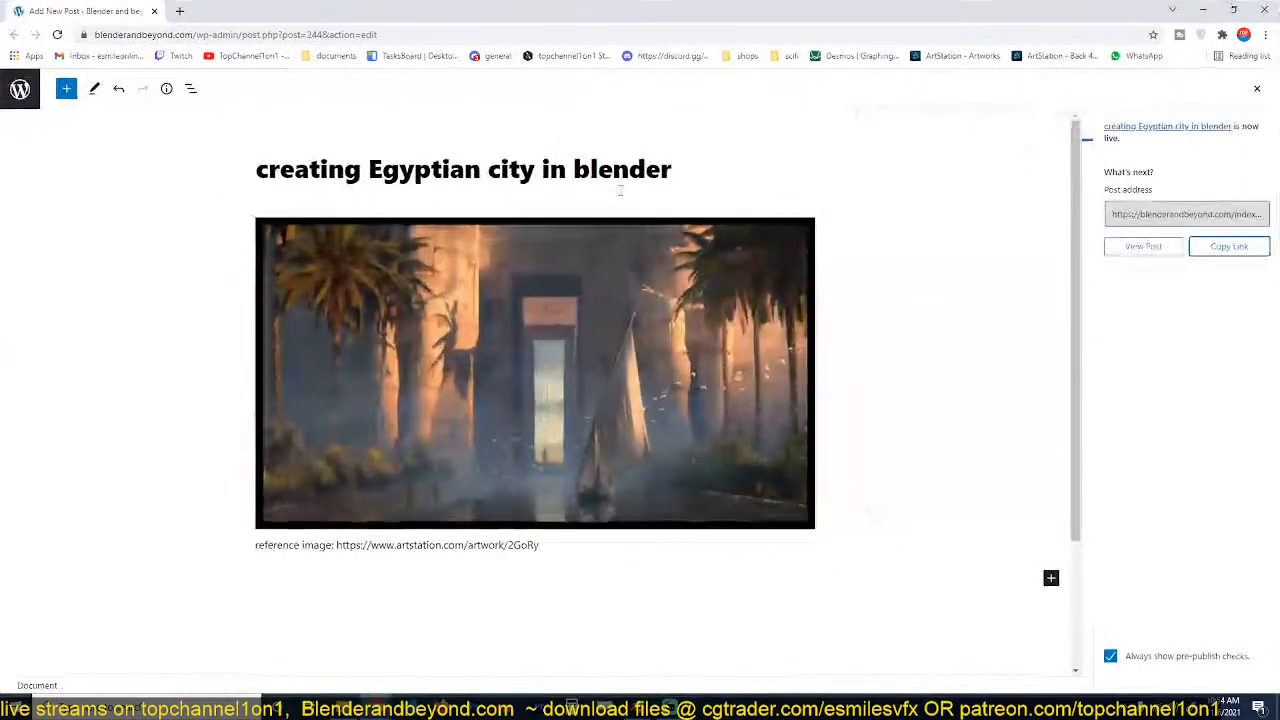
{"action": "left_click", "coordinate": [1143, 247]}
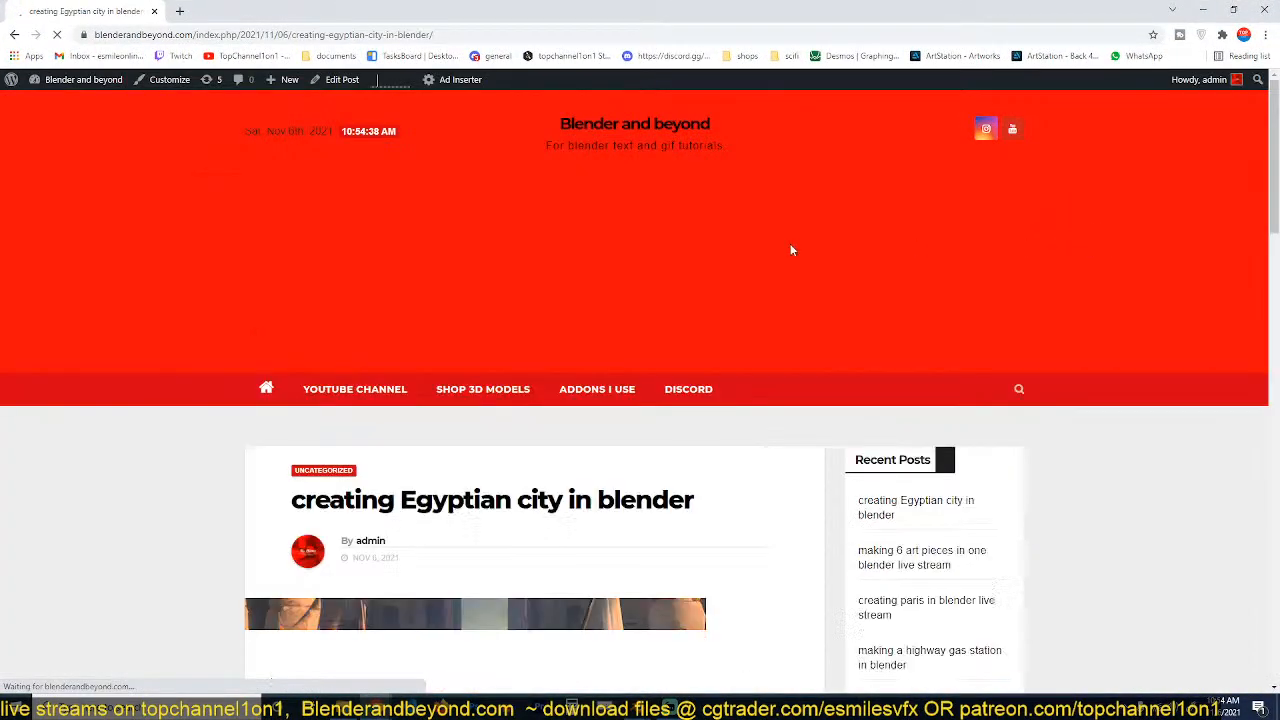
{"action": "scroll", "coordinate": [477, 460], "scroll_direction": "down", "scroll_amount": 3}
{"action": "scroll", "coordinate": [478, 460], "scroll_direction": "down", "scroll_amount": 4}
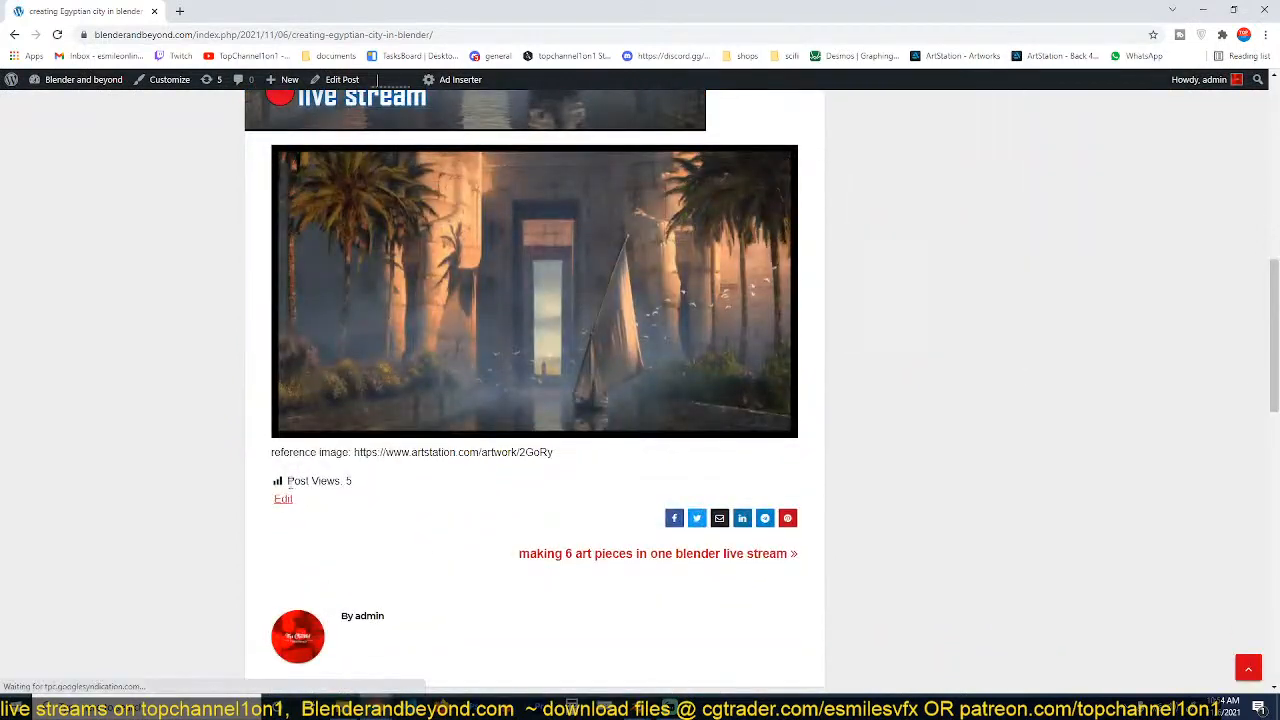
{"action": "left_click_drag", "start_coordinate": [352, 452], "coordinate": [618, 463]}
{"action": "left_click", "coordinate": [1204, 10]}
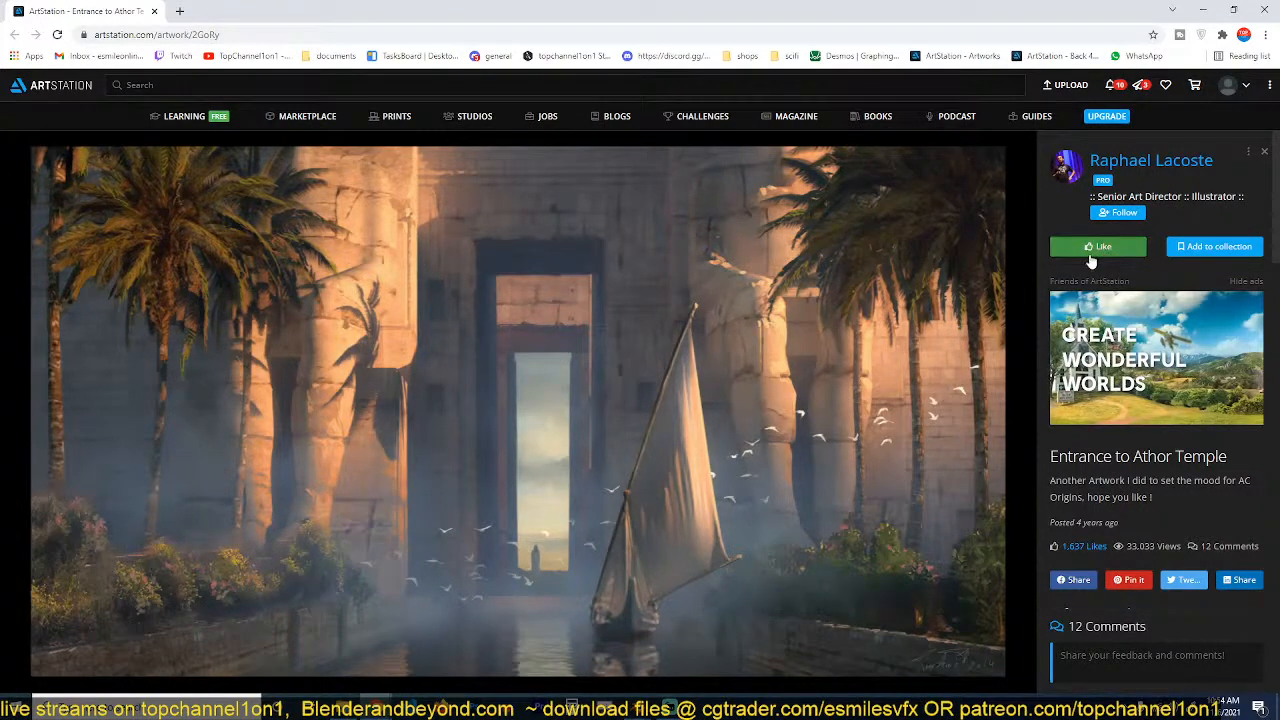
Like the "Entrance to Athor Temple" artwork on ArtStation and return to Blender.
{"action": "key", "text": "l"}
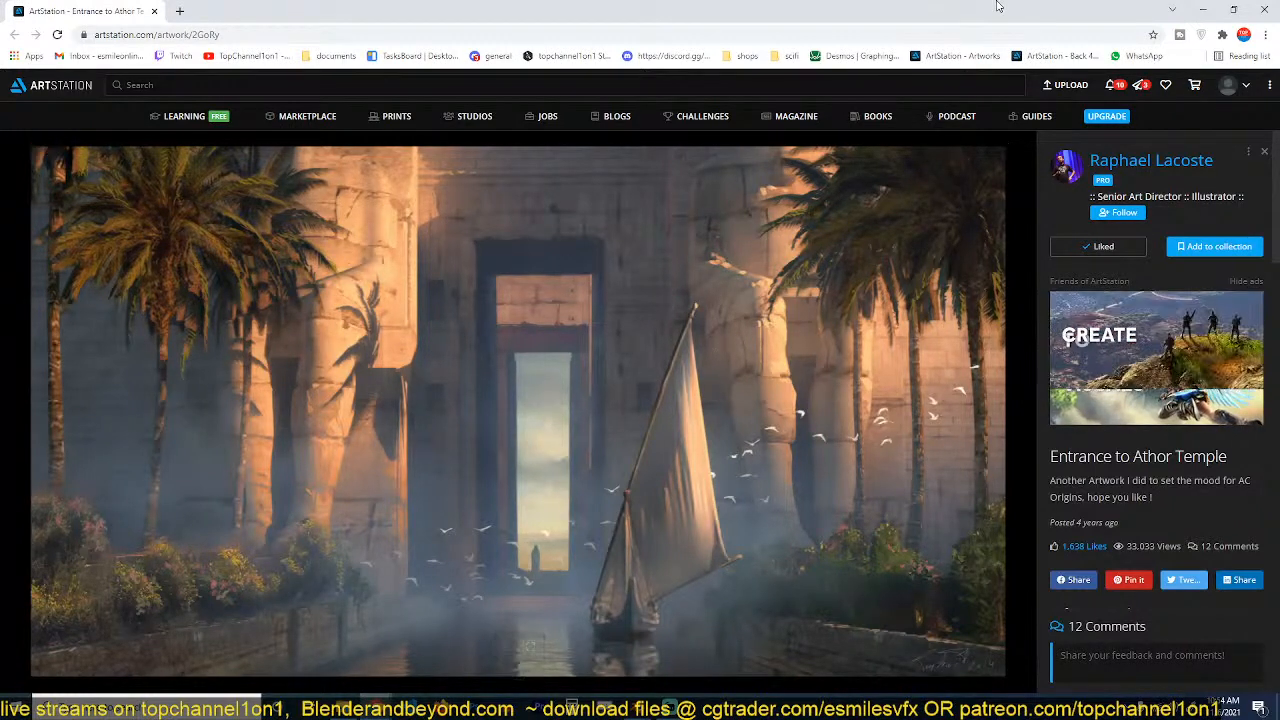
{"action": "left_click", "coordinate": [1200, 11]}
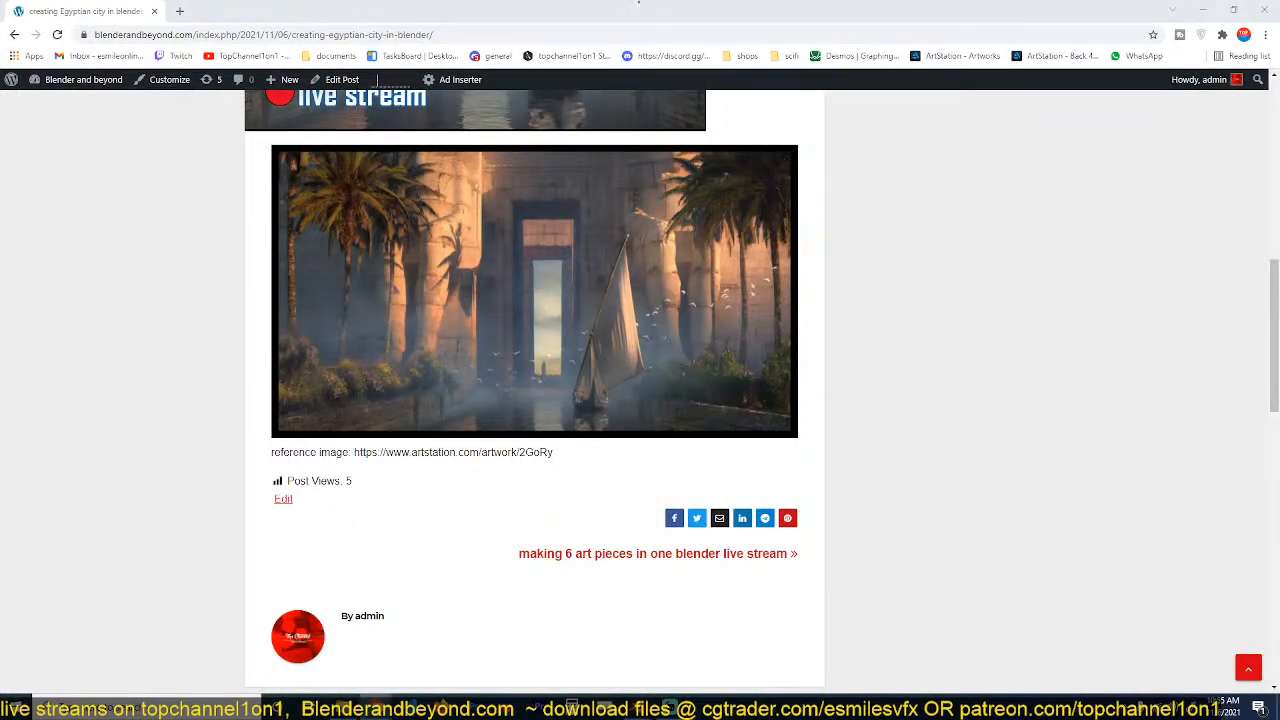
{"action": "left_click", "coordinate": [1207, 10]}
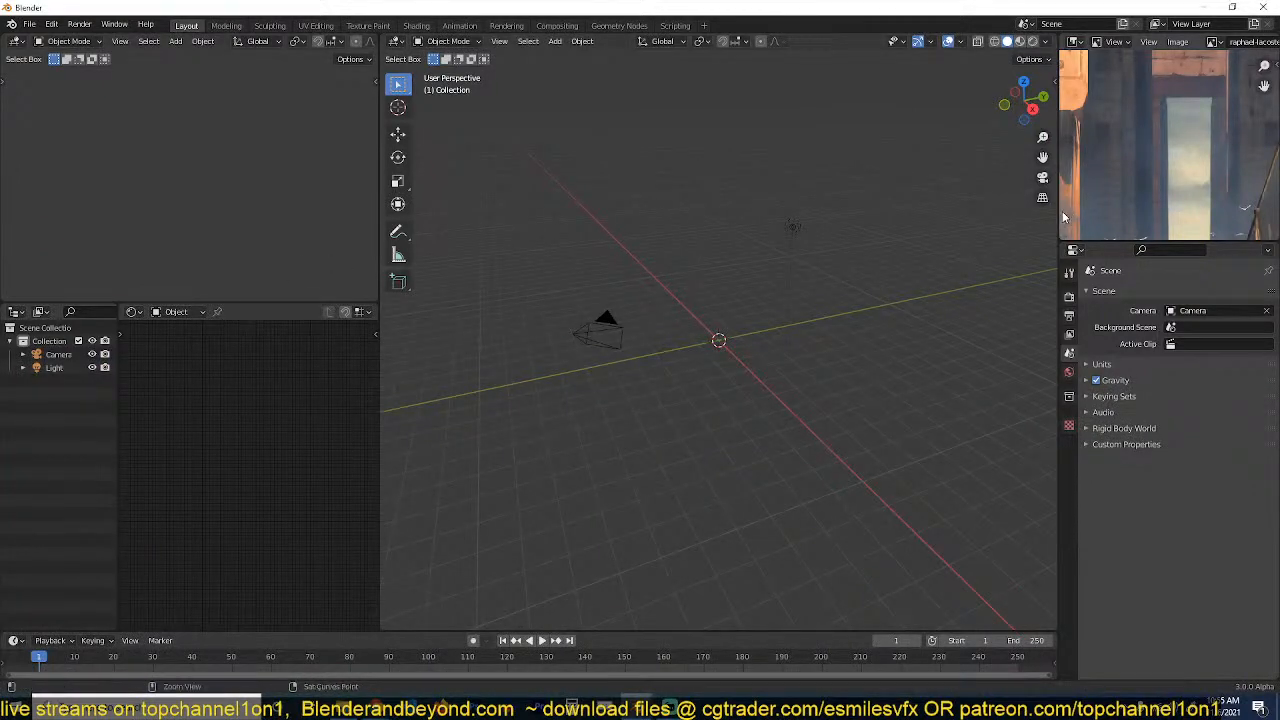
Examine the temple, doorway, boat and palm trees in the enlarged reference painting, and restore the layout.
{"action": "key", "text": "ctrl+space"}
{"action": "scroll", "coordinate": [639, 382], "scroll_direction": "up", "scroll_amount": 2}
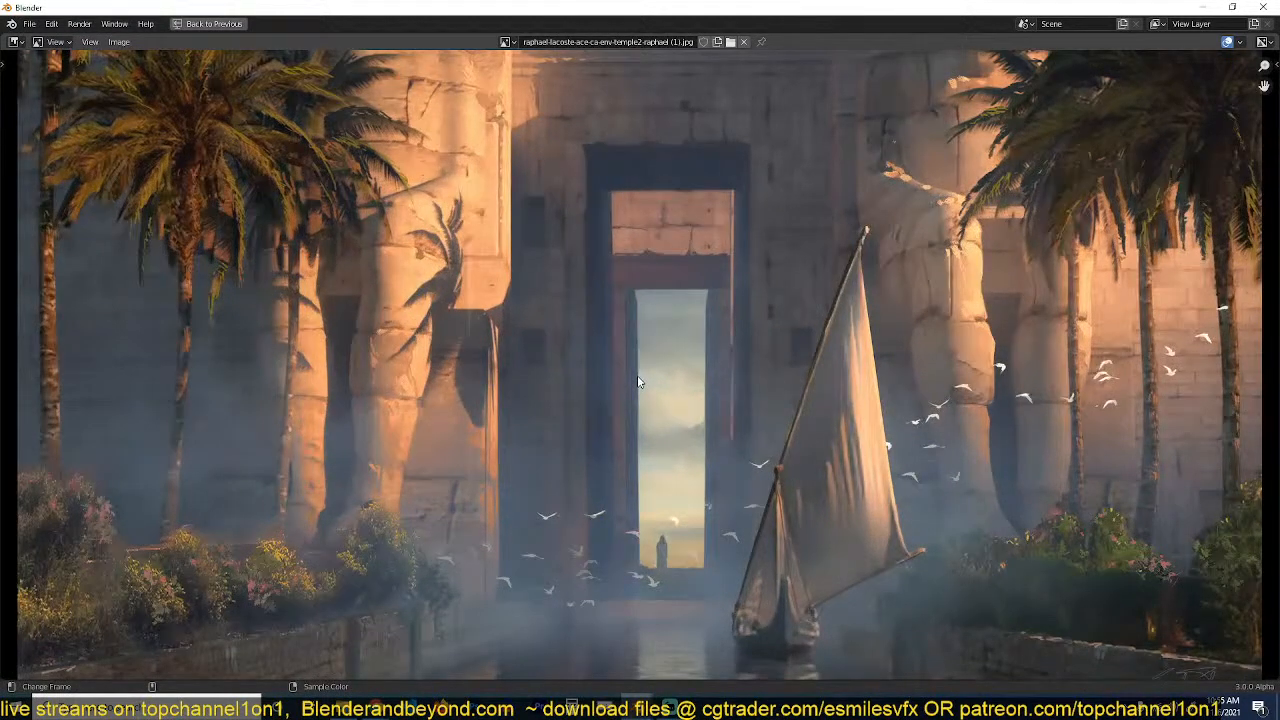
{"action": "scroll", "coordinate": [639, 382], "scroll_direction": "down", "scroll_amount": 4}
{"action": "scroll", "coordinate": [641, 408], "scroll_direction": "up", "scroll_amount": 2}
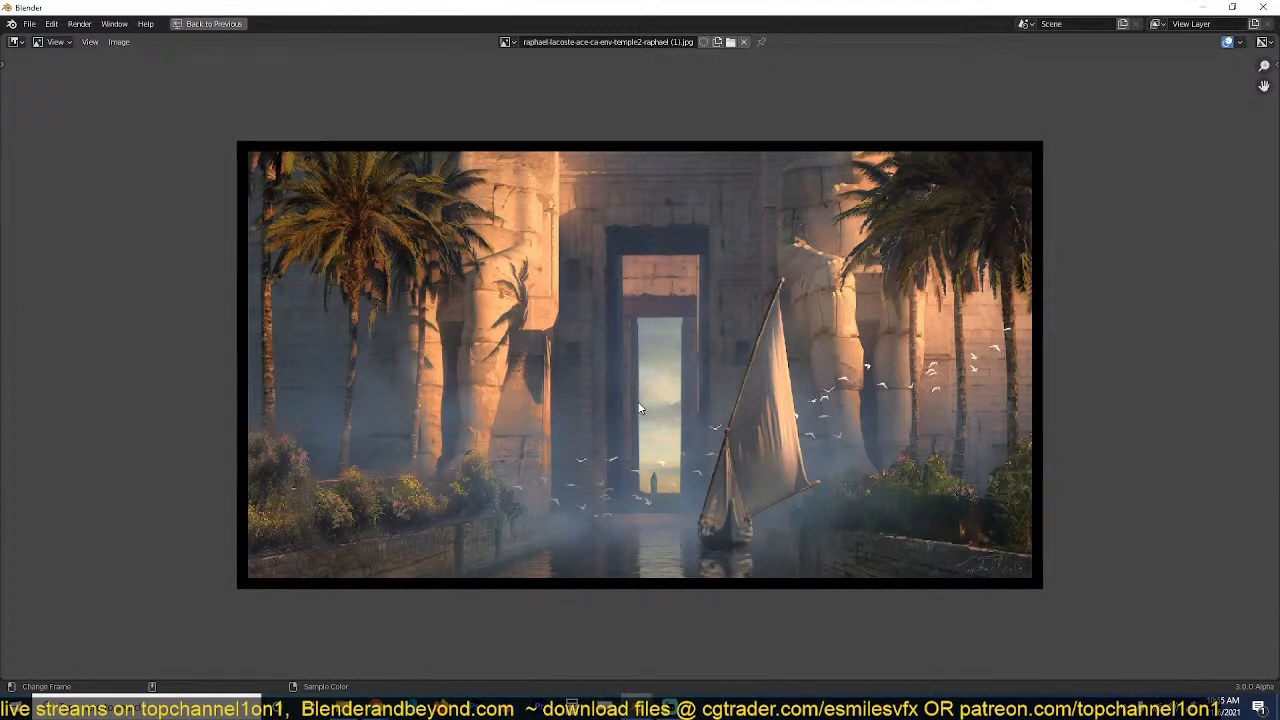
{"action": "scroll", "coordinate": [640, 408], "scroll_direction": "up", "scroll_amount": 1}
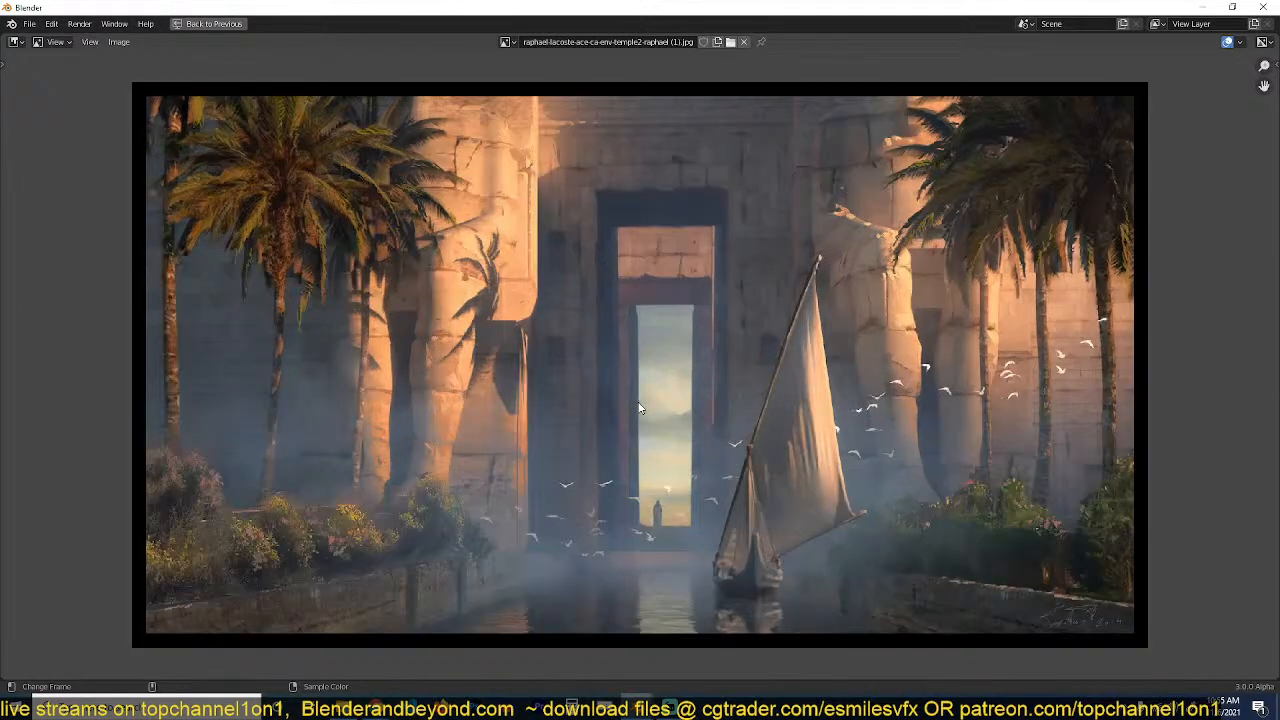
{"action": "key", "text": "ctrl+space"}
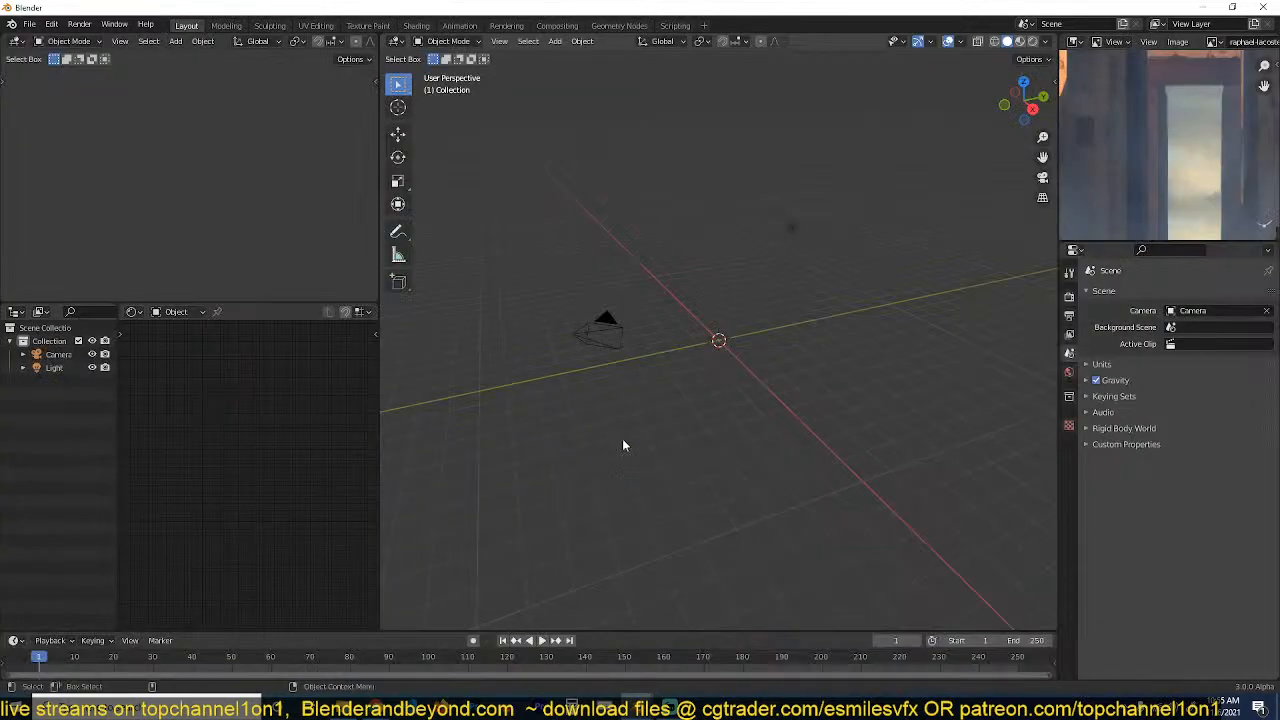
Add a plane at the scene origin and show it in the top orthographic view.
{"action": "middle_click_drag", "start_coordinate": [622, 438], "coordinate": [669, 354]}
{"action": "key", "text": "shift+a"}
{"action": "mouse_move", "coordinate": [765, 376]}
{"action": "left_click", "coordinate": [886, 380]}
{"action": "key", "text": "KP_7"}
{"action": "key", "text": "KP_Decimal"}
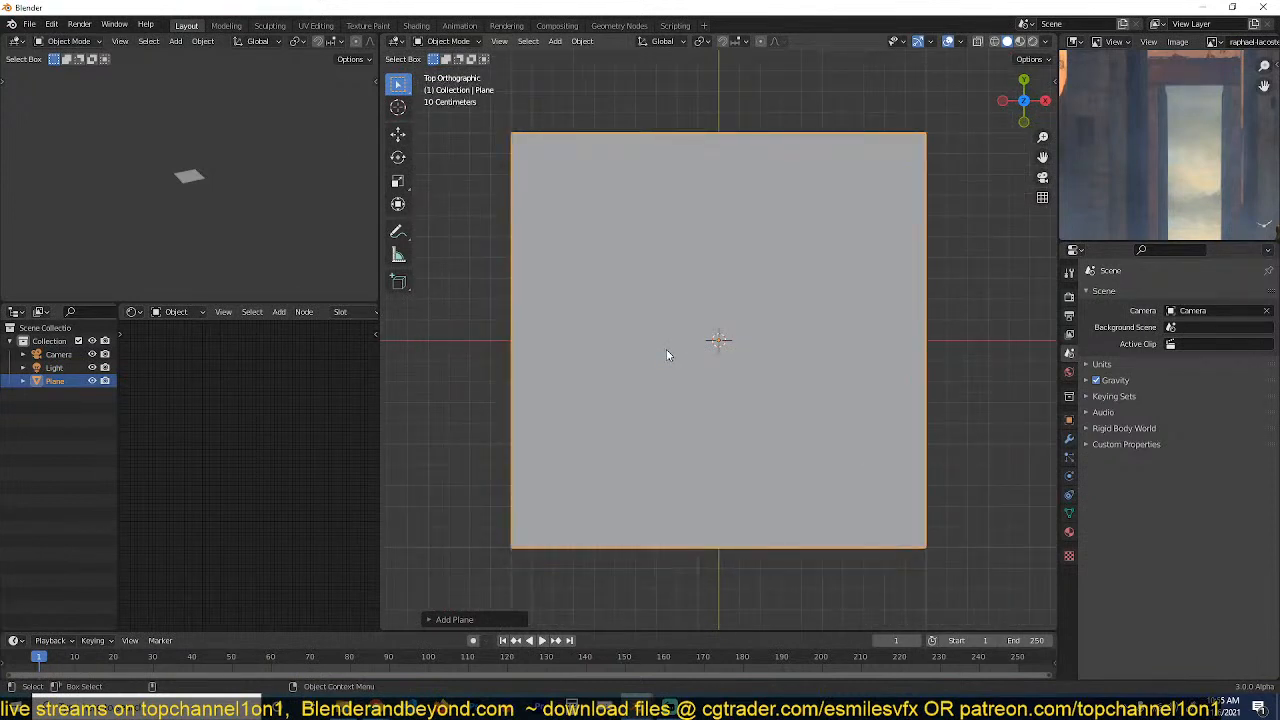
{"action": "scroll", "coordinate": [666, 349], "scroll_direction": "down", "scroll_amount": 4}
Set the small preview viewport to Material Preview shading with the plane shown up close.
{"action": "scroll", "coordinate": [180, 180], "scroll_direction": "up", "scroll_amount": 4}
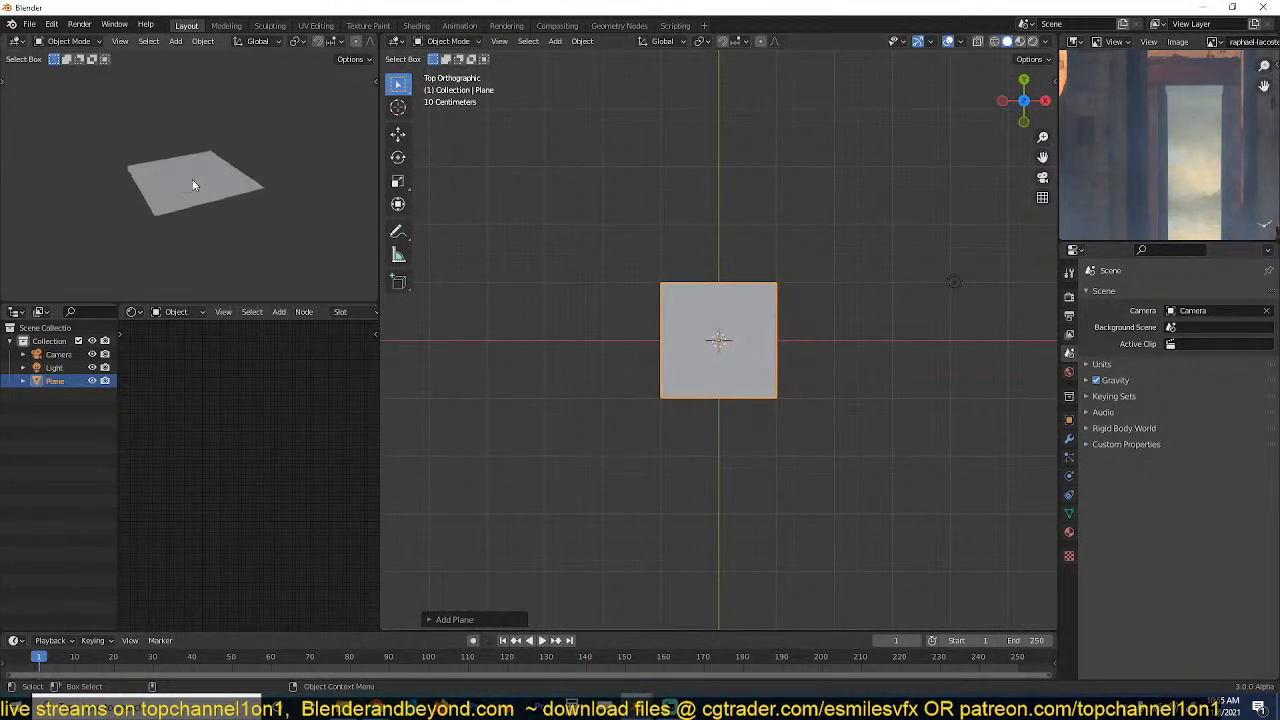
{"action": "scroll", "coordinate": [340, 44], "scroll_direction": "down", "scroll_amount": 3}
{"action": "scroll", "coordinate": [340, 44], "scroll_direction": "up", "scroll_amount": 3}
{"action": "left_click", "coordinate": [340, 44]}
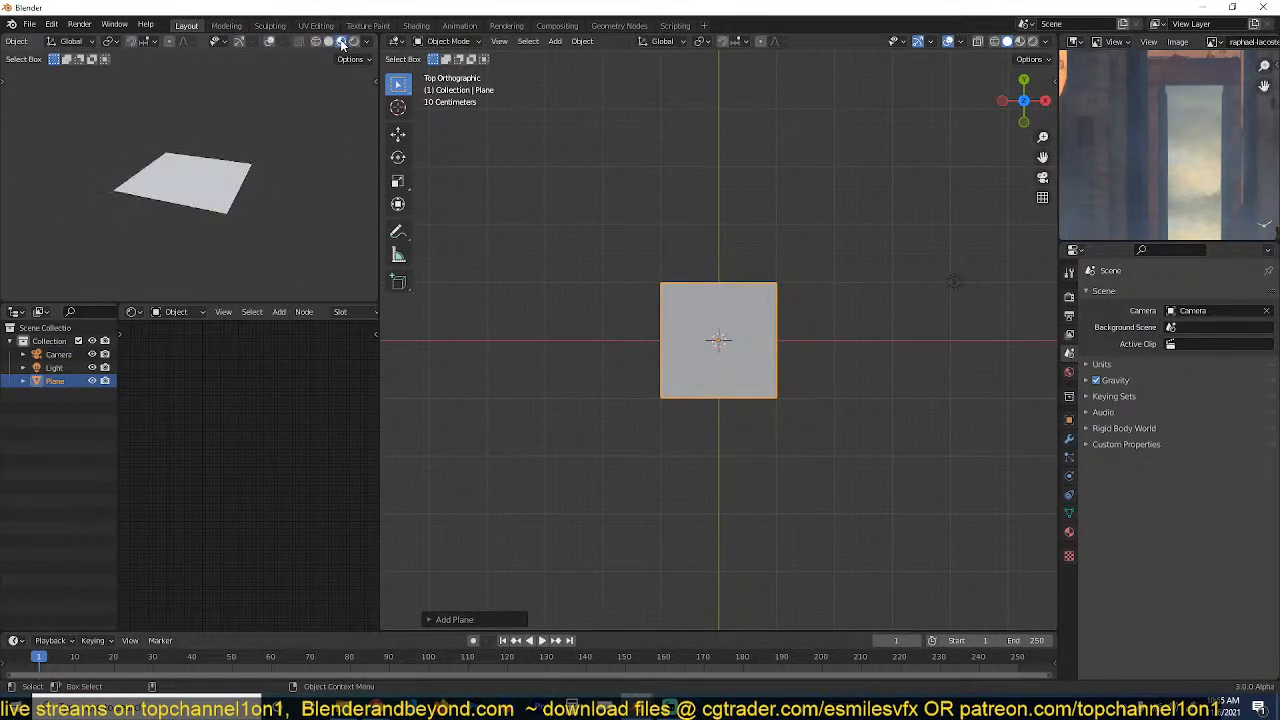
{"action": "scroll", "coordinate": [227, 145], "scroll_direction": "up", "scroll_amount": 4}
Start the Shortcut VUr add-on to display keystrokes and mouse actions in the viewport.
{"action": "left_click", "coordinate": [796, 160]}
{"action": "key", "text": "n"}
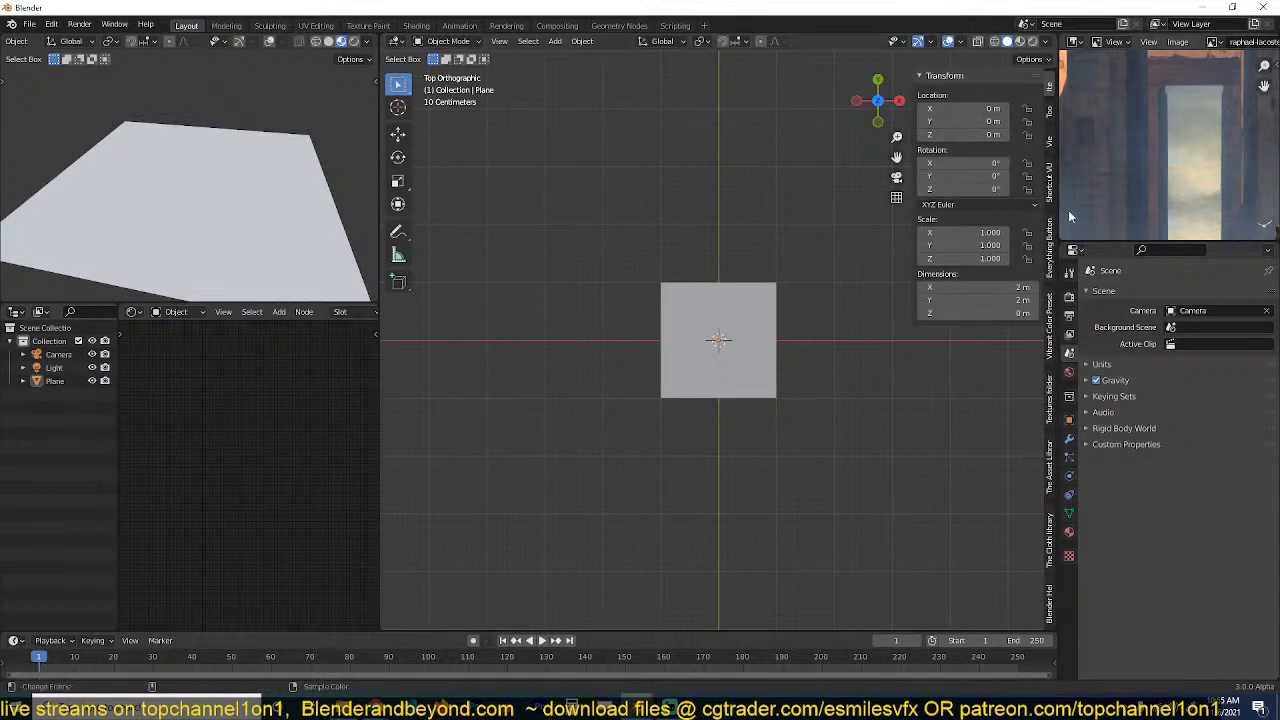
{"action": "left_click", "coordinate": [1048, 185]}
{"action": "left_click", "coordinate": [987, 95]}
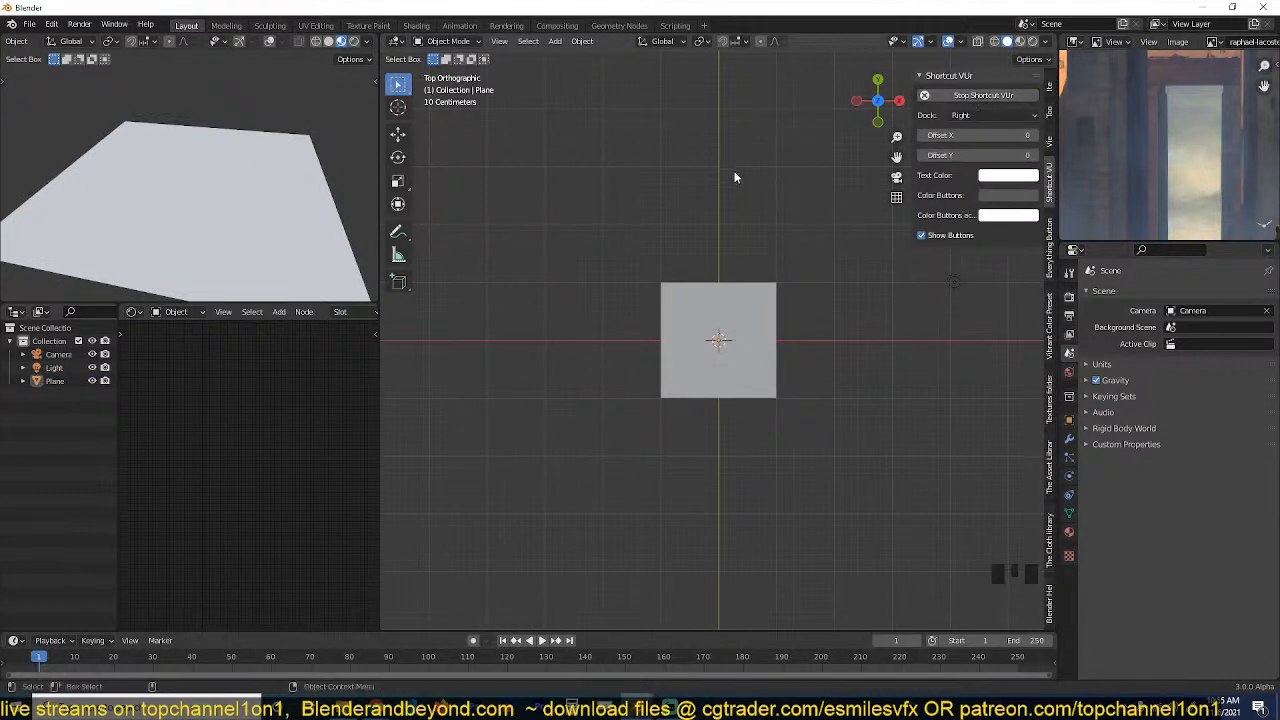
{"action": "key", "text": "n"}
Select the plane and search all materials in The Asset Library for "water".
{"action": "left_click", "coordinate": [729, 322]}
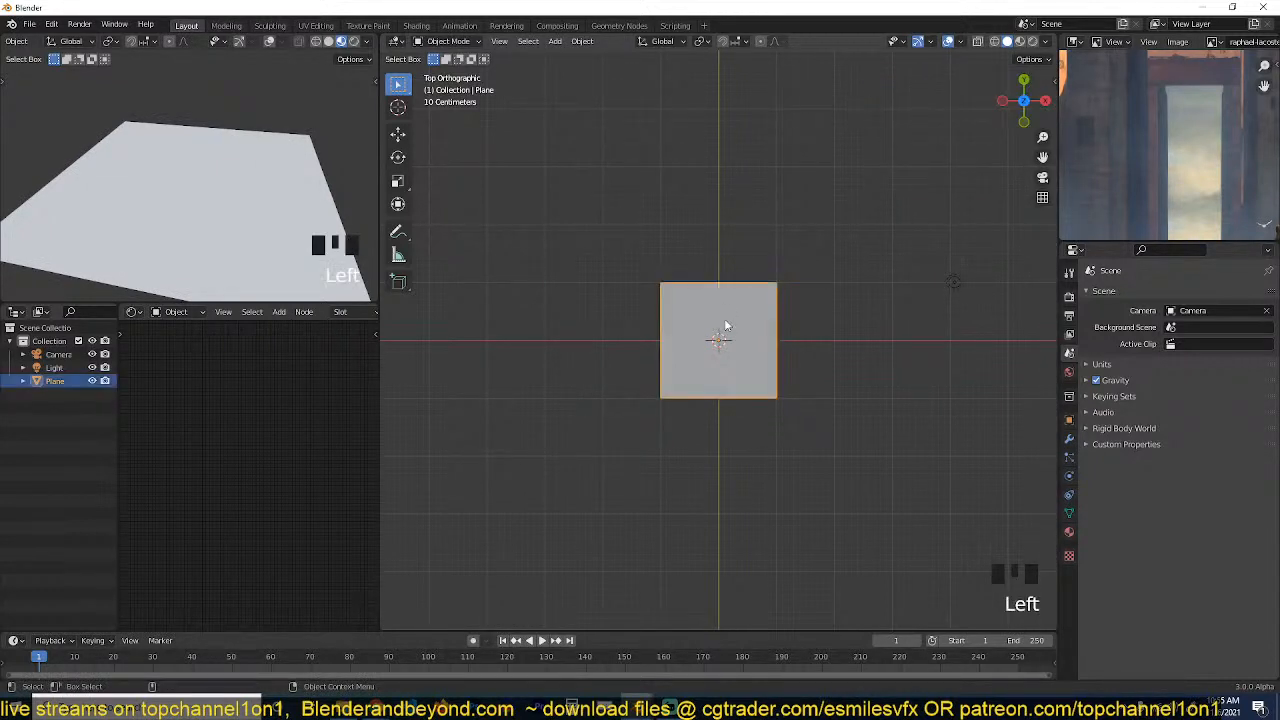
{"action": "key", "text": "grave"}
{"action": "scroll", "coordinate": [710, 262], "scroll_direction": "up", "scroll_amount": 4}
{"action": "key", "text": "grave"}
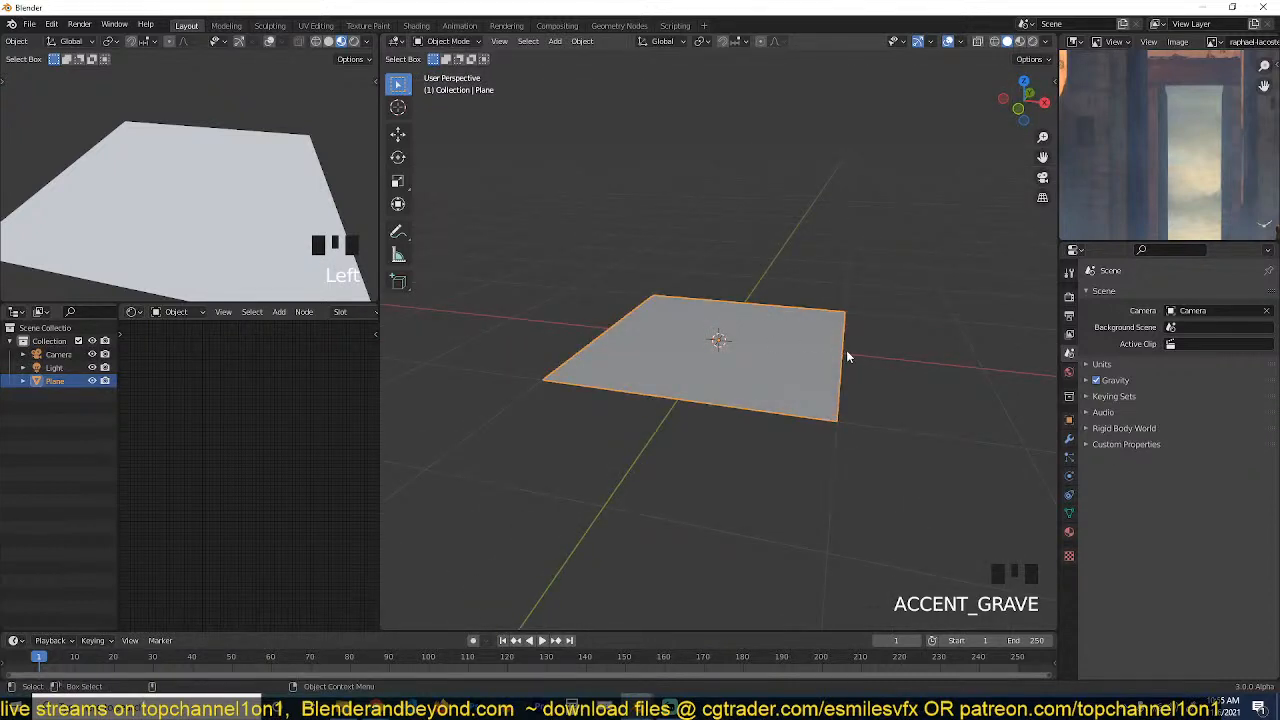
{"action": "key", "text": "n"}
{"action": "left_click", "coordinate": [1049, 470]}
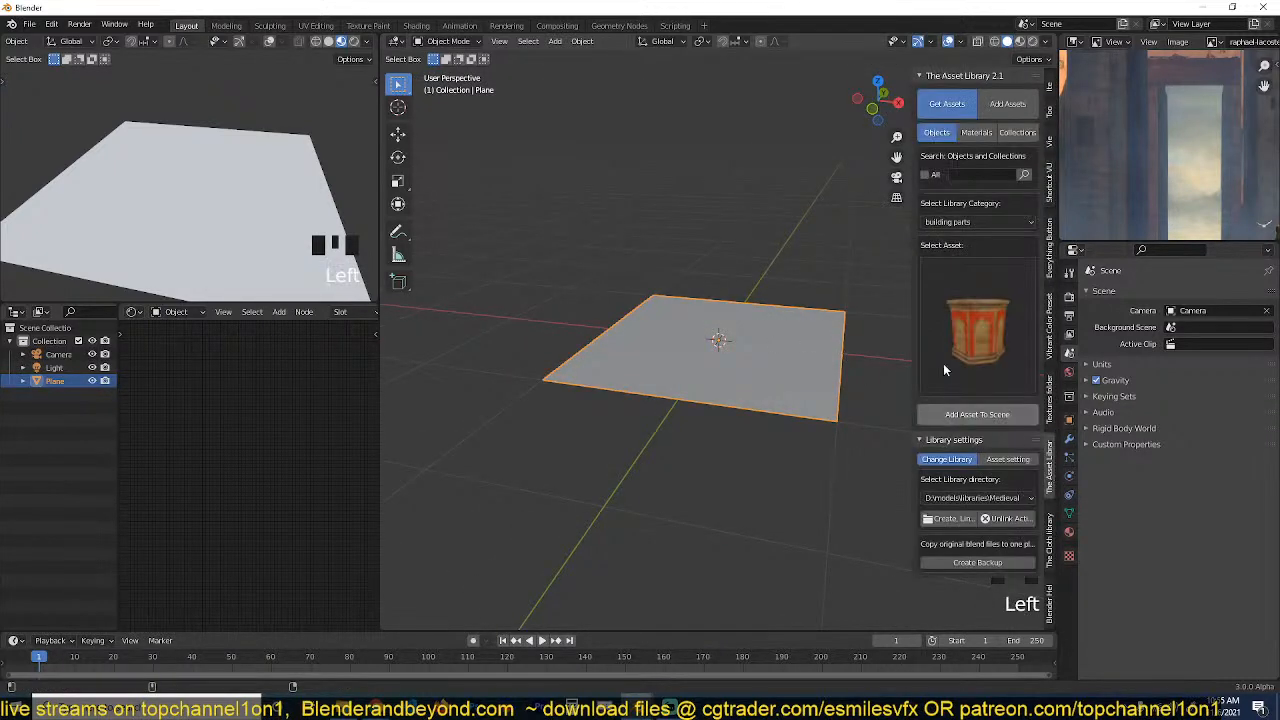
{"action": "left_click", "coordinate": [937, 173]}
{"action": "left_click", "coordinate": [982, 145]}
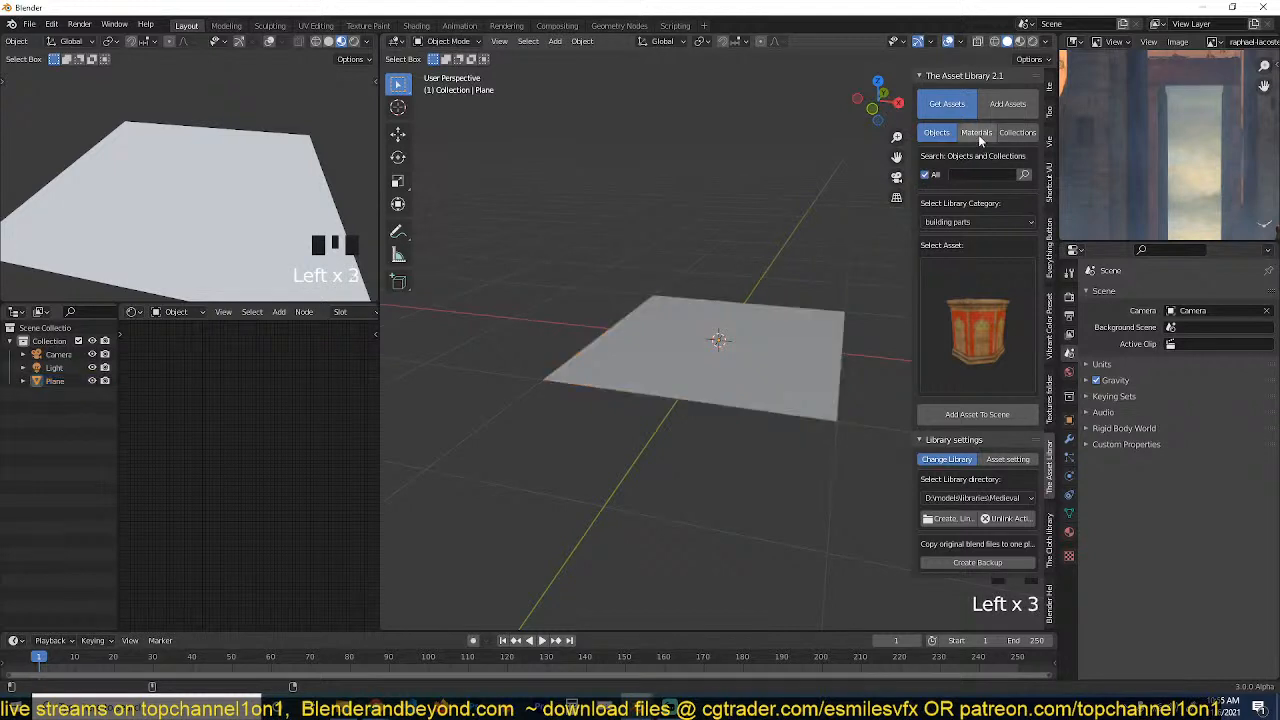
{"action": "left_click", "coordinate": [979, 136]}
{"action": "left_click", "coordinate": [973, 171]}
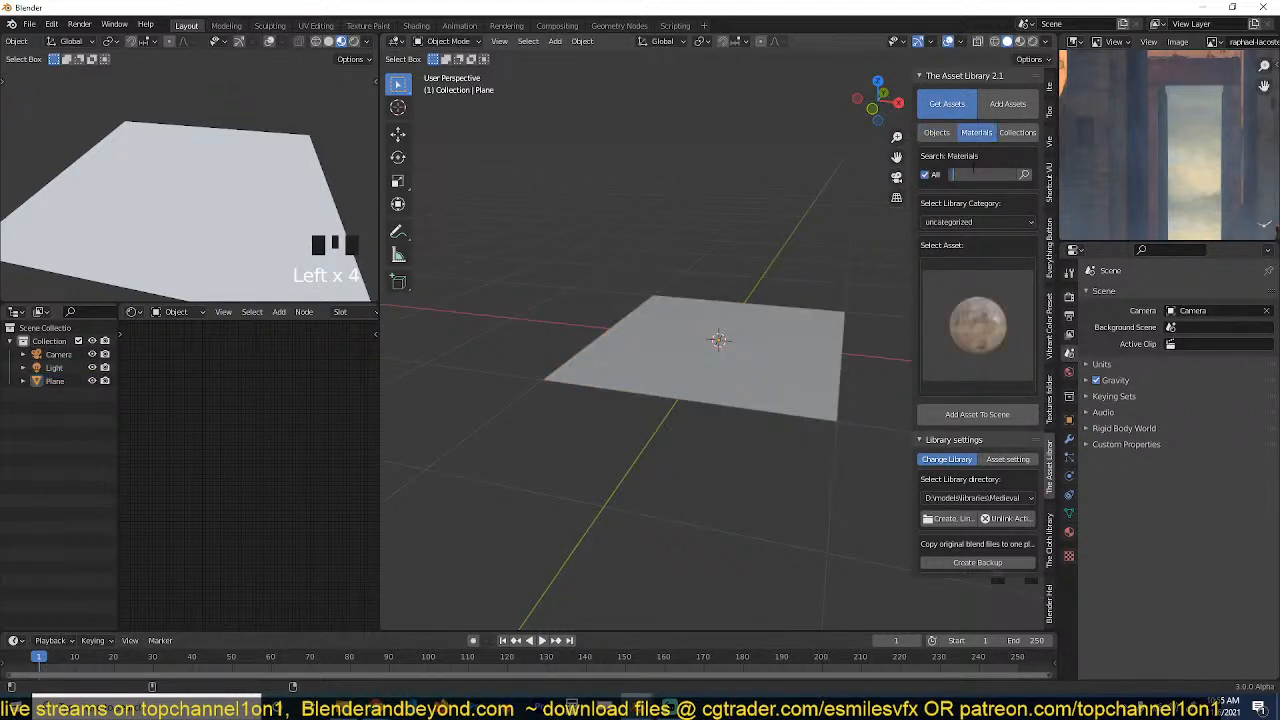
{"action": "type", "text": "water"}
{"action": "key", "text": "Return"}
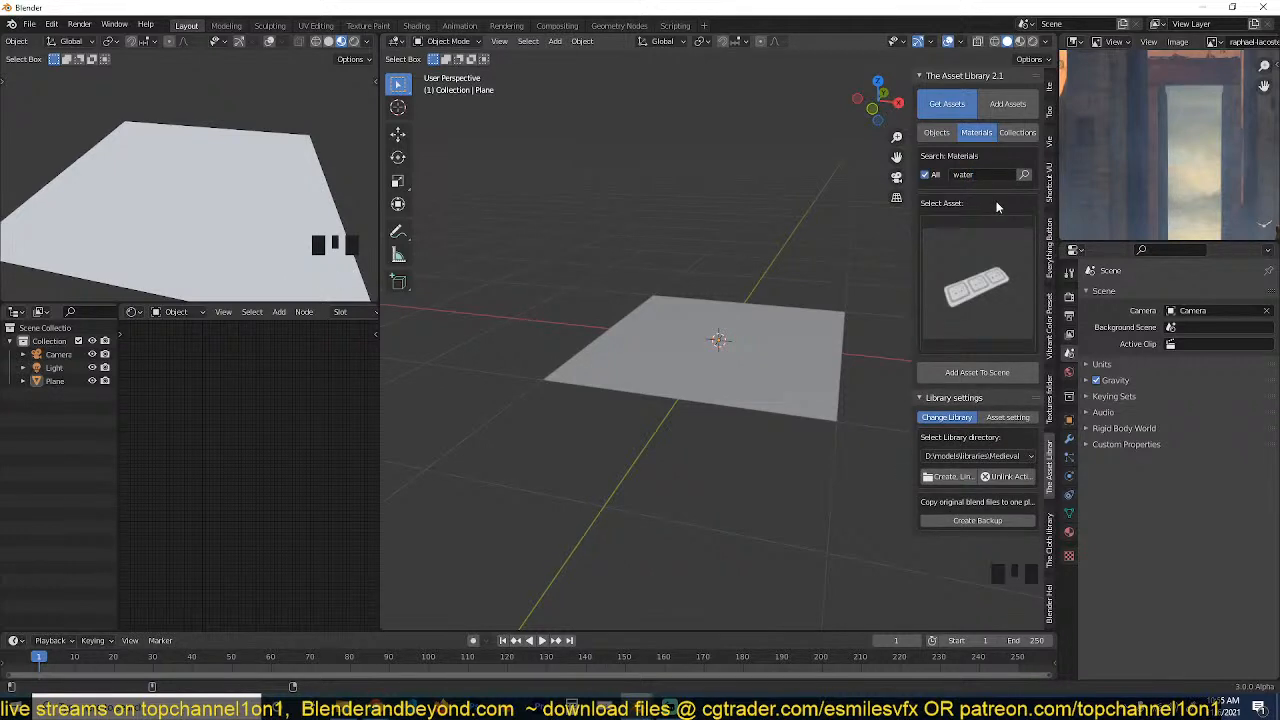
Apply the golden-brown water material from the search results to the plane.
{"action": "left_click", "coordinate": [994, 241]}
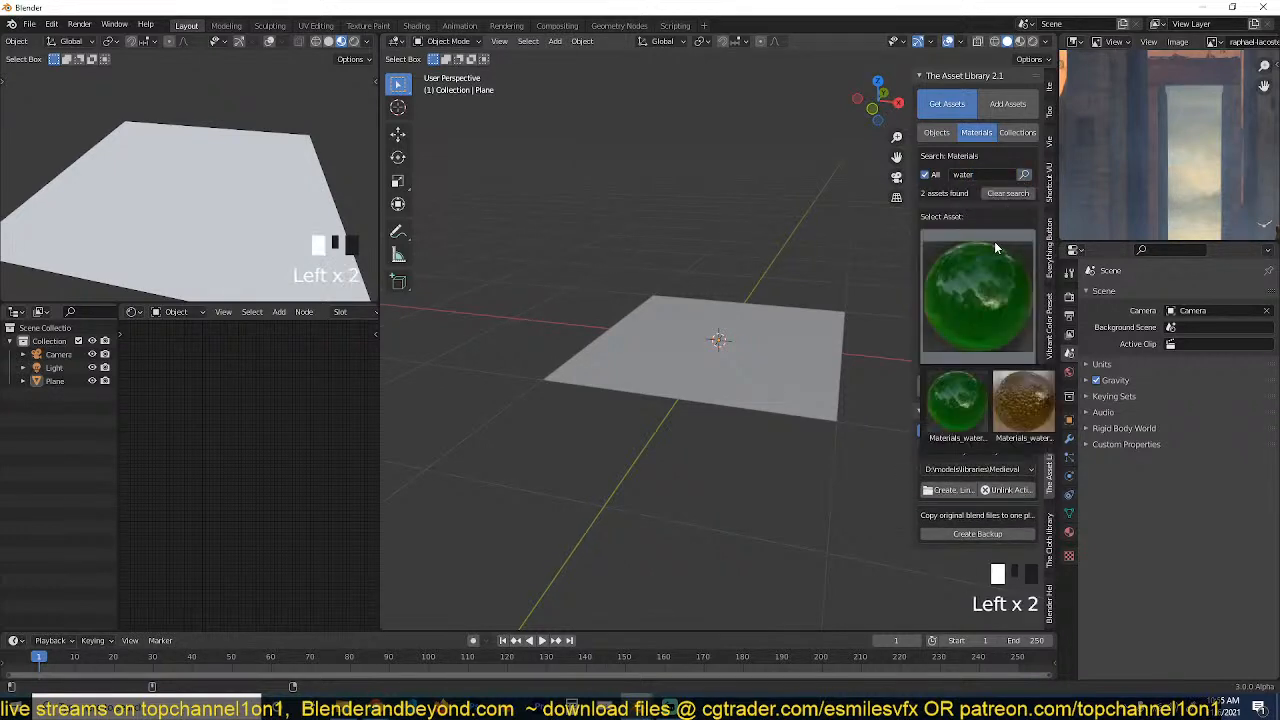
{"action": "left_click", "coordinate": [1021, 400]}
{"action": "scroll", "coordinate": [760, 384], "scroll_direction": "up", "scroll_amount": 5}
{"action": "key", "text": "grave"}
{"action": "left_click", "coordinate": [797, 408]}
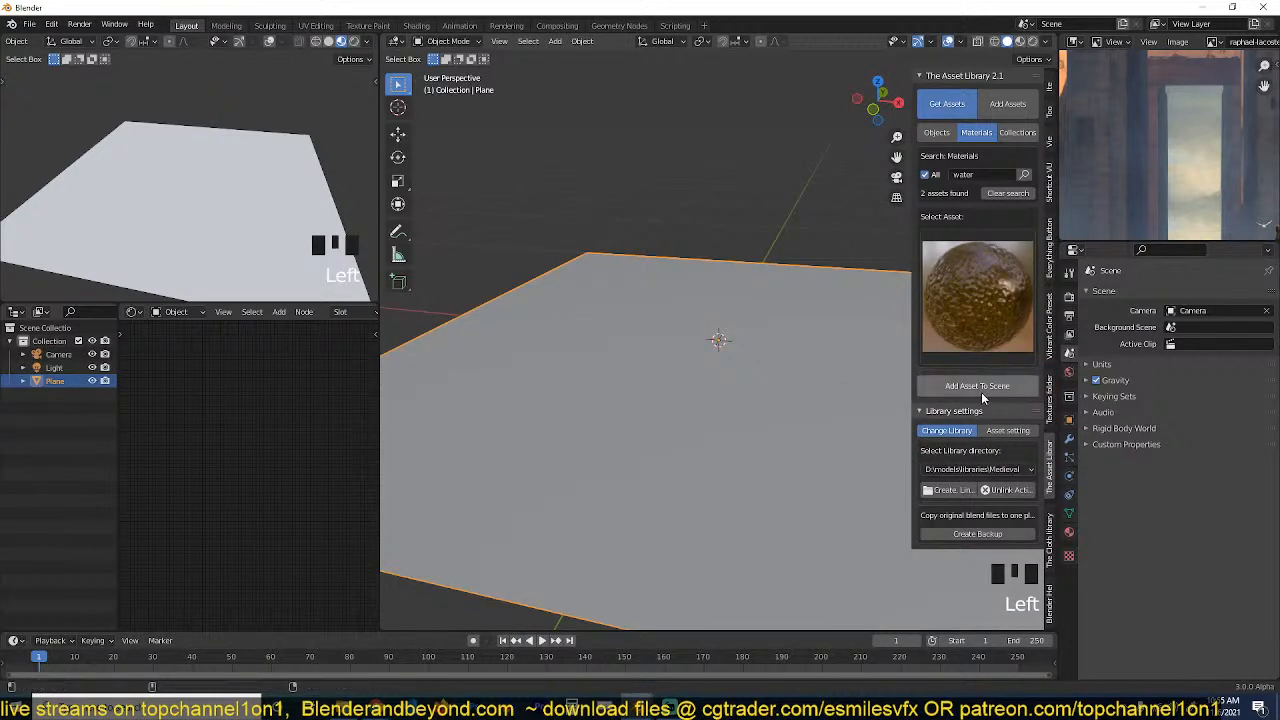
{"action": "left_click", "coordinate": [981, 392]}
{"action": "left_click", "coordinate": [1020, 44]}
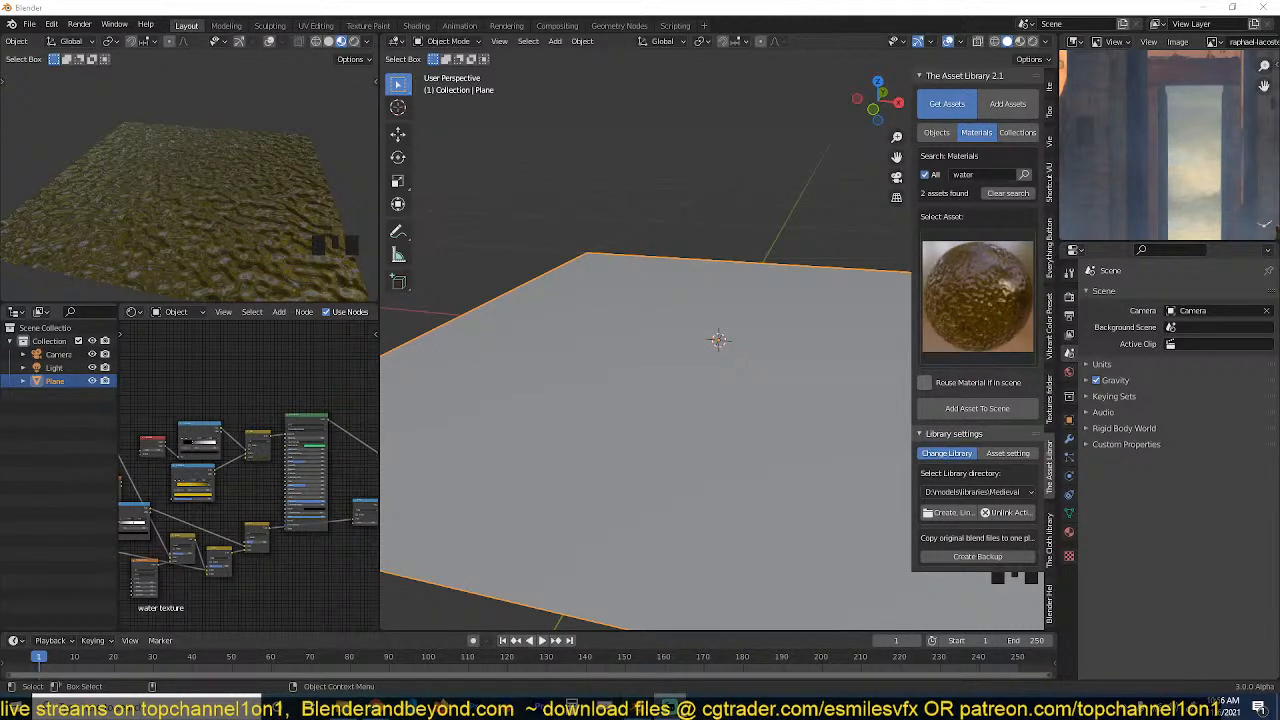
{"action": "left_click", "coordinate": [566, 450]}
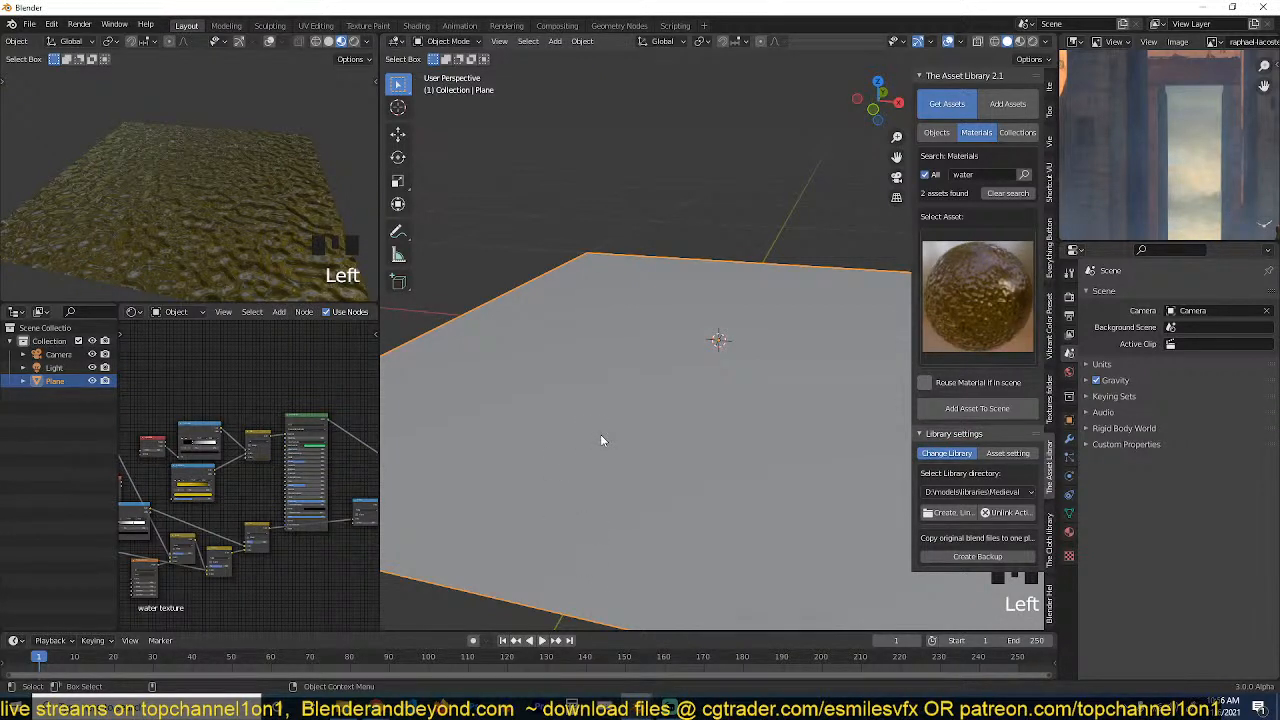
{"action": "left_click", "coordinate": [633, 408]}
{"action": "key", "text": "grave"}
{"action": "middle_click_drag", "start_coordinate": [633, 408], "coordinate": [725, 446]}
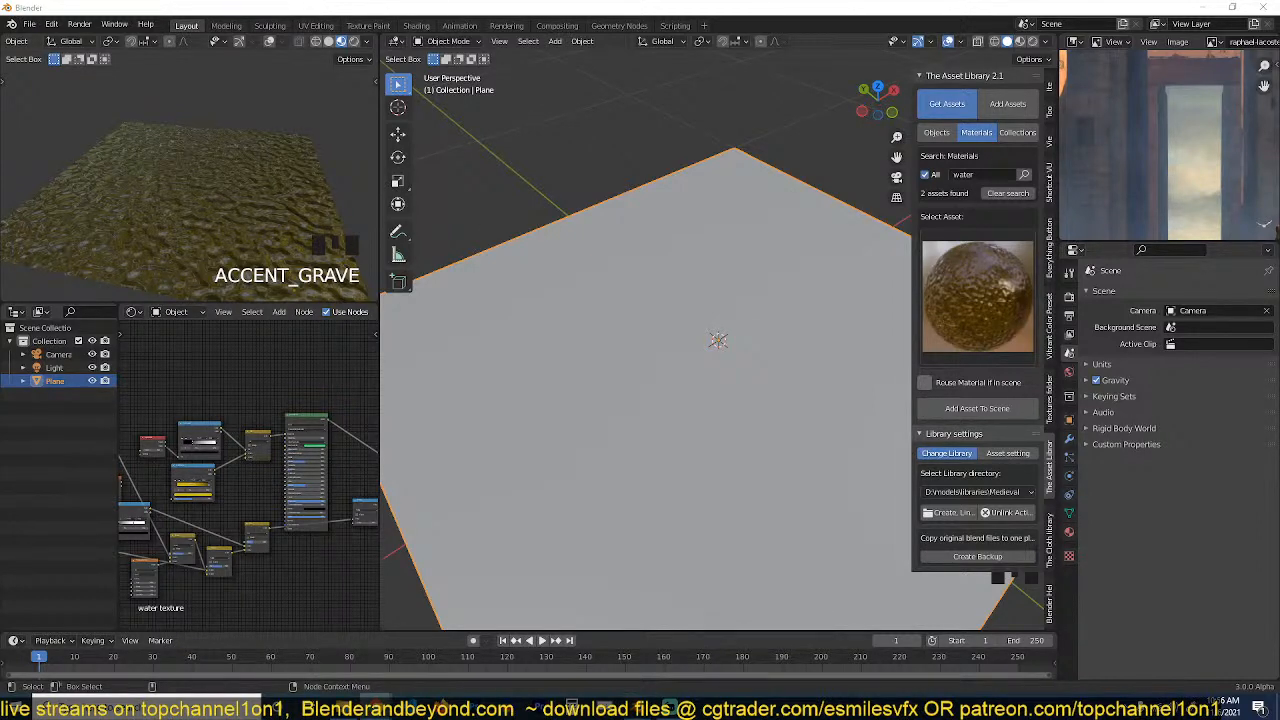
Switch to the browser to review the temple artwork on ArtStation, and return to Blender.
{"action": "left_click_drag", "start_coordinate": [0, 110], "coordinate": [549, 37]}
{"action": "double_click", "coordinate": [645, 31]}
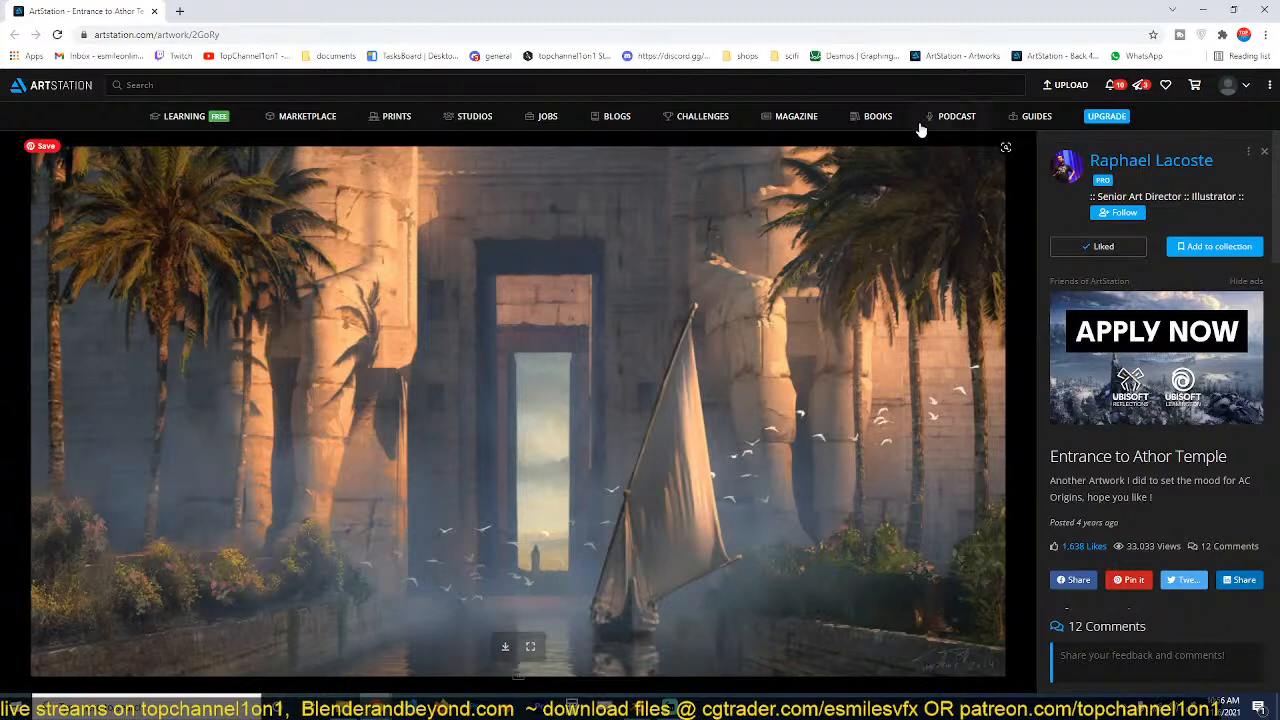
{"action": "left_click", "coordinate": [1203, 9]}
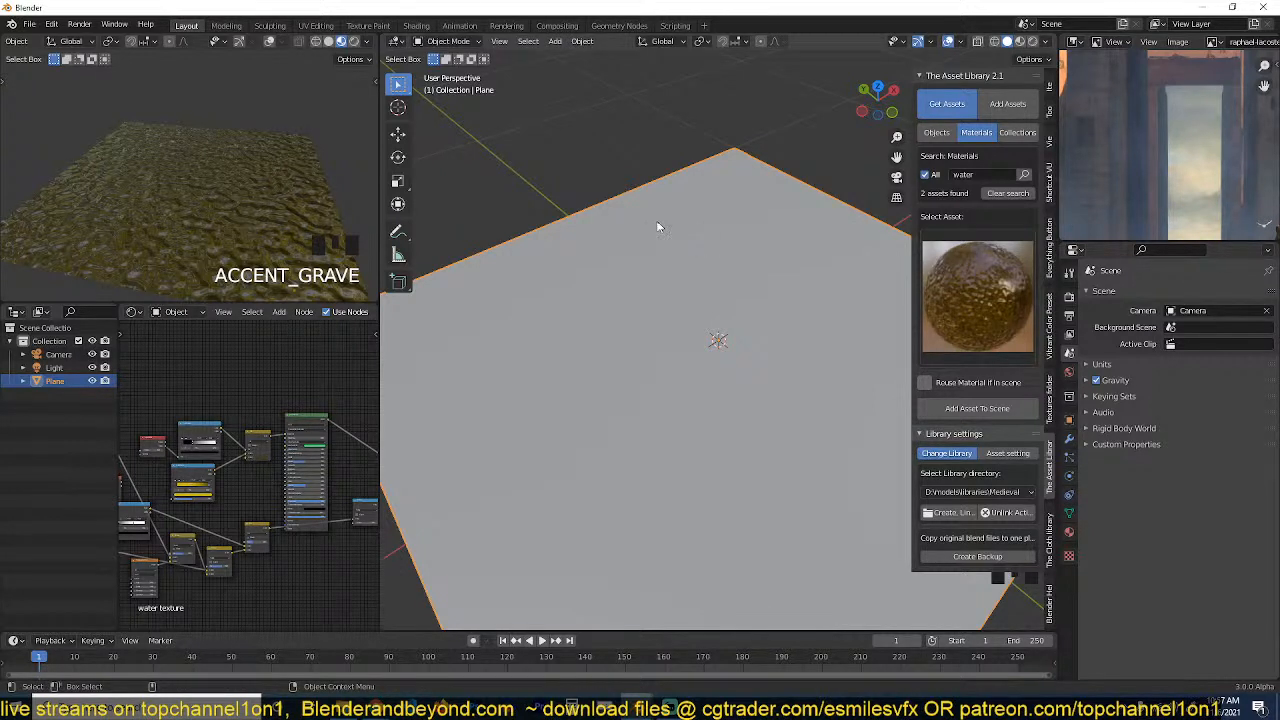
Examine the water material on the plane up close in the material preview viewport.
{"action": "left_click", "coordinate": [212, 228]}
{"action": "scroll", "coordinate": [212, 228], "scroll_direction": "up", "scroll_amount": 4}
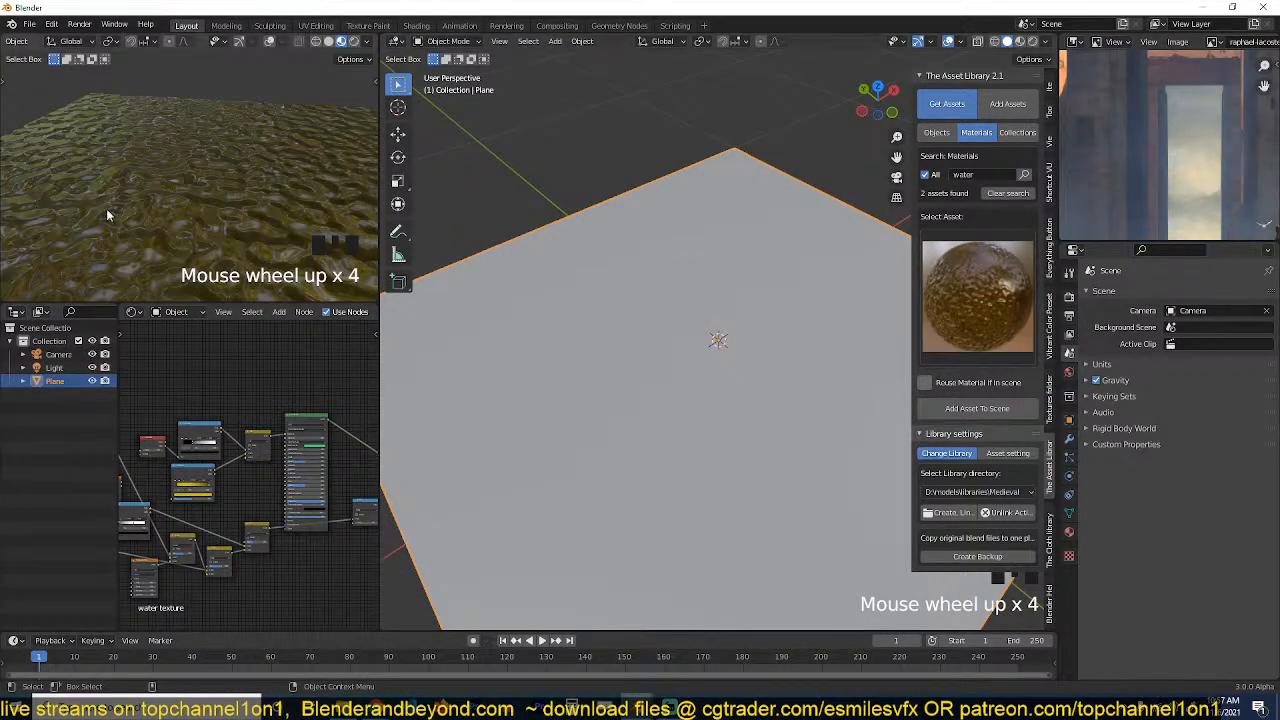
{"action": "scroll", "coordinate": [650, 326], "scroll_direction": "down", "scroll_amount": 3}
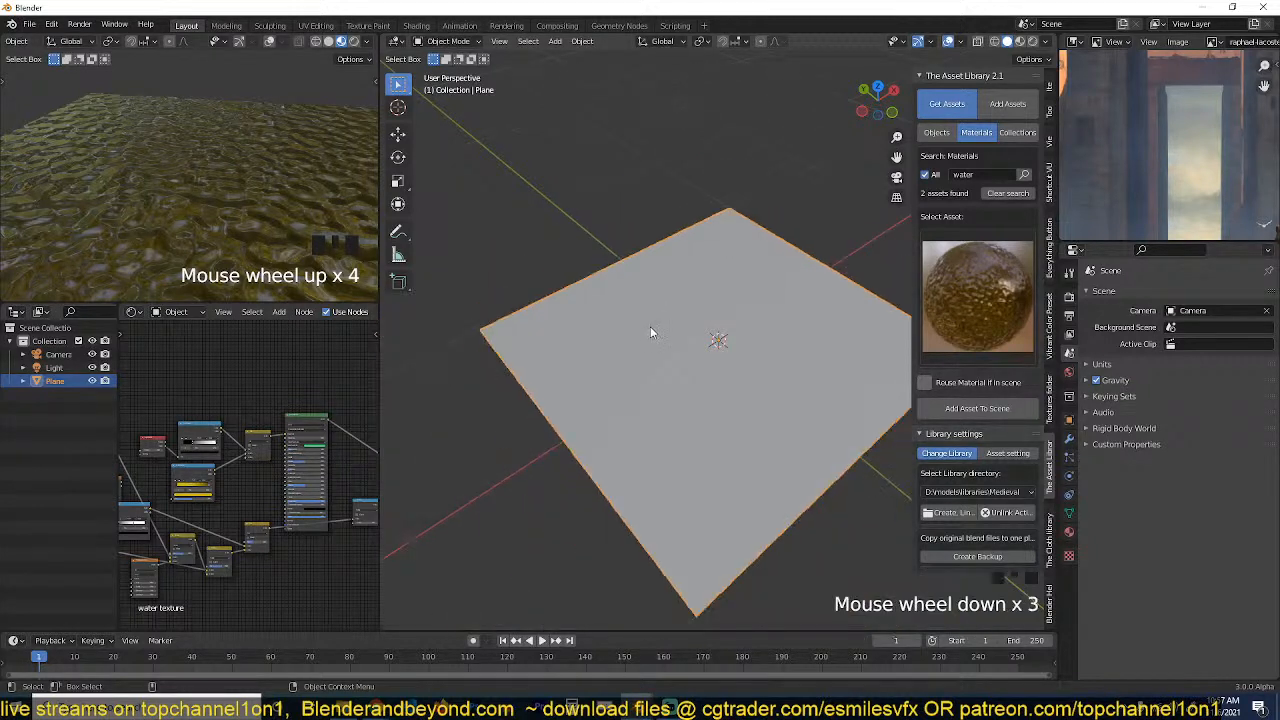
{"action": "key", "text": "grave"}
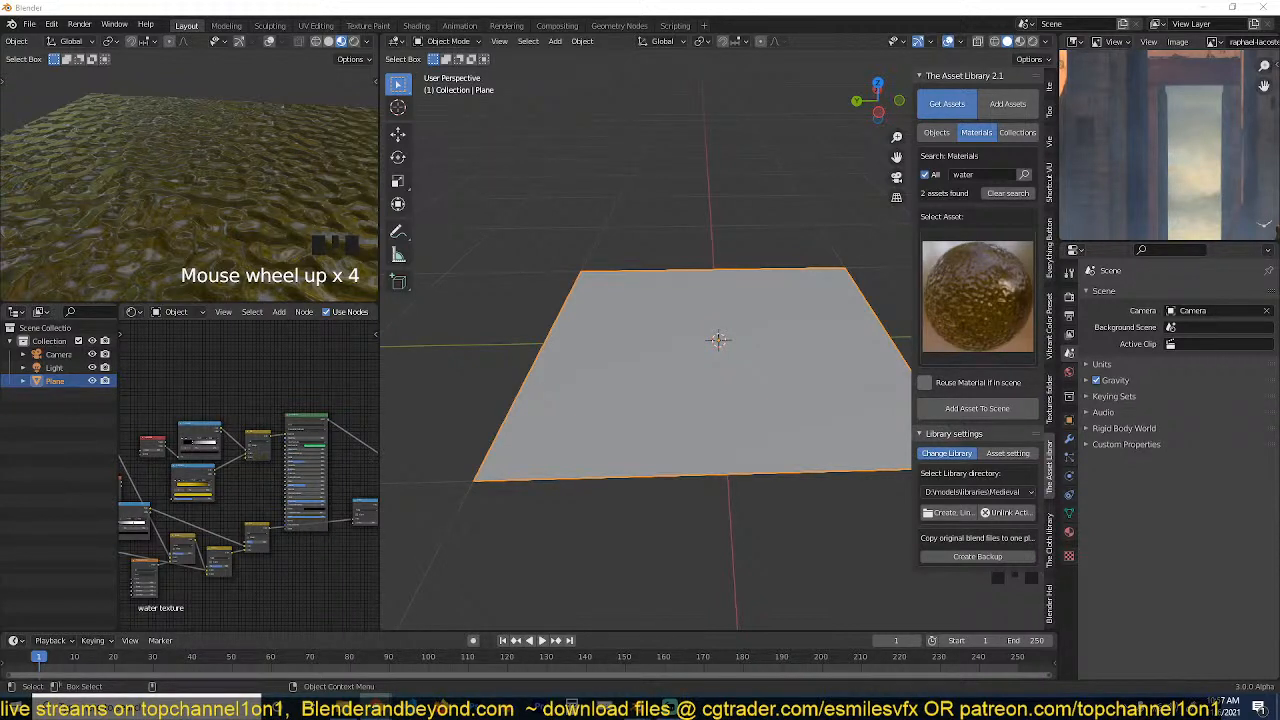
{"action": "left_click", "coordinate": [272, 382]}
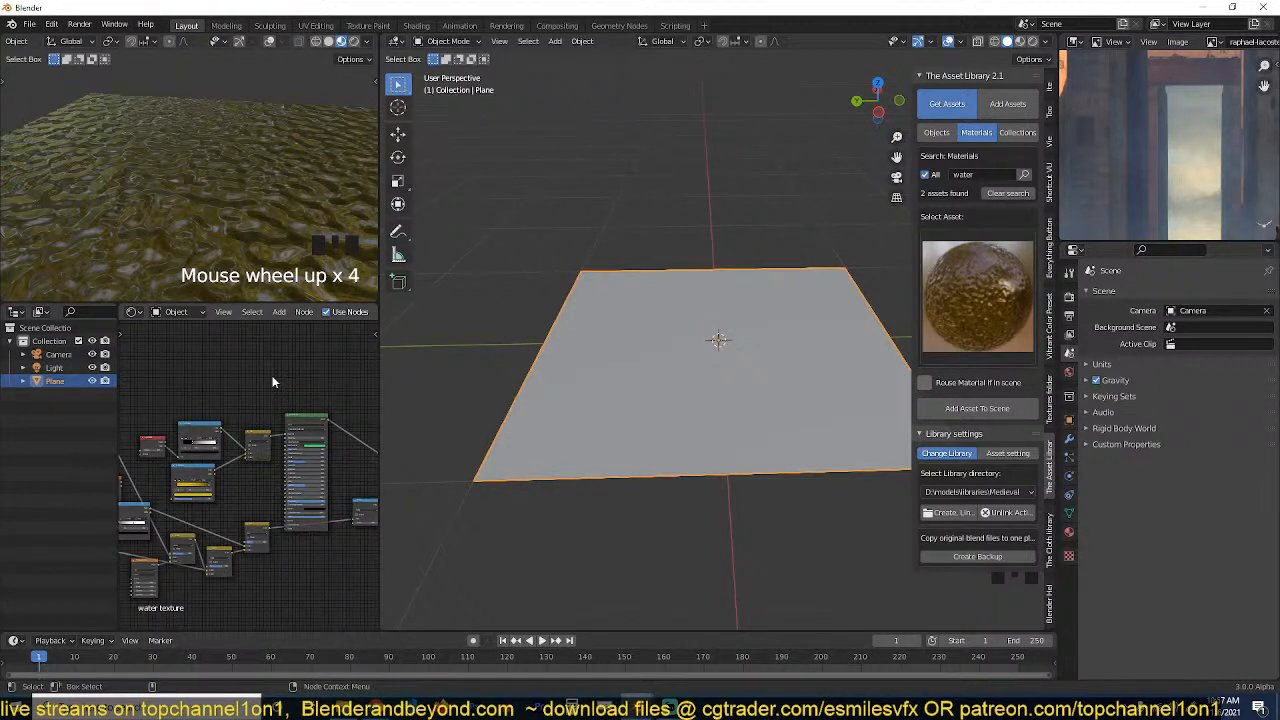
Check the temple reference image, and widen the water plane along the X axis.
{"action": "scroll", "coordinate": [1163, 162], "scroll_direction": "down", "scroll_amount": 10}
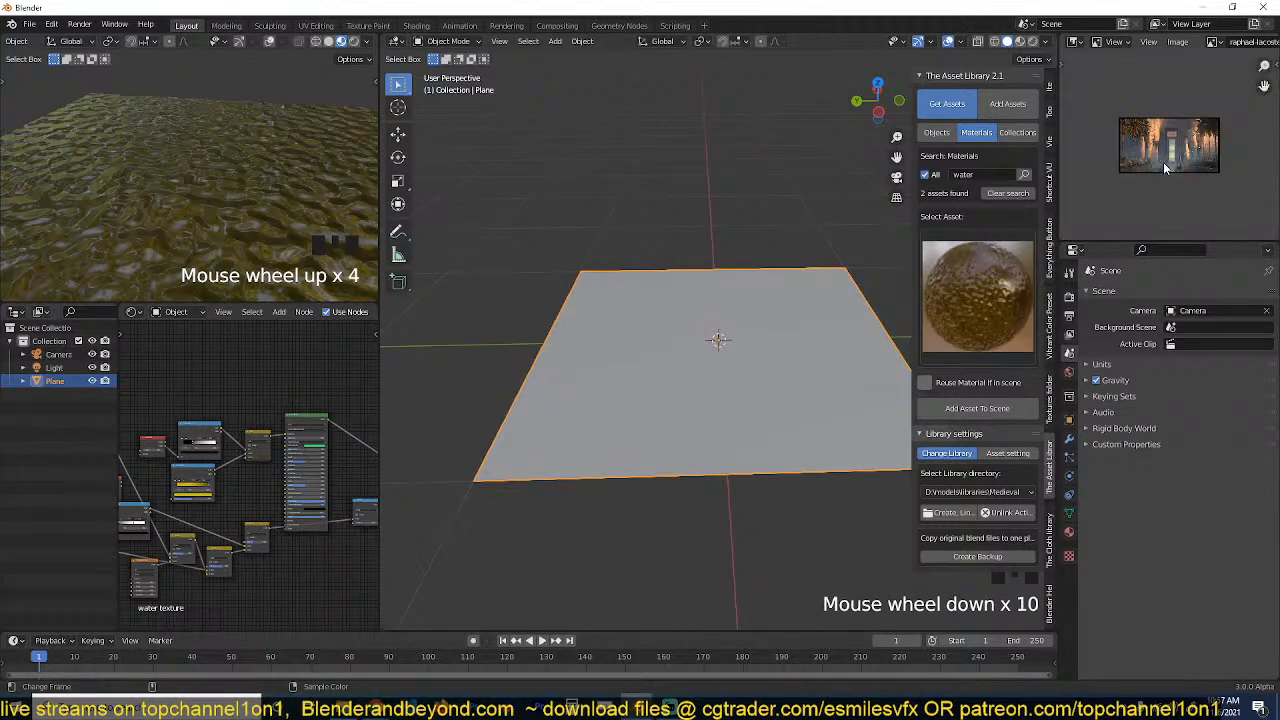
{"action": "scroll", "coordinate": [601, 408], "scroll_direction": "up", "scroll_amount": 4}
{"action": "scroll", "coordinate": [605, 403], "scroll_direction": "down", "scroll_amount": 7}
{"action": "key", "text": "grave"}
{"action": "key", "text": "s"}
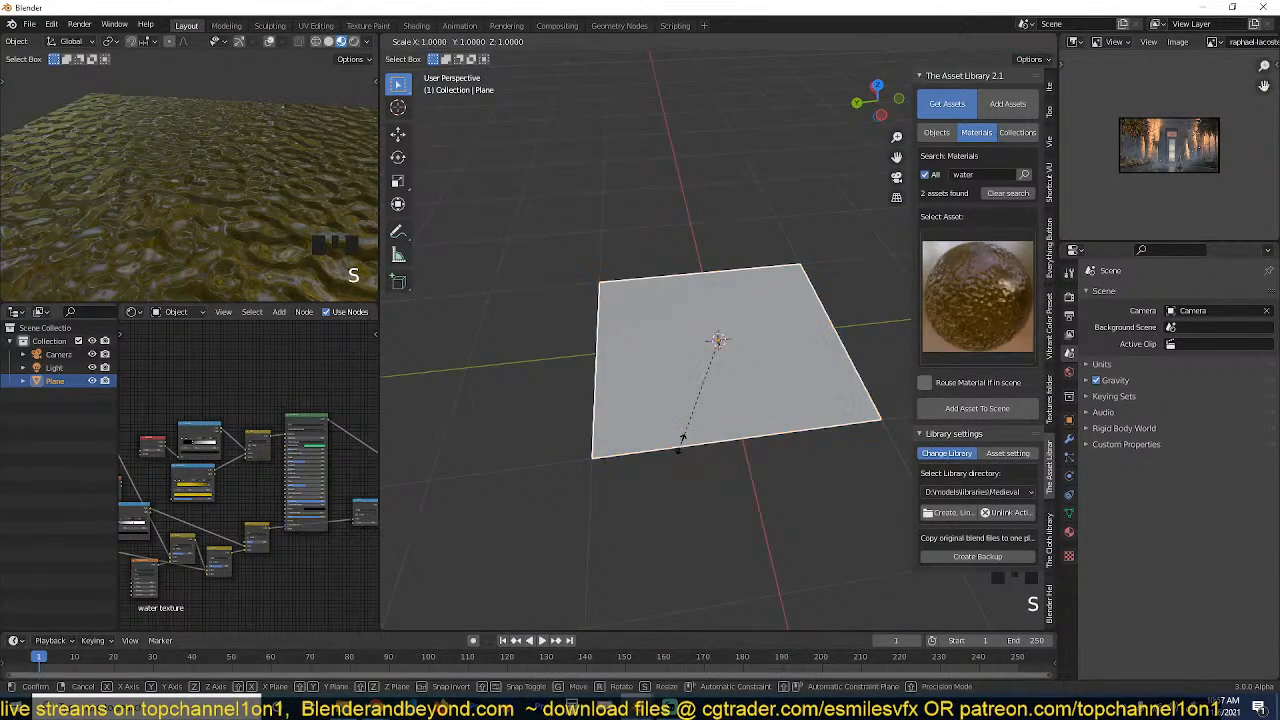
{"action": "left_click", "coordinate": [757, 602]}
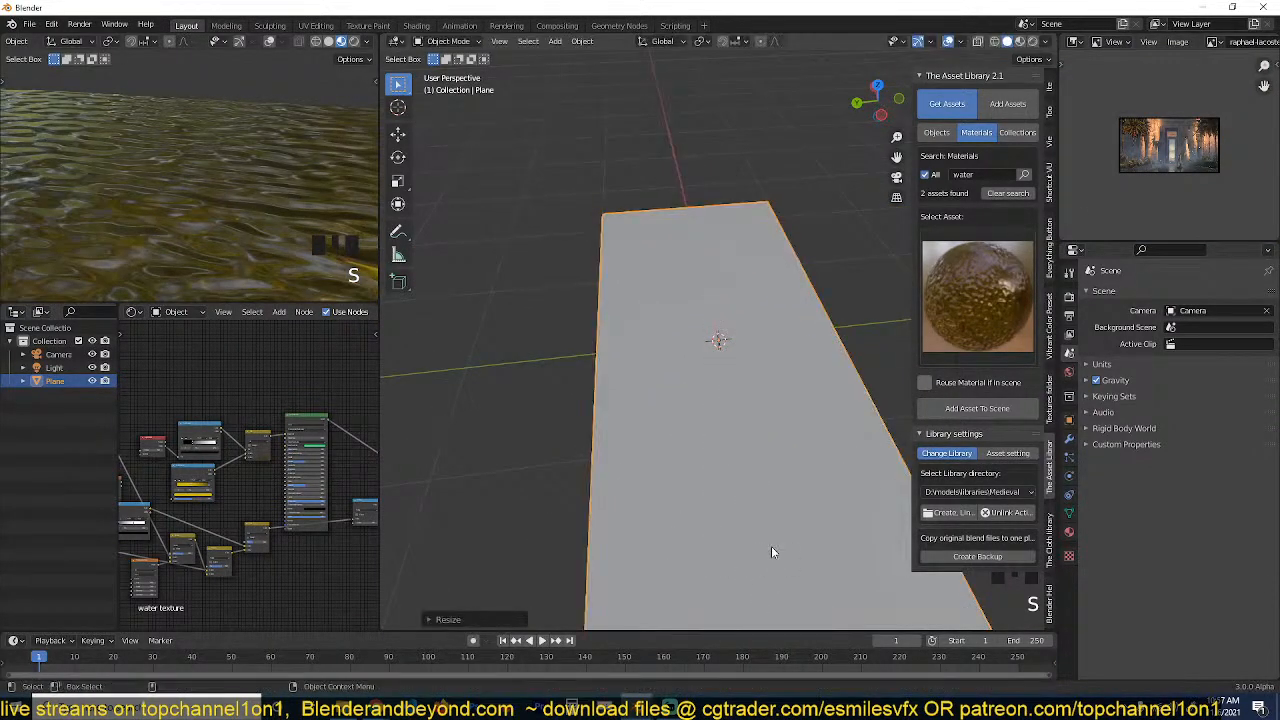
From the top view, narrow the plane along X, stretch it about 3.5 times along Y, and apply its scale.
{"action": "scroll", "coordinate": [660, 421], "scroll_direction": "down", "scroll_amount": 3}
{"action": "key", "text": "grave"}
{"action": "key", "text": "KP_7"}
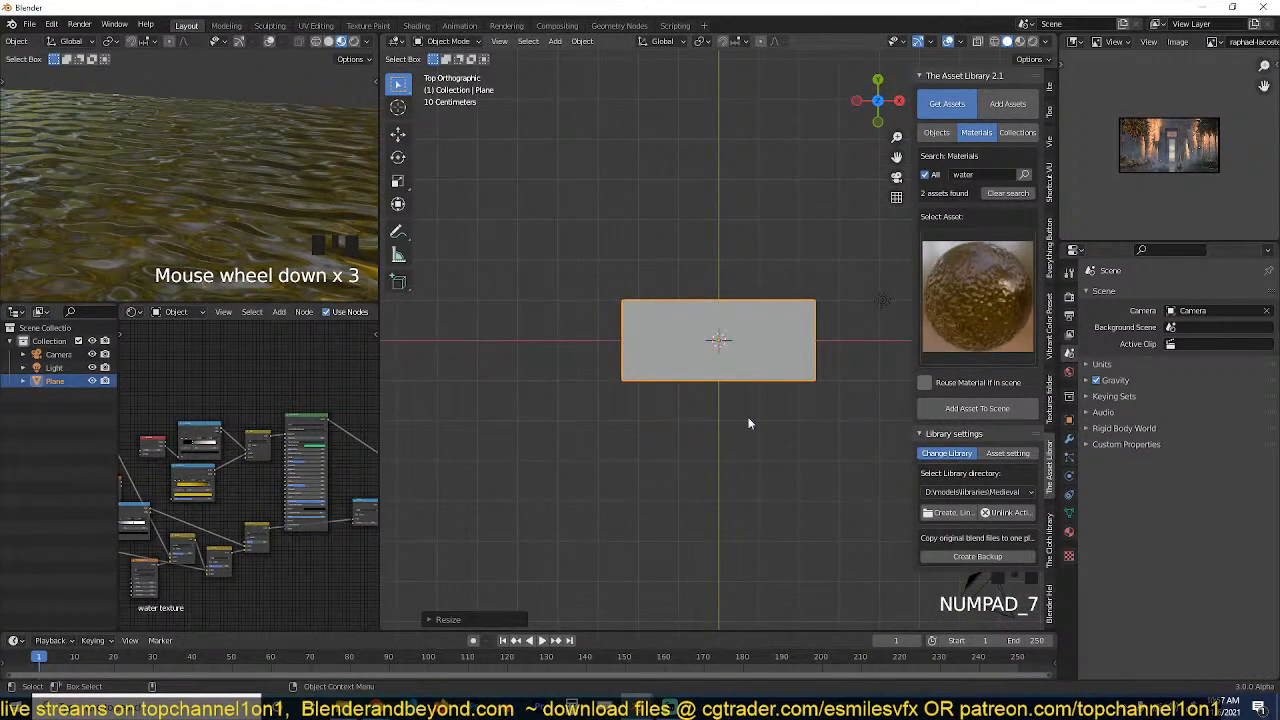
{"action": "key", "text": "s"}
{"action": "key", "text": "s"}
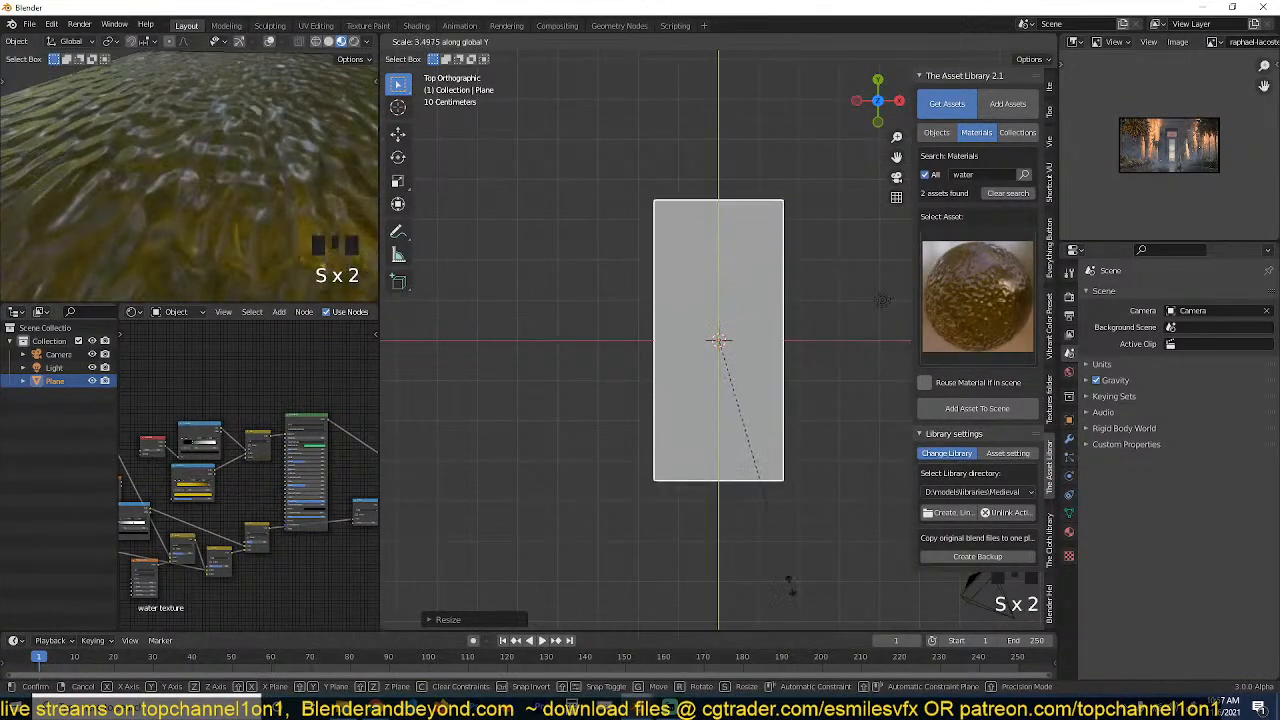
{"action": "left_click", "coordinate": [762, 500]}
{"action": "key", "text": "ctrl+a"}
{"action": "left_click", "coordinate": [748, 514]}
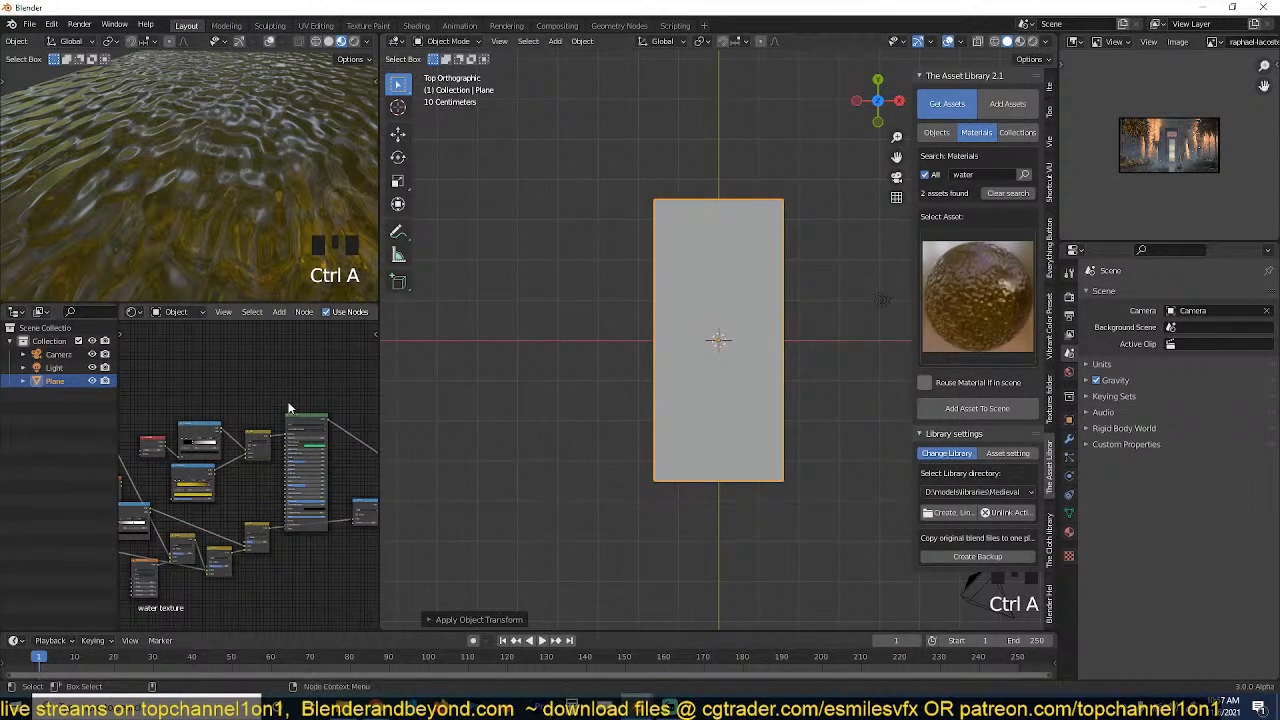
Examine the stretched water surface in the preview and the shader nodes leading to the Material Output.
{"action": "scroll", "coordinate": [243, 139], "scroll_direction": "down", "scroll_amount": 4}
{"action": "key", "text": "grave"}
{"action": "middle_click_drag", "start_coordinate": [244, 140], "coordinate": [250, 98]}
{"action": "scroll", "coordinate": [250, 182], "scroll_direction": "down", "scroll_amount": 4}
{"action": "scroll", "coordinate": [231, 458], "scroll_direction": "down", "scroll_amount": 2}
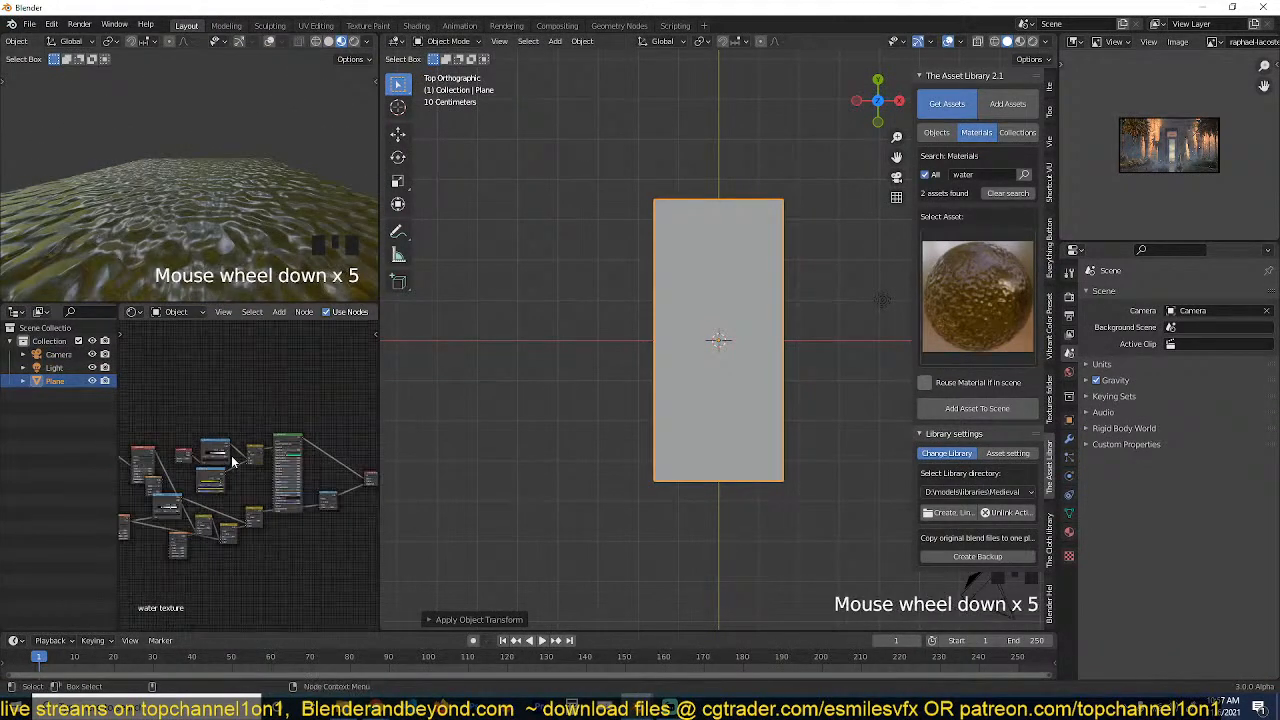
{"action": "scroll", "coordinate": [266, 474], "scroll_direction": "up", "scroll_amount": 8}
{"action": "scroll", "coordinate": [270, 482], "scroll_direction": "up", "scroll_amount": 5}
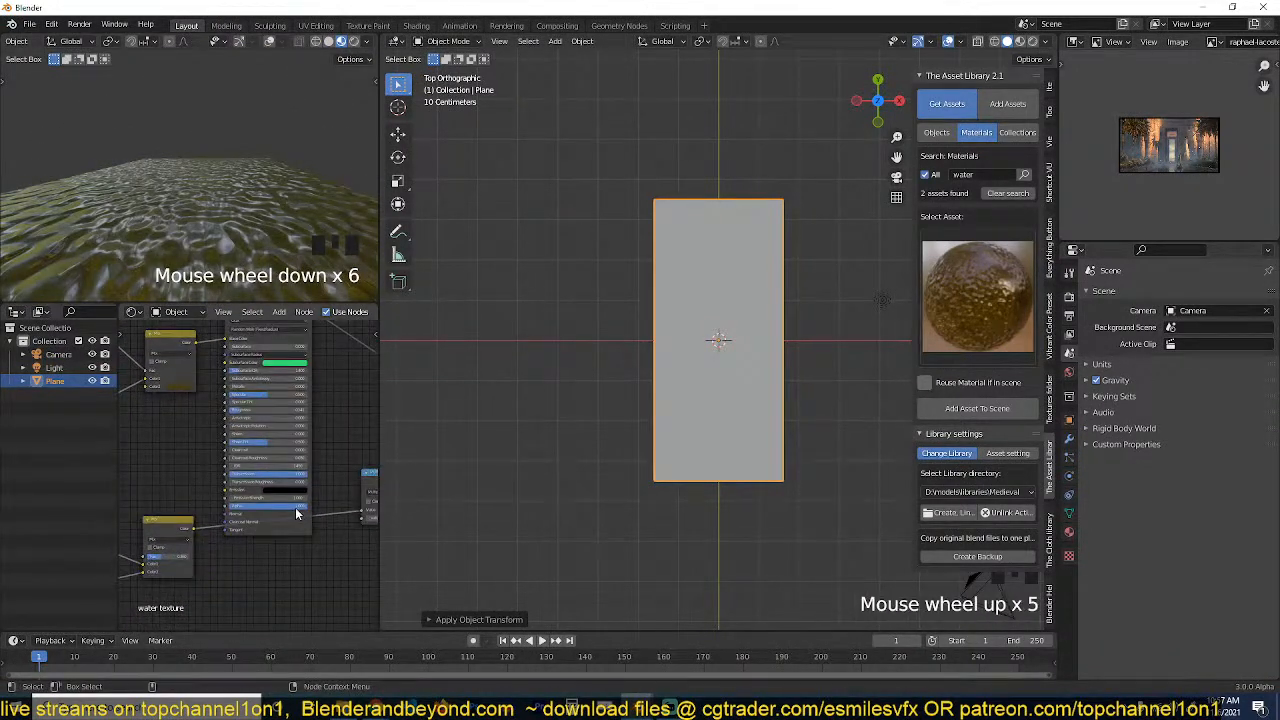
{"action": "scroll", "coordinate": [296, 513], "scroll_direction": "down", "scroll_amount": 9}
{"action": "scroll", "coordinate": [195, 533], "scroll_direction": "up", "scroll_amount": 9}
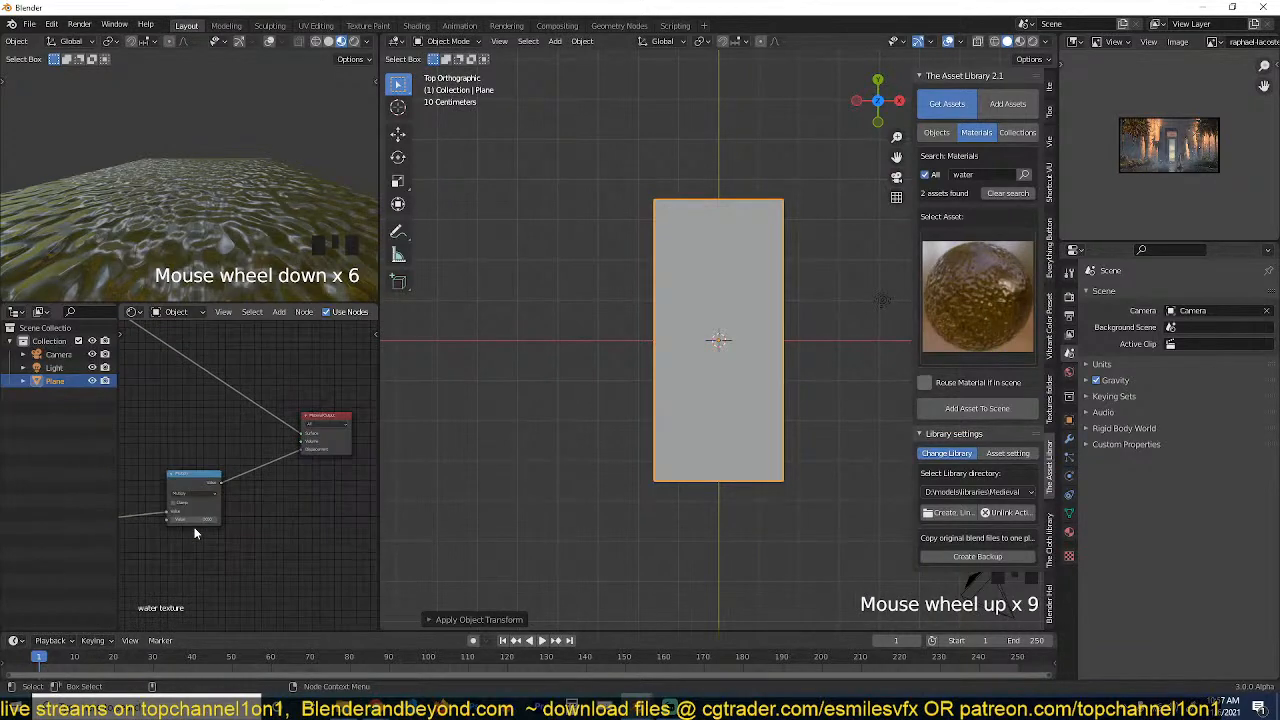
{"action": "scroll", "coordinate": [195, 529], "scroll_direction": "up", "scroll_amount": 5}
{"action": "scroll", "coordinate": [256, 499], "scroll_direction": "down", "scroll_amount": 8}
Reposition the Principled BSDF and Material Output nodes to make room around the Multiply node.
{"action": "middle_click_drag", "start_coordinate": [197, 533], "coordinate": [247, 484]}
{"action": "scroll", "coordinate": [327, 471], "scroll_direction": "down", "scroll_amount": 4}
{"action": "left_click", "coordinate": [164, 368]}
{"action": "key", "text": "g"}
{"action": "left_click", "coordinate": [281, 381]}
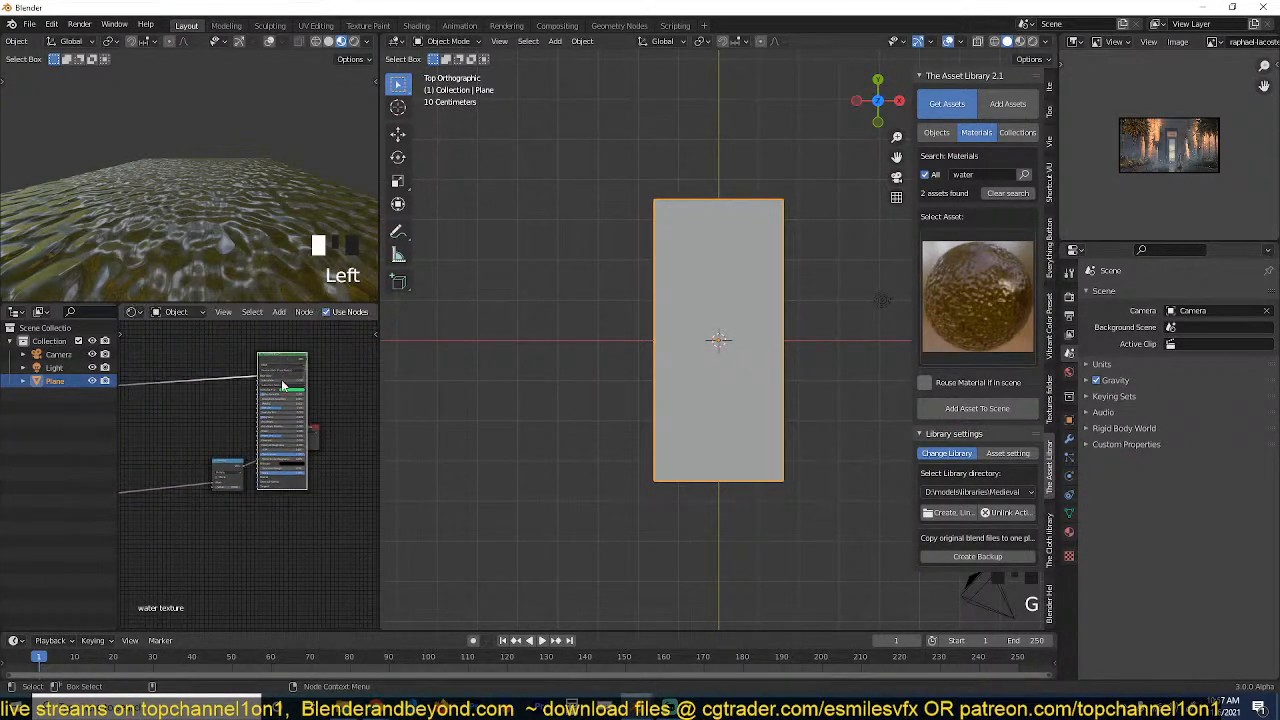
{"action": "scroll", "coordinate": [290, 395], "scroll_direction": "up", "scroll_amount": 3}
{"action": "middle_click_drag", "start_coordinate": [319, 413], "coordinate": [277, 424]}
{"action": "left_click", "coordinate": [278, 424]}
{"action": "key", "text": "g"}
{"action": "left_click", "coordinate": [346, 426]}
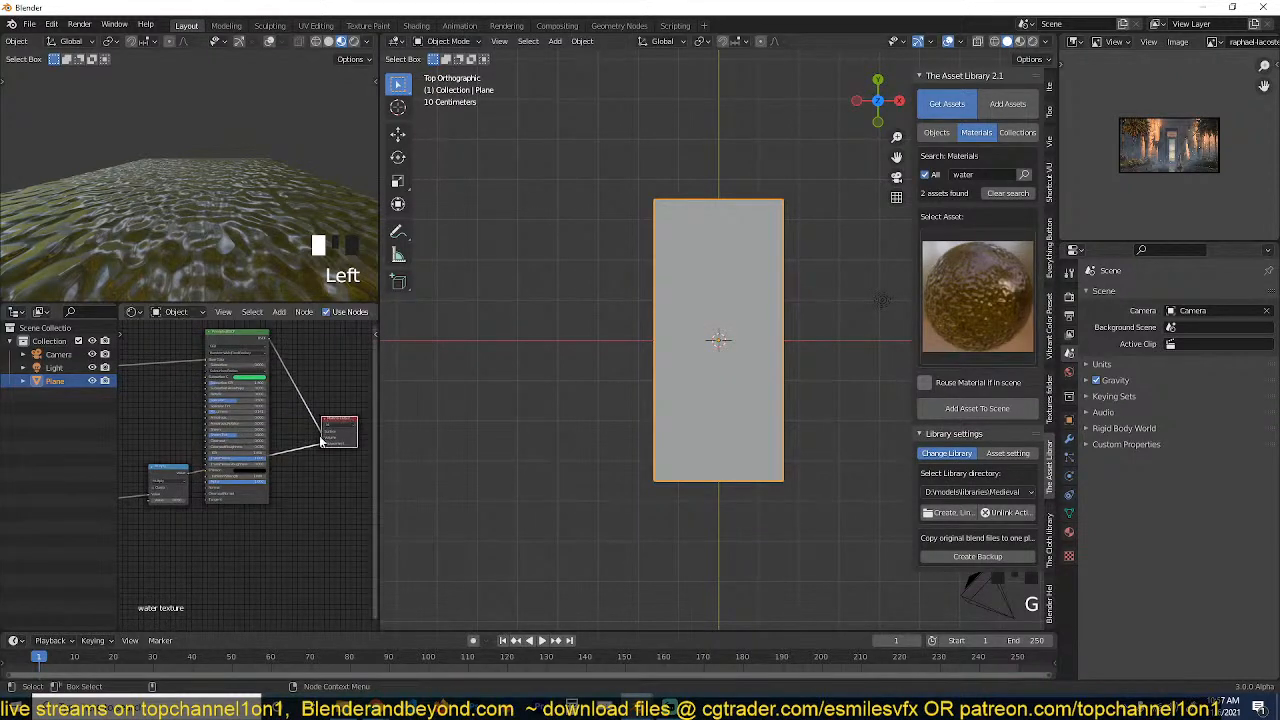
Add a Bump node after the Multiply node and connect its output to the Principled BSDF's Normal input.
{"action": "scroll", "coordinate": [250, 479], "scroll_direction": "up", "scroll_amount": 4}
{"action": "middle_click_drag", "start_coordinate": [243, 480], "coordinate": [258, 470]}
{"action": "scroll", "coordinate": [253, 473], "scroll_direction": "down", "scroll_amount": 6}
{"action": "left_click_drag", "start_coordinate": [201, 467], "coordinate": [150, 467]}
{"action": "key", "text": "shift+a"}
{"action": "mouse_move", "coordinate": [165, 558]}
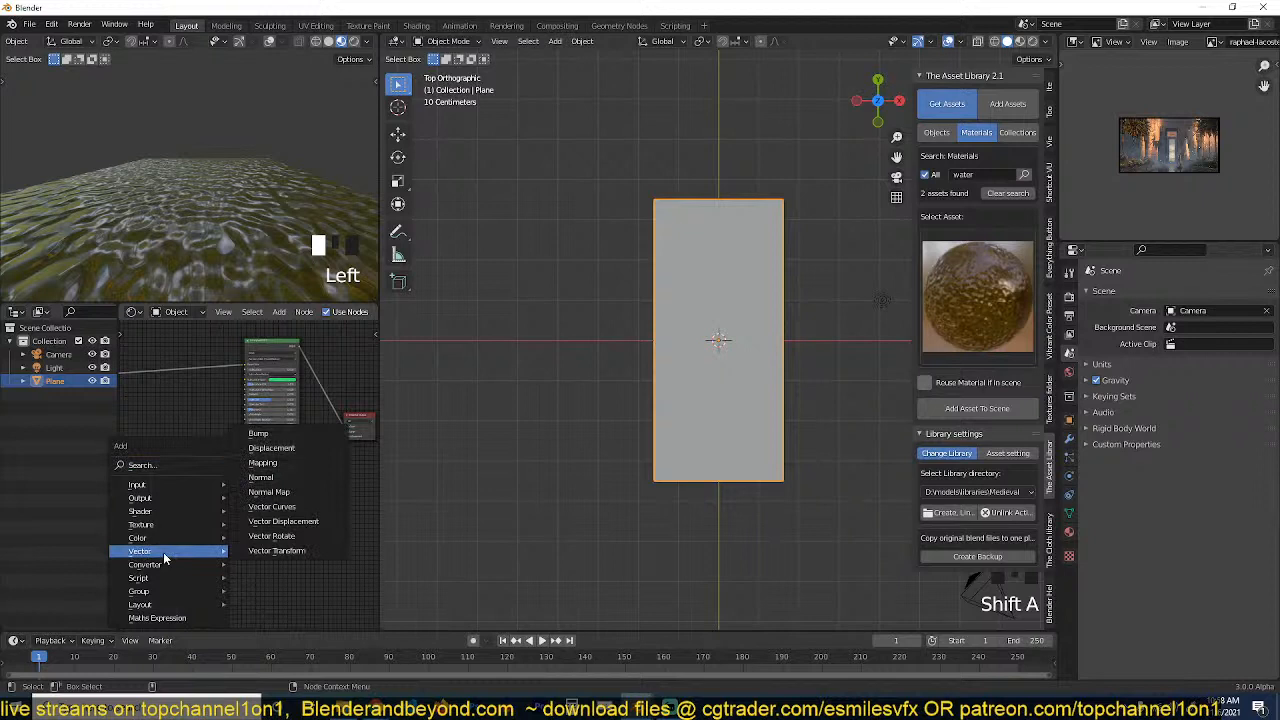
{"action": "left_click", "coordinate": [302, 434]}
{"action": "left_click", "coordinate": [190, 460]}
{"action": "left_click_drag", "start_coordinate": [220, 467], "coordinate": [247, 476]}
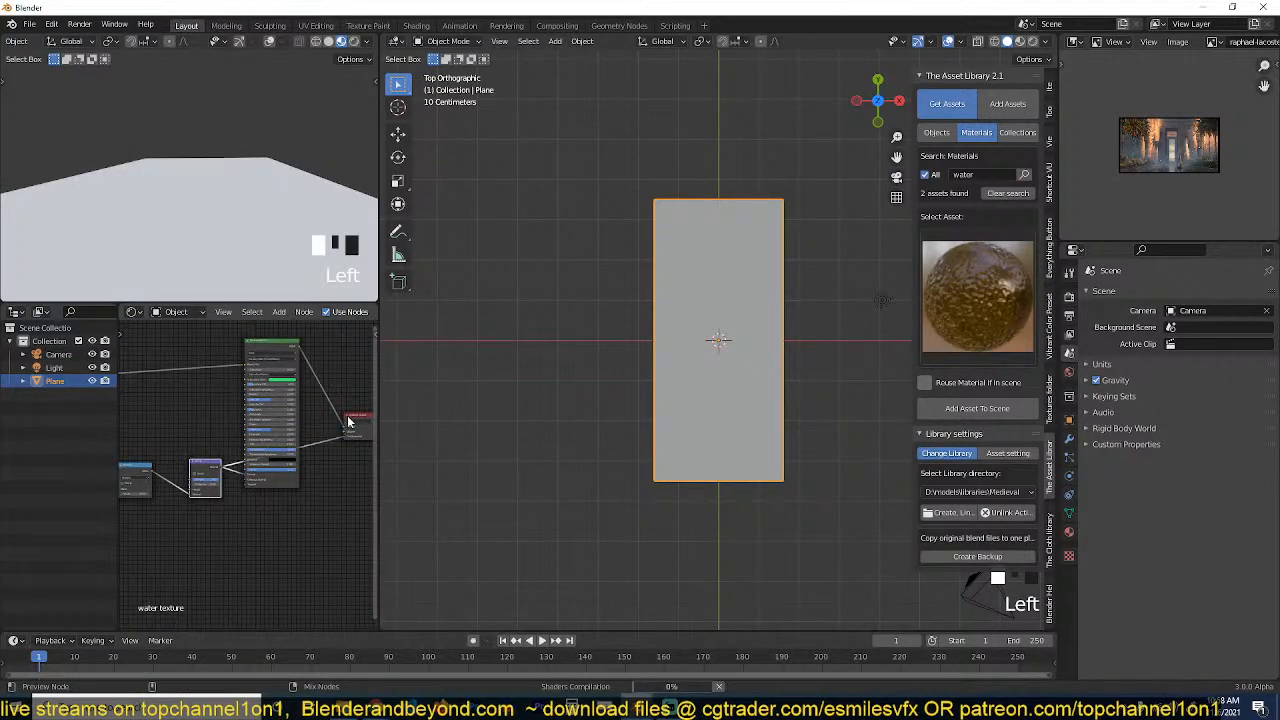
Disconnect the Bump node from the Material Output's Displacement input.
{"action": "left_click_drag", "start_coordinate": [345, 436], "coordinate": [318, 445]}
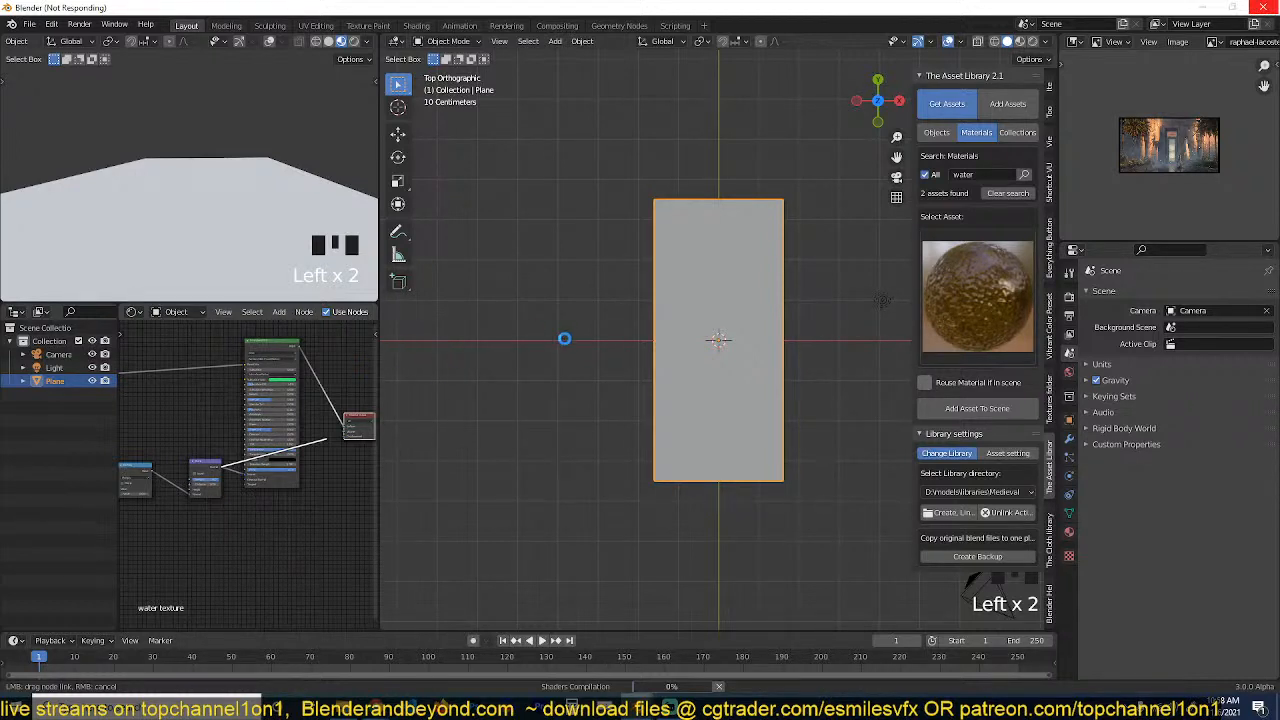
{"action": "scroll", "coordinate": [320, 411], "scroll_direction": "up", "scroll_amount": 2}
{"action": "left_click", "coordinate": [320, 411]}
Lower the Bump node's Strength and move the Multiply link from its Normal input to its Height input.
{"action": "left_click", "coordinate": [204, 481]}
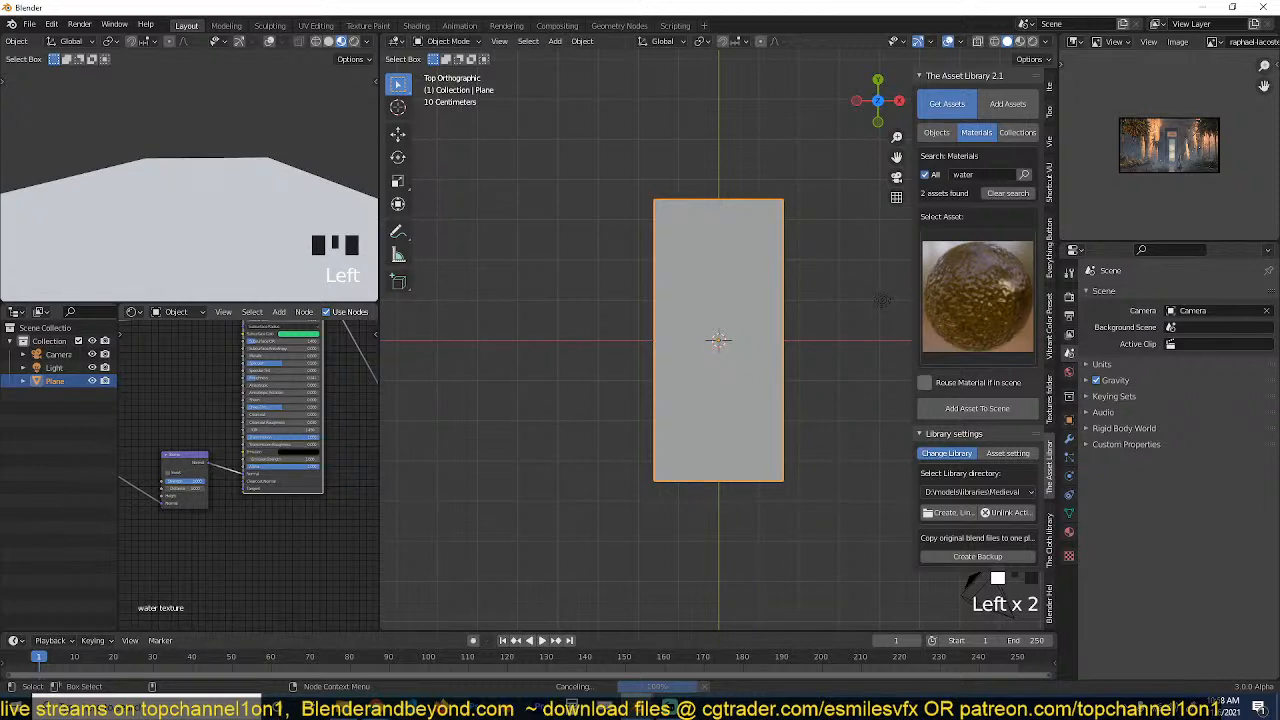
{"action": "left_click", "coordinate": [187, 482]}
{"action": "left_click", "coordinate": [197, 484]}
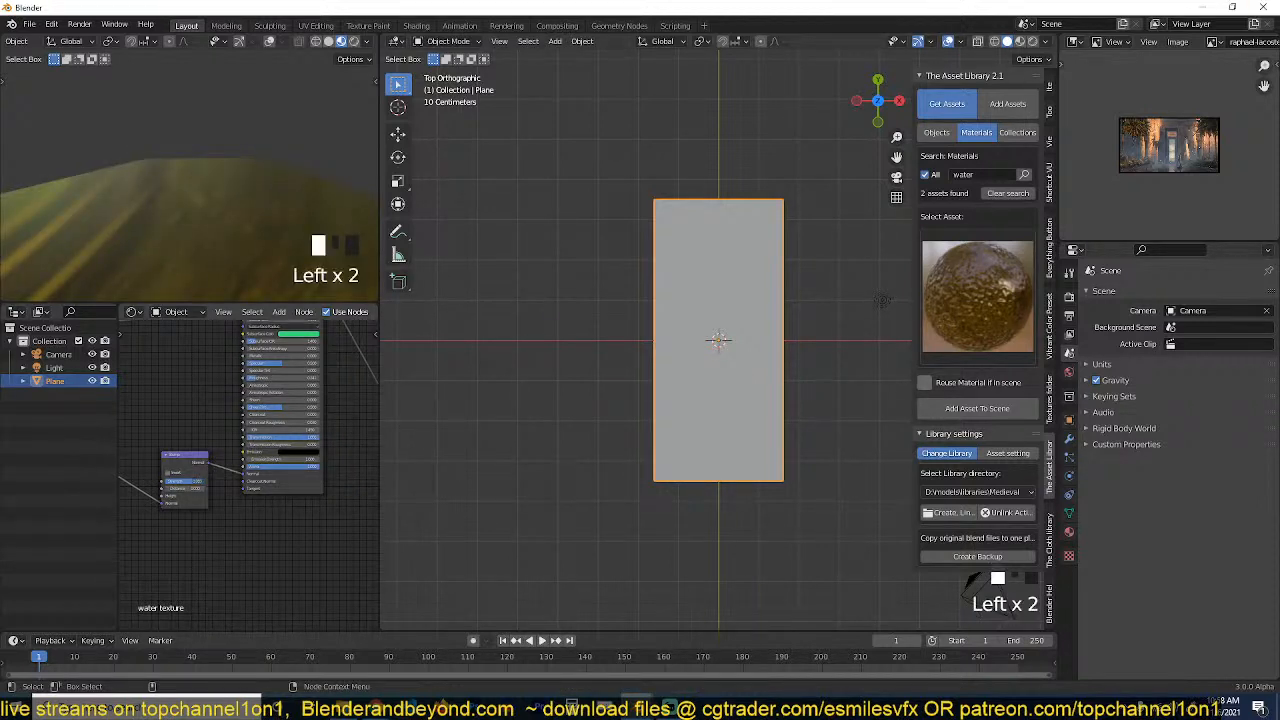
{"action": "left_click", "coordinate": [173, 502]}
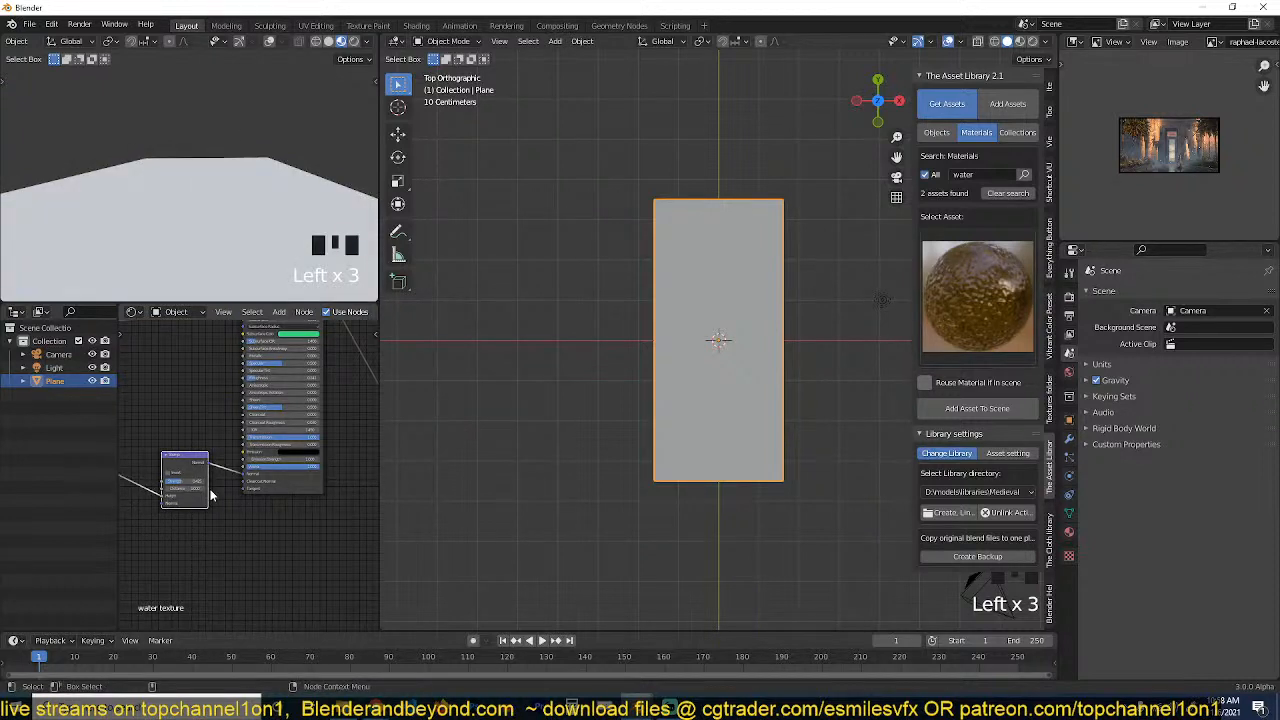
View the water plane from a new angle and enlarge the reference image area to show the temple painting bigger.
{"action": "scroll", "coordinate": [348, 144], "scroll_direction": "down", "scroll_amount": 2}
{"action": "scroll", "coordinate": [300, 180], "scroll_direction": "up", "scroll_amount": 3}
{"action": "key", "text": "grave"}
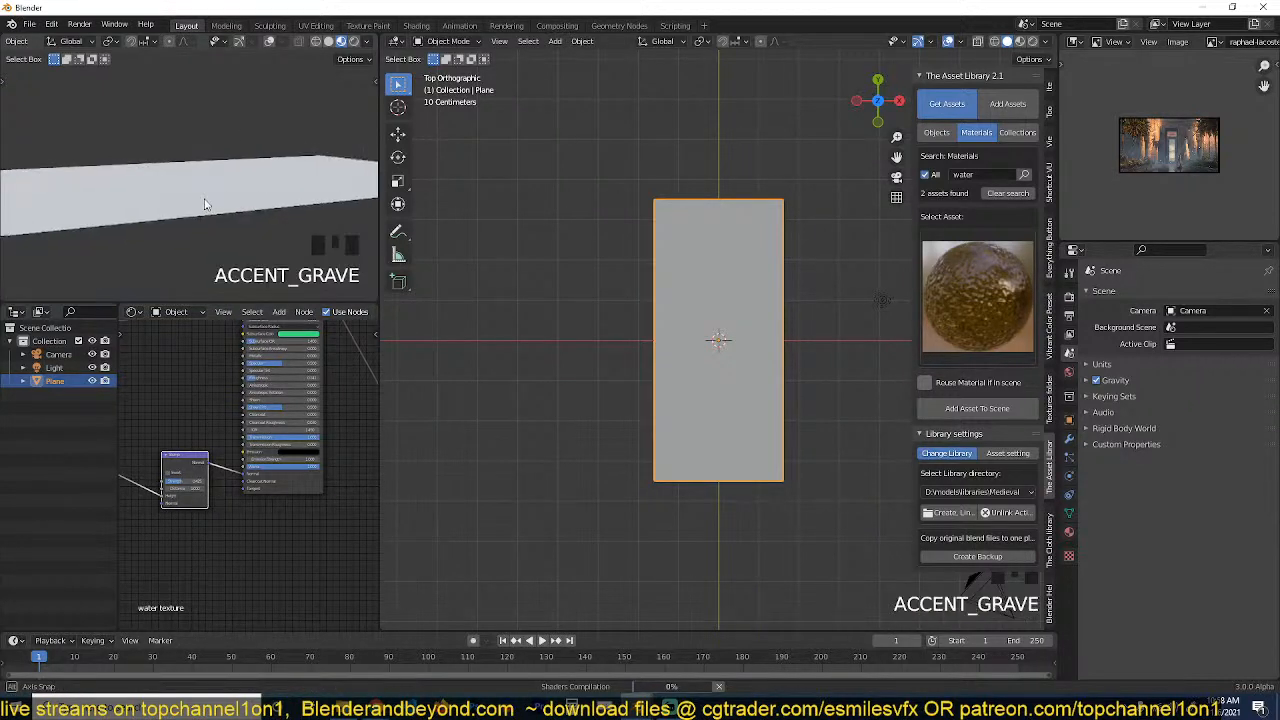
{"action": "scroll", "coordinate": [213, 209], "scroll_direction": "up", "scroll_amount": 3}
{"action": "key", "text": "grave"}
{"action": "scroll", "coordinate": [1150, 170], "scroll_direction": "up", "scroll_amount": 7}
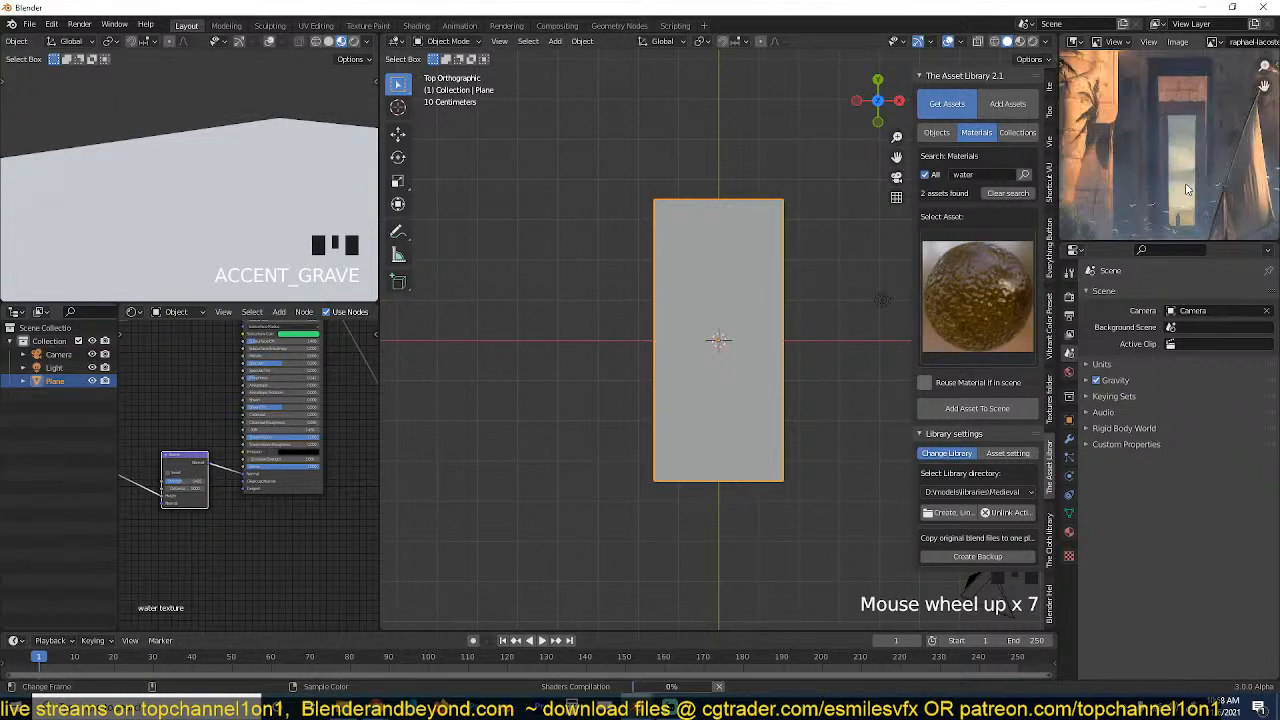
{"action": "scroll", "coordinate": [1179, 201], "scroll_direction": "down", "scroll_amount": 4}
{"action": "left_click_drag", "start_coordinate": [1150, 243], "coordinate": [1150, 343]}
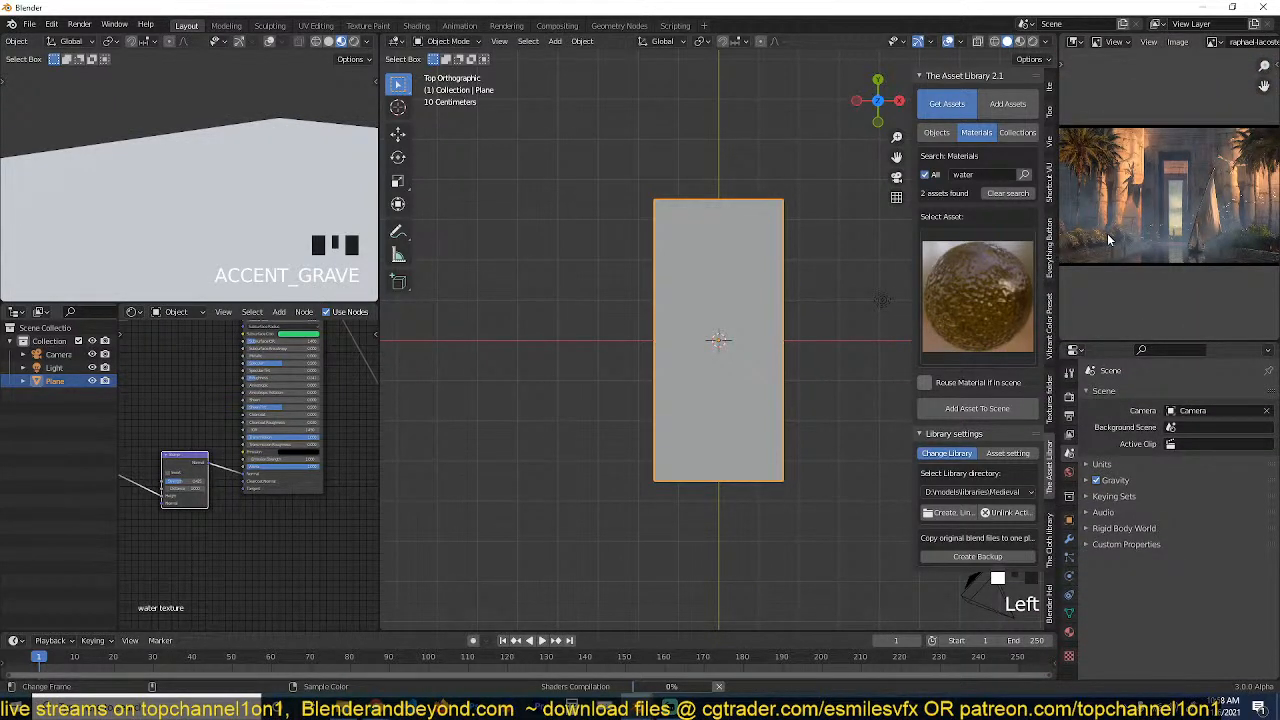
{"action": "scroll", "coordinate": [1108, 240], "scroll_direction": "up", "scroll_amount": 2}
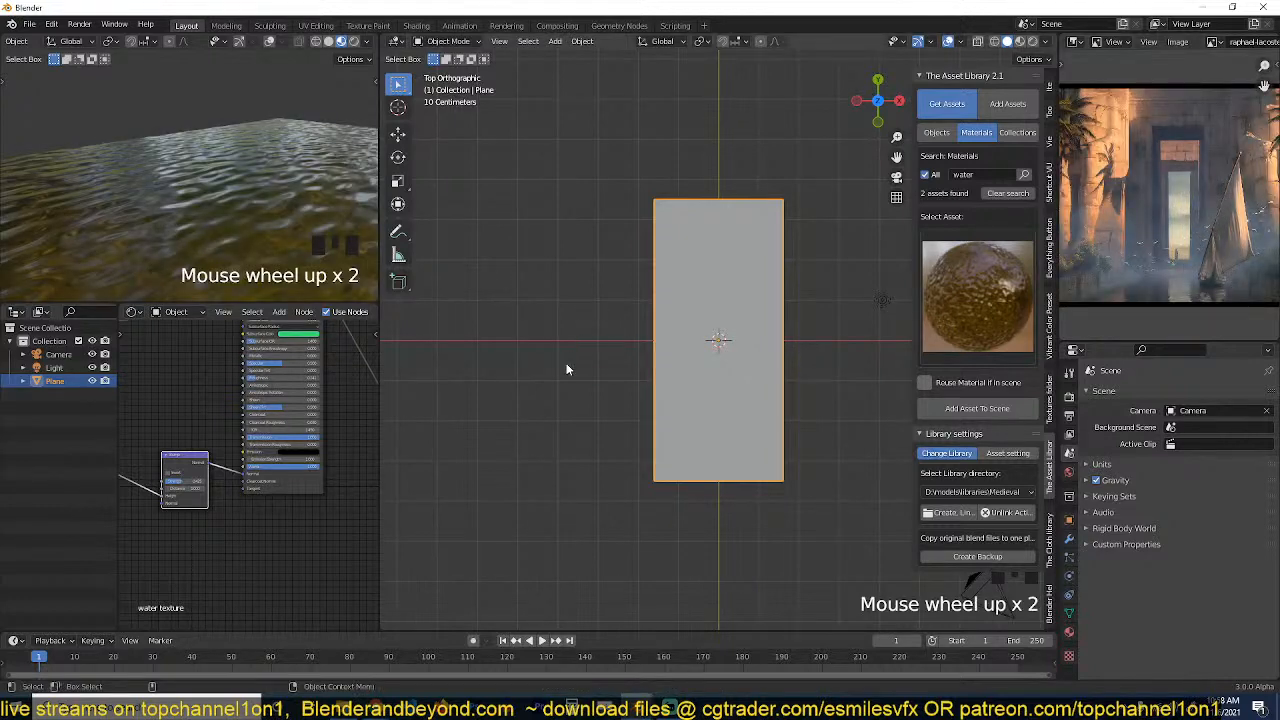
Increase the Noise Texture node's Scale to make the water ripples smaller.
{"action": "middle_click_drag", "start_coordinate": [221, 514], "coordinate": [315, 468]}
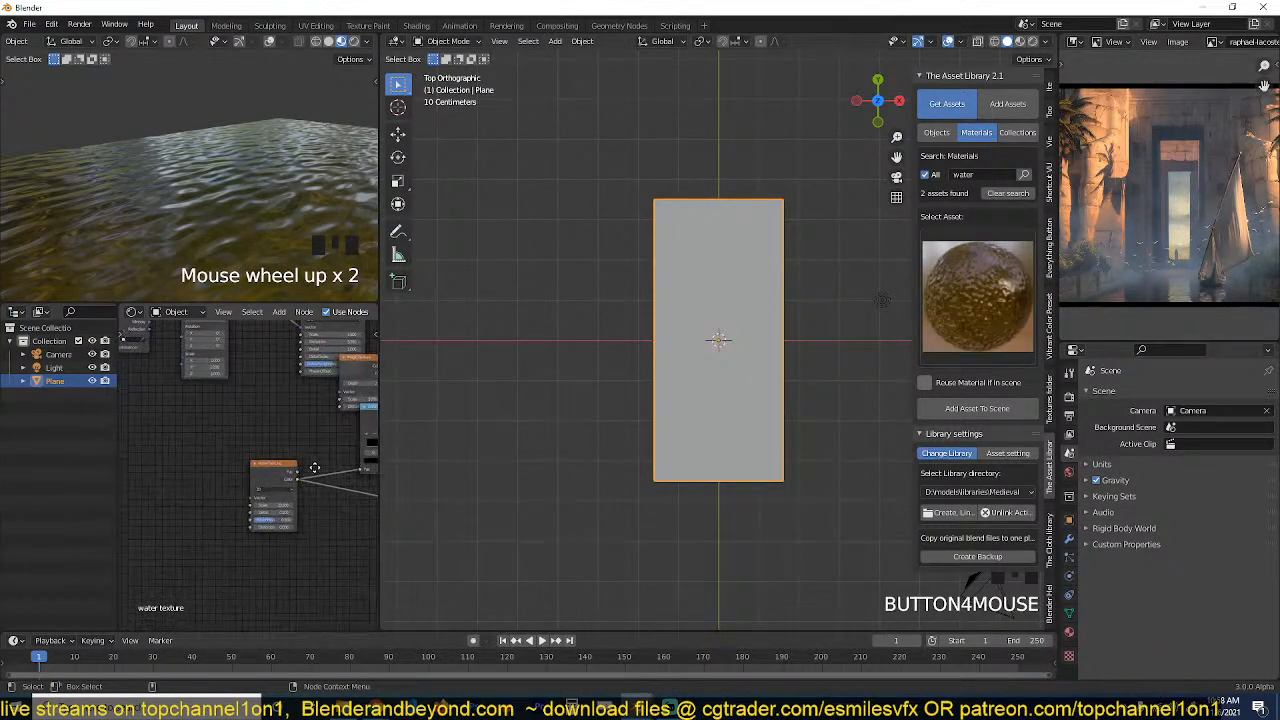
{"action": "left_click_drag", "start_coordinate": [286, 504], "coordinate": [340, 504]}
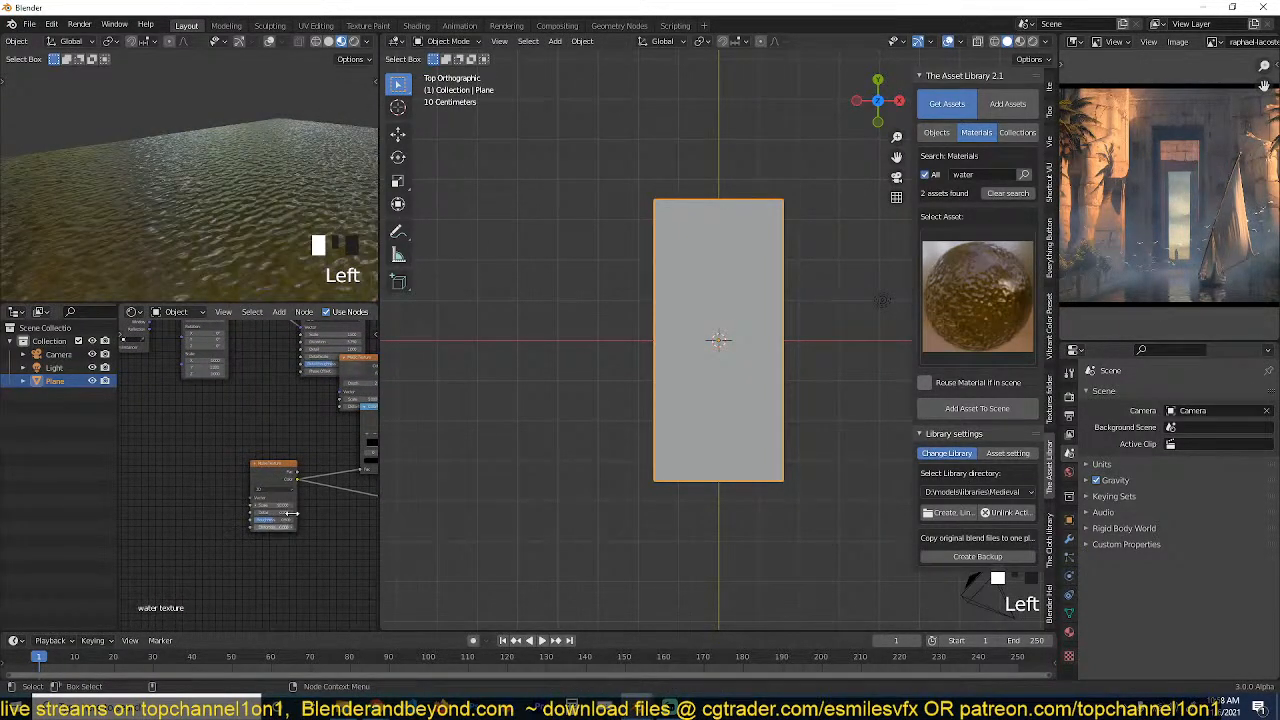
{"action": "scroll", "coordinate": [780, 341], "scroll_direction": "down", "scroll_amount": 3}
{"action": "scroll", "coordinate": [1213, 228], "scroll_direction": "up", "scroll_amount": 3}
{"action": "scroll", "coordinate": [1213, 228], "scroll_direction": "down", "scroll_amount": 3}
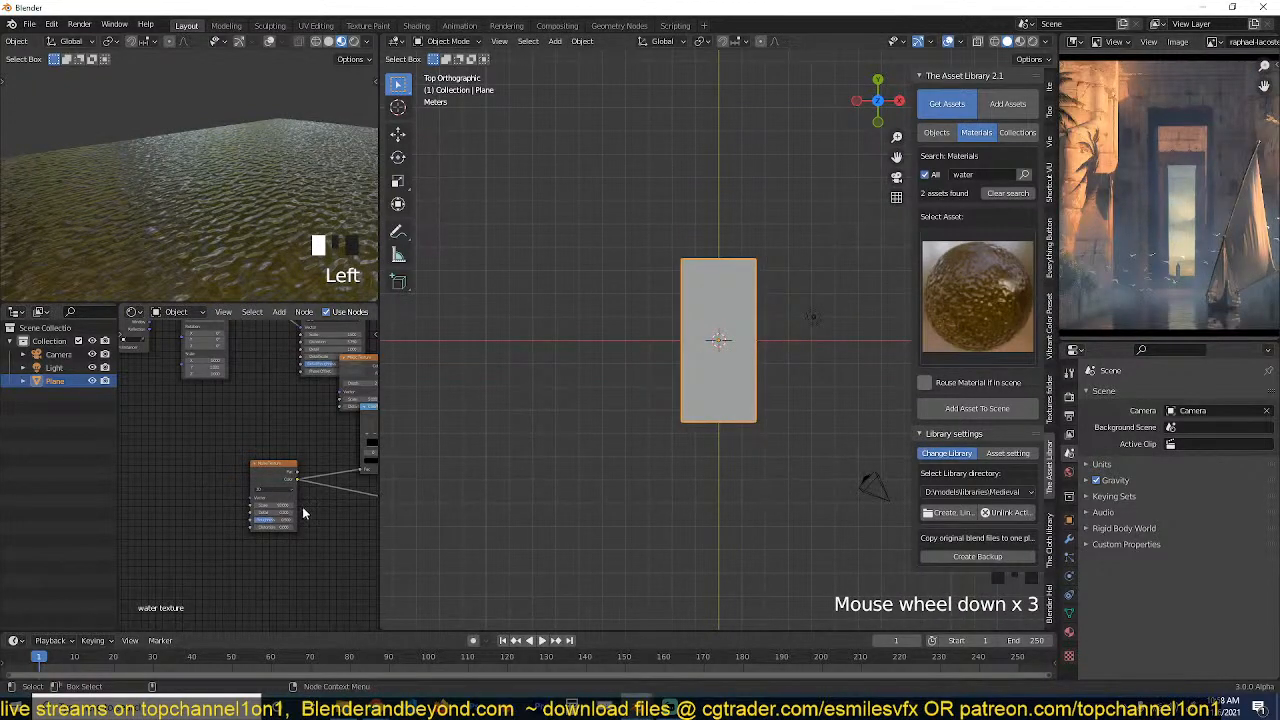
Set the Noise Texture node's Roughness to 1.000.
{"action": "scroll", "coordinate": [204, 497], "scroll_direction": "up", "scroll_amount": 3}
{"action": "scroll", "coordinate": [204, 497], "scroll_direction": "up", "scroll_amount": 1}
{"action": "left_click", "coordinate": [155, 517]}
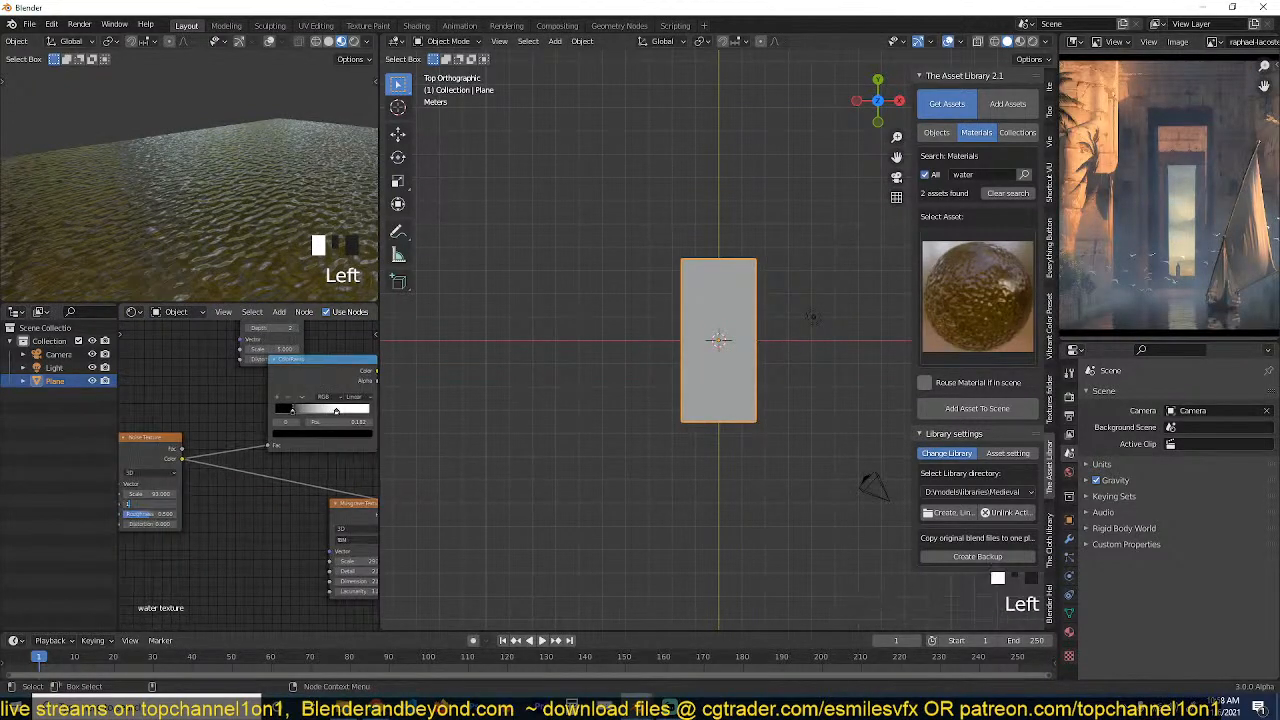
{"action": "left_click", "coordinate": [156, 519]}
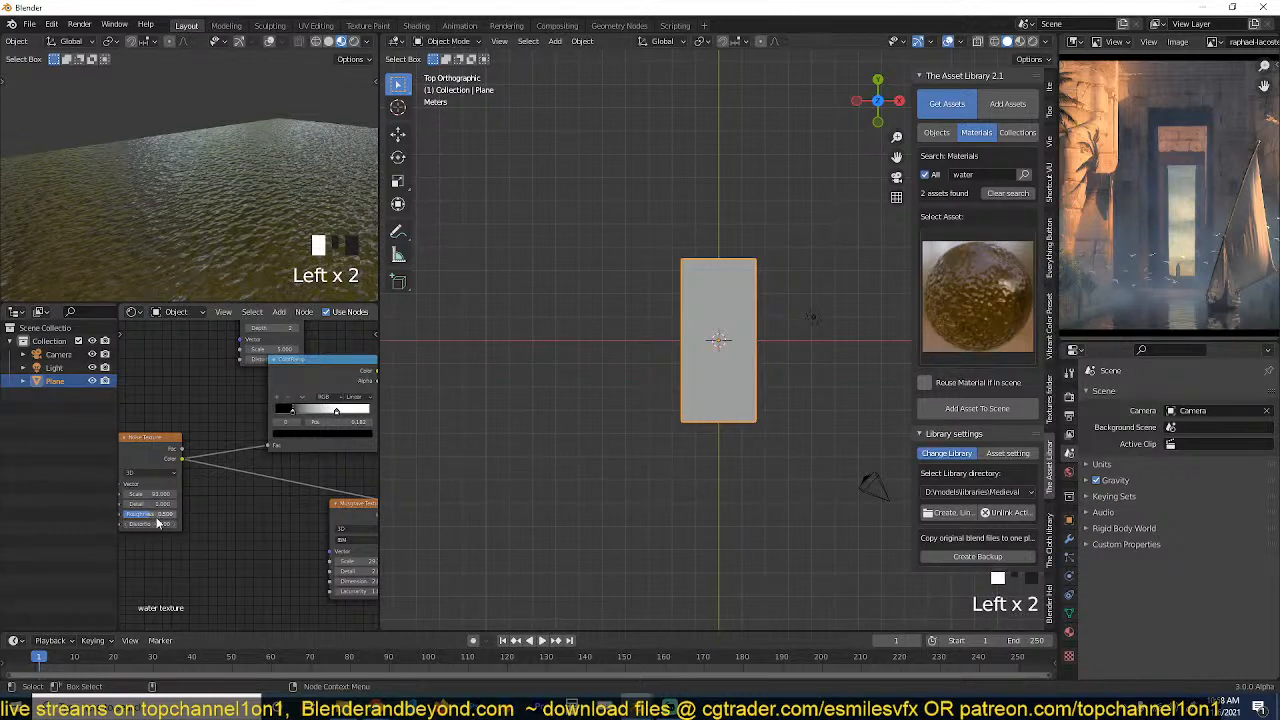
{"action": "scroll", "coordinate": [434, 431], "scroll_direction": "up", "scroll_amount": 4}
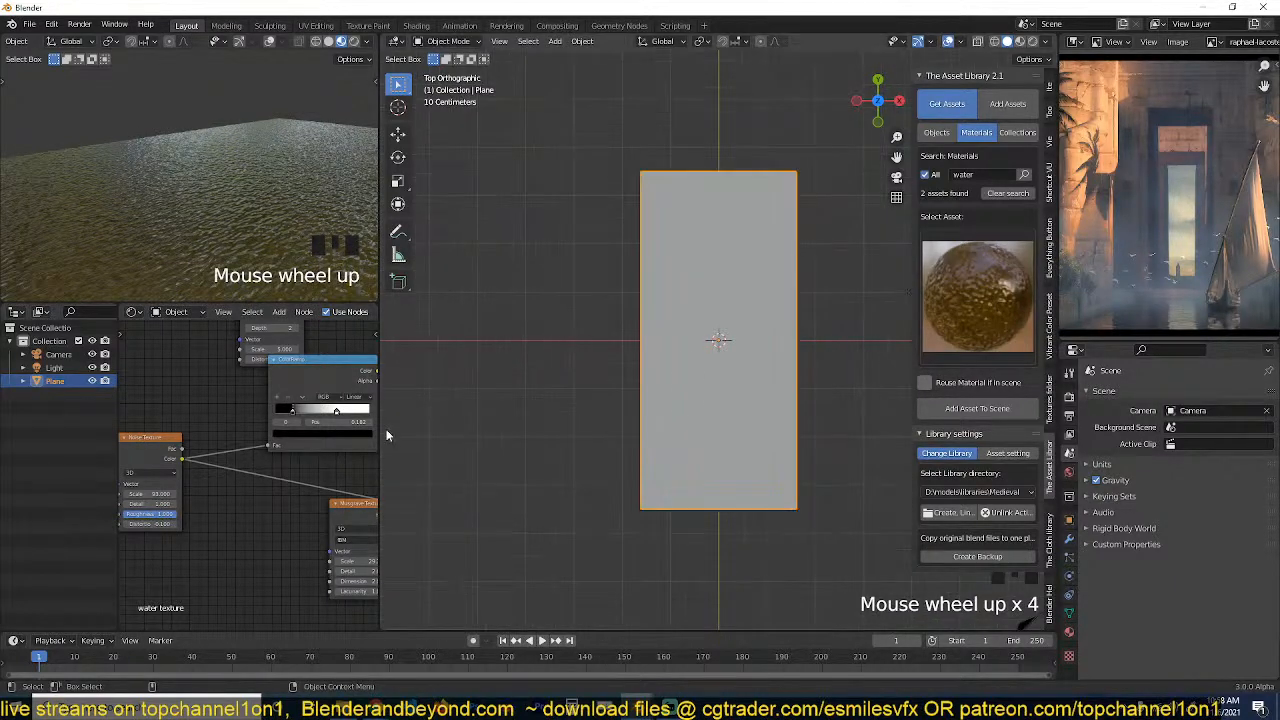
Reduce the Bump node's Strength further to soften the water ripples.
{"action": "scroll", "coordinate": [290, 513], "scroll_direction": "down", "scroll_amount": 4}
{"action": "scroll", "coordinate": [181, 513], "scroll_direction": "up", "scroll_amount": 4}
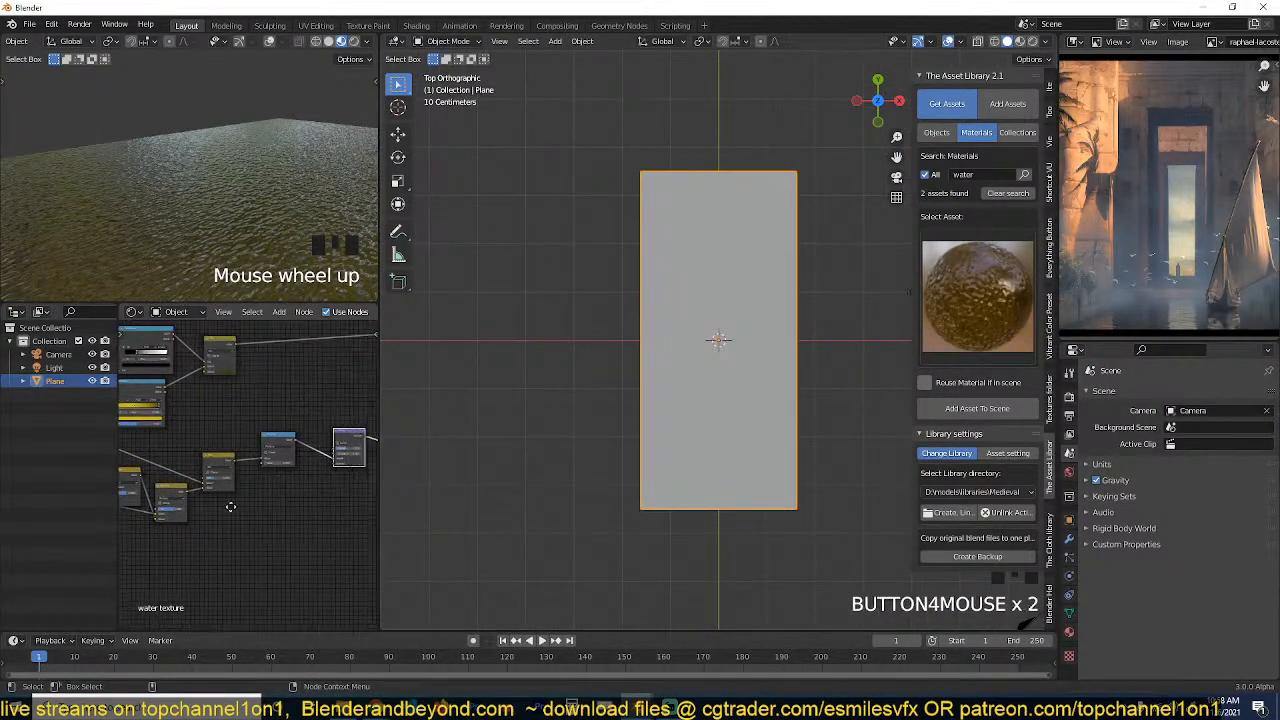
{"action": "left_click", "coordinate": [340, 462]}
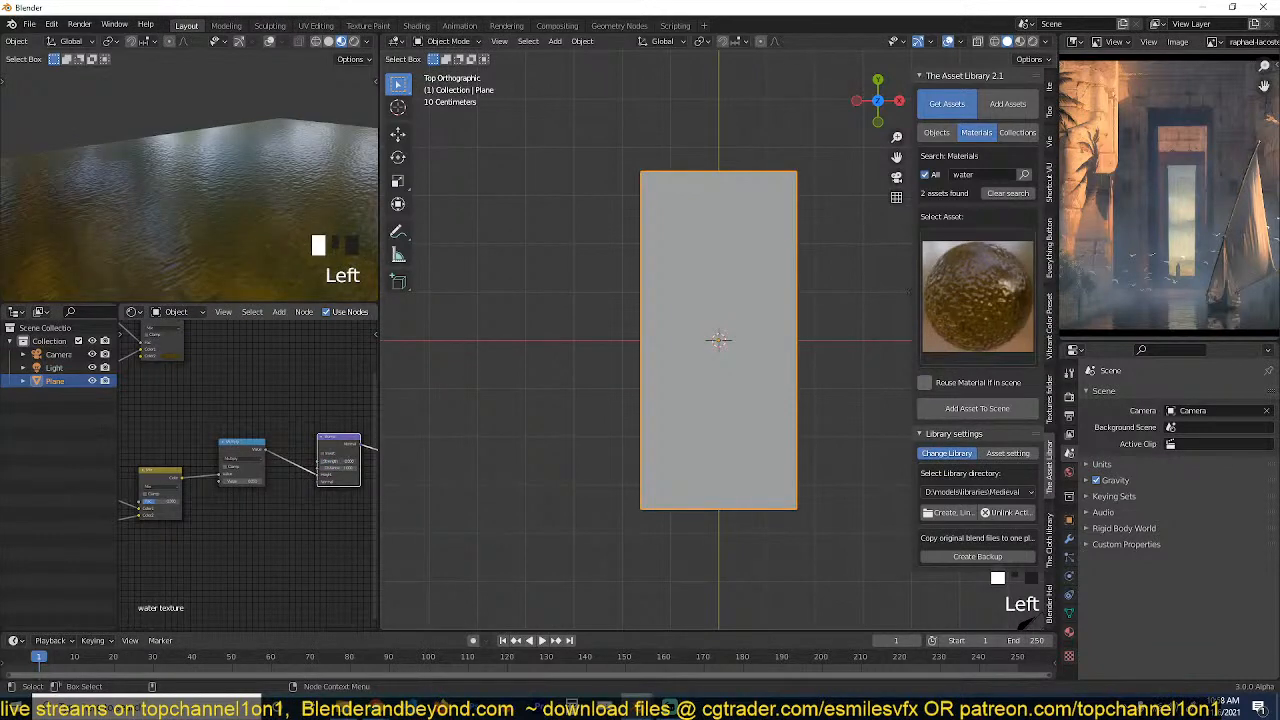
Set the Principled BSDF's Roughness to 0 for sharper water reflections.
{"action": "scroll", "coordinate": [192, 466], "scroll_direction": "down", "scroll_amount": 4}
{"action": "middle_click_drag", "start_coordinate": [191, 466], "coordinate": [83, 525]}
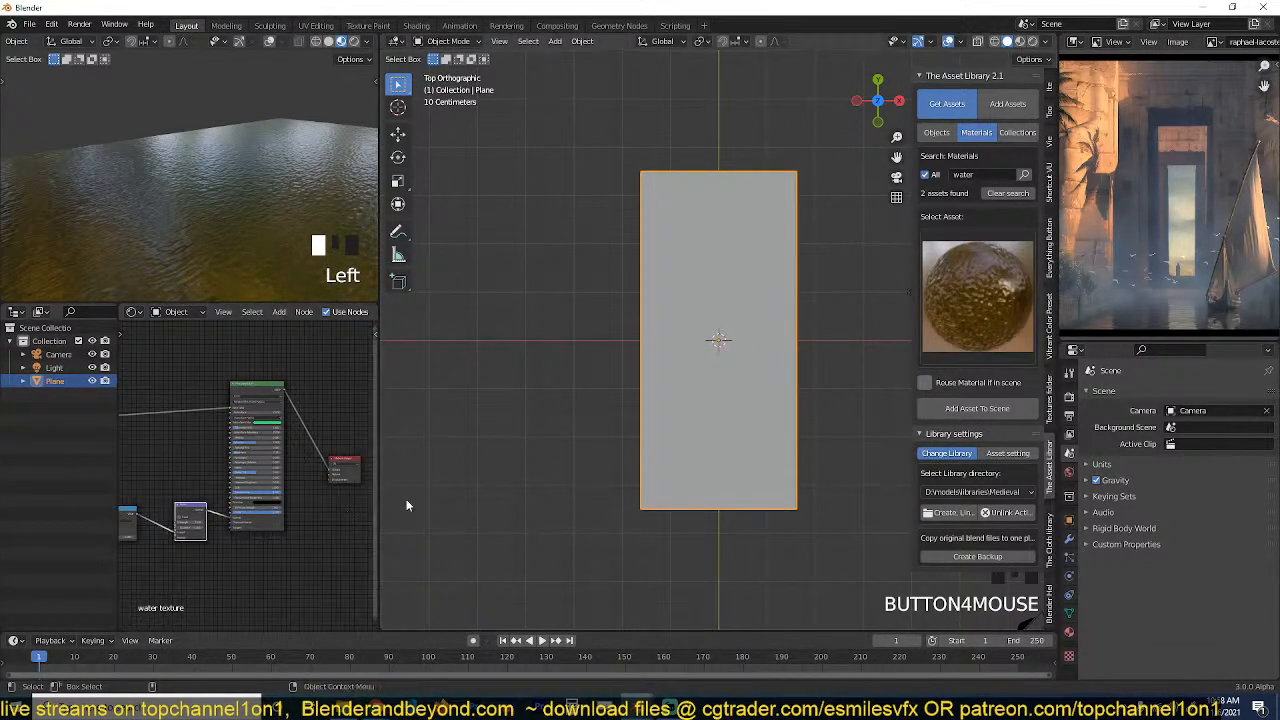
{"action": "scroll", "coordinate": [284, 475], "scroll_direction": "up", "scroll_amount": 8}
{"action": "left_click_drag", "start_coordinate": [256, 432], "coordinate": [236, 432]}
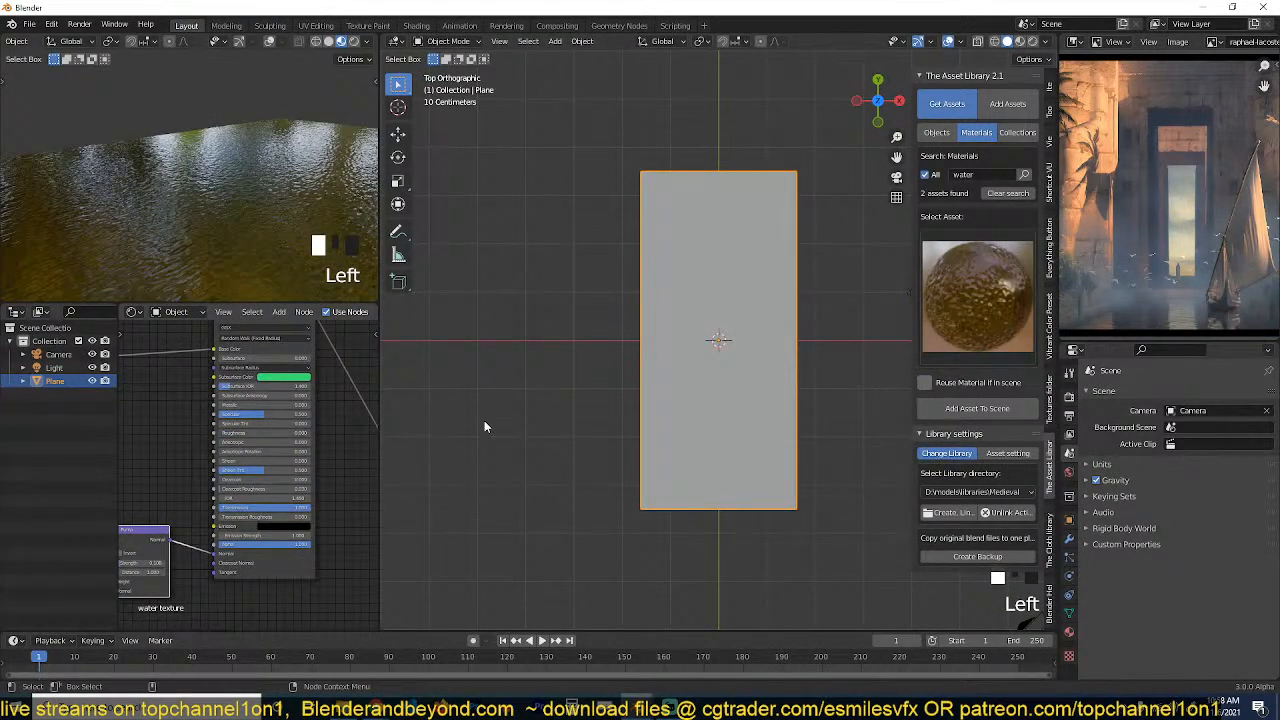
Review the temple painting in a maximized view, restore the layout, and view the water plane in perspective.
{"action": "scroll", "coordinate": [622, 472], "scroll_direction": "up", "scroll_amount": 2}
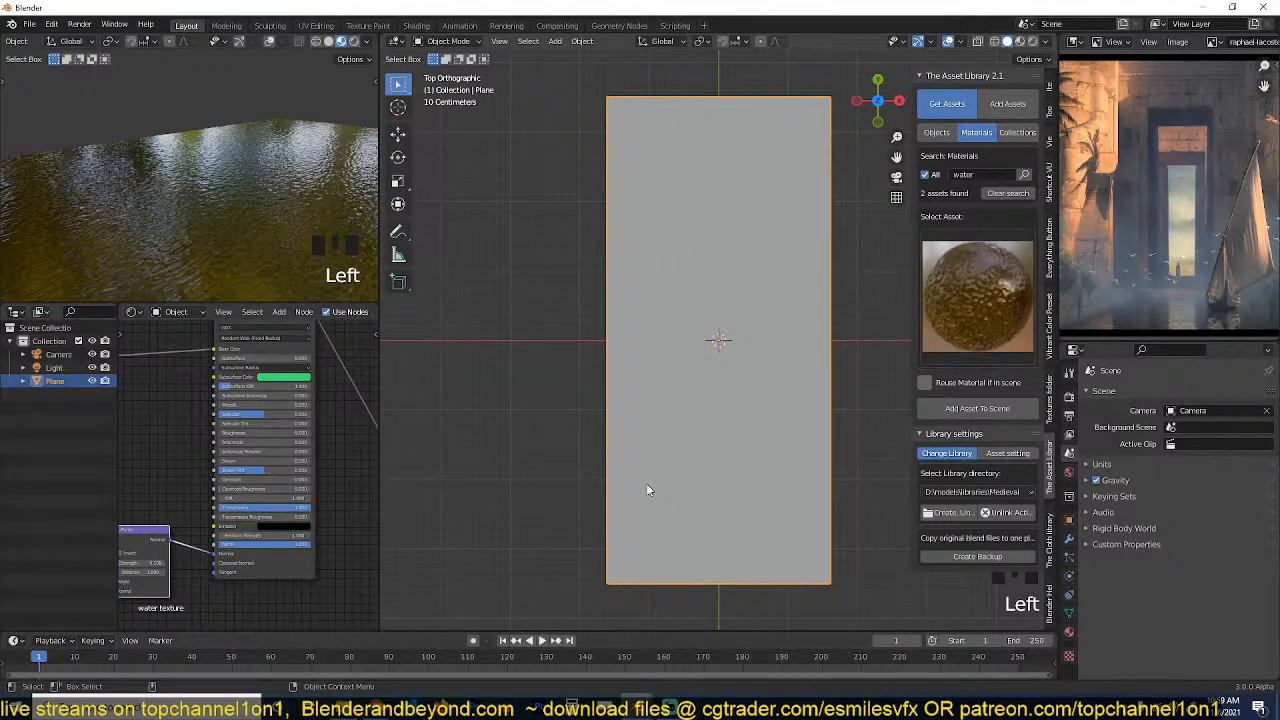
{"action": "middle_click_drag", "start_coordinate": [646, 490], "coordinate": [603, 517]}
{"action": "scroll", "coordinate": [1140, 239], "scroll_direction": "down", "scroll_amount": 6}
{"action": "scroll", "coordinate": [1123, 255], "scroll_direction": "up", "scroll_amount": 2}
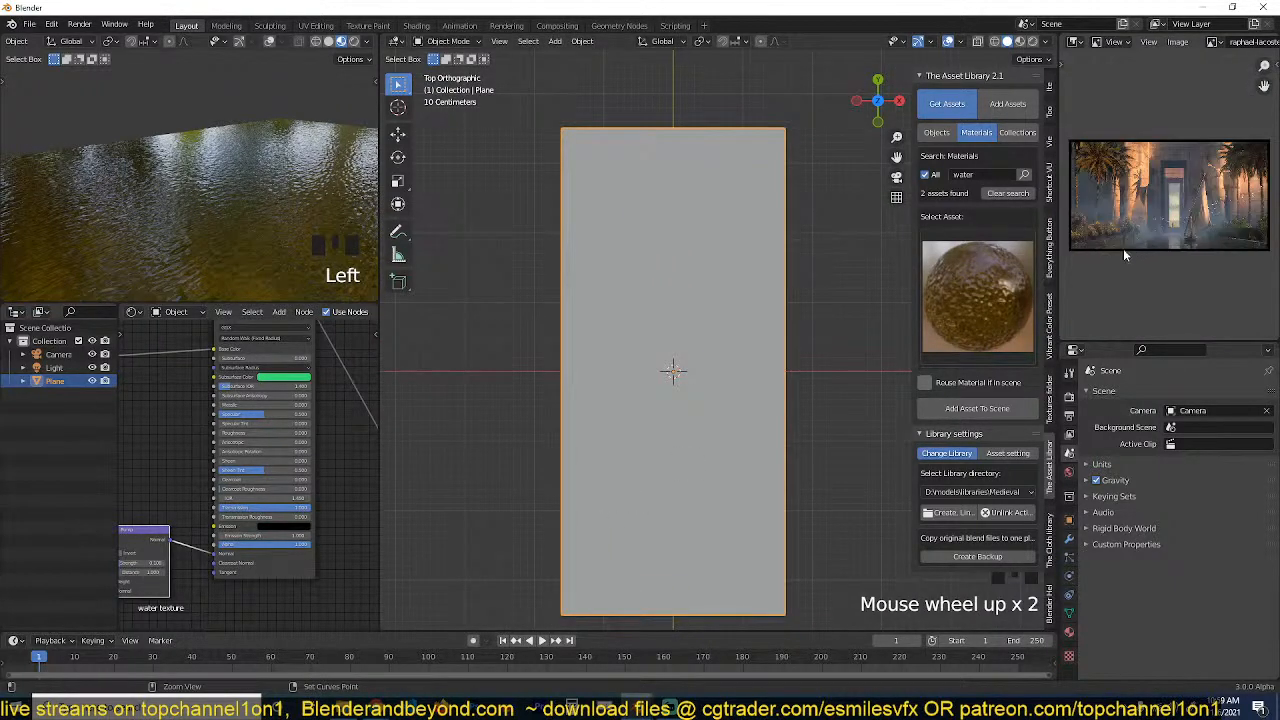
{"action": "key", "text": "ctrl+space"}
{"action": "scroll", "coordinate": [680, 238], "scroll_direction": "up", "scroll_amount": 7}
{"action": "scroll", "coordinate": [634, 222], "scroll_direction": "down", "scroll_amount": 1}
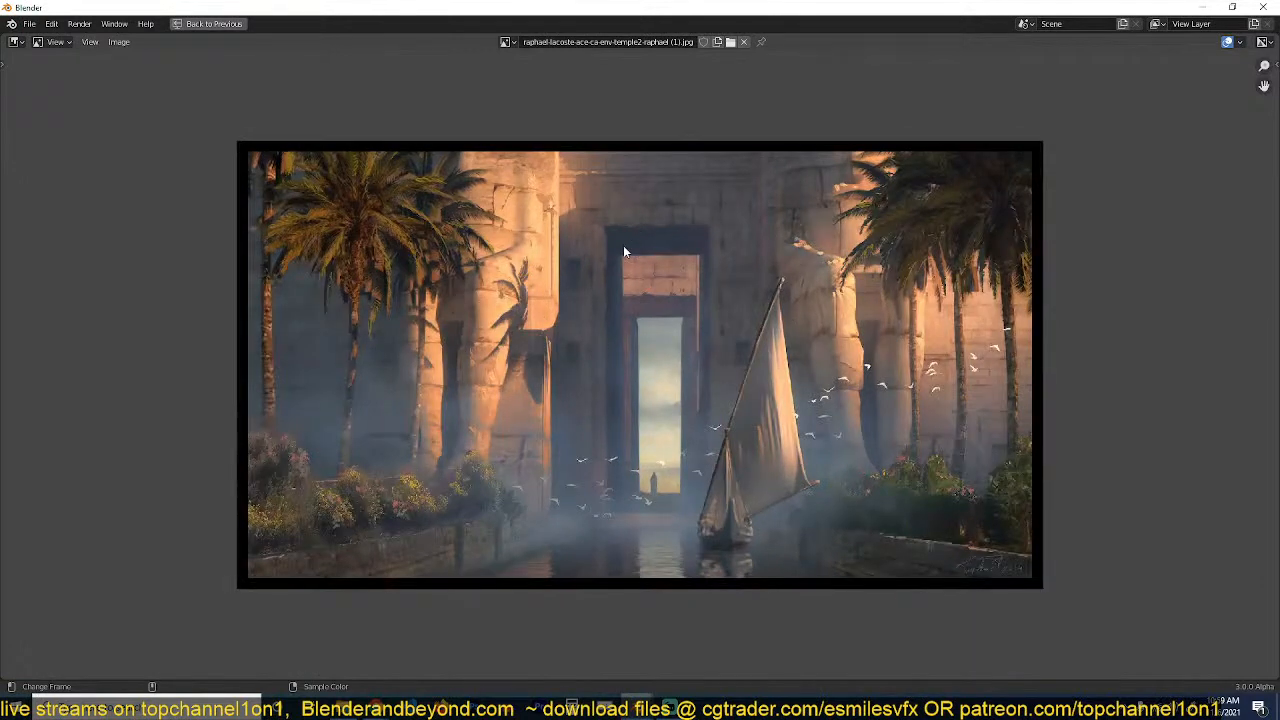
{"action": "key", "text": "ctrl+space"}
{"action": "key", "text": "grave"}
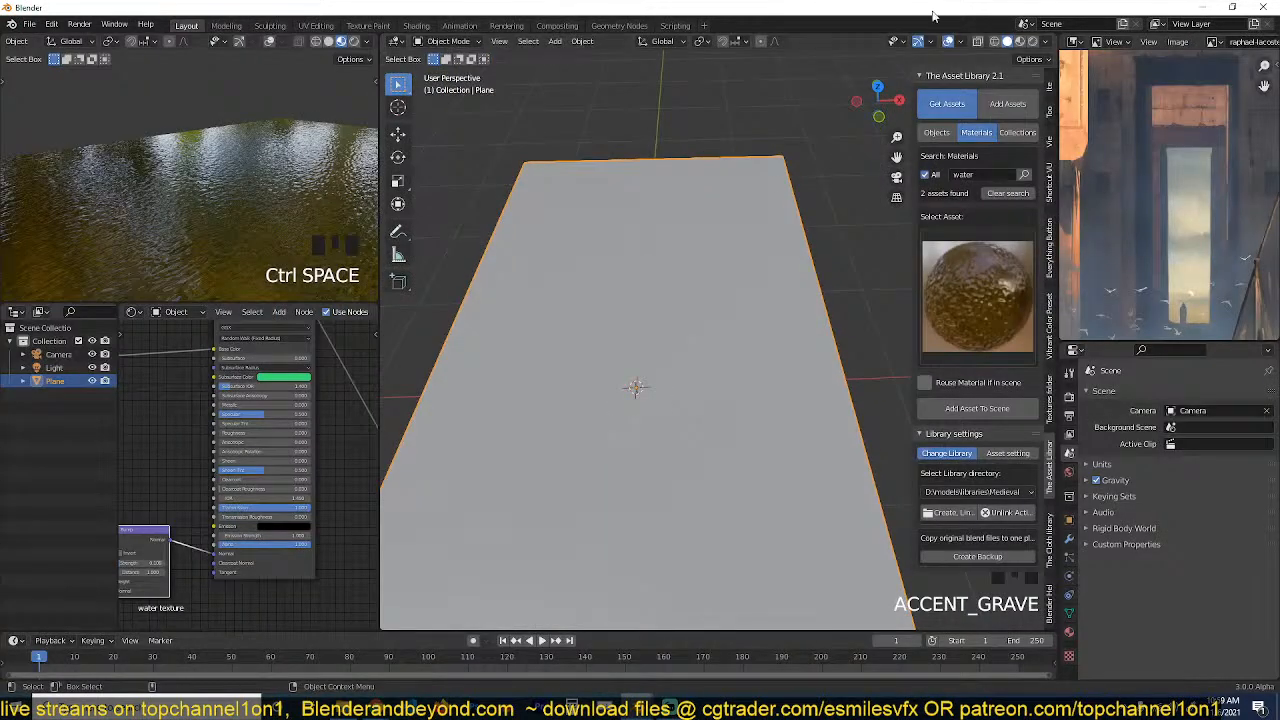
Set the solid viewport shading to colour objects randomly.
{"action": "scroll", "coordinate": [780, 215], "scroll_direction": "down", "scroll_amount": 4}
{"action": "middle_click_drag", "start_coordinate": [780, 215], "coordinate": [716, 194]}
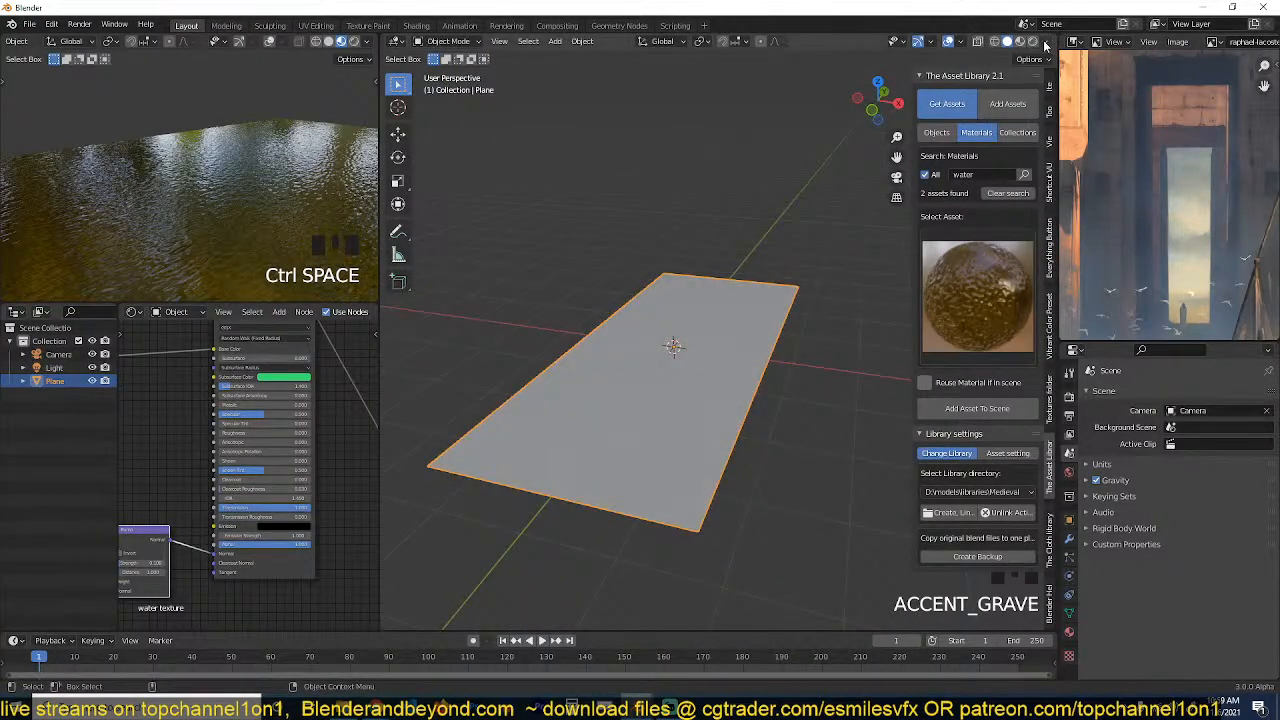
{"action": "left_click", "coordinate": [1045, 43]}
{"action": "left_click", "coordinate": [1051, 226]}
{"action": "middle_click_drag", "start_coordinate": [699, 296], "coordinate": [744, 318]}
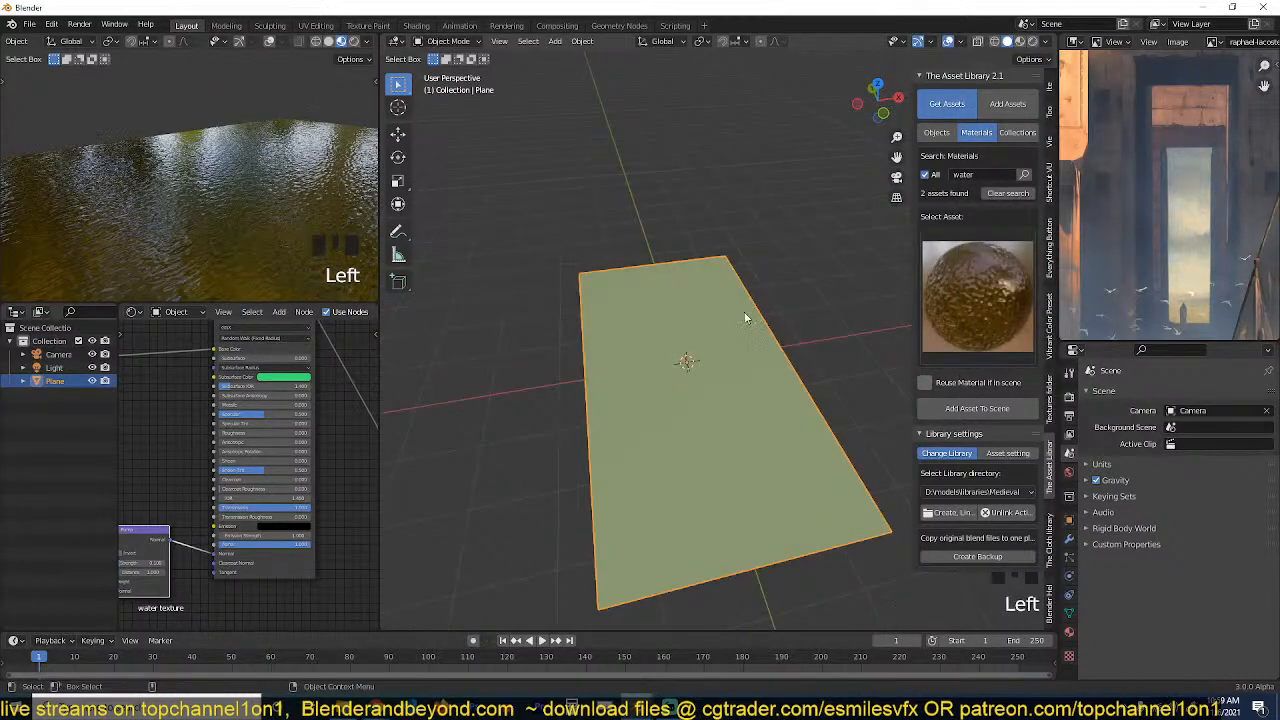
{"action": "scroll", "coordinate": [1150, 189], "scroll_direction": "down", "scroll_amount": 4}
Add a cube, scale it down, and move it along X to one long edge of the water plane.
{"action": "key", "text": "shift+a"}
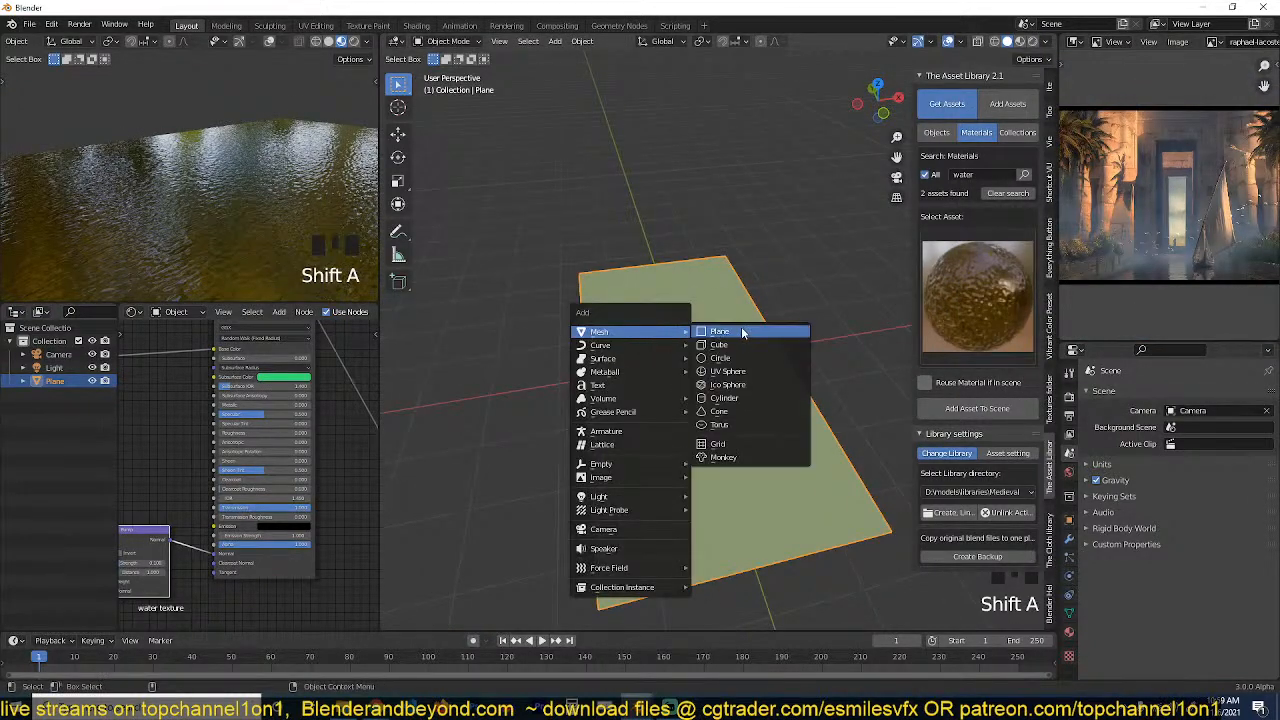
{"action": "left_click", "coordinate": [742, 342]}
{"action": "key", "text": "s"}
{"action": "left_click", "coordinate": [699, 344]}
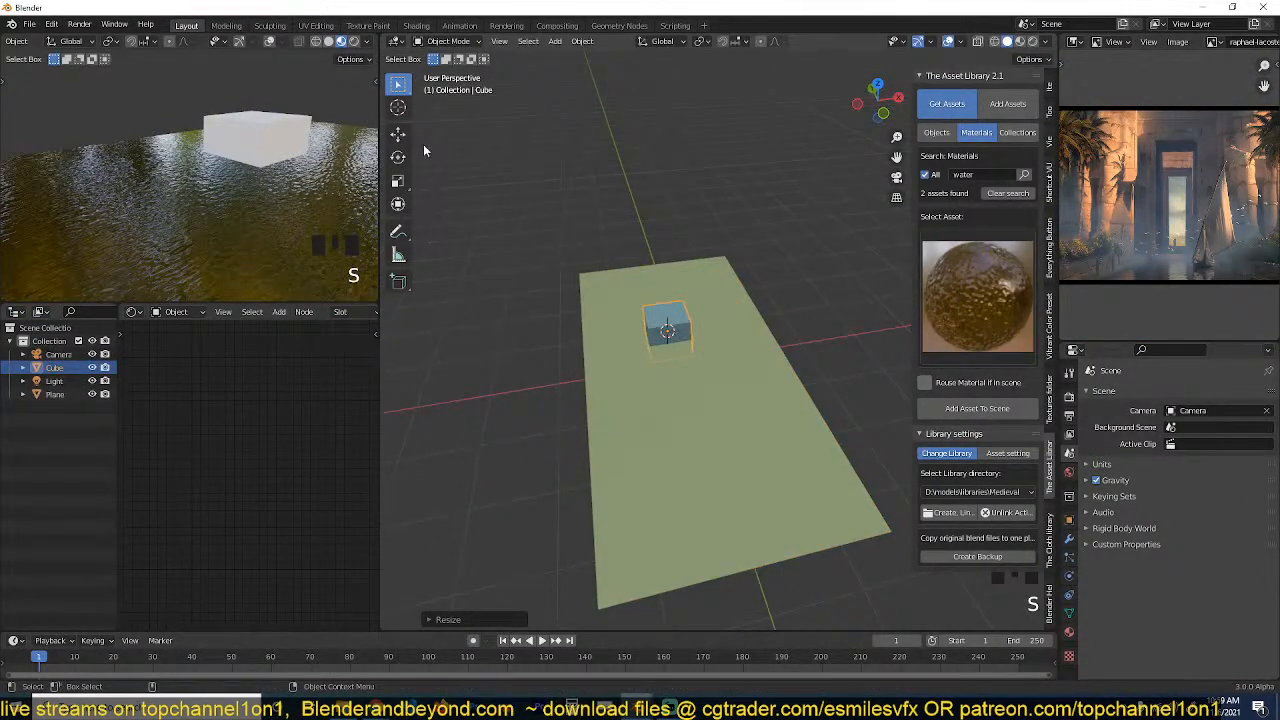
{"action": "left_click", "coordinate": [398, 133]}
{"action": "left_click_drag", "start_coordinate": [704, 335], "coordinate": [795, 316]}
Add a Mirror modifier to the cube on the X axis with Plane as the mirror object.
{"action": "left_click", "coordinate": [1069, 538]}
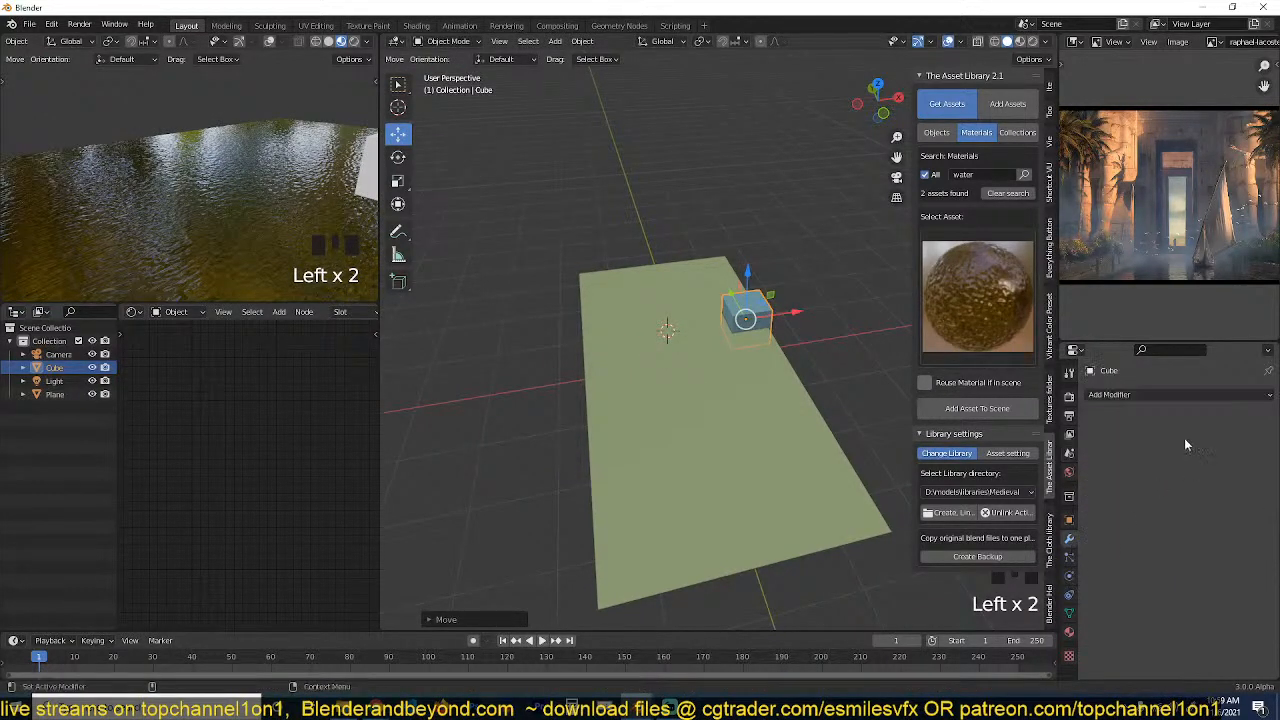
{"action": "left_click", "coordinate": [1178, 394]}
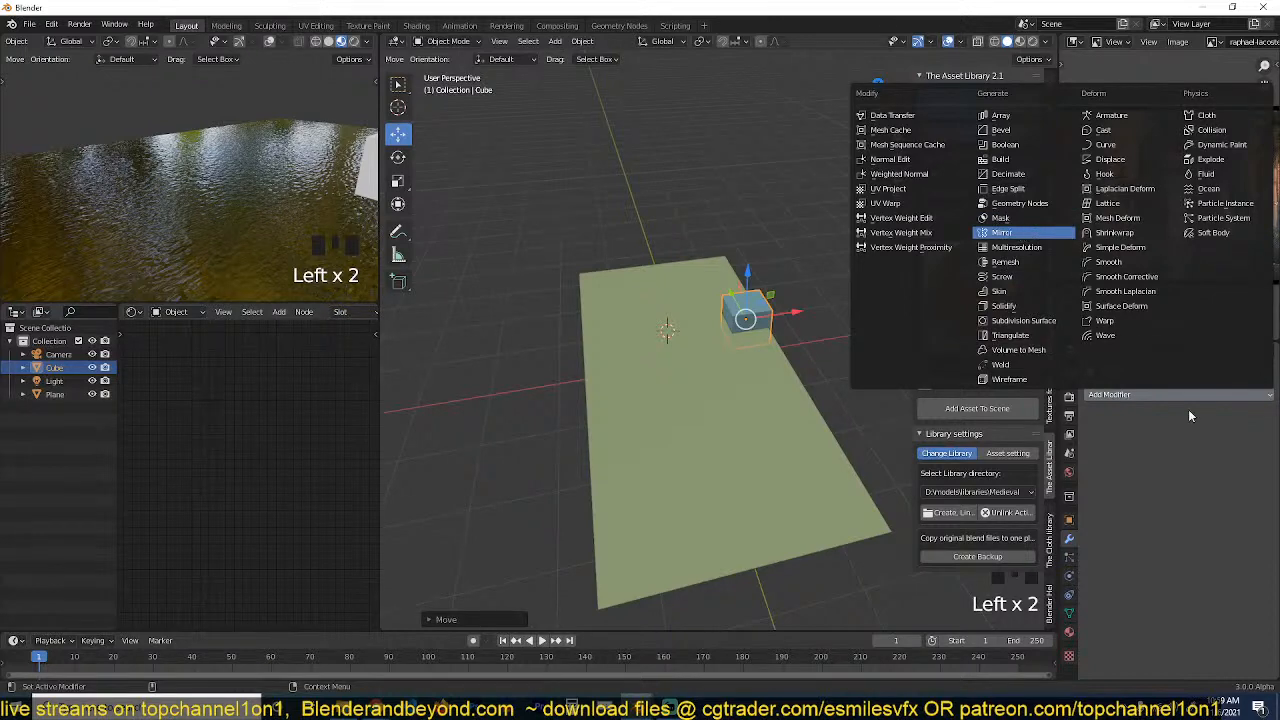
{"action": "left_click", "coordinate": [1020, 234]}
{"action": "left_click", "coordinate": [1253, 485]}
{"action": "left_click", "coordinate": [797, 395]}
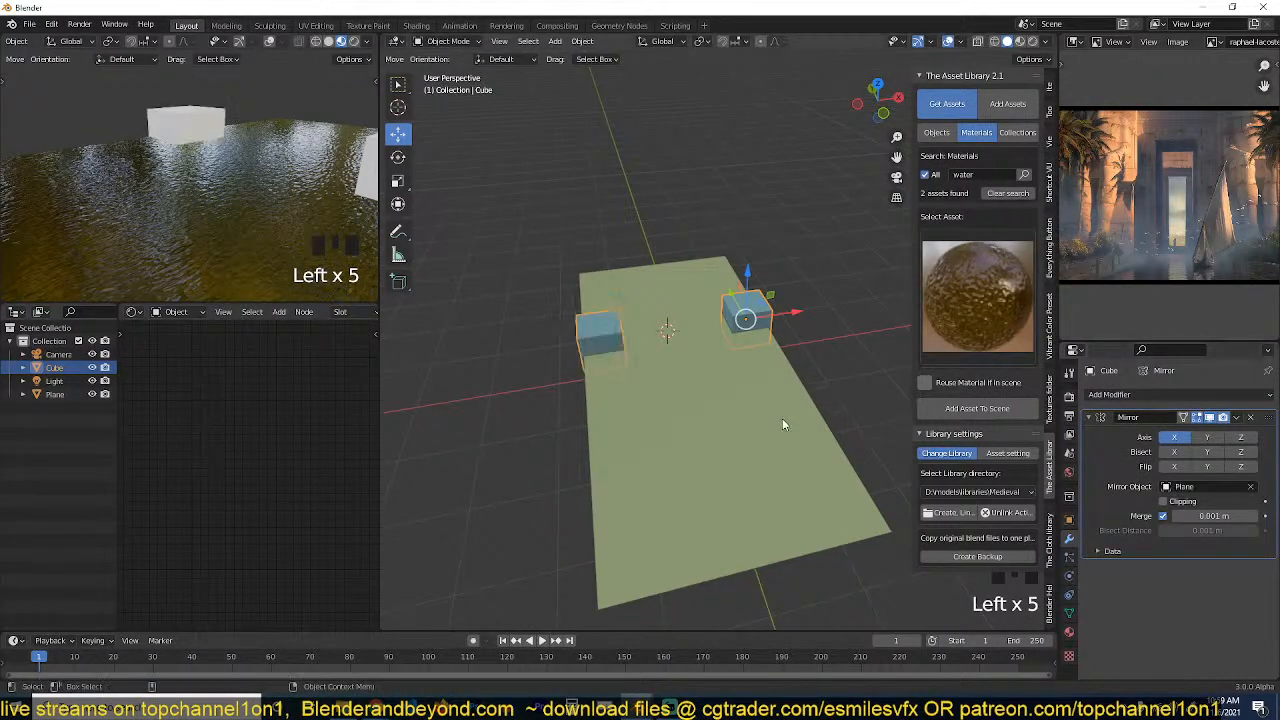
Raise the cube's top face about 1.7 m along Z to form a tall pillar.
{"action": "middle_click_drag", "start_coordinate": [782, 418], "coordinate": [749, 333]}
{"action": "key", "text": "Tab"}
{"action": "key", "text": "3"}
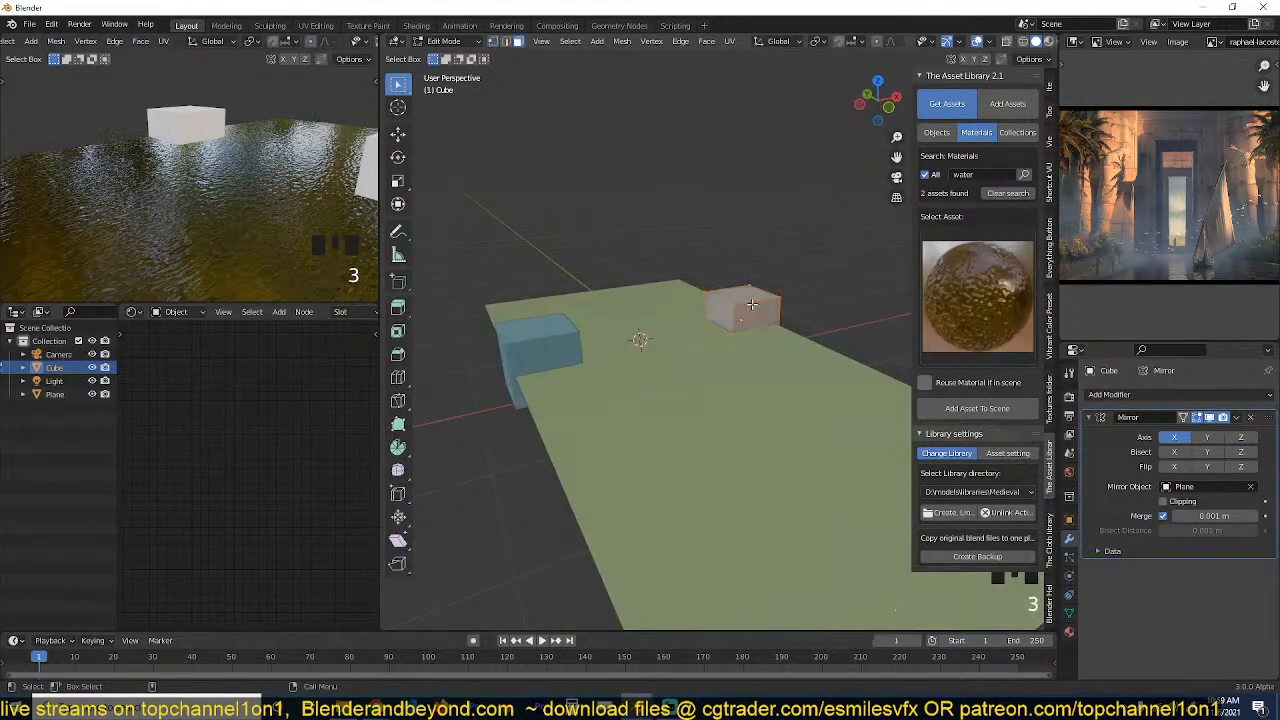
{"action": "left_click", "coordinate": [749, 333]}
{"action": "key", "text": "g"}
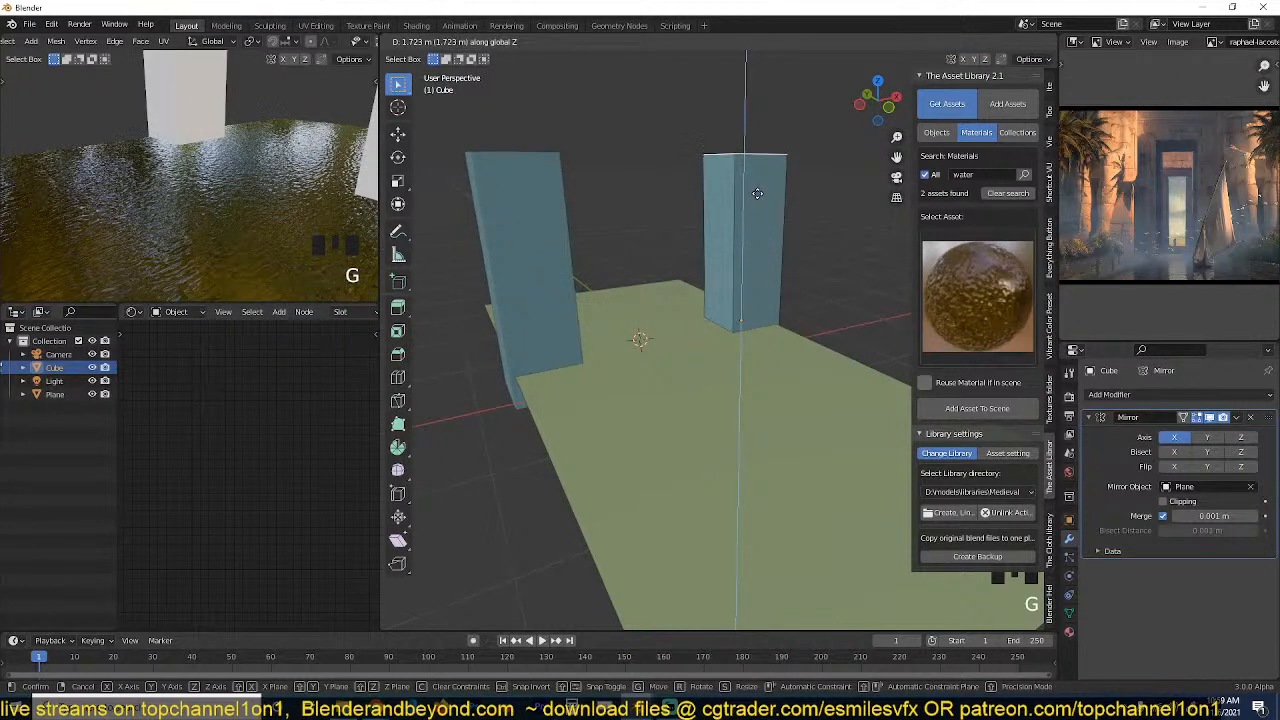
{"action": "left_click", "coordinate": [743, 196]}
Add a horizontal loop cut in the upper part of the pillar.
{"action": "key", "text": "grave"}
{"action": "key", "text": "ctrl+r"}
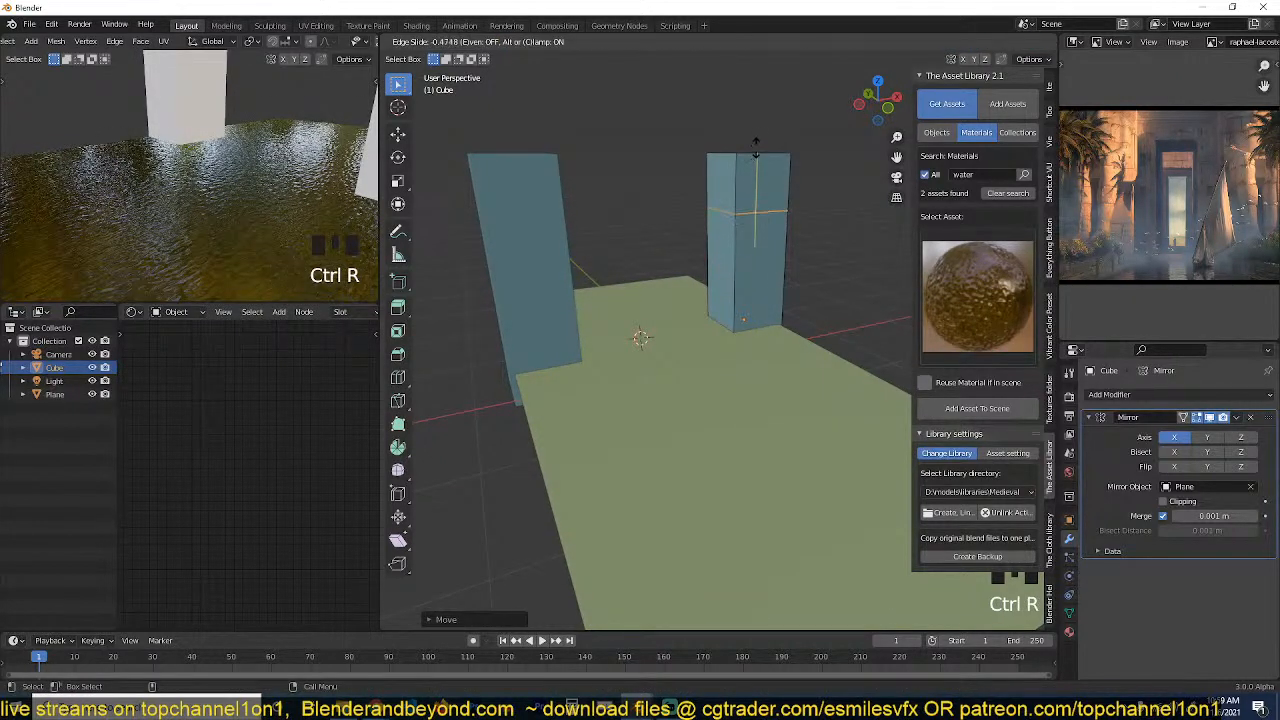
{"action": "left_click", "coordinate": [749, 200]}
Enable Clipping on the mirror, extrude the pillar's upper inner face to the centre as a lintel, and delete the meeting face.
{"action": "key", "text": "3"}
{"action": "left_click", "coordinate": [752, 207]}
{"action": "left_click", "coordinate": [1162, 501]}
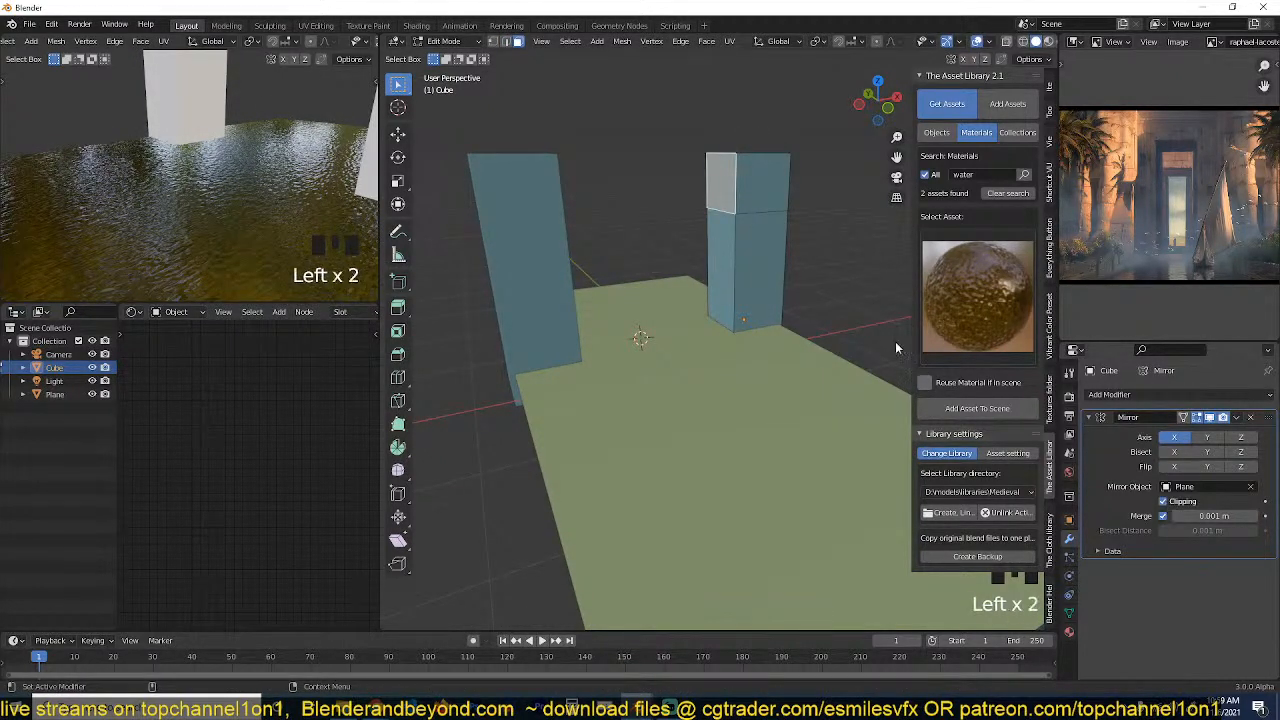
{"action": "key", "text": "e"}
{"action": "left_click", "coordinate": [519, 184]}
{"action": "key", "text": "x"}
{"action": "left_click", "coordinate": [508, 214]}
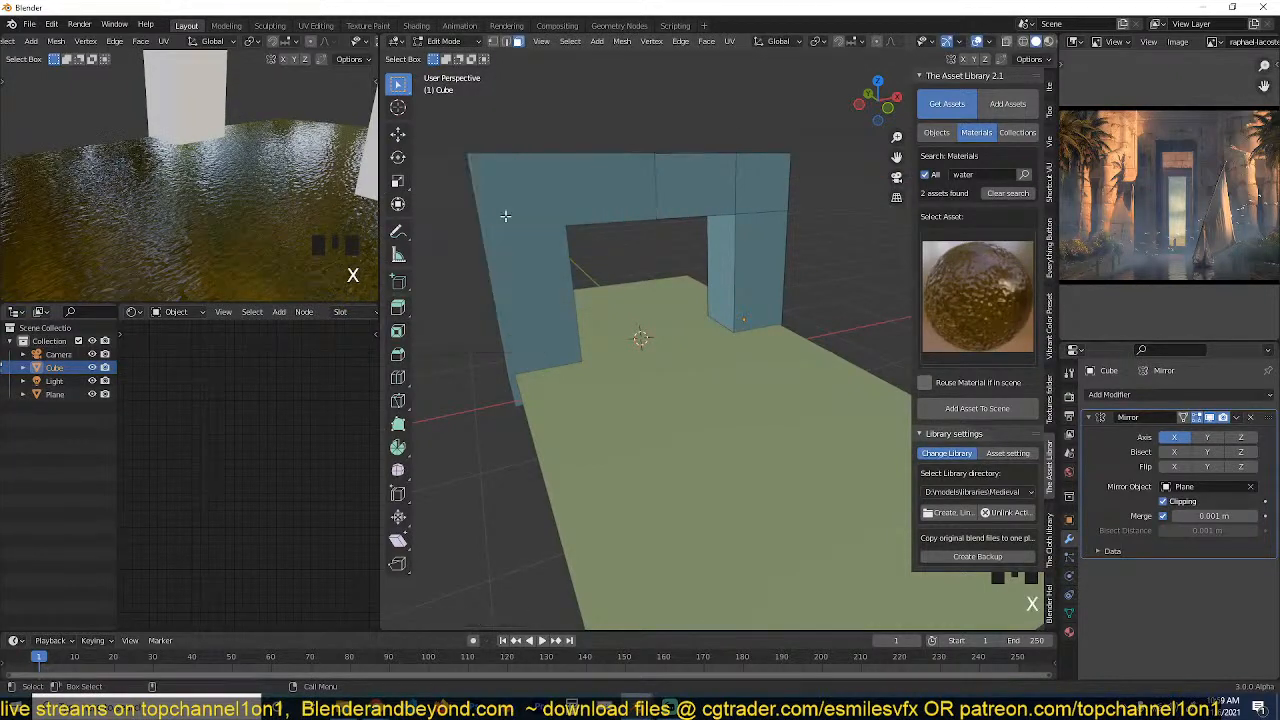
{"action": "key", "text": "Tab"}
Align the camera to the front-on view of the gateway in the small preview viewport.
{"action": "key", "text": "grave"}
{"action": "middle_click_drag", "start_coordinate": [740, 255], "coordinate": [615, 230]}
{"action": "scroll", "coordinate": [270, 185], "scroll_direction": "down", "scroll_amount": 3}
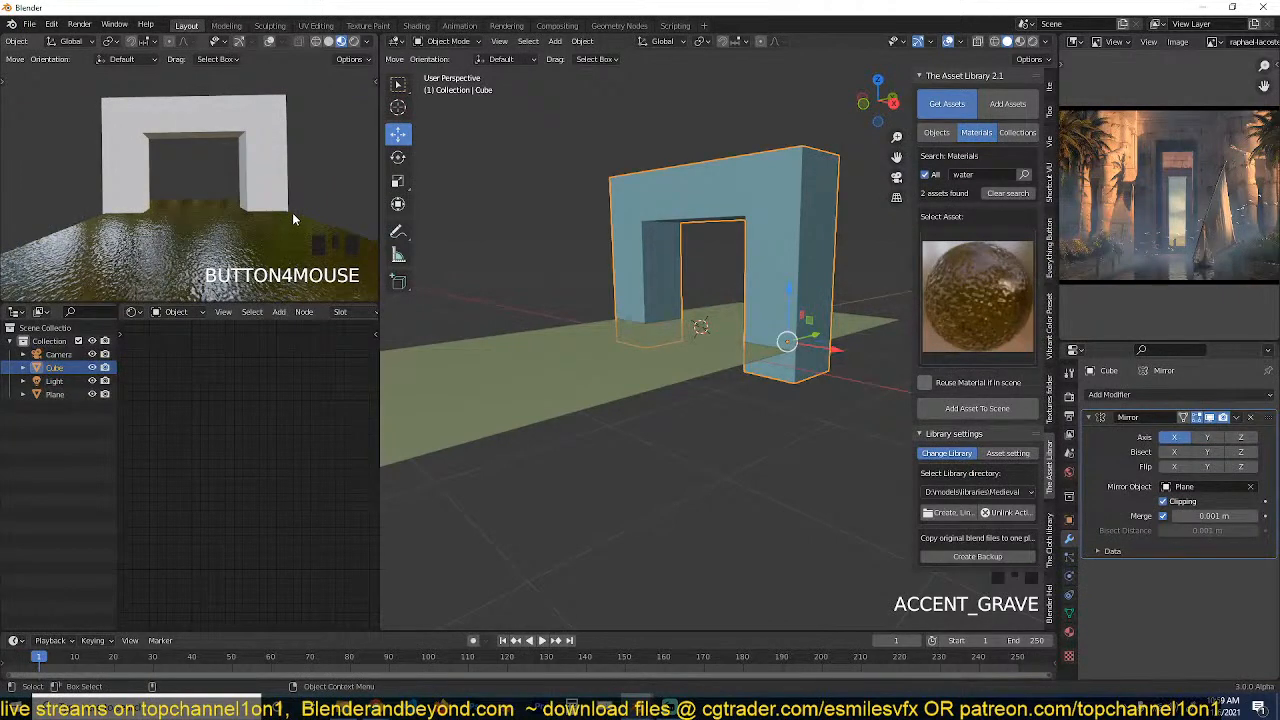
{"action": "key", "text": "ctrl+alt+KP_0"}
Lower the camera close to the water level and tilt it slightly upward.
{"action": "scroll", "coordinate": [650, 348], "scroll_direction": "down", "scroll_amount": 5}
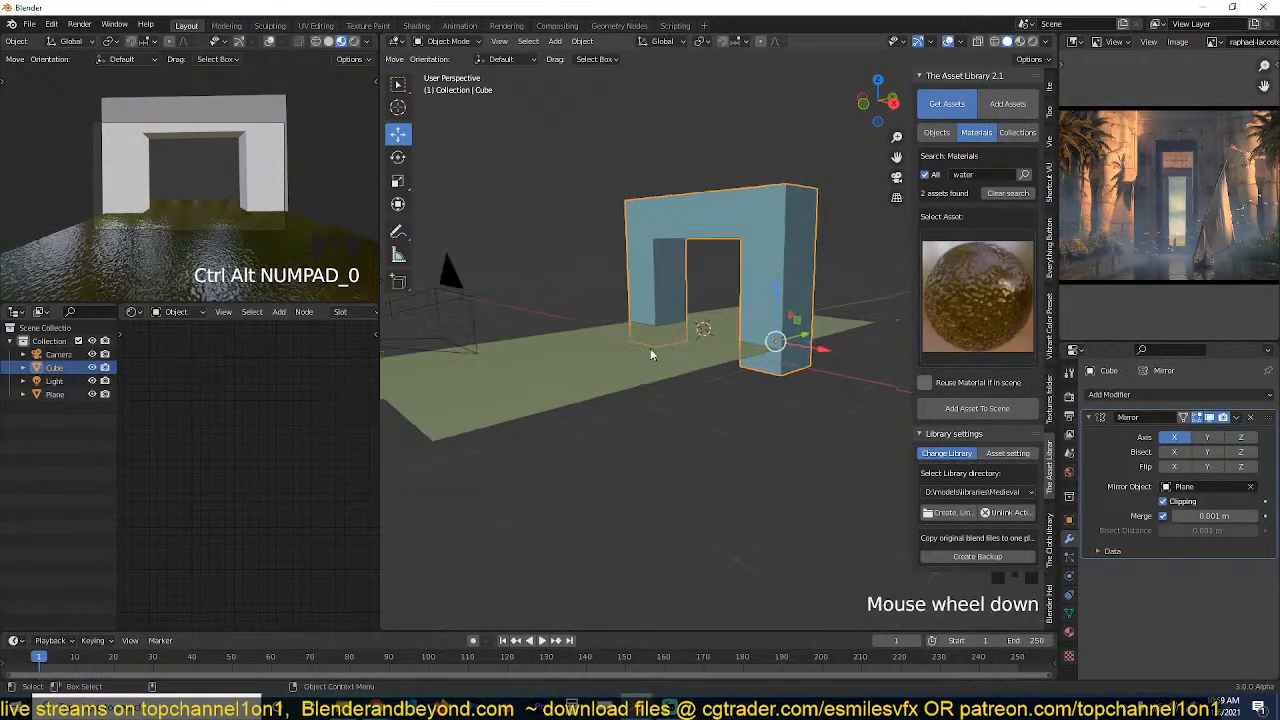
{"action": "left_click", "coordinate": [618, 350]}
{"action": "key", "text": "KP_1"}
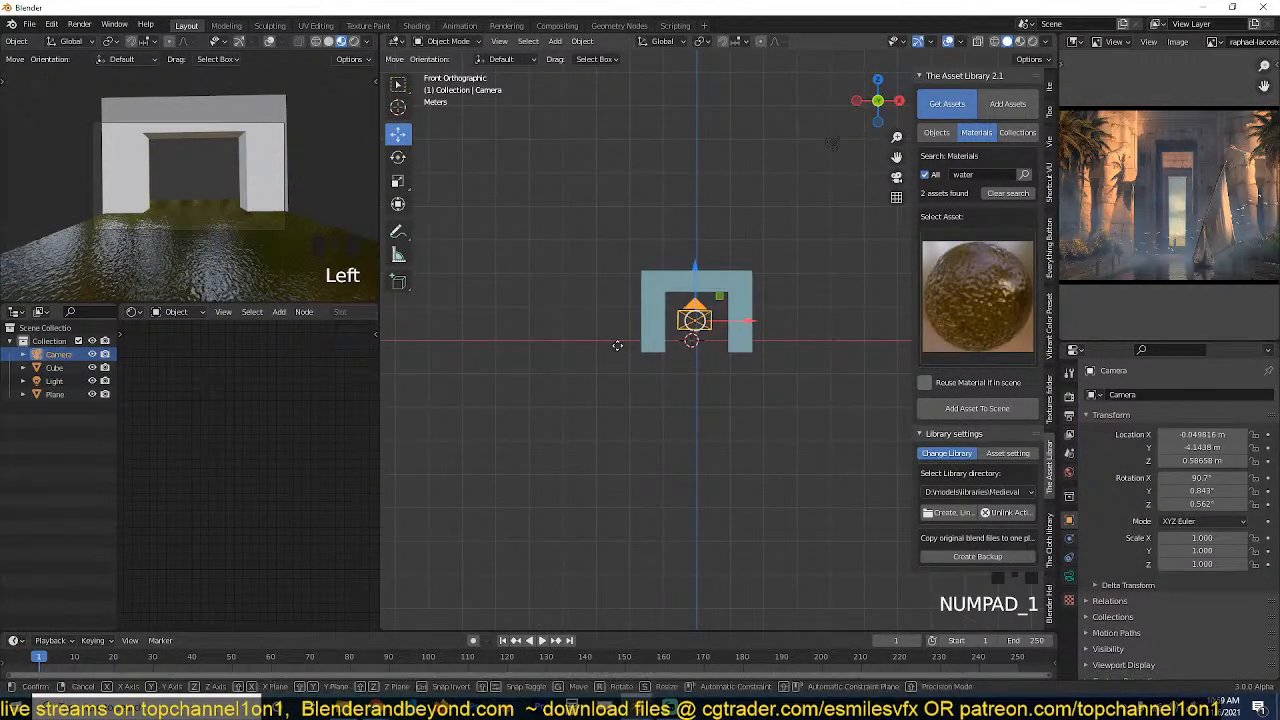
{"action": "key", "text": "g"}
{"action": "left_click", "coordinate": [612, 369]}
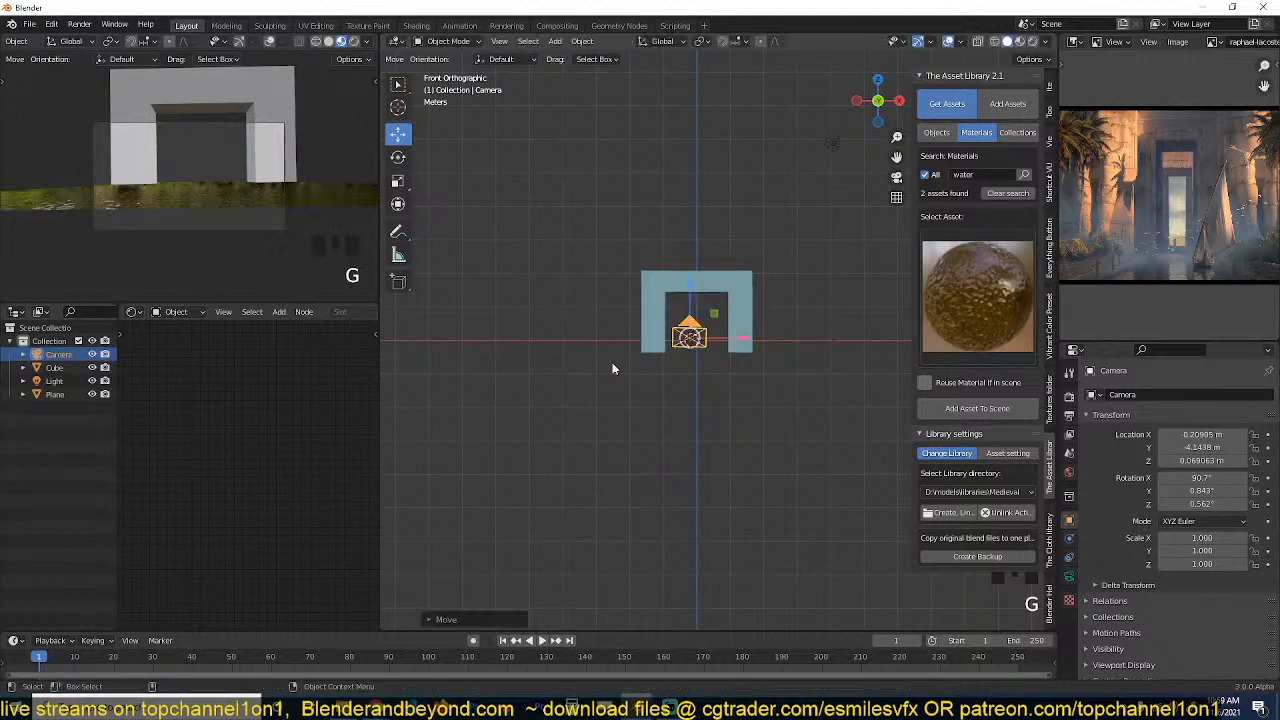
{"action": "key", "text": "KP_3"}
{"action": "key", "text": "r"}
{"action": "left_click", "coordinate": [713, 387]}
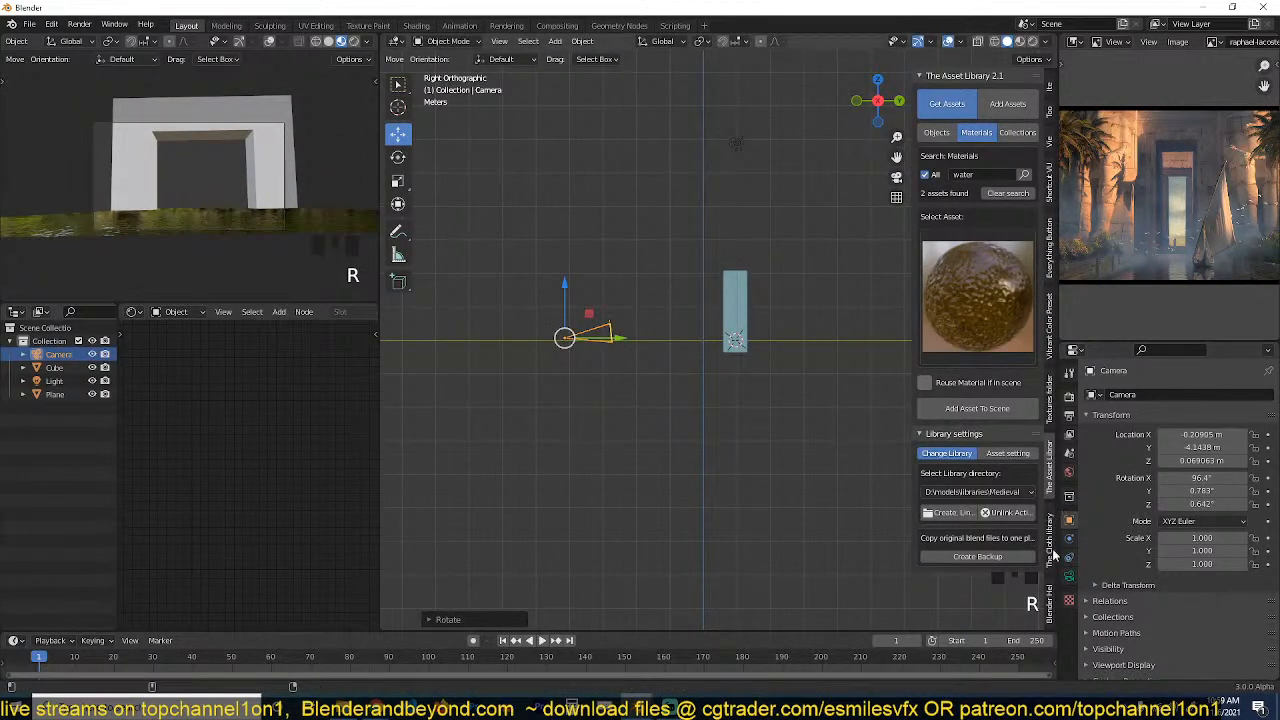
Set the camera's focal length to 25 mm and move the camera slightly up in the side view.
{"action": "left_click", "coordinate": [1069, 576]}
{"action": "type", "text": "25"}
{"action": "key", "text": "Return"}
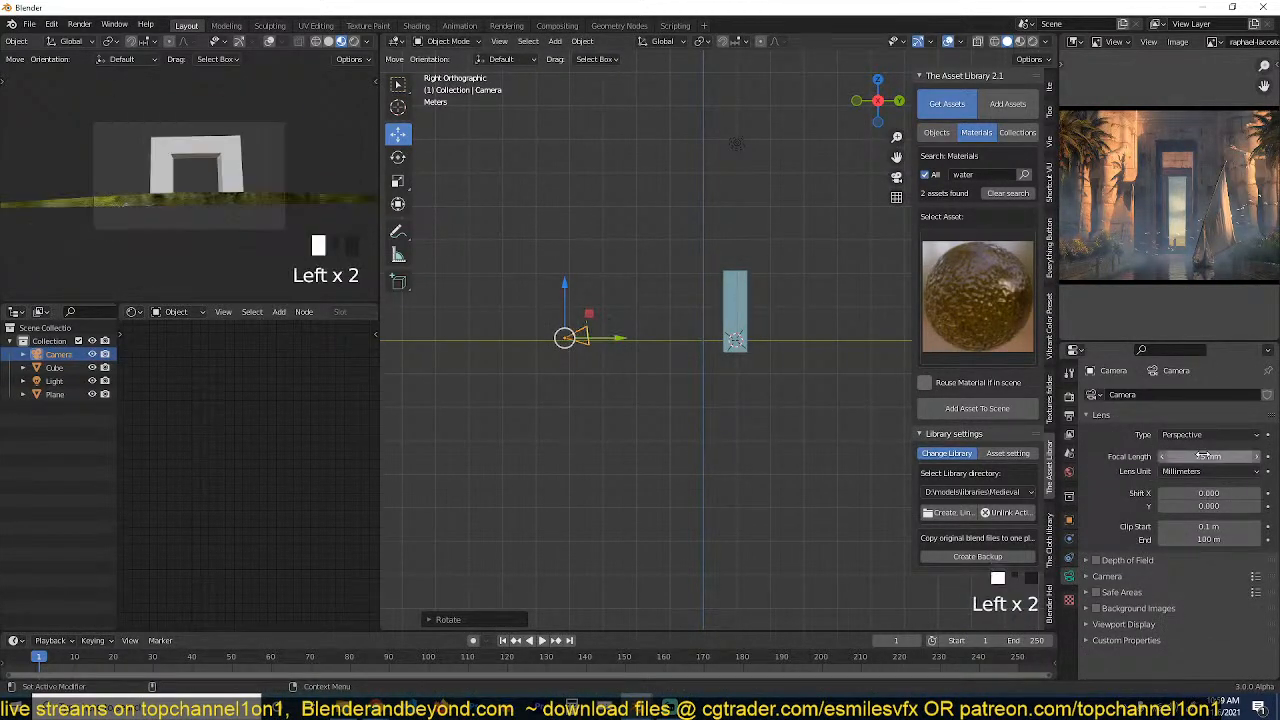
{"action": "scroll", "coordinate": [583, 329], "scroll_direction": "up", "scroll_amount": 2}
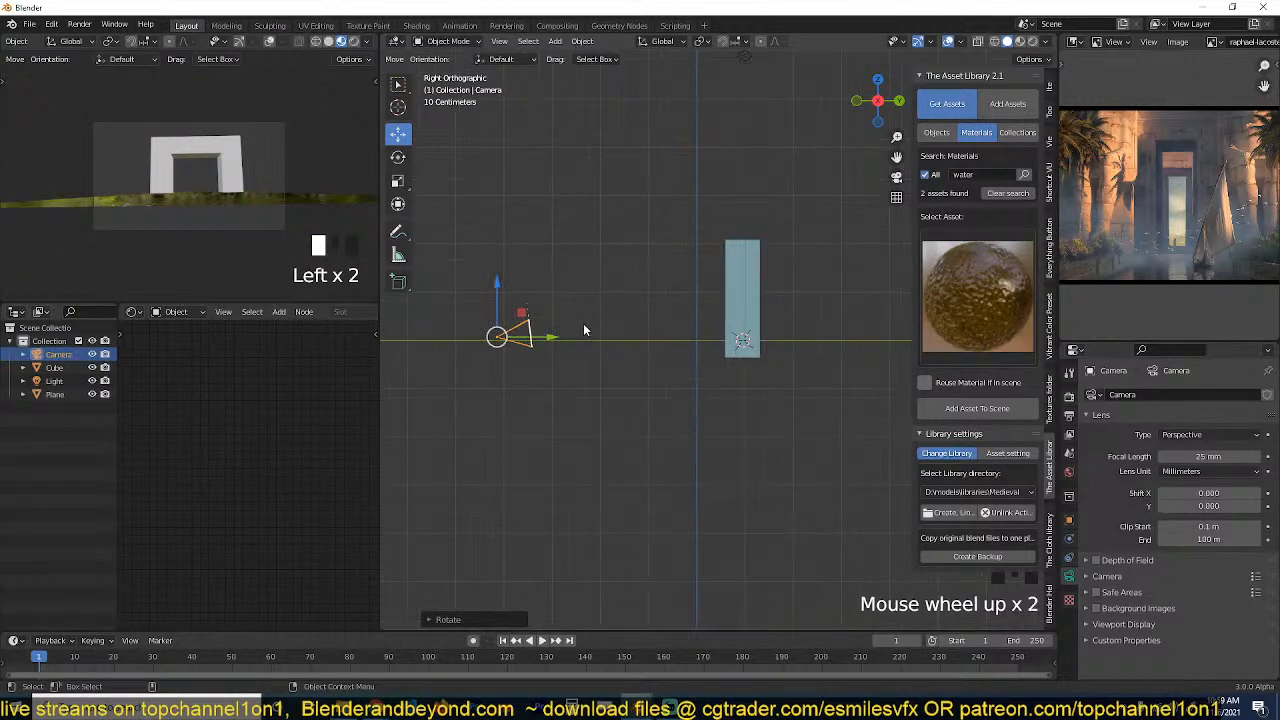
{"action": "key", "text": "g"}
{"action": "left_click", "coordinate": [587, 320]}
Raise all the lintel vertices of the gateway along Z in X-ray to make the gateway taller.
{"action": "left_click", "coordinate": [731, 287]}
{"action": "key", "text": "Tab"}
{"action": "middle_click_drag", "start_coordinate": [592, 262], "coordinate": [676, 254]}
{"action": "key", "text": "grave"}
{"action": "key", "text": "1"}
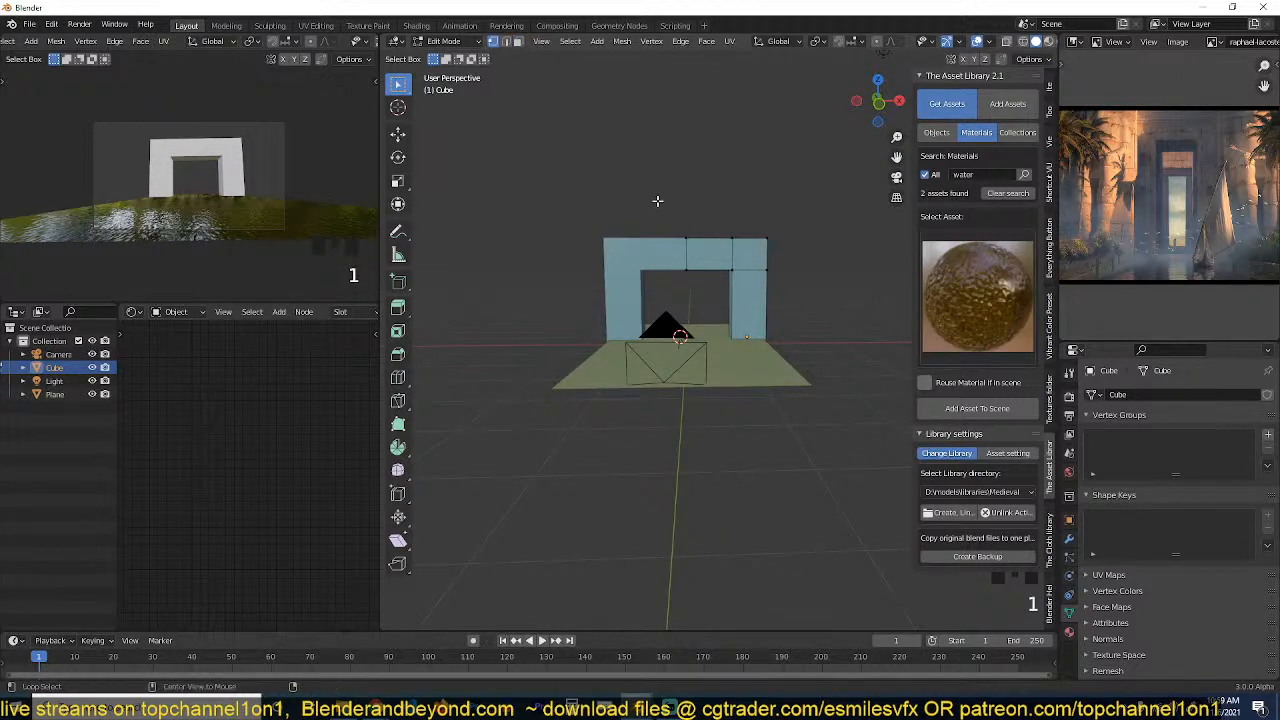
{"action": "key", "text": "alt+z"}
{"action": "left_click_drag", "start_coordinate": [620, 163], "coordinate": [820, 277]}
{"action": "key", "text": "g"}
{"action": "key", "text": "z"}
{"action": "left_click", "coordinate": [831, 222]}
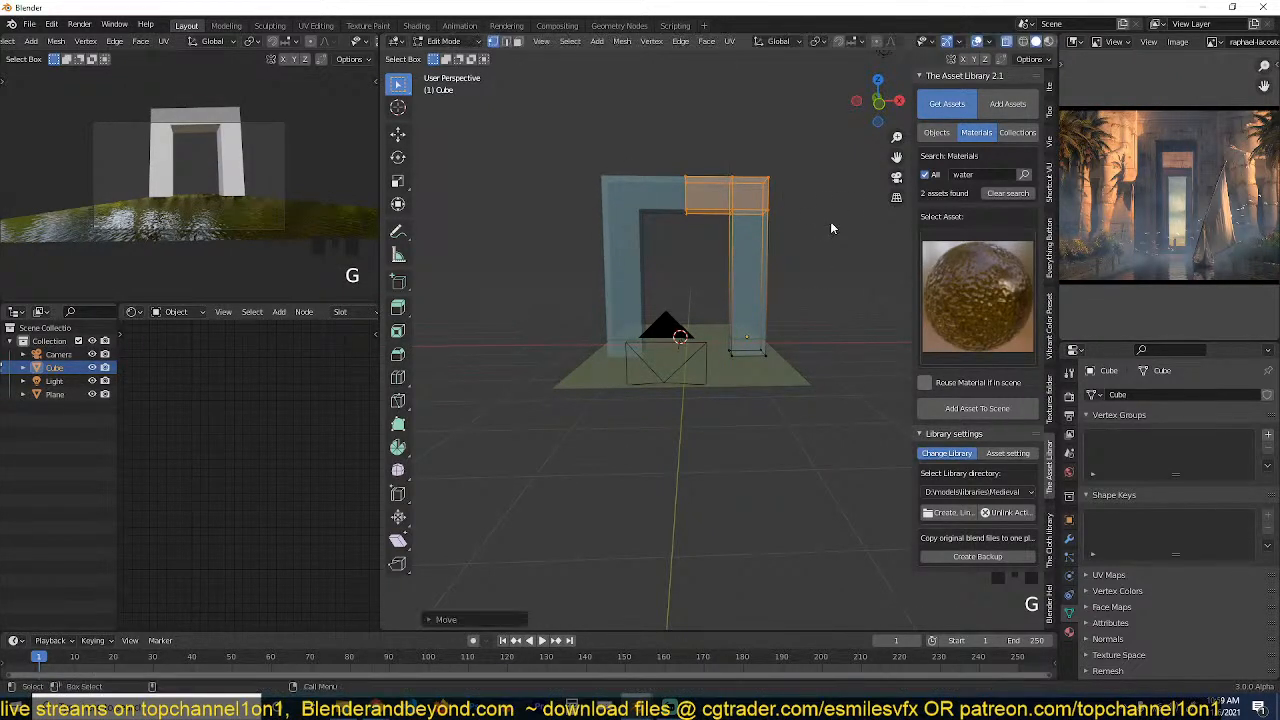
{"action": "key", "text": "grave"}
{"action": "middle_click_drag", "start_coordinate": [831, 224], "coordinate": [782, 270]}
{"action": "key", "text": "alt+z"}
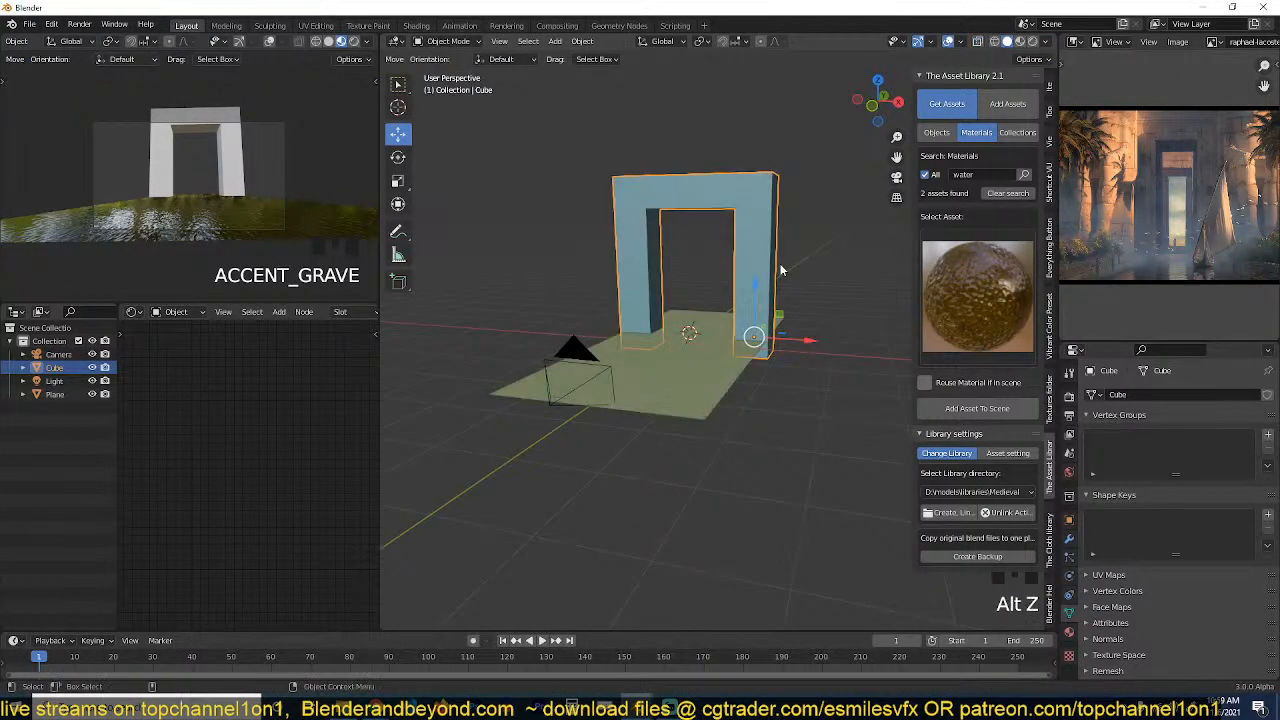
Show the main viewport in Material Preview shading with the gateway up close.
{"action": "scroll", "coordinate": [756, 285], "scroll_direction": "up", "scroll_amount": 5}
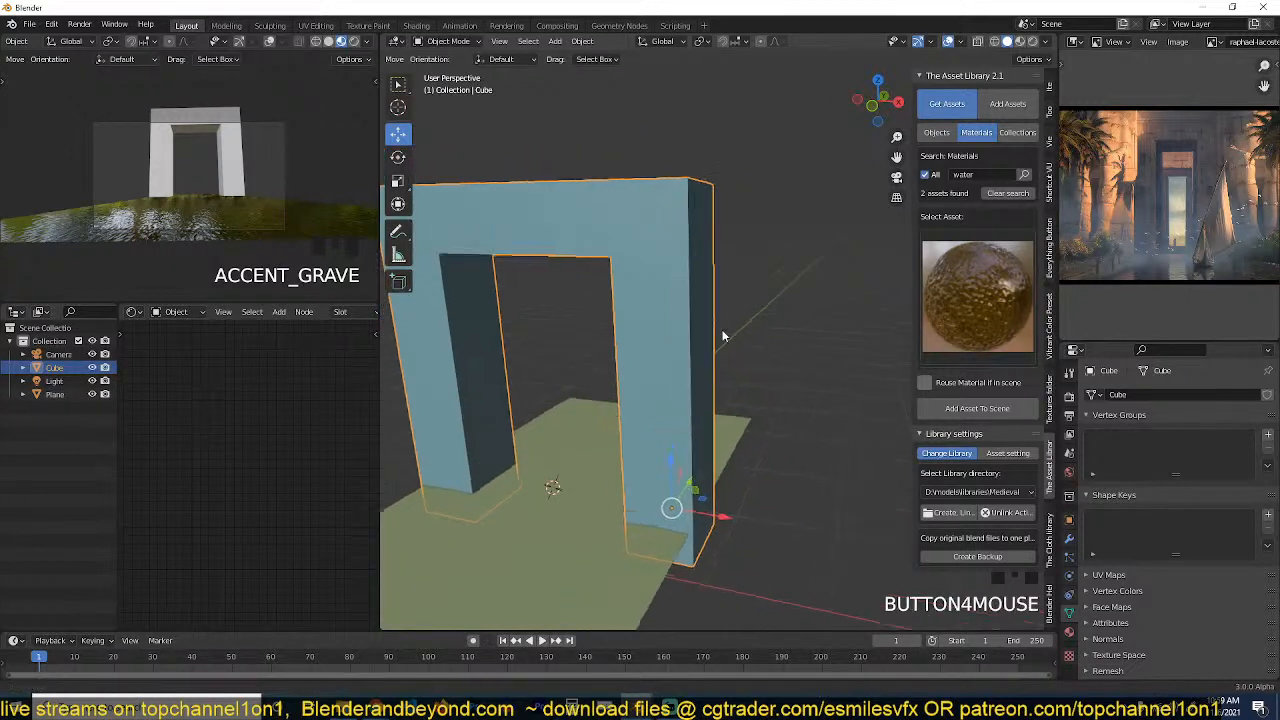
{"action": "left_click", "coordinate": [1020, 41]}
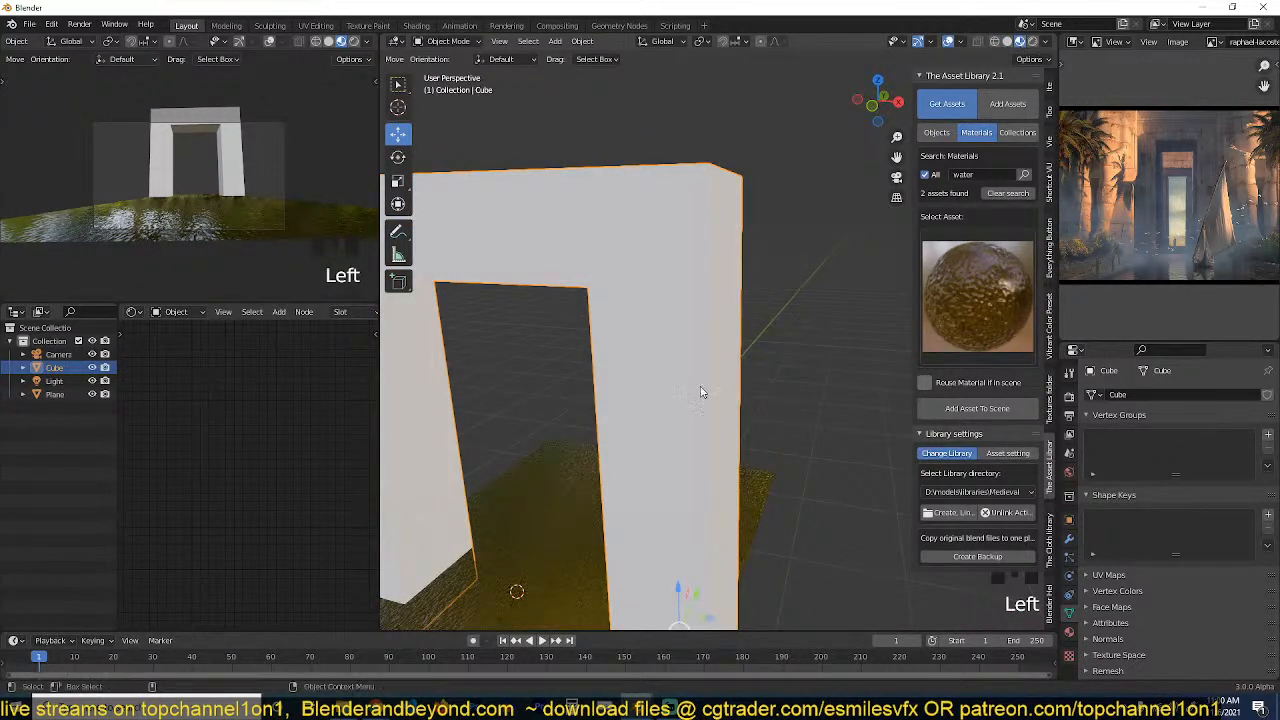
{"action": "scroll", "coordinate": [752, 366], "scroll_direction": "up", "scroll_amount": 1}
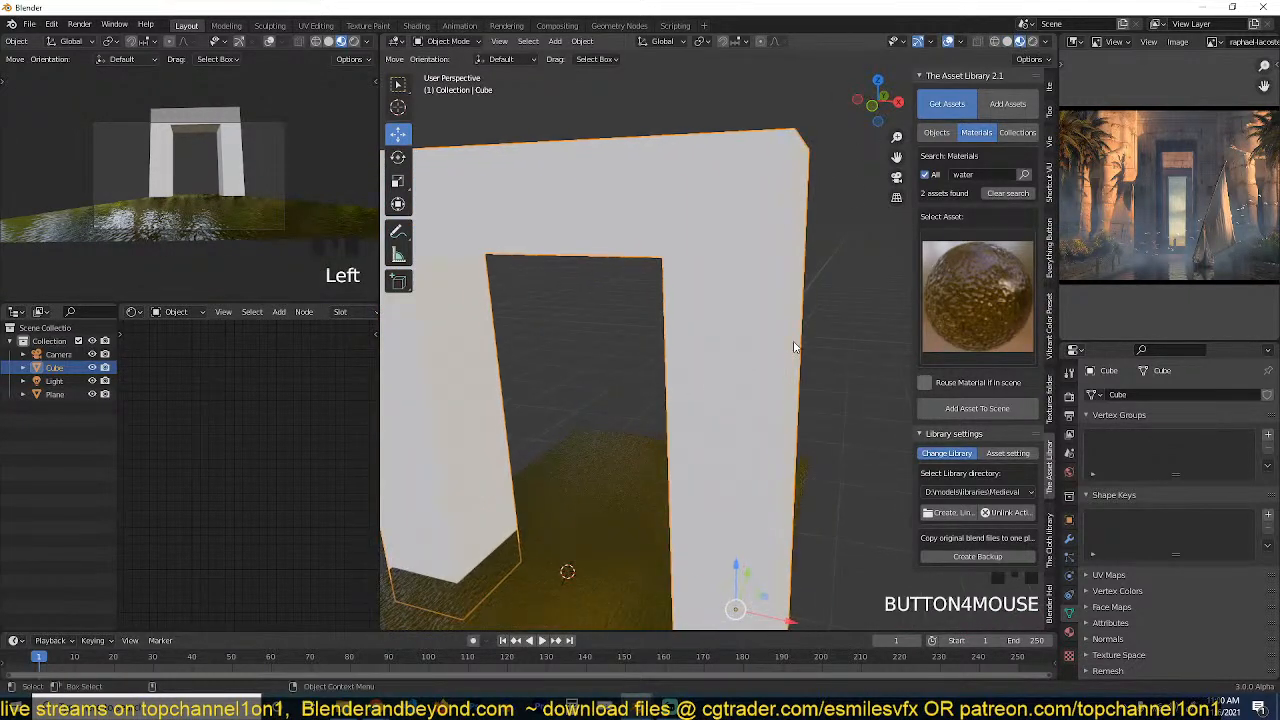
Search the library materials for "concrete" and assign the rock-texture-46 concrete ground material to the gateway.
{"action": "left_click", "coordinate": [999, 182]}
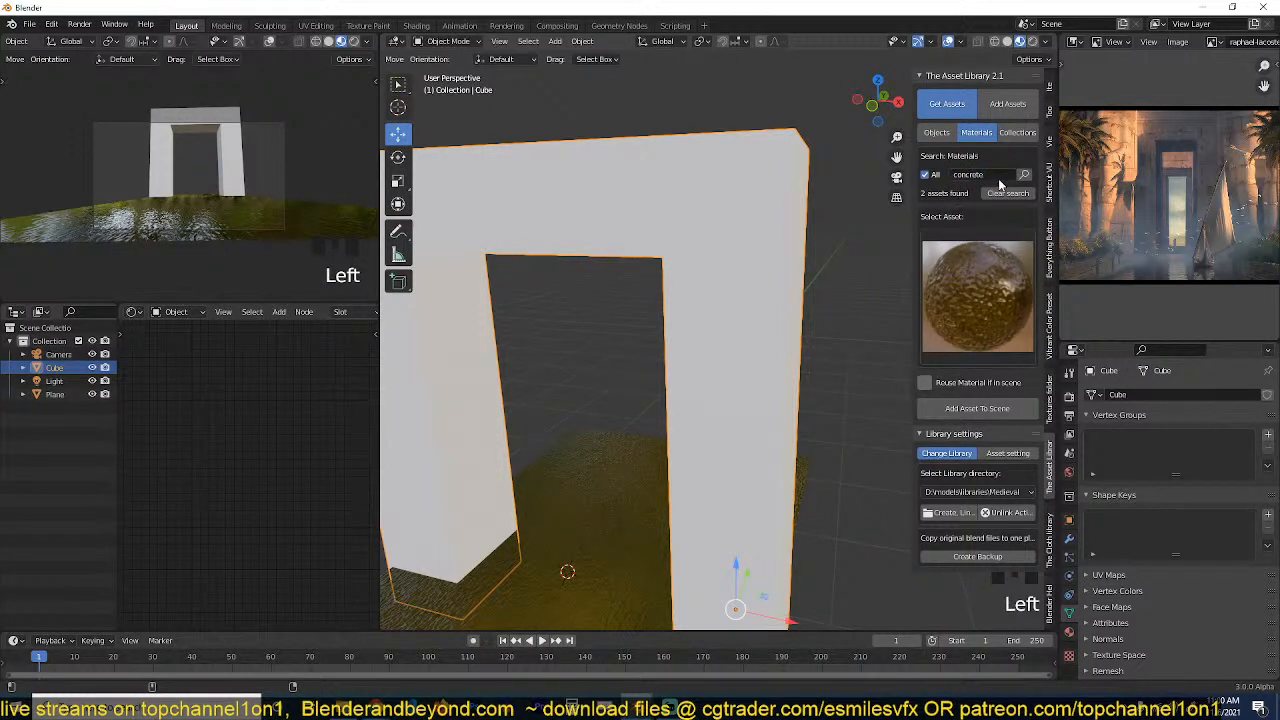
{"action": "left_click", "coordinate": [1024, 174]}
{"action": "left_click", "coordinate": [984, 260]}
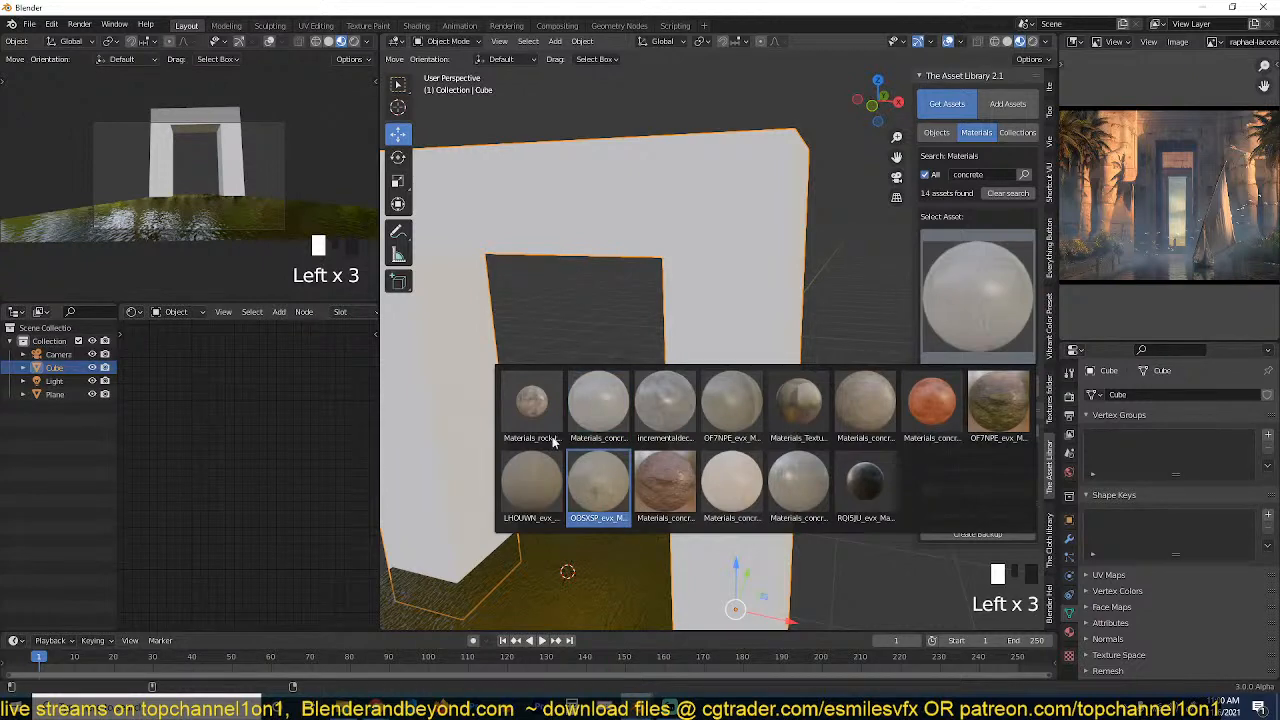
{"action": "left_click", "coordinate": [531, 405]}
{"action": "left_click", "coordinate": [970, 386]}
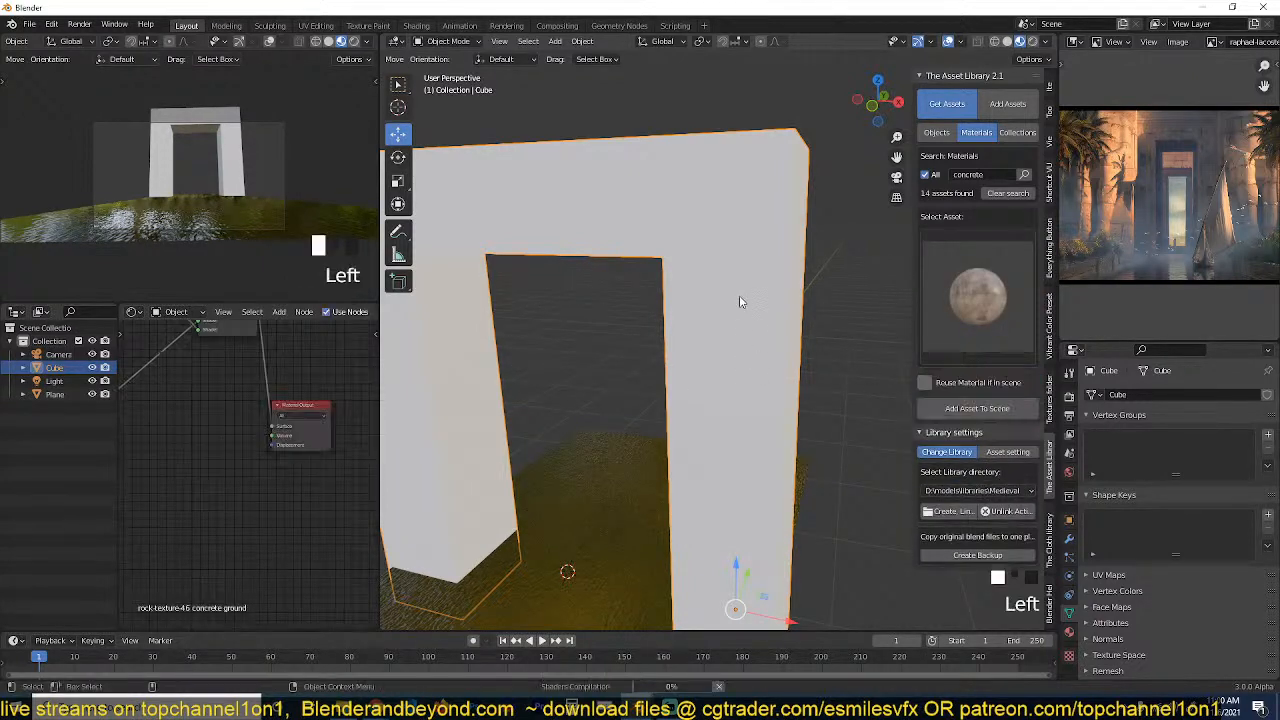
Apply the gateway's scale to correct the stone texture mapping and check it from several sides.
{"action": "key", "text": "grave"}
{"action": "key", "text": "grave"}
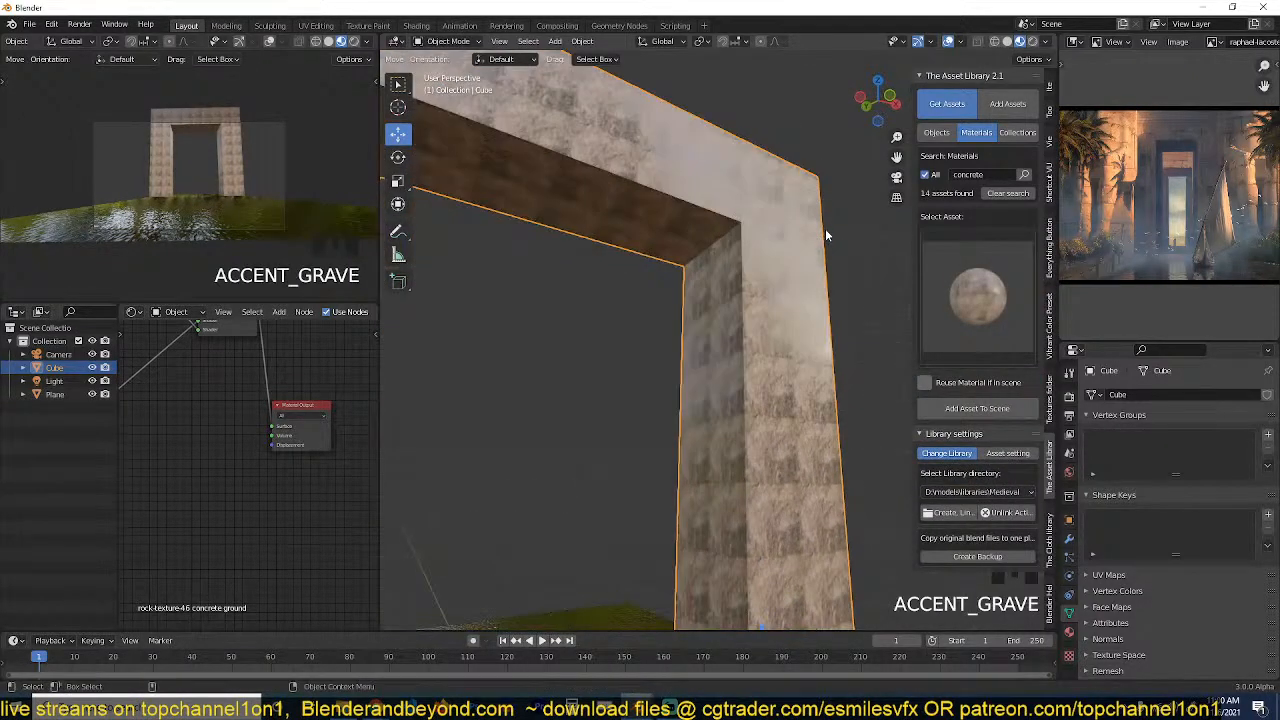
{"action": "key", "text": "ctrl+a"}
{"action": "left_click", "coordinate": [826, 234]}
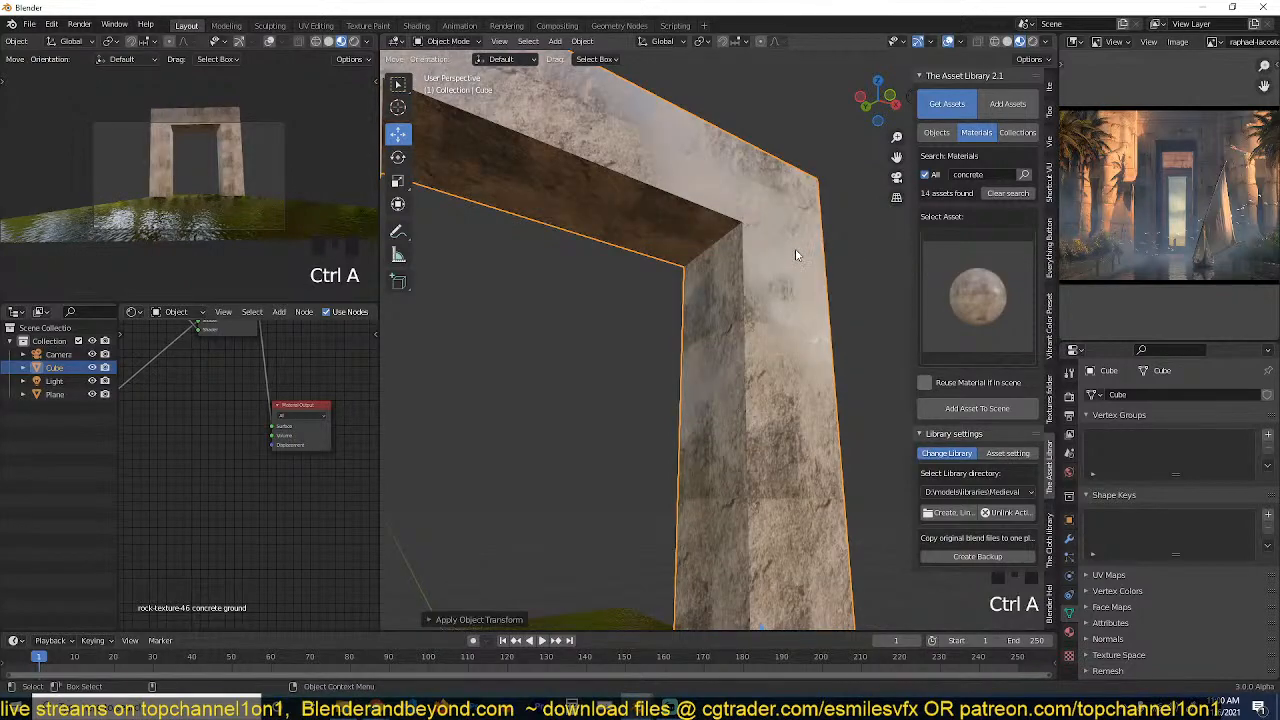
{"action": "key", "text": "grave"}
{"action": "key", "text": "grave"}
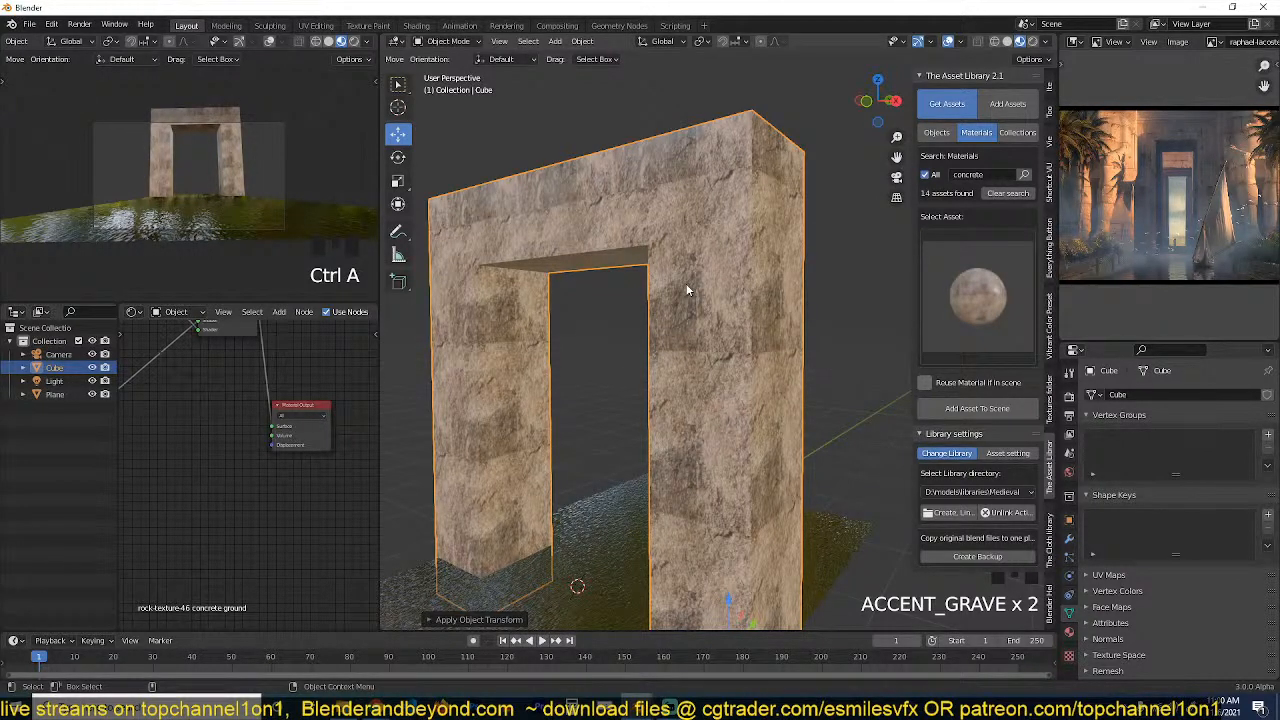
{"action": "key", "text": "grave"}
{"action": "key", "text": "grave"}
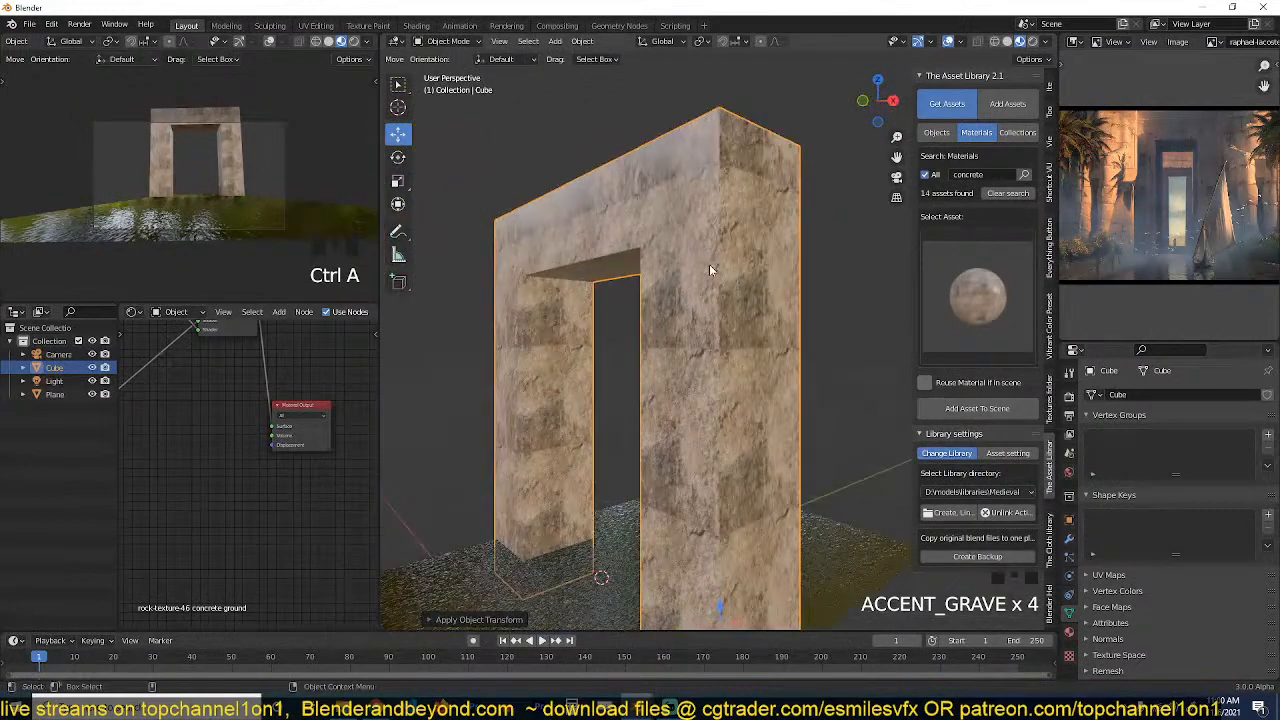
Examine the temple doorway and its surrounding masonry in the enlarged reference painting.
{"action": "key", "text": "ctrl+space"}
{"action": "scroll", "coordinate": [1003, 321], "scroll_direction": "up", "scroll_amount": 4}
{"action": "scroll", "coordinate": [1003, 321], "scroll_direction": "up", "scroll_amount": 3}
{"action": "scroll", "coordinate": [884, 226], "scroll_direction": "down", "scroll_amount": 3}
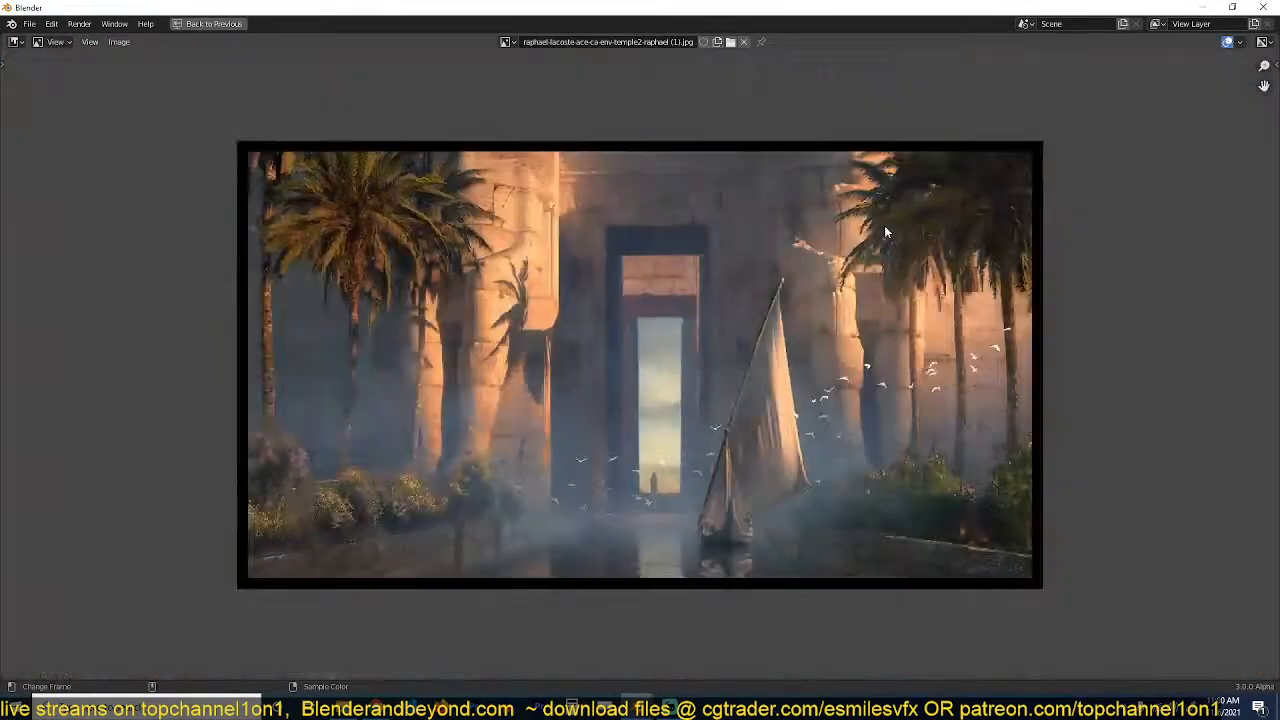
{"action": "middle_click_drag", "start_coordinate": [884, 229], "coordinate": [884, 284]}
{"action": "scroll", "coordinate": [884, 285], "scroll_direction": "up", "scroll_amount": 3}
{"action": "middle_click_drag", "start_coordinate": [721, 188], "coordinate": [763, 250]}
{"action": "key", "text": "ctrl+space"}
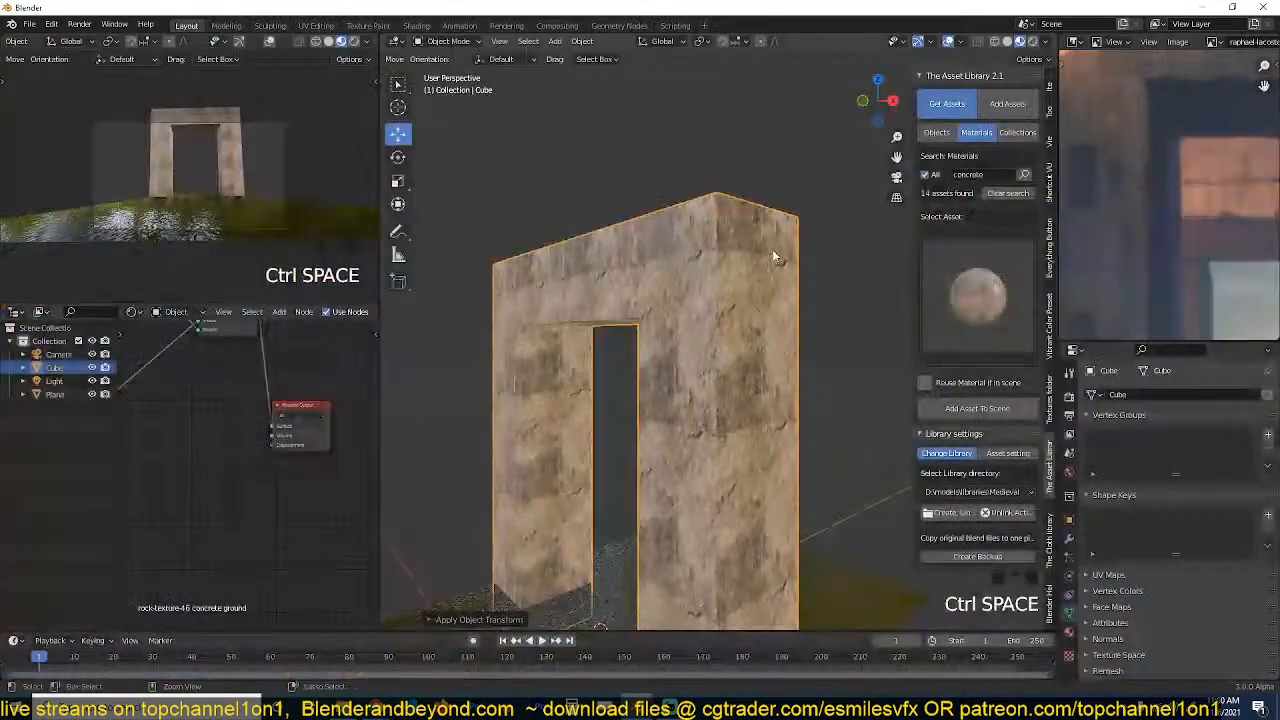
Annotate the stone-block seams above the doorway and on the adjacent pillar in the enlarged reference painting.
{"action": "scroll", "coordinate": [800, 251], "scroll_direction": "up", "scroll_amount": 3}
{"action": "scroll", "coordinate": [1166, 165], "scroll_direction": "down", "scroll_amount": 3}
{"action": "key", "text": "ctrl+space"}
{"action": "scroll", "coordinate": [1065, 252], "scroll_direction": "up", "scroll_amount": 2}
{"action": "scroll", "coordinate": [1065, 252], "scroll_direction": "up", "scroll_amount": 1}
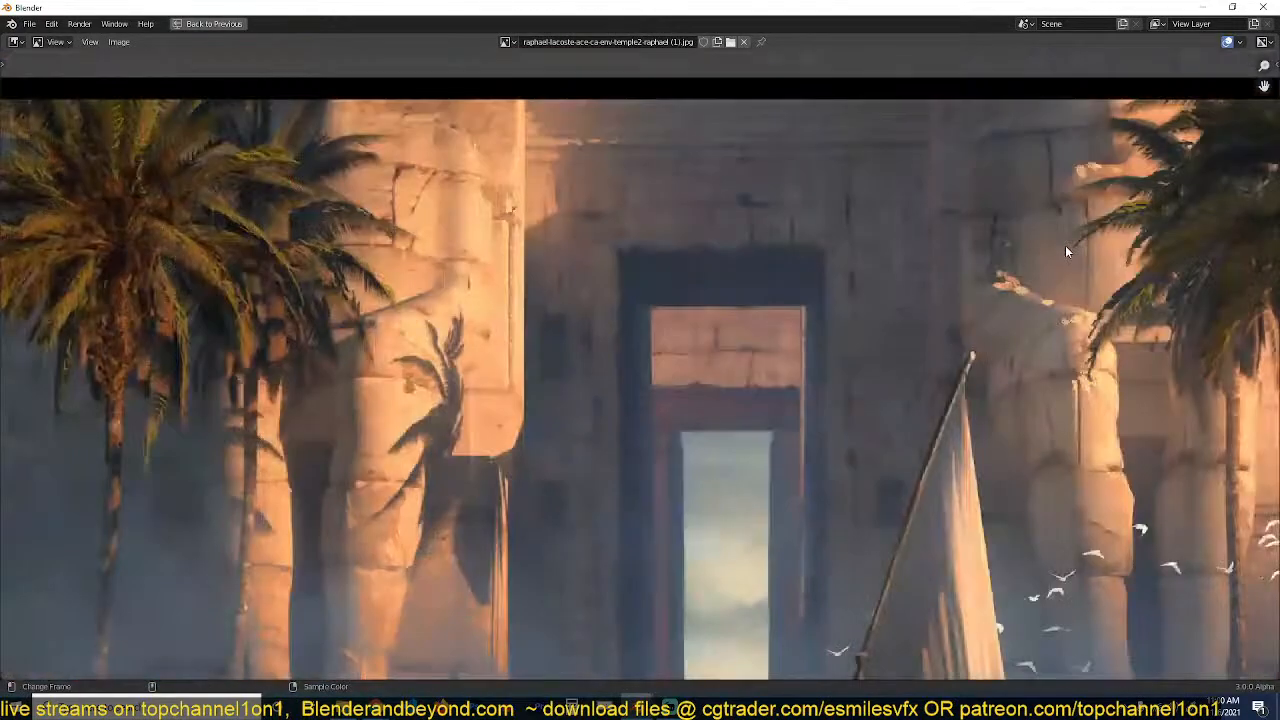
{"action": "scroll", "coordinate": [851, 258], "scroll_direction": "down", "scroll_amount": 2}
{"action": "scroll", "coordinate": [901, 264], "scroll_direction": "up", "scroll_amount": 2}
{"action": "scroll", "coordinate": [918, 283], "scroll_direction": "up", "scroll_amount": 1}
{"action": "scroll", "coordinate": [918, 283], "scroll_direction": "down", "scroll_amount": 3}
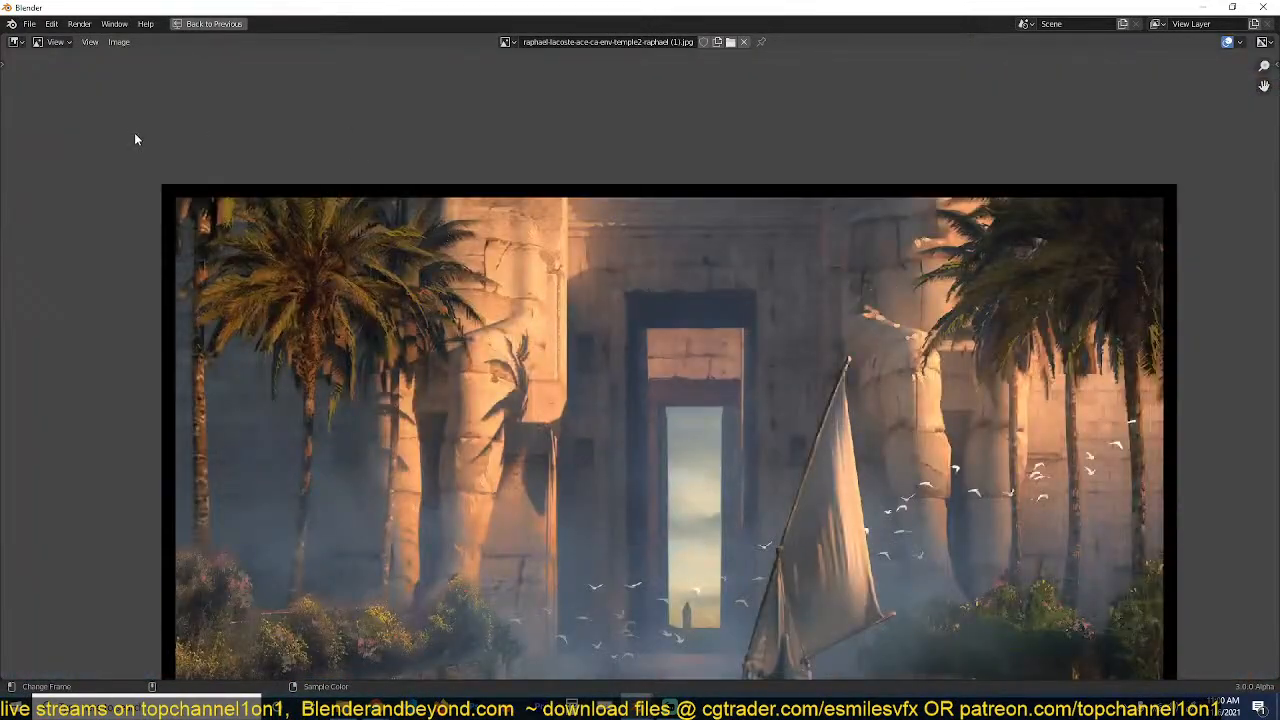
{"action": "key", "text": "t"}
{"action": "left_click", "coordinate": [19, 91]}
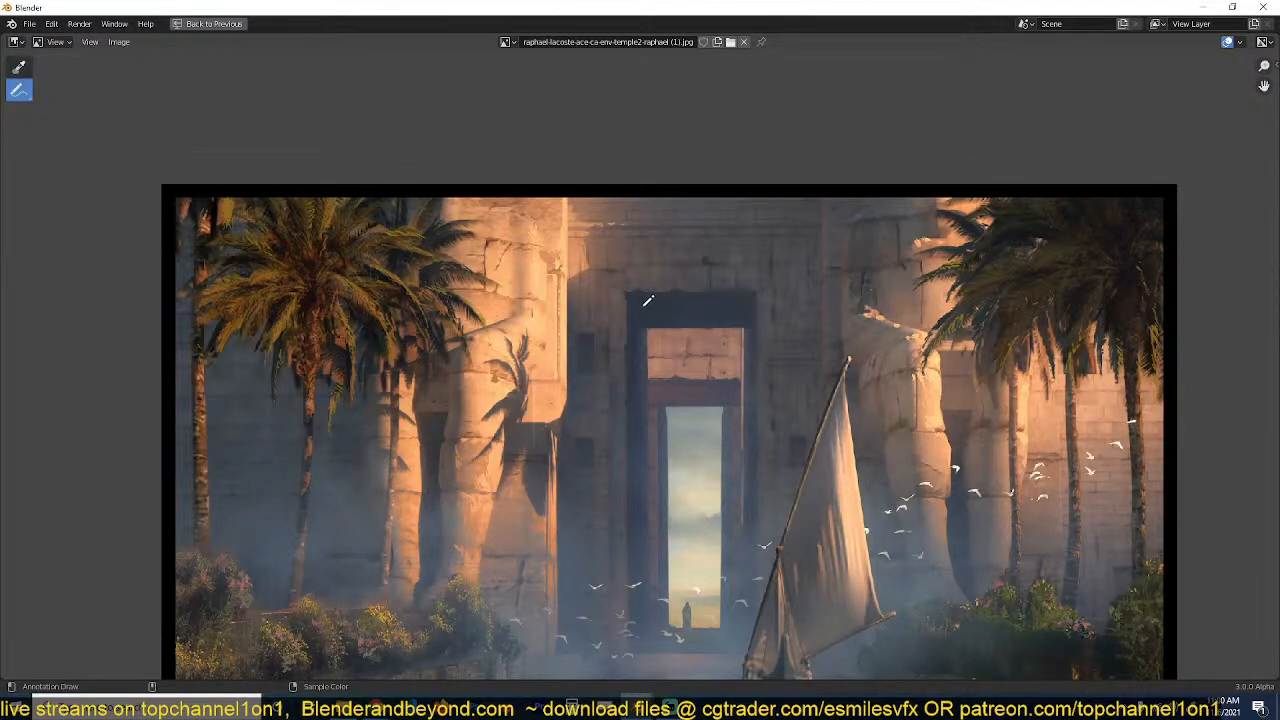
{"action": "scroll", "coordinate": [596, 261], "scroll_direction": "up", "scroll_amount": 2}
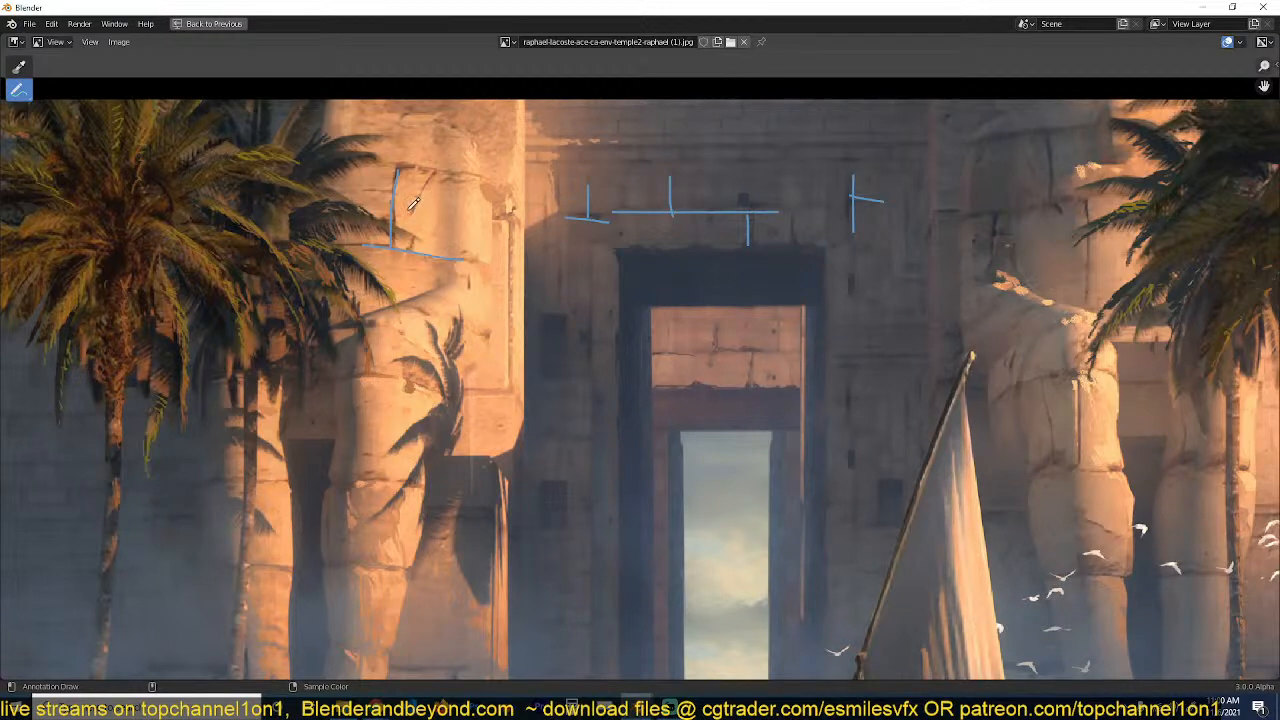
{"action": "left_click", "coordinate": [208, 23]}
Inspect the gateway's lintel and inner corner up close for stone texture and missing block seams.
{"action": "scroll", "coordinate": [607, 141], "scroll_direction": "down", "scroll_amount": 2}
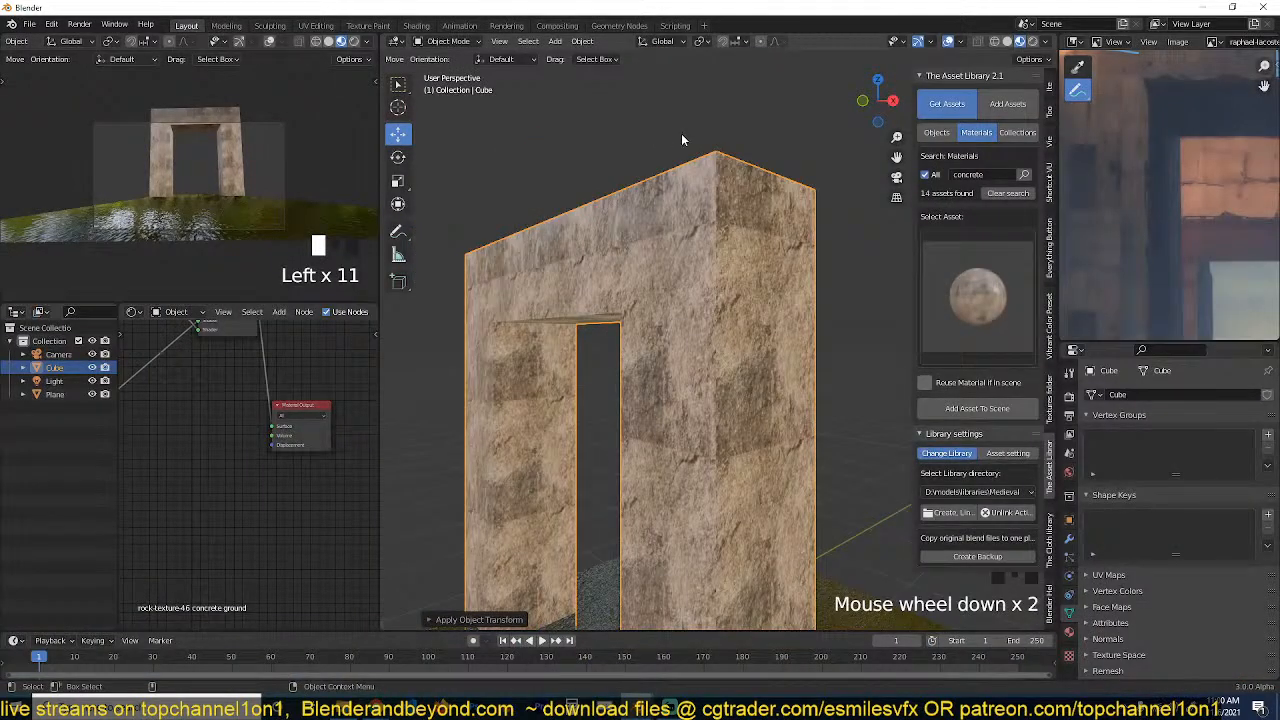
{"action": "key", "text": "grave"}
{"action": "middle_click_drag", "start_coordinate": [682, 140], "coordinate": [743, 203]}
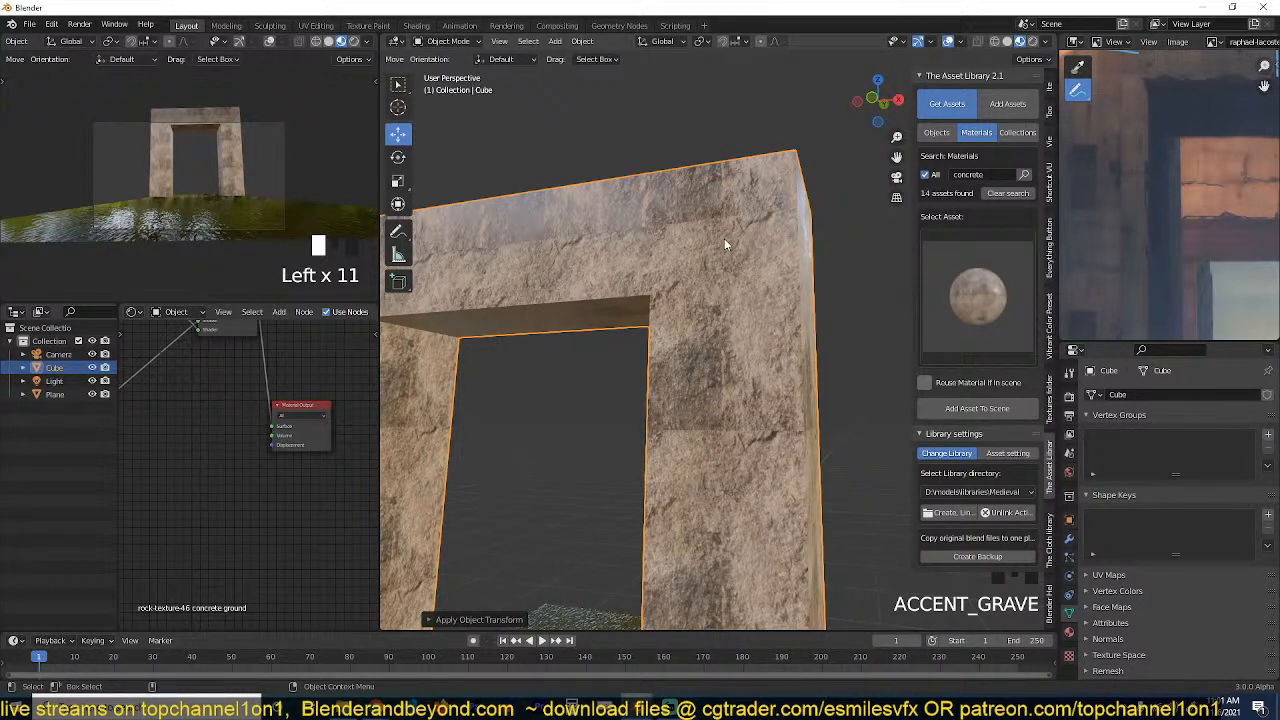
{"action": "scroll", "coordinate": [700, 262], "scroll_direction": "down", "scroll_amount": 1}
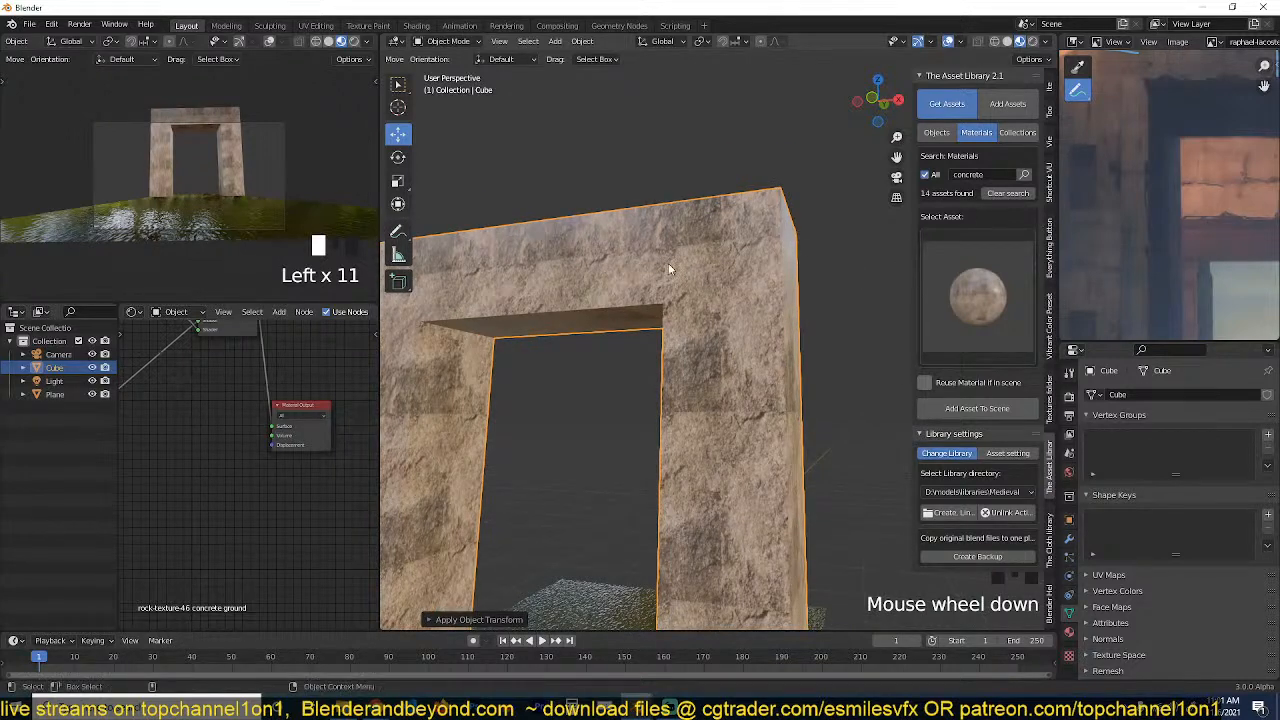
{"action": "middle_click_drag", "start_coordinate": [668, 263], "coordinate": [708, 254]}
{"action": "key", "text": "grave"}
{"action": "scroll", "coordinate": [736, 346], "scroll_direction": "up", "scroll_amount": 3}
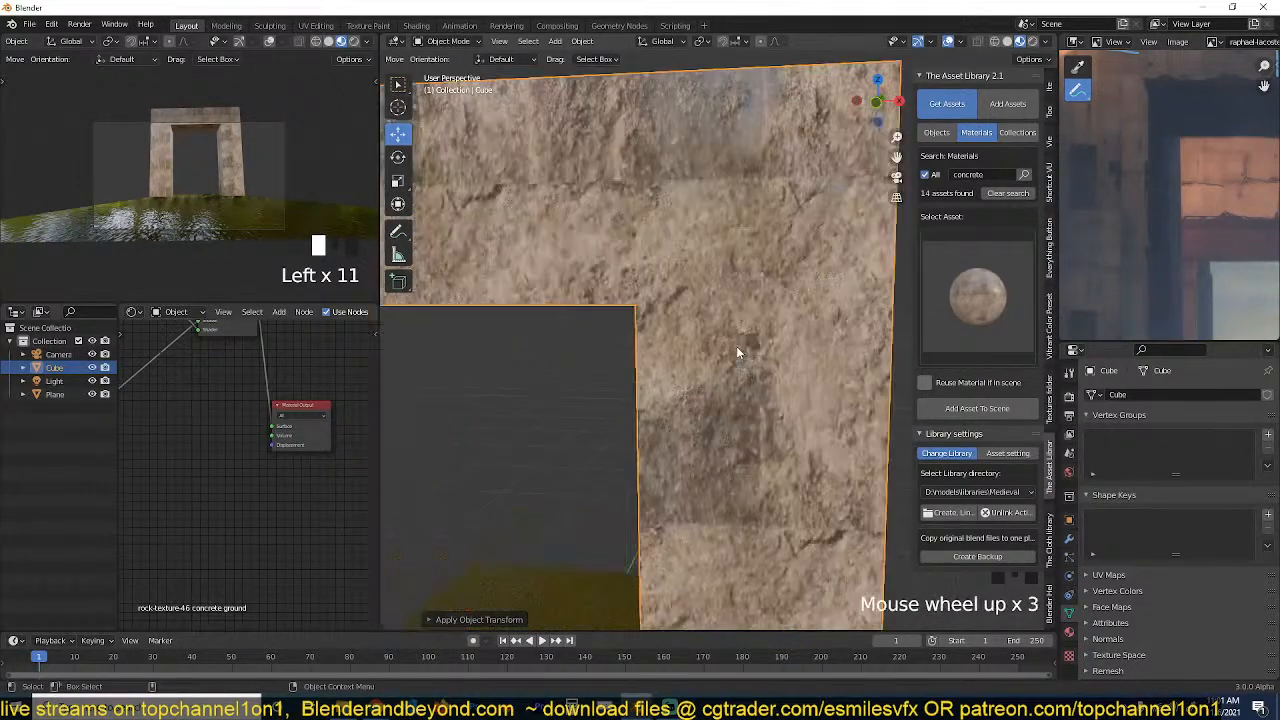
{"action": "key", "text": "grave"}
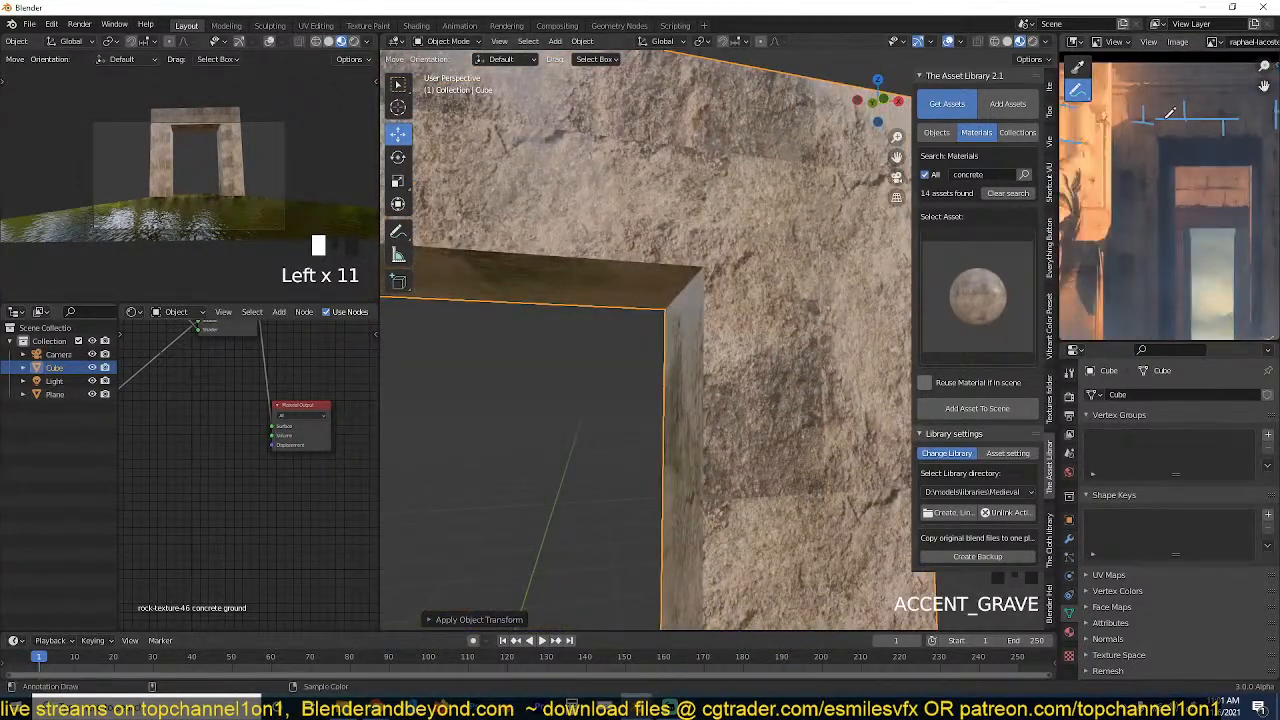
{"action": "left_click", "coordinate": [820, 255]}
{"action": "left_click", "coordinate": [784, 235]}
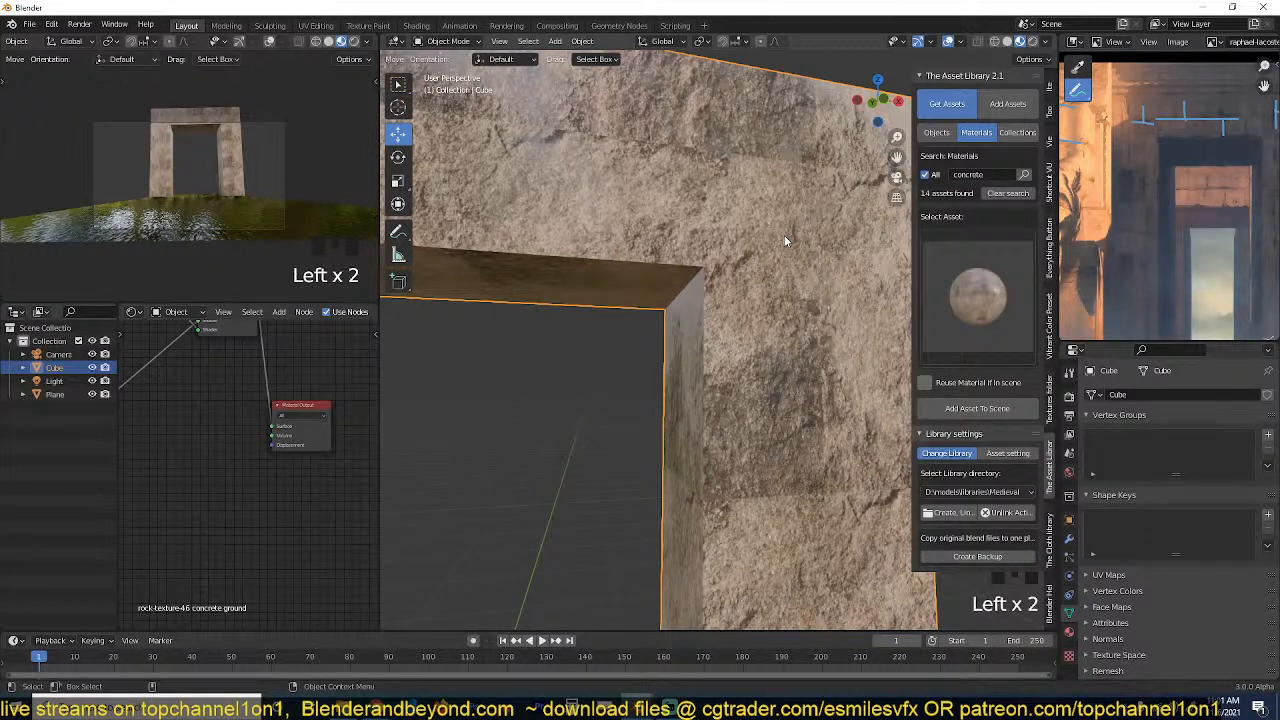
Place a new plane just above the gateway's lintel in front view, scale it down and rotate it 90° about X.
{"action": "scroll", "coordinate": [784, 235], "scroll_direction": "down", "scroll_amount": 3}
{"action": "right_click", "coordinate": [660, 168], "text": "shift"}
{"action": "key", "text": "shift+a"}
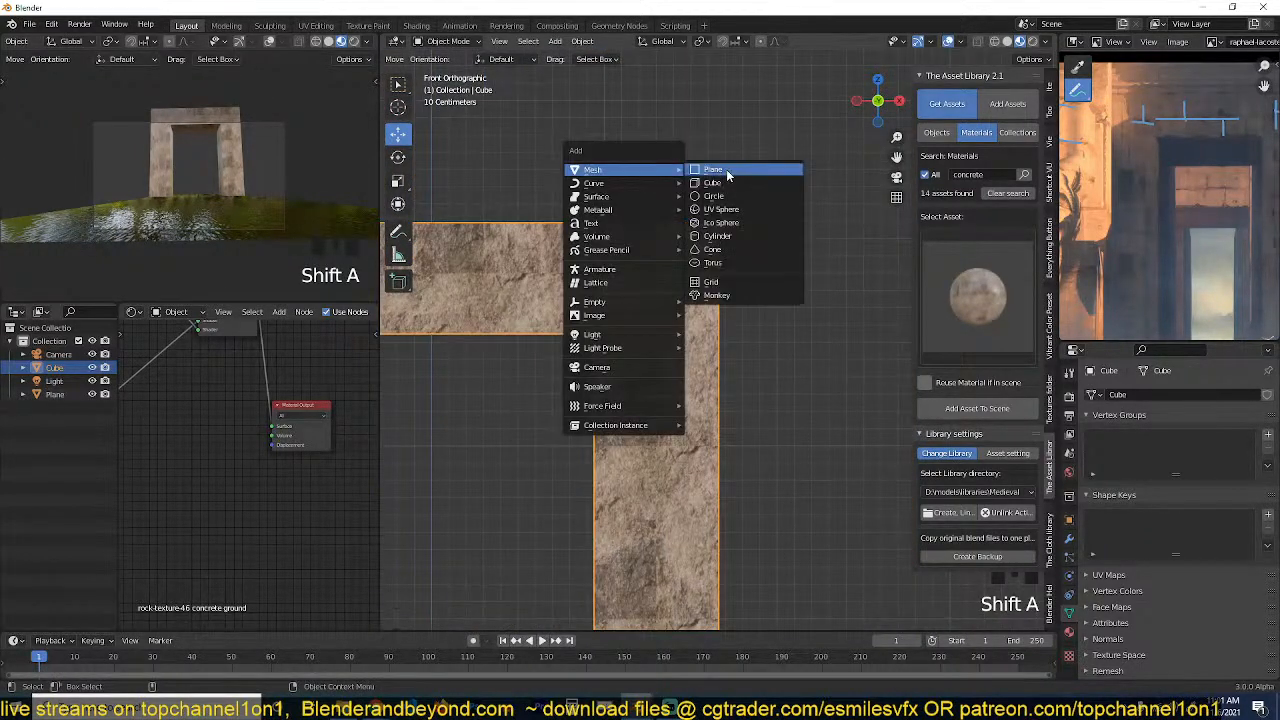
{"action": "left_click", "coordinate": [728, 175]}
{"action": "key", "text": "s"}
{"action": "left_click", "coordinate": [683, 192]}
{"action": "type", "text": "rx90"}
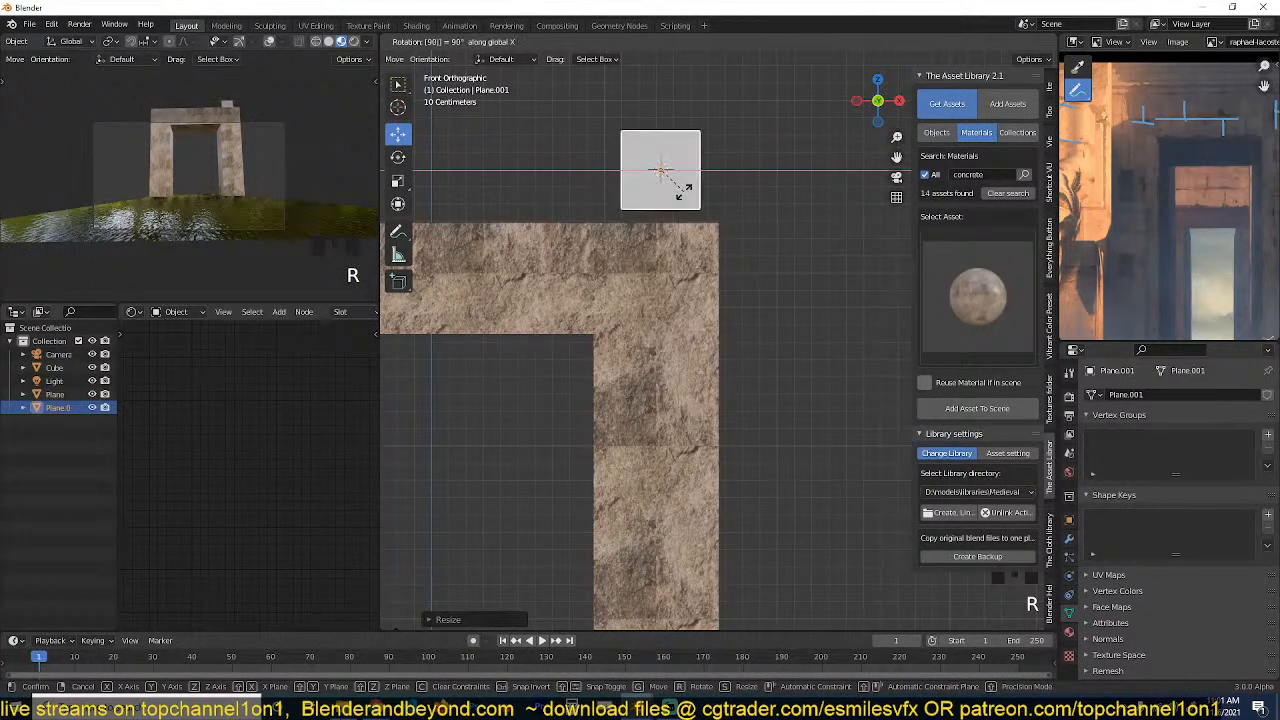
{"action": "left_click", "coordinate": [685, 193]}
Flatten the upright plane along Z and stretch it along X into a thin strip, scaling it down overall.
{"action": "key", "text": "s"}
{"action": "key", "text": "z"}
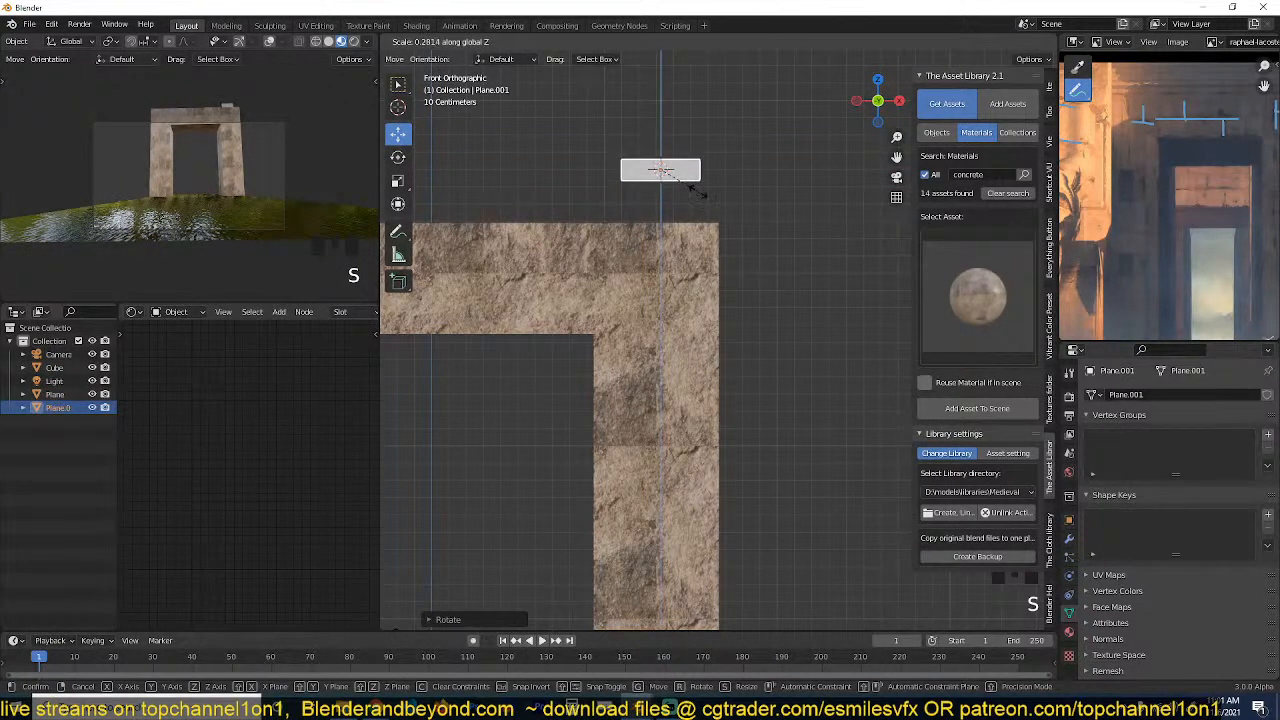
{"action": "left_click", "coordinate": [687, 190]}
{"action": "scroll", "coordinate": [687, 190], "scroll_direction": "up", "scroll_amount": 3}
{"action": "middle_click_drag", "start_coordinate": [693, 188], "coordinate": [626, 473], "text": "shift"}
{"action": "key", "text": "s"}
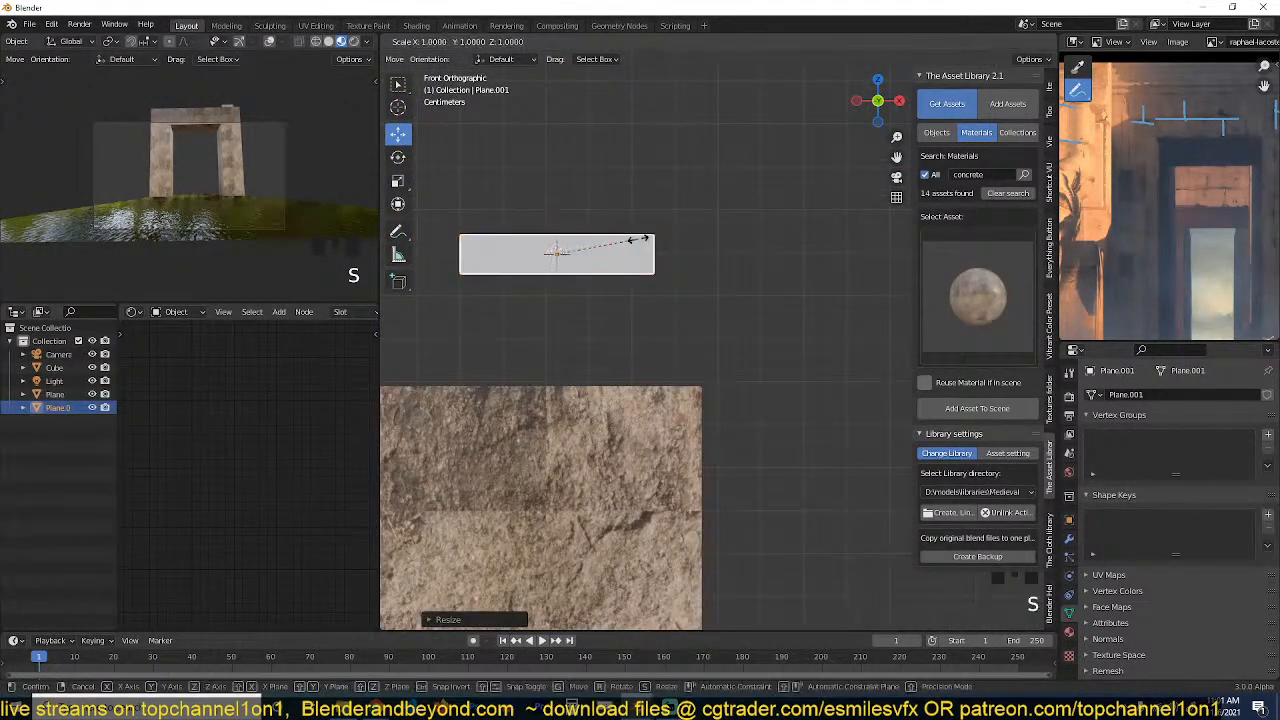
{"action": "key", "text": "x"}
{"action": "left_click", "coordinate": [763, 243]}
{"action": "scroll", "coordinate": [730, 280], "scroll_direction": "down", "scroll_amount": 3}
{"action": "key", "text": "s"}
{"action": "left_click", "coordinate": [728, 304]}
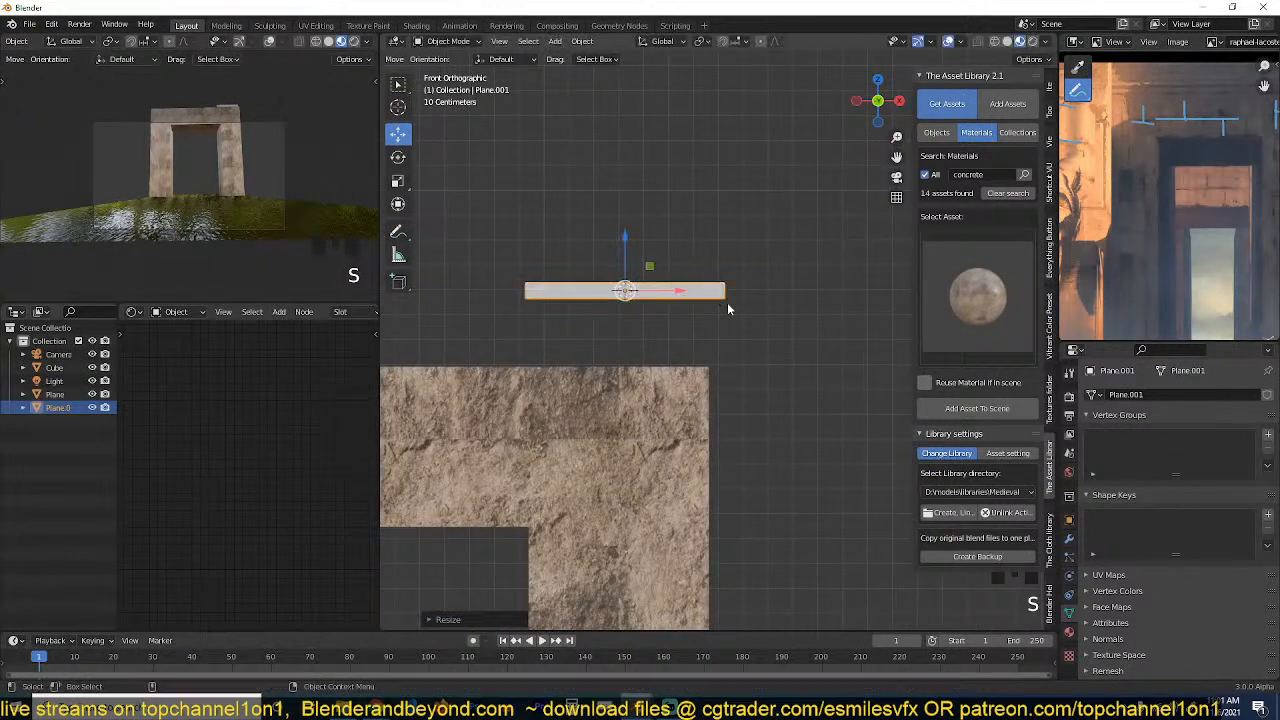
Apply the strip's transform, add a lengthwise loop cut through its middle and pull that cut out along Y into a V-shaped fold.
{"action": "key", "text": "grave"}
{"action": "middle_click_drag", "start_coordinate": [728, 306], "coordinate": [650, 290]}
{"action": "scroll", "coordinate": [634, 243], "scroll_direction": "up", "scroll_amount": 3}
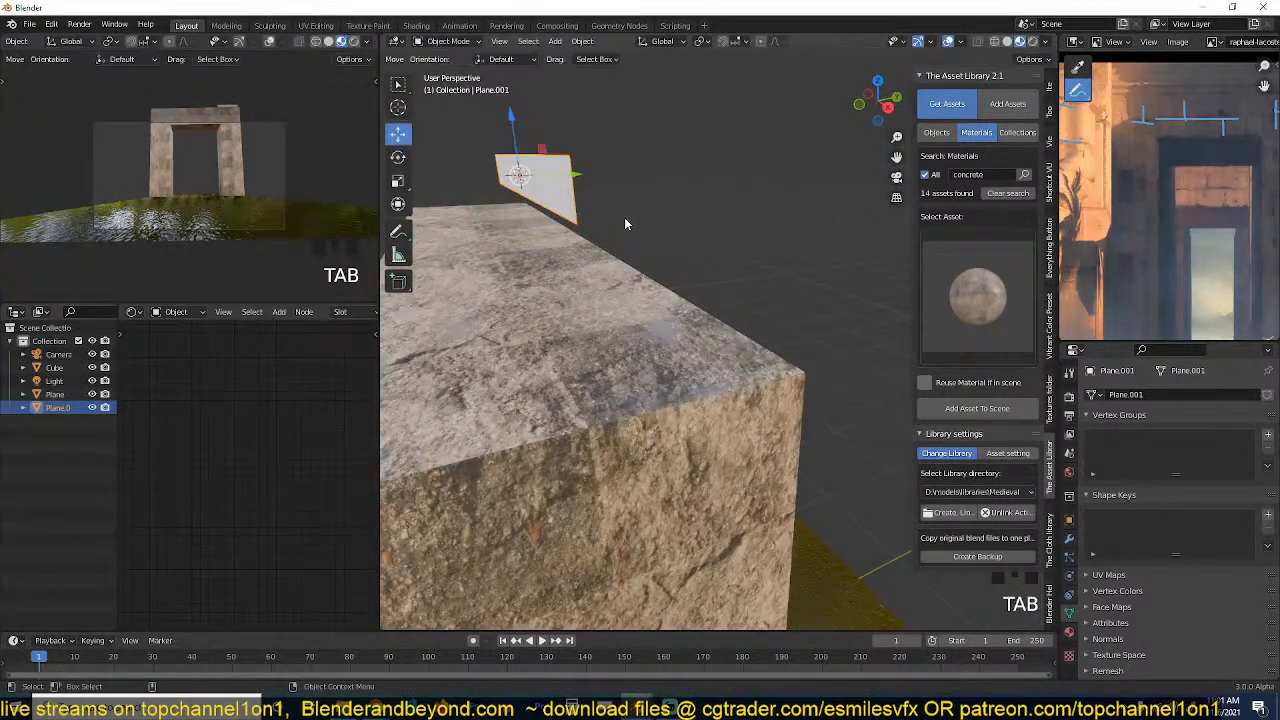
{"action": "key", "text": "ctrl+a"}
{"action": "left_click", "coordinate": [624, 218]}
{"action": "middle_click_drag", "start_coordinate": [624, 218], "coordinate": [657, 265]}
{"action": "key", "text": "Tab"}
{"action": "key", "text": "ctrl+r"}
{"action": "left_click", "coordinate": [669, 277]}
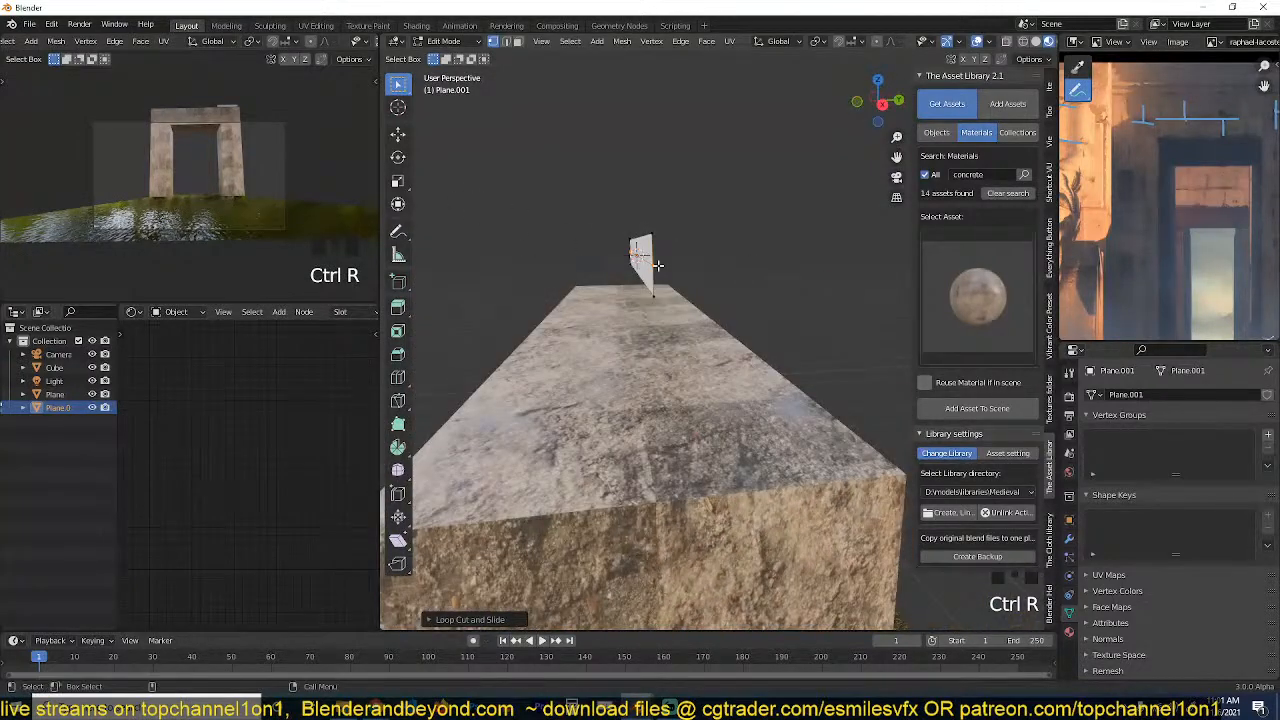
{"action": "left_click", "coordinate": [402, 134]}
{"action": "left_click", "coordinate": [658, 262]}
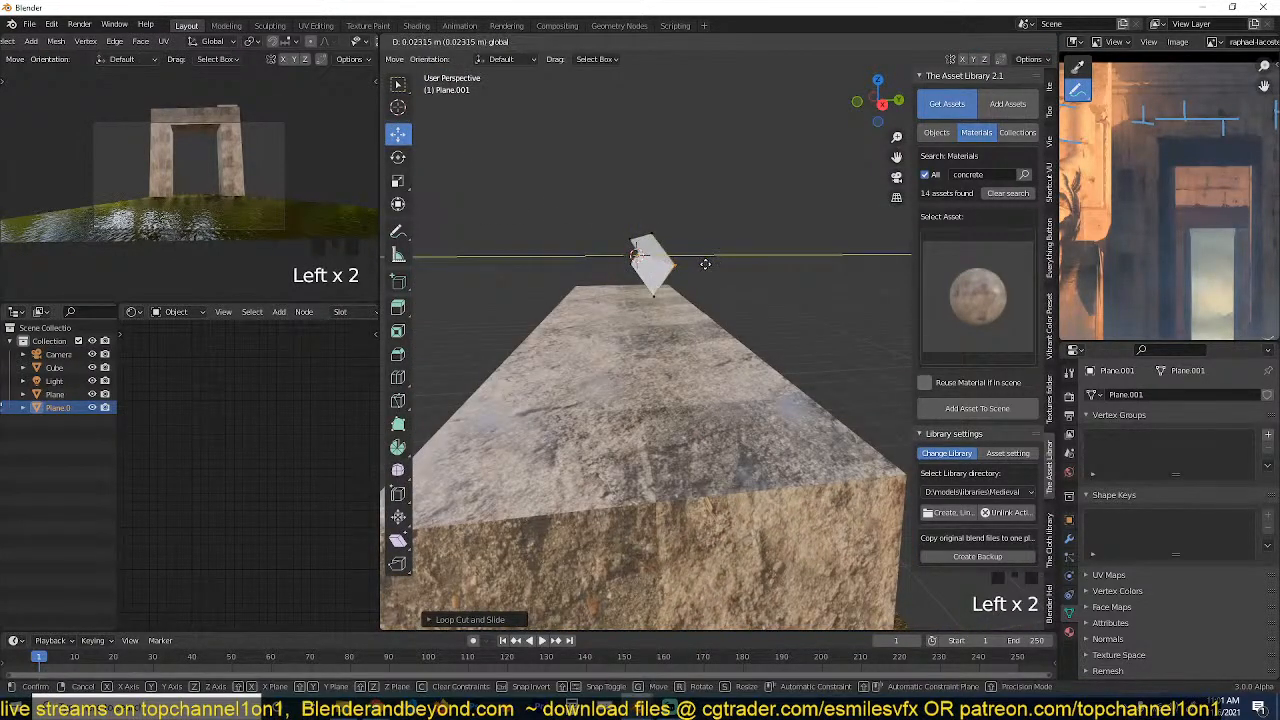
Subdivide the folded strip with a series of crosswise loop cuts and additional lengthwise cuts on both halves.
{"action": "key", "text": "grave"}
{"action": "key", "text": "ctrl+r"}
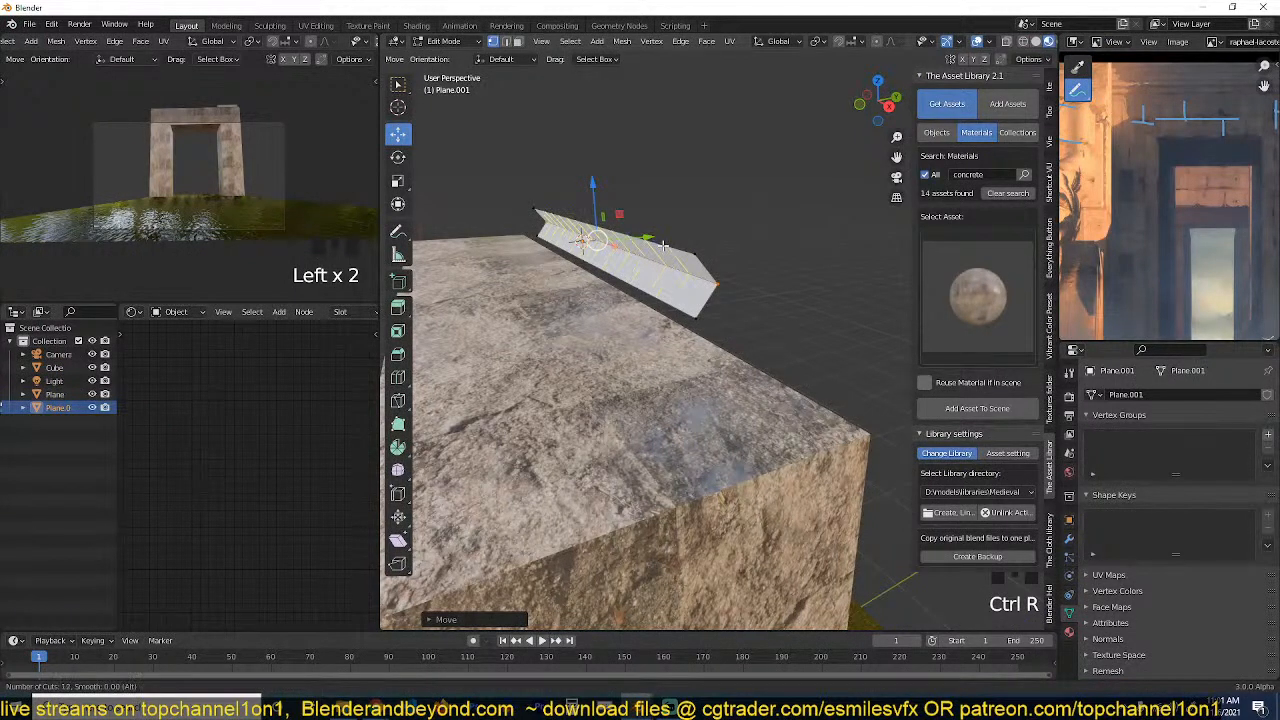
{"action": "scroll", "coordinate": [679, 286], "scroll_direction": "up", "scroll_amount": 9}
{"action": "left_click", "coordinate": [679, 286]}
{"action": "left_click", "coordinate": [679, 286]}
{"action": "key", "text": "ctrl+r"}
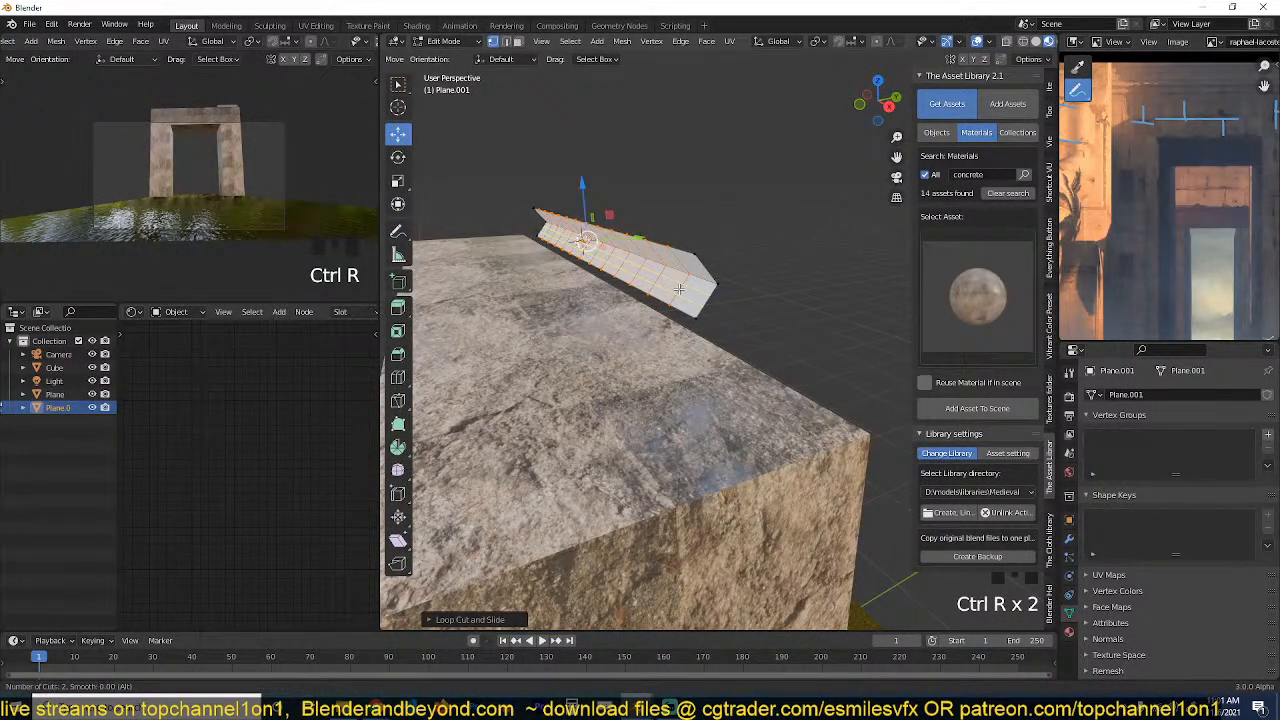
{"action": "left_click", "coordinate": [679, 289]}
{"action": "left_click", "coordinate": [679, 289]}
{"action": "key", "text": "ctrl+r"}
{"action": "left_click", "coordinate": [682, 259]}
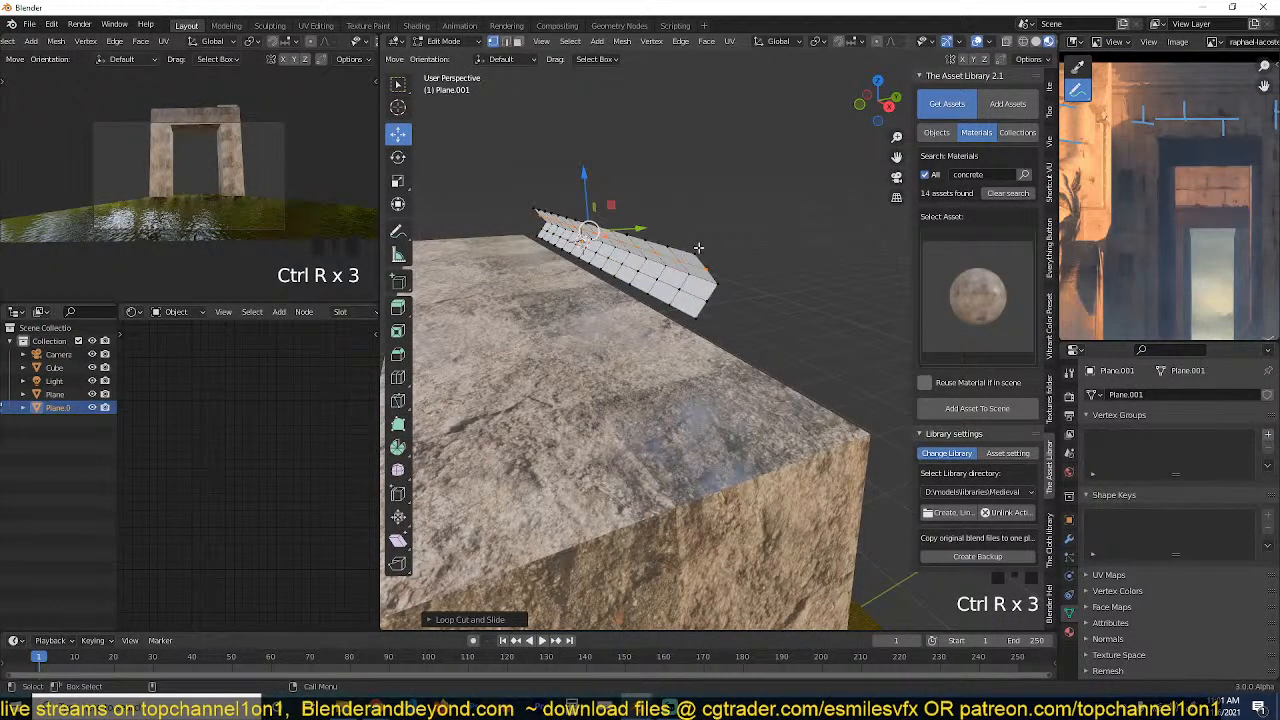
Select the two outer long edges of the folded strip and bridge them to close its open back.
{"action": "middle_click_drag", "start_coordinate": [699, 248], "coordinate": [702, 226]}
{"action": "key", "text": "grave"}
{"action": "key", "text": "2"}
{"action": "left_click", "coordinate": [712, 243], "text": "alt"}
{"action": "left_click", "coordinate": [530, 274], "text": "alt+shift"}
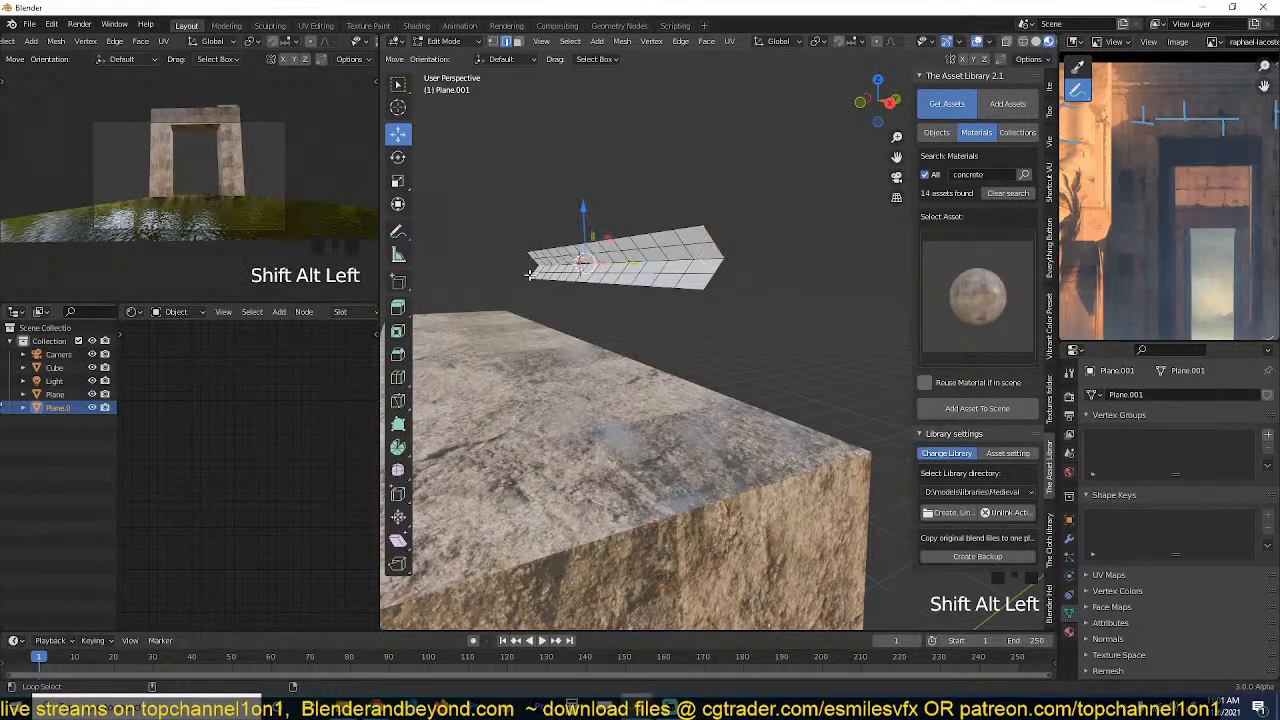
{"action": "left_click", "coordinate": [586, 294], "text": "alt+shift"}
{"action": "left_click", "coordinate": [651, 234], "text": "alt+shift"}
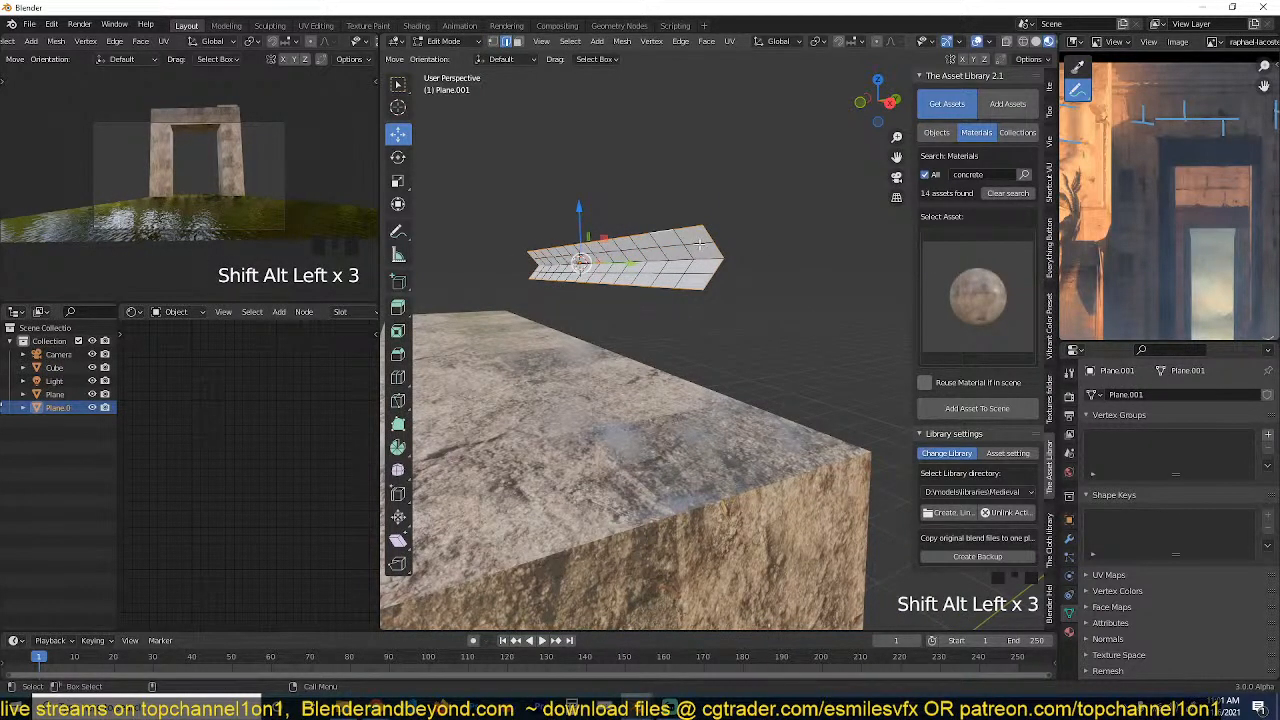
{"action": "left_click", "coordinate": [691, 226], "text": "alt"}
{"action": "left_click", "coordinate": [685, 291], "text": "alt+shift"}
{"action": "right_click", "coordinate": [693, 268]}
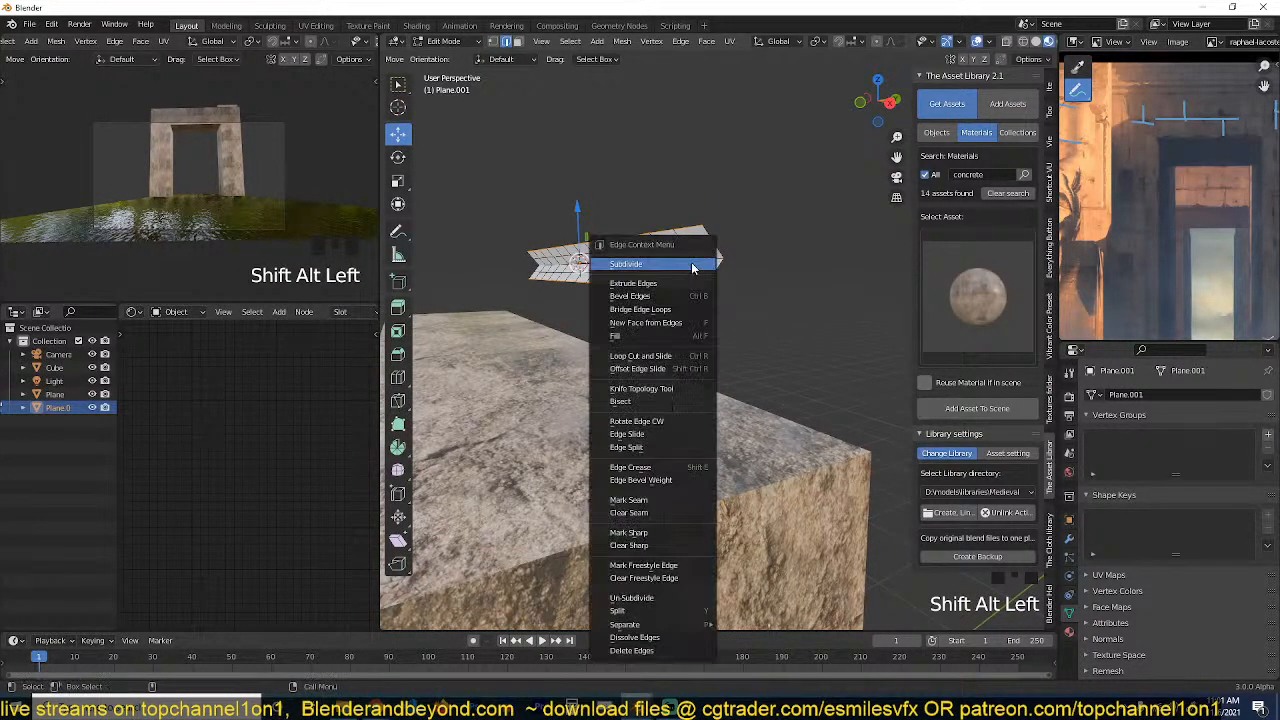
{"action": "left_click", "coordinate": [669, 309]}
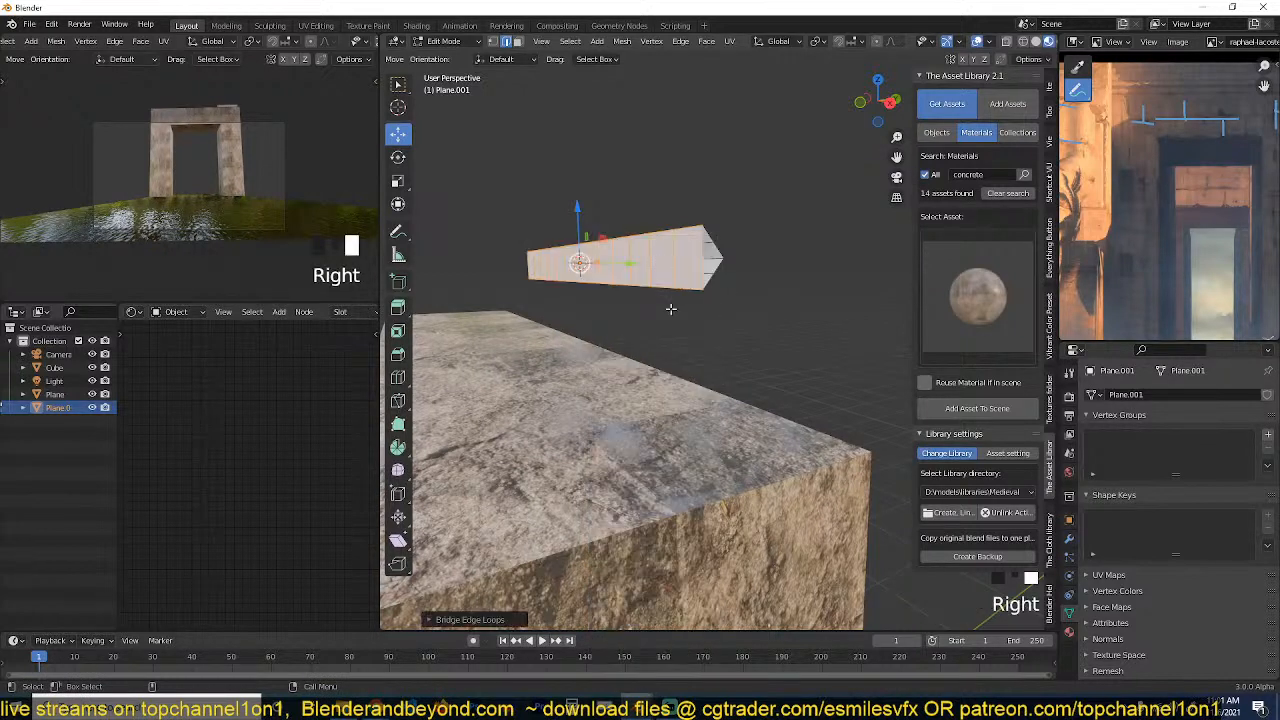
Select the edges around the strip's open triangular end and fill it with a face.
{"action": "left_click", "coordinate": [709, 250], "text": "alt"}
{"action": "left_click", "coordinate": [702, 252], "text": "alt"}
{"action": "key", "text": "f"}
Select the full row of faces along the strip's back and extrude it into a deep slab.
{"action": "key", "text": "grave"}
{"action": "middle_click_drag", "start_coordinate": [655, 262], "coordinate": [817, 311]}
{"action": "middle_click_drag", "start_coordinate": [810, 398], "coordinate": [725, 371]}
{"action": "key", "text": "3"}
{"action": "left_click", "coordinate": [760, 298]}
{"action": "key", "text": "grave"}
{"action": "middle_click_drag", "start_coordinate": [758, 298], "coordinate": [662, 308]}
{"action": "left_click", "coordinate": [491, 299], "text": "ctrl"}
{"action": "key", "text": "grave"}
{"action": "key", "text": "e"}
{"action": "left_click", "coordinate": [652, 317]}
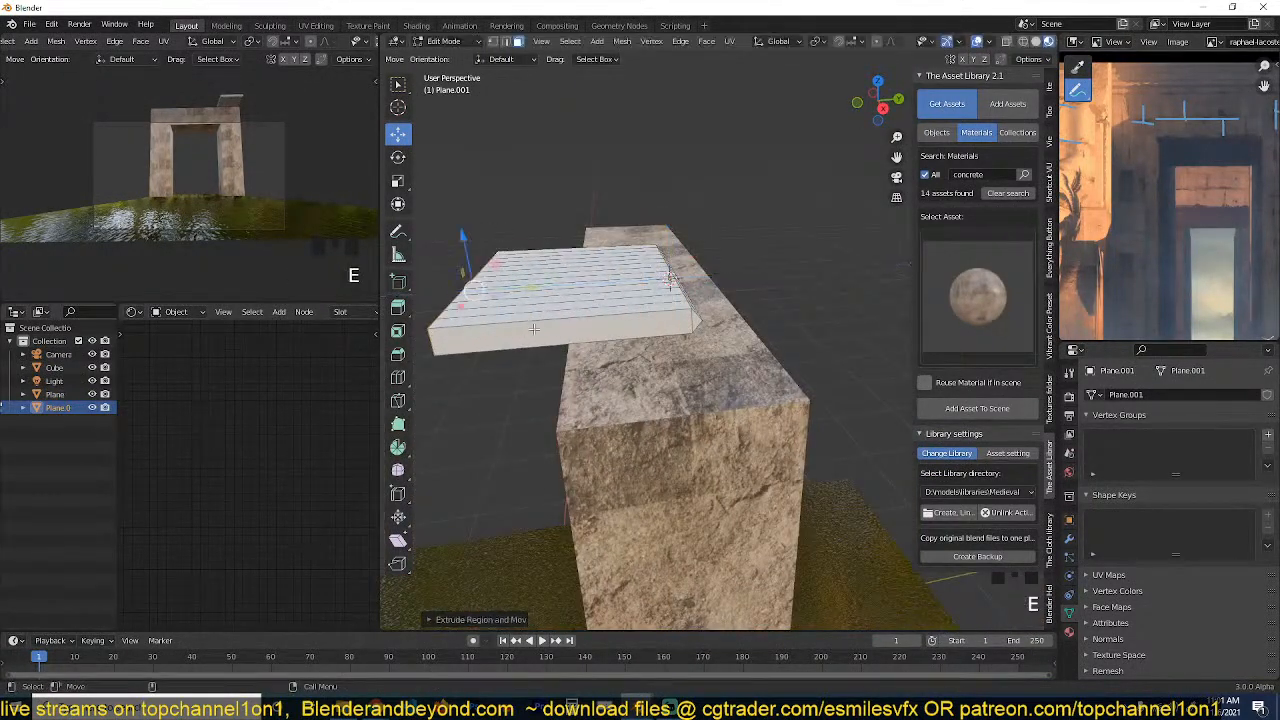
Add loop cuts across the extruded slab's depth and around its edge, and check the shape in Object Mode.
{"action": "key", "text": "ctrl+r"}
{"action": "left_click", "coordinate": [652, 317]}
{"action": "key", "text": "ctrl+r"}
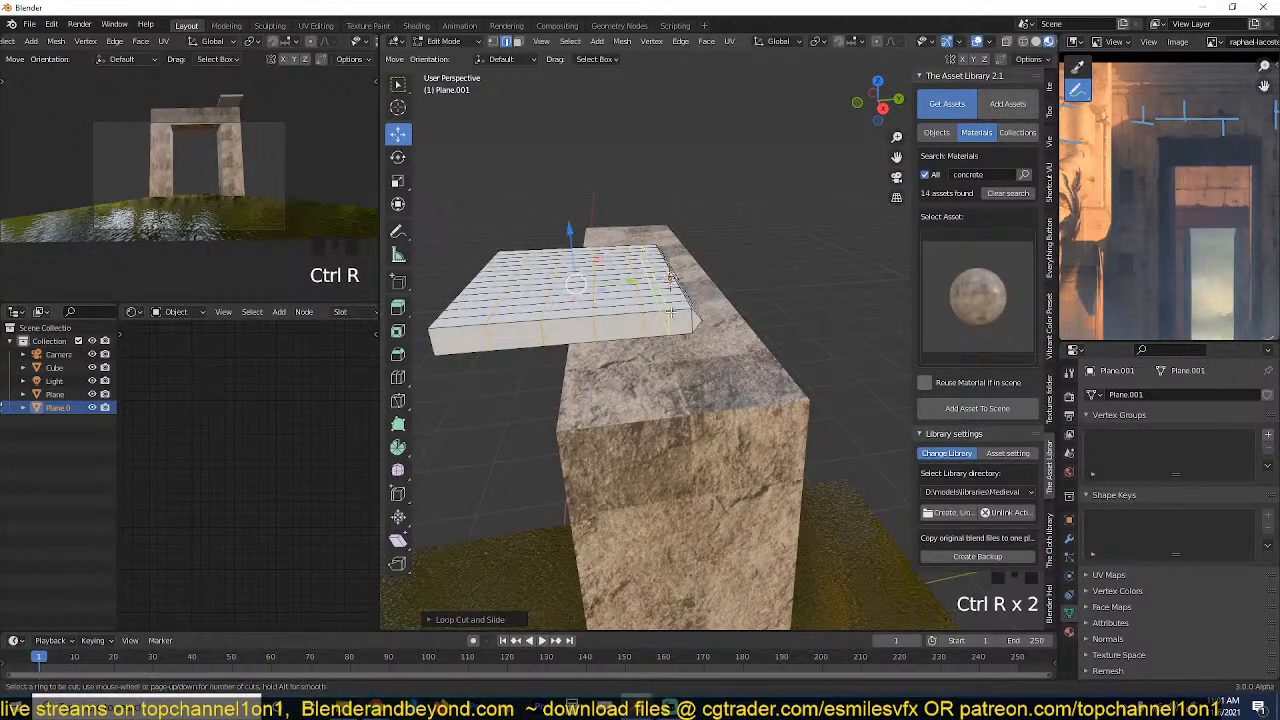
{"action": "left_click", "coordinate": [673, 342]}
{"action": "key", "text": "Tab"}
{"action": "key", "text": "grave"}
{"action": "middle_click_drag", "start_coordinate": [674, 342], "coordinate": [866, 276]}
{"action": "key", "text": "Tab"}
Clear the edge selection and examine the slab's front edge and underside from below.
{"action": "key", "text": "grave"}
{"action": "middle_click_drag", "start_coordinate": [706, 286], "coordinate": [560, 320]}
{"action": "scroll", "coordinate": [560, 320], "scroll_direction": "up", "scroll_amount": 1}
{"action": "key", "text": "grave"}
{"action": "middle_click_drag", "start_coordinate": [815, 348], "coordinate": [655, 351]}
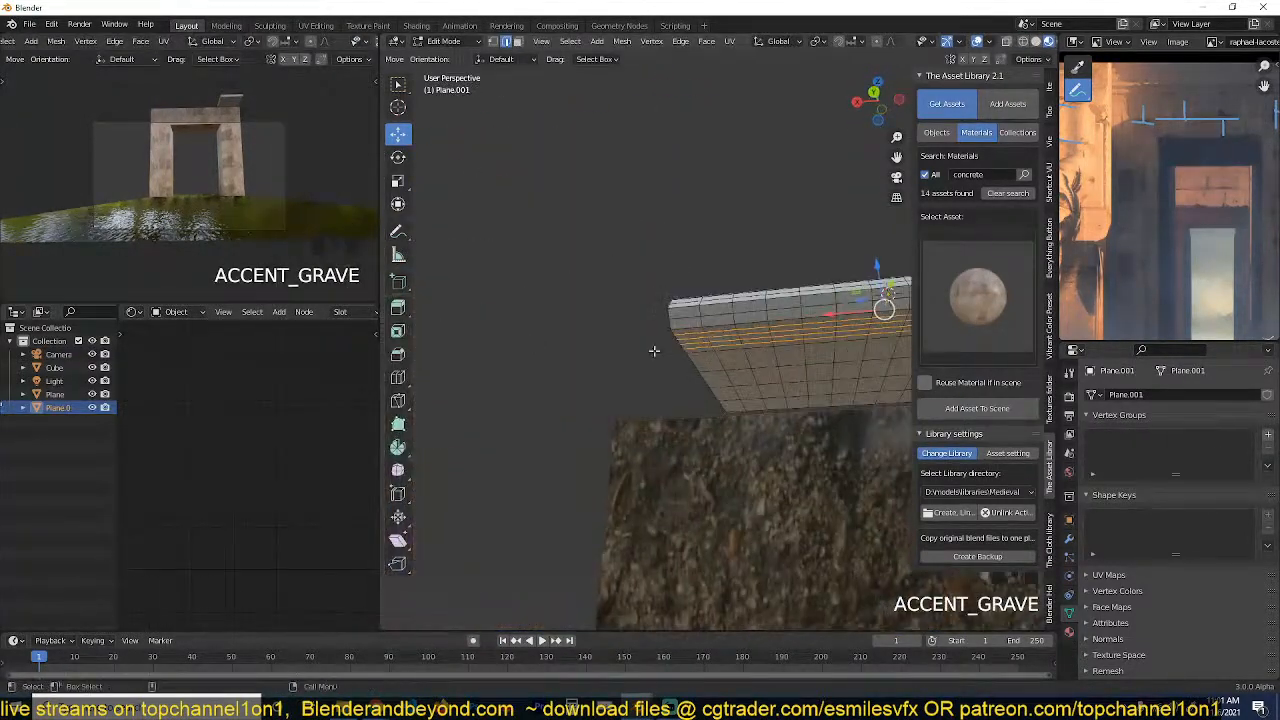
{"action": "middle_click_drag", "start_coordinate": [745, 350], "coordinate": [700, 351], "text": "shift"}
{"action": "scroll", "coordinate": [673, 334], "scroll_direction": "up", "scroll_amount": 3}
{"action": "key", "text": "alt+a"}
{"action": "middle_click_drag", "start_coordinate": [794, 303], "coordinate": [691, 303]}
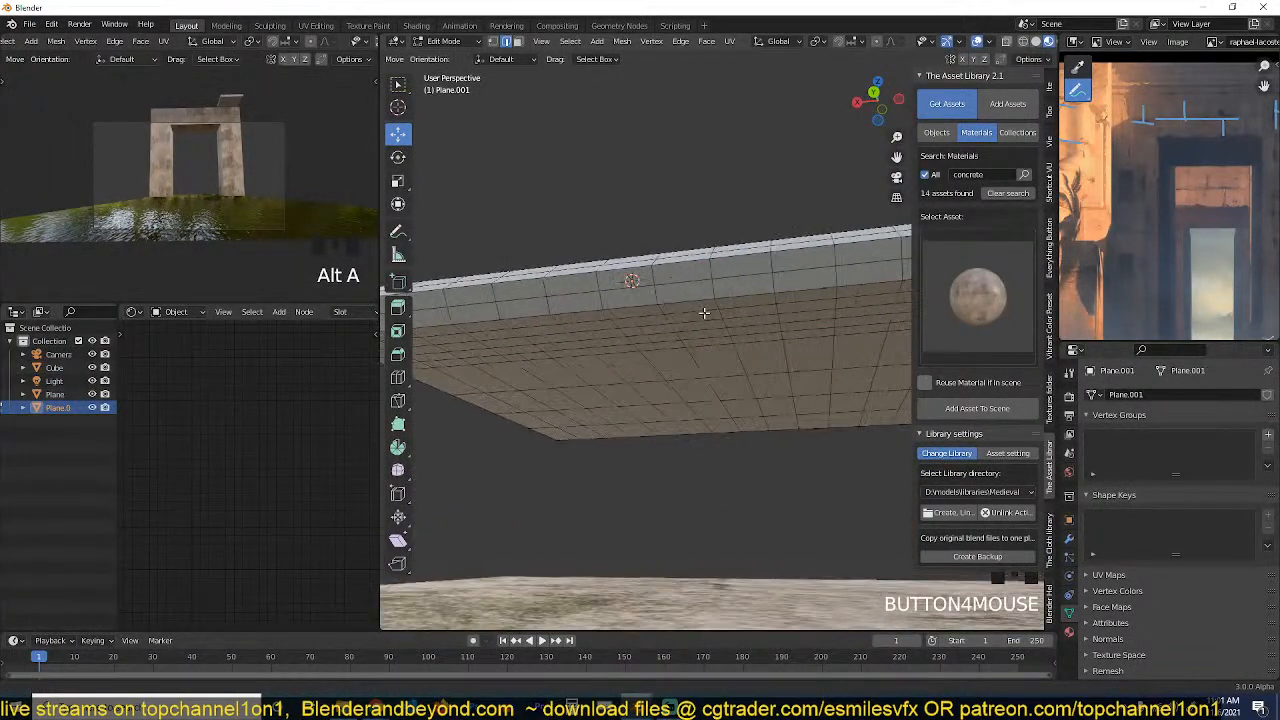
Select the middle row of faces across the slab's underside and extrude it downward about 0.26 m to form a T shape.
{"action": "key", "text": "3"}
{"action": "left_click", "coordinate": [679, 275]}
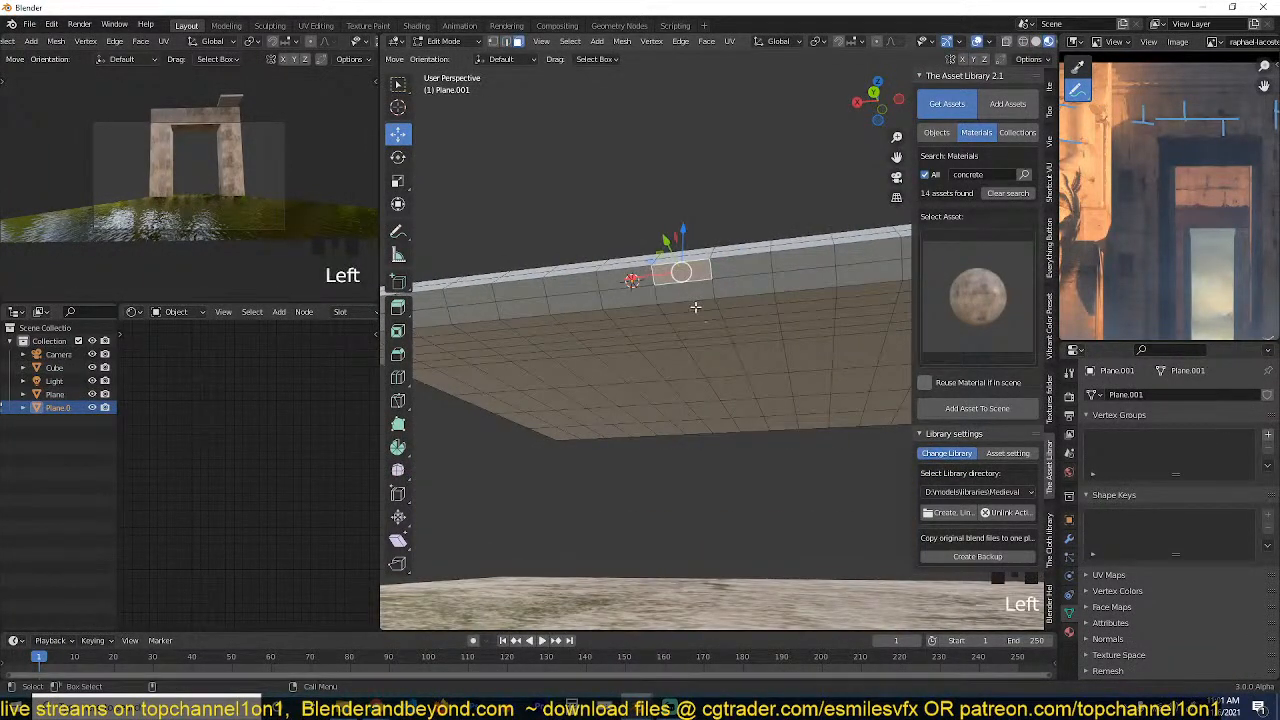
{"action": "left_click", "coordinate": [692, 308]}
{"action": "middle_click_drag", "start_coordinate": [731, 377], "coordinate": [615, 290]}
{"action": "key", "text": "grave"}
{"action": "left_click", "coordinate": [669, 328], "text": "ctrl"}
{"action": "key", "text": "grave"}
{"action": "key", "text": "grave"}
{"action": "left_click", "coordinate": [606, 251]}
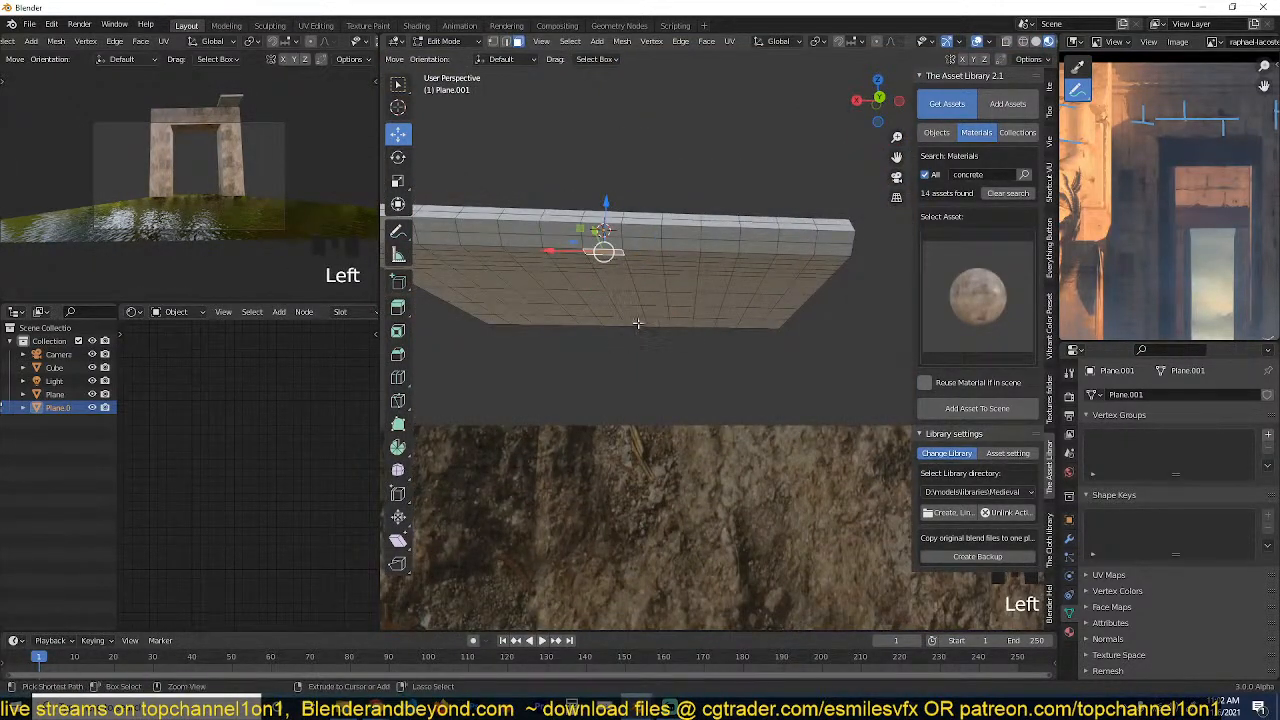
{"action": "left_click", "coordinate": [636, 320], "text": "ctrl"}
{"action": "key", "text": "e"}
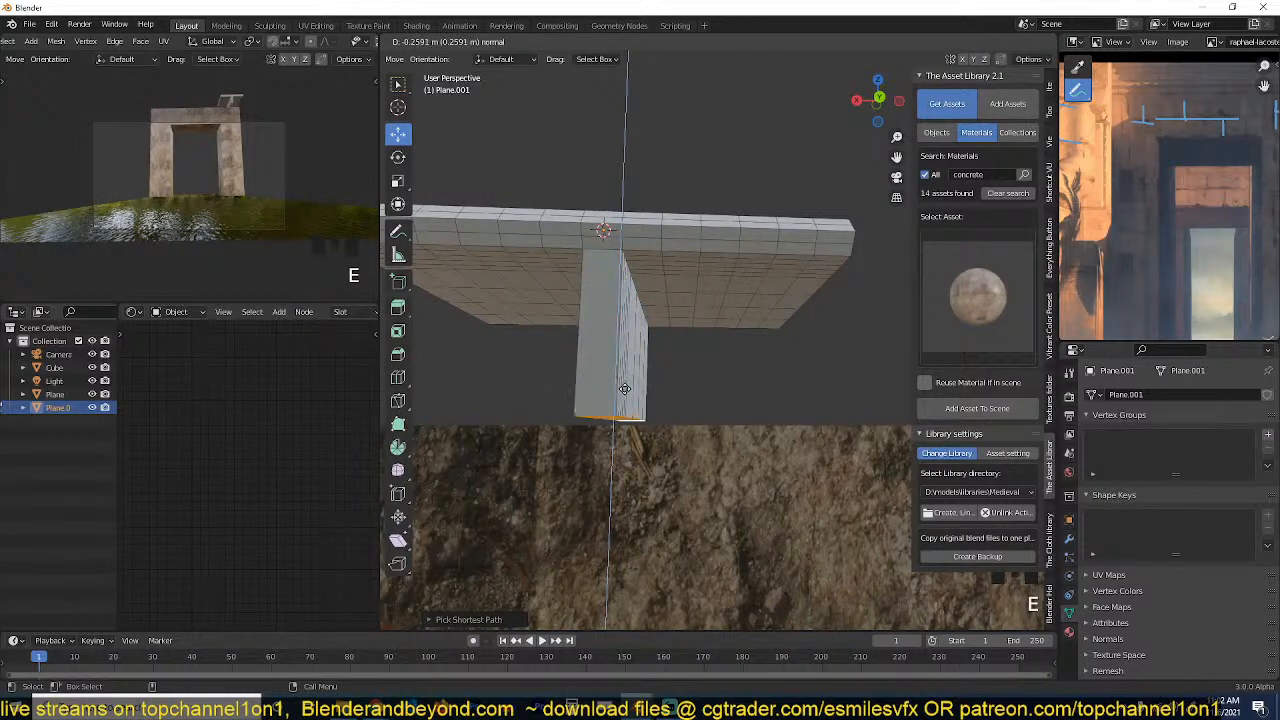
{"action": "left_click", "coordinate": [623, 398]}
Add a centred lengthwise loop cut down the front face of the T's stem and move that edge outward along Y.
{"action": "key", "text": "ctrl+r"}
{"action": "left_click", "coordinate": [601, 235]}
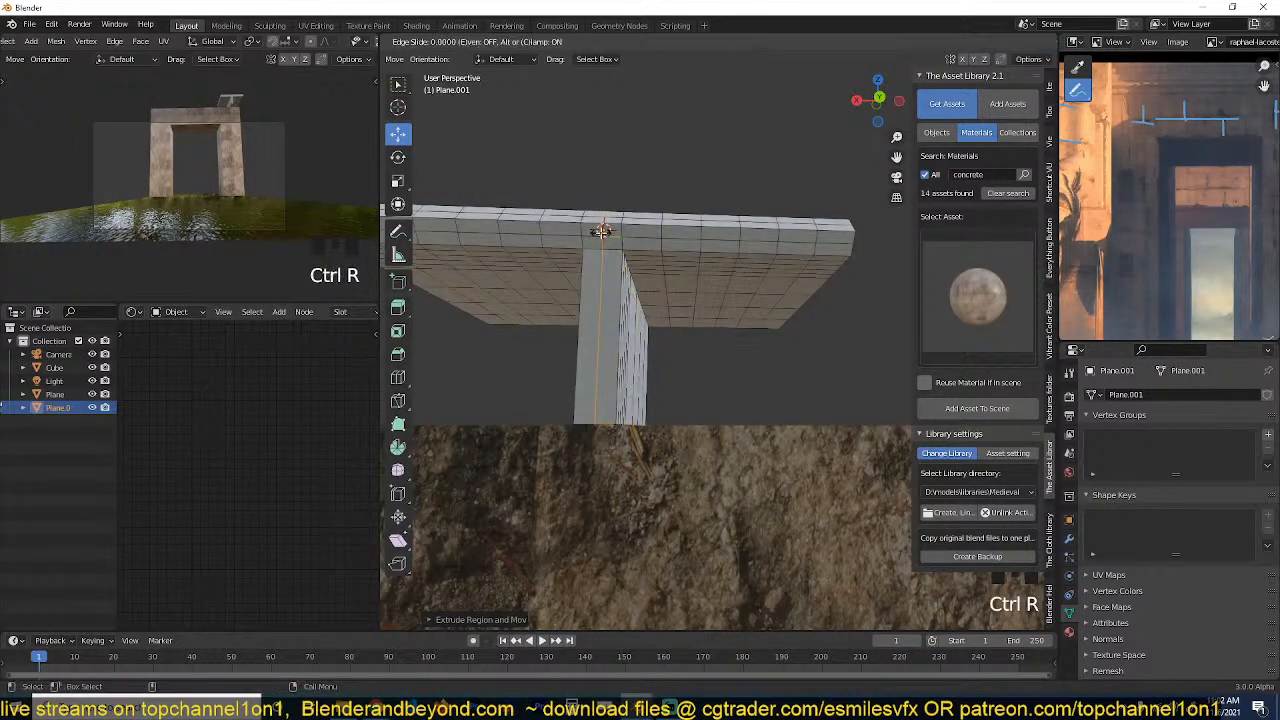
{"action": "left_click", "coordinate": [601, 235]}
{"action": "key", "text": "grave"}
{"action": "middle_click_drag", "start_coordinate": [601, 235], "coordinate": [597, 294]}
{"action": "scroll", "coordinate": [587, 270], "scroll_direction": "up", "scroll_amount": 3}
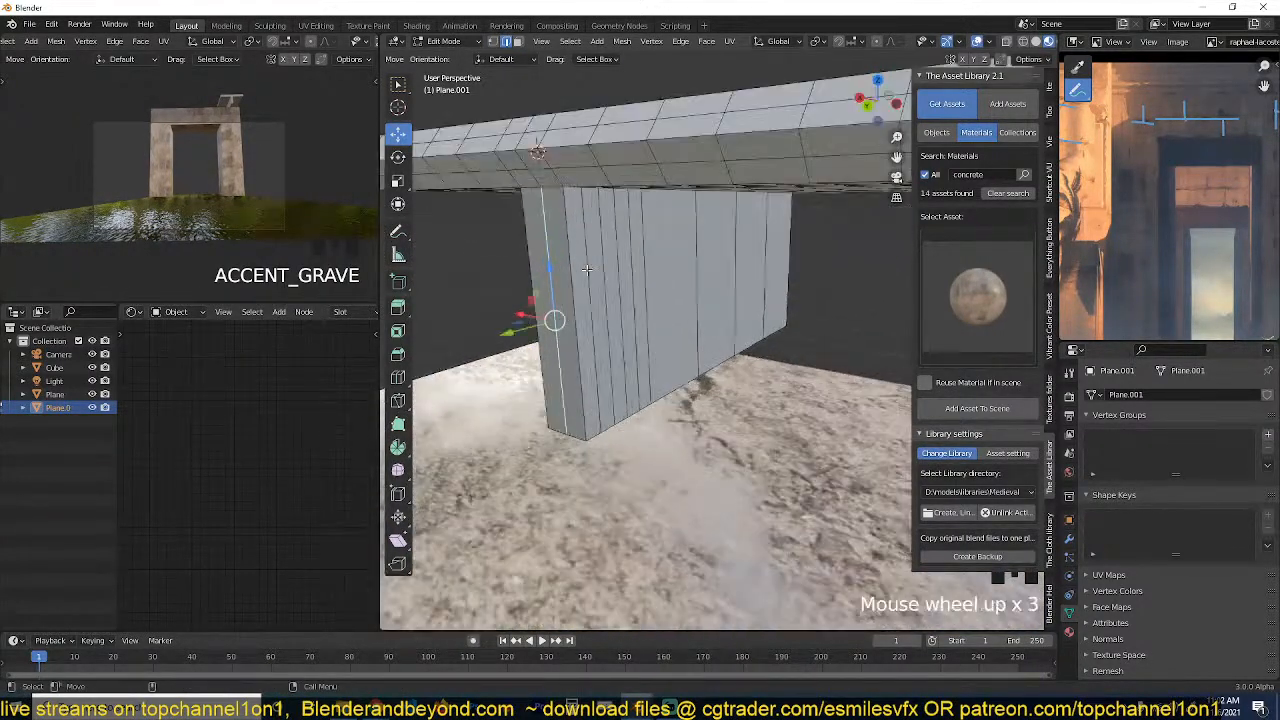
{"action": "mouse_move", "coordinate": [530, 328]}
{"action": "left_mouse_down"}
{"action": "mouse_move", "coordinate": [494, 345]}
{"action": "mouse_move", "coordinate": [508, 338]}
{"action": "left_mouse_up"}
Add the vertices above the stem's front edge to the selection and flatten it to 0 along Y about the Active Element.
{"action": "key", "text": "1"}
{"action": "left_click", "coordinate": [531, 167], "text": "shift"}
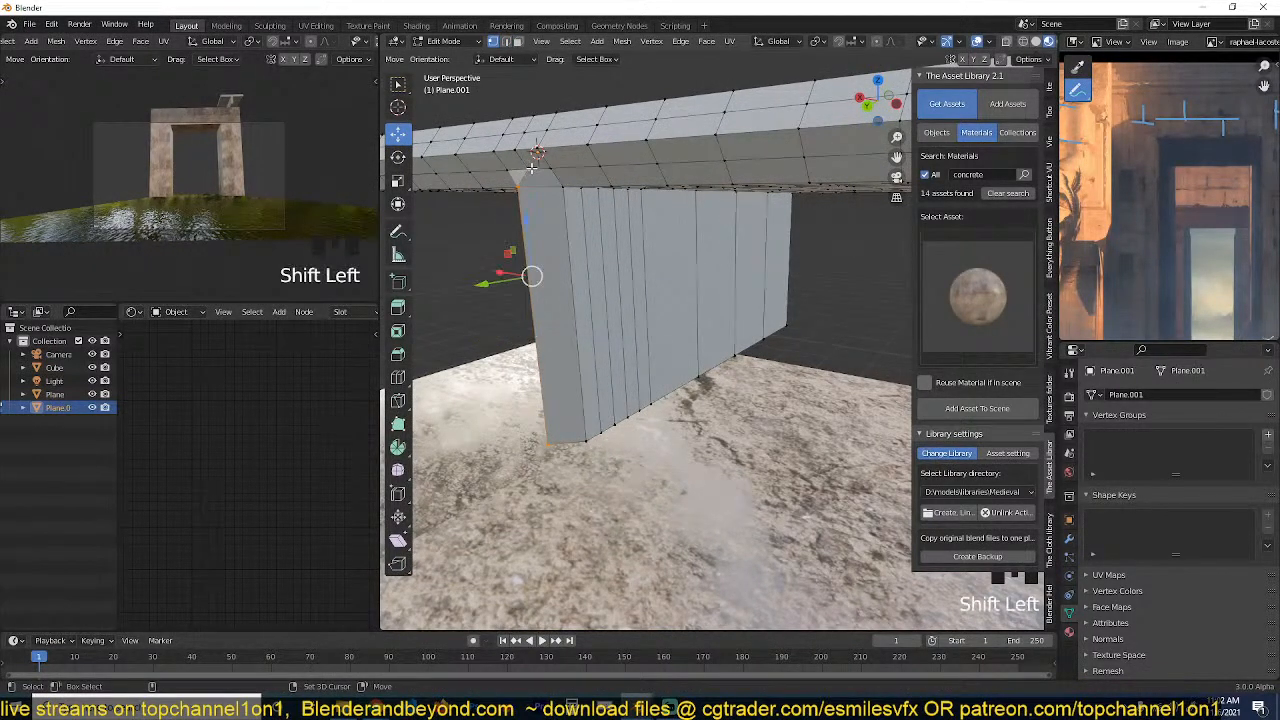
{"action": "left_click", "coordinate": [551, 188], "text": "shift"}
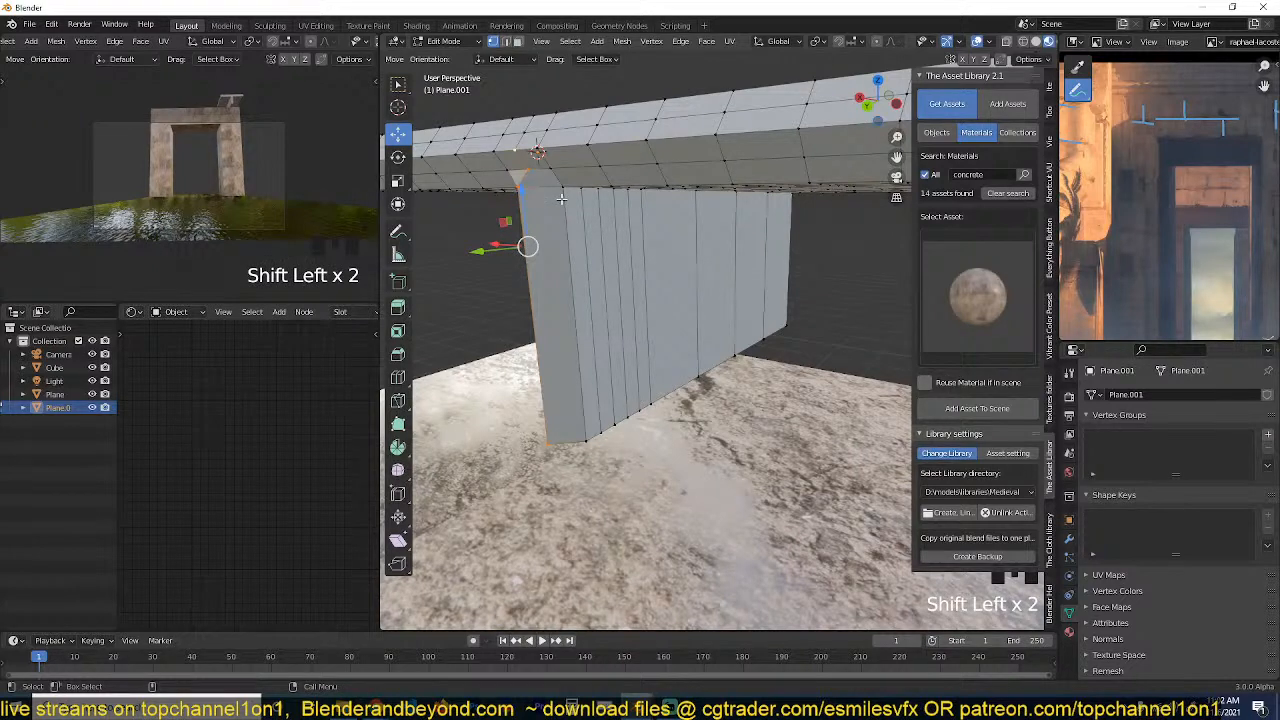
{"action": "key", "text": "period"}
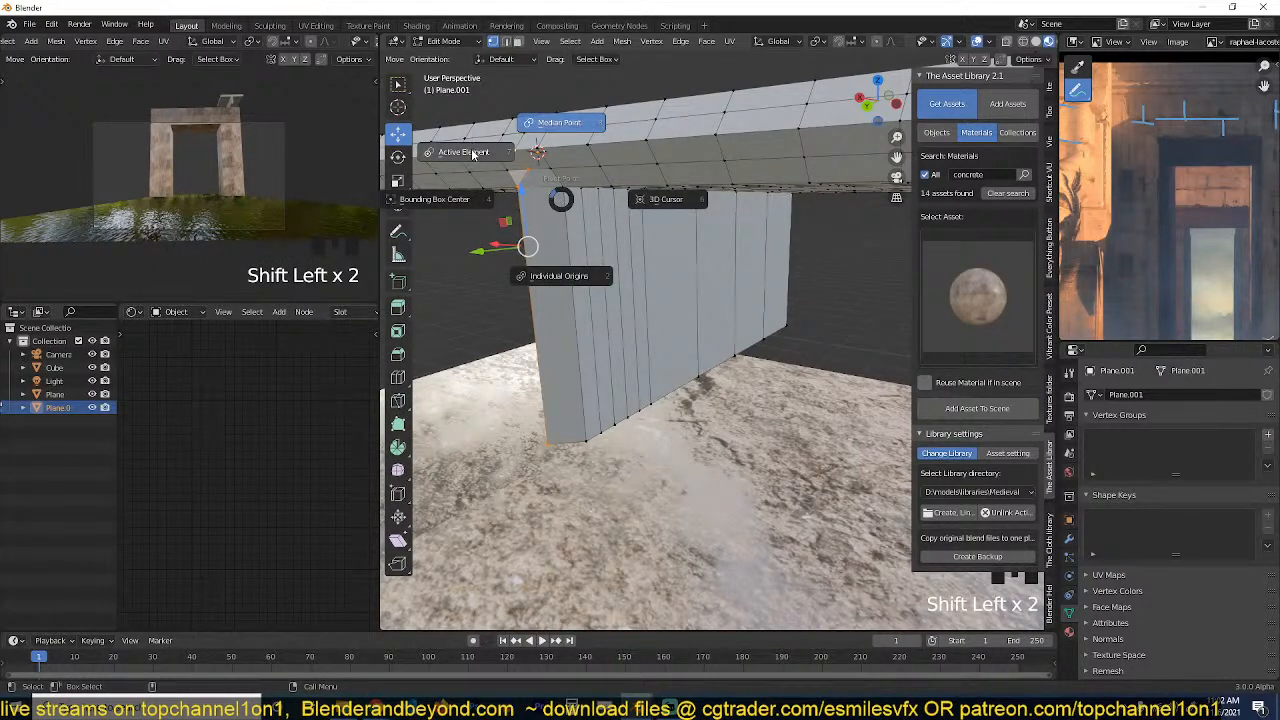
{"action": "left_click", "coordinate": [473, 153]}
{"action": "key", "text": "s"}
{"action": "key", "text": "y"}
{"action": "key", "text": "0"}
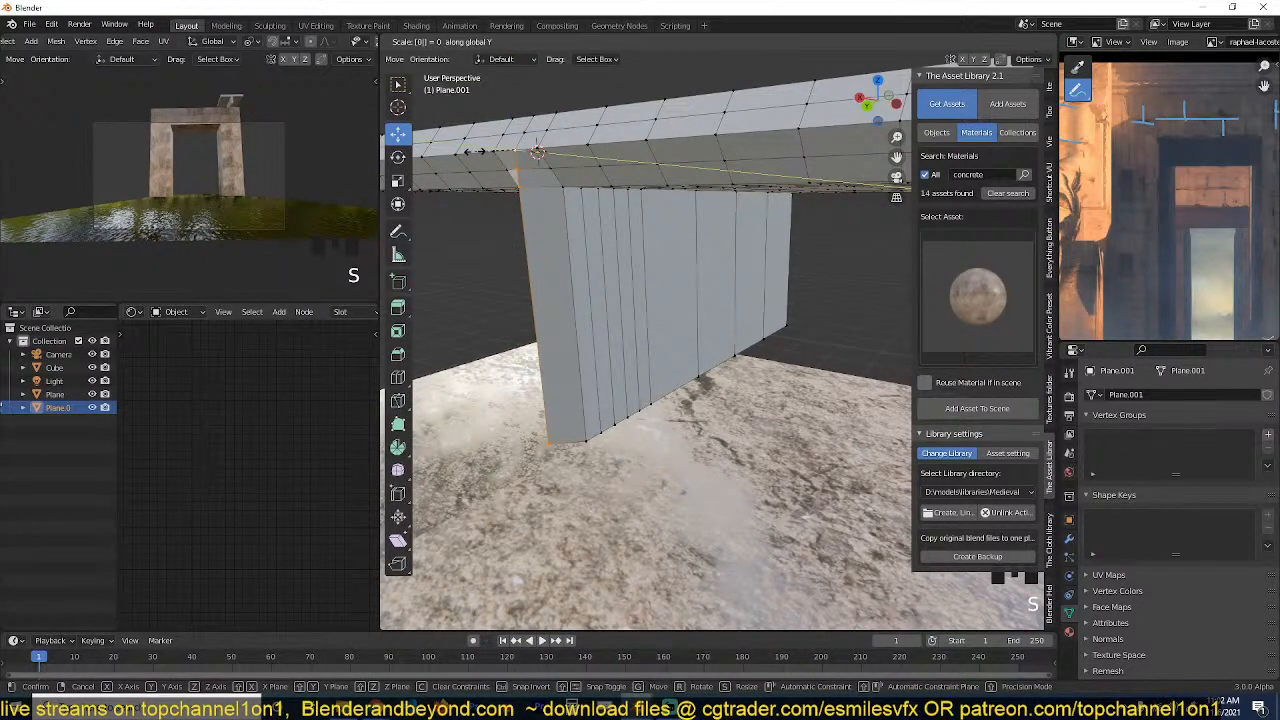
{"action": "left_click", "coordinate": [474, 152]}
{"action": "key", "text": "grave"}
{"action": "middle_click_drag", "start_coordinate": [474, 152], "coordinate": [550, 190]}
Clear the selection and add a set of evenly spaced horizontal loop cuts down the stem.
{"action": "key", "text": "alt+a"}
{"action": "scroll", "coordinate": [548, 250], "scroll_direction": "down", "scroll_amount": 2}
{"action": "key", "text": "ctrl+r"}
{"action": "scroll", "coordinate": [546, 314], "scroll_direction": "up", "scroll_amount": 15}
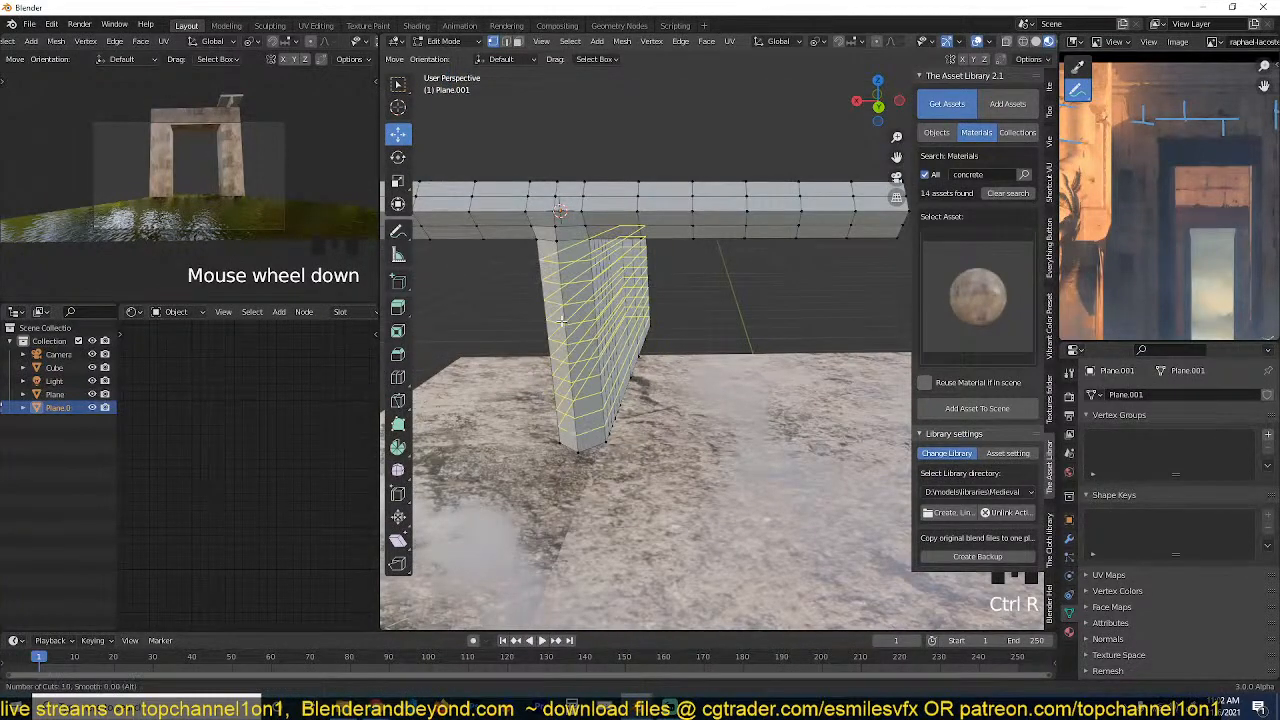
{"action": "left_click", "coordinate": [546, 314]}
{"action": "right_click", "coordinate": [546, 314]}
Add two more unslid lengthwise loop cuts along the front halves of the stem.
{"action": "scroll", "coordinate": [580, 320], "scroll_direction": "down", "scroll_amount": 5}
{"action": "key", "text": "grave"}
{"action": "middle_click_drag", "start_coordinate": [598, 324], "coordinate": [668, 262]}
{"action": "scroll", "coordinate": [578, 280], "scroll_direction": "up", "scroll_amount": 5}
{"action": "key", "text": "alt+a"}
{"action": "key", "text": "ctrl+r"}
{"action": "left_click", "coordinate": [586, 263]}
{"action": "right_click", "coordinate": [586, 263]}
{"action": "key", "text": "ctrl+r"}
{"action": "left_click", "coordinate": [555, 236]}
{"action": "right_click", "coordinate": [555, 236]}
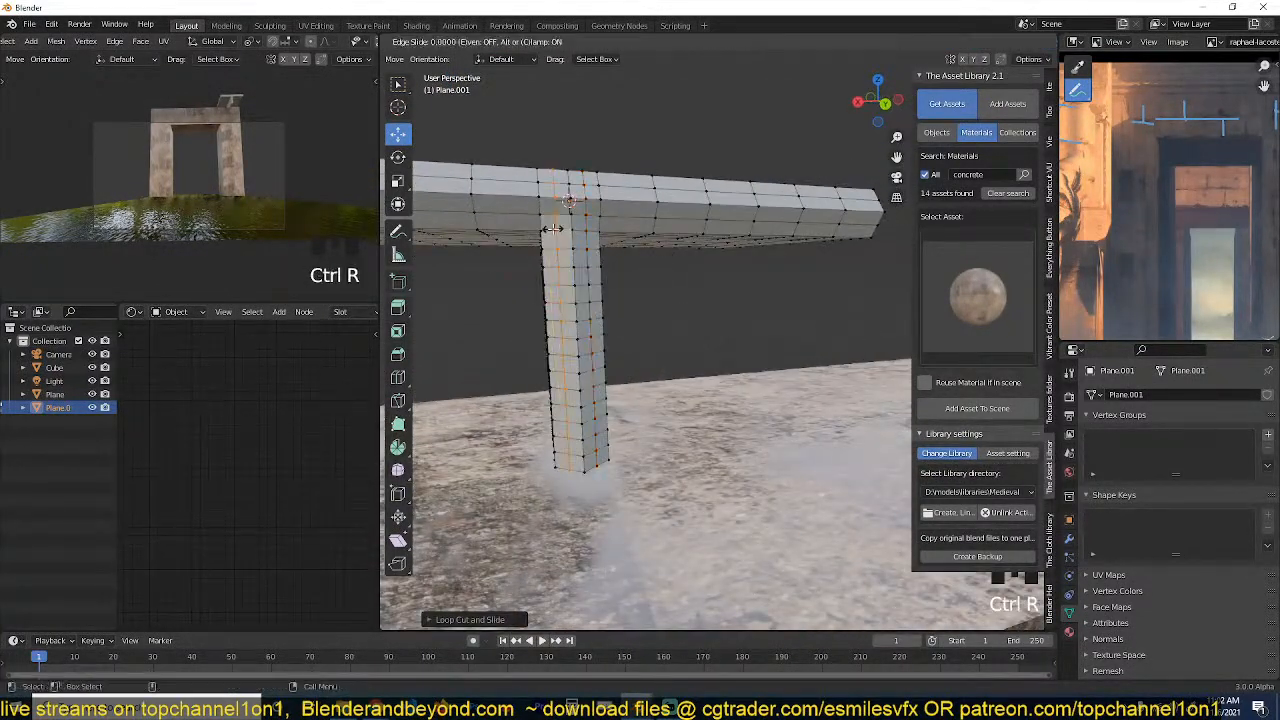
Return to Object Mode and move the T shape down against the gateway's front face near its upper corner.
{"action": "key", "text": "Tab"}
{"action": "scroll", "coordinate": [556, 300], "scroll_direction": "down", "scroll_amount": 4}
{"action": "middle_click_drag", "start_coordinate": [540, 350], "coordinate": [634, 390]}
{"action": "key", "text": "Tab"}
{"action": "key", "text": "Tab"}
{"action": "key", "text": "grave"}
{"action": "scroll", "coordinate": [633, 390], "scroll_direction": "down", "scroll_amount": 3}
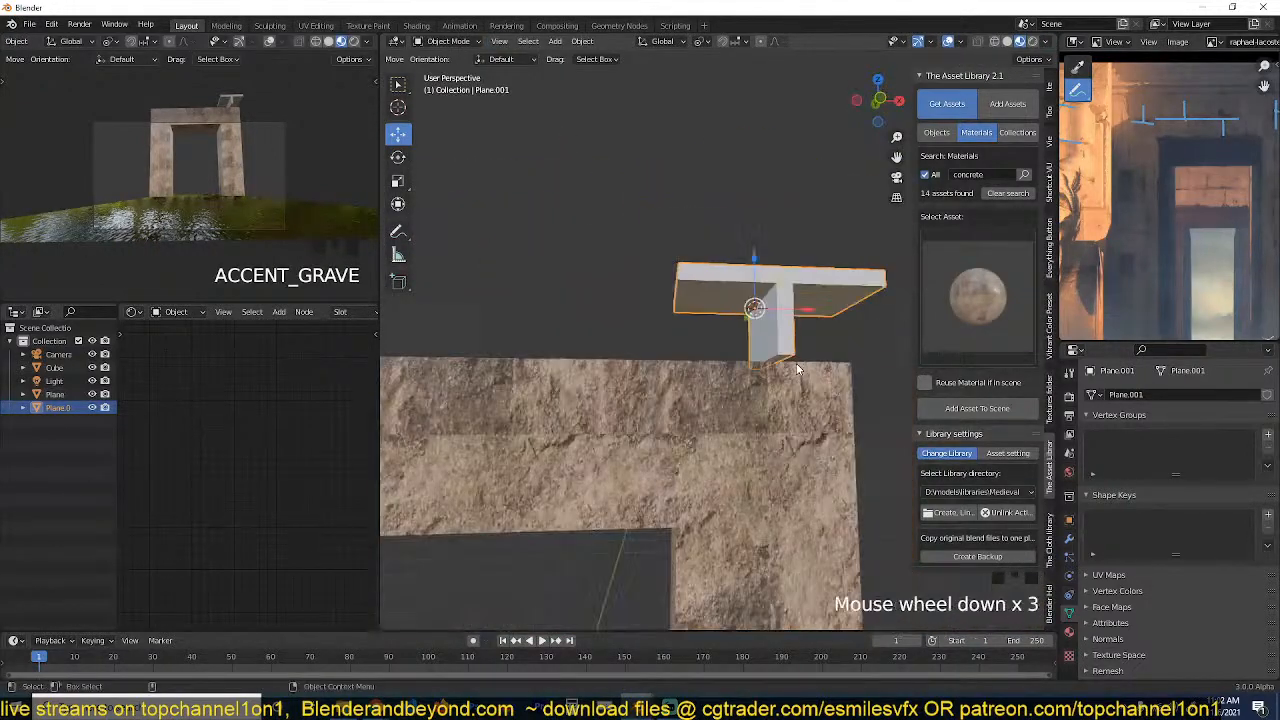
{"action": "key", "text": "grave"}
{"action": "key", "text": "g"}
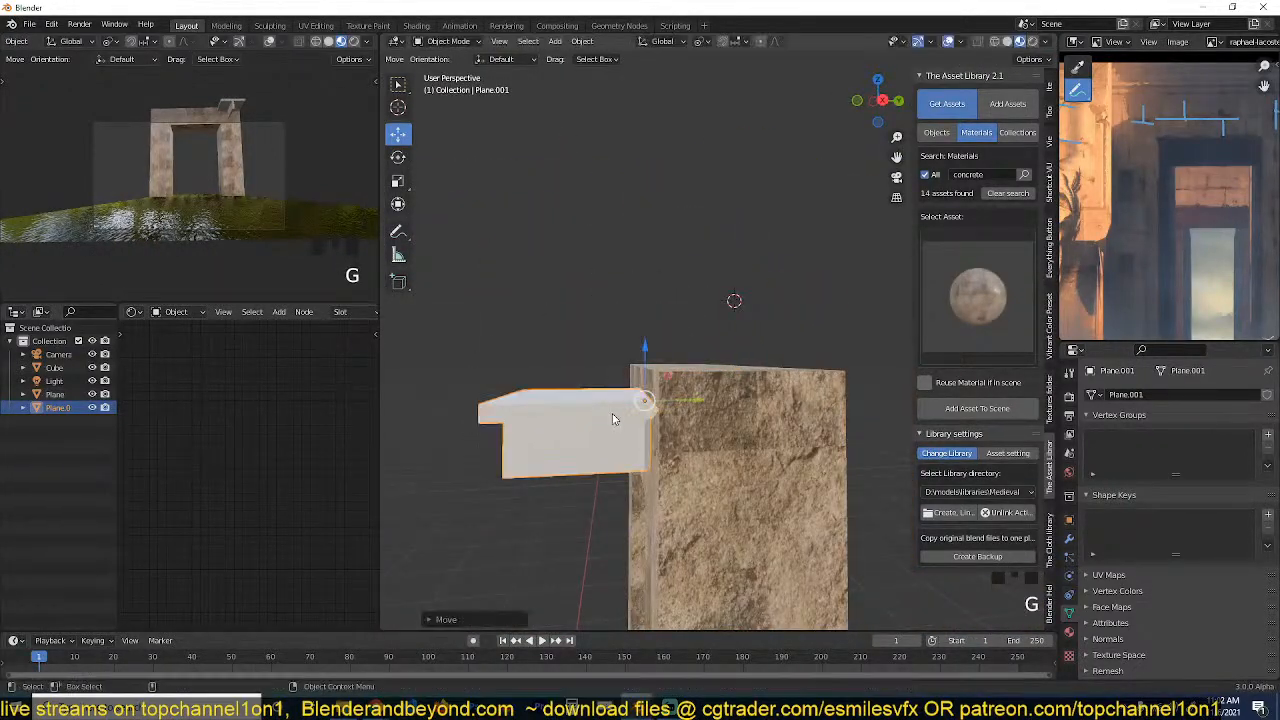
{"action": "left_click", "coordinate": [614, 420]}
Scale the T shape uniformly to about 0.612.
{"action": "key", "text": "grave"}
{"action": "key", "text": "grave"}
{"action": "key", "text": "s"}
{"action": "left_click", "coordinate": [817, 418]}
{"action": "key", "text": "grave"}
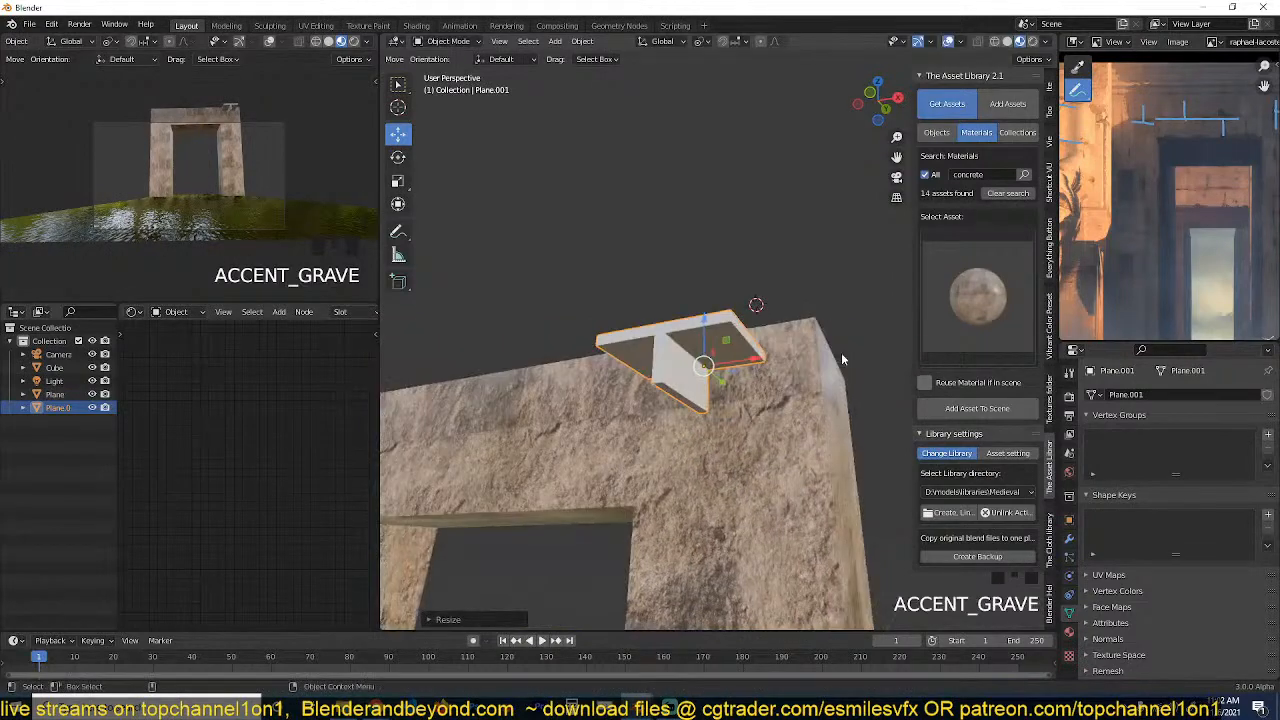
Examine the marked block seams in the enlarged reference painting and the T shape's fit against the gateway from several angles.
{"action": "key", "text": "ctrl+space"}
{"action": "scroll", "coordinate": [788, 249], "scroll_direction": "up", "scroll_amount": 3}
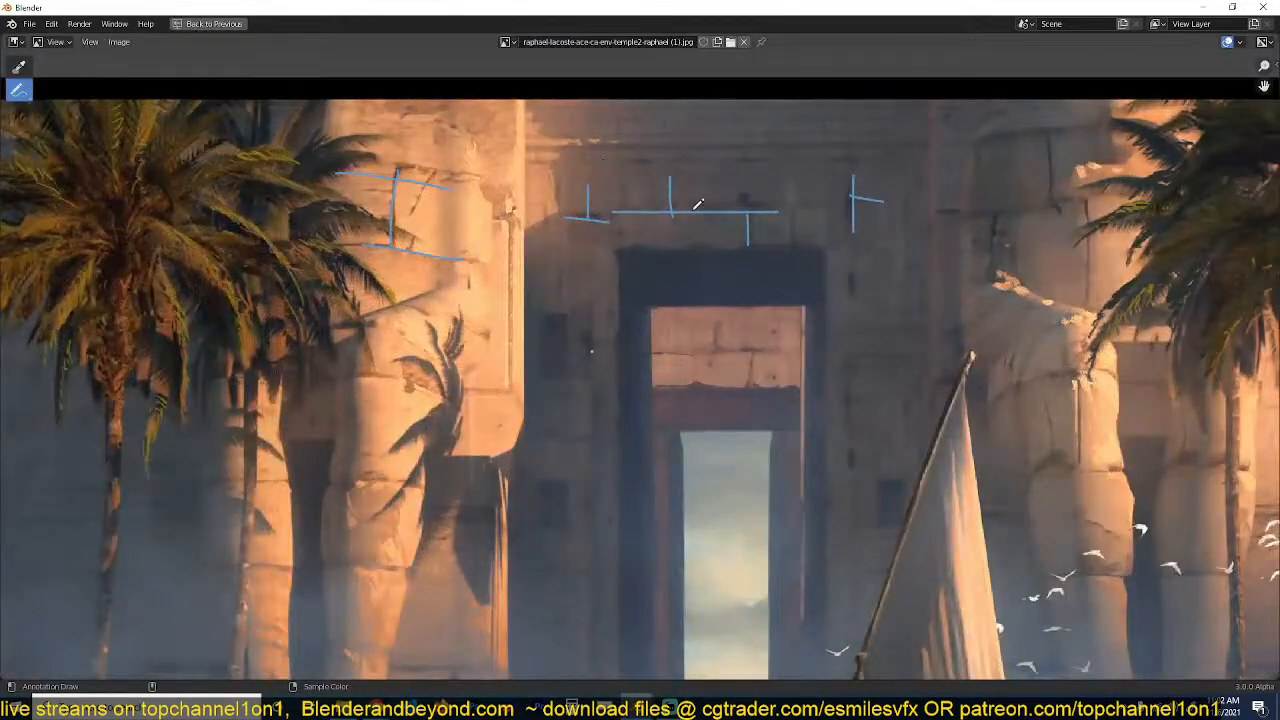
{"action": "scroll", "coordinate": [664, 280], "scroll_direction": "down", "scroll_amount": 2}
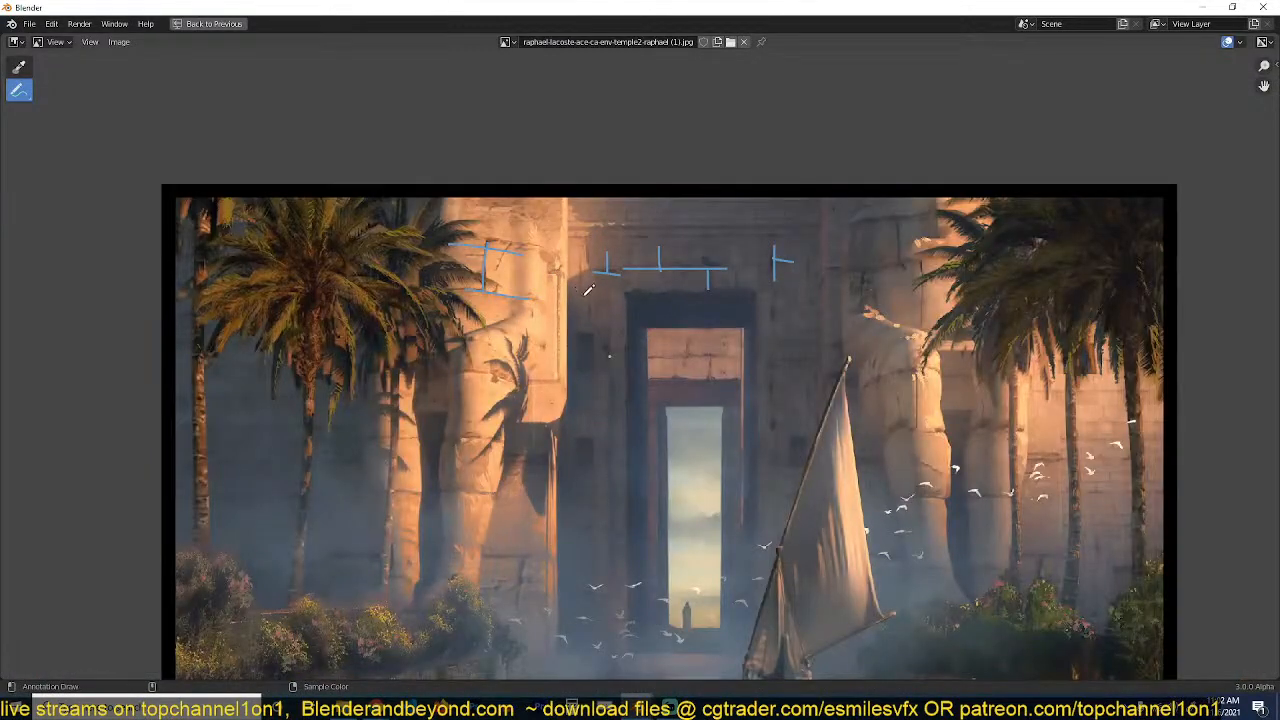
{"action": "key", "text": "ctrl+space"}
{"action": "scroll", "coordinate": [623, 410], "scroll_direction": "up", "scroll_amount": 3}
{"action": "key", "text": "grave"}
{"action": "middle_click_drag", "start_coordinate": [590, 432], "coordinate": [658, 351], "text": "shift"}
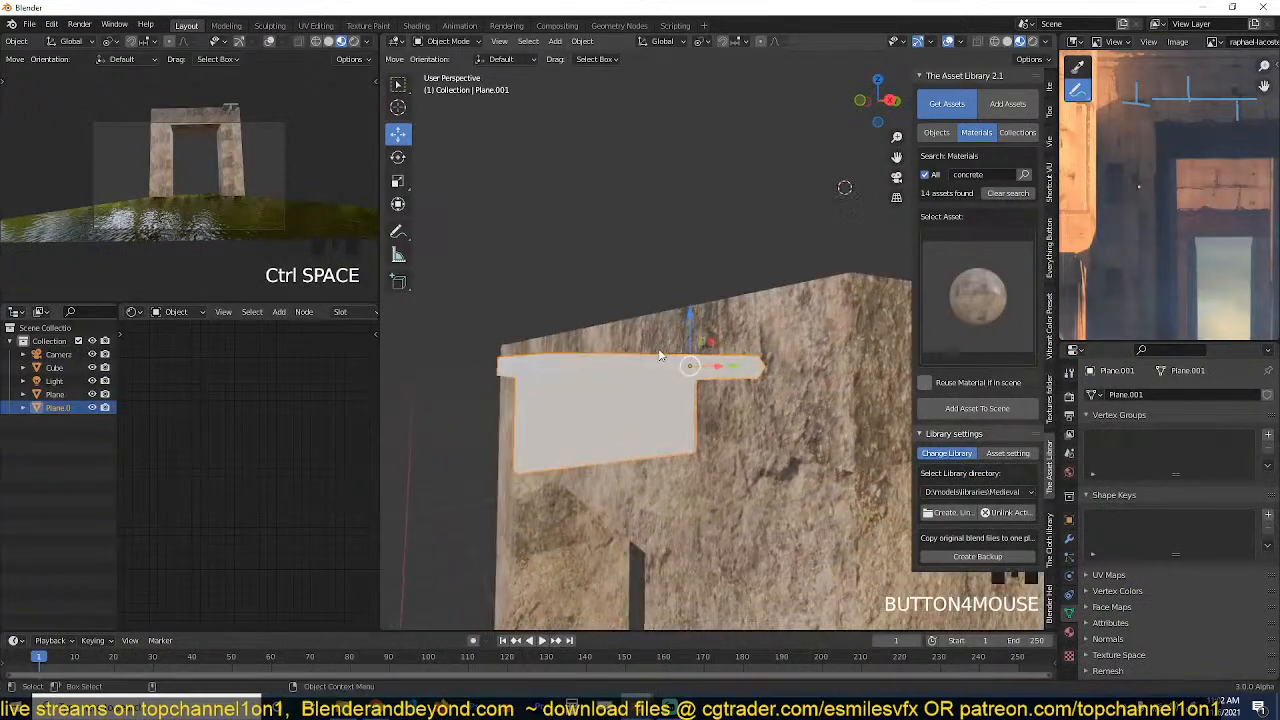
{"action": "key", "text": "grave"}
{"action": "key", "text": "grave"}
{"action": "key", "text": "grave"}
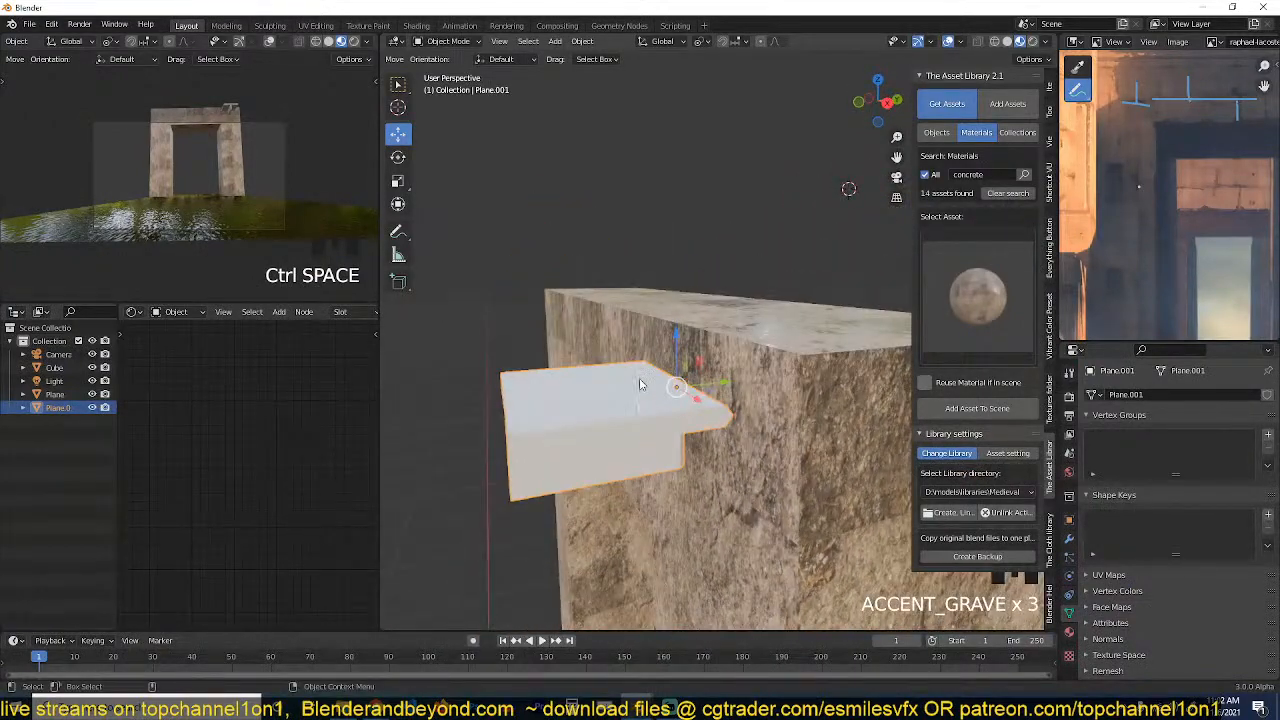
{"action": "key", "text": "grave"}
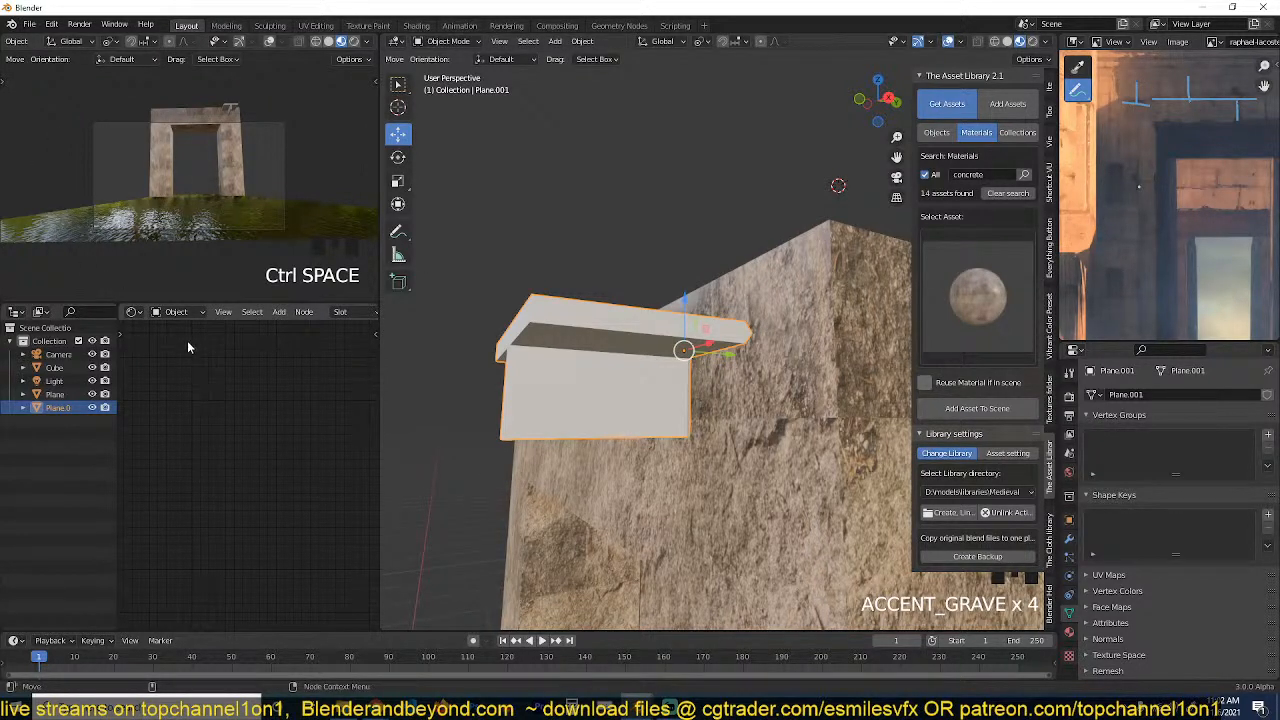
{"action": "left_click", "coordinate": [638, 384]}
{"action": "left_click", "coordinate": [638, 384]}
{"action": "key", "text": "grave"}
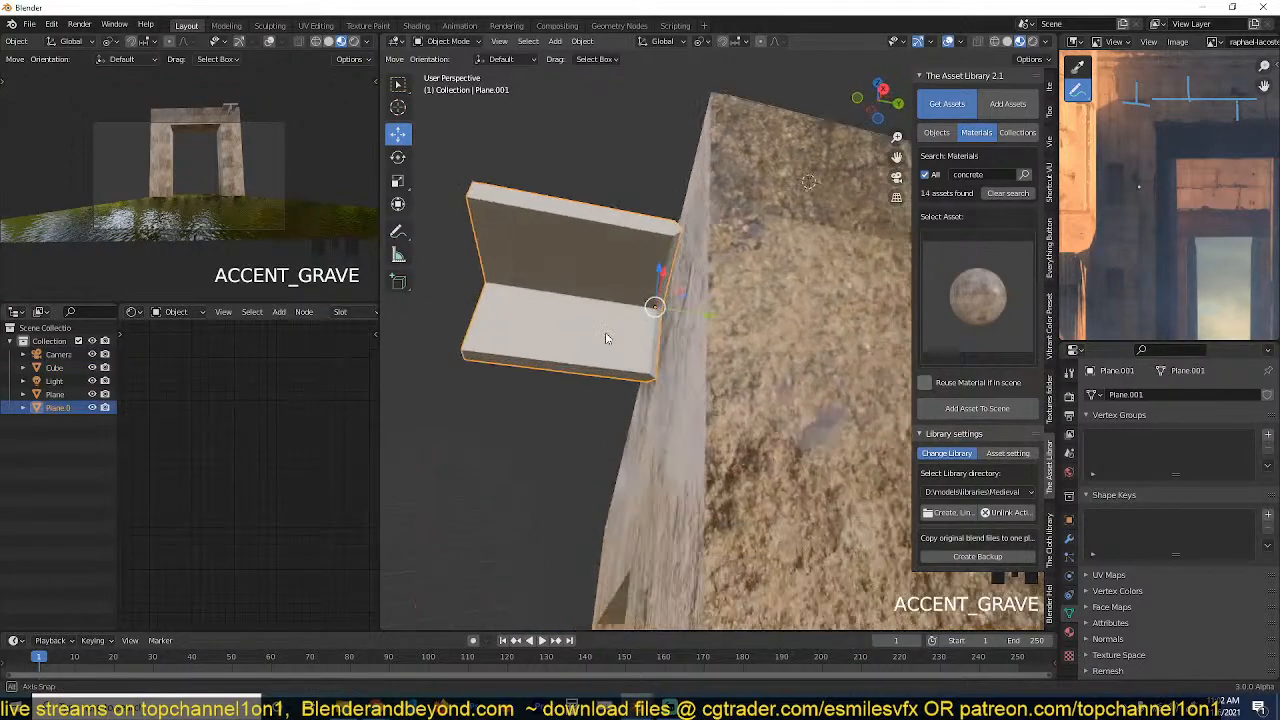
{"action": "key", "text": "grave"}
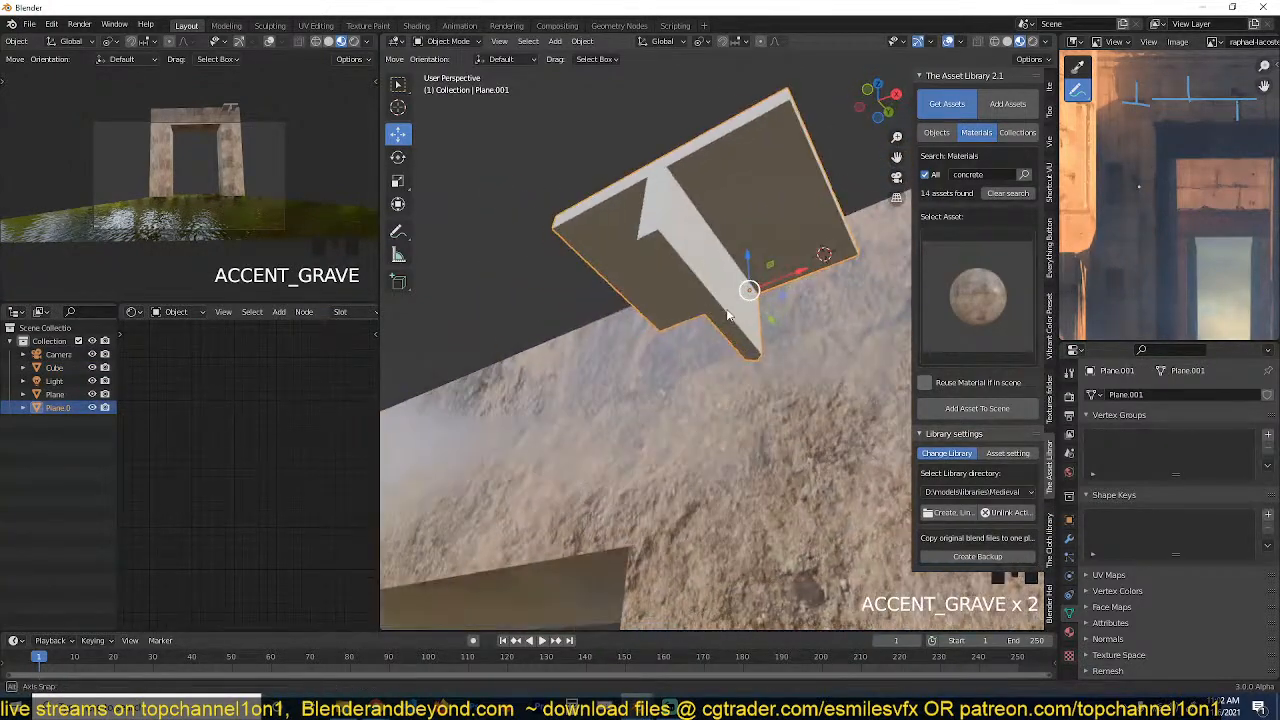
Set the T shape's viewport display type to Wire.
{"action": "left_click", "coordinate": [1069, 521]}
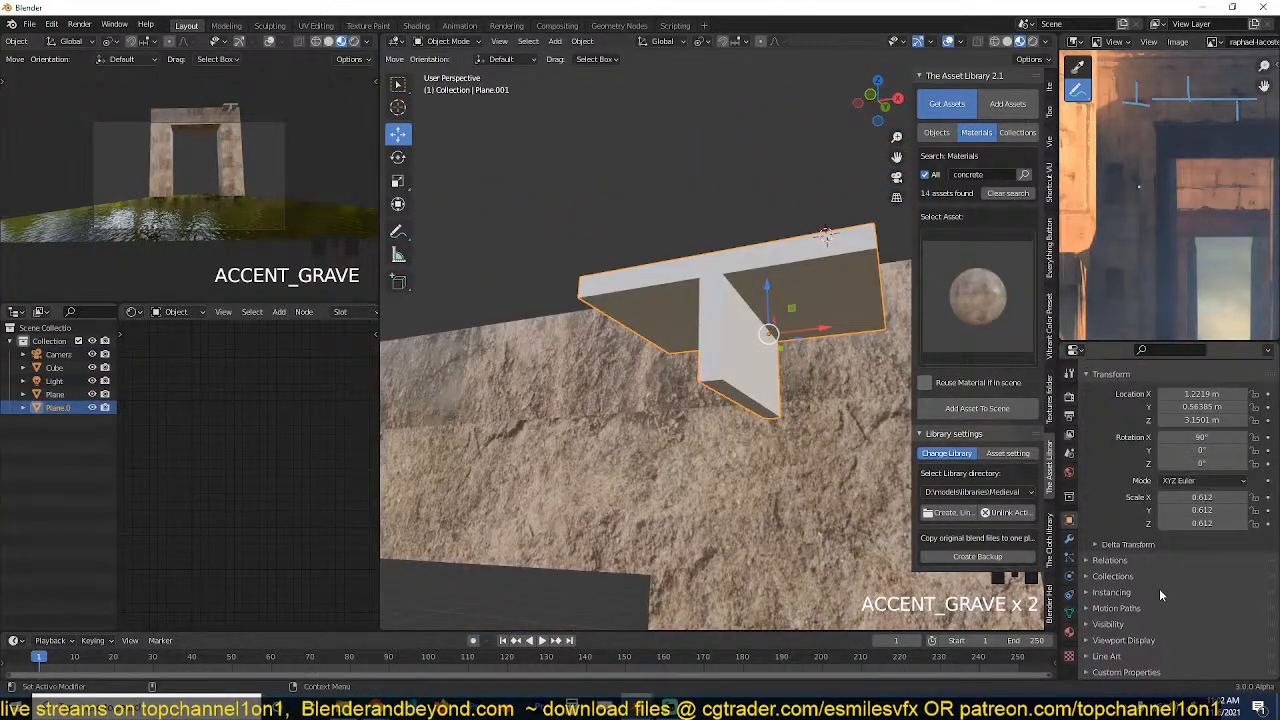
{"action": "left_click", "coordinate": [1149, 641]}
{"action": "scroll", "coordinate": [1149, 641], "scroll_direction": "down", "scroll_amount": 4}
{"action": "left_click", "coordinate": [1210, 619]}
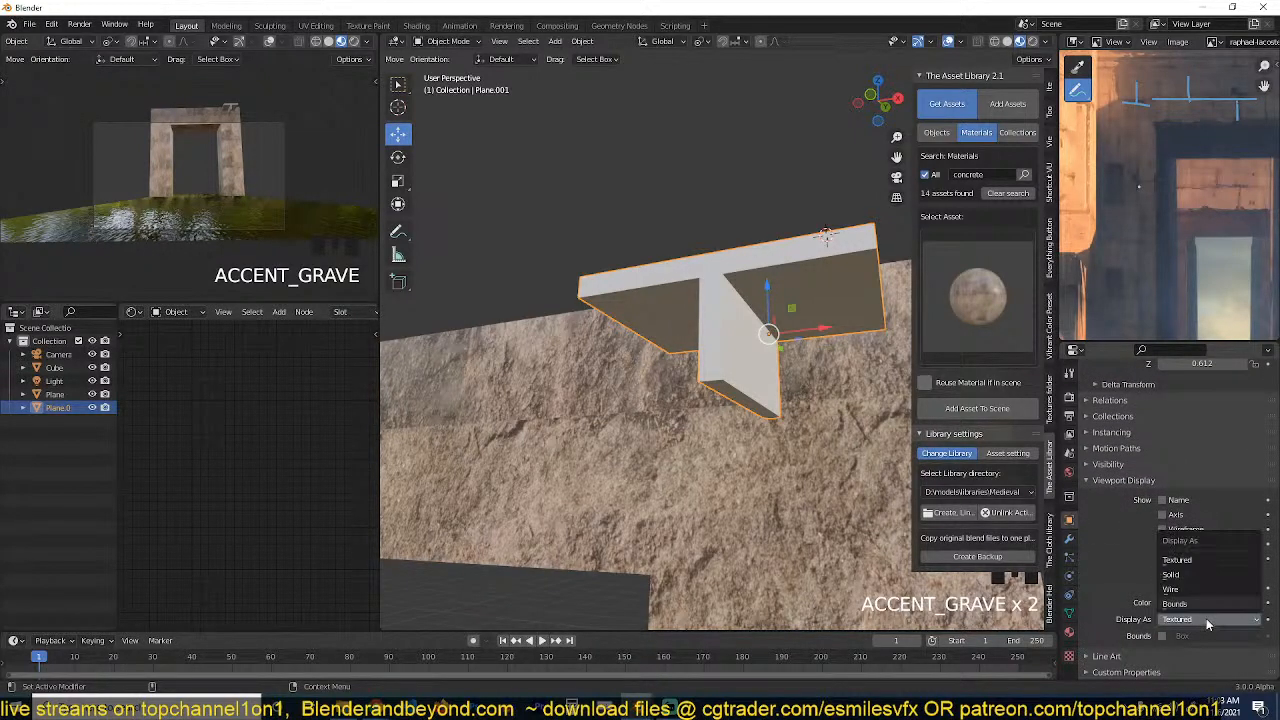
{"action": "left_click", "coordinate": [1200, 588]}
{"action": "middle_click_drag", "start_coordinate": [653, 332], "coordinate": [668, 364]}
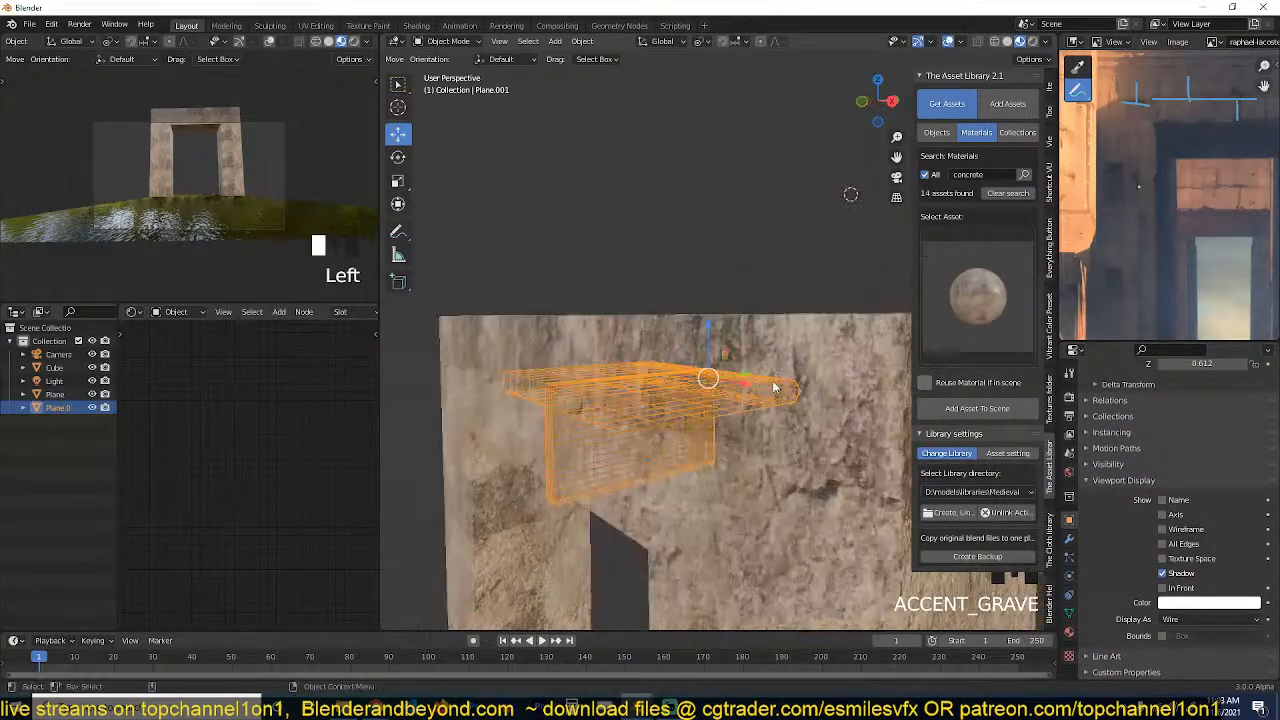
Set the T shape's viewport display type to Solid.
{"action": "left_click", "coordinate": [1207, 617]}
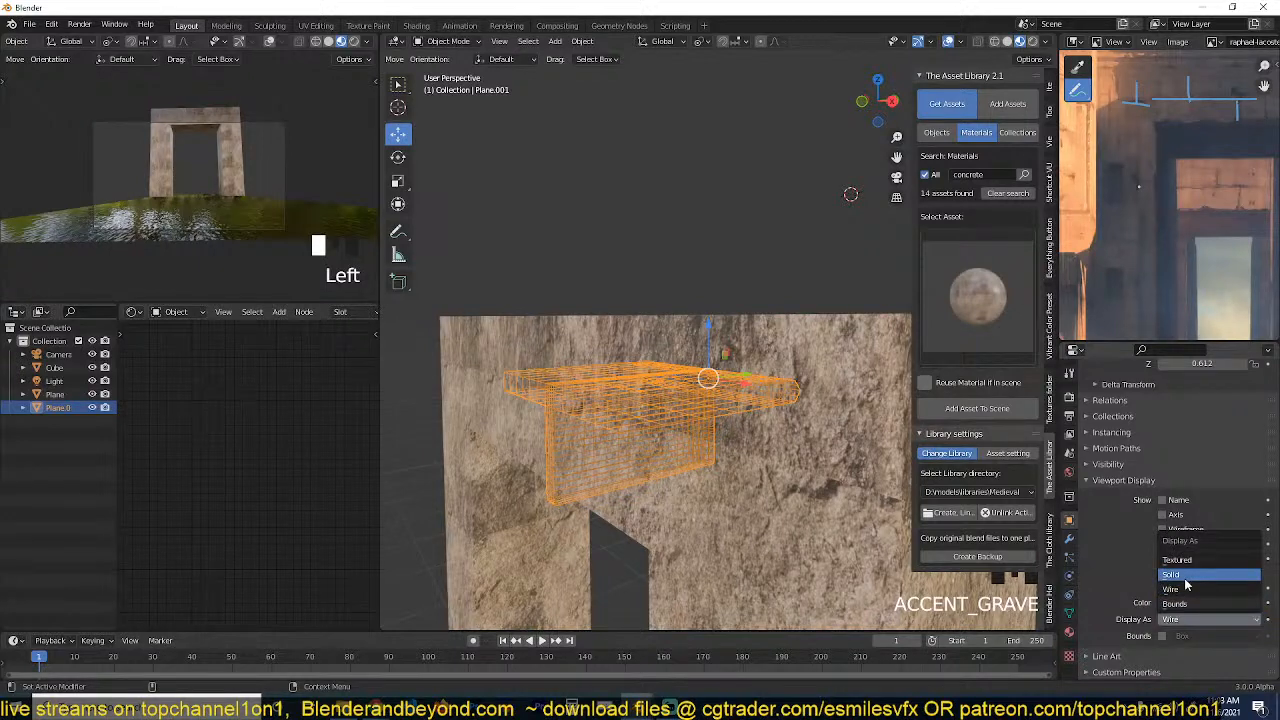
{"action": "left_click", "coordinate": [1200, 590]}
{"action": "middle_click_drag", "start_coordinate": [840, 477], "coordinate": [828, 458]}
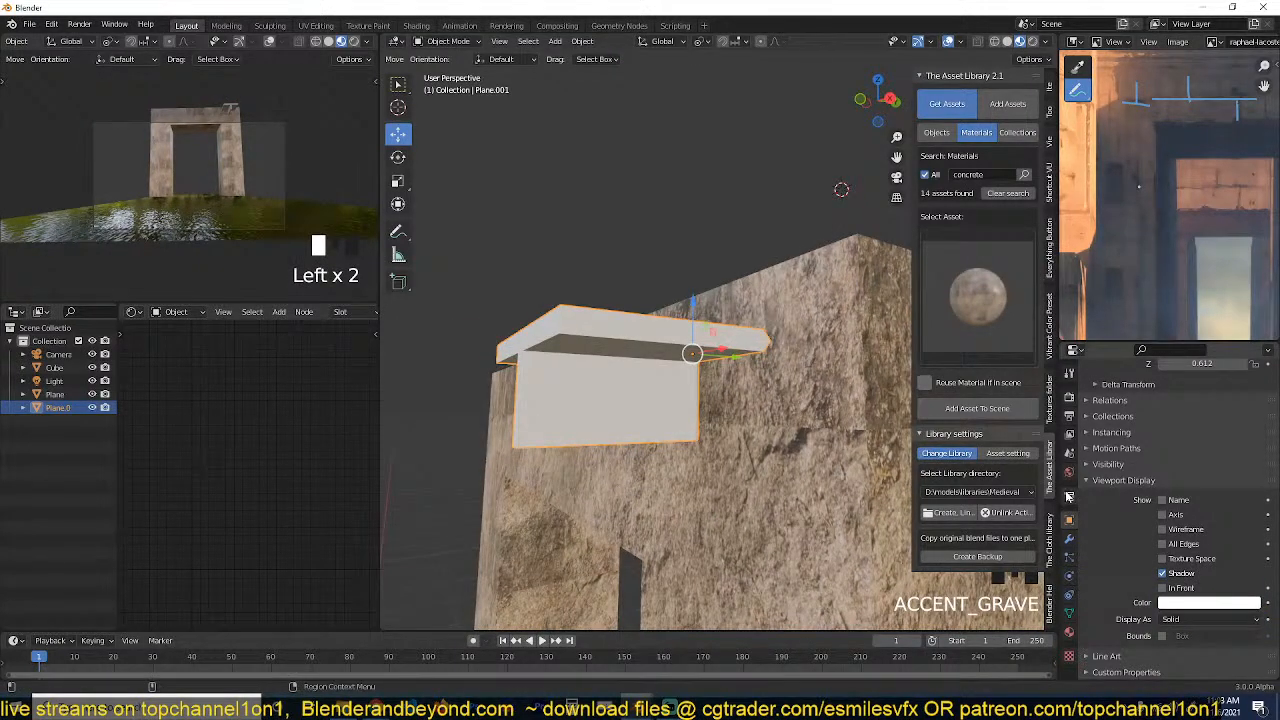
{"action": "scroll", "coordinate": [1121, 503], "scroll_direction": "up", "scroll_amount": 6}
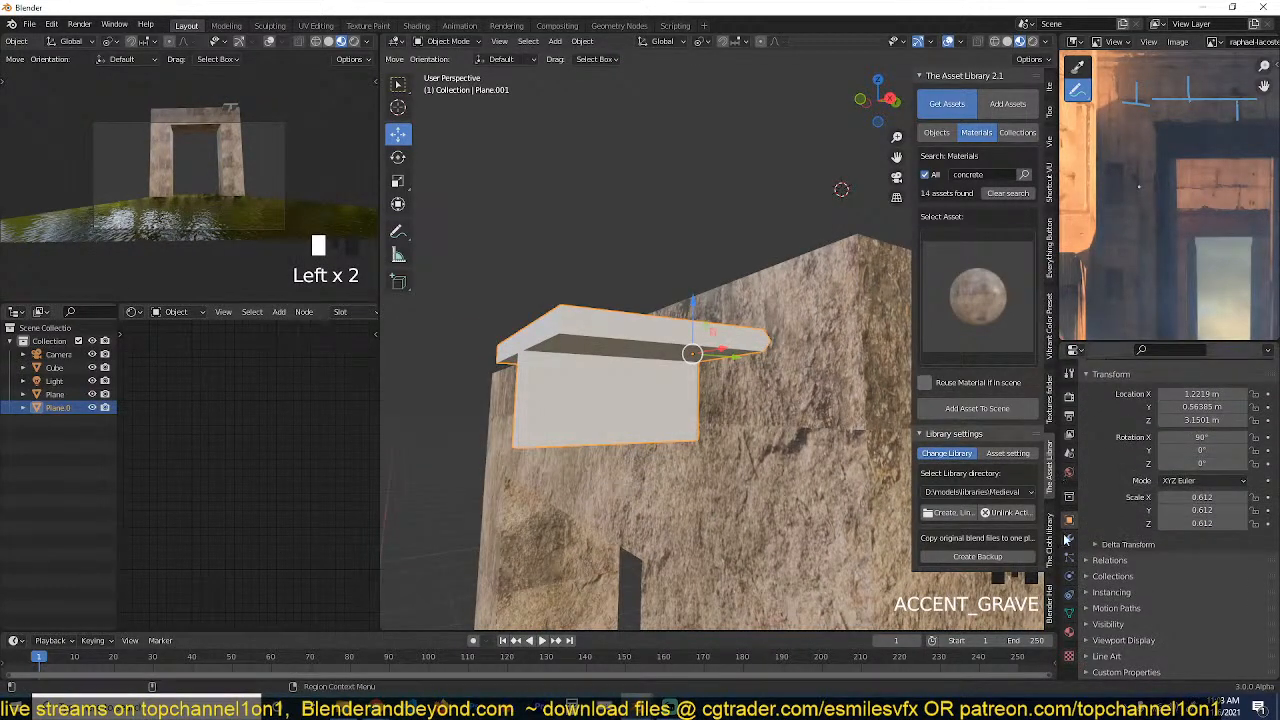
Show the modifier settings, check the T shape's placement, and make the stone gateway the active object.
{"action": "left_click", "coordinate": [1069, 540]}
{"action": "scroll", "coordinate": [618, 406], "scroll_direction": "down", "scroll_amount": 2}
{"action": "middle_click_drag", "start_coordinate": [618, 406], "coordinate": [646, 419]}
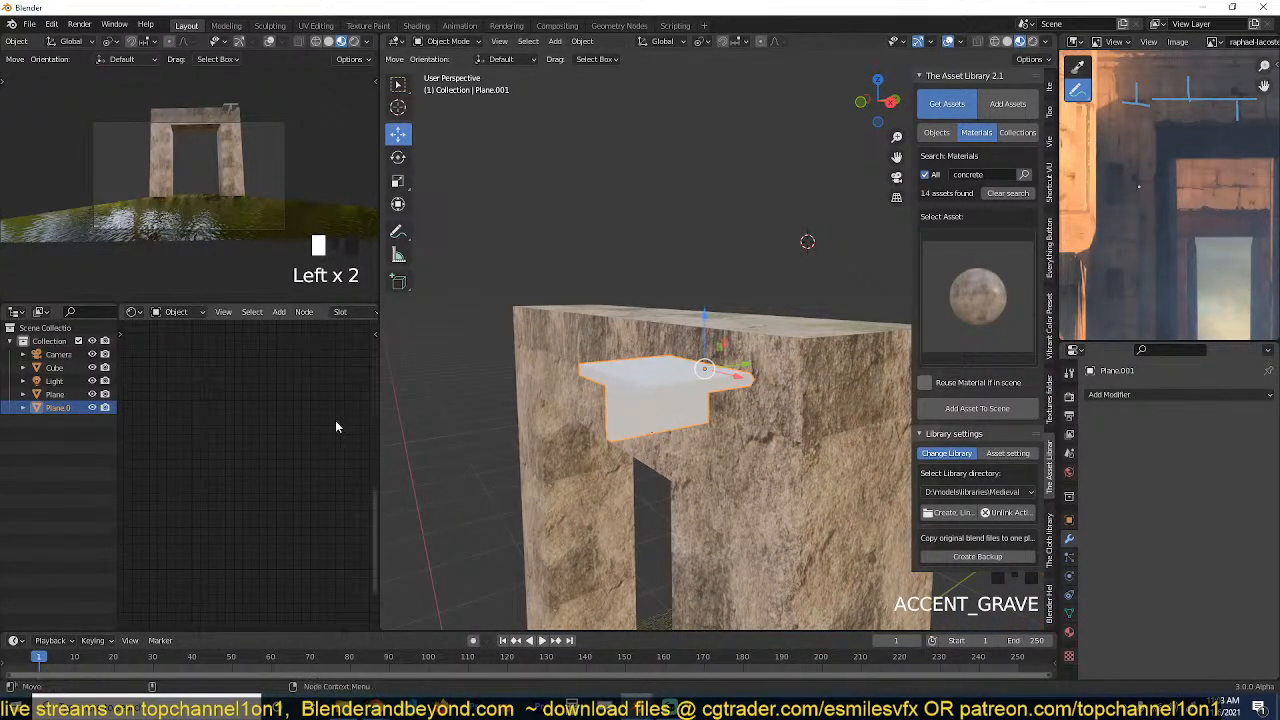
{"action": "left_click", "coordinate": [618, 433]}
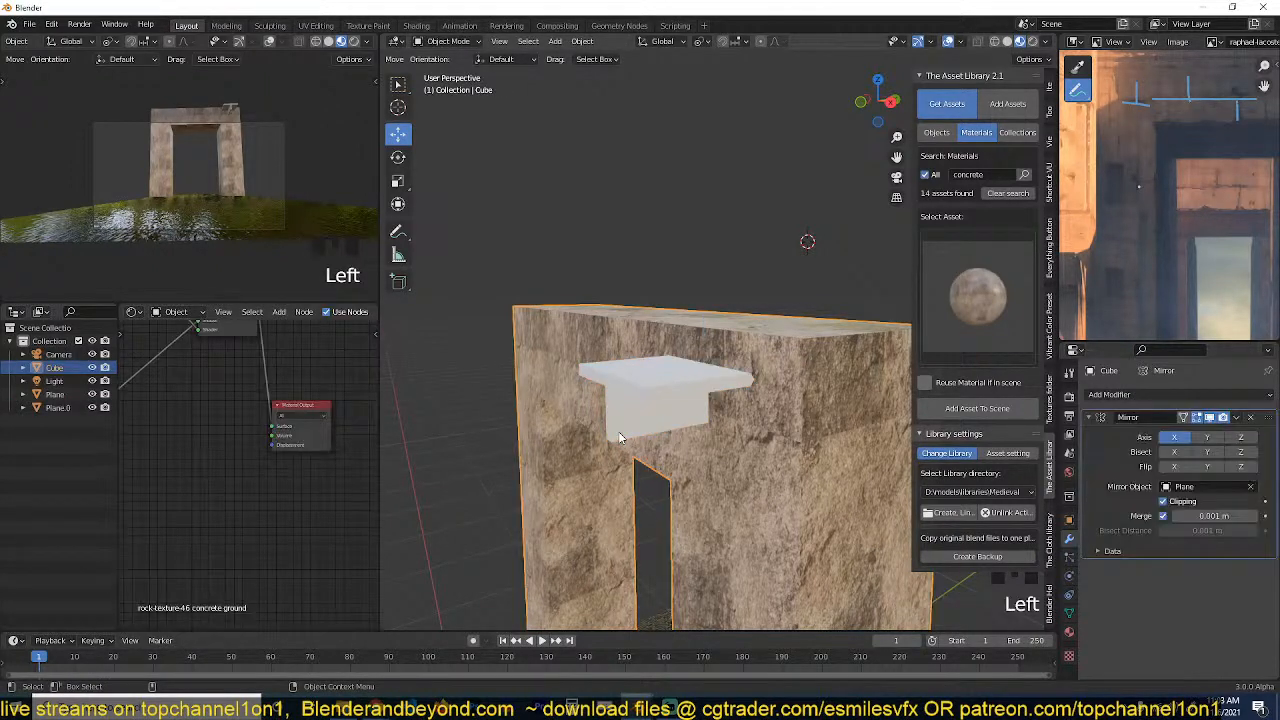
{"action": "key", "text": "grave"}
{"action": "left_click", "coordinate": [697, 371]}
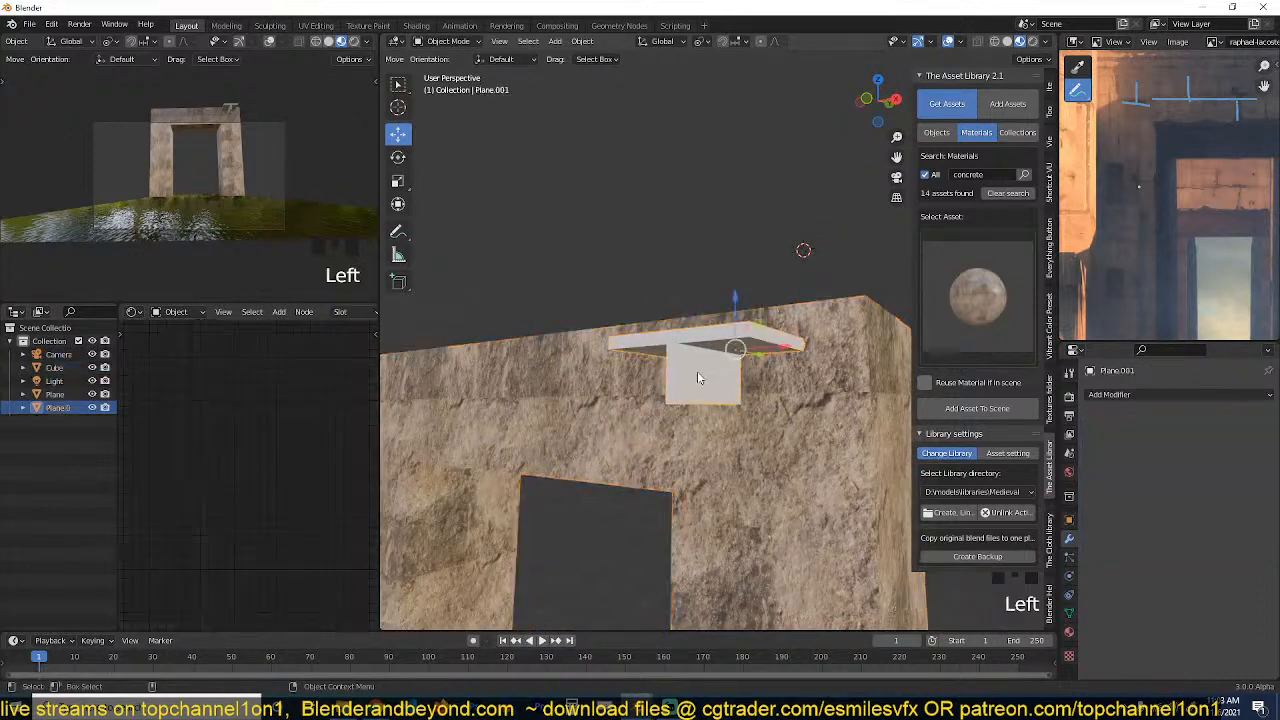
{"action": "key", "text": "grave"}
{"action": "left_click", "coordinate": [790, 405]}
Add a Boolean modifier to the gateway below its Mirror modifier, using Difference with the T shape as the cutting object.
{"action": "left_click", "coordinate": [1097, 417]}
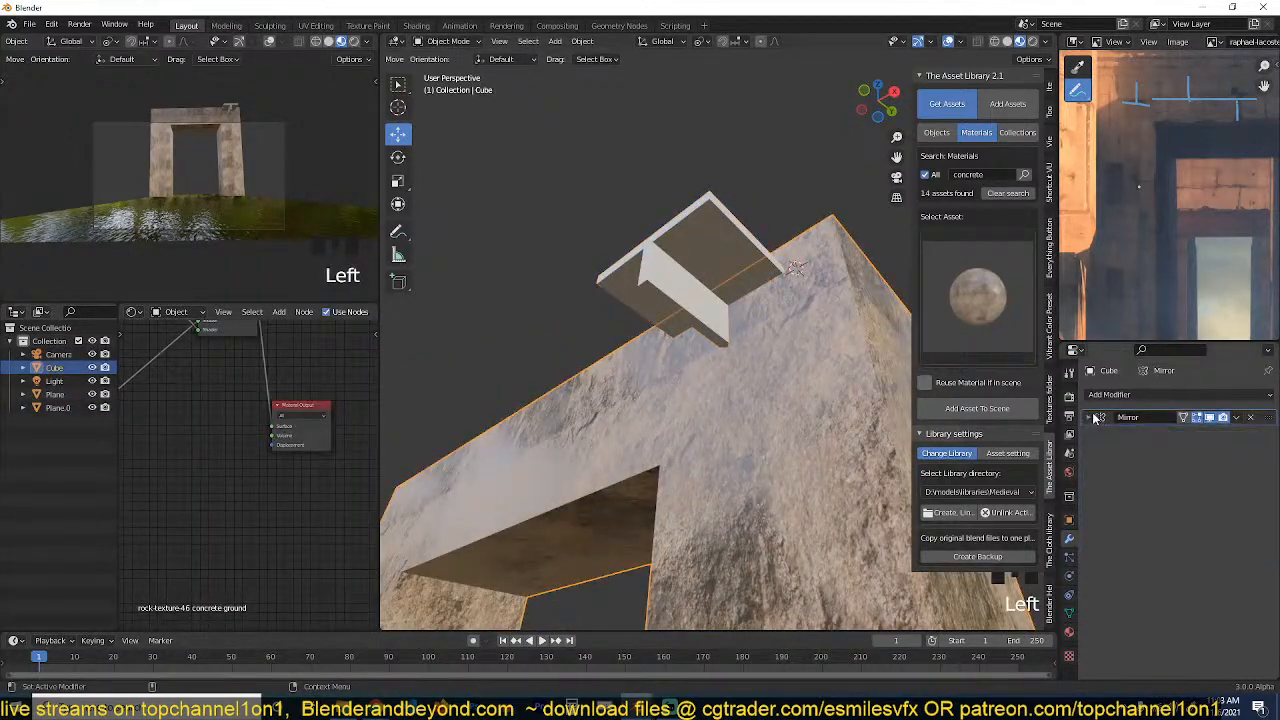
{"action": "left_click", "coordinate": [1160, 396]}
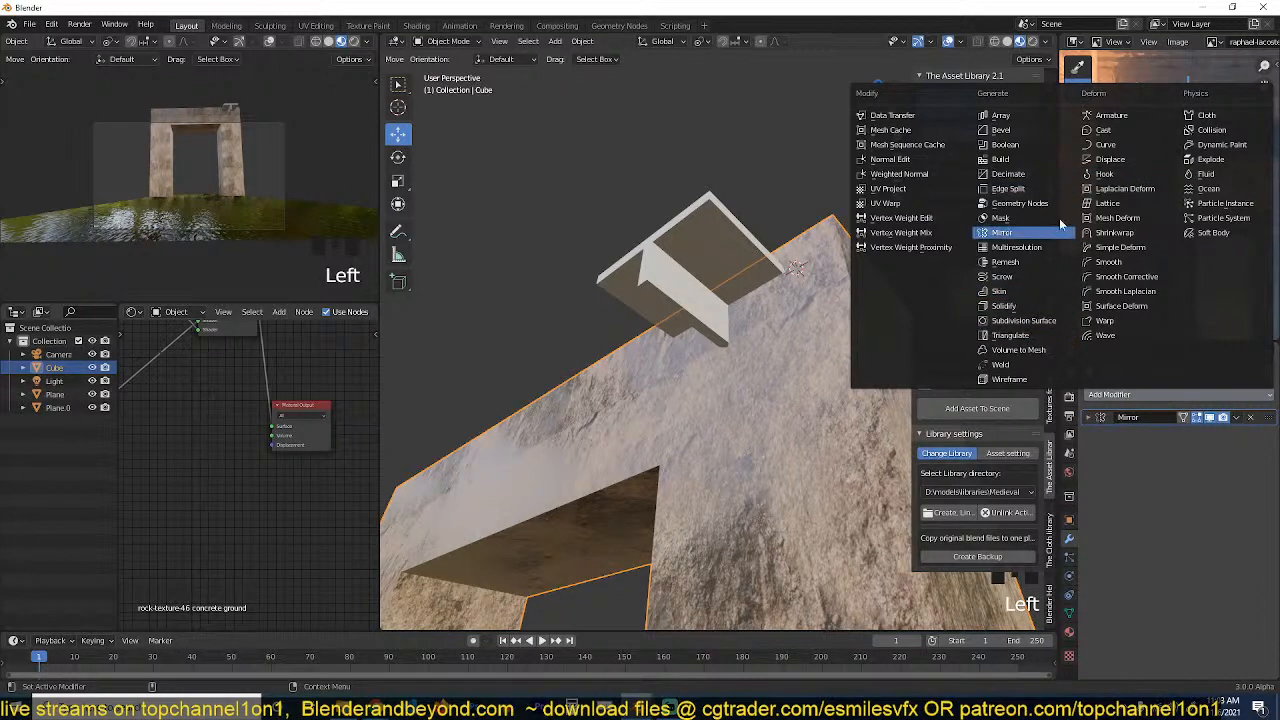
{"action": "left_click", "coordinate": [1116, 395]}
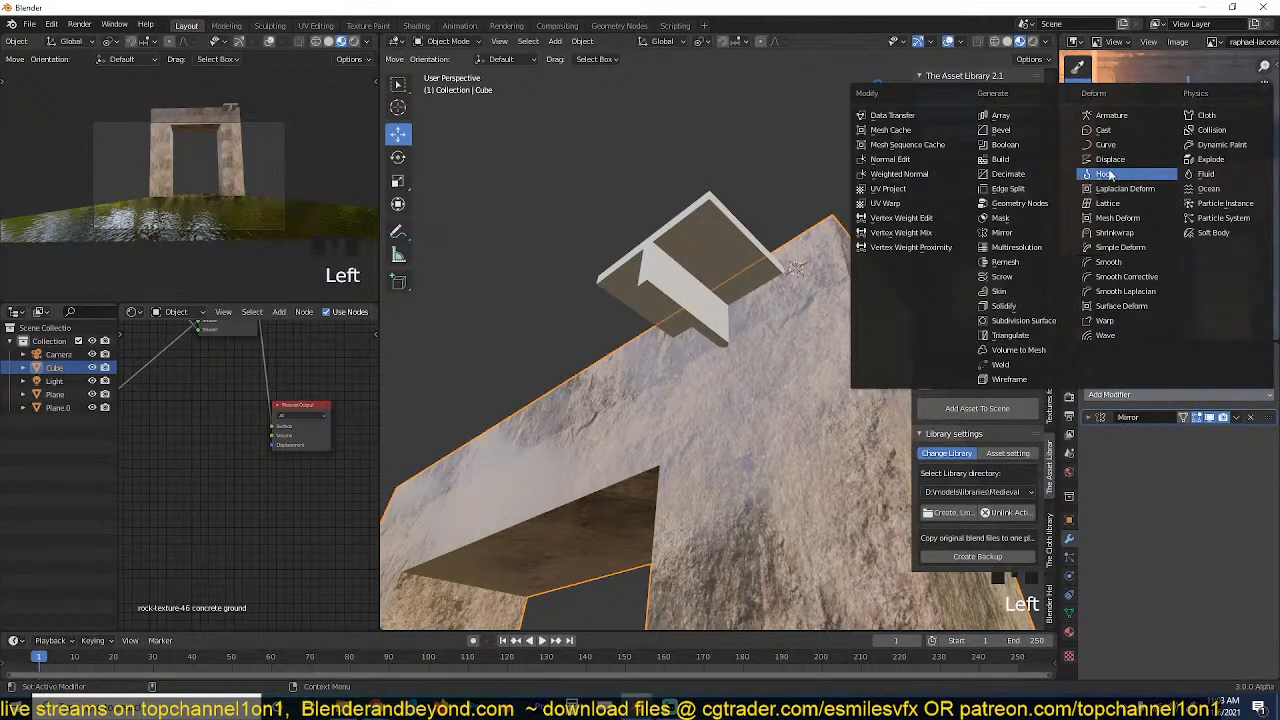
{"action": "left_click", "coordinate": [1004, 145]}
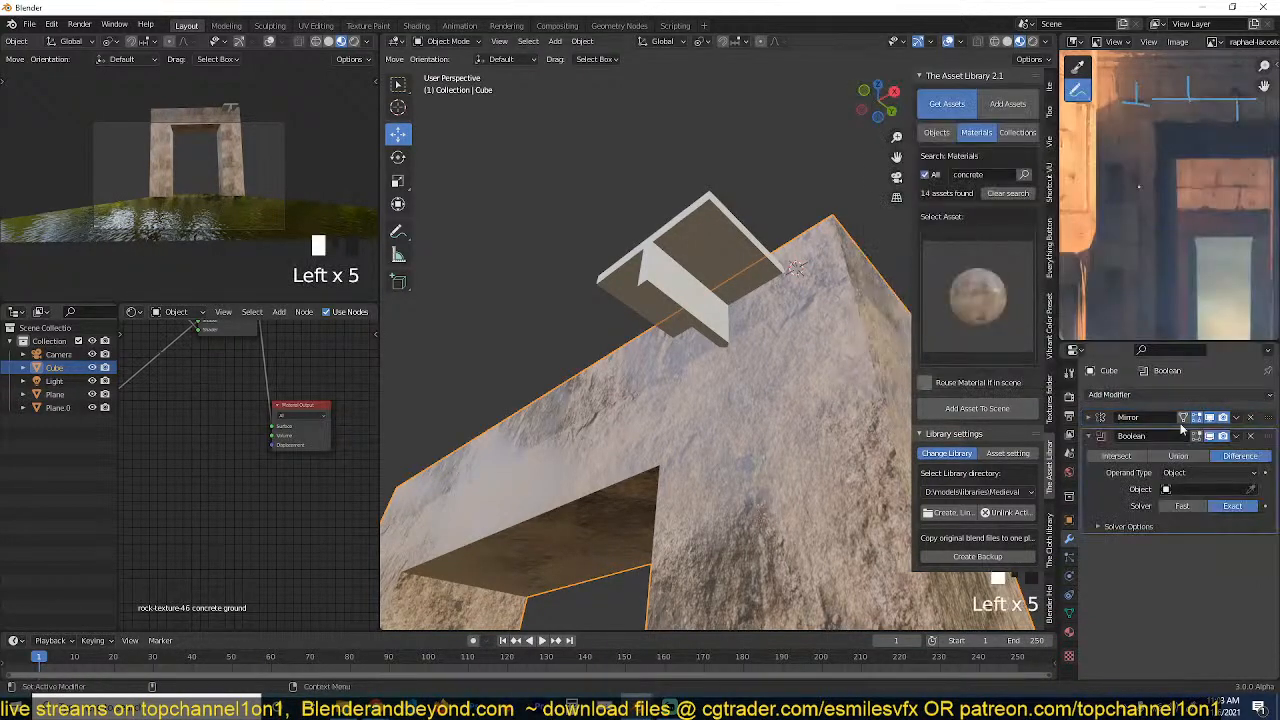
{"action": "left_click", "coordinate": [1251, 489]}
{"action": "left_click", "coordinate": [703, 248]}
{"action": "key", "text": "grave"}
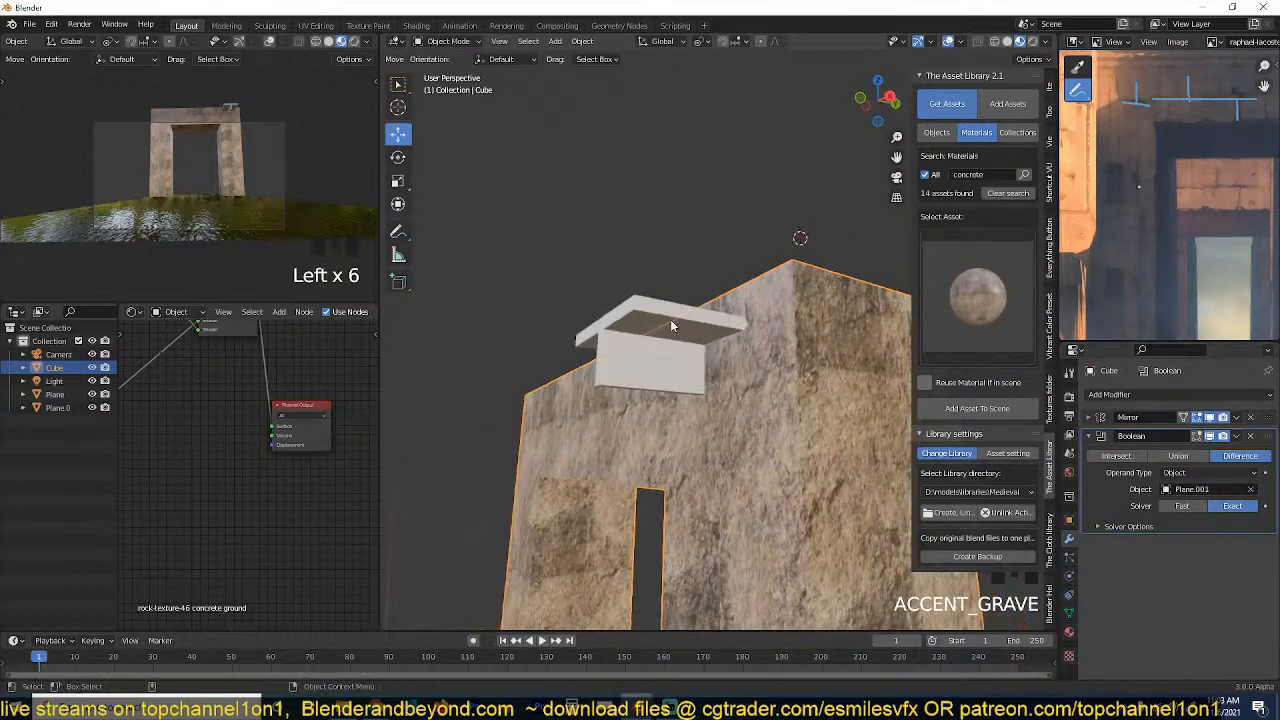
Hide the T-shaped cutter, reselect the gateway and switch its Boolean solver to Fast.
{"action": "left_click", "coordinate": [673, 322]}
{"action": "key", "text": "h"}
{"action": "left_click", "coordinate": [700, 362]}
{"action": "key", "text": "grave"}
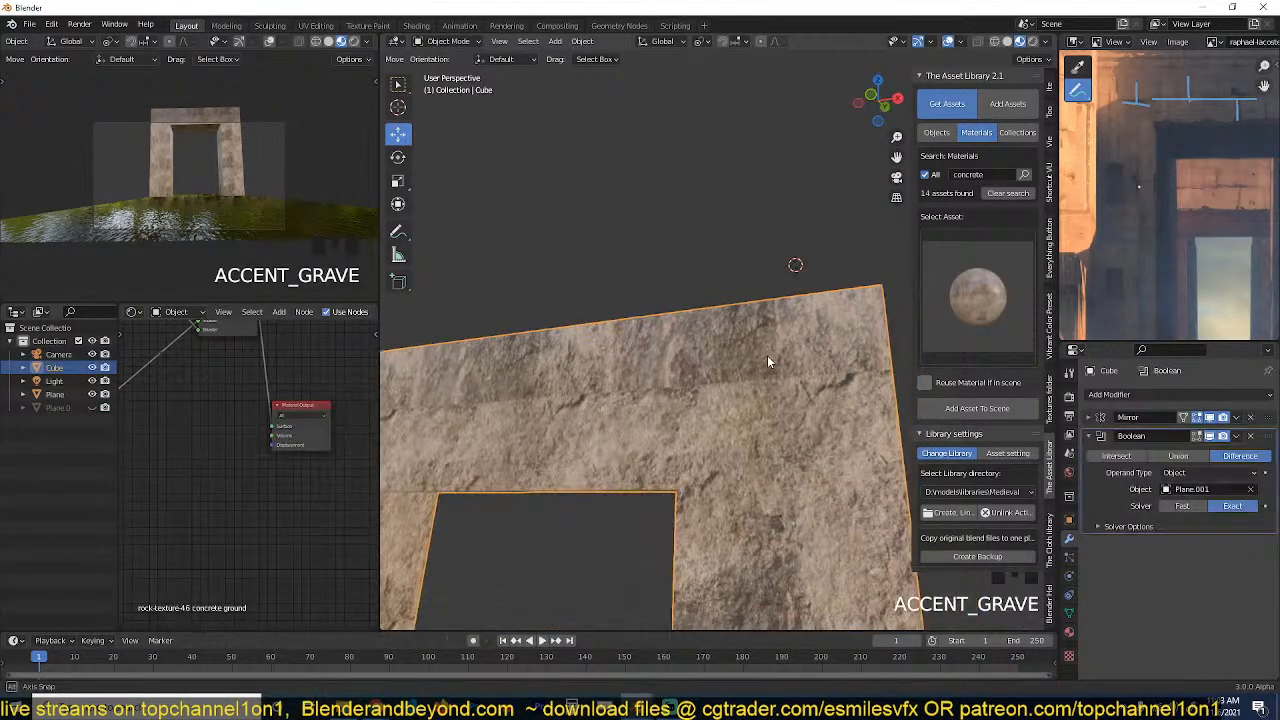
{"action": "left_click", "coordinate": [1188, 507]}
{"action": "key", "text": "grave"}
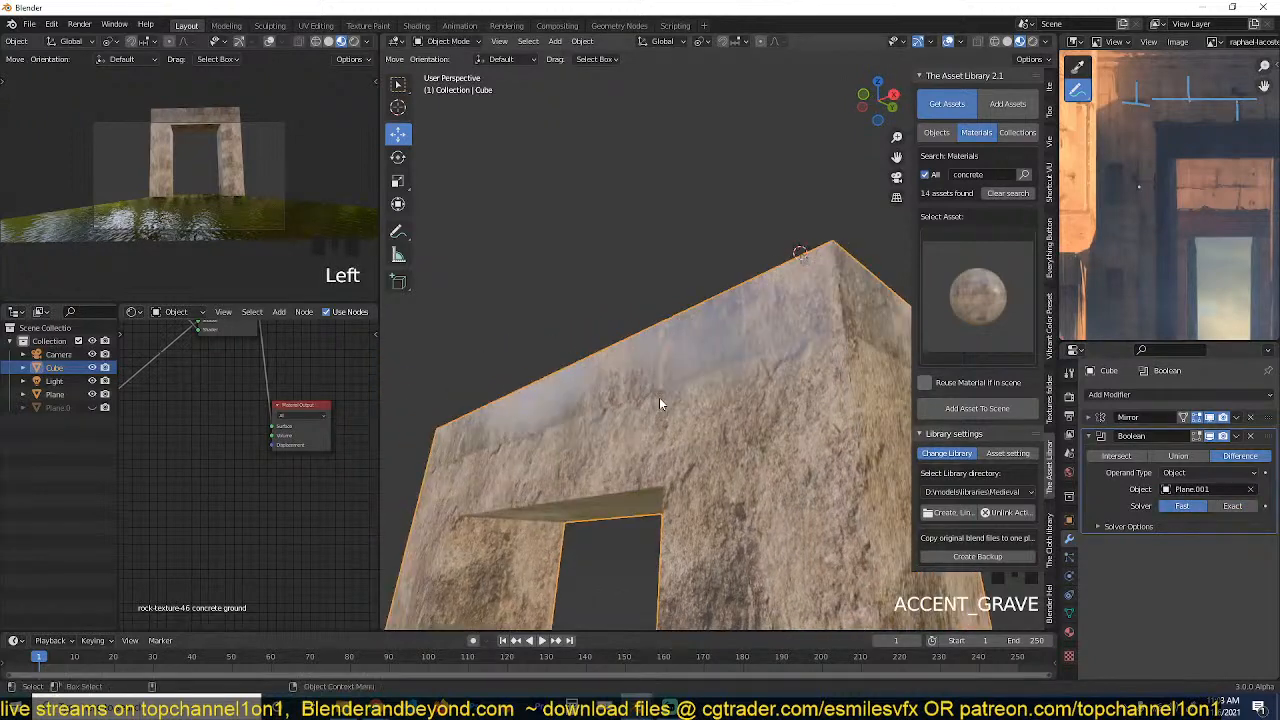
Turn on the wireframe overlay and unhide the T-shaped cutter.
{"action": "key", "text": "q"}
{"action": "left_click", "coordinate": [660, 399]}
{"action": "key", "text": "alt+h"}
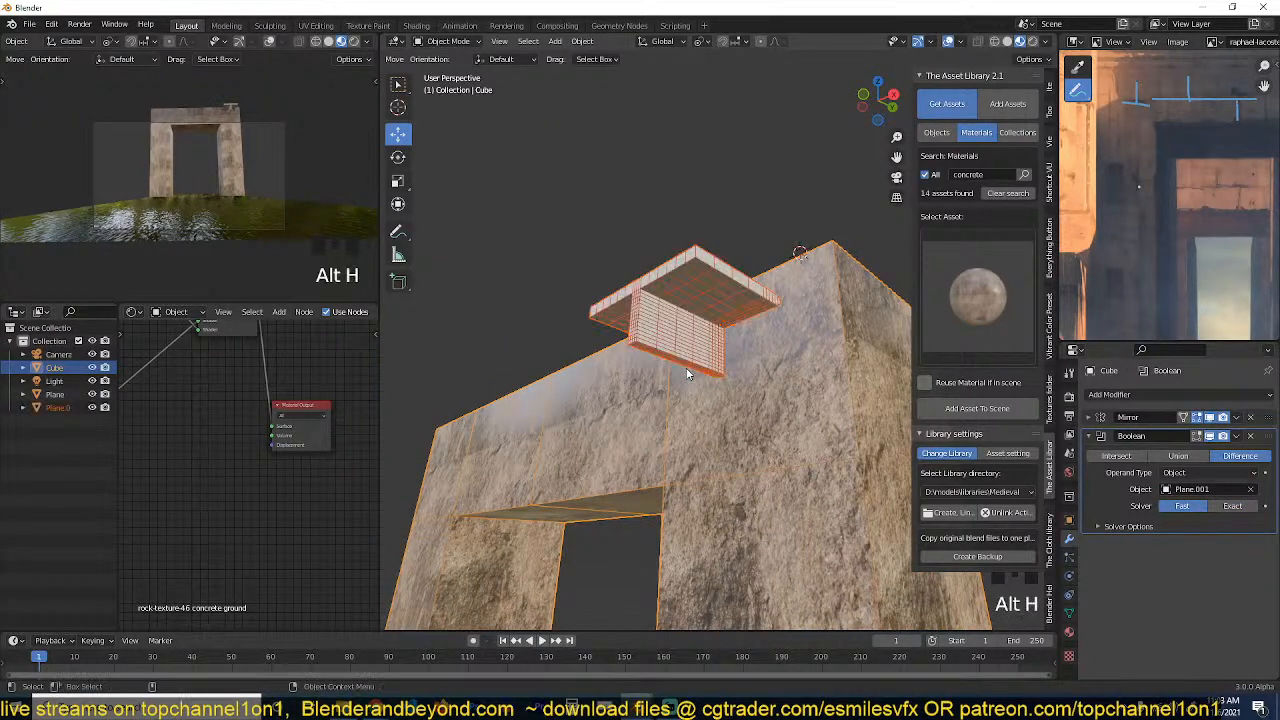
Shift the T-shaped cutter slightly outward along Y from the gateway's front face and hide it.
{"action": "key", "text": "grave"}
{"action": "key", "text": "grave"}
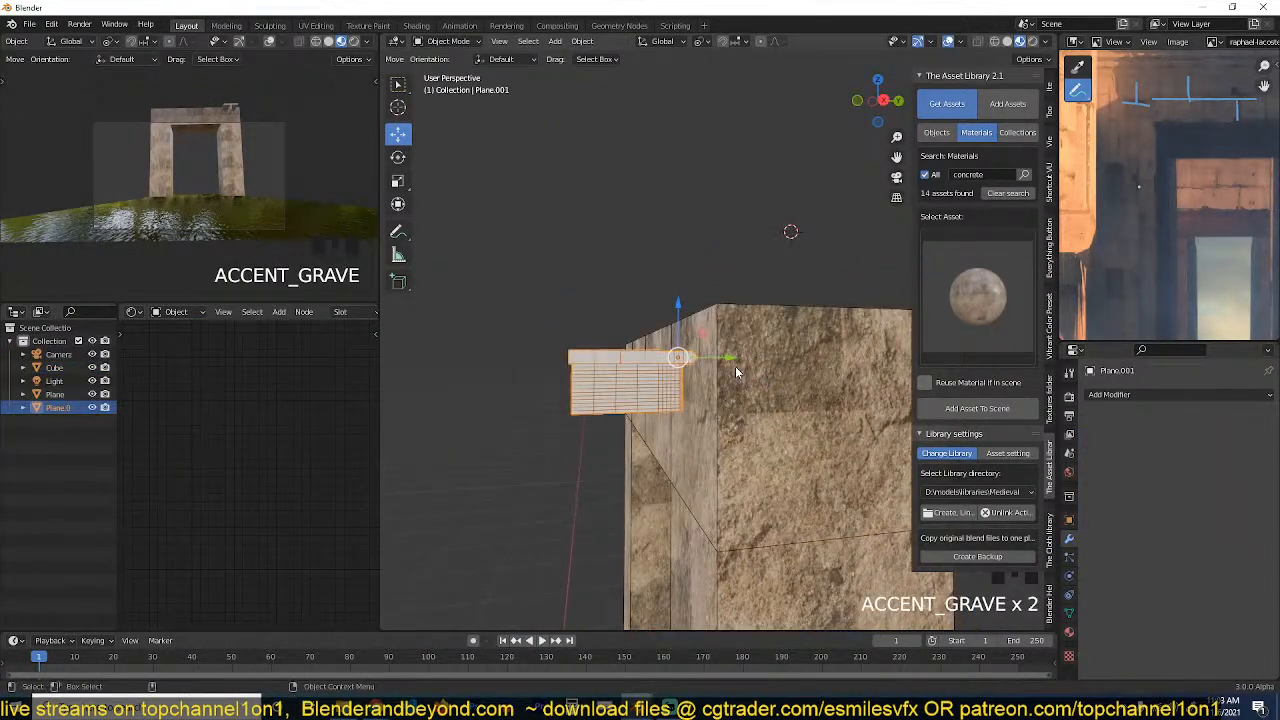
{"action": "scroll", "coordinate": [735, 366], "scroll_direction": "up", "scroll_amount": 2}
{"action": "left_click_drag", "start_coordinate": [733, 367], "coordinate": [720, 373]}
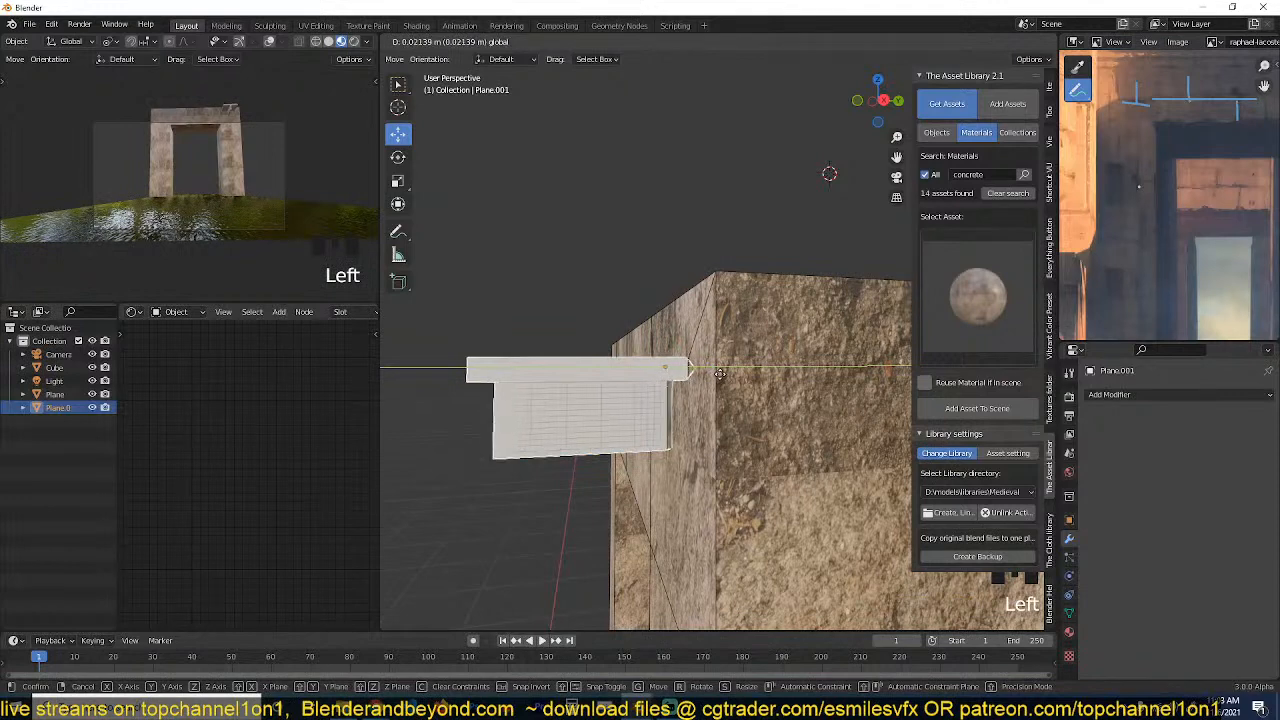
{"action": "left_click", "coordinate": [610, 399]}
{"action": "key", "text": "h"}
Turn off the wireframe overlay in the main viewport.
{"action": "key", "text": "grave"}
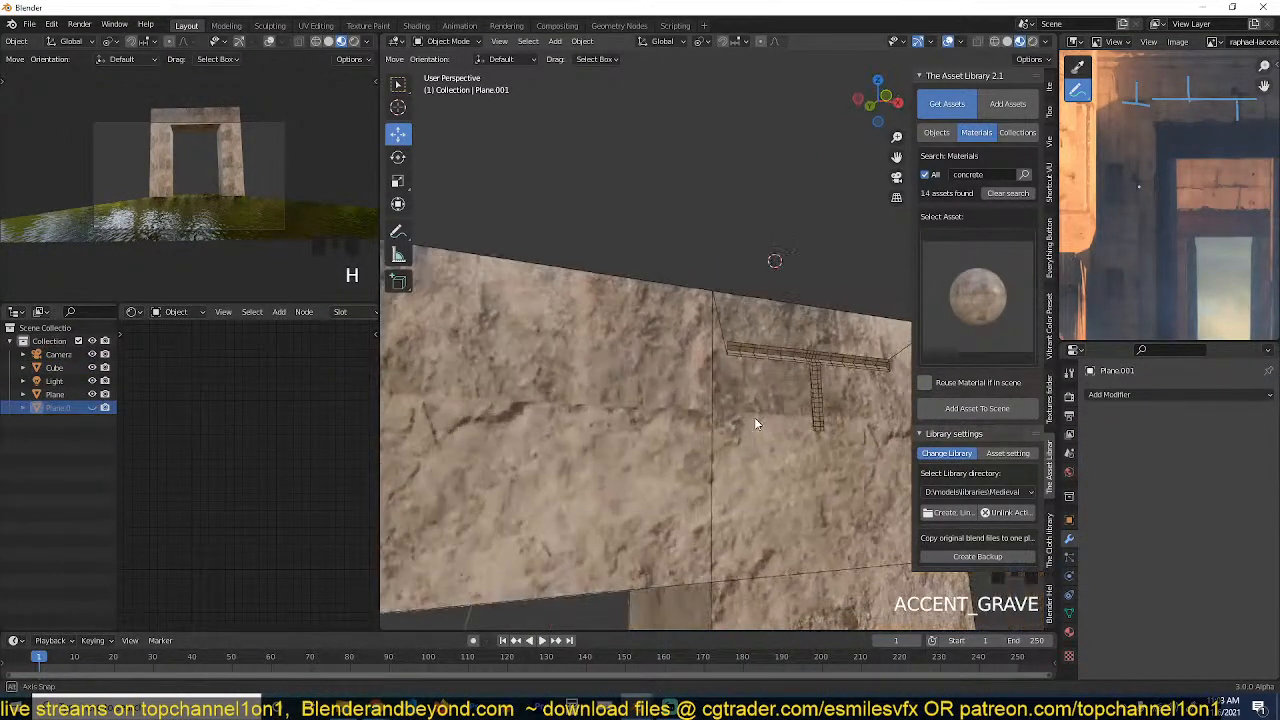
{"action": "key", "text": "q"}
{"action": "left_click", "coordinate": [707, 419]}
Examine the T-shaped recess in the gateway's lintel from several angles and make the gateway active.
{"action": "scroll", "coordinate": [715, 413], "scroll_direction": "down", "scroll_amount": 2}
{"action": "middle_click_drag", "start_coordinate": [717, 413], "coordinate": [675, 406]}
{"action": "scroll", "coordinate": [675, 406], "scroll_direction": "up", "scroll_amount": 2}
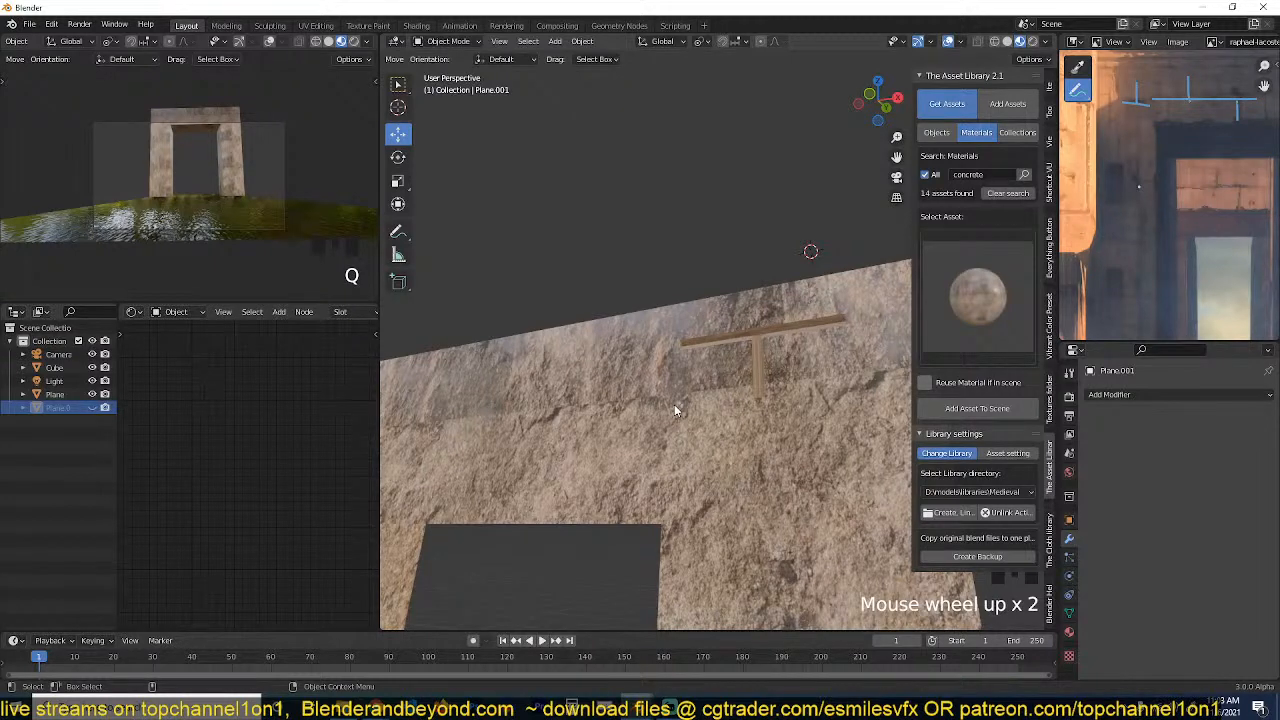
{"action": "key", "text": "grave"}
{"action": "mouse_move", "coordinate": [679, 415]}
{"action": "middle_mouse_down"}
{"action": "mouse_move", "coordinate": [658, 391]}
{"action": "mouse_move", "coordinate": [668, 416]}
{"action": "middle_mouse_up"}
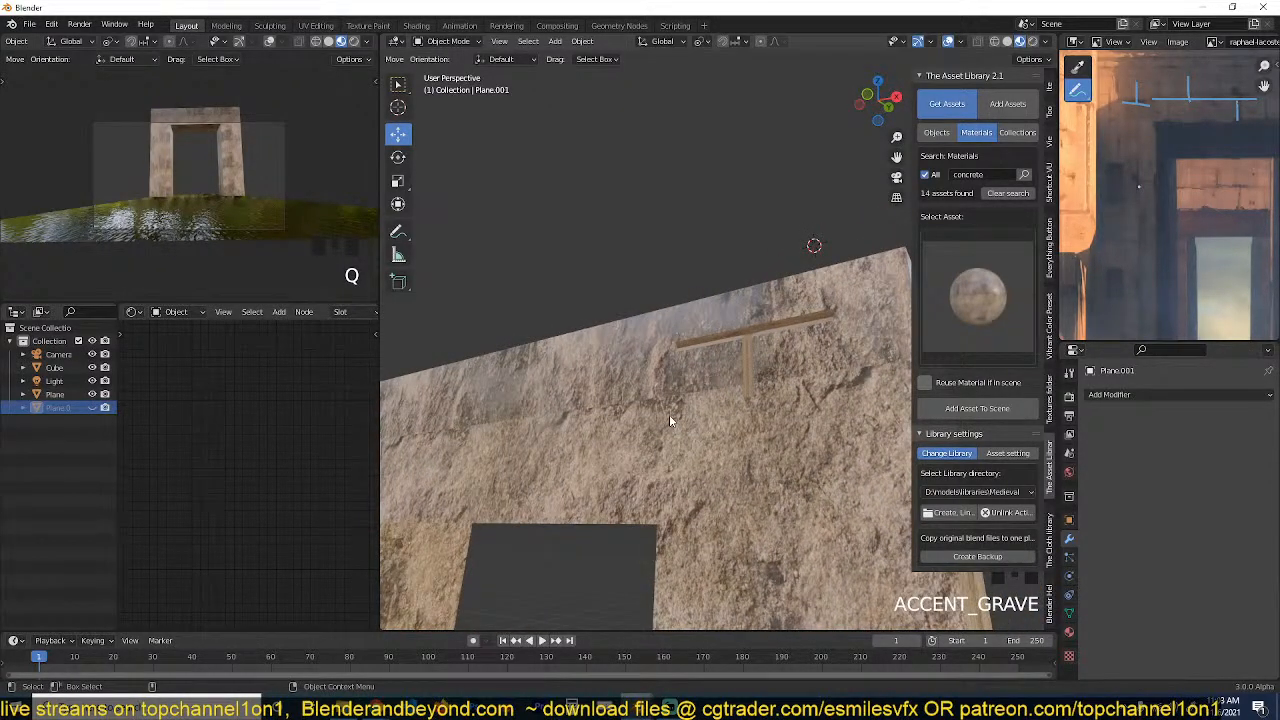
{"action": "key", "text": "grave"}
{"action": "middle_click_drag", "start_coordinate": [669, 414], "coordinate": [668, 455]}
{"action": "scroll", "coordinate": [623, 446], "scroll_direction": "up", "scroll_amount": 4}
{"action": "key", "text": "grave"}
{"action": "middle_click_drag", "start_coordinate": [752, 443], "coordinate": [662, 423]}
{"action": "left_click", "coordinate": [662, 423]}
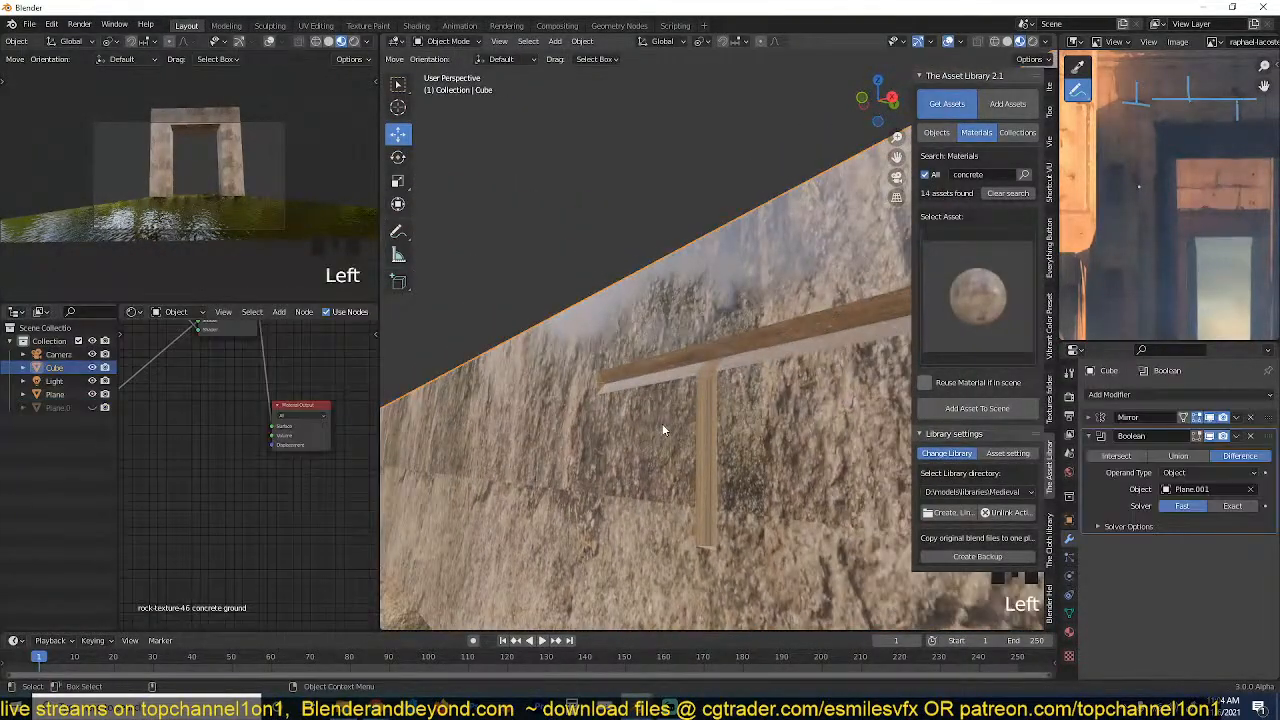
Unhide the T-shaped cutter and UV-map its entire mesh with Cube Projection.
{"action": "key", "text": "alt+h"}
{"action": "left_click", "coordinate": [666, 408]}
{"action": "scroll", "coordinate": [654, 366], "scroll_direction": "down", "scroll_amount": 5}
{"action": "key", "text": "Tab"}
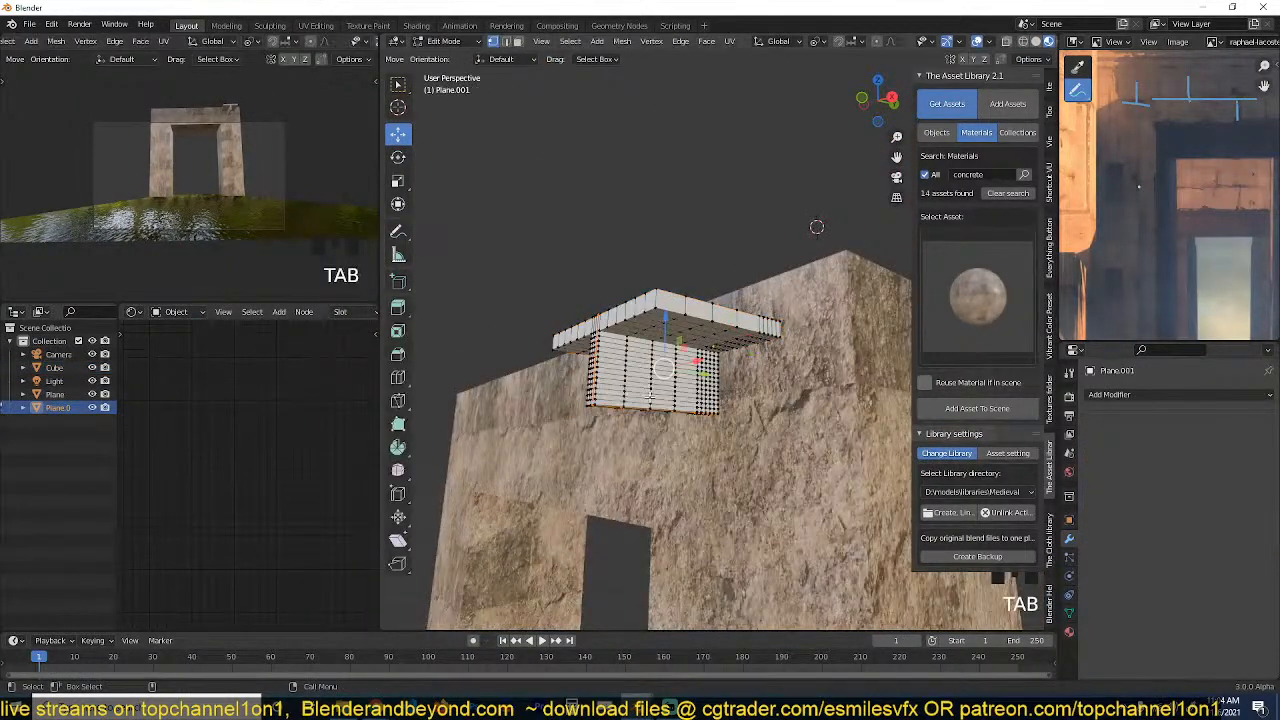
{"action": "key", "text": "a"}
{"action": "key", "text": "u"}
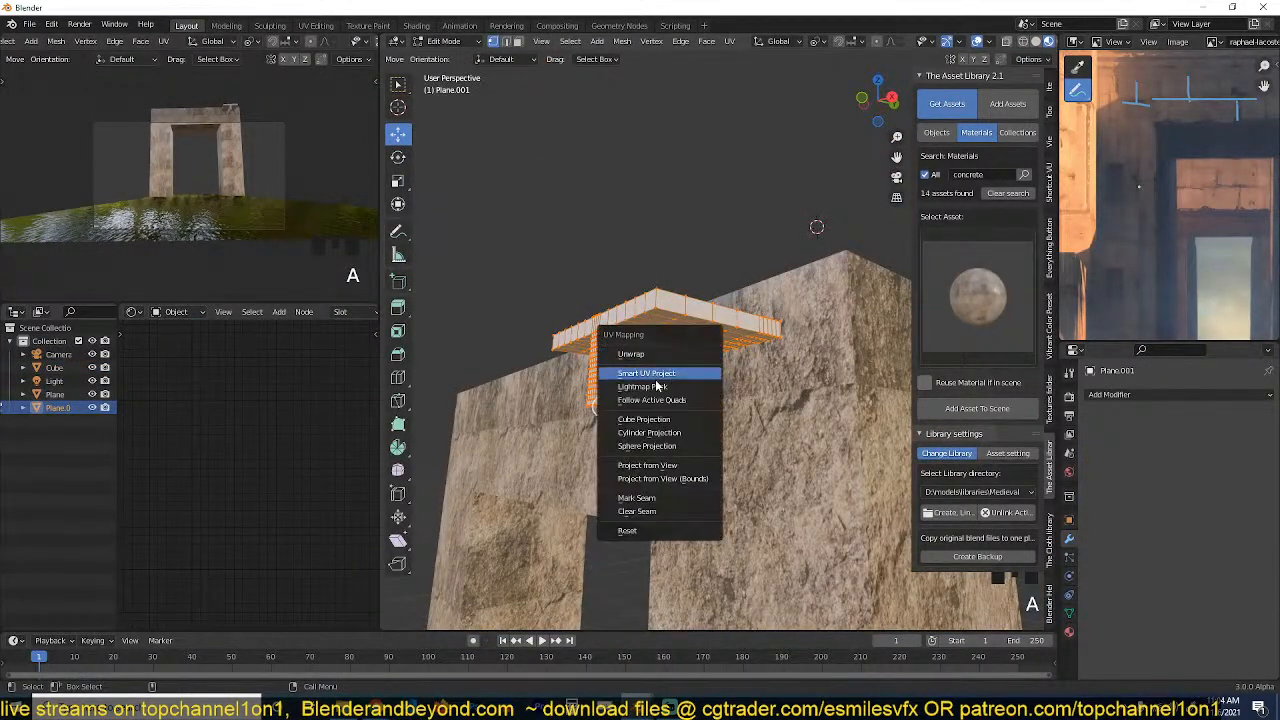
{"action": "left_click", "coordinate": [663, 374]}
{"action": "left_click", "coordinate": [681, 485]}
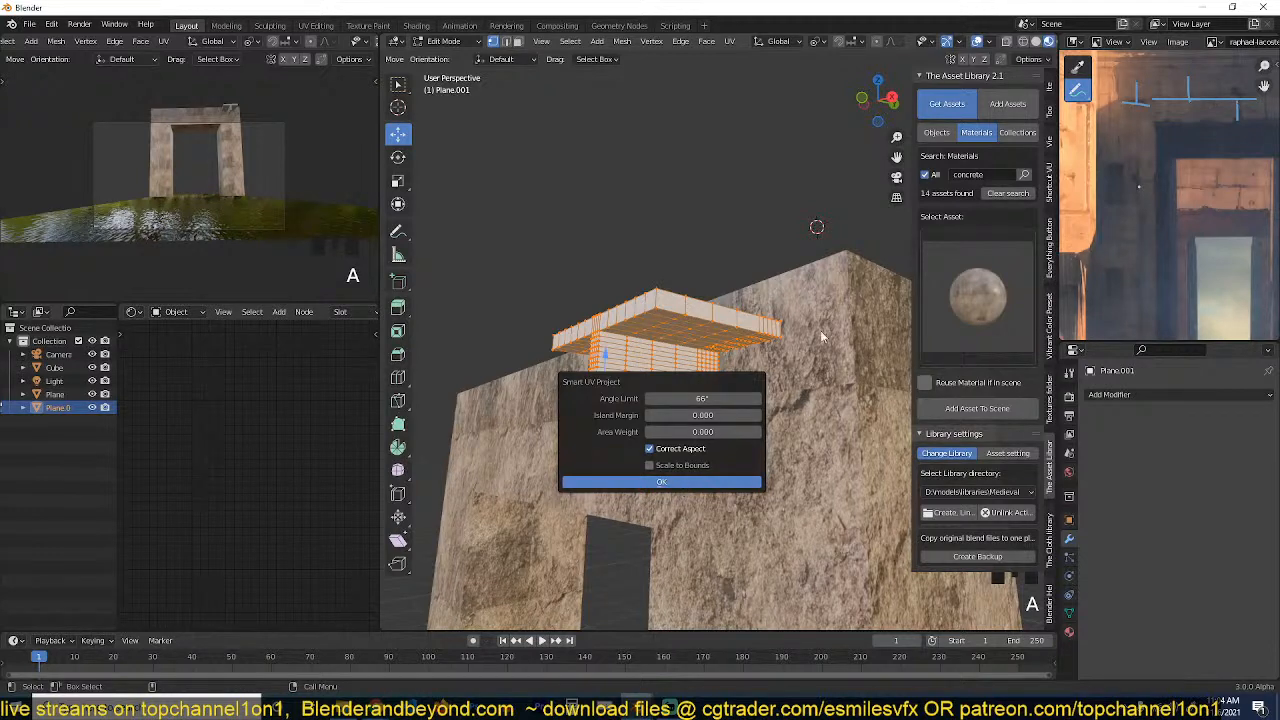
{"action": "key", "text": "u"}
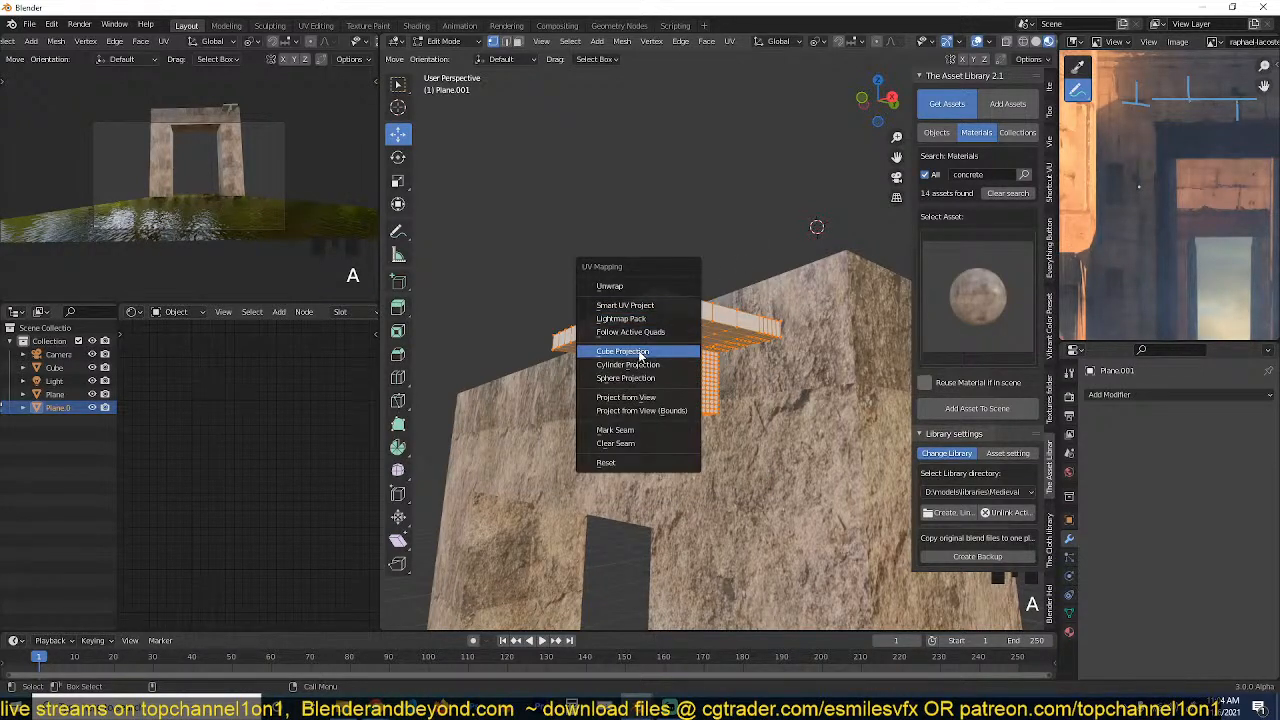
{"action": "left_click", "coordinate": [676, 340]}
{"action": "key", "text": "Tab"}
Hide the T-shaped cutter and inspect how the texture maps inside the recess.
{"action": "scroll", "coordinate": [693, 341], "scroll_direction": "up", "scroll_amount": 2}
{"action": "key", "text": "h"}
{"action": "scroll", "coordinate": [702, 359], "scroll_direction": "up", "scroll_amount": 1}
{"action": "key", "text": "grave"}
{"action": "middle_click_drag", "start_coordinate": [702, 359], "coordinate": [646, 232]}
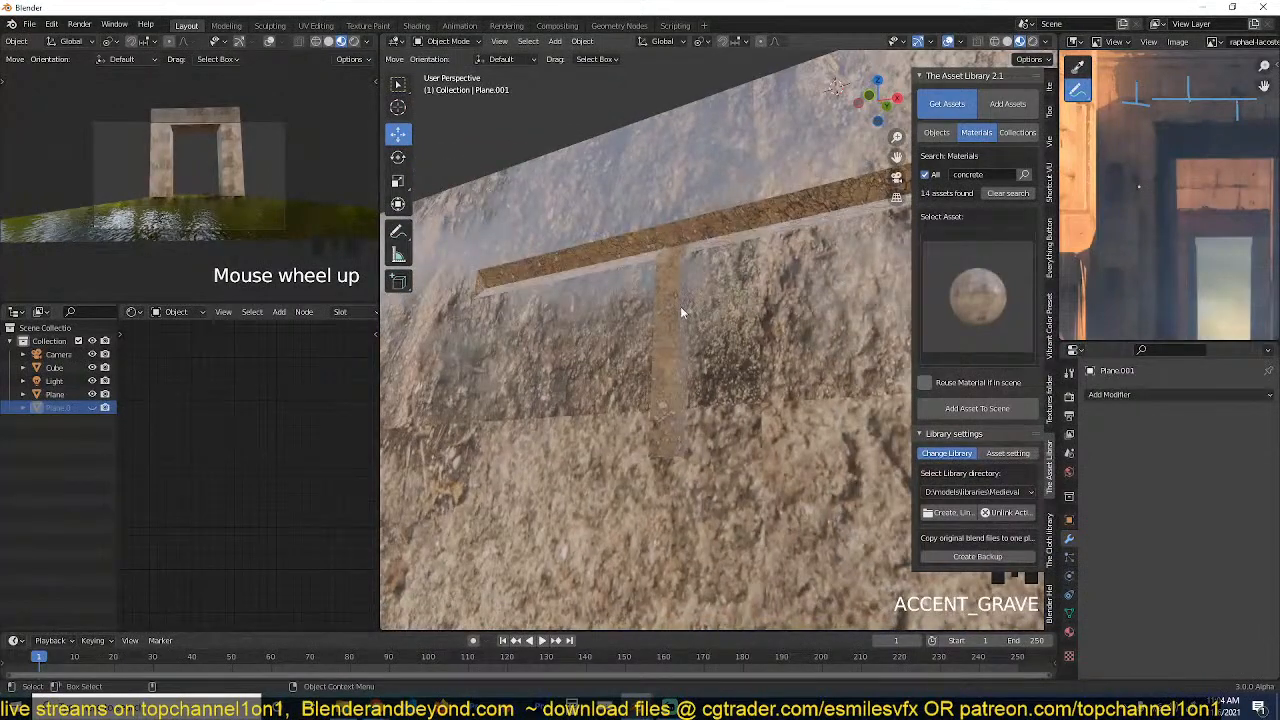
{"action": "key", "text": "grave"}
{"action": "middle_click_drag", "start_coordinate": [680, 306], "coordinate": [760, 318]}
{"action": "key", "text": "grave"}
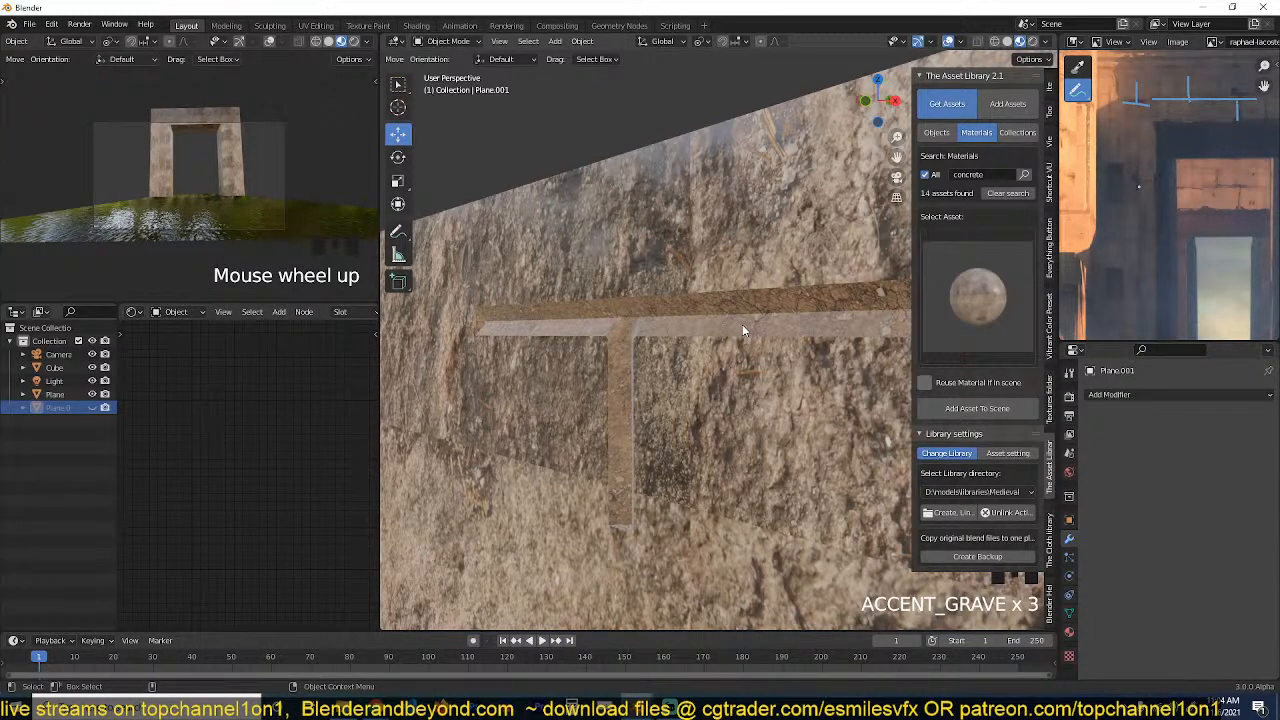
Unhide and select the T-shaped cutter and check its placement against the gateway in right orthographic view.
{"action": "key", "text": "alt+h"}
{"action": "scroll", "coordinate": [737, 318], "scroll_direction": "down", "scroll_amount": 3}
{"action": "left_click", "coordinate": [697, 362]}
{"action": "key", "text": "grave"}
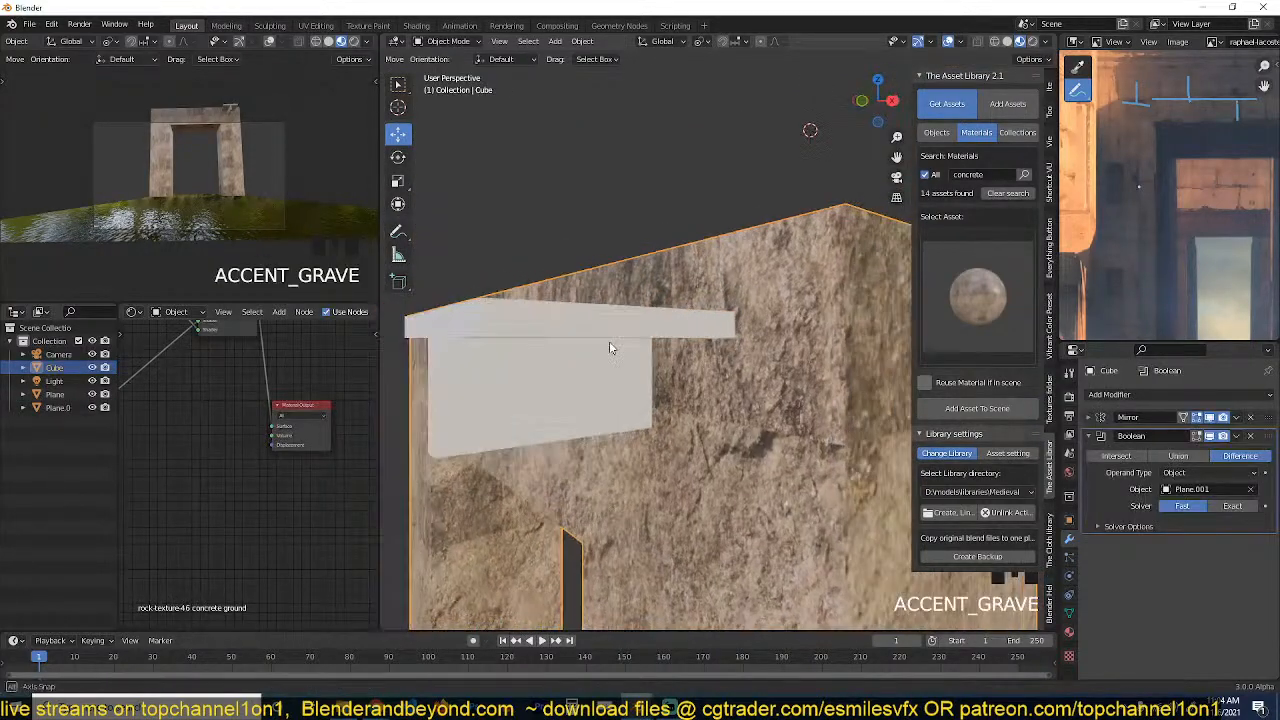
{"action": "left_click", "coordinate": [609, 348]}
{"action": "key", "text": "KP_1"}
{"action": "key", "text": "KP_3"}
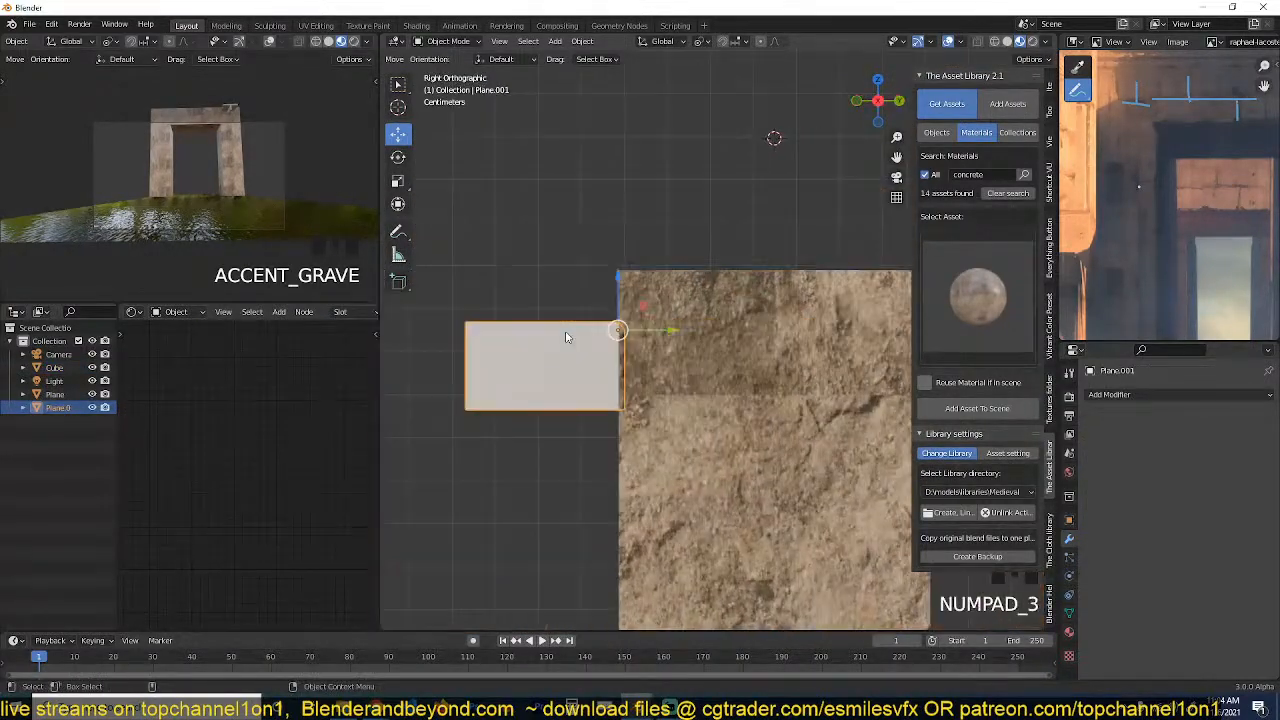
Inspect the cutter's mesh divisions in wireframe from the top view and return the viewport to Material Preview shading.
{"action": "key", "text": "KP_7"}
{"action": "key", "text": "Tab"}
{"action": "key", "text": "z"}
{"action": "scroll", "coordinate": [670, 372], "scroll_direction": "up", "scroll_amount": 3}
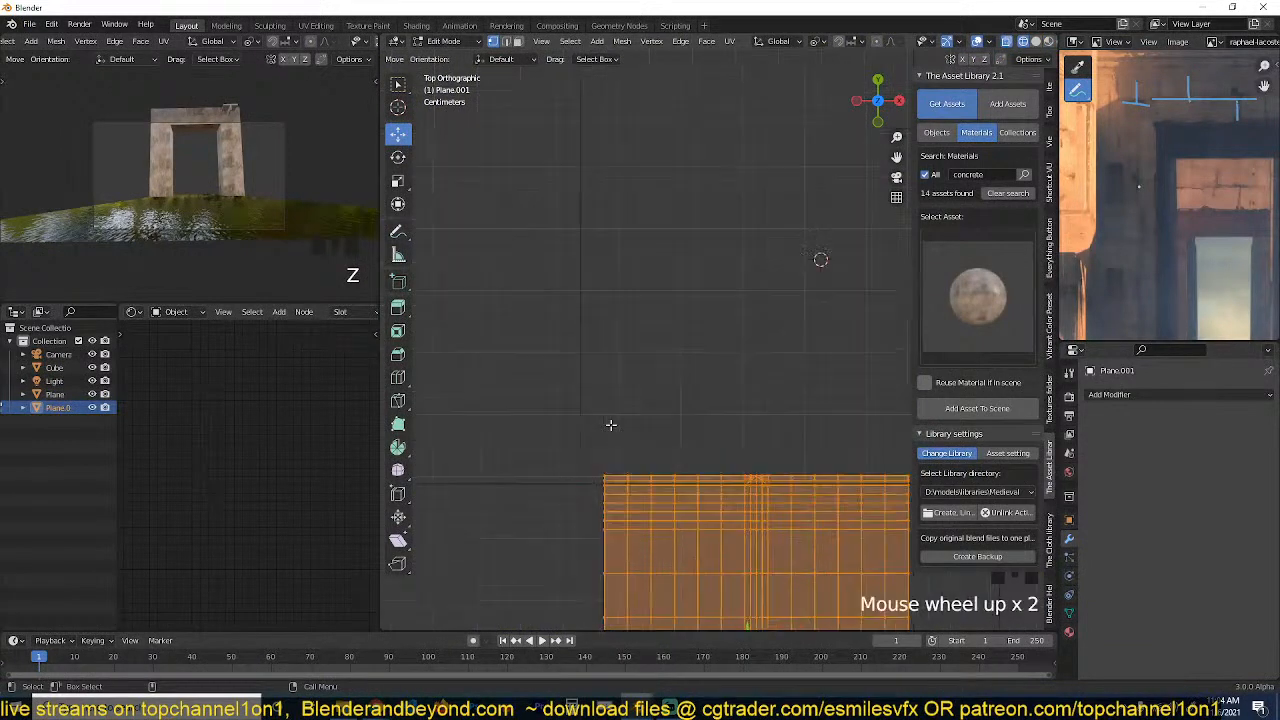
{"action": "key", "text": "Tab"}
{"action": "key", "text": "z"}
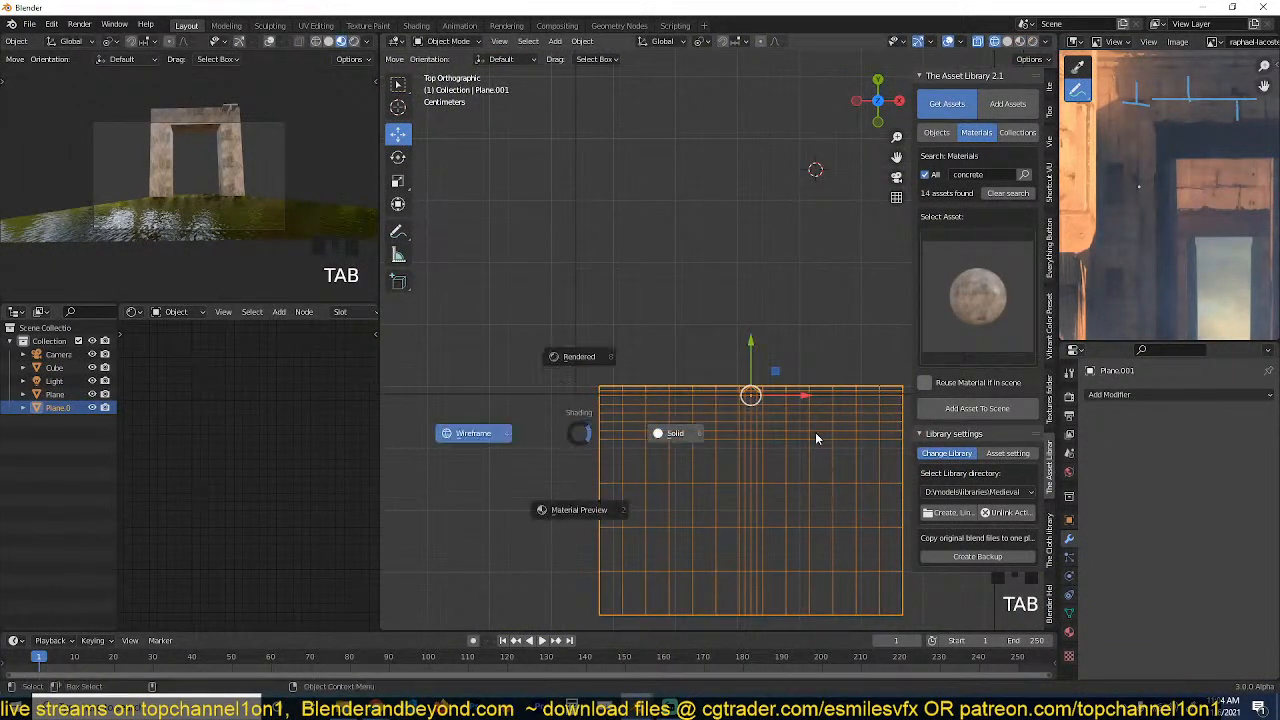
{"action": "left_click", "coordinate": [815, 436]}
{"action": "mouse_move", "coordinate": [838, 432]}
{"action": "middle_mouse_down"}
{"action": "mouse_move", "coordinate": [669, 300]}
{"action": "mouse_move", "coordinate": [677, 276]}
{"action": "middle_mouse_up"}
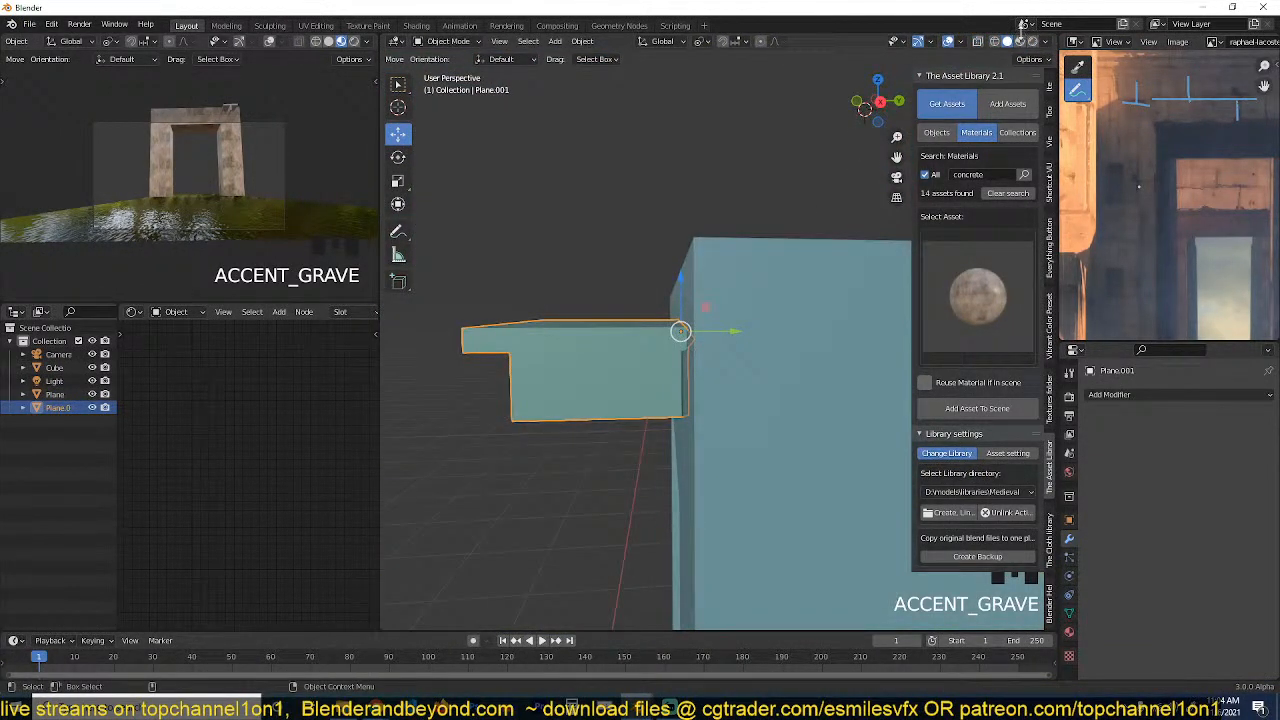
{"action": "left_click", "coordinate": [1020, 41]}
Select and hide the T-shaped cutter to review the groove it leaves in the lintel.
{"action": "middle_click_drag", "start_coordinate": [590, 360], "coordinate": [670, 393]}
{"action": "left_click", "coordinate": [677, 402]}
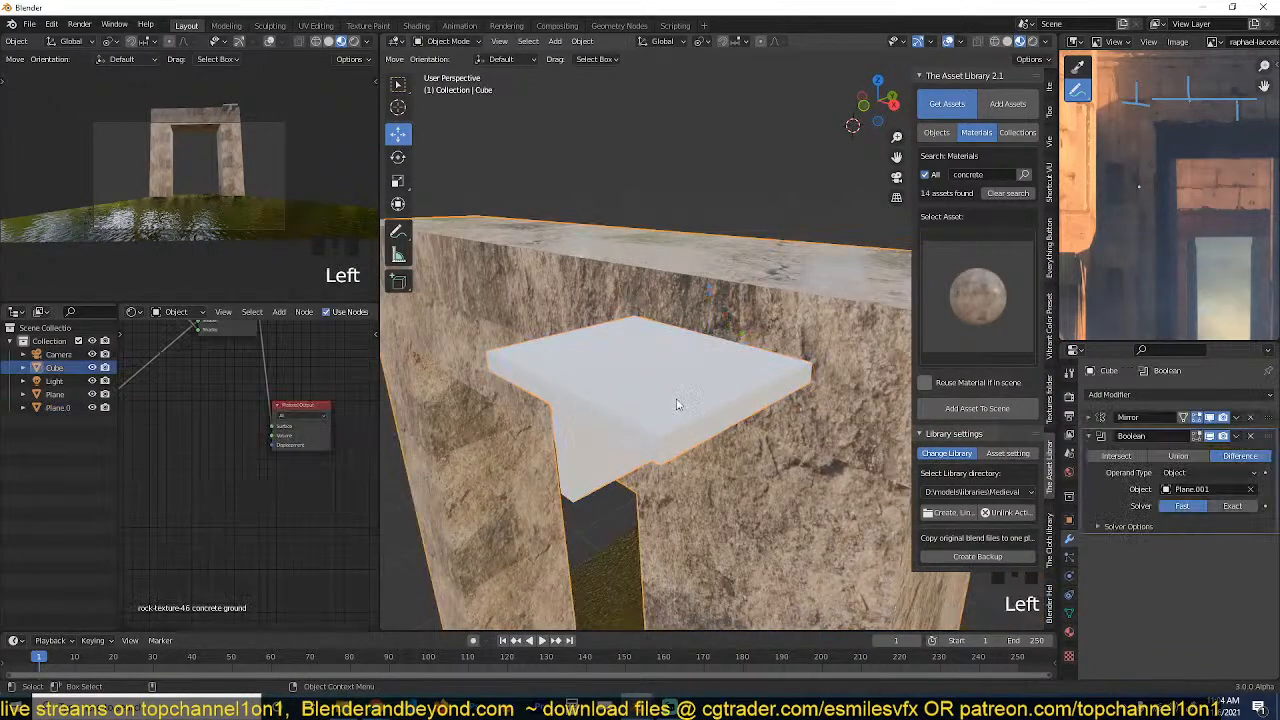
{"action": "left_click", "coordinate": [728, 411]}
{"action": "key", "text": "h"}
{"action": "key", "text": "grave"}
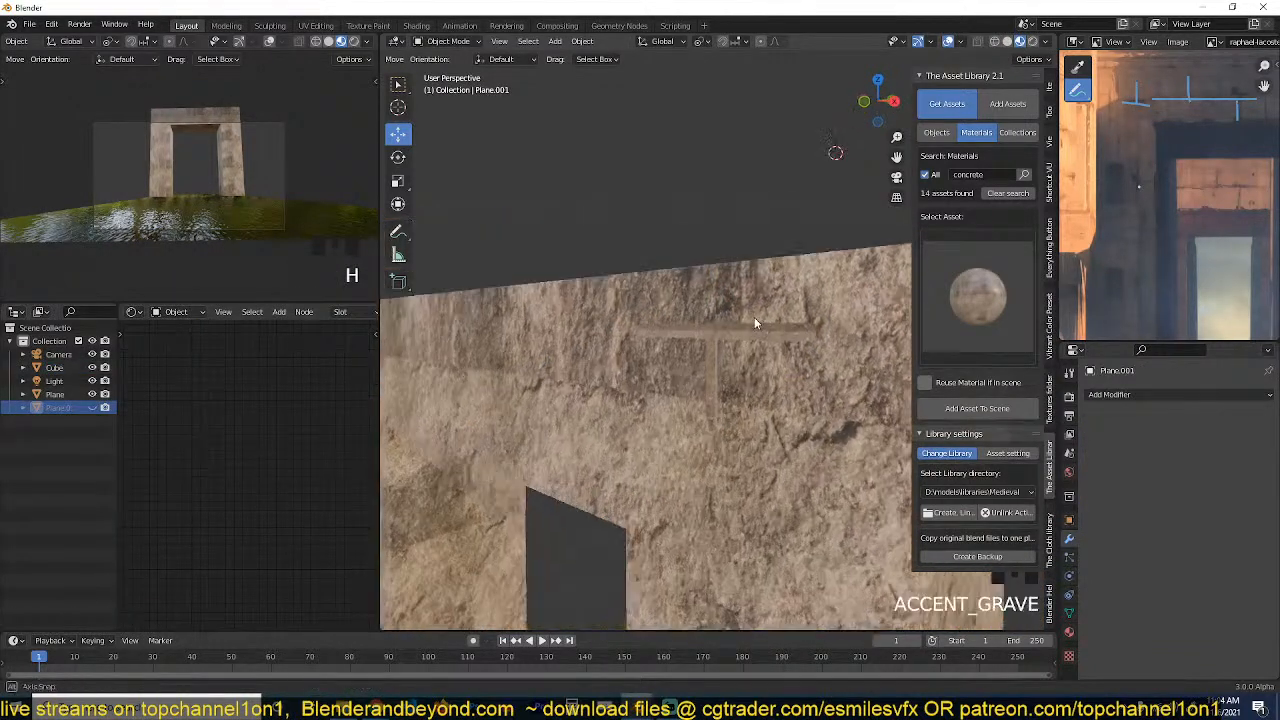
{"action": "key", "text": "grave"}
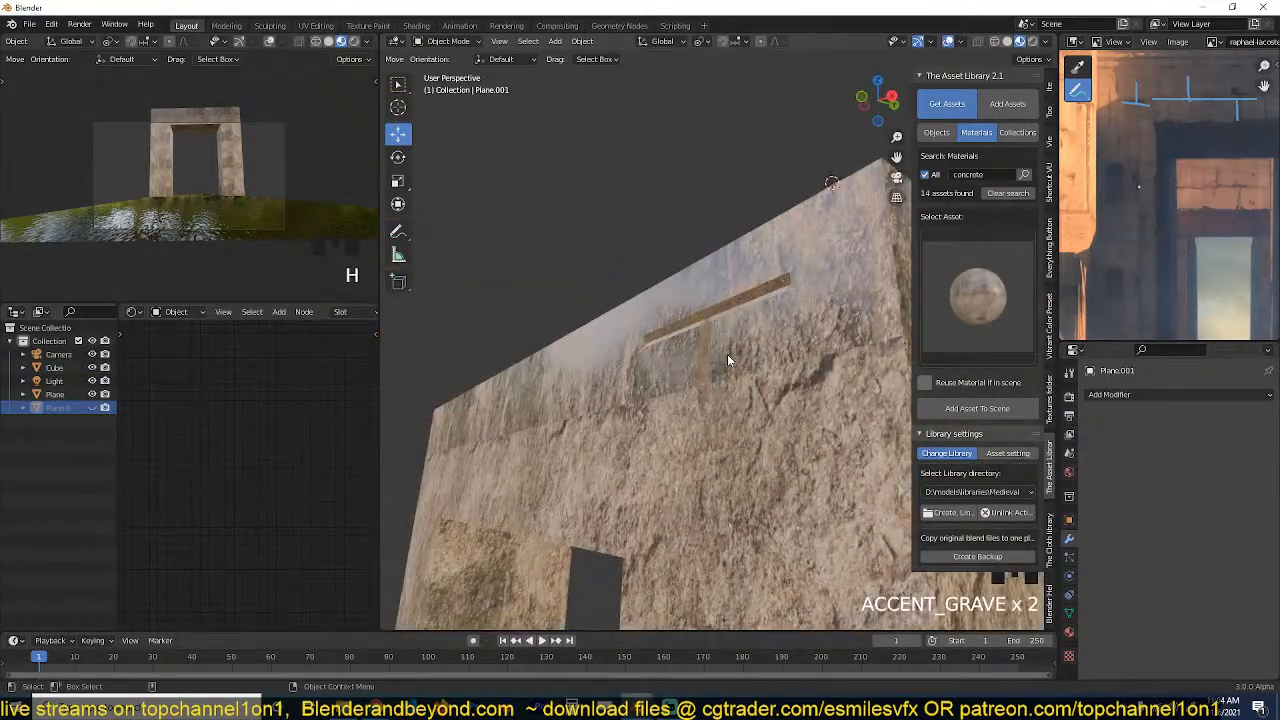
Unhide the T-shaped cutter and add a Displace modifier driven by a new Clouds texture.
{"action": "key", "text": "alt+h"}
{"action": "key", "text": "grave"}
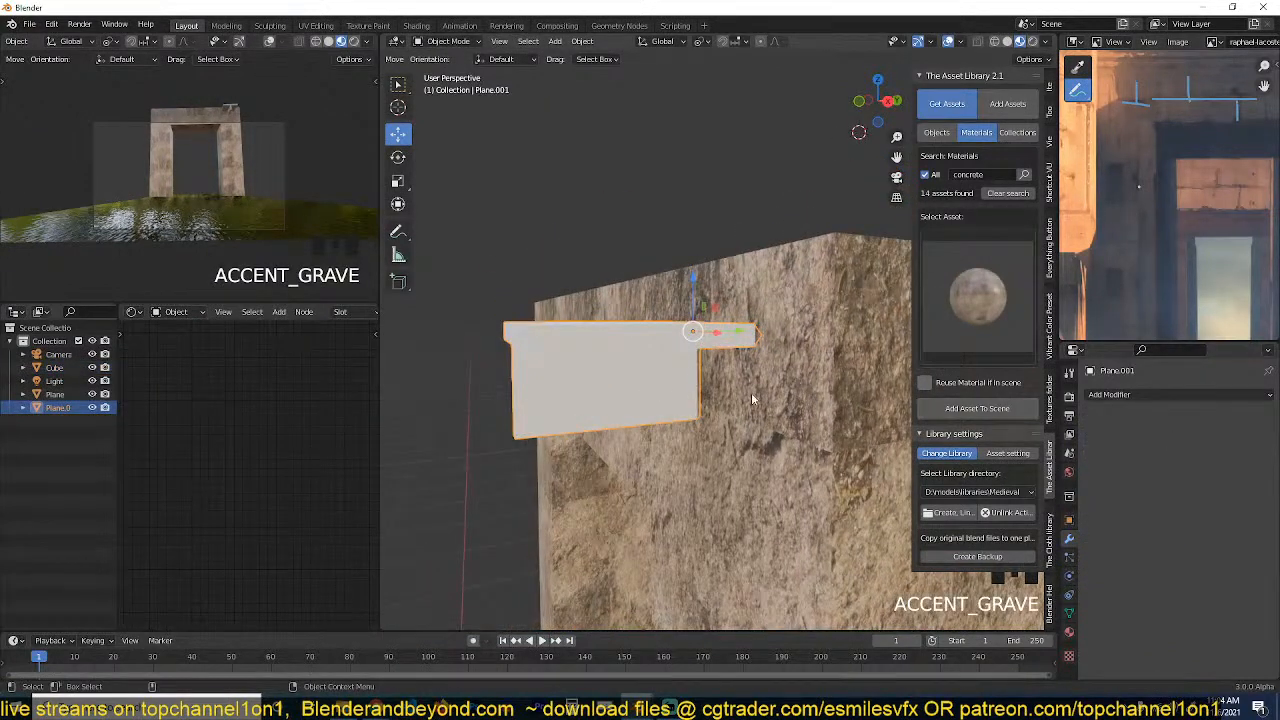
{"action": "left_click", "coordinate": [1103, 394]}
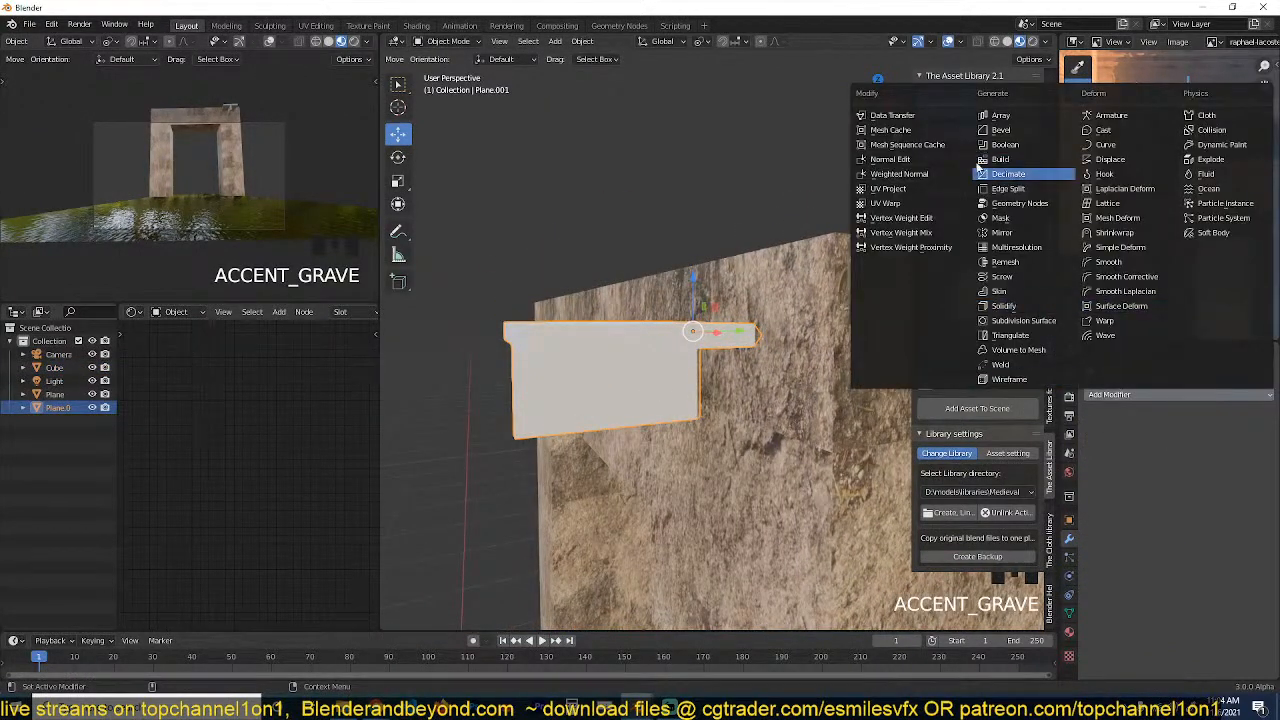
{"action": "left_click", "coordinate": [1110, 159]}
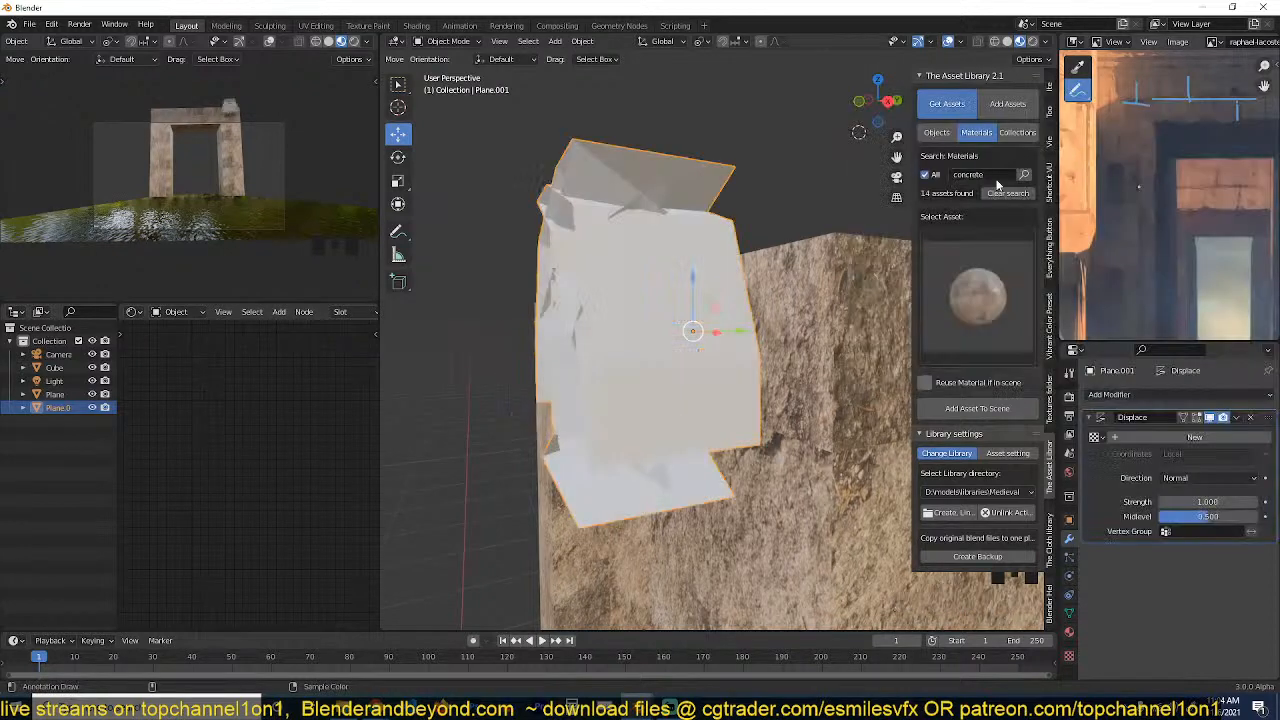
{"action": "left_click", "coordinate": [1195, 438]}
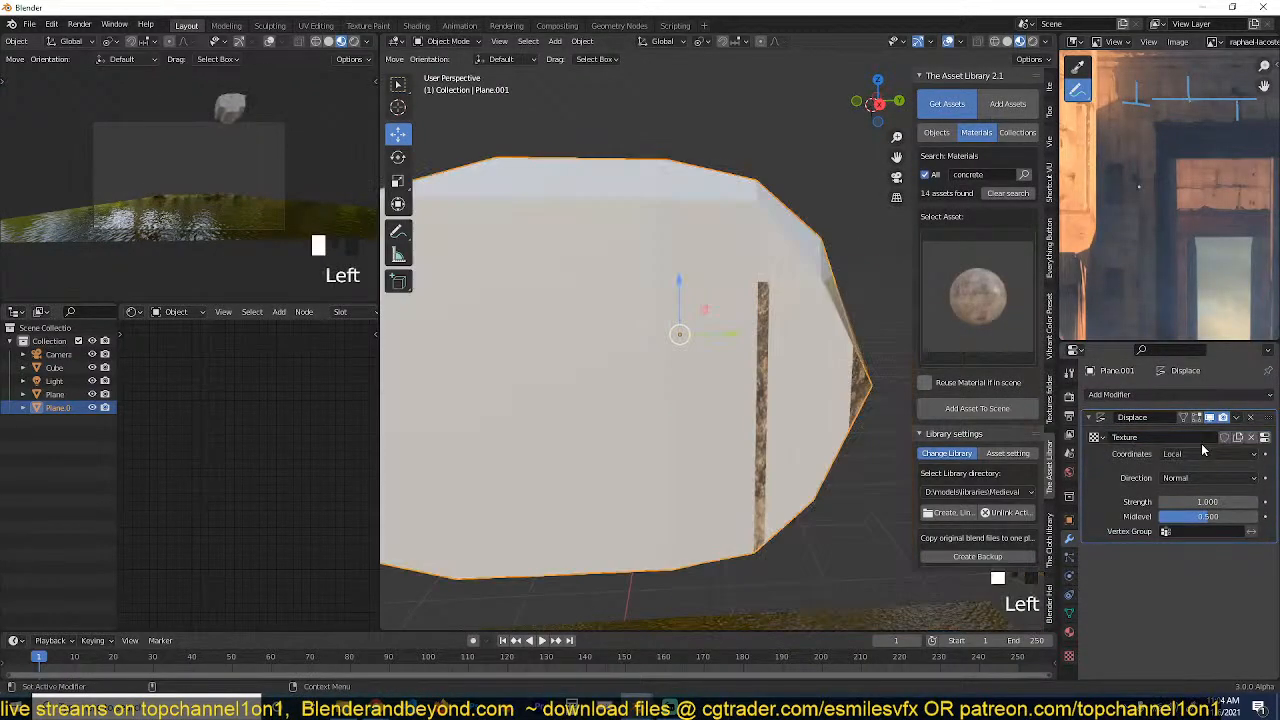
{"action": "left_click", "coordinate": [1264, 437]}
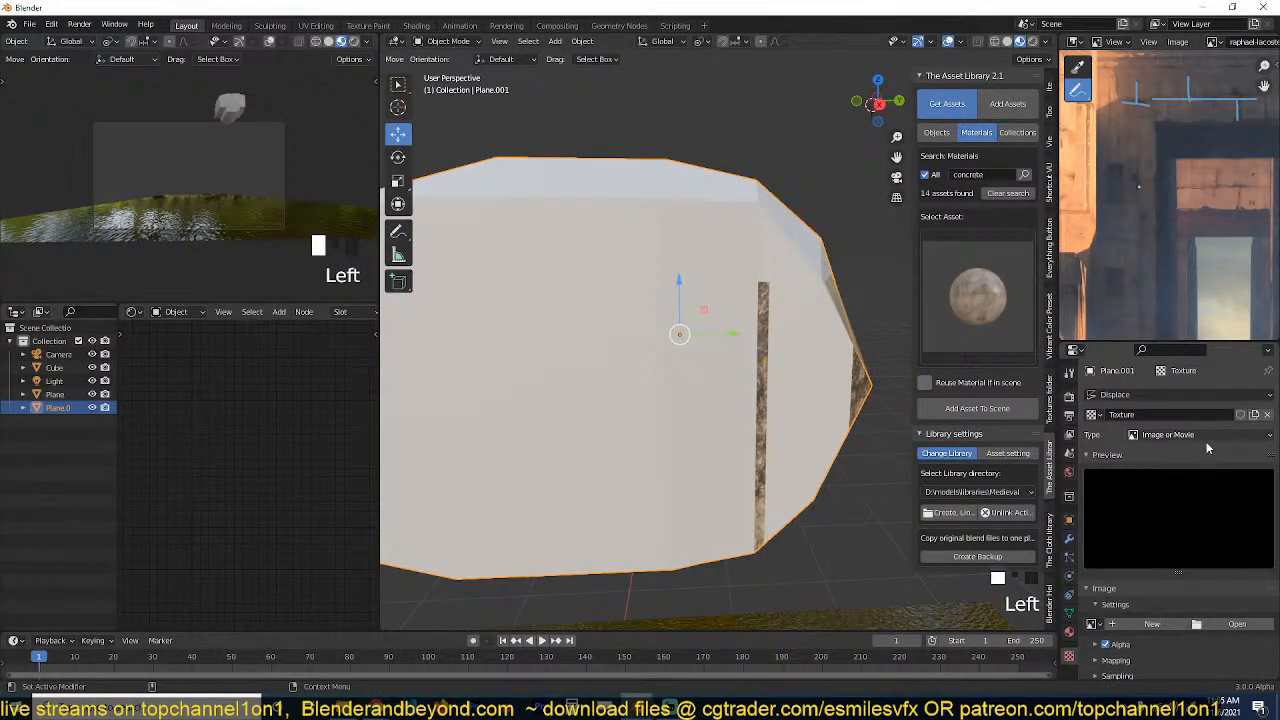
{"action": "left_click", "coordinate": [1206, 441]}
{"action": "left_click", "coordinate": [1166, 476]}
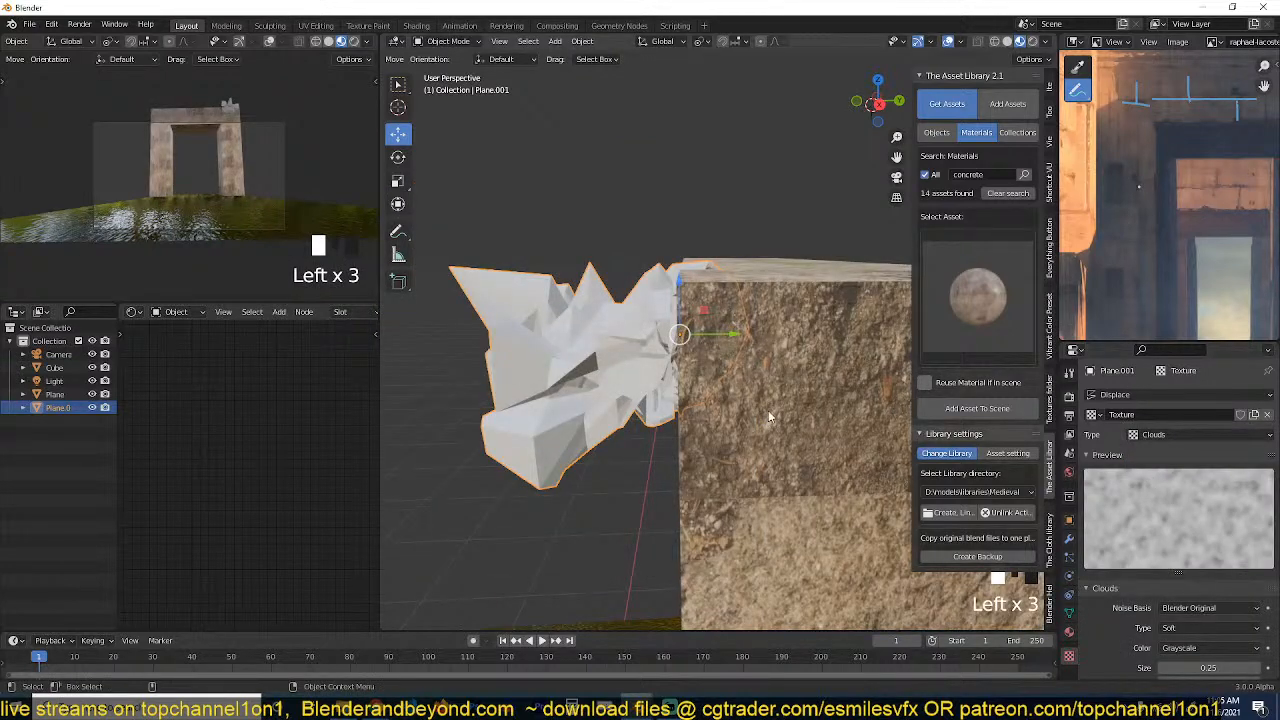
Set the cutter's Displace strength to 0.08 and hide the cutter to reveal the irregular groove.
{"action": "key", "text": "grave"}
{"action": "scroll", "coordinate": [1240, 617], "scroll_direction": "down", "scroll_amount": 2}
{"action": "left_click", "coordinate": [1069, 539]}
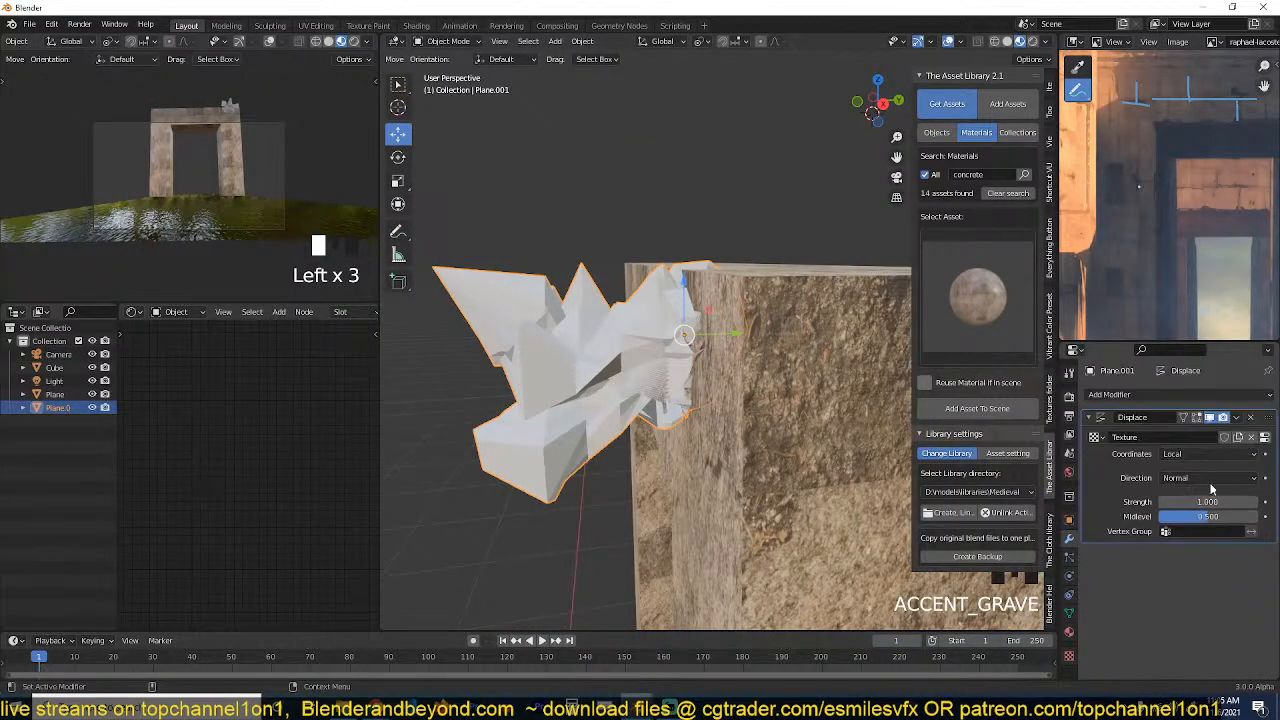
{"action": "left_click_drag", "start_coordinate": [1210, 502], "coordinate": [1120, 502], "text": "shift"}
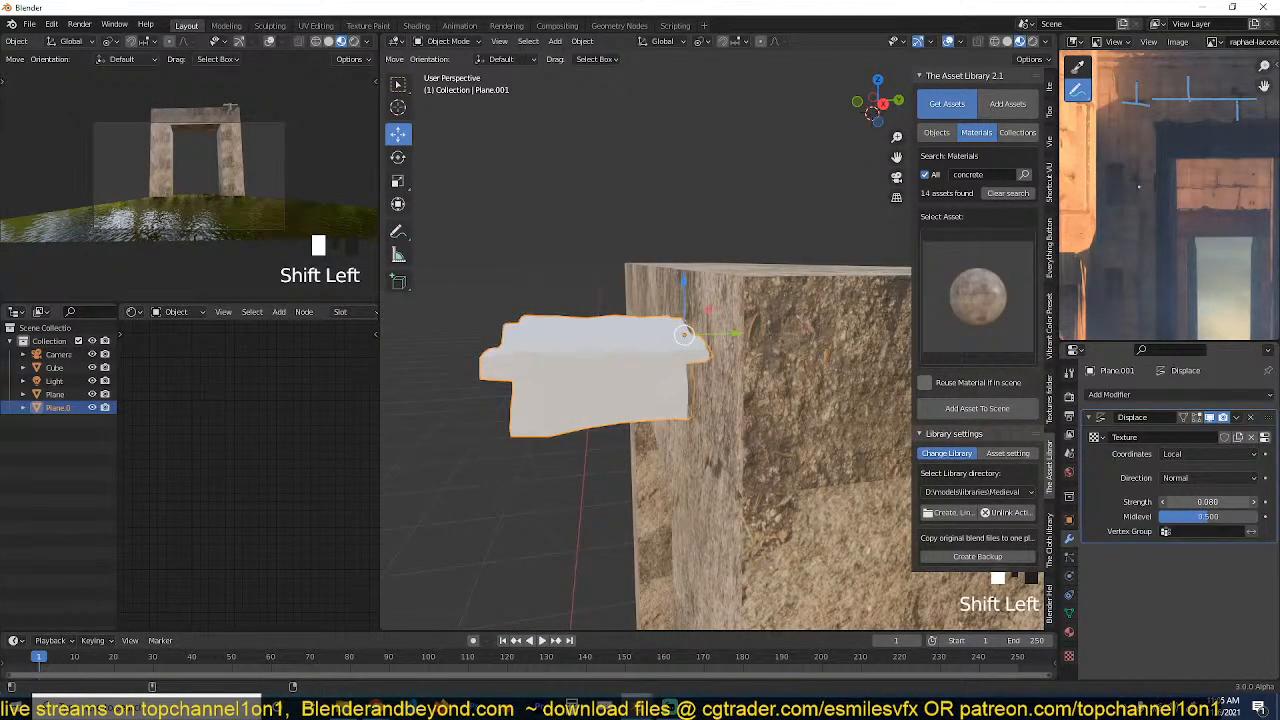
{"action": "key", "text": "shift+grave"}
{"action": "key", "text": "h"}
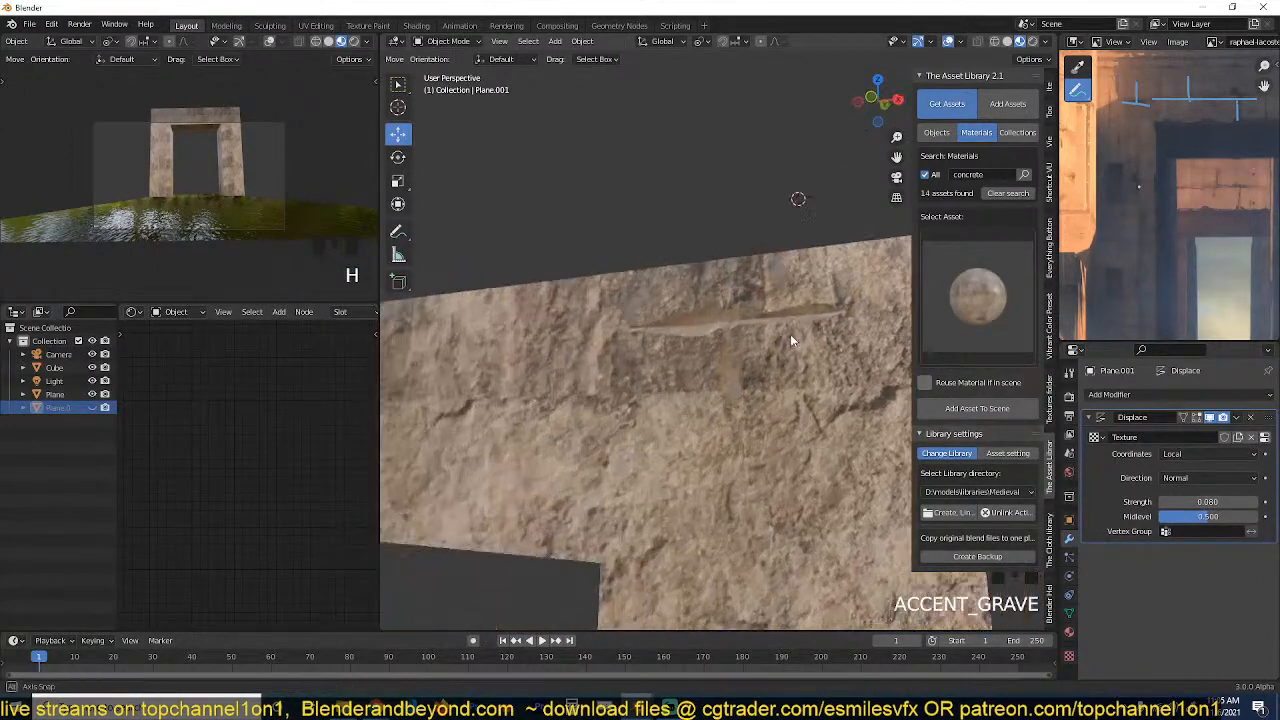
{"action": "middle_click_drag", "start_coordinate": [790, 340], "coordinate": [850, 336]}
Study the annotated block seams in the enlarged reference painting and compare them with the displaced groove.
{"action": "key", "text": "ctrl+space"}
{"action": "scroll", "coordinate": [754, 311], "scroll_direction": "up", "scroll_amount": 3}
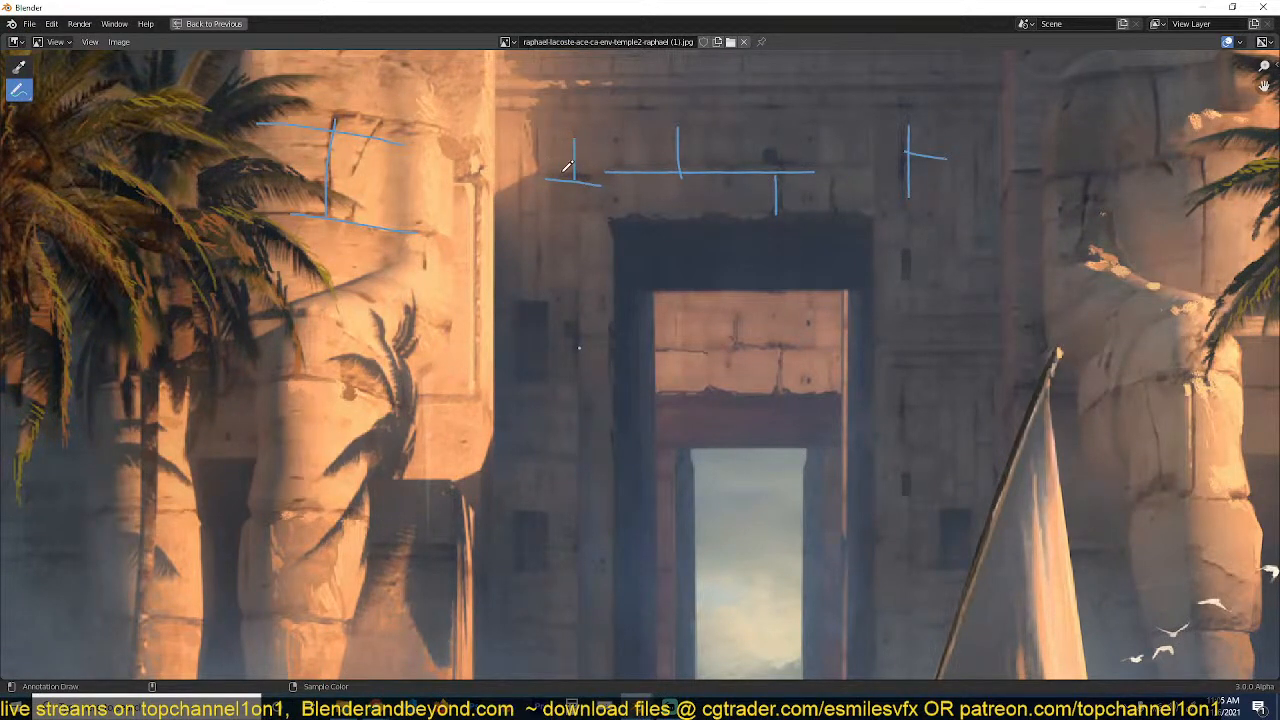
{"action": "key", "text": "ctrl+space"}
{"action": "key", "text": "shift+grave"}
{"action": "key", "text": "shift+grave"}
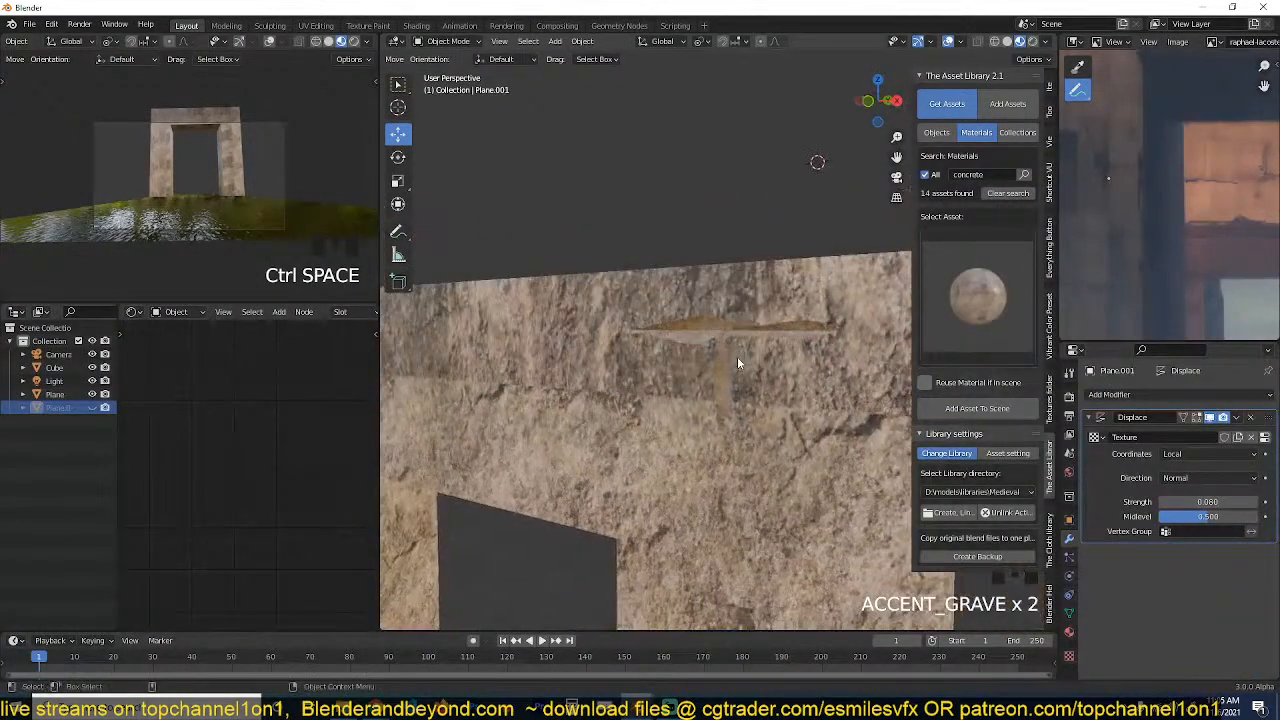
{"action": "key", "text": "shift+grave"}
Enable Ambient Occlusion in the Eevee render settings and set its factor to 2.
{"action": "left_click", "coordinate": [1069, 396]}
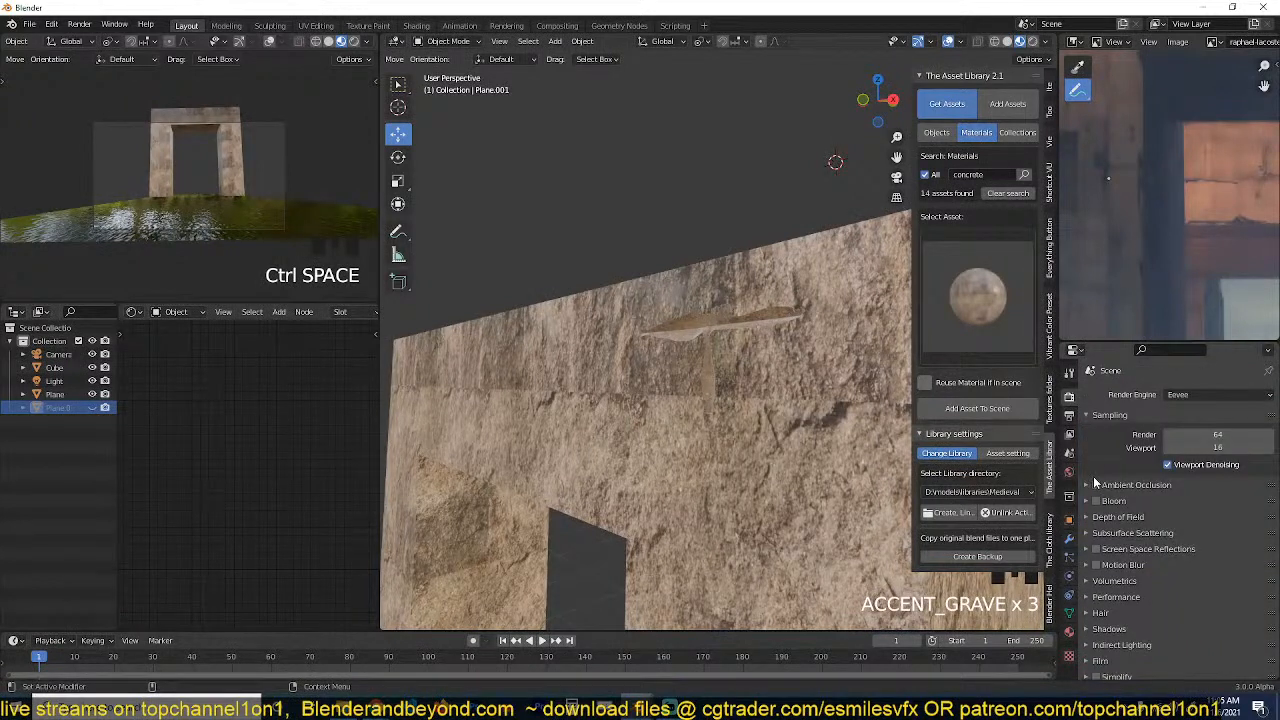
{"action": "left_click", "coordinate": [1096, 484]}
{"action": "left_click", "coordinate": [1088, 487]}
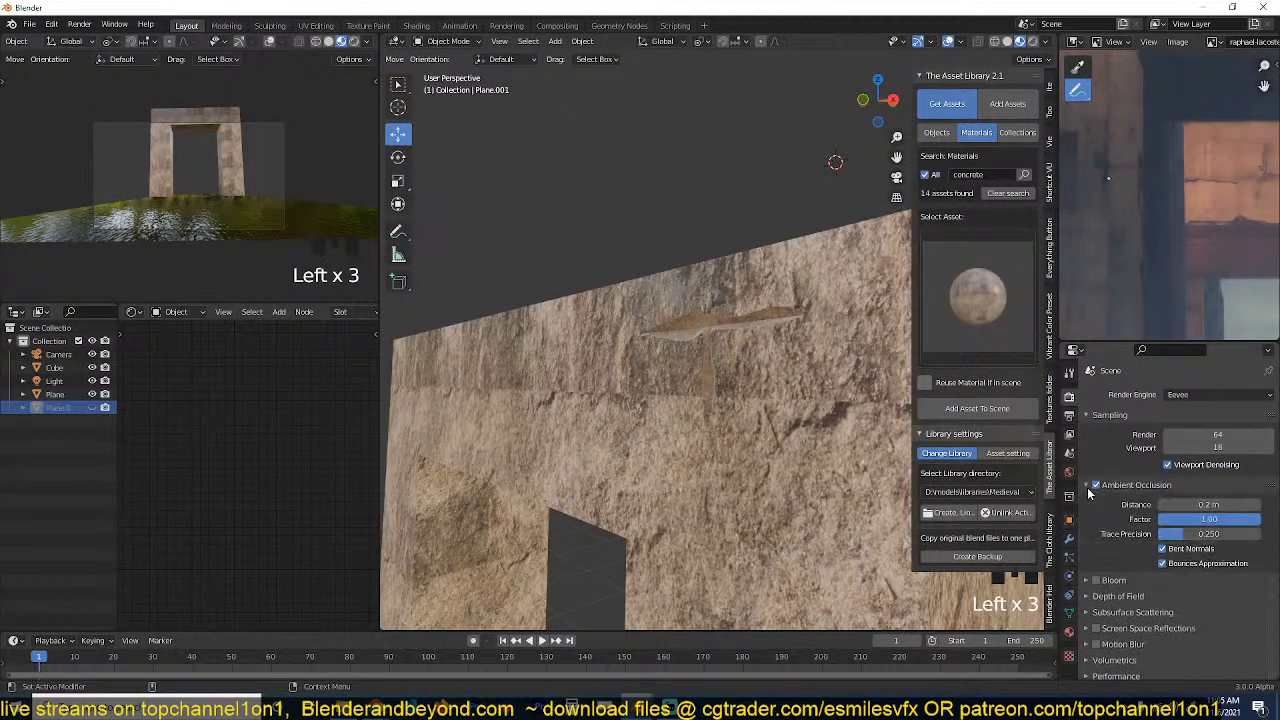
{"action": "left_click", "coordinate": [1166, 519]}
{"action": "left_click", "coordinate": [1167, 520]}
{"action": "type", "text": "2"}
{"action": "left_click", "coordinate": [1142, 521]}
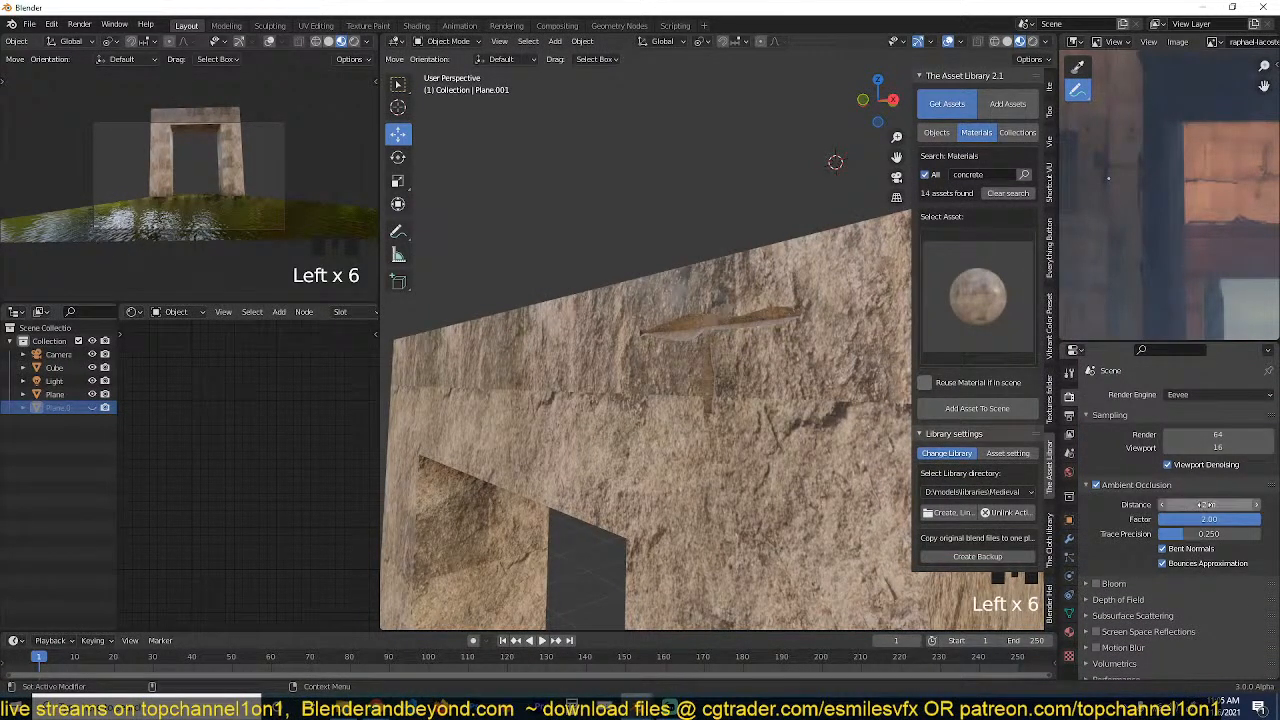
Set the Ambient Occlusion distance to 2 m and its factor to 4.
{"action": "left_click", "coordinate": [1176, 507]}
{"action": "type", "text": "1"}
{"action": "left_click", "coordinate": [1120, 521]}
{"action": "left_click", "coordinate": [1172, 506]}
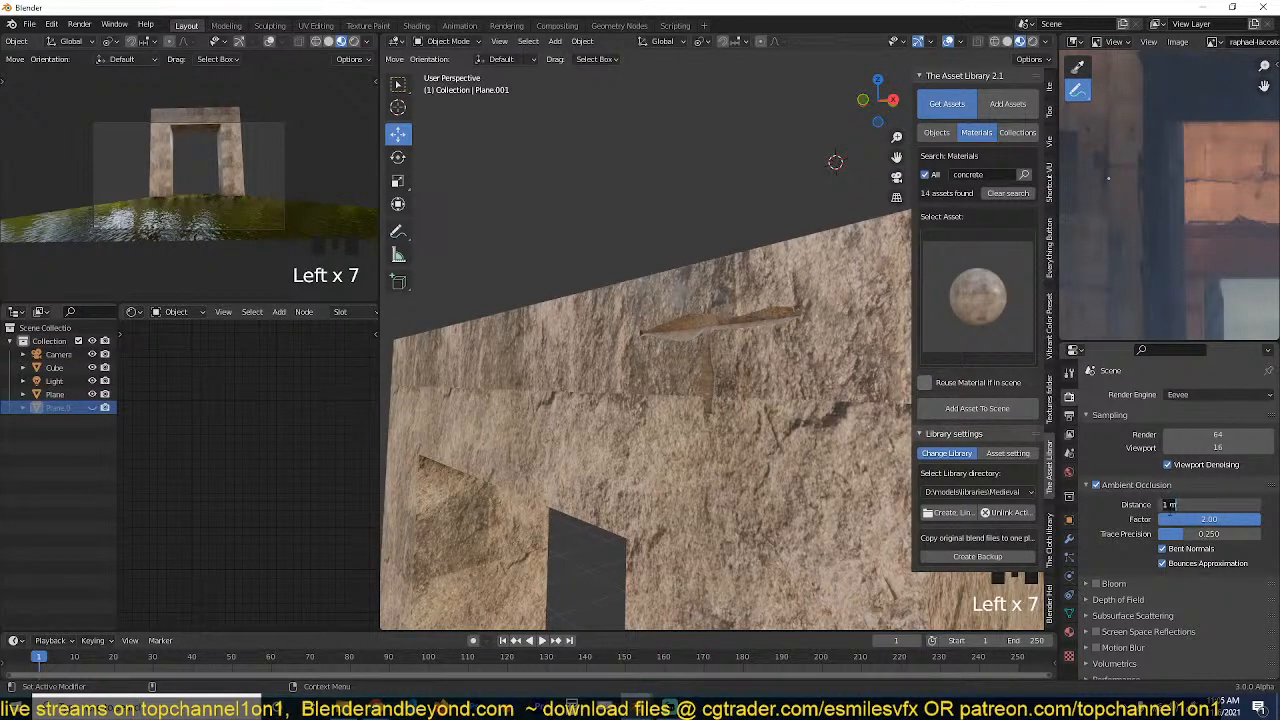
{"action": "type", "text": "2"}
{"action": "left_click", "coordinate": [1143, 519]}
{"action": "left_click", "coordinate": [1186, 519]}
{"action": "left_click", "coordinate": [1143, 519]}
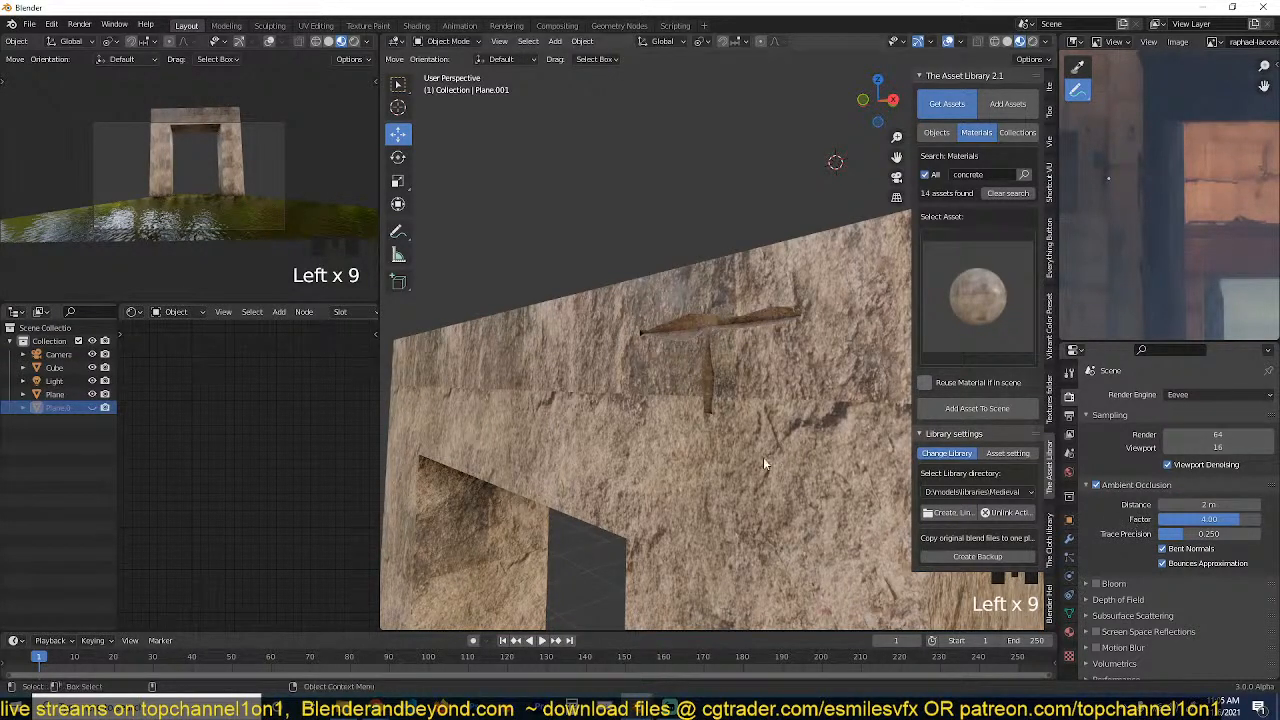
Unhide the T-shaped cutter and set its Displace modifier's texture coordinates to Global.
{"action": "middle_click_drag", "start_coordinate": [763, 457], "coordinate": [880, 418]}
{"action": "scroll", "coordinate": [846, 436], "scroll_direction": "up", "scroll_amount": 3}
{"action": "middle_click_drag", "start_coordinate": [760, 385], "coordinate": [700, 325]}
{"action": "key", "text": "grave"}
{"action": "key", "text": "alt+h"}
{"action": "left_click", "coordinate": [651, 330]}
{"action": "left_click", "coordinate": [650, 357]}
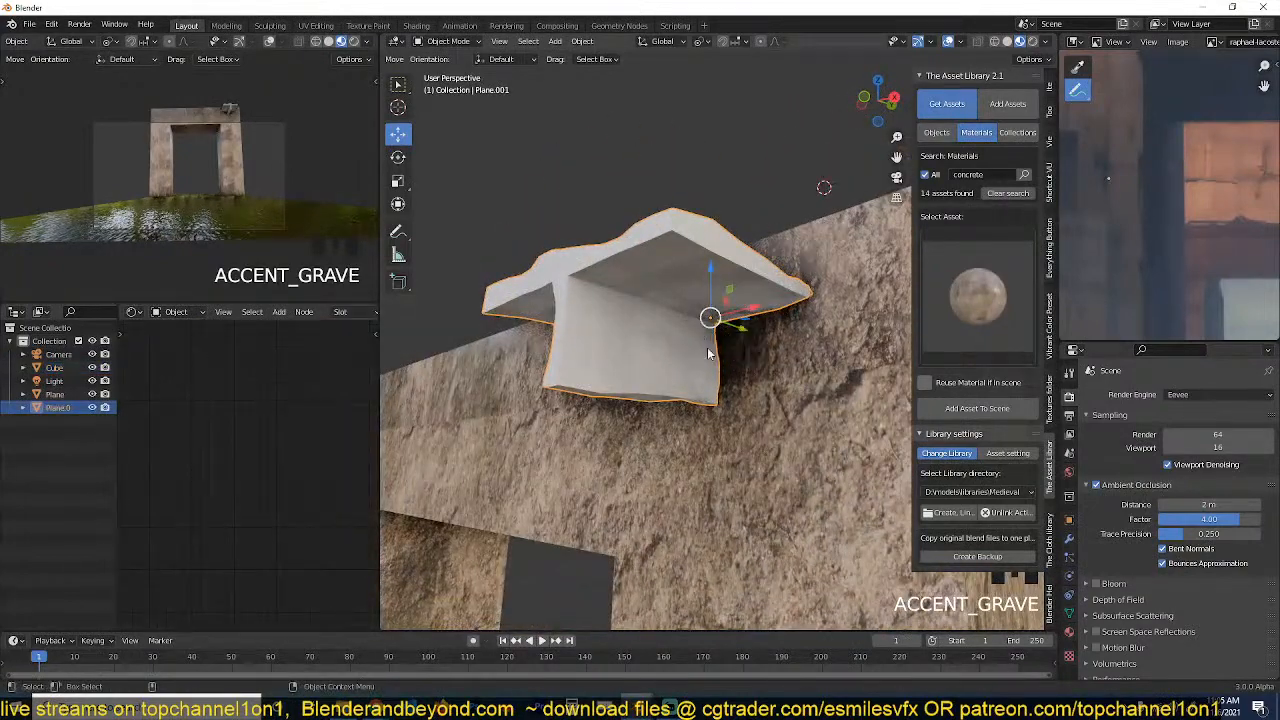
{"action": "left_click", "coordinate": [1069, 538]}
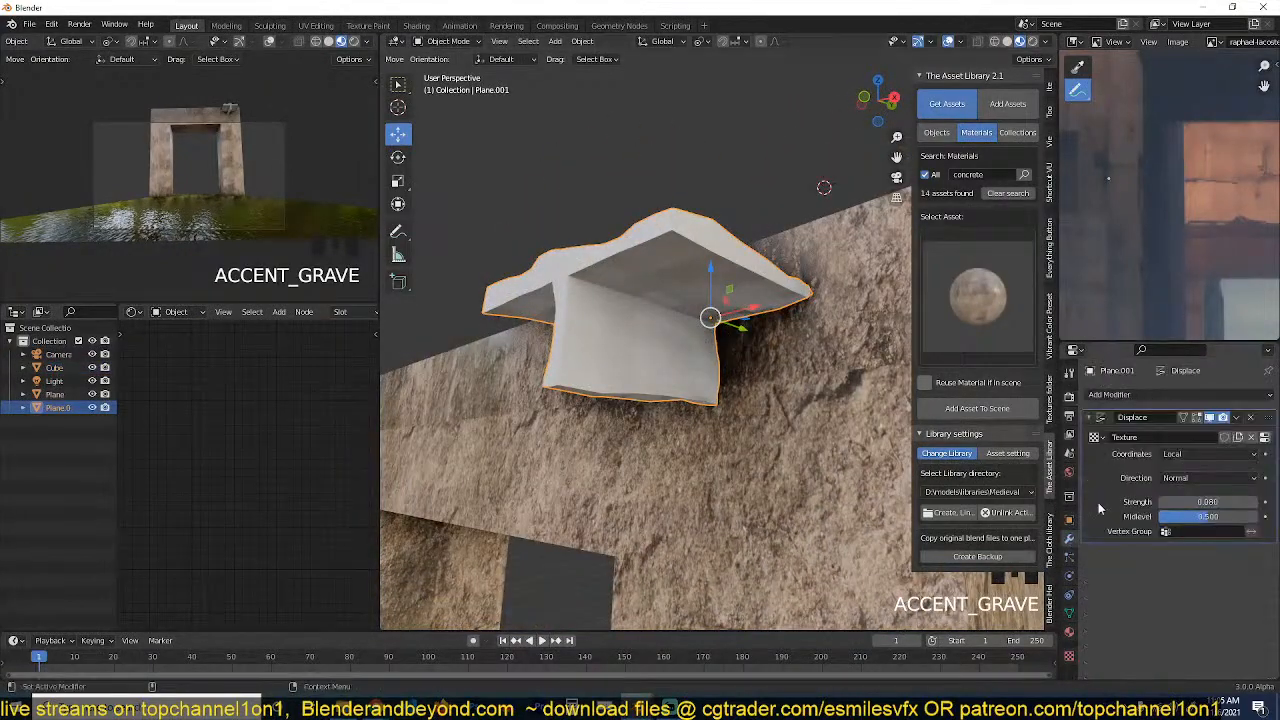
{"action": "left_click", "coordinate": [1195, 455]}
{"action": "left_click", "coordinate": [1190, 456]}
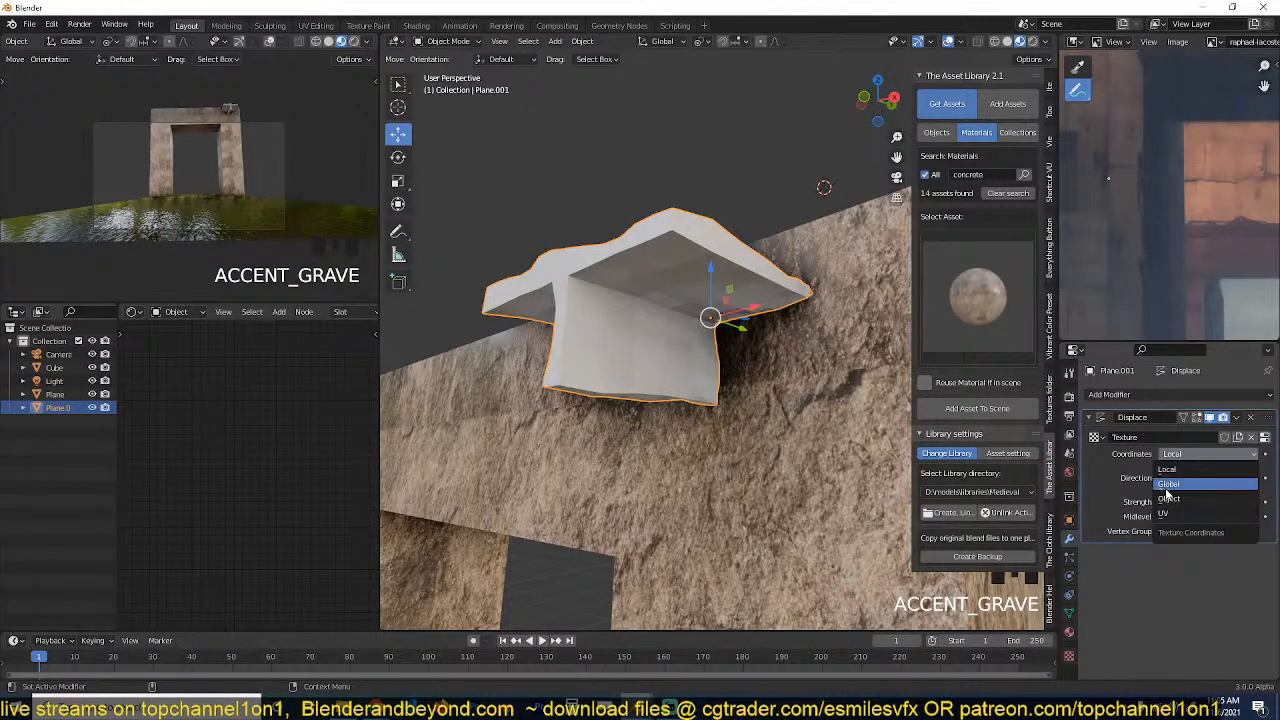
{"action": "left_click", "coordinate": [1173, 488]}
Shift the cutter slightly along X to test the global displacement, and set the Displace strength to 0.16.
{"action": "middle_click_drag", "start_coordinate": [877, 454], "coordinate": [858, 507]}
{"action": "middle_click_drag", "start_coordinate": [655, 359], "coordinate": [725, 389]}
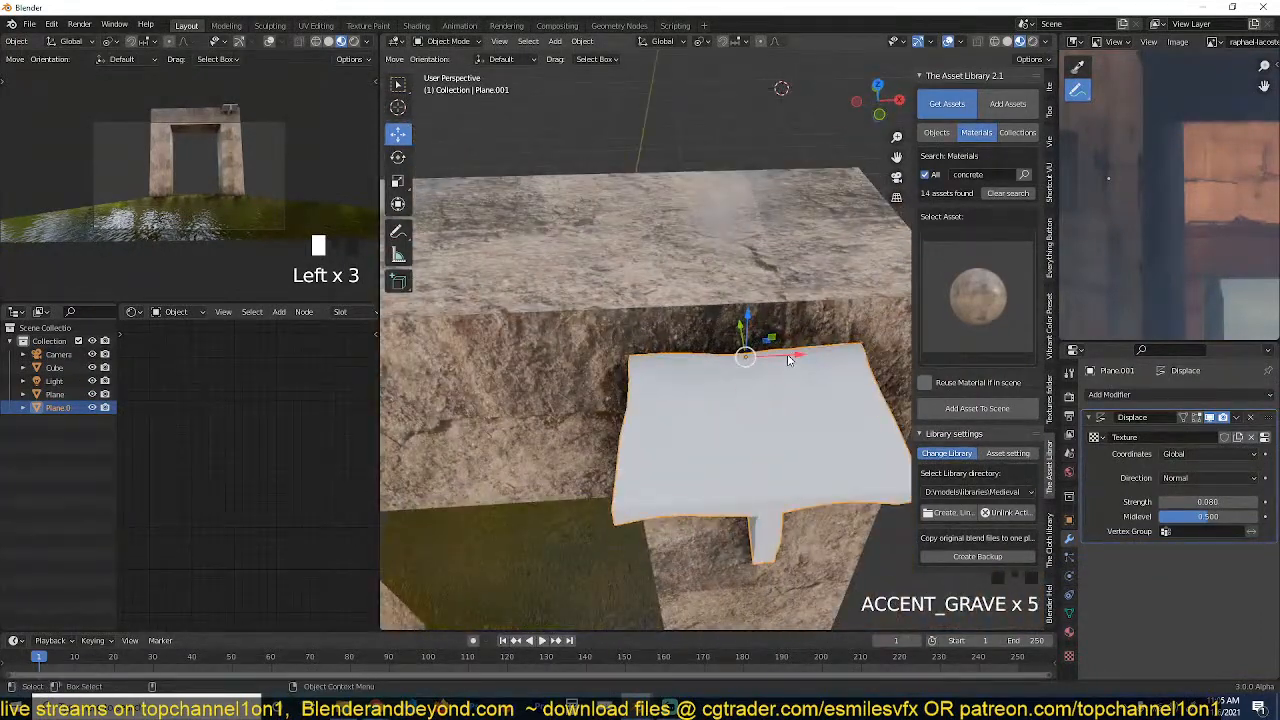
{"action": "mouse_move", "coordinate": [788, 360]}
{"action": "left_mouse_down"}
{"action": "mouse_move", "coordinate": [691, 371]}
{"action": "mouse_move", "coordinate": [776, 360]}
{"action": "left_mouse_up"}
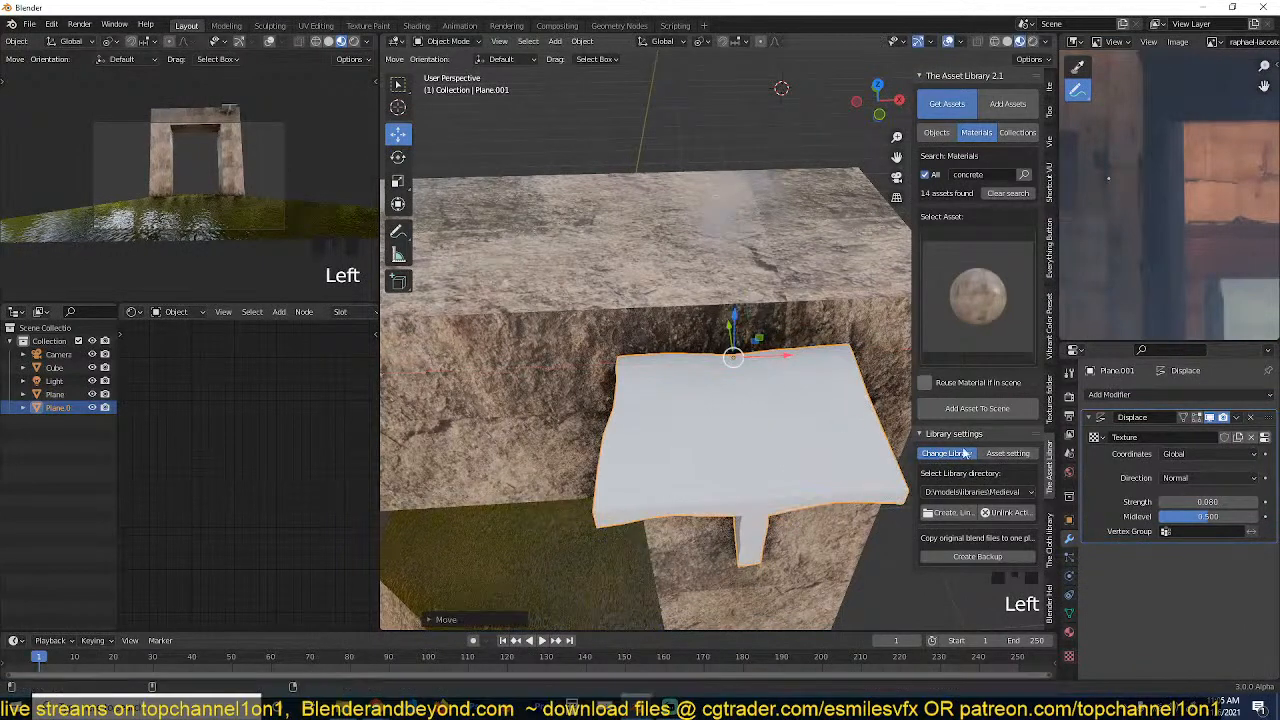
{"action": "left_click_drag", "start_coordinate": [1203, 502], "coordinate": [1237, 502], "text": "shift"}
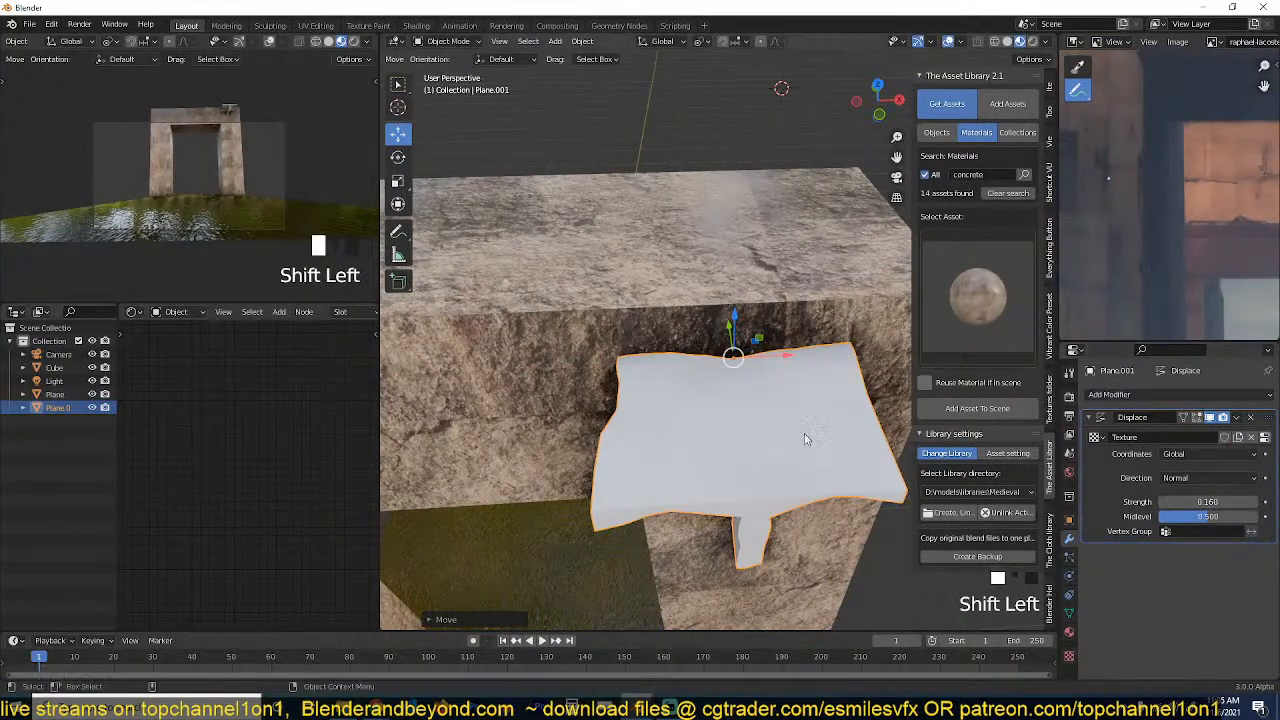
{"action": "key", "text": "grave"}
{"action": "left_click", "coordinate": [730, 346]}
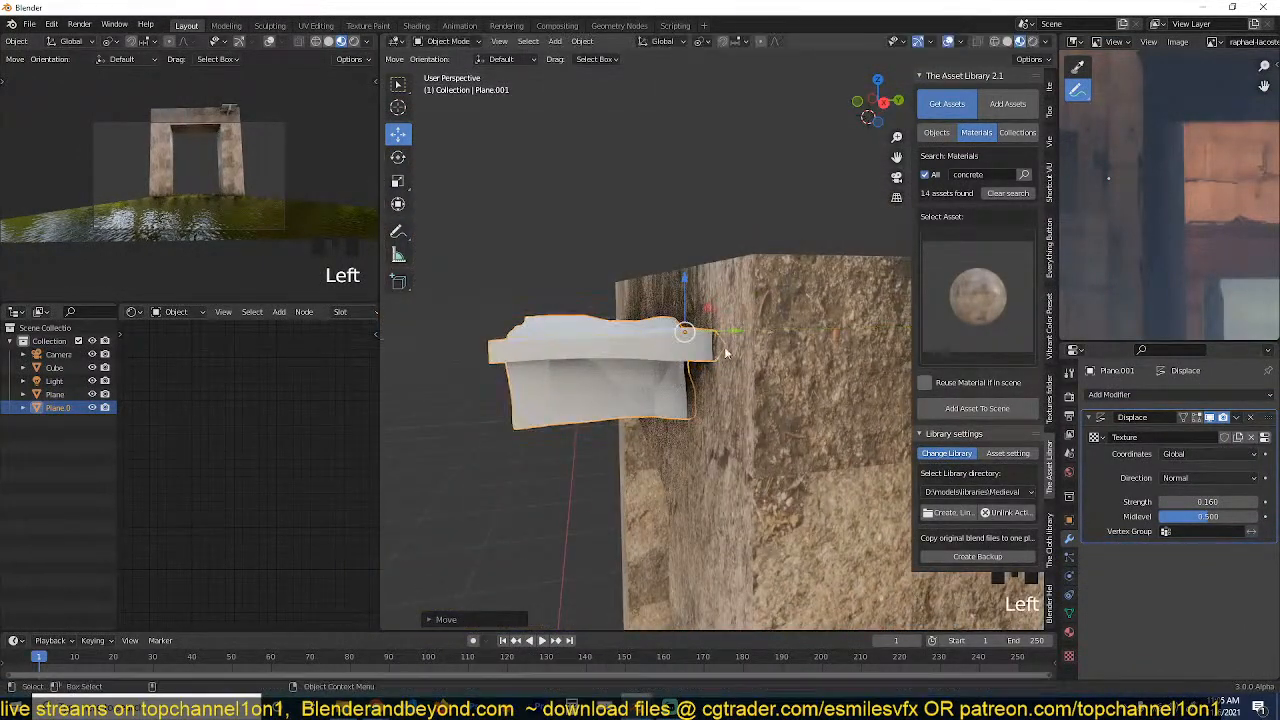
Set the cutter's viewport display to Wire so the groove can be seen through it.
{"action": "key", "text": "grave"}
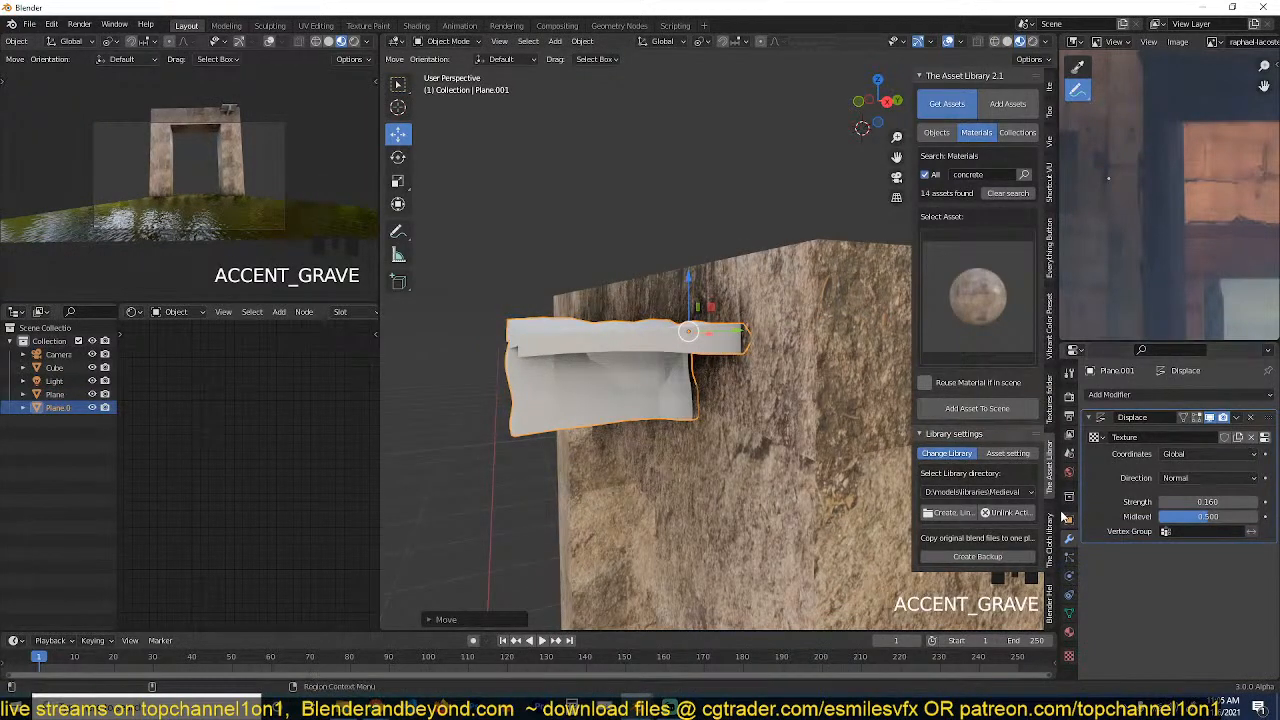
{"action": "left_click", "coordinate": [1072, 520]}
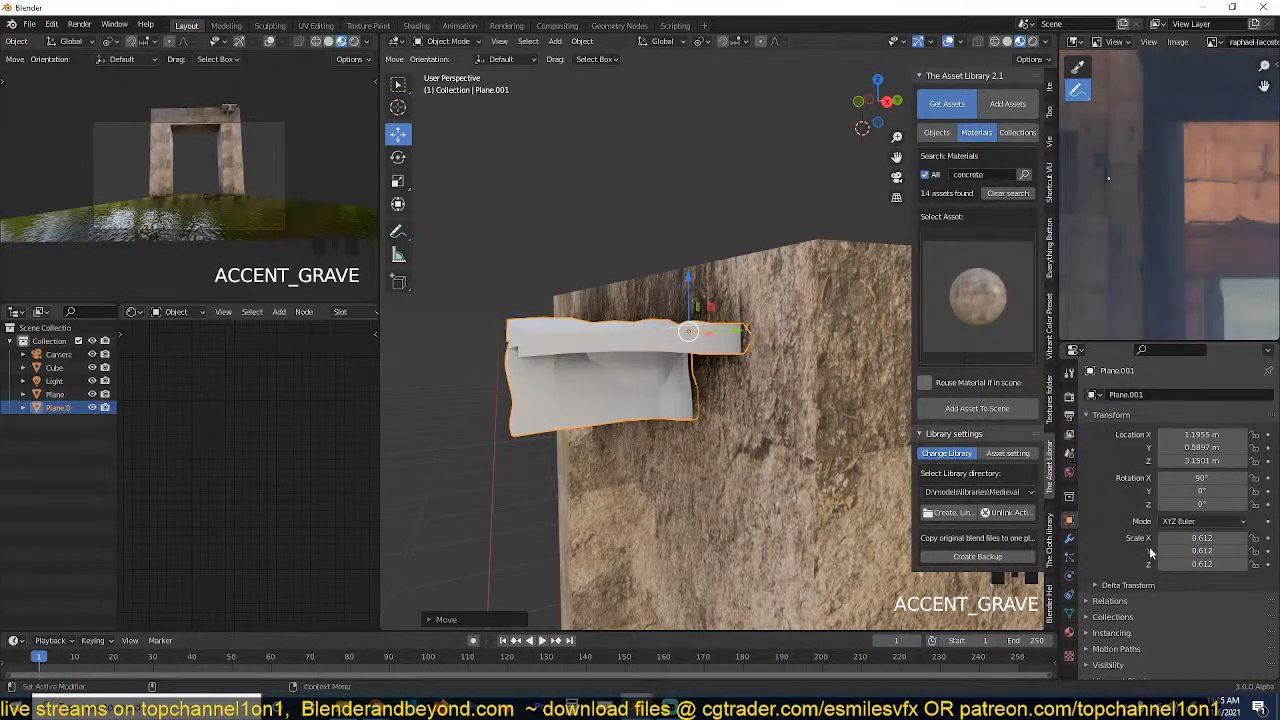
{"action": "scroll", "coordinate": [1130, 600], "scroll_direction": "down", "scroll_amount": 2}
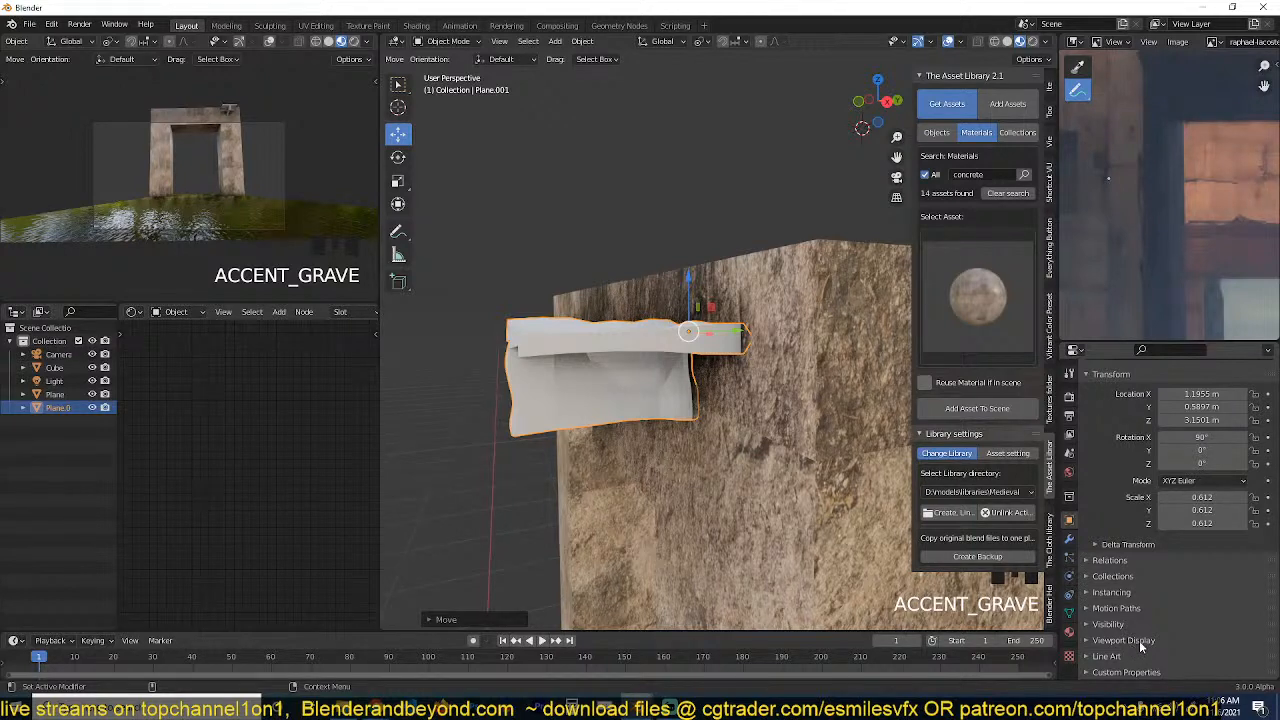
{"action": "left_click", "coordinate": [1125, 640]}
{"action": "scroll", "coordinate": [1147, 650], "scroll_direction": "down", "scroll_amount": 4}
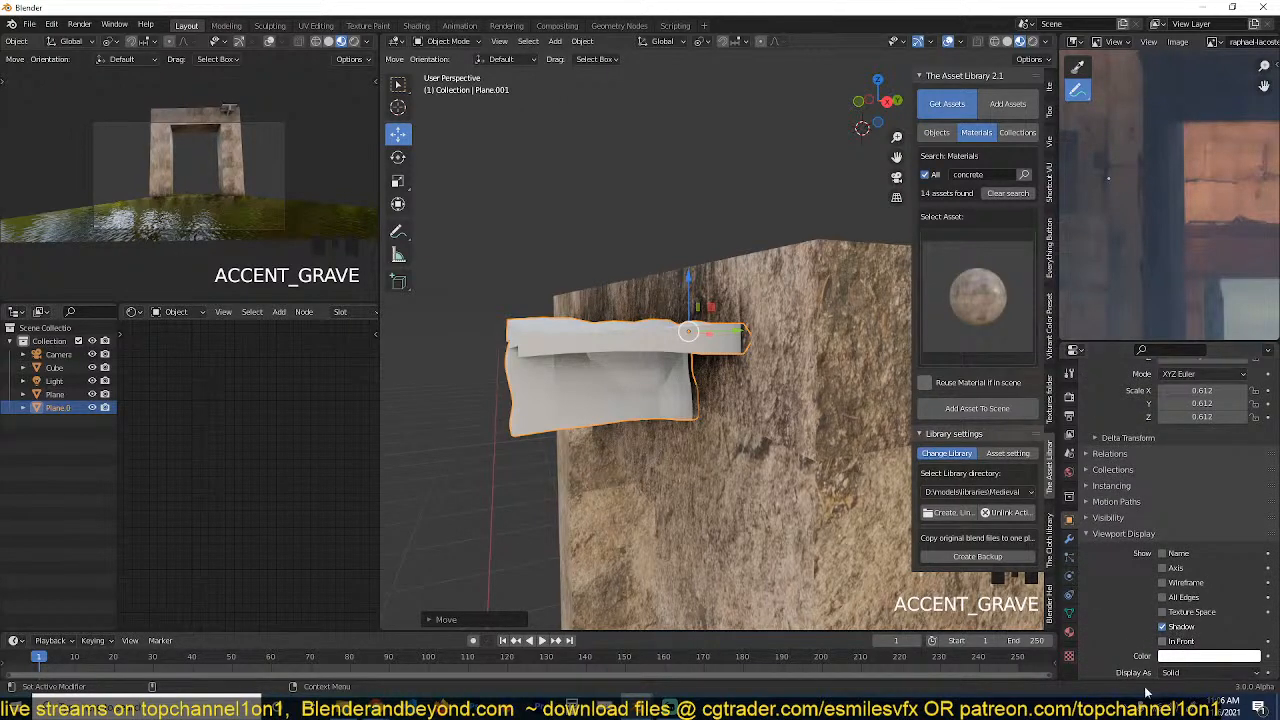
{"action": "left_click", "coordinate": [1205, 672]}
{"action": "left_click", "coordinate": [1197, 643]}
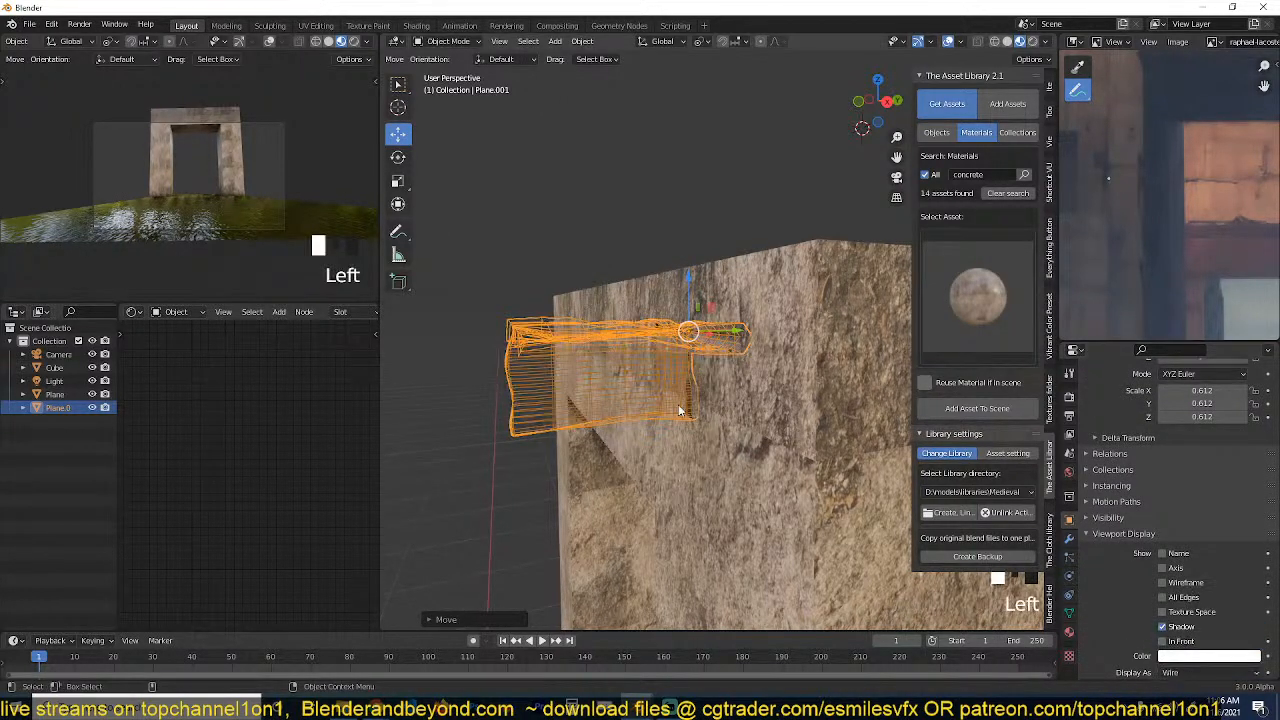
{"action": "key", "text": "grave"}
{"action": "key", "text": "alt+a"}
{"action": "left_click", "coordinate": [752, 369]}
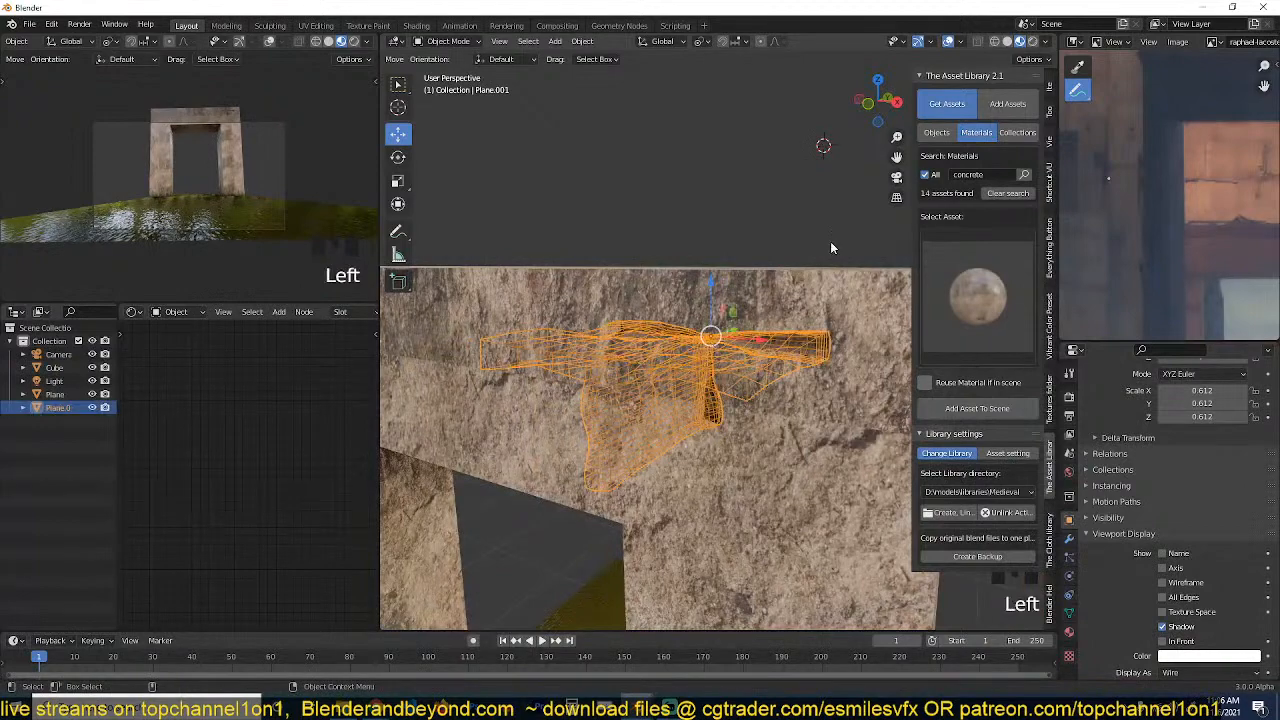
Turn off the viewport overlays to inspect the carved T-shaped groove, and turn them back on.
{"action": "left_click", "coordinate": [948, 42]}
{"action": "key", "text": "grave"}
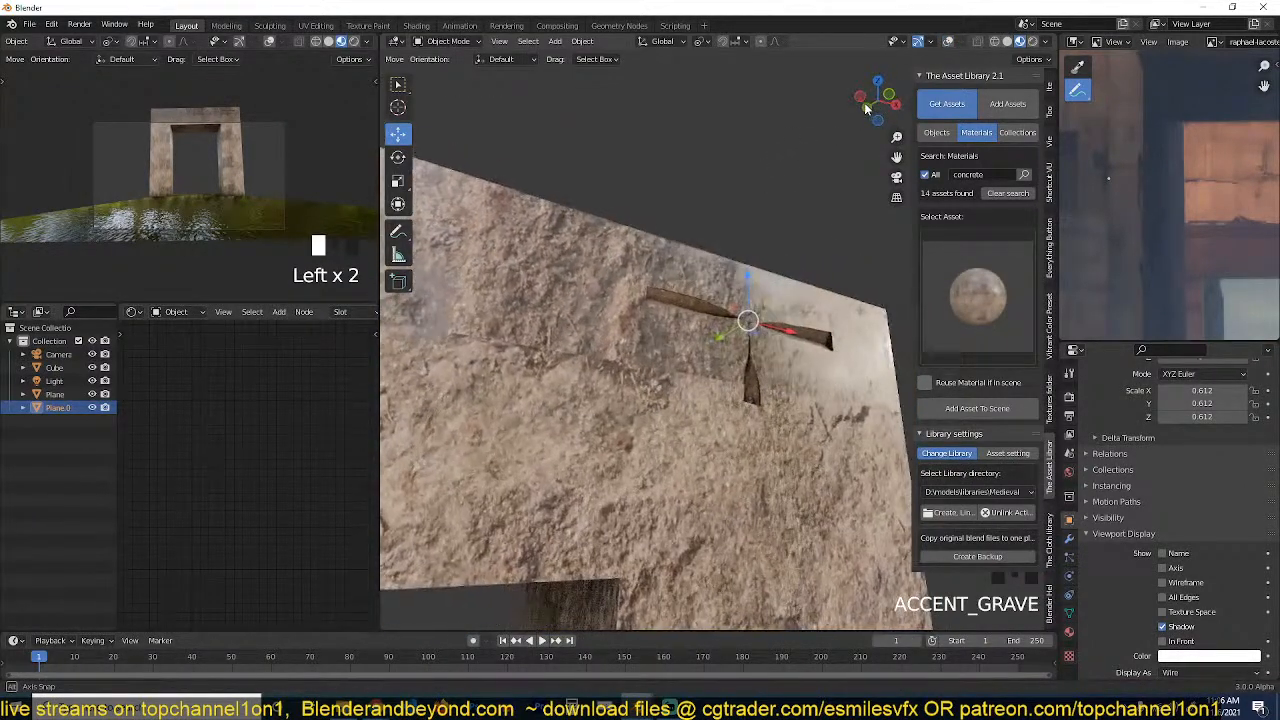
{"action": "key", "text": "grave"}
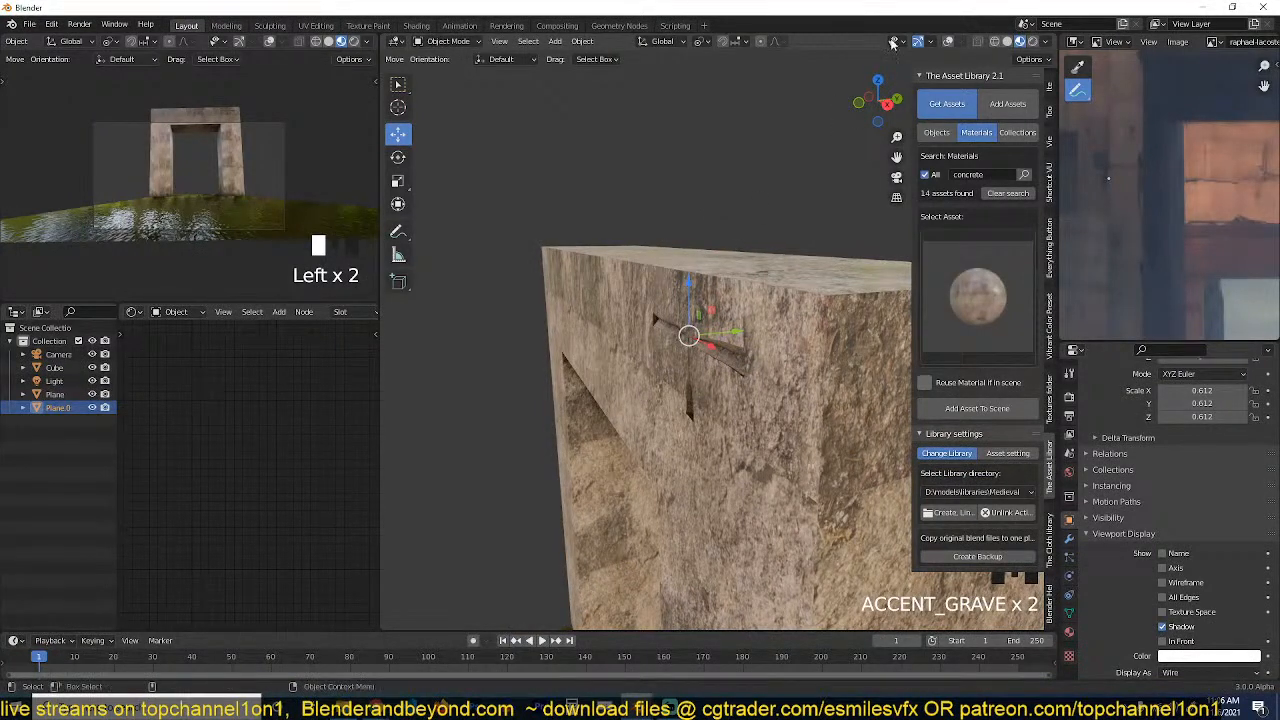
{"action": "left_click", "coordinate": [948, 42]}
Set the cutter's Displace strength to 0.09.
{"action": "key", "text": "grave"}
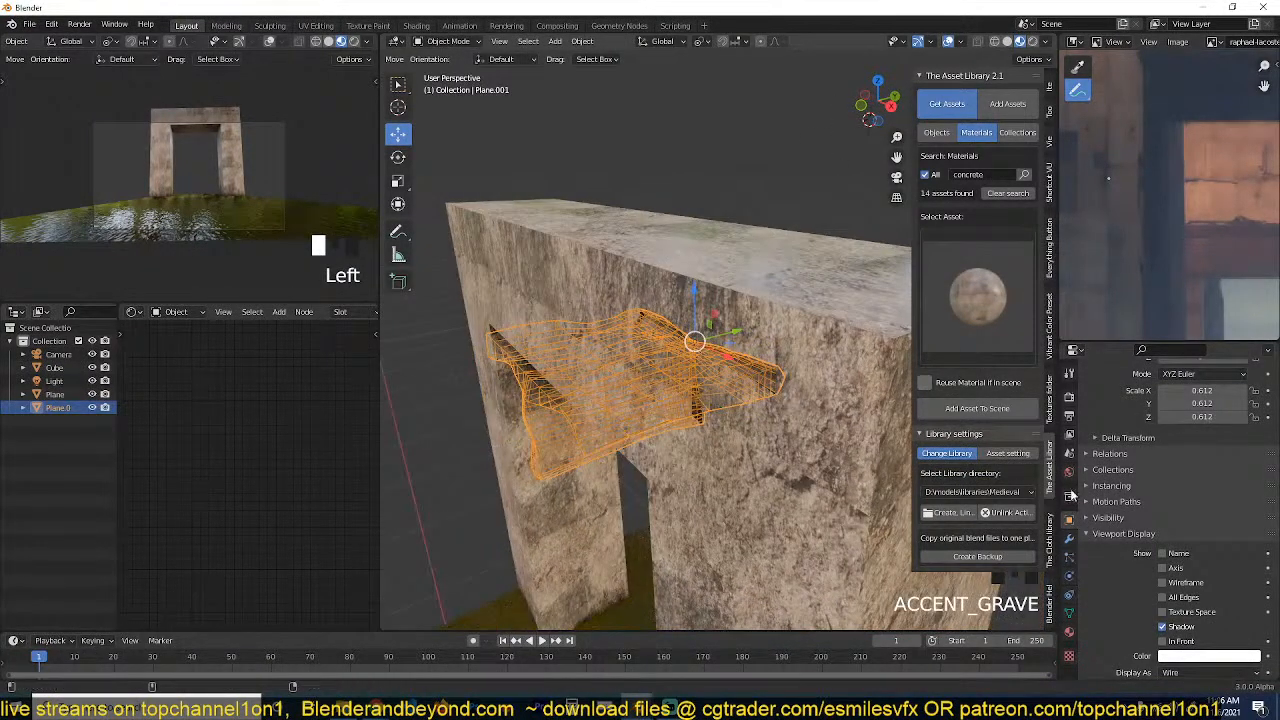
{"action": "left_click", "coordinate": [1069, 538]}
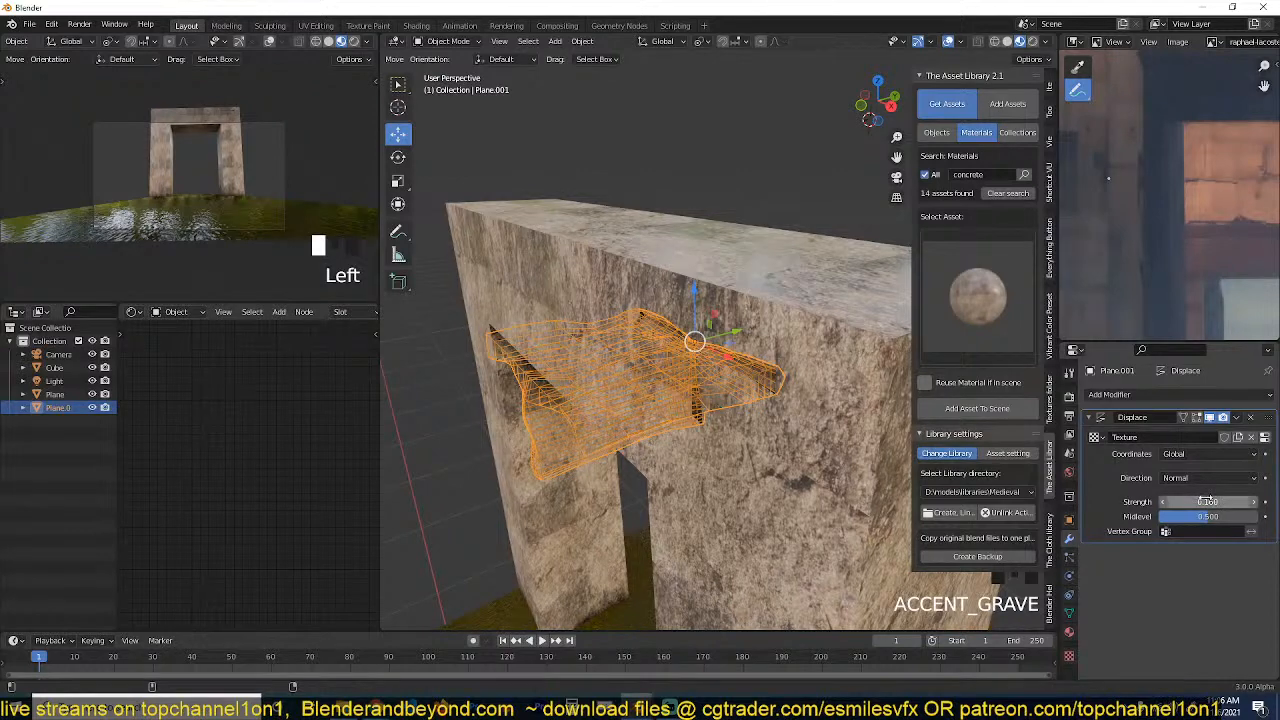
{"action": "left_click_drag", "start_coordinate": [1208, 502], "coordinate": [1184, 502], "text": "shift"}
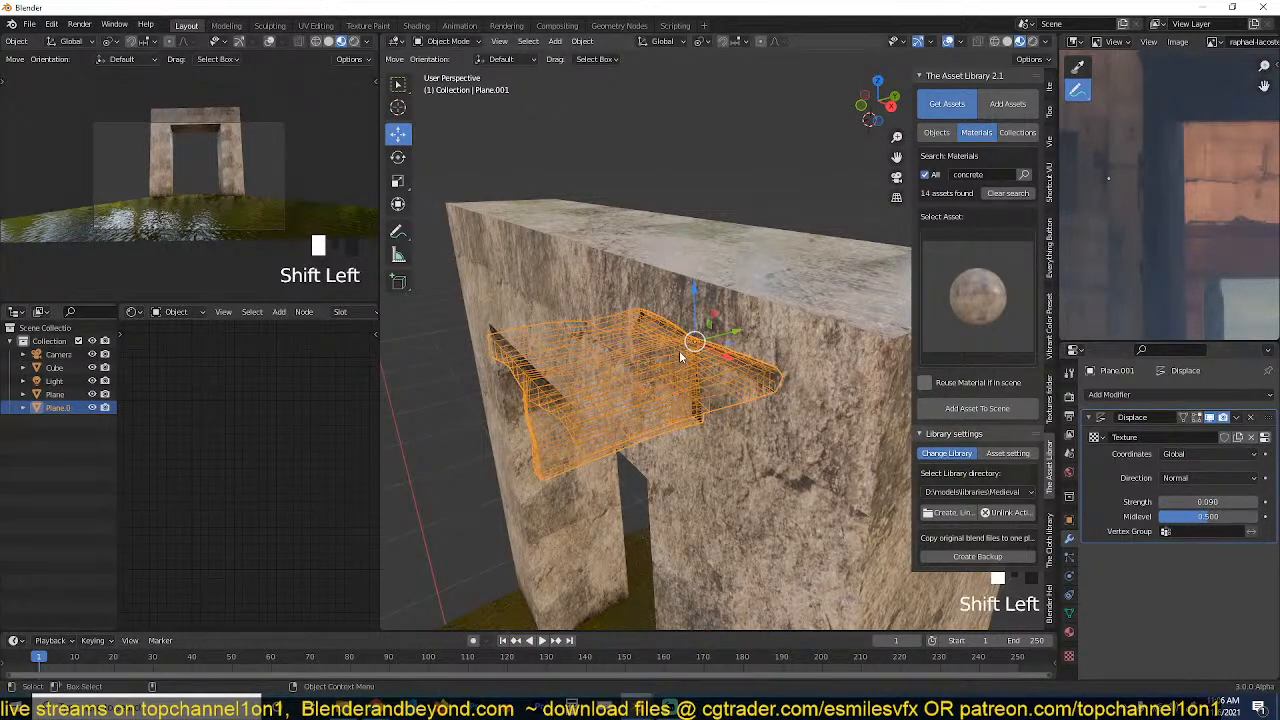
{"action": "key", "text": "grave"}
{"action": "middle_click_drag", "start_coordinate": [785, 299], "coordinate": [694, 312]}
{"action": "scroll", "coordinate": [786, 297], "scroll_direction": "down", "scroll_amount": 2}
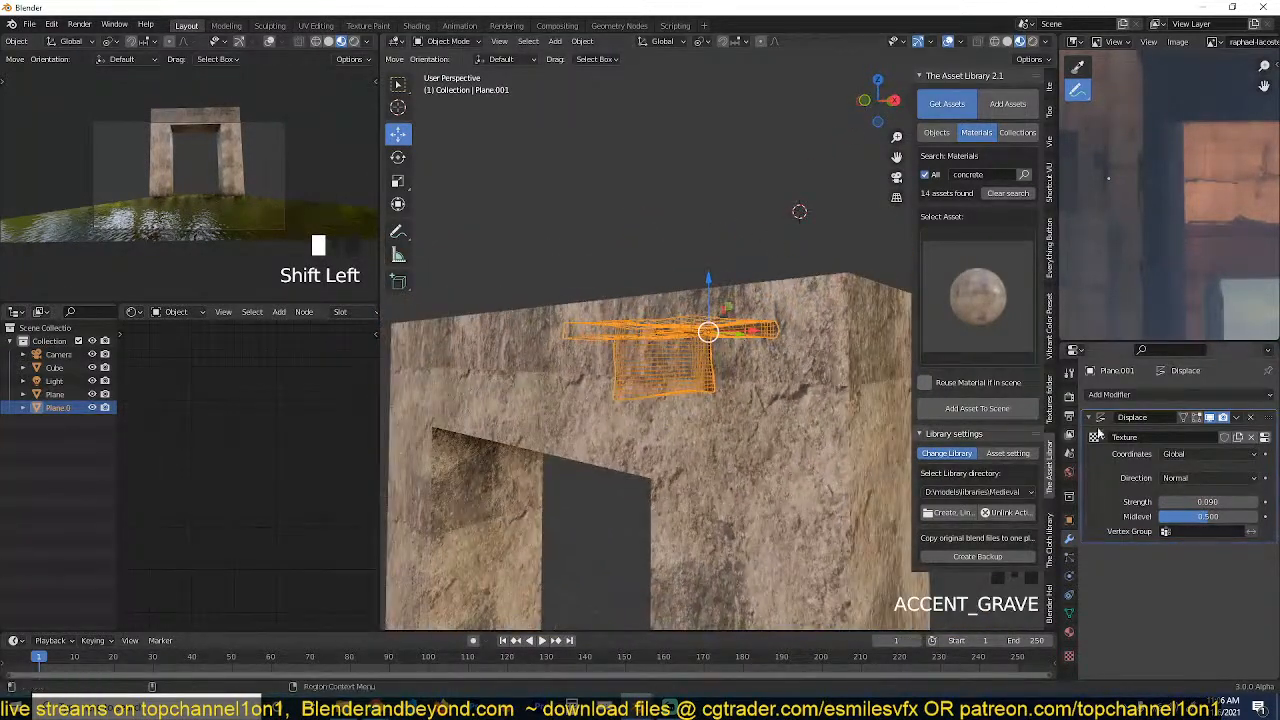
Add an Array modifier to the cutter and place it above Displace in the modifier stack.
{"action": "left_click", "coordinate": [1097, 428]}
{"action": "left_click", "coordinate": [1100, 394]}
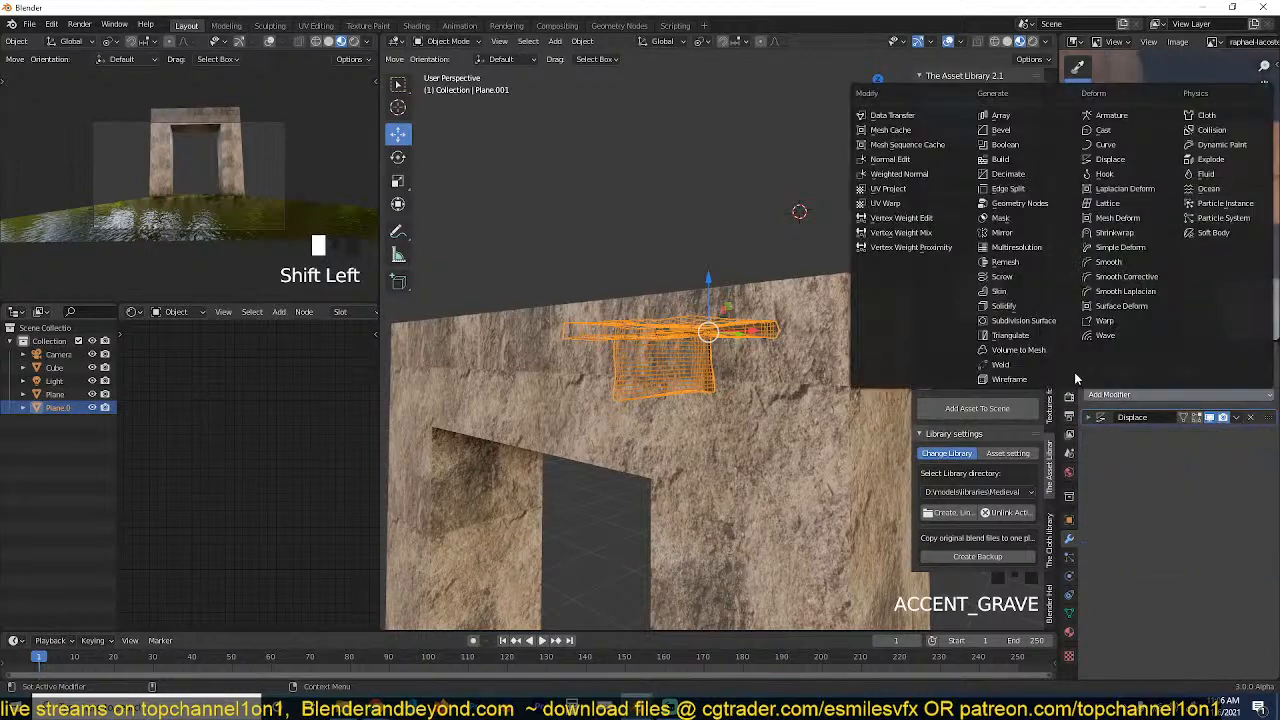
{"action": "left_click", "coordinate": [1001, 115]}
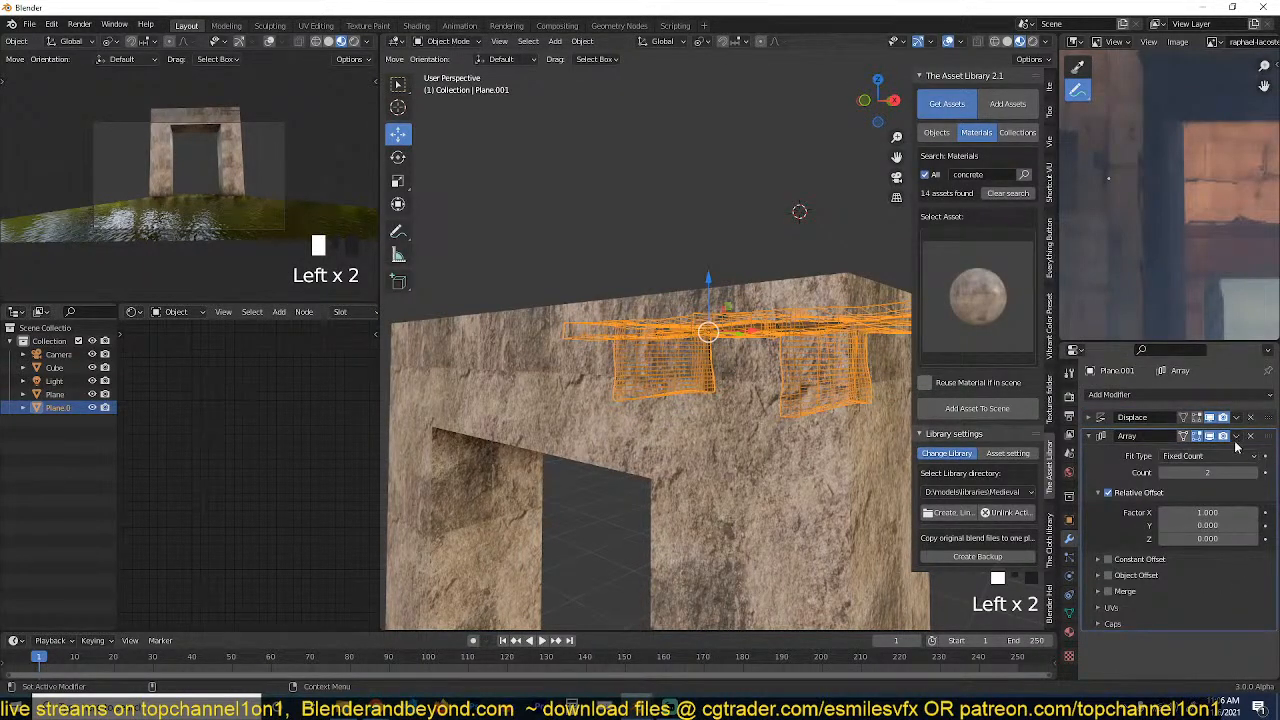
{"action": "left_click_drag", "start_coordinate": [1268, 438], "coordinate": [1268, 412]}
{"action": "key", "text": "grave"}
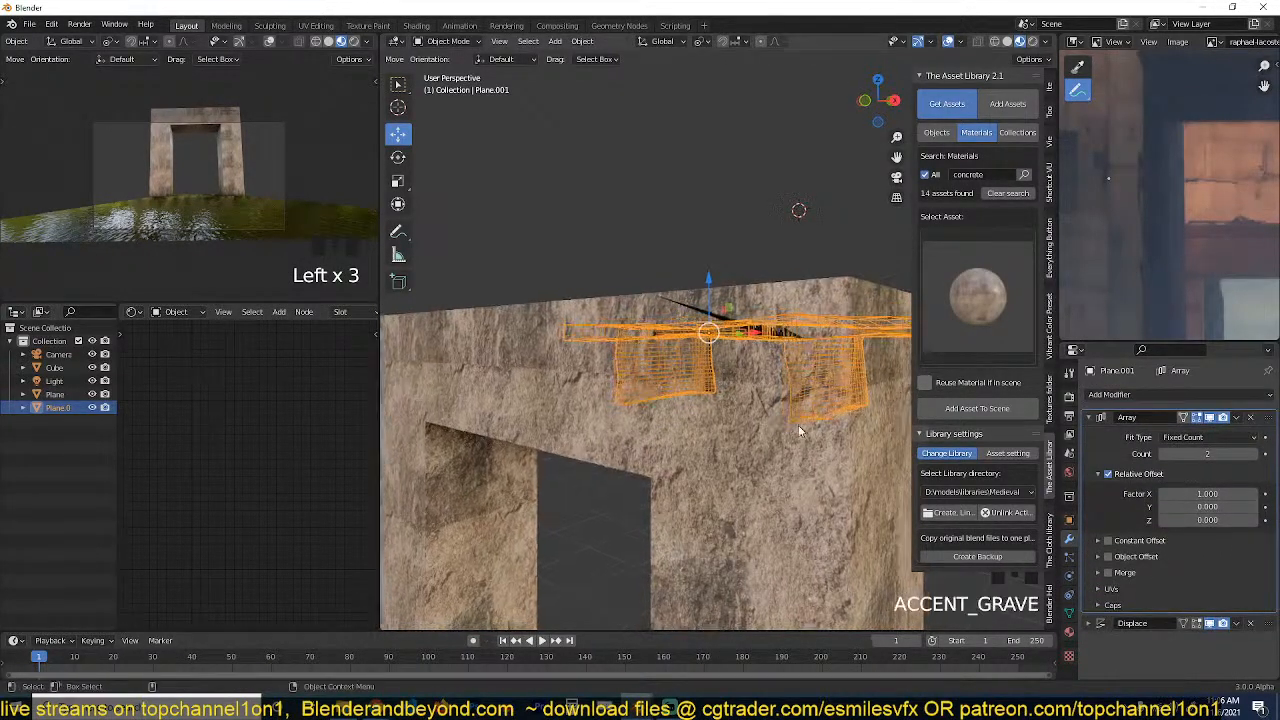
Try Displace ahead of Array to compare the cutter copies, and restore Array to first place in the stack.
{"action": "left_click_drag", "start_coordinate": [1267, 624], "coordinate": [1267, 417]}
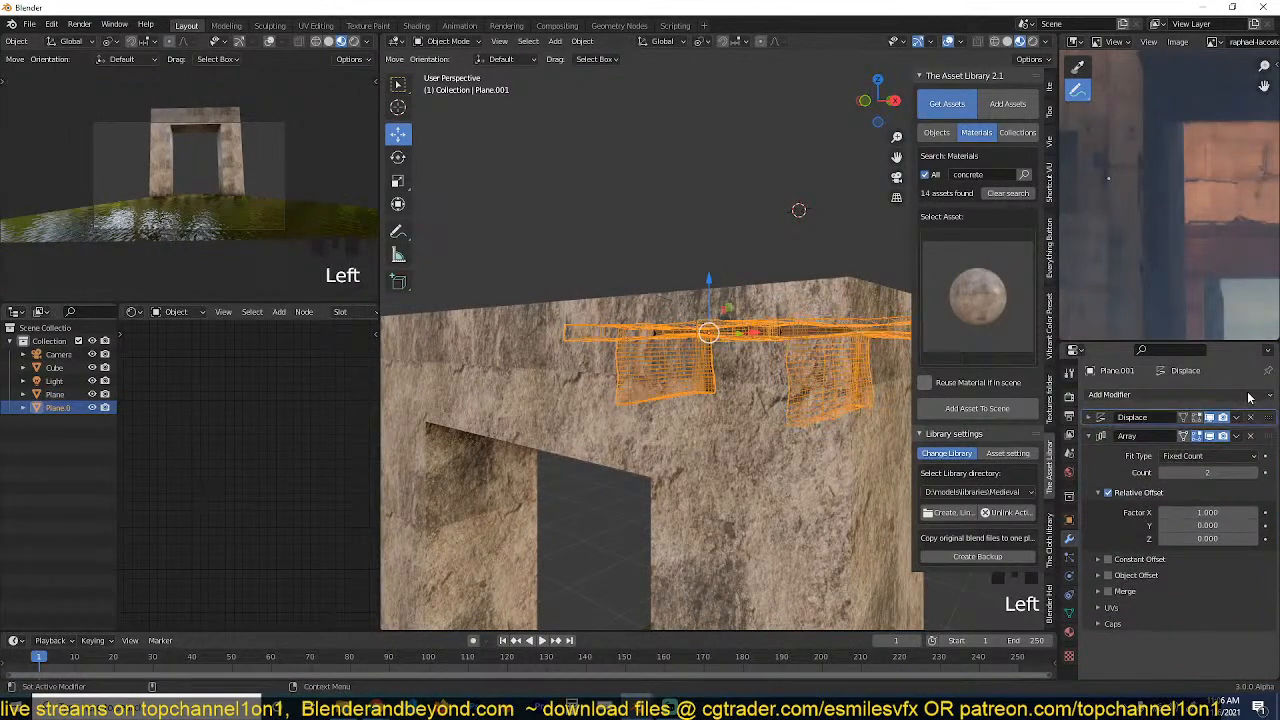
{"action": "mouse_move", "coordinate": [760, 380]}
{"action": "middle_mouse_down"}
{"action": "mouse_move", "coordinate": [812, 432]}
{"action": "mouse_move", "coordinate": [840, 390]}
{"action": "mouse_move", "coordinate": [818, 406]}
{"action": "mouse_move", "coordinate": [837, 428]}
{"action": "middle_mouse_up"}
{"action": "left_click", "coordinate": [1268, 438]}
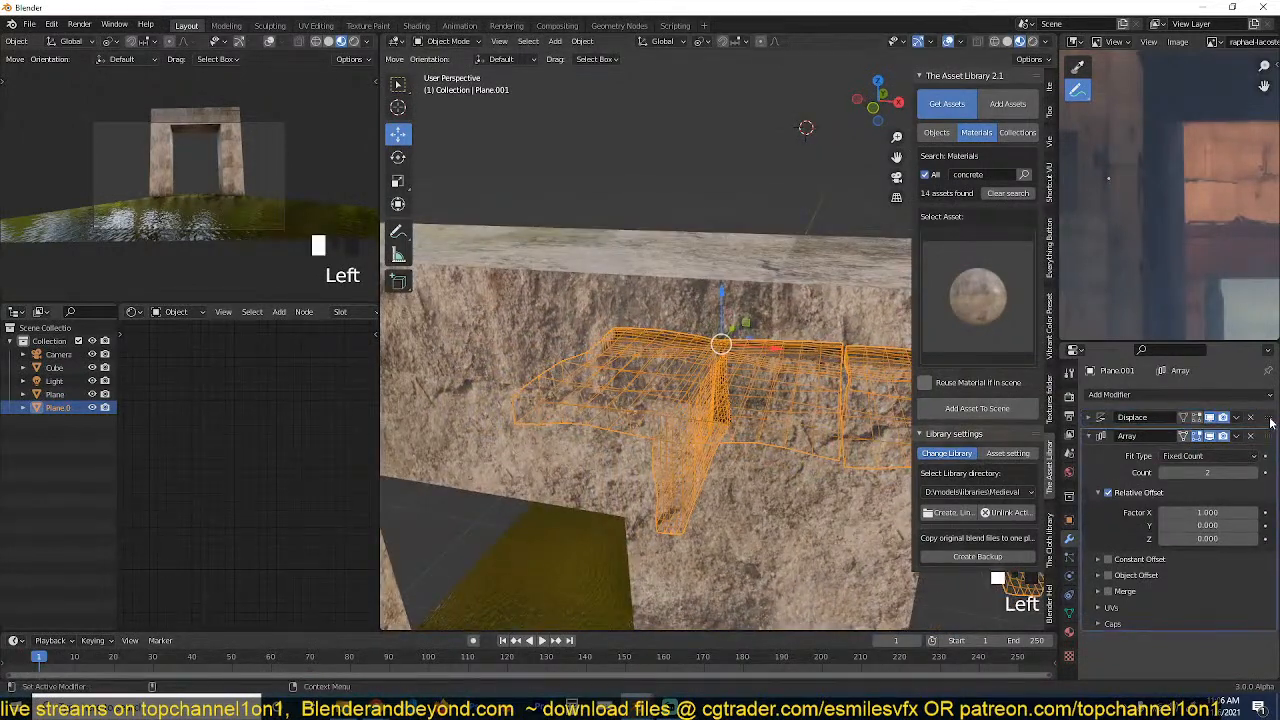
{"action": "left_click_drag", "start_coordinate": [1268, 440], "coordinate": [1268, 416]}
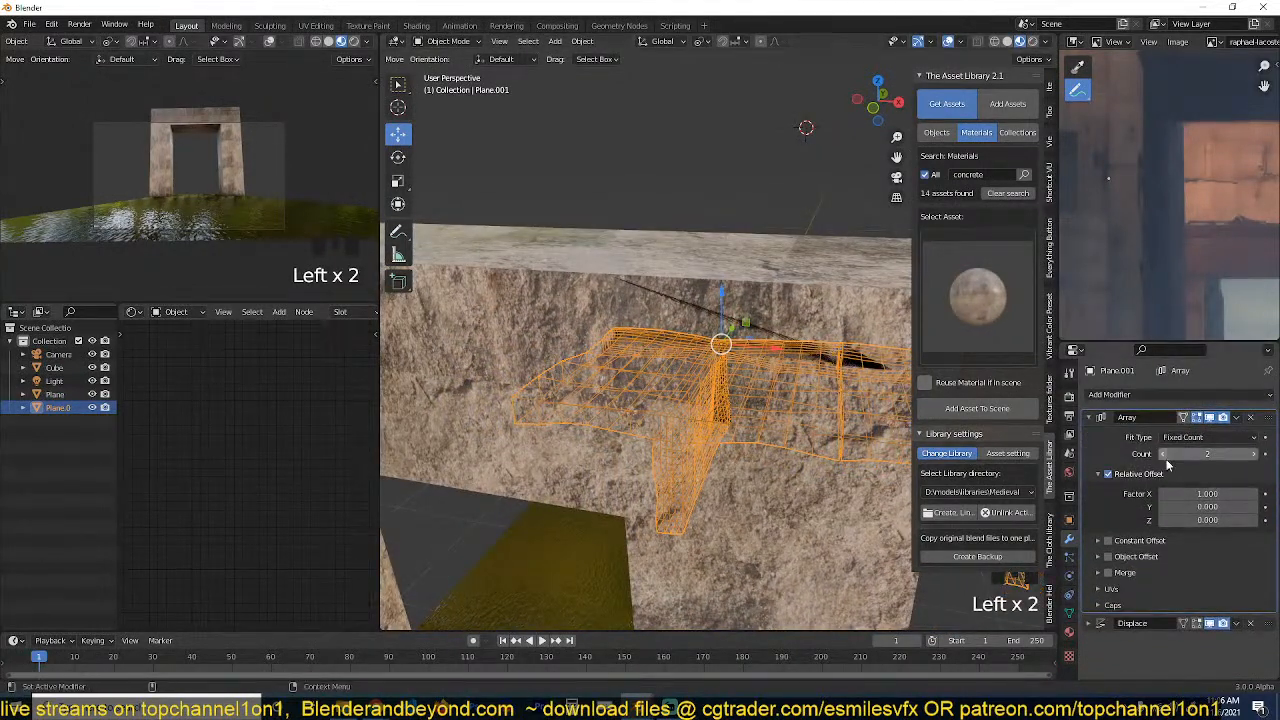
Set the Array's relative offset X factor to 1.02 and check the two cutter copies against the whole gateway.
{"action": "left_click_drag", "start_coordinate": [1207, 494], "coordinate": [1230, 494], "text": "shift"}
{"action": "middle_click_drag", "start_coordinate": [814, 420], "coordinate": [642, 301]}
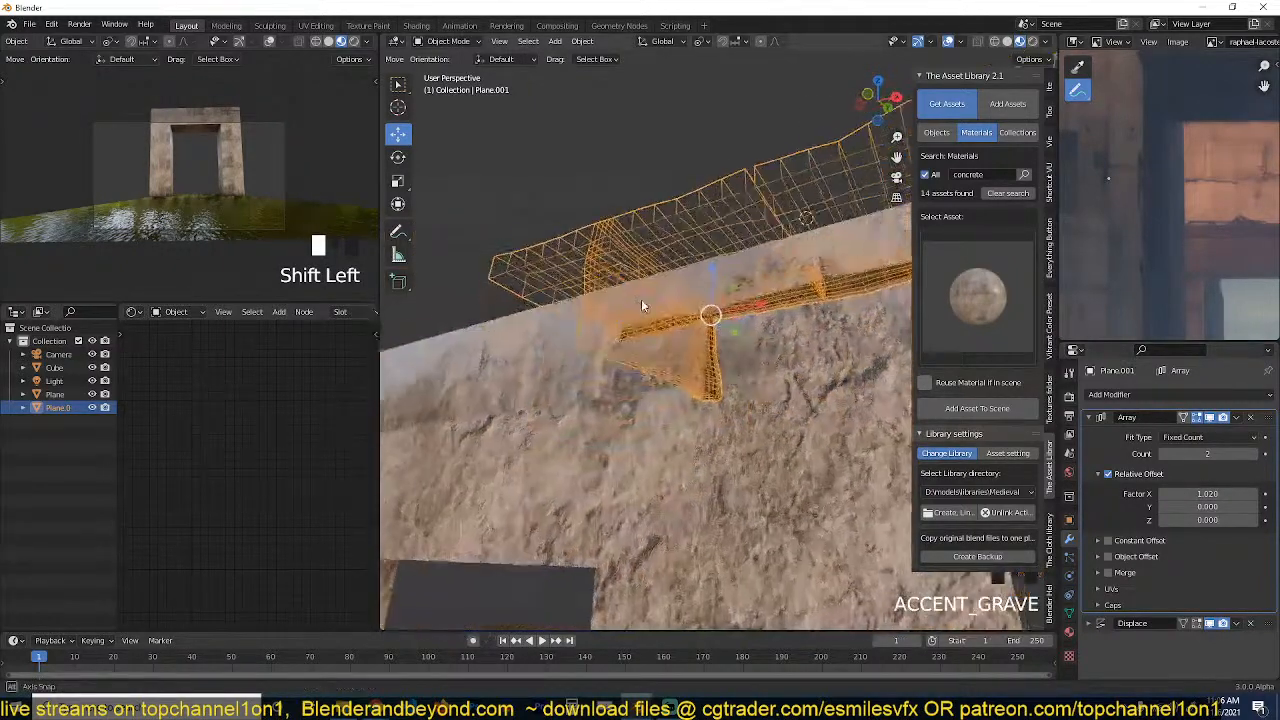
{"action": "scroll", "coordinate": [664, 333], "scroll_direction": "down", "scroll_amount": 7}
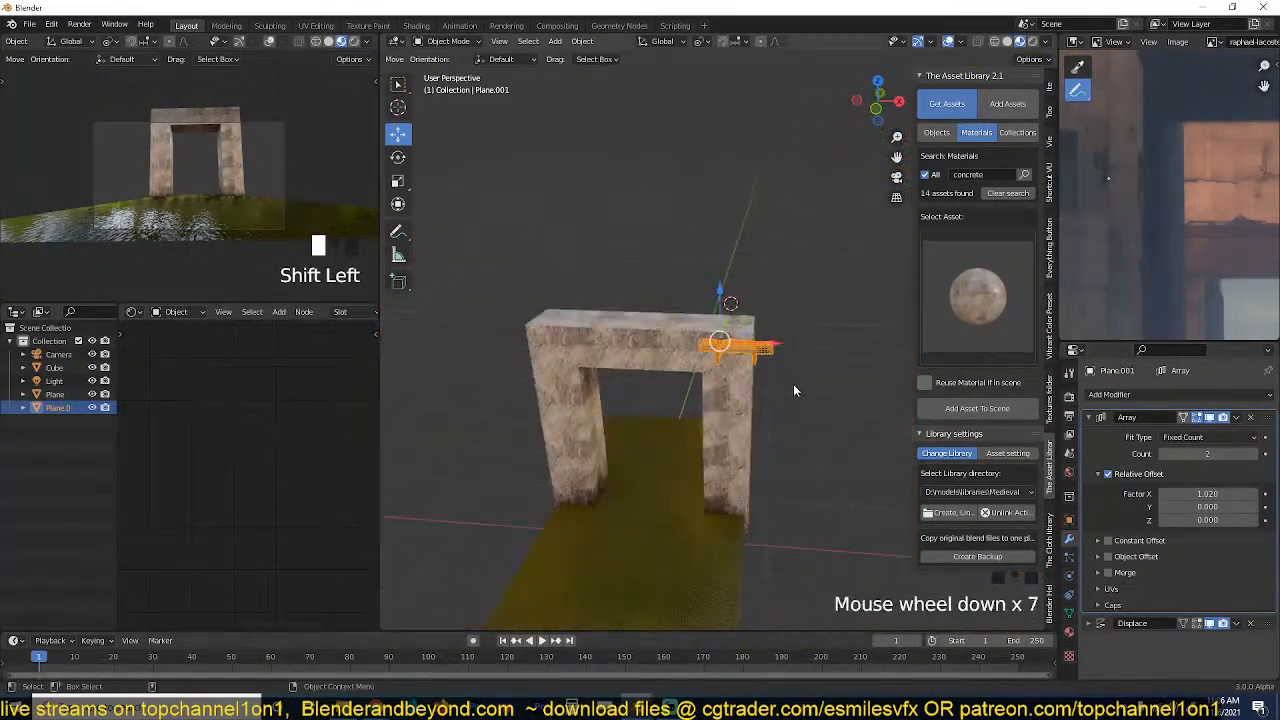
{"action": "scroll", "coordinate": [794, 390], "scroll_direction": "up", "scroll_amount": 3}
{"action": "scroll", "coordinate": [794, 390], "scroll_direction": "down", "scroll_amount": 2}
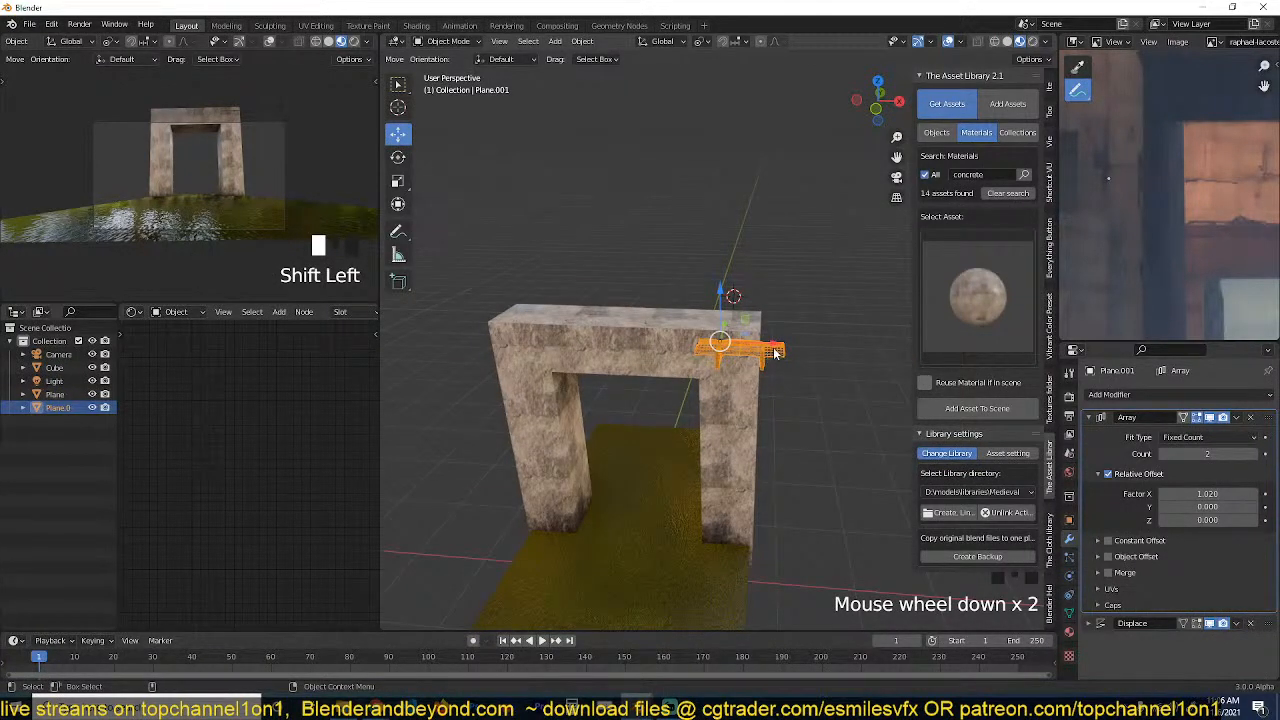
Move the arrayed cutter along X to the opposite end of the lintel and check its grooves up close.
{"action": "left_click_drag", "start_coordinate": [735, 347], "coordinate": [566, 348]}
{"action": "key", "text": "grave"}
{"action": "scroll", "coordinate": [224, 243], "scroll_direction": "down", "scroll_amount": 3}
{"action": "scroll", "coordinate": [224, 243], "scroll_direction": "up", "scroll_amount": 3}
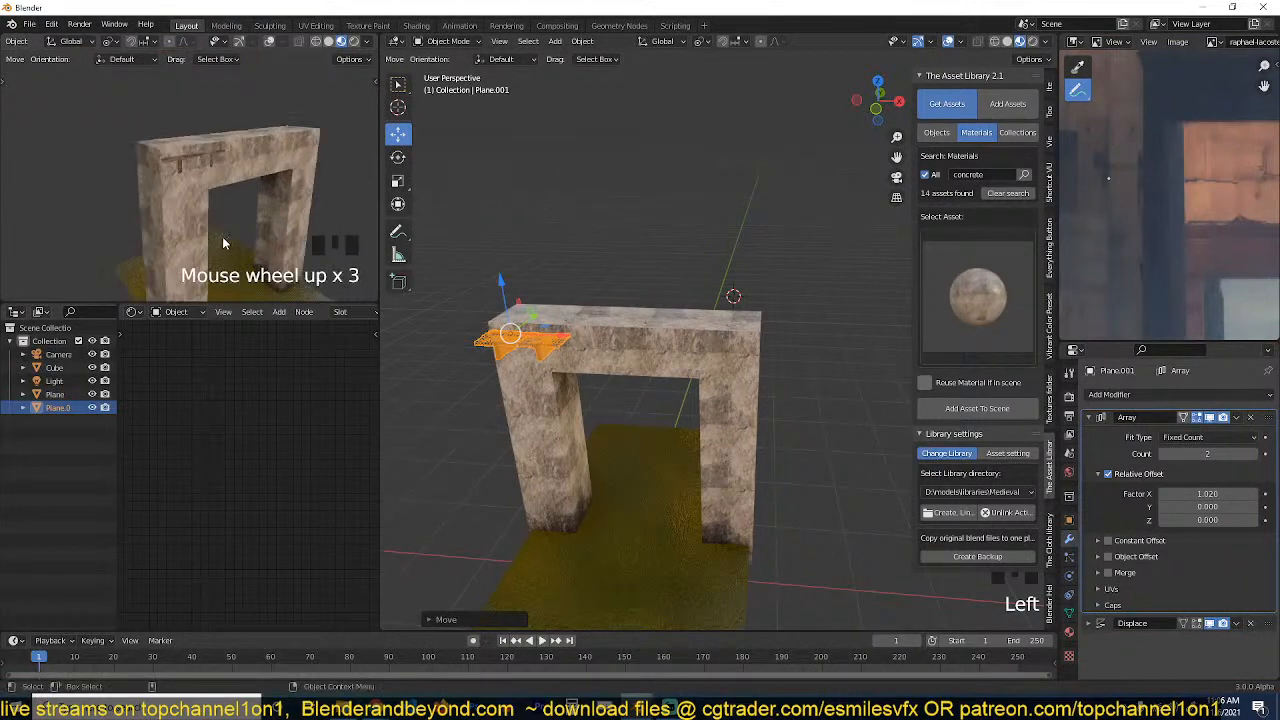
{"action": "key", "text": "grave"}
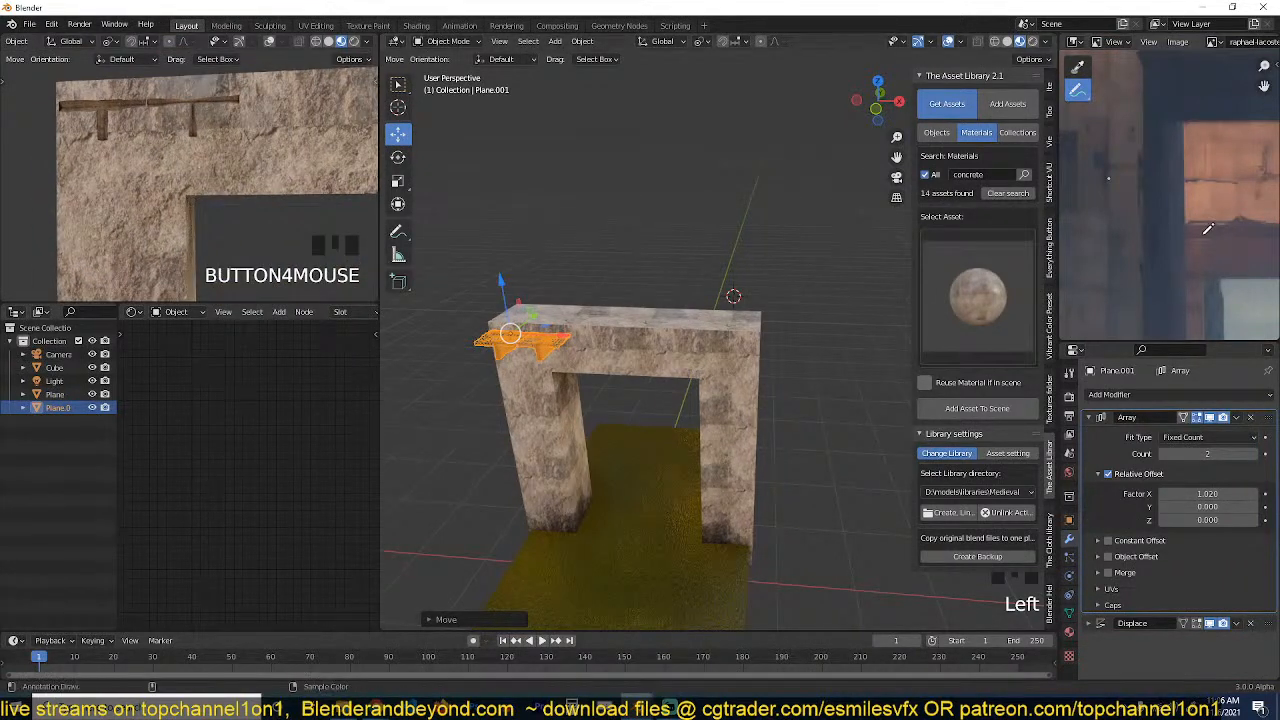
Check the reference painting's seams and increase the Array count to 4 to extend the cuts along the lintel.
{"action": "key", "text": "ctrl+space"}
{"action": "key", "text": "ctrl+space"}
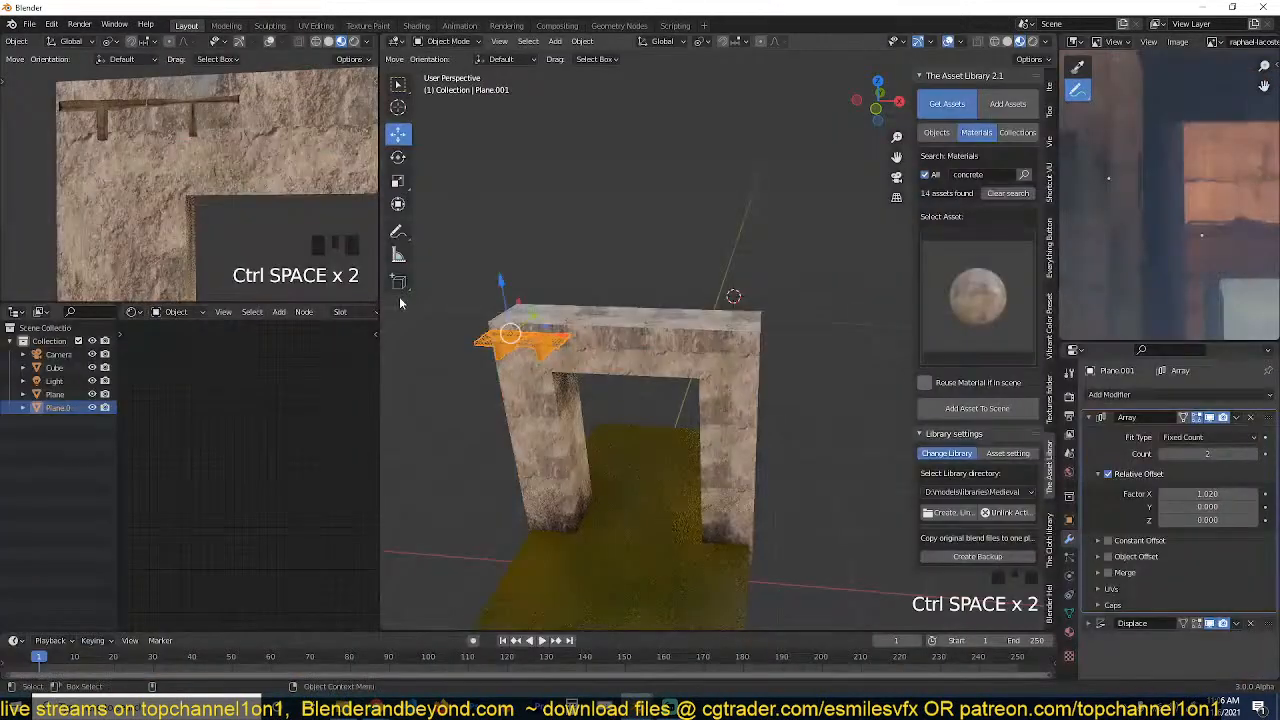
{"action": "key", "text": "grave"}
{"action": "scroll", "coordinate": [703, 307], "scroll_direction": "up", "scroll_amount": 2}
{"action": "key", "text": "grave"}
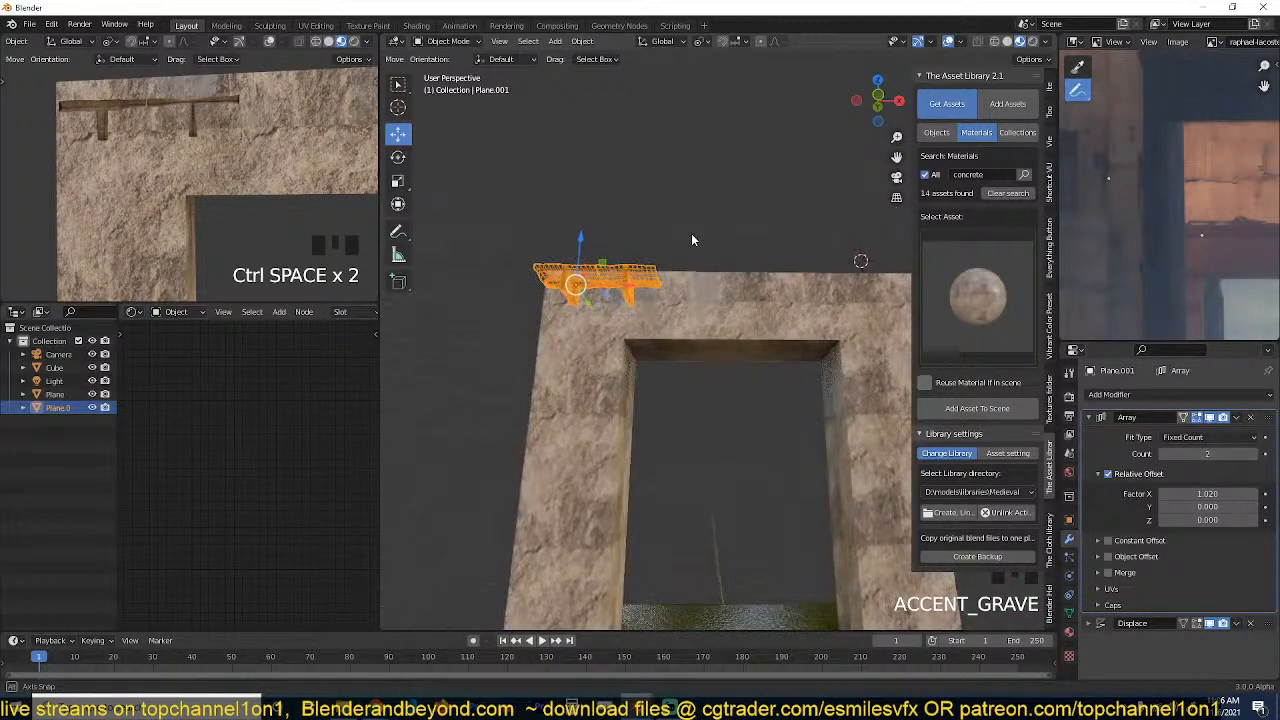
{"action": "left_click", "coordinate": [1255, 454]}
Increase the cutter's Array count to 7 so the copies span the full width of the lintel.
{"action": "left_click", "coordinate": [1255, 454]}
{"action": "left_click", "coordinate": [1255, 454]}
{"action": "left_click", "coordinate": [1255, 454]}
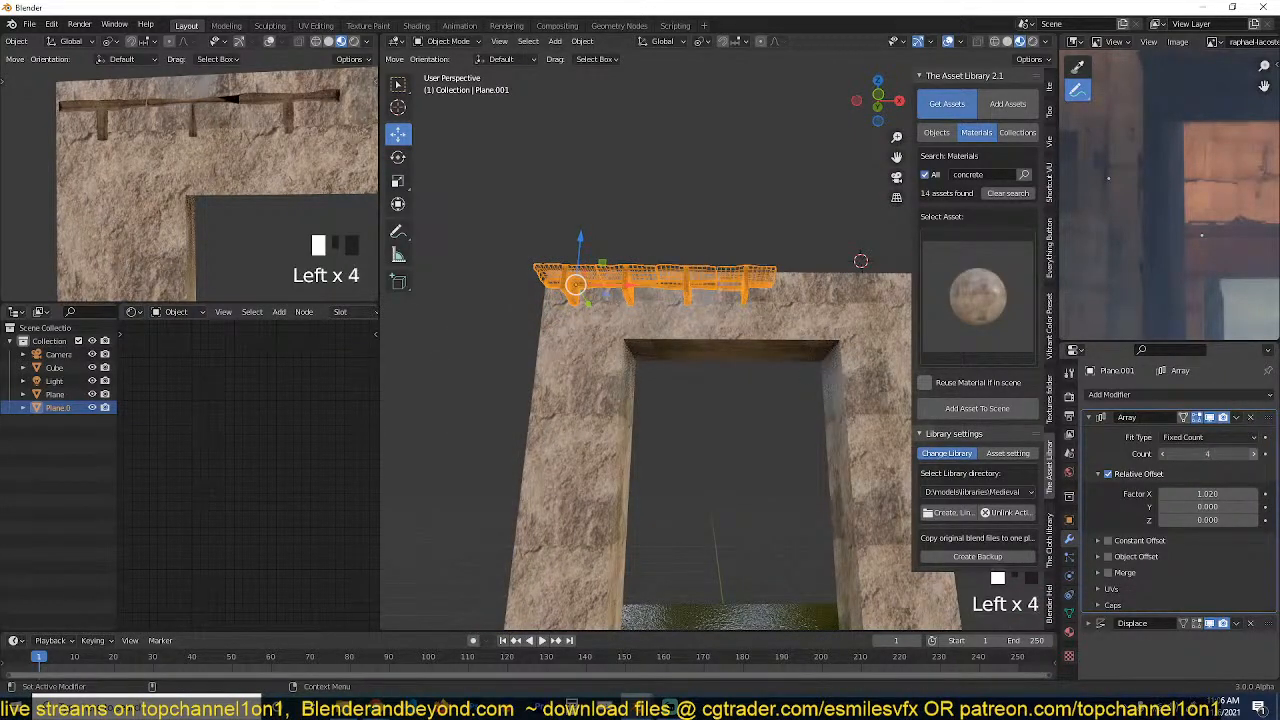
{"action": "left_click", "coordinate": [1255, 454]}
{"action": "left_click", "coordinate": [1255, 454]}
{"action": "left_click", "coordinate": [1255, 454]}
{"action": "scroll", "coordinate": [714, 394], "scroll_direction": "down", "scroll_amount": 3}
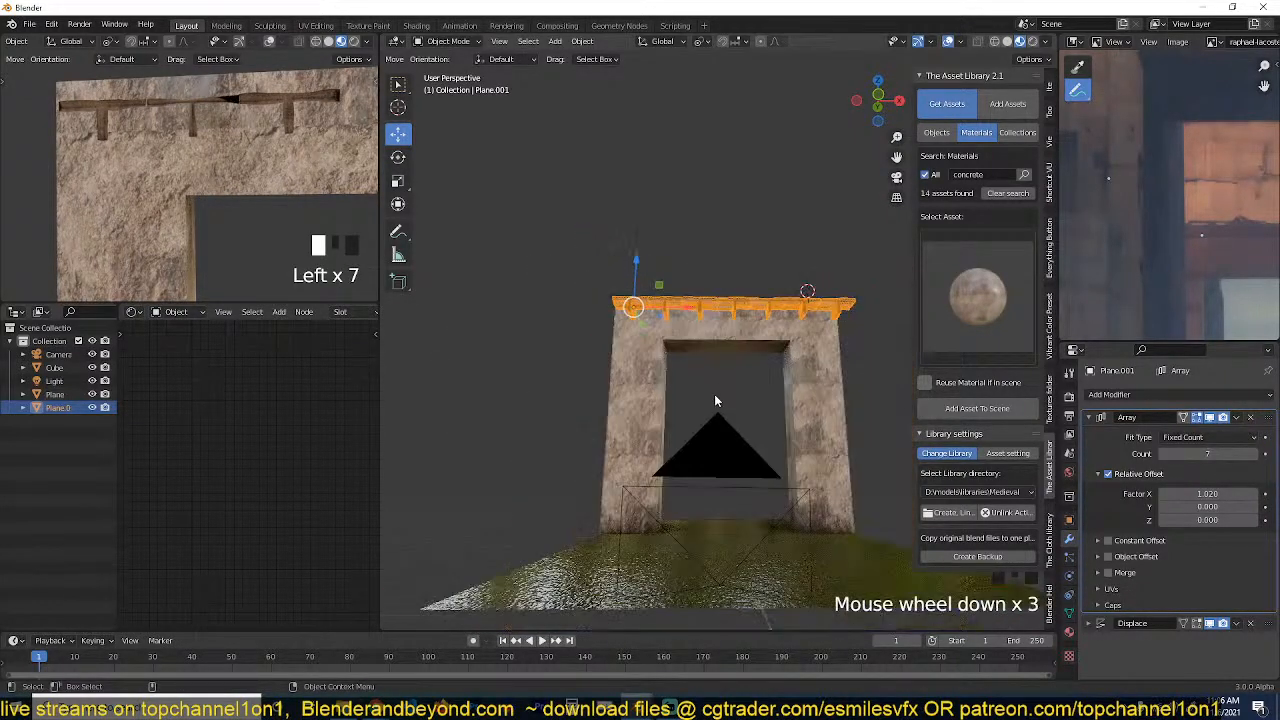
Shift the arrayed cutter slightly along Y relative to the gateway's front face.
{"action": "key", "text": "grave"}
{"action": "scroll", "coordinate": [744, 330], "scroll_direction": "up", "scroll_amount": 2}
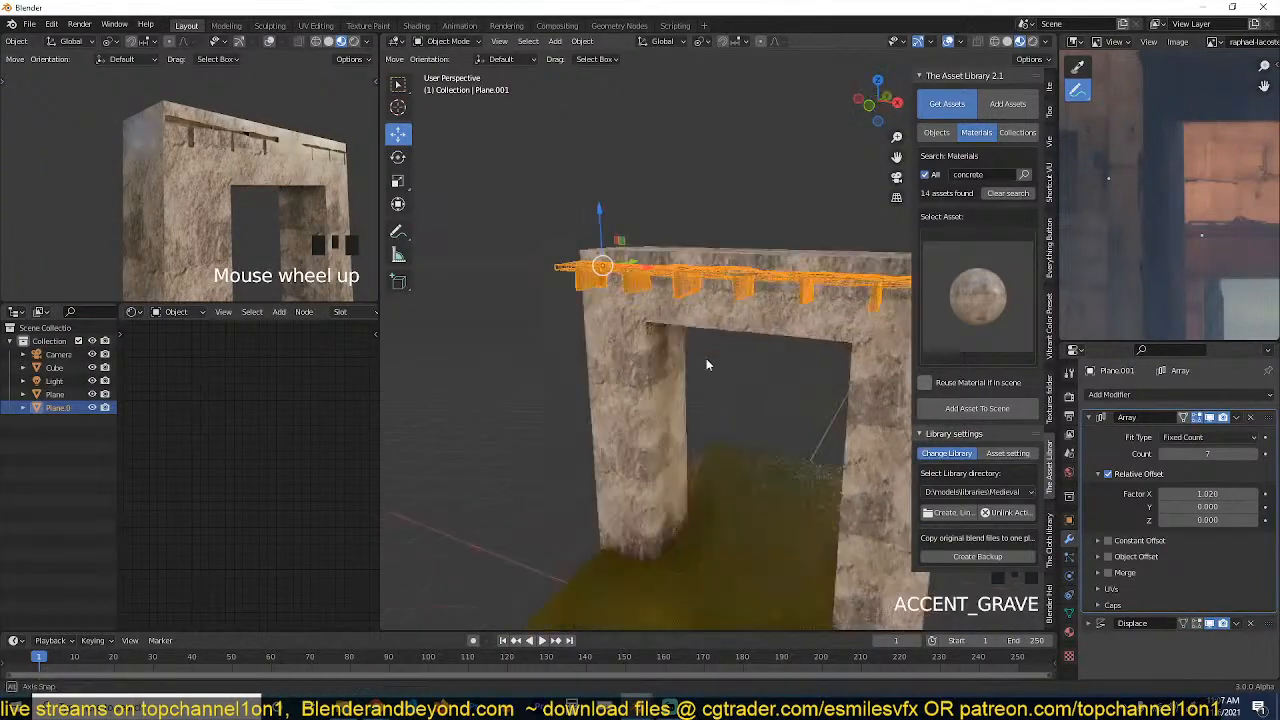
{"action": "key", "text": "grave"}
{"action": "middle_click_drag", "start_coordinate": [744, 330], "coordinate": [811, 195], "text": "shift"}
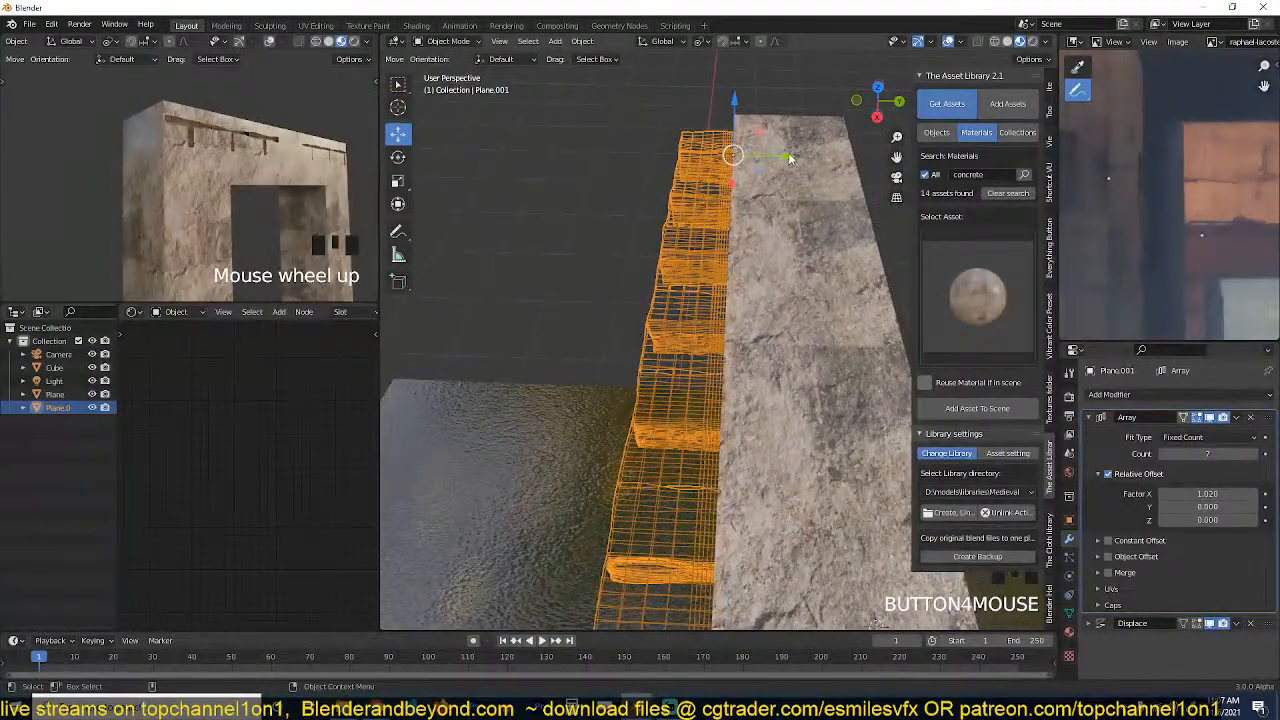
{"action": "left_click_drag", "start_coordinate": [790, 158], "coordinate": [790, 168]}
Set the operand type of the gateway's Boolean modifier to Collection.
{"action": "key", "text": "grave"}
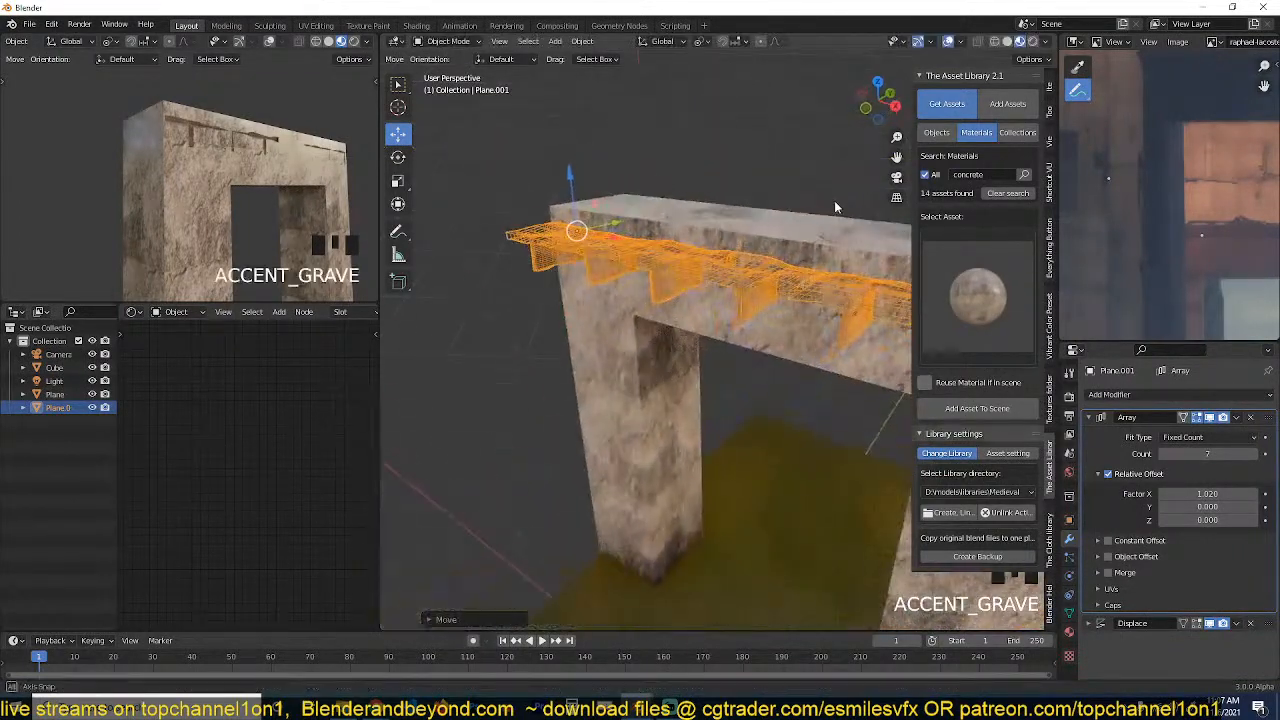
{"action": "key", "text": "KP_1"}
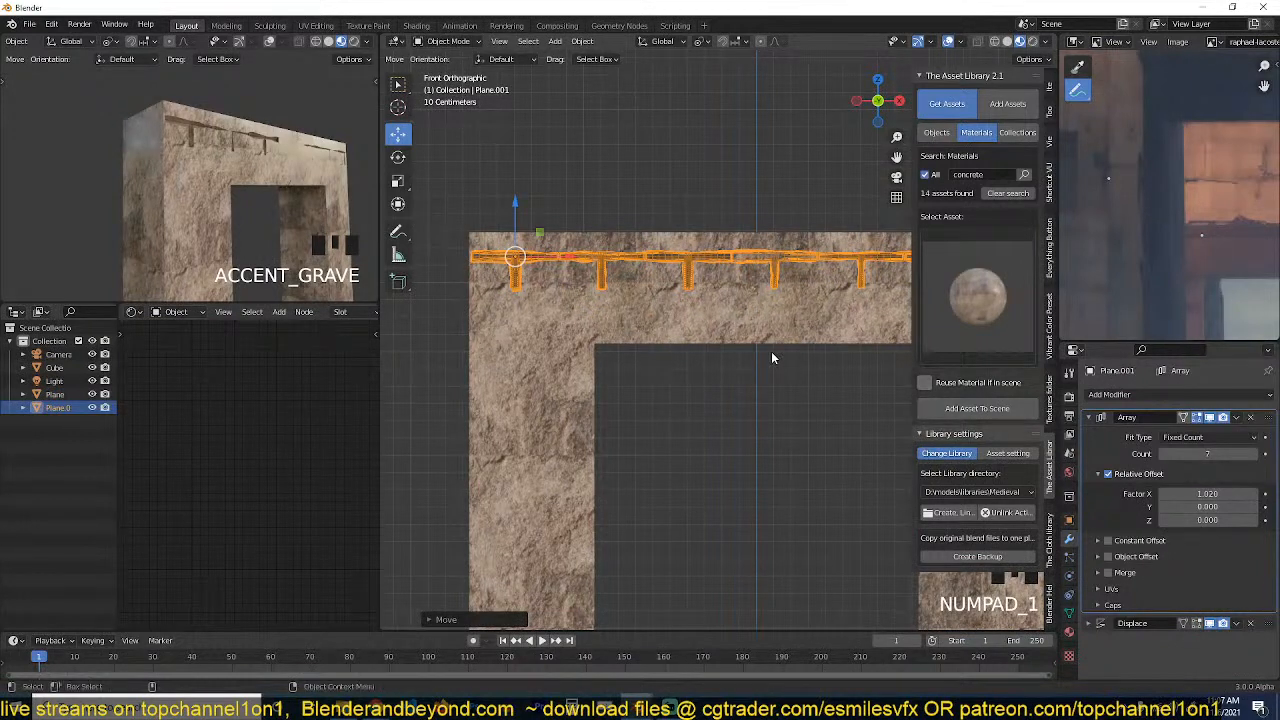
{"action": "left_click", "coordinate": [800, 340]}
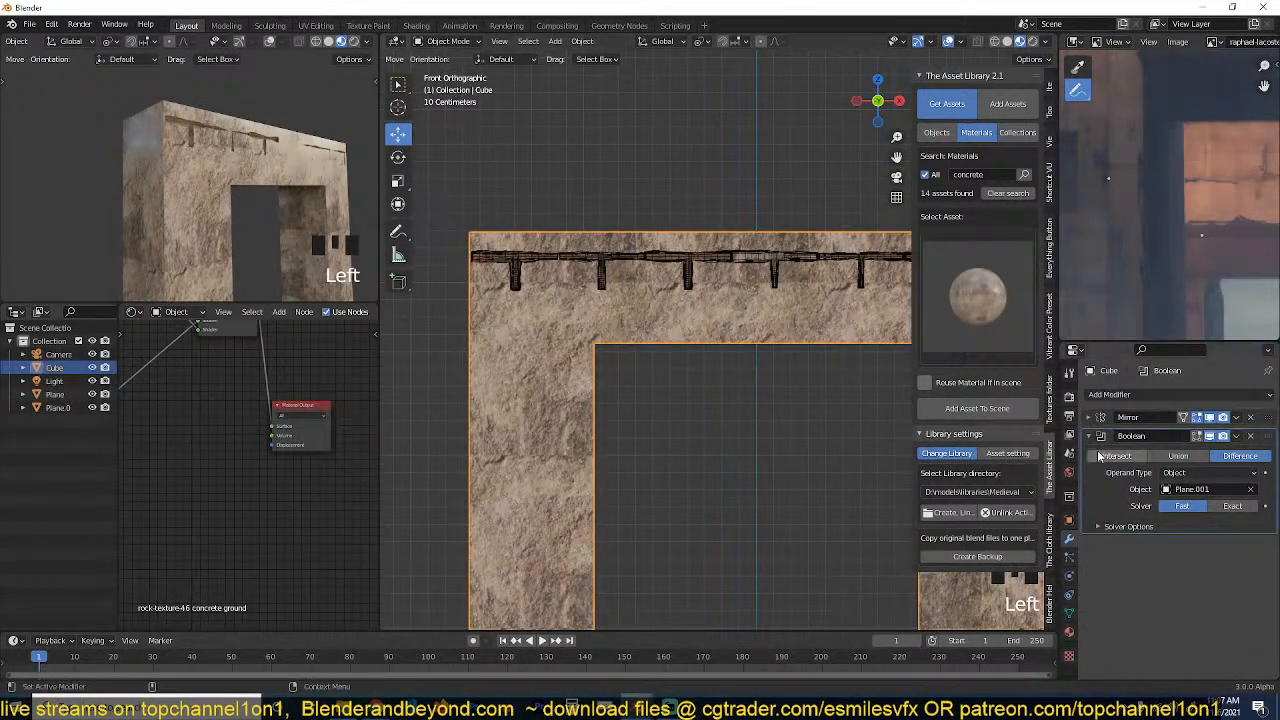
{"action": "left_click", "coordinate": [1205, 473]}
{"action": "left_click", "coordinate": [630, 308]}
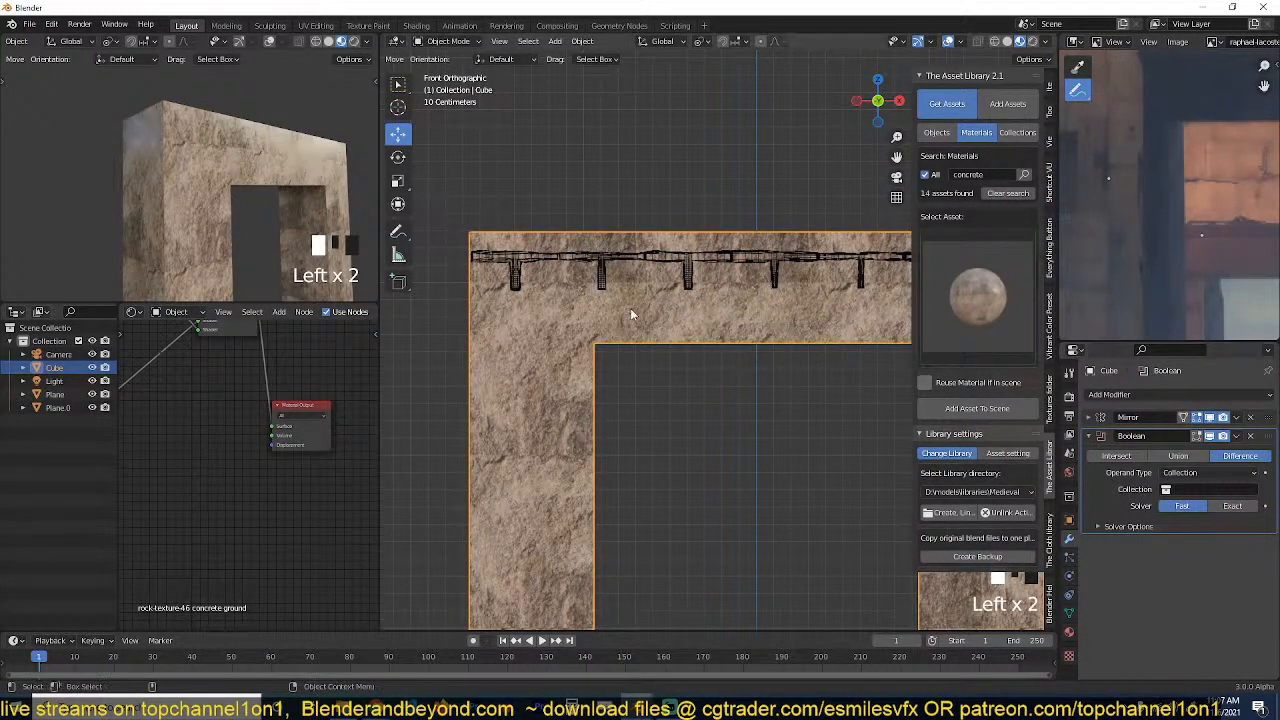
Move the arrayed cutter to a new collection named Collection 2.
{"action": "left_click", "coordinate": [707, 268]}
{"action": "key", "text": "m"}
{"action": "left_click", "coordinate": [707, 265]}
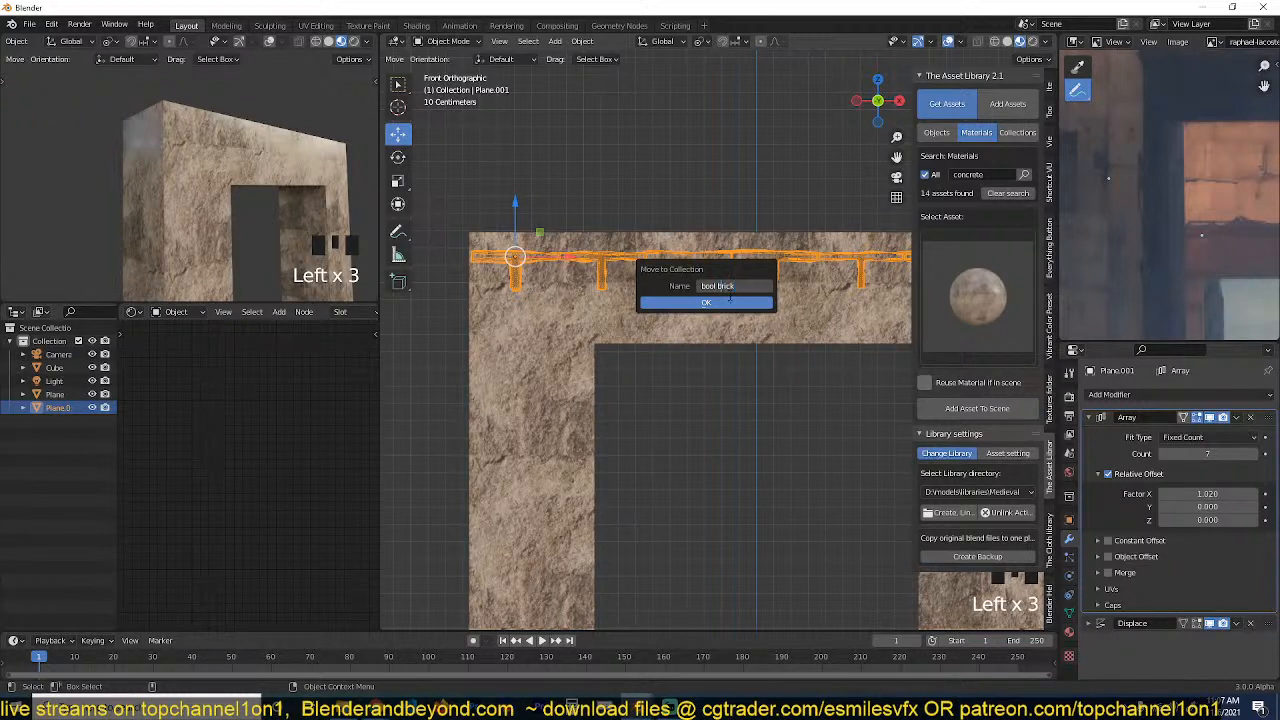
Name the cutter's new collection bool brick.
{"action": "left_click", "coordinate": [730, 303]}
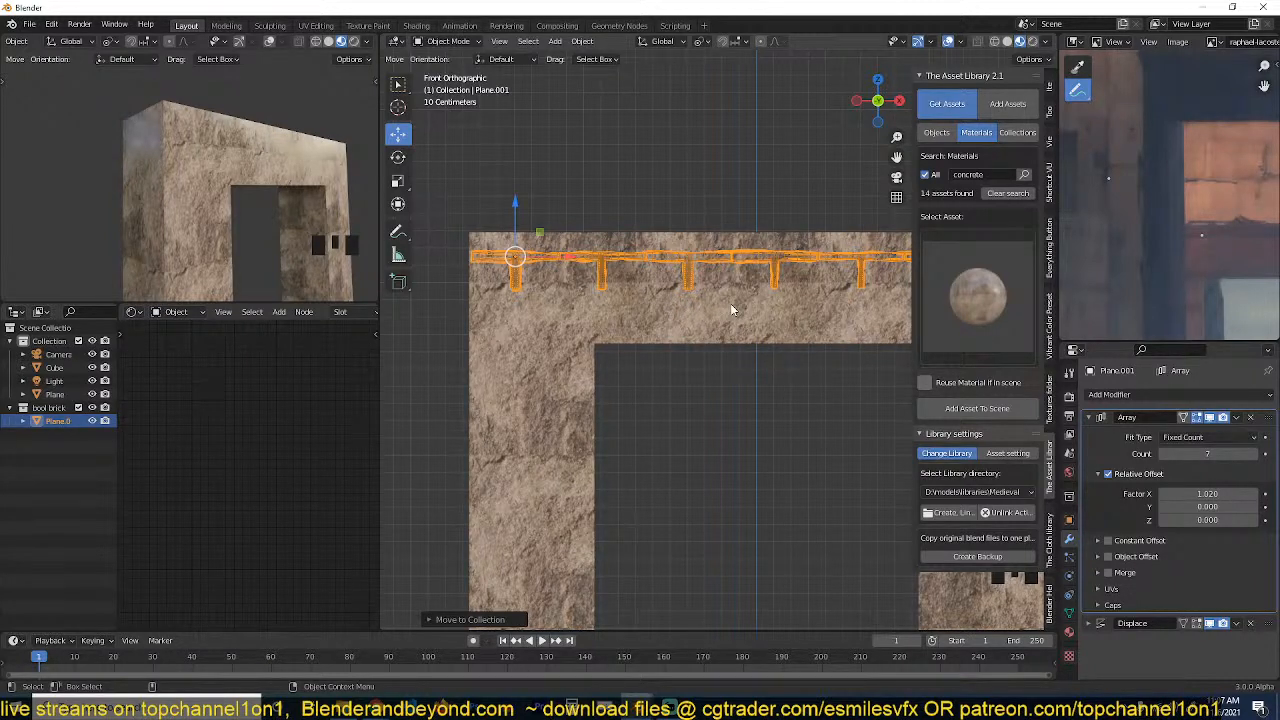
{"action": "middle_click_drag", "start_coordinate": [731, 310], "coordinate": [700, 287]}
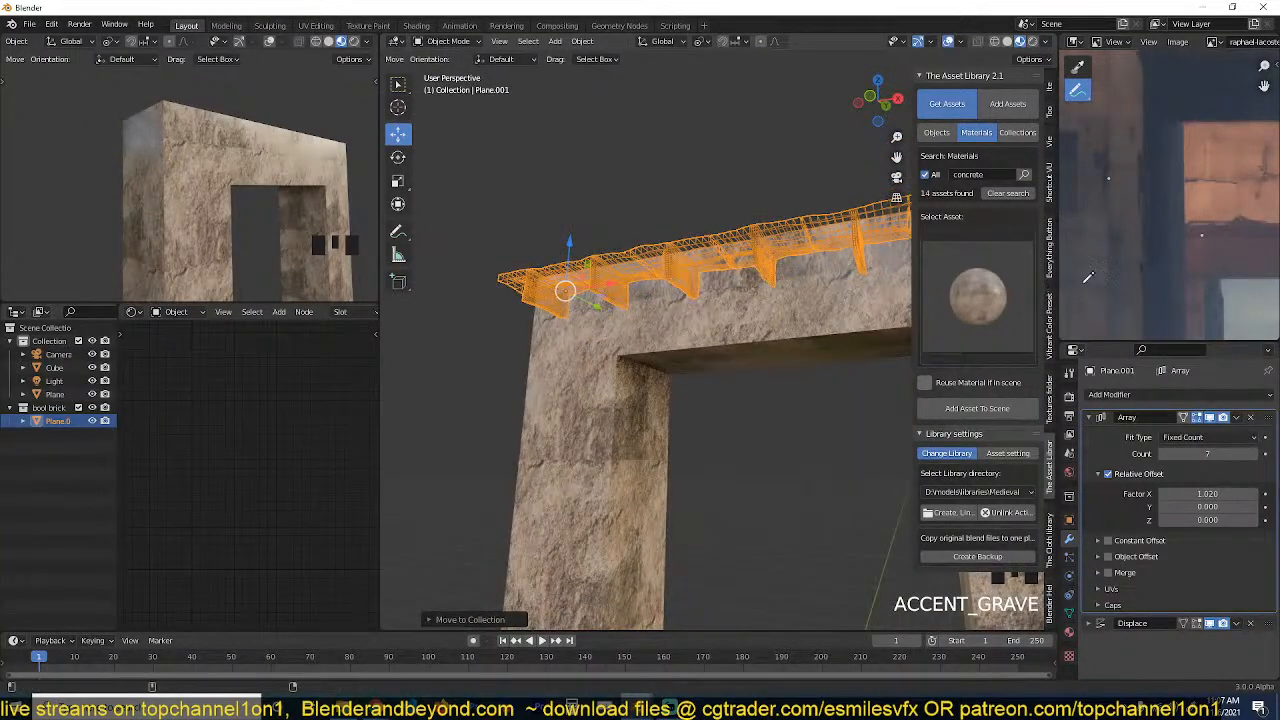
{"action": "middle_click_drag", "start_coordinate": [800, 302], "coordinate": [725, 308]}
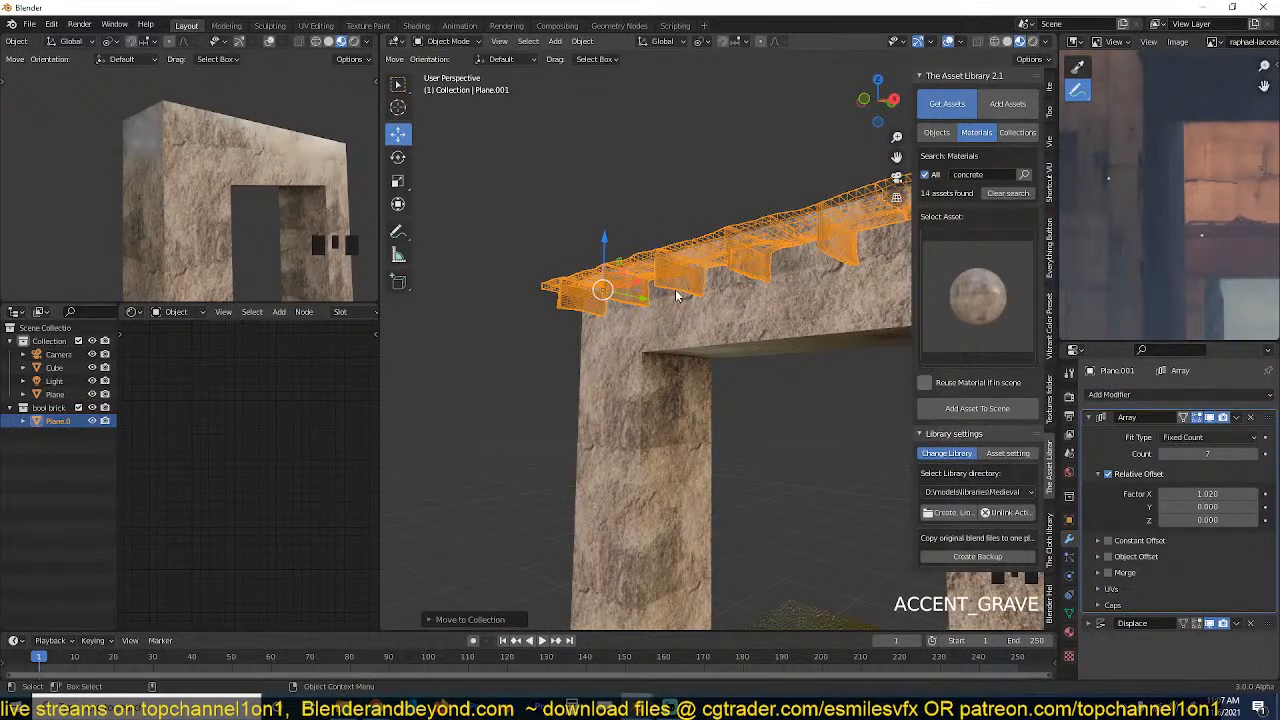
{"action": "scroll", "coordinate": [676, 295], "scroll_direction": "up", "scroll_amount": 3}
{"action": "middle_click_drag", "start_coordinate": [677, 297], "coordinate": [795, 267]}
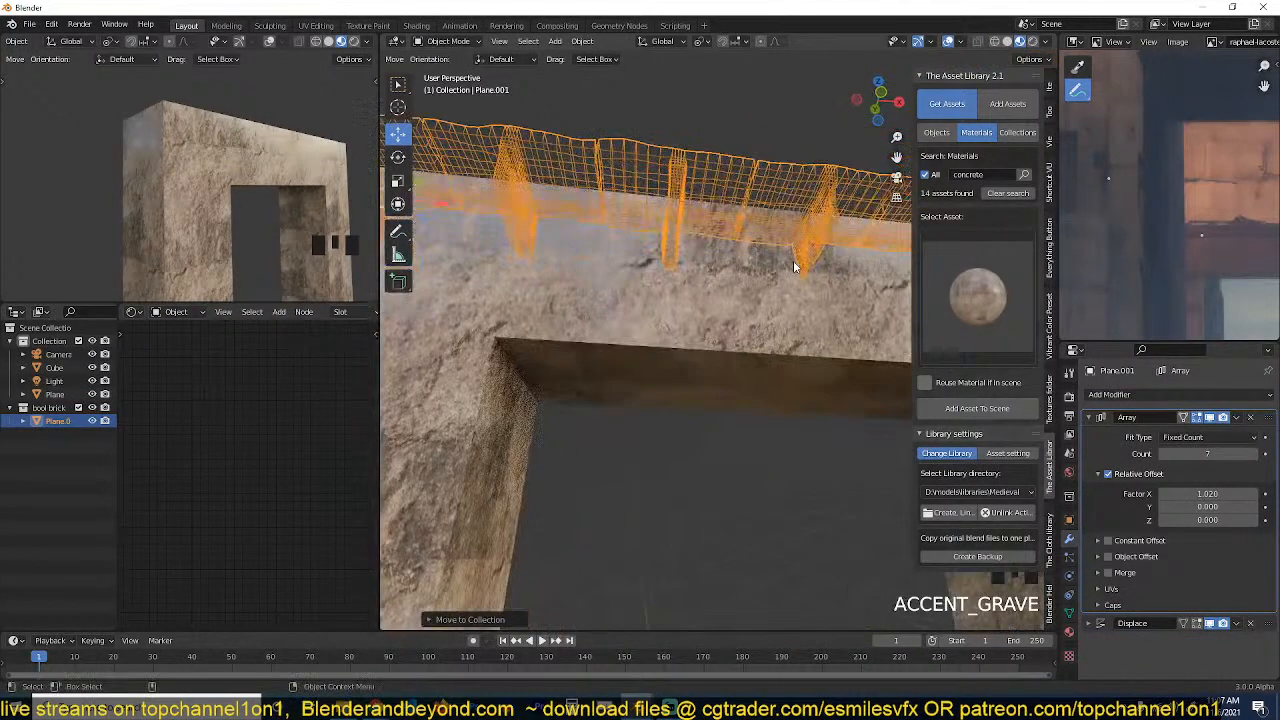
{"action": "key", "text": "grave"}
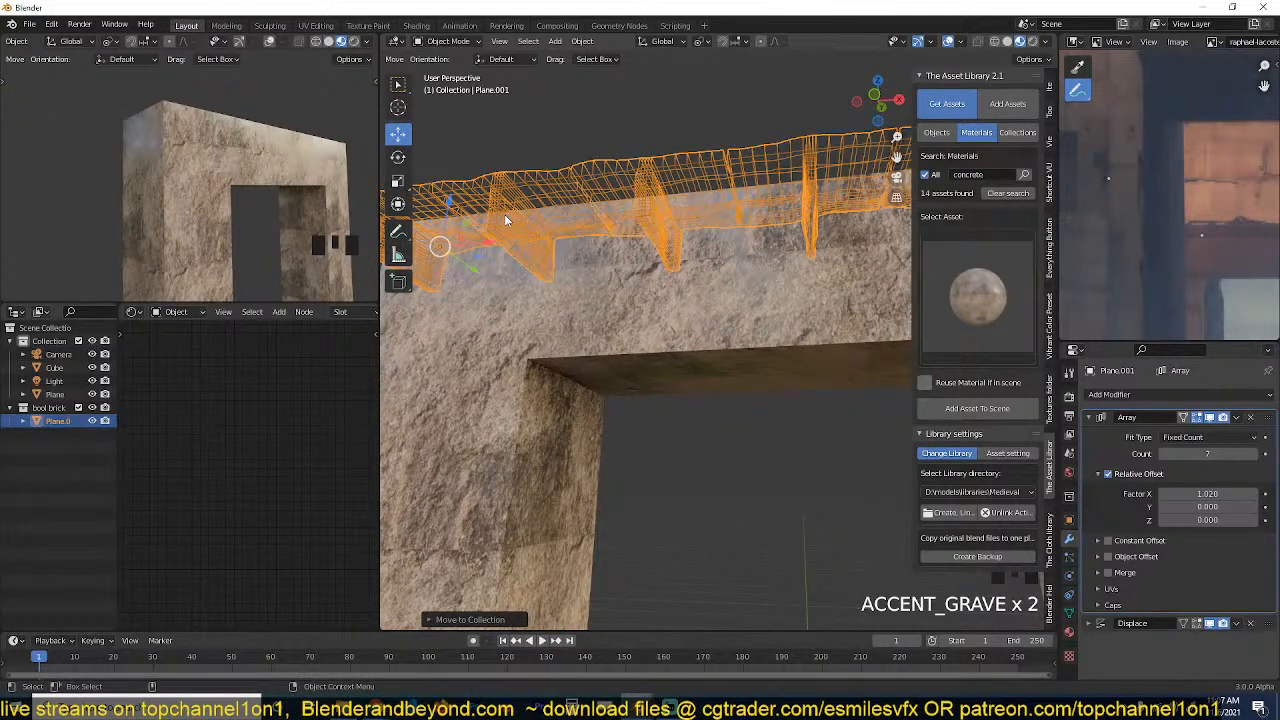
Assign the bool brick collection as the operand of the gateway's Boolean modifier.
{"action": "left_click", "coordinate": [712, 310]}
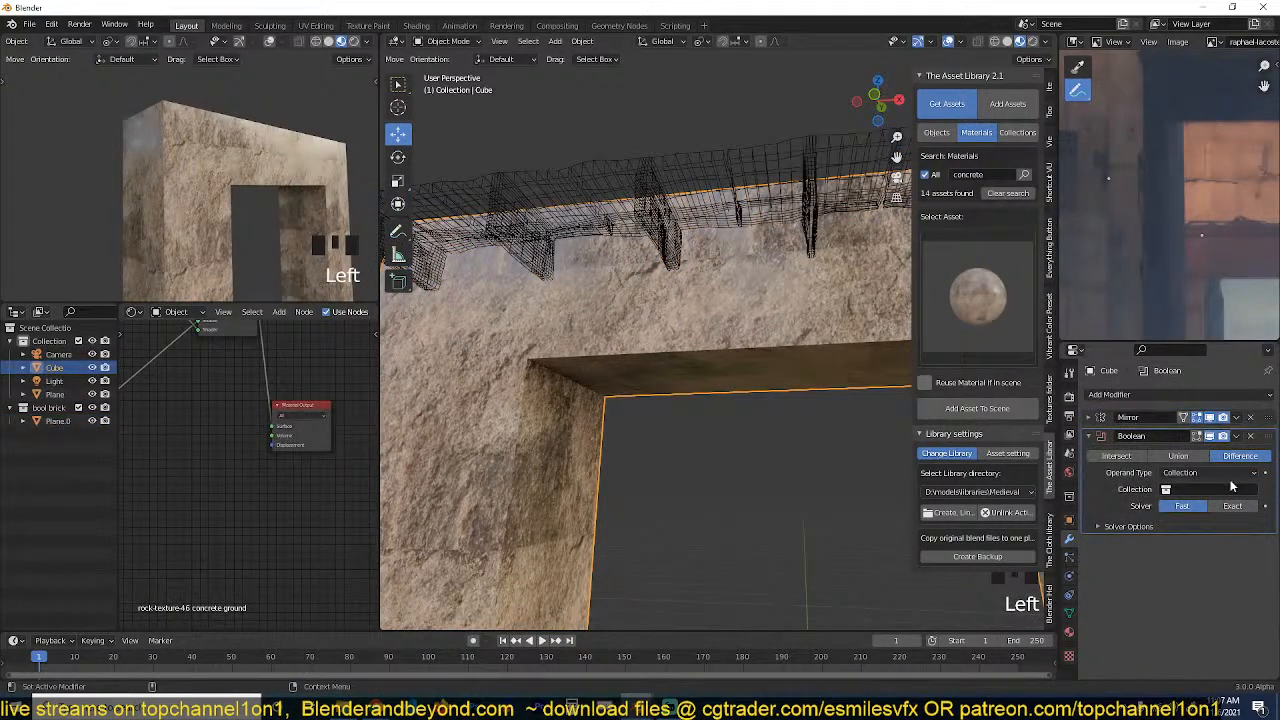
{"action": "left_click", "coordinate": [1232, 487]}
{"action": "left_click", "coordinate": [1200, 515]}
{"action": "key", "text": "alt+a"}
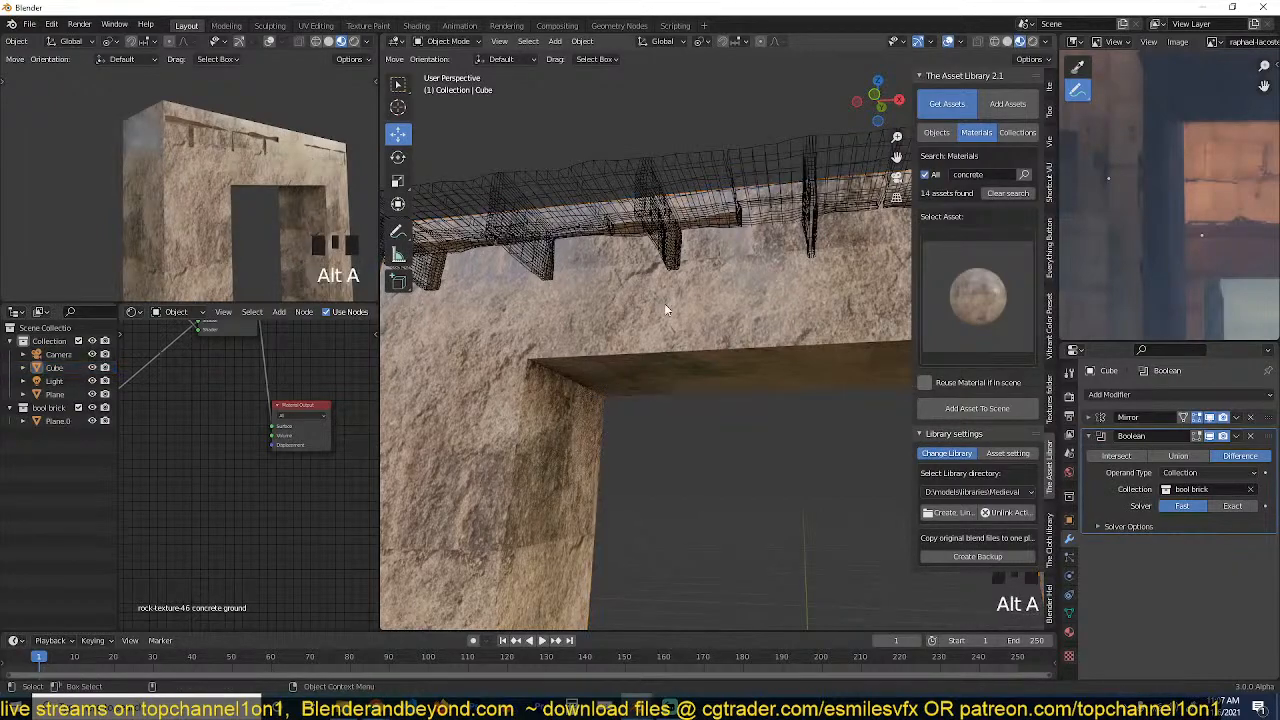
{"action": "key", "text": "grave"}
{"action": "scroll", "coordinate": [641, 394], "scroll_direction": "down", "scroll_amount": 2}
{"action": "key", "text": "grave"}
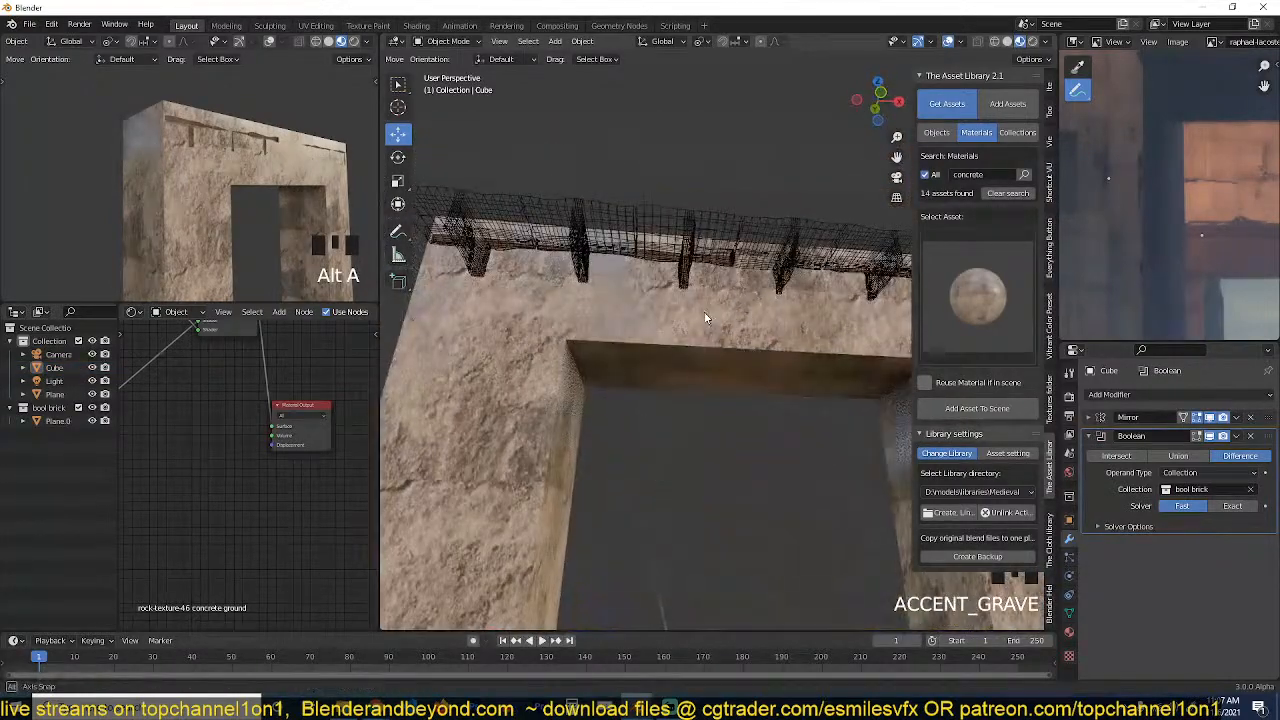
Move the arrayed cutter slightly along Y to adjust how deep it cuts into the lintel's front face.
{"action": "left_click", "coordinate": [686, 255]}
{"action": "key", "text": "grave"}
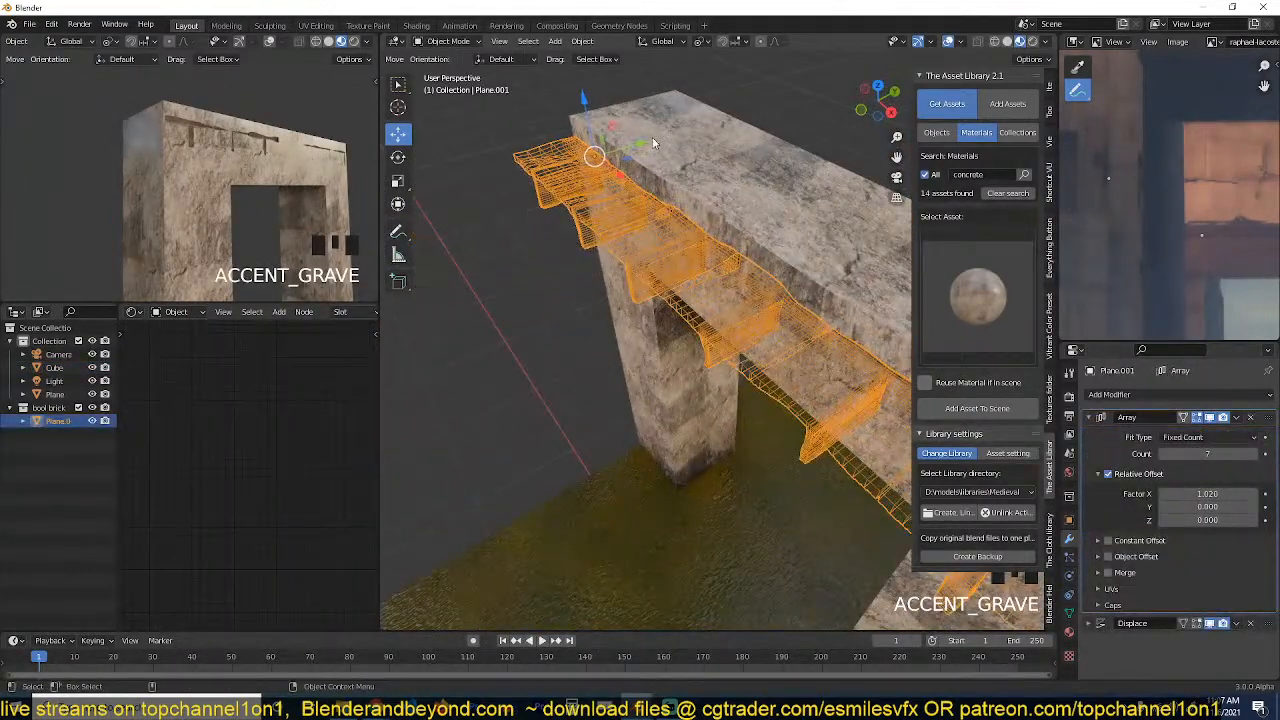
{"action": "left_click_drag", "start_coordinate": [643, 139], "coordinate": [640, 168]}
{"action": "key", "text": "grave"}
{"action": "left_click", "coordinate": [734, 142]}
{"action": "key", "text": "grave"}
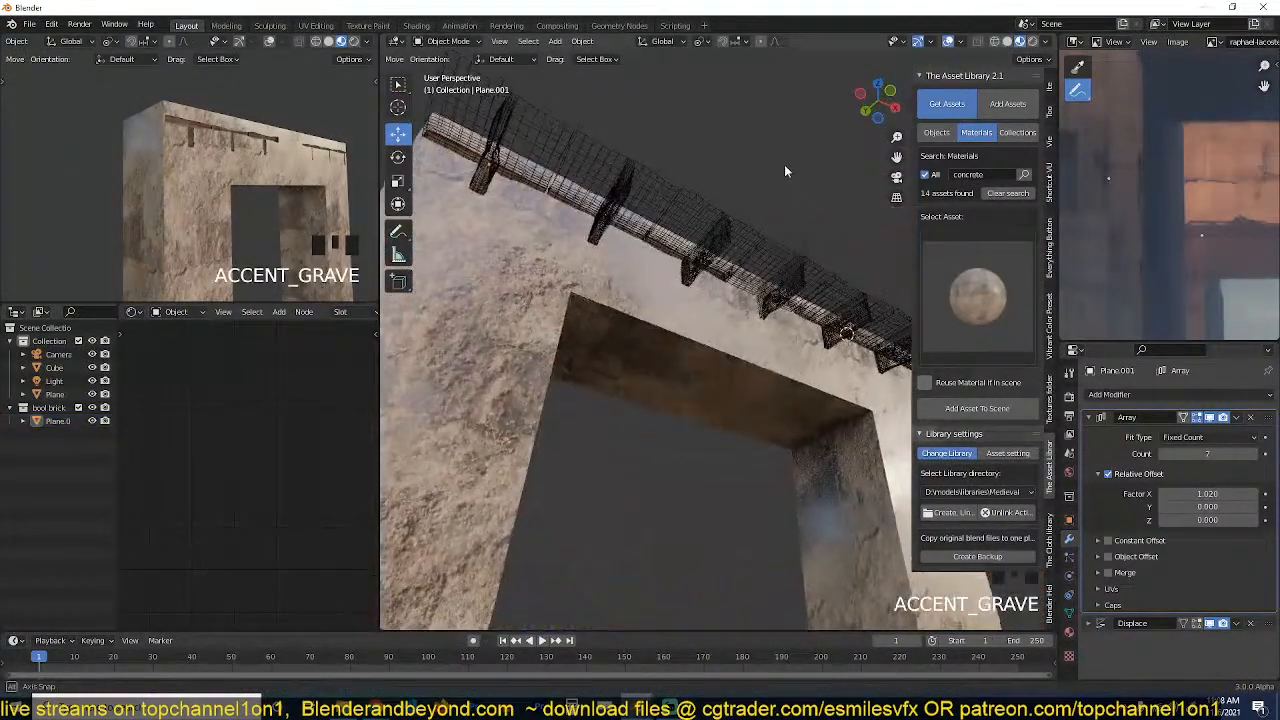
Remove the Array modifier from the cutter.
{"action": "left_click", "coordinate": [1252, 418]}
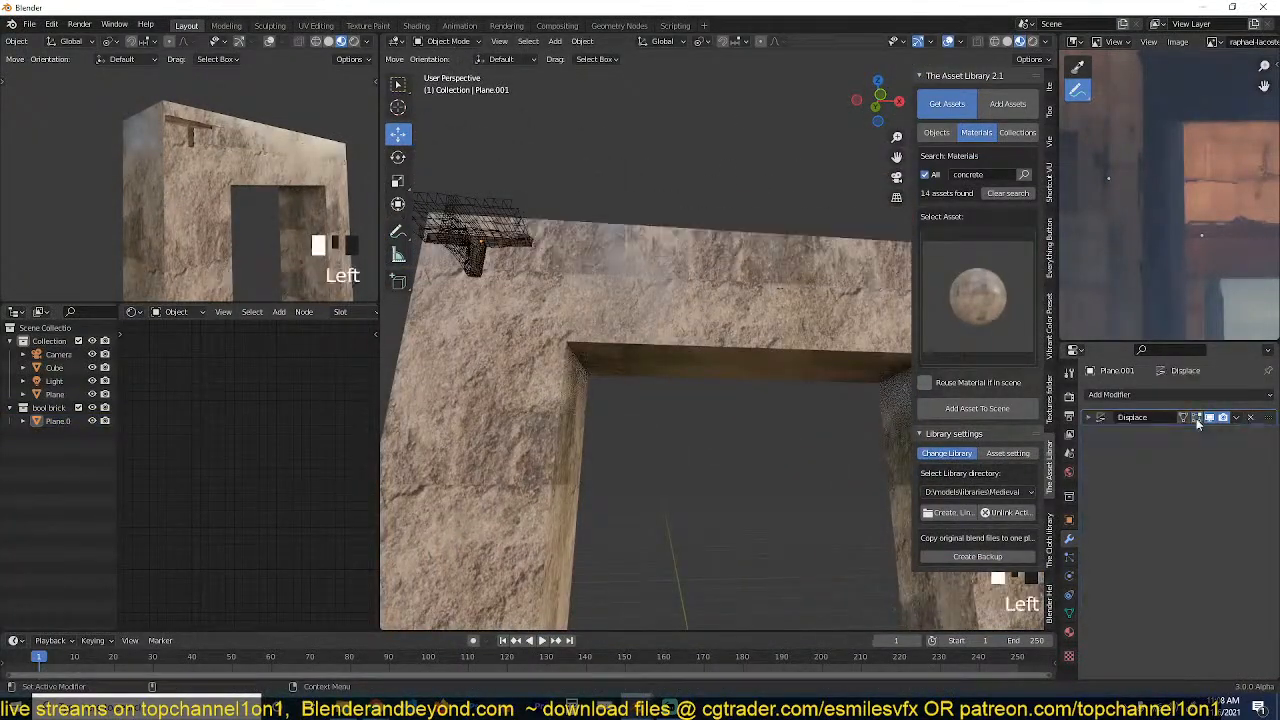
{"action": "left_click", "coordinate": [512, 246]}
{"action": "key", "text": "KP_1"}
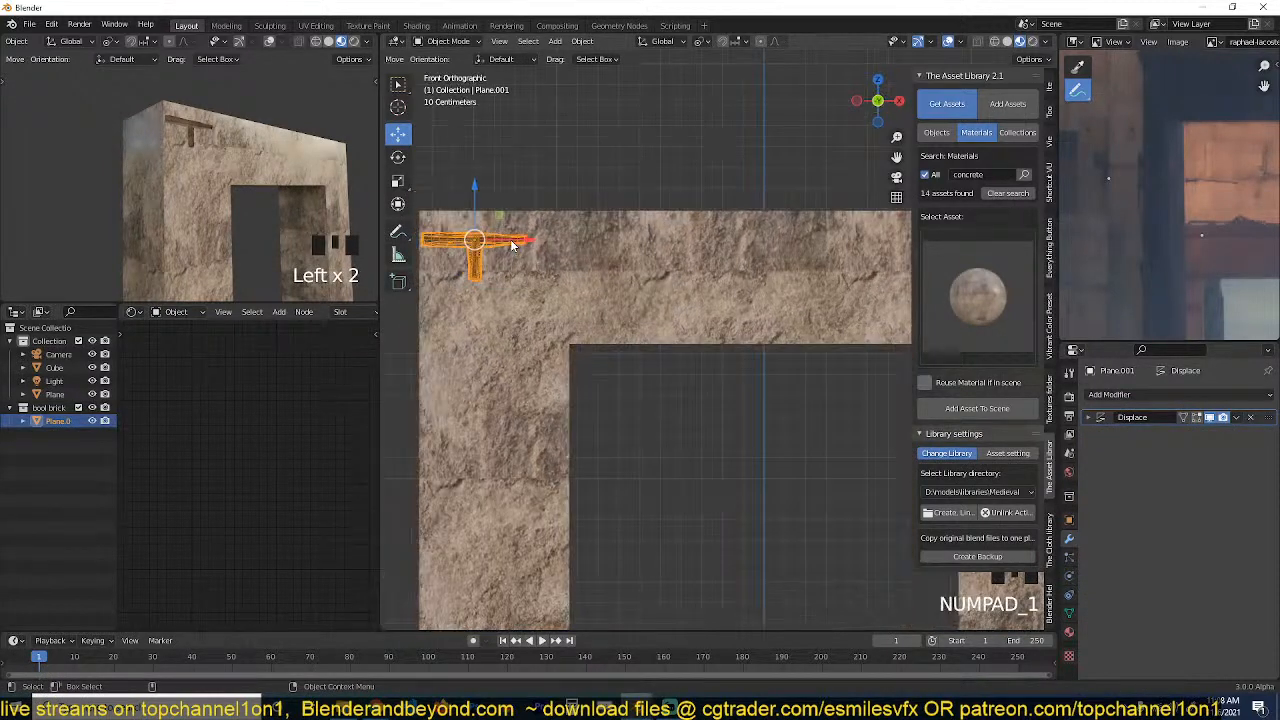
Place two linked duplicates of the cutter along X, about 0.48 m and 0.46 m apart, to extend the lintel's top seam.
{"action": "key", "text": "alt+d"}
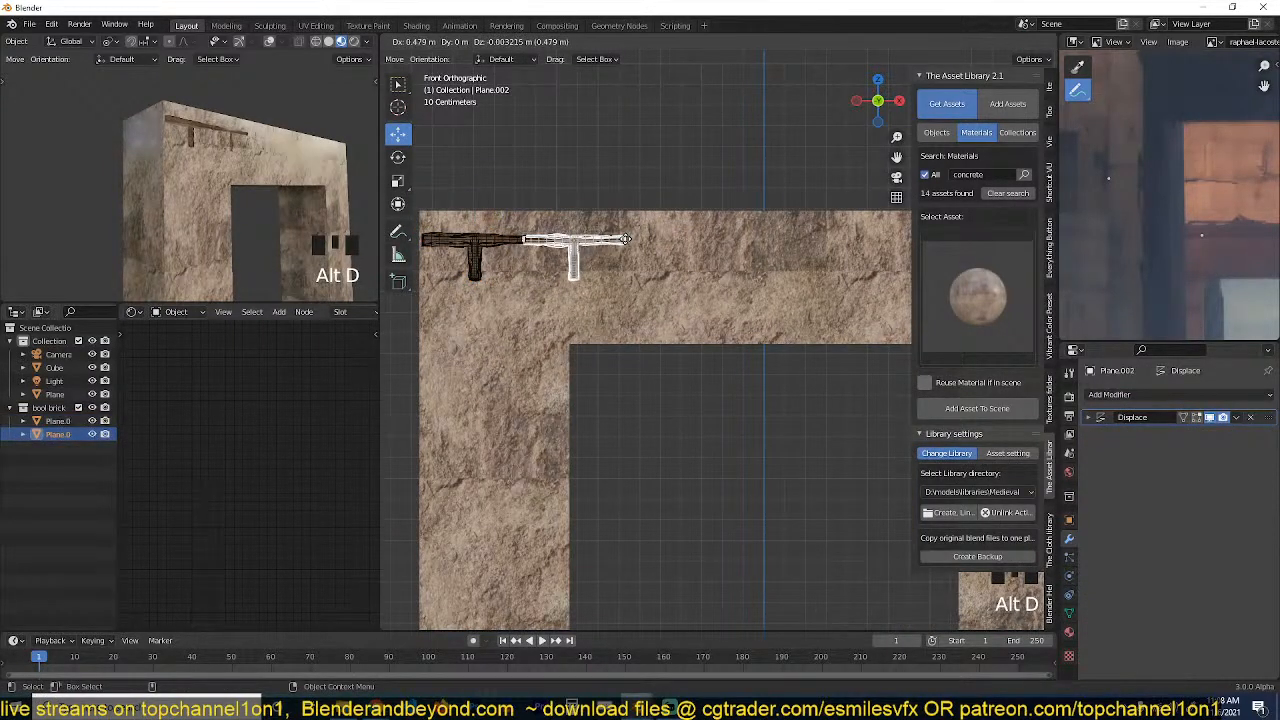
{"action": "left_click", "coordinate": [628, 238]}
{"action": "scroll", "coordinate": [601, 260], "scroll_direction": "up", "scroll_amount": 3}
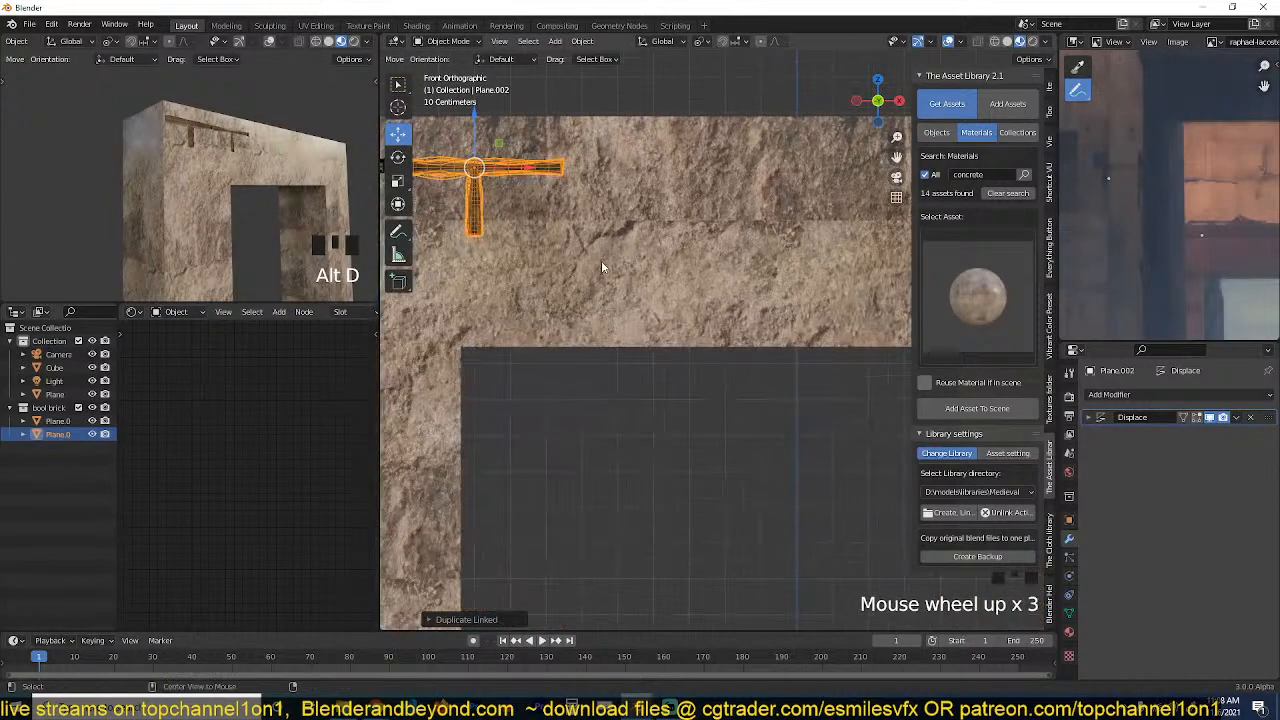
{"action": "key", "text": "alt+d"}
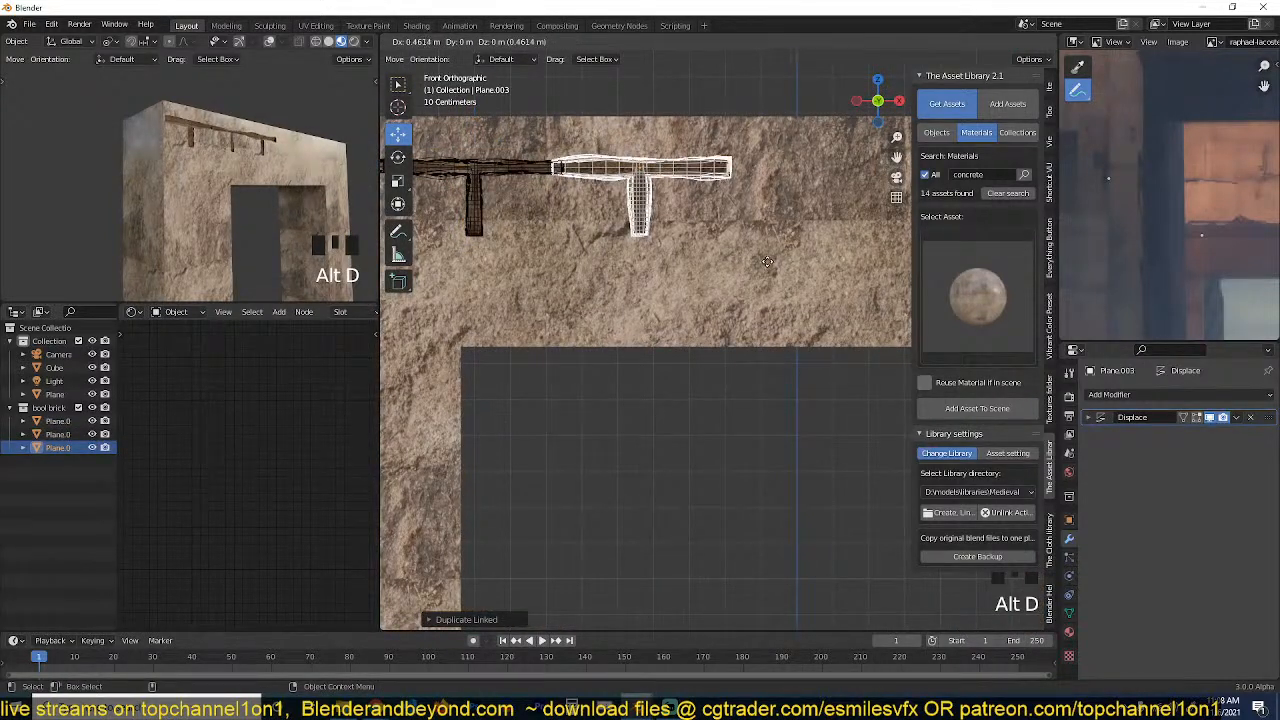
{"action": "left_click", "coordinate": [683, 271]}
{"action": "middle_click_drag", "start_coordinate": [683, 271], "coordinate": [801, 247], "text": "shift"}
{"action": "scroll", "coordinate": [801, 247], "scroll_direction": "down", "scroll_amount": 2}
Place a linked duplicate of the cutter just below the top row, staggered between the first two stems.
{"action": "key", "text": "alt+d"}
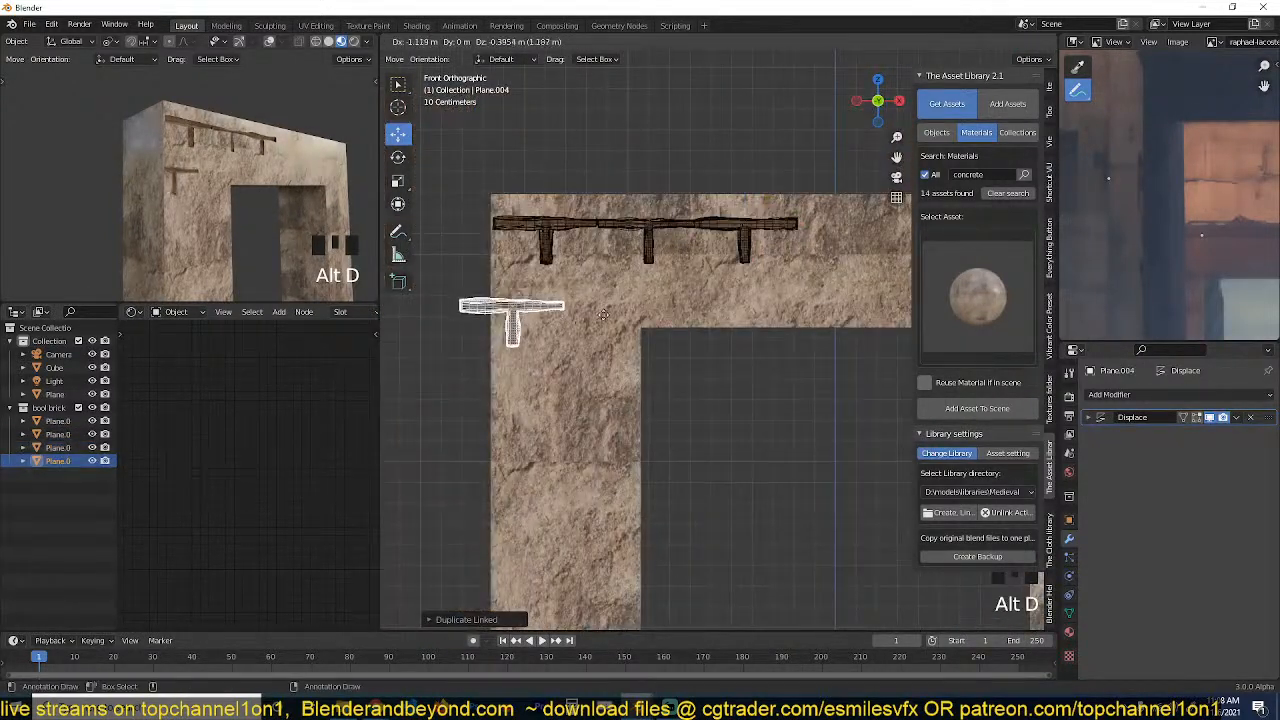
{"action": "left_click", "coordinate": [648, 287]}
{"action": "middle_click_drag", "start_coordinate": [140, 203], "coordinate": [157, 180]}
{"action": "scroll", "coordinate": [583, 274], "scroll_direction": "up", "scroll_amount": 1}
{"action": "mouse_move", "coordinate": [583, 274]}
{"action": "middle_mouse_down"}
{"action": "mouse_move", "coordinate": [532, 252]}
{"action": "mouse_move", "coordinate": [593, 292]}
{"action": "middle_mouse_up"}
{"action": "key", "text": "KP_1"}
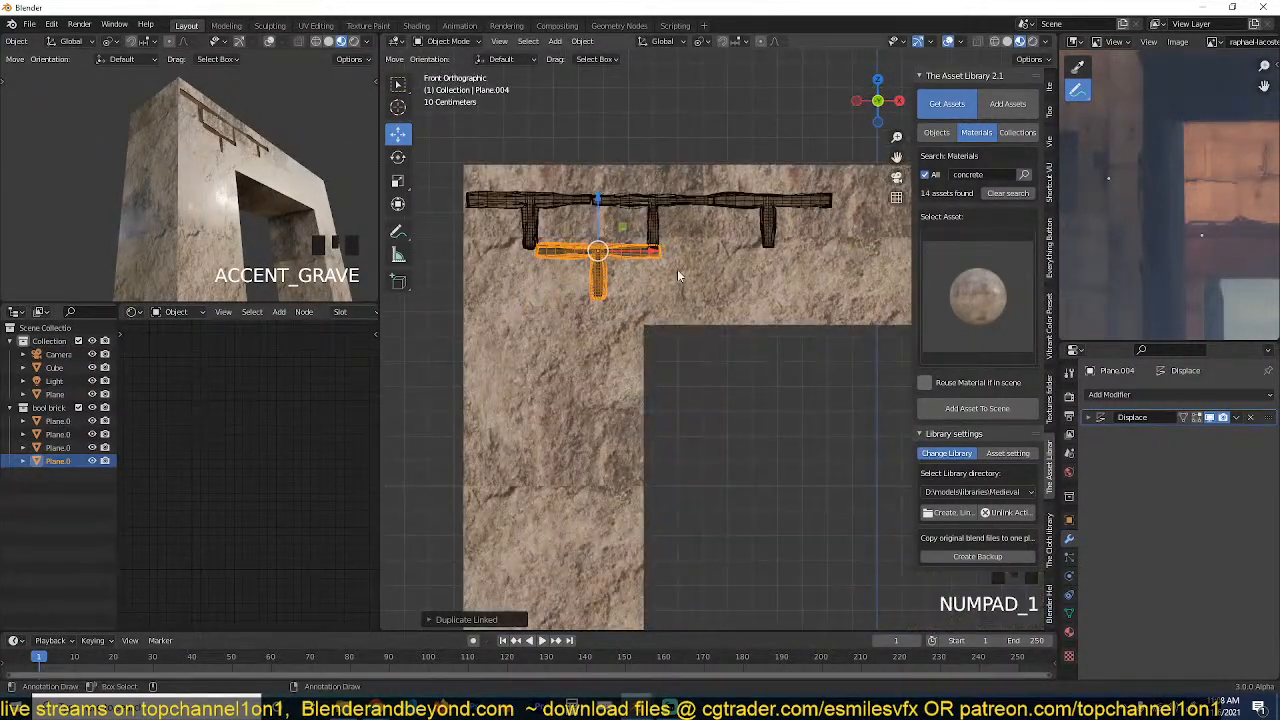
Add two more linked duplicates along X to continue the staggered second row of seams across the lintel.
{"action": "key", "text": "alt+d"}
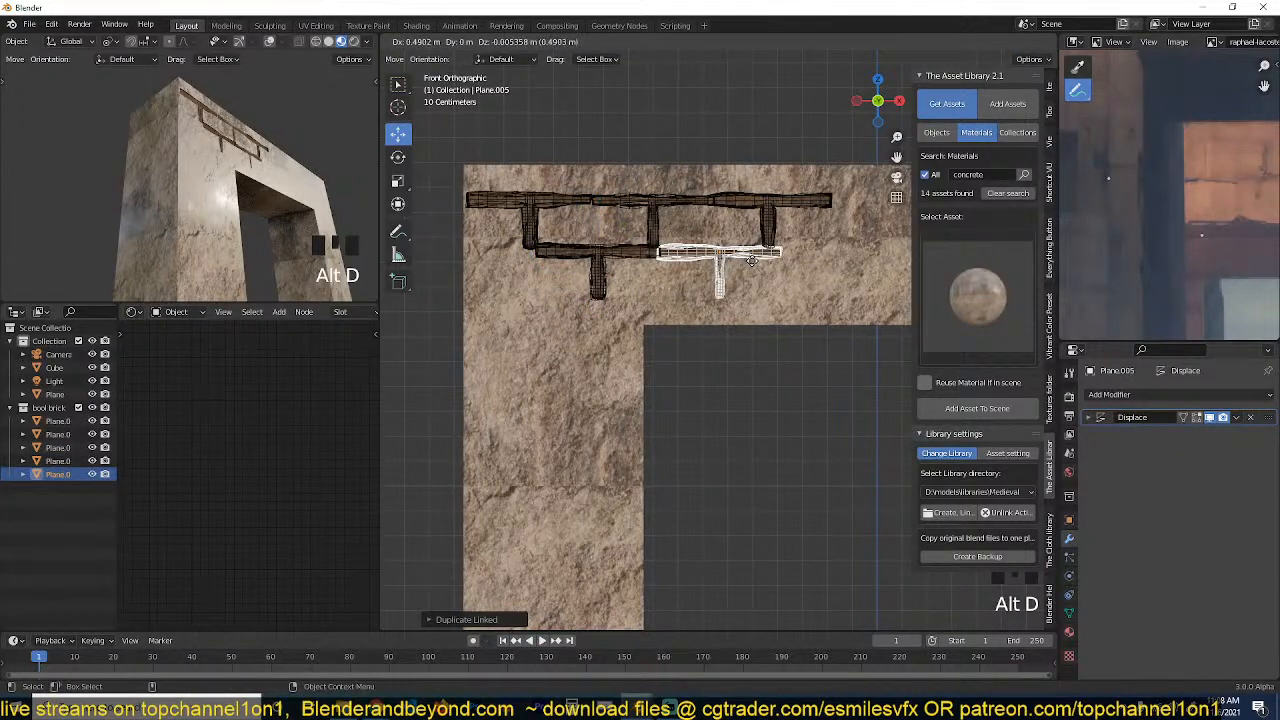
{"action": "left_click", "coordinate": [752, 261]}
{"action": "middle_click_drag", "start_coordinate": [146, 170], "coordinate": [84, 191]}
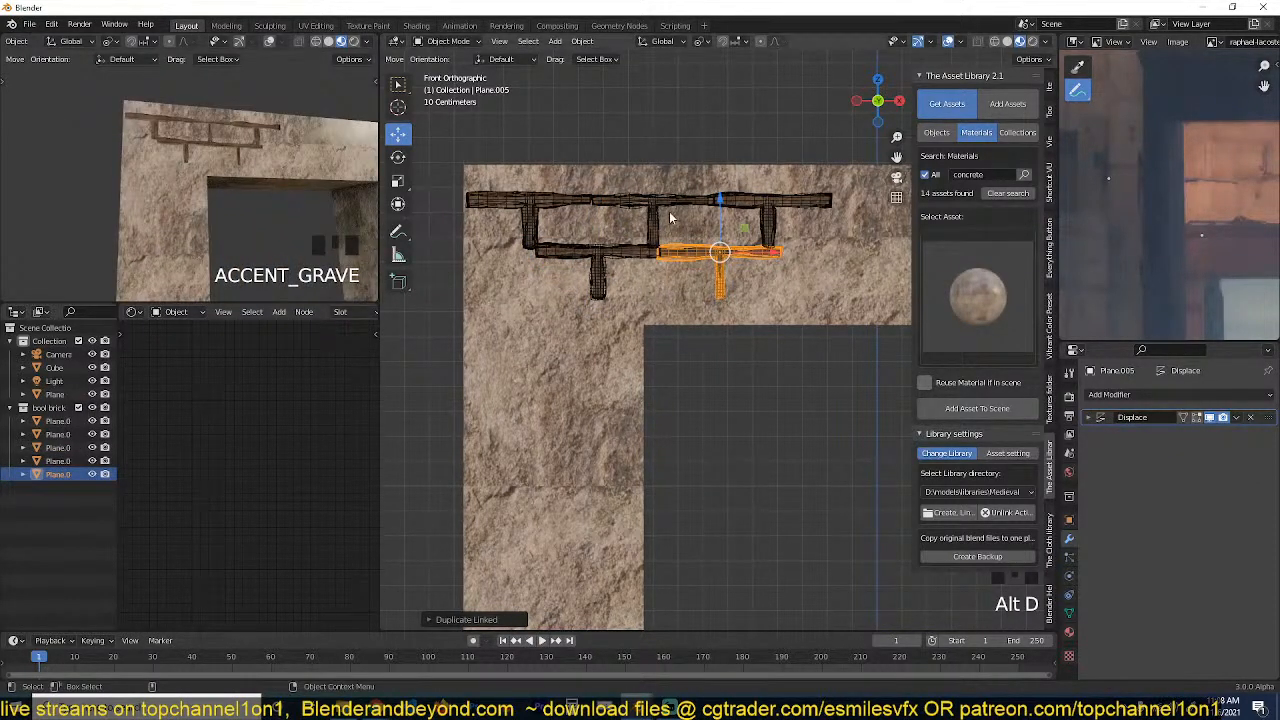
{"action": "middle_click_drag", "start_coordinate": [665, 235], "coordinate": [605, 252], "text": "shift"}
{"action": "key", "text": "alt+d"}
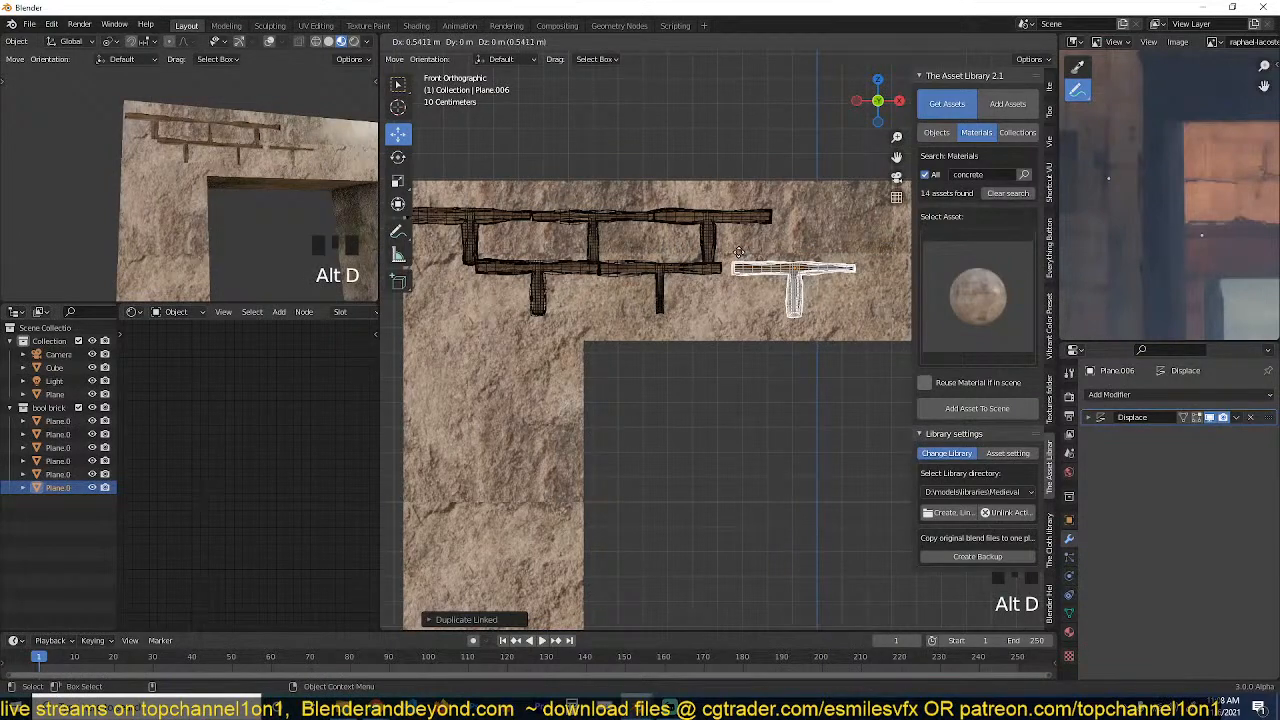
{"action": "left_click", "coordinate": [740, 260]}
{"action": "middle_click_drag", "start_coordinate": [786, 298], "coordinate": [677, 357]}
{"action": "key", "text": "grave"}
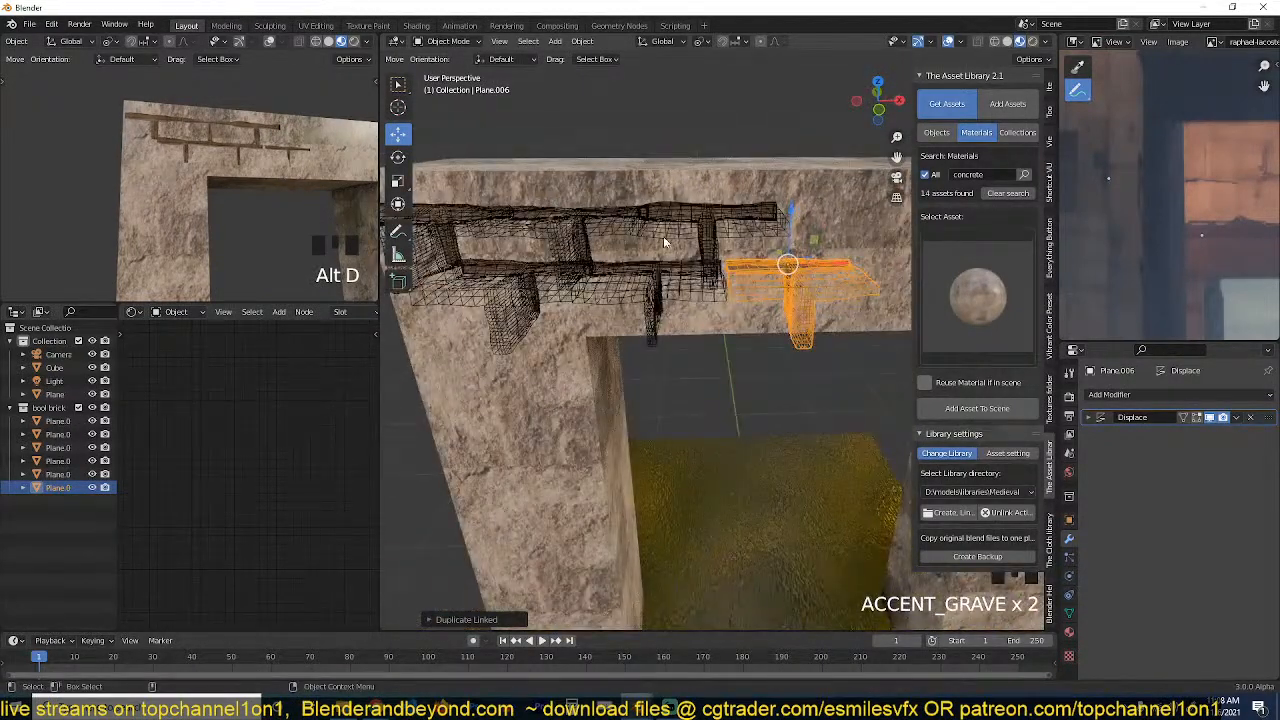
Switch to solid shading and isolate the original top-row corner cutter in local view.
{"action": "middle_click_drag", "start_coordinate": [530, 238], "coordinate": [743, 270], "text": "shift"}
{"action": "left_click", "coordinate": [622, 238]}
{"action": "key", "text": "Tab"}
{"action": "mouse_move", "coordinate": [620, 238]}
{"action": "middle_mouse_down"}
{"action": "mouse_move", "coordinate": [656, 301]}
{"action": "mouse_move", "coordinate": [691, 298]}
{"action": "middle_mouse_up"}
{"action": "key", "text": "z"}
{"action": "left_click", "coordinate": [784, 298]}
{"action": "scroll", "coordinate": [620, 345], "scroll_direction": "up", "scroll_amount": 2}
{"action": "key", "text": "2"}
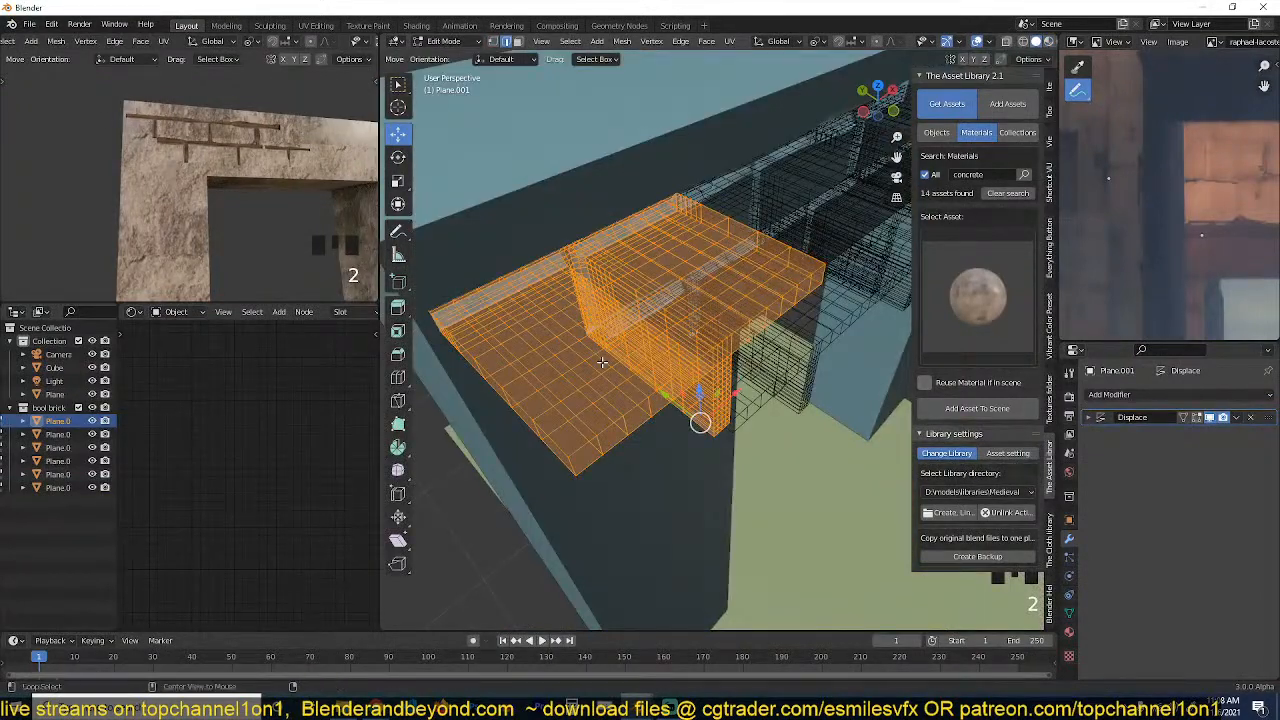
{"action": "key", "text": "Tab"}
{"action": "key", "text": "slash"}
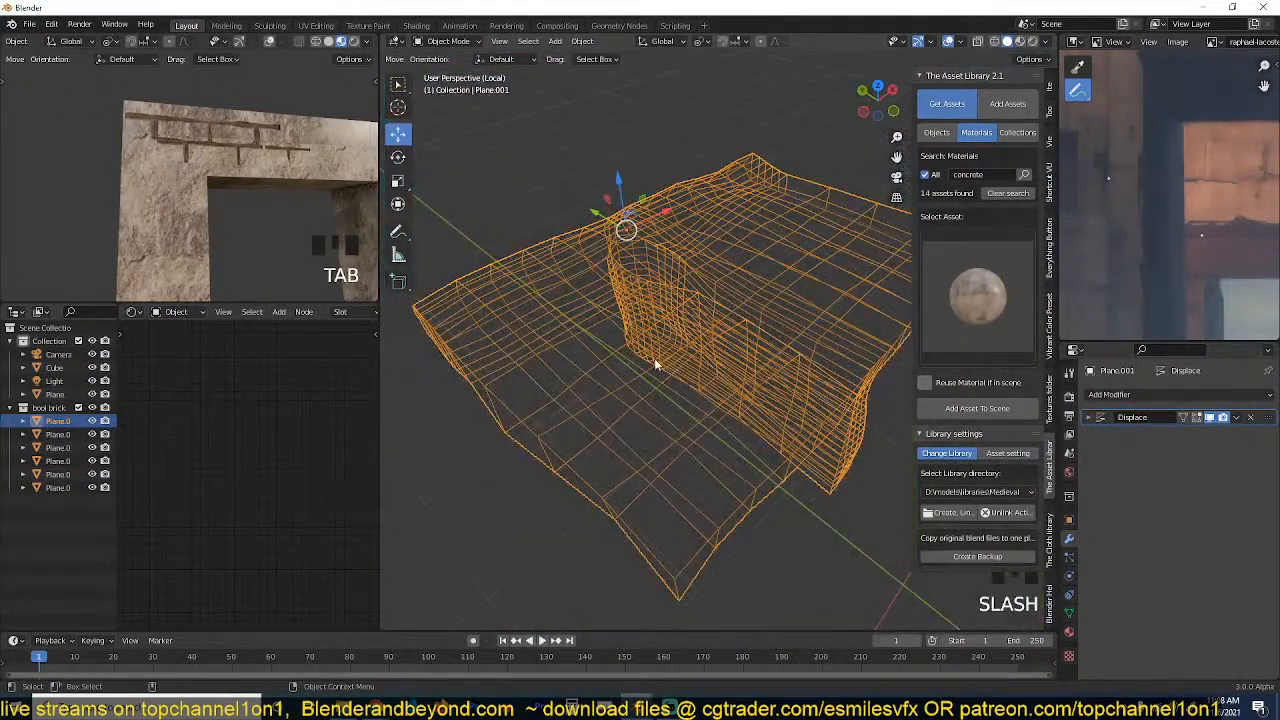
{"action": "key", "text": "Tab"}
{"action": "key", "text": "Tab"}
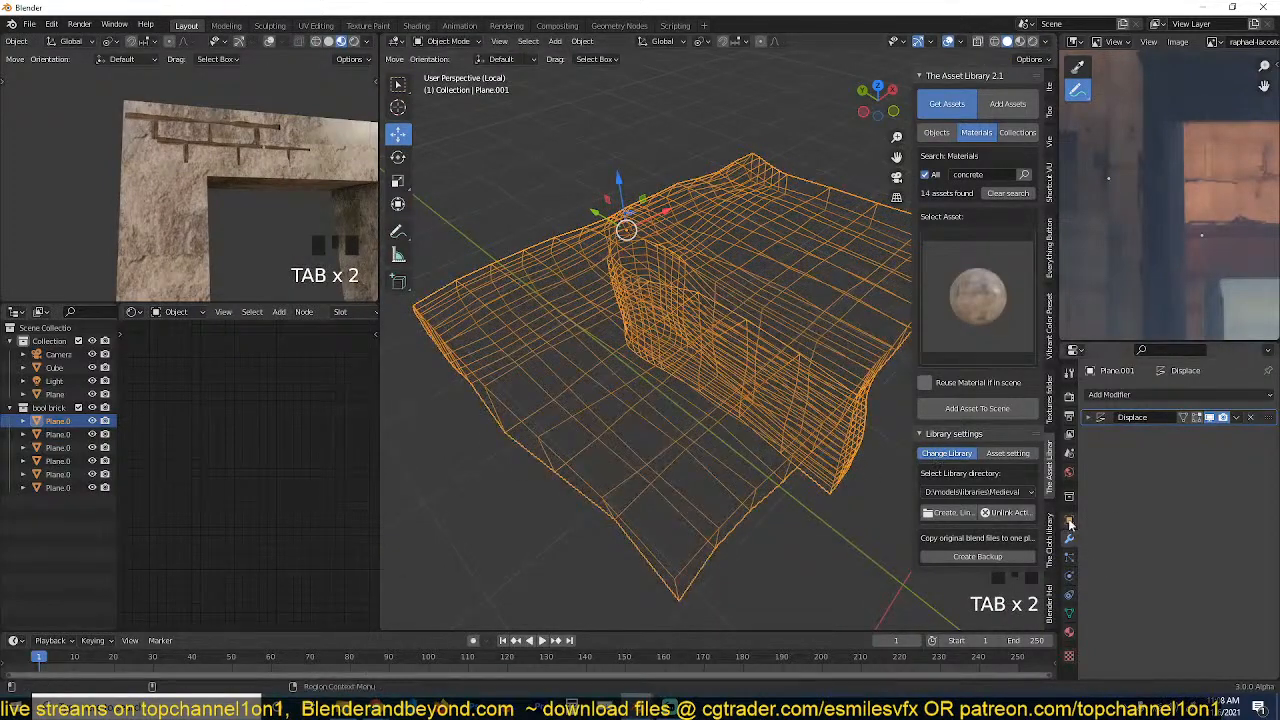
Set the isolated cutter's viewport display type to Solid.
{"action": "left_click", "coordinate": [1069, 519]}
{"action": "scroll", "coordinate": [1175, 645], "scroll_direction": "down", "scroll_amount": 4}
{"action": "left_click", "coordinate": [1205, 619]}
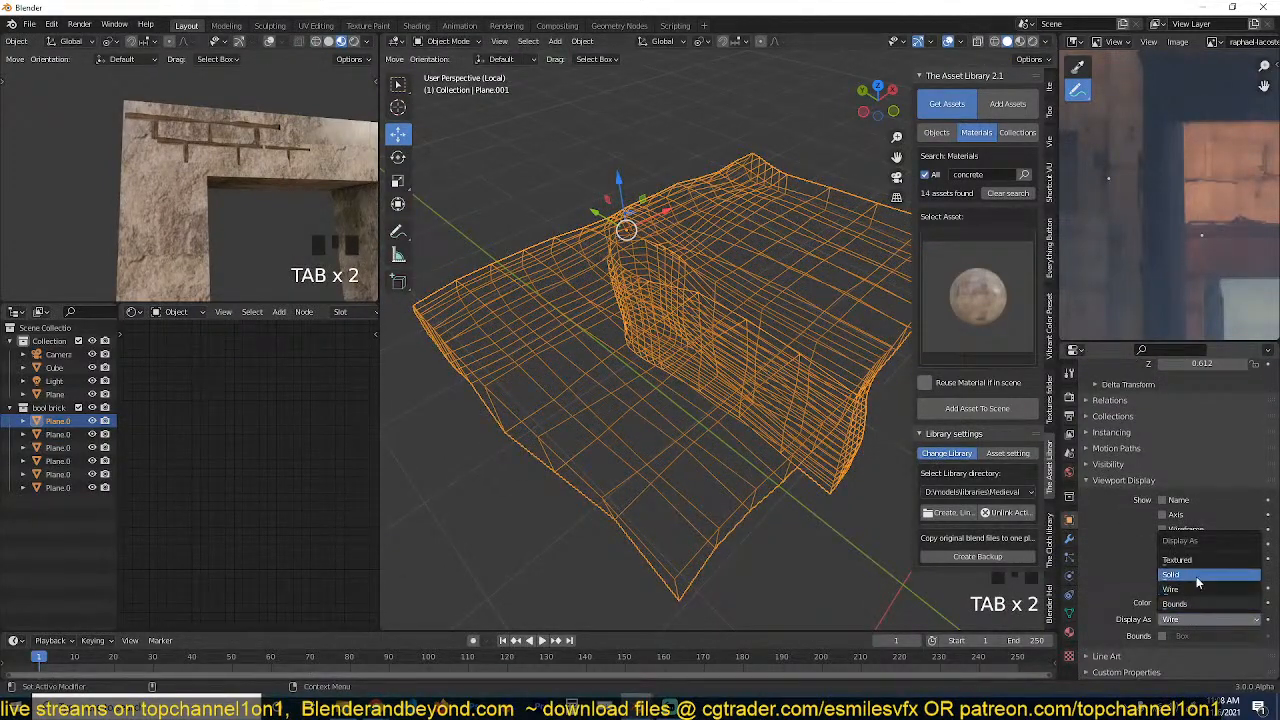
{"action": "left_click", "coordinate": [1205, 590]}
Dissolve the vertical edge loops running down the end face of the cutter's stem.
{"action": "key", "text": "Tab"}
{"action": "key", "text": "grave"}
{"action": "middle_click_drag", "start_coordinate": [649, 357], "coordinate": [834, 291]}
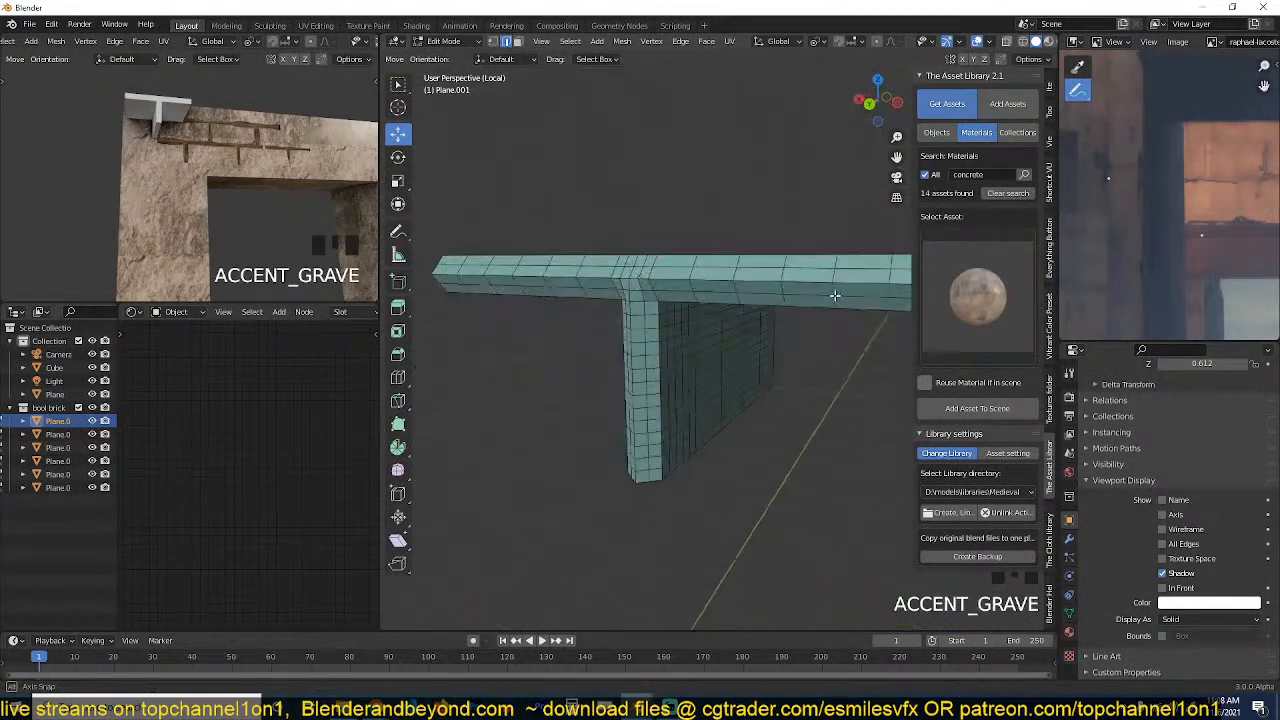
{"action": "key", "text": "grave"}
{"action": "scroll", "coordinate": [760, 337], "scroll_direction": "up", "scroll_amount": 2}
{"action": "left_click", "coordinate": [699, 325], "text": "alt"}
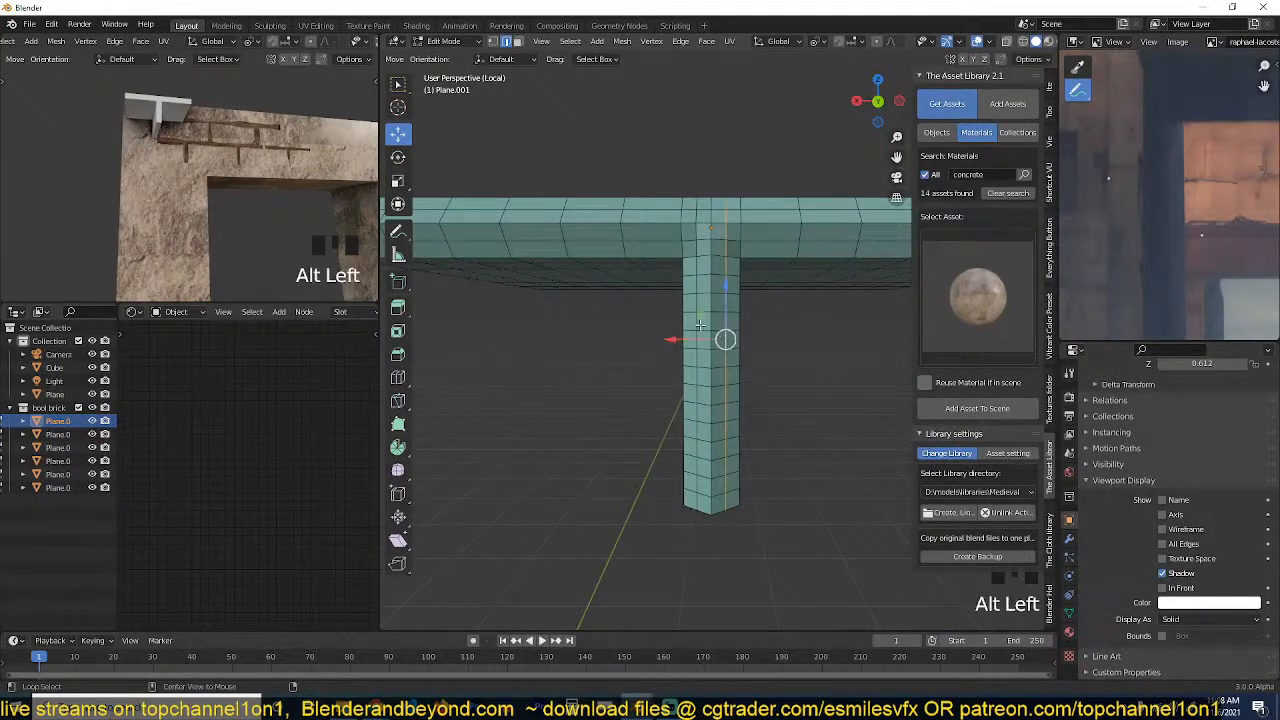
{"action": "key", "text": "ctrl+x"}
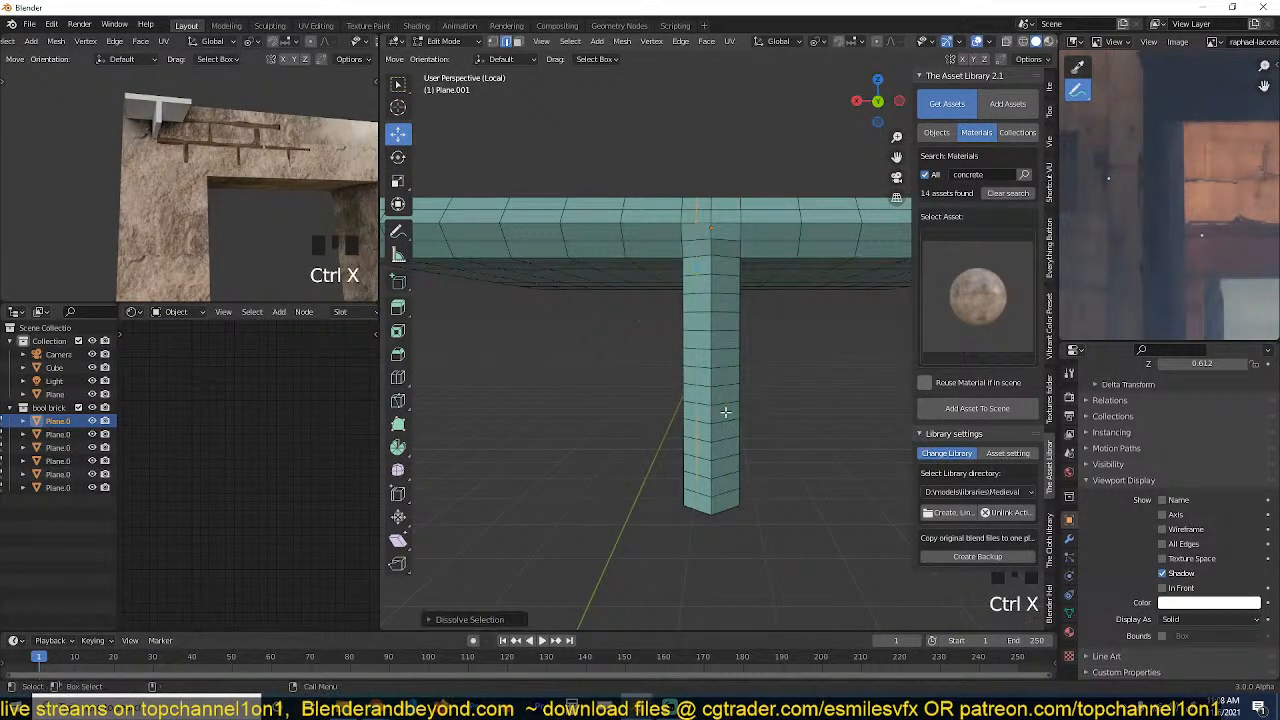
Dissolve every other horizontal edge loop on the cutter's stem, including an extra one near its lower end.
{"action": "double_click", "coordinate": [729, 457], "text": "alt+shift"}
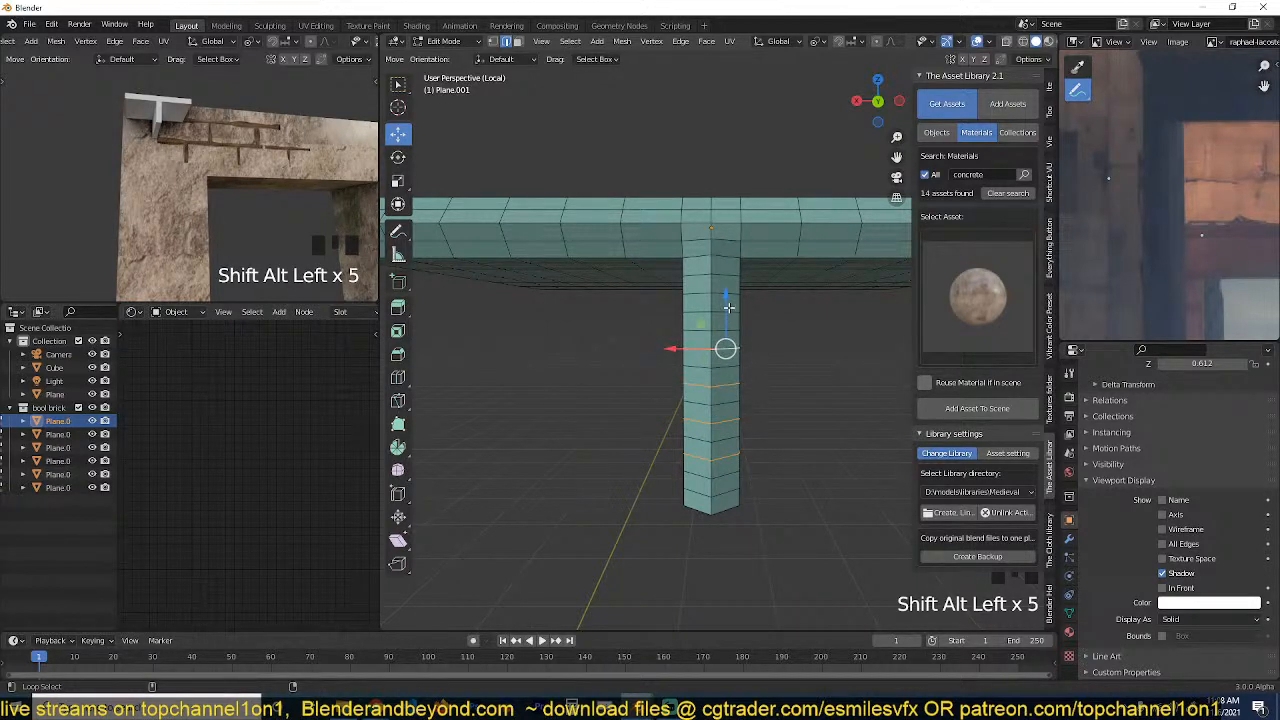
{"action": "key", "text": "ctrl+x"}
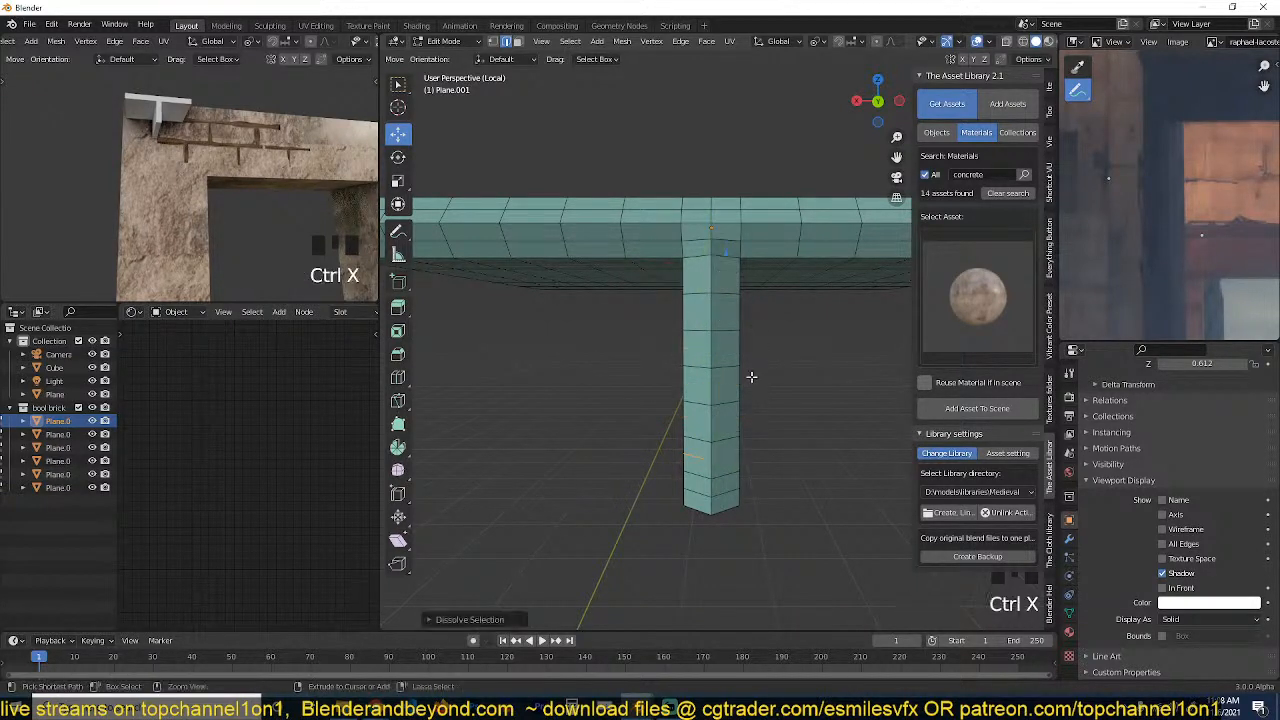
{"action": "left_click", "coordinate": [726, 491], "text": "alt"}
{"action": "key", "text": "ctrl+x"}
Dissolve the closely spaced edge loops near one end of the cutter's depth.
{"action": "middle_click_drag", "start_coordinate": [778, 390], "coordinate": [624, 482], "text": "shift"}
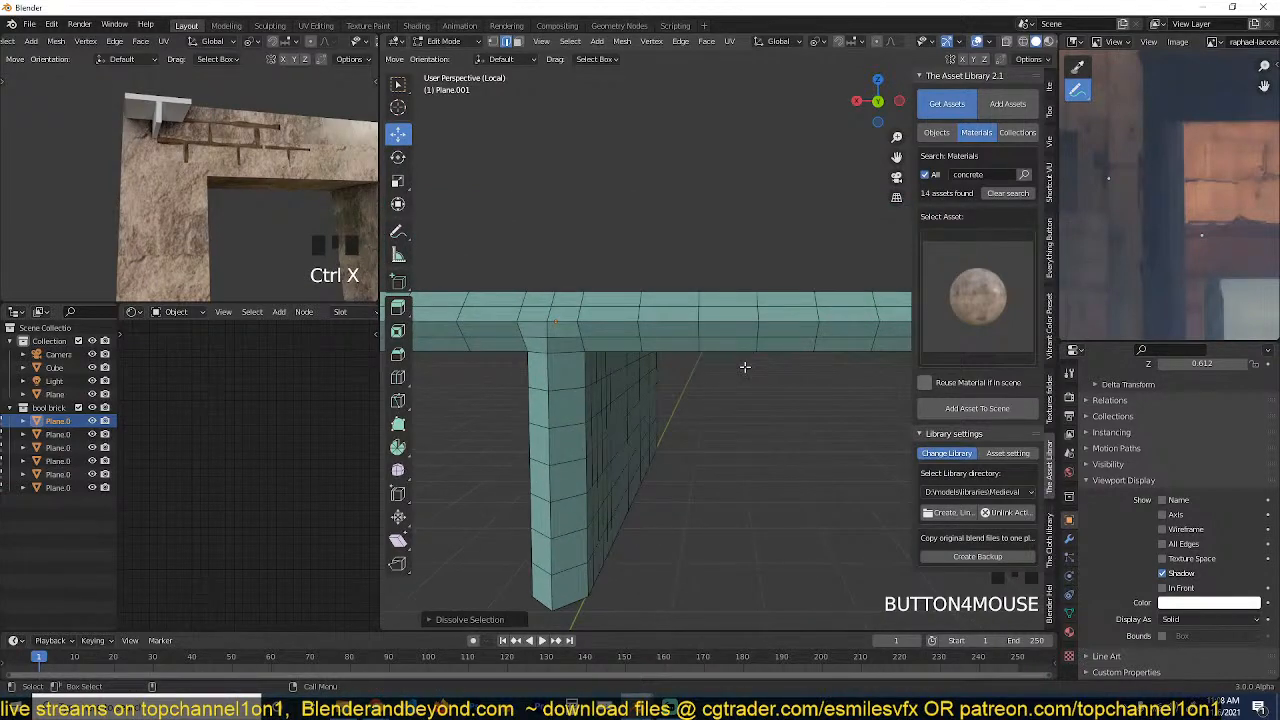
{"action": "middle_click_drag", "start_coordinate": [744, 367], "coordinate": [703, 402]}
{"action": "mouse_move", "coordinate": [587, 360]}
{"action": "middle_mouse_down"}
{"action": "mouse_move", "coordinate": [570, 364]}
{"action": "mouse_move", "coordinate": [549, 326]}
{"action": "mouse_move", "coordinate": [594, 345]}
{"action": "middle_mouse_up"}
{"action": "left_click", "coordinate": [669, 331], "text": "alt+shift"}
{"action": "left_click", "coordinate": [690, 330], "text": "alt+shift"}
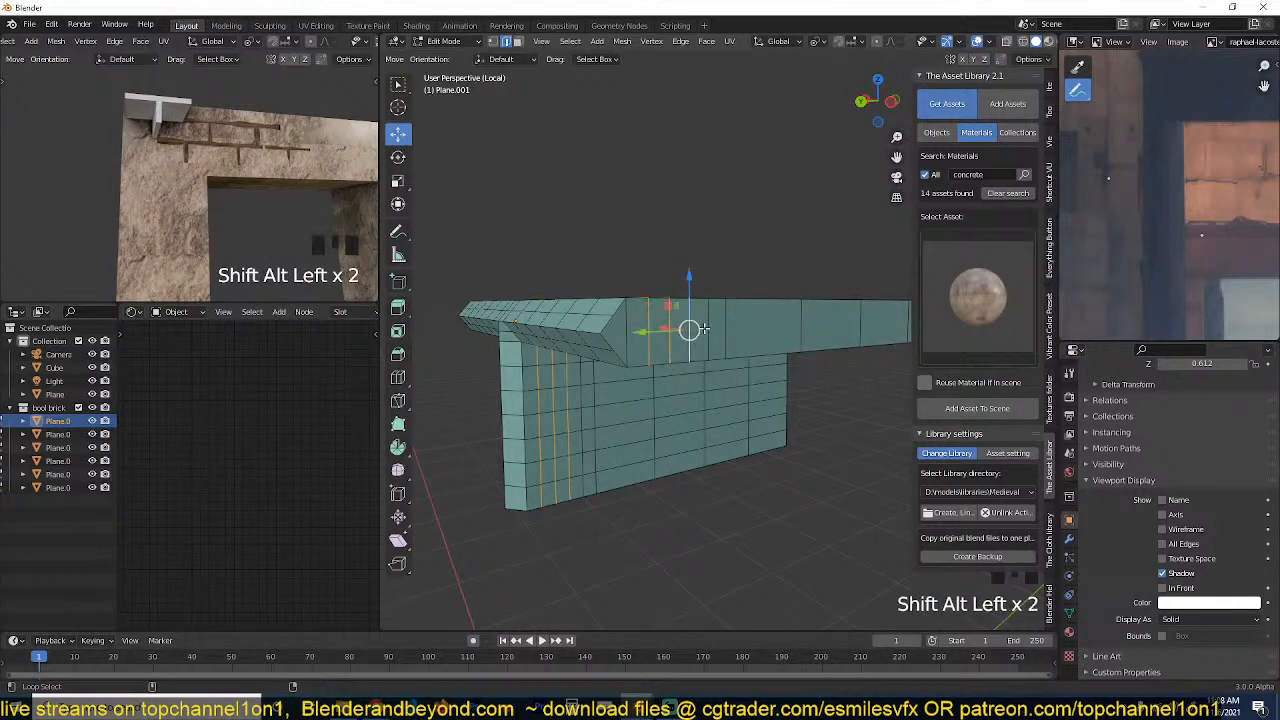
{"action": "key", "text": "ctrl+x"}
Dissolve another edge loop across the cutter's depth to thin out its mesh, and inspect the displaced shape in Object Mode.
{"action": "key", "text": "Tab"}
{"action": "middle_click_drag", "start_coordinate": [707, 330], "coordinate": [670, 357]}
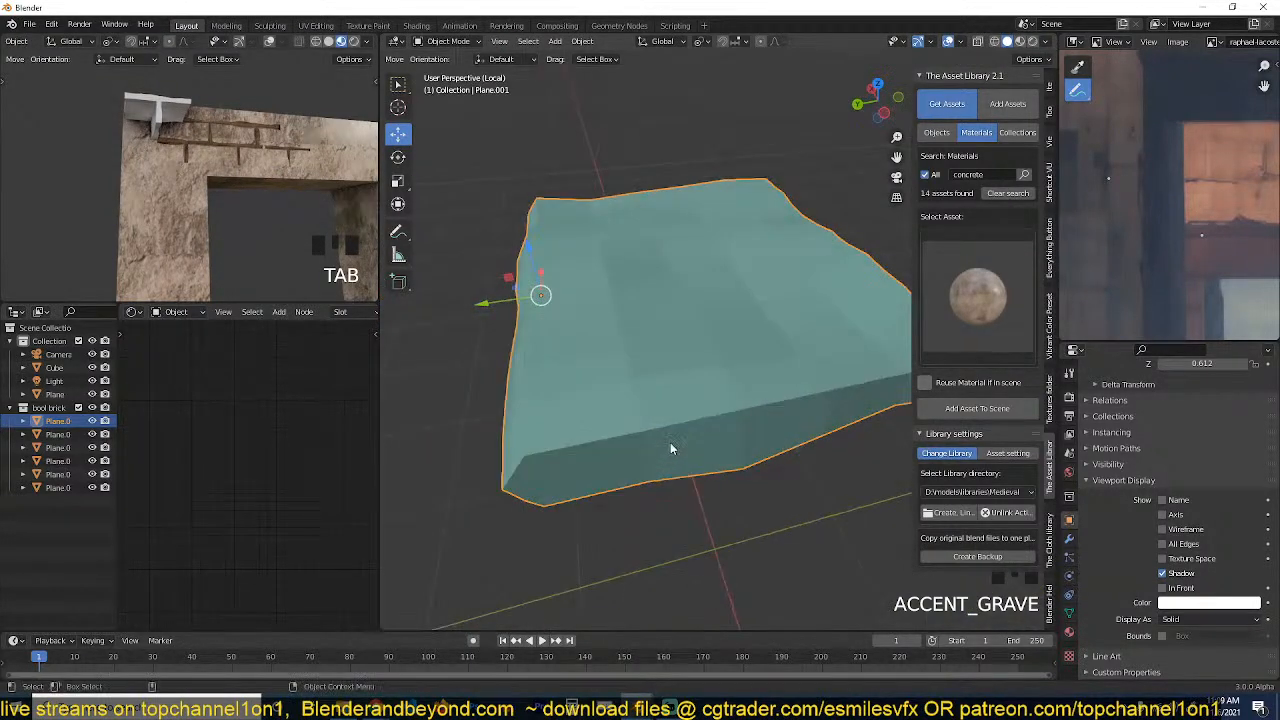
{"action": "key", "text": "Tab"}
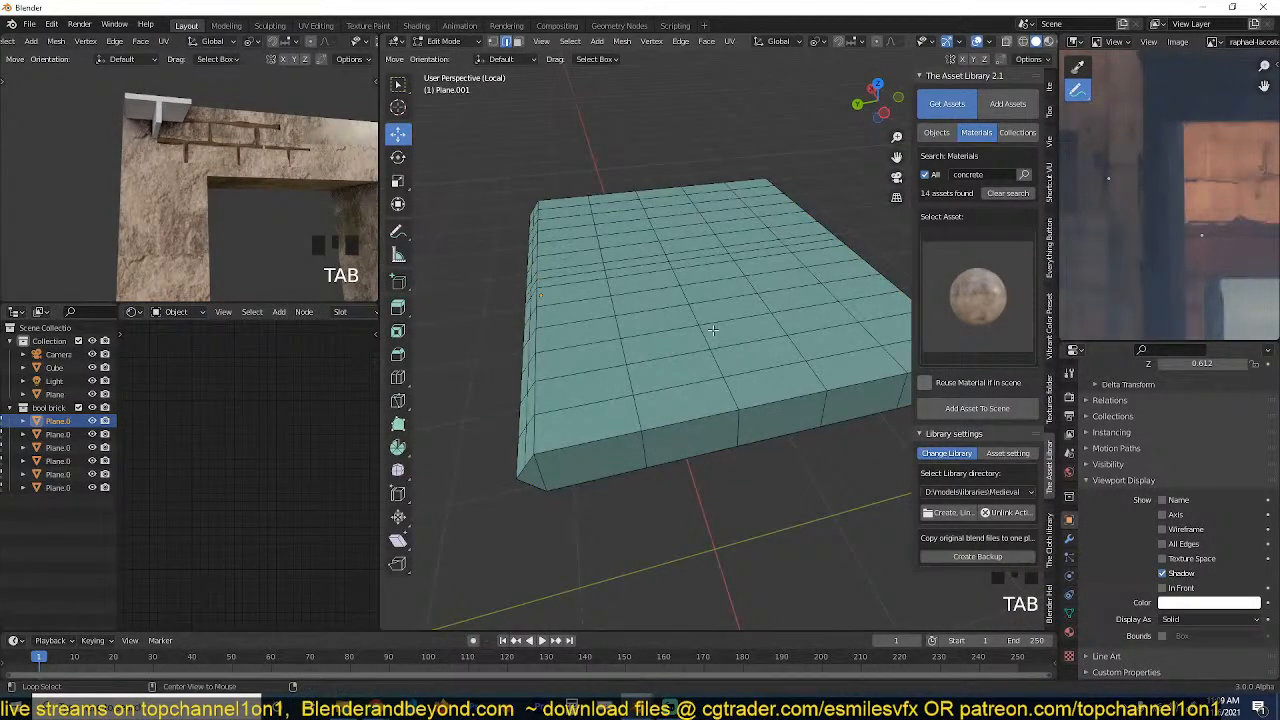
{"action": "key", "text": "ctrl+x"}
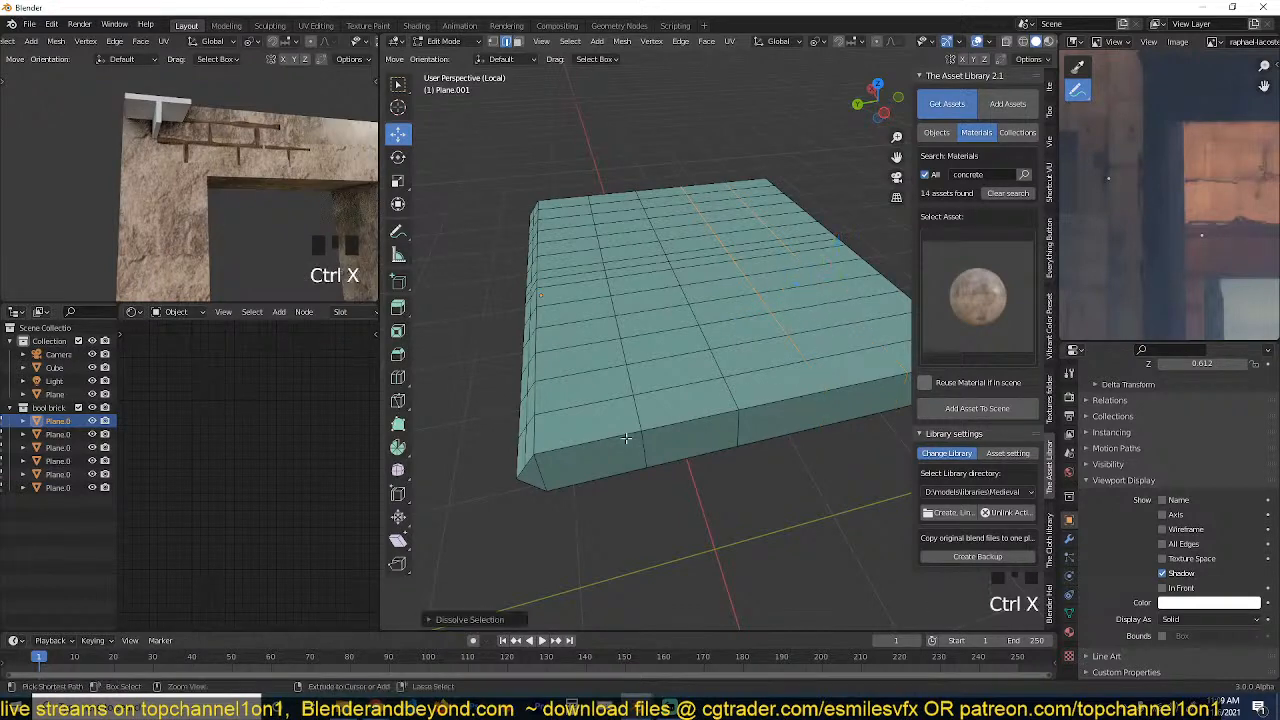
{"action": "key", "text": "grave"}
{"action": "middle_click_drag", "start_coordinate": [629, 434], "coordinate": [821, 352]}
{"action": "key", "text": "Tab"}
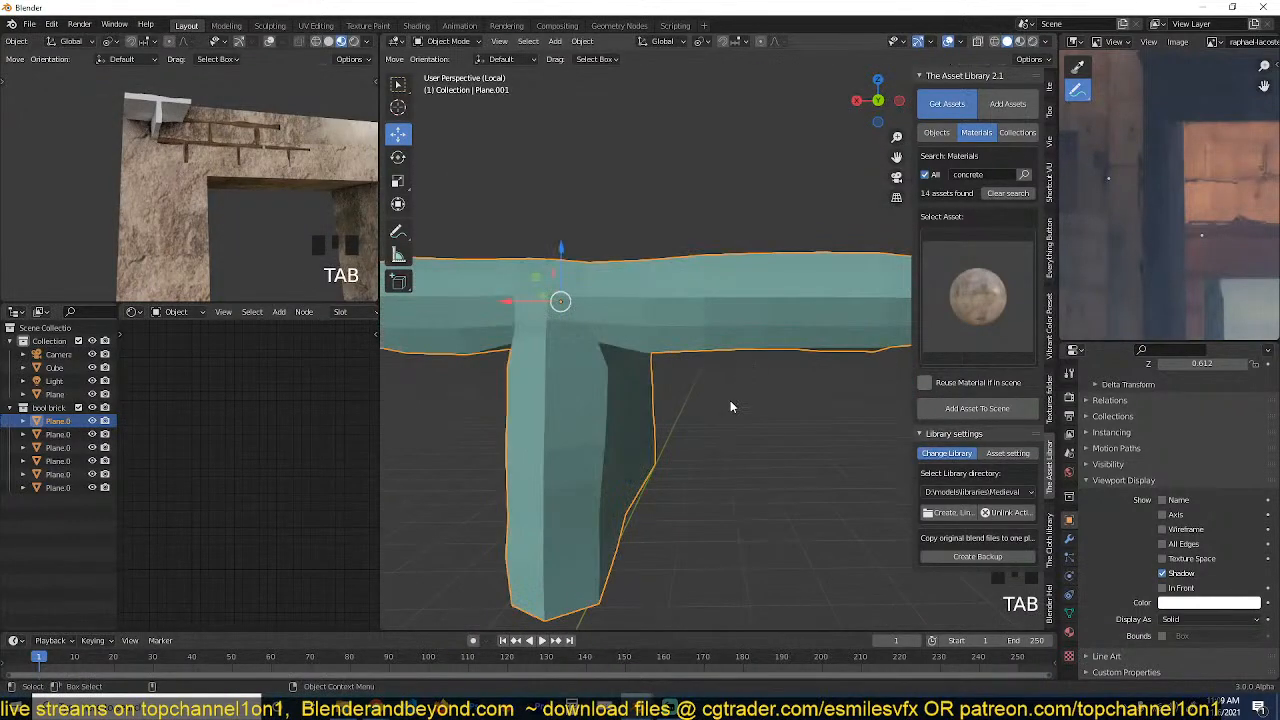
{"action": "key", "text": "grave"}
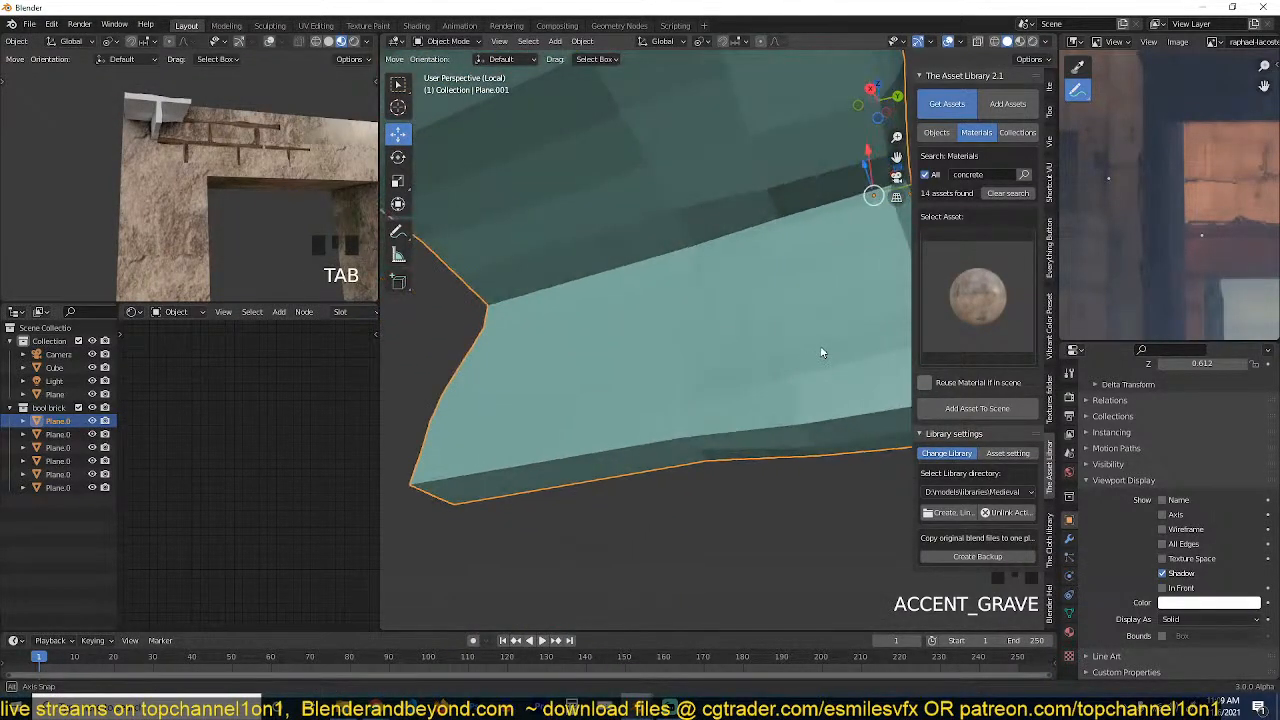
Inspect the cutter's displaced shape, leave its isolated local view, and set its viewport display to Wire.
{"action": "key", "text": "alt+grave"}
{"action": "key", "text": "grave"}
{"action": "middle_click_drag", "start_coordinate": [720, 408], "coordinate": [628, 394]}
{"action": "key", "text": "grave"}
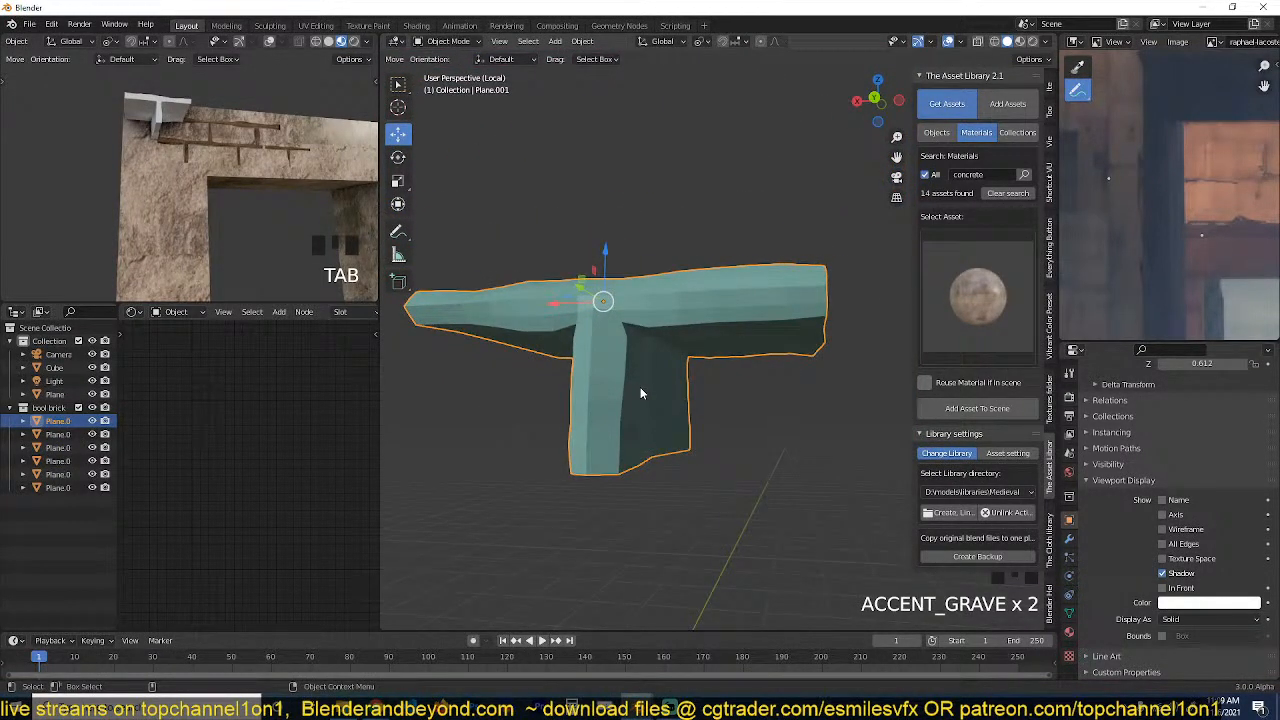
{"action": "key", "text": "slash"}
{"action": "key", "text": "grave"}
{"action": "middle_click_drag", "start_coordinate": [680, 377], "coordinate": [653, 358]}
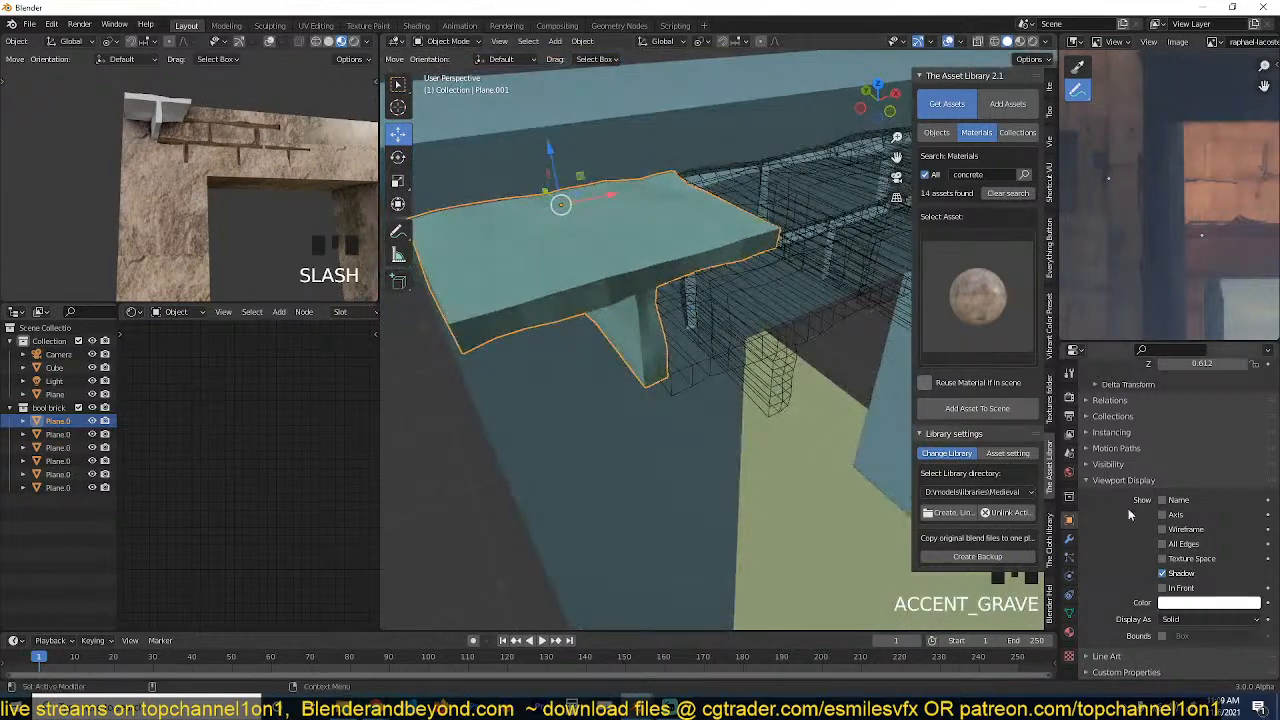
{"action": "left_click", "coordinate": [1193, 620]}
{"action": "left_click", "coordinate": [1193, 589]}
Move the wireframe cutter slightly outward along X across the gateway's upper-left corner.
{"action": "key", "text": "grave"}
{"action": "middle_click_drag", "start_coordinate": [757, 456], "coordinate": [689, 262]}
{"action": "scroll", "coordinate": [734, 393], "scroll_direction": "down", "scroll_amount": 1}
{"action": "key", "text": "grave"}
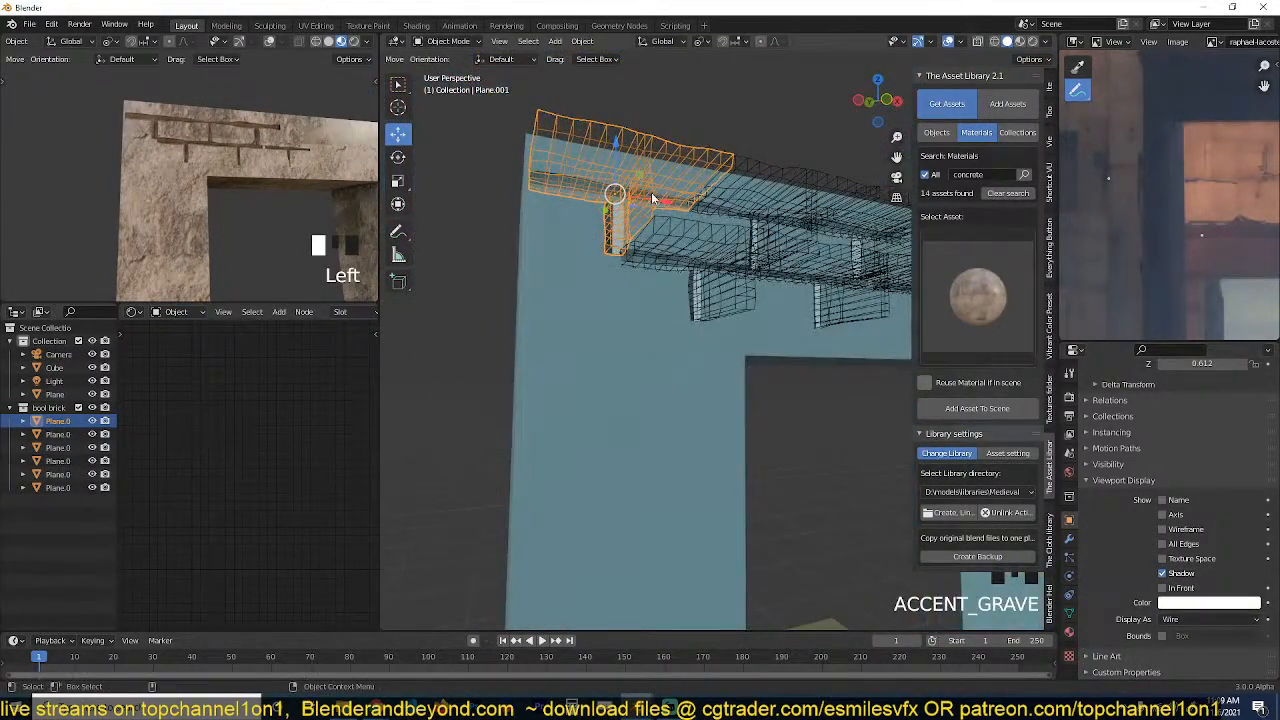
{"action": "left_click_drag", "start_coordinate": [652, 198], "coordinate": [634, 247]}
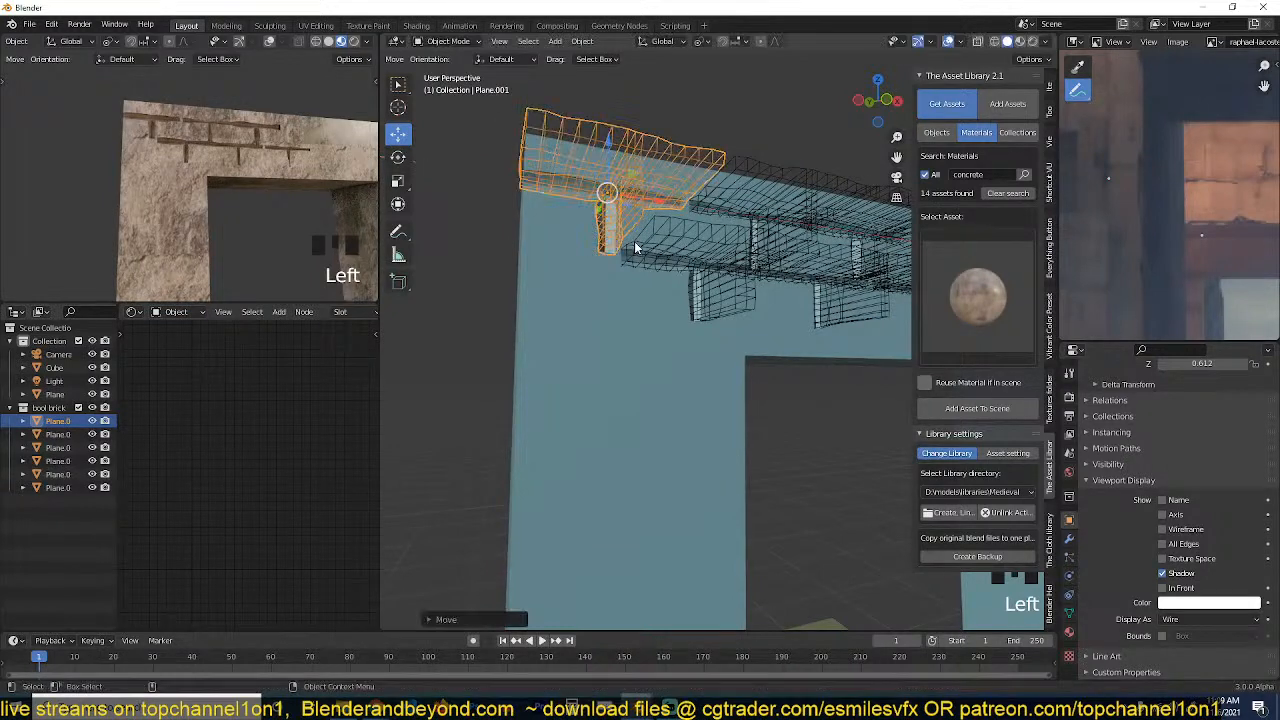
{"action": "key", "text": "grave"}
{"action": "middle_click_drag", "start_coordinate": [636, 248], "coordinate": [694, 243]}
{"action": "scroll", "coordinate": [683, 293], "scroll_direction": "down", "scroll_amount": 1}
{"action": "key", "text": "grave"}
{"action": "middle_click_drag", "start_coordinate": [818, 314], "coordinate": [781, 345]}
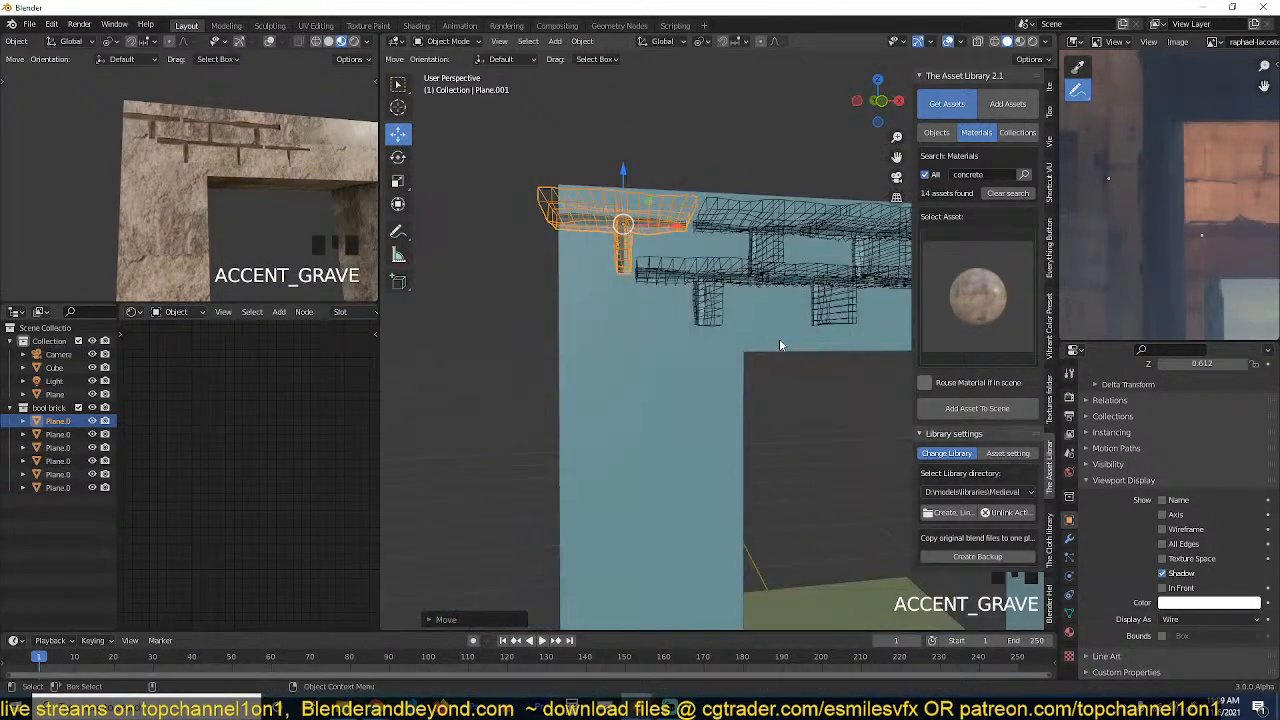
Try the gateway's Boolean modifier ahead of its Mirror modifier, and restore Mirror to the first place in the stack.
{"action": "left_click", "coordinate": [781, 345]}
{"action": "scroll", "coordinate": [781, 345], "scroll_direction": "down", "scroll_amount": 3}
{"action": "left_click", "coordinate": [1069, 540]}
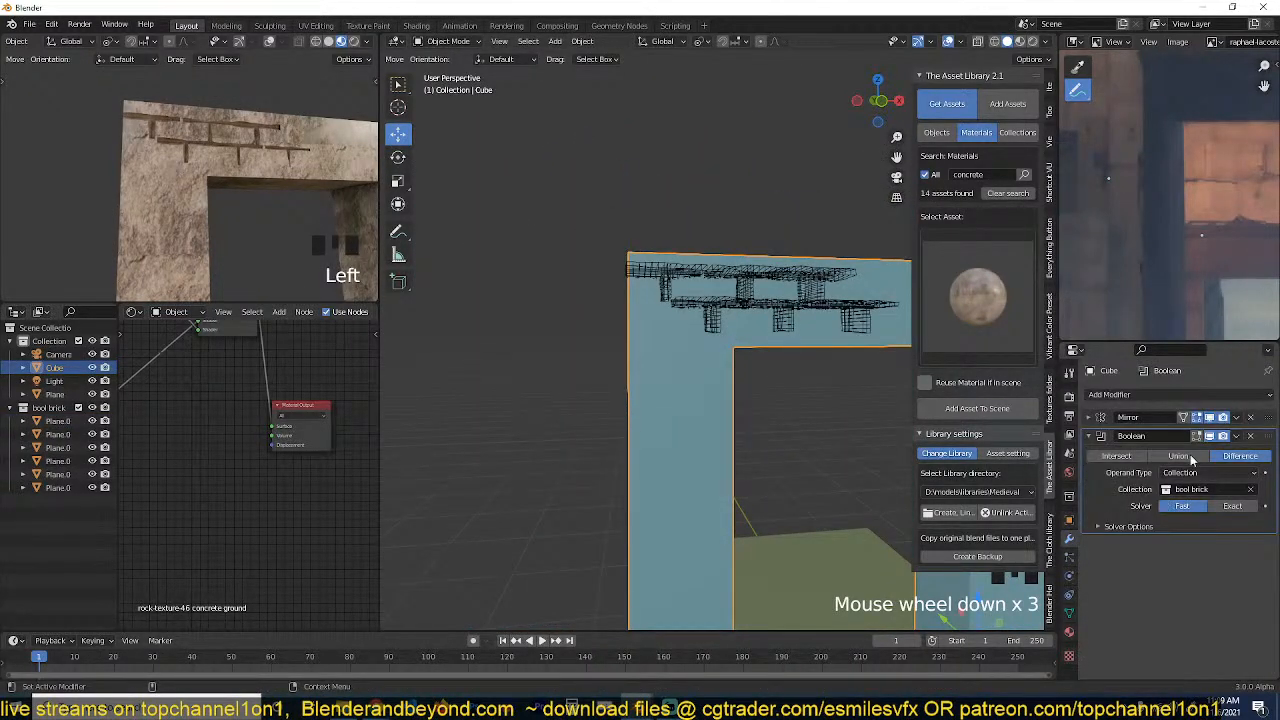
{"action": "left_click_drag", "start_coordinate": [1262, 437], "coordinate": [1262, 417]}
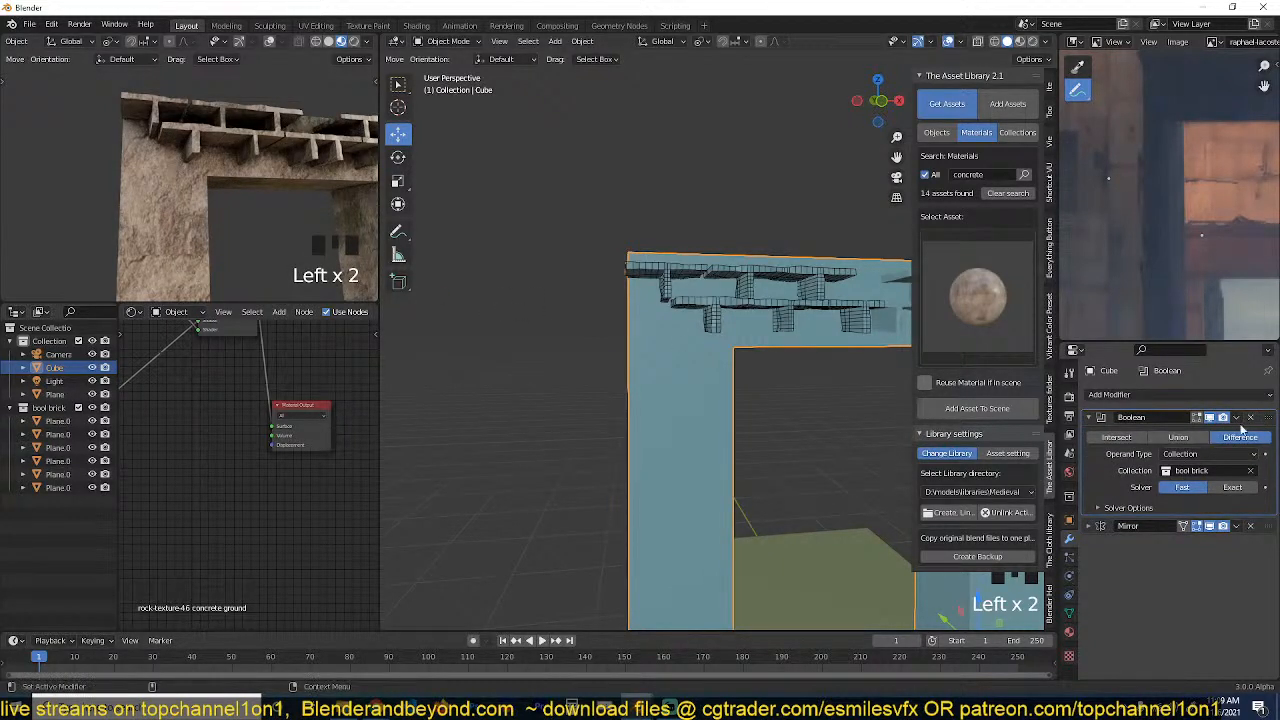
{"action": "left_click_drag", "start_coordinate": [1263, 527], "coordinate": [1263, 417]}
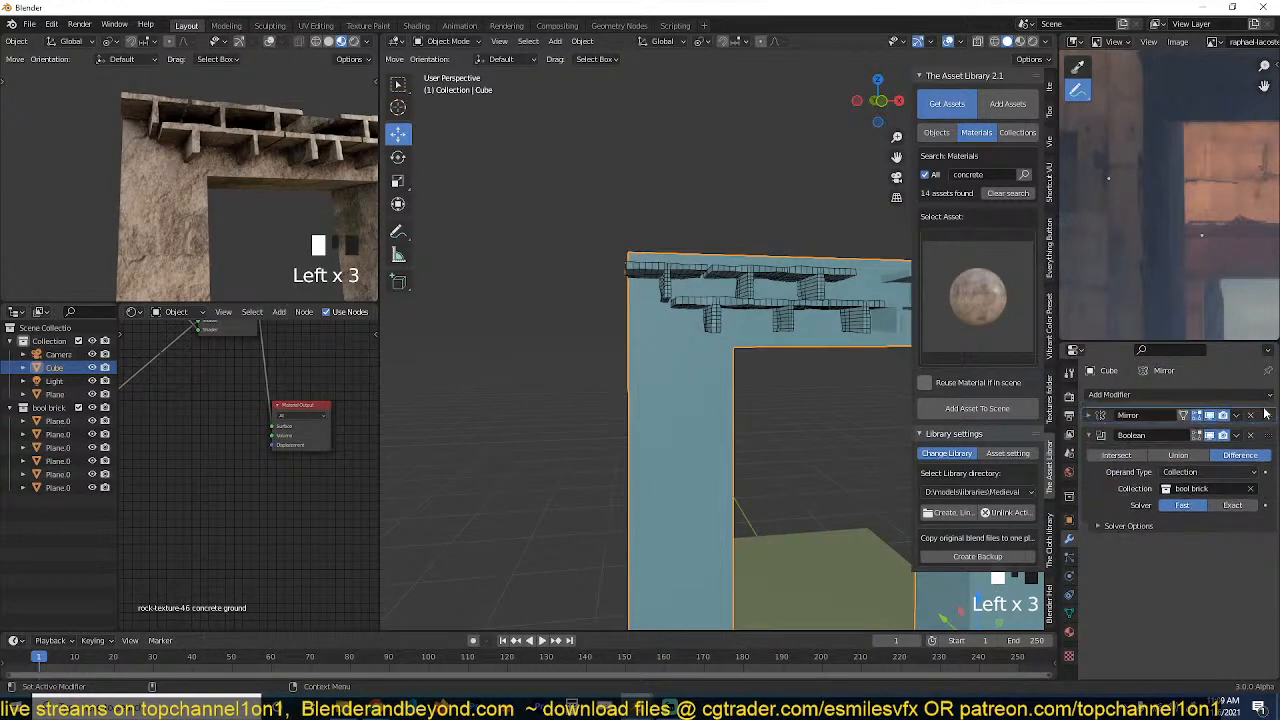
Select all the seam cutters in side view and lower them together along Z below the gateway's top edge.
{"action": "middle_click_drag", "start_coordinate": [704, 358], "coordinate": [792, 322]}
{"action": "scroll", "coordinate": [1140, 212], "scroll_direction": "down", "scroll_amount": 4}
{"action": "scroll", "coordinate": [1144, 209], "scroll_direction": "down", "scroll_amount": 3}
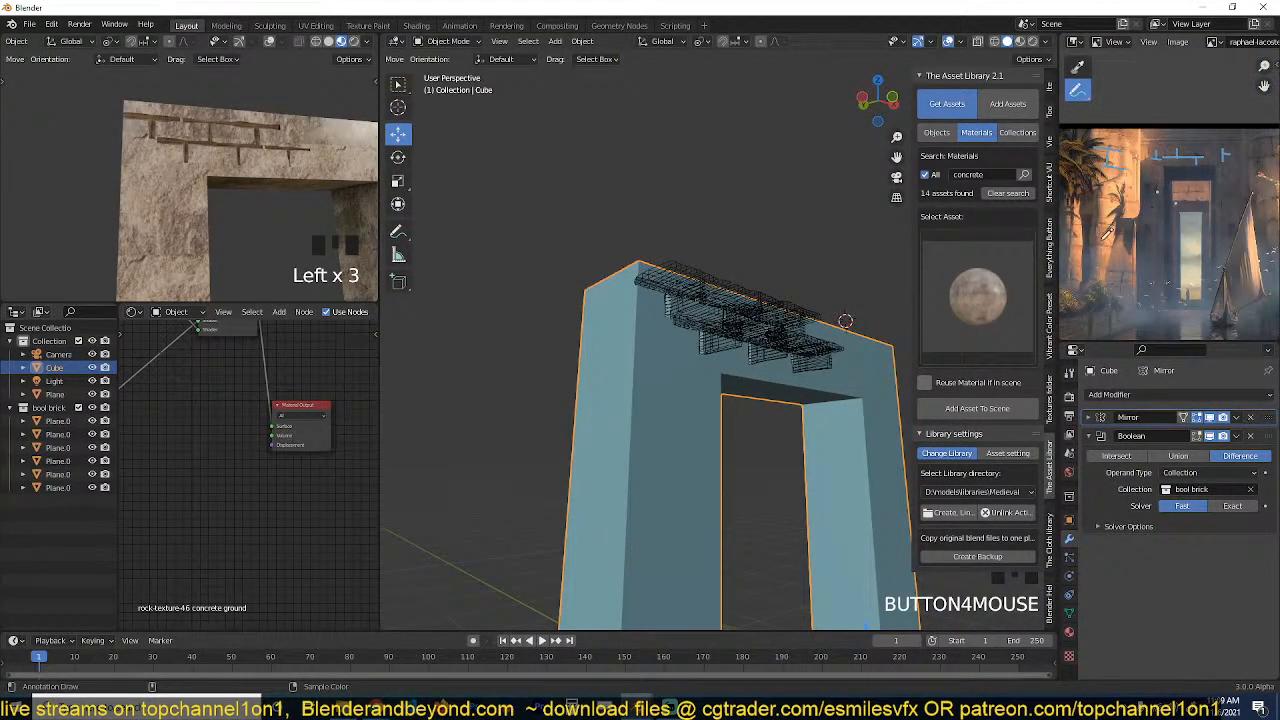
{"action": "key", "text": "grave"}
{"action": "scroll", "coordinate": [797, 315], "scroll_direction": "up", "scroll_amount": 2}
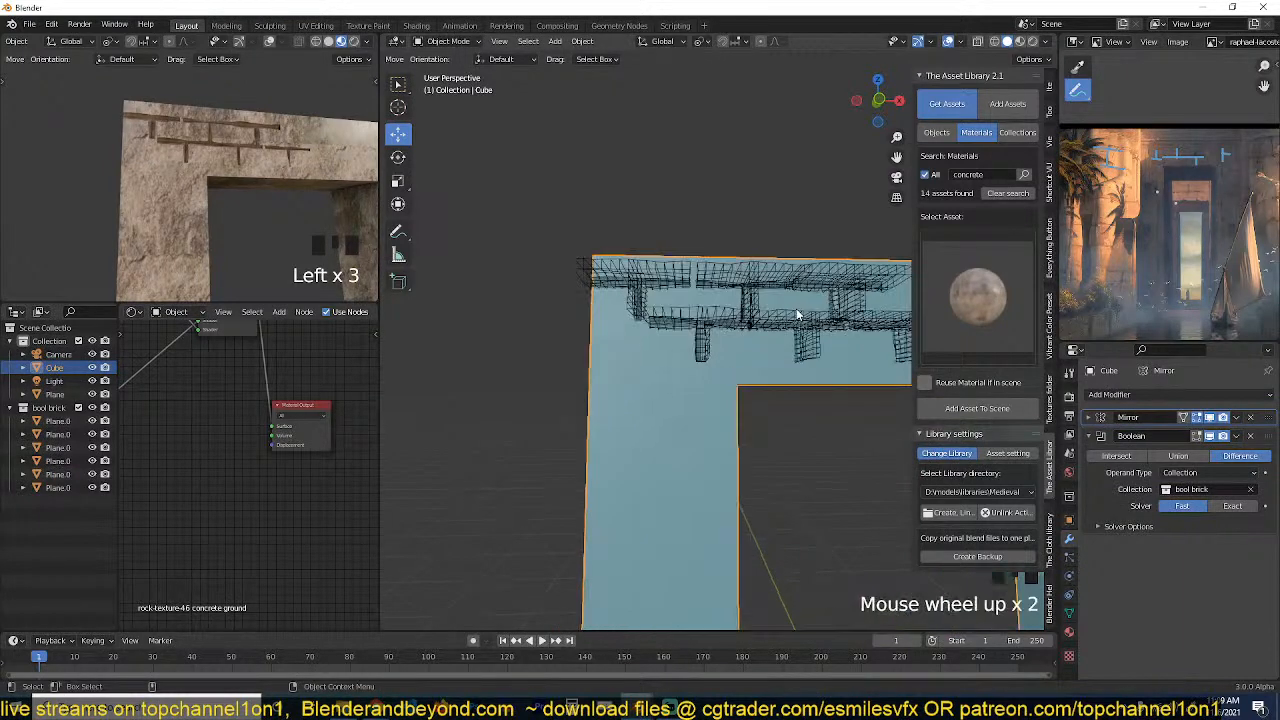
{"action": "key", "text": "grave"}
{"action": "middle_click_drag", "start_coordinate": [796, 310], "coordinate": [672, 302]}
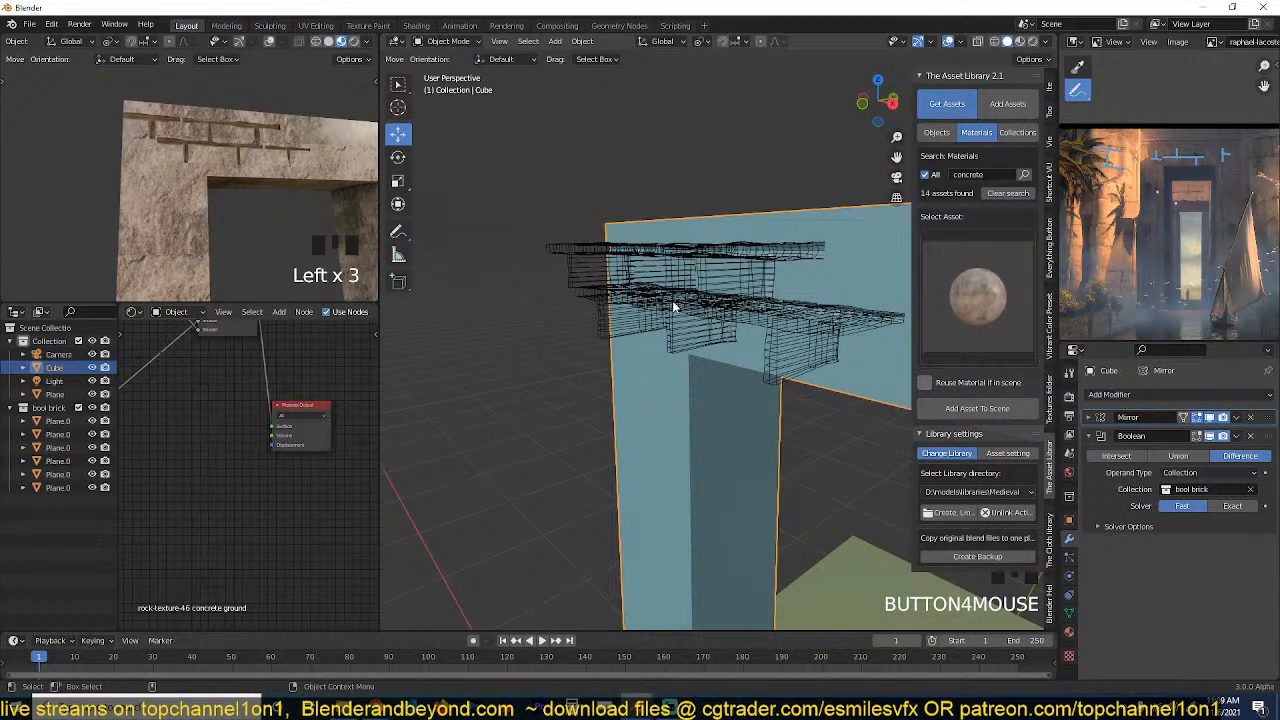
{"action": "key", "text": "KP_3"}
{"action": "scroll", "coordinate": [676, 305], "scroll_direction": "up", "scroll_amount": 2}
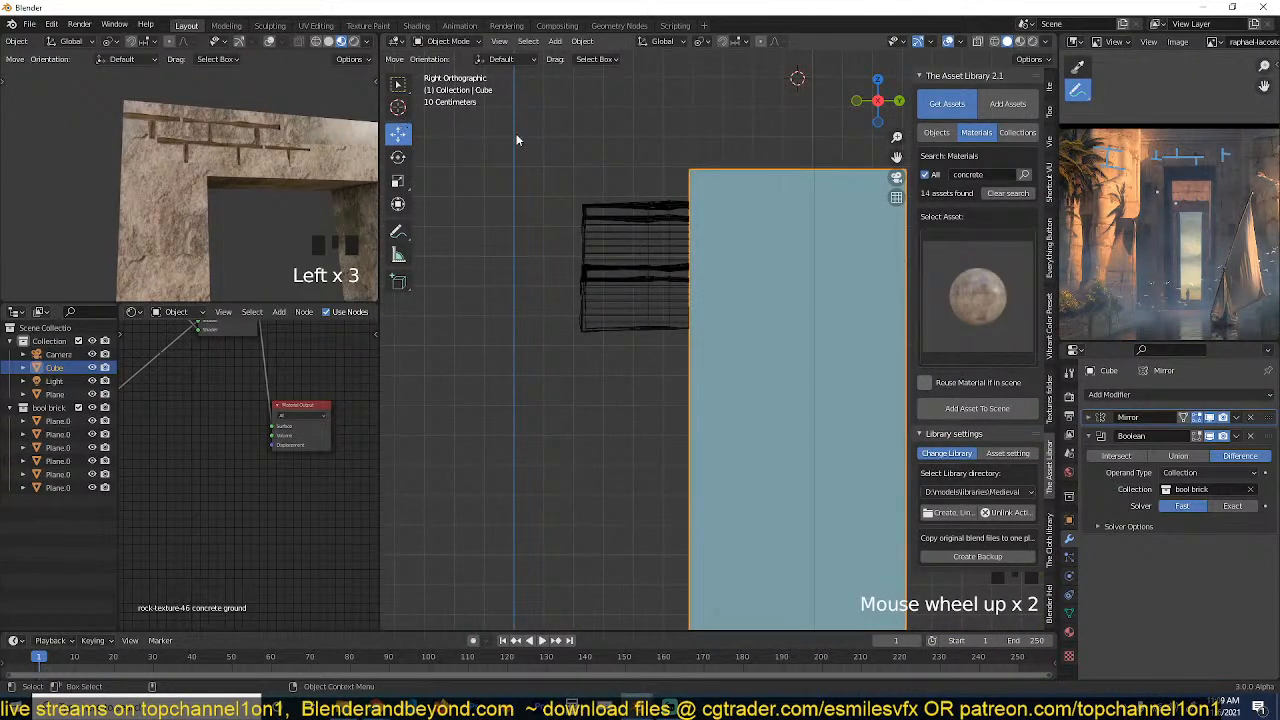
{"action": "left_click_drag", "start_coordinate": [517, 140], "coordinate": [634, 366]}
{"action": "left_click", "coordinate": [634, 224], "text": "shift"}
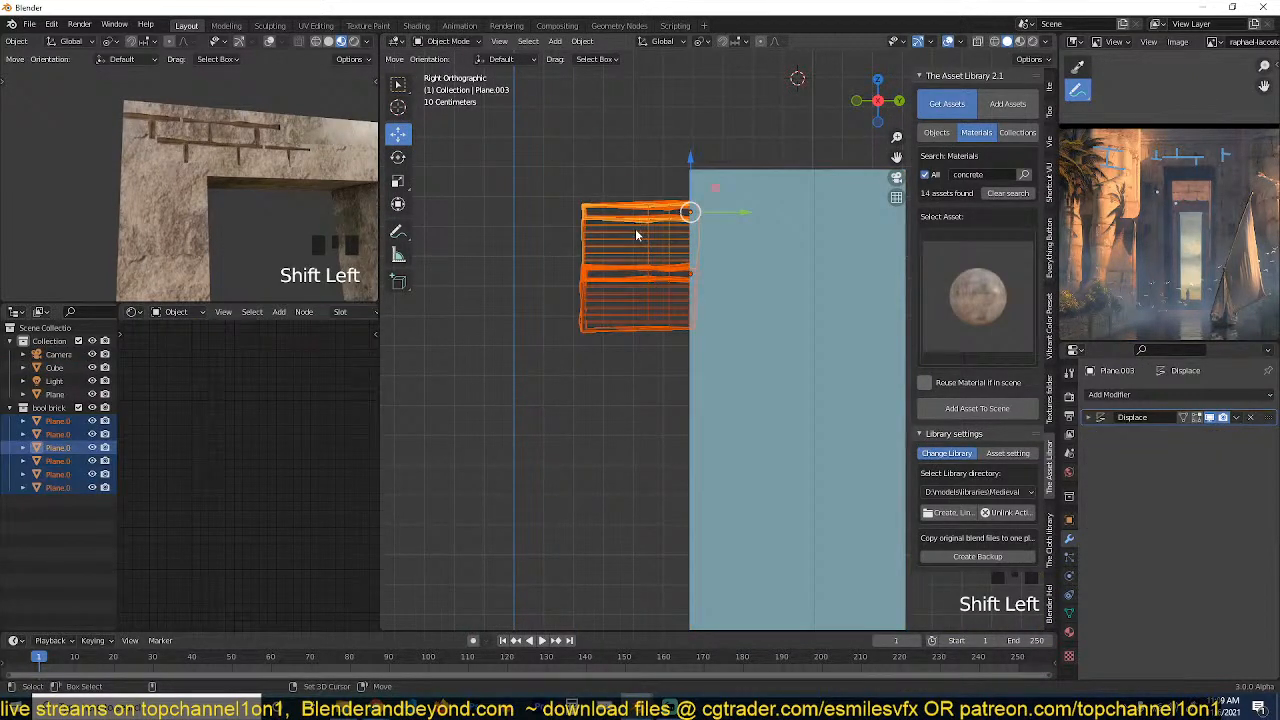
{"action": "left_click_drag", "start_coordinate": [691, 186], "coordinate": [694, 217]}
{"action": "key", "text": "grave"}
{"action": "key", "text": "grave"}
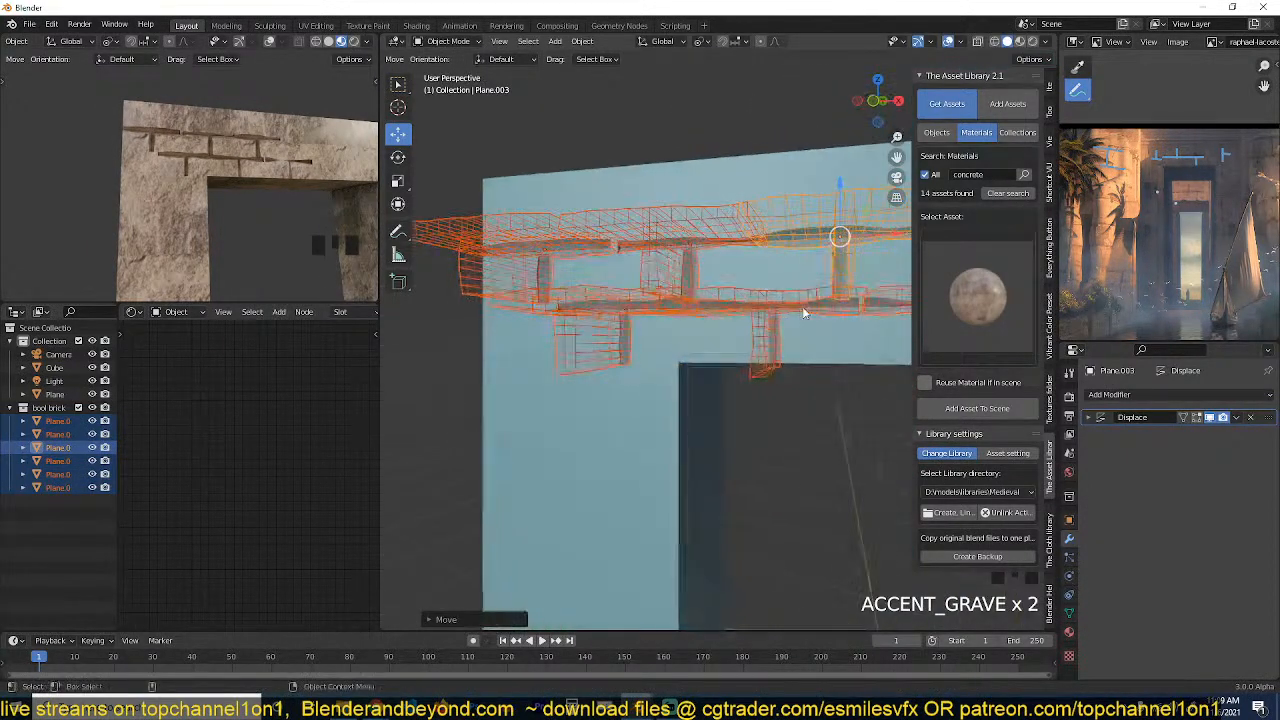
Place linked duplicates of the upper-left corner cutter at the left ends of the second and third seam rows, stepping about 0.21 m down.
{"action": "key", "text": "alt+a"}
{"action": "key", "text": "KP_1"}
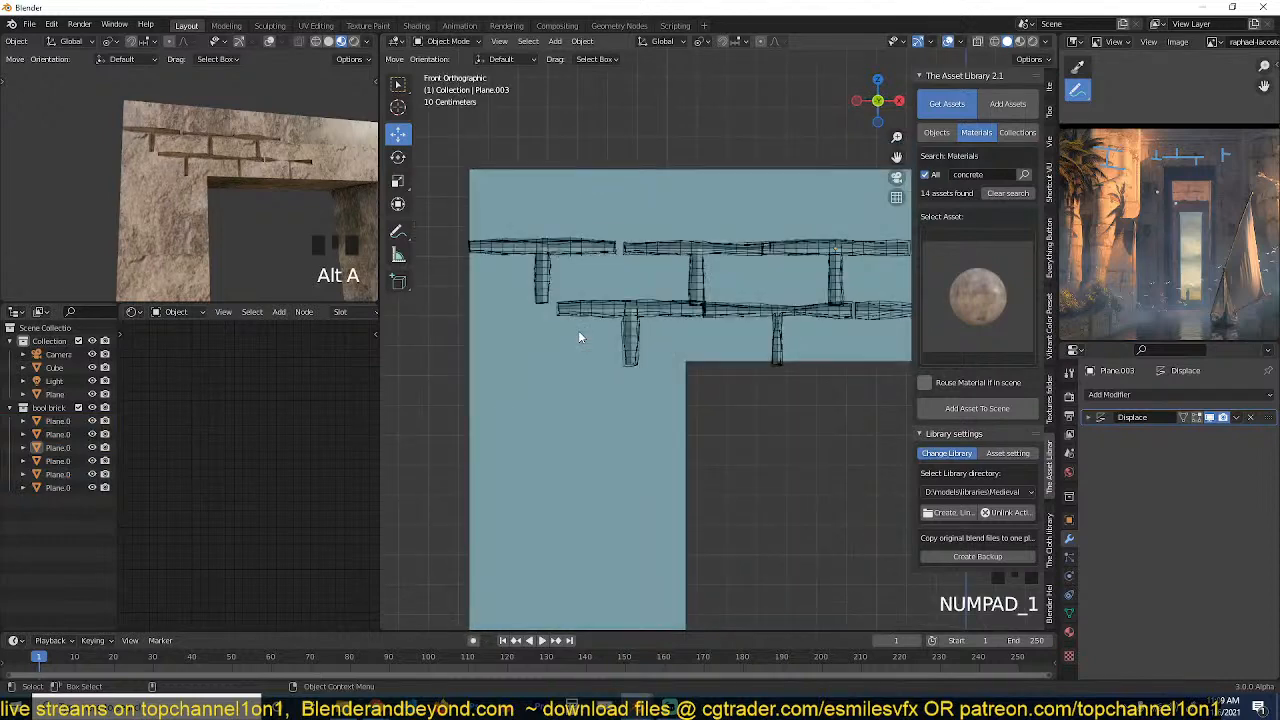
{"action": "left_click", "coordinate": [557, 248]}
{"action": "key", "text": "alt+d"}
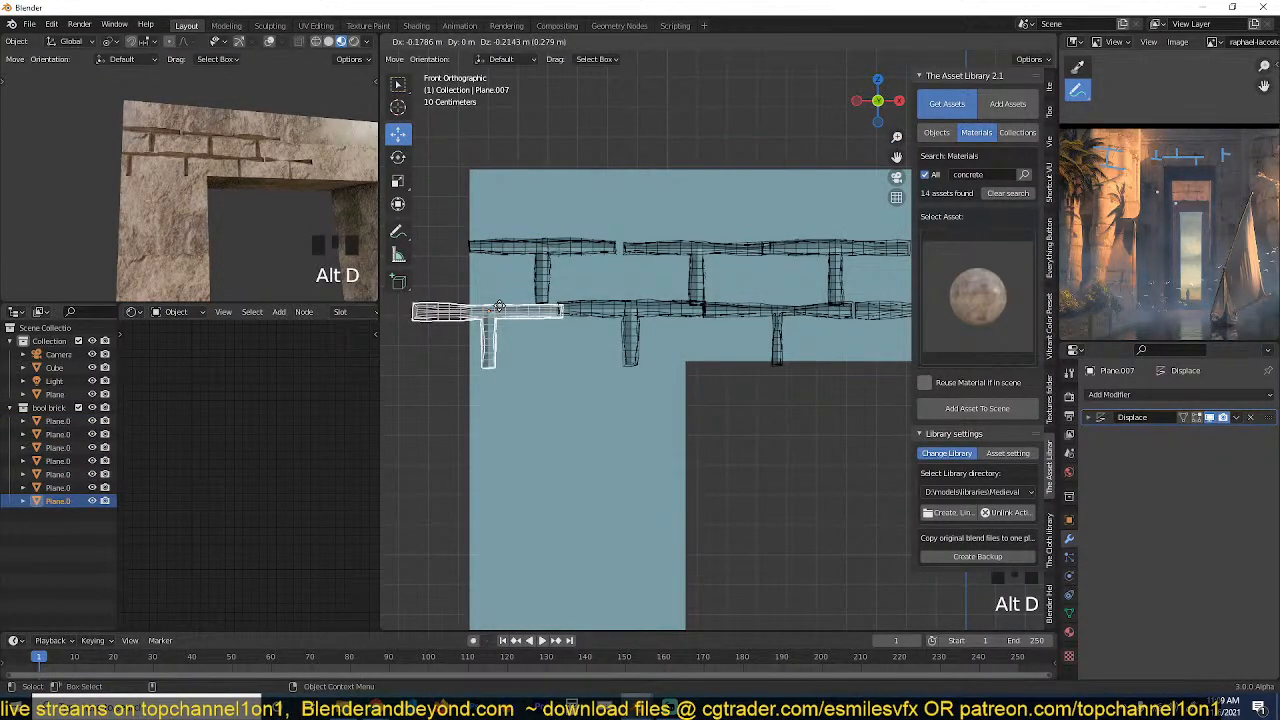
{"action": "left_click", "coordinate": [497, 305]}
{"action": "middle_click_drag", "start_coordinate": [497, 310], "coordinate": [487, 254], "text": "shift"}
{"action": "key", "text": "alt+d"}
{"action": "left_click", "coordinate": [515, 320]}
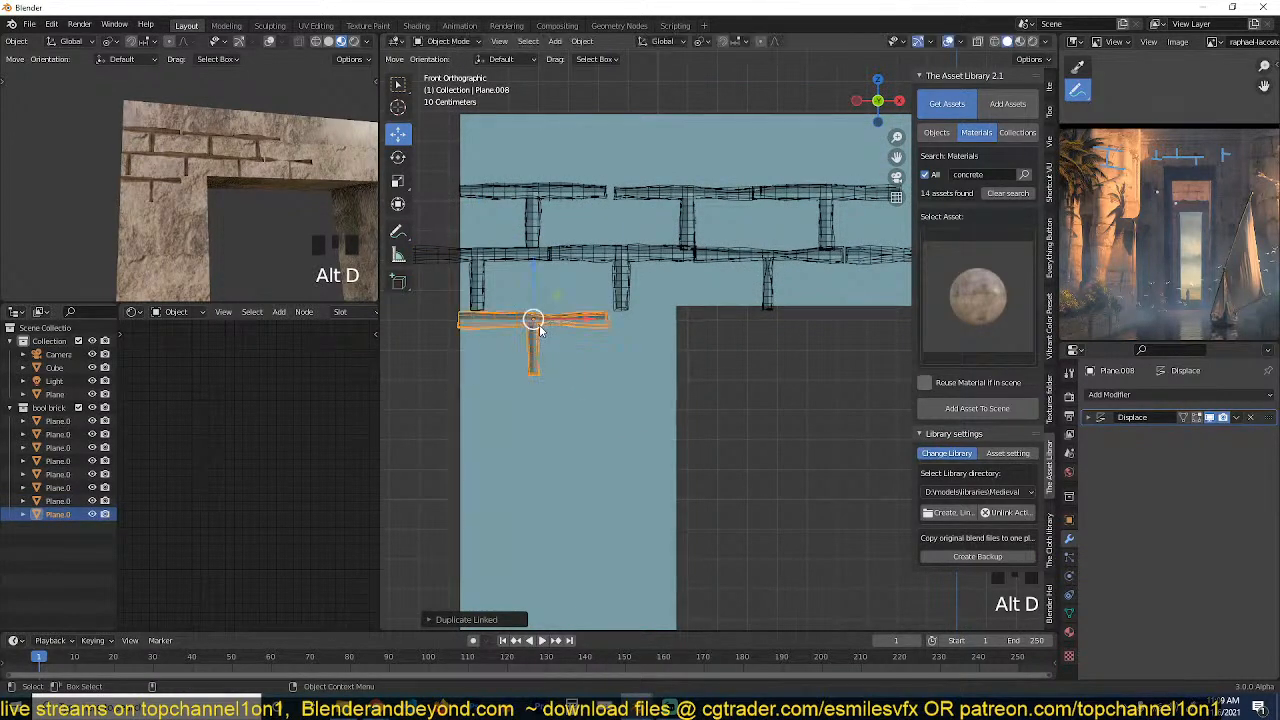
Continue the staggered seams down the left pillar with linked duplicates in the fourth row's inner side and the fifth row's outer side.
{"action": "key", "text": "alt+d"}
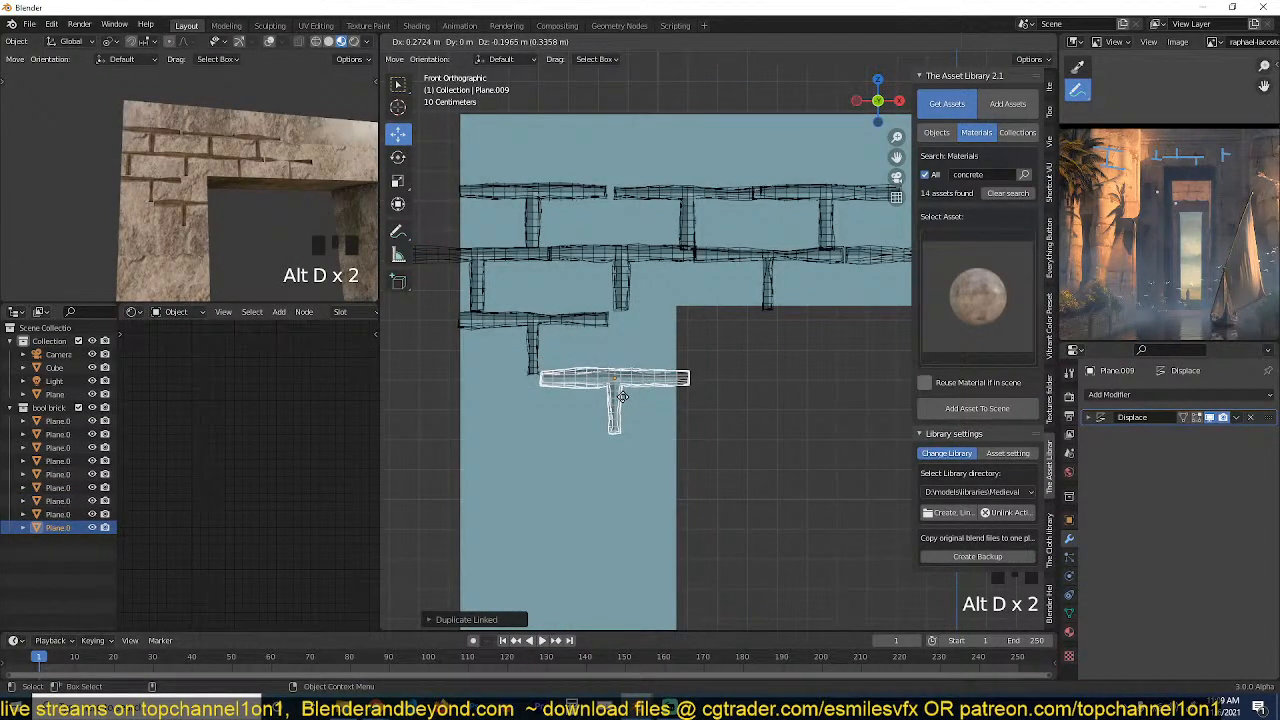
{"action": "left_click", "coordinate": [615, 395]}
{"action": "middle_click_drag", "start_coordinate": [615, 395], "coordinate": [723, 316], "text": "shift"}
{"action": "key", "text": "alt+d"}
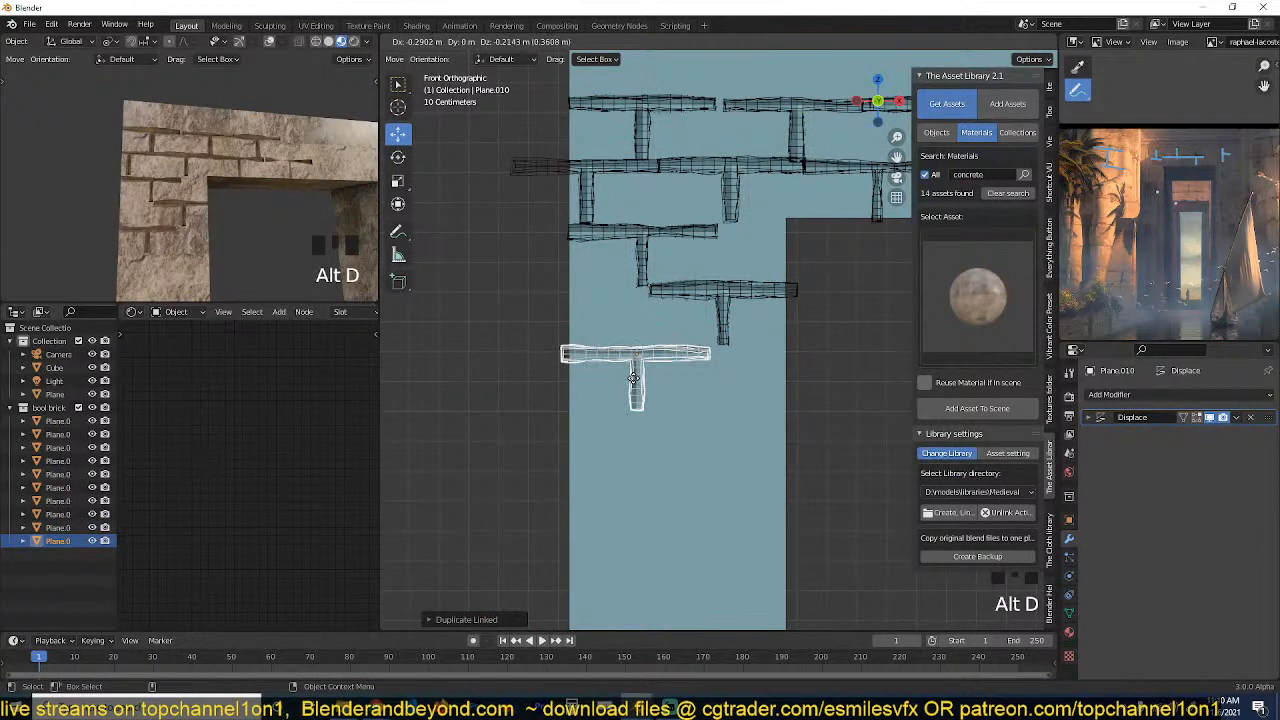
{"action": "scroll", "coordinate": [244, 220], "scroll_direction": "down", "scroll_amount": 2}
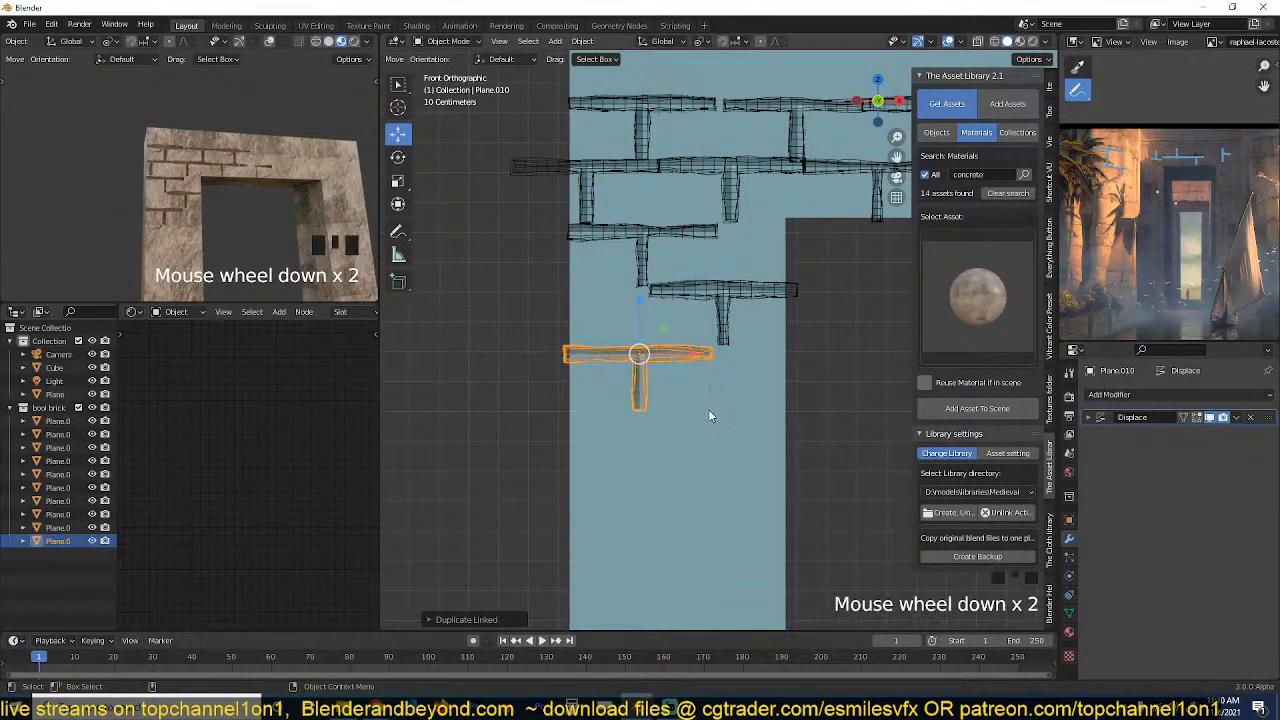
Add linked duplicates for the sixth and seventh seam rows, one at the pillar's inner edge and one at its outer edge.
{"action": "middle_click_drag", "start_coordinate": [708, 409], "coordinate": [699, 338], "text": "shift"}
{"action": "key", "text": "alt+d"}
{"action": "left_click", "coordinate": [763, 384]}
{"action": "middle_click_drag", "start_coordinate": [763, 384], "coordinate": [733, 305], "text": "shift"}
{"action": "key", "text": "alt+d"}
{"action": "left_click", "coordinate": [630, 388]}
{"action": "middle_click_drag", "start_coordinate": [664, 369], "coordinate": [622, 324], "text": "shift"}
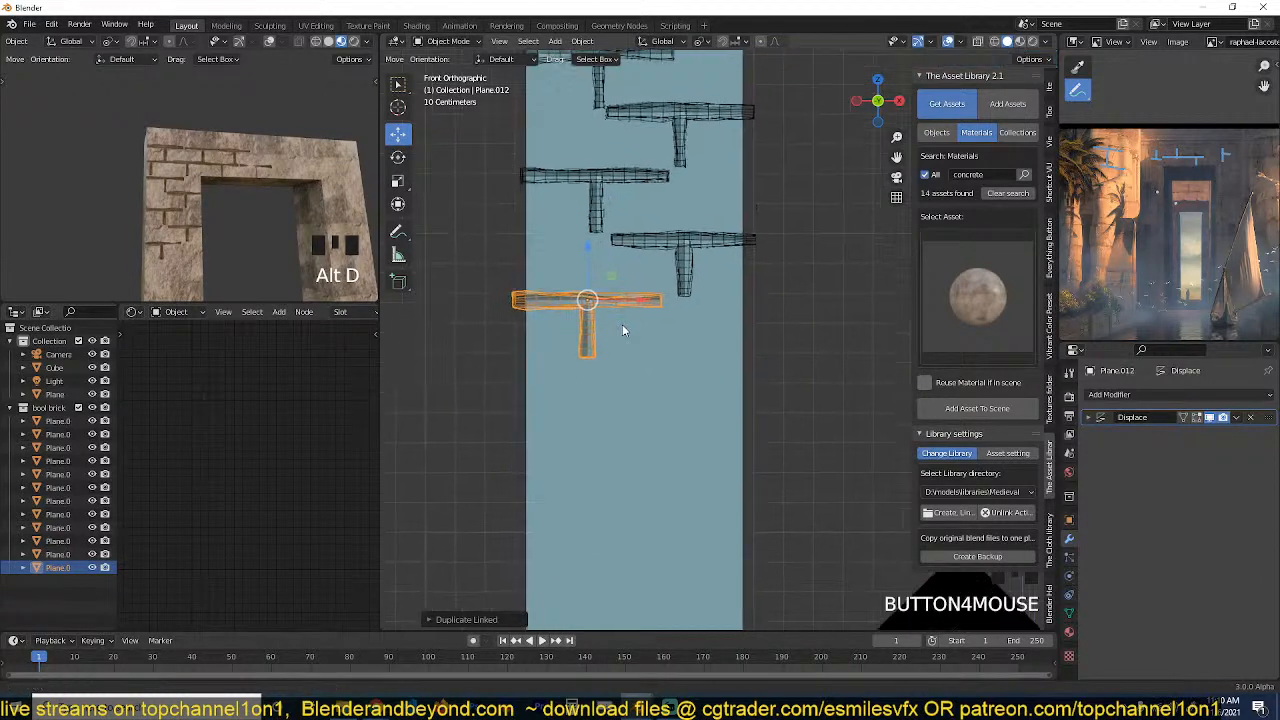
Add three more linked cutters down the left pillar, alternating inner, outer and inner sides for rows eight to ten.
{"action": "key", "text": "alt+d"}
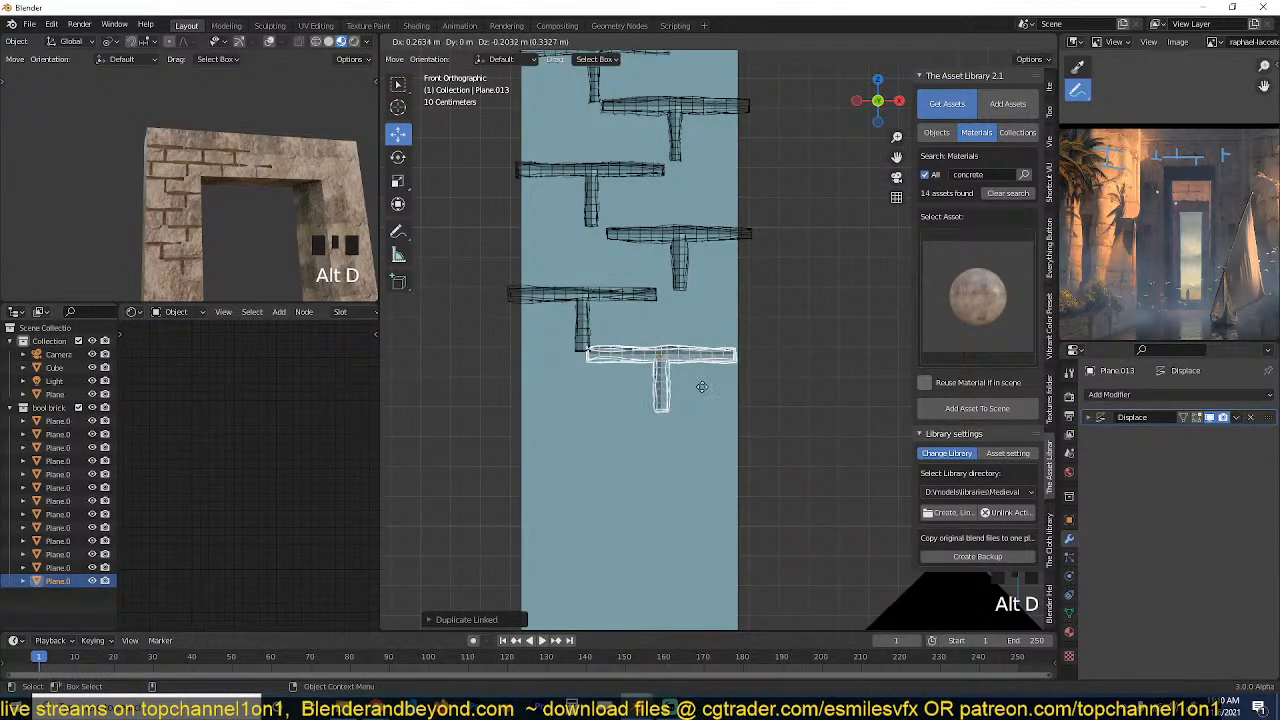
{"action": "left_click", "coordinate": [700, 388]}
{"action": "key", "text": "grave"}
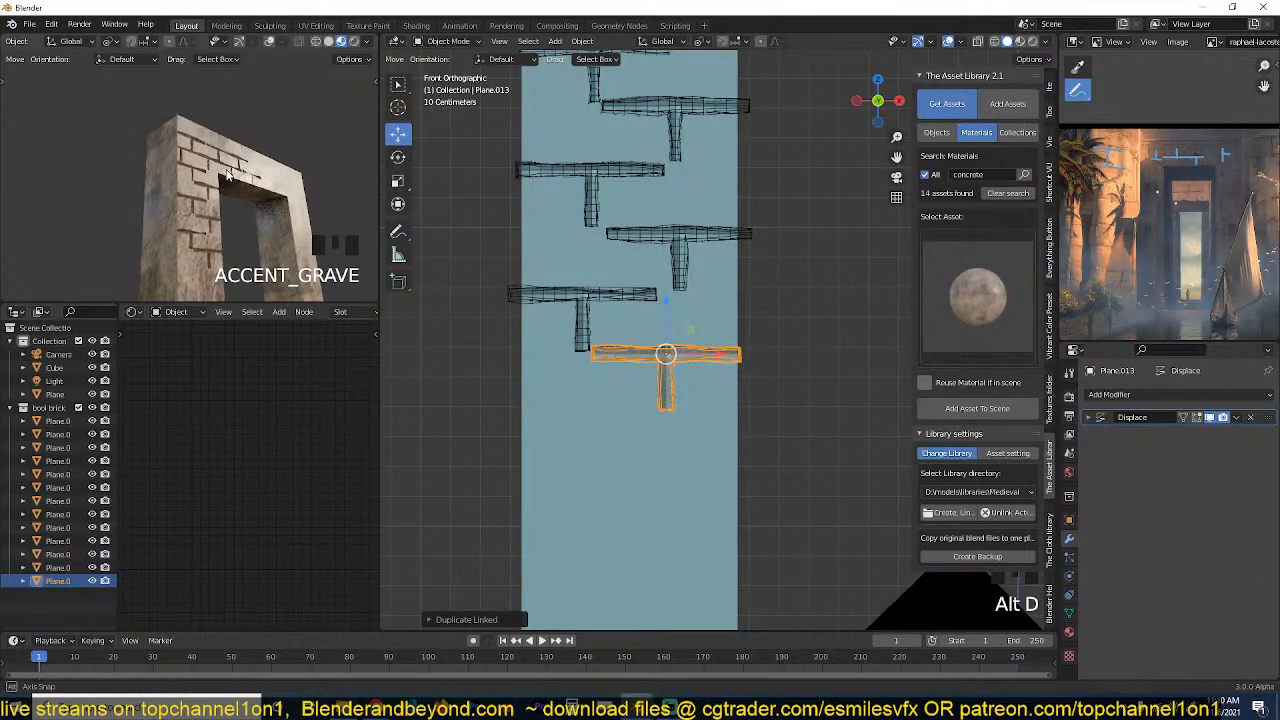
{"action": "scroll", "coordinate": [742, 432], "scroll_direction": "up", "scroll_amount": 1}
{"action": "middle_click_drag", "start_coordinate": [742, 432], "coordinate": [782, 347], "text": "shift"}
{"action": "key", "text": "alt+d"}
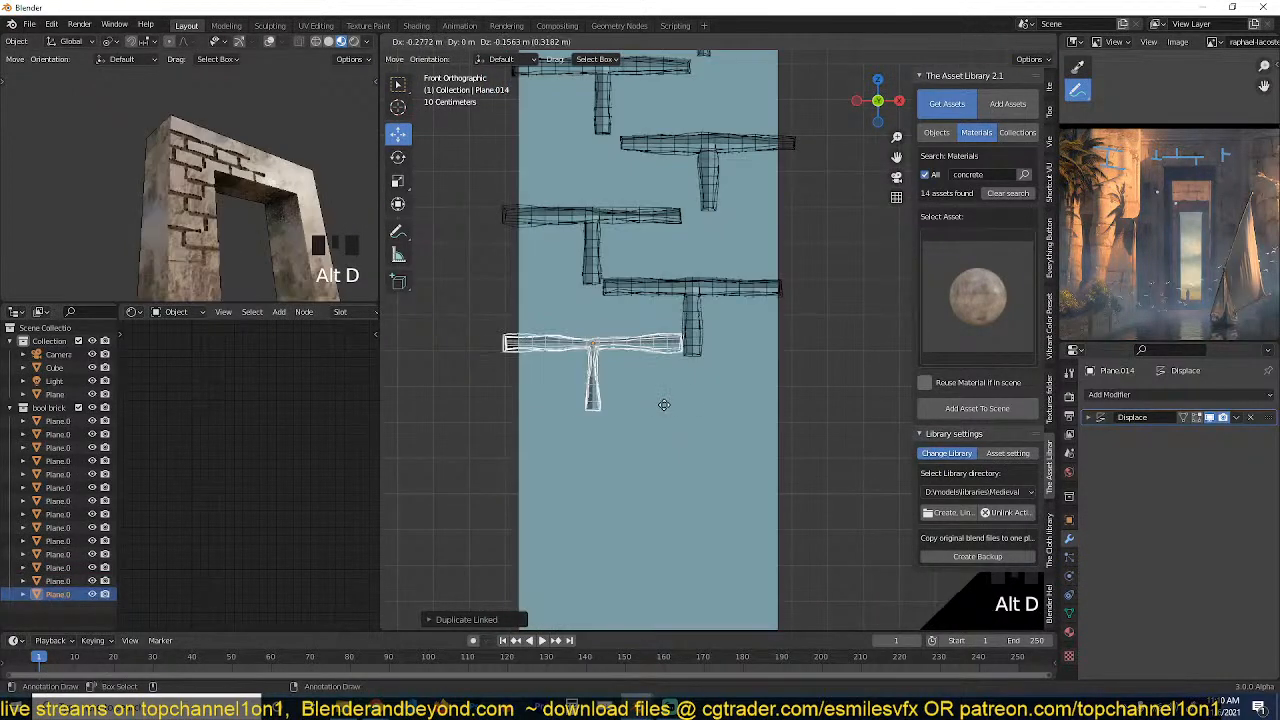
{"action": "left_click", "coordinate": [675, 418]}
{"action": "middle_click_drag", "start_coordinate": [675, 418], "coordinate": [597, 329], "text": "shift"}
{"action": "key", "text": "alt+d"}
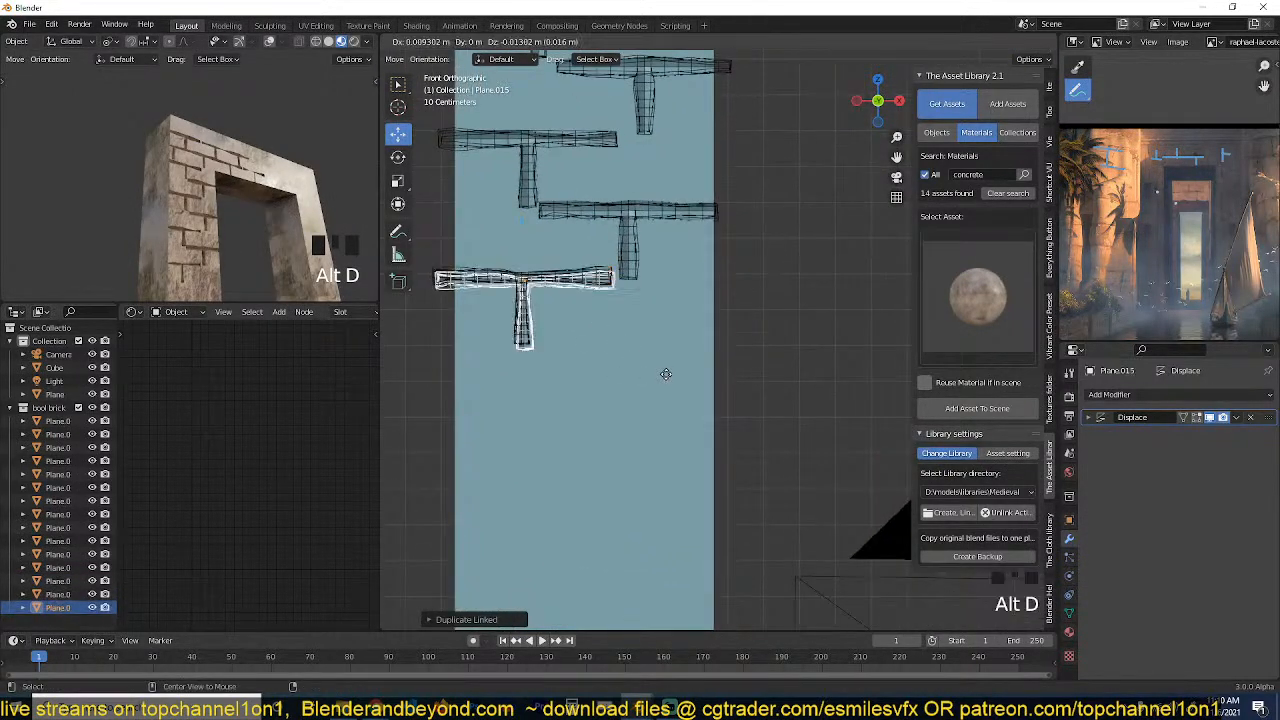
{"action": "left_click", "coordinate": [700, 399]}
{"action": "middle_click_drag", "start_coordinate": [687, 400], "coordinate": [723, 326], "text": "shift"}
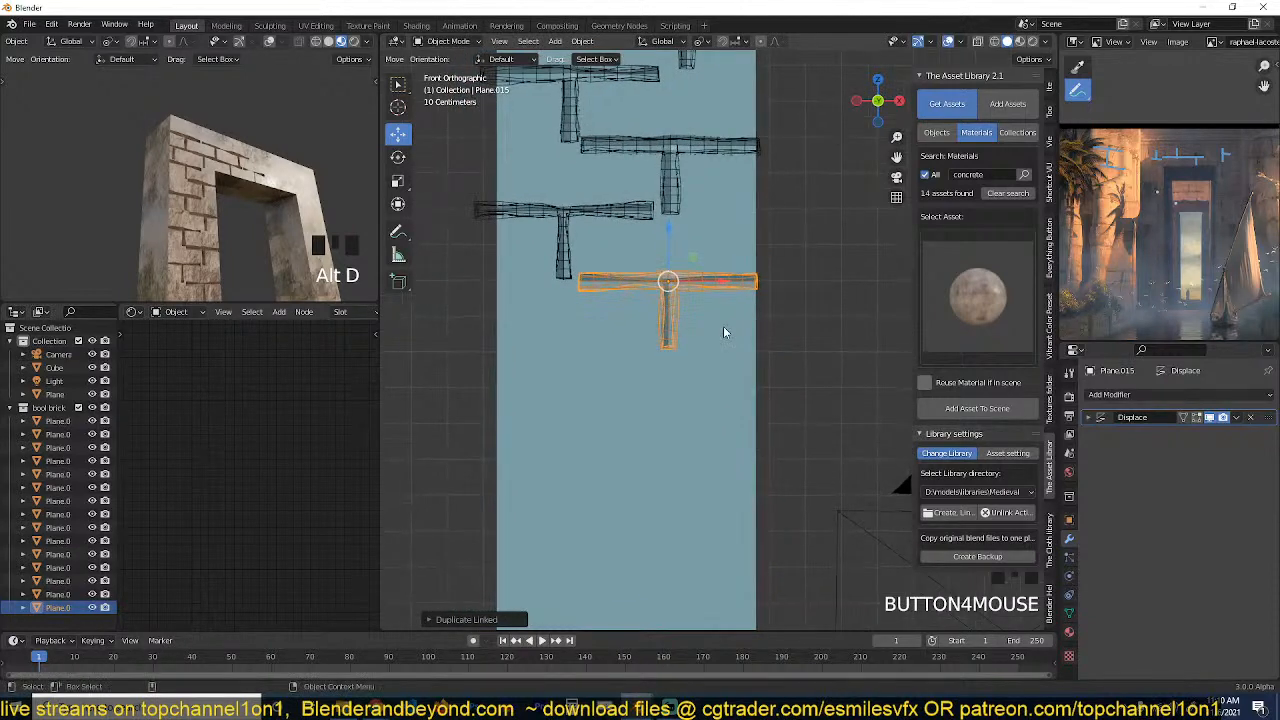
Expand the lowest cutter's Displace settings and place a linked duplicate about 0.24 m outward and 0.22 m down.
{"action": "left_click", "coordinate": [1089, 417]}
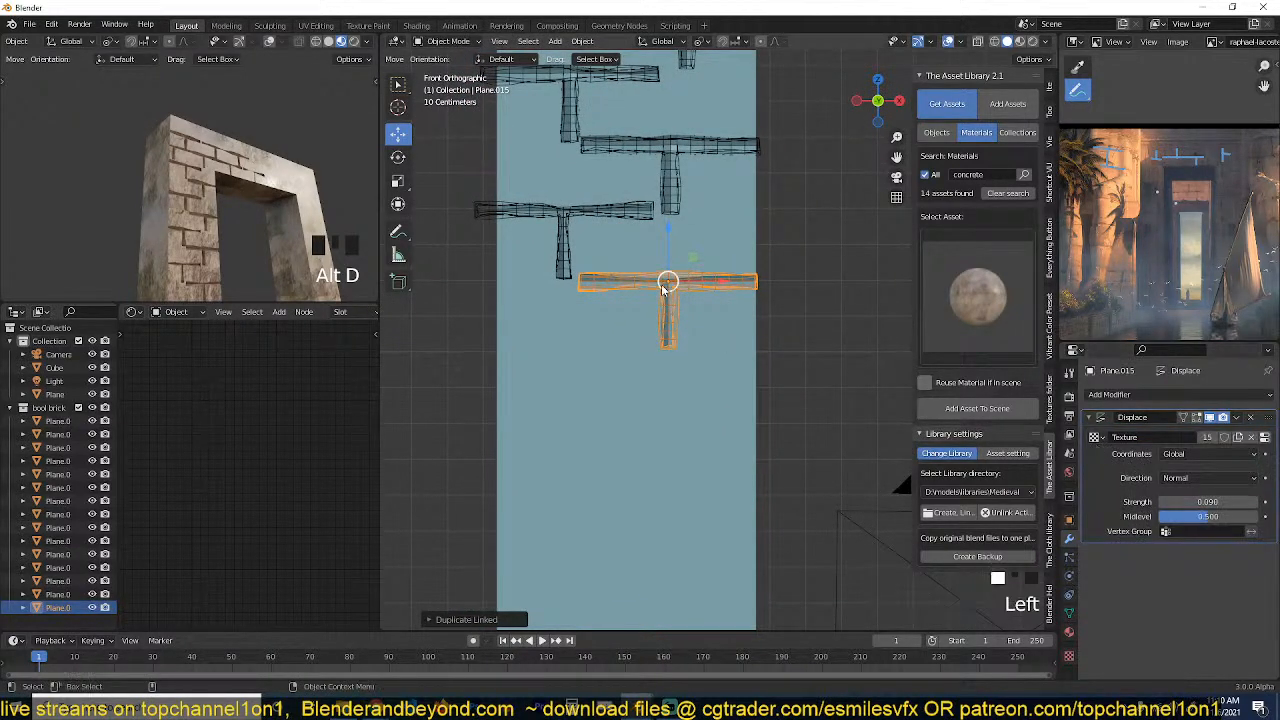
{"action": "left_click", "coordinate": [621, 408]}
{"action": "left_click", "coordinate": [731, 292]}
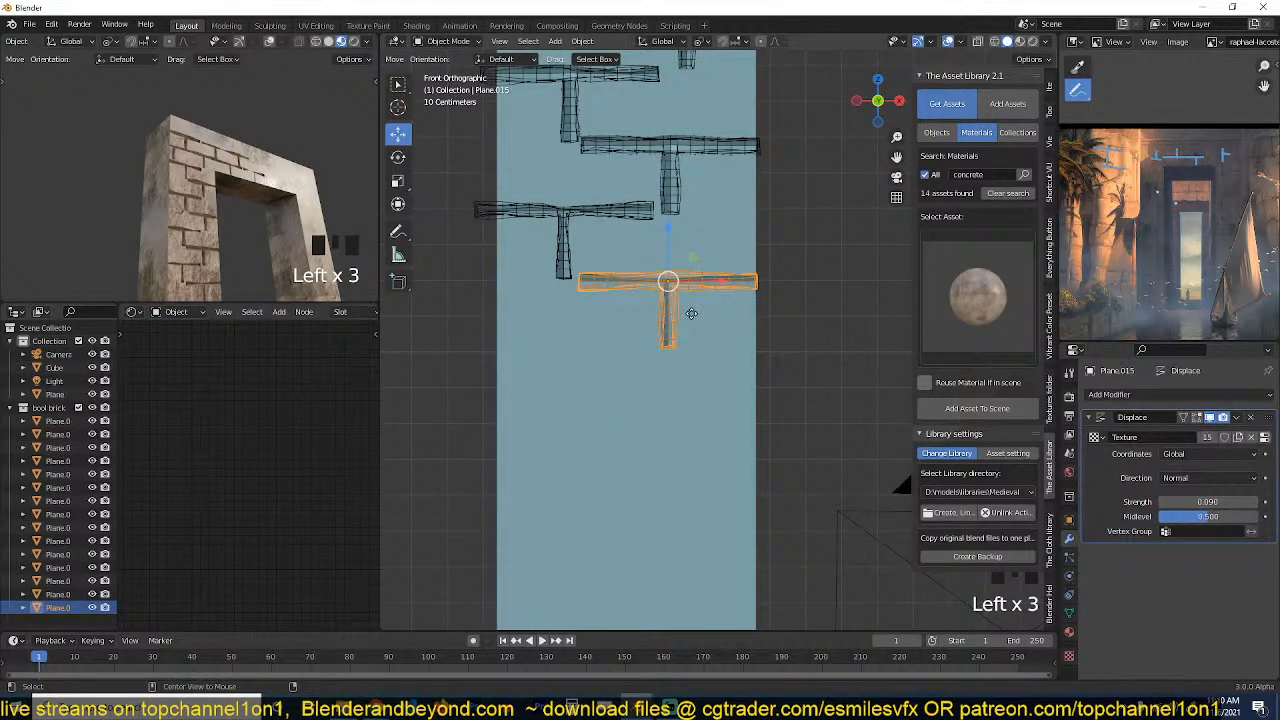
{"action": "key", "text": "alt+d"}
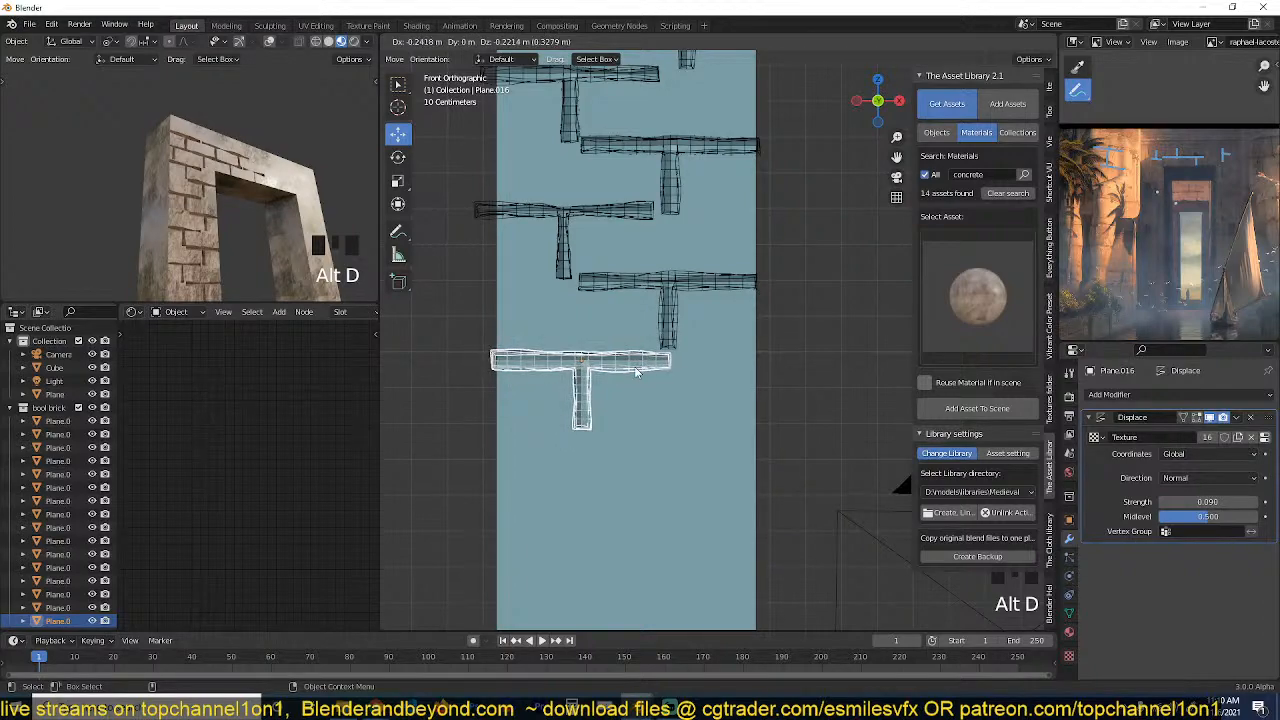
{"action": "left_click", "coordinate": [641, 365]}
Check the carved seams on the gateway and add two further linked cutters below, on the pillar's inner and outer sides.
{"action": "scroll", "coordinate": [186, 243], "scroll_direction": "down", "scroll_amount": 2}
{"action": "middle_click_drag", "start_coordinate": [186, 243], "coordinate": [206, 218], "text": "shift"}
{"action": "key", "text": "grave"}
{"action": "middle_click_drag", "start_coordinate": [560, 390], "coordinate": [648, 411]}
{"action": "key", "text": "KP_1"}
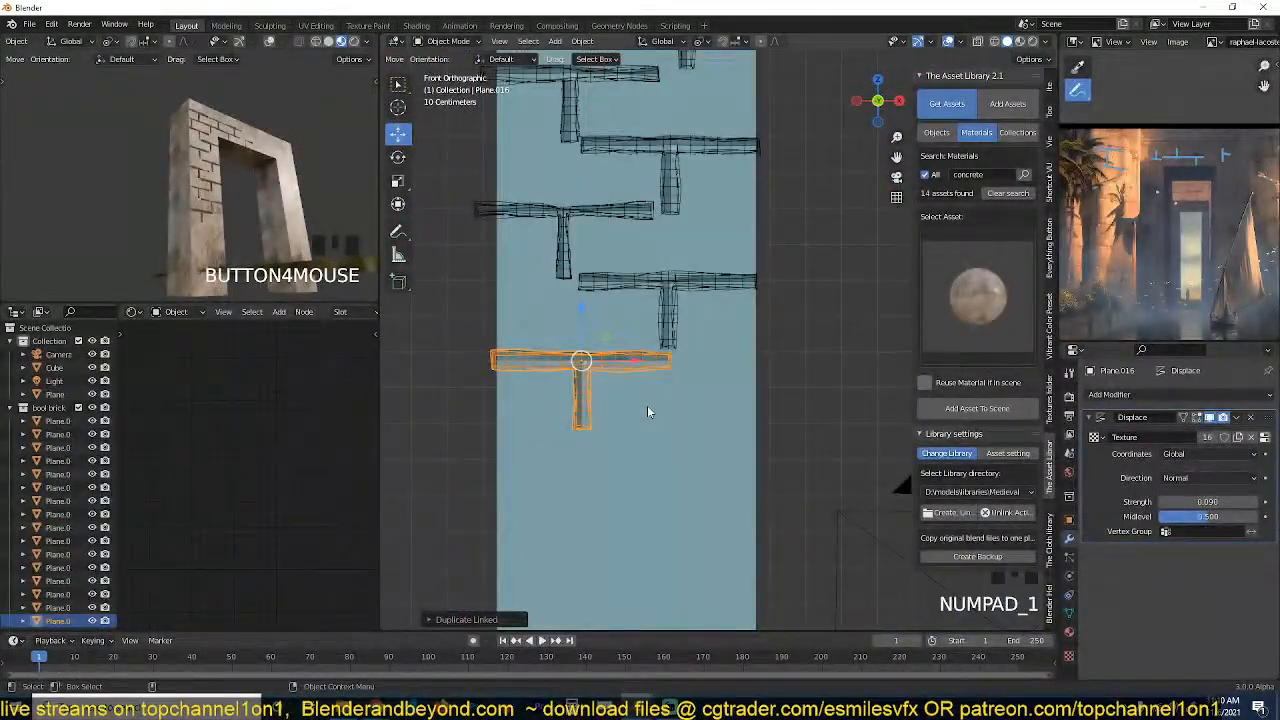
{"action": "key", "text": "alt+d"}
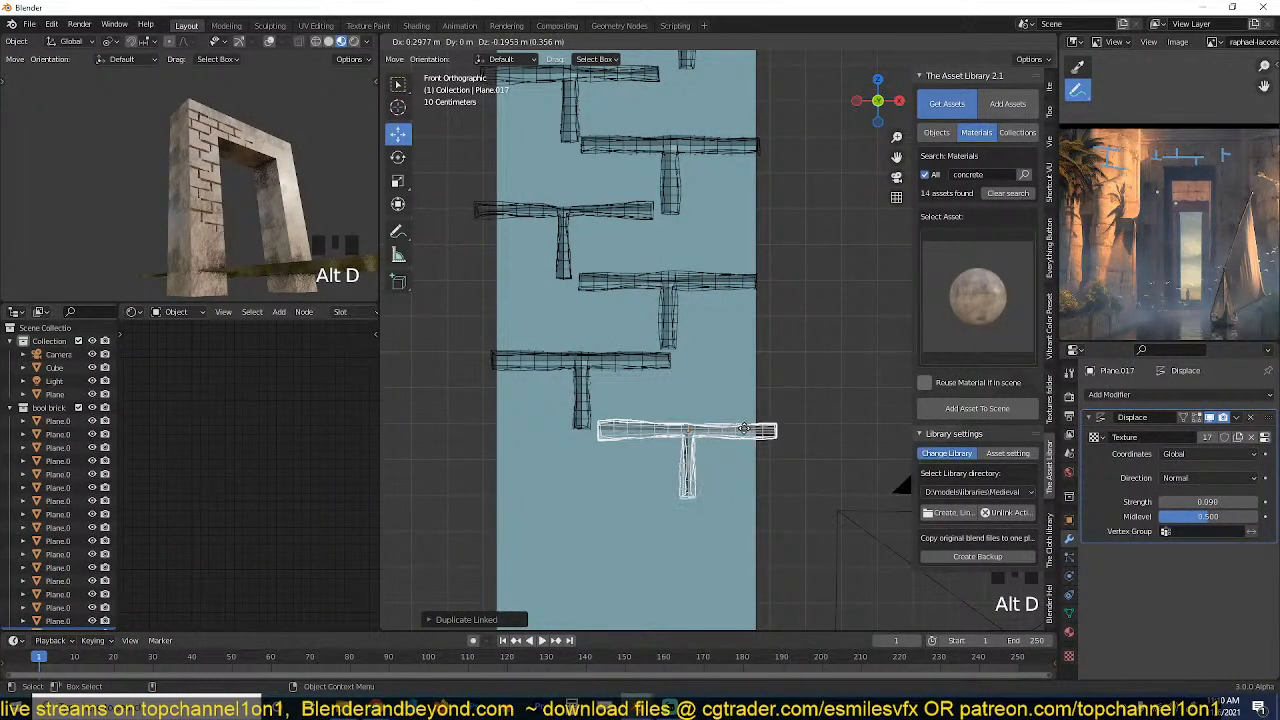
{"action": "left_click", "coordinate": [731, 455]}
{"action": "key", "text": "alt+d"}
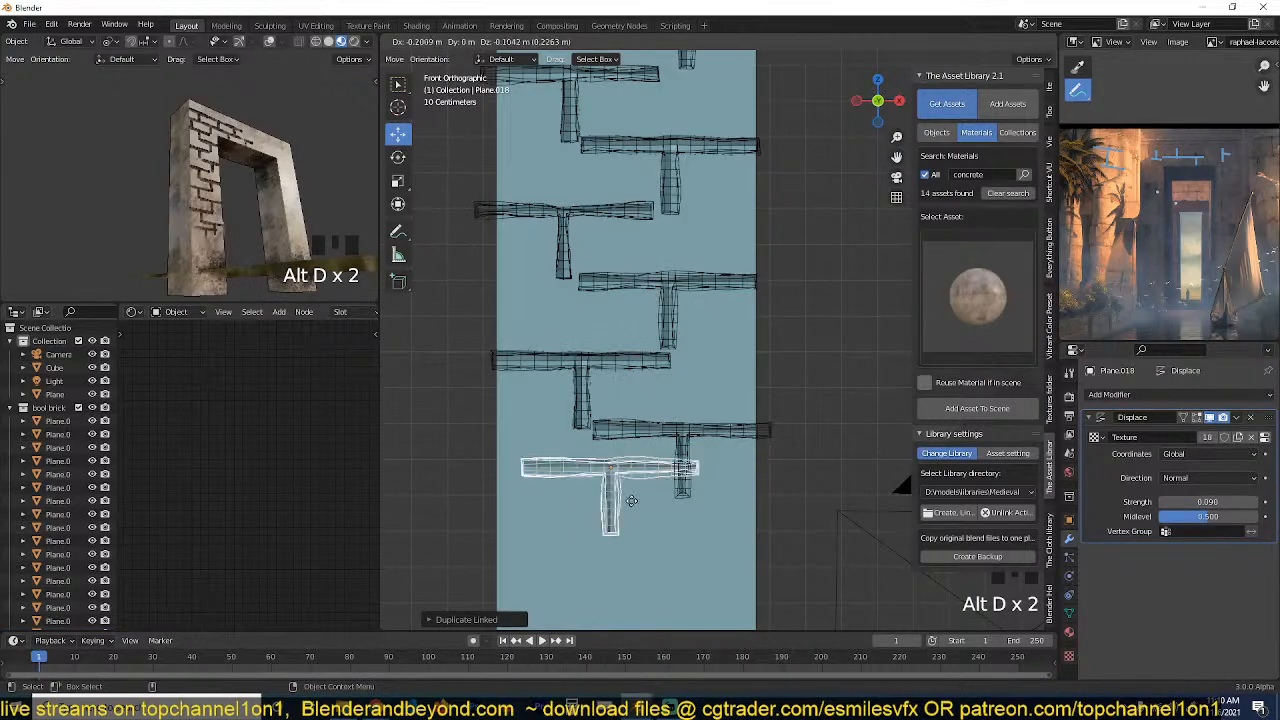
{"action": "left_click", "coordinate": [617, 510]}
Make linked duplicates of the eleven seam cutters running down the left pillar and place them inside the doorway opening.
{"action": "key", "text": "grave"}
{"action": "middle_click_drag", "start_coordinate": [725, 387], "coordinate": [681, 302]}
{"action": "scroll", "coordinate": [762, 322], "scroll_direction": "down", "scroll_amount": 3}
{"action": "key", "text": "grave"}
{"action": "scroll", "coordinate": [623, 427], "scroll_direction": "up", "scroll_amount": 2}
{"action": "left_click", "coordinate": [606, 530]}
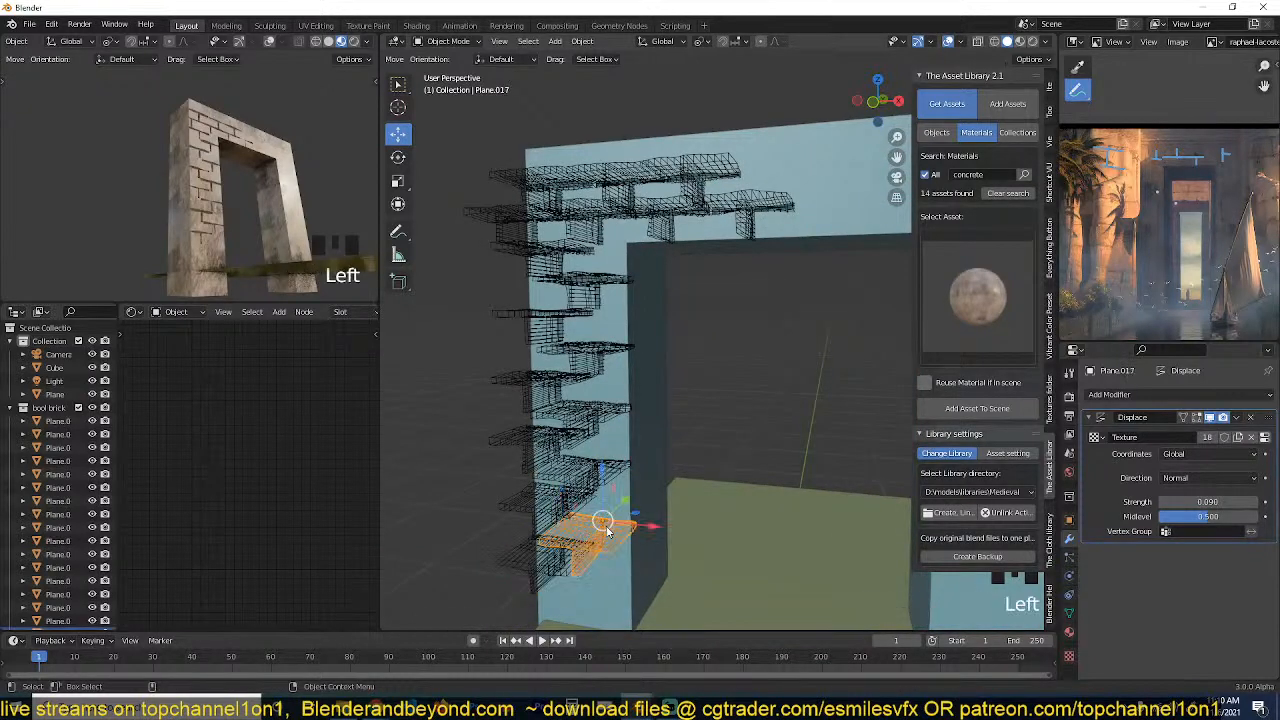
{"action": "key", "text": "KP_4"}
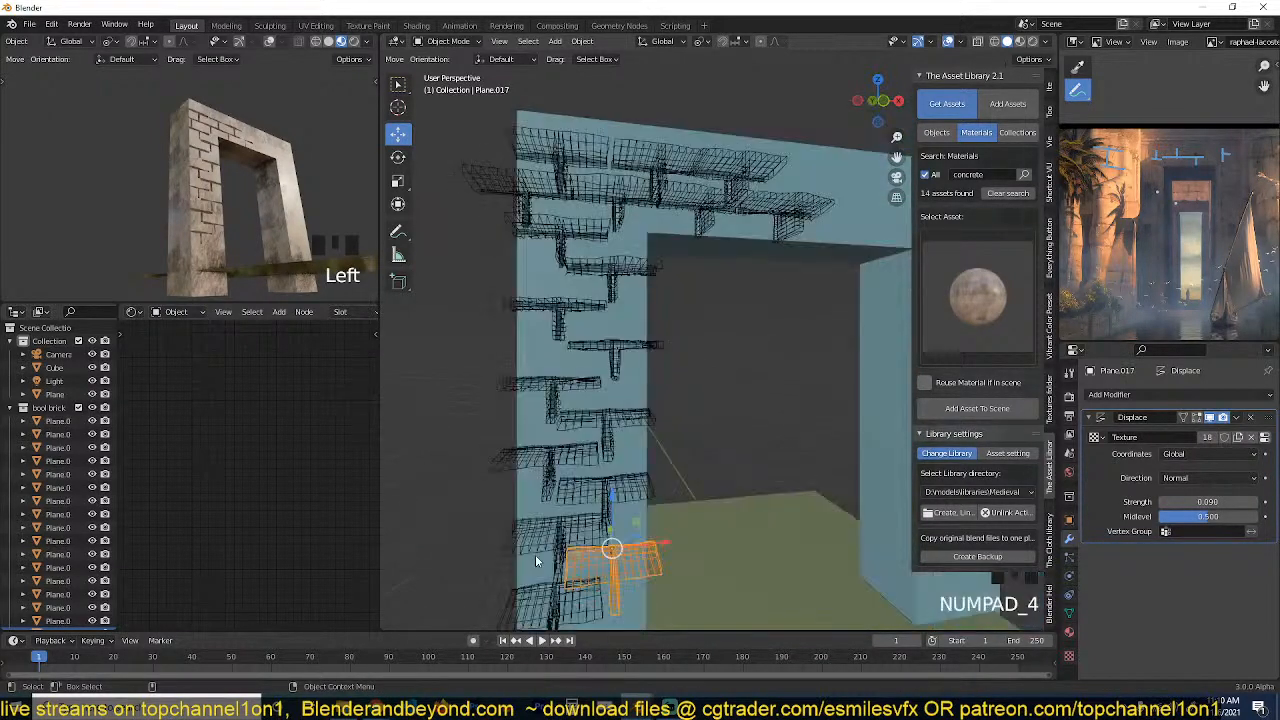
{"action": "key", "text": "KP_1"}
{"action": "left_click", "coordinate": [567, 545], "text": "shift"}
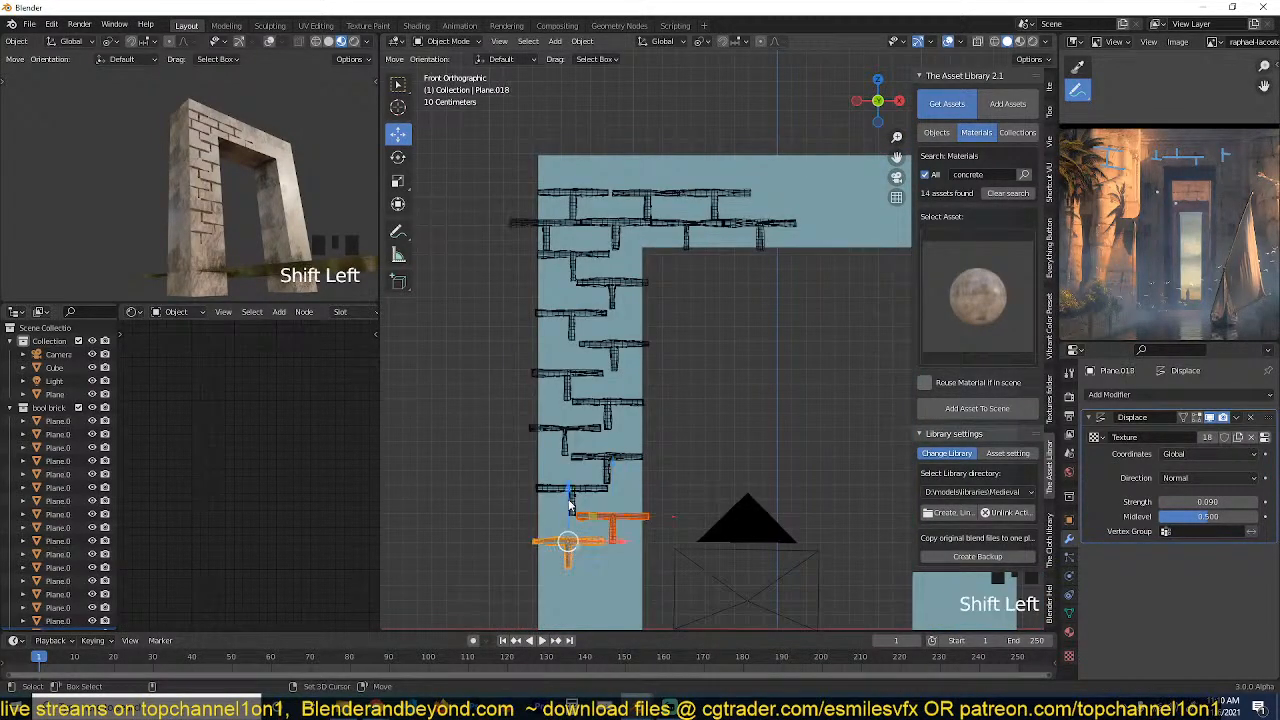
{"action": "left_click", "coordinate": [570, 492], "text": "shift"}
{"action": "left_click", "coordinate": [583, 457], "text": "shift"}
{"action": "left_click", "coordinate": [567, 435], "text": "shift"}
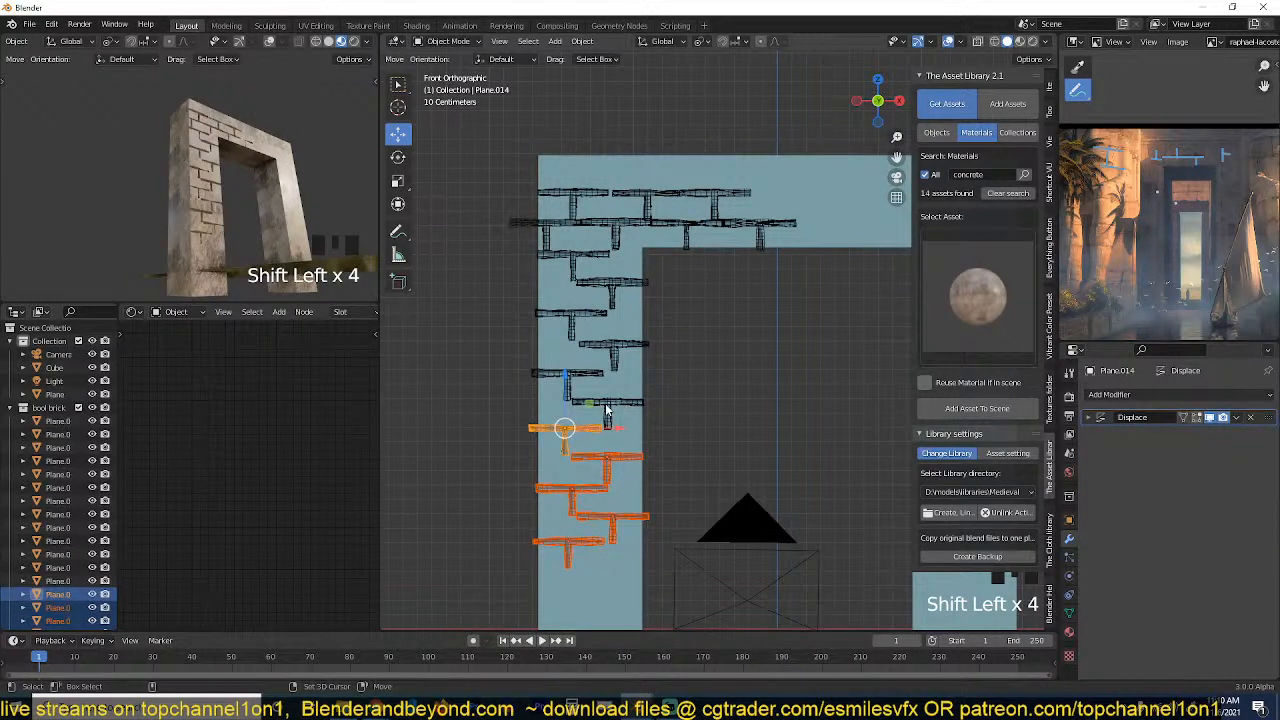
{"action": "left_click", "coordinate": [608, 406], "text": "shift"}
{"action": "left_click", "coordinate": [575, 379], "text": "shift"}
{"action": "left_click", "coordinate": [603, 352], "text": "shift"}
{"action": "left_click", "coordinate": [574, 316], "text": "shift"}
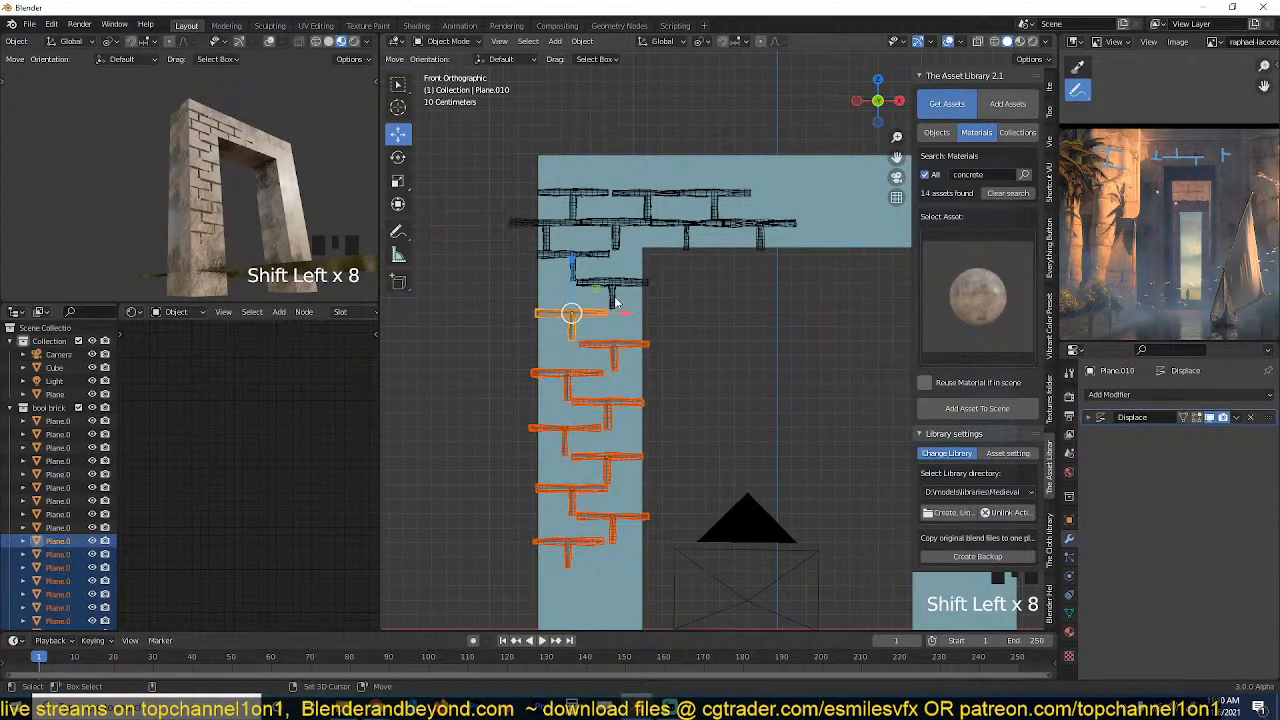
{"action": "left_click", "coordinate": [596, 287], "text": "shift"}
{"action": "left_click", "coordinate": [574, 256], "text": "shift"}
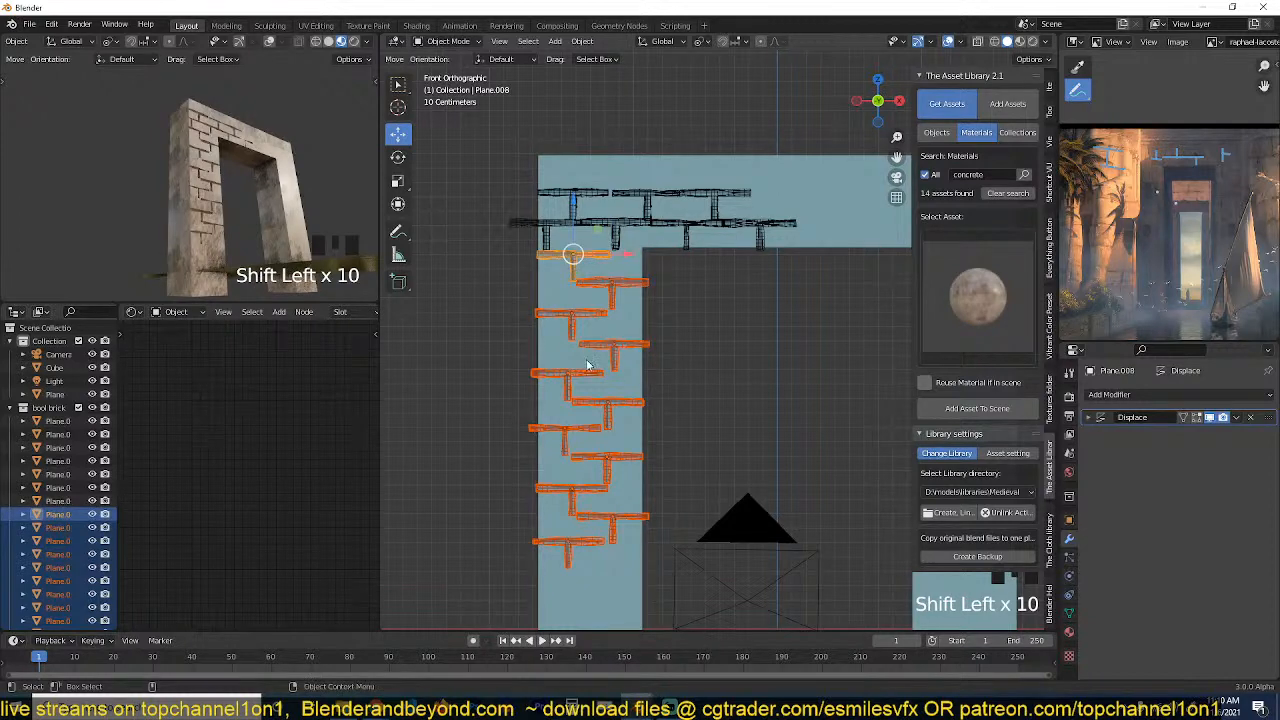
{"action": "key", "text": "alt+d"}
{"action": "left_click", "coordinate": [788, 403]}
Rotate the duplicated cutters 90° about Z and move them about 0.6 m in −X and 0.2 m in +Y onto the pillar's inner face.
{"action": "type", "text": "r"}
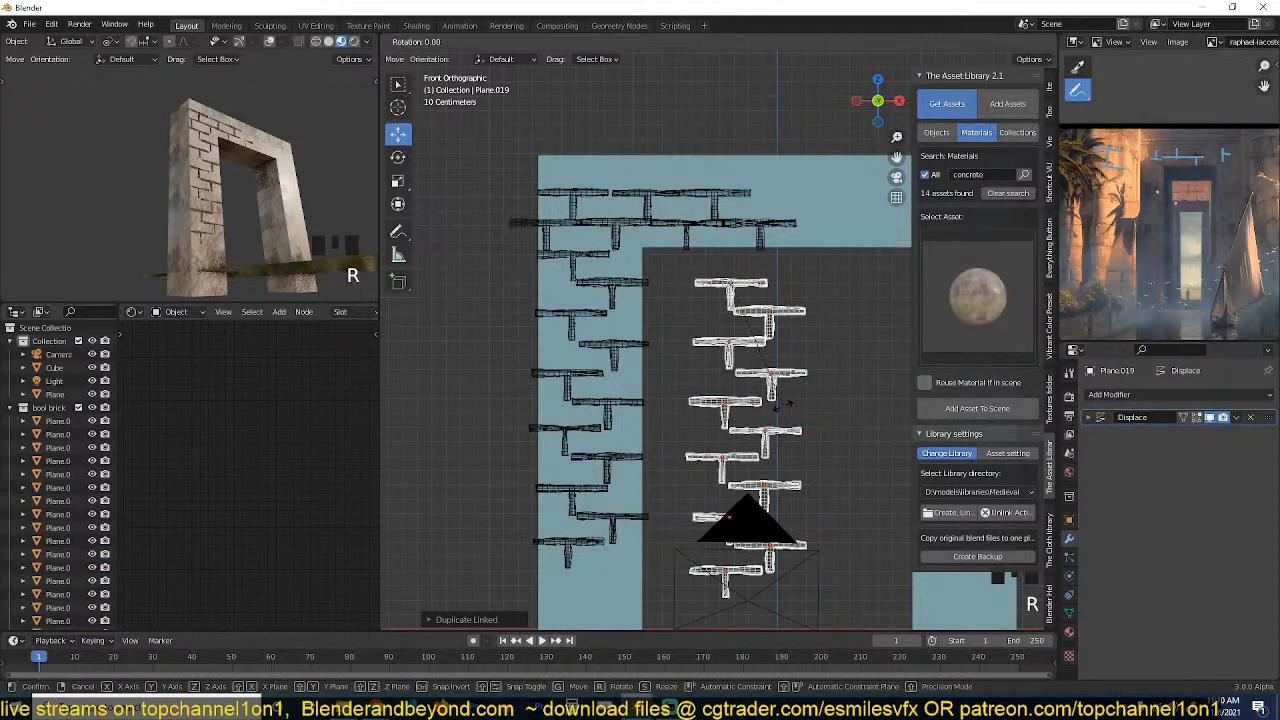
{"action": "type", "text": "90"}
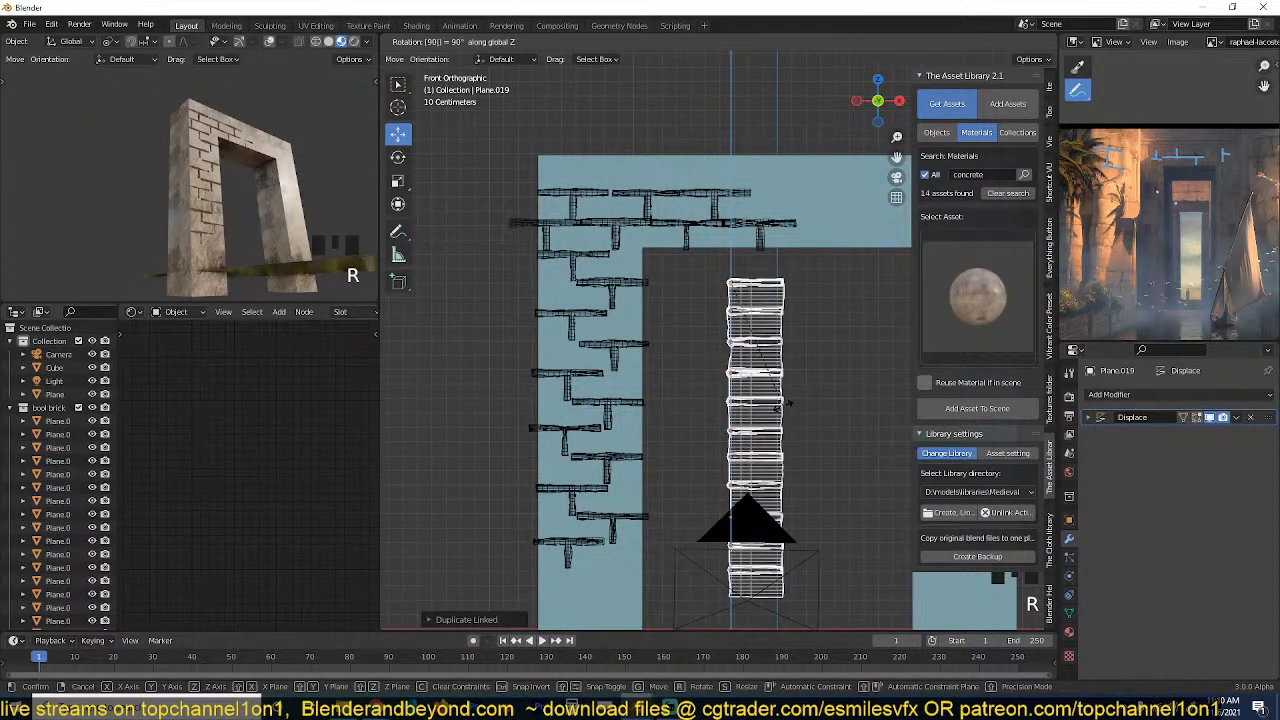
{"action": "key", "text": "Return"}
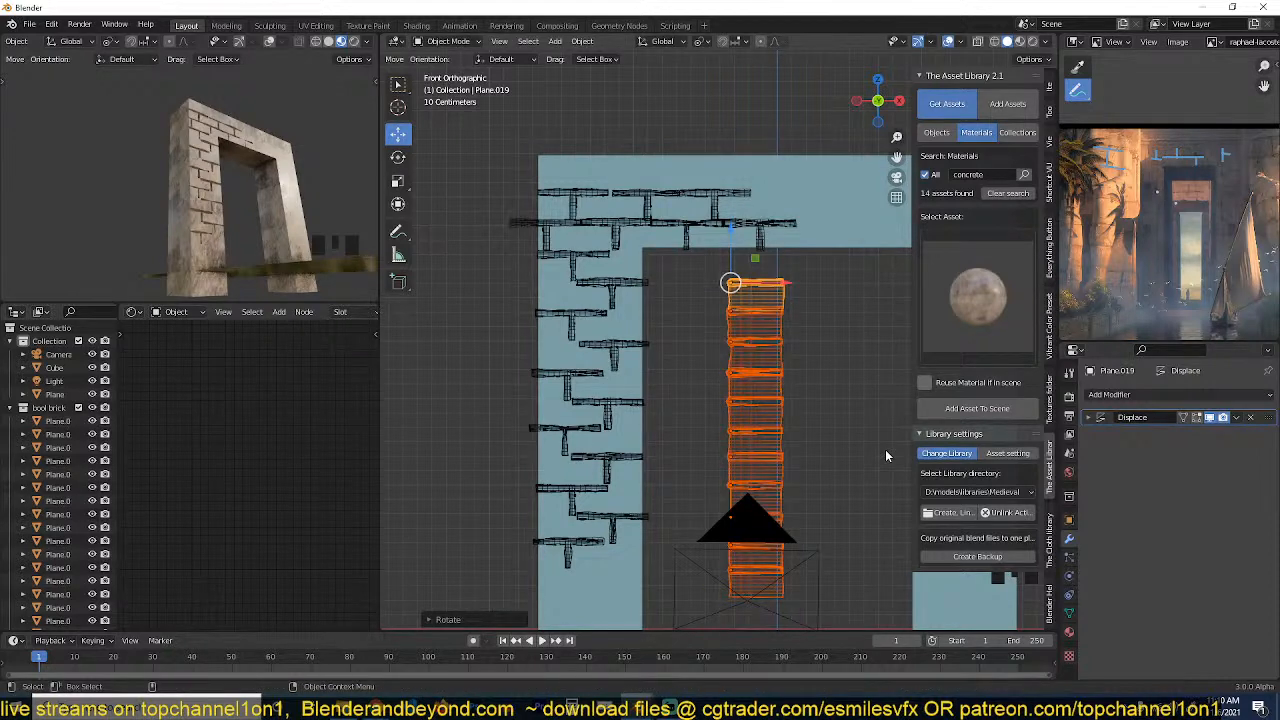
{"action": "key", "text": "KP_7"}
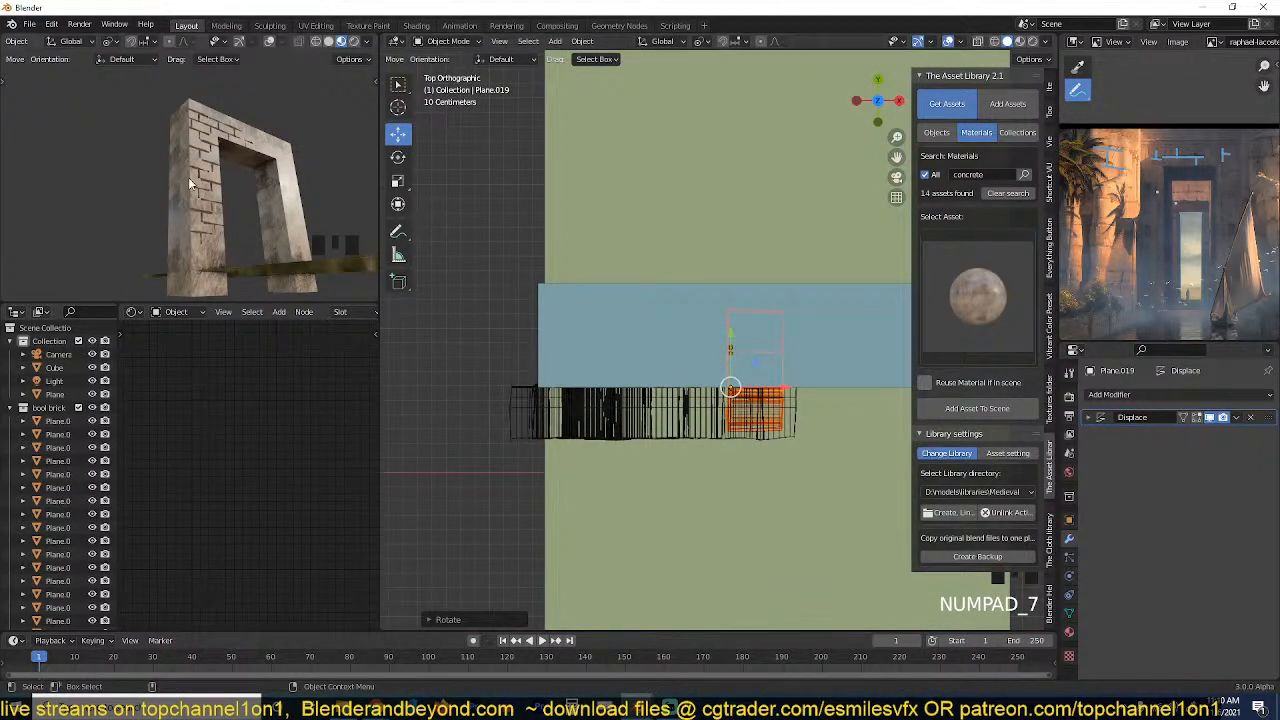
{"action": "key", "text": "grave"}
{"action": "middle_click_drag", "start_coordinate": [190, 184], "coordinate": [112, 208]}
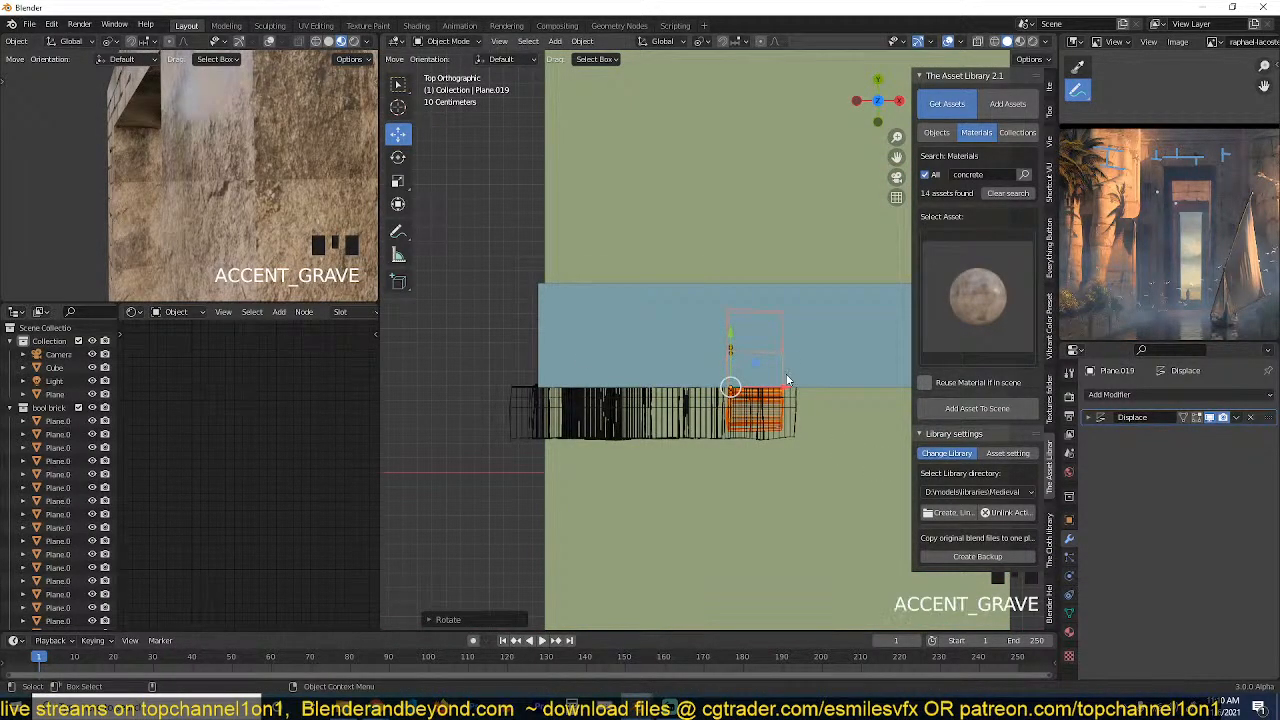
{"action": "key", "text": "g"}
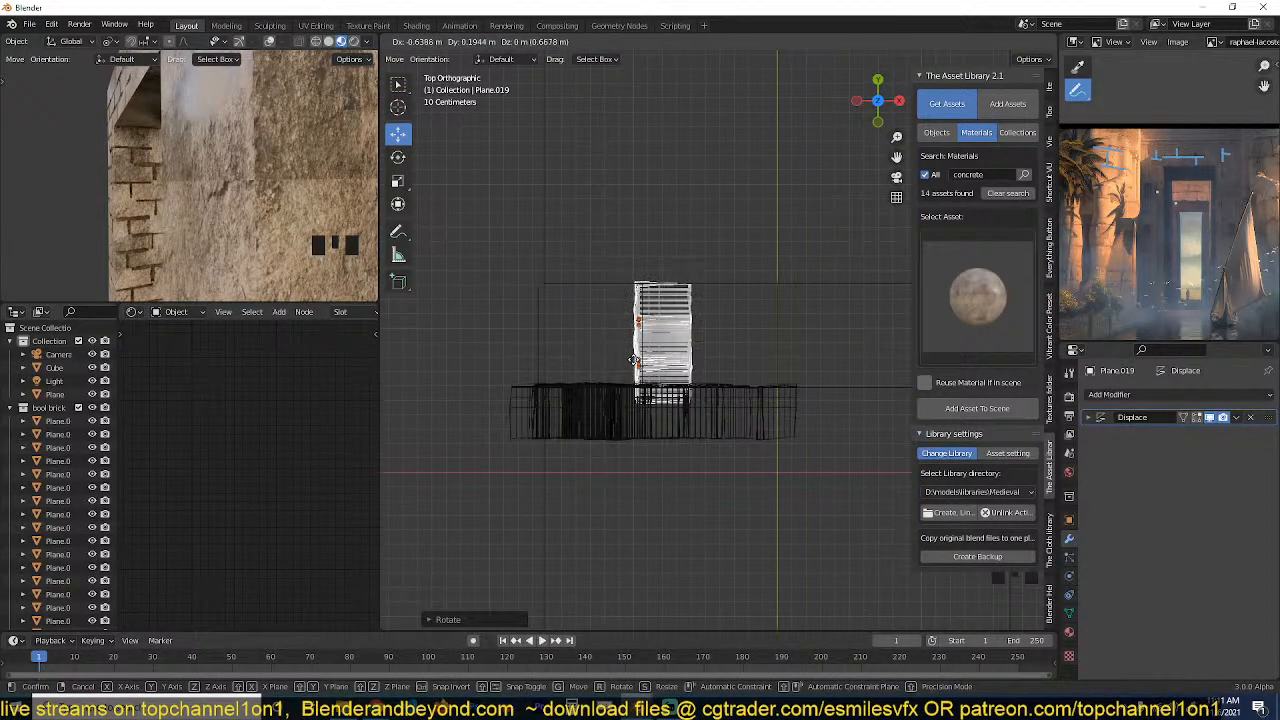
{"action": "left_click", "coordinate": [636, 360]}
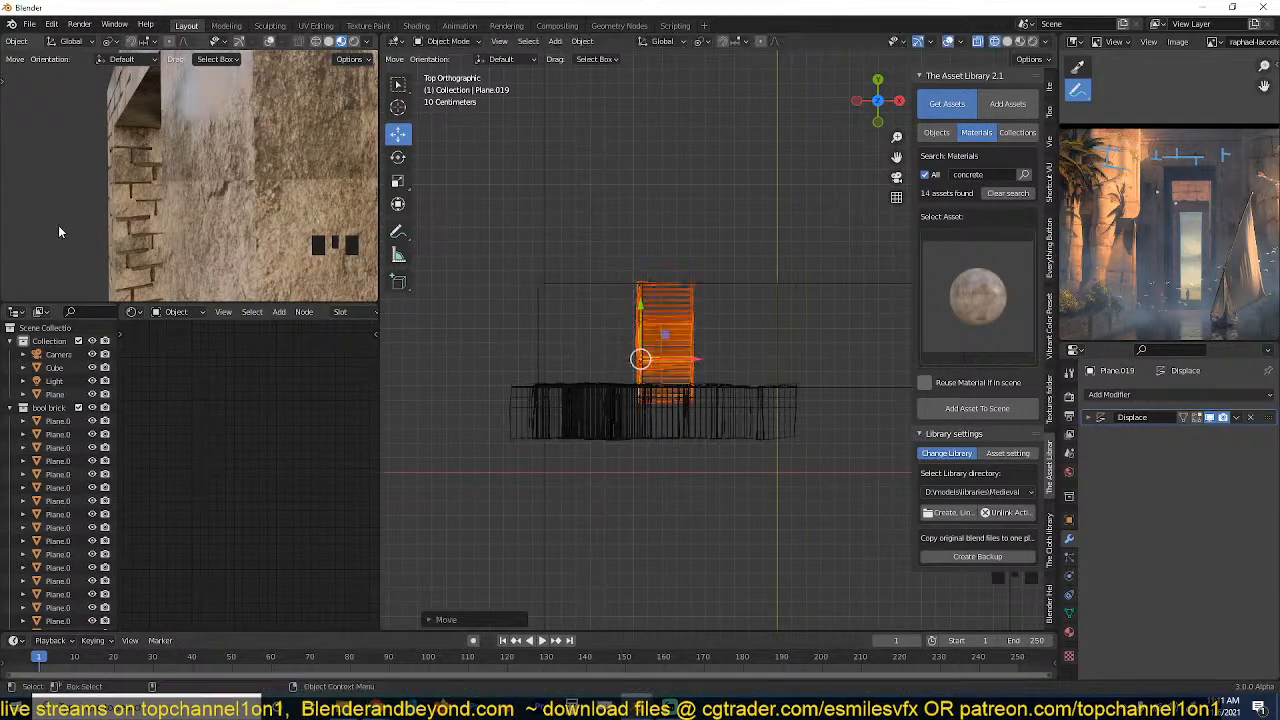
{"action": "key", "text": "grave"}
{"action": "middle_click_drag", "start_coordinate": [58, 225], "coordinate": [282, 218]}
{"action": "key", "text": "grave"}
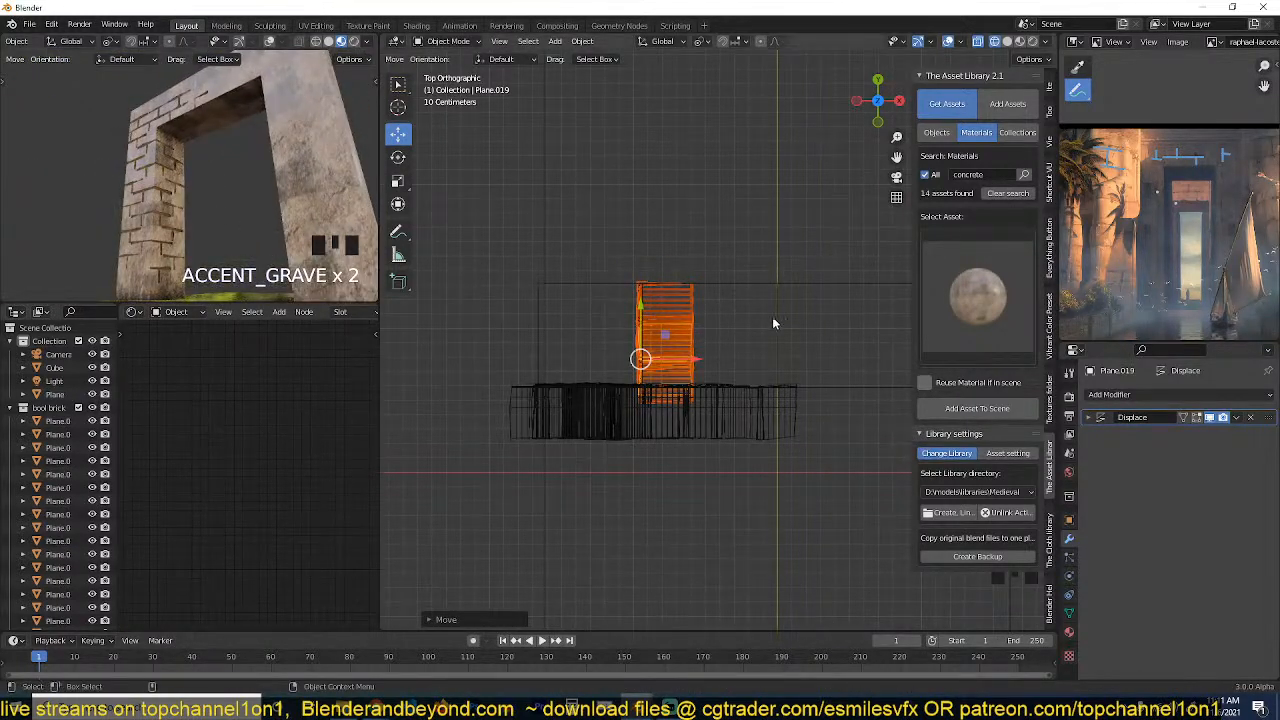
Apply the gateway's Mirror modifier first, followed by its Boolean modifier.
{"action": "left_click", "coordinate": [789, 280]}
{"action": "left_click", "coordinate": [789, 283]}
{"action": "key", "text": "grave"}
{"action": "middle_click_drag", "start_coordinate": [691, 409], "coordinate": [766, 336]}
{"action": "key", "text": "z"}
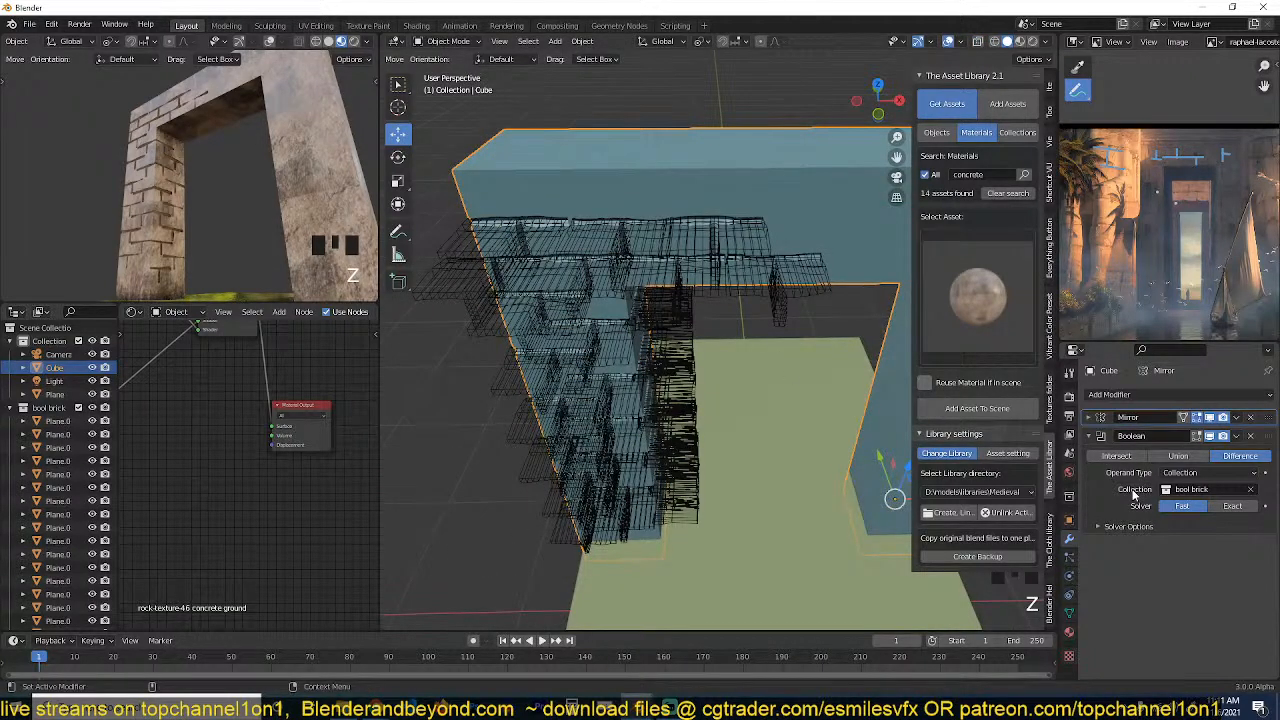
{"action": "key", "text": "ctrl+a"}
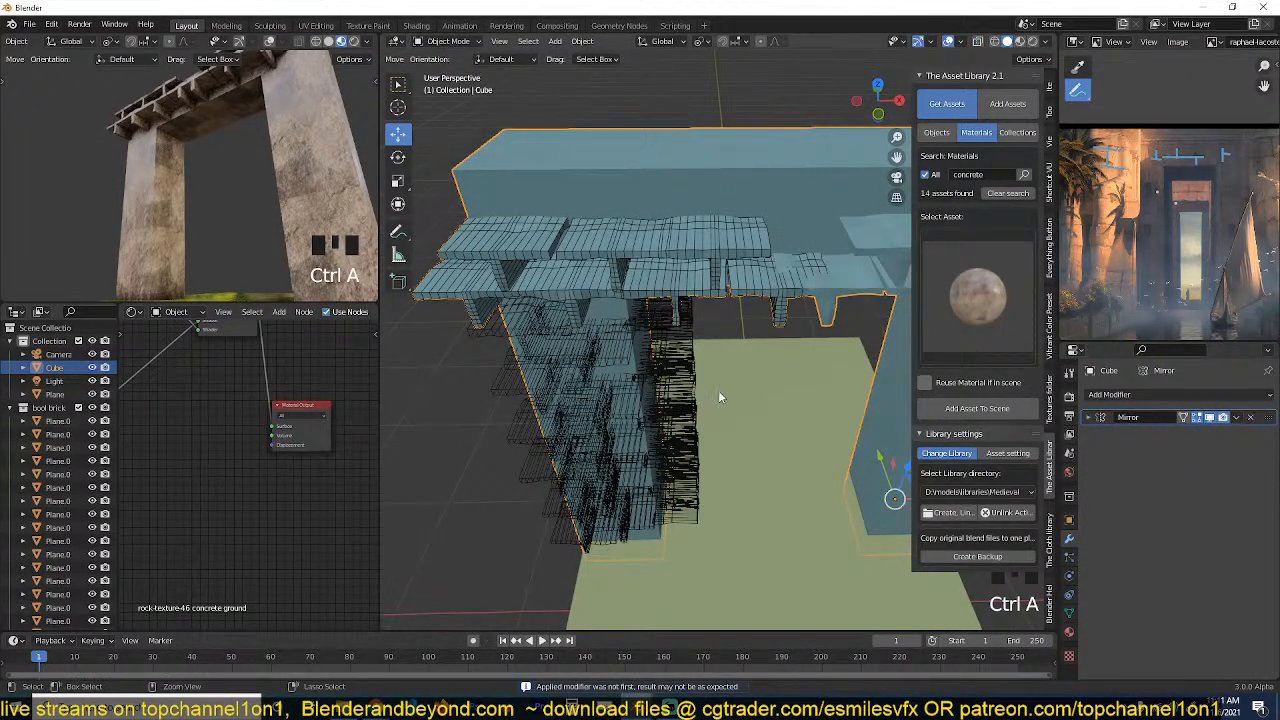
{"action": "key", "text": "ctrl+z"}
{"action": "left_click", "coordinate": [1237, 417]}
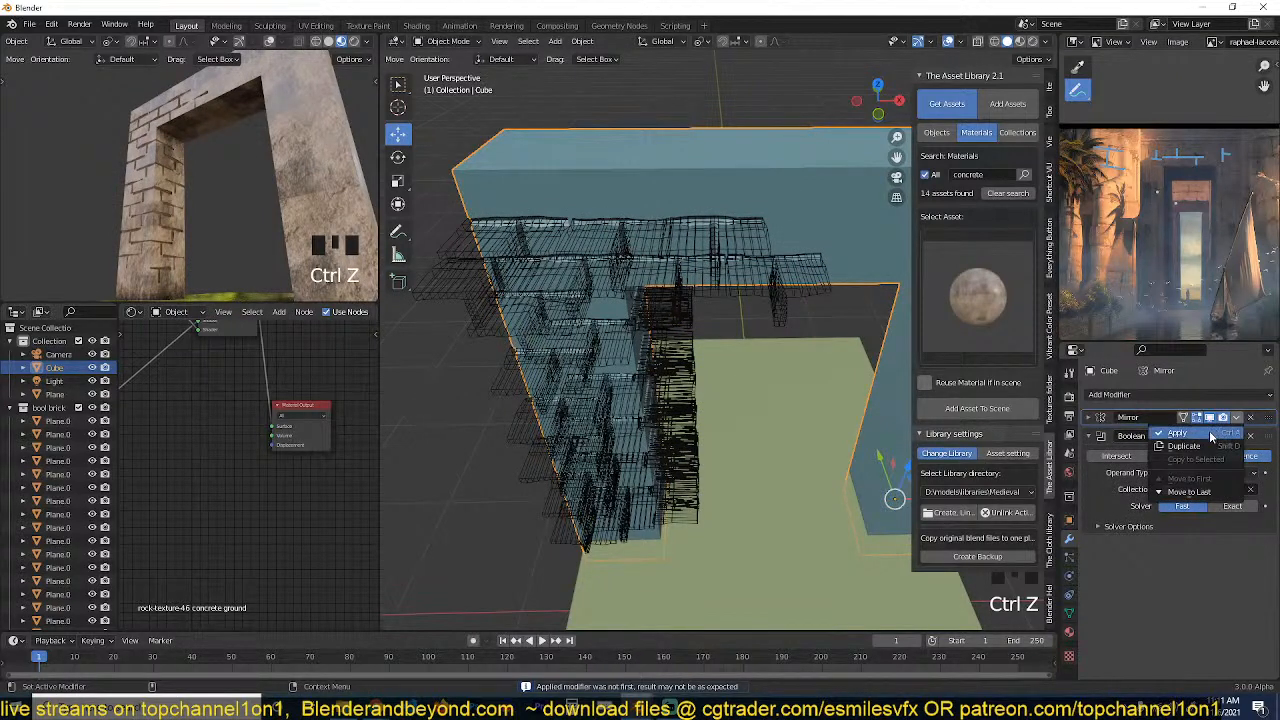
{"action": "left_click", "coordinate": [1209, 432]}
{"action": "left_click", "coordinate": [1237, 417]}
{"action": "left_click", "coordinate": [1209, 432]}
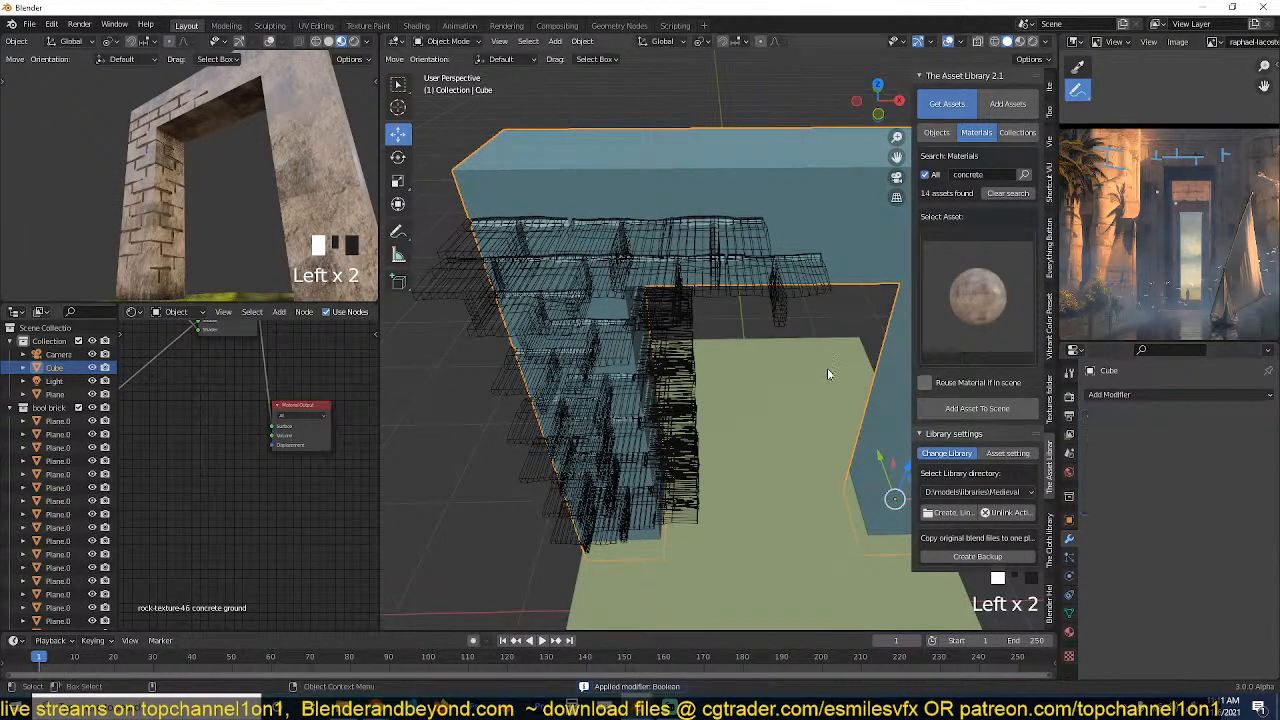
Delete all cutter planes in the bool brick collection except the first one.
{"action": "key", "text": "grave"}
{"action": "left_click", "coordinate": [479, 206]}
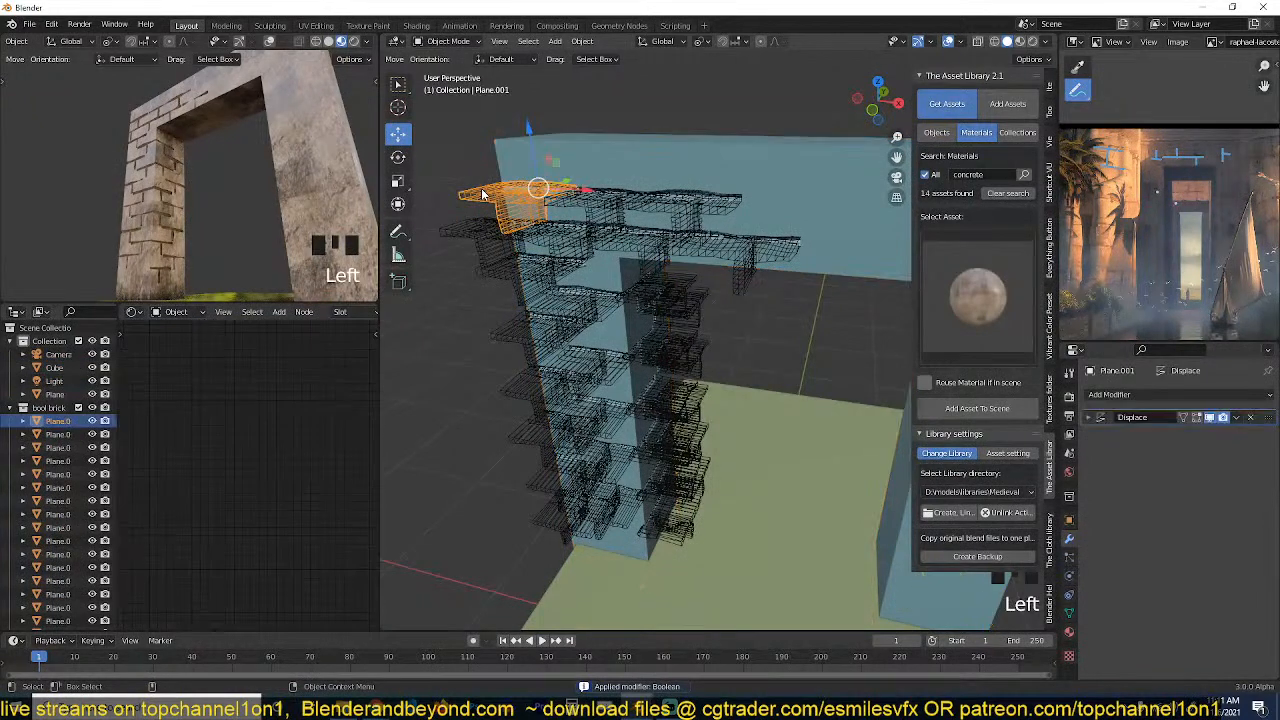
{"action": "left_click", "coordinate": [783, 176]}
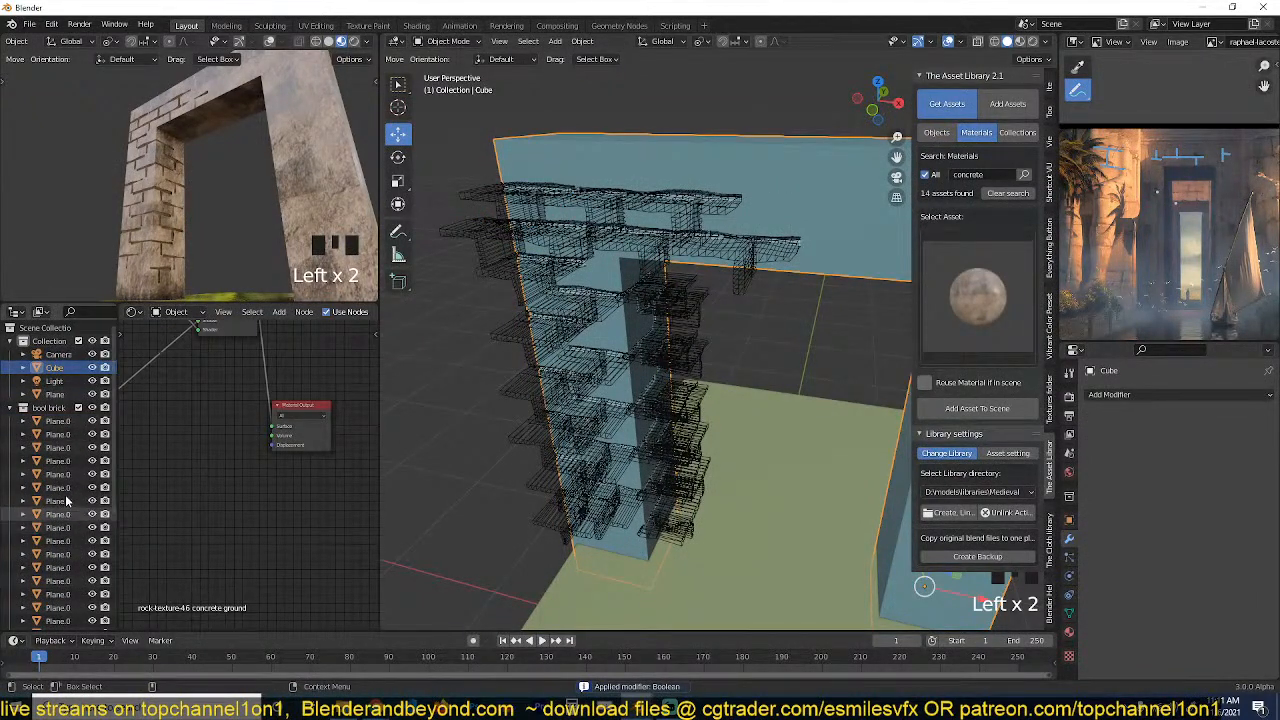
{"action": "left_click", "coordinate": [58, 421]}
{"action": "scroll", "coordinate": [55, 540], "scroll_direction": "down", "scroll_amount": 5}
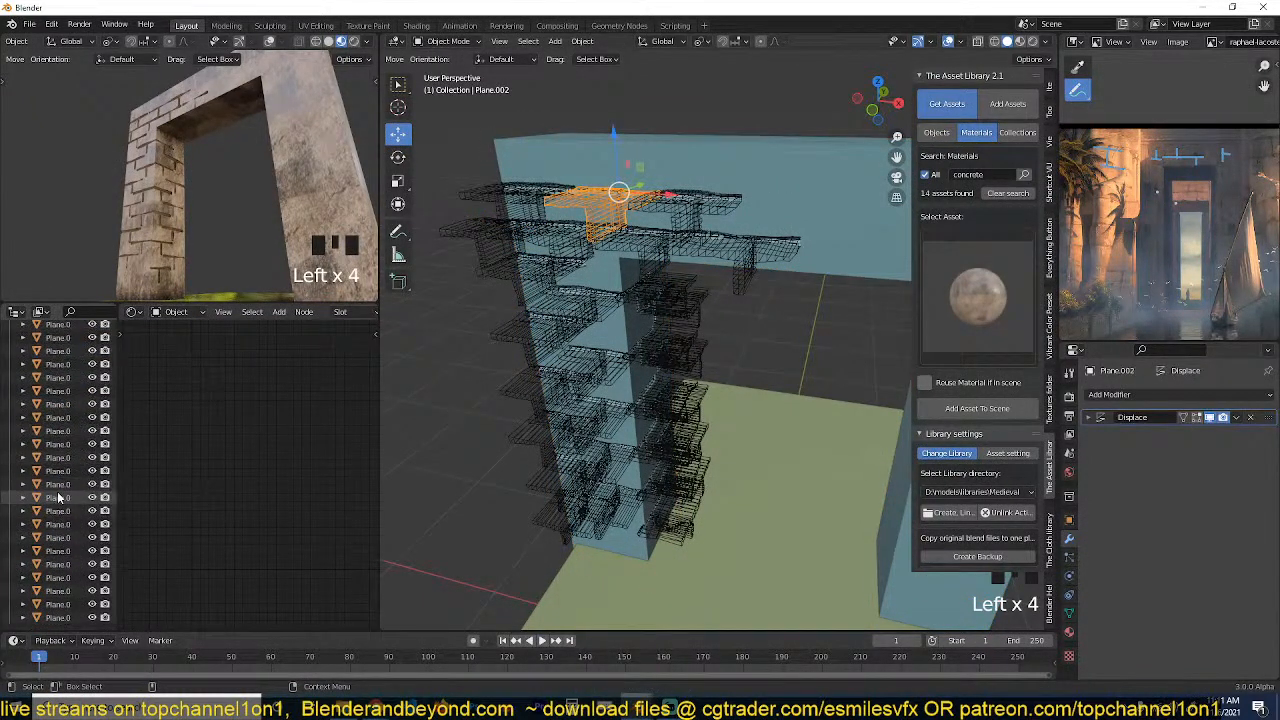
{"action": "left_click", "coordinate": [55, 618], "text": "shift"}
{"action": "key", "text": "x"}
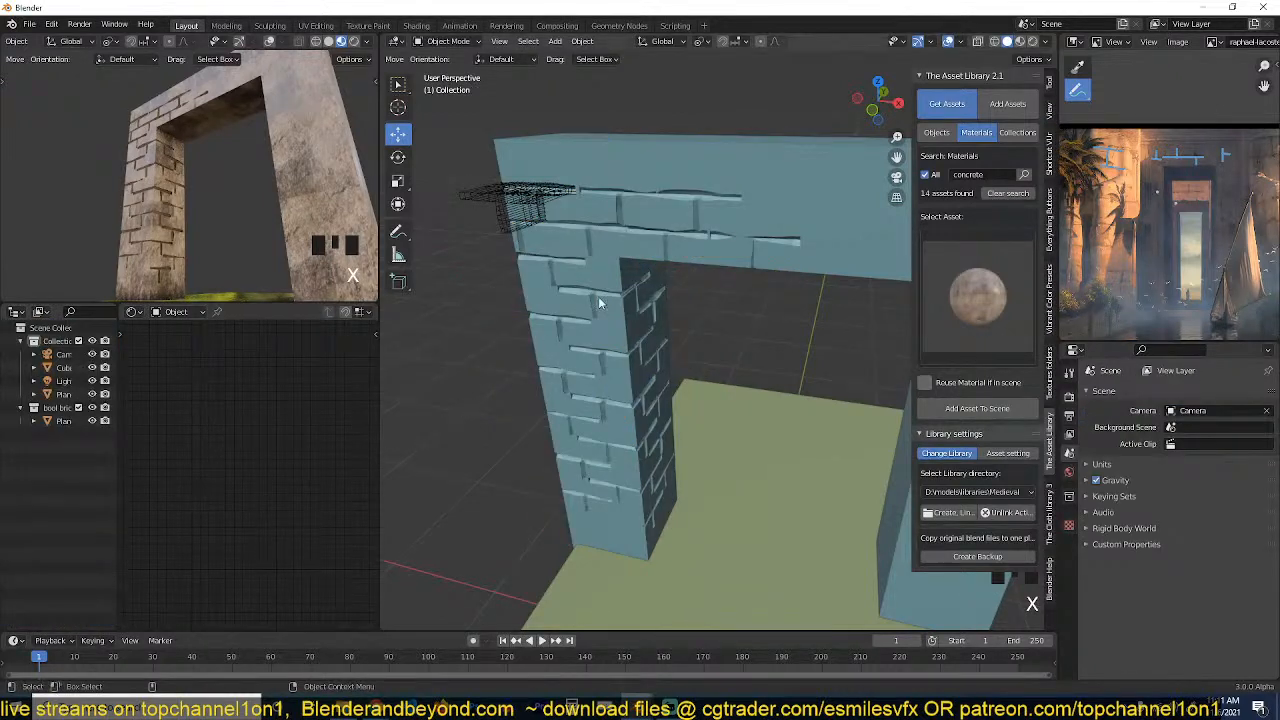
Edit the gateway mesh and connect the seam vertices lying on the lintel's centre line.
{"action": "key", "text": "grave"}
{"action": "left_click", "coordinate": [732, 230]}
{"action": "key", "text": "Tab"}
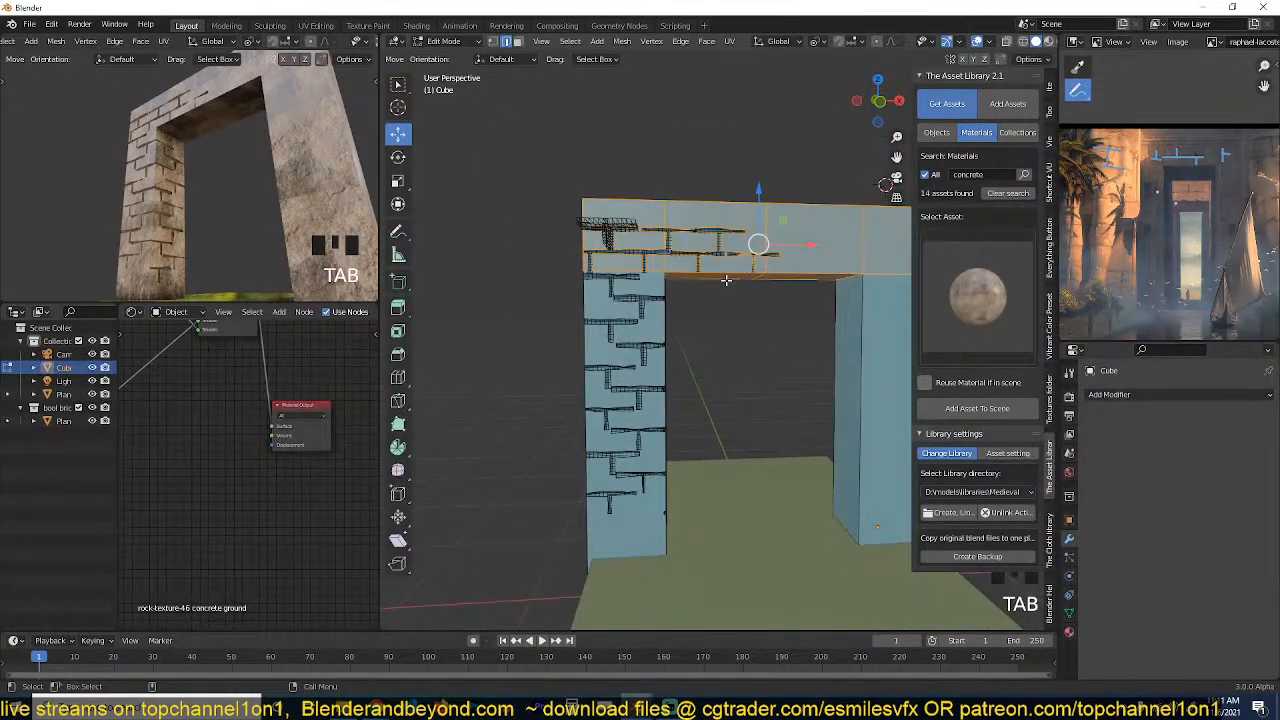
{"action": "key", "text": "KP_1"}
{"action": "key", "text": "3"}
{"action": "scroll", "coordinate": [689, 288], "scroll_direction": "up", "scroll_amount": 6}
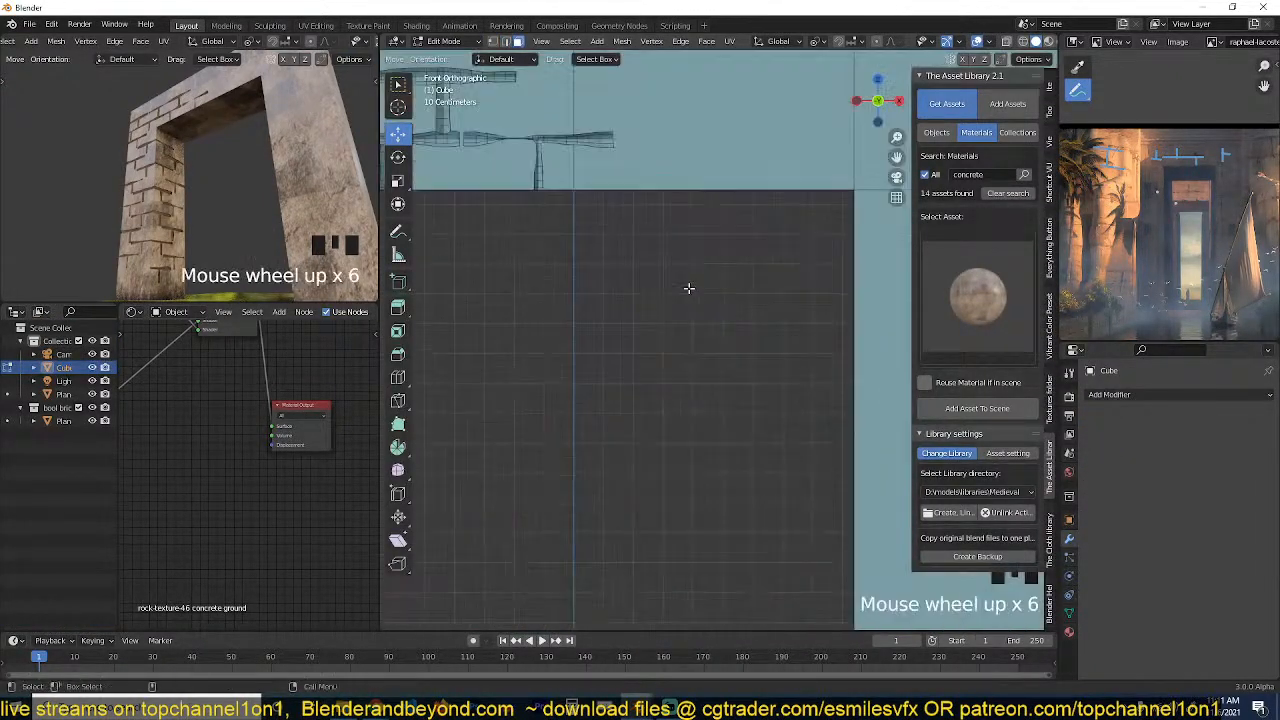
{"action": "middle_click_drag", "start_coordinate": [689, 288], "coordinate": [683, 346]}
{"action": "scroll", "coordinate": [600, 330], "scroll_direction": "up", "scroll_amount": 4}
{"action": "key", "text": "1"}
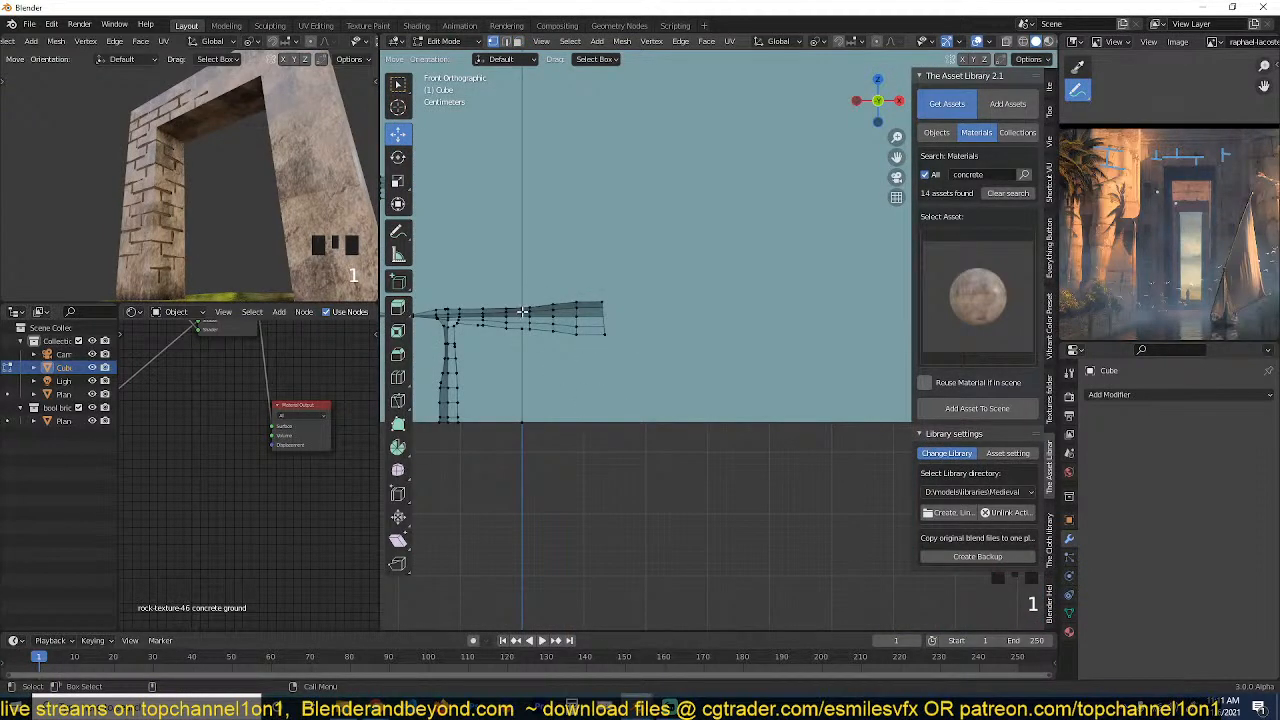
{"action": "left_click", "coordinate": [522, 328], "text": "shift"}
{"action": "scroll", "coordinate": [522, 336], "scroll_direction": "down", "scroll_amount": 9}
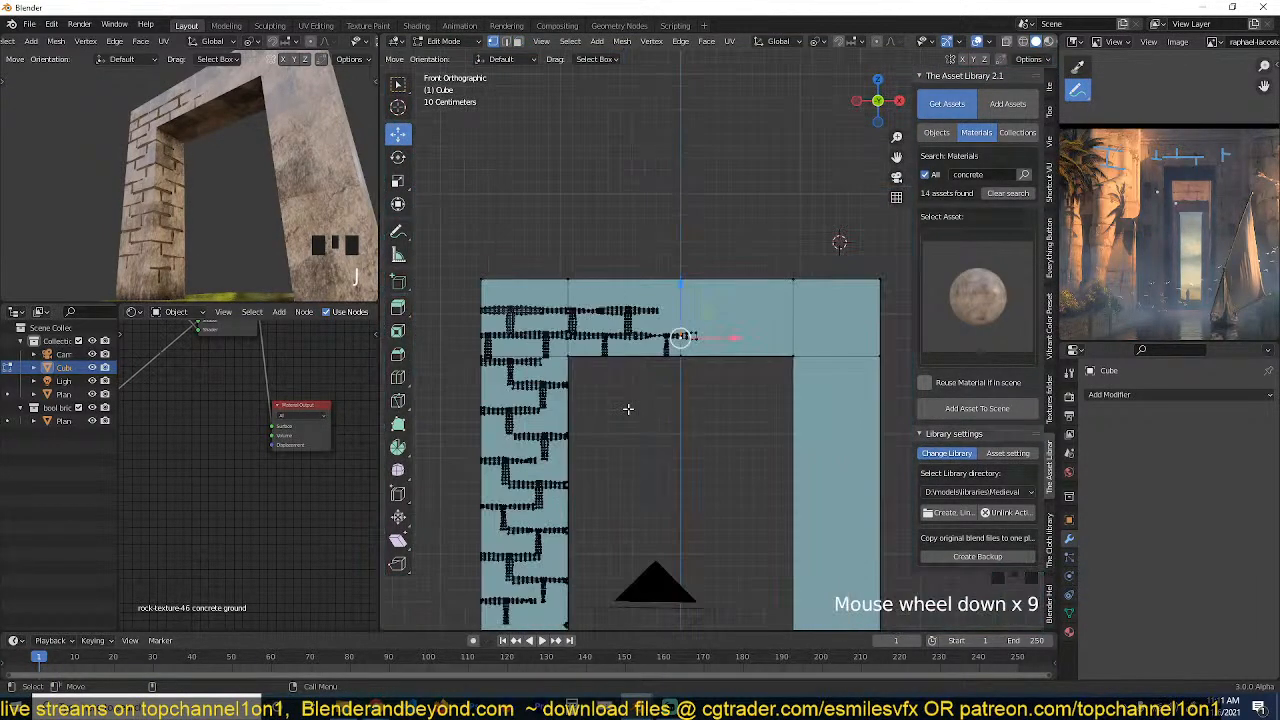
Delete the faces of the gateway's uncarved half, from the lintel's centre line through the plain pillar.
{"action": "key", "text": "z"}
{"action": "middle_click_drag", "start_coordinate": [774, 386], "coordinate": [646, 197]}
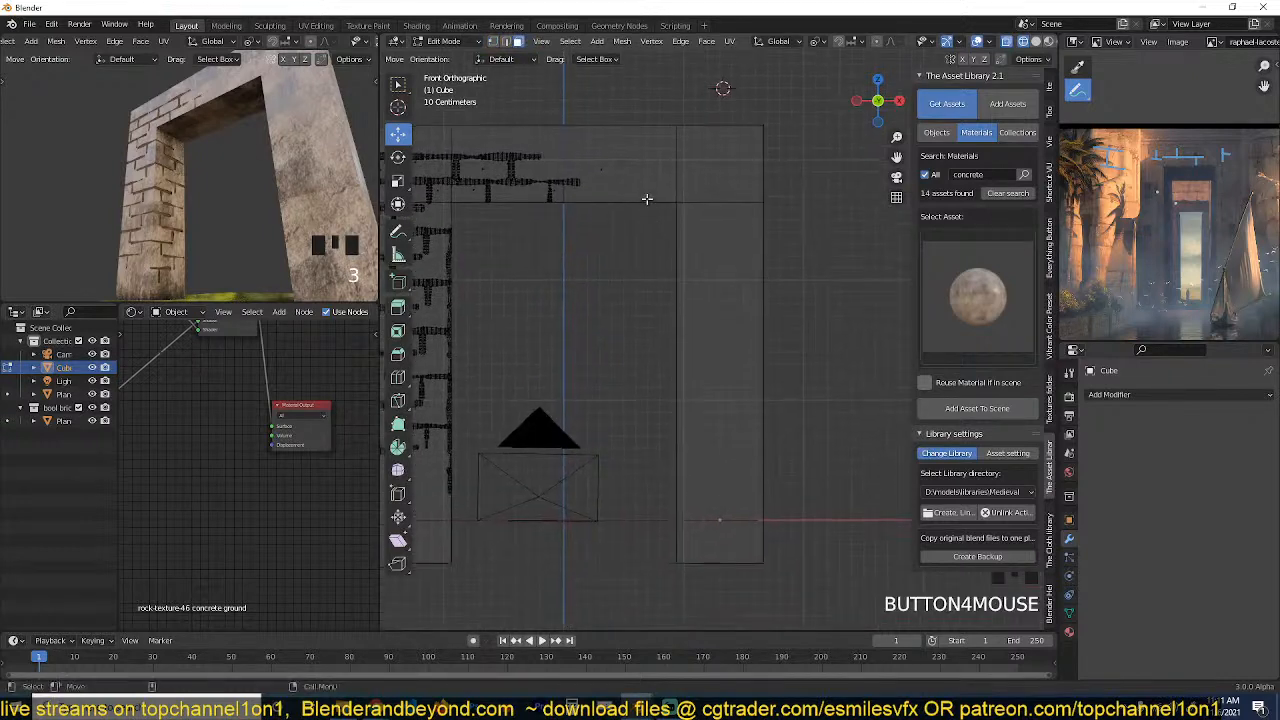
{"action": "key", "text": "alt+a"}
{"action": "left_click_drag", "start_coordinate": [565, 104], "coordinate": [811, 370]}
{"action": "key", "text": "x"}
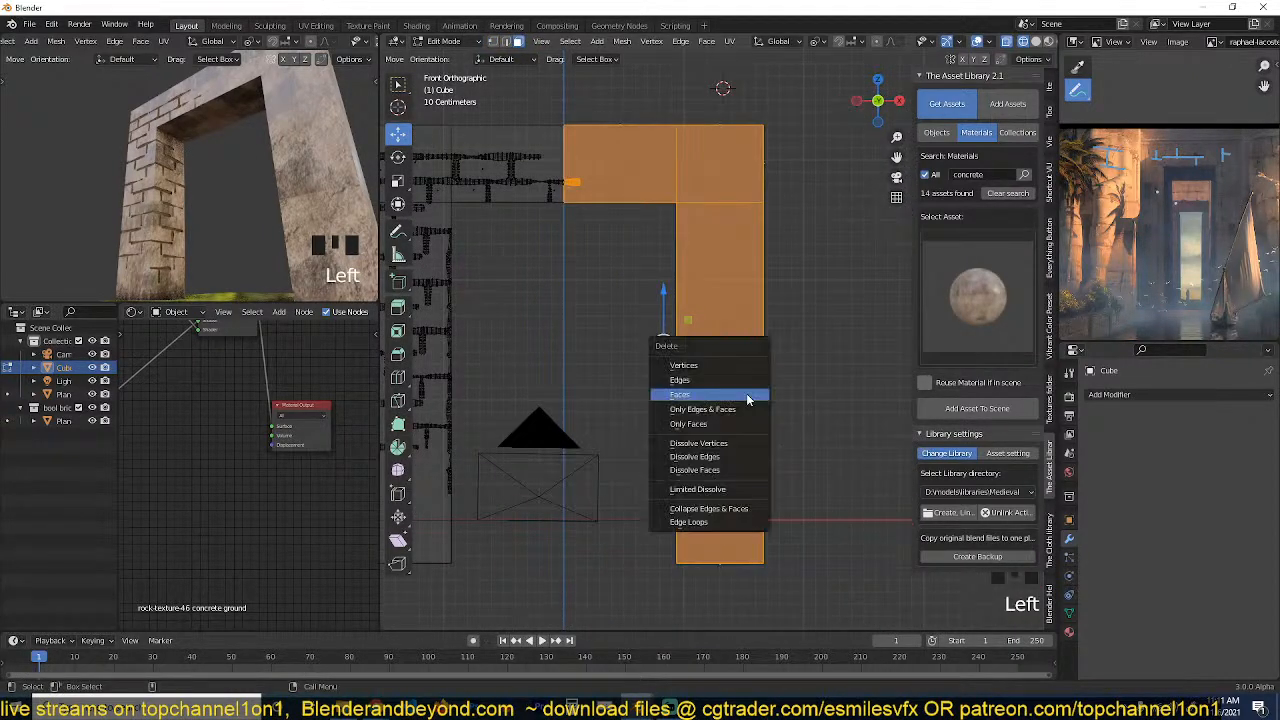
{"action": "left_click", "coordinate": [747, 399]}
Add an X-axis Mirror modifier to the carved half of the gateway, using the ground Plane as its mirror object.
{"action": "key", "text": "Tab"}
{"action": "left_click", "coordinate": [1217, 395]}
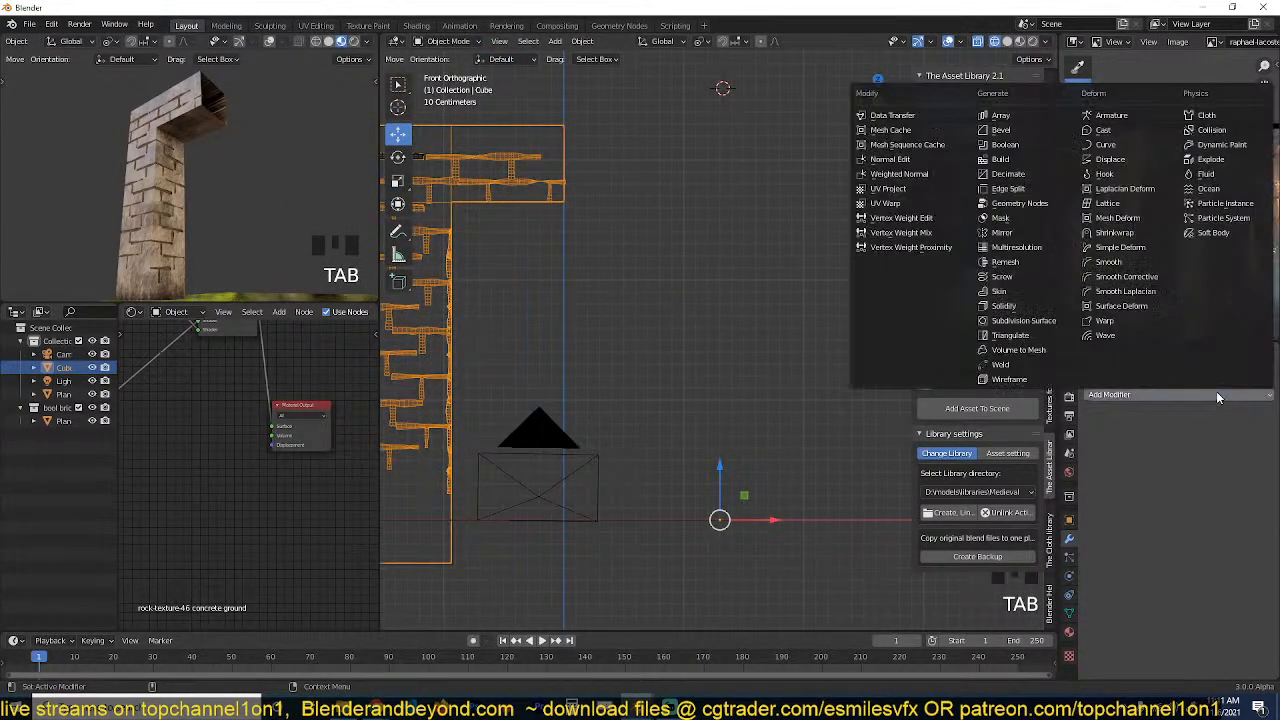
{"action": "left_click", "coordinate": [995, 232]}
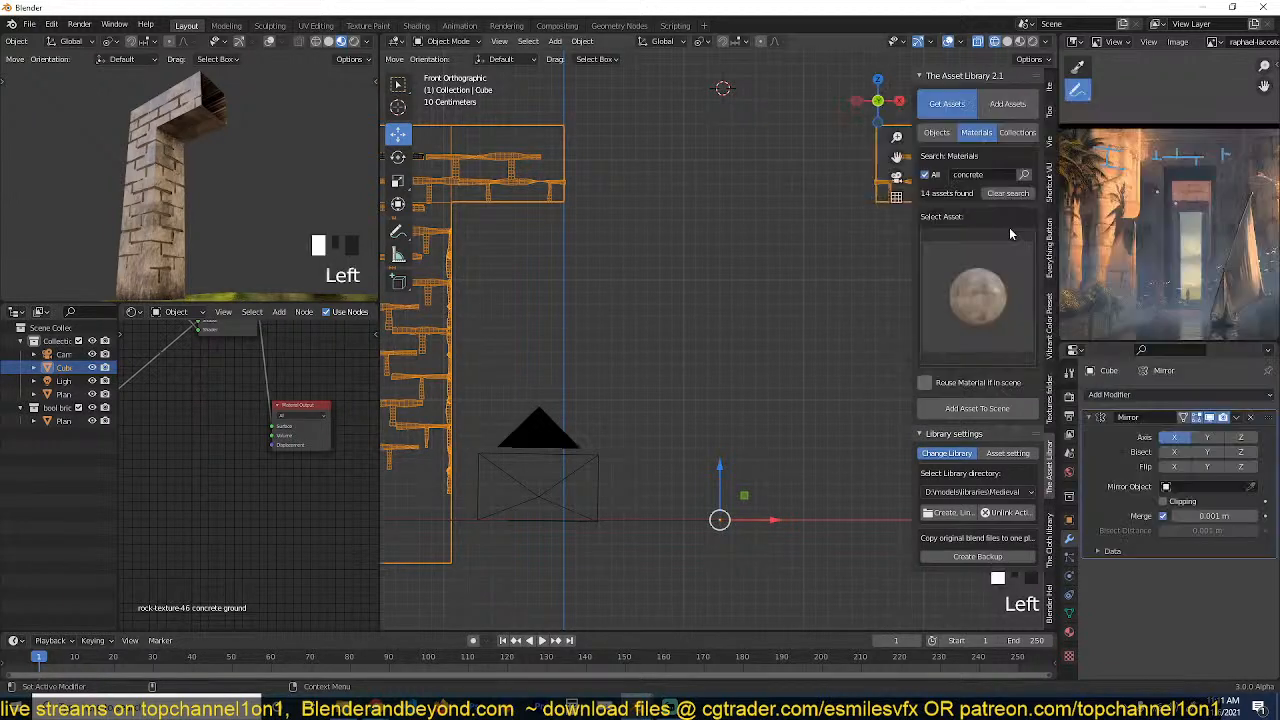
{"action": "scroll", "coordinate": [740, 369], "scroll_direction": "down", "scroll_amount": 3}
{"action": "middle_click_drag", "start_coordinate": [740, 369], "coordinate": [857, 405]}
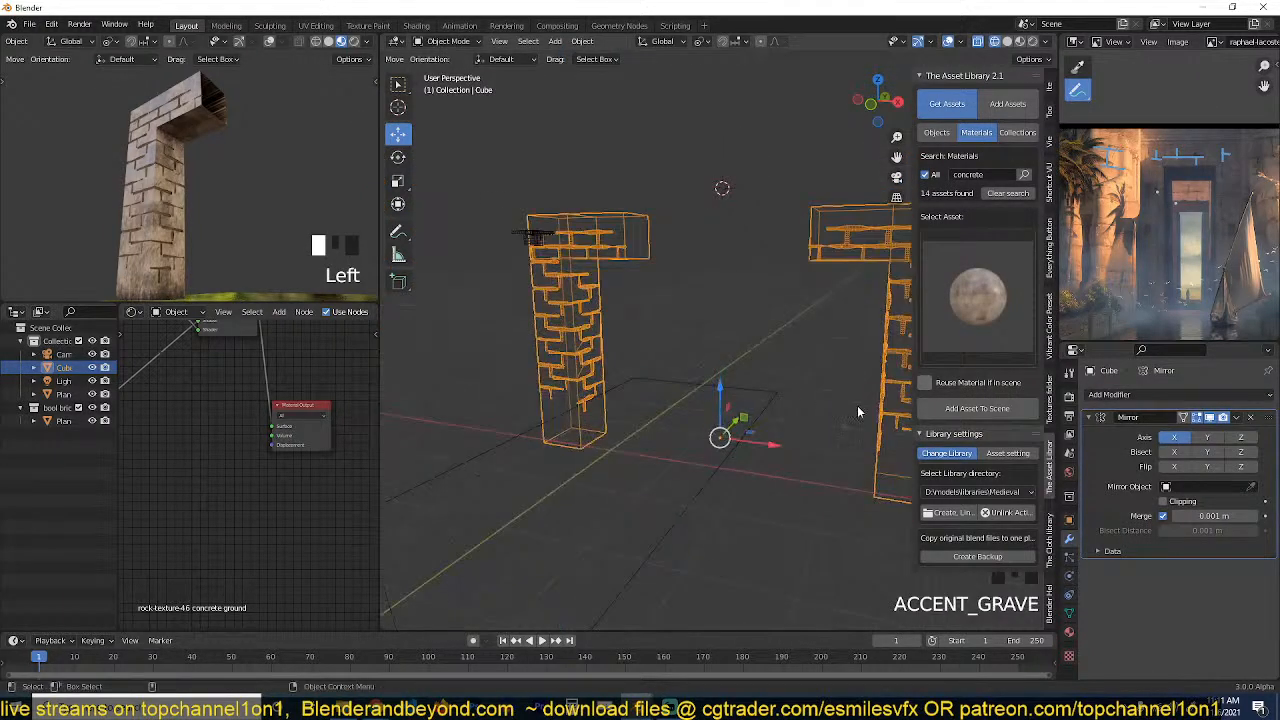
{"action": "left_click", "coordinate": [759, 414]}
{"action": "key", "text": "z"}
{"action": "middle_click_drag", "start_coordinate": [651, 370], "coordinate": [646, 331]}
{"action": "key", "text": "alt+a"}
{"action": "scroll", "coordinate": [646, 325], "scroll_direction": "up", "scroll_amount": 3}
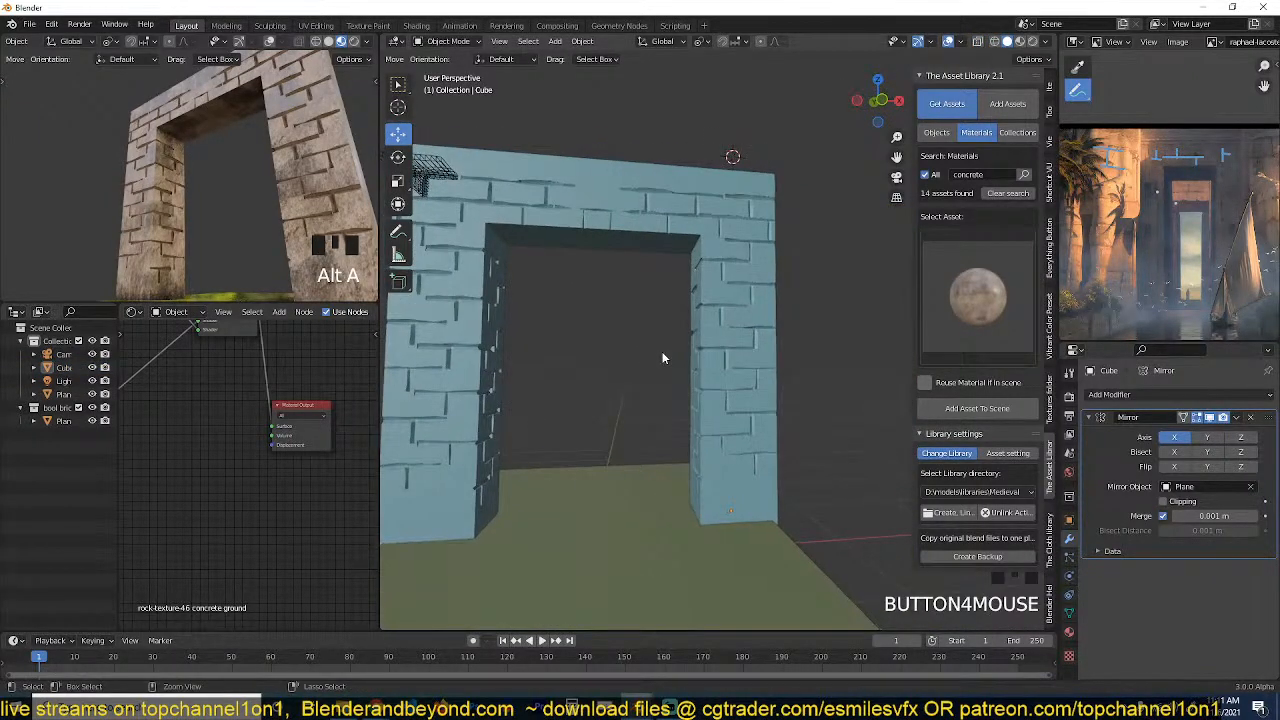
Save the scene file and inspect the mirrored block seams around the doorway.
{"action": "key", "text": "ctrl+s"}
{"action": "left_click", "coordinate": [945, 541]}
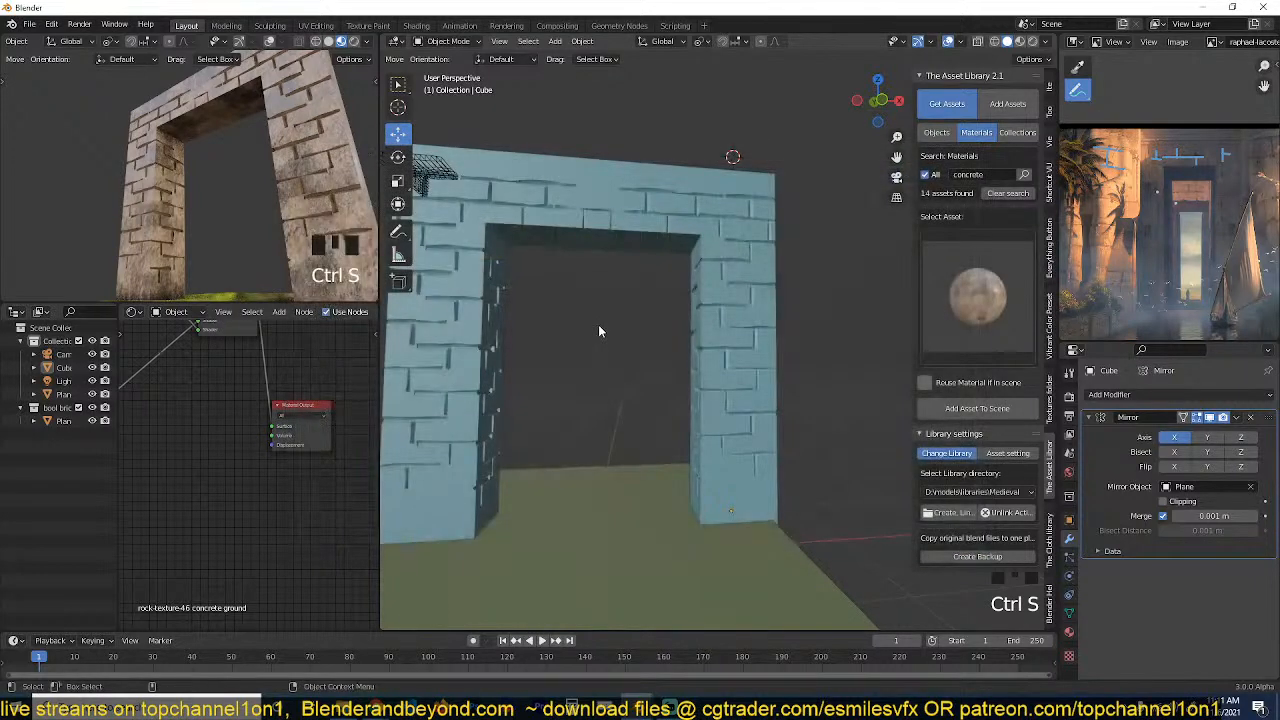
{"action": "scroll", "coordinate": [630, 360], "scroll_direction": "up", "scroll_amount": 2}
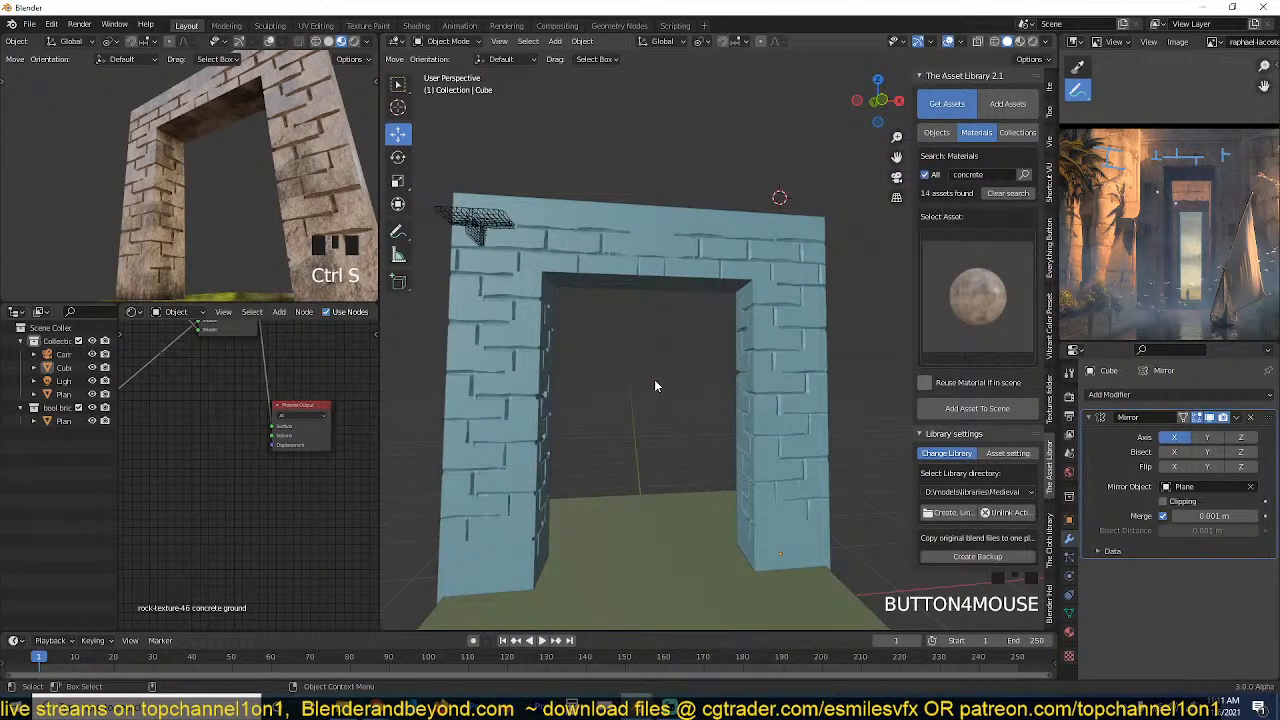
{"action": "scroll", "coordinate": [670, 376], "scroll_direction": "up", "scroll_amount": 1}
{"action": "key", "text": "grave"}
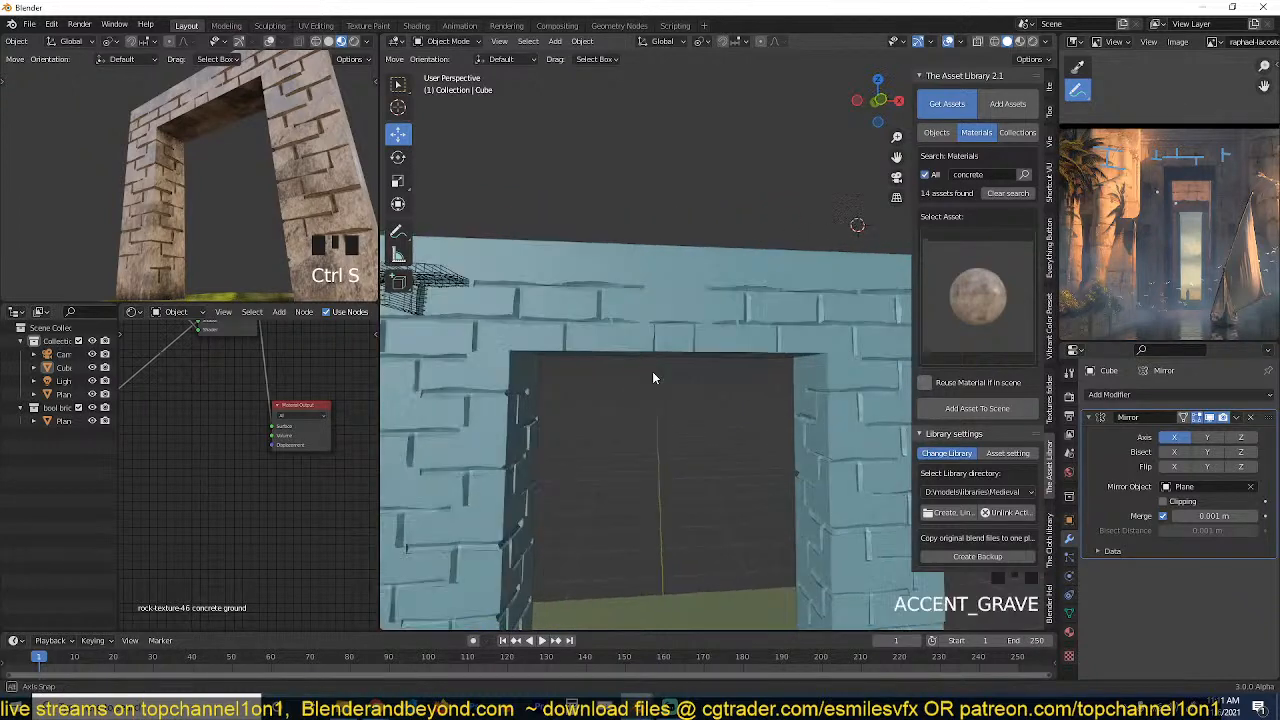
Switch the small material preview of the gateway to the camera view.
{"action": "key", "text": "grave"}
{"action": "left_click", "coordinate": [256, 213]}
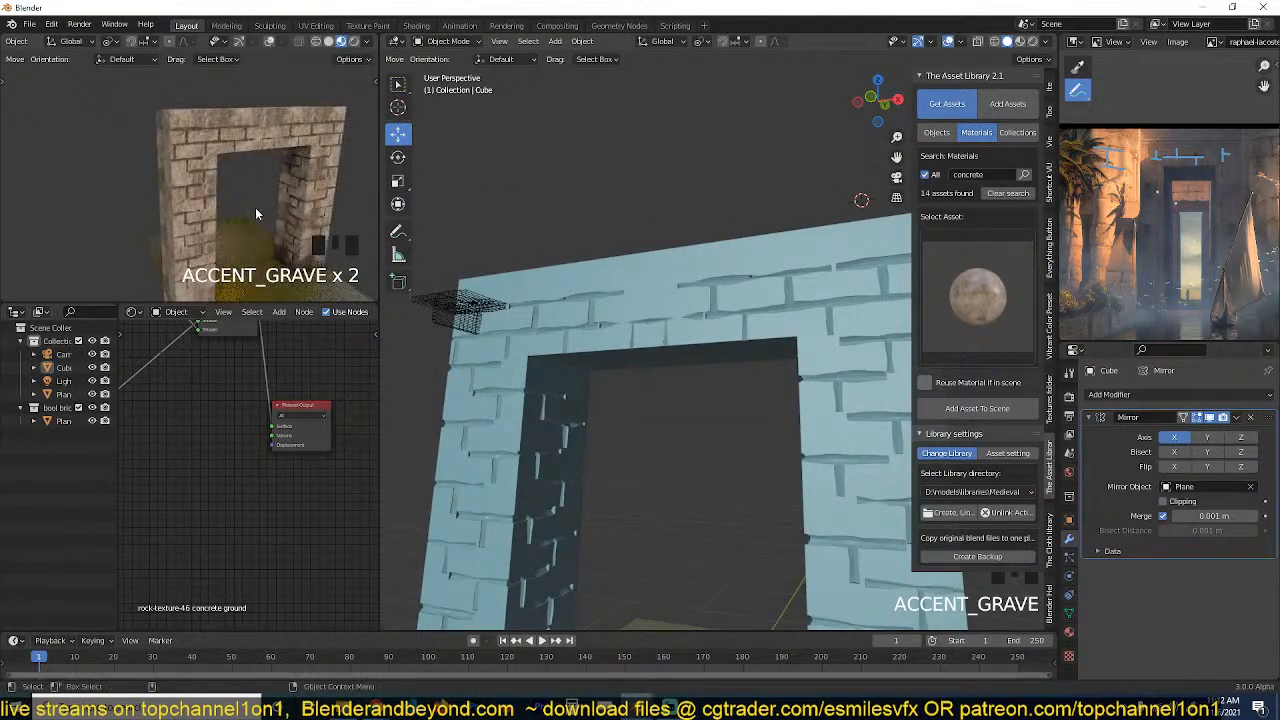
{"action": "key", "text": "KP_0"}
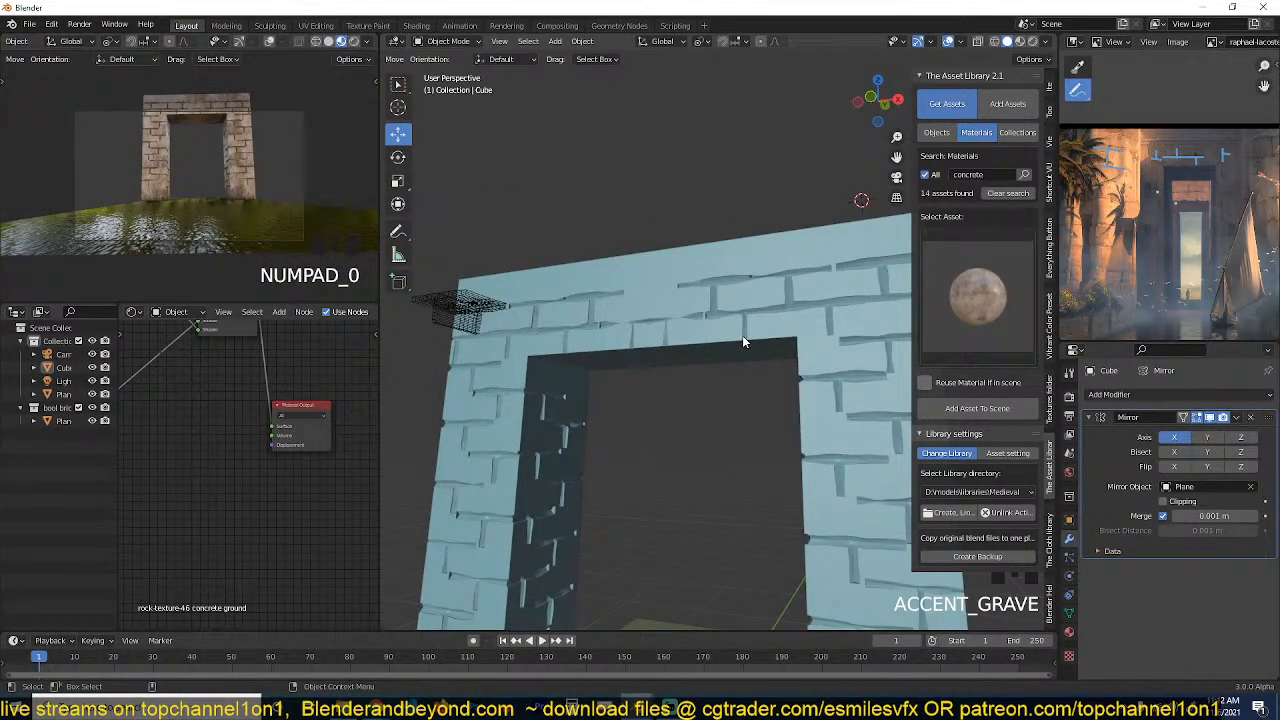
Duplicate the carved gateway in place and scale the copy up to about 1.37 times as an outer gateway.
{"action": "left_click", "coordinate": [742, 336]}
{"action": "scroll", "coordinate": [744, 339], "scroll_direction": "down", "scroll_amount": 2}
{"action": "key", "text": "grave"}
{"action": "middle_click_drag", "start_coordinate": [700, 377], "coordinate": [620, 390]}
{"action": "key", "text": "shift+d"}
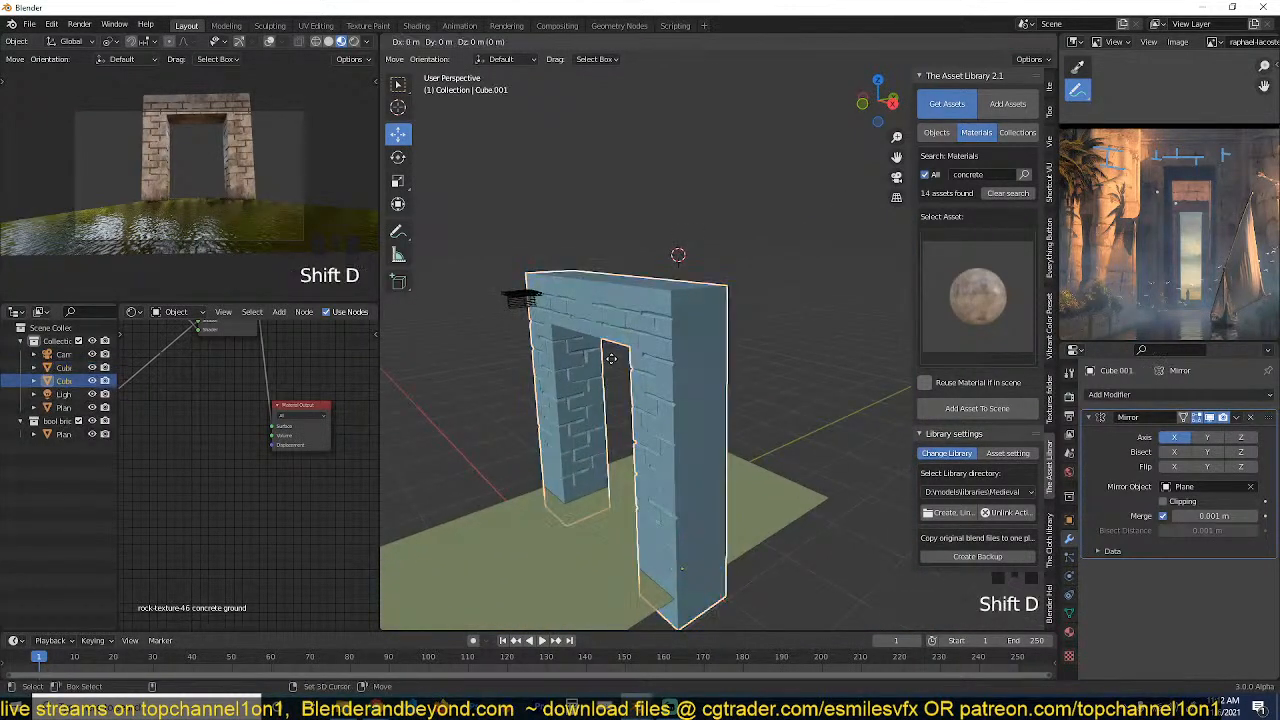
{"action": "right_click", "coordinate": [709, 467]}
{"action": "key", "text": "s"}
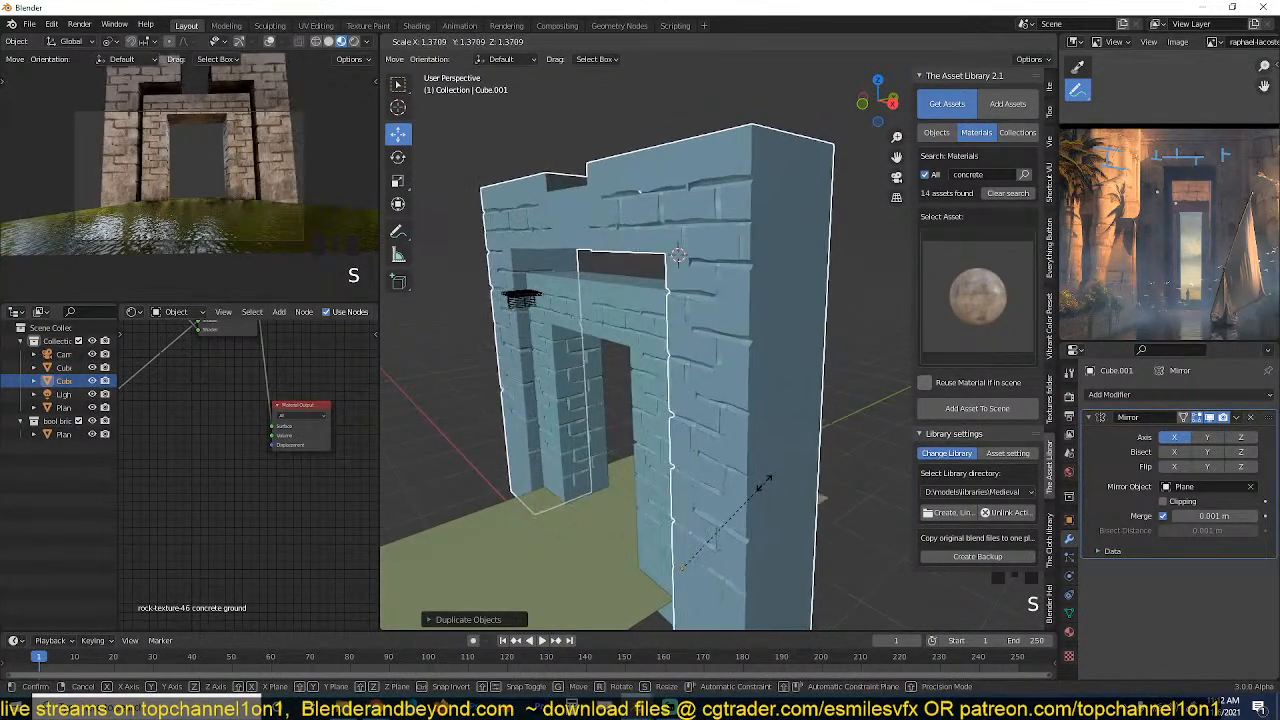
{"action": "left_click", "coordinate": [765, 484]}
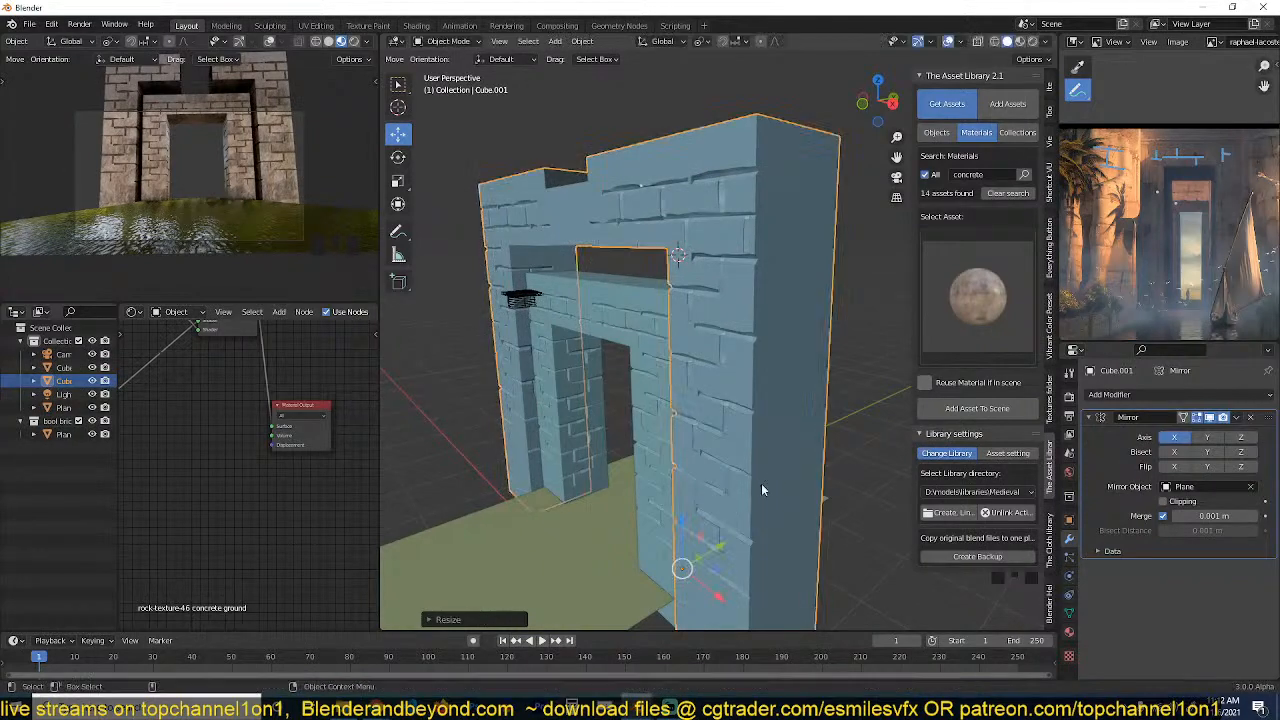
Edit the outer gateway's vertices and loop-select the open end of its lintel at the centre gap.
{"action": "key", "text": "grave"}
{"action": "middle_click_drag", "start_coordinate": [590, 440], "coordinate": [706, 318]}
{"action": "key", "text": "grave"}
{"action": "key", "text": "grave"}
{"action": "key", "text": "Tab"}
{"action": "key", "text": "1"}
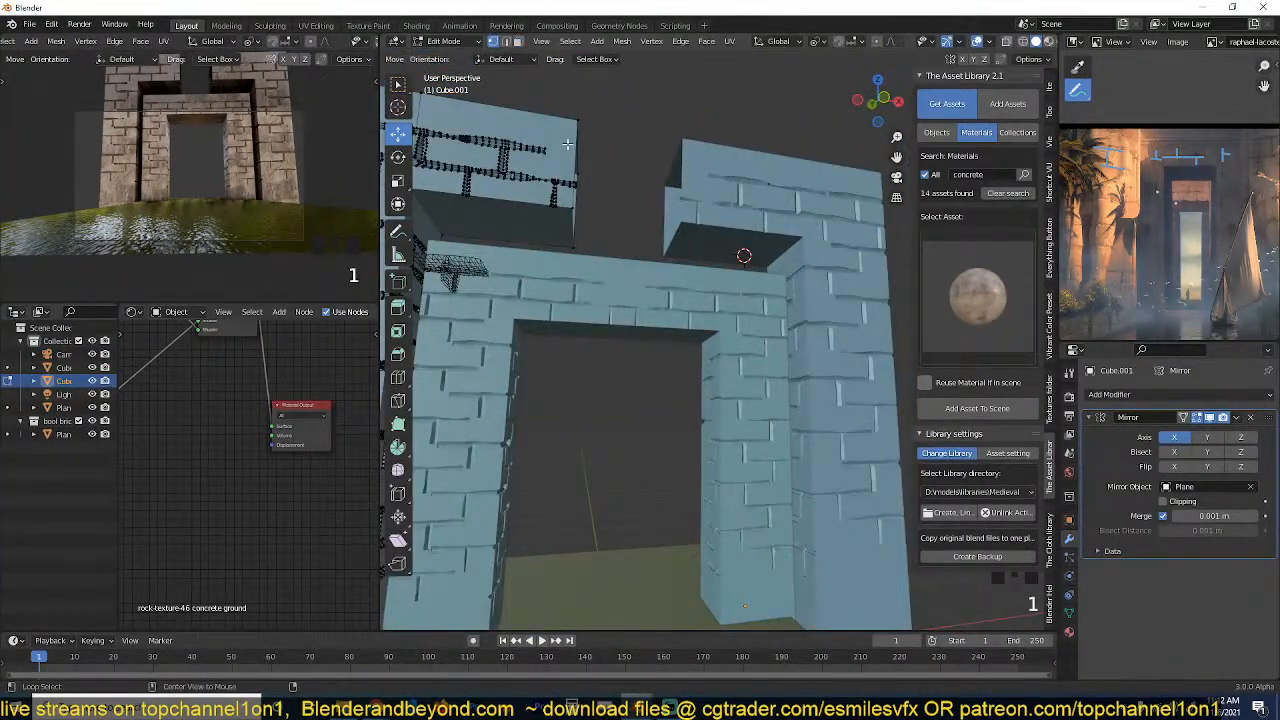
{"action": "left_click", "coordinate": [569, 145], "text": "alt"}
{"action": "key", "text": "grave"}
{"action": "middle_click_drag", "start_coordinate": [569, 145], "coordinate": [561, 236]}
{"action": "scroll", "coordinate": [561, 236], "scroll_direction": "up", "scroll_amount": 3}
{"action": "middle_click_drag", "start_coordinate": [561, 236], "coordinate": [719, 347], "text": "shift"}
{"action": "scroll", "coordinate": [717, 337], "scroll_direction": "up", "scroll_amount": 1}
{"action": "left_click", "coordinate": [560, 230], "text": "alt+shift"}
{"action": "scroll", "coordinate": [560, 230], "scroll_direction": "down", "scroll_amount": 1}
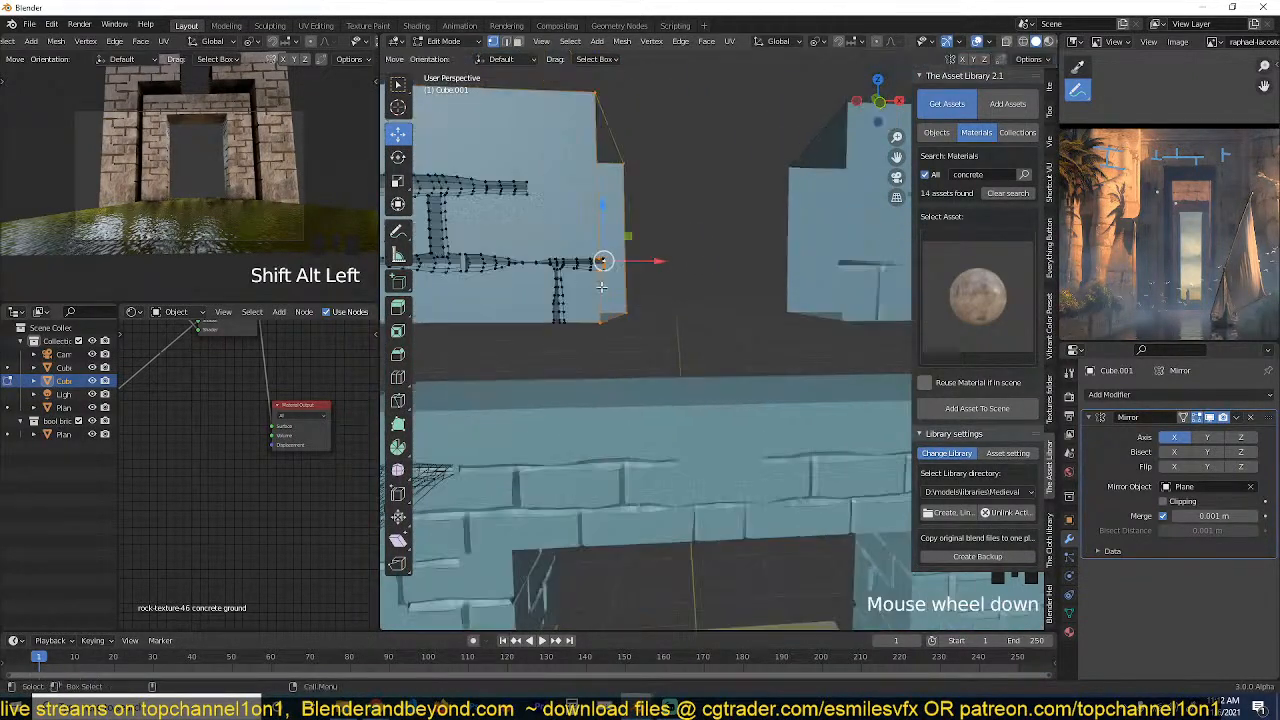
{"action": "scroll", "coordinate": [610, 255], "scroll_direction": "up", "scroll_amount": 3}
{"action": "scroll", "coordinate": [553, 238], "scroll_direction": "down", "scroll_amount": 2}
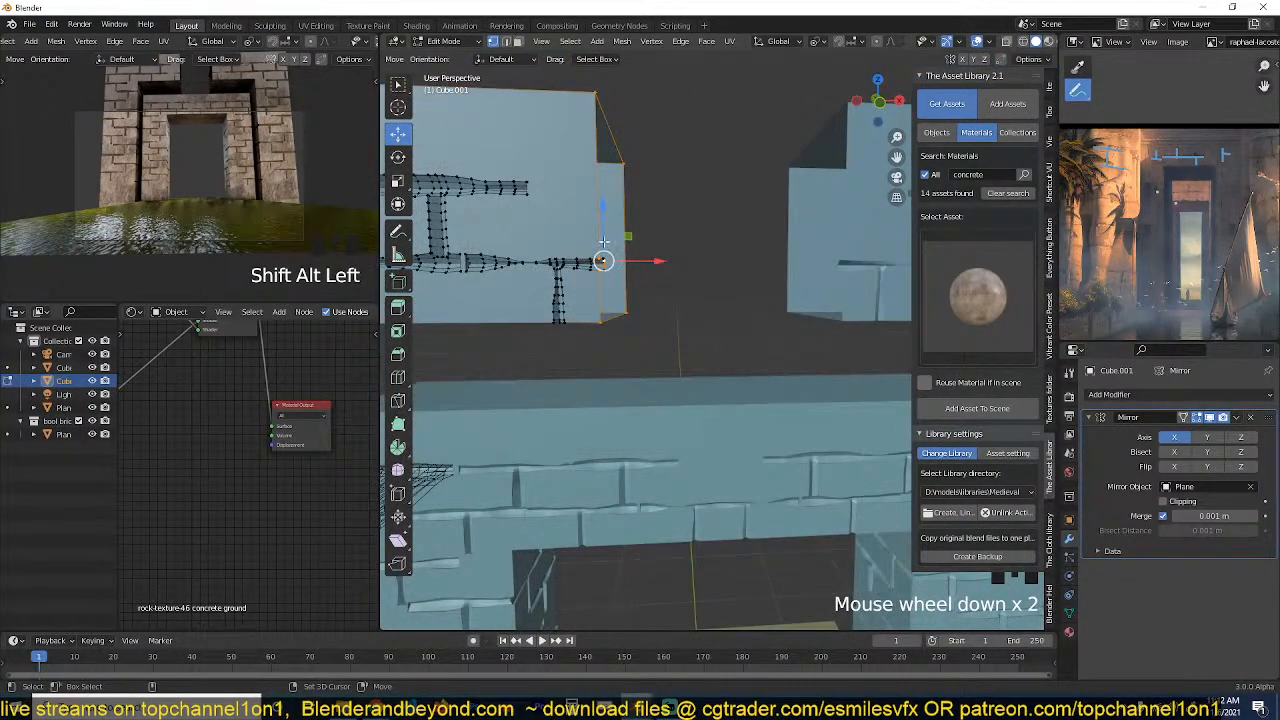
Complete the end selection, enable Clipping on the Mirror modifier, and slide the end along X until the lintel halves meet.
{"action": "key", "text": "b"}
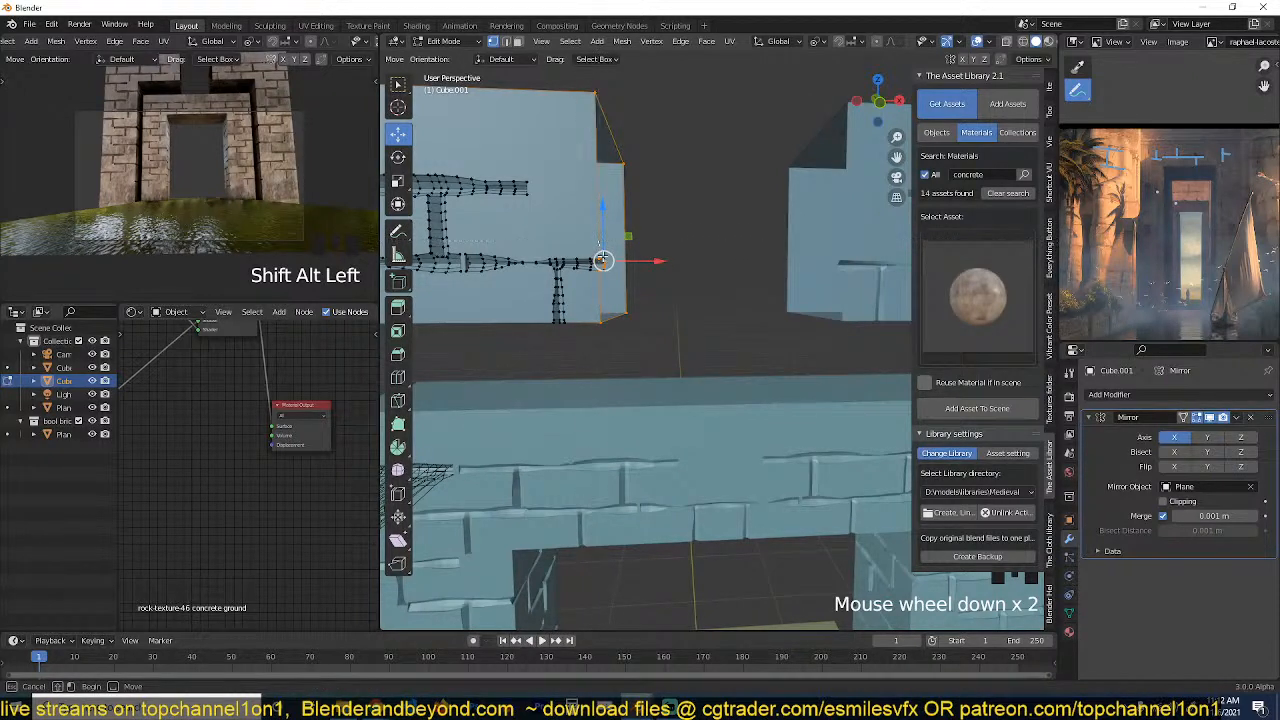
{"action": "middle_click_drag", "start_coordinate": [591, 240], "coordinate": [697, 302]}
{"action": "scroll", "coordinate": [580, 278], "scroll_direction": "up", "scroll_amount": 2}
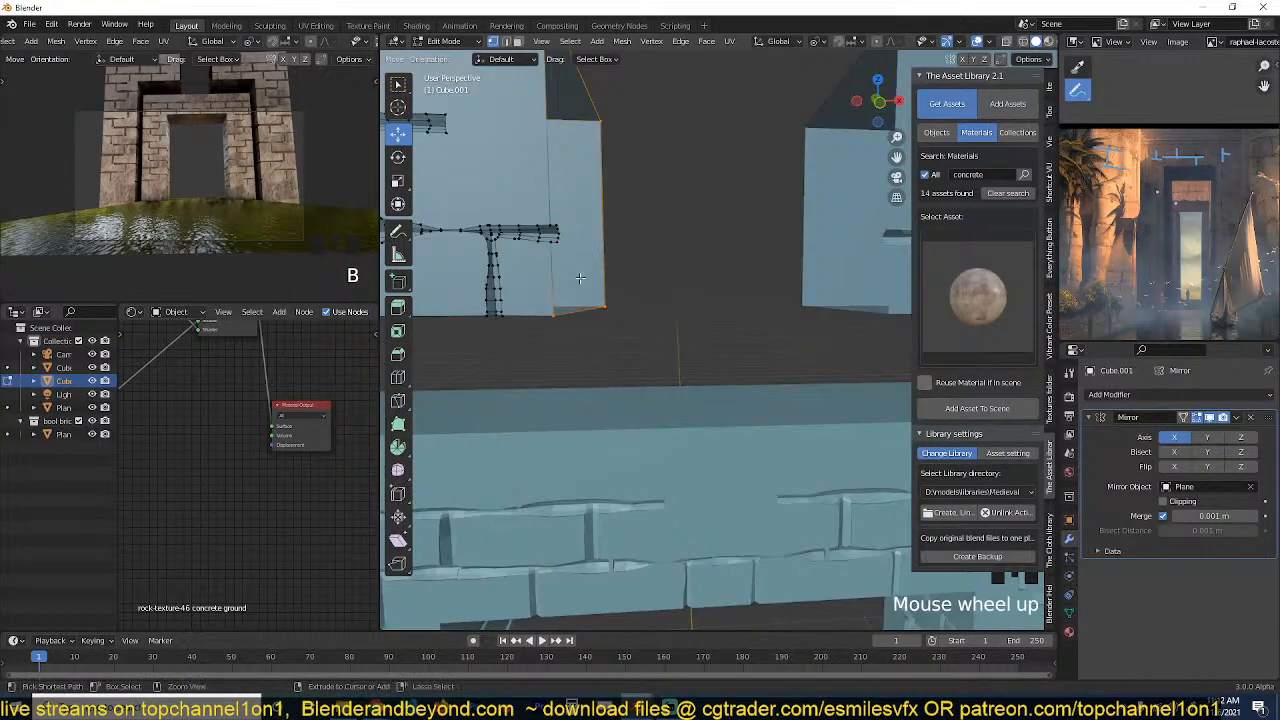
{"action": "left_click", "coordinate": [552, 240], "text": "ctrl"}
{"action": "scroll", "coordinate": [552, 240], "scroll_direction": "down", "scroll_amount": 3}
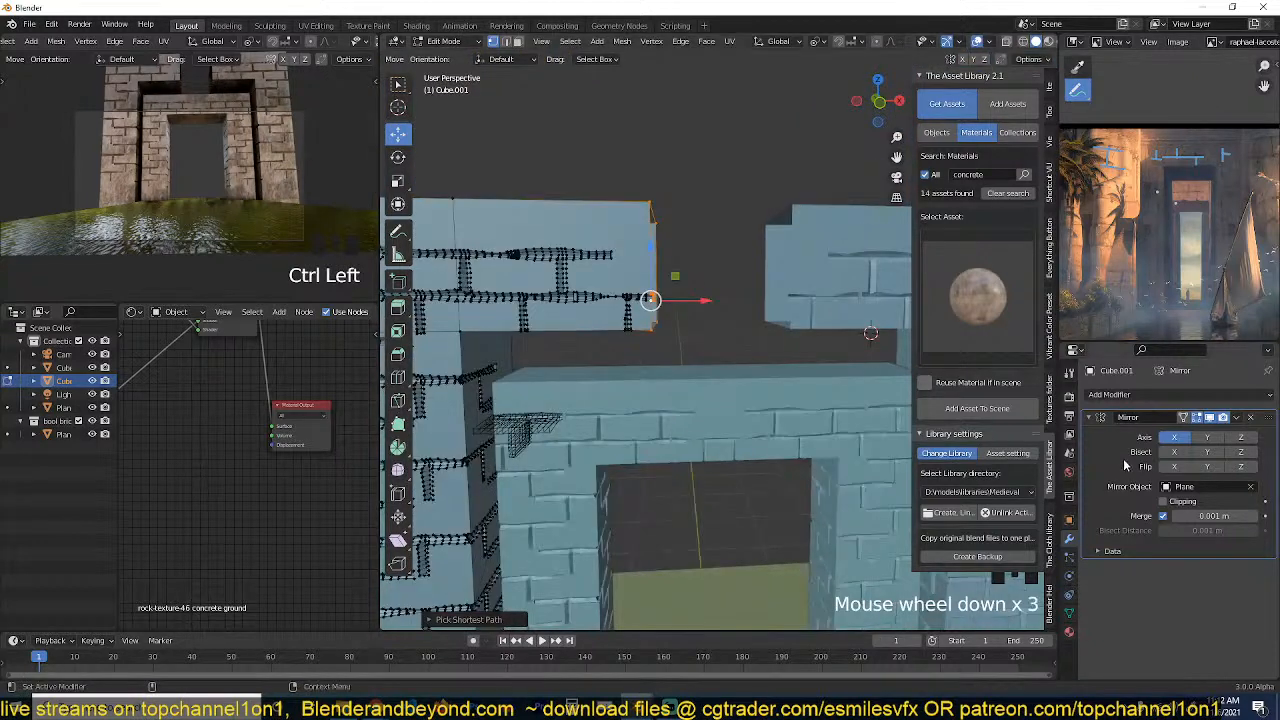
{"action": "left_click", "coordinate": [1163, 501]}
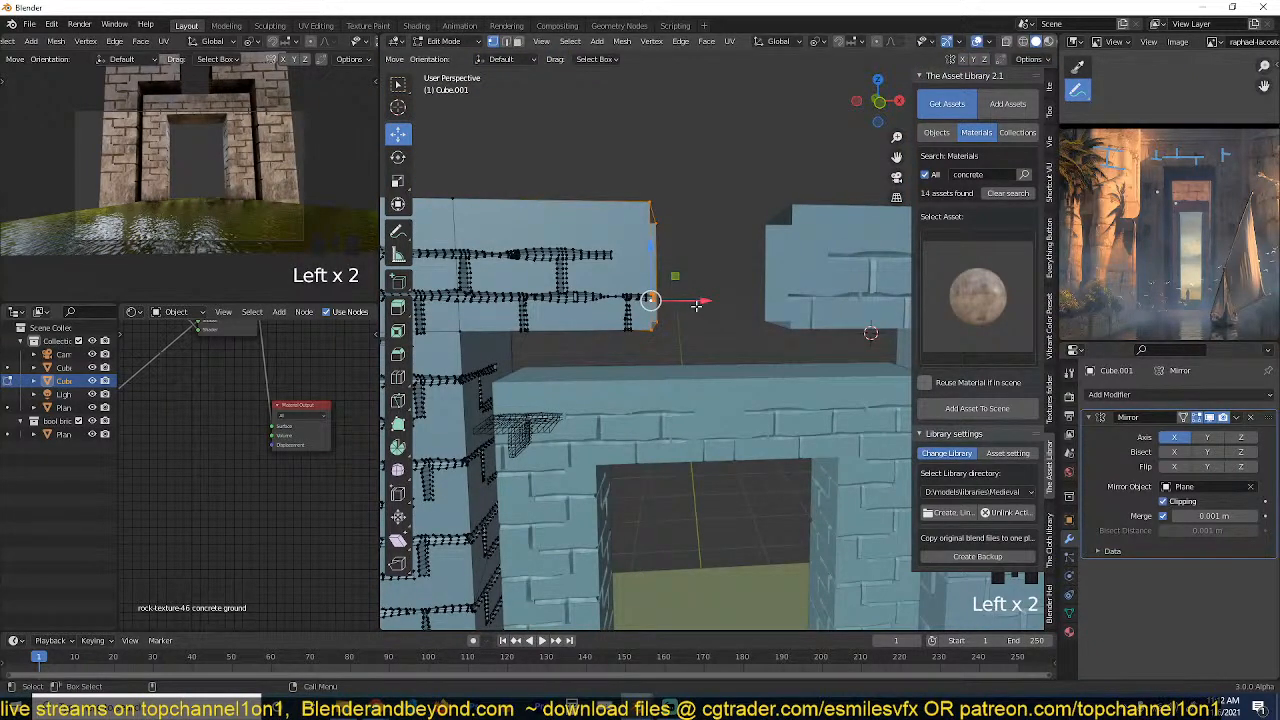
{"action": "left_click_drag", "start_coordinate": [696, 306], "coordinate": [766, 325]}
Inspect the joined outer gateway from several sides in Object Mode and dismiss the file save dialog.
{"action": "key", "text": "Tab"}
{"action": "key", "text": "grave"}
{"action": "middle_click_drag", "start_coordinate": [753, 350], "coordinate": [594, 285]}
{"action": "scroll", "coordinate": [688, 338], "scroll_direction": "down", "scroll_amount": 2}
{"action": "key", "text": "grave"}
{"action": "middle_click_drag", "start_coordinate": [688, 338], "coordinate": [720, 348]}
{"action": "key", "text": "ctrl+s"}
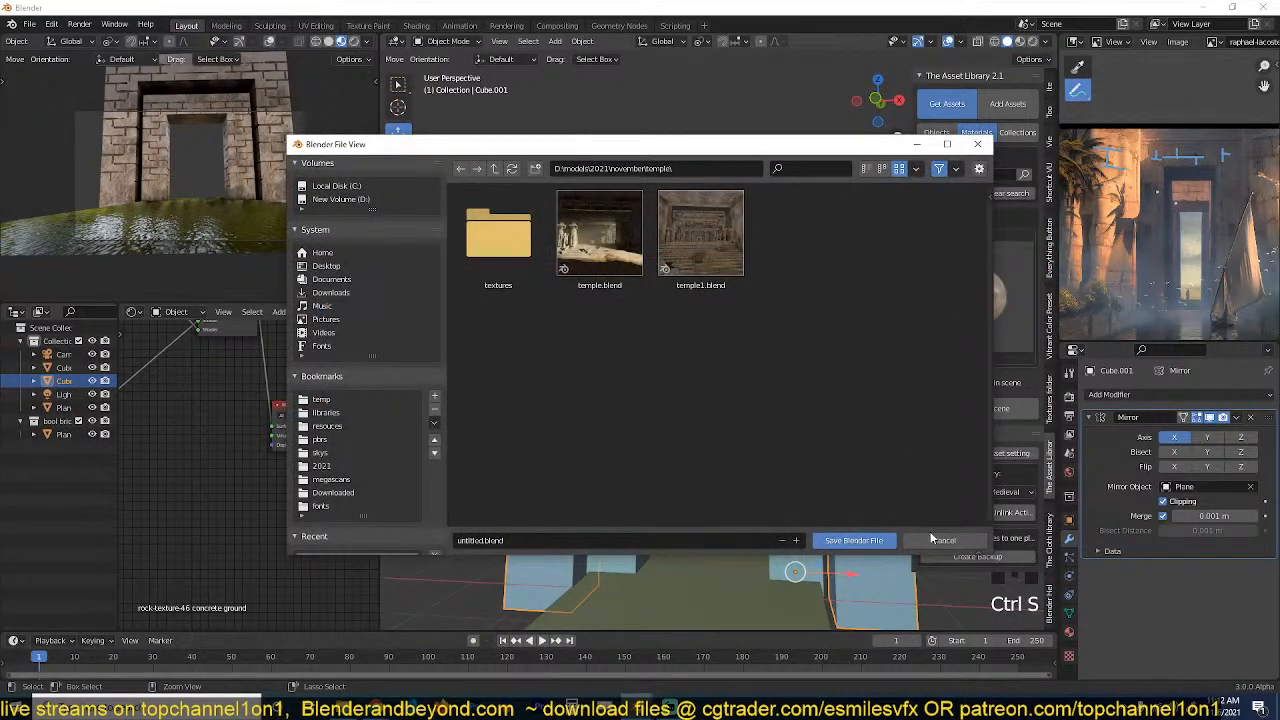
{"action": "left_click", "coordinate": [932, 538]}
{"action": "scroll", "coordinate": [800, 432], "scroll_direction": "up", "scroll_amount": 4}
{"action": "middle_click_drag", "start_coordinate": [784, 416], "coordinate": [610, 366], "text": "shift"}
Try to bevel the outer gateway's inner vertical pillar edge, selected as one shortest path from the lintel to the ground.
{"action": "key", "text": "Tab"}
{"action": "key", "text": "grave"}
{"action": "middle_click_drag", "start_coordinate": [824, 363], "coordinate": [692, 313]}
{"action": "key", "text": "2"}
{"action": "left_click", "coordinate": [610, 250], "text": "alt"}
{"action": "key", "text": "grave"}
{"action": "middle_click_drag", "start_coordinate": [611, 250], "coordinate": [558, 308]}
{"action": "middle_click_drag", "start_coordinate": [558, 308], "coordinate": [649, 259], "text": "shift"}
{"action": "left_click", "coordinate": [614, 195]}
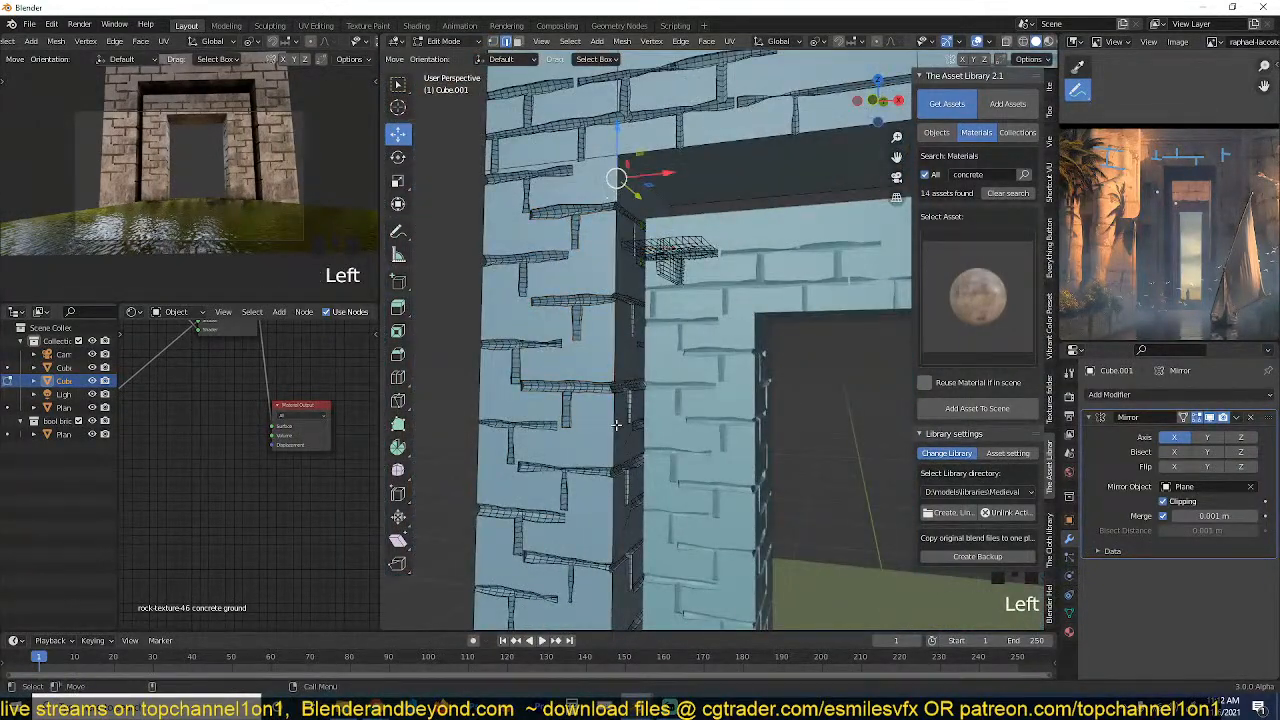
{"action": "middle_click_drag", "start_coordinate": [617, 425], "coordinate": [620, 283], "text": "shift"}
{"action": "left_click", "coordinate": [607, 403], "text": "ctrl"}
{"action": "key", "text": "grave"}
{"action": "middle_click_drag", "start_coordinate": [607, 403], "coordinate": [592, 435]}
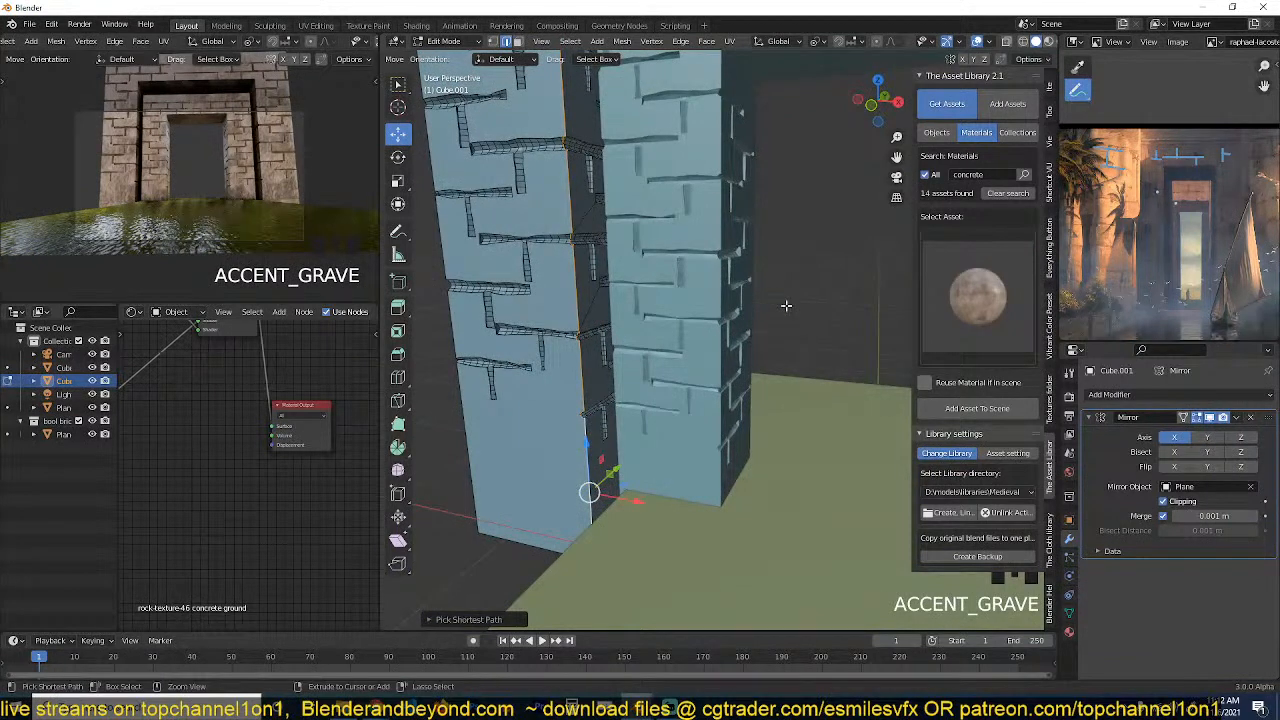
{"action": "key", "text": "ctrl+b"}
{"action": "left_click", "coordinate": [781, 316]}
{"action": "key", "text": "a"}
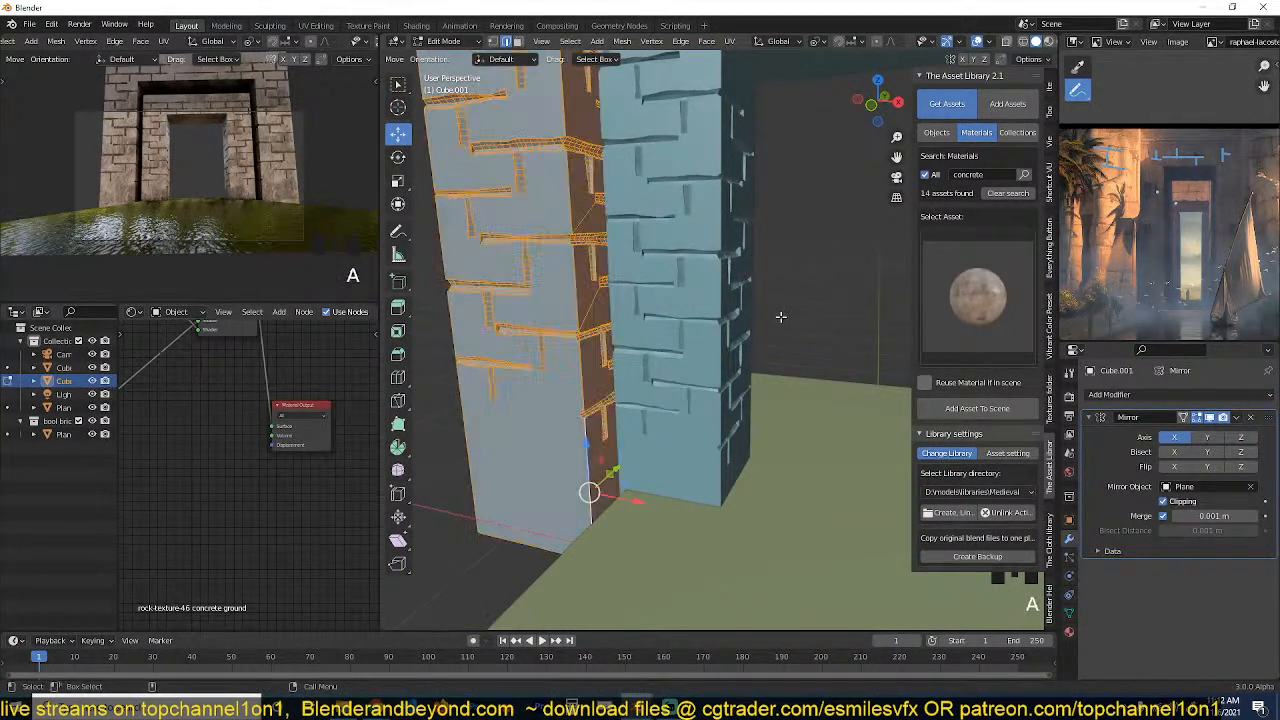
{"action": "key", "text": "alt+a"}
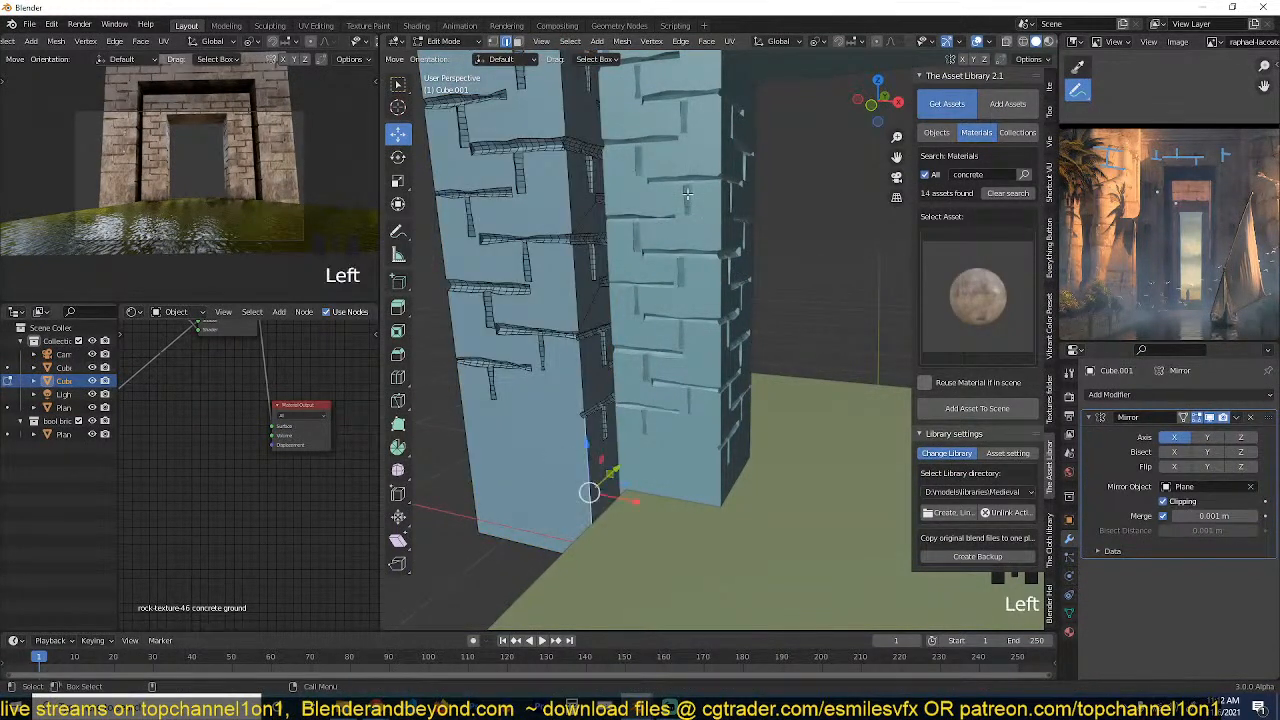
Select the pillar's inner vertical edge segments individually and bevel them about 0.03 m wide.
{"action": "scroll", "coordinate": [690, 381], "scroll_direction": "up", "scroll_amount": 3}
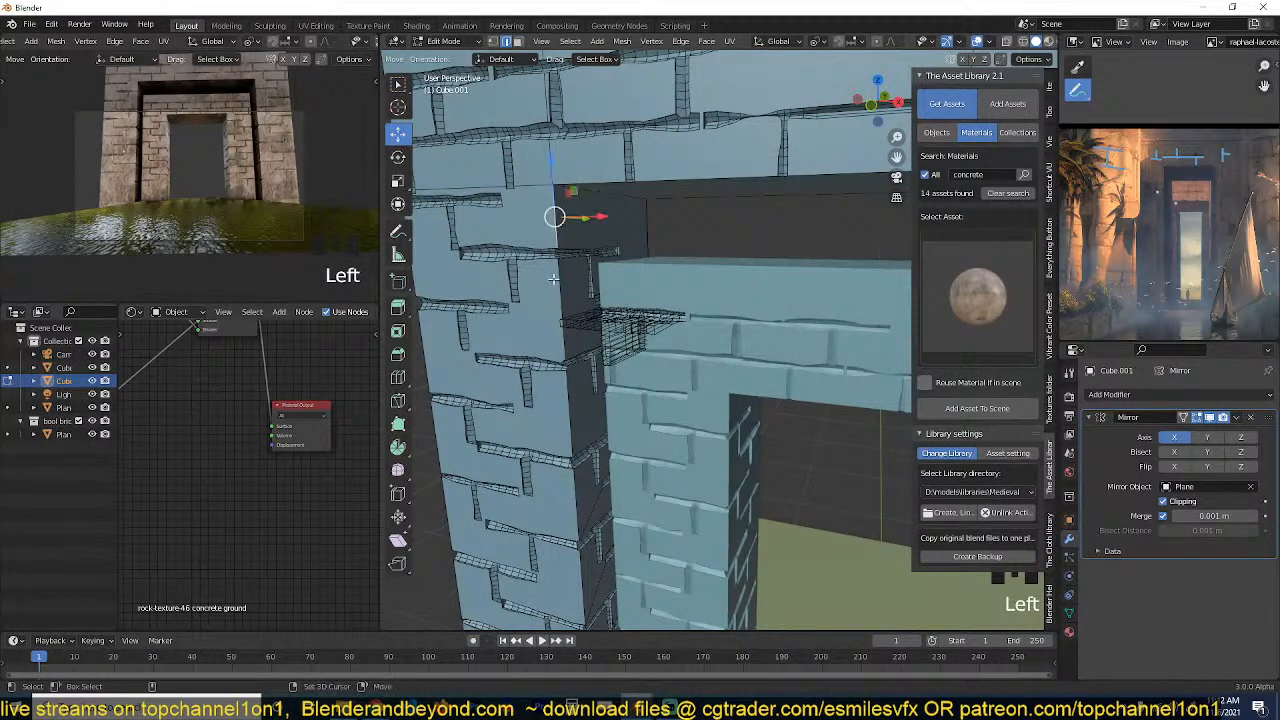
{"action": "middle_click_drag", "start_coordinate": [560, 354], "coordinate": [593, 178], "text": "shift"}
{"action": "left_click", "coordinate": [599, 276], "text": "shift"}
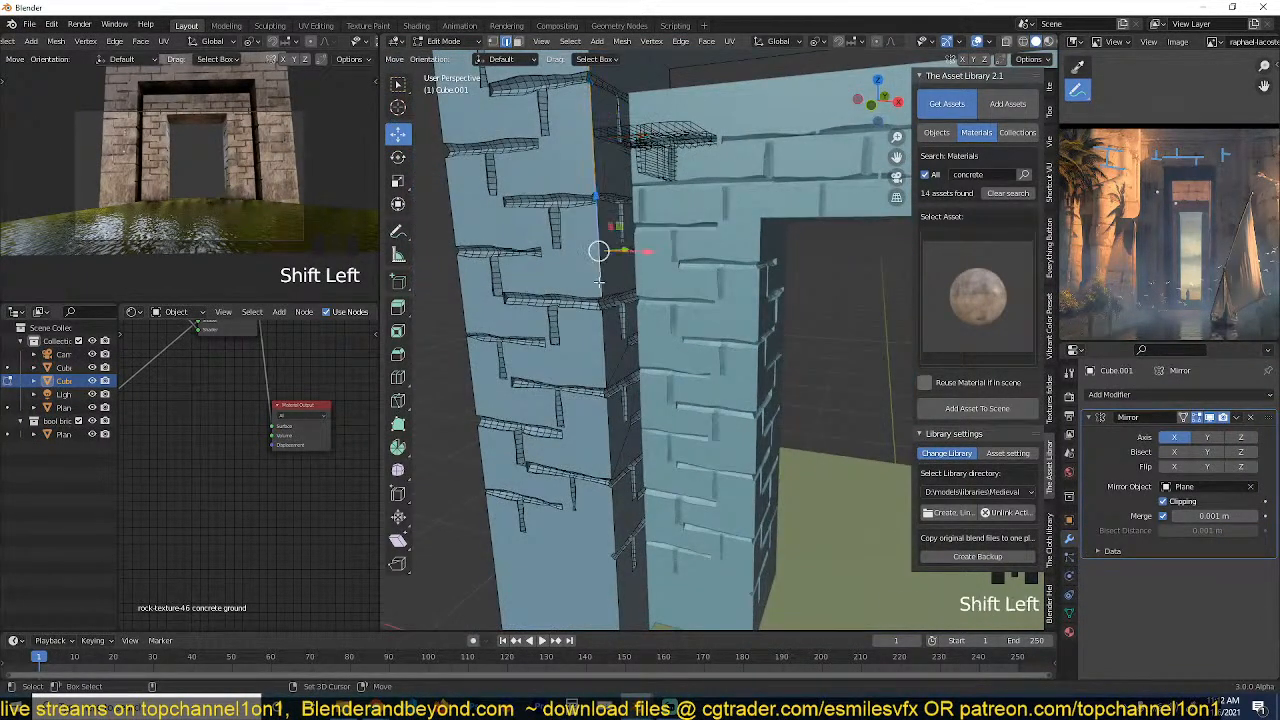
{"action": "left_click", "coordinate": [604, 345], "text": "shift"}
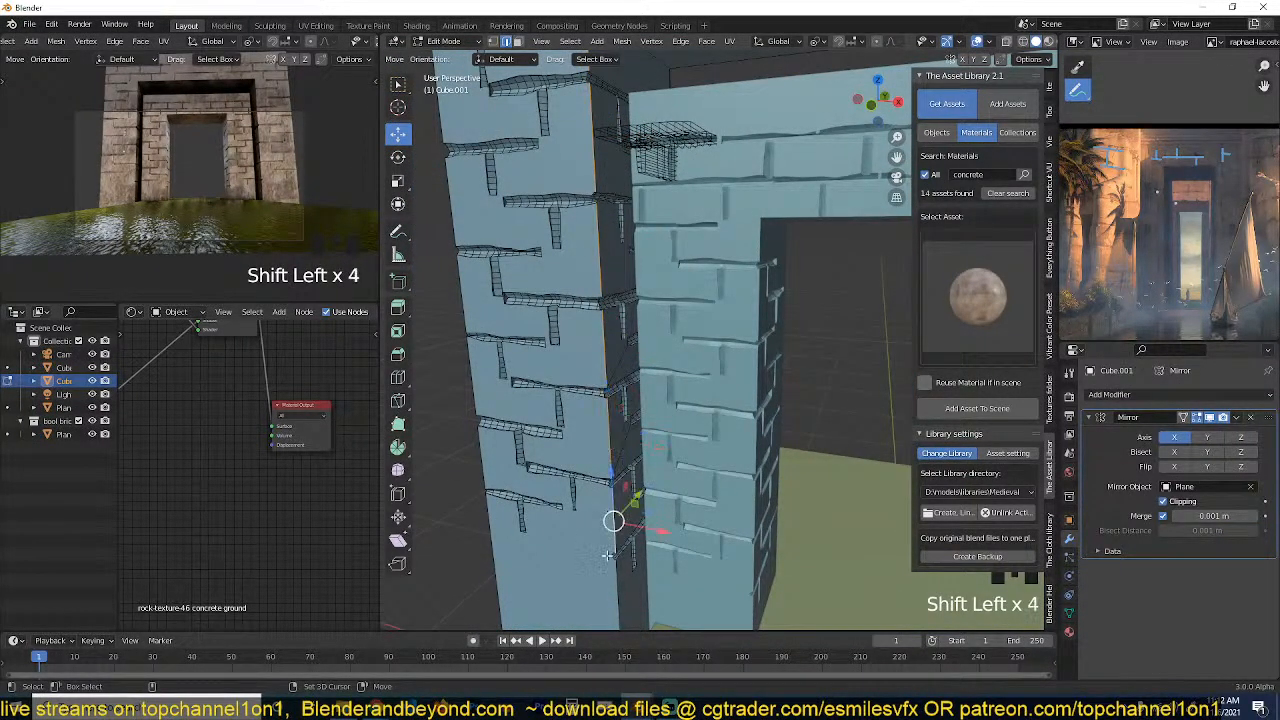
{"action": "key", "text": "ctrl+b"}
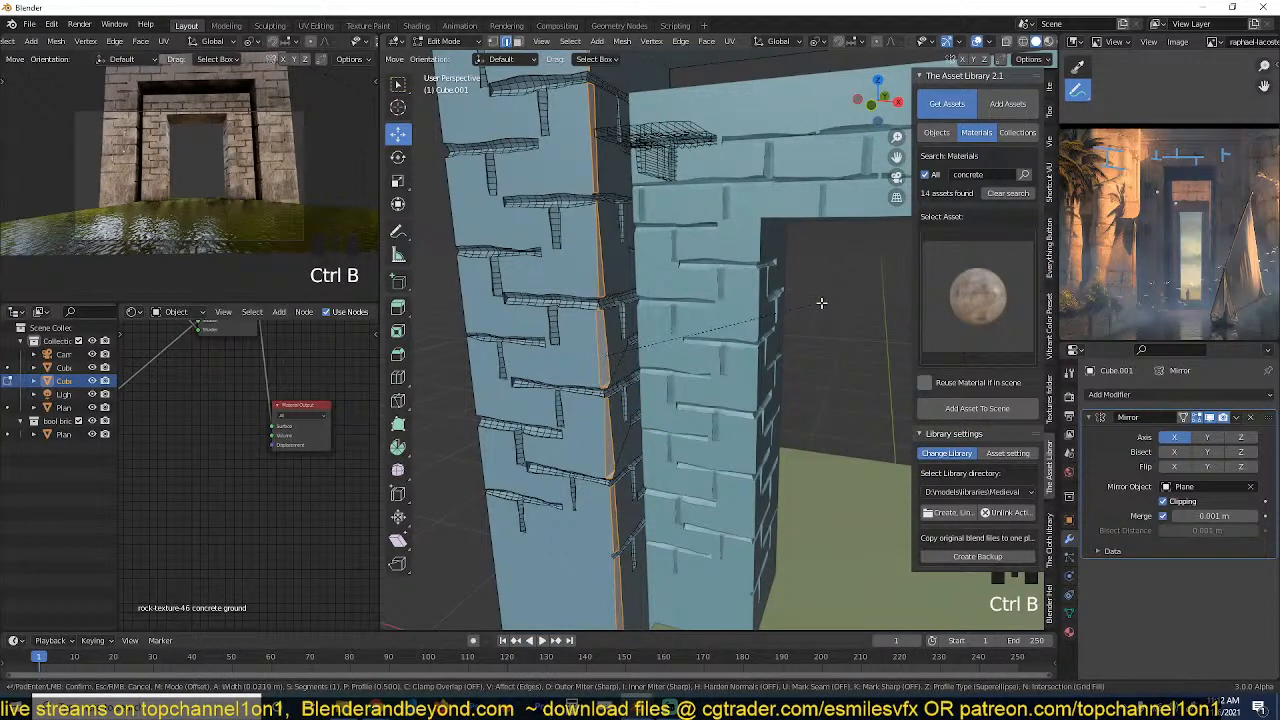
{"action": "left_click", "coordinate": [821, 303]}
{"action": "key", "text": "Tab"}
{"action": "key", "text": "grave"}
{"action": "middle_click_drag", "start_coordinate": [757, 329], "coordinate": [629, 350]}
{"action": "key", "text": "grave"}
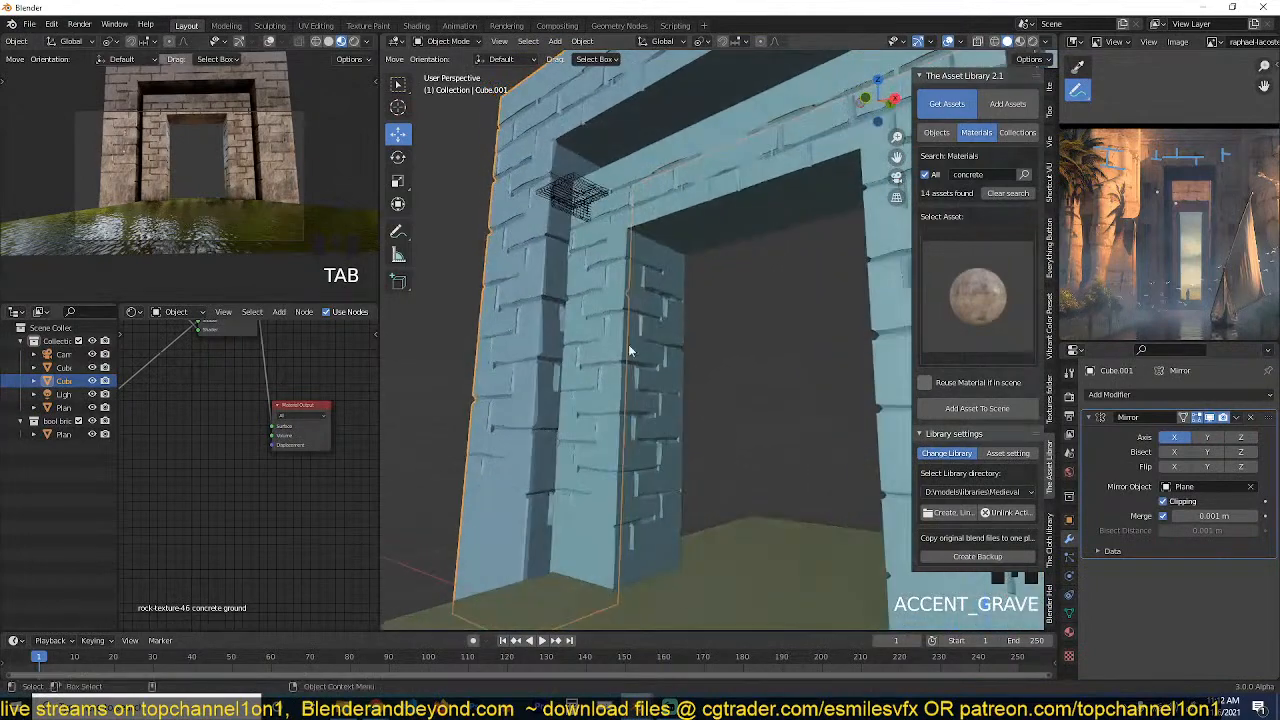
Try to bevel the outer lintel's lower front edge, selected as one shortest path.
{"action": "middle_click_drag", "start_coordinate": [712, 189], "coordinate": [758, 345]}
{"action": "key", "text": "Tab"}
{"action": "key", "text": "grave"}
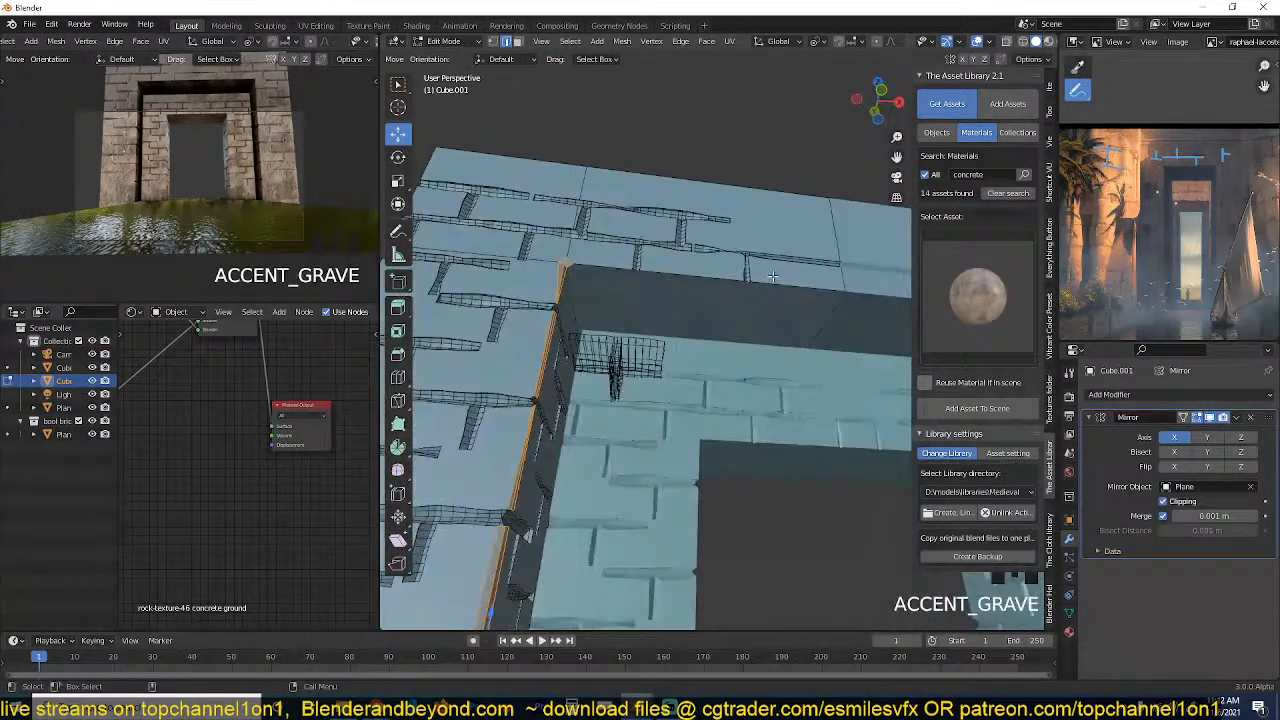
{"action": "left_click", "coordinate": [790, 284]}
{"action": "left_click", "coordinate": [666, 264], "text": "ctrl"}
{"action": "scroll", "coordinate": [693, 270], "scroll_direction": "up", "scroll_amount": 1}
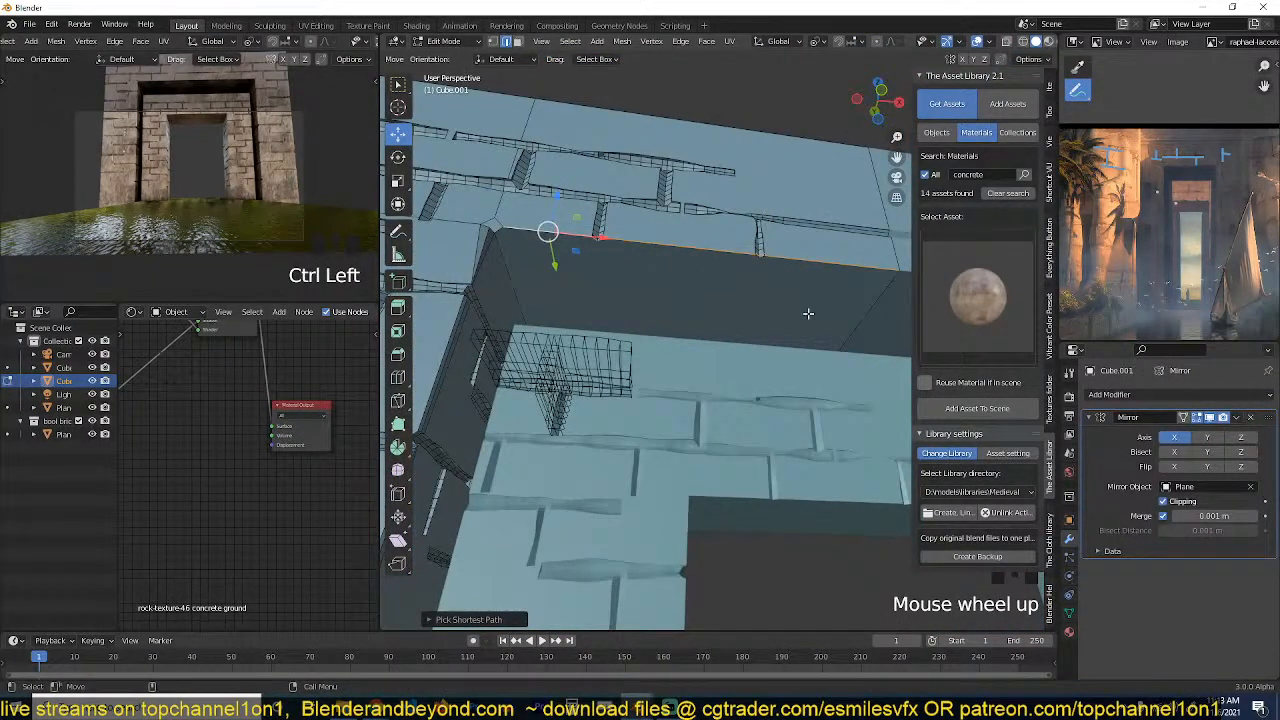
{"action": "key", "text": "ctrl+b"}
Select the outer lintel's lower front edge segments individually, bevel them about 0.04 m wide, and leave mesh editing.
{"action": "left_click", "coordinate": [837, 267]}
{"action": "left_click", "coordinate": [692, 254], "text": "shift"}
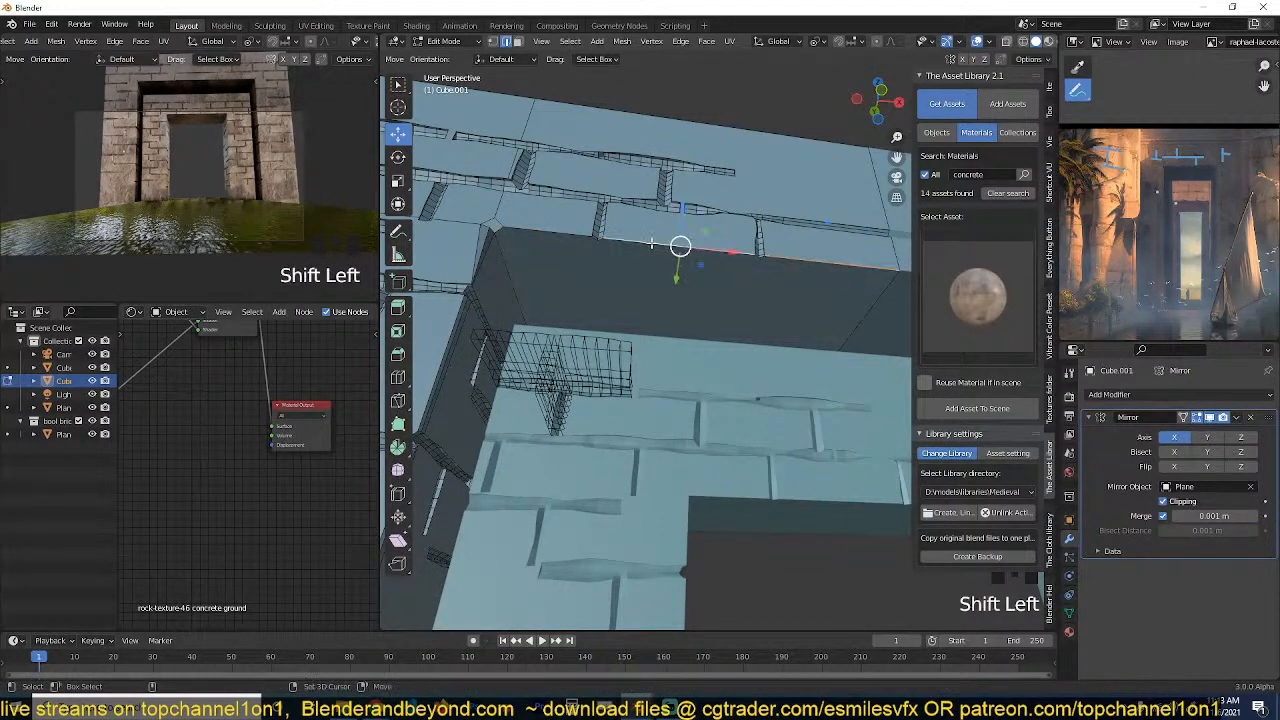
{"action": "left_click", "coordinate": [567, 240], "text": "shift"}
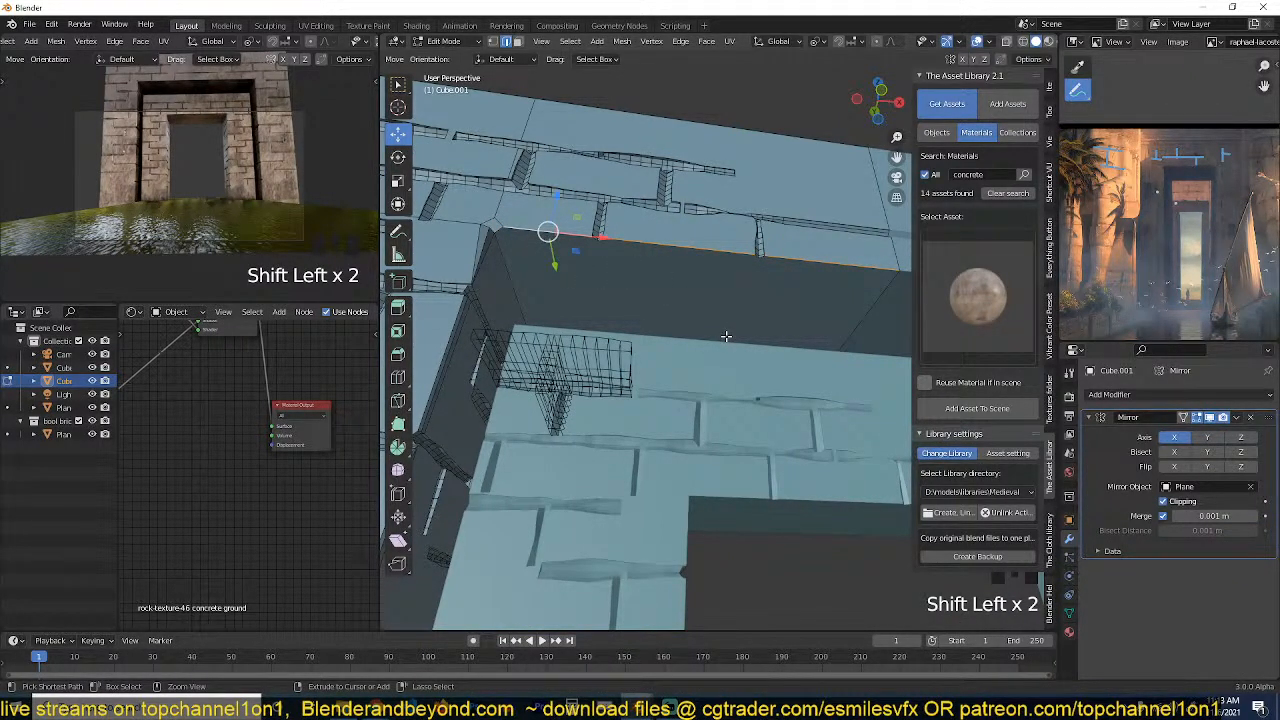
{"action": "key", "text": "ctrl+b"}
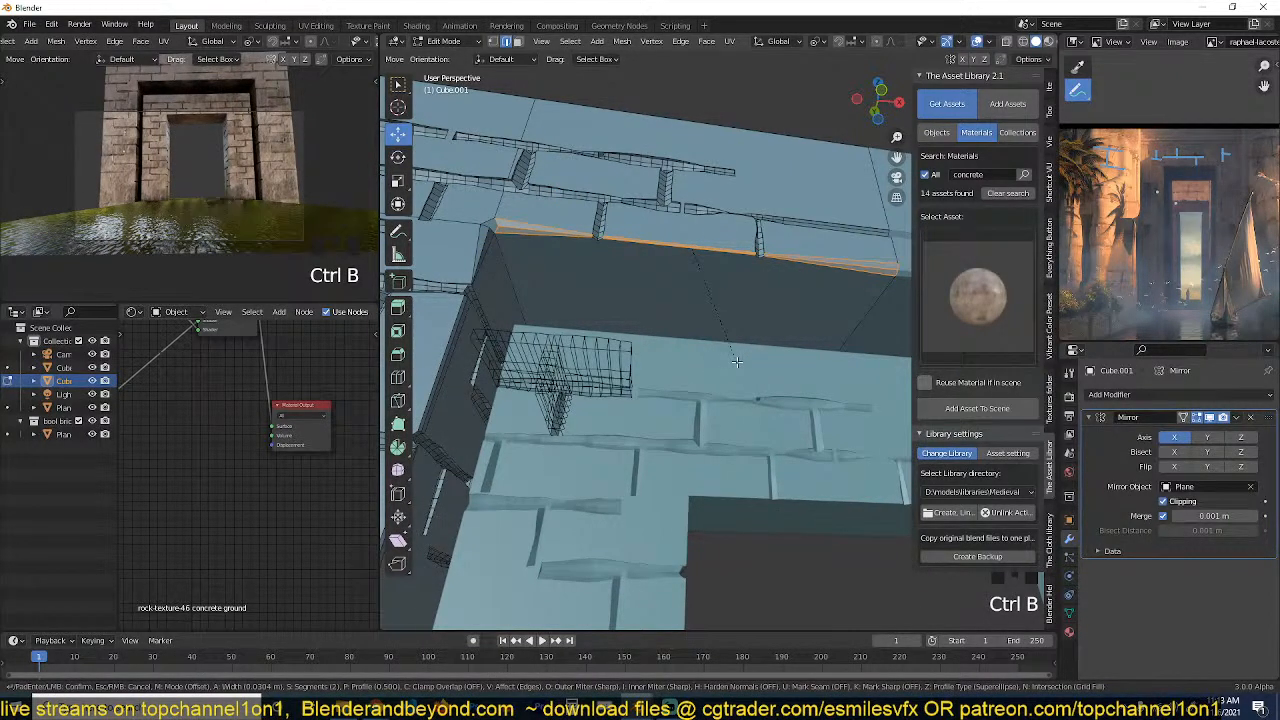
{"action": "left_click", "coordinate": [737, 362]}
{"action": "key", "text": "Tab"}
{"action": "scroll", "coordinate": [758, 337], "scroll_direction": "down", "scroll_amount": 4}
{"action": "middle_click_drag", "start_coordinate": [758, 337], "coordinate": [722, 322]}
{"action": "key", "text": "alt+a"}
{"action": "left_click", "coordinate": [725, 292]}
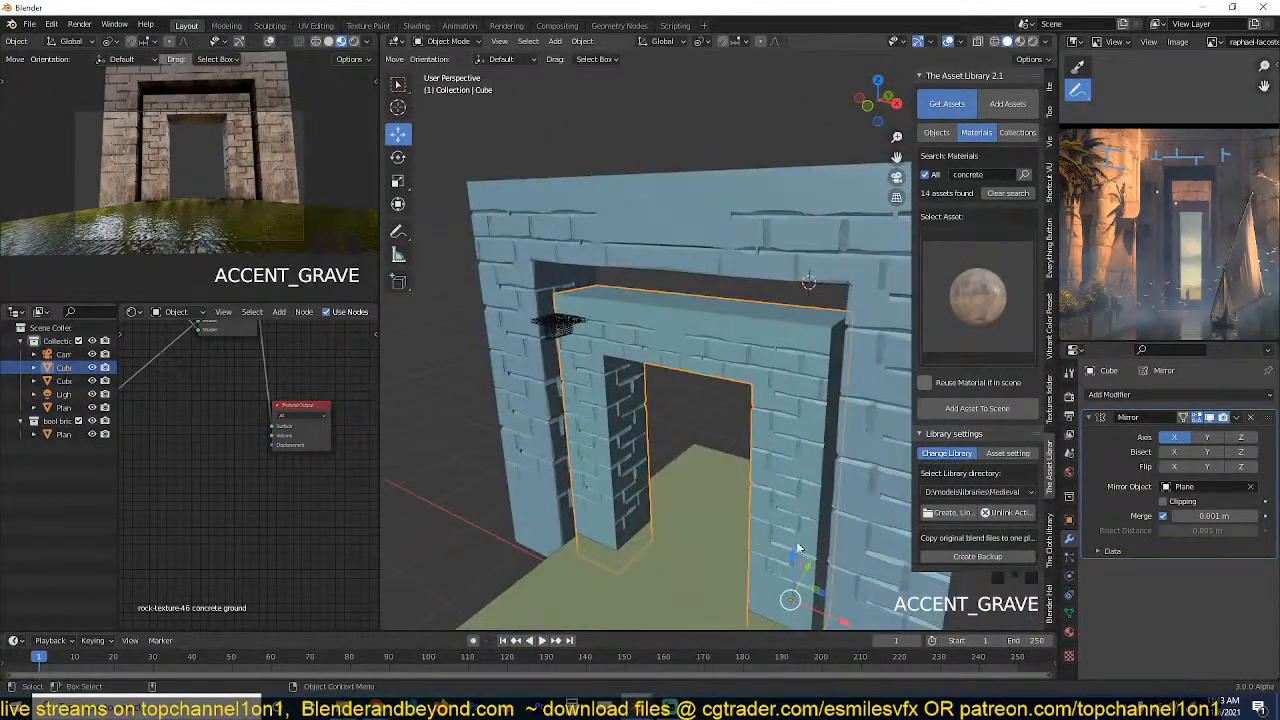
{"action": "key", "text": "grave"}
{"action": "middle_click_drag", "start_coordinate": [786, 286], "coordinate": [766, 268]}
{"action": "key", "text": "Tab"}
{"action": "scroll", "coordinate": [814, 154], "scroll_direction": "down", "scroll_amount": 3}
{"action": "key", "text": "Tab"}
Select the top faces on the editable half of the outer gateway and move them vertically along Z.
{"action": "left_click", "coordinate": [786, 246]}
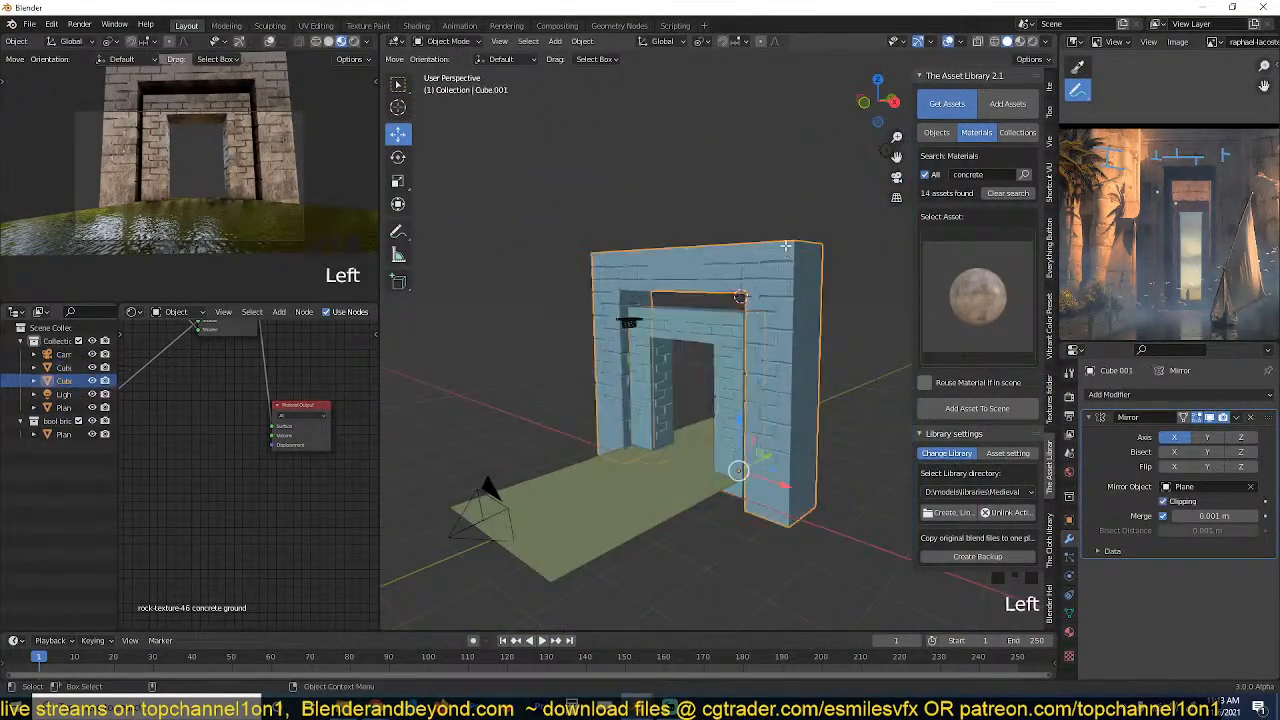
{"action": "key", "text": "grave"}
{"action": "key", "text": "grave"}
{"action": "key", "text": "Tab"}
{"action": "key", "text": "3"}
{"action": "left_click", "coordinate": [663, 287]}
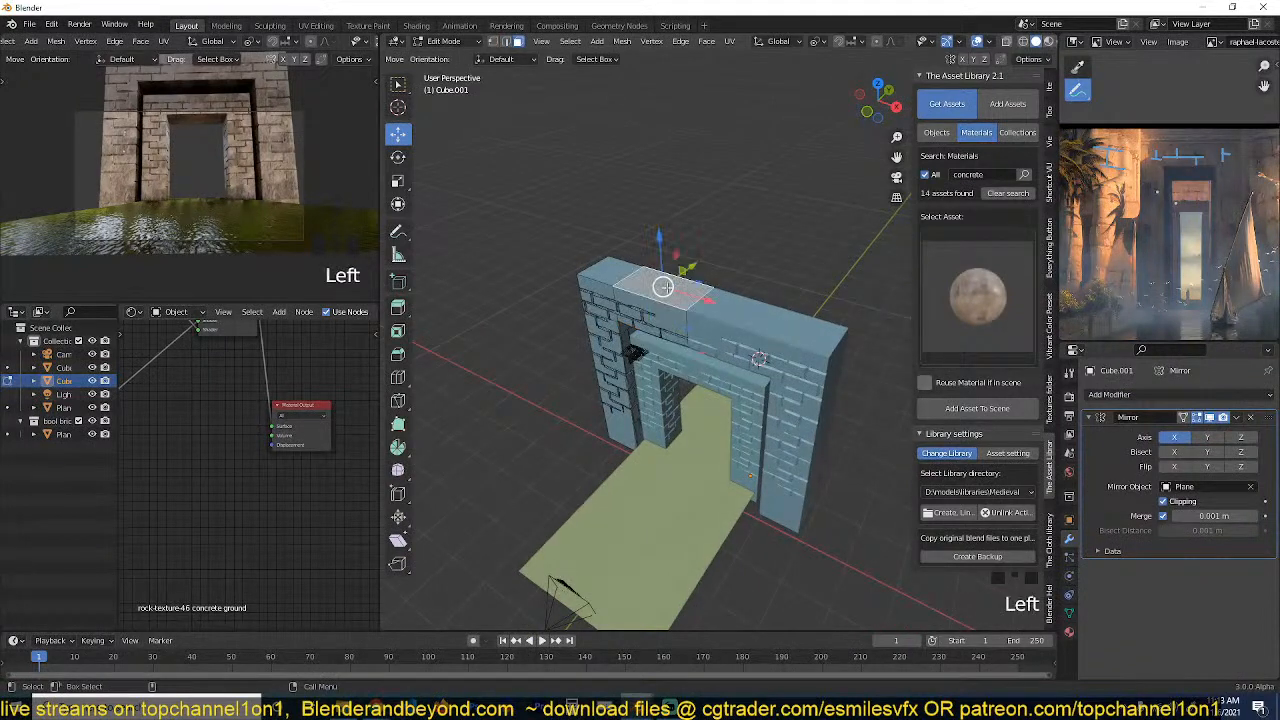
{"action": "left_click", "coordinate": [601, 282], "text": "shift"}
{"action": "key", "text": "grave"}
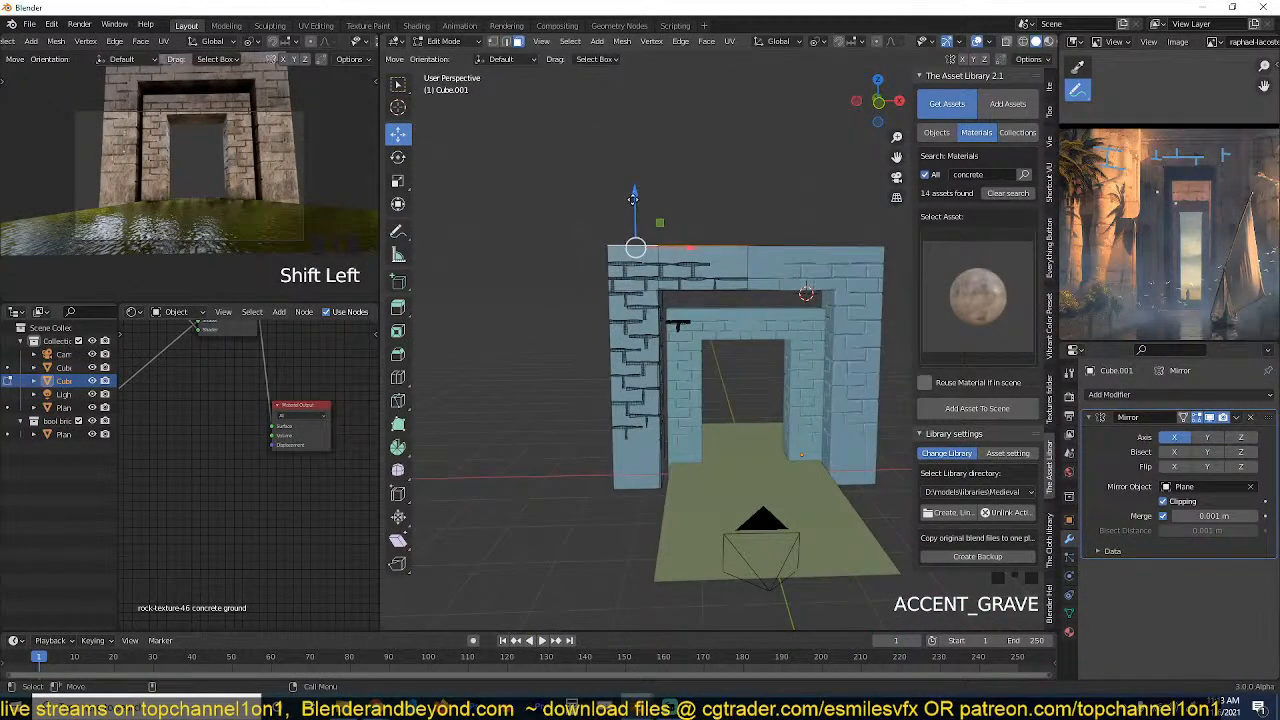
{"action": "left_click", "coordinate": [633, 199]}
{"action": "key", "text": "grave"}
Extrude the selected top faces upward to add a plain band above the outer gateway's seams.
{"action": "scroll", "coordinate": [767, 258], "scroll_direction": "up", "scroll_amount": 2}
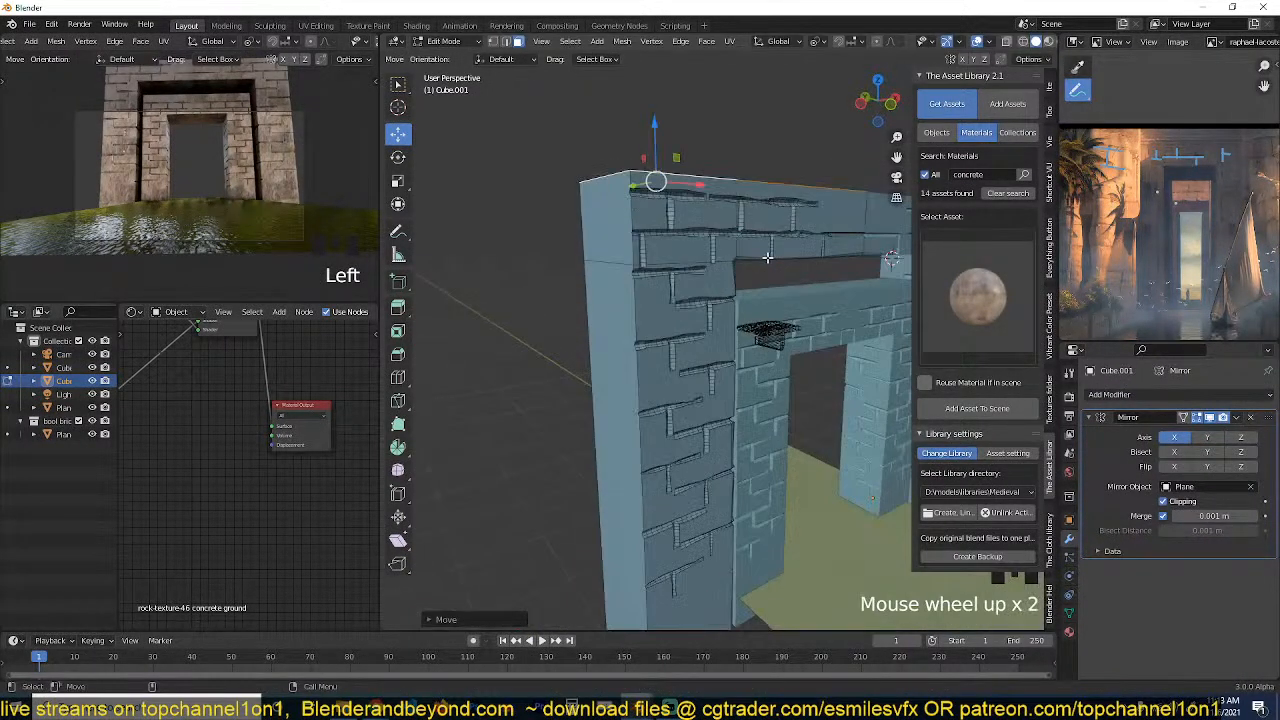
{"action": "key", "text": "e"}
{"action": "left_click", "coordinate": [781, 241]}
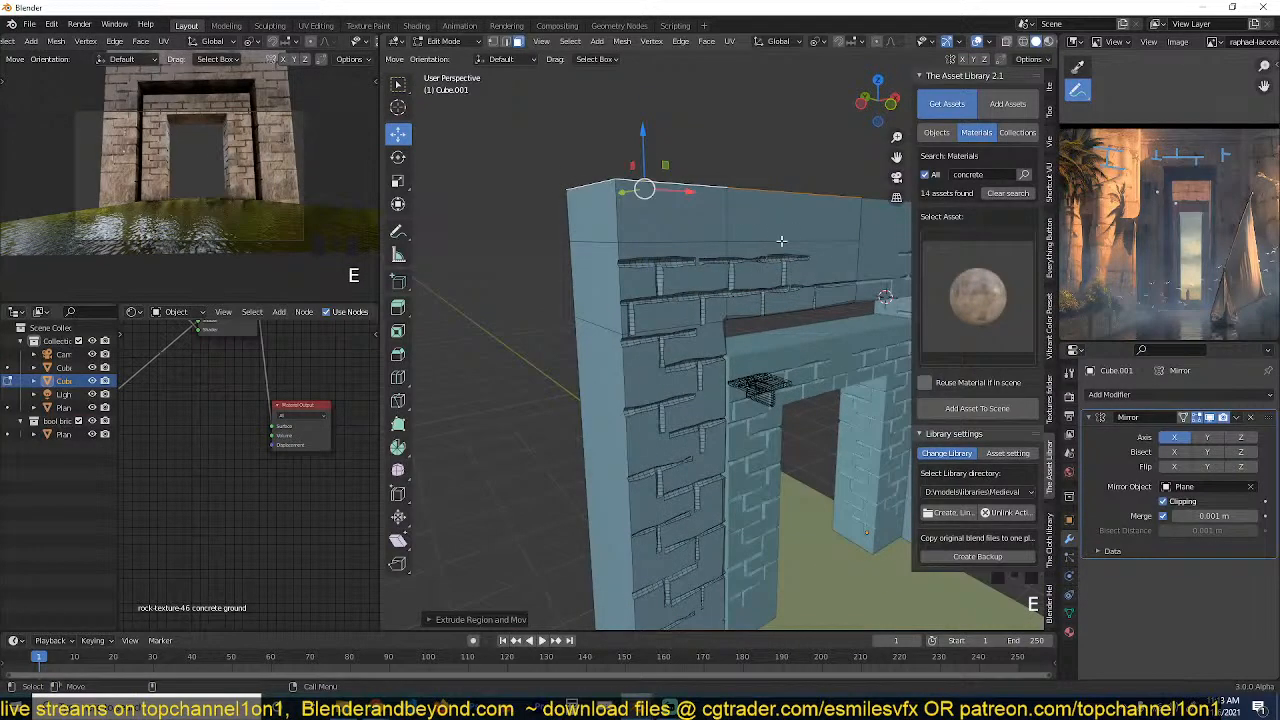
Enlarge the reference painting and examine the wall and block seams around the nested doorways.
{"action": "key", "text": "grave"}
{"action": "key", "text": "ctrl+space"}
{"action": "scroll", "coordinate": [549, 80], "scroll_direction": "up", "scroll_amount": 5}
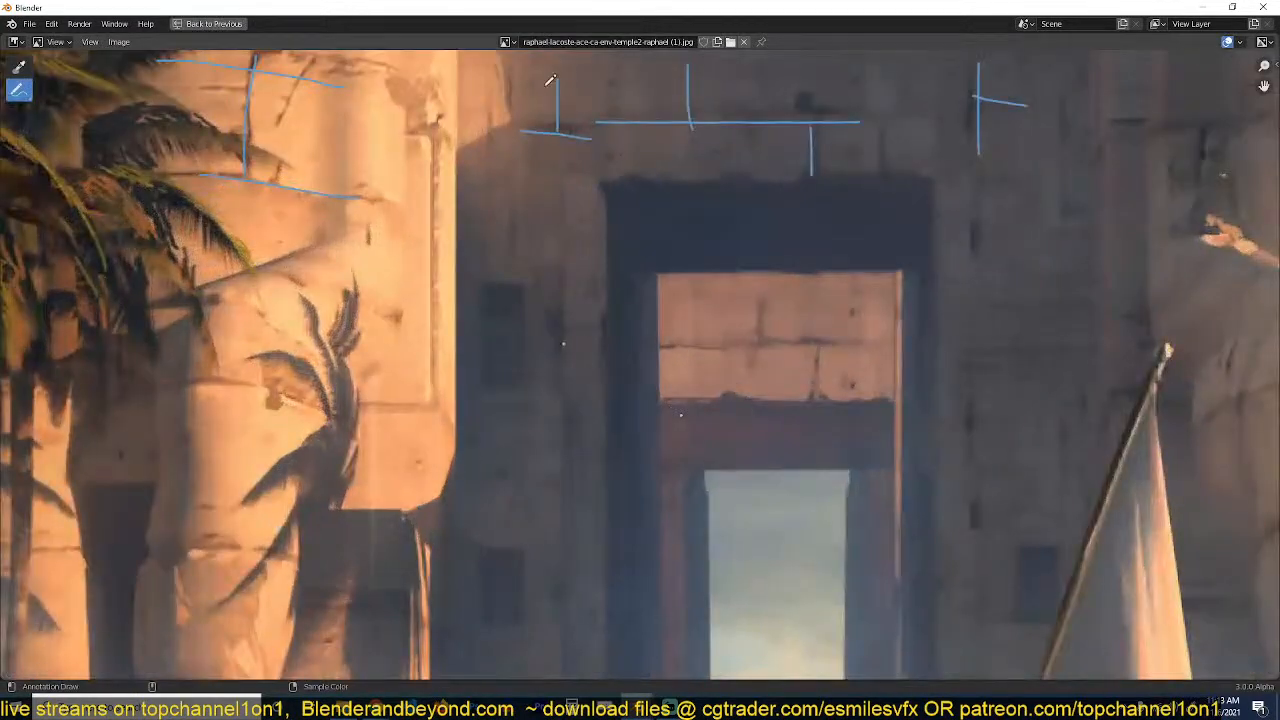
{"action": "scroll", "coordinate": [616, 120], "scroll_direction": "down", "scroll_amount": 2}
{"action": "key", "text": "ctrl+space"}
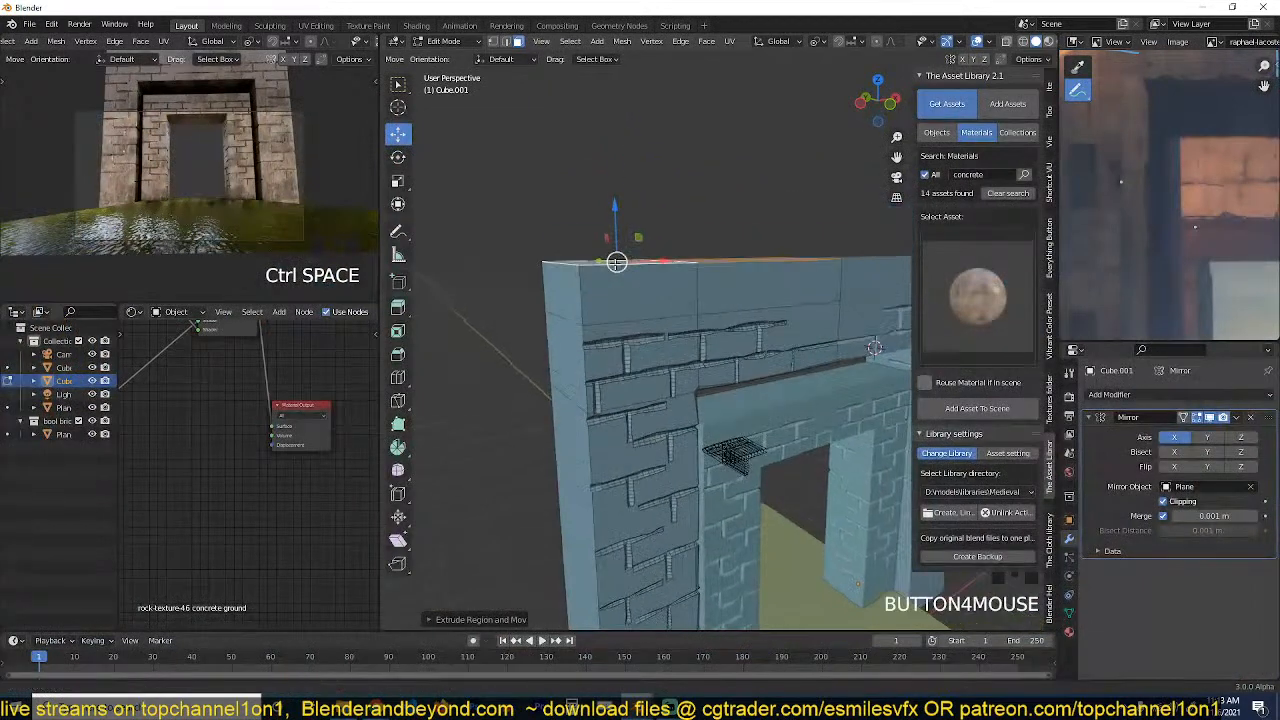
Add two closely spaced horizontal loop cuts around the plain band above the outer gateway's block seams.
{"action": "key", "text": "ctrl+r"}
{"action": "left_click", "coordinate": [703, 283]}
{"action": "left_click", "coordinate": [704, 298]}
{"action": "right_click", "coordinate": [705, 299]}
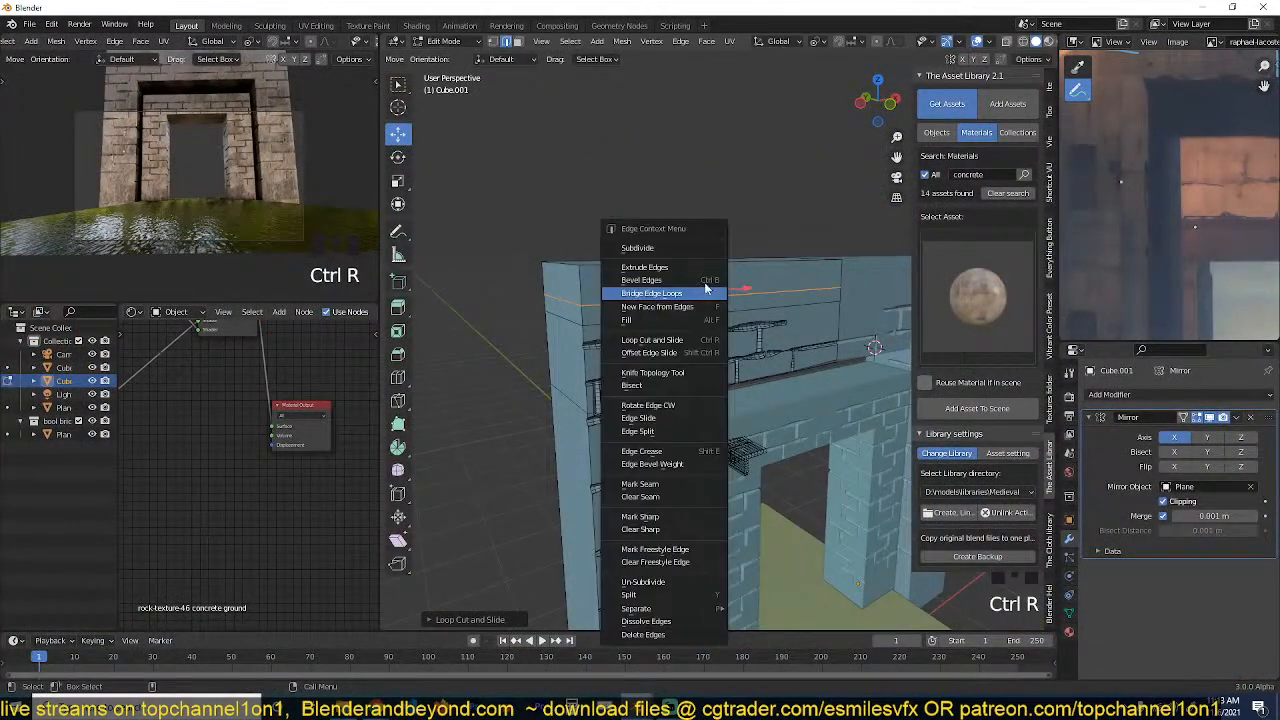
{"action": "scroll", "coordinate": [710, 260], "scroll_direction": "up", "scroll_amount": 4}
{"action": "key", "text": "alt+a"}
{"action": "middle_click_drag", "start_coordinate": [629, 229], "coordinate": [688, 231], "text": "shift"}
{"action": "key", "text": "ctrl+r"}
{"action": "left_click", "coordinate": [784, 221]}
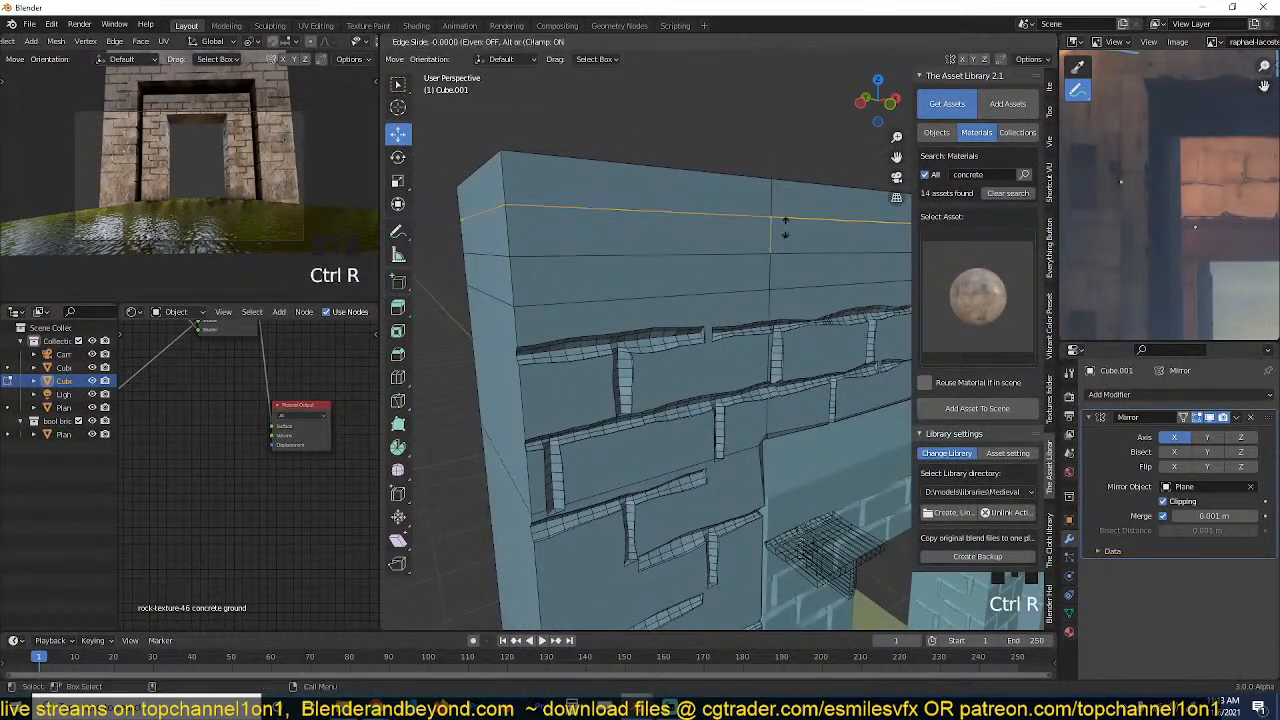
{"action": "left_click", "coordinate": [783, 251]}
Select the narrow strip between the two new cuts, extrude it inward as a continuous groove, and leave mesh editing.
{"action": "left_click", "coordinate": [793, 250]}
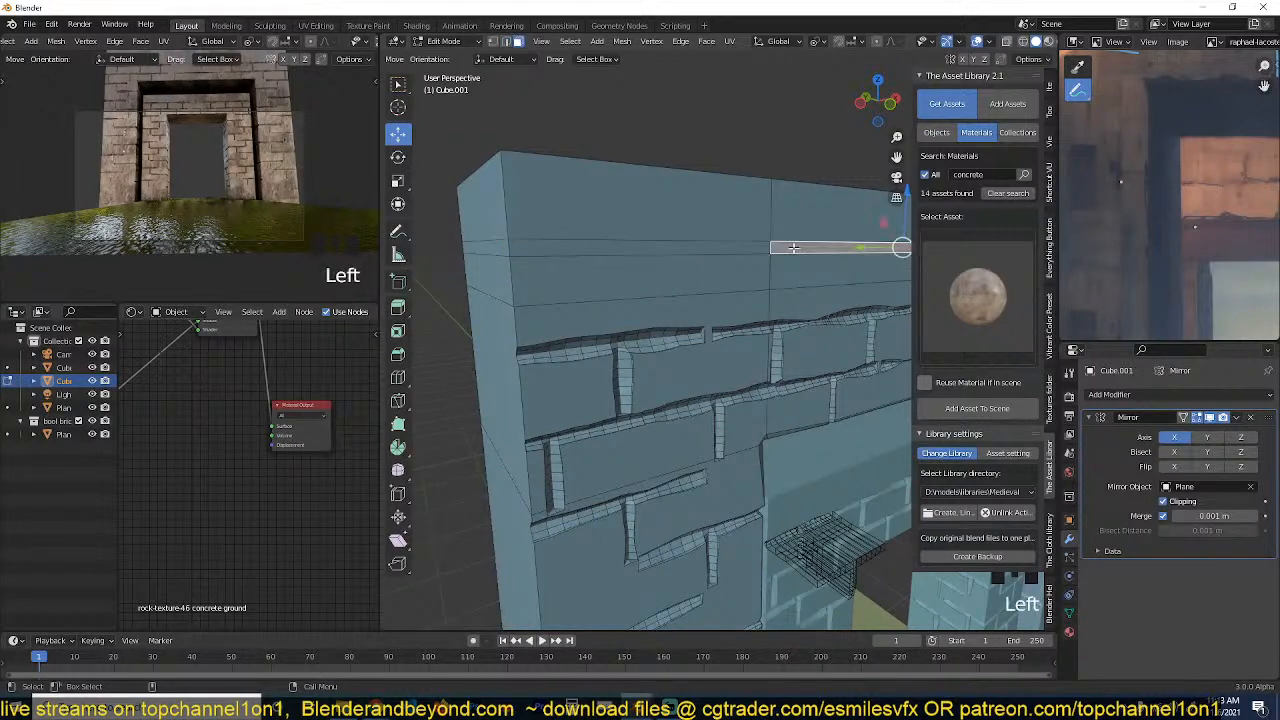
{"action": "left_click", "coordinate": [700, 249], "text": "shift"}
{"action": "key", "text": "e"}
{"action": "left_click", "coordinate": [790, 260]}
{"action": "key", "text": "Tab"}
{"action": "middle_click_drag", "start_coordinate": [790, 258], "coordinate": [486, 196]}
{"action": "scroll", "coordinate": [748, 238], "scroll_direction": "down", "scroll_amount": 3}
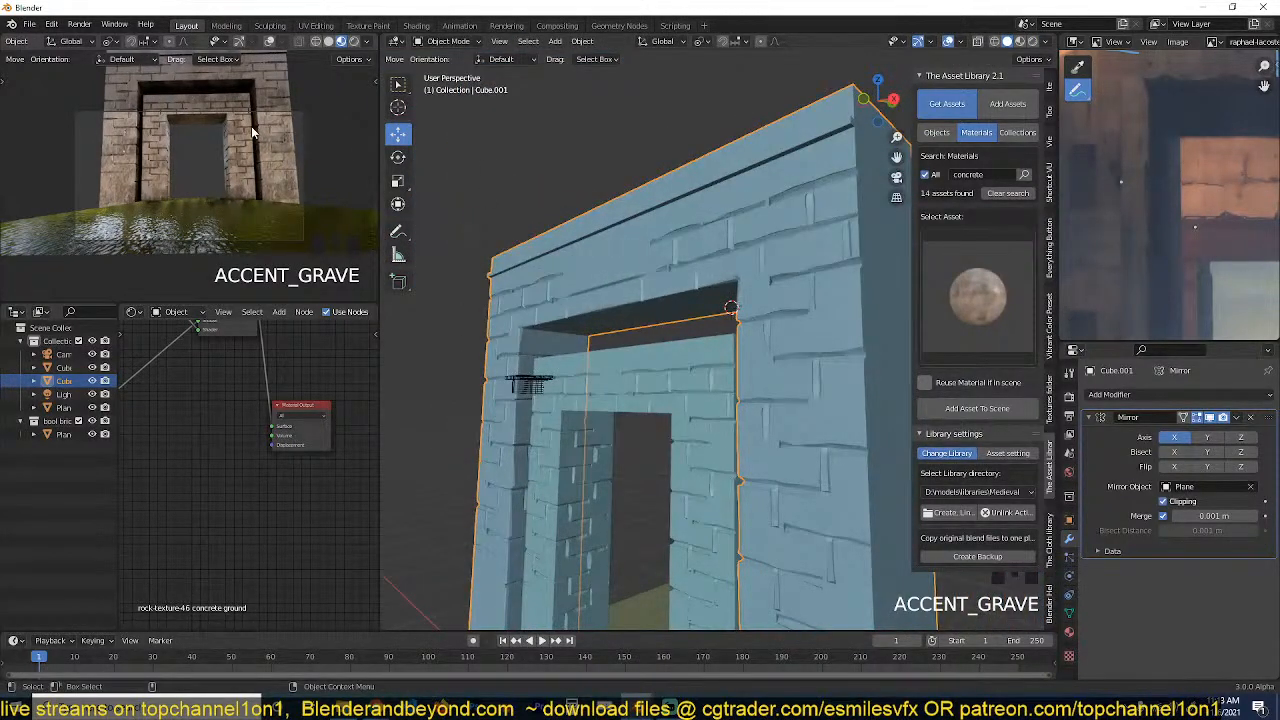
{"action": "scroll", "coordinate": [616, 245], "scroll_direction": "down", "scroll_amount": 2}
Scale down the inner gateway, and scale down the outer gateway so it frames the smaller doorway.
{"action": "left_click", "coordinate": [680, 345]}
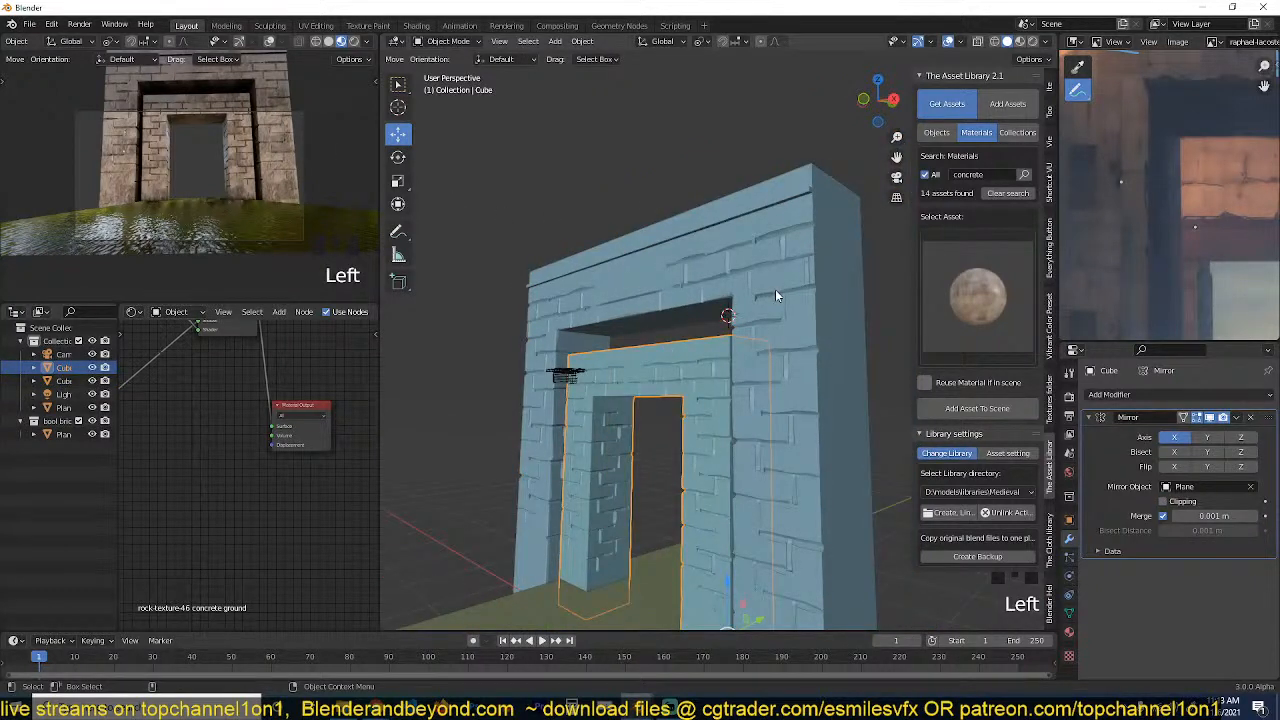
{"action": "key", "text": "s"}
{"action": "left_click", "coordinate": [735, 374]}
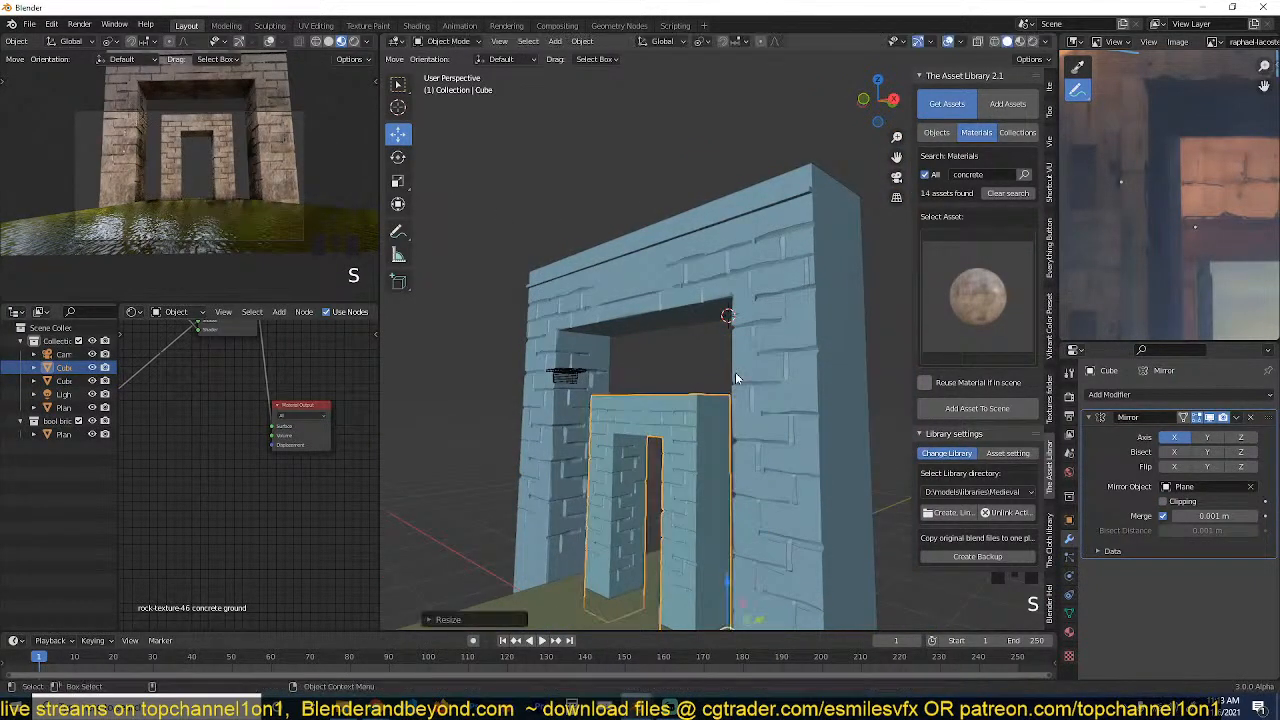
{"action": "left_click", "coordinate": [791, 284]}
{"action": "key", "text": "s"}
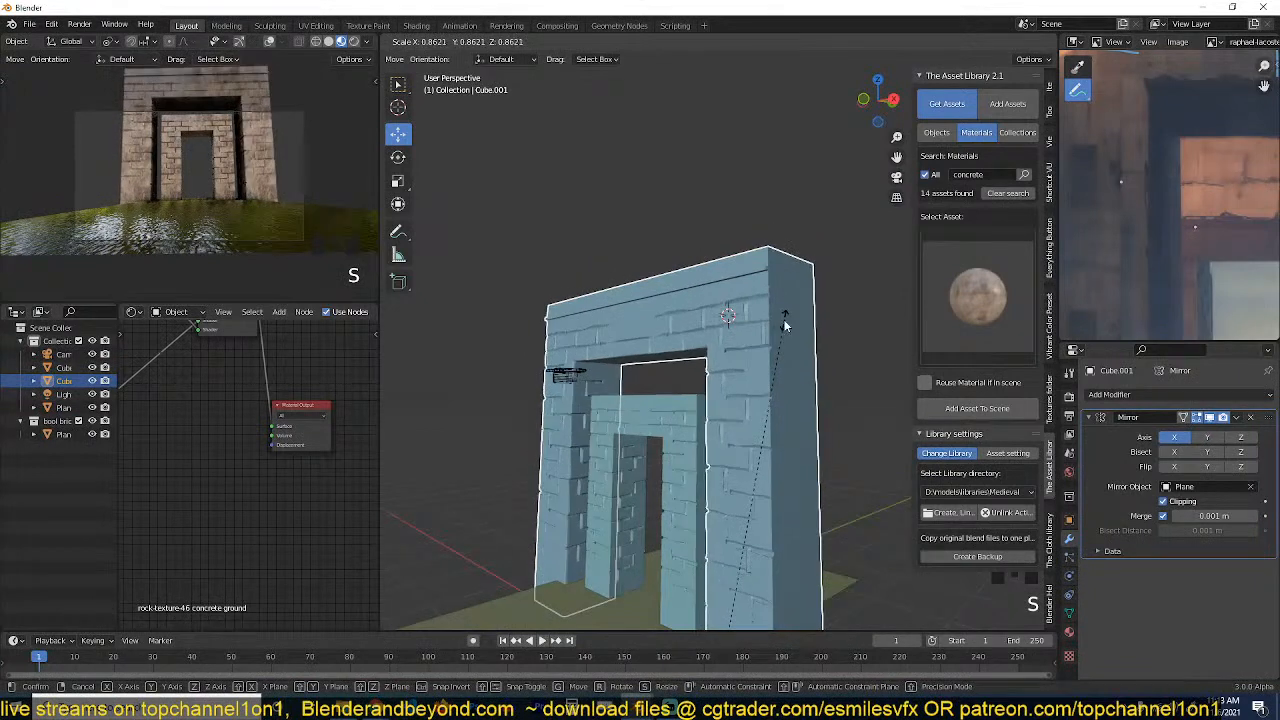
{"action": "left_click", "coordinate": [786, 322]}
{"action": "scroll", "coordinate": [1197, 173], "scroll_direction": "down", "scroll_amount": 1}
{"action": "scroll", "coordinate": [1197, 173], "scroll_direction": "down", "scroll_amount": 6}
{"action": "middle_click_drag", "start_coordinate": [793, 275], "coordinate": [758, 260]}
{"action": "left_click_drag", "start_coordinate": [749, 570], "coordinate": [731, 557]}
{"action": "key", "text": "grave"}
{"action": "middle_click_drag", "start_coordinate": [742, 477], "coordinate": [786, 440]}
{"action": "key", "text": "alt+a"}
{"action": "key", "text": "ctrl+s"}
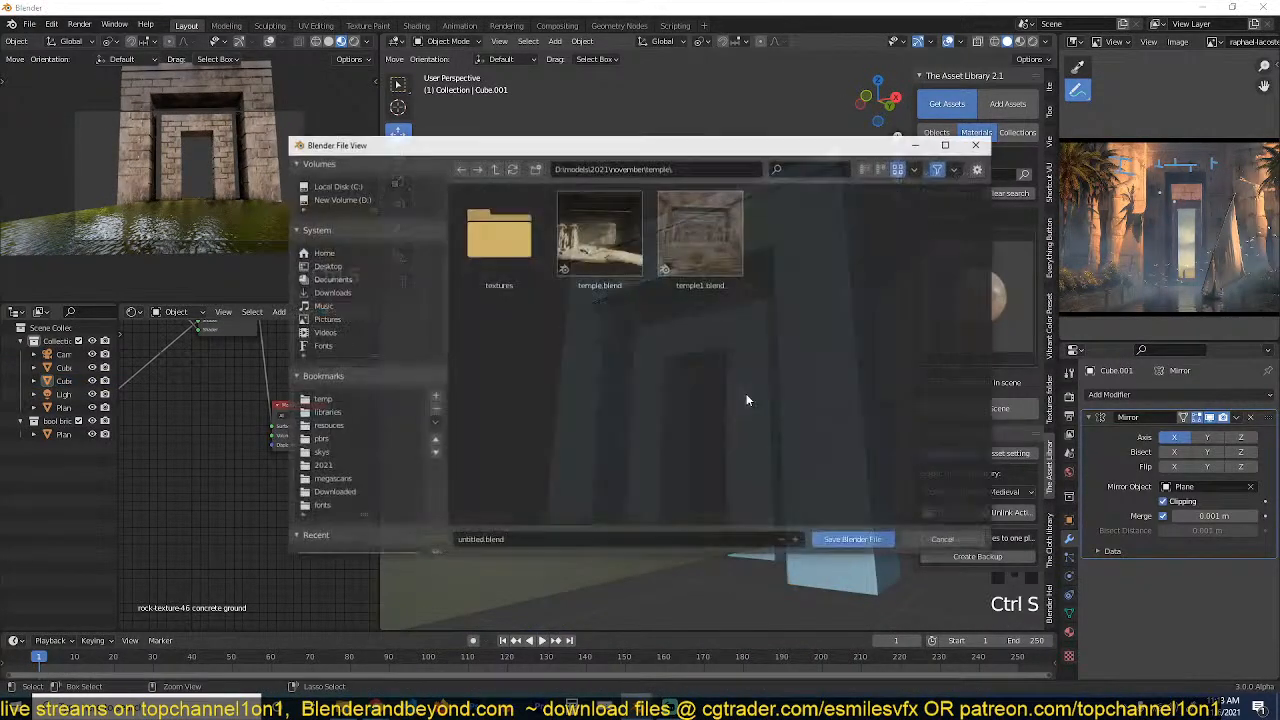
{"action": "left_click", "coordinate": [940, 539]}
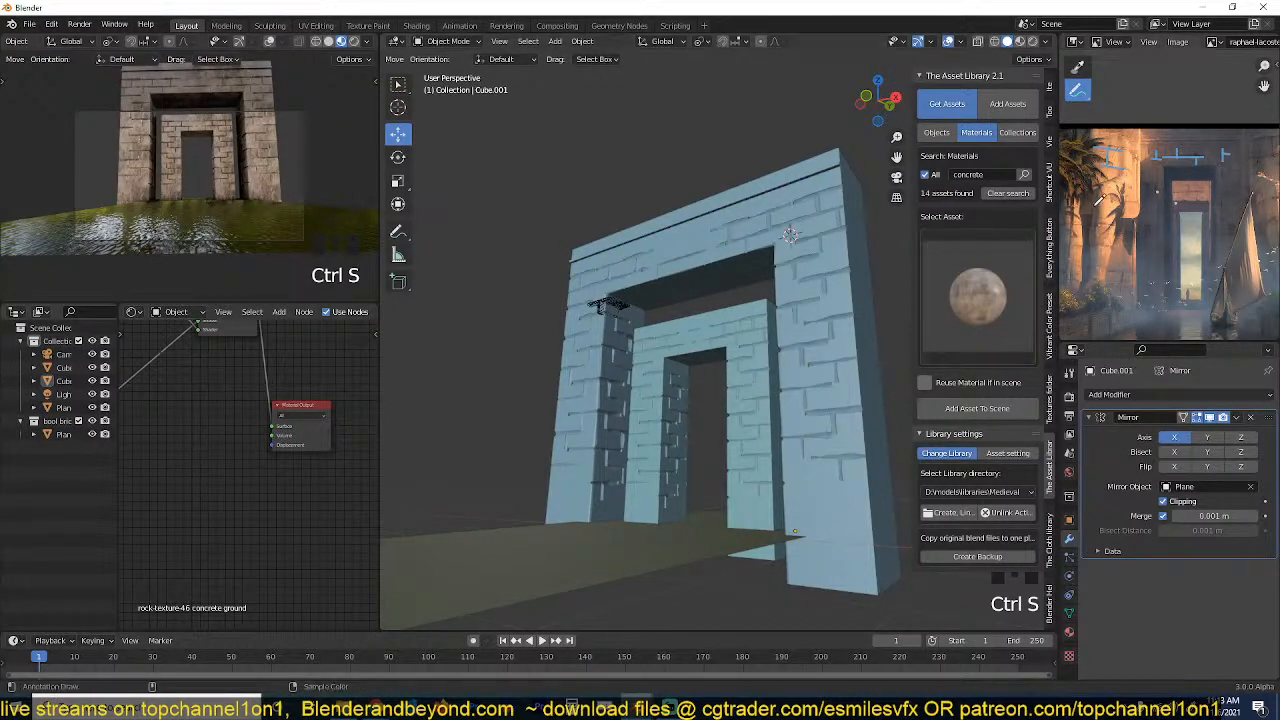
{"action": "scroll", "coordinate": [181, 160], "scroll_direction": "up", "scroll_amount": 2}
{"action": "scroll", "coordinate": [180, 160], "scroll_direction": "up", "scroll_amount": 1}
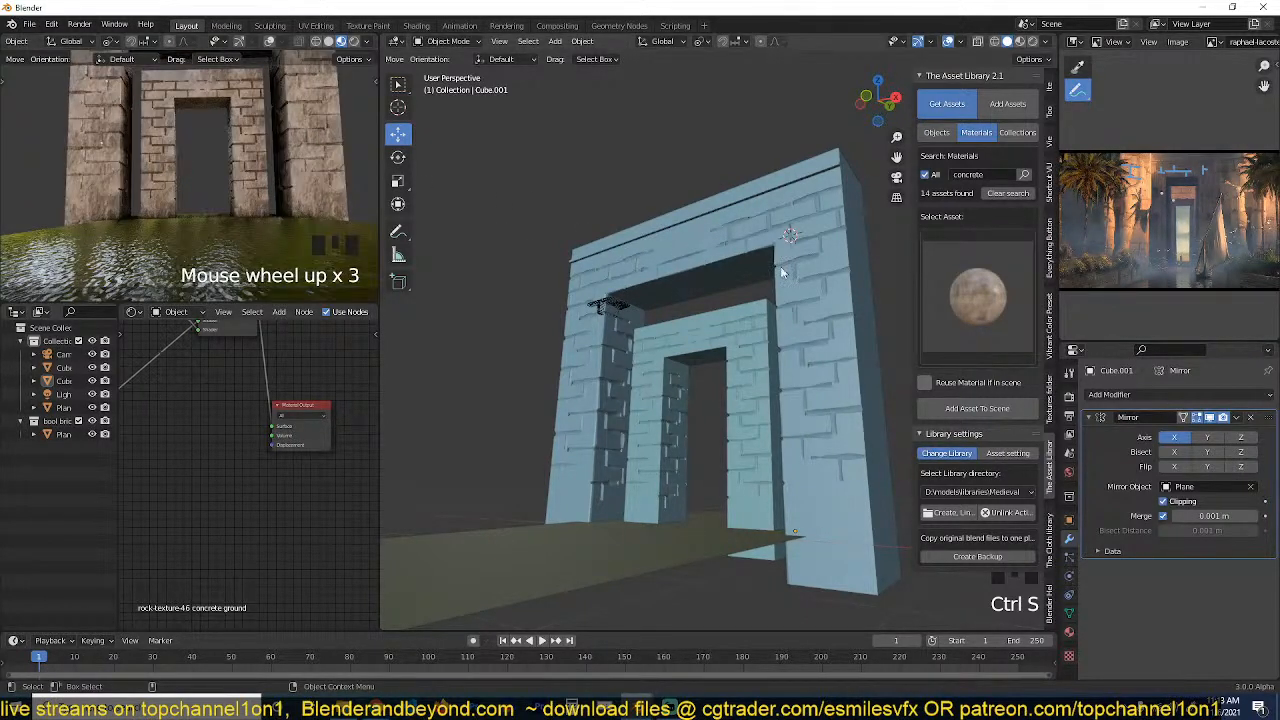
Duplicate the outer gateway, remove the copy's Mirror modifier, and move the remaining half up beside the original.
{"action": "left_click", "coordinate": [824, 224]}
{"action": "key", "text": "grave"}
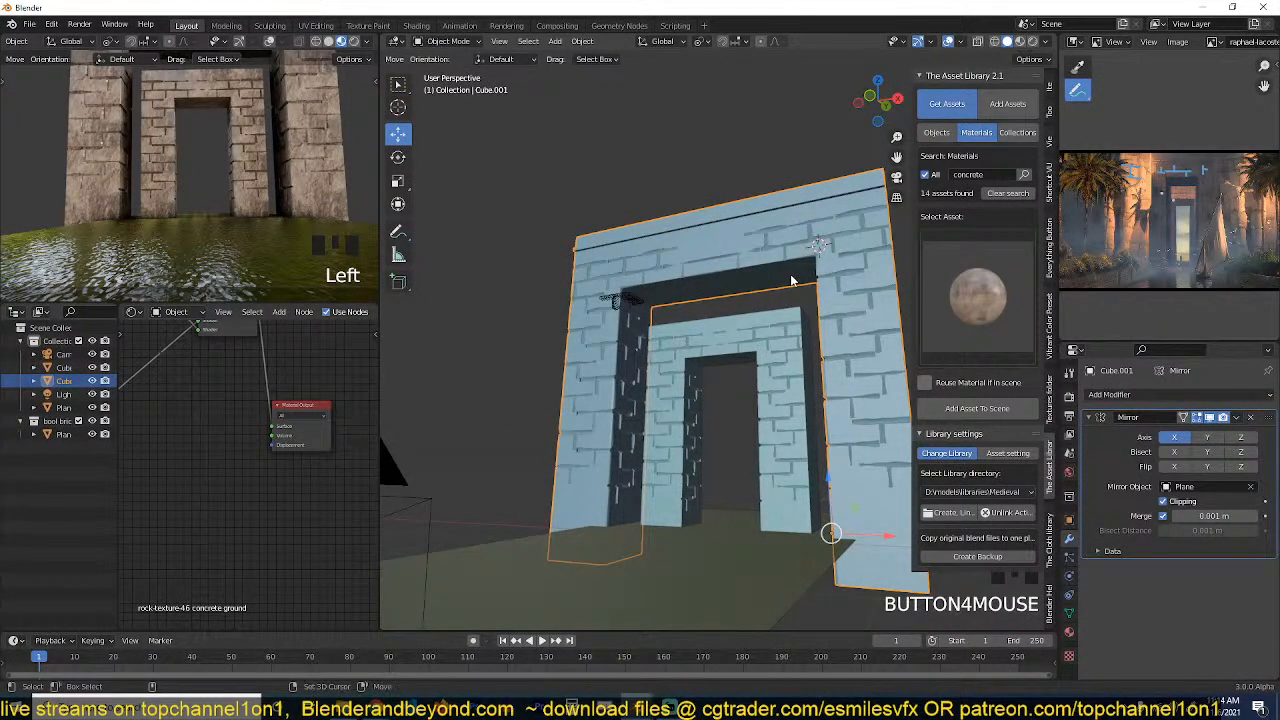
{"action": "key", "text": "shift+d"}
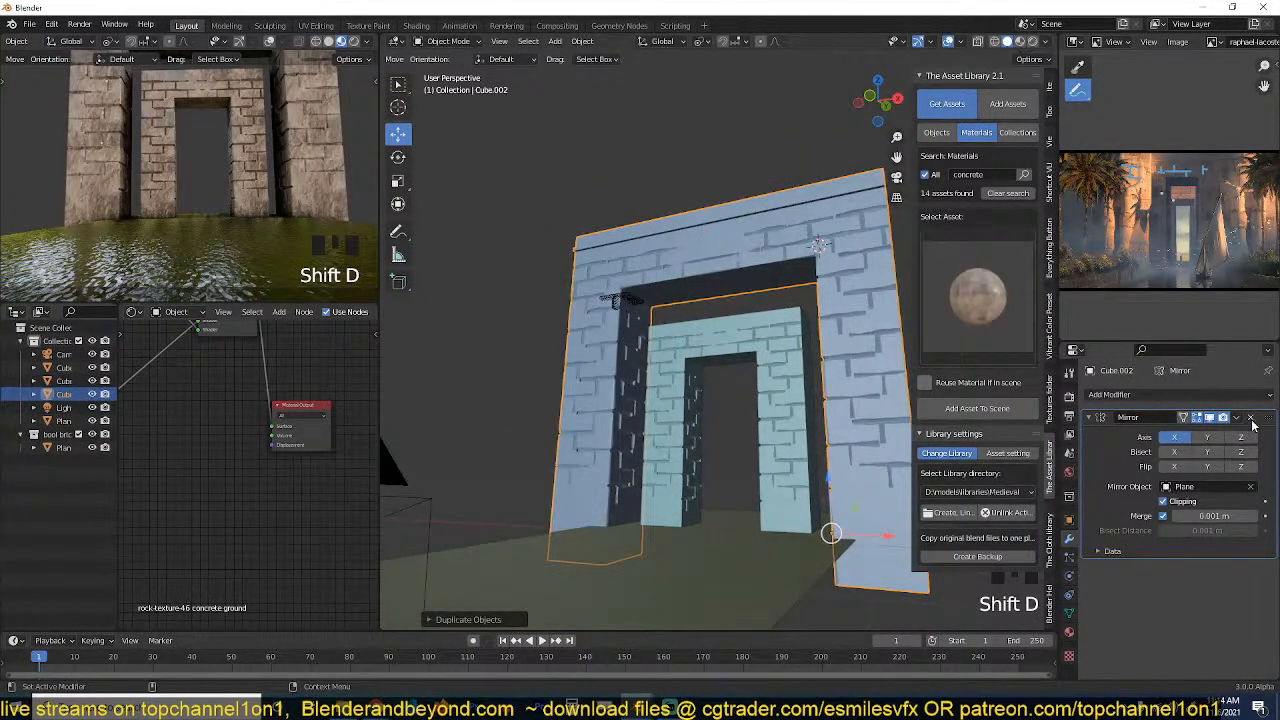
{"action": "left_click", "coordinate": [1251, 419]}
{"action": "key", "text": "g"}
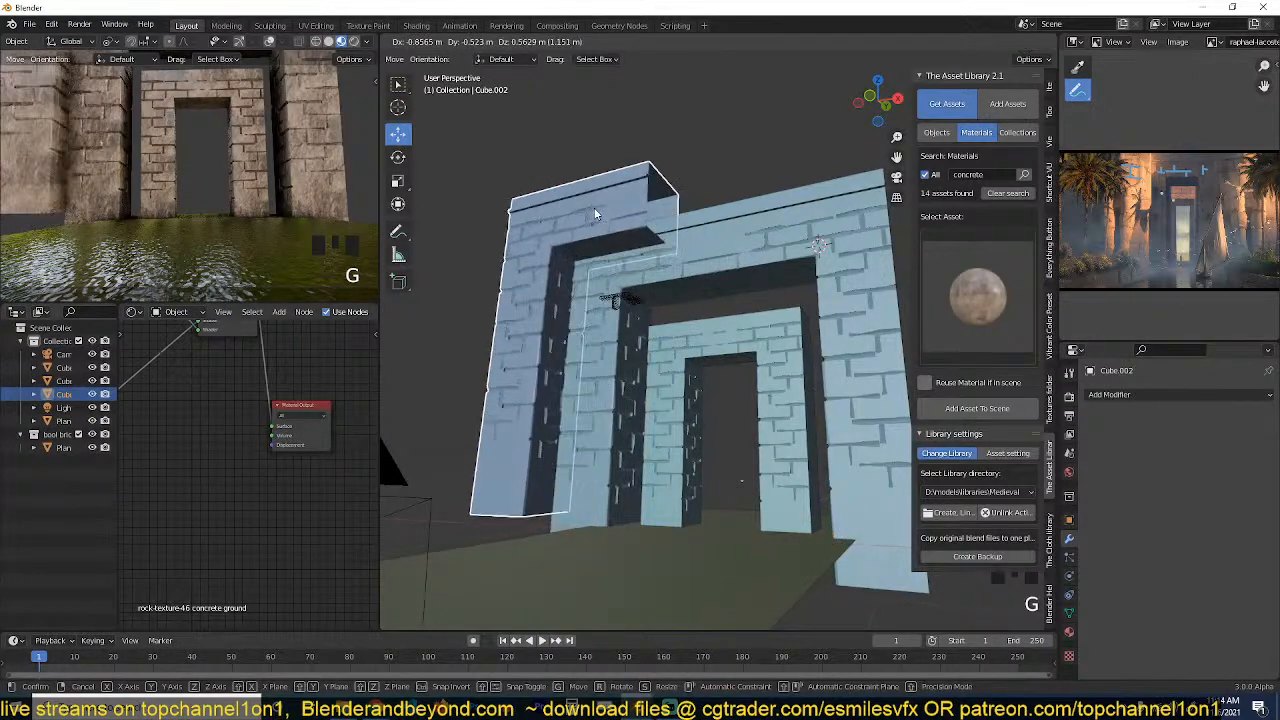
{"action": "left_click", "coordinate": [600, 220]}
Keep only the duplicate's lintel by selecting its faces through the mesh in front view, inverting the selection, and deleting the pillar faces.
{"action": "key", "text": "KP_1"}
{"action": "key", "text": "Tab"}
{"action": "scroll", "coordinate": [594, 214], "scroll_direction": "up", "scroll_amount": 3}
{"action": "middle_click_drag", "start_coordinate": [594, 214], "coordinate": [582, 291]}
{"action": "key", "text": "alt+a"}
{"action": "key", "text": "3"}
{"action": "key", "text": "alt+z"}
{"action": "left_click_drag", "start_coordinate": [510, 96], "coordinate": [896, 258]}
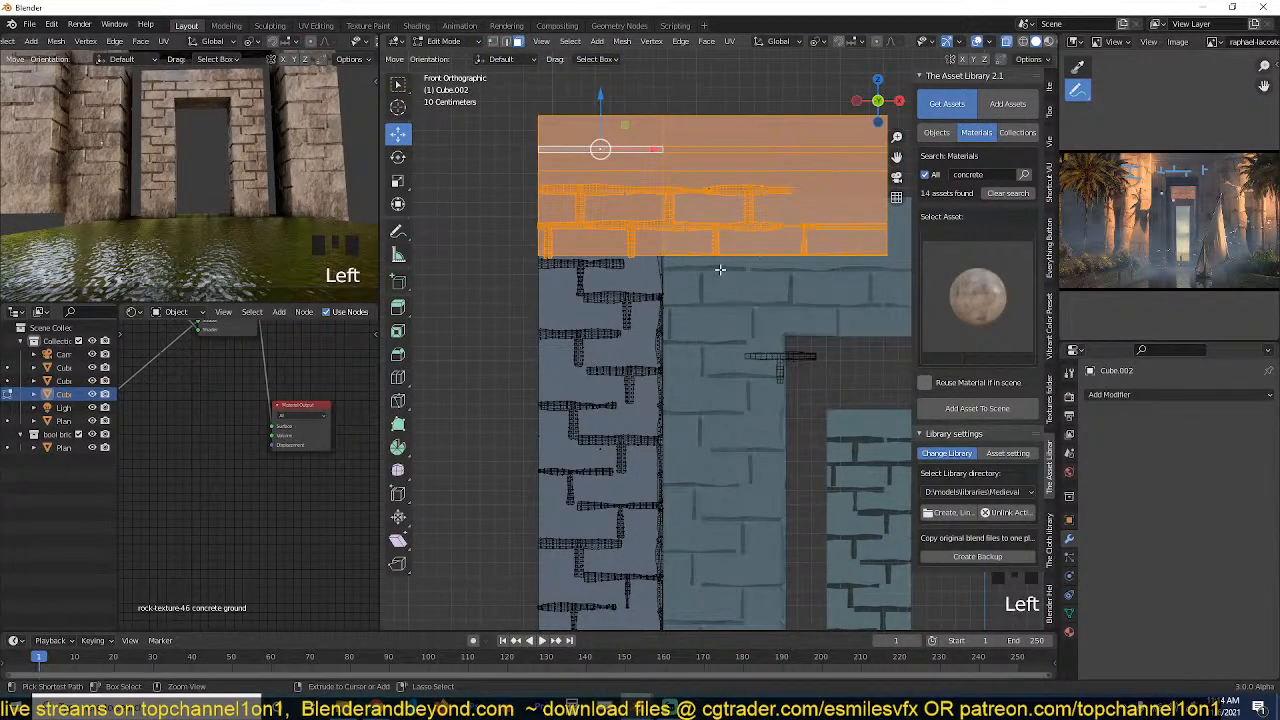
{"action": "key", "text": "ctrl+i"}
{"action": "key", "text": "x"}
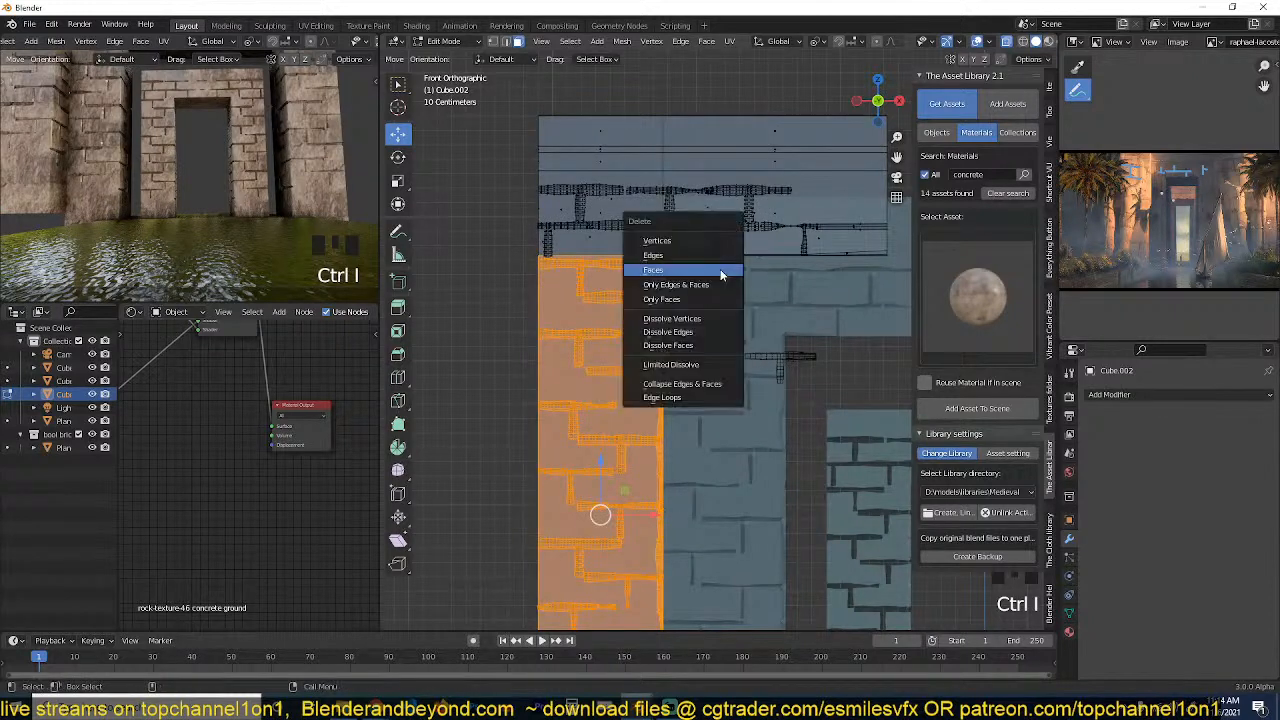
{"action": "left_click", "coordinate": [720, 270]}
{"action": "key", "text": "Tab"}
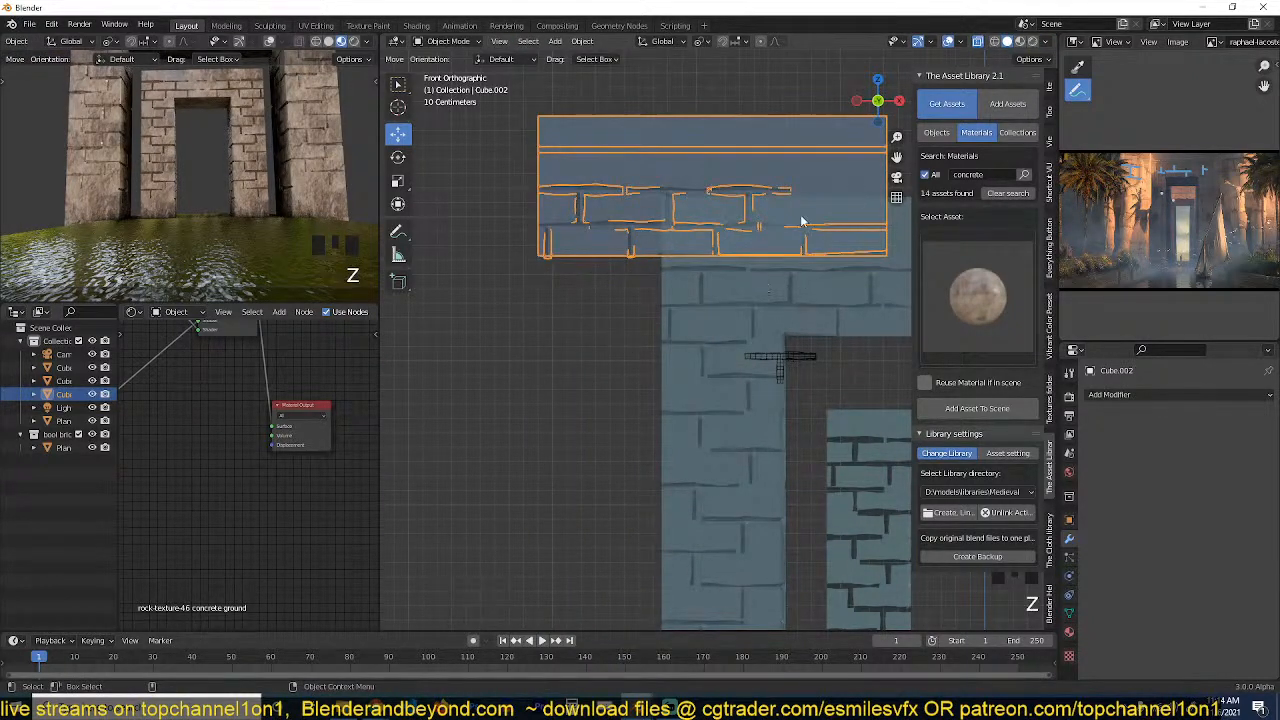
Turn off X-ray, show the materials in the viewport, and trace the low embankment edge on the enlarged reference painting.
{"action": "key", "text": "alt+z"}
{"action": "left_click", "coordinate": [1018, 41]}
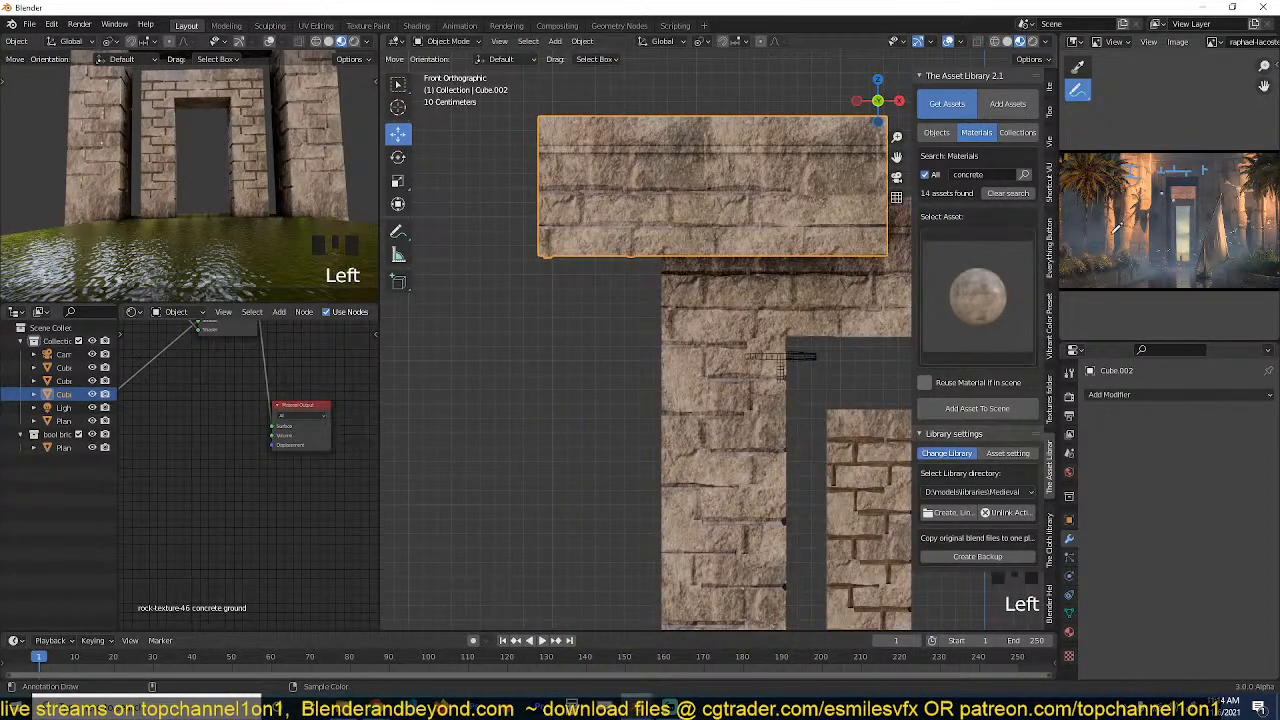
{"action": "scroll", "coordinate": [1140, 255], "scroll_direction": "down", "scroll_amount": 1}
{"action": "key", "text": "ctrl+space"}
{"action": "scroll", "coordinate": [400, 520], "scroll_direction": "up", "scroll_amount": 6}
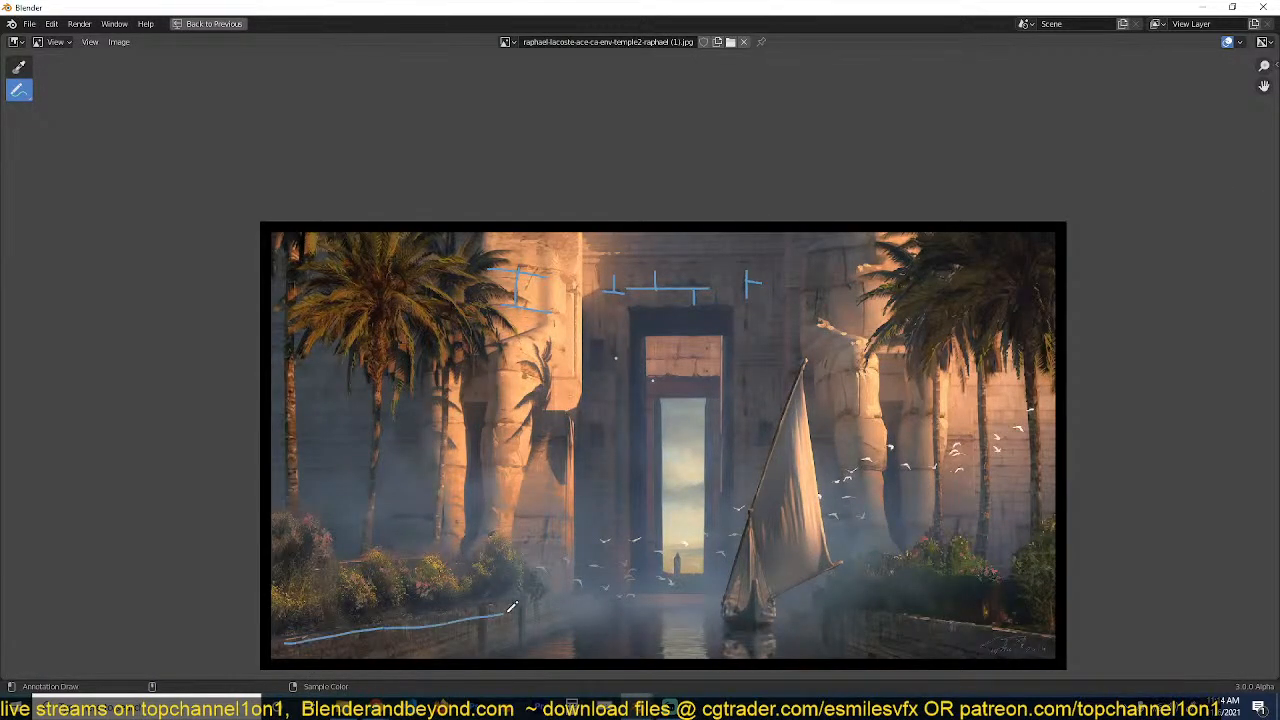
{"action": "key", "text": "ctrl+space"}
{"action": "scroll", "coordinate": [656, 225], "scroll_direction": "down", "scroll_amount": 2}
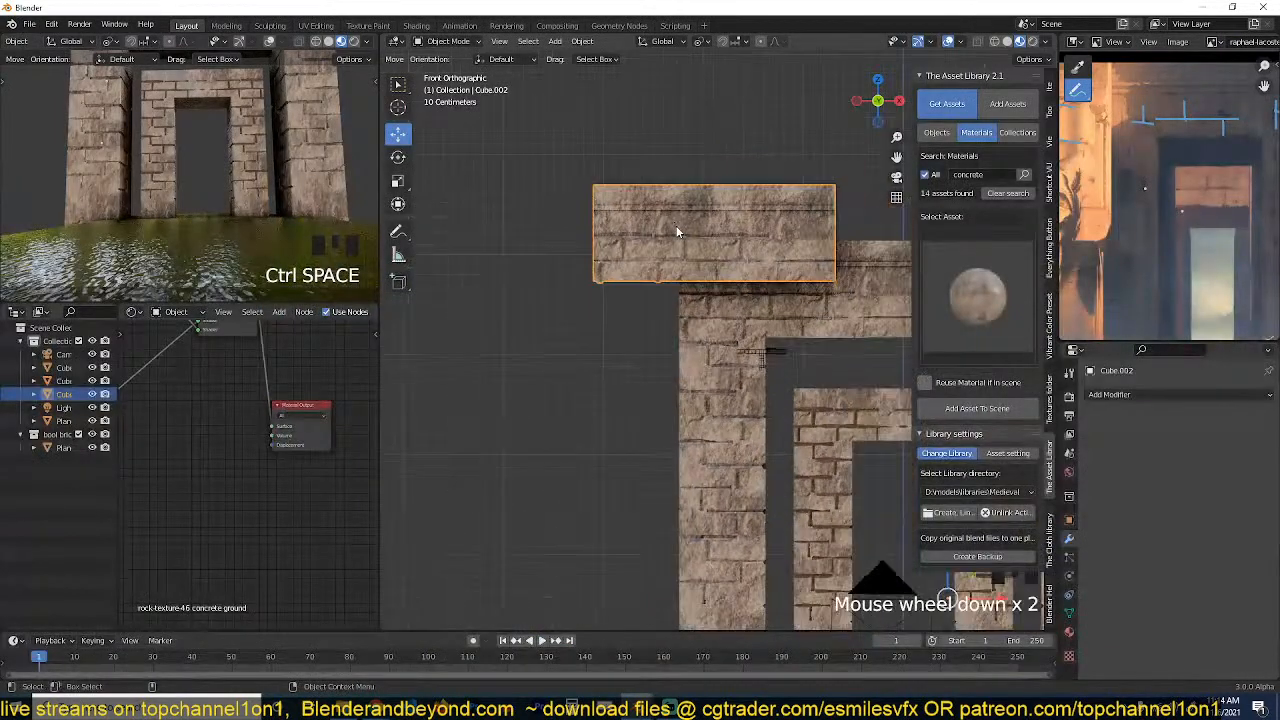
Set the lintel copy's origin to its geometry and rotate it -90 degrees in top view.
{"action": "key", "text": "grave"}
{"action": "scroll", "coordinate": [711, 282], "scroll_direction": "down", "scroll_amount": 2}
{"action": "right_click", "coordinate": [759, 356]}
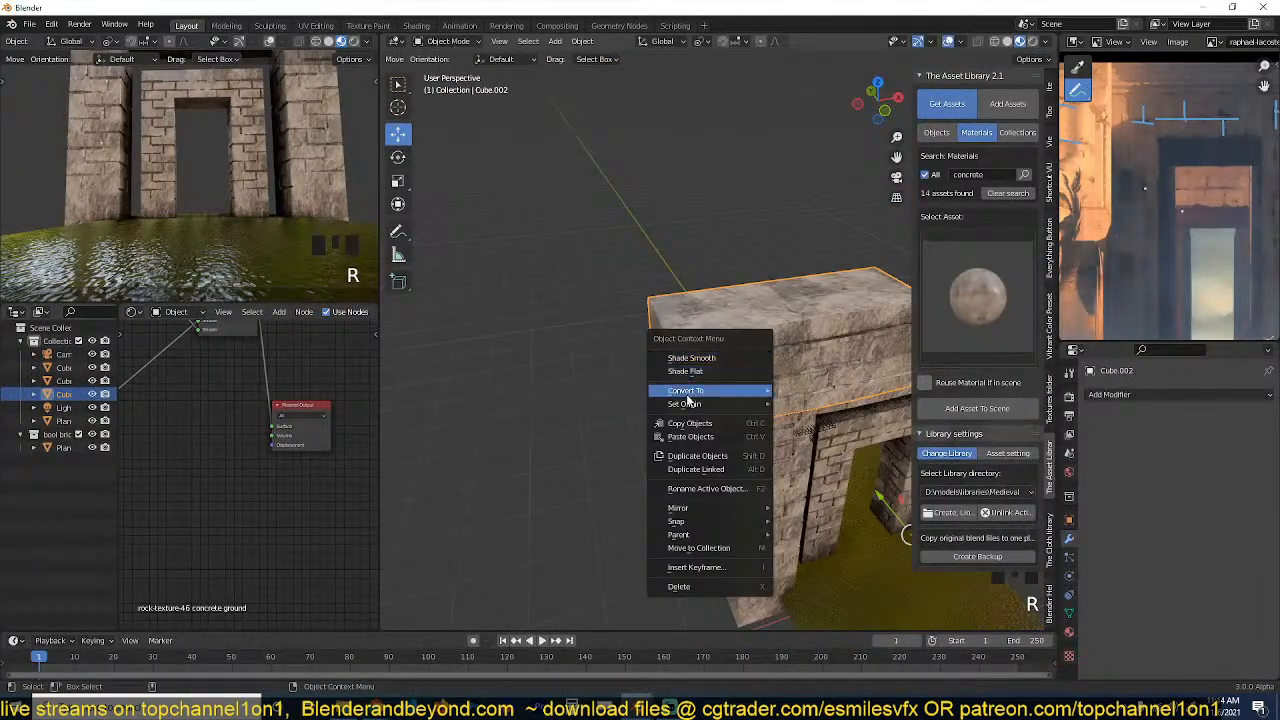
{"action": "mouse_move", "coordinate": [740, 401]}
{"action": "left_click", "coordinate": [812, 422]}
{"action": "key", "text": "grave"}
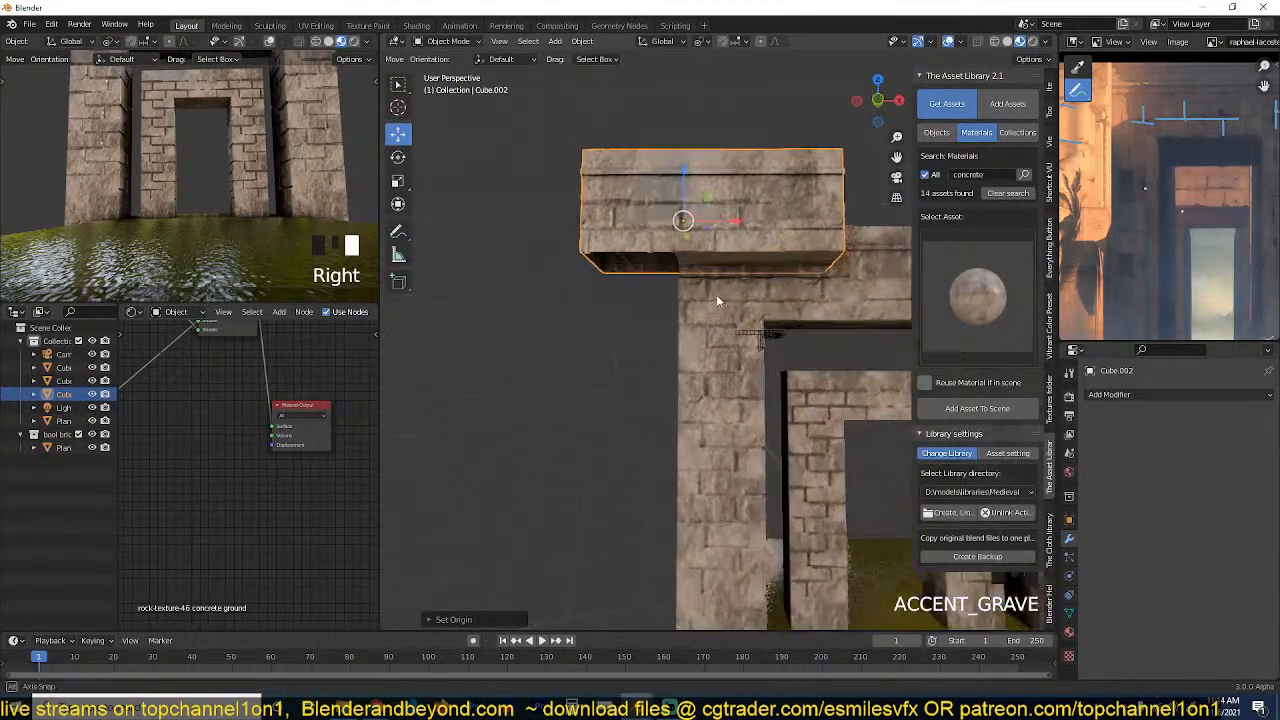
{"action": "scroll", "coordinate": [715, 294], "scroll_direction": "down", "scroll_amount": 3}
{"action": "key", "text": "KP_7"}
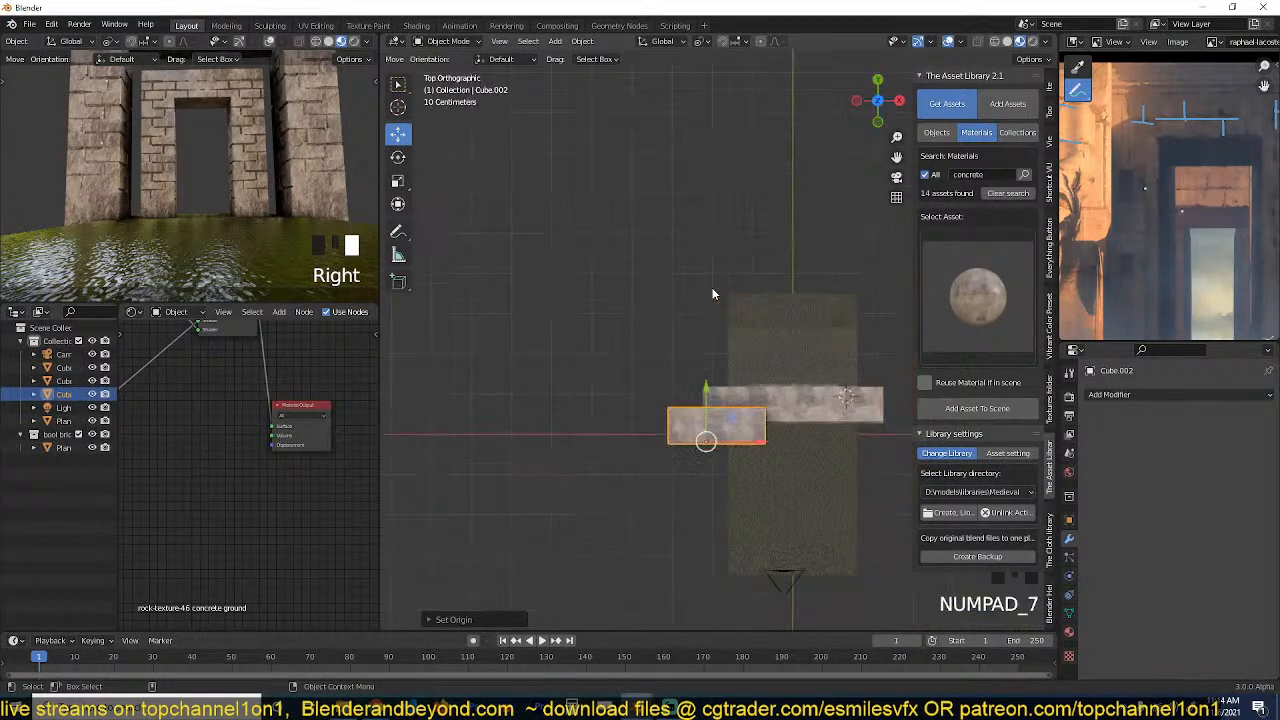
{"action": "type", "text": "r90-"}
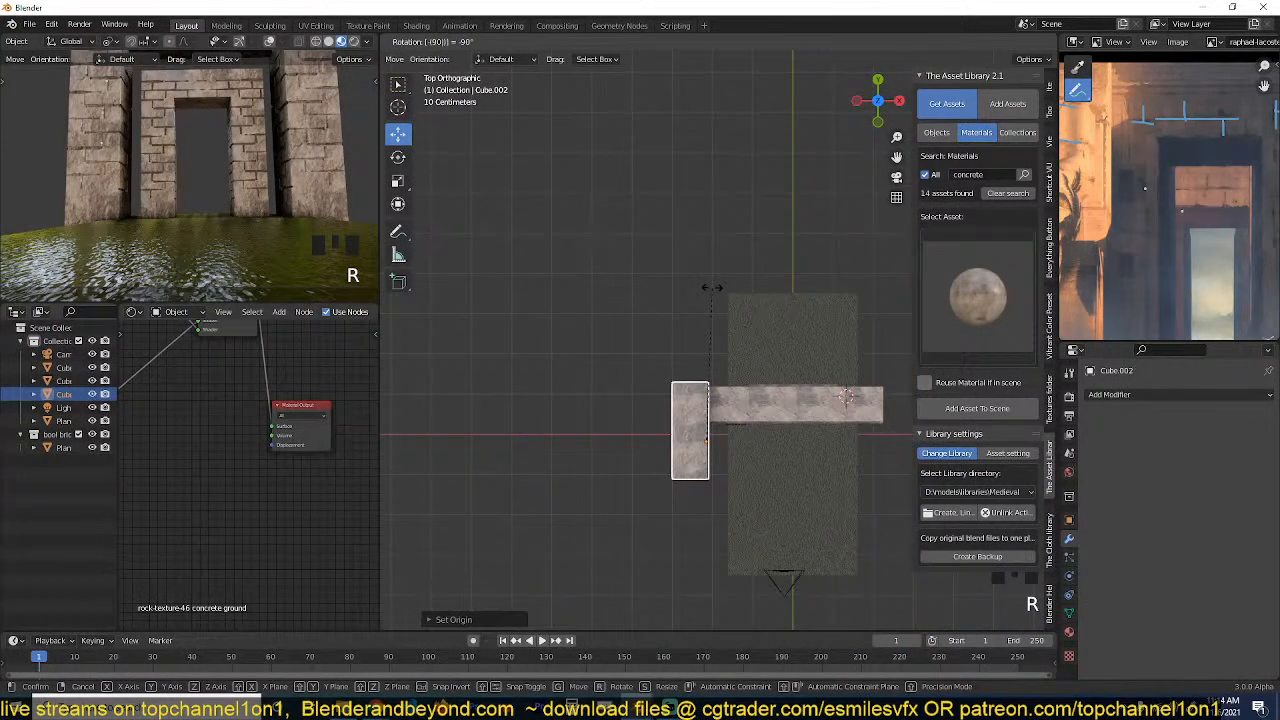
{"action": "key", "text": "Return"}
Move the rotated block down beside the water near the camera and adjust its height along Z.
{"action": "scroll", "coordinate": [712, 288], "scroll_direction": "down", "scroll_amount": 3}
{"action": "key", "text": "grave"}
{"action": "key", "text": "g"}
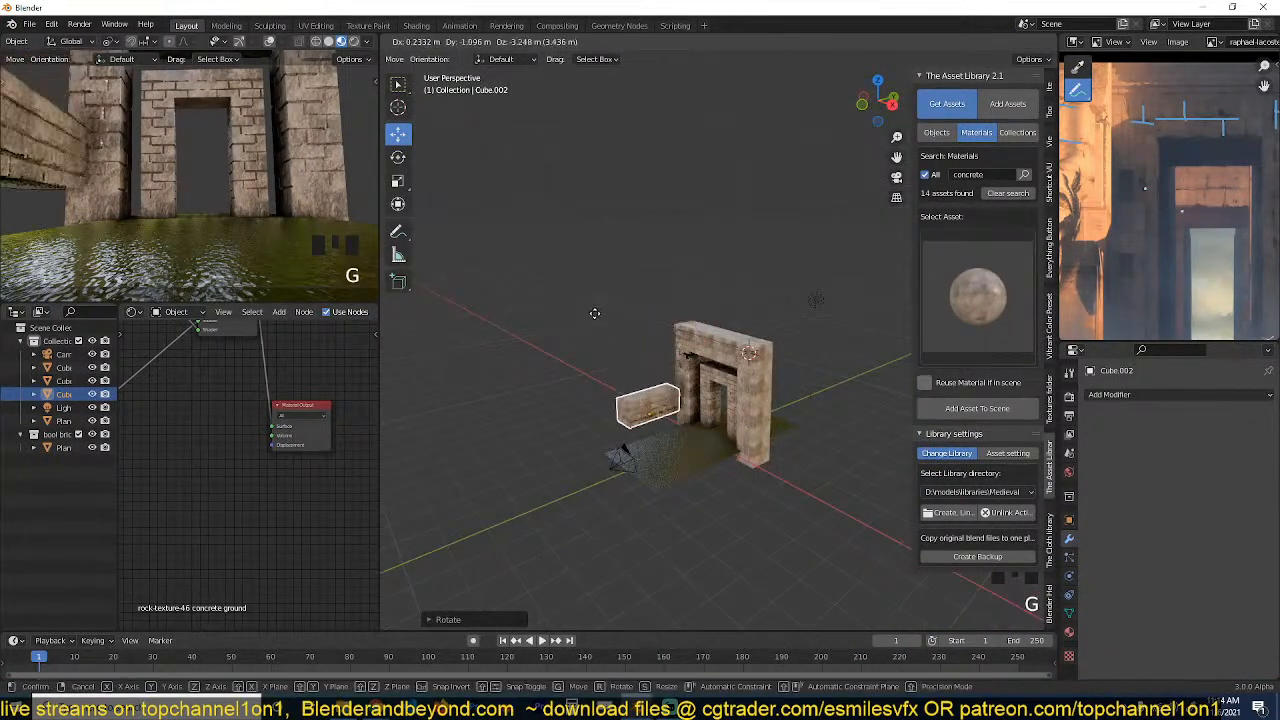
{"action": "left_click", "coordinate": [593, 329]}
{"action": "key", "text": "KP_Decimal"}
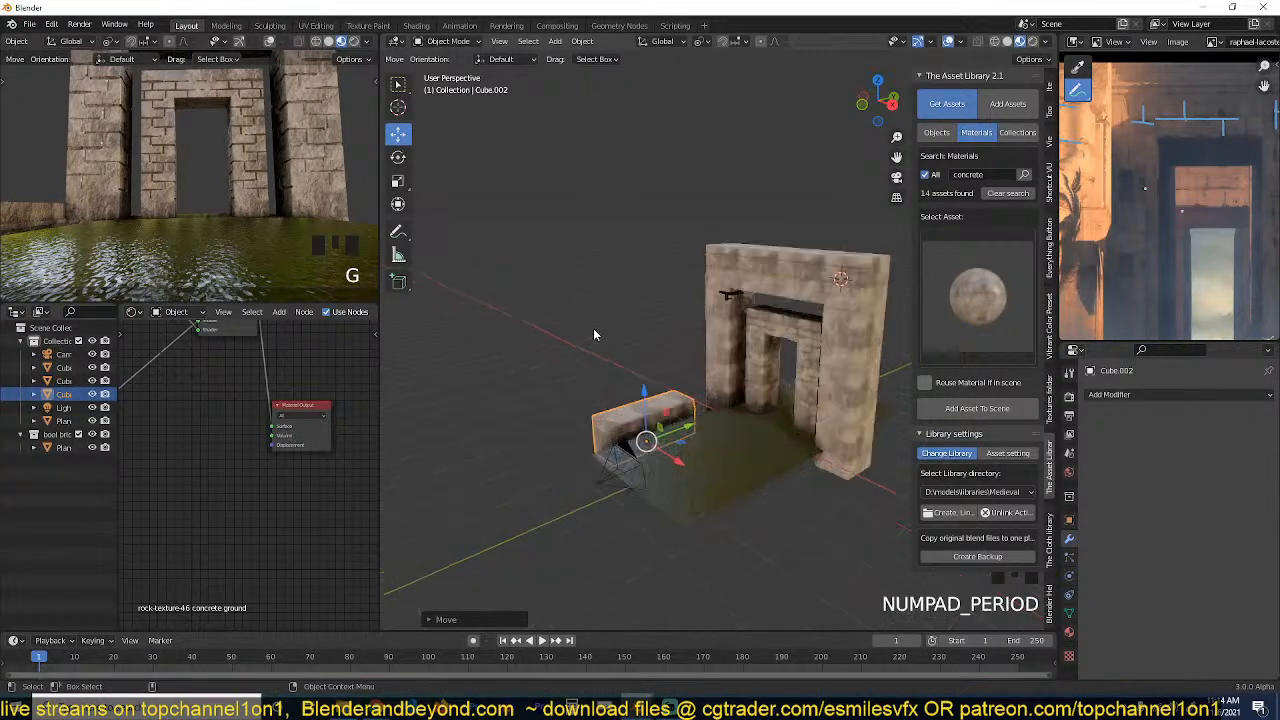
{"action": "key", "text": "grave"}
{"action": "left_click_drag", "start_coordinate": [803, 405], "coordinate": [881, 412]}
{"action": "key", "text": "grave"}
Scale the embankment block down uniformly and shift it to the near corner of the water plane.
{"action": "key", "text": "grave"}
{"action": "key", "text": "g"}
{"action": "key", "text": "z"}
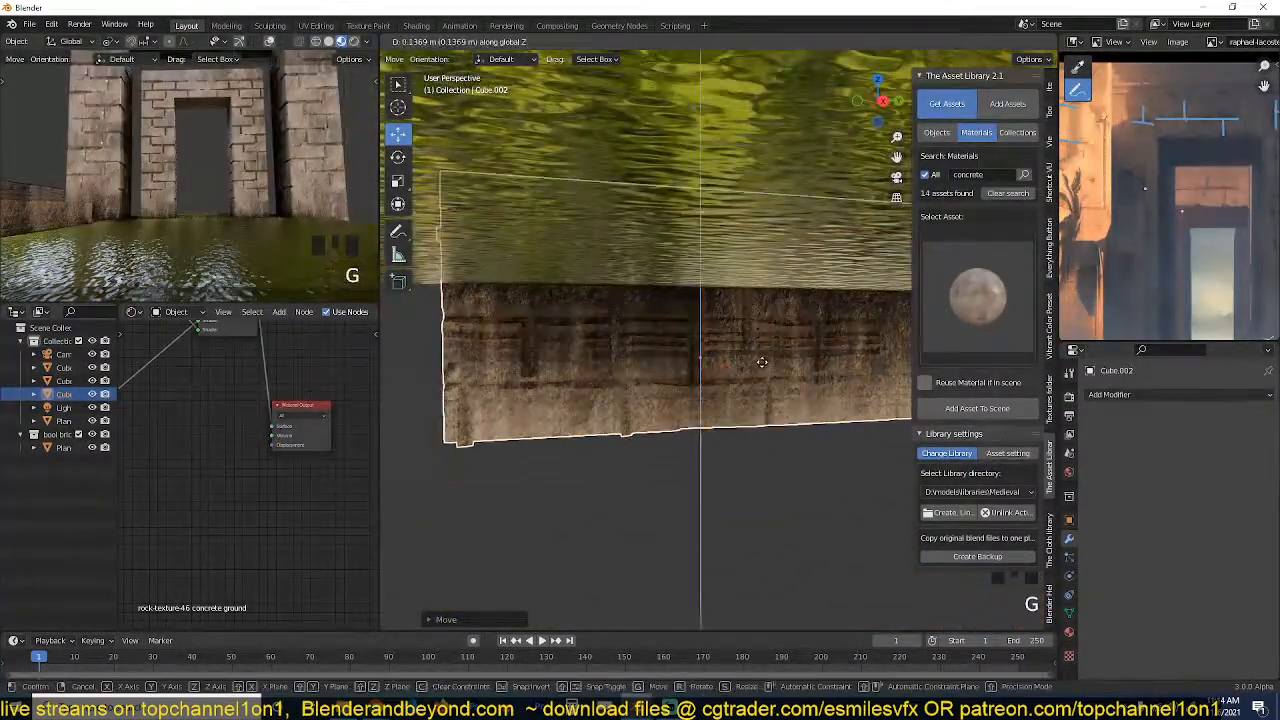
{"action": "left_click", "coordinate": [768, 304]}
{"action": "key", "text": "grave"}
{"action": "key", "text": "s"}
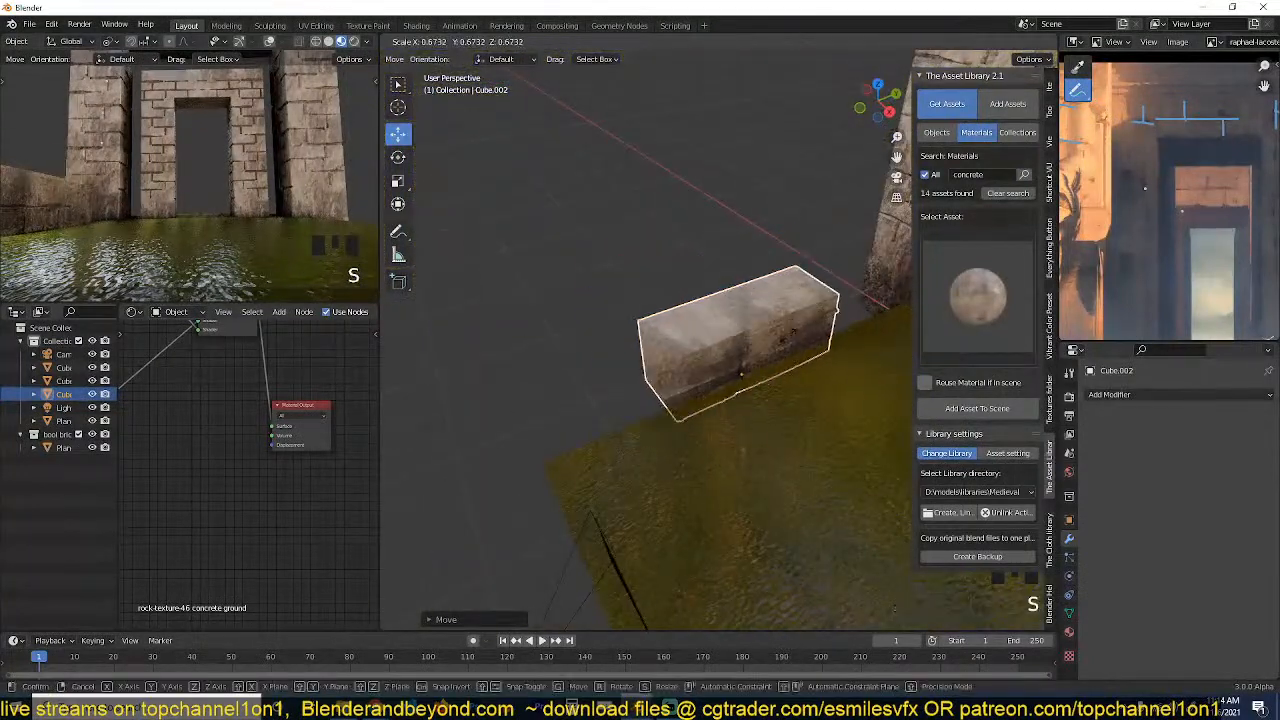
{"action": "left_click", "coordinate": [773, 345]}
{"action": "left_click_drag", "start_coordinate": [780, 356], "coordinate": [641, 421]}
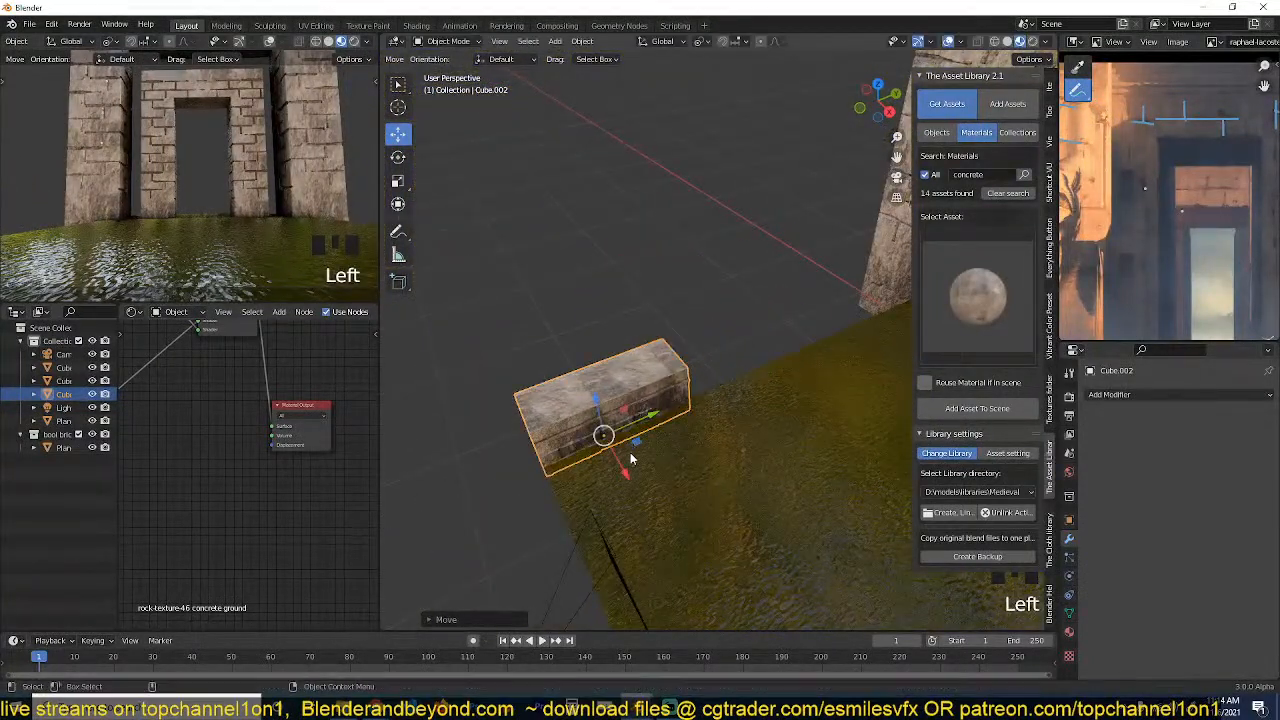
{"action": "left_click_drag", "start_coordinate": [626, 465], "coordinate": [633, 476]}
Fine-tune the embankment block's height along Z against the water surface and deselect it.
{"action": "key", "text": "grave"}
{"action": "key", "text": "KP_Decimal"}
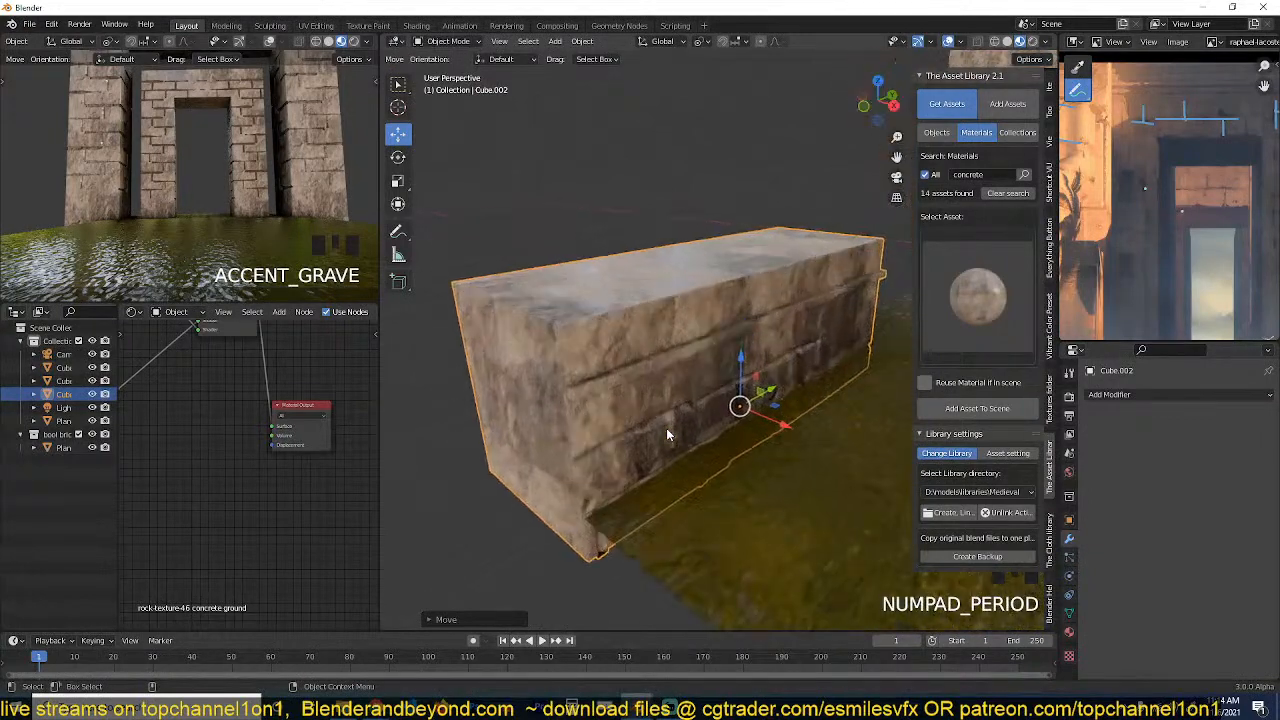
{"action": "key", "text": "grave"}
{"action": "key", "text": "g"}
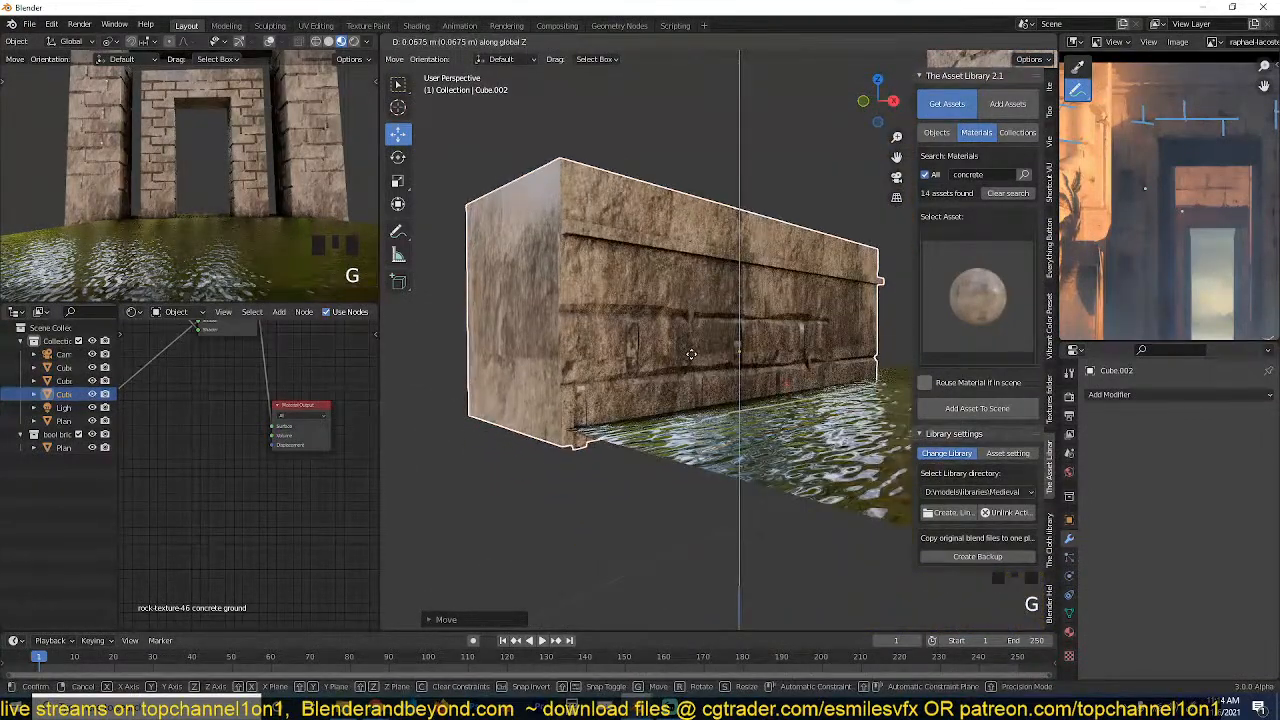
{"action": "scroll", "coordinate": [797, 269], "scroll_direction": "down", "scroll_amount": 3}
{"action": "middle_click_drag", "start_coordinate": [797, 269], "coordinate": [680, 440], "text": "shift"}
{"action": "key", "text": "grave"}
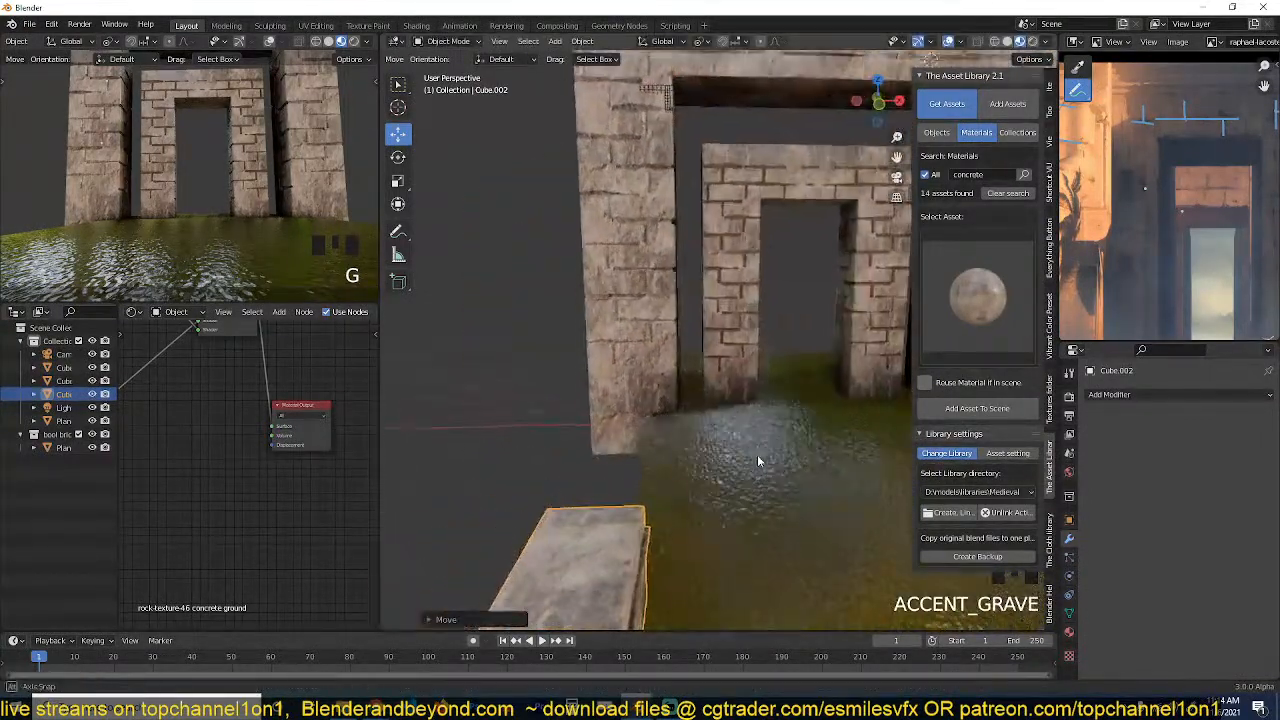
{"action": "left_click", "coordinate": [702, 258]}
{"action": "middle_click_drag", "start_coordinate": [702, 258], "coordinate": [781, 531]}
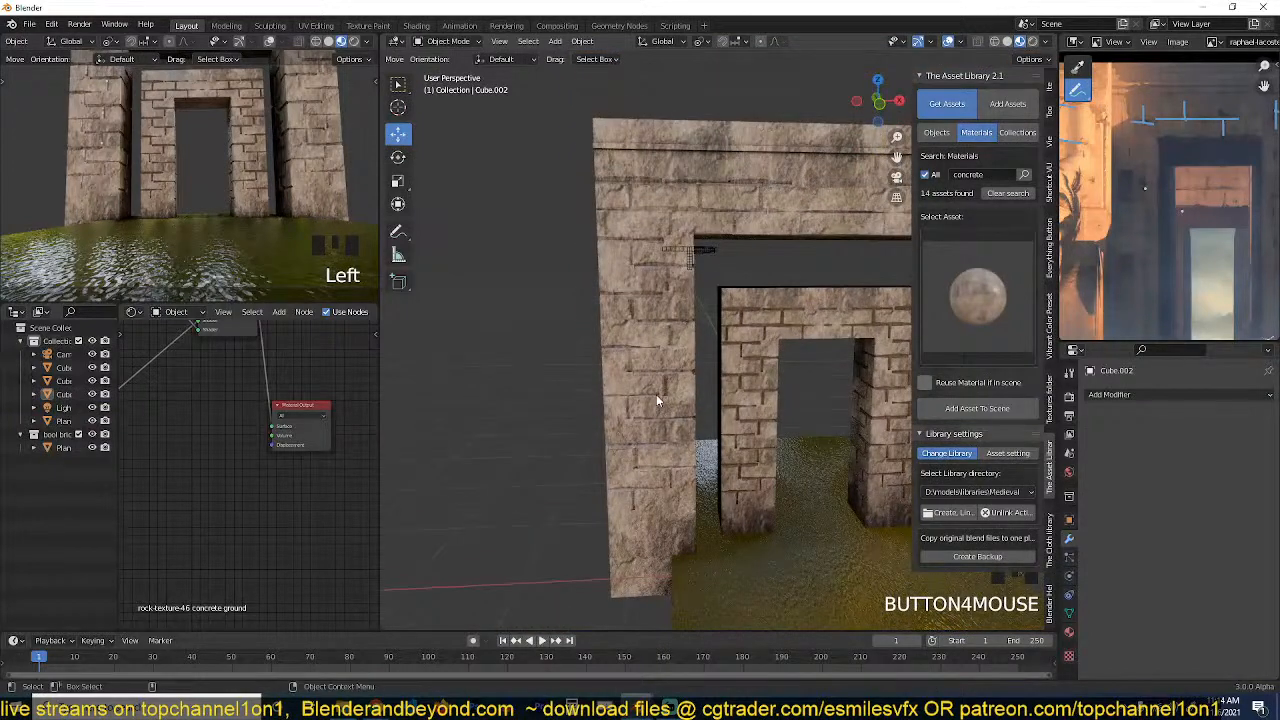
Enter Edit Mode on the large front gateway and select several brick faces at its upper corner, including the one beneath the cornice.
{"action": "left_click", "coordinate": [656, 394]}
{"action": "key", "text": "Tab"}
{"action": "scroll", "coordinate": [686, 290], "scroll_direction": "up", "scroll_amount": 4}
{"action": "scroll", "coordinate": [686, 290], "scroll_direction": "up", "scroll_amount": 8}
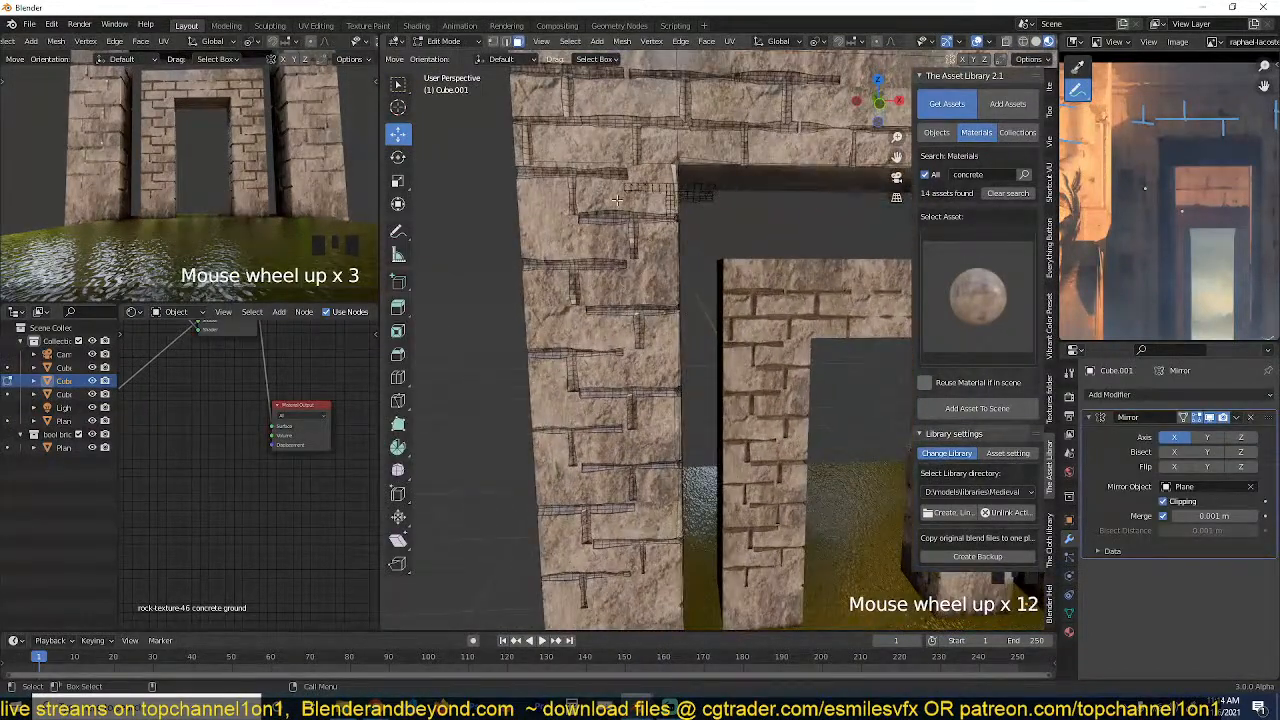
{"action": "left_click", "coordinate": [618, 155]}
{"action": "key", "text": "KP_Decimal"}
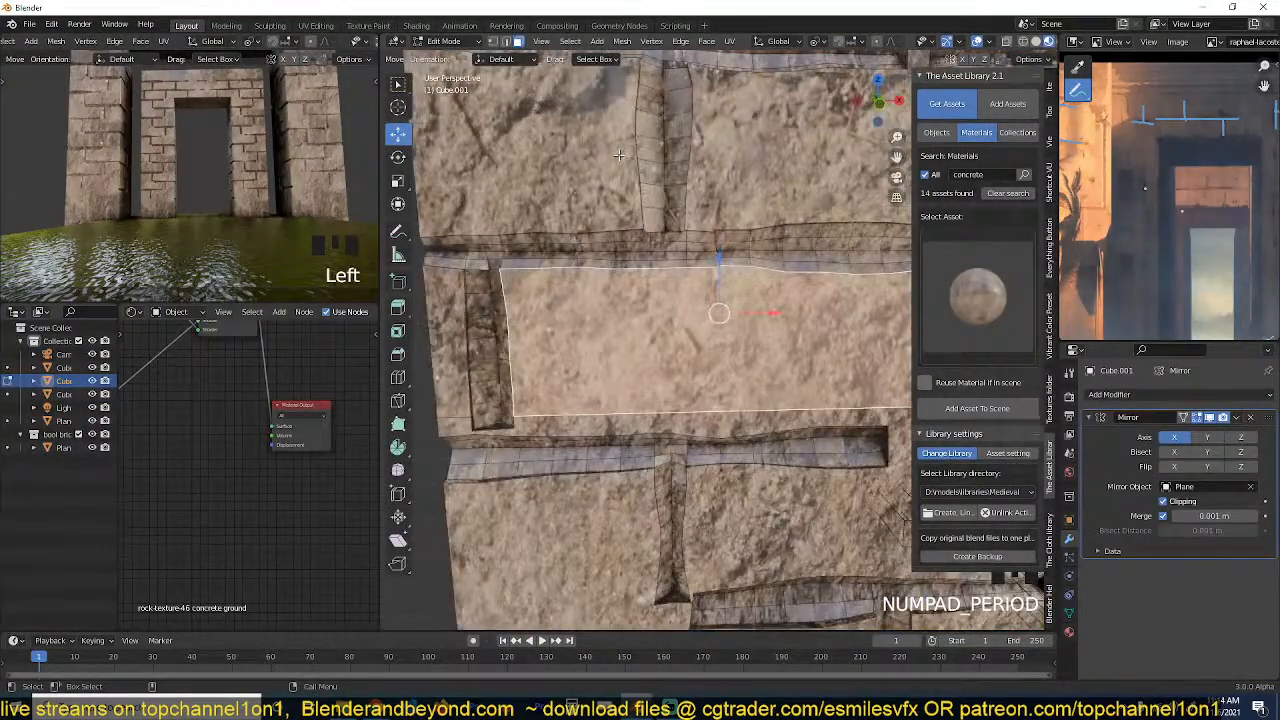
{"action": "scroll", "coordinate": [613, 290], "scroll_direction": "down", "scroll_amount": 3}
{"action": "middle_click_drag", "start_coordinate": [613, 290], "coordinate": [618, 263]}
{"action": "left_click", "coordinate": [618, 263], "text": "shift"}
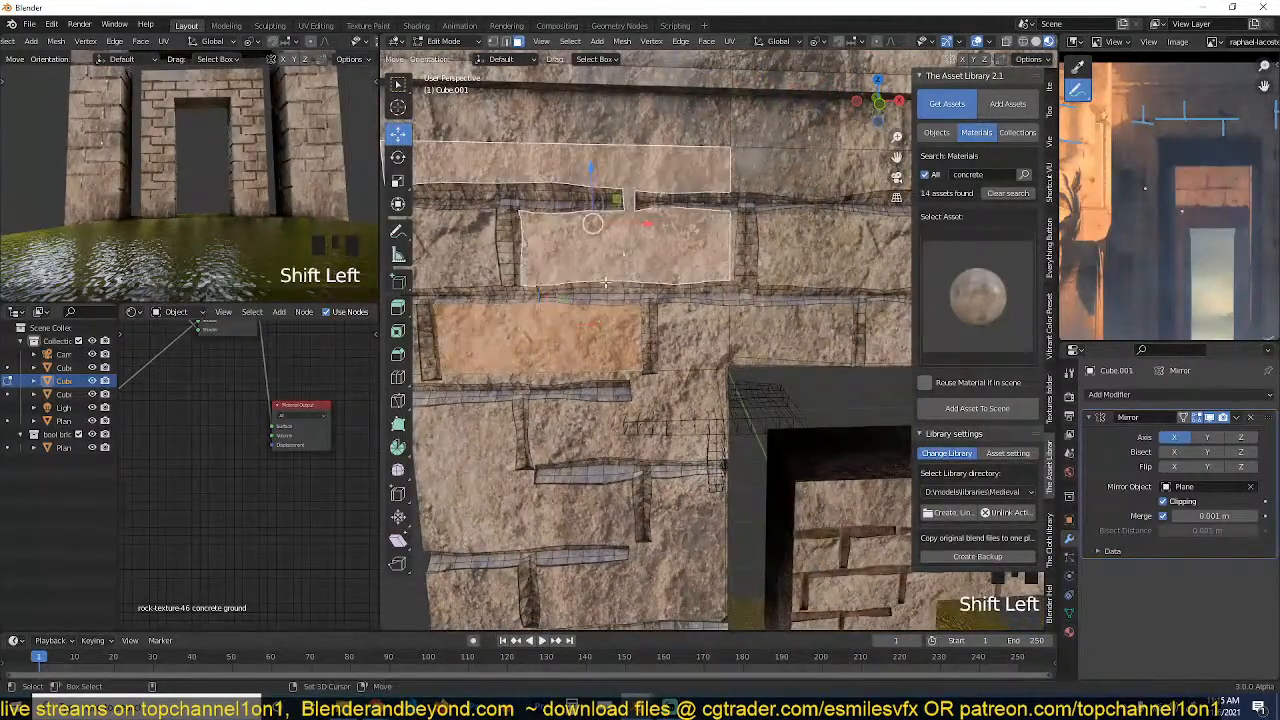
Add two brick faces above the doorway opening to the selection, keeping the rest of the lintel unselected.
{"action": "scroll", "coordinate": [618, 263], "scroll_direction": "down", "scroll_amount": 2}
{"action": "key", "text": "grave"}
{"action": "left_click", "coordinate": [830, 295], "text": "shift"}
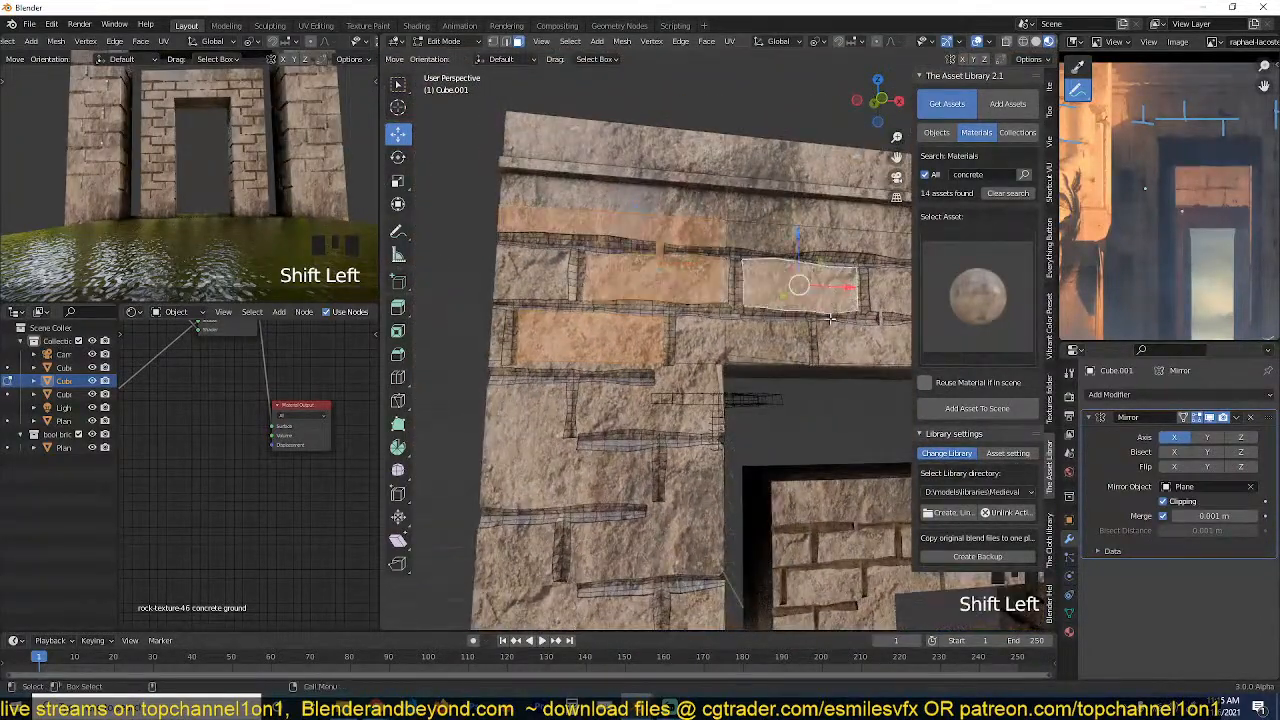
{"action": "middle_click_drag", "start_coordinate": [830, 295], "coordinate": [738, 327]}
{"action": "left_click", "coordinate": [733, 338], "text": "shift"}
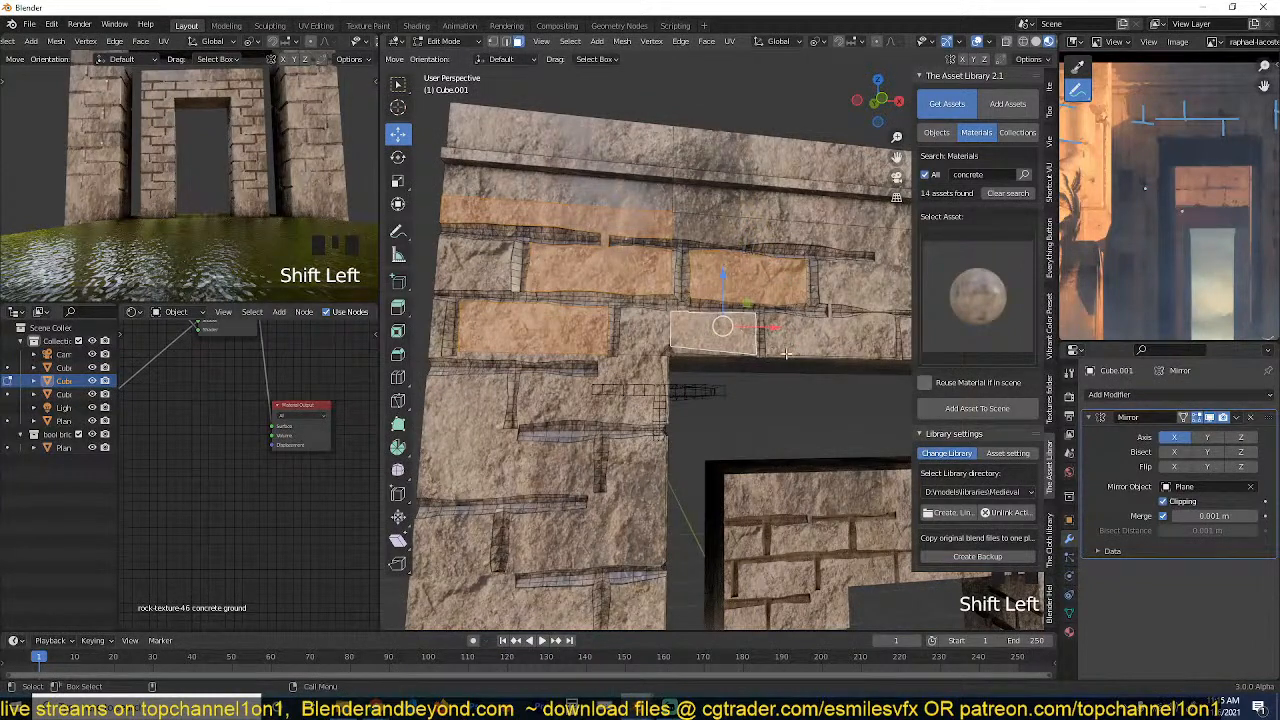
{"action": "middle_click_drag", "start_coordinate": [803, 354], "coordinate": [757, 340]}
{"action": "scroll", "coordinate": [757, 340], "scroll_direction": "down", "scroll_amount": 1}
{"action": "left_click", "coordinate": [748, 323], "text": "shift"}
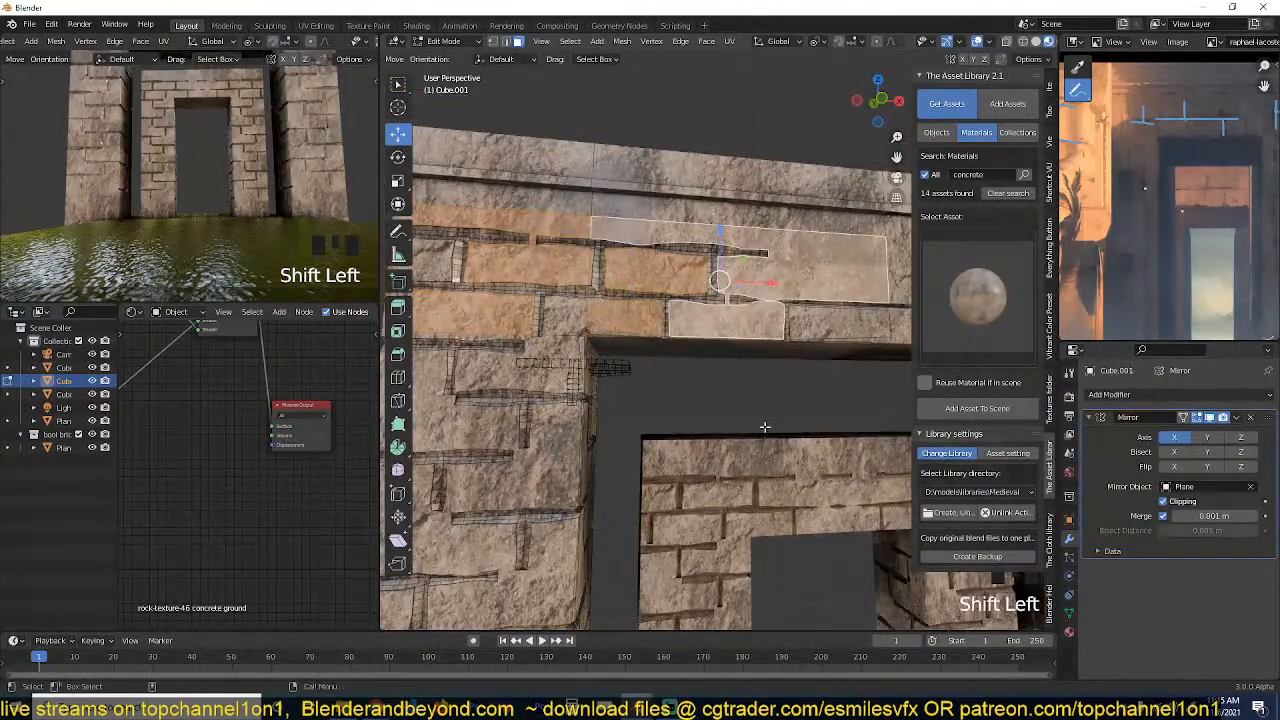
{"action": "key", "text": "ctrl+z"}
{"action": "scroll", "coordinate": [609, 350], "scroll_direction": "down", "scroll_amount": 2}
{"action": "middle_click_drag", "start_coordinate": [609, 350], "coordinate": [668, 412]}
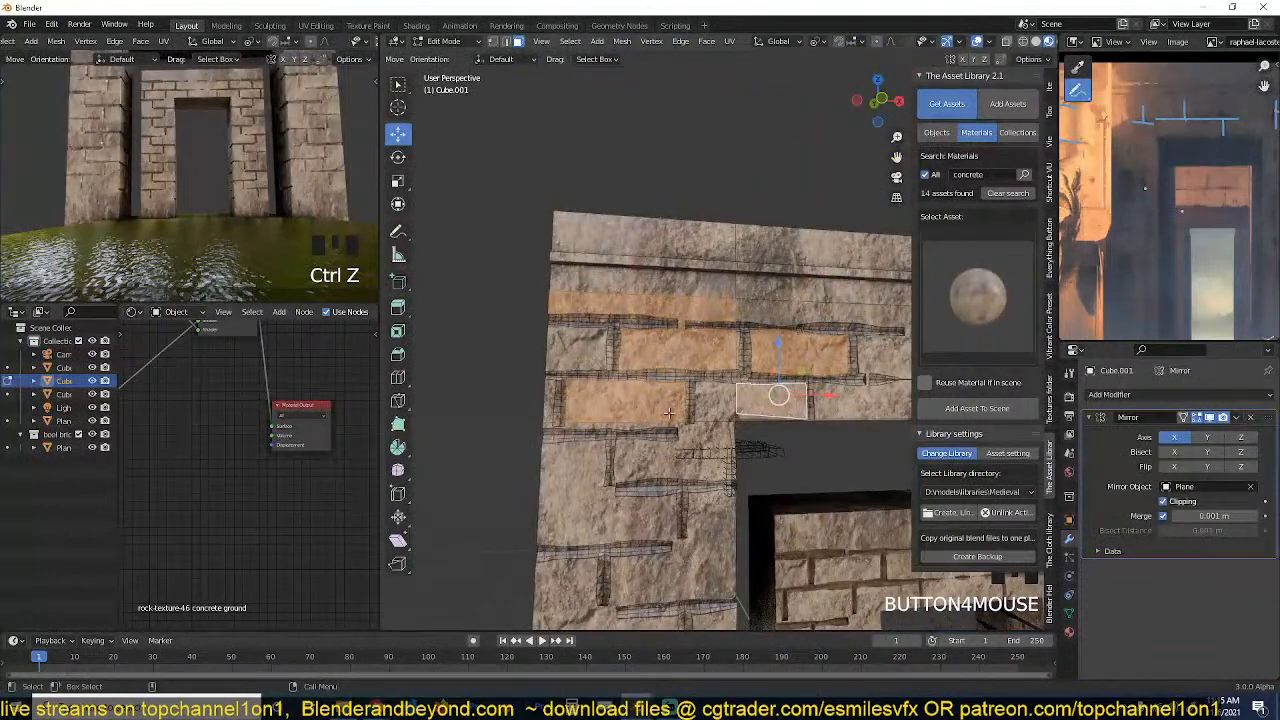
Duplicate the selected brick faces in place, separate them into their own object, and isolate it in local view.
{"action": "key", "text": "shift+d"}
{"action": "right_click", "coordinate": [678, 410]}
{"action": "key", "text": "p"}
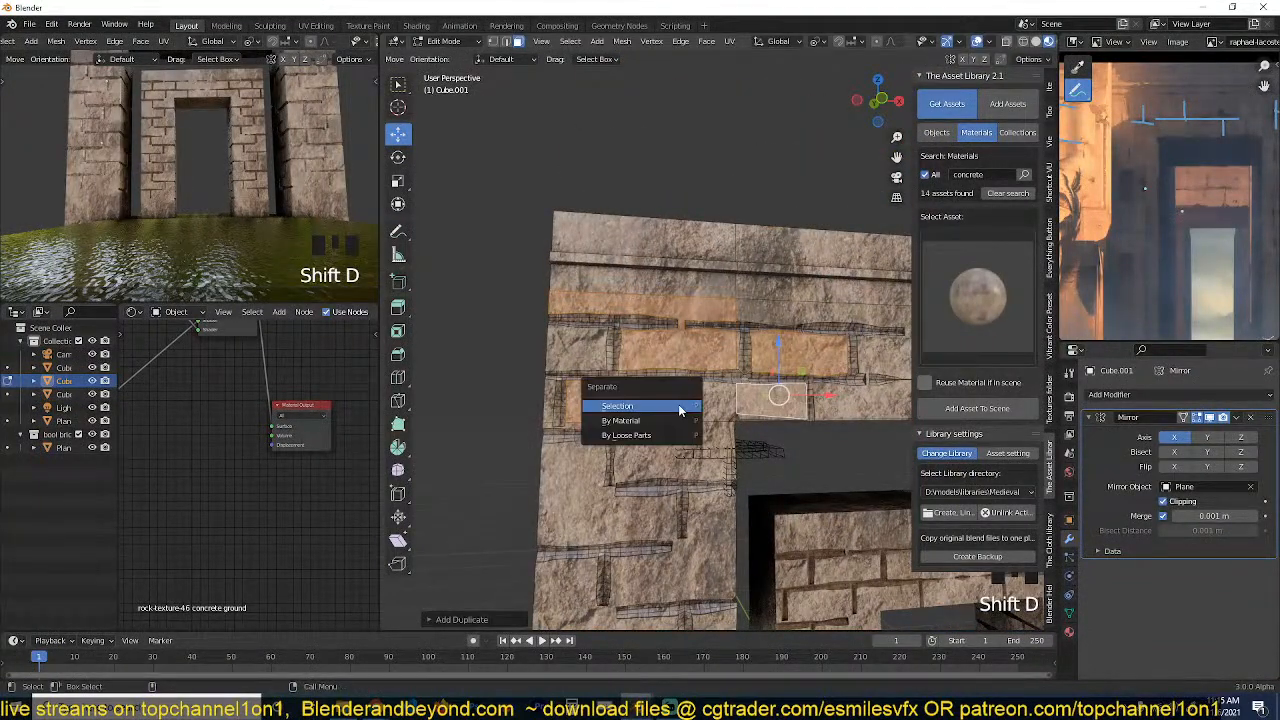
{"action": "left_click", "coordinate": [681, 408]}
{"action": "key", "text": "Tab"}
{"action": "left_click", "coordinate": [688, 355]}
{"action": "key", "text": "slash"}
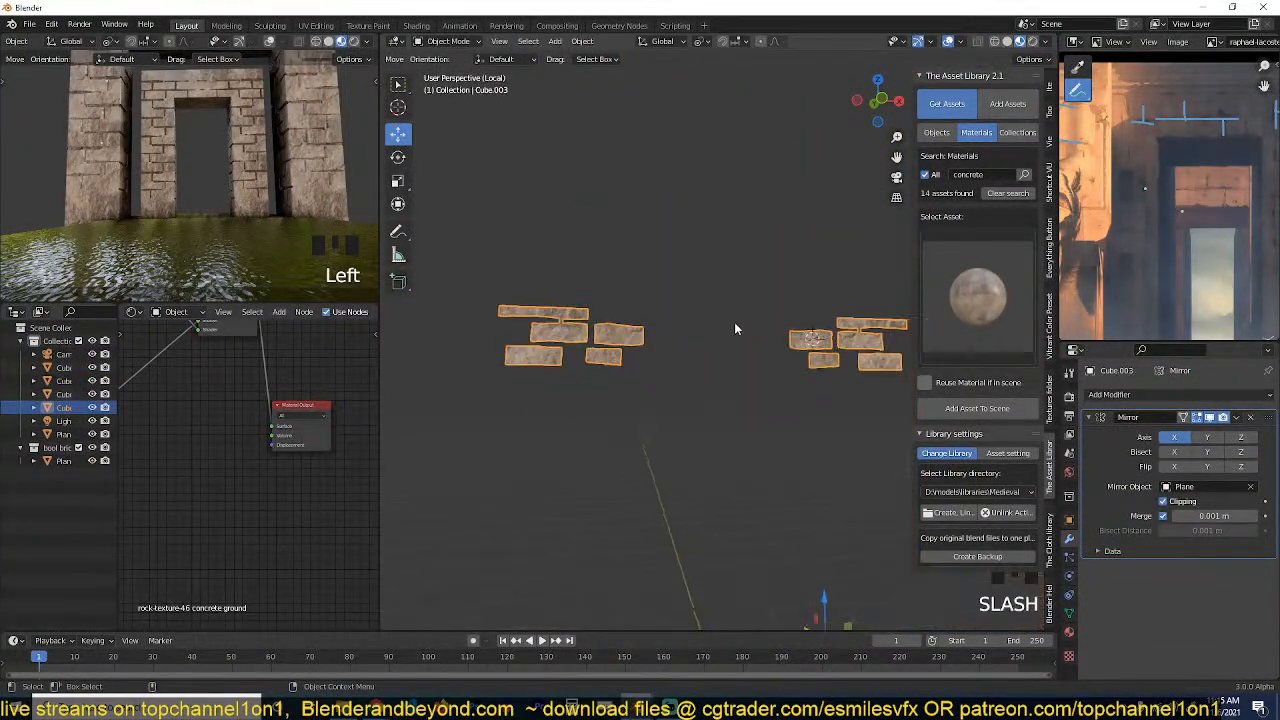
Remove the Mirror modifier from the separated brick faces and frame them in the view.
{"action": "key", "text": "Tab"}
{"action": "left_click", "coordinate": [1250, 417]}
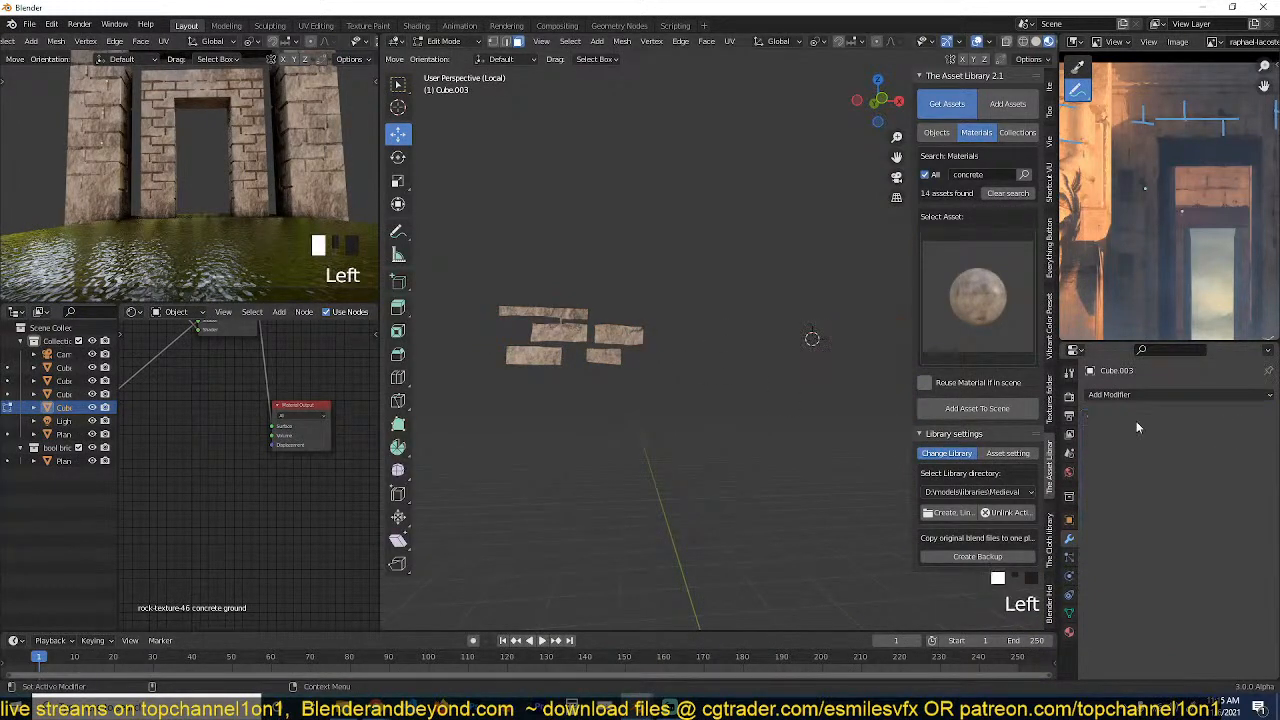
{"action": "key", "text": "Tab"}
{"action": "key", "text": "KP_Decimal"}
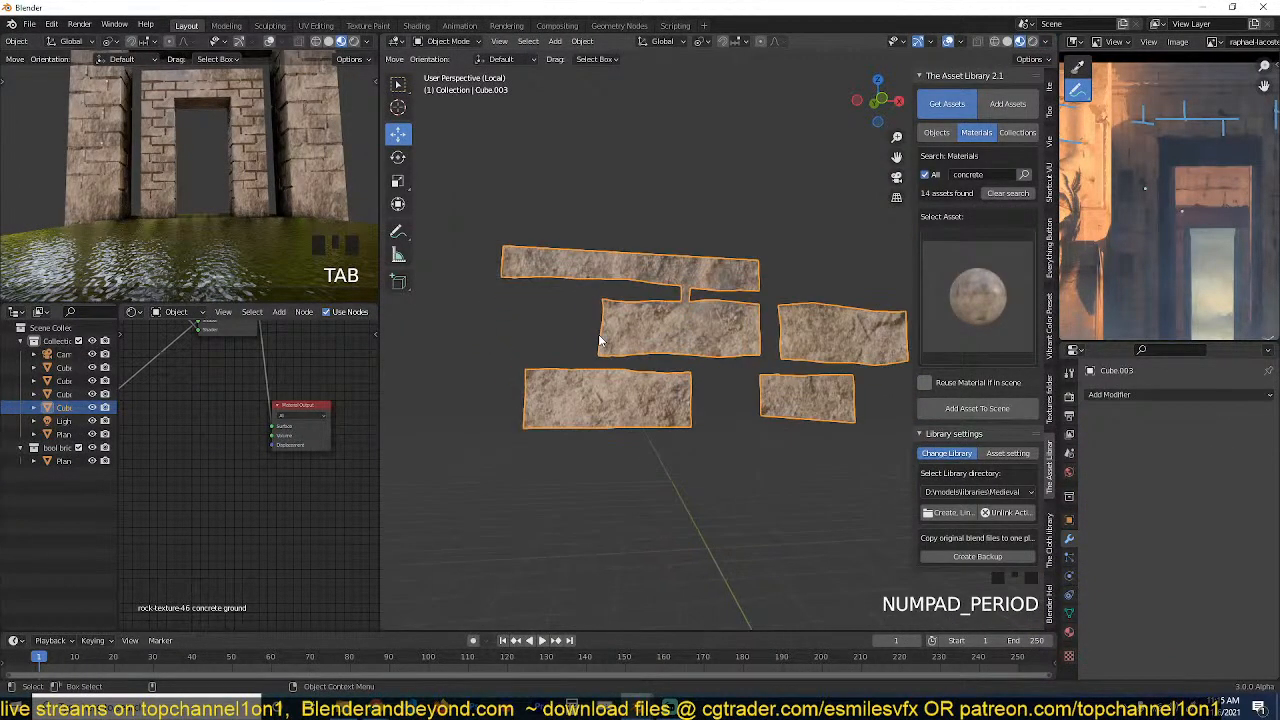
{"action": "scroll", "coordinate": [600, 340], "scroll_direction": "up", "scroll_amount": 8}
Connect the vertices across the narrow neck above the middle brick and delete the neck and long top strip faces.
{"action": "key", "text": "Tab"}
{"action": "key", "text": "1"}
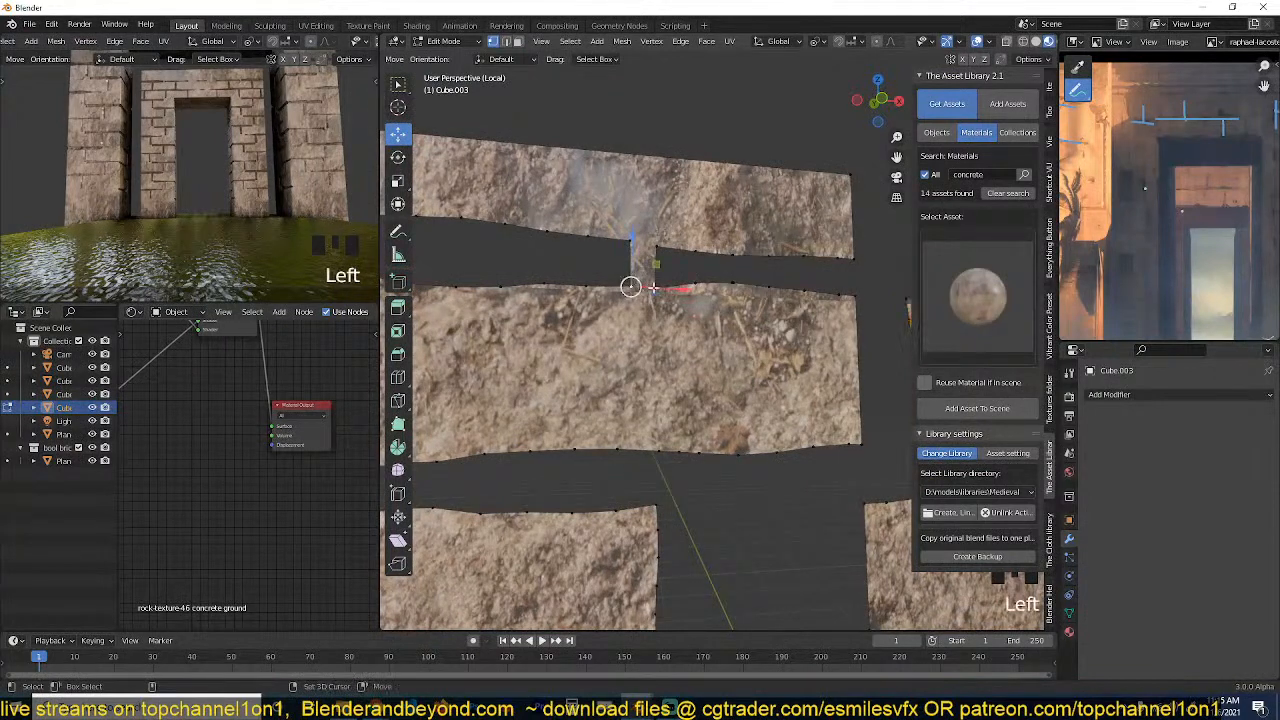
{"action": "key", "text": "j"}
{"action": "key", "text": "x"}
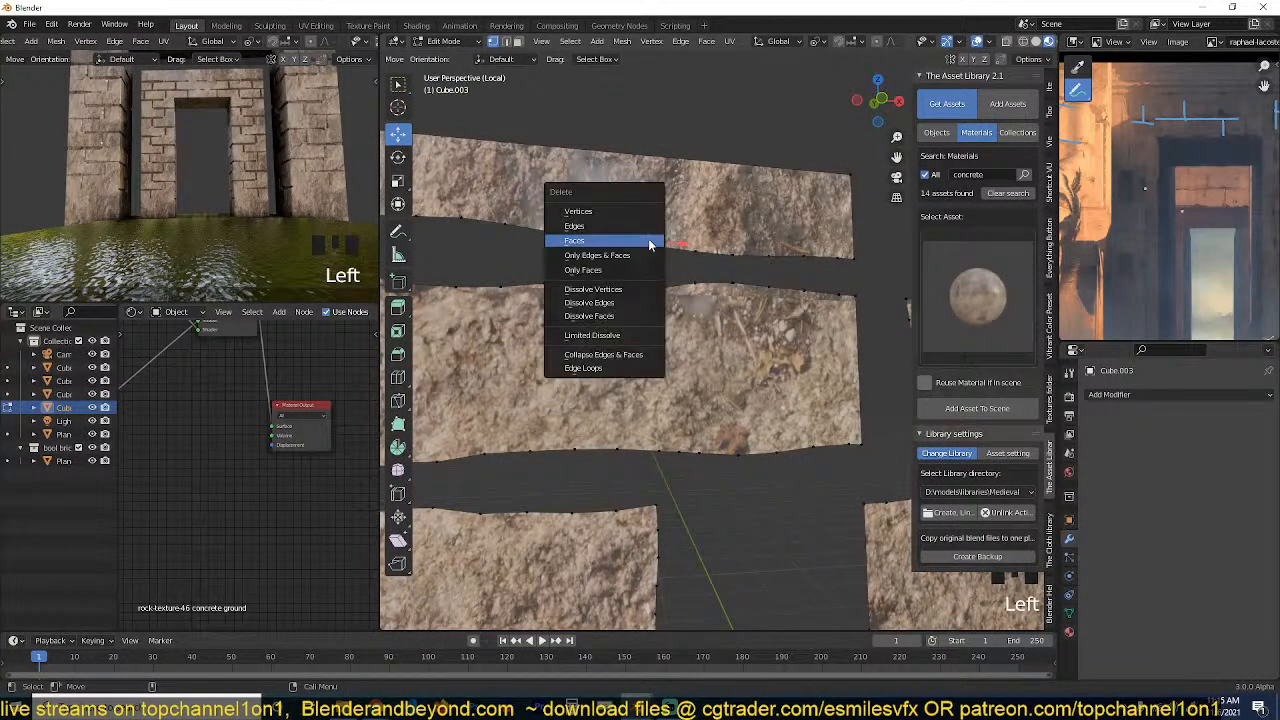
{"action": "left_click", "coordinate": [651, 243]}
{"action": "key", "text": "3"}
{"action": "left_click", "coordinate": [688, 206]}
{"action": "key", "text": "x"}
{"action": "left_click", "coordinate": [690, 207]}
{"action": "scroll", "coordinate": [691, 214], "scroll_direction": "down", "scroll_amount": 5}
Extrude the four remaining brick faces backward into thick solid blocks.
{"action": "key", "text": "a"}
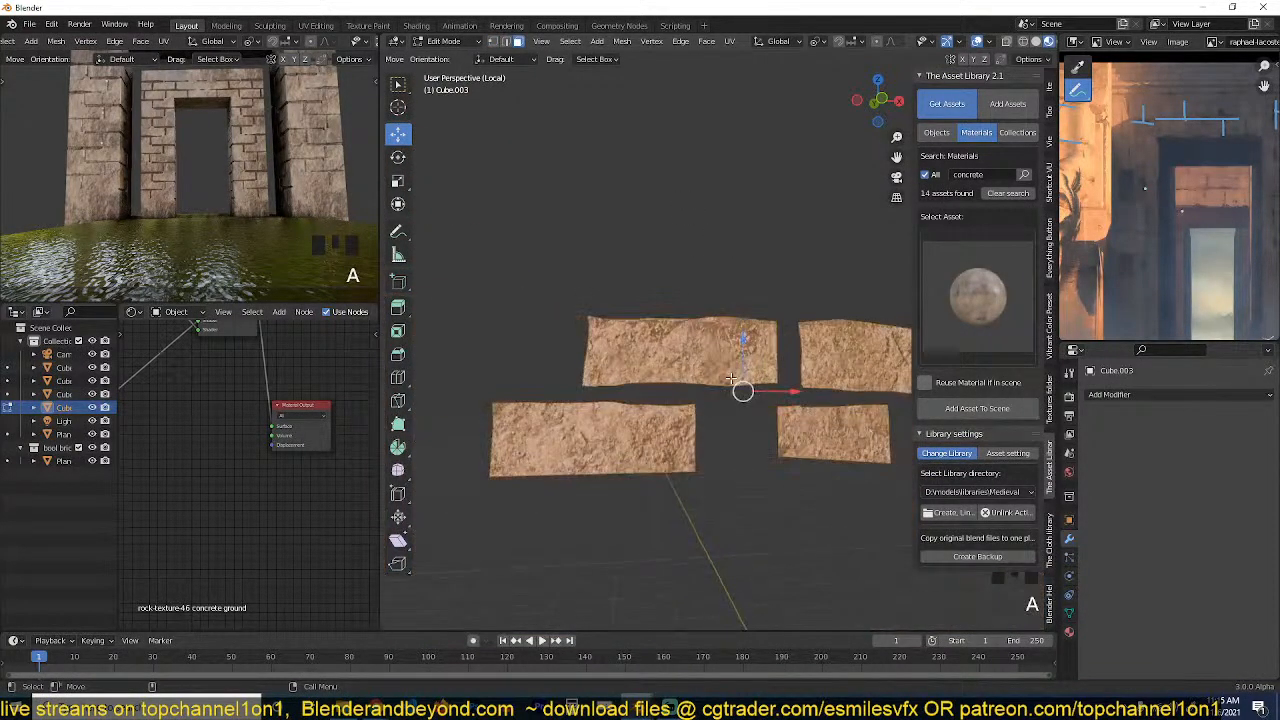
{"action": "key", "text": "grave"}
{"action": "middle_click_drag", "start_coordinate": [775, 400], "coordinate": [583, 422]}
{"action": "scroll", "coordinate": [660, 418], "scroll_direction": "down", "scroll_amount": 1}
{"action": "key", "text": "e"}
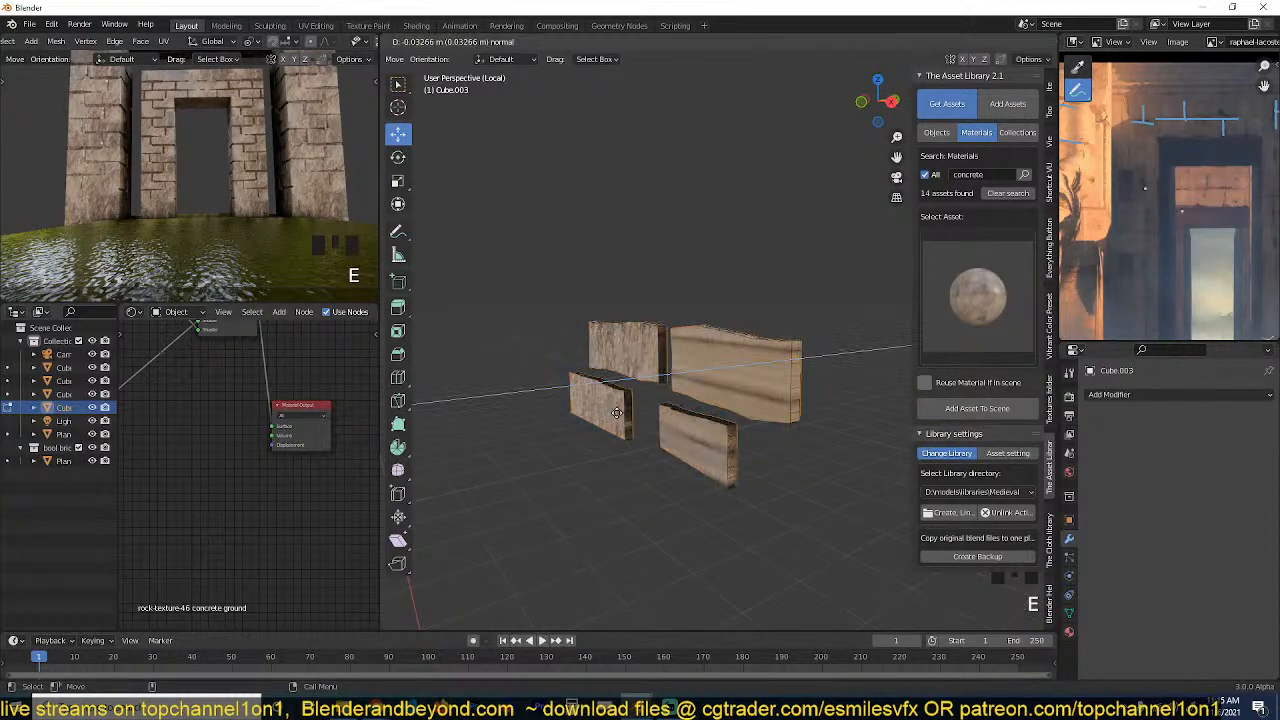
{"action": "left_click", "coordinate": [646, 404]}
UV-unwrap all faces of the extruded blocks and recalculate their normals.
{"action": "key", "text": "a"}
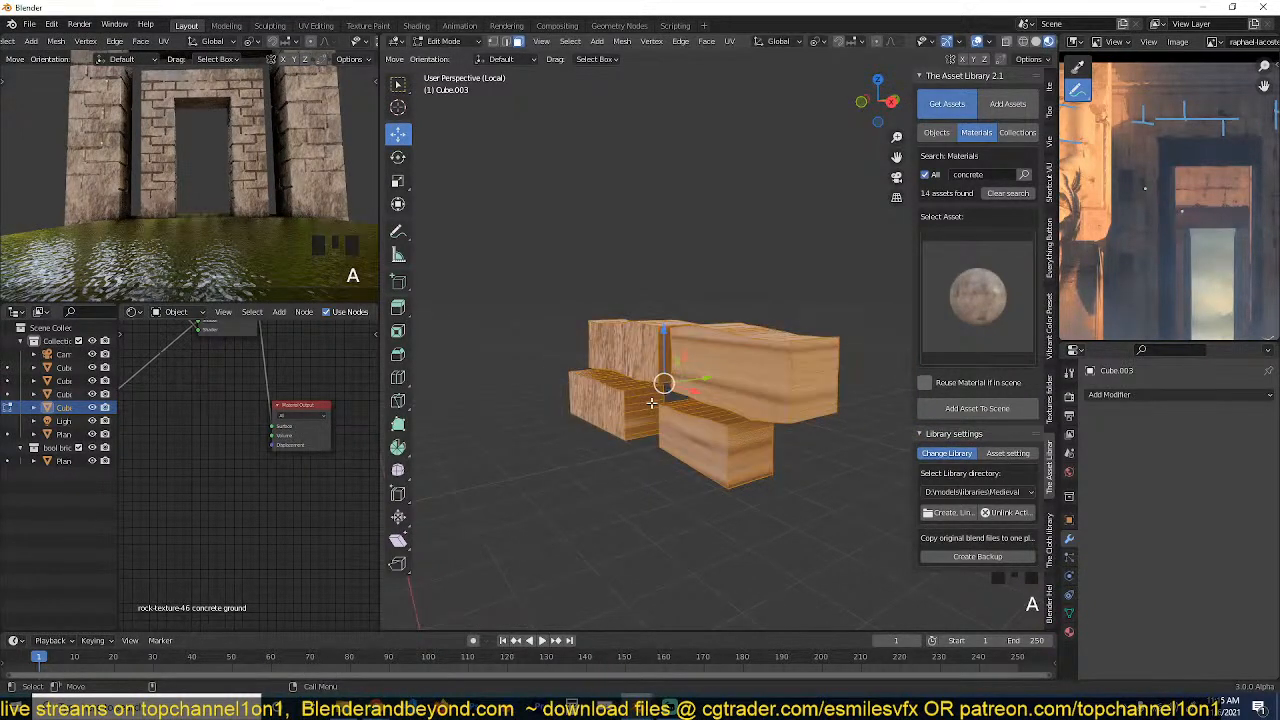
{"action": "key", "text": "u"}
{"action": "left_click", "coordinate": [635, 407]}
{"action": "key", "text": "grave"}
{"action": "middle_click_drag", "start_coordinate": [640, 405], "coordinate": [670, 347]}
{"action": "key", "text": "Tab"}
{"action": "key", "text": "shift+n"}
{"action": "key", "text": "grave"}
{"action": "key", "text": "Tab"}
{"action": "key", "text": "grave"}
Bevel the front edge loops of all four blocks slightly, using two segments.
{"action": "key", "text": "alt+a"}
{"action": "scroll", "coordinate": [641, 429], "scroll_direction": "up", "scroll_amount": 2}
{"action": "left_click", "coordinate": [638, 420], "text": "alt"}
{"action": "key", "text": "grave"}
{"action": "left_click", "coordinate": [697, 270], "text": "alt+shift"}
{"action": "middle_click_drag", "start_coordinate": [697, 272], "coordinate": [648, 290]}
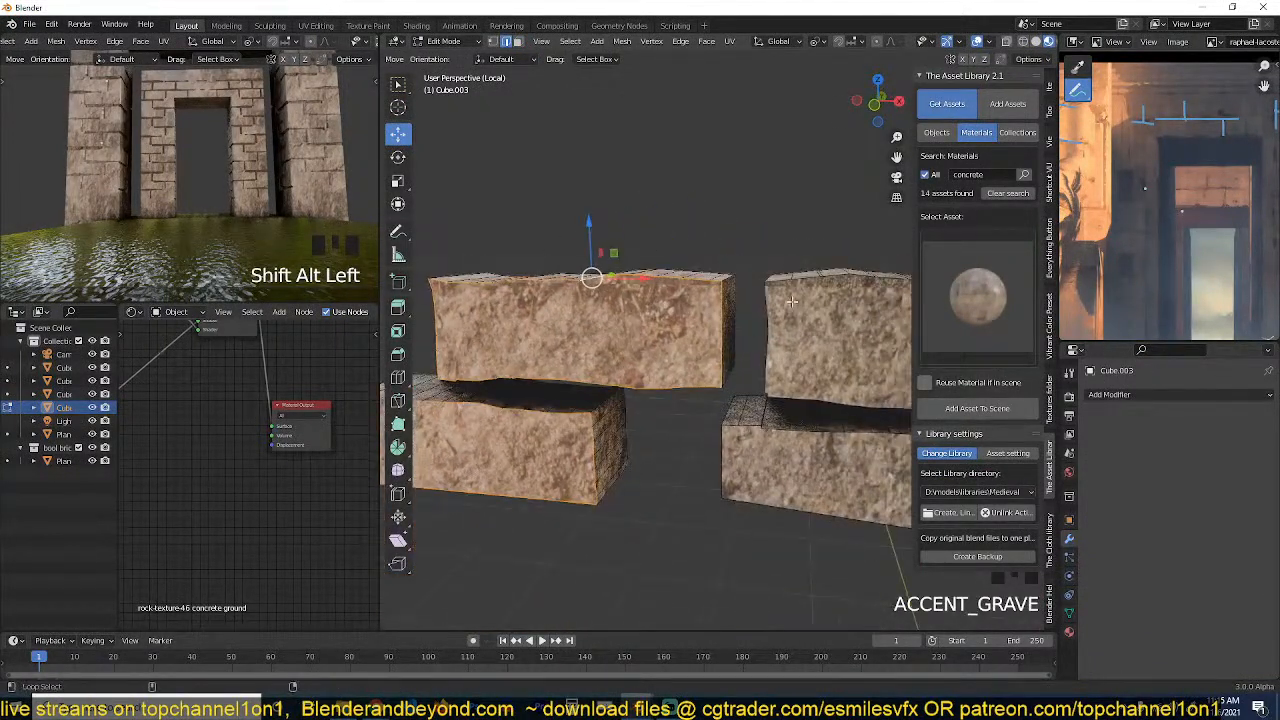
{"action": "left_click", "coordinate": [783, 279], "text": "alt+shift"}
{"action": "left_click", "coordinate": [816, 417], "text": "alt+shift"}
{"action": "key", "text": "ctrl+z"}
{"action": "left_click", "coordinate": [772, 425], "text": "alt+shift"}
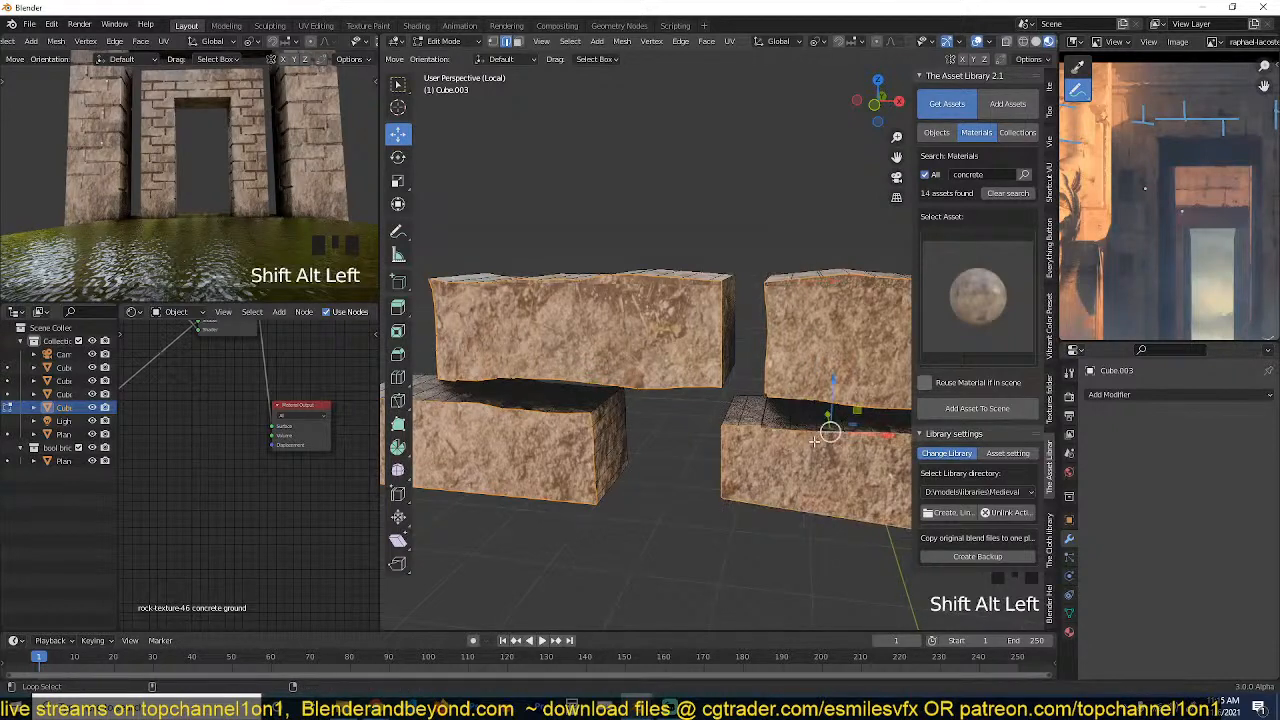
{"action": "middle_click_drag", "start_coordinate": [852, 550], "coordinate": [745, 484], "text": "shift"}
{"action": "key", "text": "ctrl+b"}
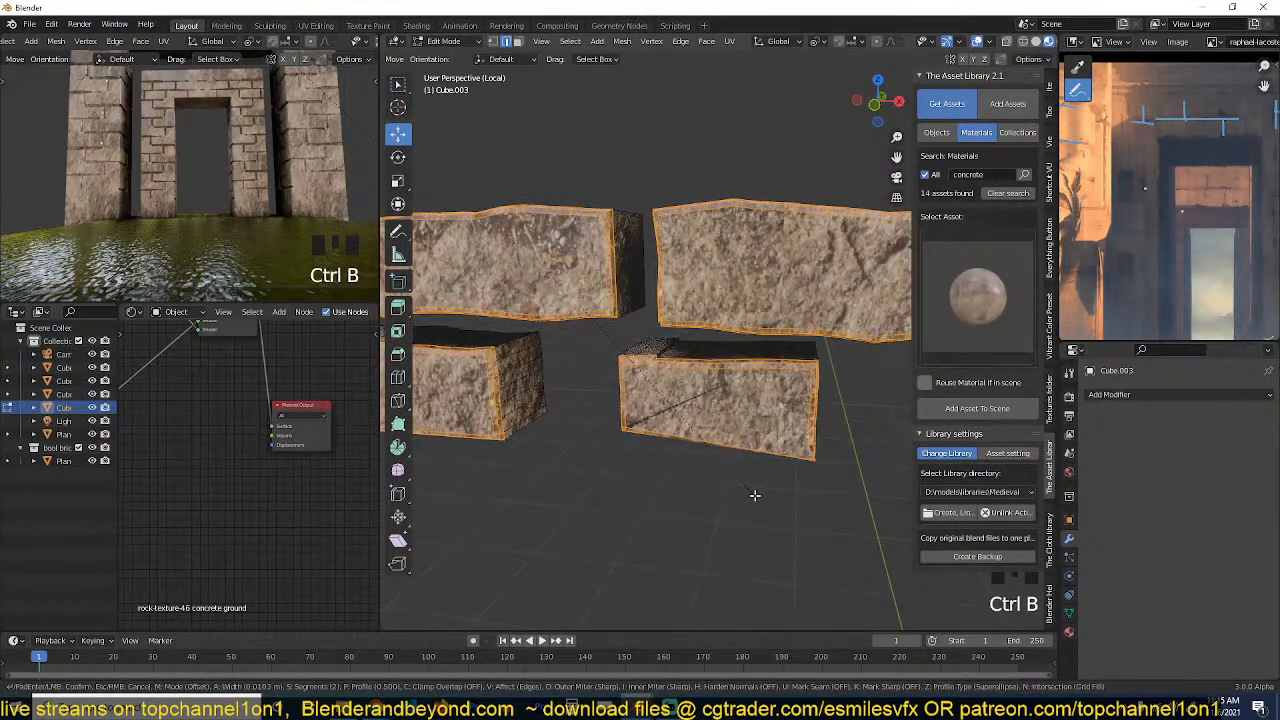
{"action": "left_click", "coordinate": [752, 492]}
Return to Object Mode and apply smooth shading to the blocks.
{"action": "key", "text": "Tab"}
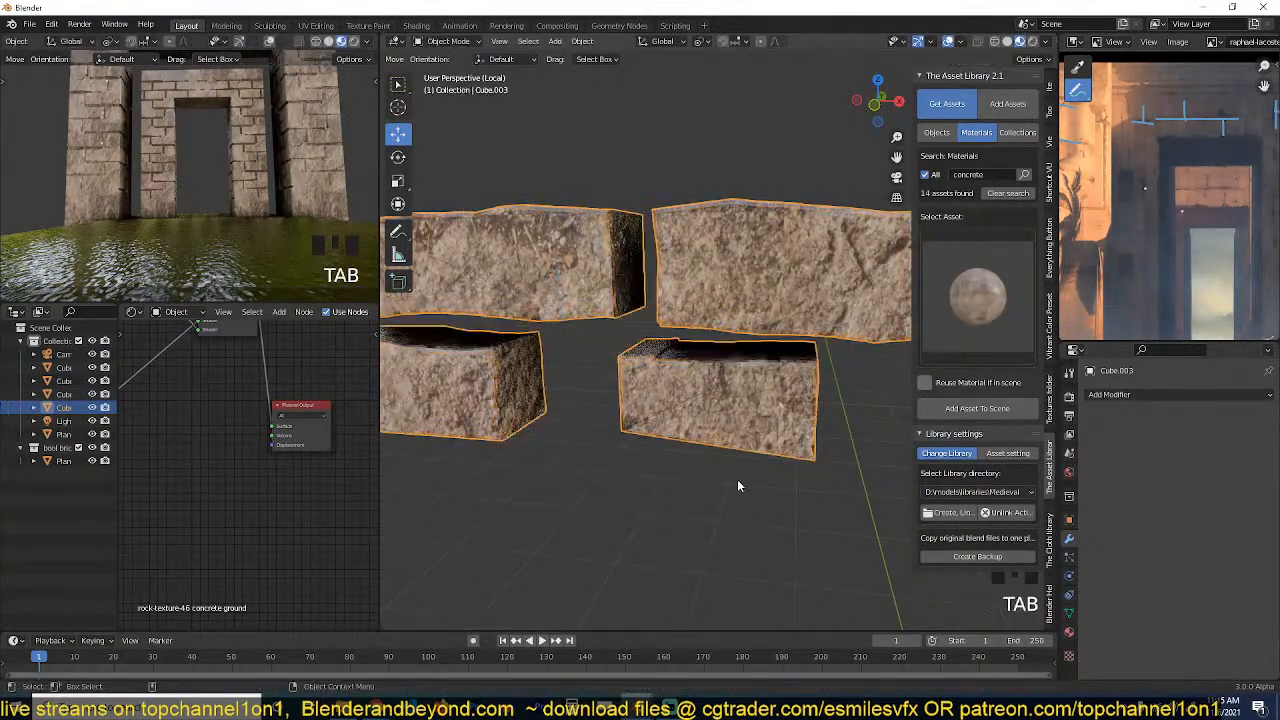
{"action": "key", "text": "grave"}
{"action": "middle_click_drag", "start_coordinate": [737, 481], "coordinate": [816, 396]}
{"action": "right_click", "coordinate": [829, 365]}
{"action": "left_click", "coordinate": [802, 326]}
{"action": "key", "text": "grave"}
{"action": "middle_click_drag", "start_coordinate": [802, 328], "coordinate": [705, 412]}
Merge the overlapping bevel vertices at the lower corner of the small block to fix its front face.
{"action": "scroll", "coordinate": [705, 414], "scroll_direction": "up", "scroll_amount": 3}
{"action": "key", "text": "Tab"}
{"action": "scroll", "coordinate": [664, 406], "scroll_direction": "up", "scroll_amount": 3}
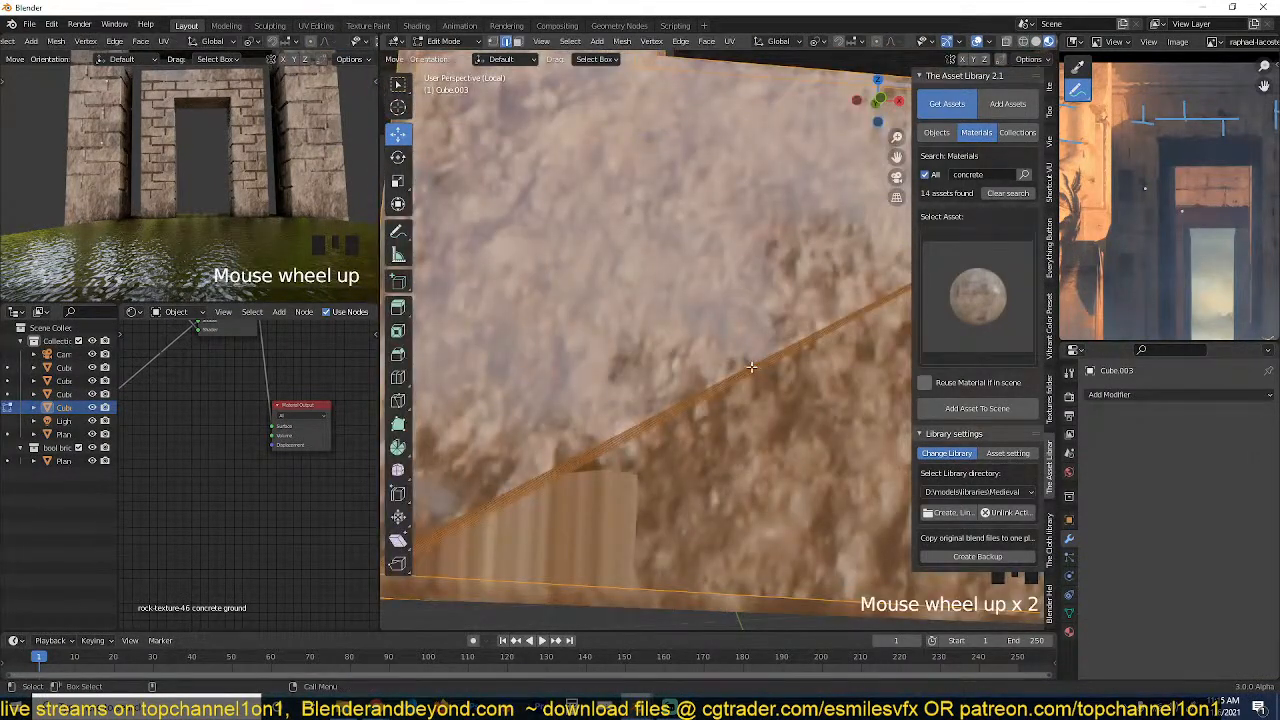
{"action": "middle_click_drag", "start_coordinate": [752, 367], "coordinate": [870, 315], "text": "shift"}
{"action": "key", "text": "alt+a"}
{"action": "key", "text": "1"}
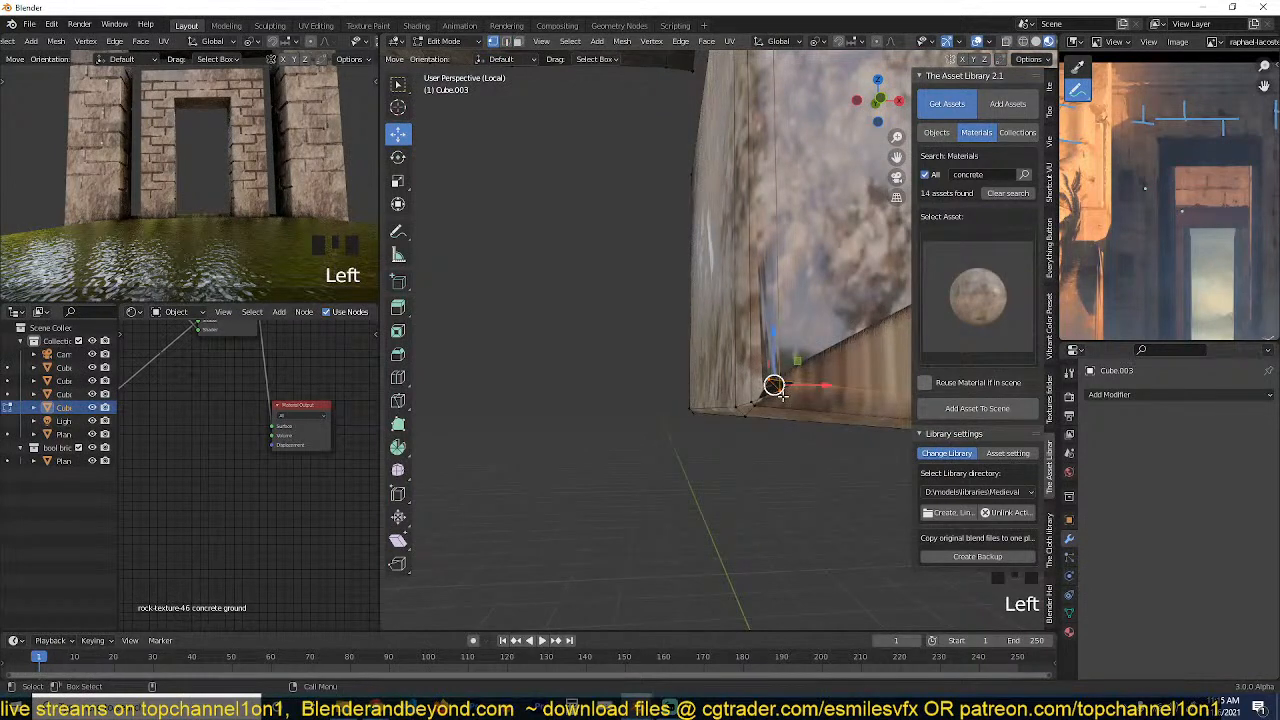
{"action": "key", "text": "m"}
{"action": "left_click", "coordinate": [784, 402]}
{"action": "scroll", "coordinate": [780, 434], "scroll_direction": "down", "scroll_amount": 7}
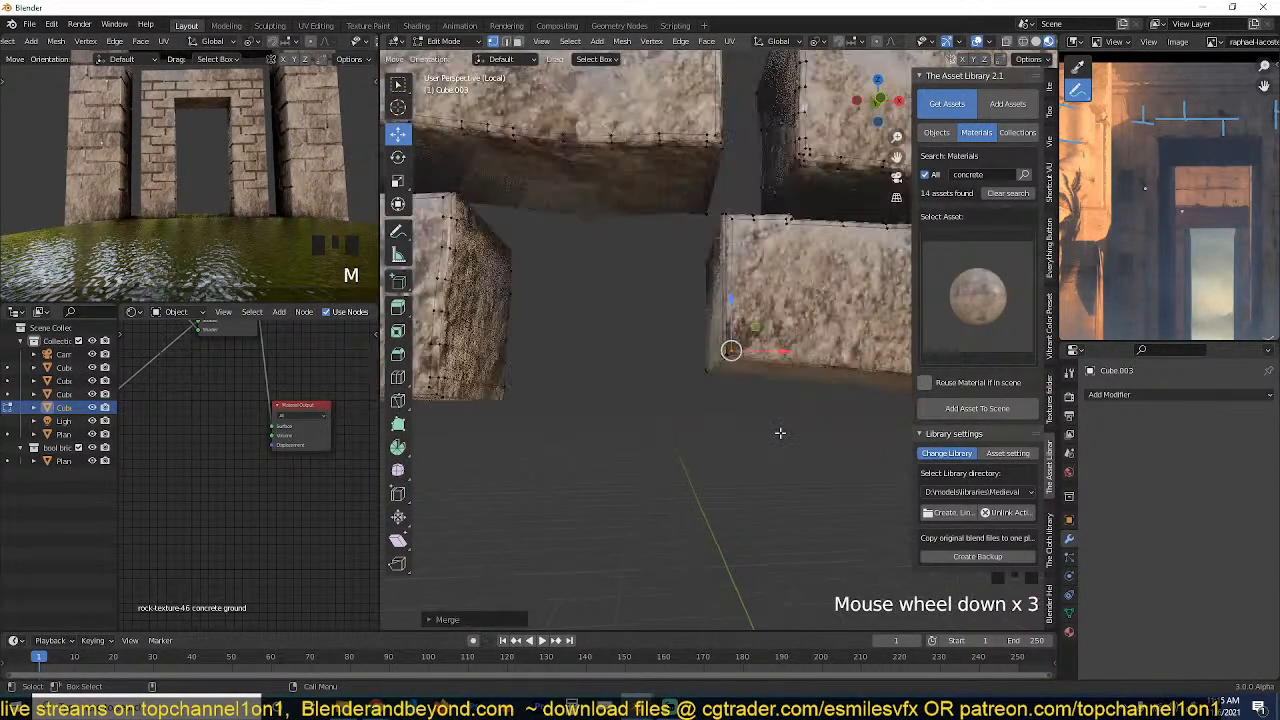
Select unwanted edge loops crossing the blocks and dissolve them to clean up the geometry.
{"action": "middle_click_drag", "start_coordinate": [780, 434], "coordinate": [688, 464], "text": "shift"}
{"action": "scroll", "coordinate": [728, 455], "scroll_direction": "up", "scroll_amount": 5}
{"action": "key", "text": "grave"}
{"action": "scroll", "coordinate": [697, 397], "scroll_direction": "up", "scroll_amount": 2}
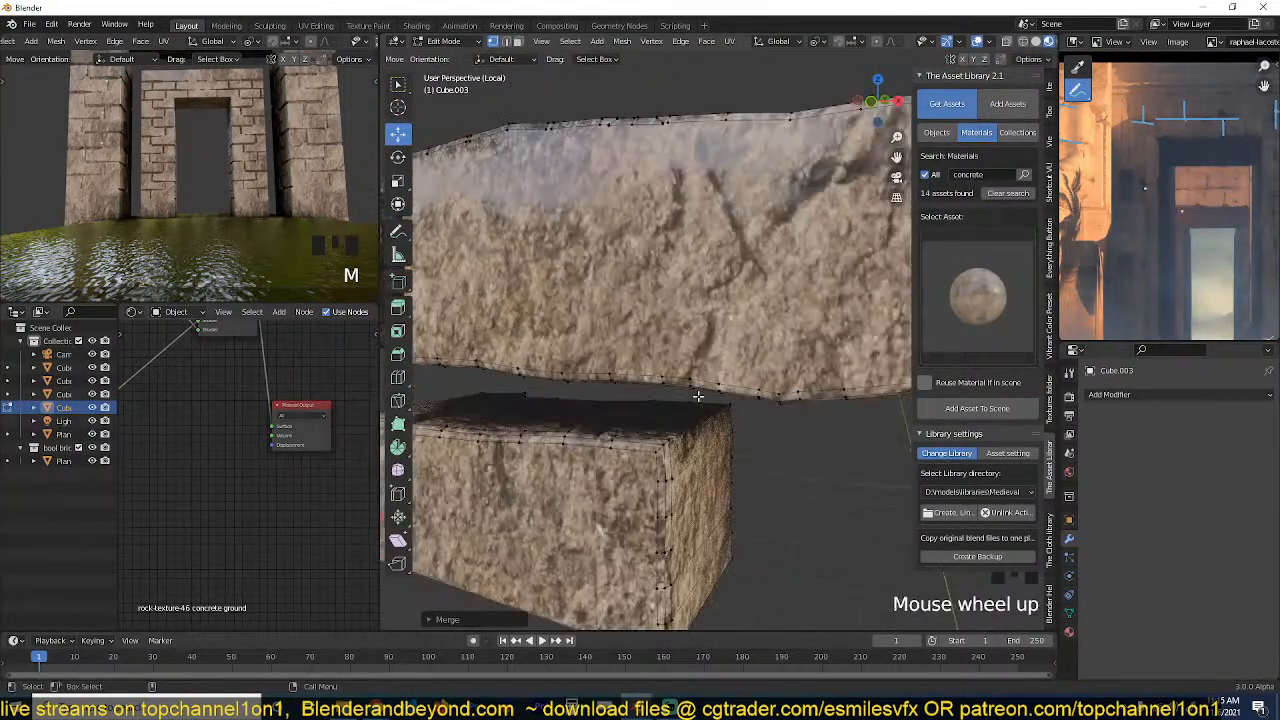
{"action": "scroll", "coordinate": [697, 397], "scroll_direction": "down", "scroll_amount": 3}
{"action": "middle_click_drag", "start_coordinate": [695, 398], "coordinate": [711, 438], "text": "shift"}
{"action": "scroll", "coordinate": [752, 460], "scroll_direction": "up", "scroll_amount": 3}
{"action": "scroll", "coordinate": [743, 450], "scroll_direction": "up", "scroll_amount": 2}
{"action": "key", "text": "2"}
{"action": "left_click", "coordinate": [766, 275], "text": "alt"}
{"action": "key", "text": "ctrl+x"}
{"action": "scroll", "coordinate": [707, 428], "scroll_direction": "down", "scroll_amount": 2}
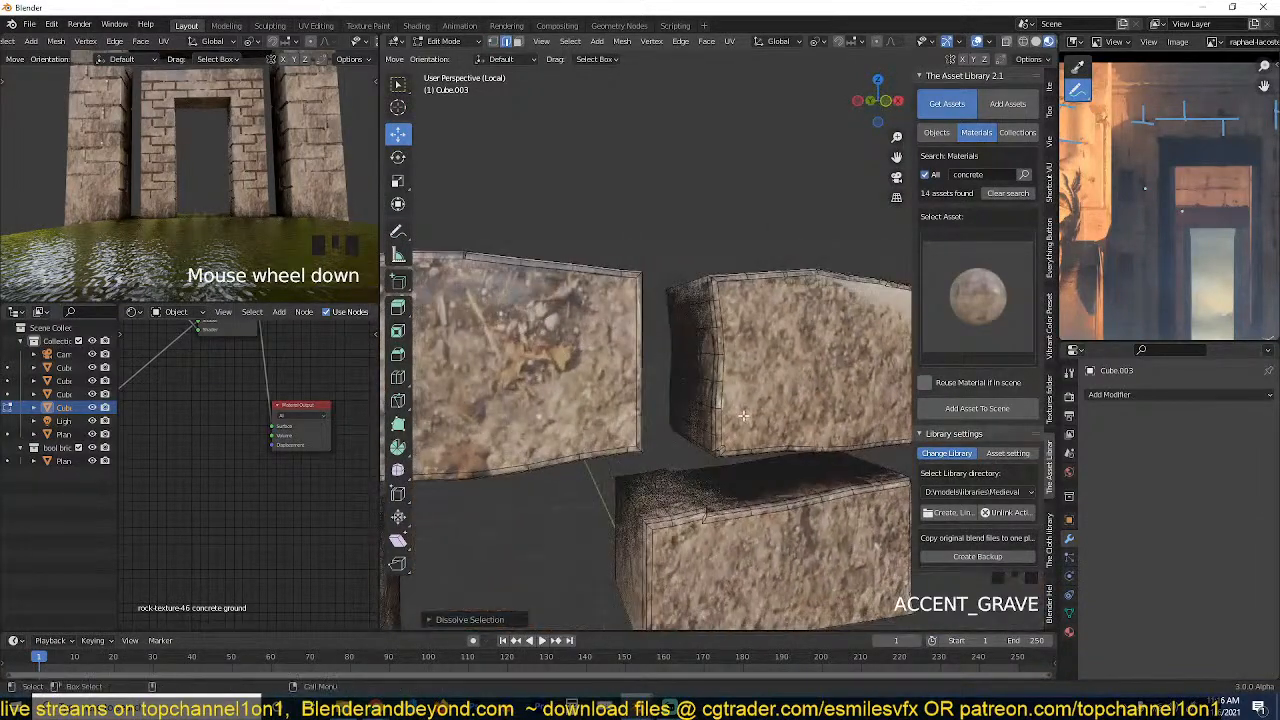
{"action": "scroll", "coordinate": [743, 415], "scroll_direction": "up", "scroll_amount": 2}
{"action": "scroll", "coordinate": [698, 421], "scroll_direction": "down", "scroll_amount": 3}
{"action": "scroll", "coordinate": [711, 438], "scroll_direction": "up", "scroll_amount": 1}
{"action": "left_click", "coordinate": [644, 494], "text": "alt"}
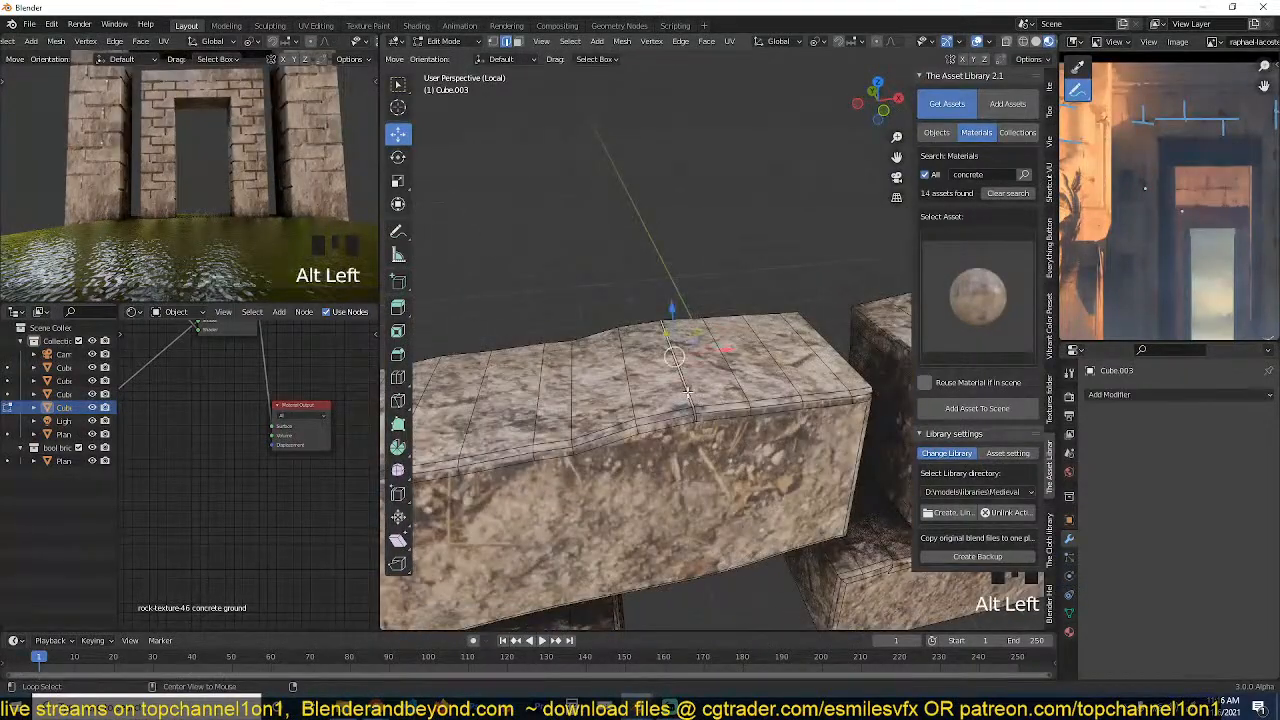
{"action": "key", "text": "ctrl+x"}
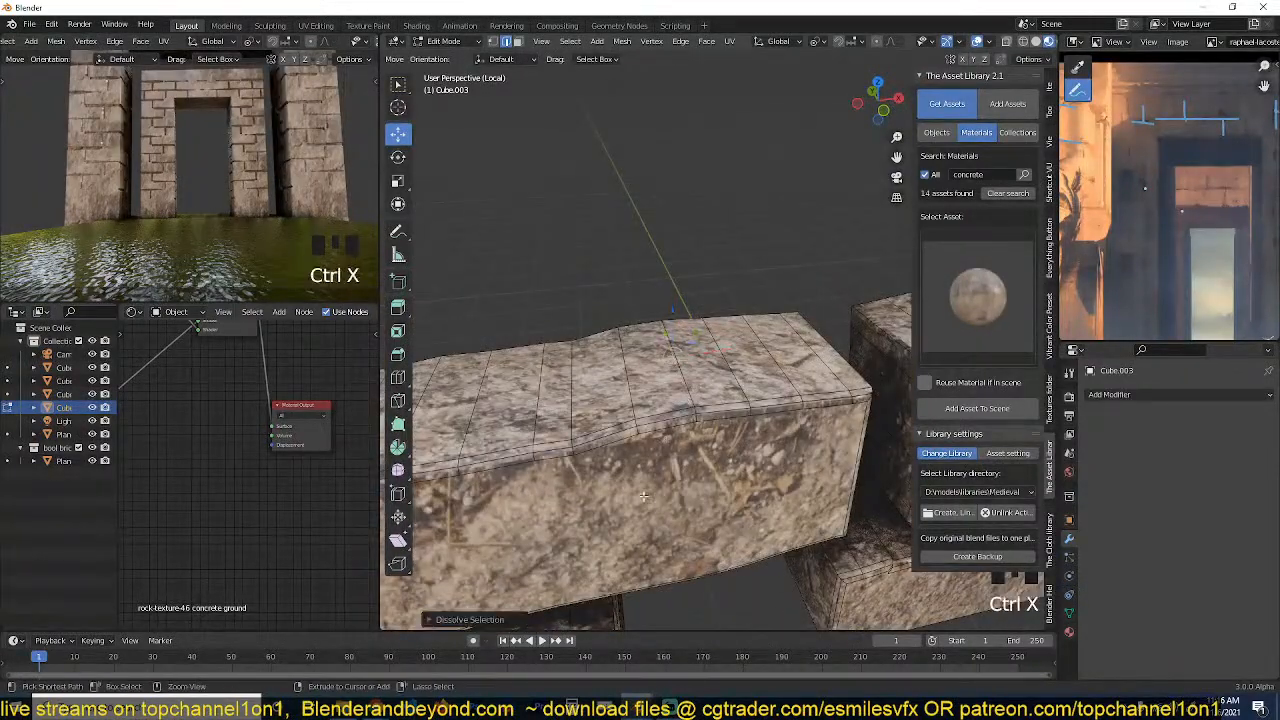
{"action": "scroll", "coordinate": [644, 496], "scroll_direction": "down", "scroll_amount": 3}
{"action": "middle_click_drag", "start_coordinate": [644, 496], "coordinate": [731, 435]}
Separate all the block geometry by loose parts into individual objects and return to Object Mode.
{"action": "key", "text": "grave"}
{"action": "key", "text": "a"}
{"action": "scroll", "coordinate": [686, 429], "scroll_direction": "down", "scroll_amount": 2}
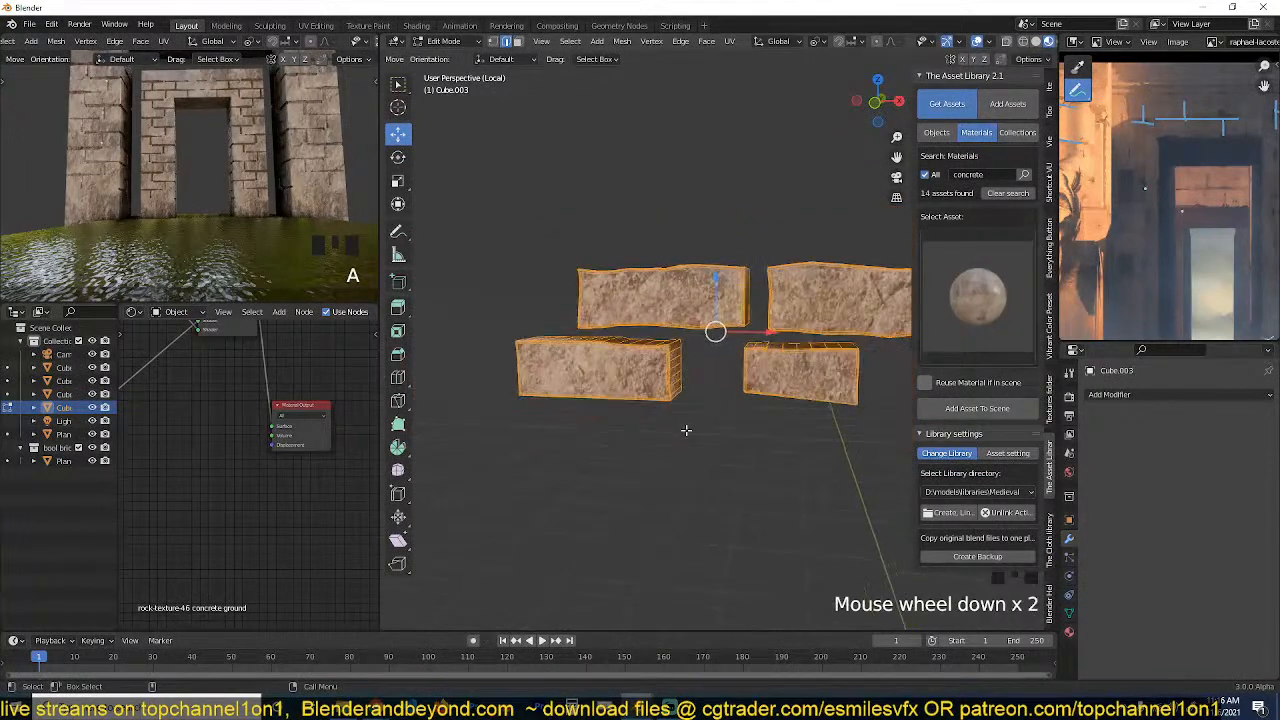
{"action": "key", "text": "p"}
{"action": "left_click", "coordinate": [645, 481]}
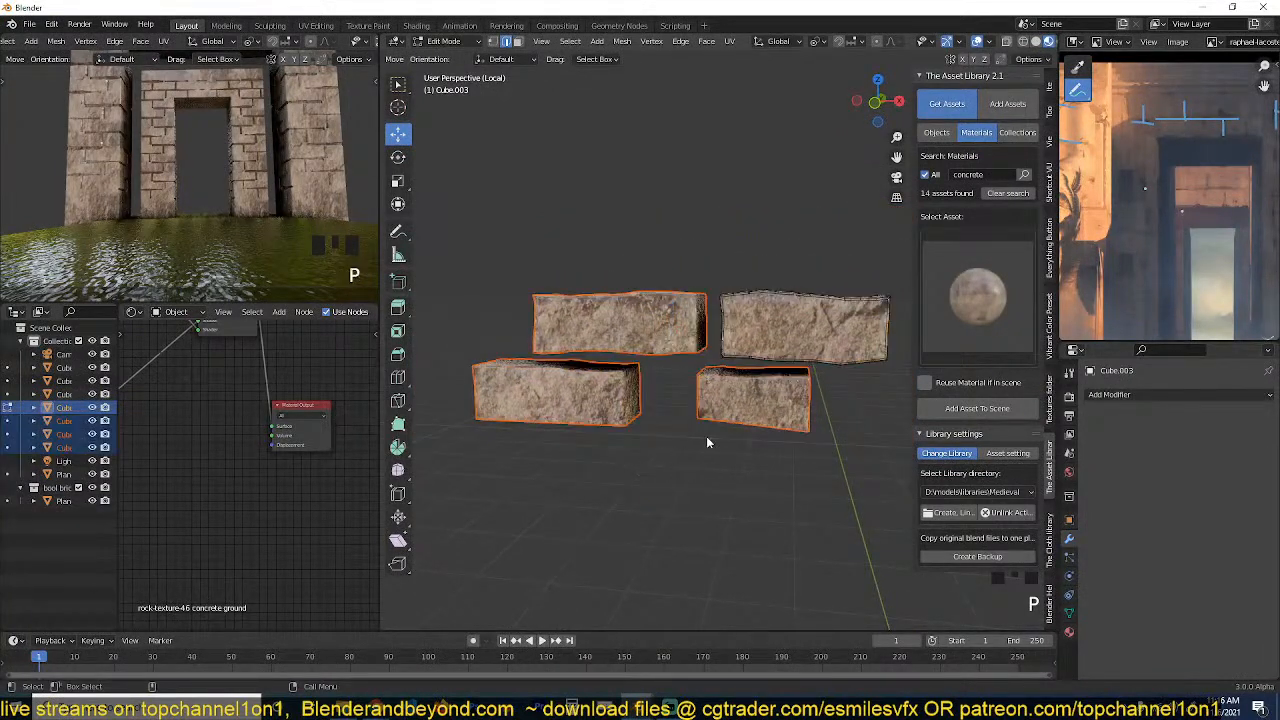
{"action": "key", "text": "Tab"}
Select all four blocks and set their origins to their own geometry.
{"action": "left_click", "coordinate": [750, 381]}
{"action": "left_click_drag", "start_coordinate": [502, 273], "coordinate": [770, 405]}
{"action": "right_click", "coordinate": [791, 392]}
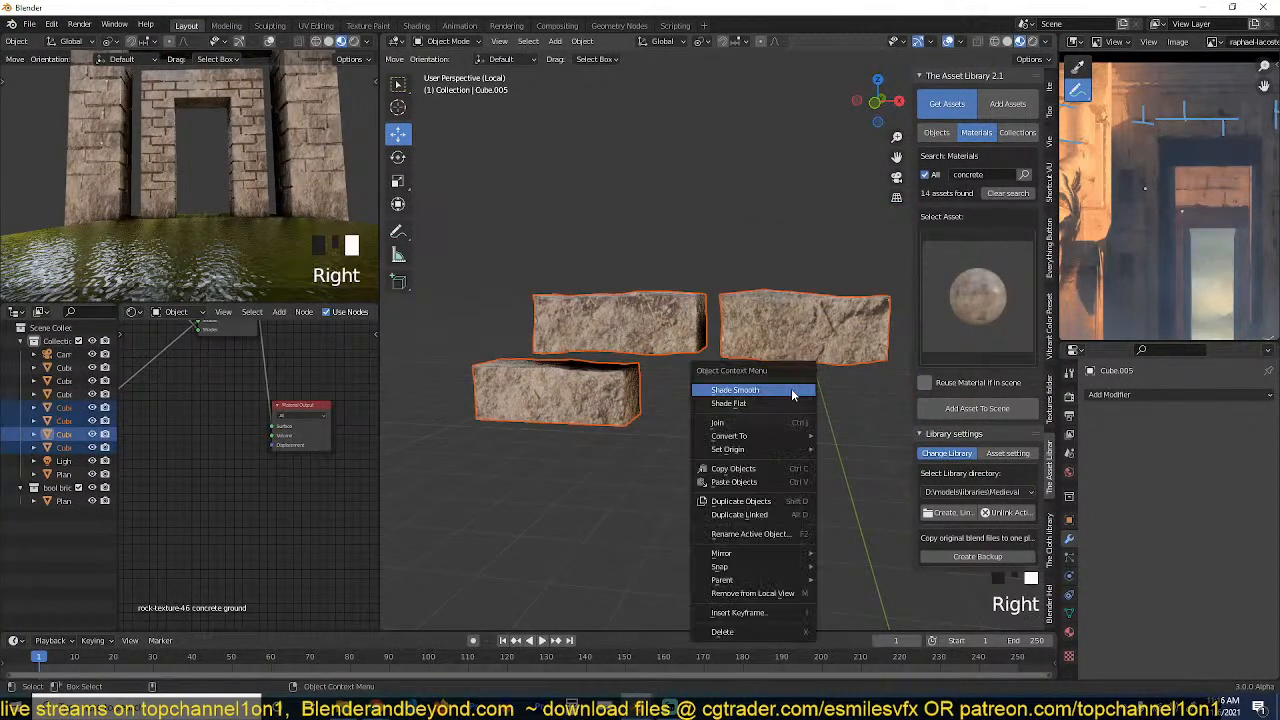
{"action": "mouse_move", "coordinate": [770, 438]}
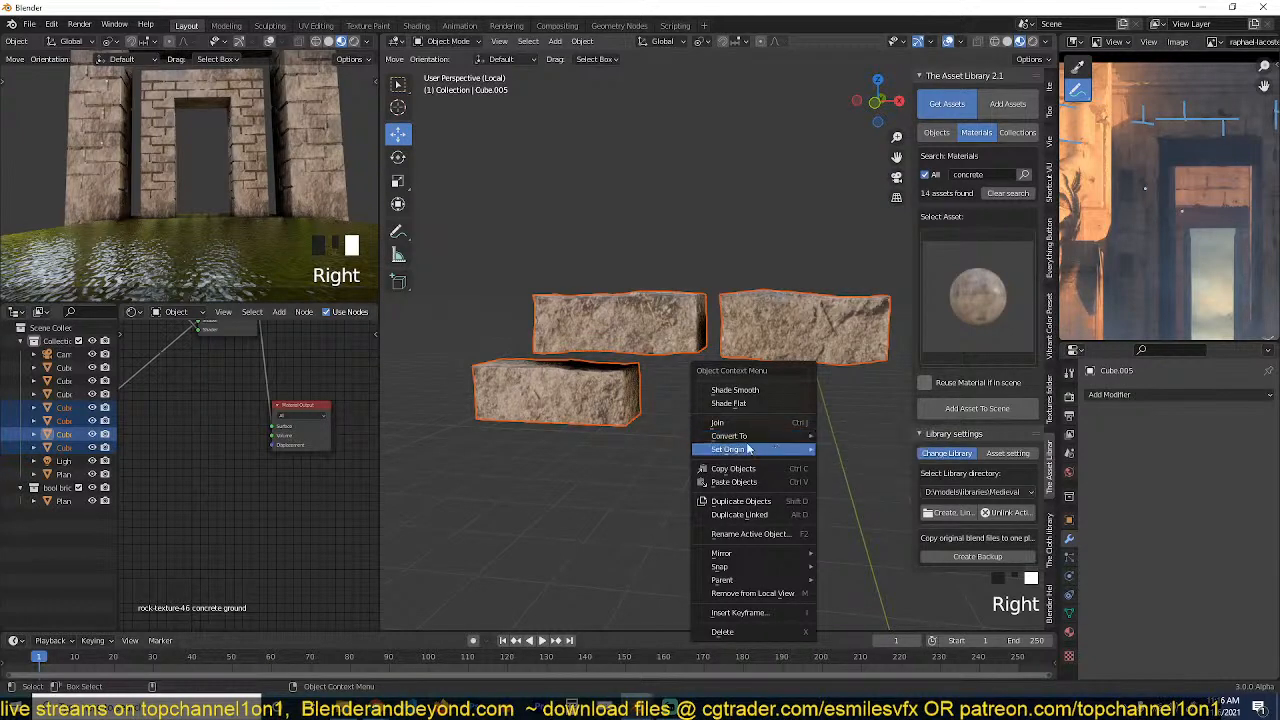
{"action": "left_click", "coordinate": [855, 467]}
Shift the geometry of all four blocks along Y in top view, and check each block's origin in Object Mode.
{"action": "key", "text": "grave"}
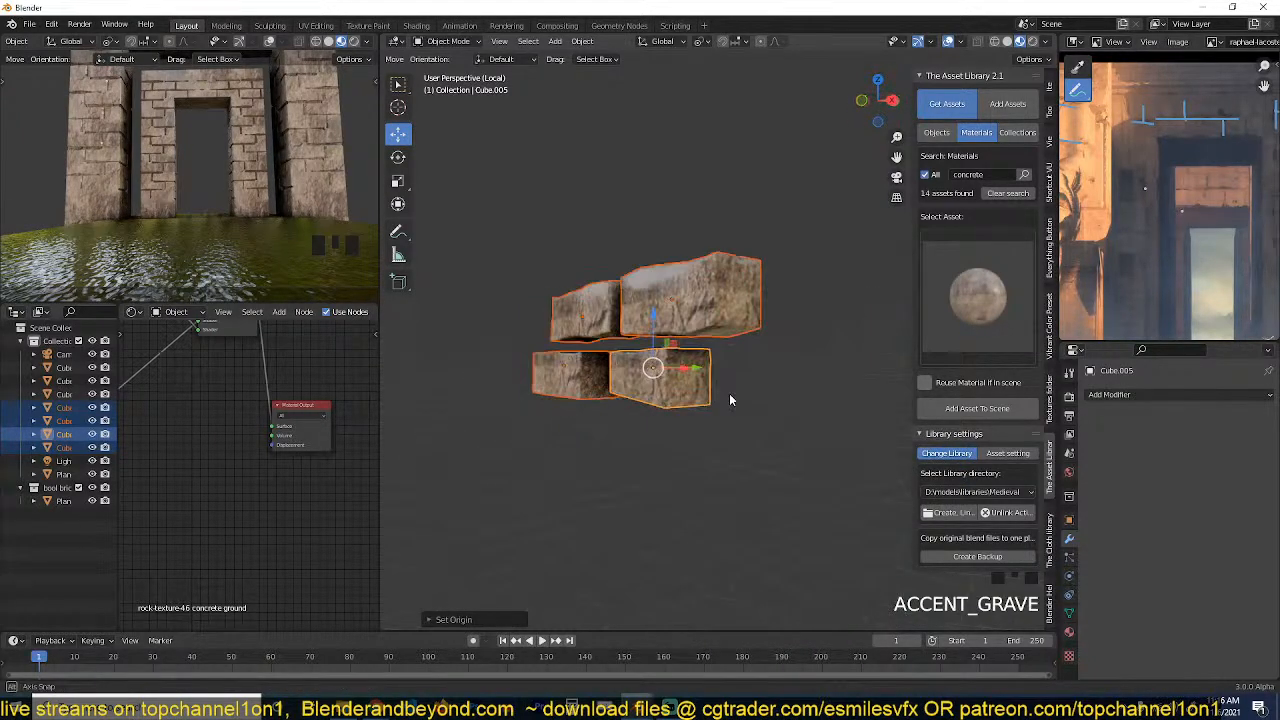
{"action": "key", "text": "Tab"}
{"action": "key", "text": "a"}
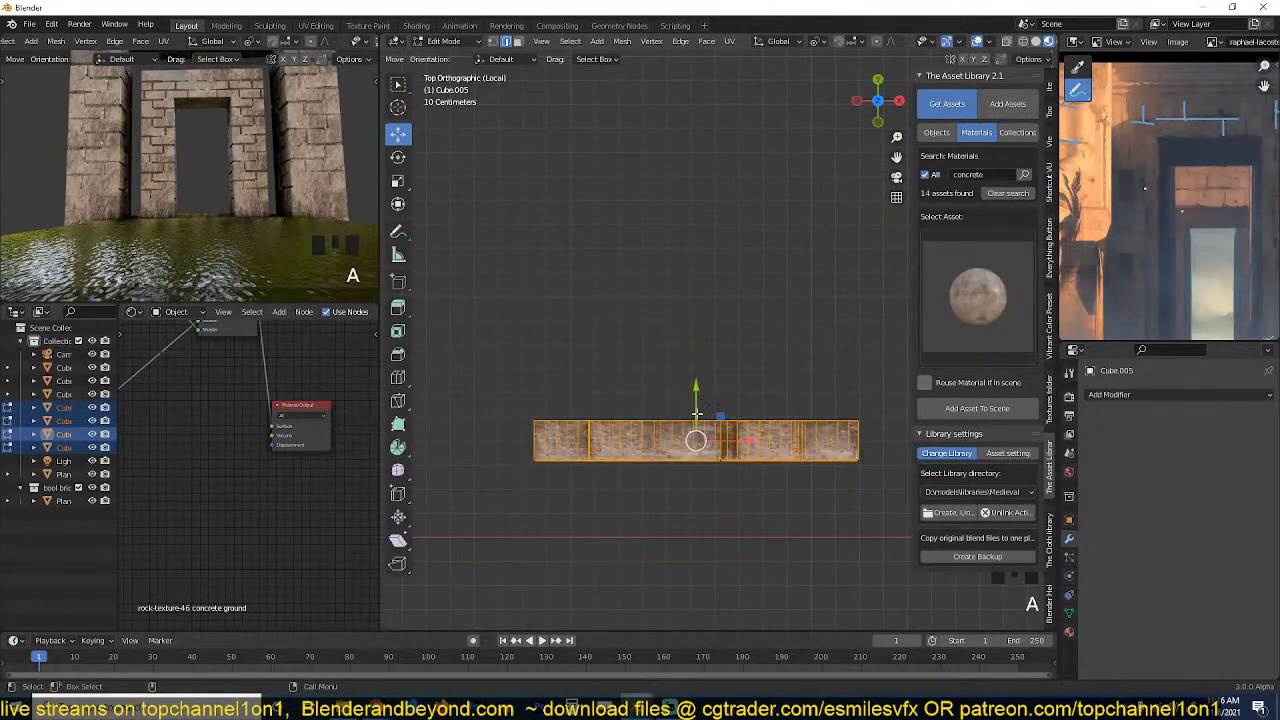
{"action": "left_click_drag", "start_coordinate": [694, 395], "coordinate": [692, 429]}
{"action": "key", "text": "Tab"}
{"action": "key", "text": "grave"}
{"action": "middle_click_drag", "start_coordinate": [695, 448], "coordinate": [629, 360]}
{"action": "key", "text": "alt+a"}
{"action": "left_click", "coordinate": [652, 358]}
{"action": "left_click", "coordinate": [655, 294]}
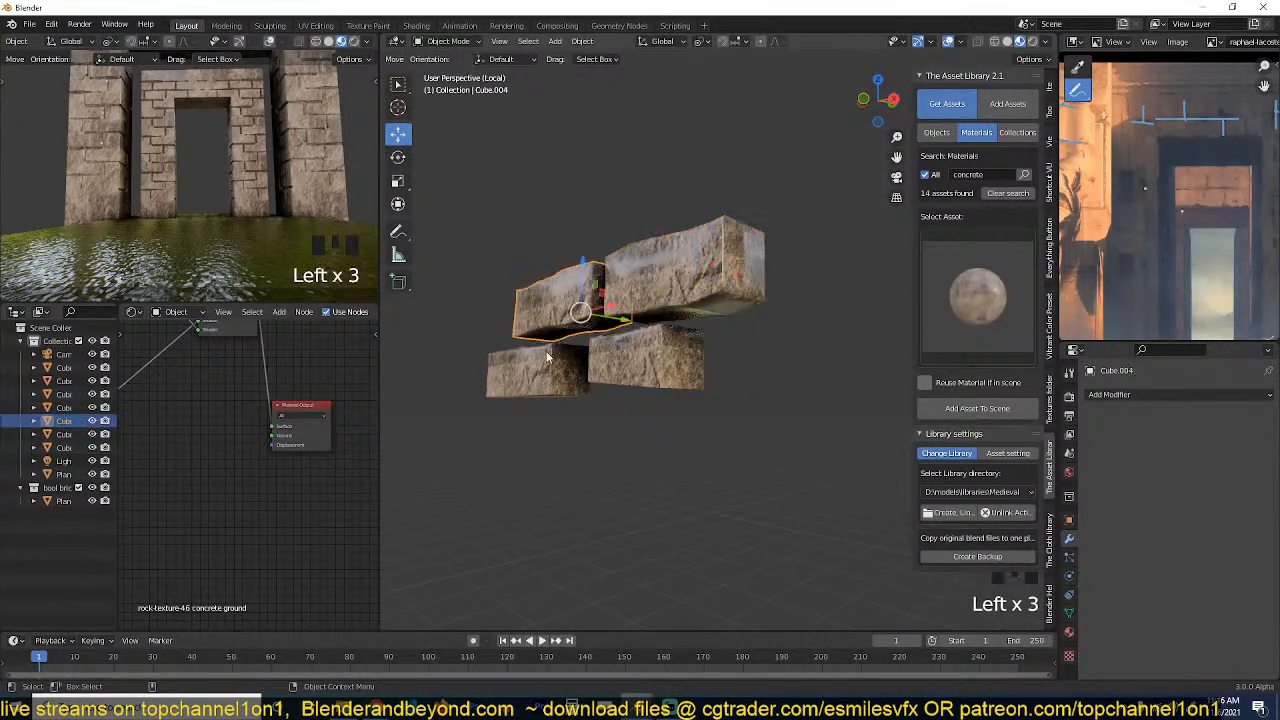
{"action": "left_click", "coordinate": [628, 342]}
Start saving the scene as a new file and create a folder named "egyptian river" inside the november folder.
{"action": "key", "text": "ctrl+s"}
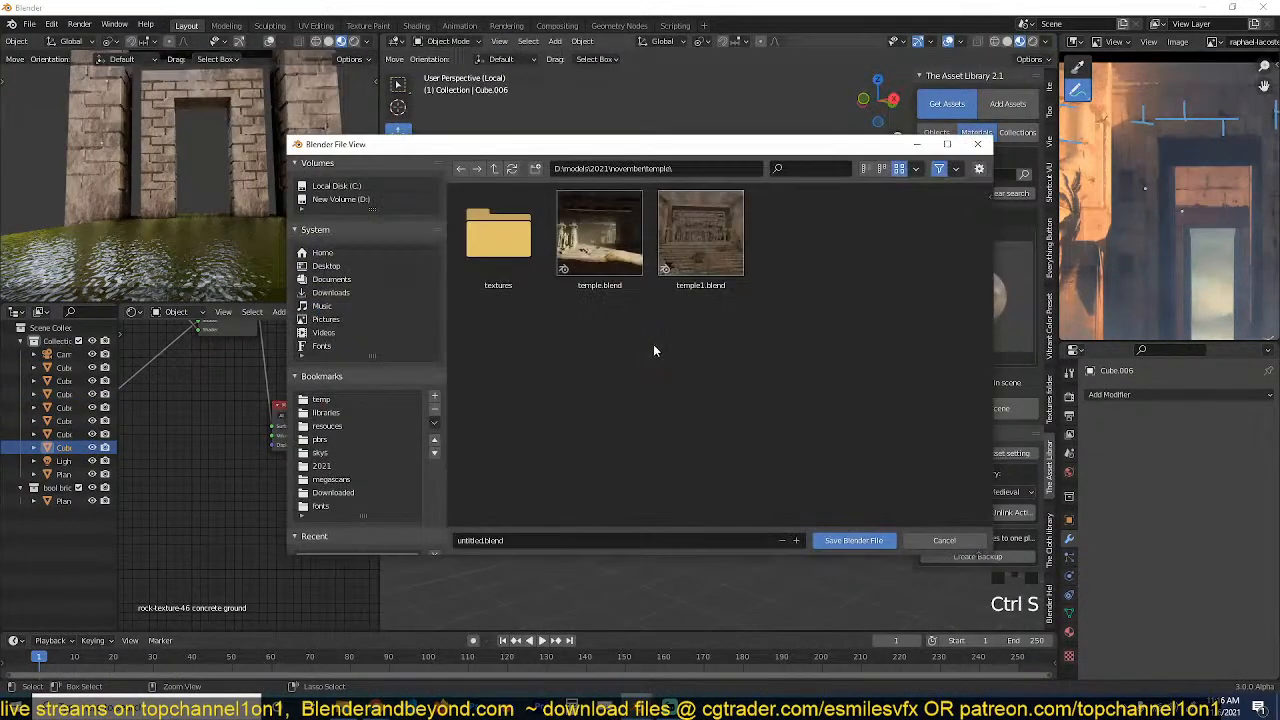
{"action": "left_click", "coordinate": [945, 540]}
{"action": "key", "text": "ctrl+shift+s"}
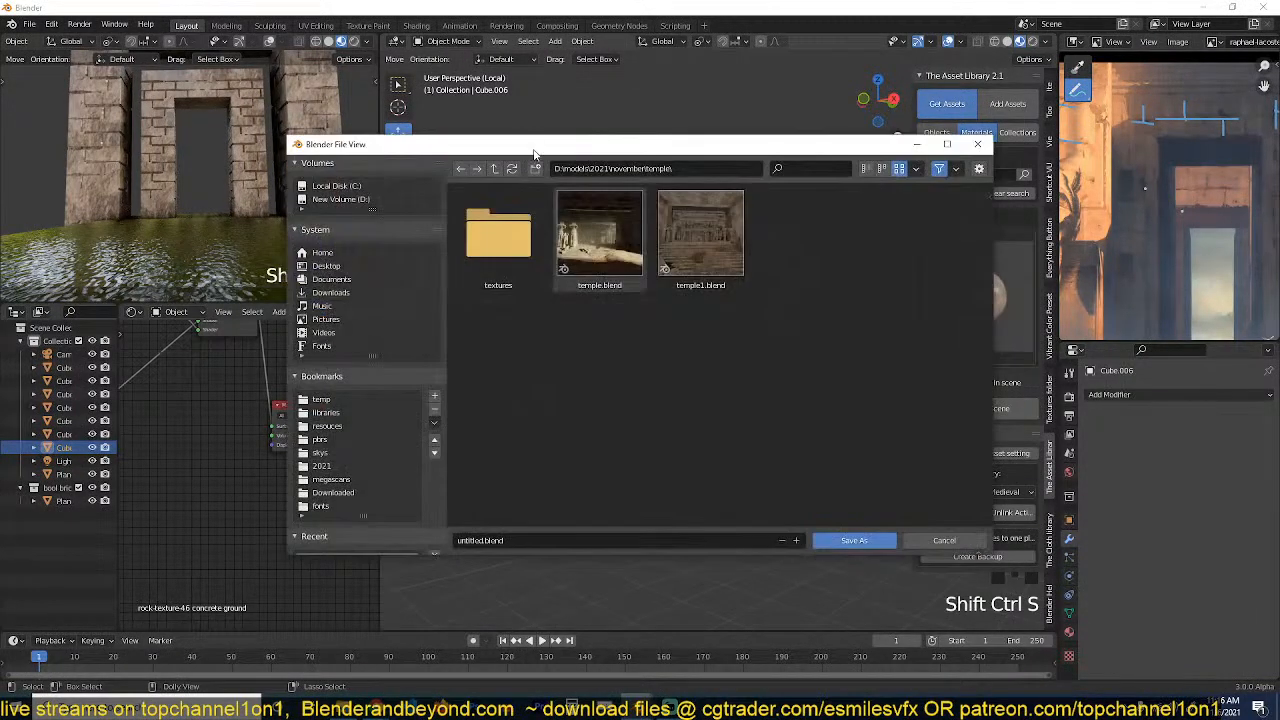
{"action": "left_click", "coordinate": [494, 168]}
{"action": "left_click", "coordinate": [535, 168]}
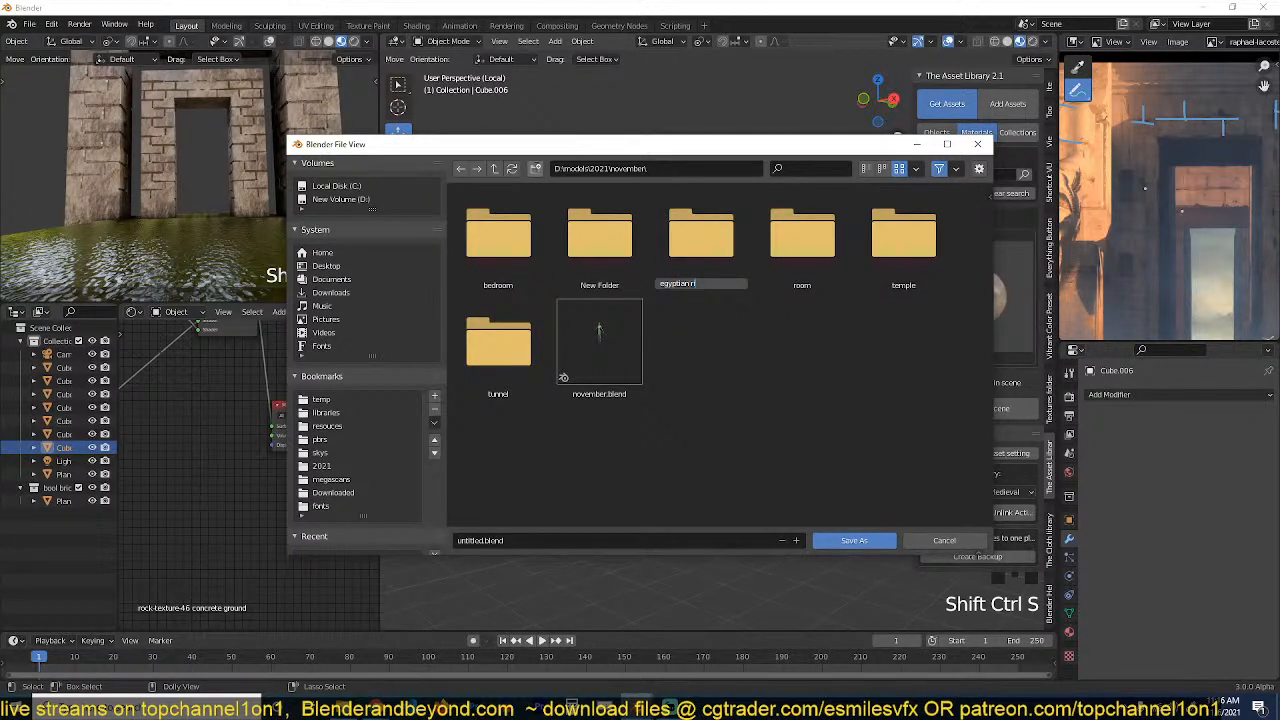
{"action": "key", "text": "Return"}
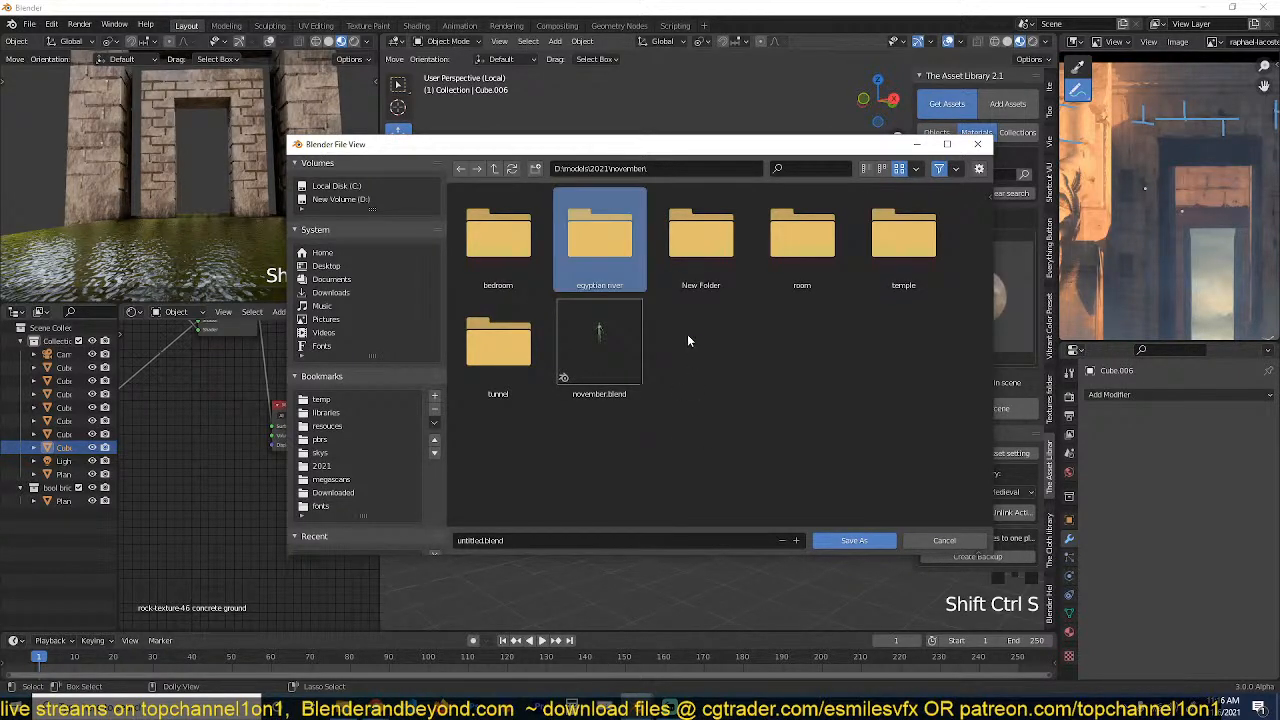
Save the scene as egyptian river.blend inside the egyptian river folder.
{"action": "double_click", "coordinate": [608, 218]}
{"action": "key", "text": "ctrl+v"}
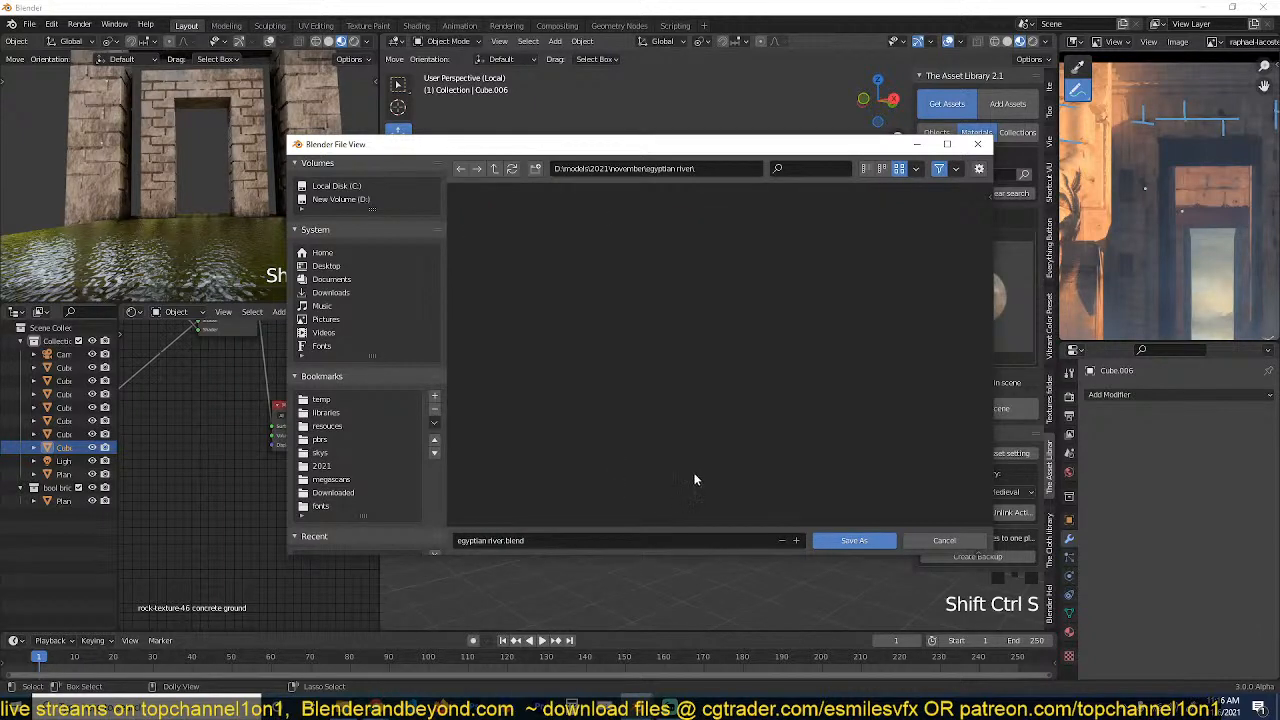
{"action": "left_click", "coordinate": [855, 541]}
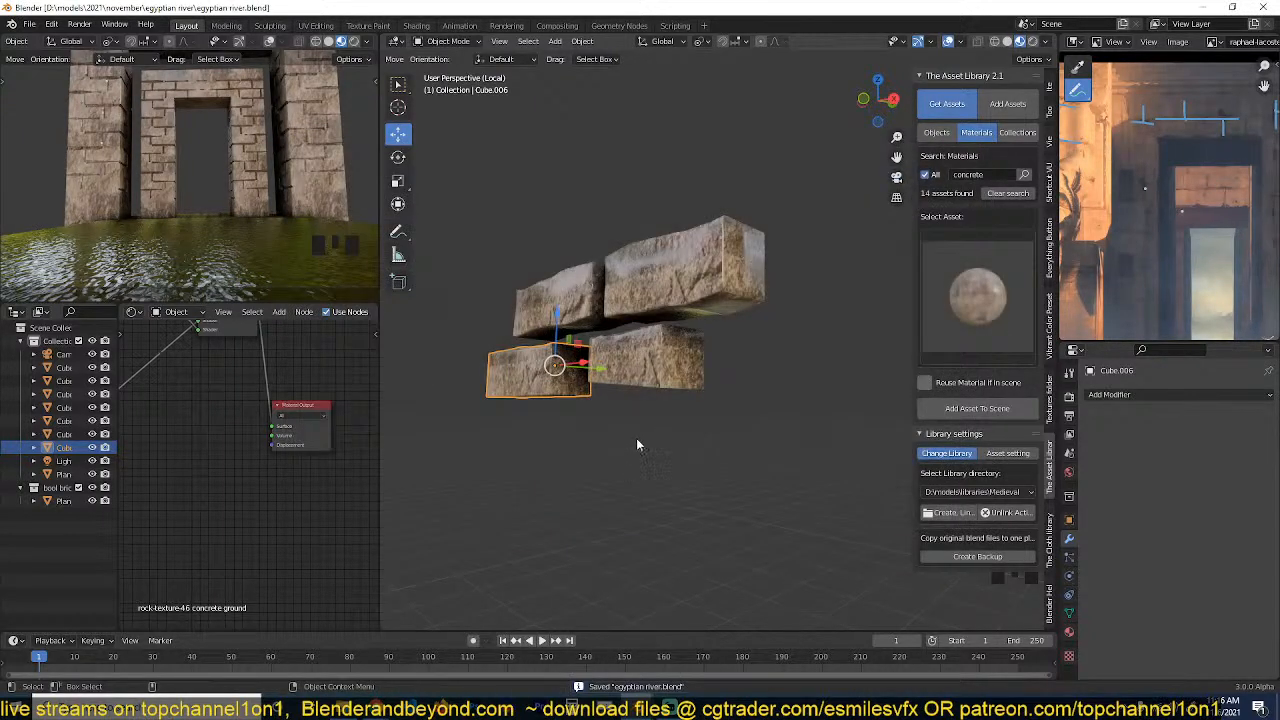
Try to move all four isolated stone blocks to a collection.
{"action": "left_click", "coordinate": [655, 365]}
{"action": "left_click", "coordinate": [603, 298], "text": "shift"}
{"action": "left_click", "coordinate": [655, 290], "text": "shift"}
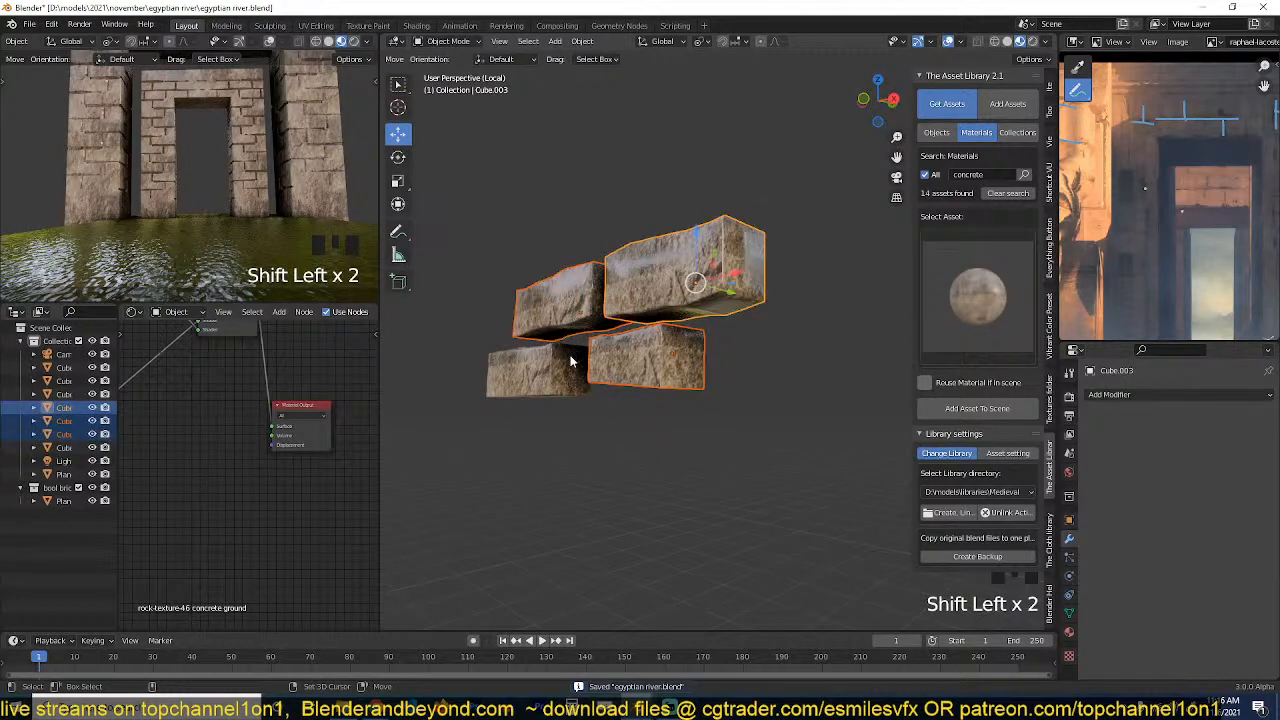
{"action": "left_click", "coordinate": [575, 362], "text": "shift"}
{"action": "key", "text": "m"}
{"action": "left_click", "coordinate": [611, 356]}
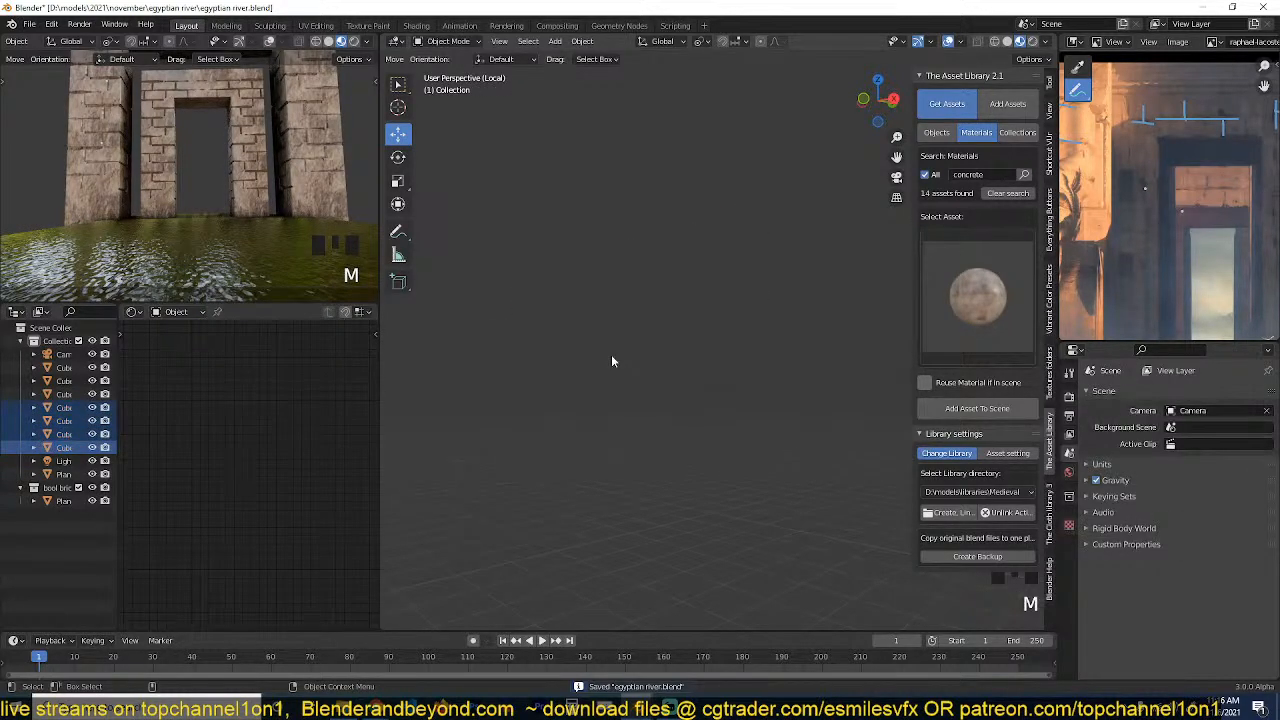
Leave local view and select the four separate stone blocks on the outer gateway.
{"action": "key", "text": "slash"}
{"action": "key", "text": "grave"}
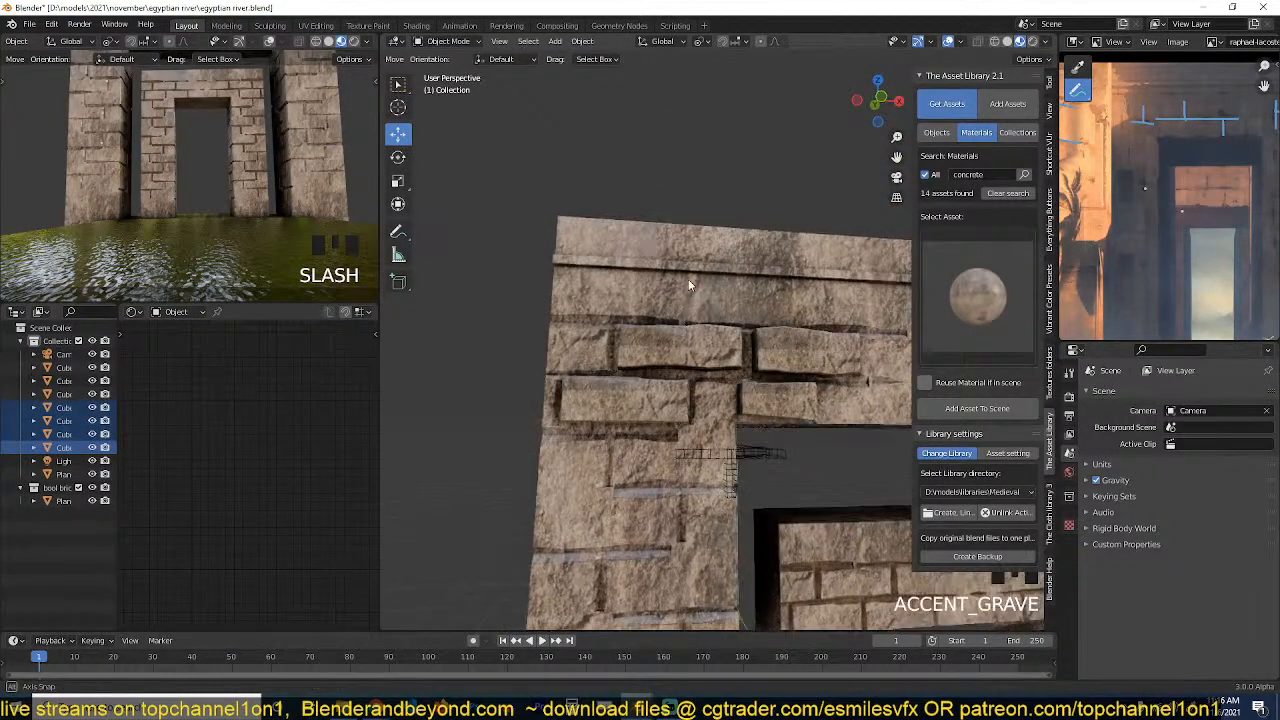
{"action": "left_click", "coordinate": [643, 350]}
{"action": "left_click", "coordinate": [777, 386], "text": "shift"}
{"action": "left_click", "coordinate": [700, 351], "text": "shift"}
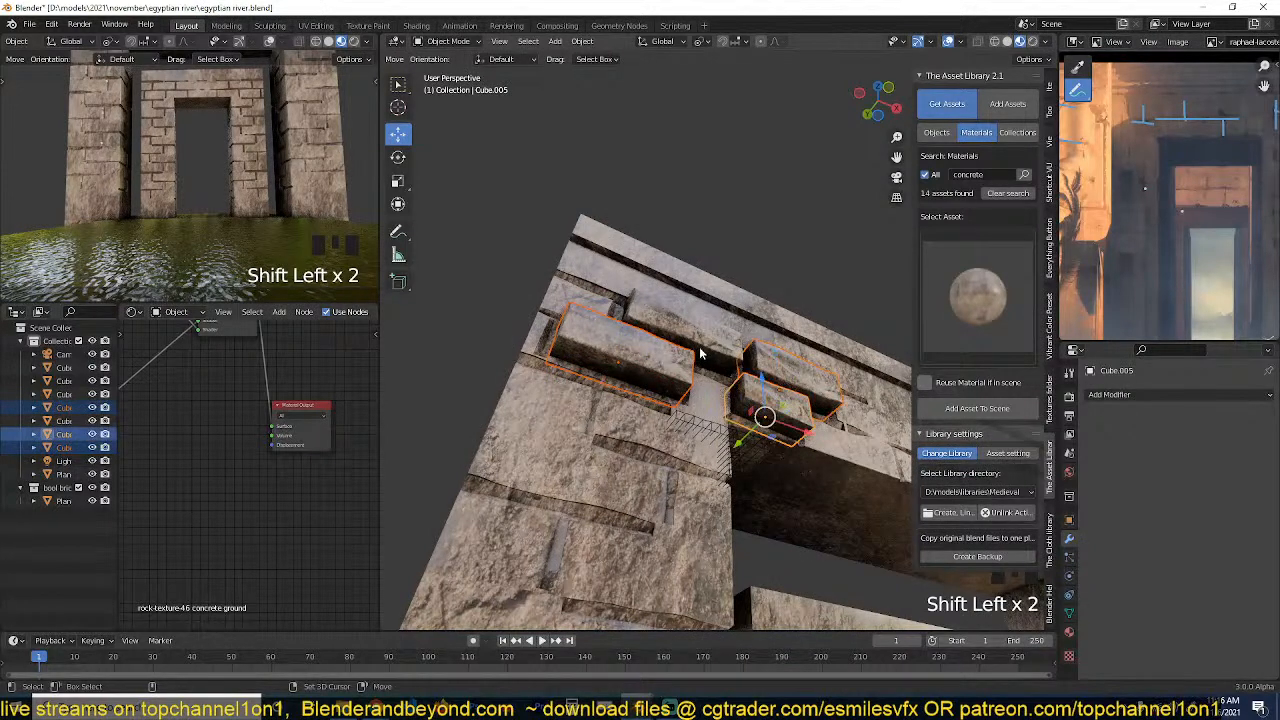
{"action": "left_click", "coordinate": [694, 362], "text": "shift"}
{"action": "key", "text": "q"}
{"action": "key", "text": "q"}
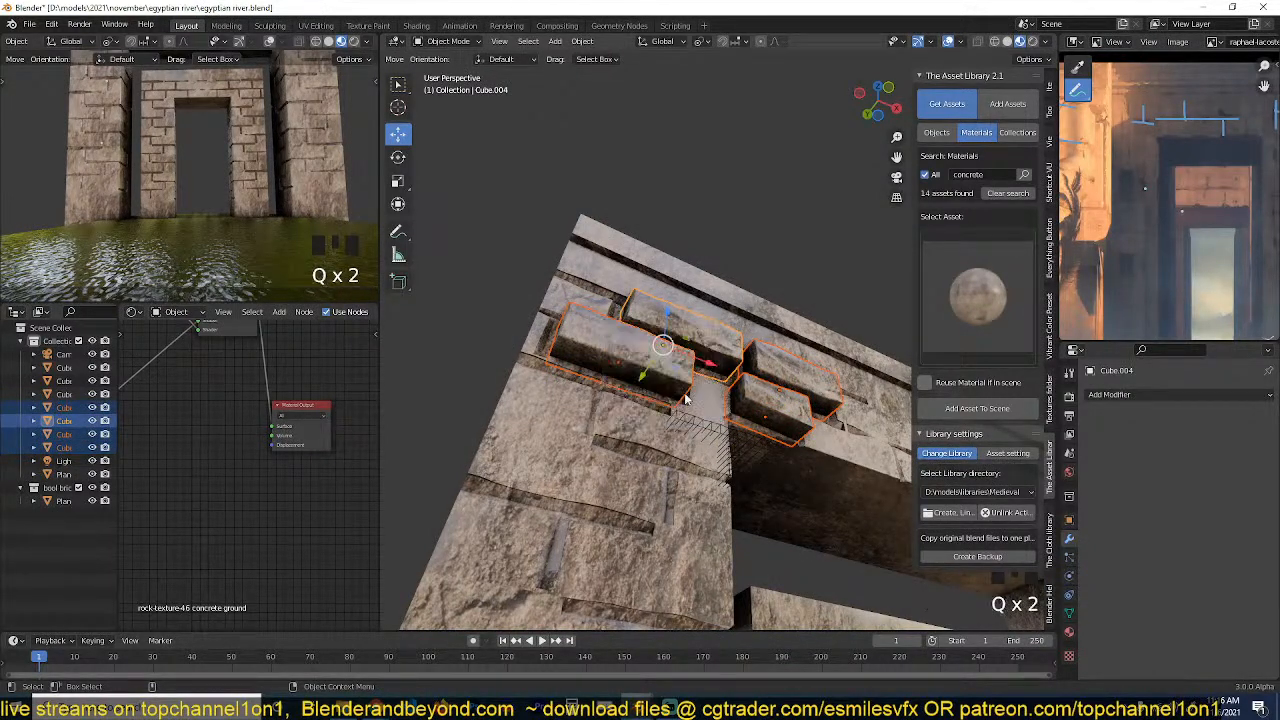
Move the four selected blocks into a new collection named "bricks" and exclude that collection from the view layer.
{"action": "key", "text": "grave"}
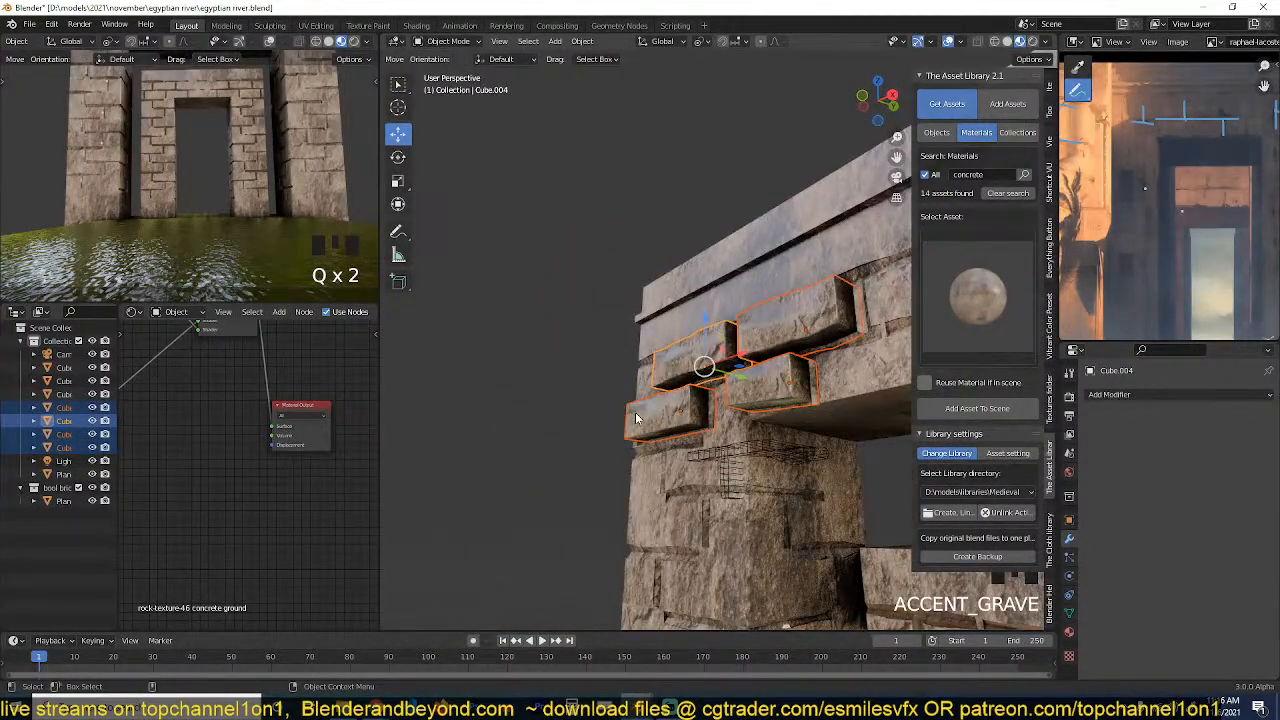
{"action": "key", "text": "n"}
{"action": "key", "text": "m"}
{"action": "left_click", "coordinate": [638, 416]}
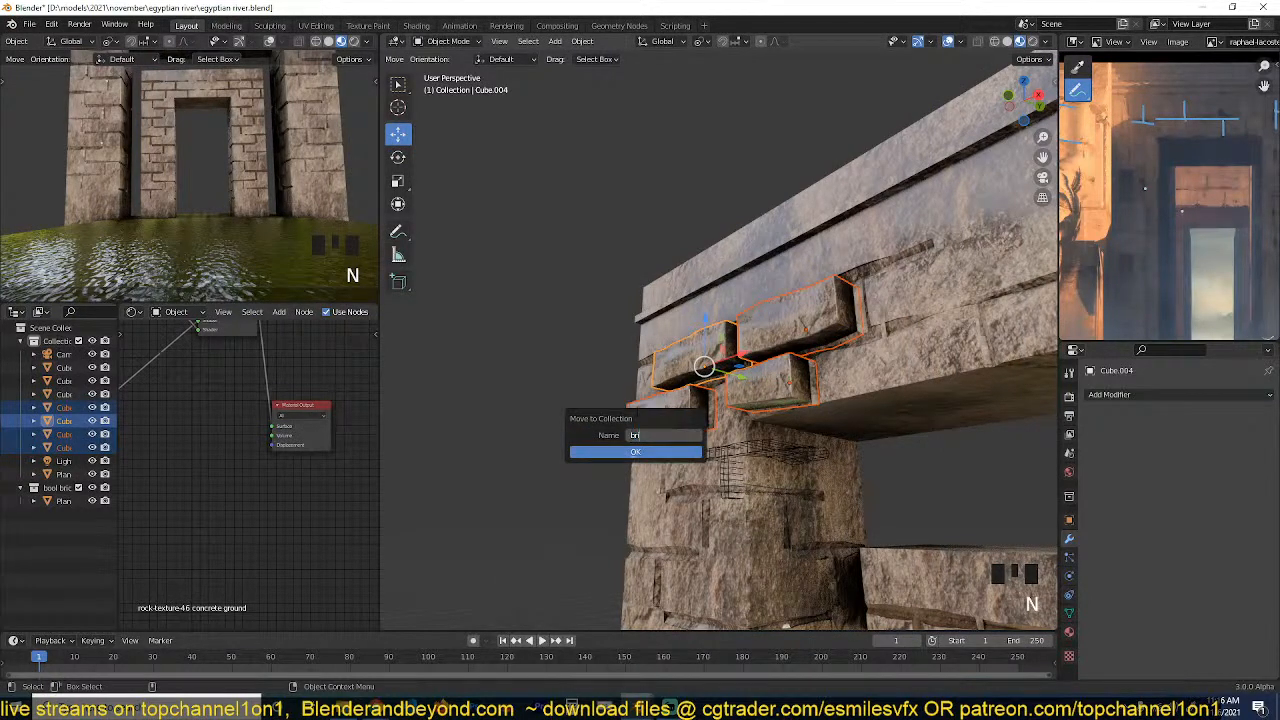
{"action": "left_click", "coordinate": [606, 451]}
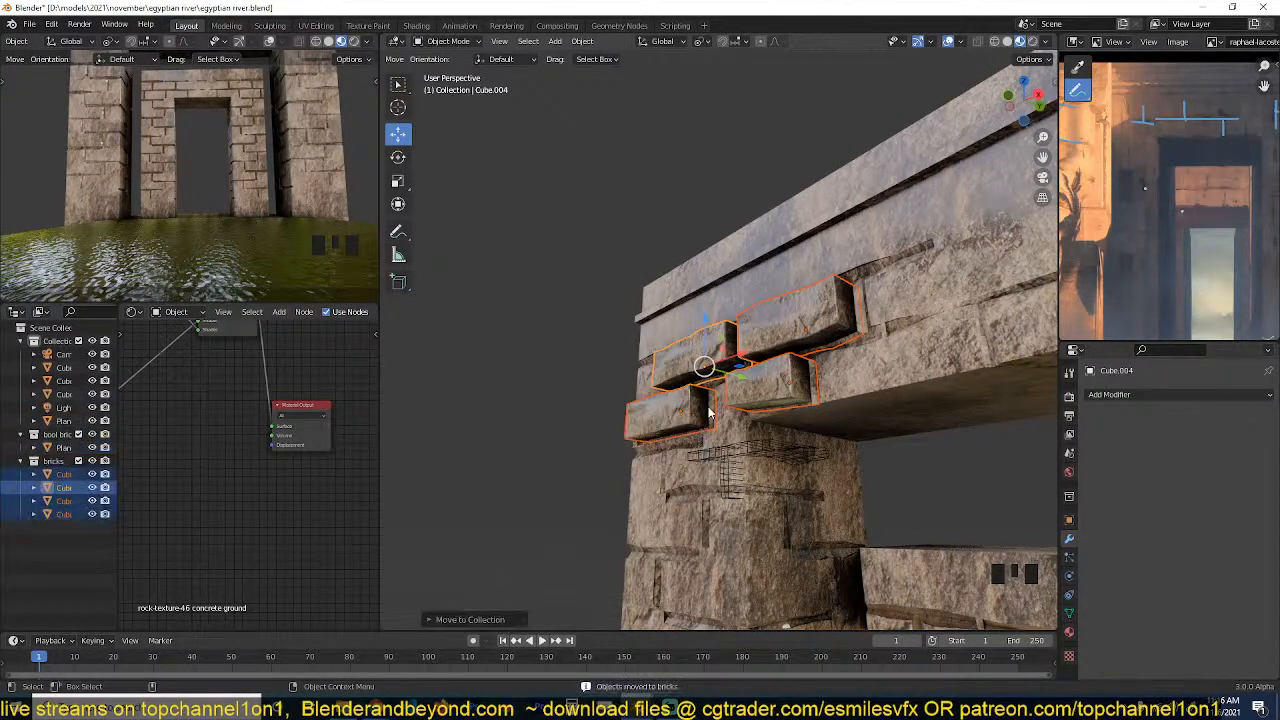
{"action": "left_click", "coordinate": [78, 460]}
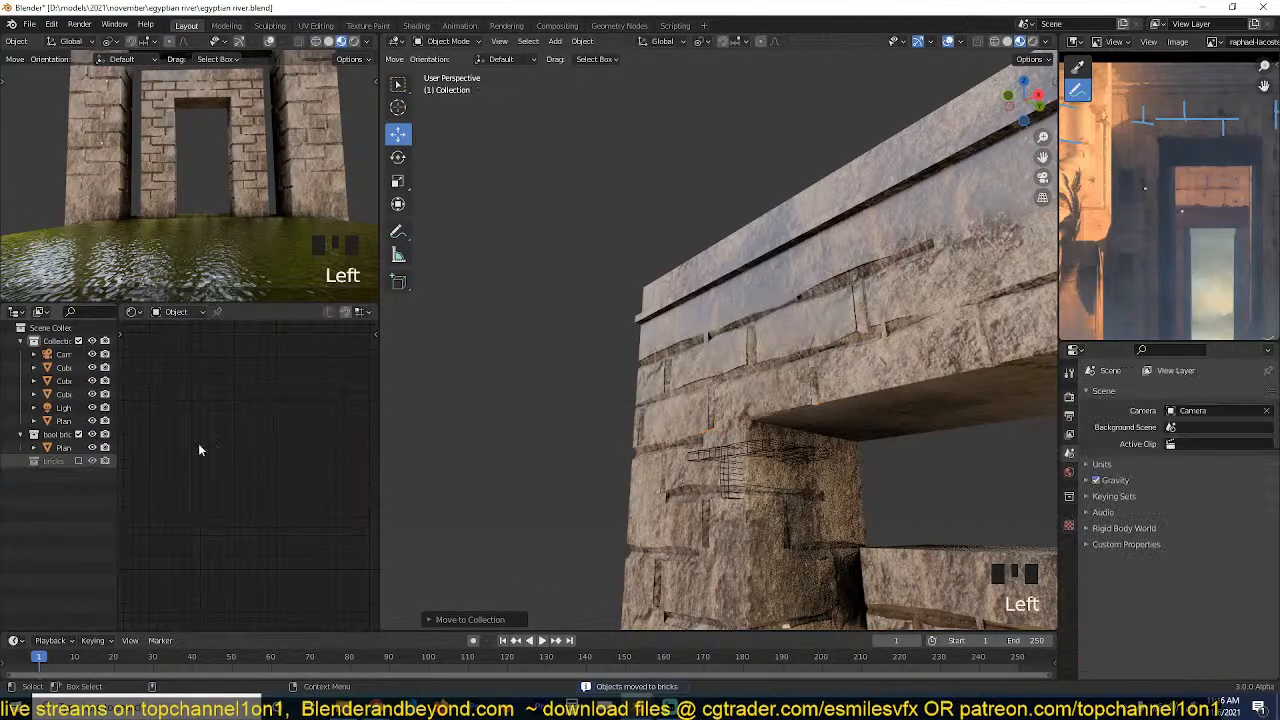
Select the outer gateway and enter Edit Mode on its mesh.
{"action": "left_click", "coordinate": [803, 340]}
{"action": "middle_click_drag", "start_coordinate": [803, 340], "coordinate": [937, 416]}
{"action": "scroll", "coordinate": [912, 337], "scroll_direction": "down", "scroll_amount": 4}
{"action": "key", "text": "alt+a"}
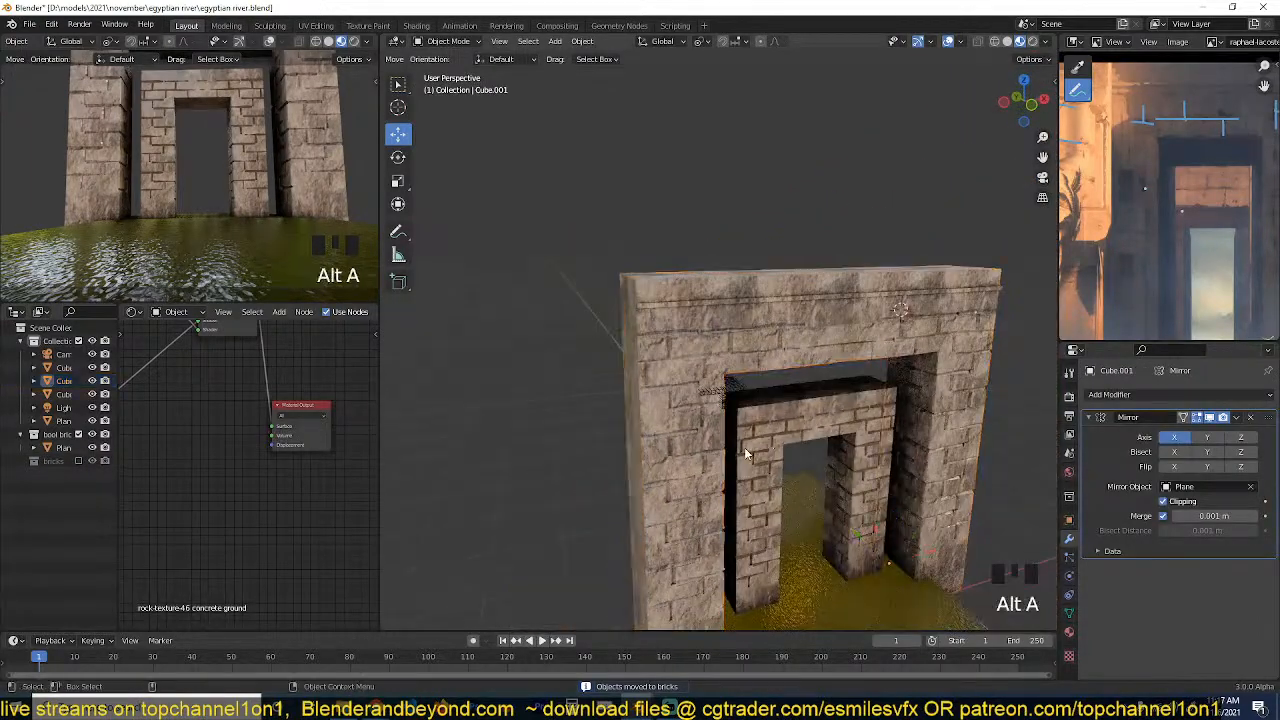
{"action": "middle_click_drag", "start_coordinate": [744, 447], "coordinate": [759, 292], "text": "shift"}
{"action": "middle_click_drag", "start_coordinate": [759, 292], "coordinate": [823, 257]}
{"action": "scroll", "coordinate": [764, 367], "scroll_direction": "up", "scroll_amount": 3}
{"action": "left_click", "coordinate": [626, 385]}
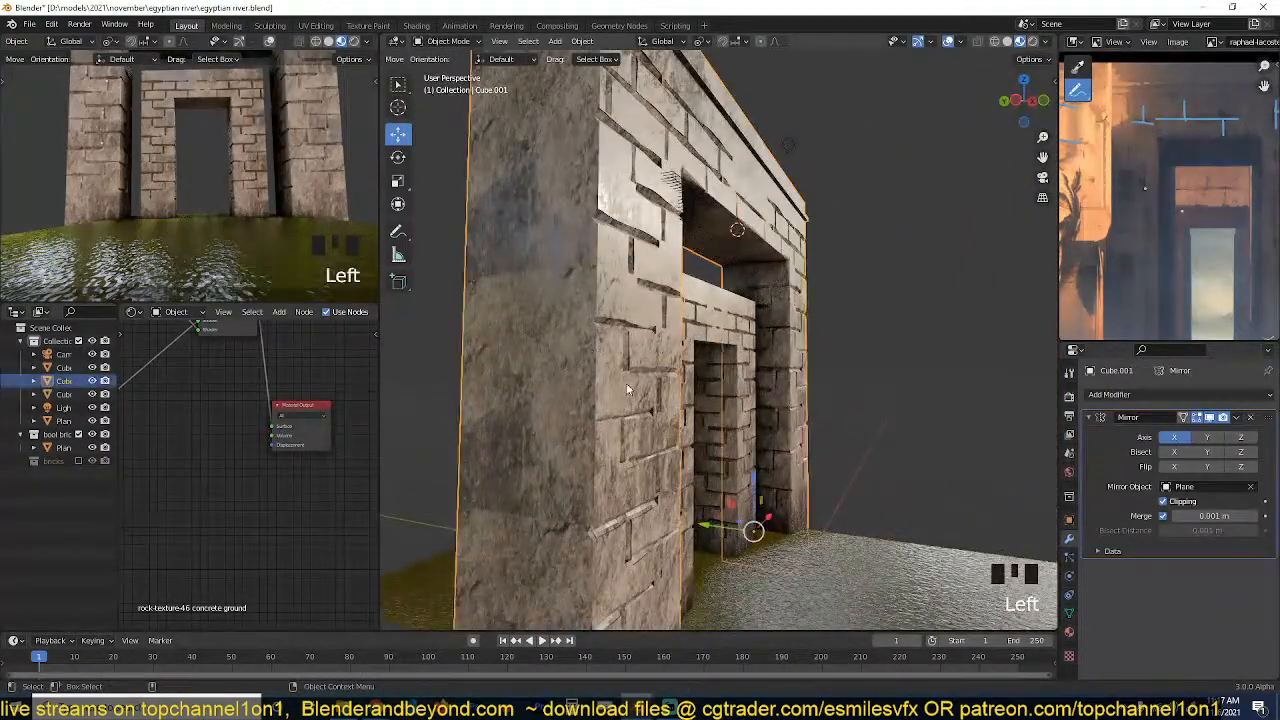
{"action": "scroll", "coordinate": [626, 385], "scroll_direction": "down", "scroll_amount": 4}
{"action": "middle_click_drag", "start_coordinate": [626, 385], "coordinate": [729, 366]}
{"action": "scroll", "coordinate": [766, 299], "scroll_direction": "up", "scroll_amount": 2}
{"action": "key", "text": "Tab"}
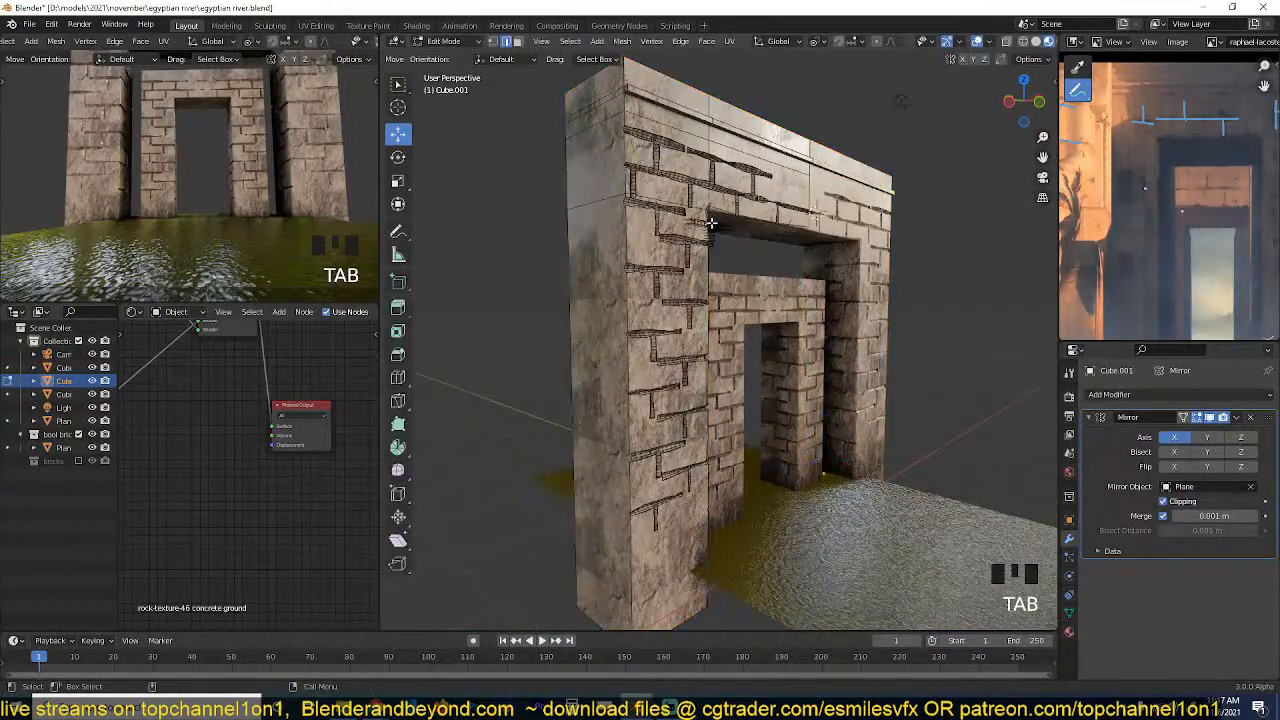
Try to box-select the gateway's brick faces in front view with X-ray enabled.
{"action": "key", "text": "1"}
{"action": "scroll", "coordinate": [786, 300], "scroll_direction": "down", "scroll_amount": 2}
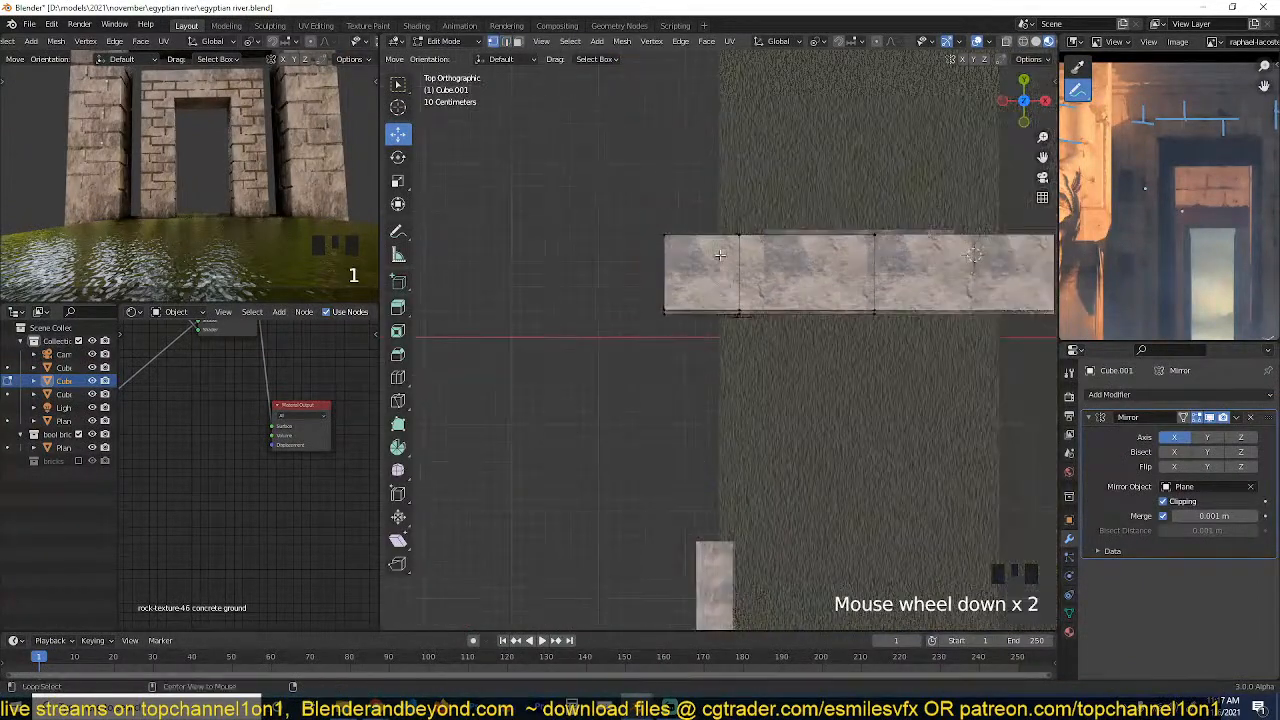
{"action": "key", "text": "alt+z"}
{"action": "scroll", "coordinate": [786, 300], "scroll_direction": "up", "scroll_amount": 2}
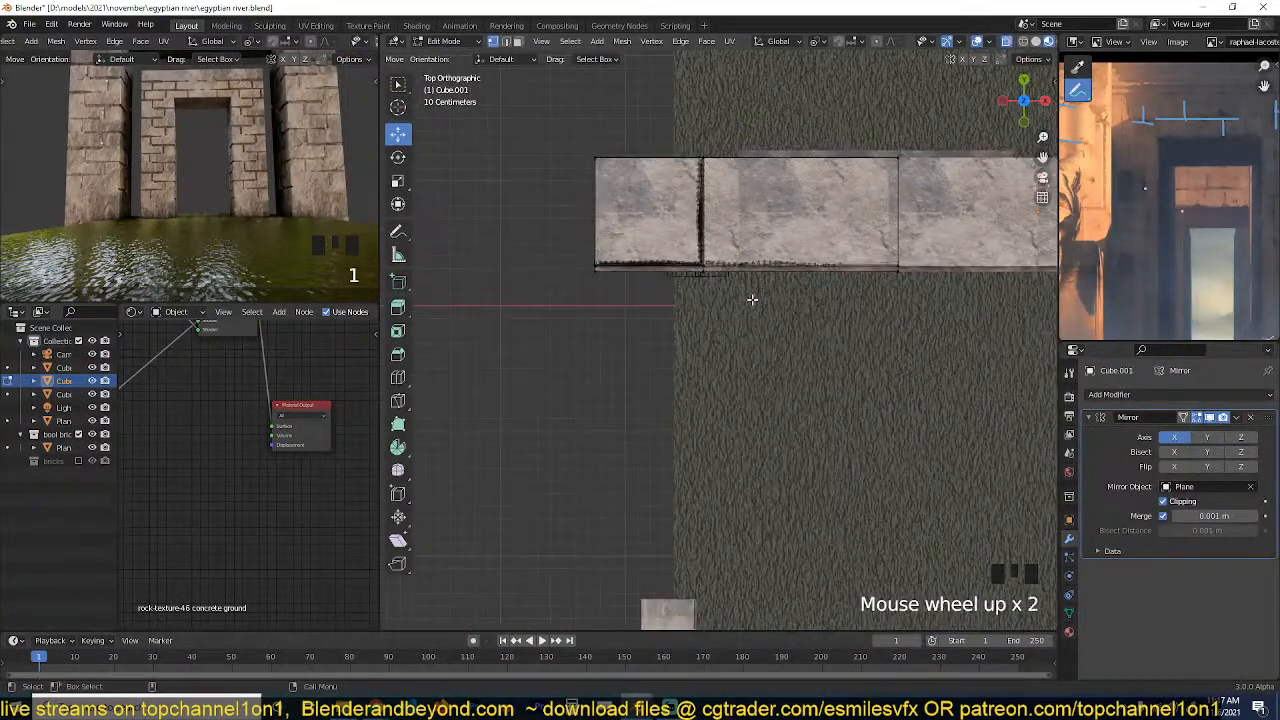
{"action": "key", "text": "KP_3"}
{"action": "key", "text": "KP_1"}
{"action": "scroll", "coordinate": [752, 299], "scroll_direction": "down", "scroll_amount": 4}
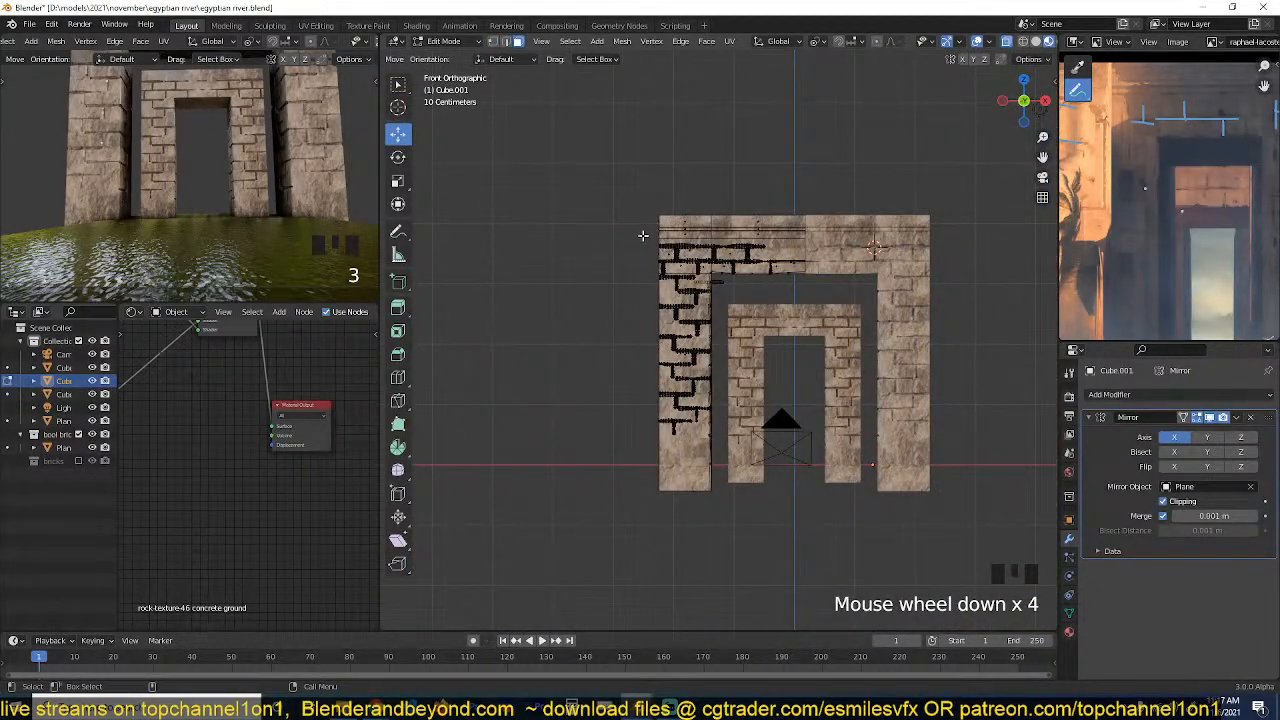
{"action": "left_click_drag", "start_coordinate": [646, 235], "coordinate": [873, 484]}
{"action": "scroll", "coordinate": [783, 380], "scroll_direction": "up", "scroll_amount": 4}
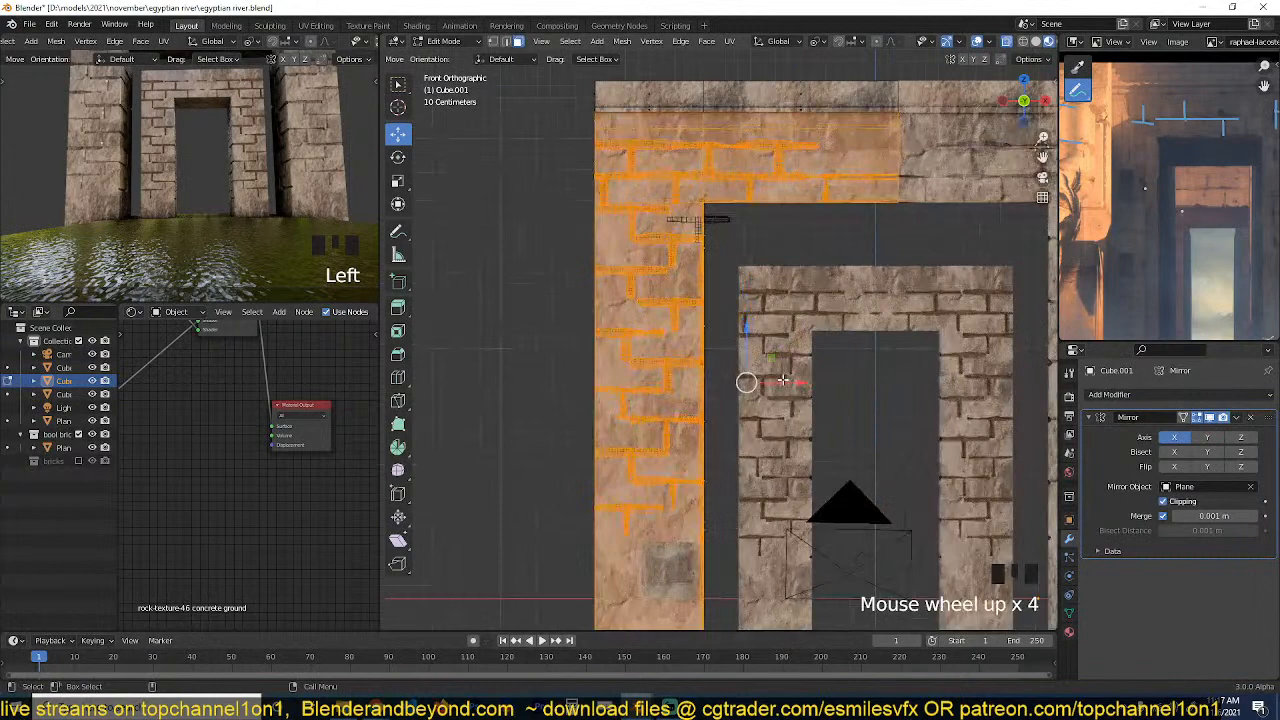
{"action": "left_click", "coordinate": [681, 345]}
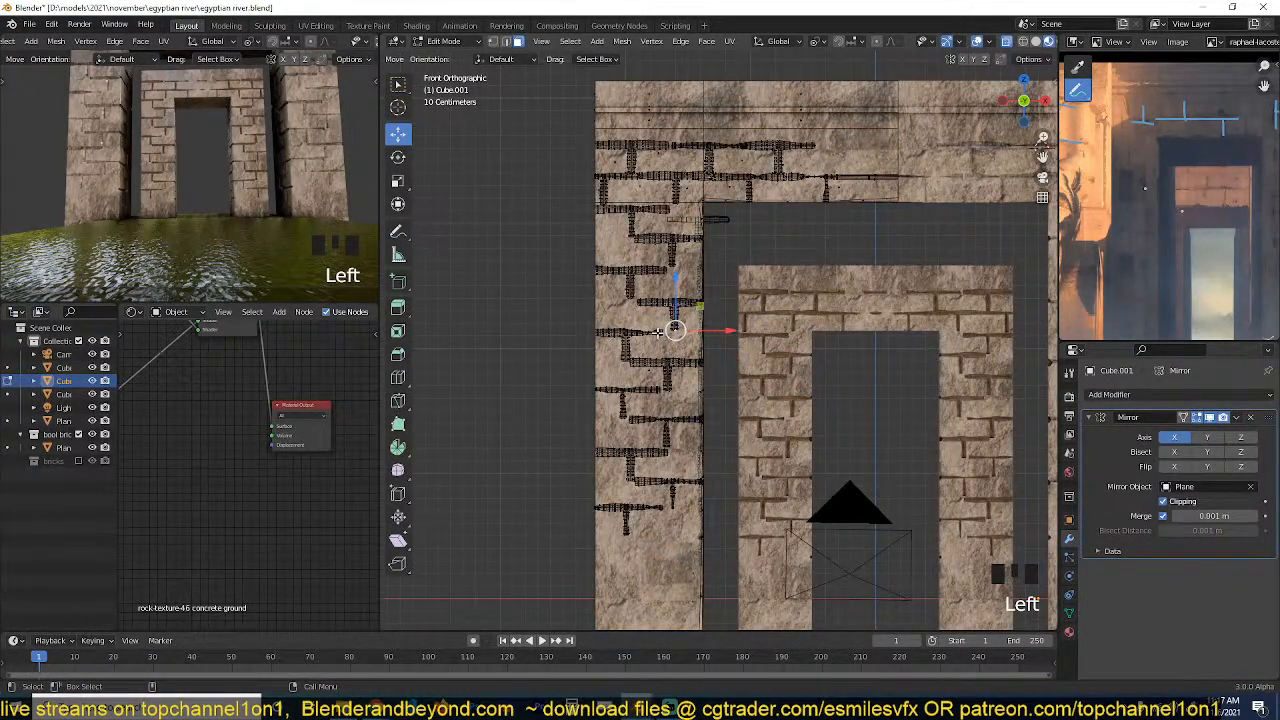
Turn off X-ray and select the front brick face of the outer gateway's pillar in face select mode.
{"action": "left_click", "coordinate": [628, 316]}
{"action": "key", "text": "grave"}
{"action": "middle_click_drag", "start_coordinate": [628, 316], "coordinate": [702, 306]}
{"action": "key", "text": "3"}
{"action": "key", "text": "alt+z"}
{"action": "middle_click_drag", "start_coordinate": [633, 256], "coordinate": [610, 271]}
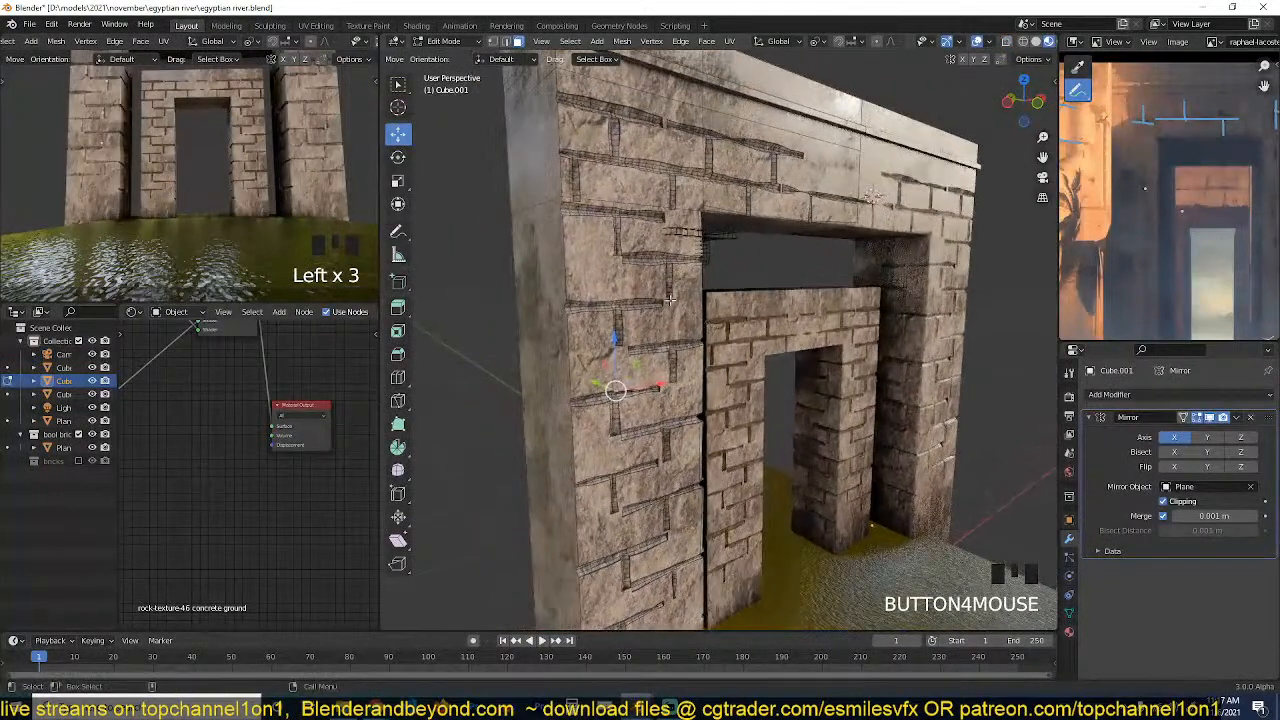
{"action": "left_click", "coordinate": [609, 273]}
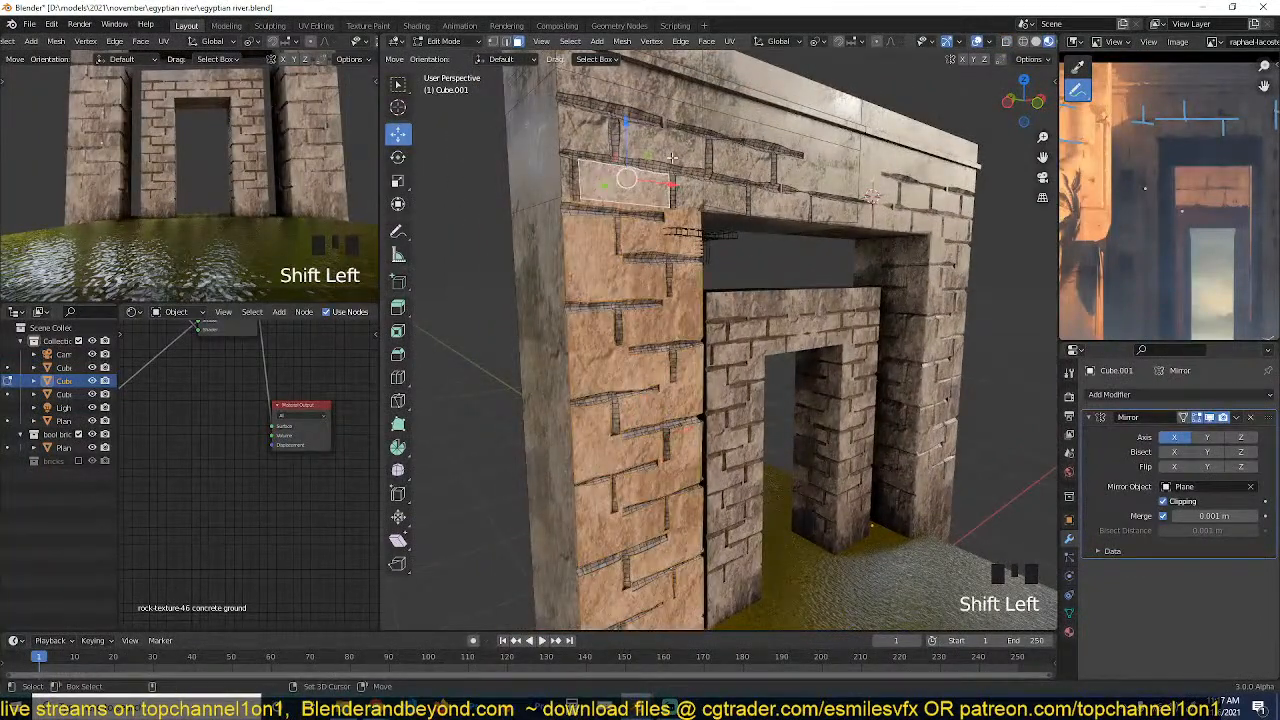
Add the front brick faces of the gateway's lintel to the face selection.
{"action": "left_click", "coordinate": [705, 179], "text": "shift"}
{"action": "key", "text": "grave"}
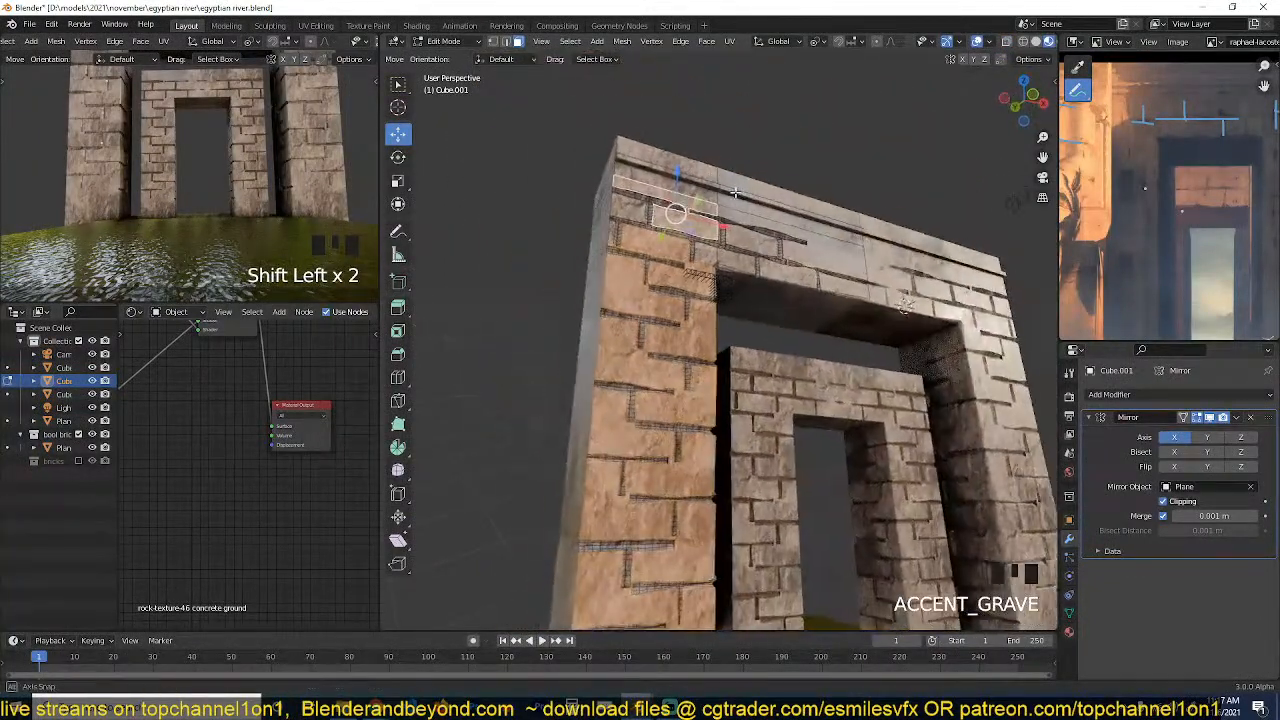
{"action": "left_click", "coordinate": [754, 225], "text": "shift"}
{"action": "left_click", "coordinate": [752, 232], "text": "shift"}
{"action": "left_click", "coordinate": [716, 266], "text": "shift"}
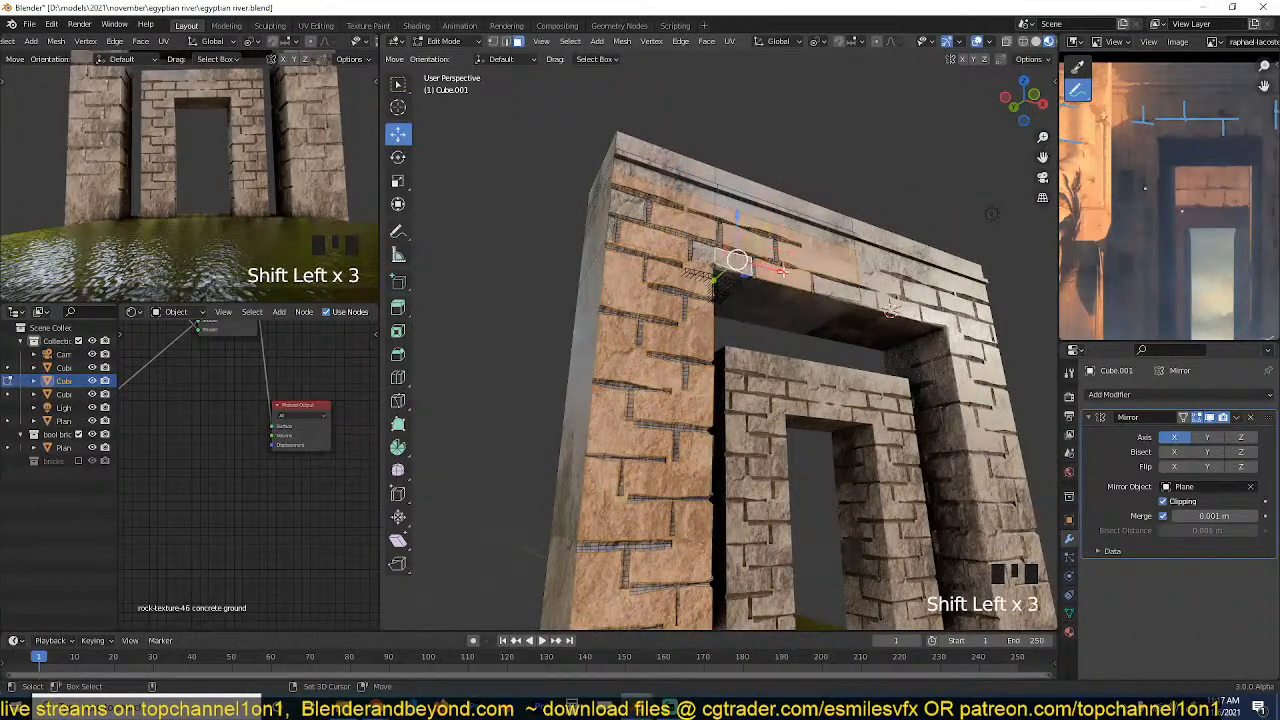
{"action": "left_click", "coordinate": [823, 282], "text": "shift"}
{"action": "left_click", "coordinate": [706, 256], "text": "shift"}
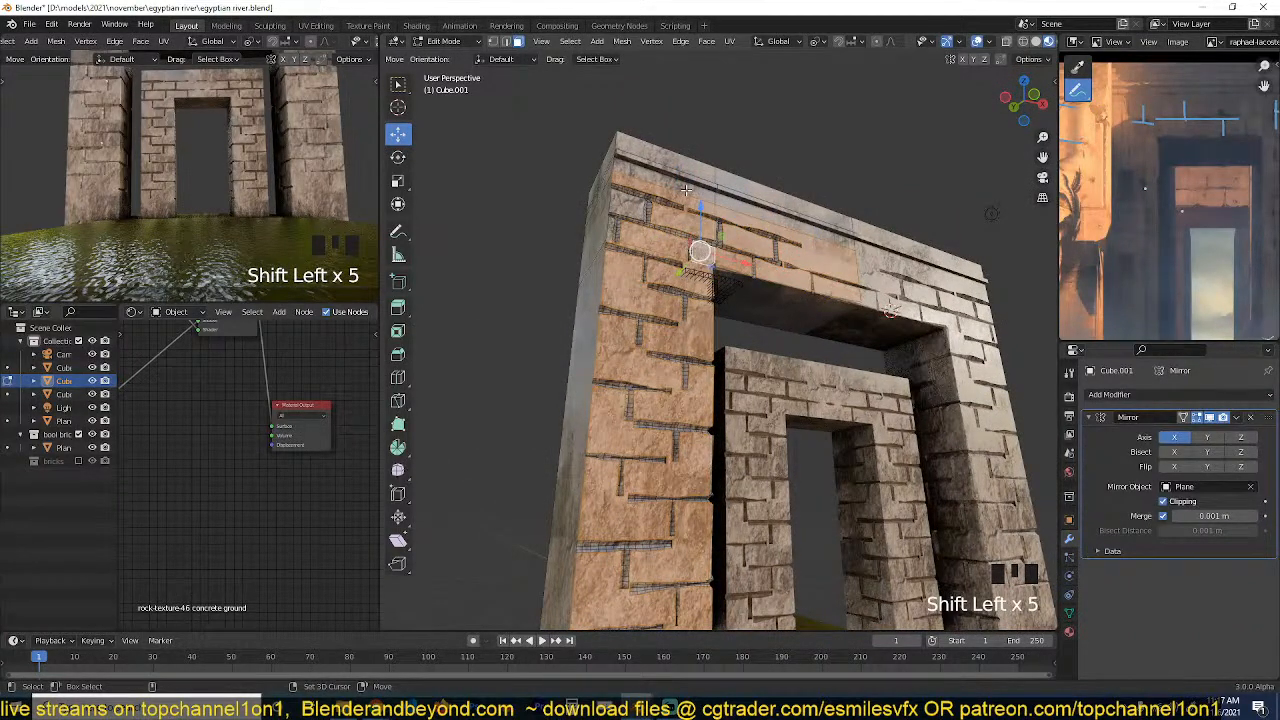
Extend the face selection to the remaining upper lintel faces and the moulding along the gateway's top.
{"action": "left_click", "coordinate": [690, 189], "text": "shift"}
{"action": "left_click", "coordinate": [780, 199], "text": "shift"}
{"action": "key", "text": "ctrl+z"}
{"action": "left_click", "coordinate": [780, 199], "text": "shift"}
{"action": "left_click", "coordinate": [688, 182], "text": "shift"}
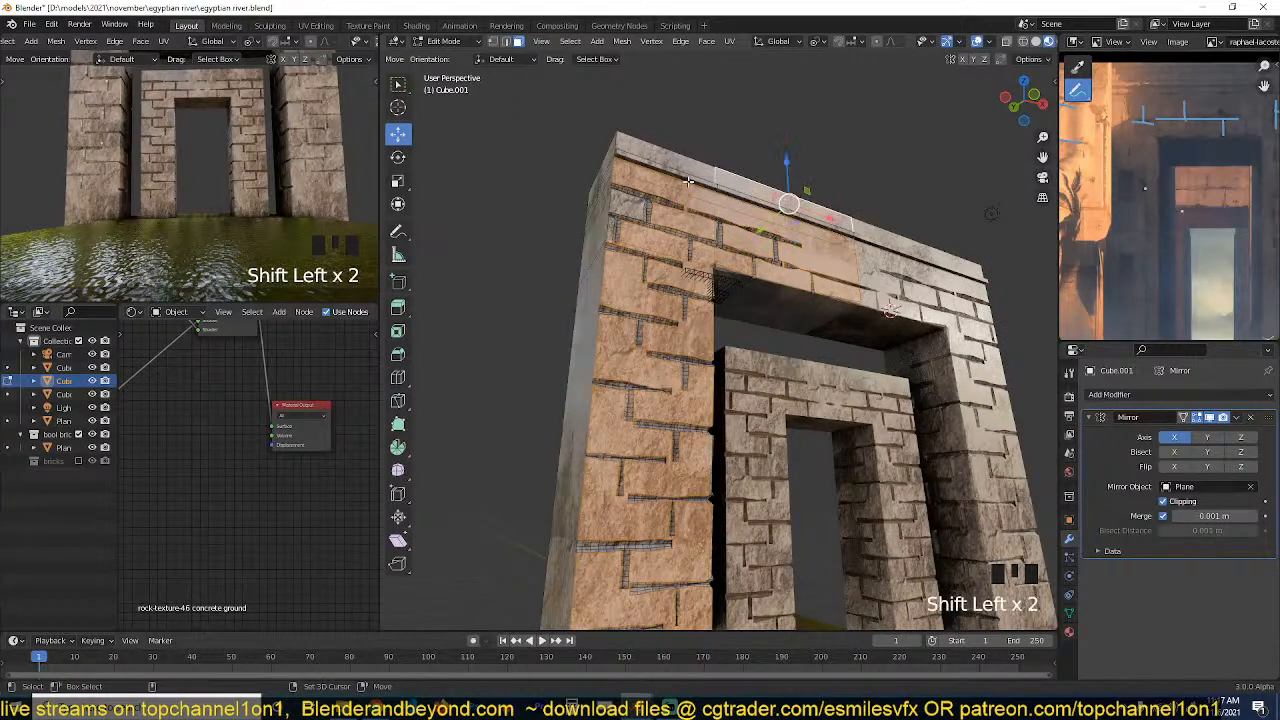
{"action": "left_click", "coordinate": [684, 173], "text": "shift"}
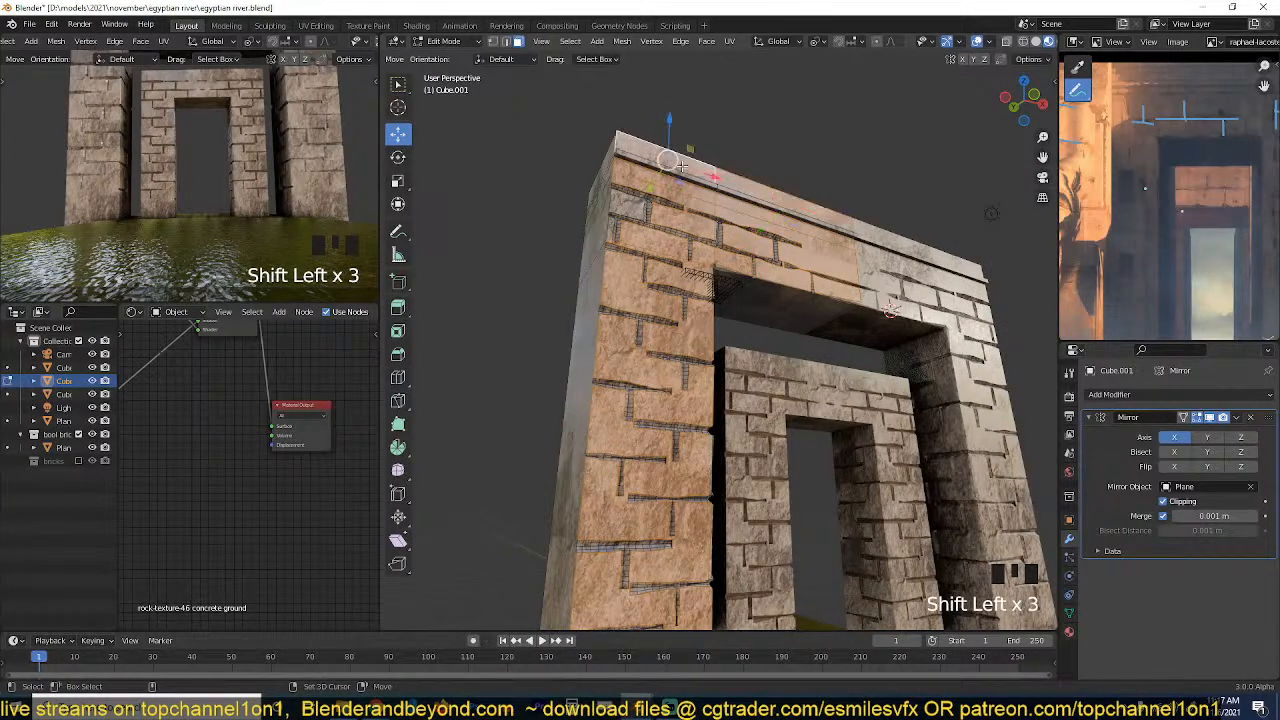
Create a vertex group on the gateway, assign the selected faces to it, and return to Object Mode.
{"action": "left_click", "coordinate": [1069, 612]}
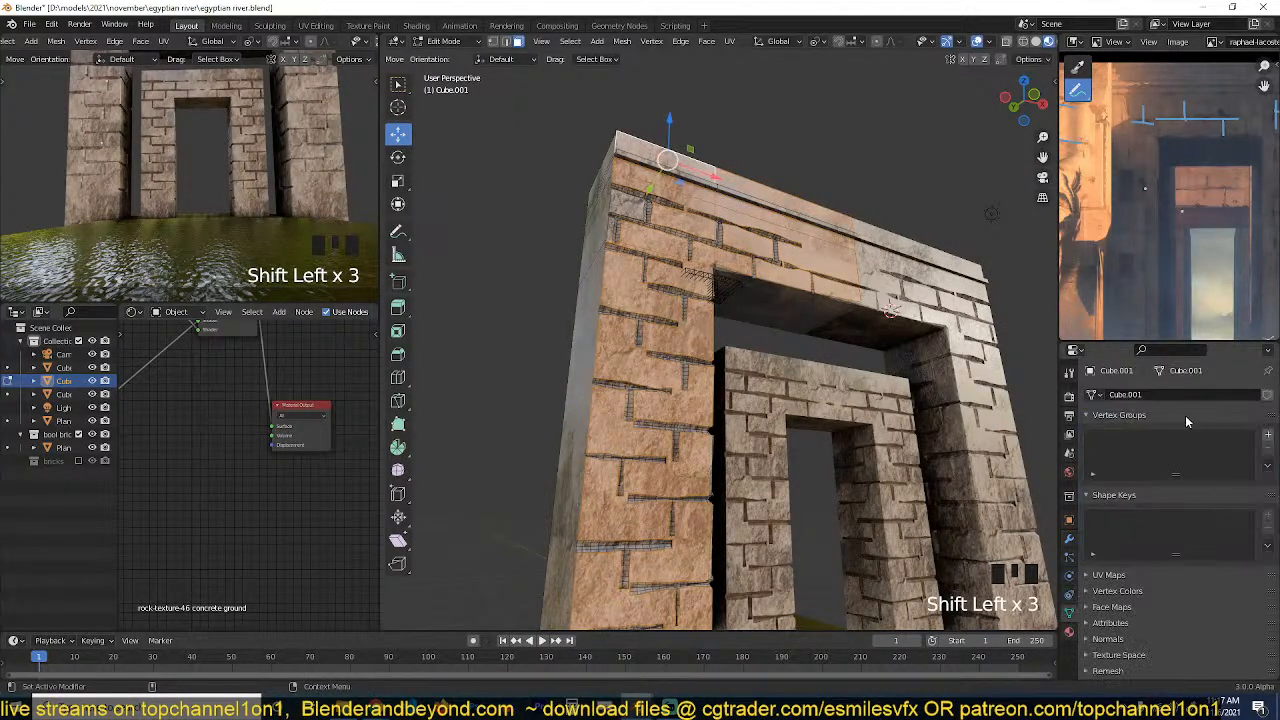
{"action": "left_click", "coordinate": [1267, 437]}
{"action": "left_click", "coordinate": [1106, 521]}
{"action": "key", "text": "Tab"}
{"action": "key", "text": "grave"}
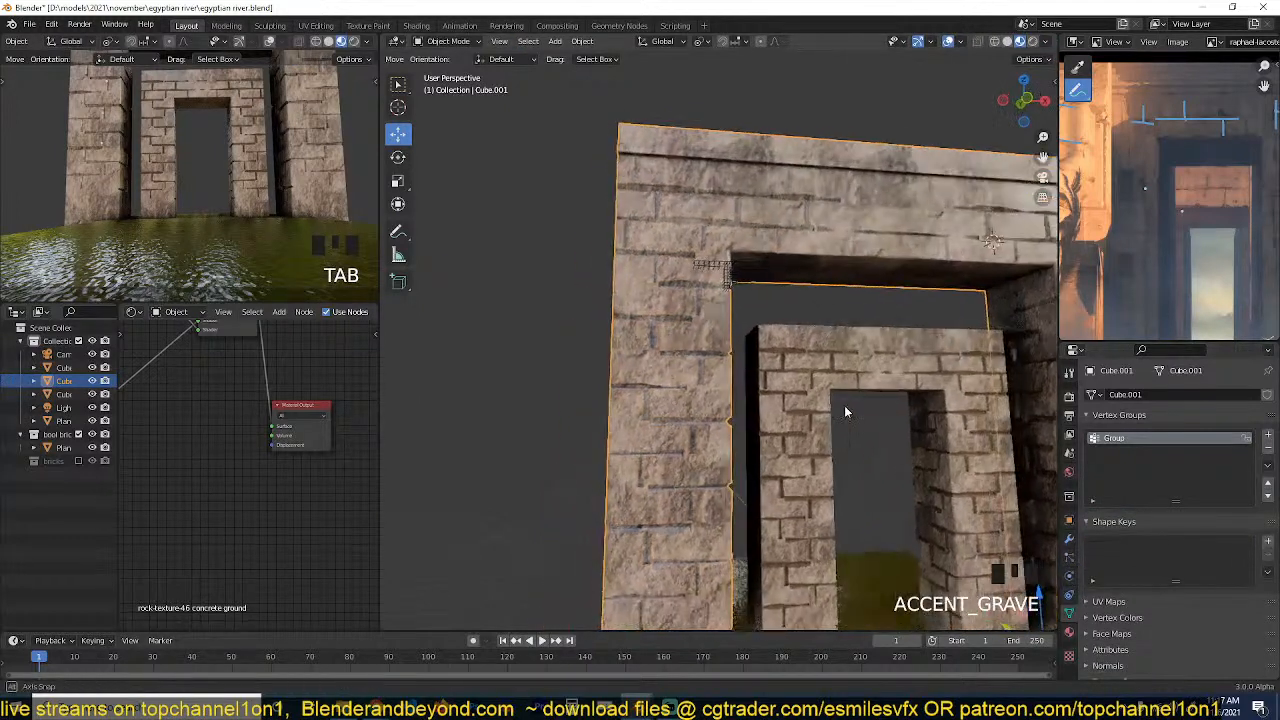
Add a particle system to the outer gateway and set its type to Hair.
{"action": "left_click", "coordinate": [1069, 538]}
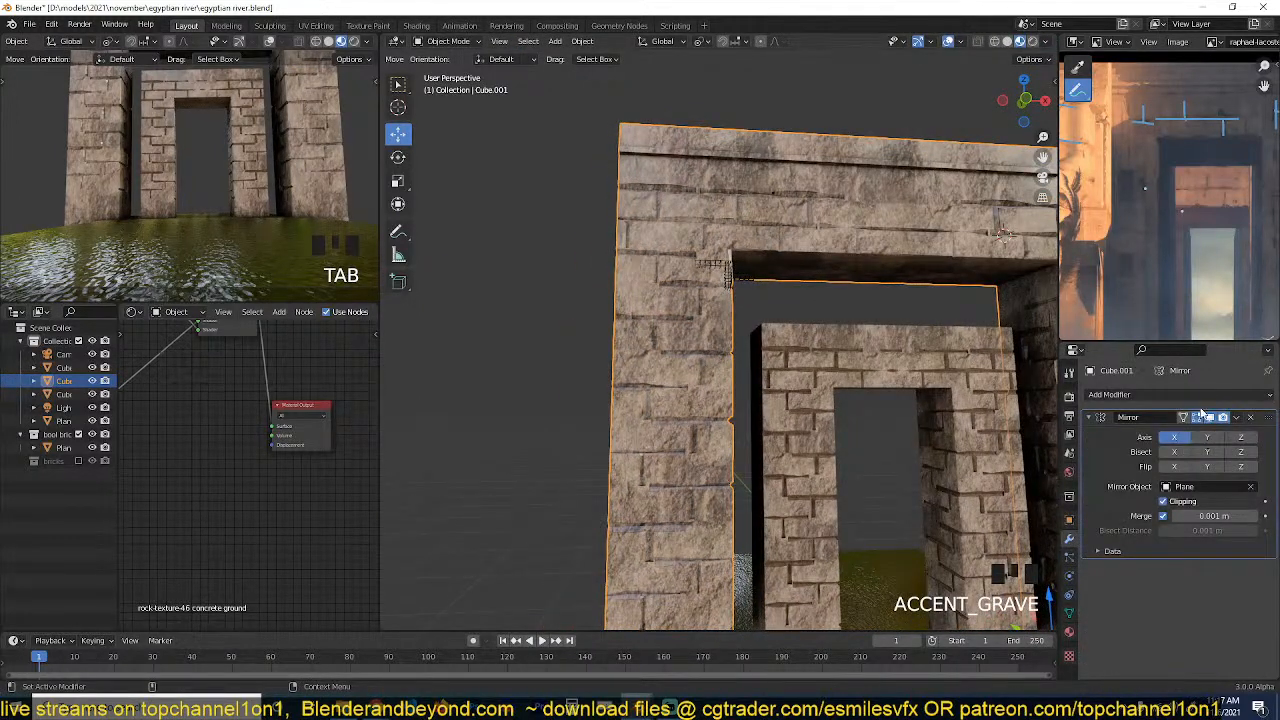
{"action": "left_click", "coordinate": [1069, 560]}
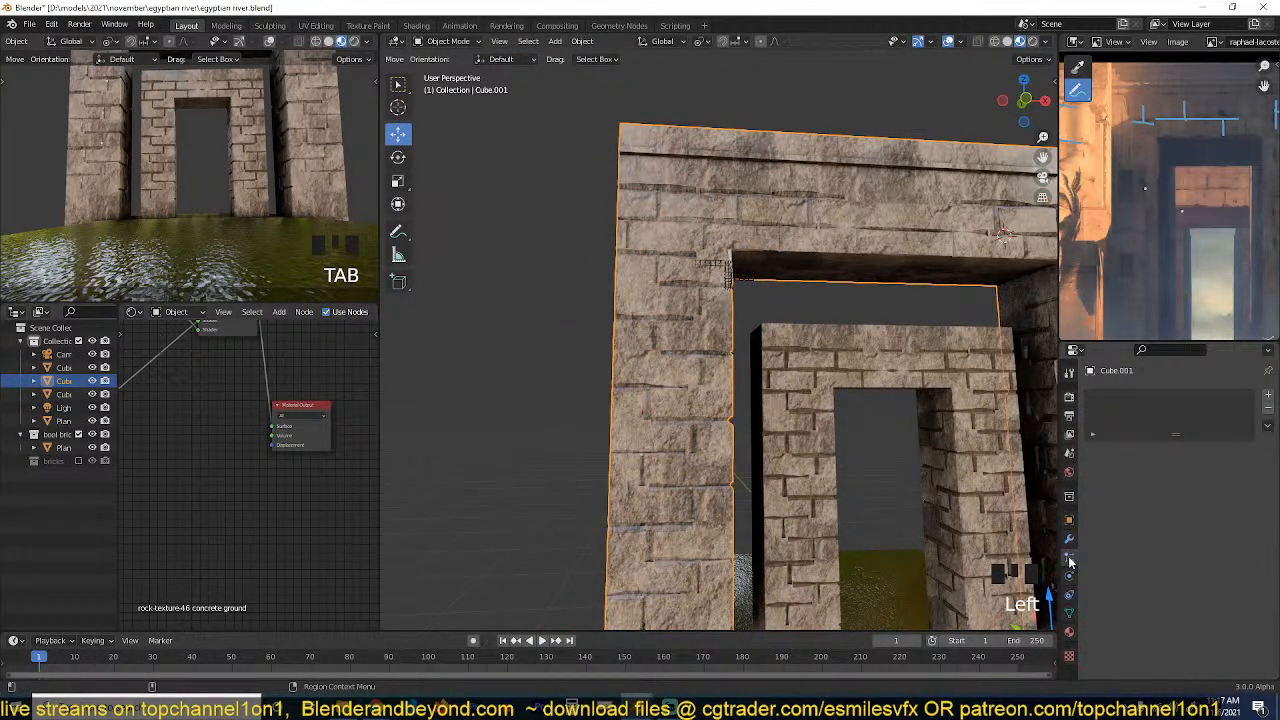
{"action": "left_click", "coordinate": [1267, 396]}
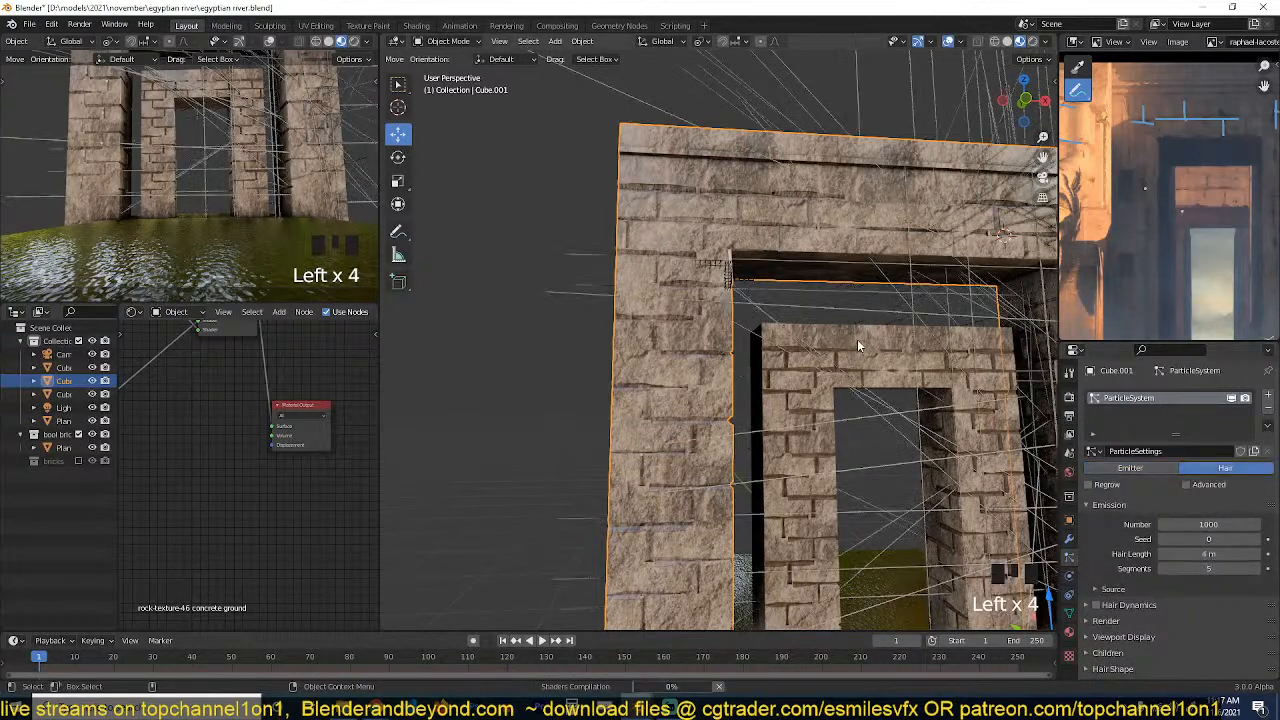
Save the file and assign the vertex group named Group as the particle system's density group.
{"action": "middle_click_drag", "start_coordinate": [857, 339], "coordinate": [960, 354]}
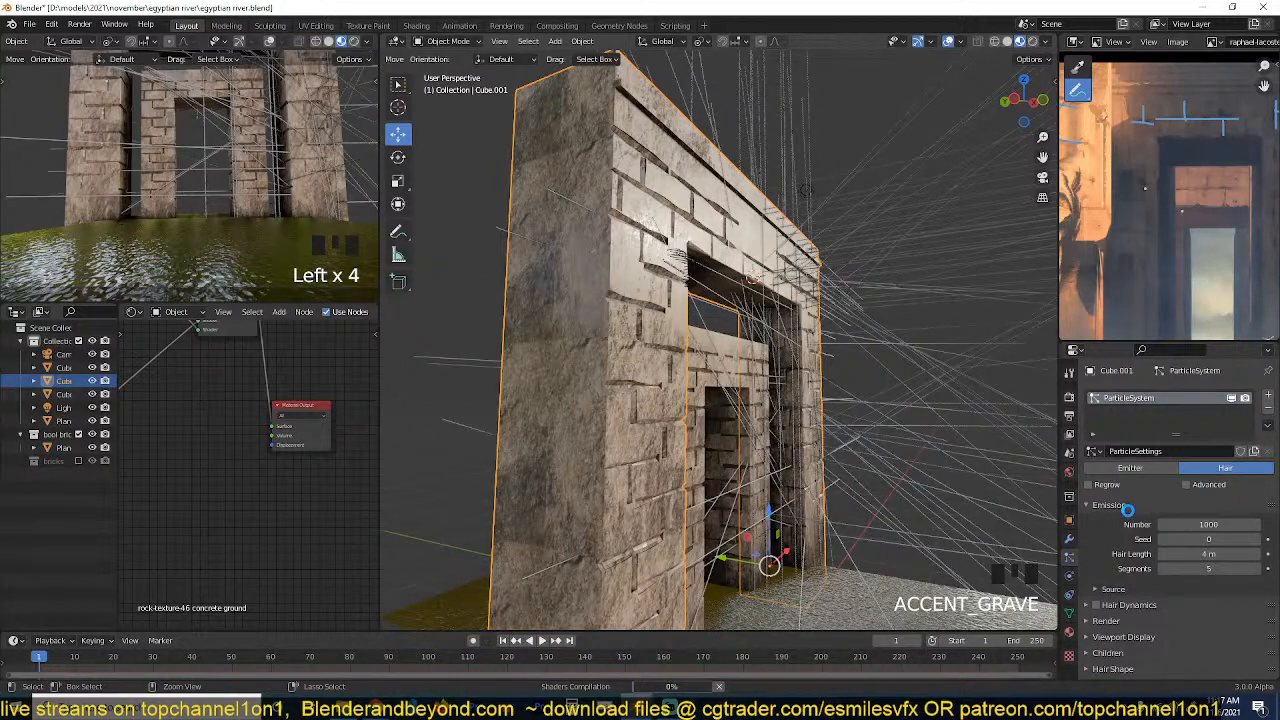
{"action": "key", "text": "ctrl+s"}
{"action": "scroll", "coordinate": [1130, 540], "scroll_direction": "down", "scroll_amount": 3}
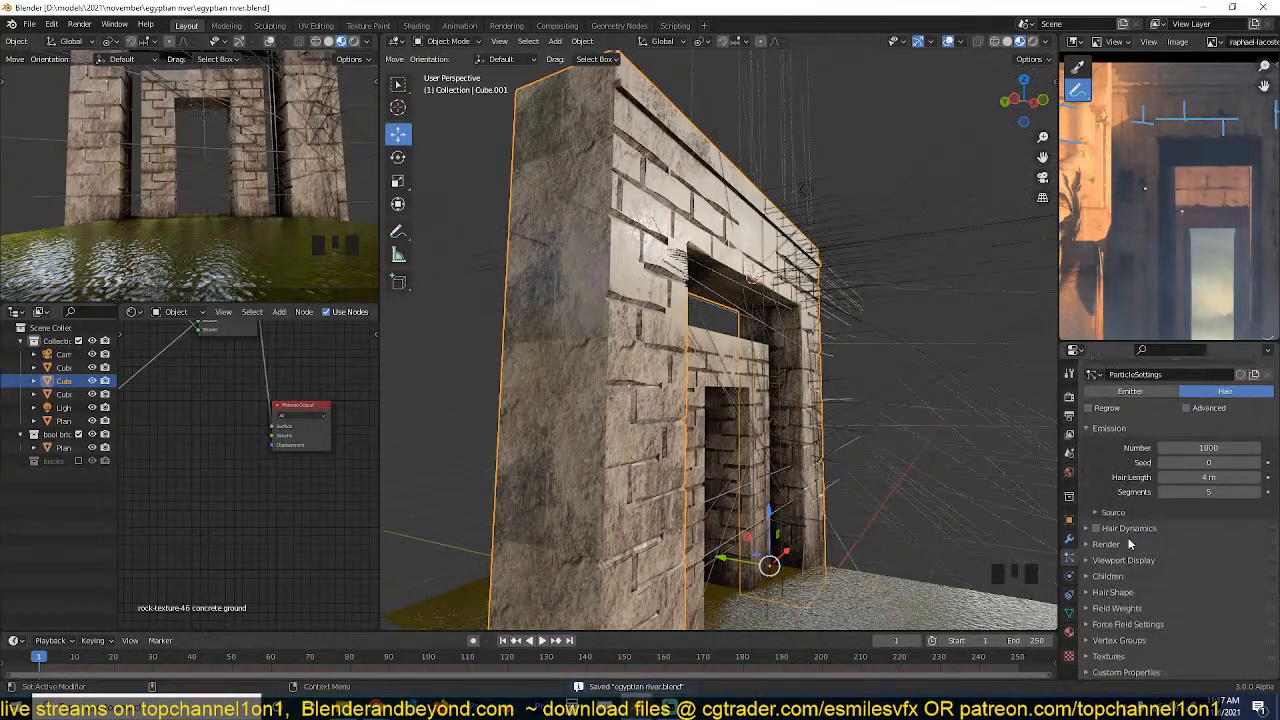
{"action": "left_click", "coordinate": [1134, 613]}
{"action": "scroll", "coordinate": [1137, 626], "scroll_direction": "down", "scroll_amount": 5}
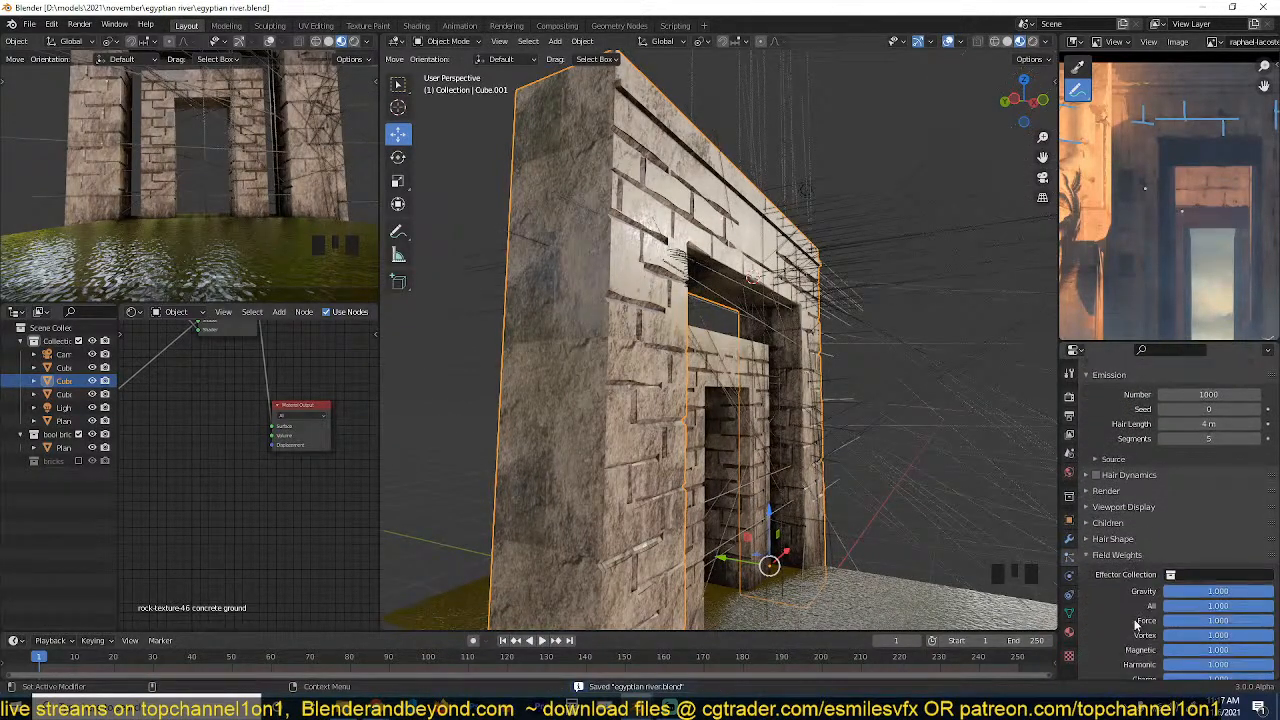
{"action": "left_click", "coordinate": [1108, 478]}
{"action": "left_click", "coordinate": [1122, 642]}
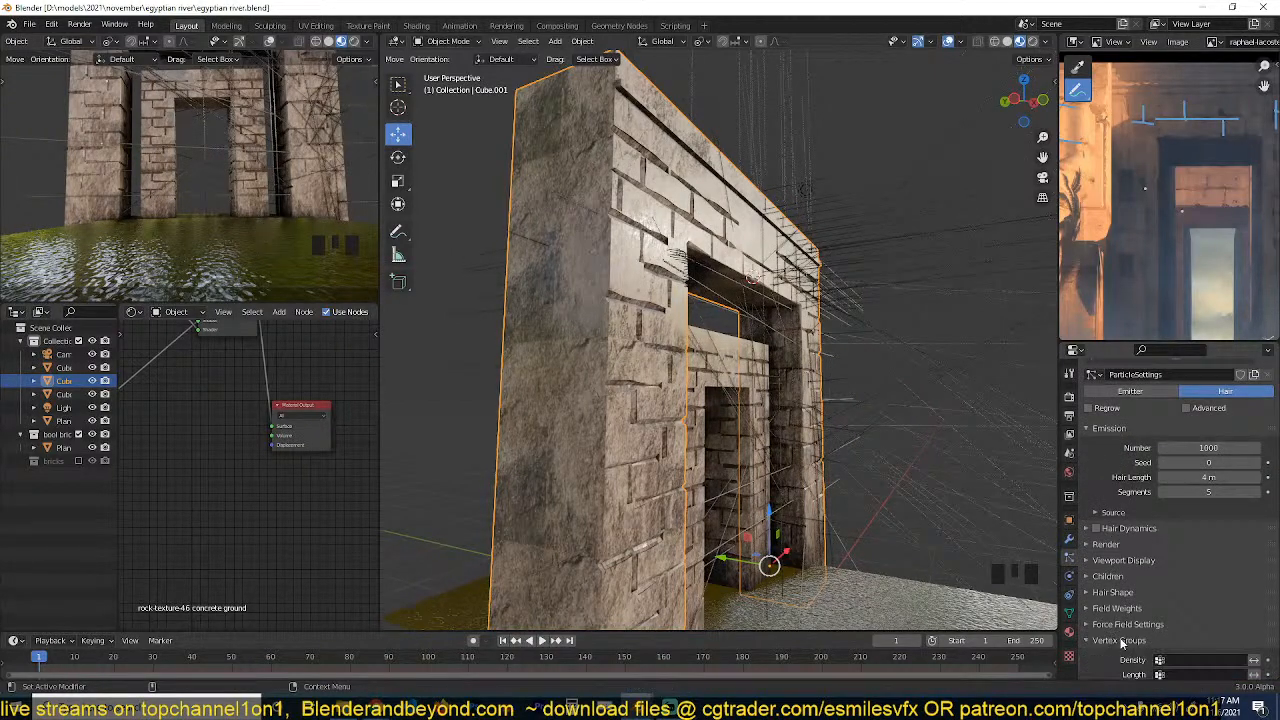
{"action": "left_click", "coordinate": [1182, 660]}
{"action": "left_click", "coordinate": [1182, 519]}
{"action": "key", "text": "grave"}
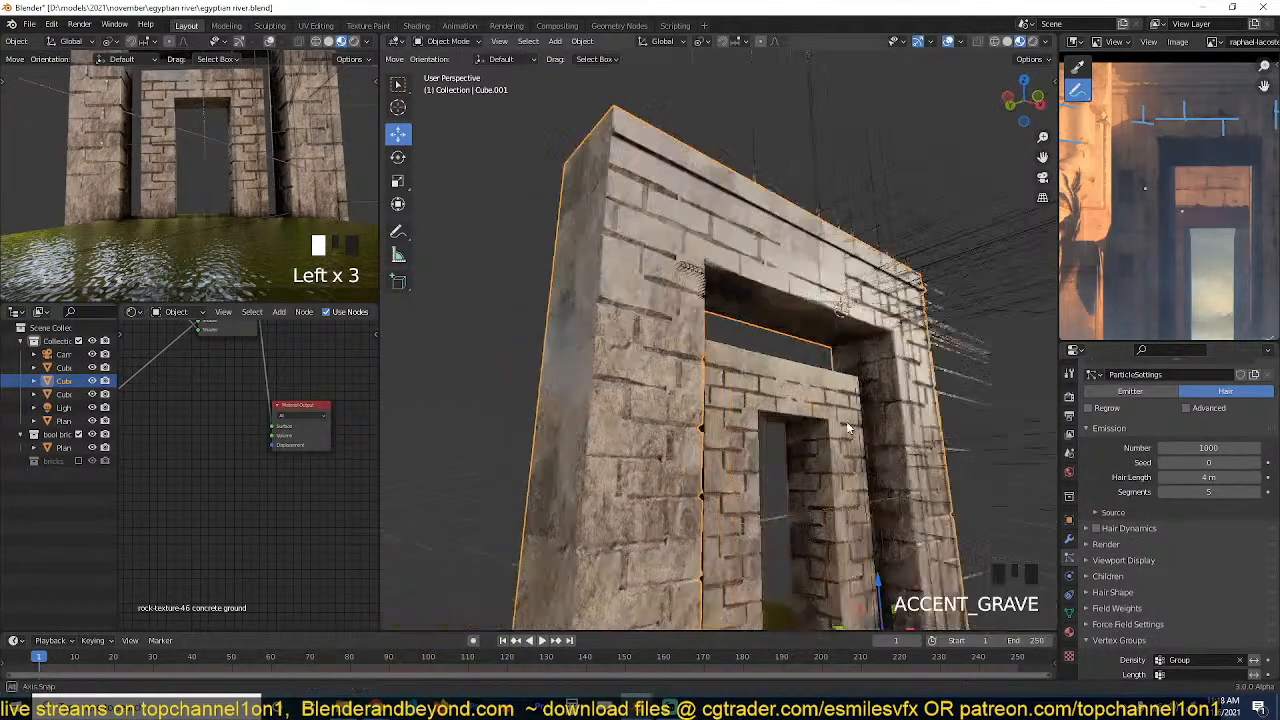
{"action": "middle_click_drag", "start_coordinate": [866, 421], "coordinate": [754, 474]}
{"action": "key", "text": "grave"}
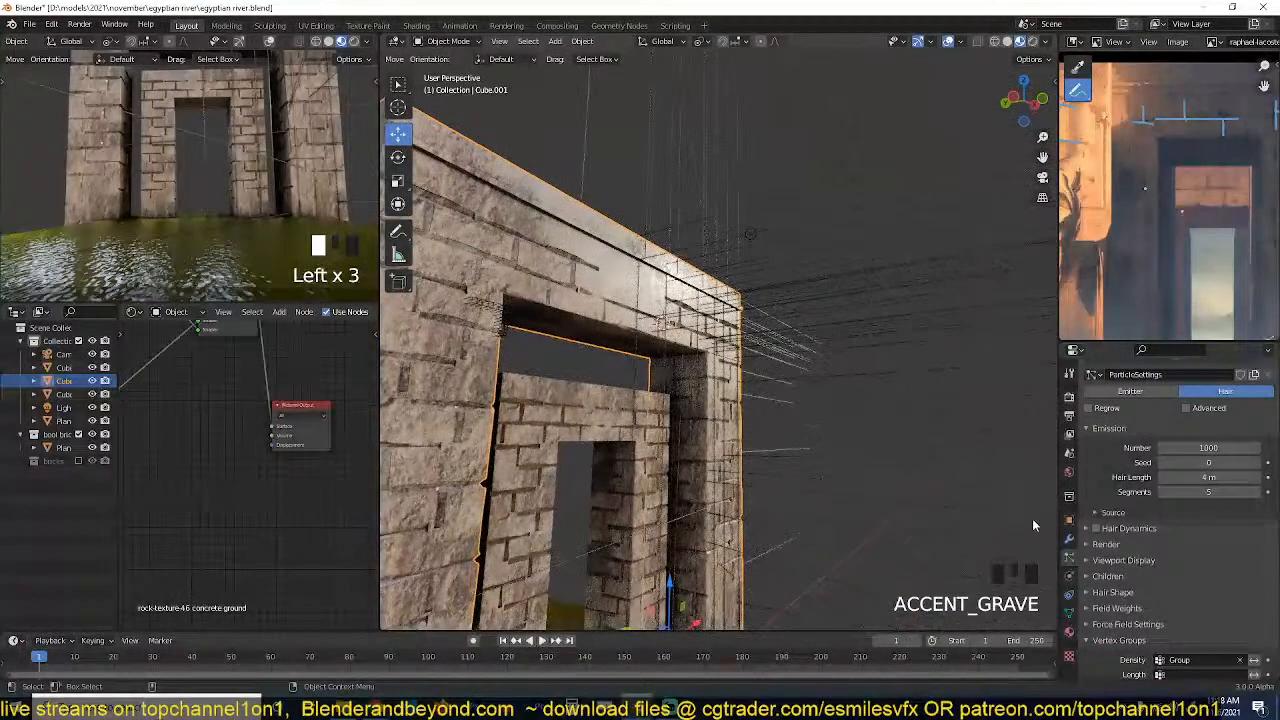
Enable the advanced hair settings and set the particle emission number to 200.
{"action": "left_click", "coordinate": [1187, 409]}
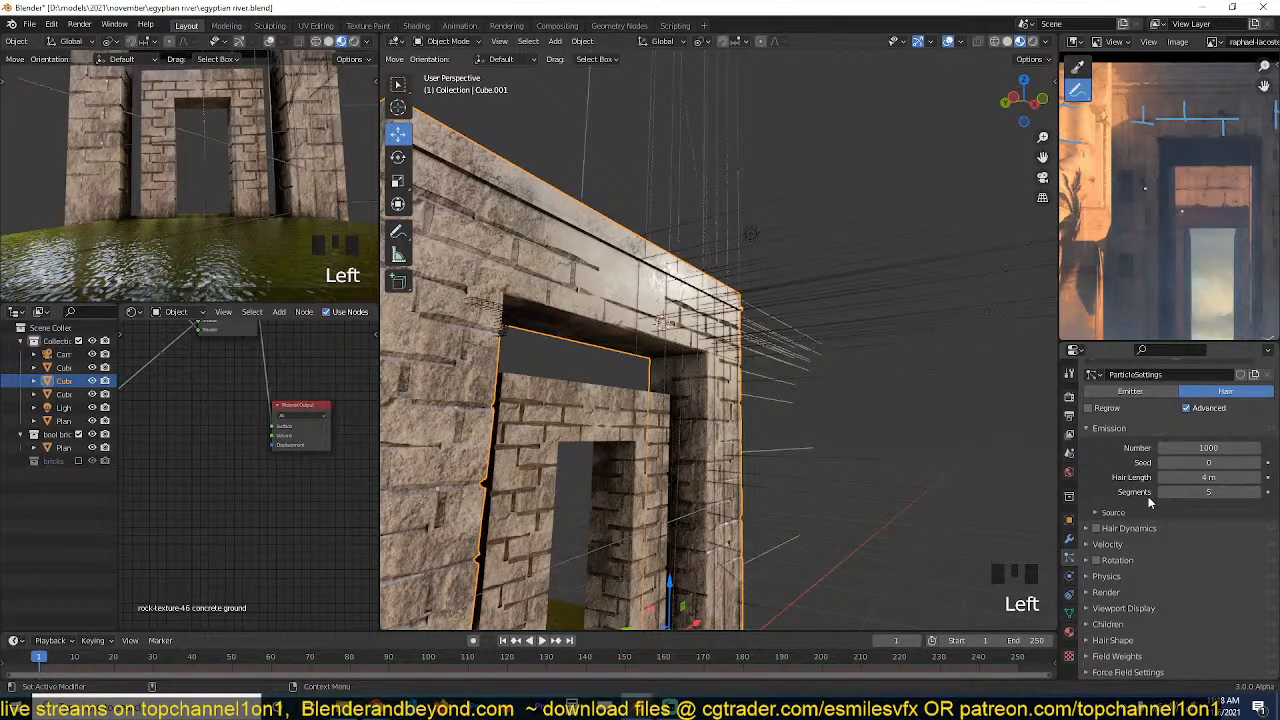
{"action": "left_click", "coordinate": [1189, 447]}
{"action": "type", "text": "200"}
{"action": "key", "text": "Return"}
{"action": "key", "text": "grave"}
{"action": "mouse_move", "coordinate": [786, 425]}
{"action": "middle_mouse_down"}
{"action": "mouse_move", "coordinate": [796, 479]}
{"action": "mouse_move", "coordinate": [849, 477]}
{"action": "mouse_move", "coordinate": [760, 434]}
{"action": "mouse_move", "coordinate": [768, 408]}
{"action": "middle_mouse_up"}
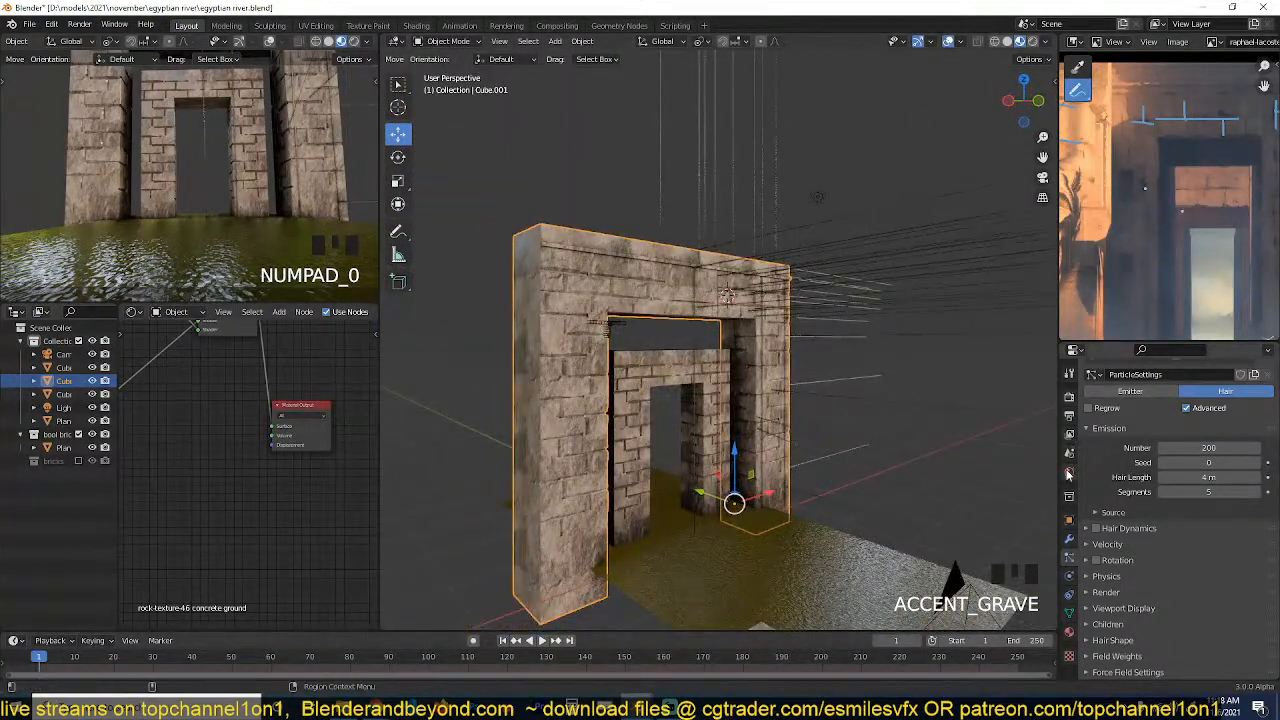
Make the particle emission use the gateway's modifier stack and set its distribution to Random.
{"action": "left_click", "coordinate": [1069, 539]}
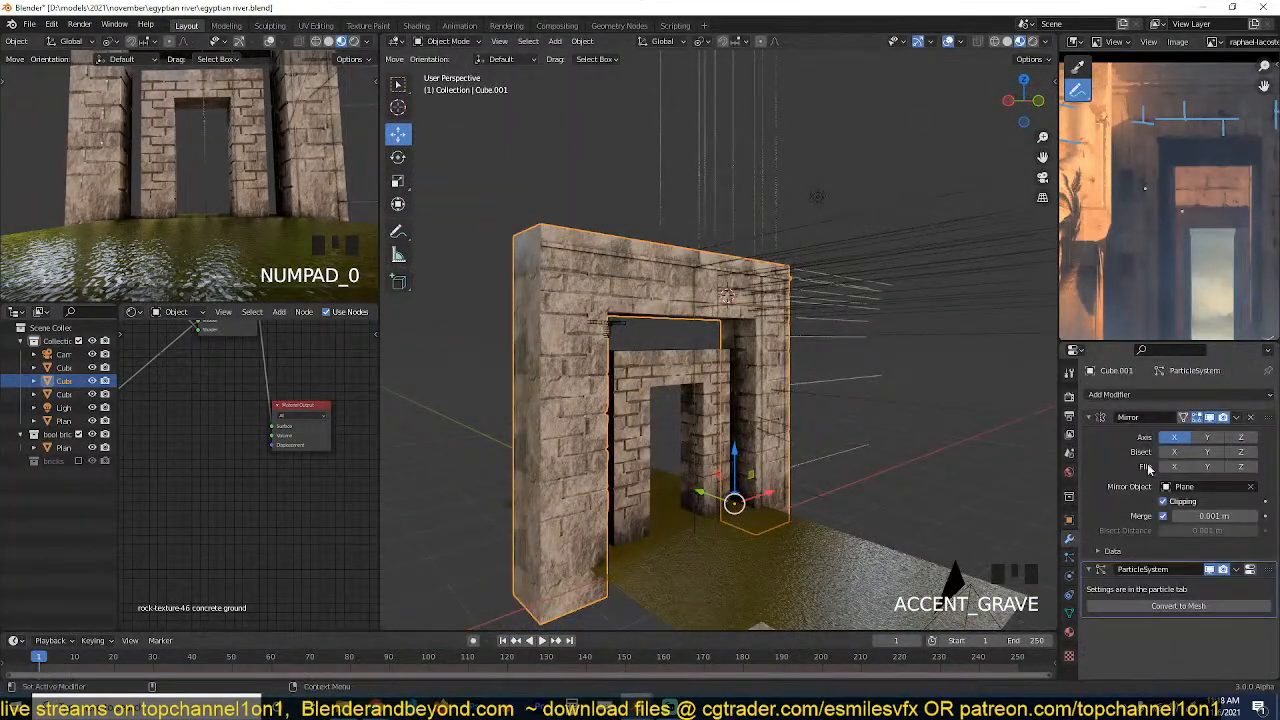
{"action": "left_click", "coordinate": [1250, 569]}
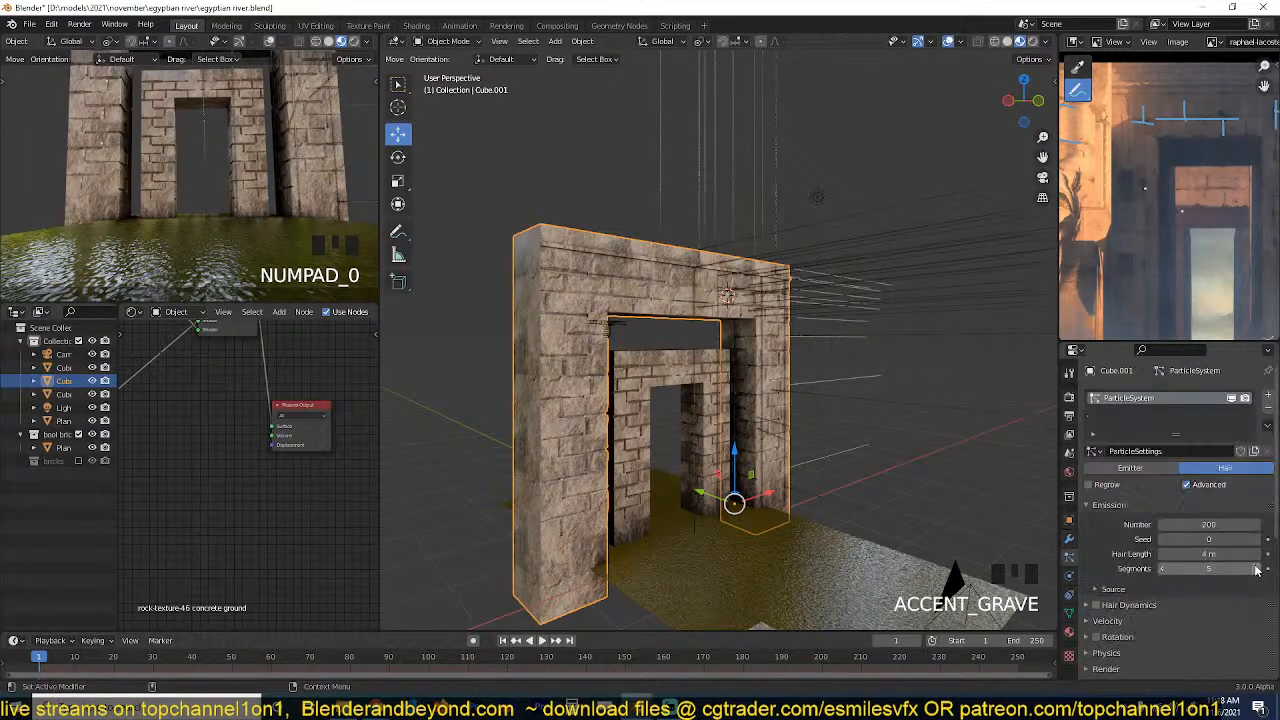
{"action": "left_click", "coordinate": [1113, 591]}
{"action": "left_click", "coordinate": [1172, 519]}
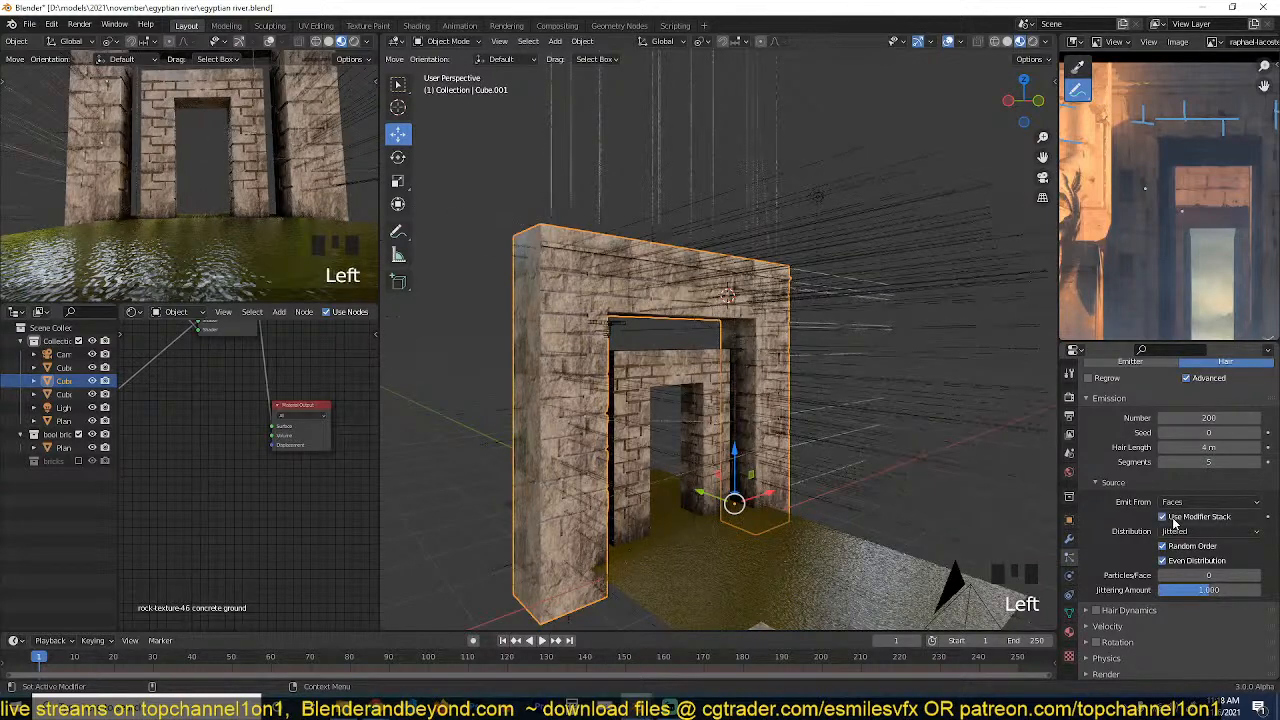
{"action": "middle_click_drag", "start_coordinate": [742, 444], "coordinate": [727, 361]}
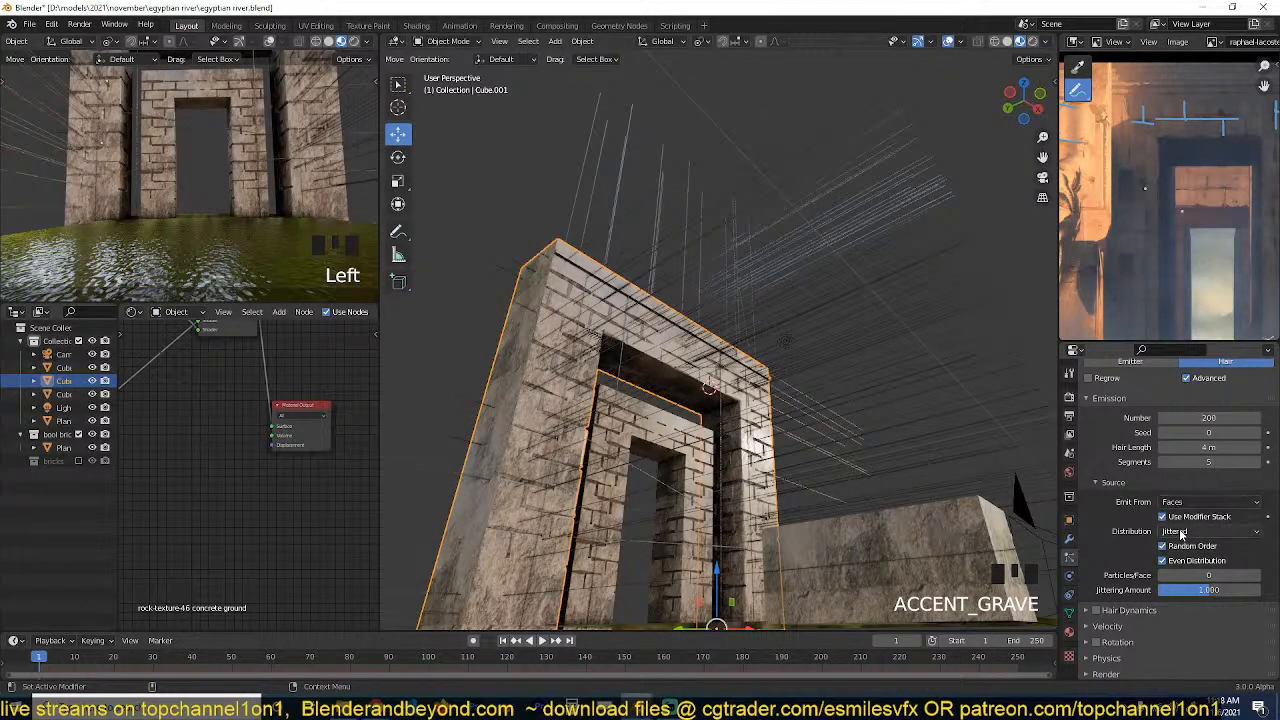
{"action": "left_click", "coordinate": [1200, 531]}
{"action": "left_click", "coordinate": [1172, 561]}
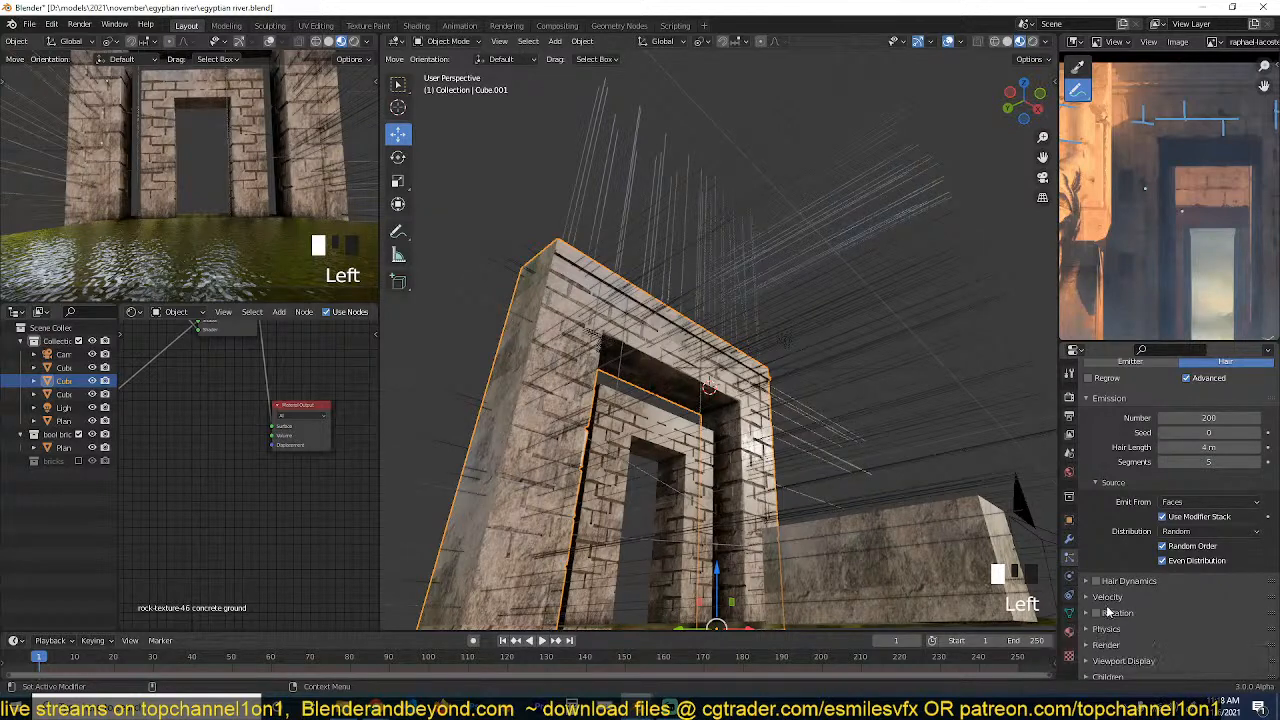
Render the hair particles as a collection, using bricks as the instance collection.
{"action": "scroll", "coordinate": [1100, 614], "scroll_direction": "down", "scroll_amount": 3}
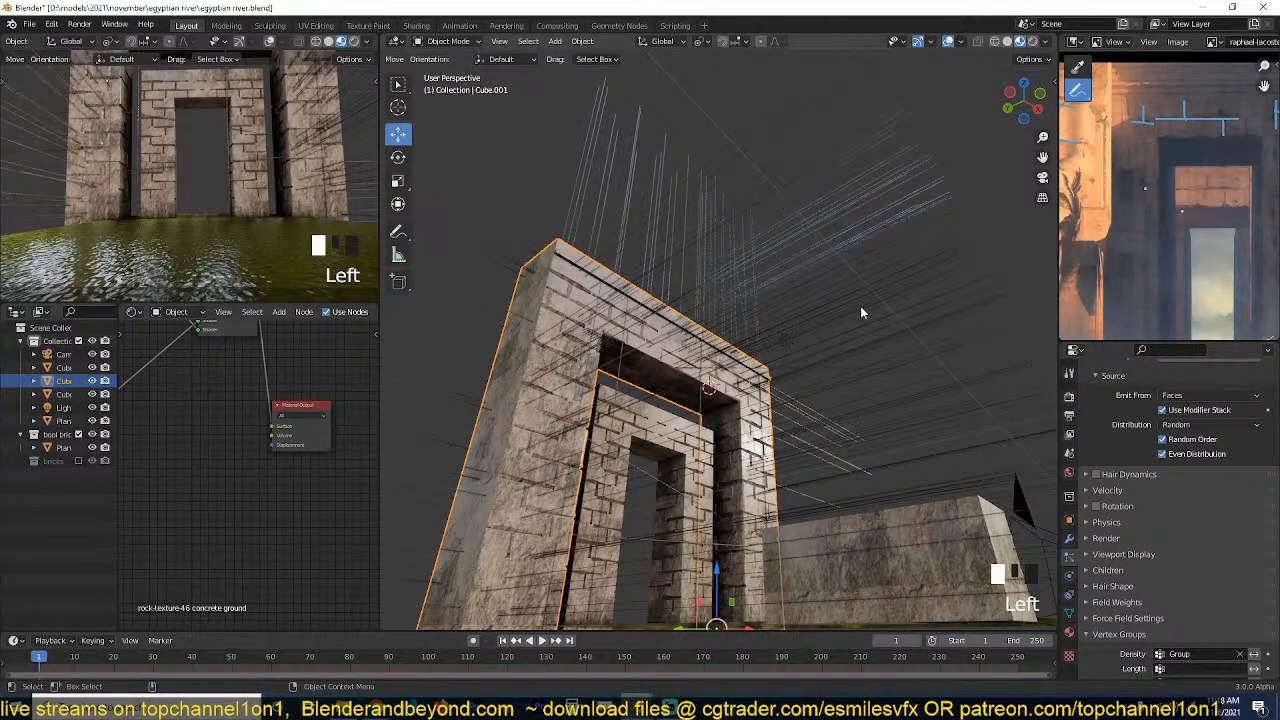
{"action": "key", "text": "grave"}
{"action": "key", "text": "grave"}
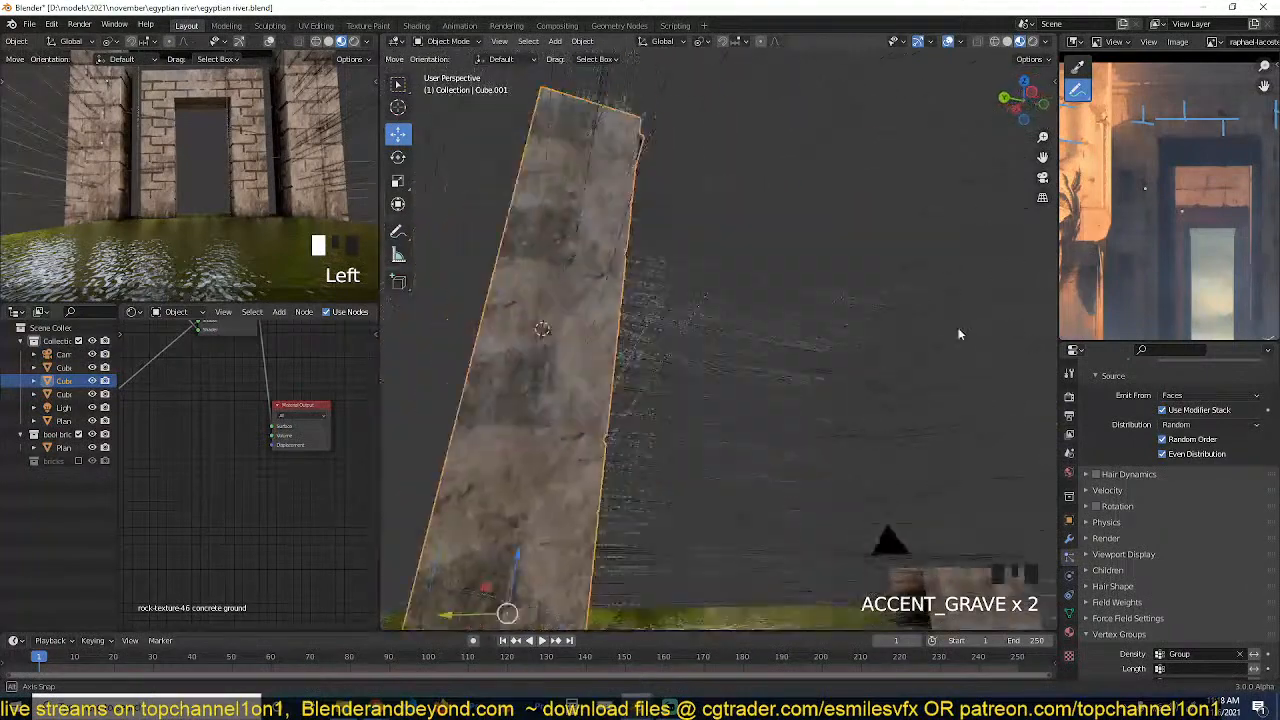
{"action": "middle_click_drag", "start_coordinate": [958, 334], "coordinate": [877, 336]}
{"action": "left_click", "coordinate": [1118, 538]}
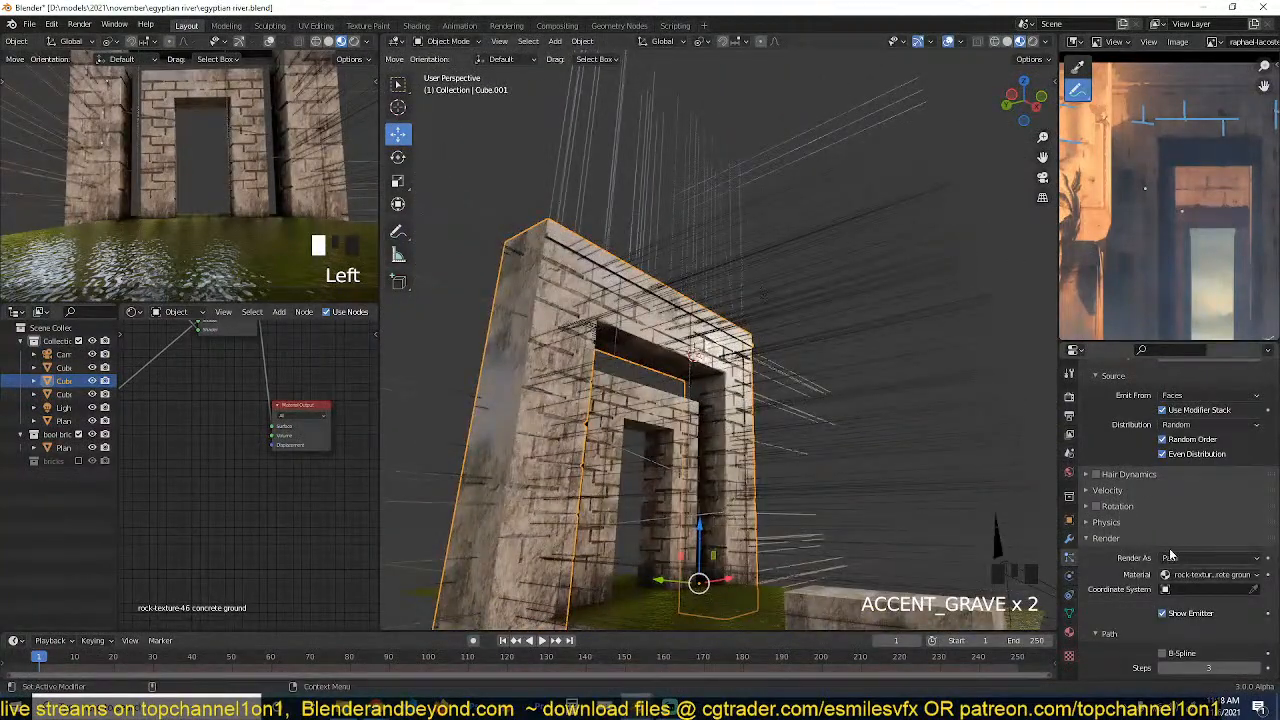
{"action": "left_click", "coordinate": [1175, 558]}
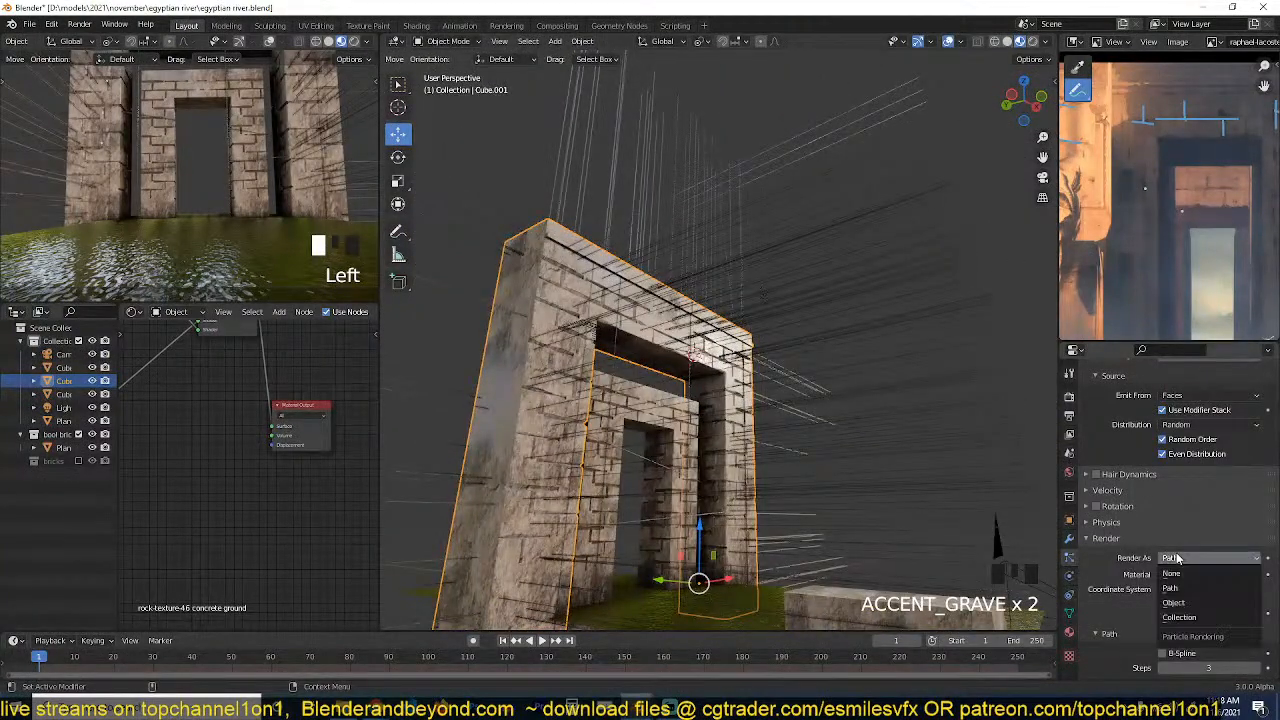
{"action": "left_click", "coordinate": [1180, 617]}
{"action": "left_click", "coordinate": [1190, 655]}
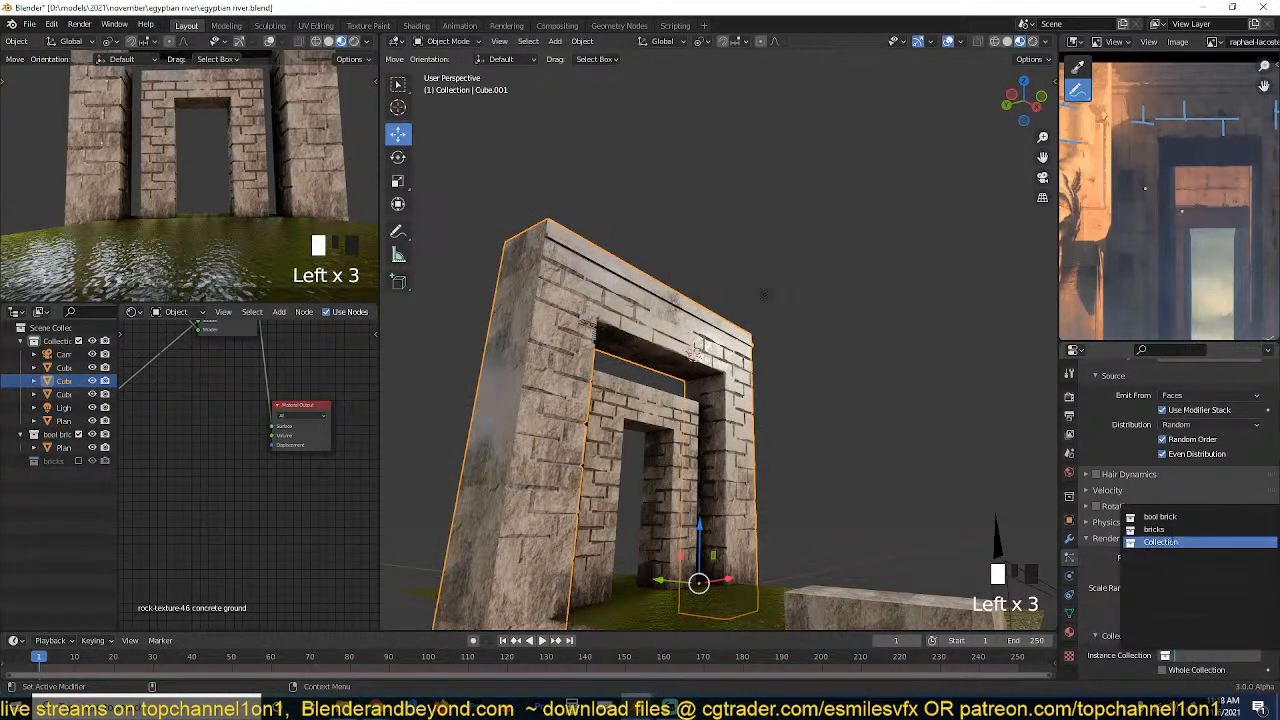
{"action": "left_click", "coordinate": [1156, 541]}
Try the brick instances at a render scale of 1 and at a much smaller scale.
{"action": "scroll", "coordinate": [695, 449], "scroll_direction": "up", "scroll_amount": 3}
{"action": "middle_click_drag", "start_coordinate": [695, 449], "coordinate": [1010, 480]}
{"action": "scroll", "coordinate": [781, 488], "scroll_direction": "up", "scroll_amount": 3}
{"action": "left_click", "coordinate": [1209, 576]}
{"action": "type", "text": "1"}
{"action": "left_click", "coordinate": [1131, 584]}
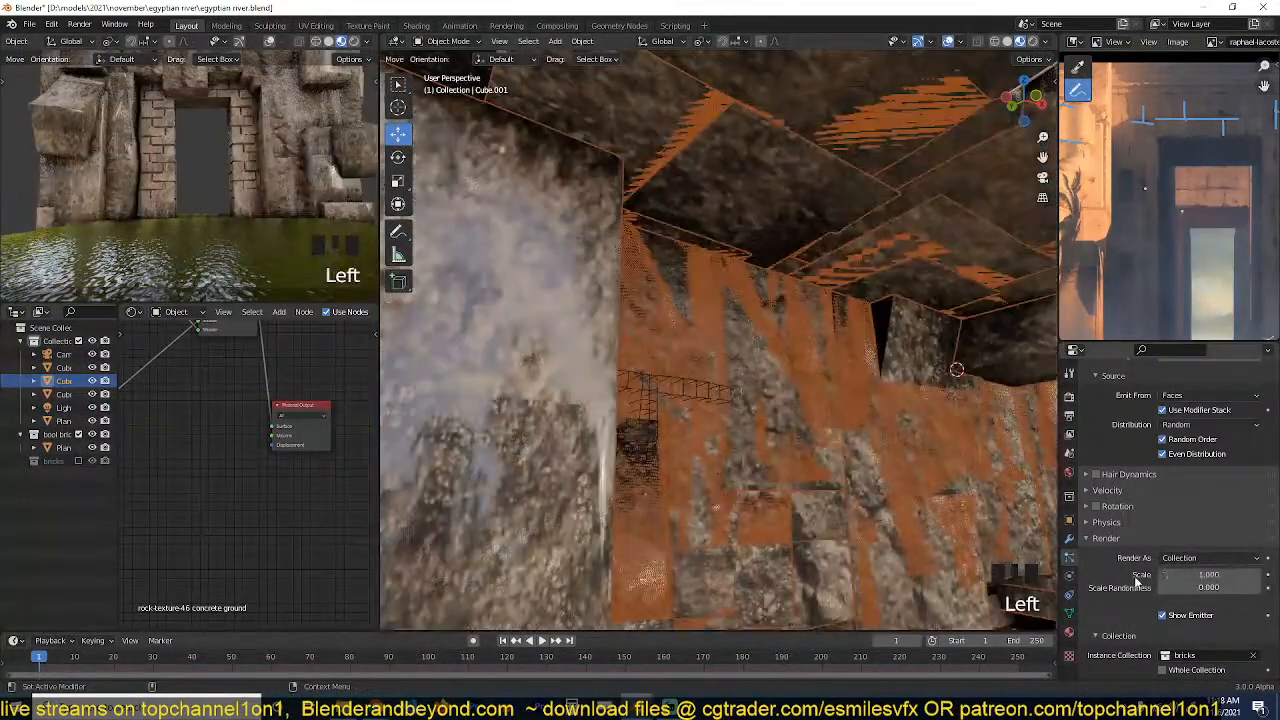
{"action": "left_click_drag", "start_coordinate": [1209, 576], "coordinate": [1120, 576]}
Shorten the particle hair length, set the brick render scale to 1, and save the file.
{"action": "scroll", "coordinate": [1192, 542], "scroll_direction": "up", "scroll_amount": 5}
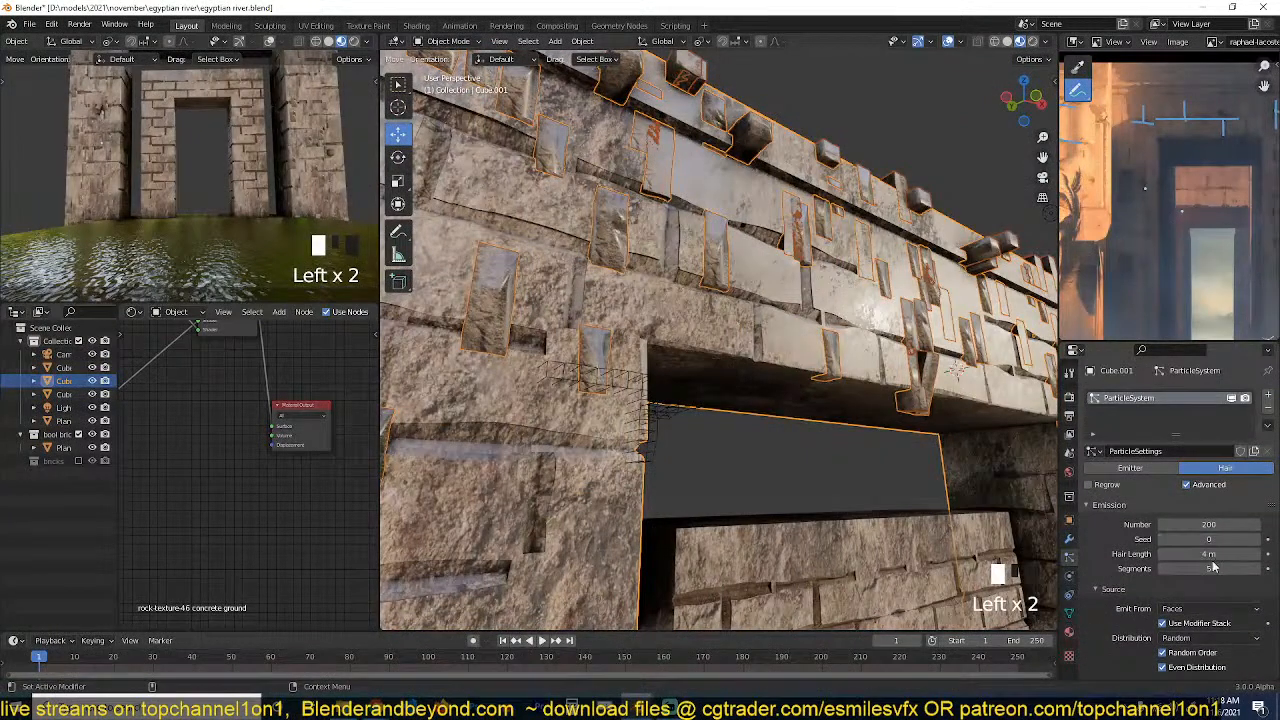
{"action": "scroll", "coordinate": [1161, 594], "scroll_direction": "down", "scroll_amount": 5}
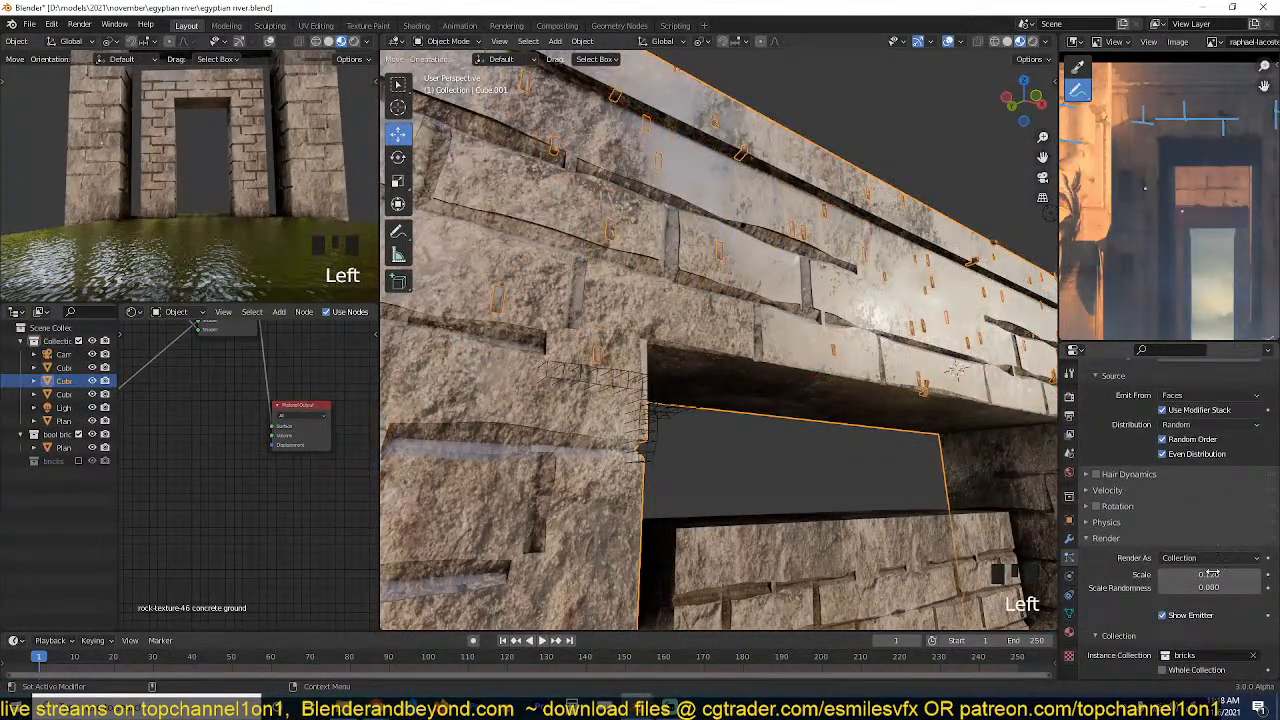
{"action": "left_click", "coordinate": [1171, 574]}
{"action": "type", "text": "1"}
{"action": "key", "text": "Return"}
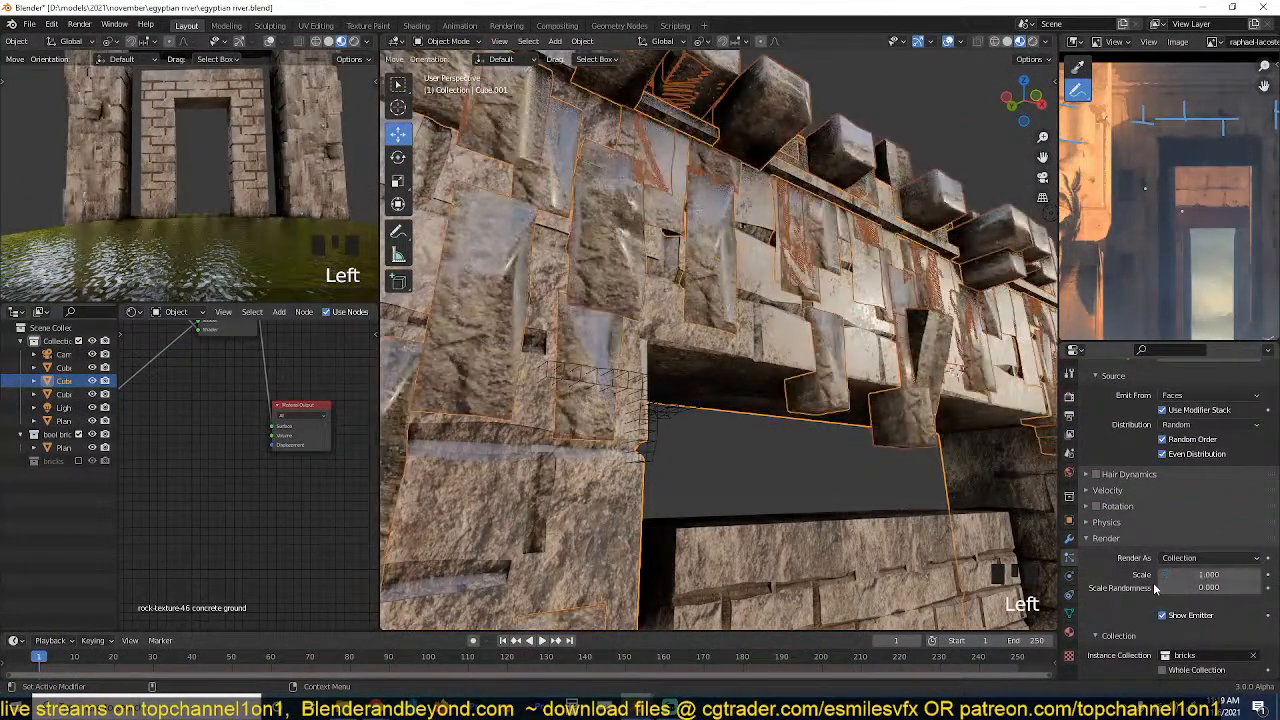
{"action": "scroll", "coordinate": [918, 500], "scroll_direction": "down", "scroll_amount": 2}
{"action": "key", "text": "grave"}
{"action": "key", "text": "grave"}
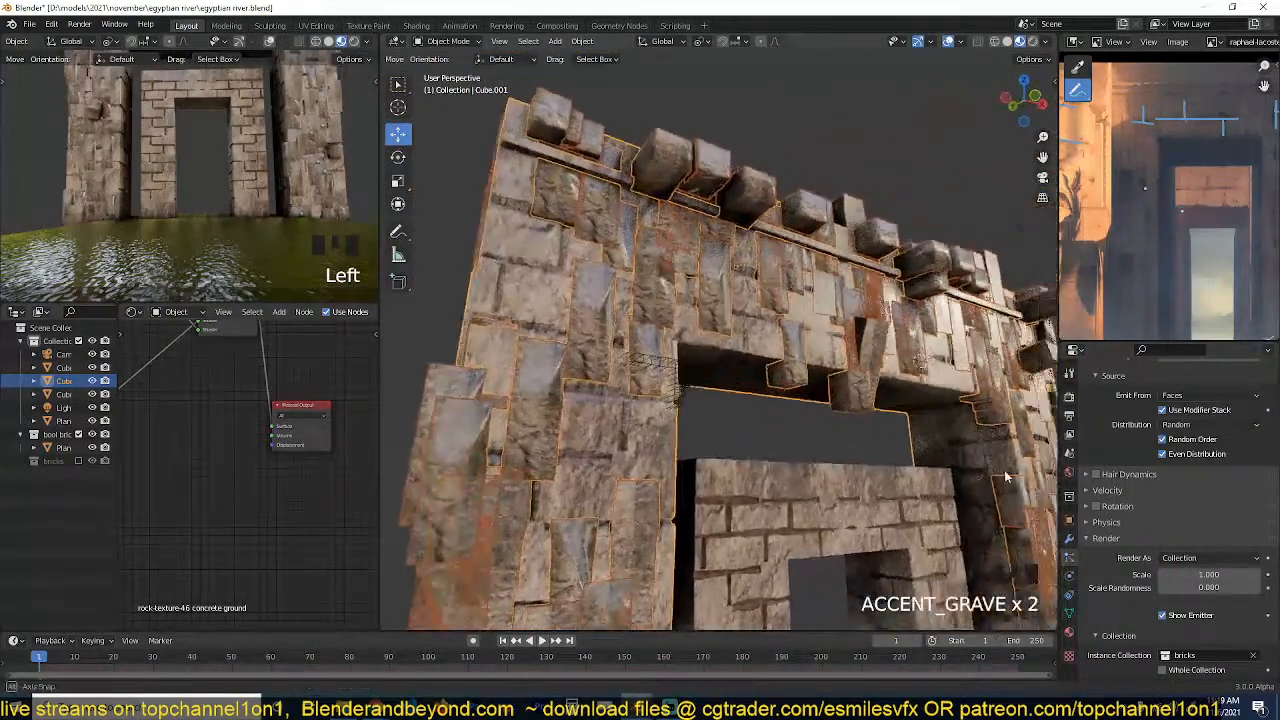
{"action": "key", "text": "ctrl+s"}
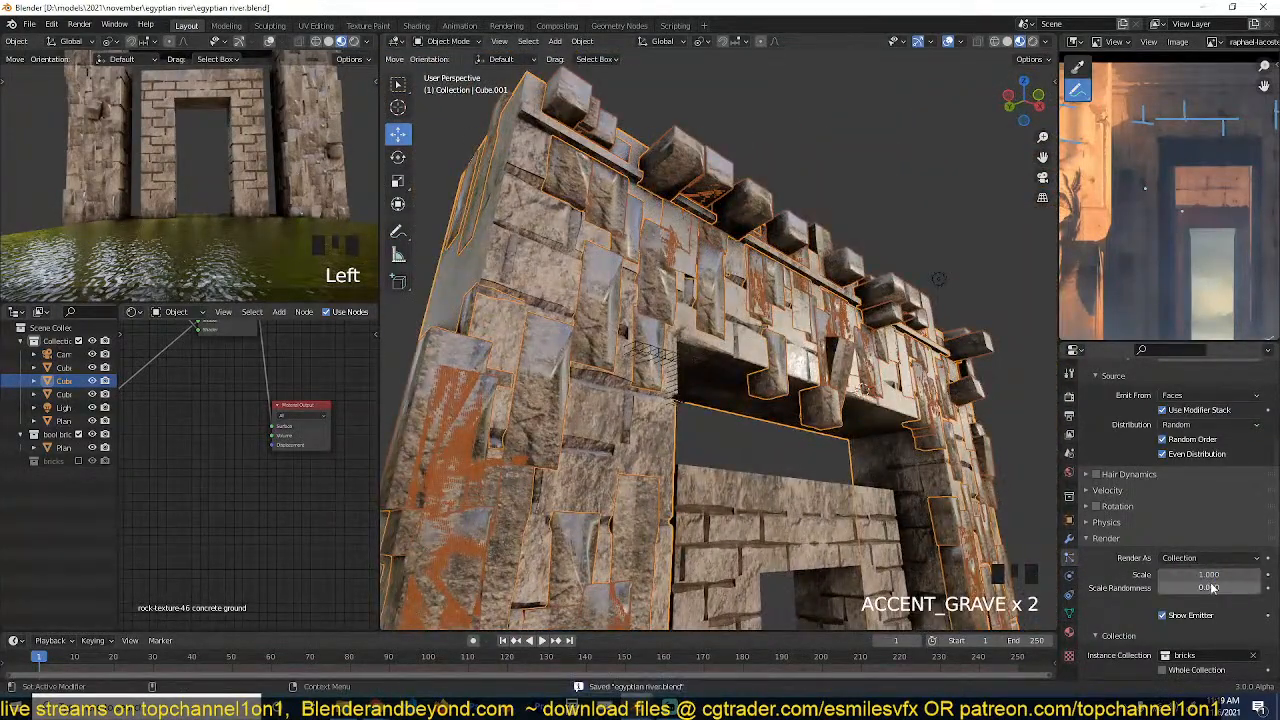
Set the scale randomness of the brick particles to about 0.545 and save the file.
{"action": "mouse_move", "coordinate": [1211, 587]}
{"action": "left_mouse_down"}
{"action": "mouse_move", "coordinate": [1237, 587]}
{"action": "mouse_move", "coordinate": [1195, 590]}
{"action": "left_mouse_up"}
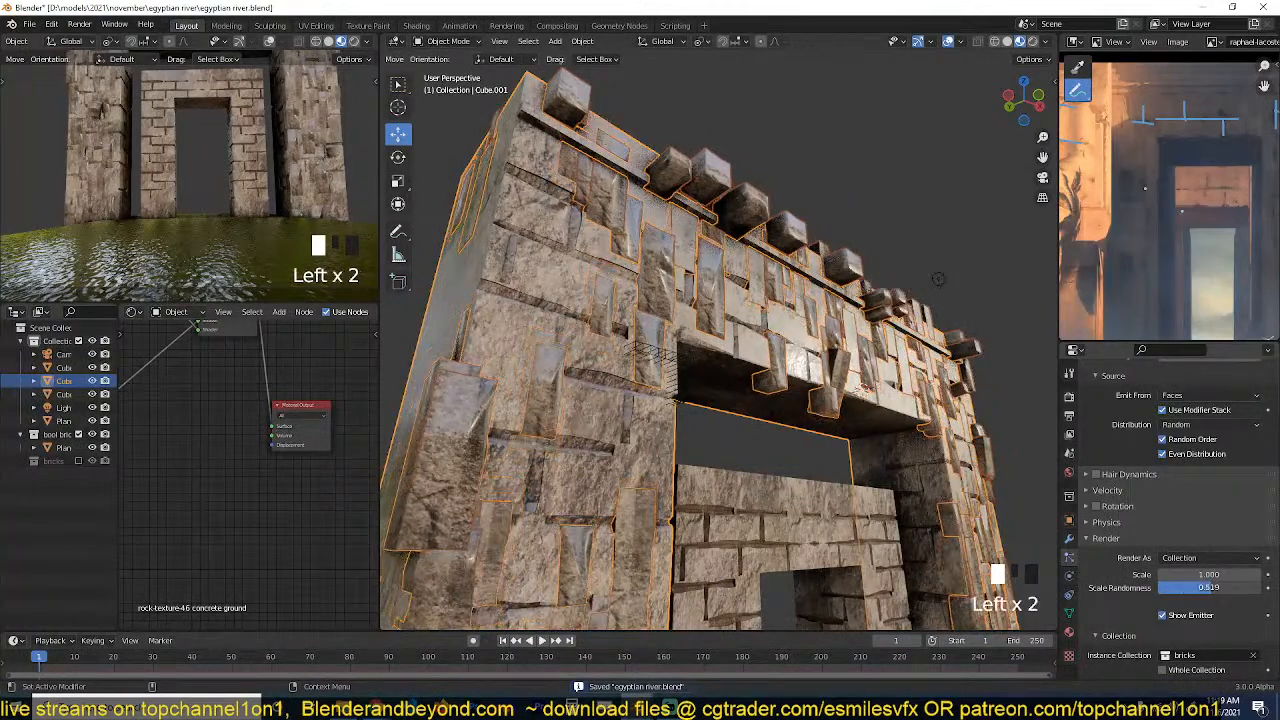
{"action": "key", "text": "grave"}
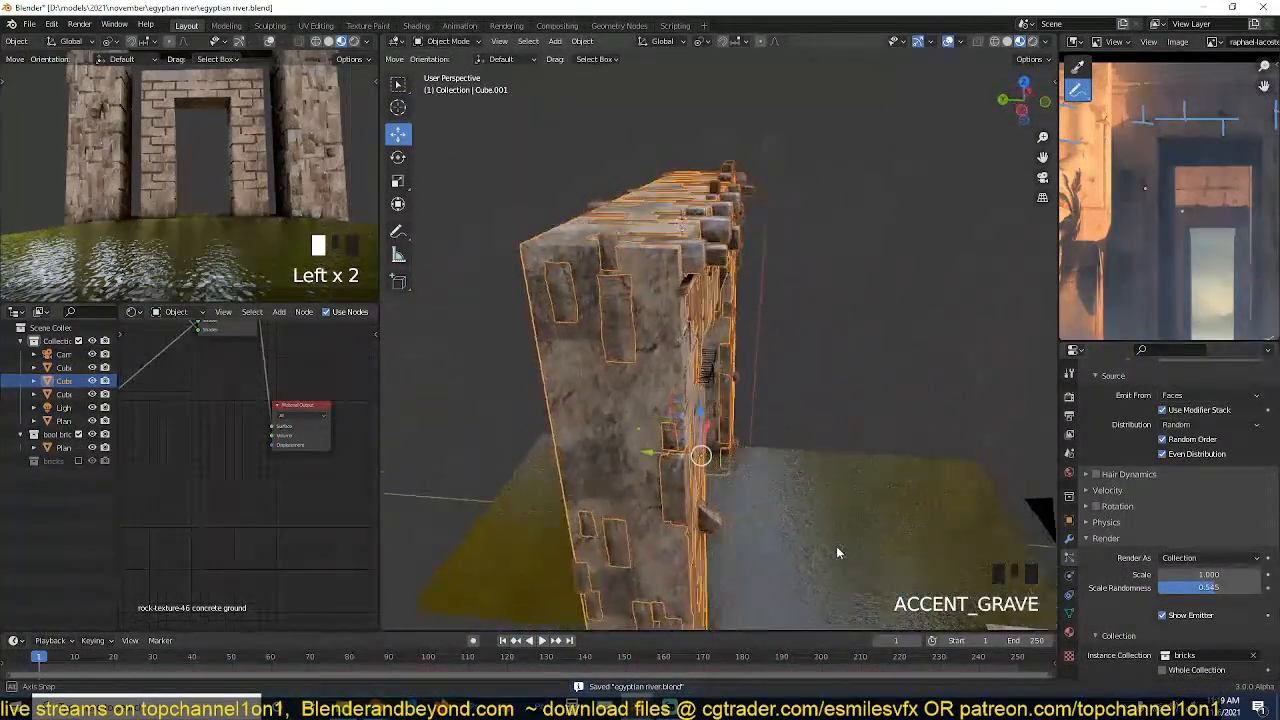
{"action": "key", "text": "grave"}
{"action": "key", "text": "grave"}
{"action": "key", "text": "grave"}
{"action": "key", "text": "grave"}
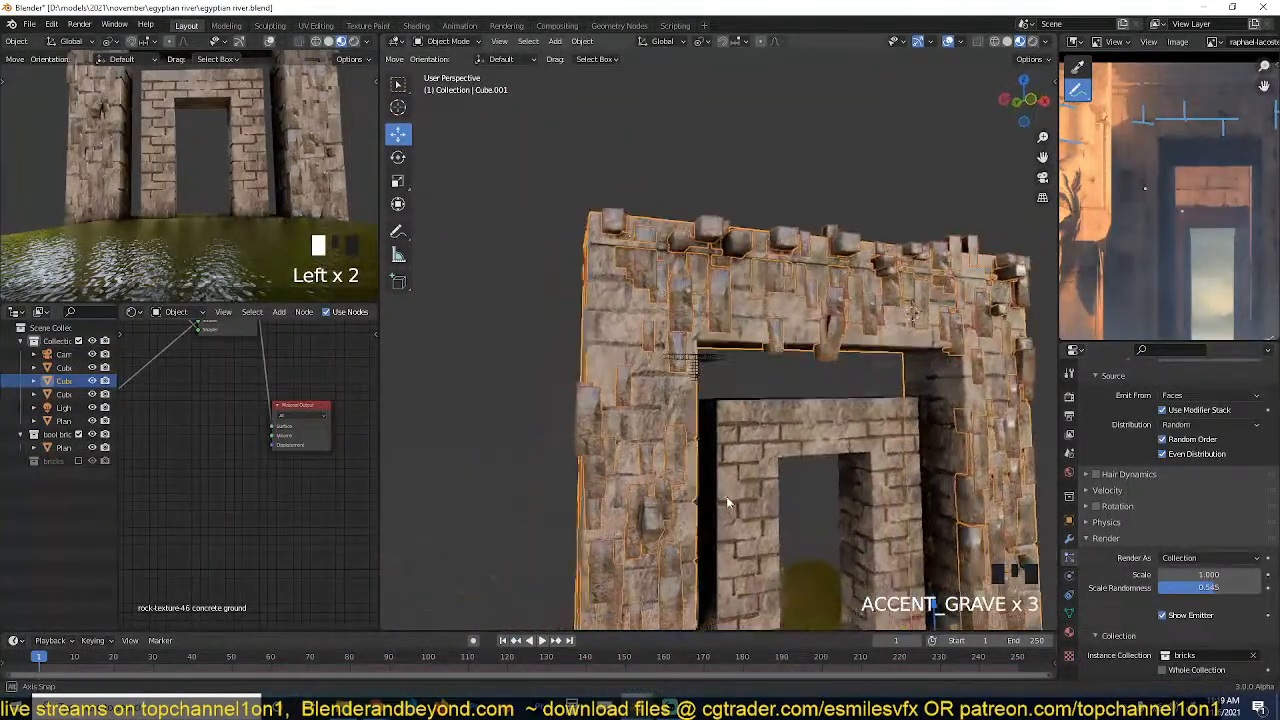
{"action": "middle_click_drag", "start_coordinate": [757, 516], "coordinate": [738, 518]}
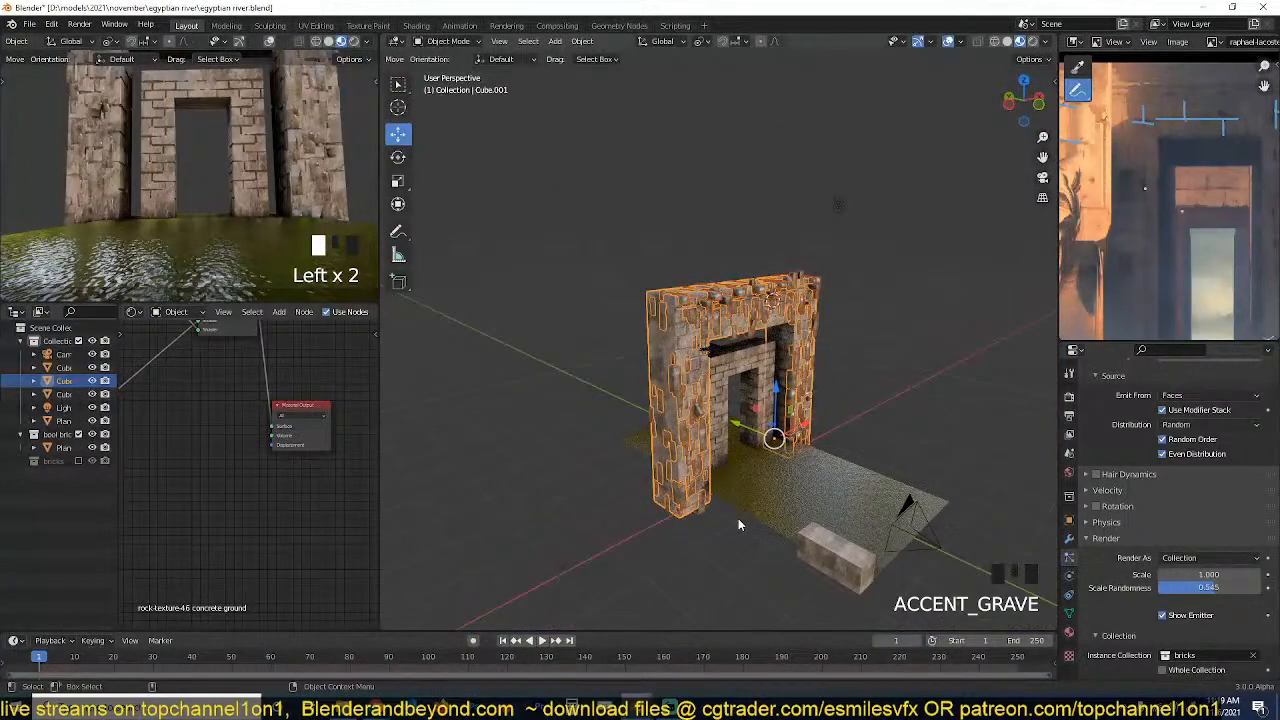
{"action": "key", "text": "ctrl+s"}
Deselect everything to inspect the scattered bricks up close, and reselect the outer gateway.
{"action": "scroll", "coordinate": [790, 514], "scroll_direction": "up", "scroll_amount": 4}
{"action": "key", "text": "alt+a"}
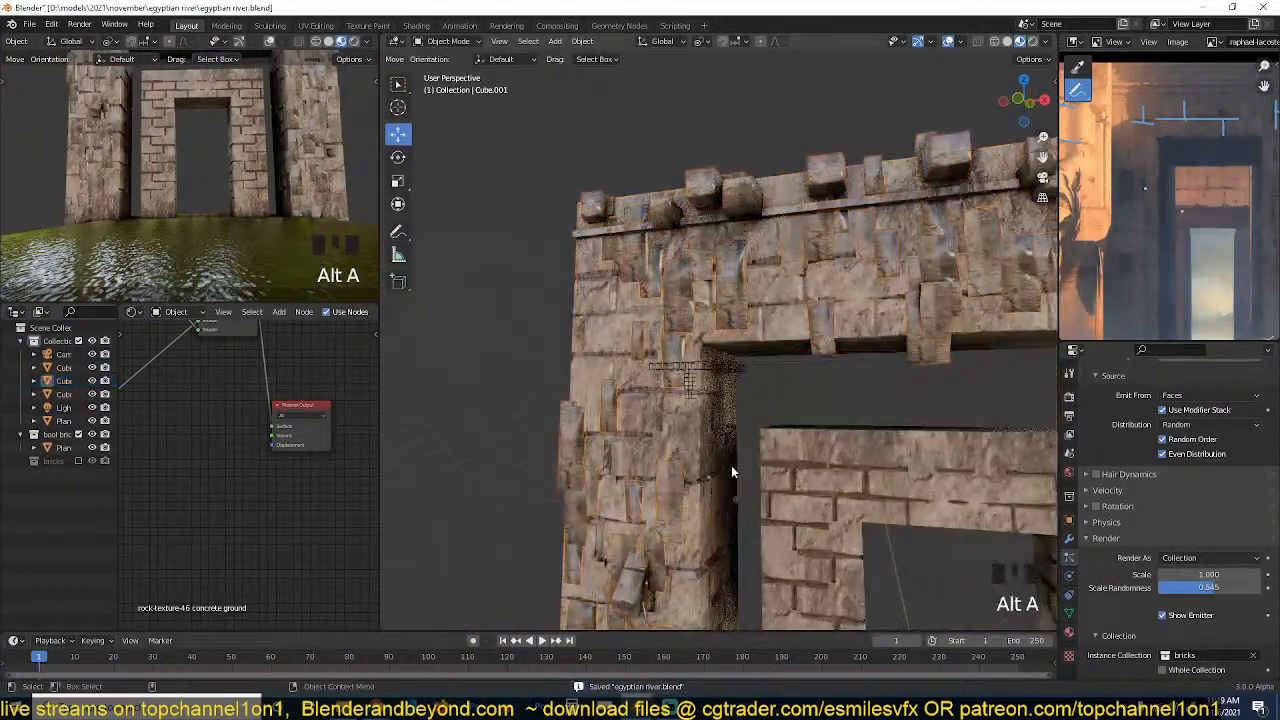
{"action": "key", "text": "grave"}
{"action": "middle_click_drag", "start_coordinate": [888, 437], "coordinate": [868, 436]}
{"action": "left_click", "coordinate": [646, 326]}
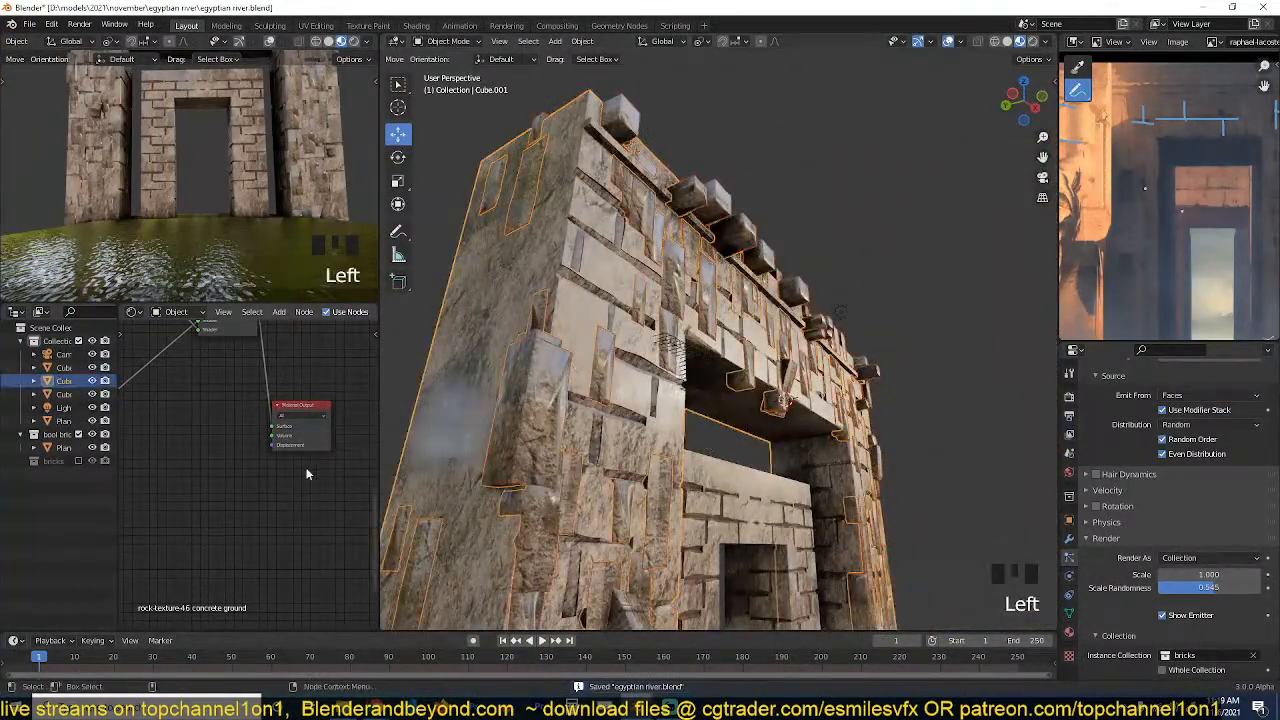
Insert a MixRGB node between the colour Mix node and the Principled BSDF's Roughness input in the gateway's stone material.
{"action": "scroll", "coordinate": [308, 475], "scroll_direction": "down", "scroll_amount": 3}
{"action": "scroll", "coordinate": [308, 475], "scroll_direction": "up", "scroll_amount": 5}
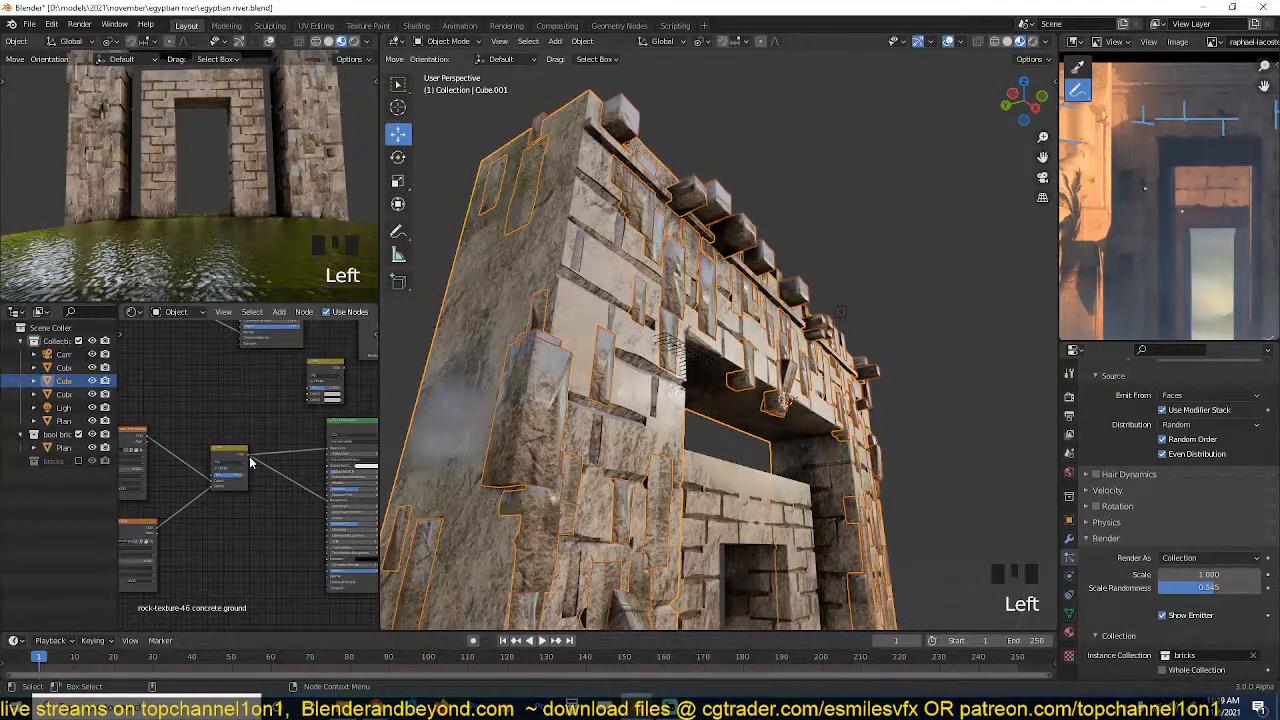
{"action": "middle_click_drag", "start_coordinate": [307, 485], "coordinate": [243, 486]}
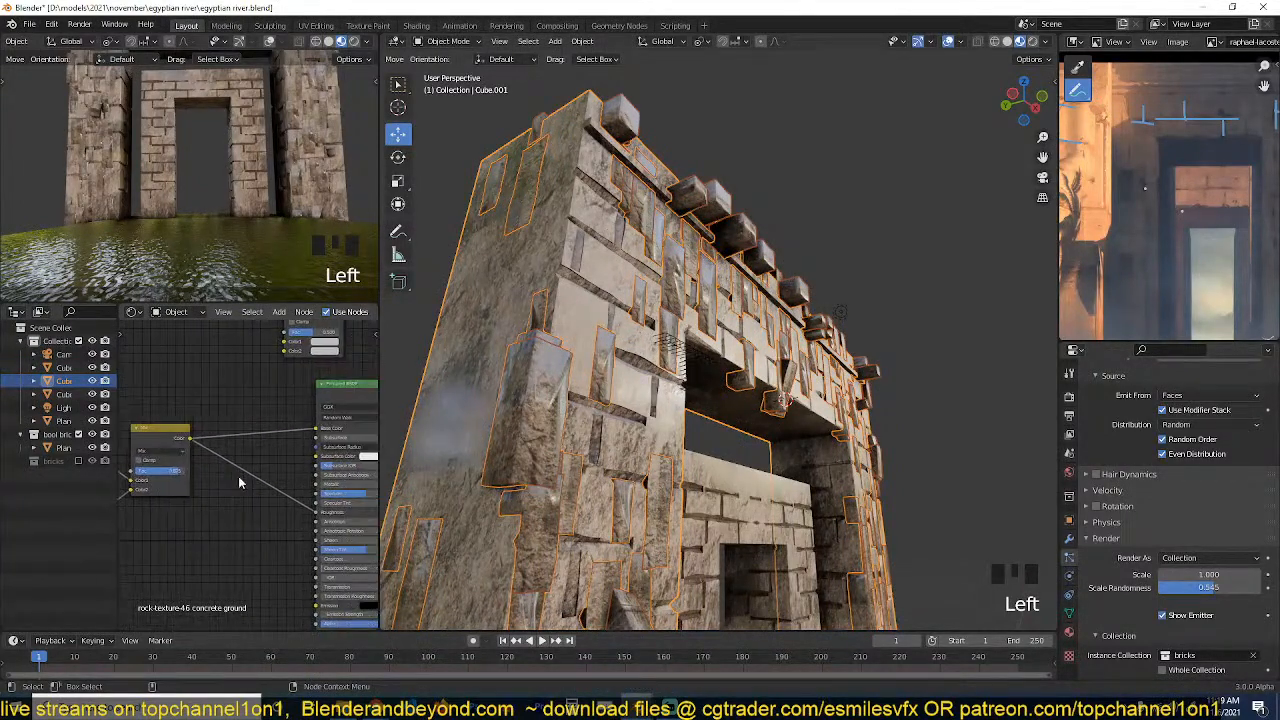
{"action": "left_click", "coordinate": [1069, 631]}
{"action": "scroll", "coordinate": [1108, 468], "scroll_direction": "up", "scroll_amount": 5}
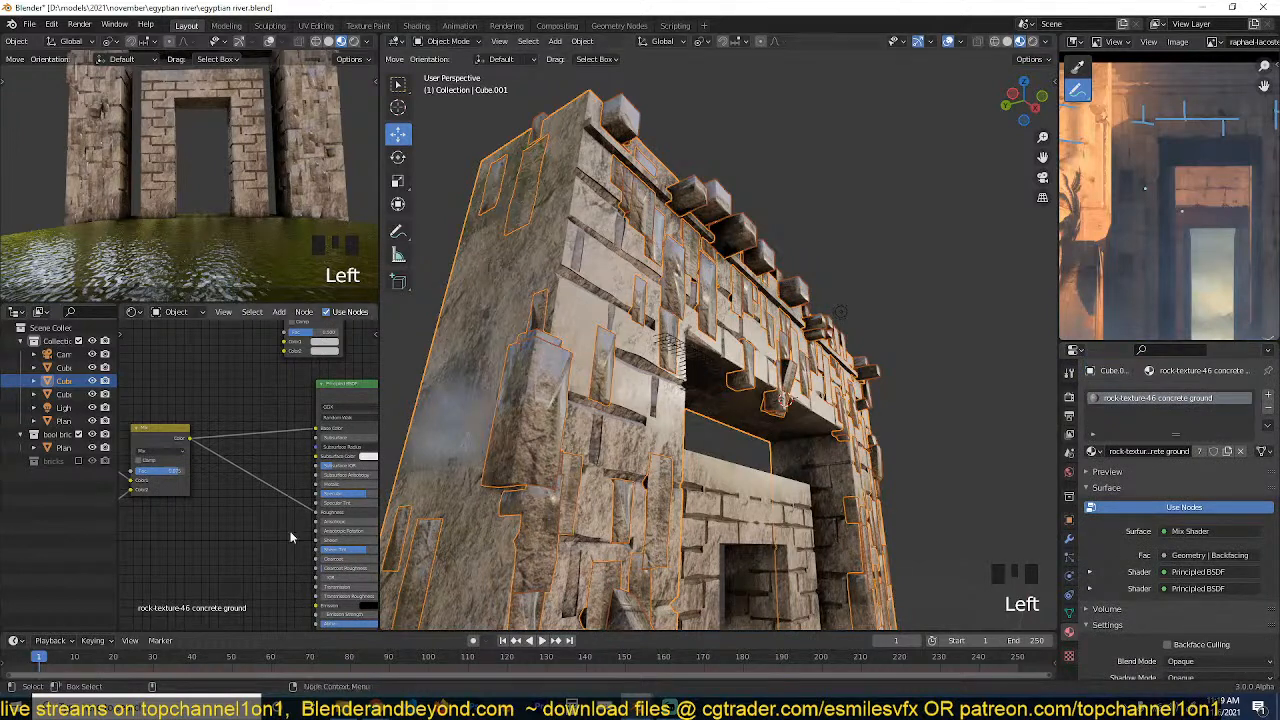
{"action": "key", "text": "shift+a"}
{"action": "mouse_move", "coordinate": [180, 587]}
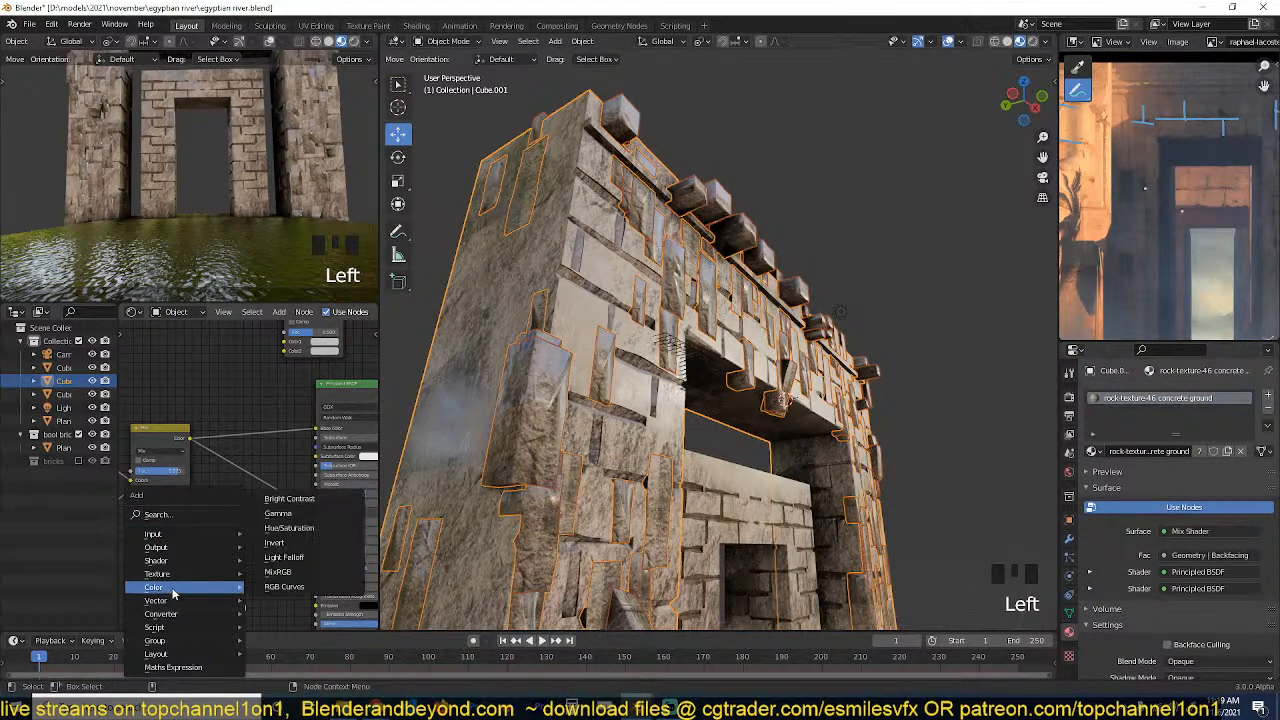
{"action": "left_click", "coordinate": [278, 572]}
{"action": "left_click", "coordinate": [265, 500]}
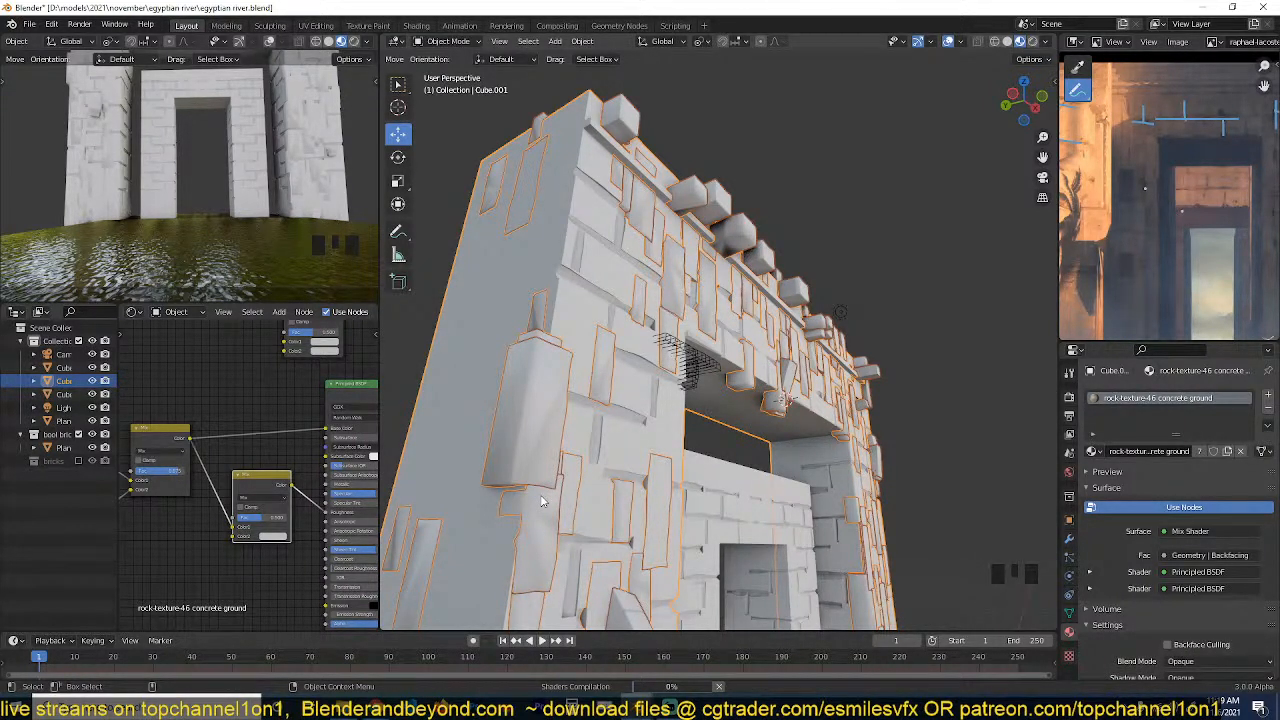
Raise the factor of the Mix node feeding the stone material's roughness and save the file.
{"action": "scroll", "coordinate": [541, 501], "scroll_direction": "up", "scroll_amount": 1}
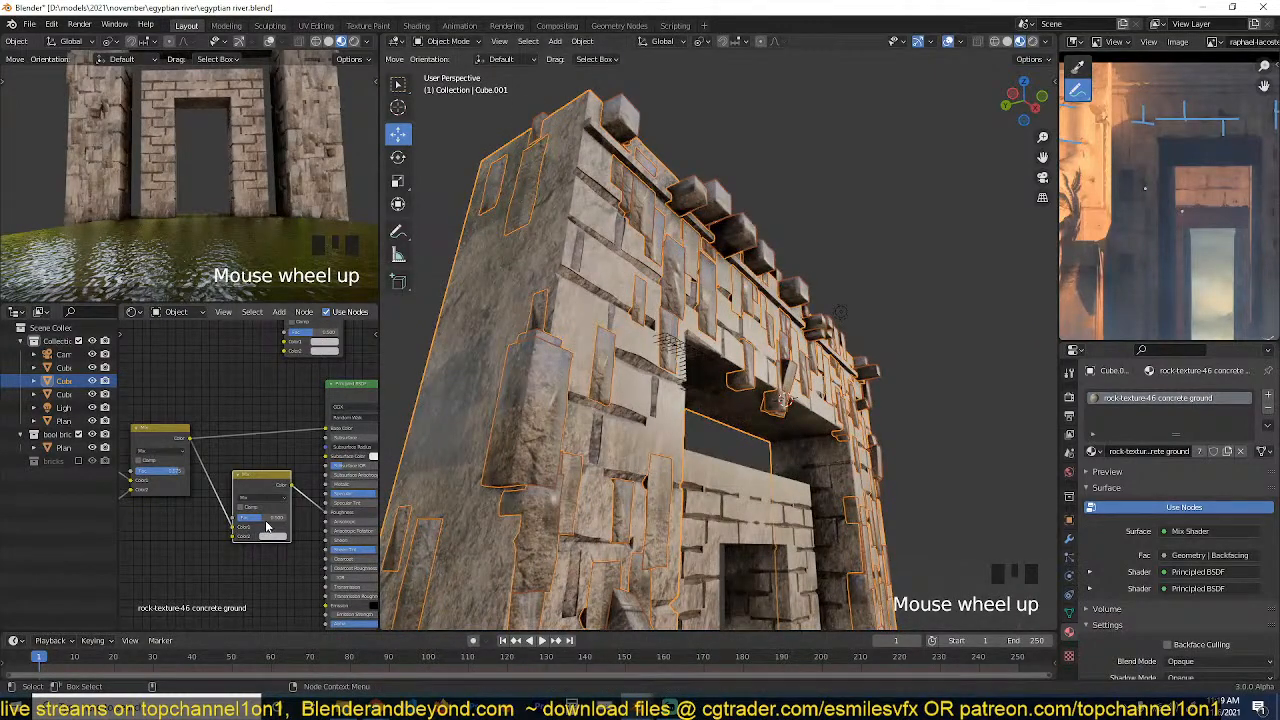
{"action": "left_click_drag", "start_coordinate": [266, 522], "coordinate": [300, 522]}
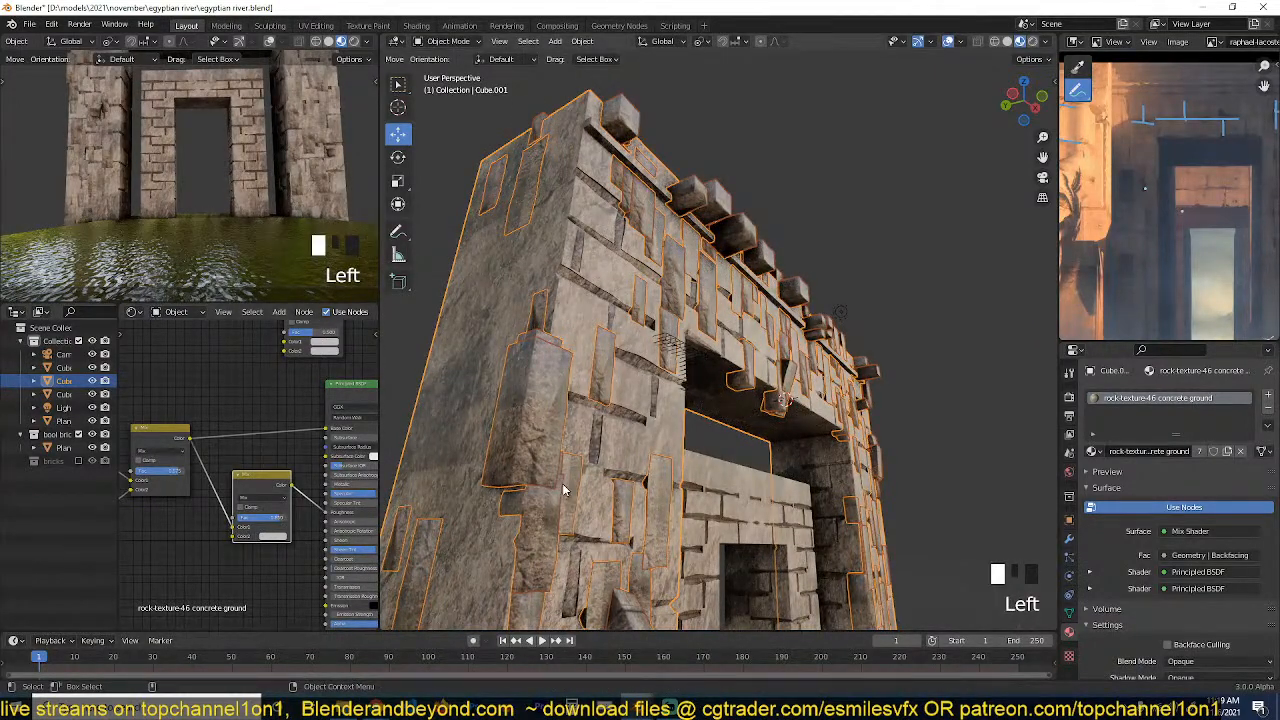
{"action": "key", "text": "ctrl+s"}
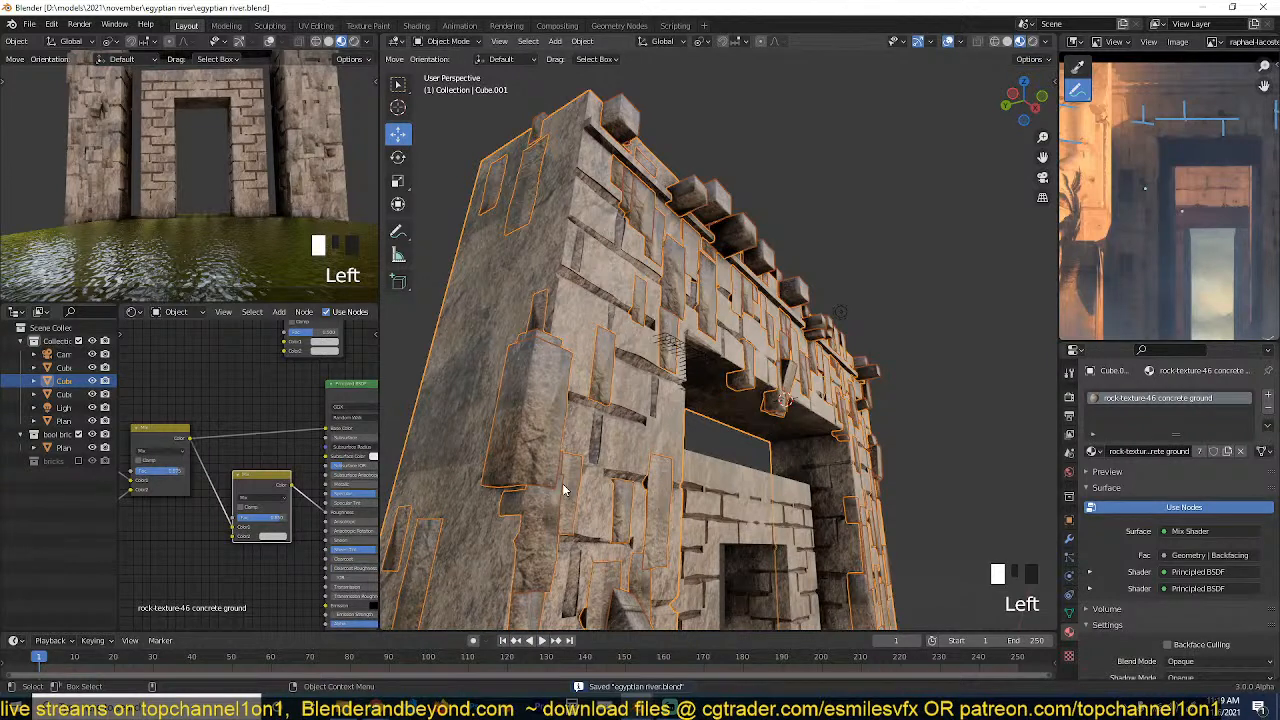
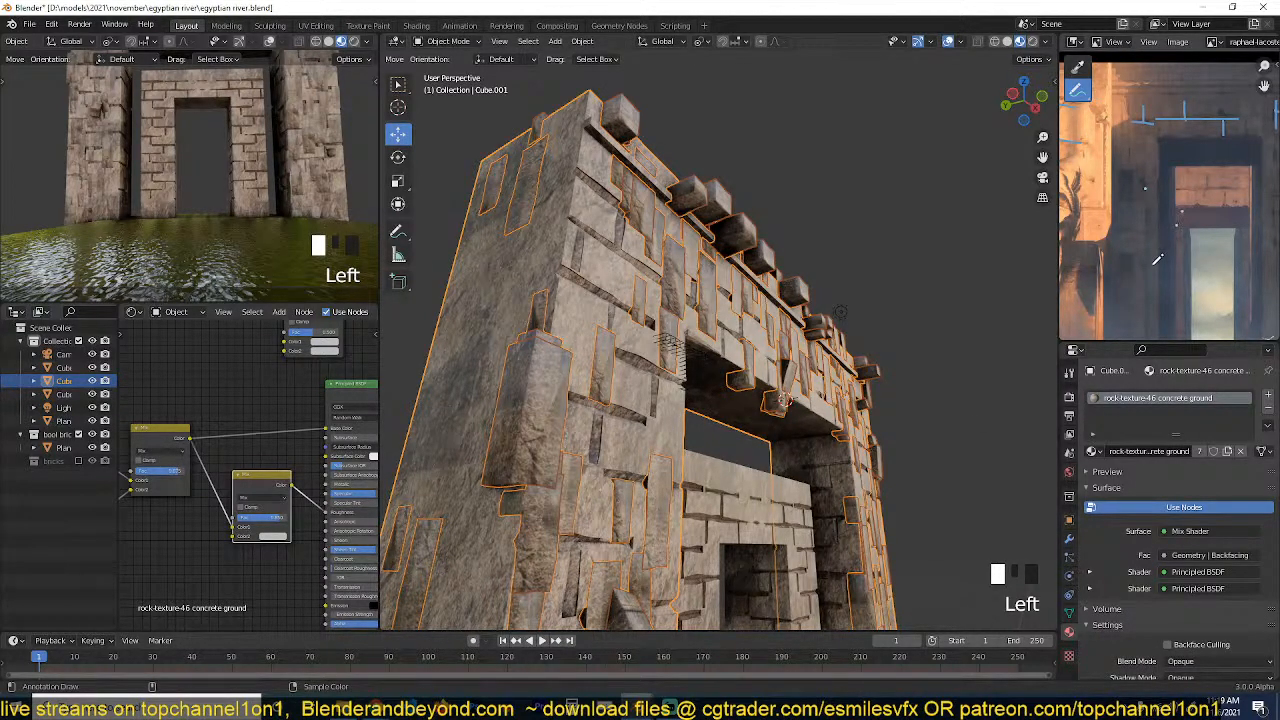
Enlarge the reference painting to study the temple facade and doorway, and restore the layout.
{"action": "key", "text": "ctrl+space"}
{"action": "scroll", "coordinate": [912, 485], "scroll_direction": "up", "scroll_amount": 3}
{"action": "scroll", "coordinate": [912, 485], "scroll_direction": "down", "scroll_amount": 3}
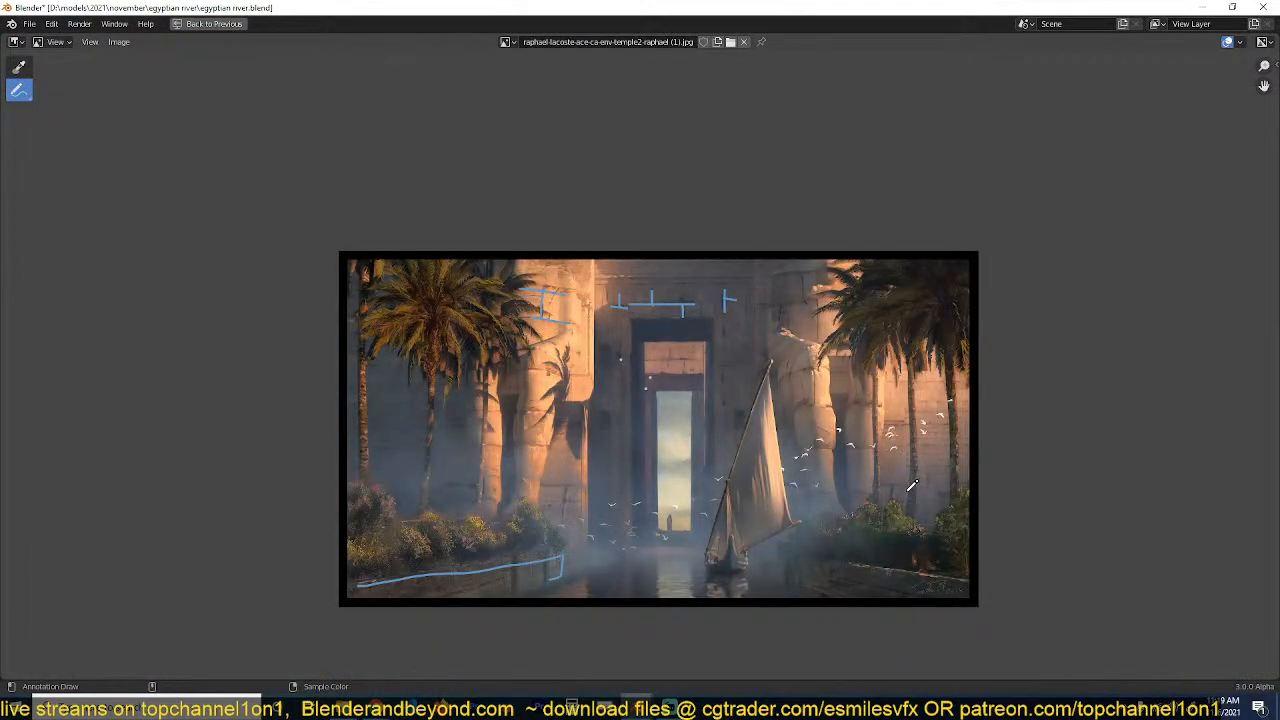
{"action": "scroll", "coordinate": [729, 437], "scroll_direction": "up", "scroll_amount": 1}
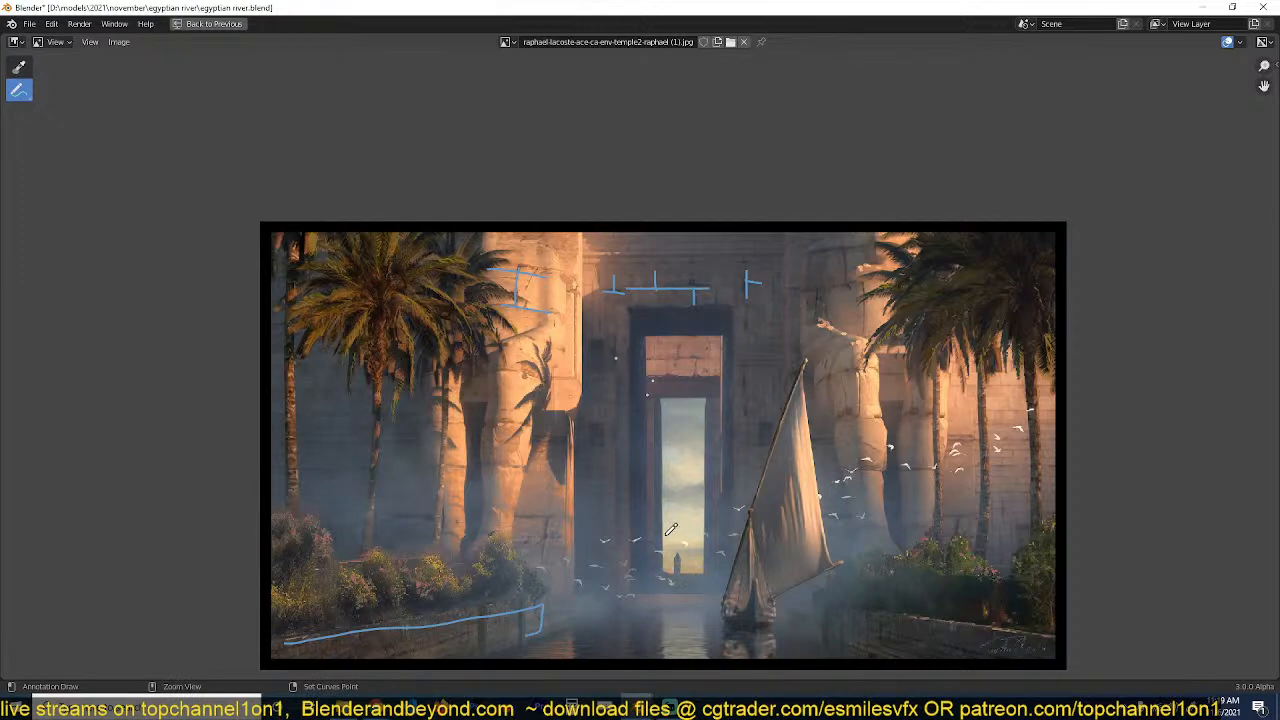
{"action": "key", "text": "ctrl+space"}
Bring up the outer gateway's particle system settings to check the brick emission and render values.
{"action": "key", "text": "grave"}
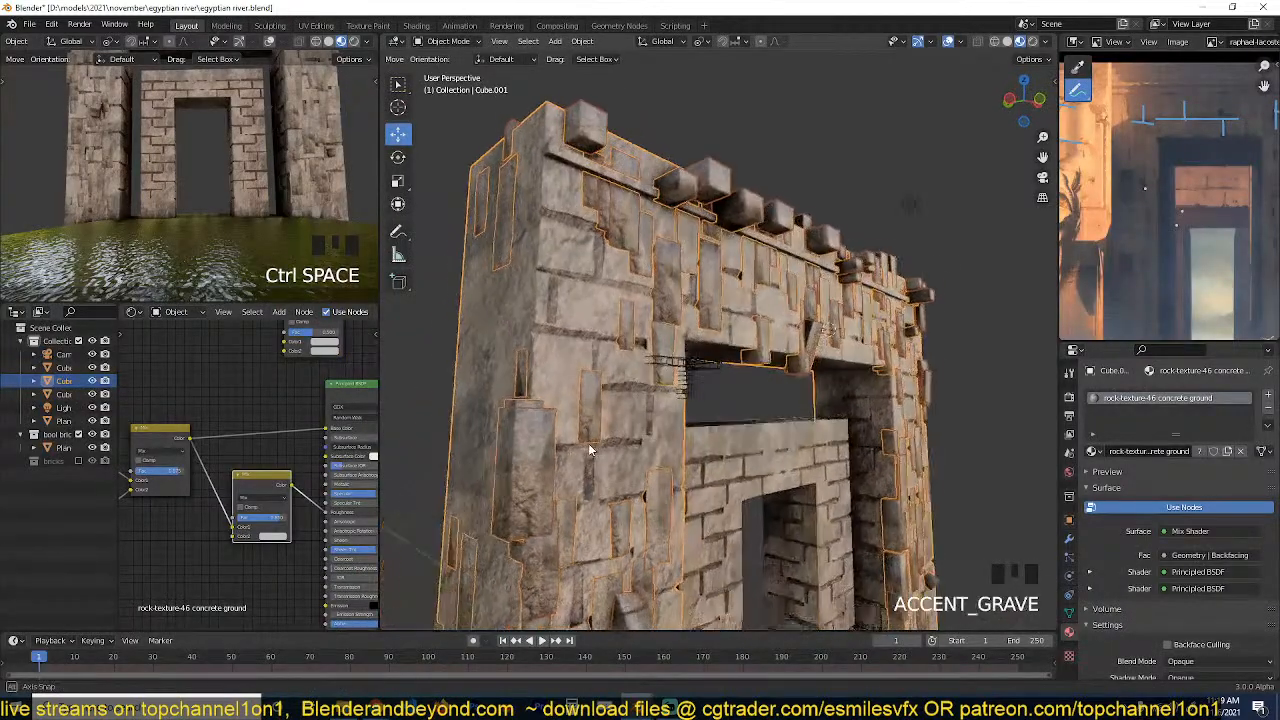
{"action": "scroll", "coordinate": [1062, 553], "scroll_direction": "down", "scroll_amount": 4}
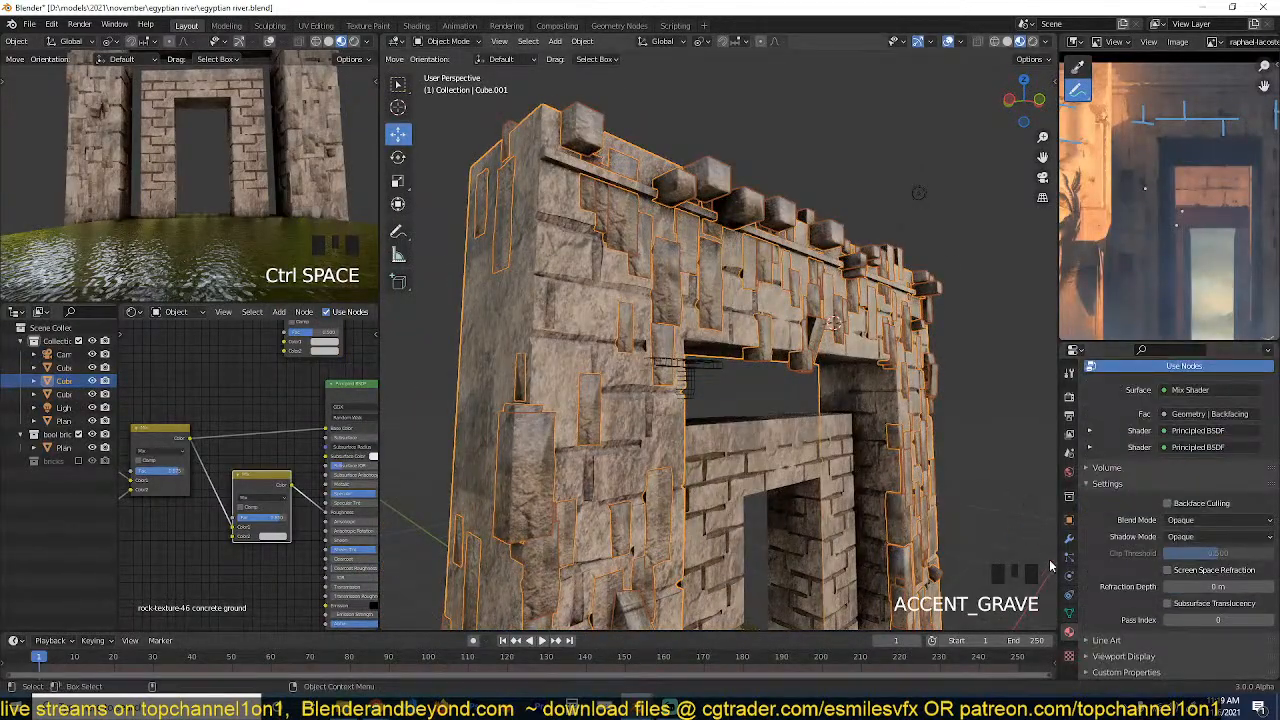
{"action": "left_click", "coordinate": [1068, 556]}
{"action": "scroll", "coordinate": [1149, 260], "scroll_direction": "down", "scroll_amount": 4}
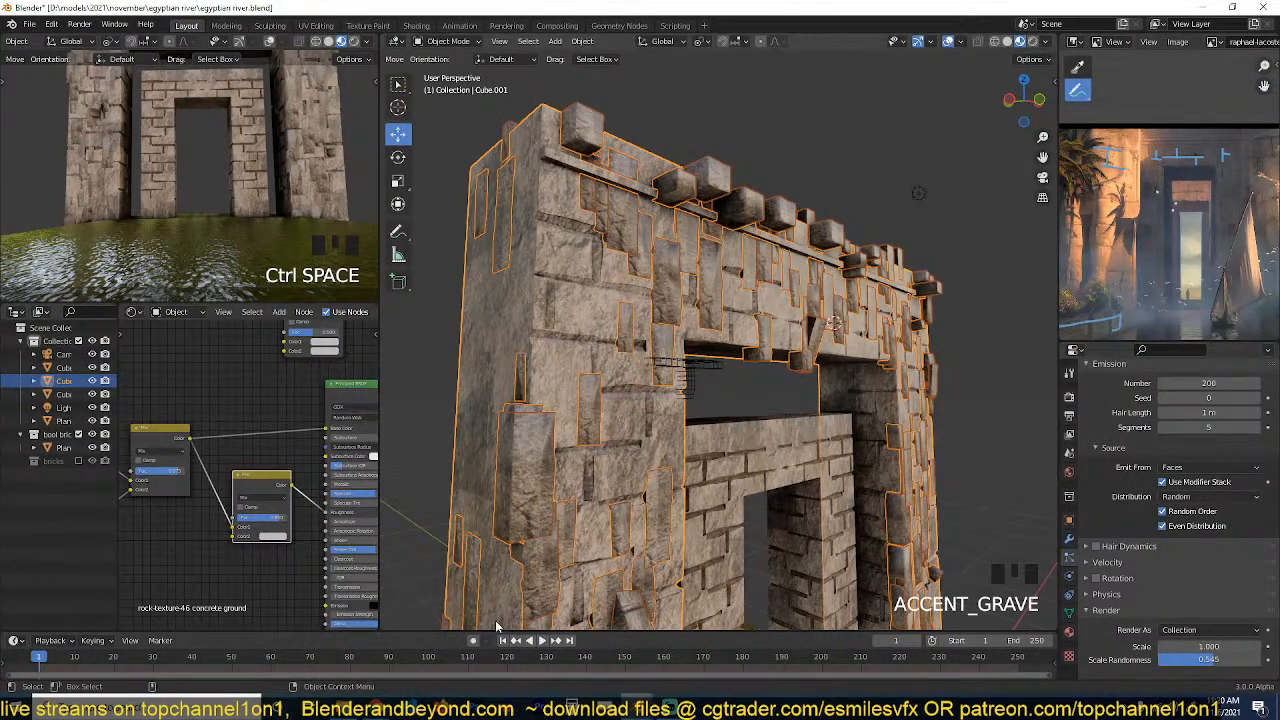
Switch to Chrome and search Google Images for "egypt elephant temple".
{"action": "mouse_move", "coordinate": [376, 704]}
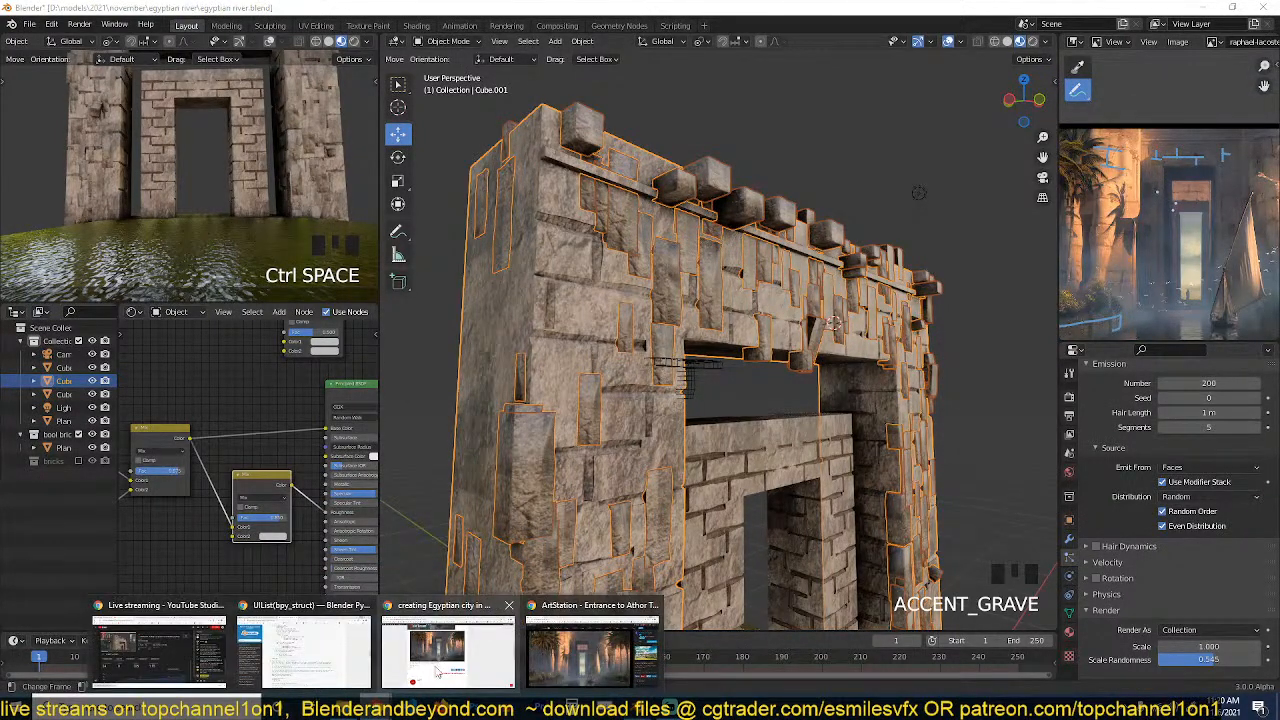
{"action": "left_click", "coordinate": [437, 673]}
{"action": "left_click", "coordinate": [179, 11]}
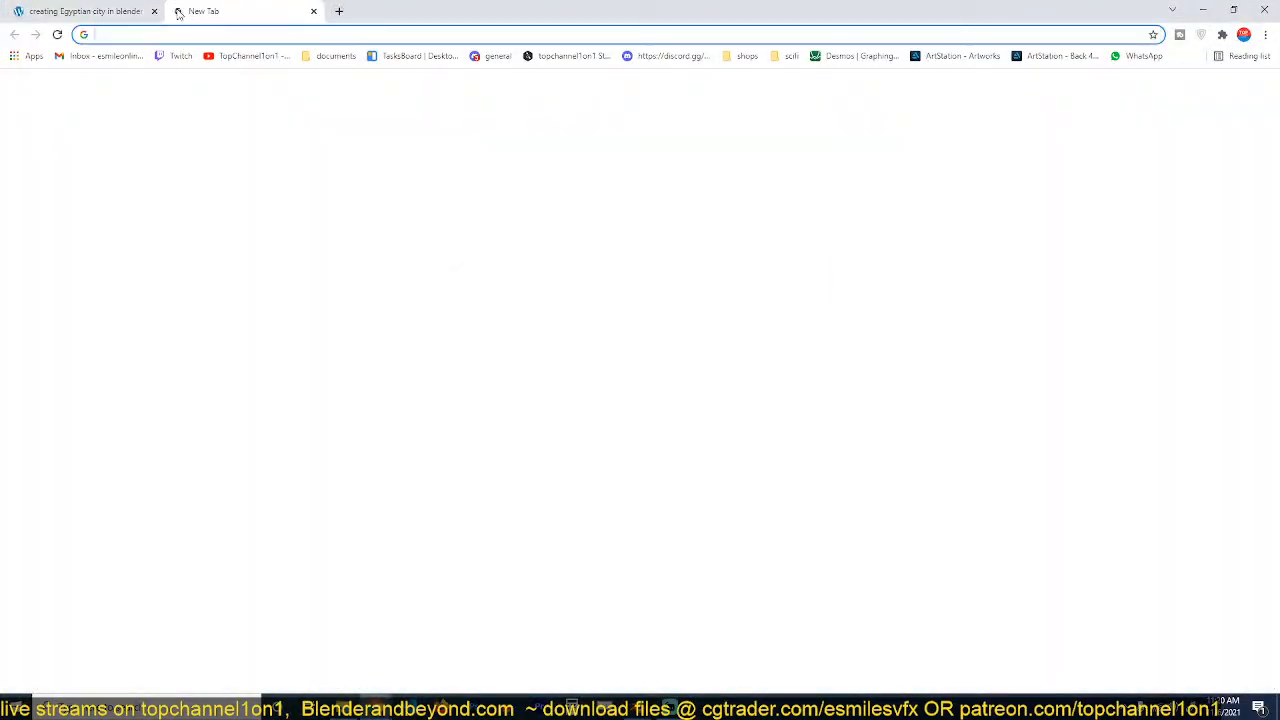
{"action": "type", "text": "egyp"}
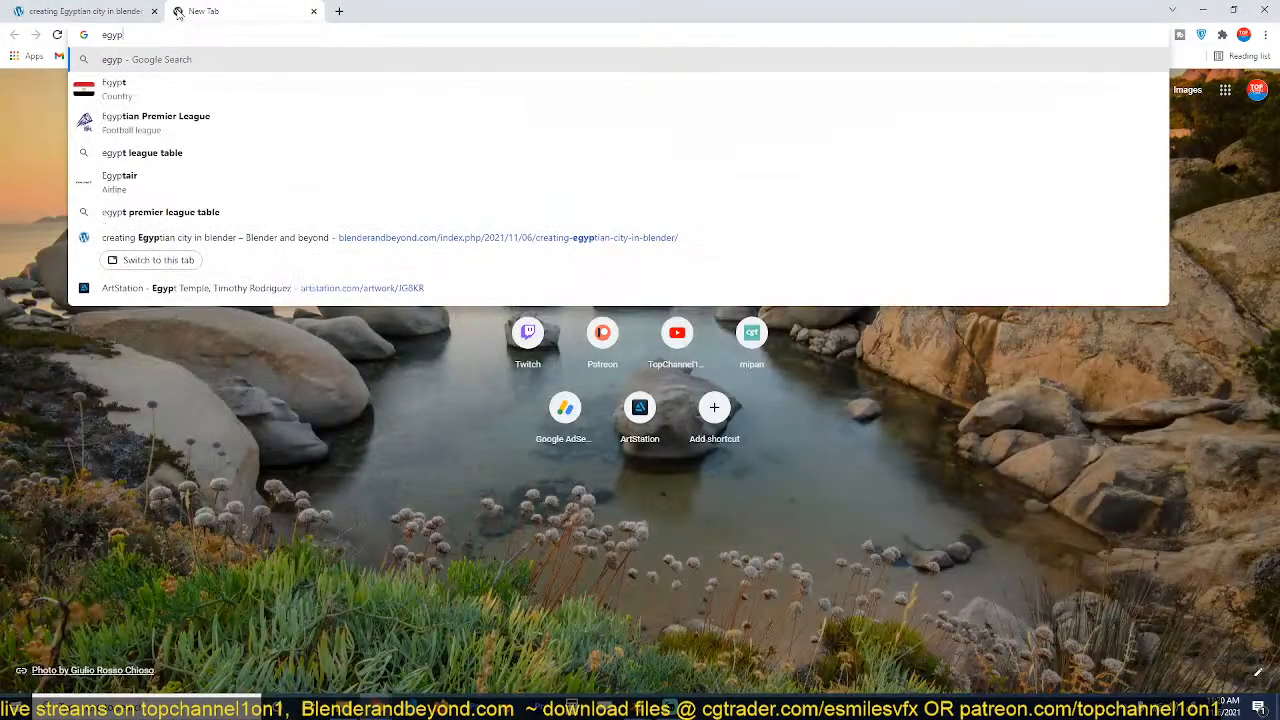
{"action": "type", "text": "t elephant t"}
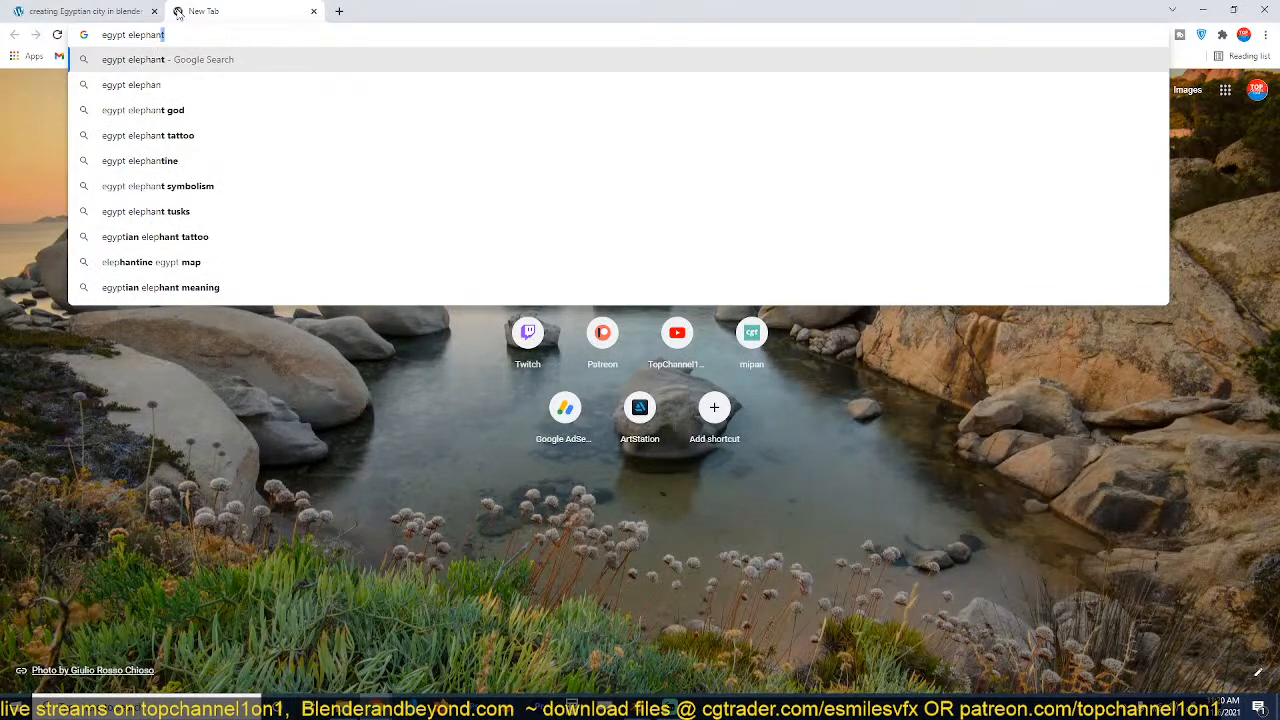
{"action": "type", "text": "emple"}
{"action": "key", "text": "Return"}
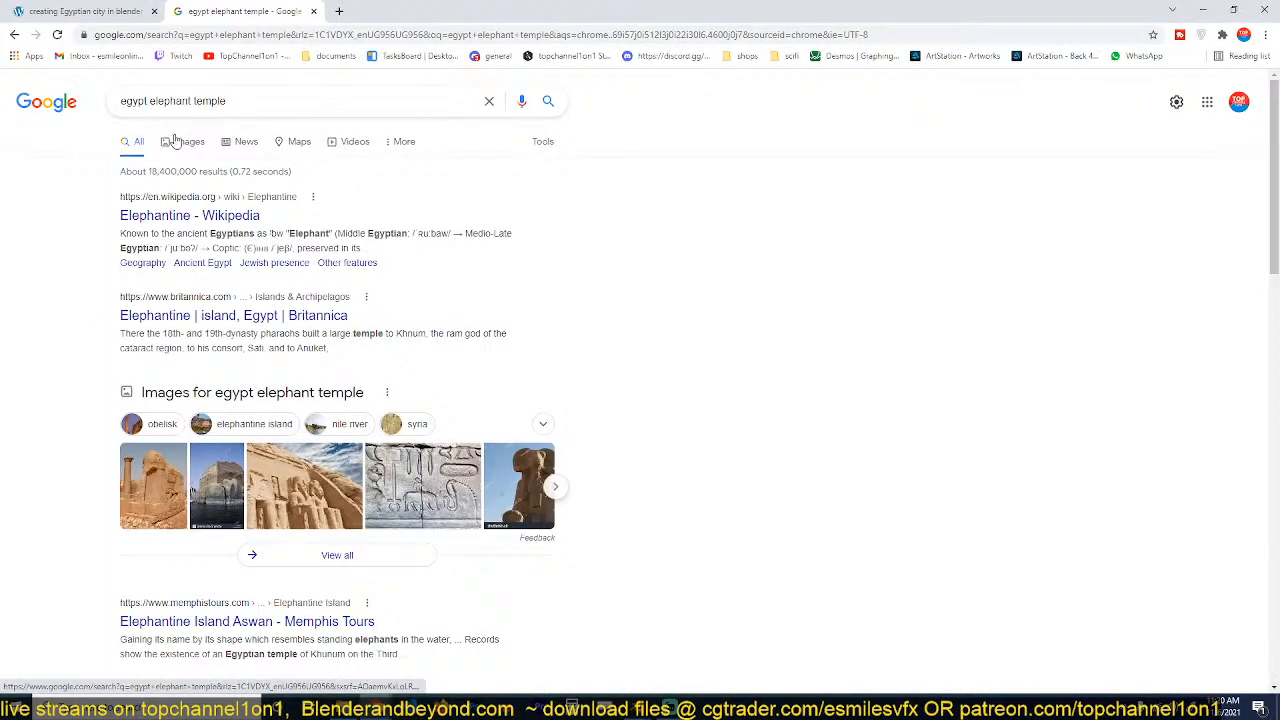
{"action": "left_click", "coordinate": [186, 143]}
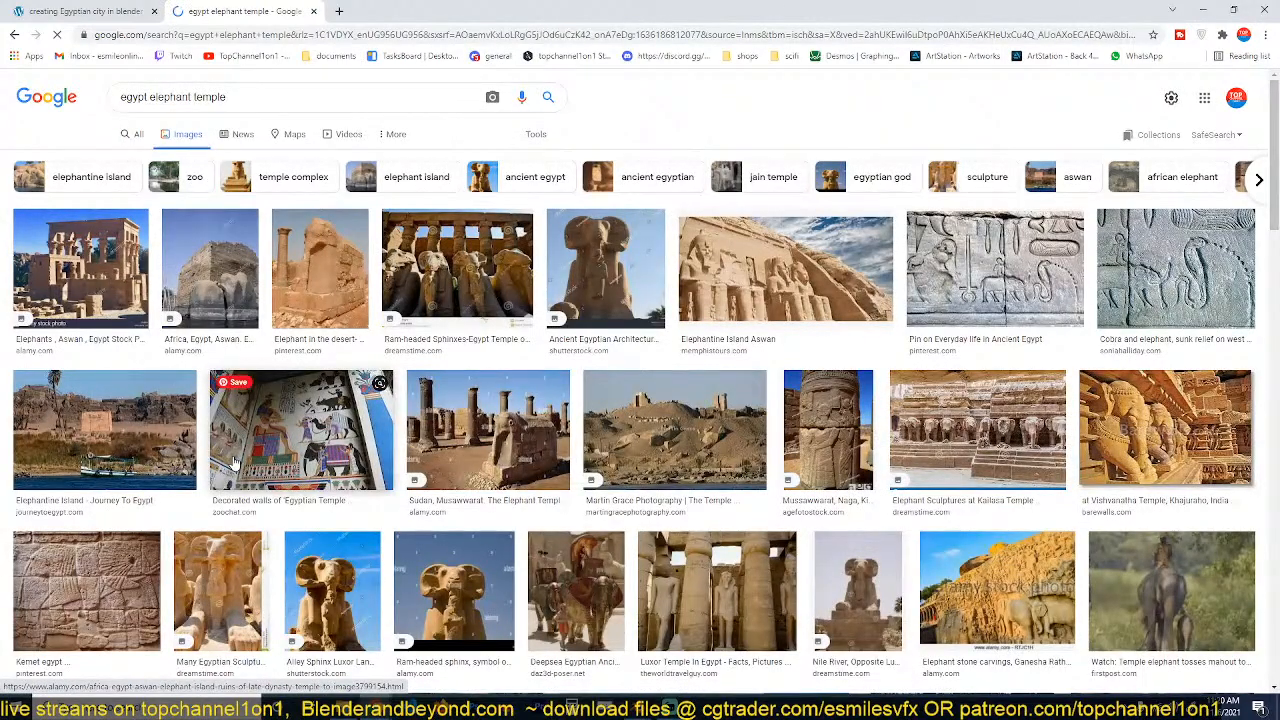
Browse the temple image results for stonework reference and return to Blender.
{"action": "scroll", "coordinate": [233, 462], "scroll_direction": "down", "scroll_amount": 5}
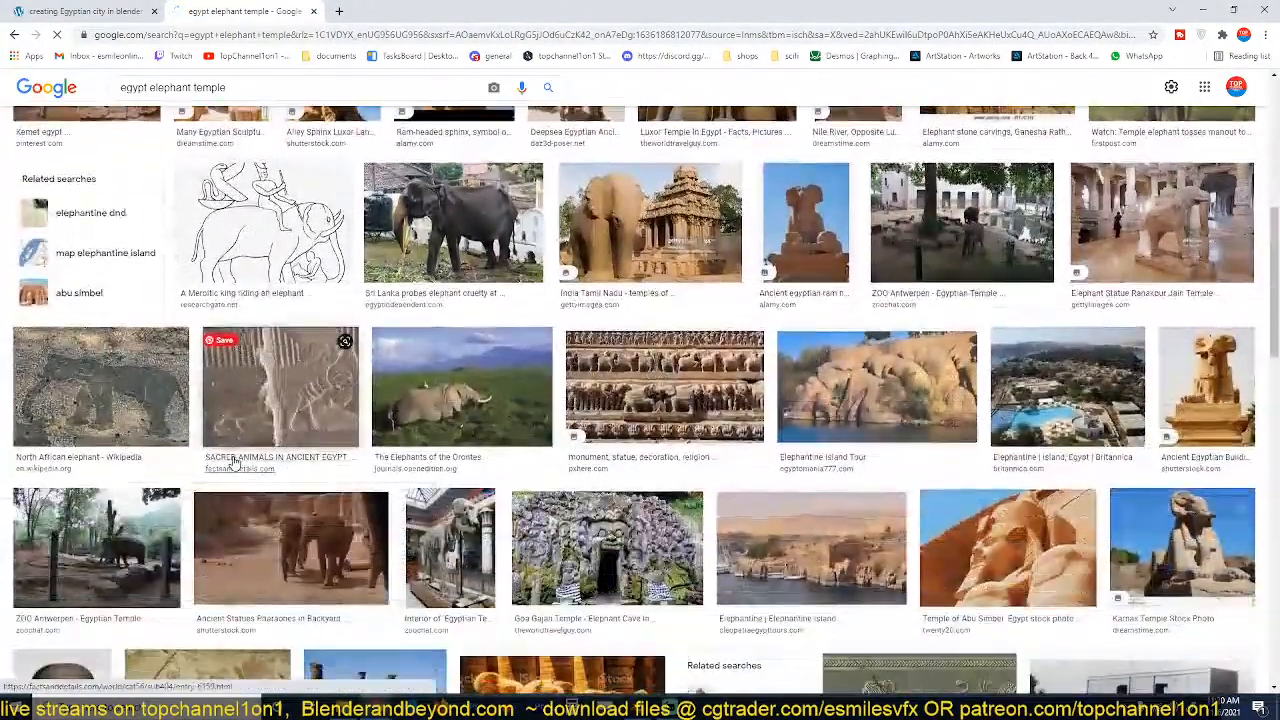
{"action": "scroll", "coordinate": [233, 462], "scroll_direction": "down", "scroll_amount": 5}
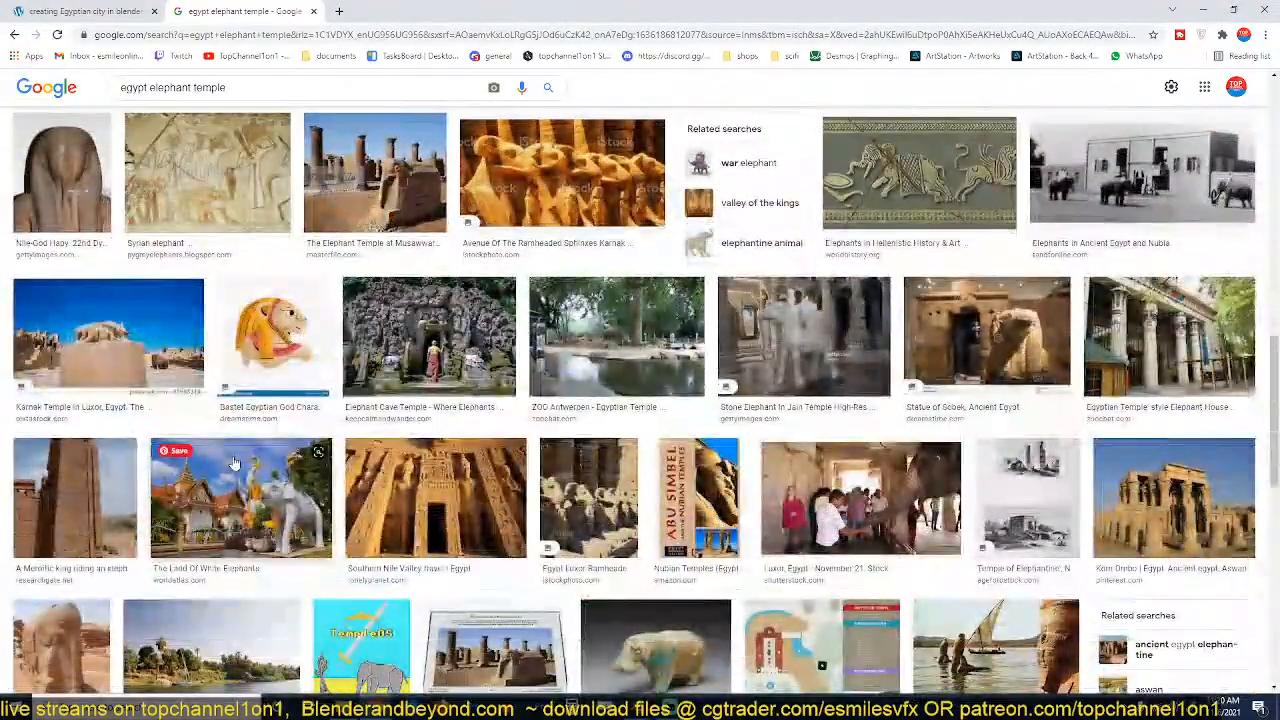
{"action": "scroll", "coordinate": [233, 462], "scroll_direction": "down", "scroll_amount": 4}
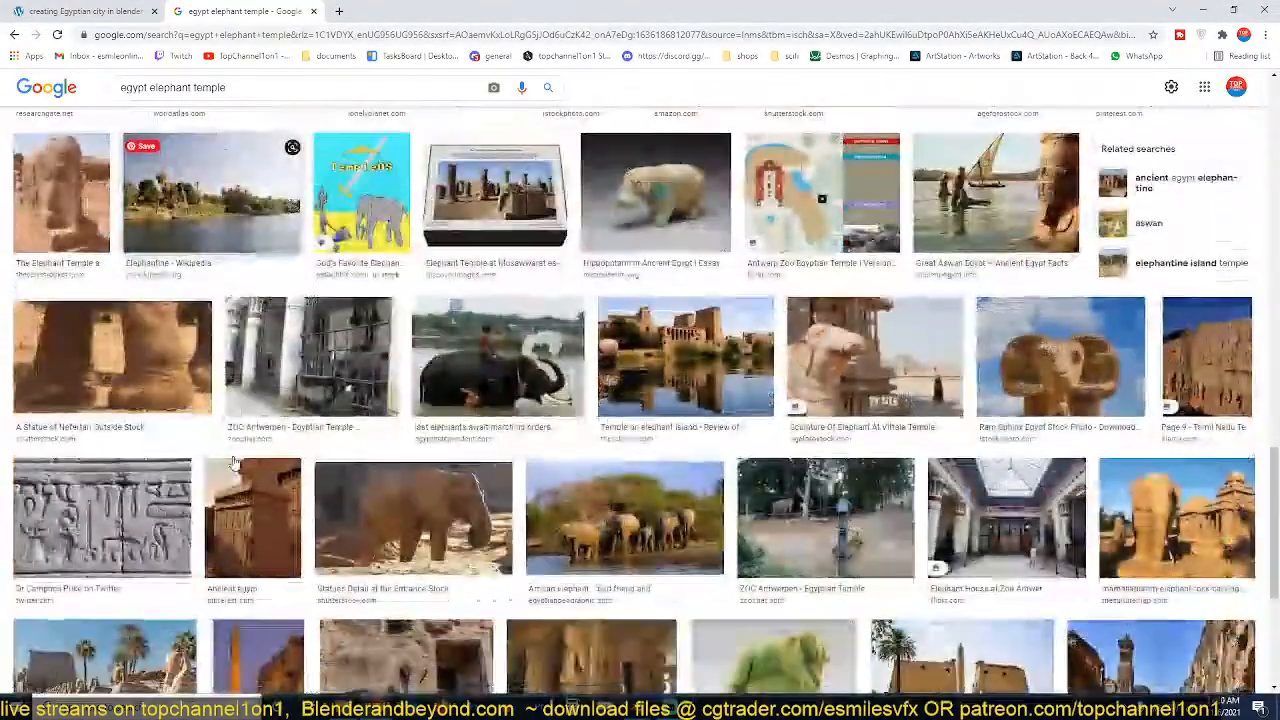
{"action": "scroll", "coordinate": [233, 462], "scroll_direction": "down", "scroll_amount": 5}
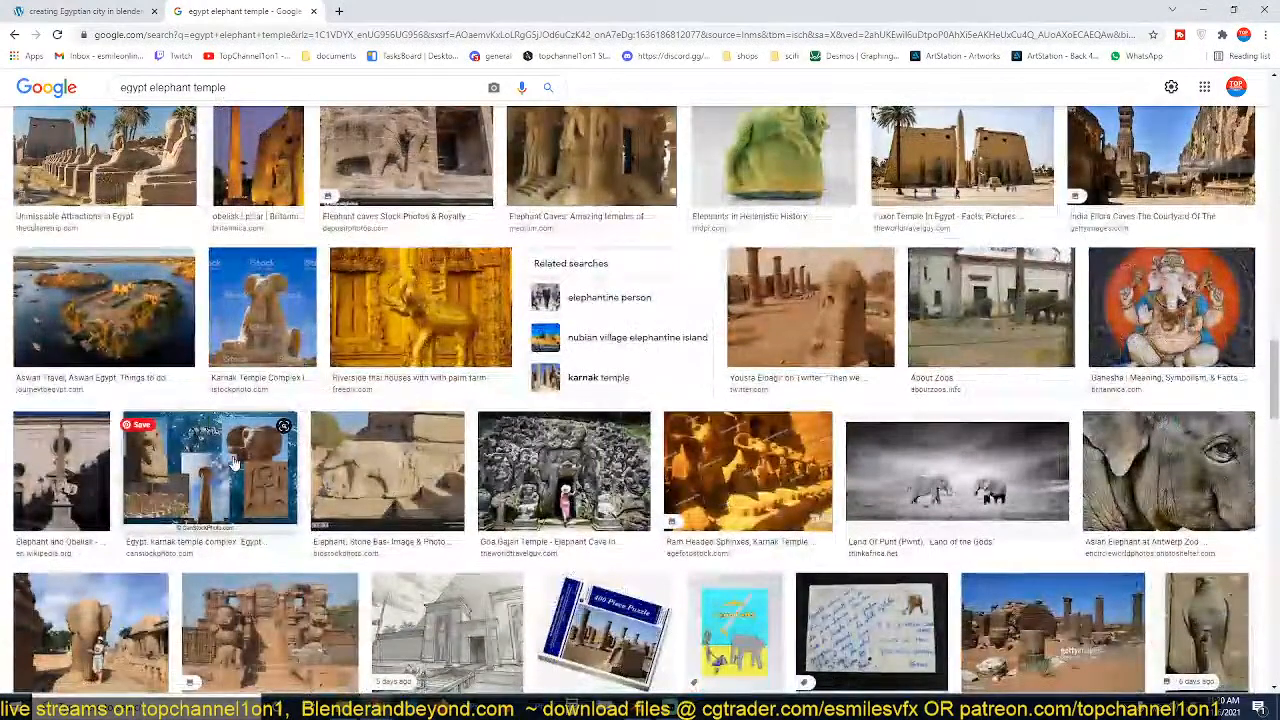
{"action": "scroll", "coordinate": [233, 462], "scroll_direction": "down", "scroll_amount": 3}
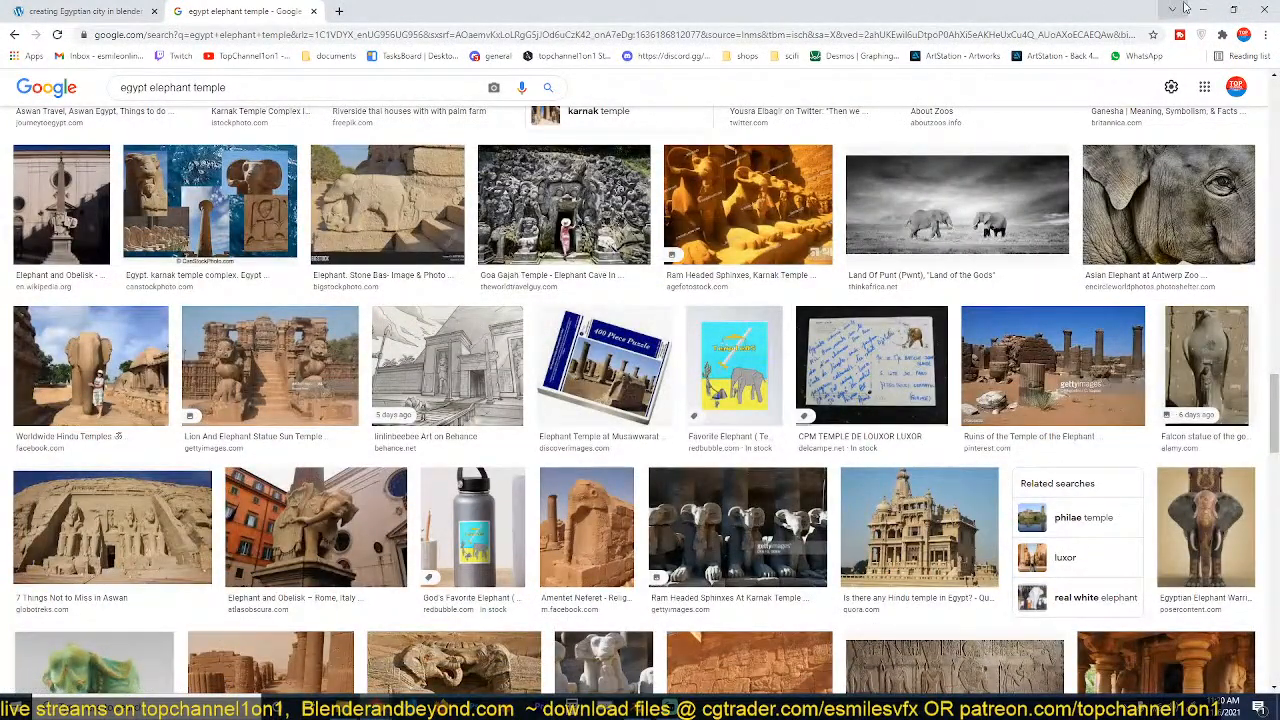
{"action": "left_click", "coordinate": [1203, 9]}
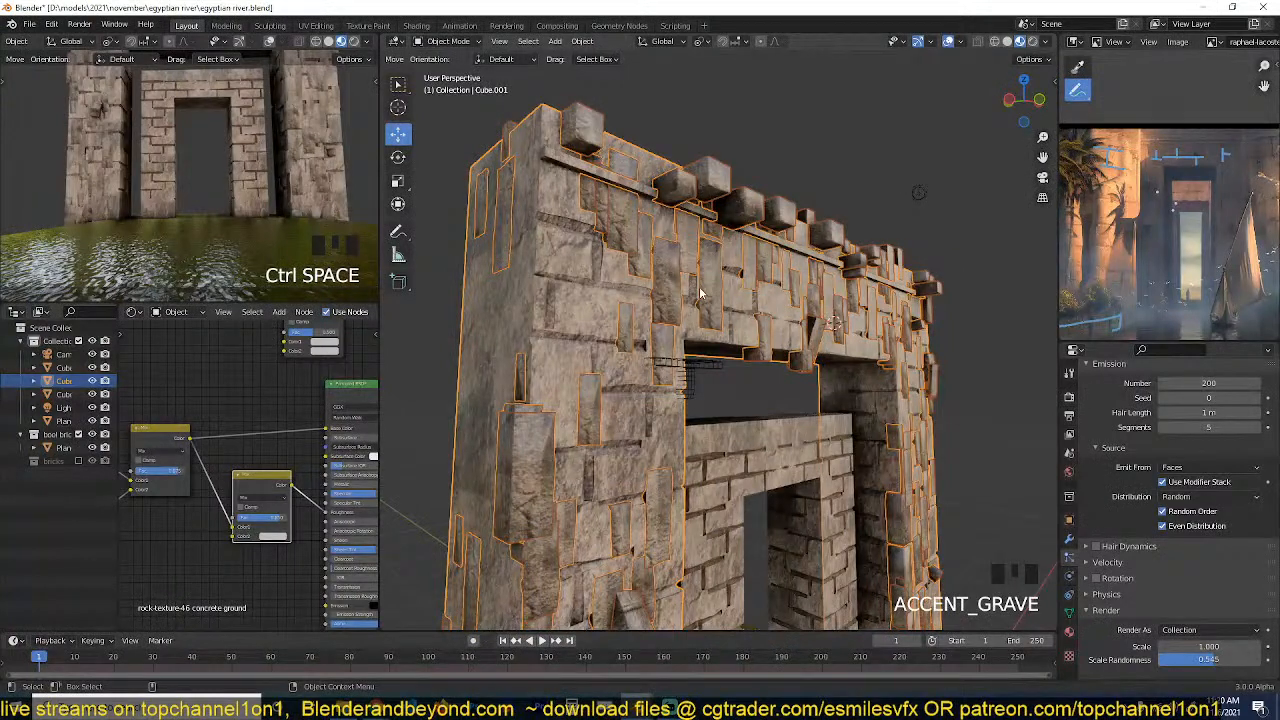
Deselect the outer gateway and save the file.
{"action": "left_click", "coordinate": [759, 117]}
{"action": "left_click", "coordinate": [826, 166]}
{"action": "left_click", "coordinate": [830, 165]}
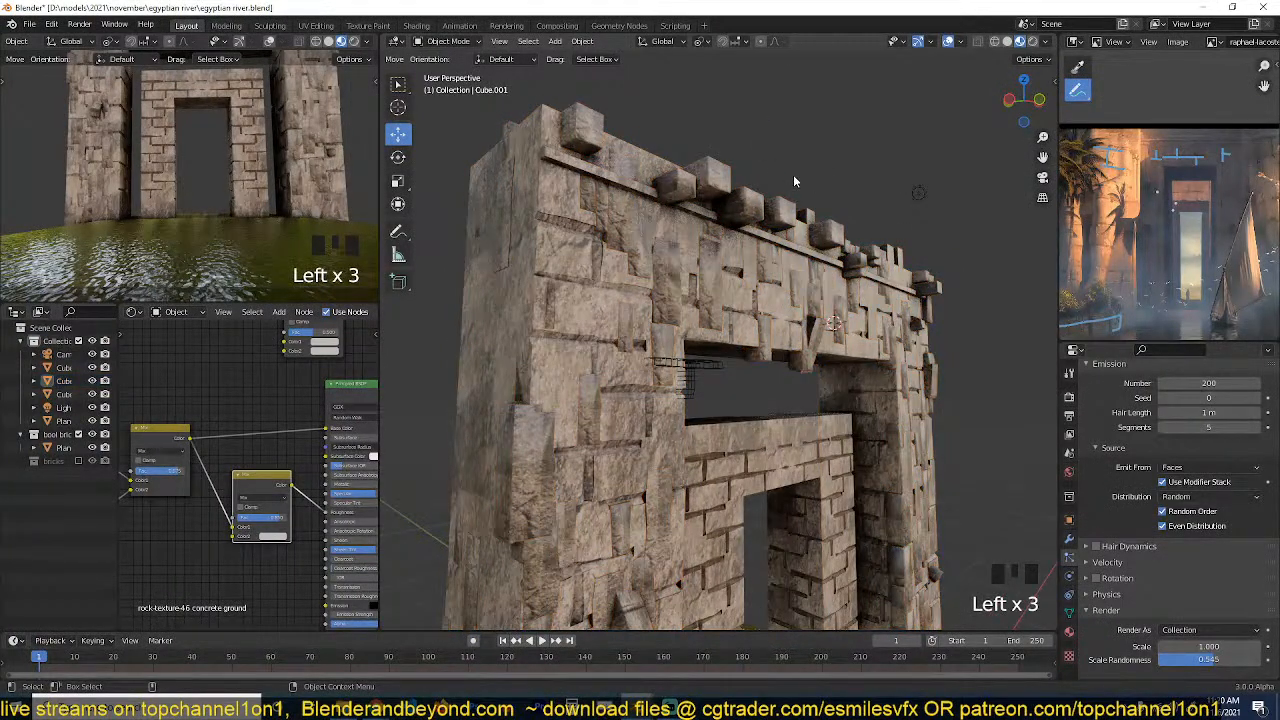
{"action": "middle_click_drag", "start_coordinate": [795, 181], "coordinate": [778, 240]}
{"action": "key", "text": "ctrl+s"}
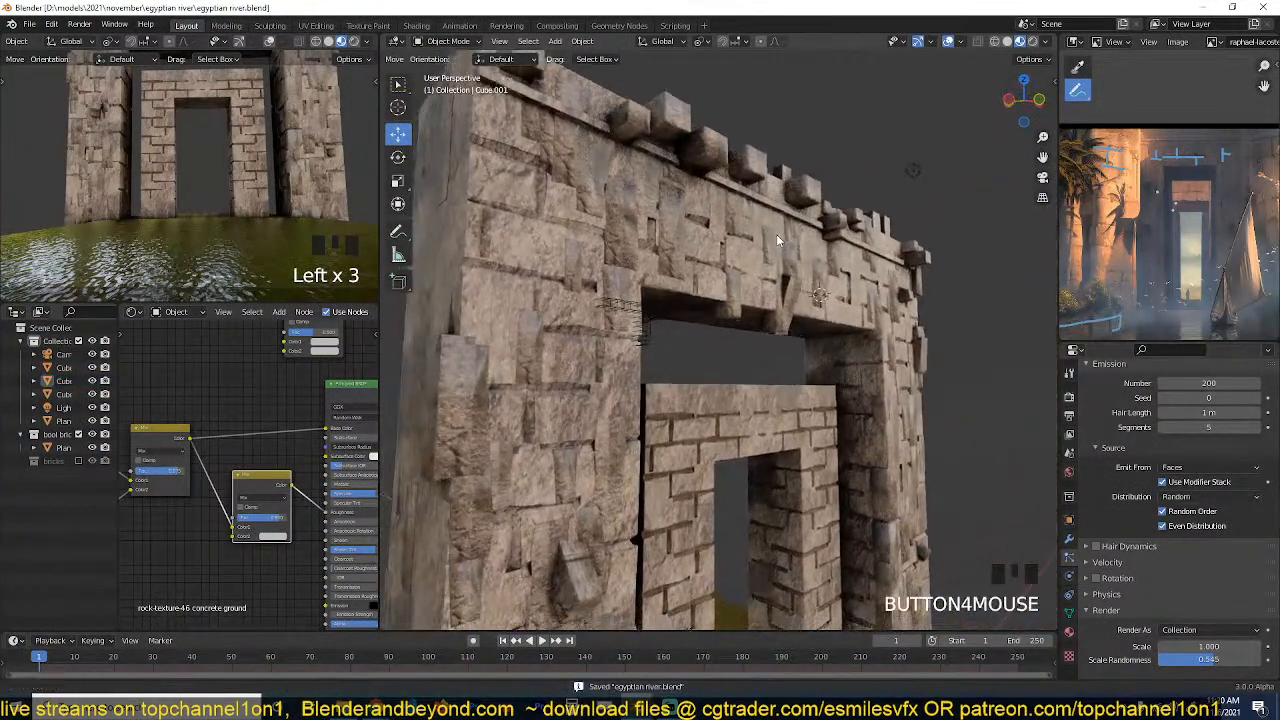
Inspect the scattered bricks around the lintel from below, and reselect the outer gateway.
{"action": "left_click", "coordinate": [784, 262]}
{"action": "key", "text": "grave"}
{"action": "middle_click_drag", "start_coordinate": [760, 296], "coordinate": [851, 256]}
{"action": "scroll", "coordinate": [688, 318], "scroll_direction": "up", "scroll_amount": 3}
{"action": "key", "text": "alt+a"}
{"action": "key", "text": "grave"}
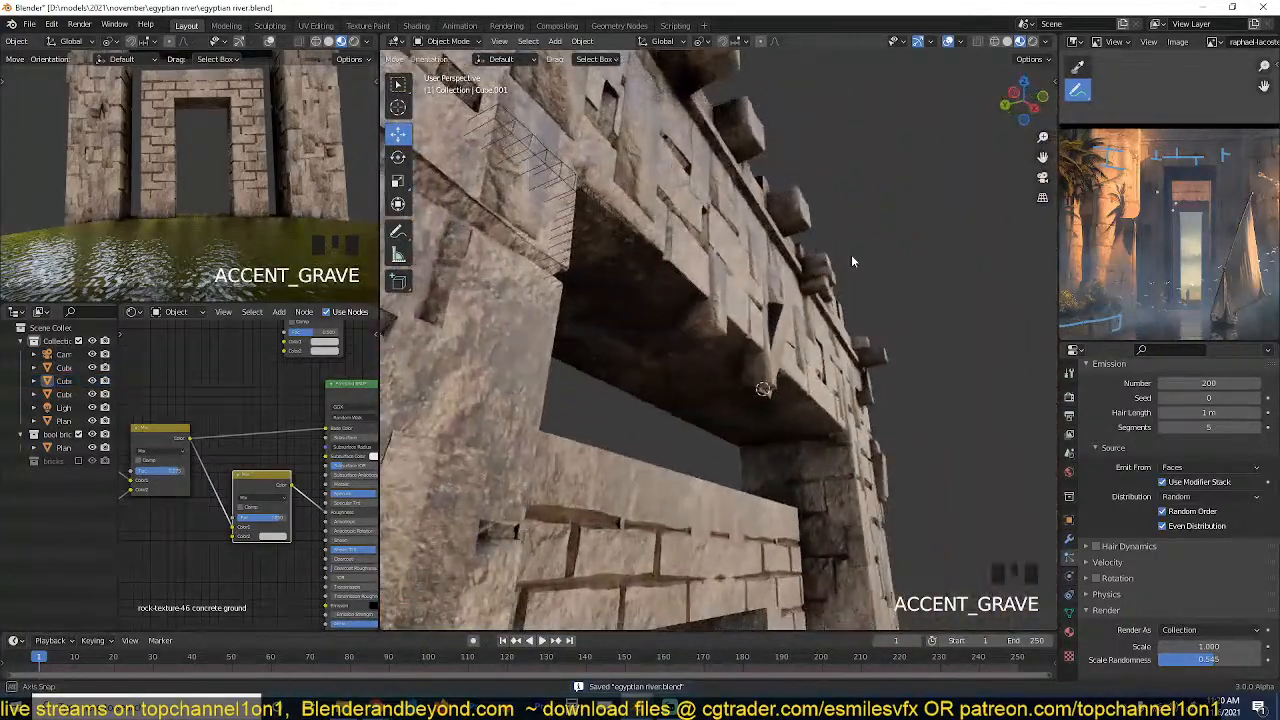
{"action": "left_click", "coordinate": [741, 312]}
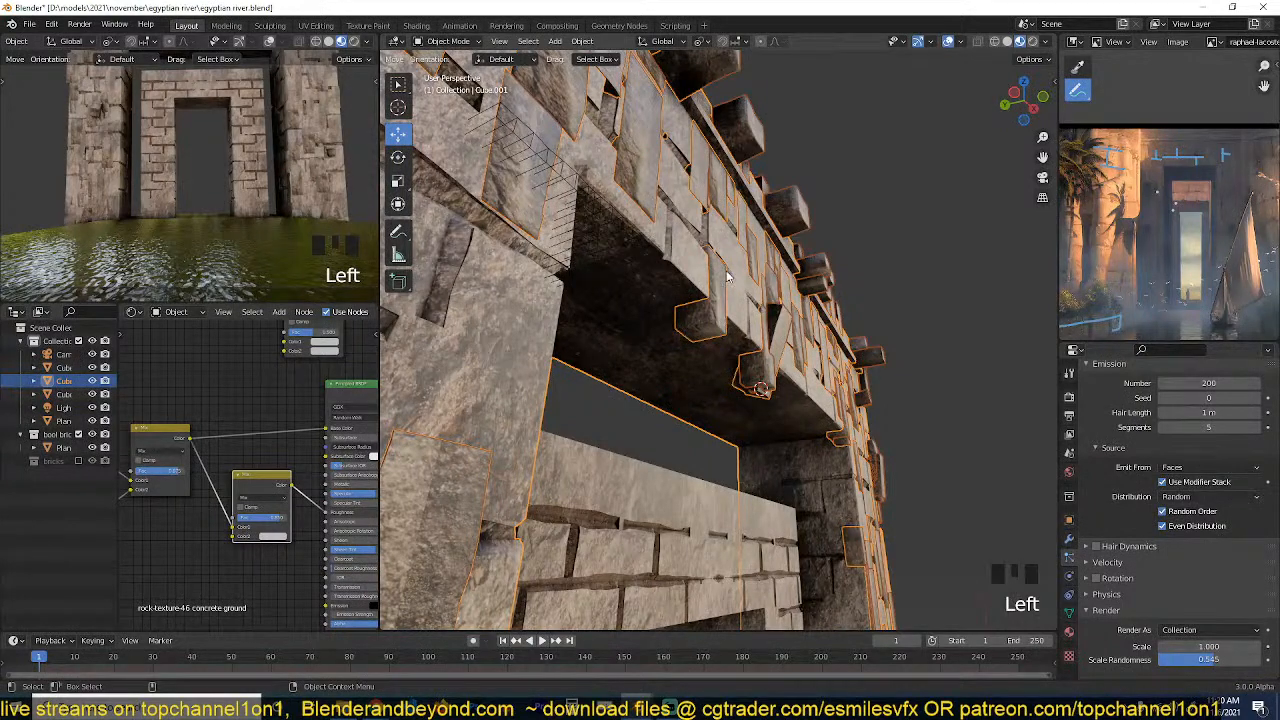
{"action": "key", "text": "grave"}
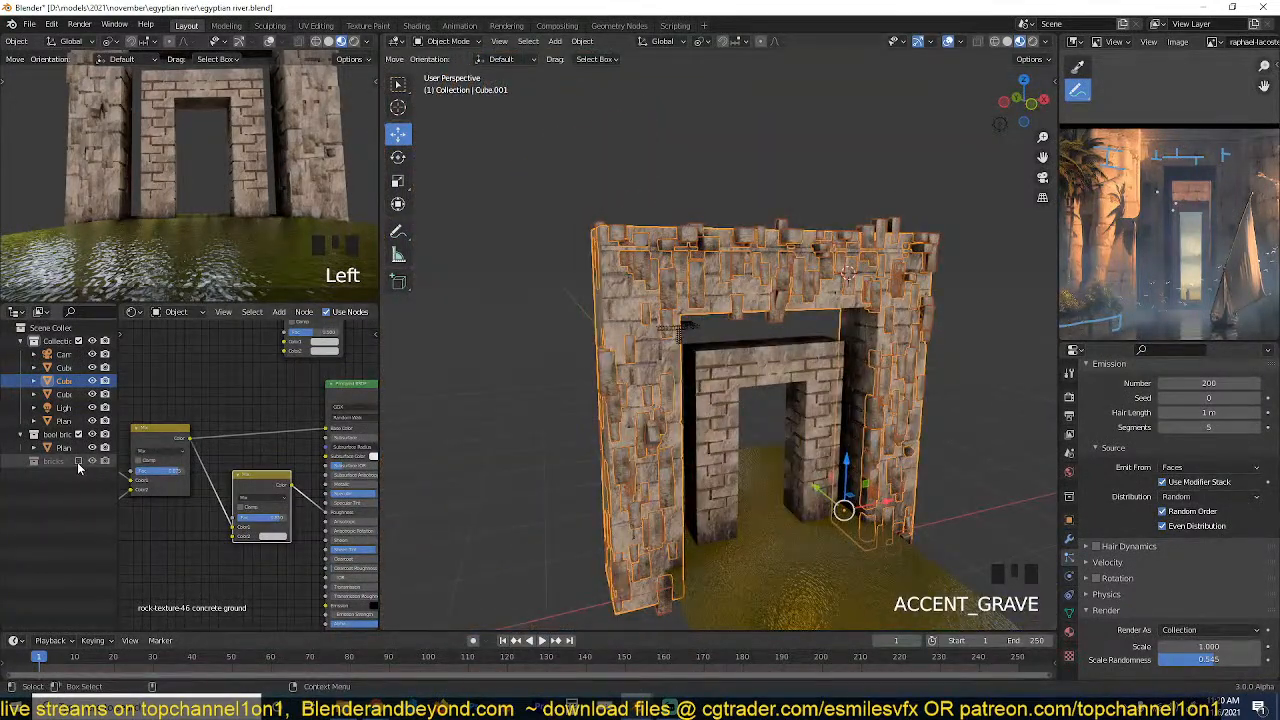
Enable the bricks collection and pick out its source bricks one by one in front of the gateway.
{"action": "left_click", "coordinate": [78, 461]}
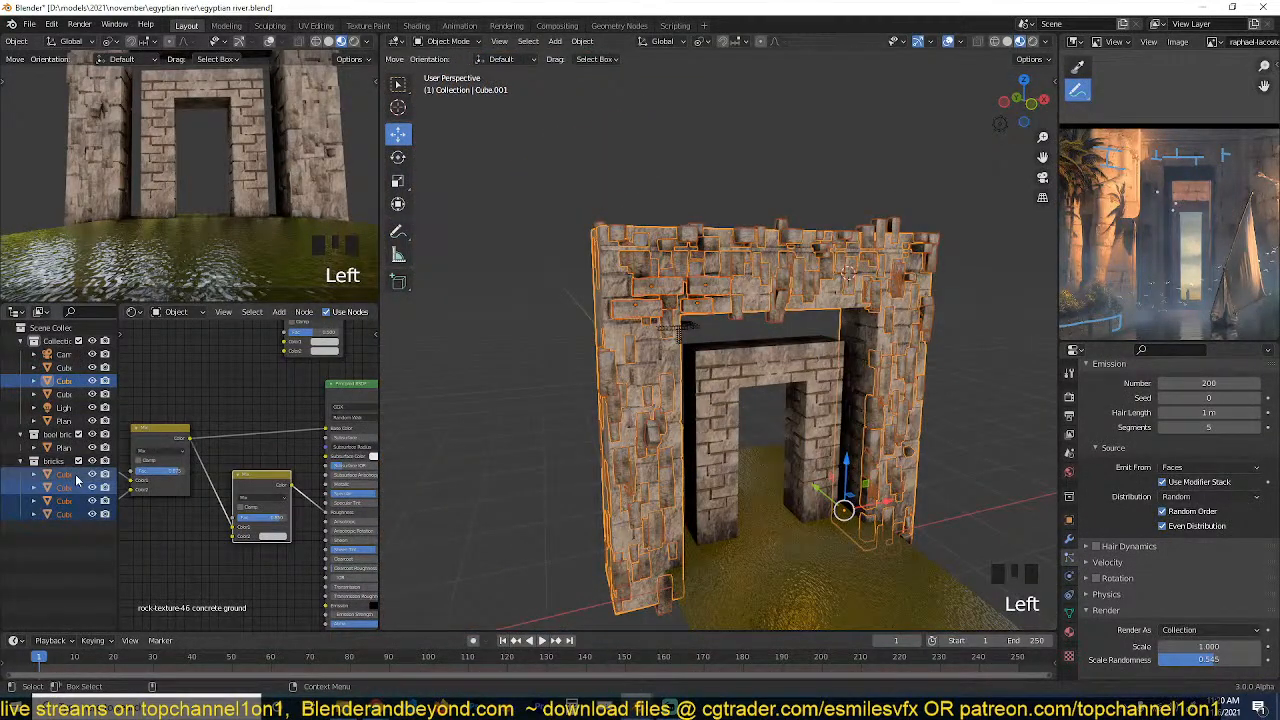
{"action": "left_click", "coordinate": [447, 385]}
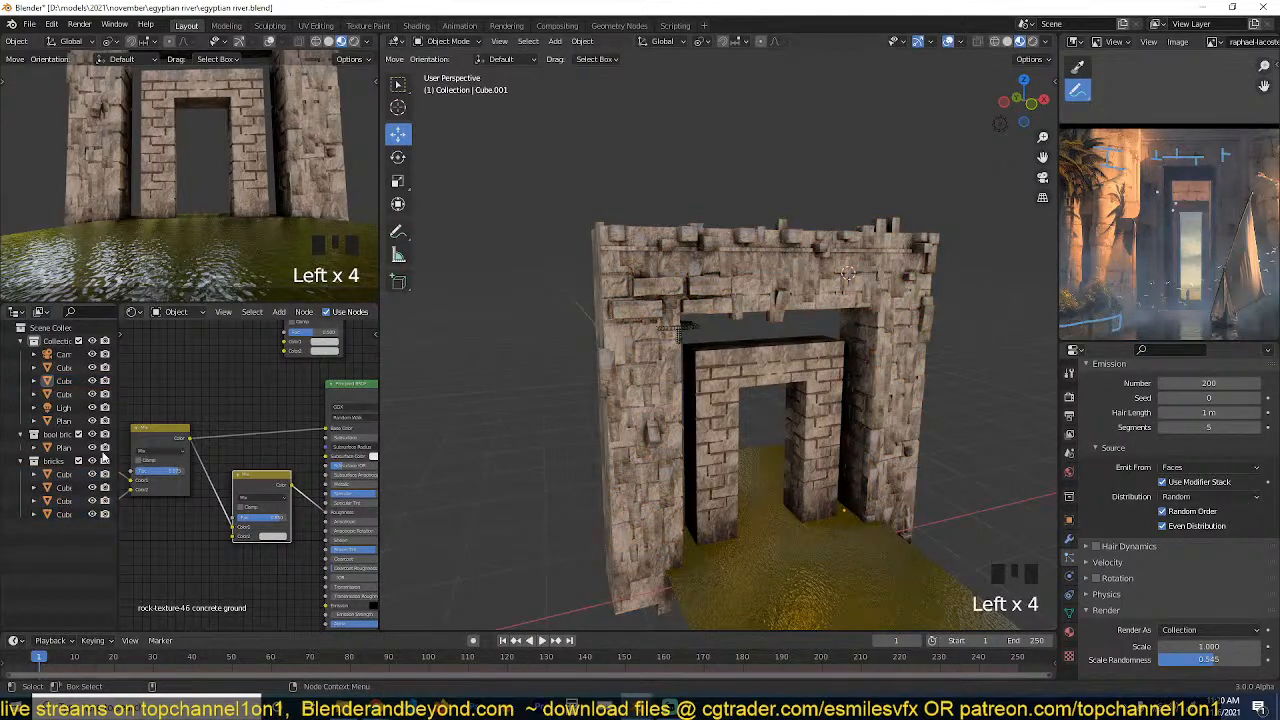
{"action": "left_click", "coordinate": [67, 488]}
{"action": "left_click", "coordinate": [62, 500], "text": "shift"}
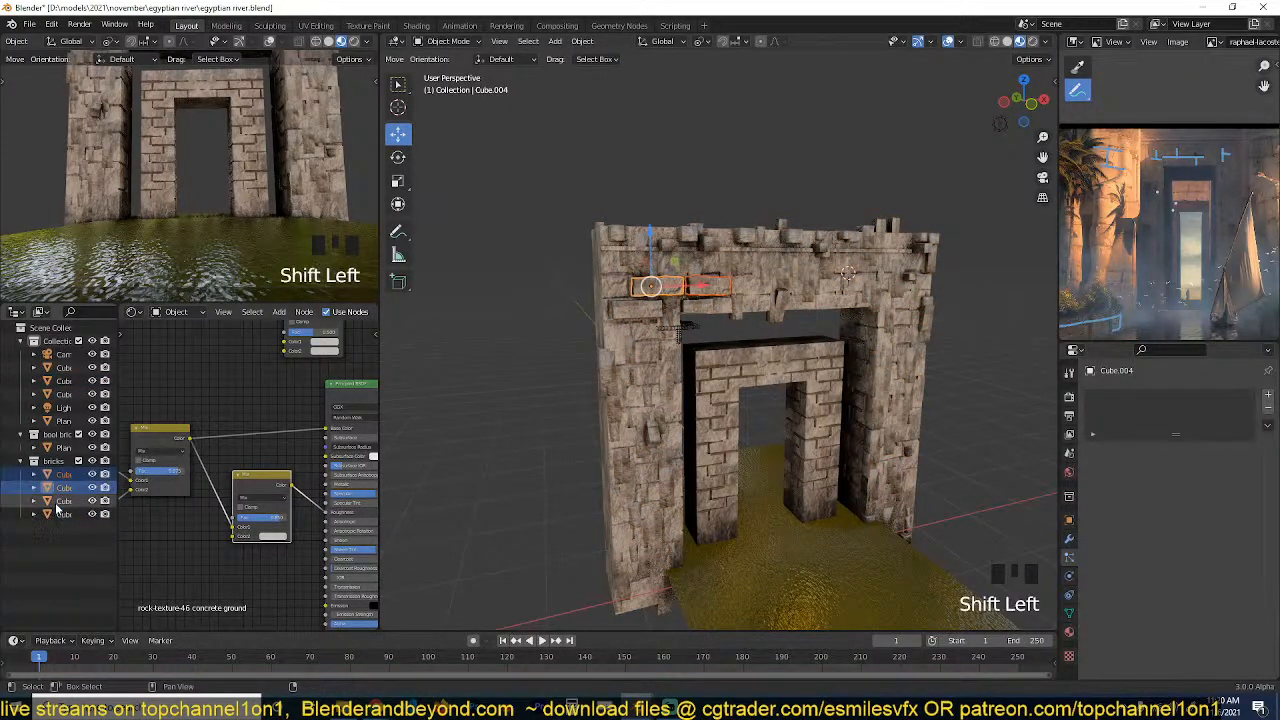
{"action": "left_click", "coordinate": [57, 514], "text": "shift"}
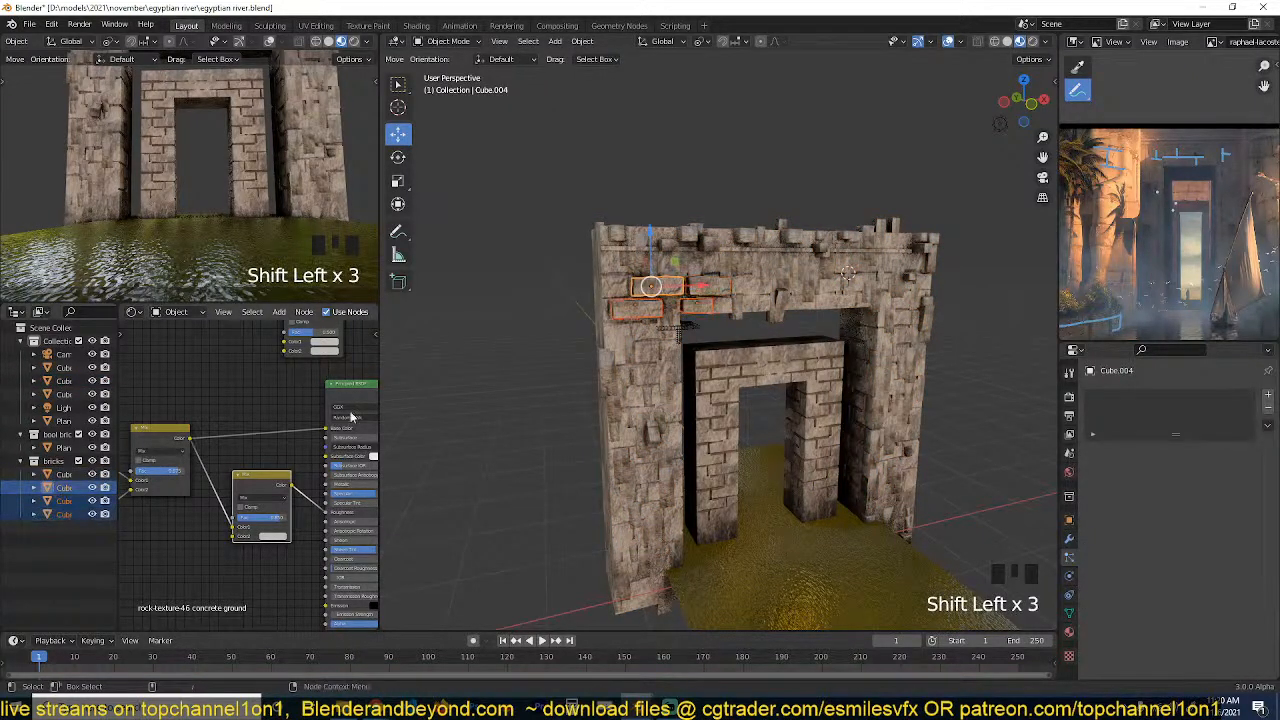
Move the four source bricks up along Z above the gateway and apply their transform.
{"action": "left_click", "coordinate": [68, 475]}
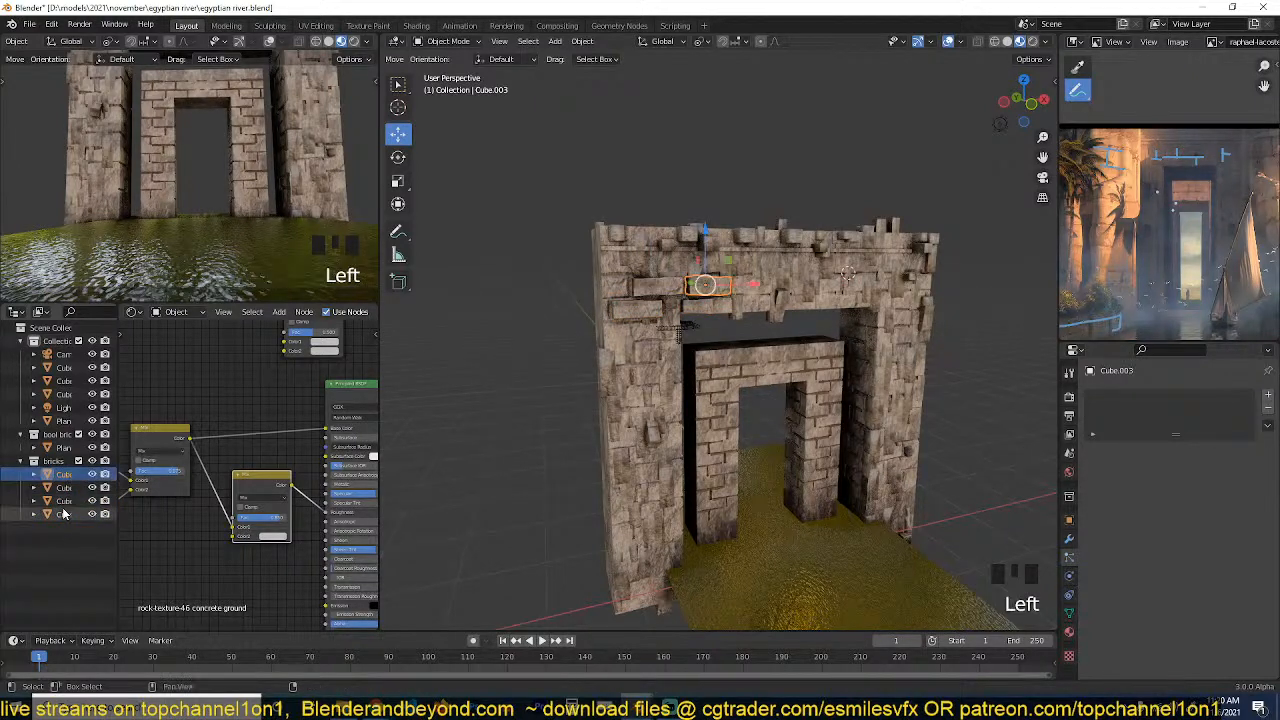
{"action": "left_click", "coordinate": [64, 514], "text": "shift"}
{"action": "key", "text": "g"}
{"action": "key", "text": "z"}
{"action": "left_click", "coordinate": [672, 185]}
{"action": "middle_click_drag", "start_coordinate": [672, 185], "coordinate": [785, 290]}
{"action": "key", "text": "ctrl+a"}
{"action": "left_click", "coordinate": [709, 197]}
Enable Rotation in the outer gateway's particle settings and set the orientation axis to Normal.
{"action": "left_click", "coordinate": [785, 290]}
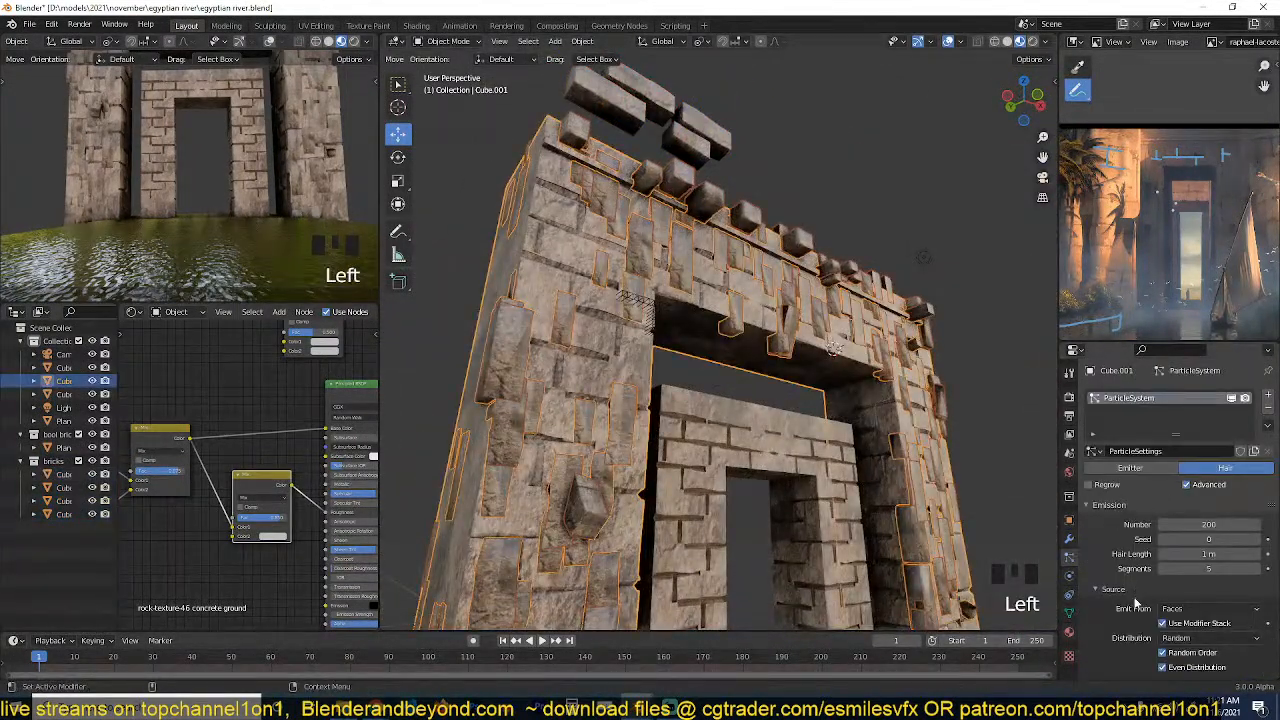
{"action": "scroll", "coordinate": [1134, 600], "scroll_direction": "down", "scroll_amount": 3}
{"action": "scroll", "coordinate": [1133, 605], "scroll_direction": "down", "scroll_amount": 3}
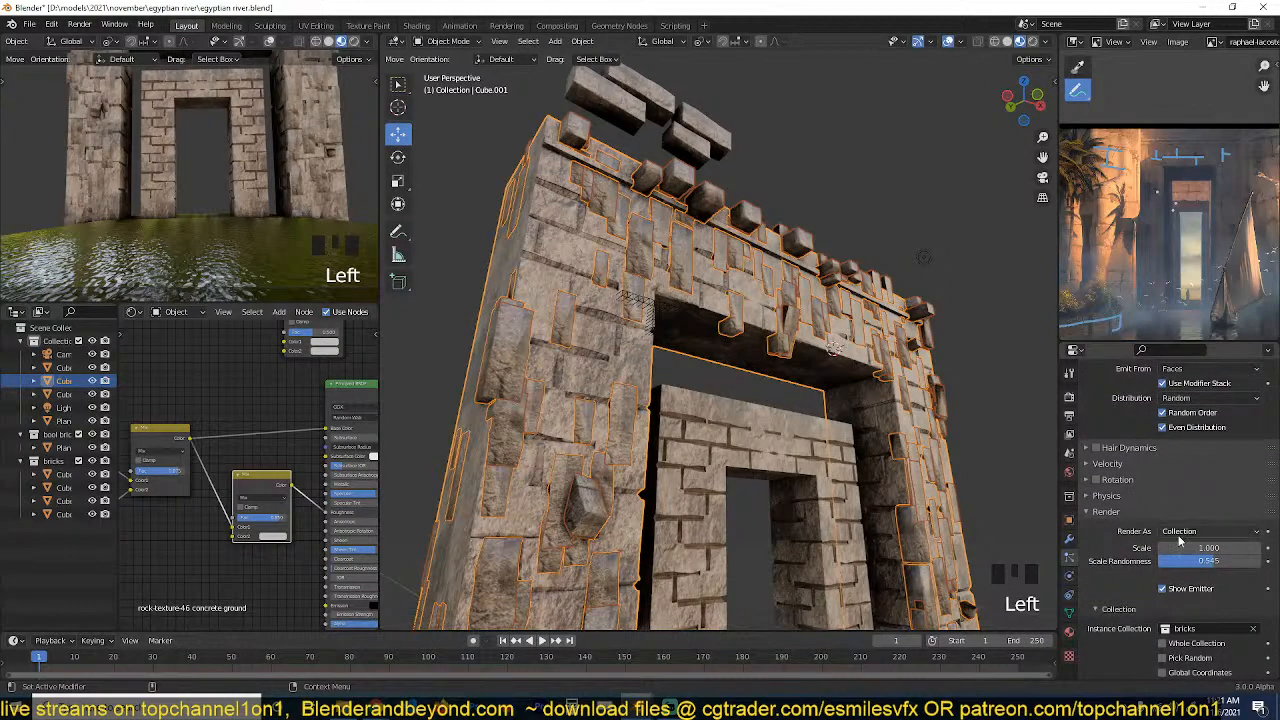
{"action": "scroll", "coordinate": [1180, 540], "scroll_direction": "down", "scroll_amount": 2}
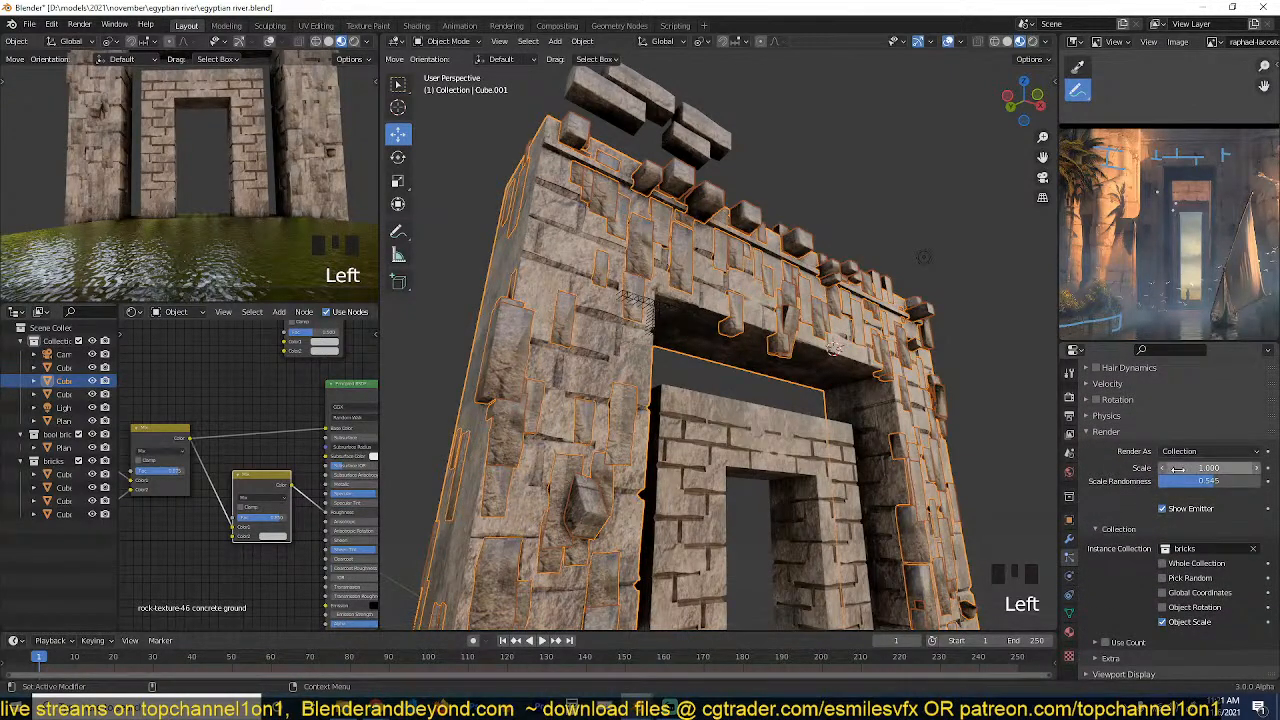
{"action": "scroll", "coordinate": [1178, 469], "scroll_direction": "up", "scroll_amount": 2}
{"action": "left_click", "coordinate": [1088, 456]}
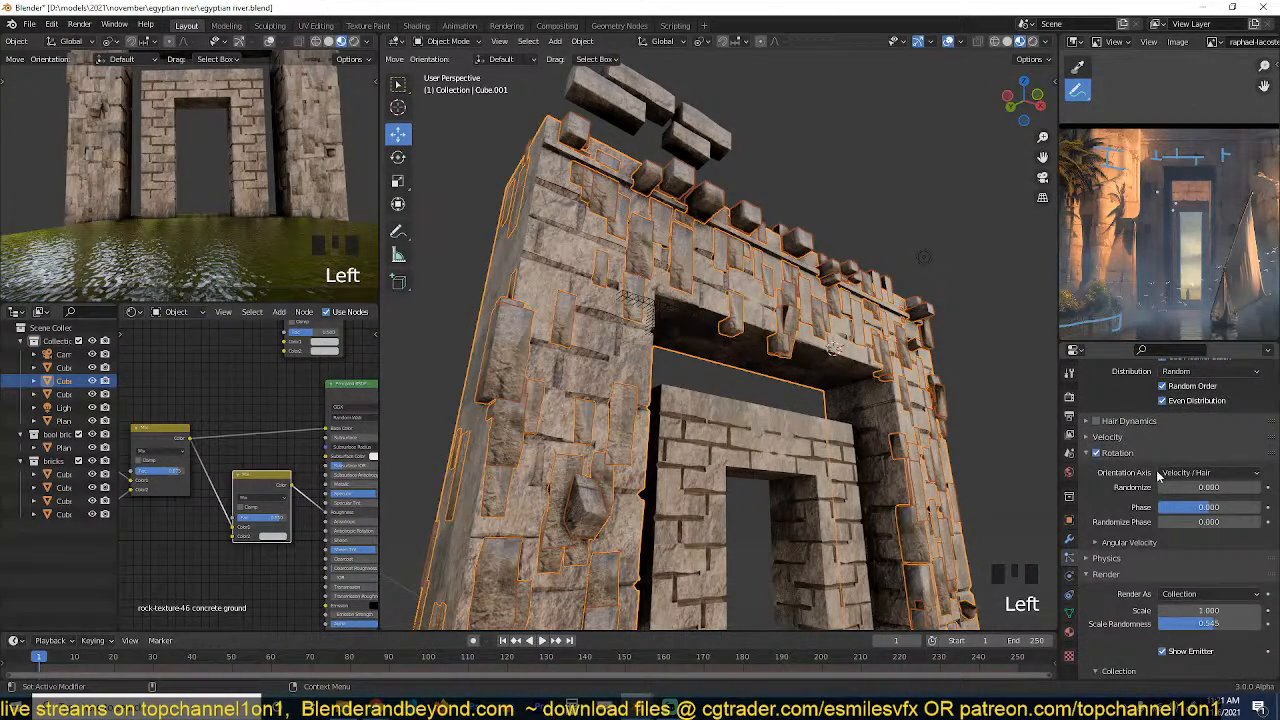
{"action": "left_click", "coordinate": [1162, 473]}
{"action": "left_click", "coordinate": [1165, 503]}
{"action": "middle_click_drag", "start_coordinate": [848, 430], "coordinate": [872, 444]}
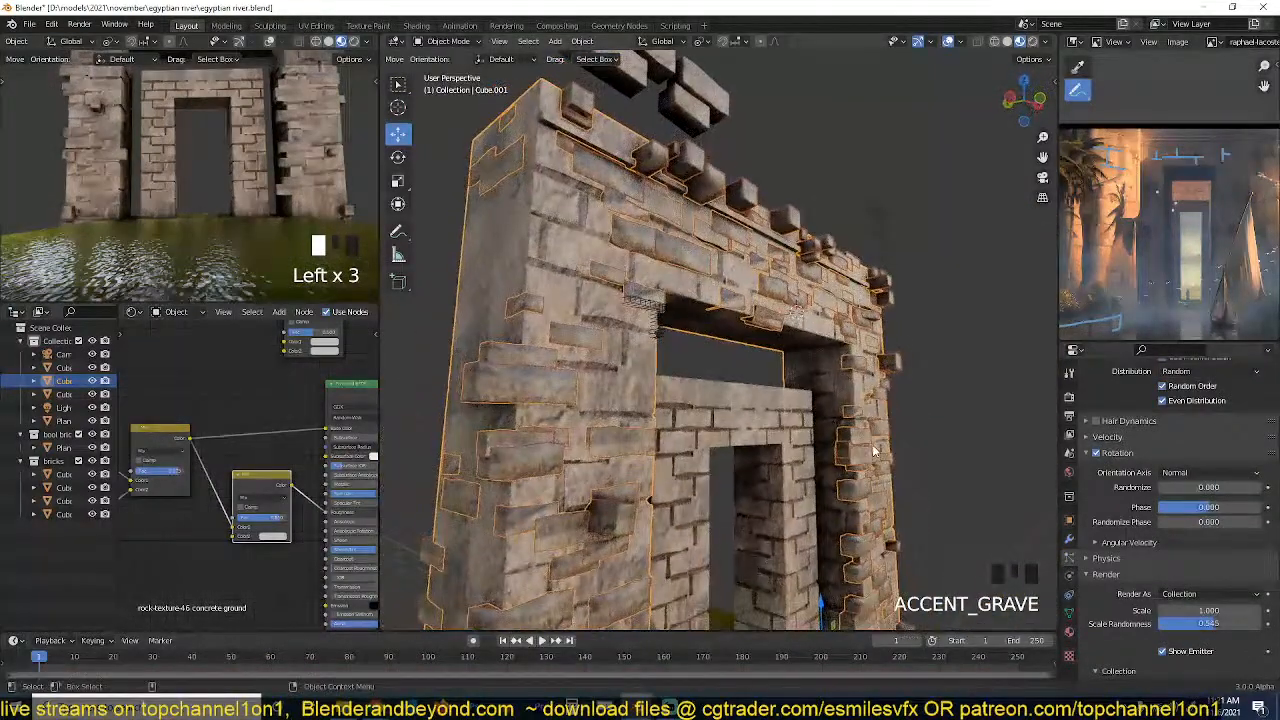
{"action": "key", "text": "alt+a"}
Select the four source bricks and shift all their geometry along the Y axis in Edit Mode, away from their origins.
{"action": "middle_click_drag", "start_coordinate": [817, 370], "coordinate": [858, 395]}
{"action": "left_click", "coordinate": [710, 180]}
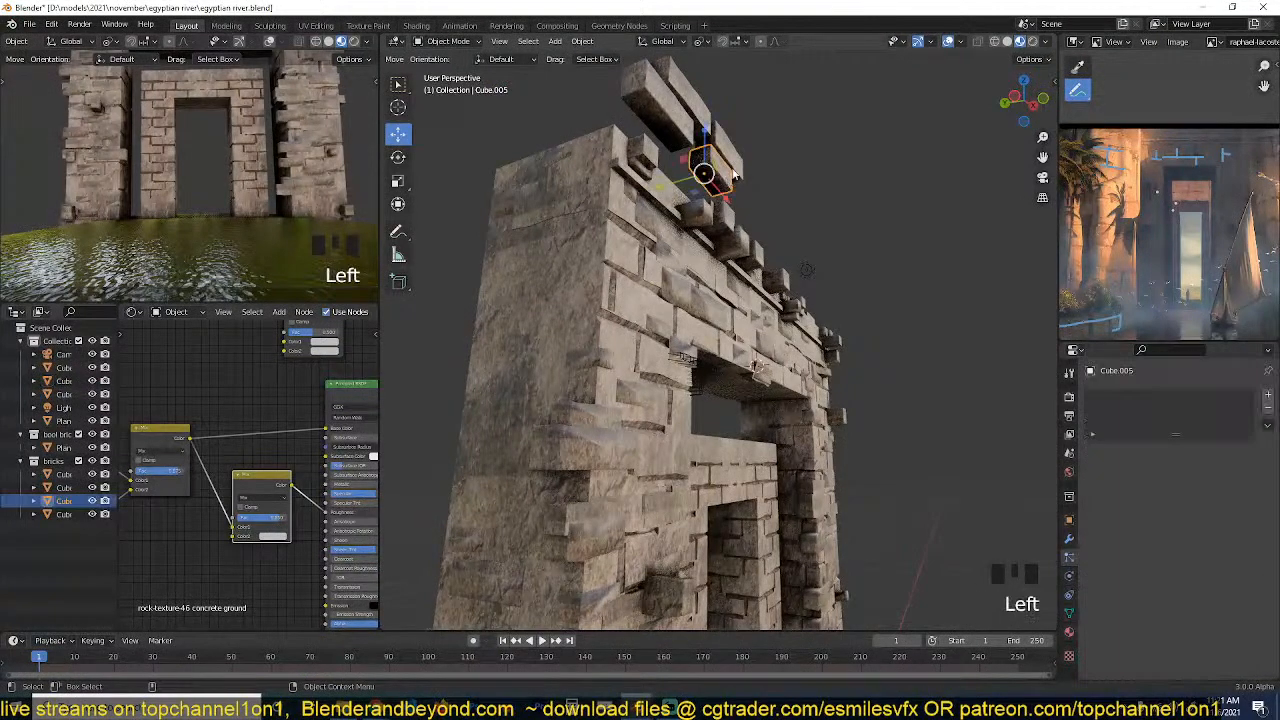
{"action": "left_click", "coordinate": [725, 150], "text": "shift"}
{"action": "left_click", "coordinate": [694, 114], "text": "shift"}
{"action": "left_click", "coordinate": [660, 130], "text": "shift"}
{"action": "left_click", "coordinate": [688, 128], "text": "shift"}
{"action": "key", "text": "Tab"}
{"action": "key", "text": "a"}
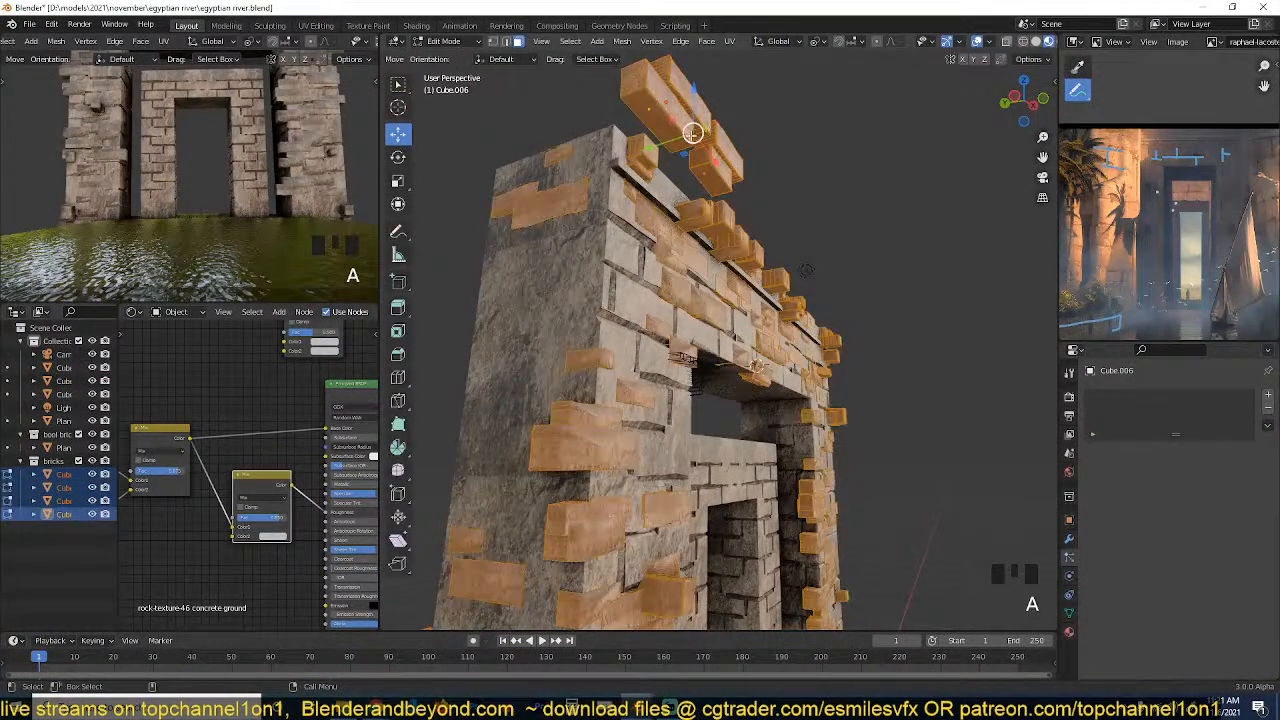
{"action": "left_click_drag", "start_coordinate": [668, 146], "coordinate": [652, 143]}
{"action": "key", "text": "Tab"}
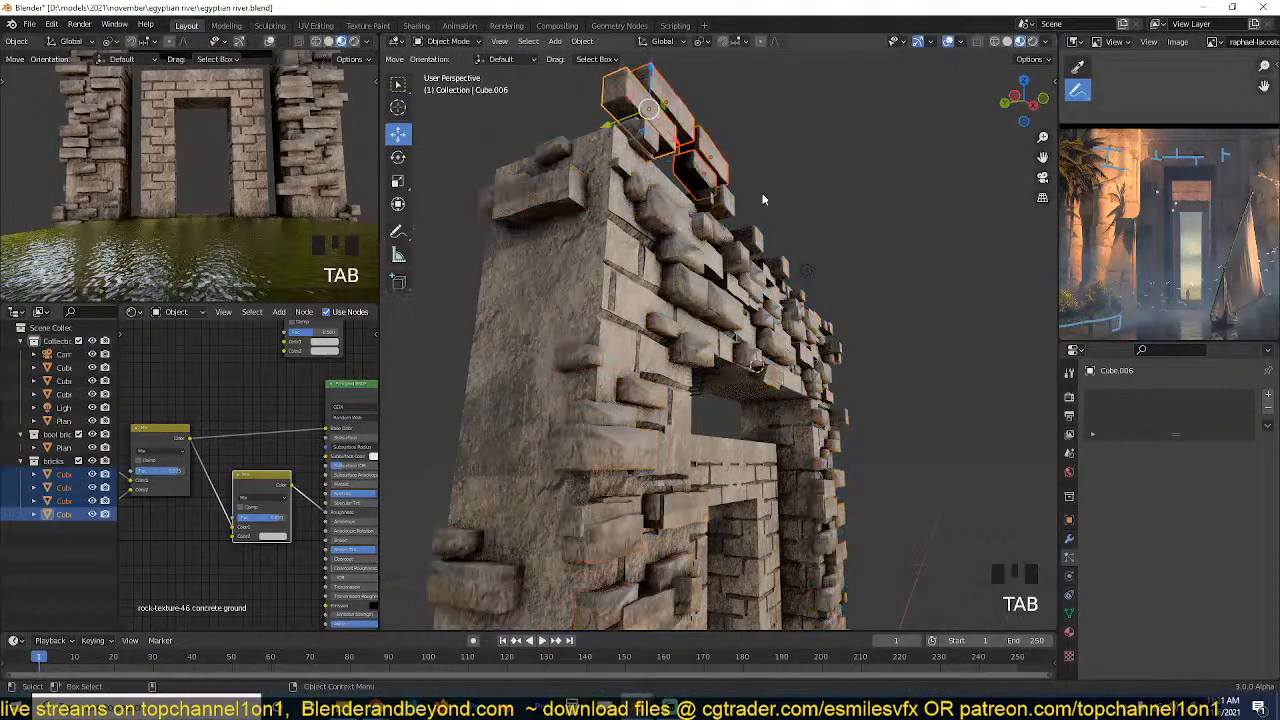
Examine how the scattered bricks protrude from the outer gateway's front and side faces from several angles.
{"action": "key", "text": "grave"}
{"action": "middle_click_drag", "start_coordinate": [763, 197], "coordinate": [900, 411]}
{"action": "left_click", "coordinate": [775, 190]}
{"action": "key", "text": "grave"}
{"action": "middle_click_drag", "start_coordinate": [635, 349], "coordinate": [687, 308]}
{"action": "scroll", "coordinate": [643, 337], "scroll_direction": "up", "scroll_amount": 4}
{"action": "key", "text": "grave"}
{"action": "key", "text": "grave"}
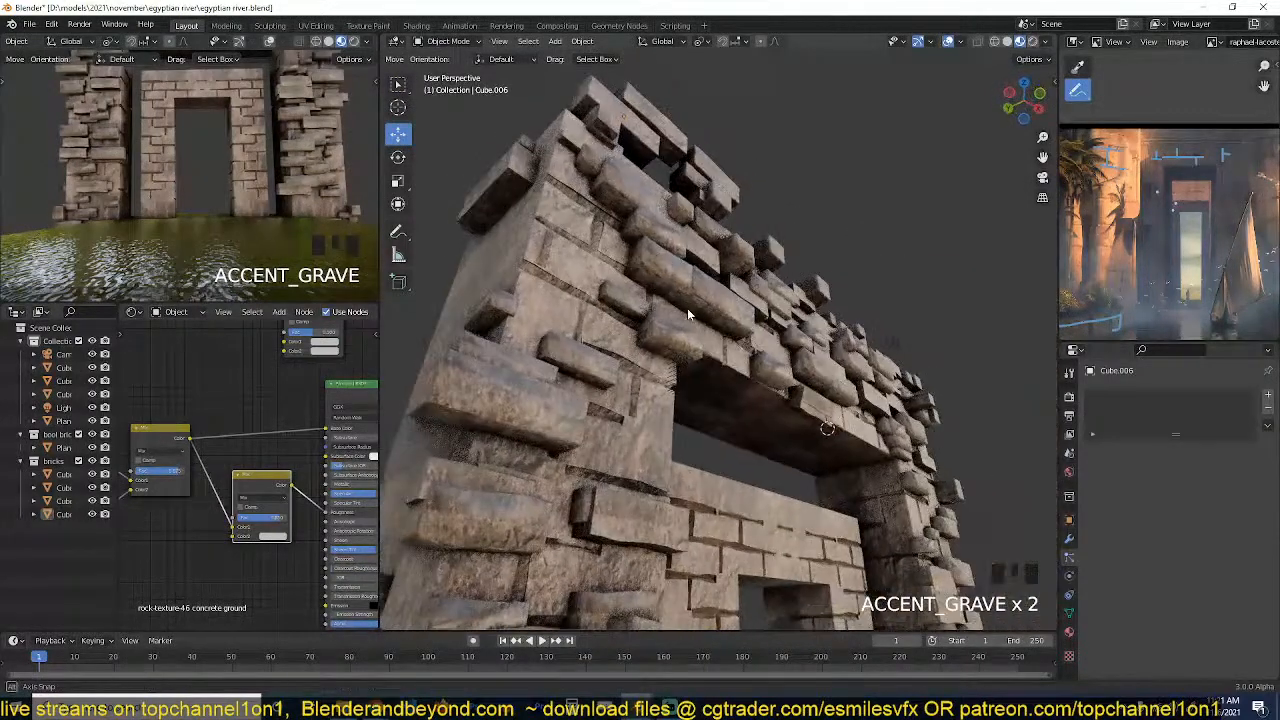
{"action": "key", "text": "grave"}
{"action": "middle_click_drag", "start_coordinate": [480, 265], "coordinate": [591, 302]}
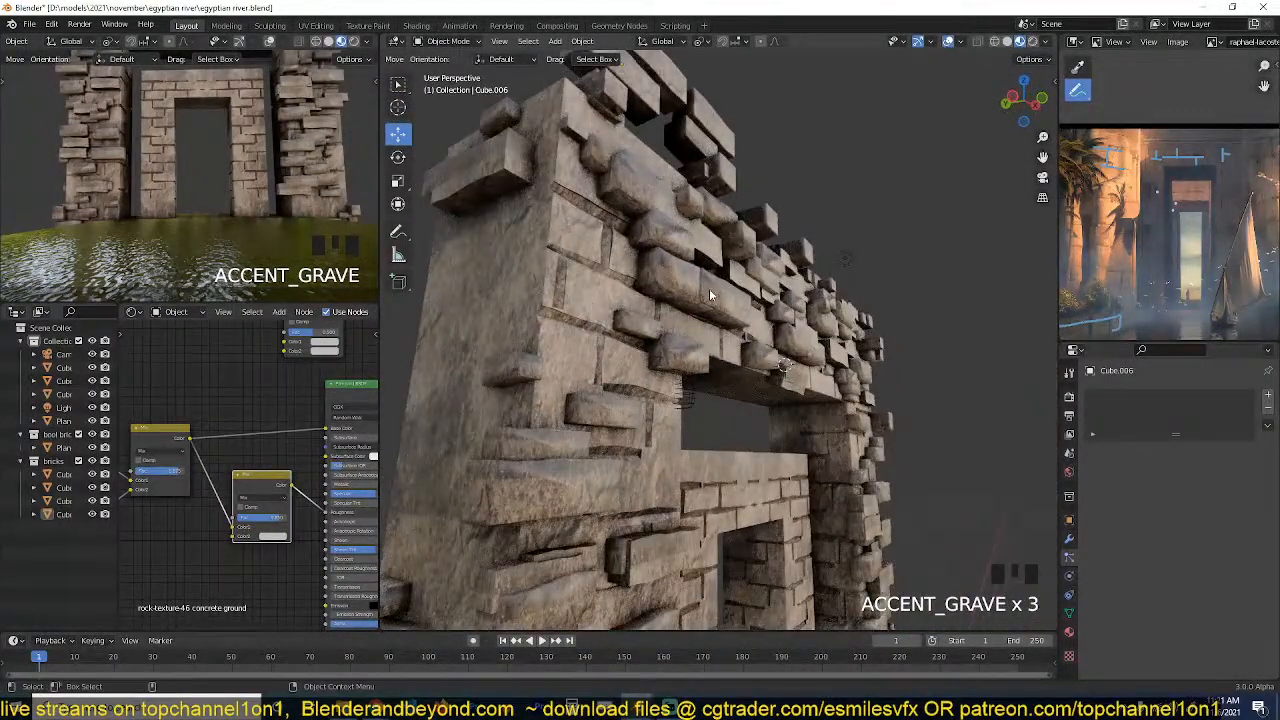
Reduce the outer gateway's hair particle number to 38 and turn off Even Distribution for its emission source.
{"action": "left_click", "coordinate": [709, 295]}
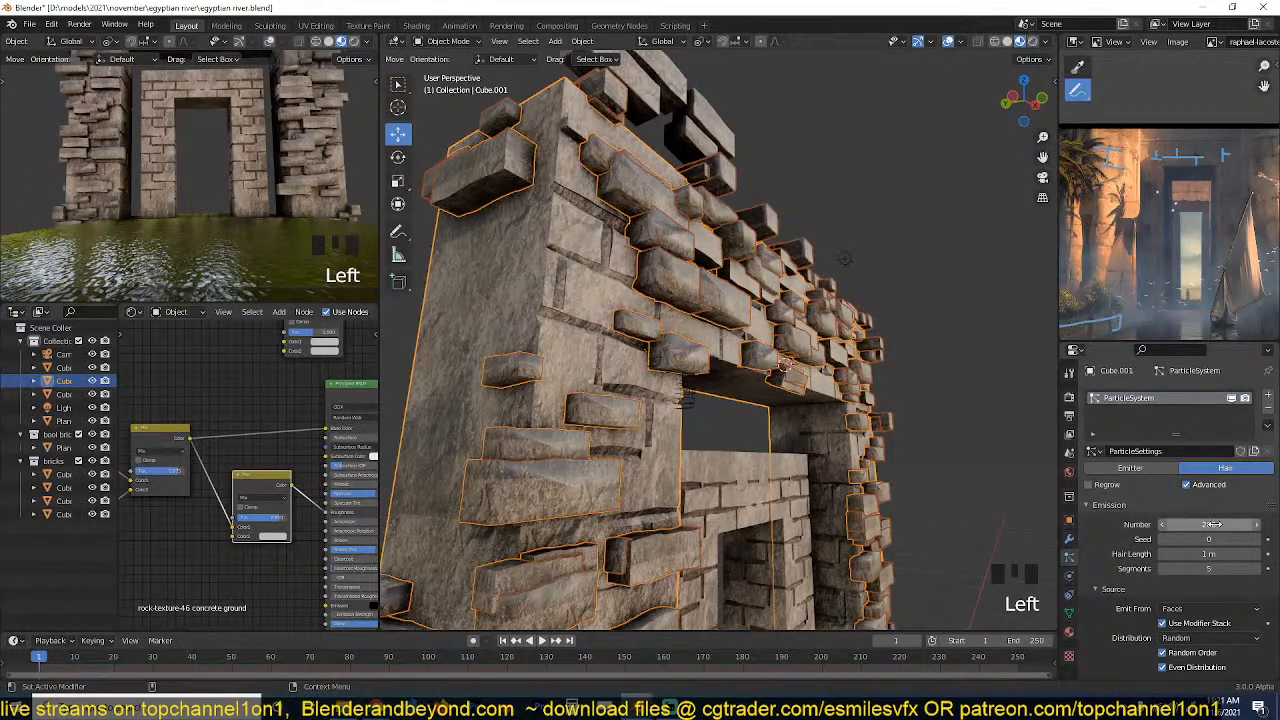
{"action": "mouse_move", "coordinate": [1213, 524]}
{"action": "left_mouse_down"}
{"action": "mouse_move", "coordinate": [1232, 524]}
{"action": "mouse_move", "coordinate": [1211, 524]}
{"action": "left_mouse_up"}
{"action": "left_click", "coordinate": [1155, 540]}
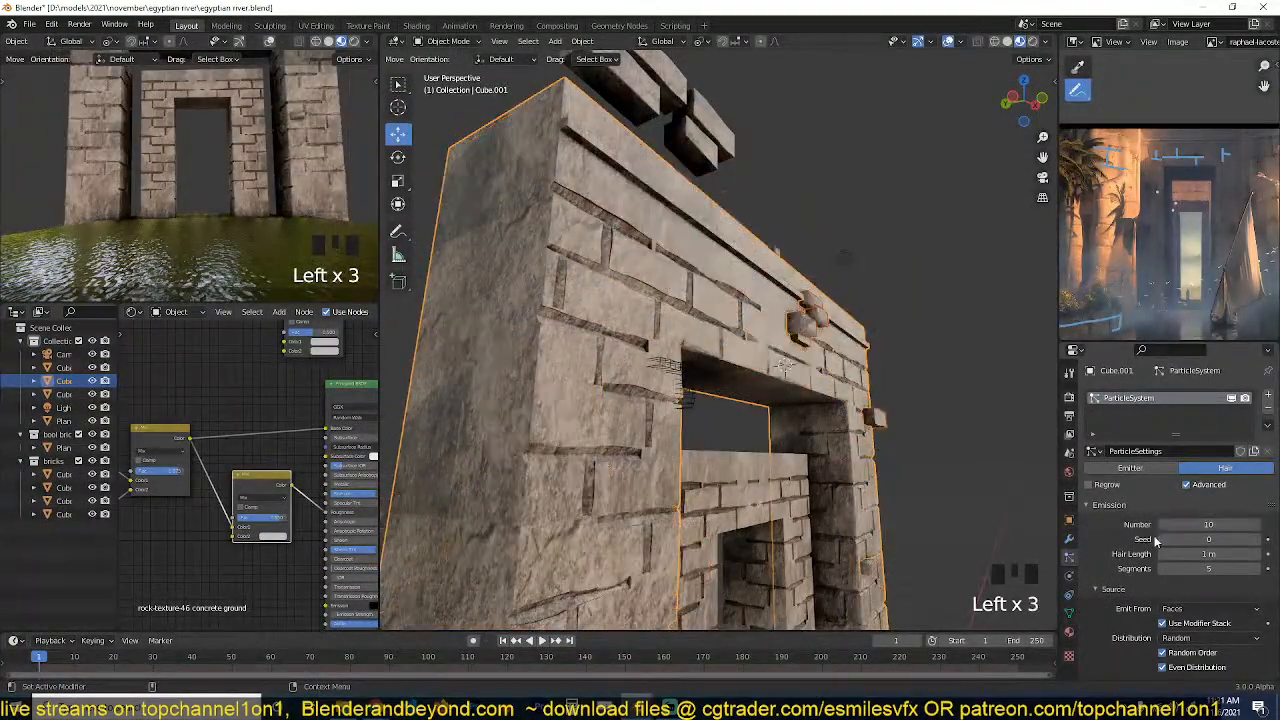
{"action": "left_click_drag", "start_coordinate": [1210, 524], "coordinate": [1230, 524]}
{"action": "scroll", "coordinate": [1176, 613], "scroll_direction": "down", "scroll_amount": 3}
{"action": "left_click", "coordinate": [1224, 502]}
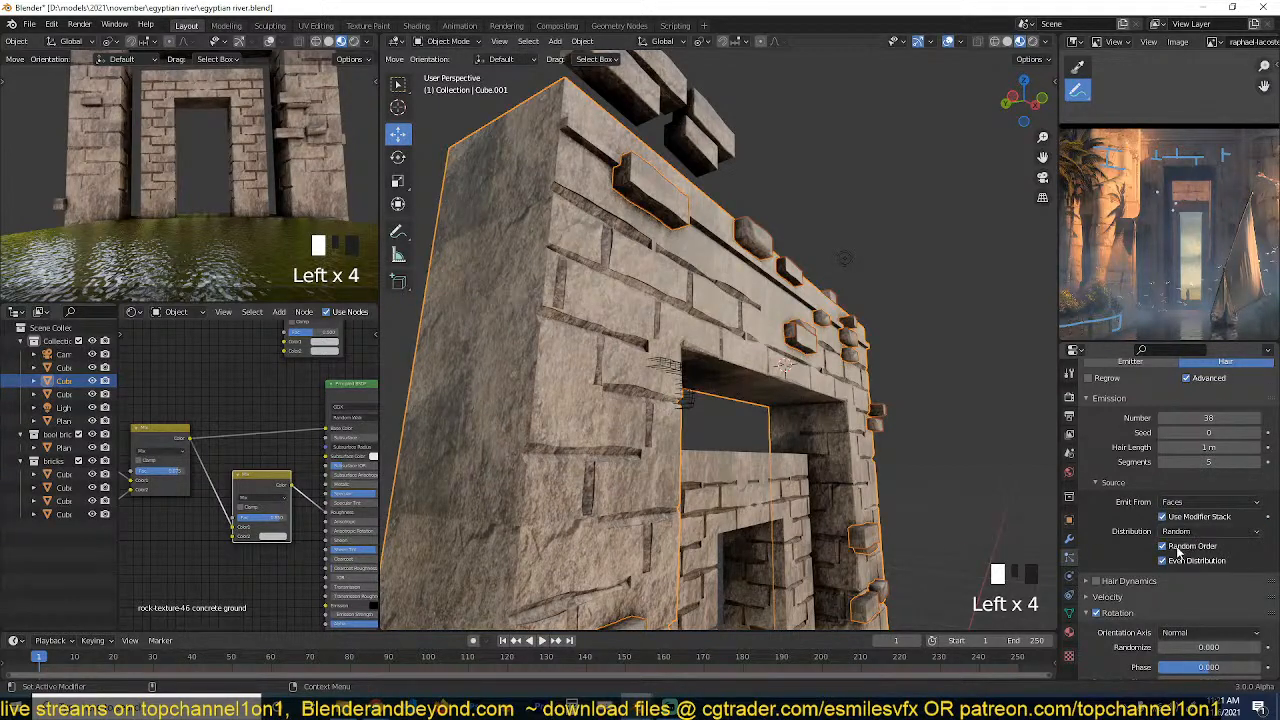
{"action": "left_click", "coordinate": [1162, 561]}
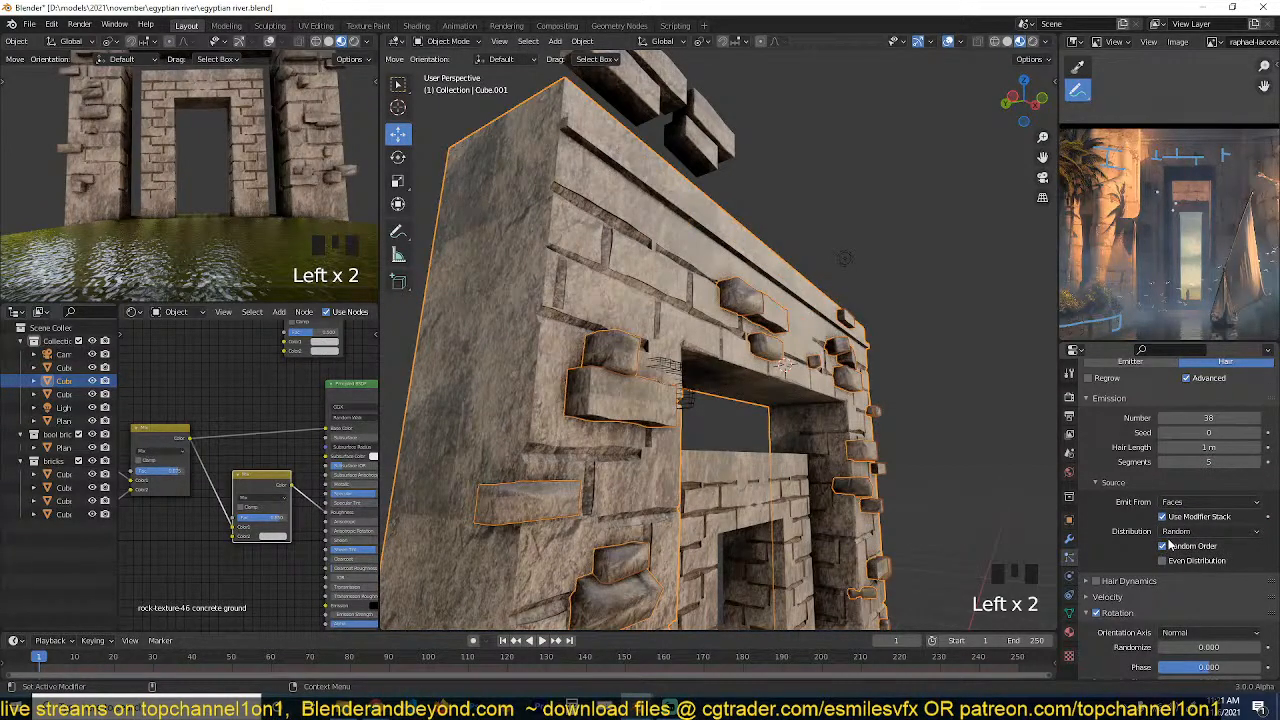
Select the four source bricks above the gateway and shift their geometry slightly along the Y axis in Edit Mode.
{"action": "key", "text": "grave"}
{"action": "key", "text": "alt+a"}
{"action": "key", "text": "grave"}
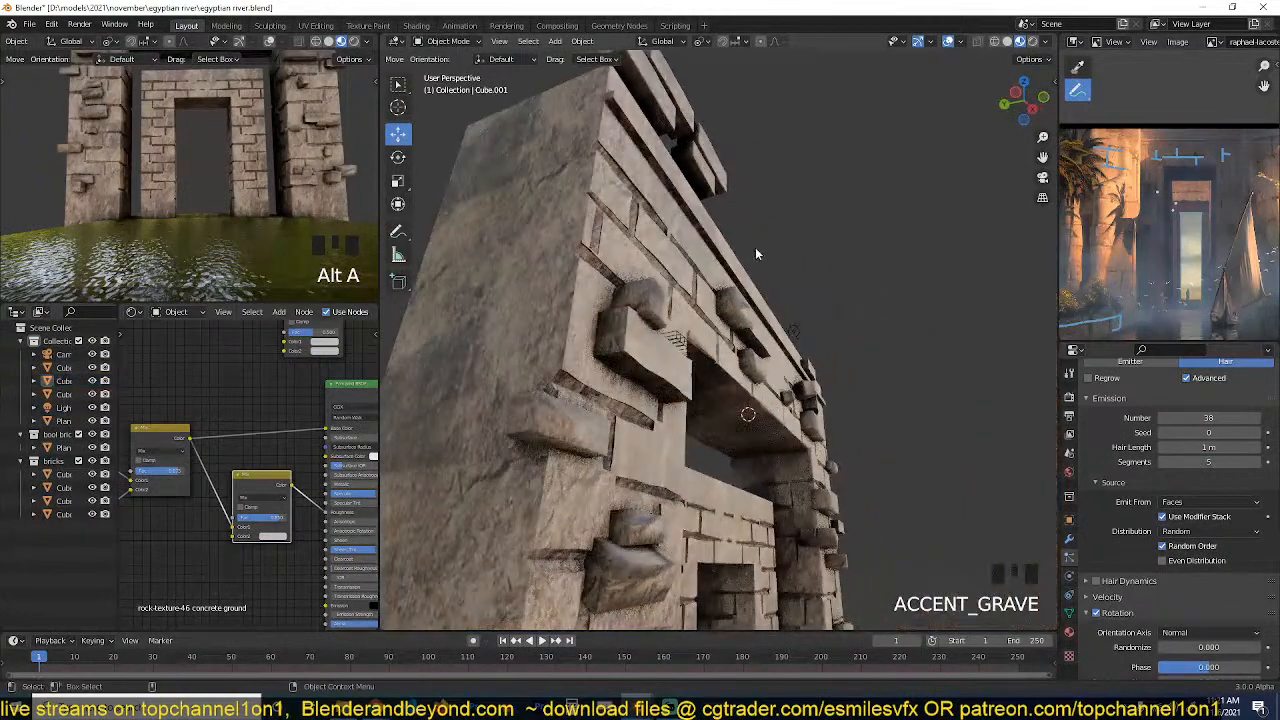
{"action": "left_click", "coordinate": [684, 130]}
{"action": "left_click", "coordinate": [674, 118], "text": "shift"}
{"action": "left_click", "coordinate": [670, 114], "text": "shift"}
{"action": "left_click", "coordinate": [668, 110], "text": "shift"}
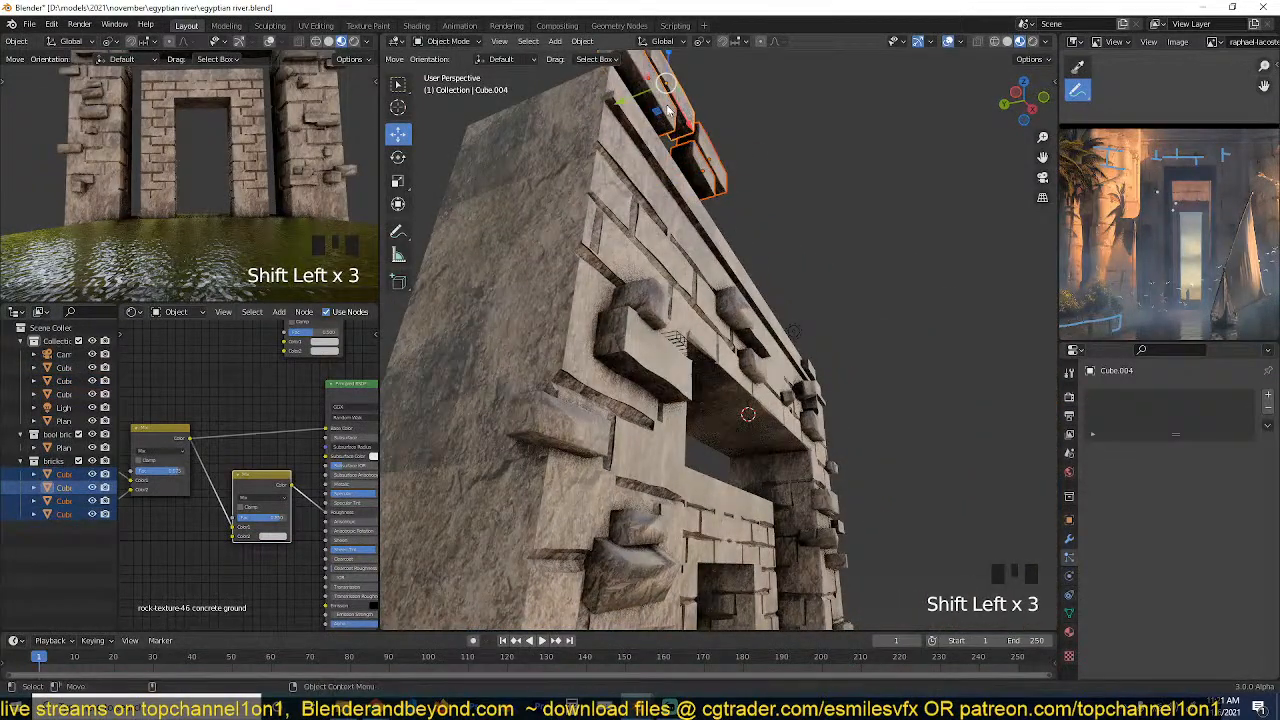
{"action": "key", "text": "Tab"}
{"action": "left_click_drag", "start_coordinate": [645, 143], "coordinate": [662, 142]}
{"action": "key", "text": "Tab"}
Examine the brick scatter over the whole outer gateway, both from around the scene and in the camera view.
{"action": "key", "text": "grave"}
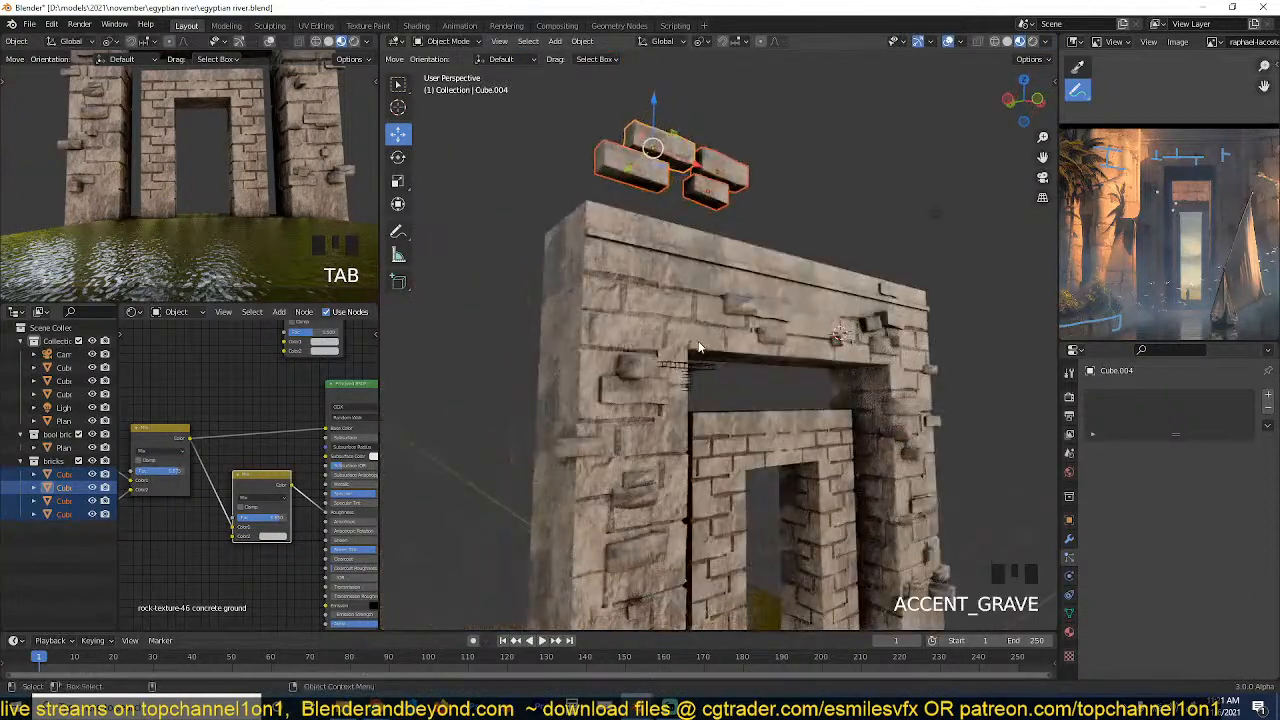
{"action": "key", "text": "grave"}
{"action": "key", "text": "alt+a"}
{"action": "scroll", "coordinate": [700, 370], "scroll_direction": "down", "scroll_amount": 3}
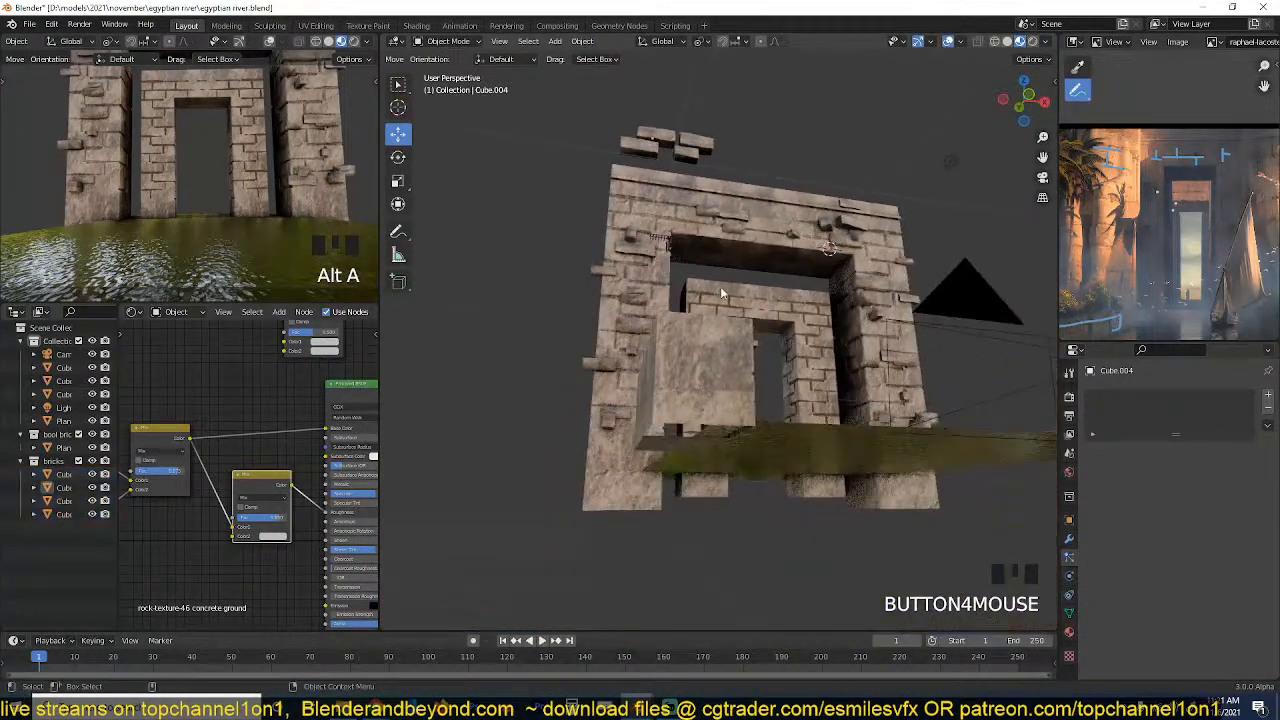
{"action": "key", "text": "grave"}
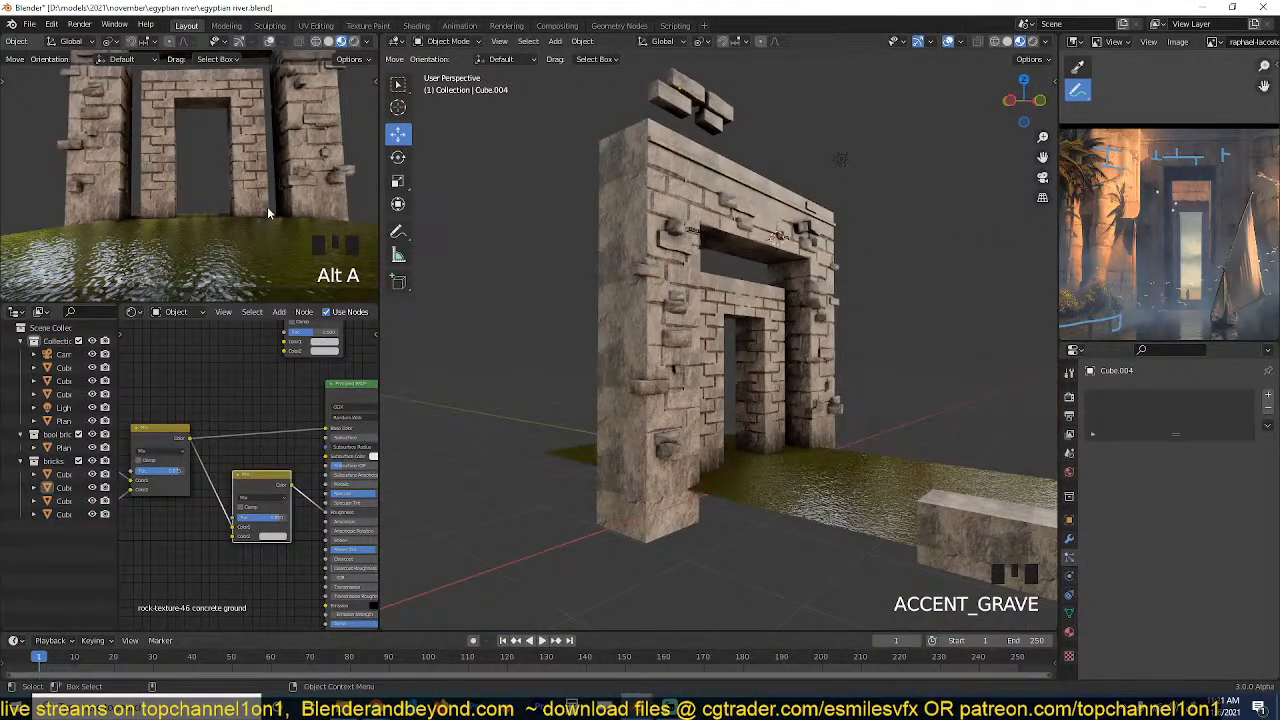
{"action": "scroll", "coordinate": [267, 212], "scroll_direction": "down", "scroll_amount": 2}
{"action": "scroll", "coordinate": [674, 338], "scroll_direction": "down", "scroll_amount": 3}
{"action": "key", "text": "grave"}
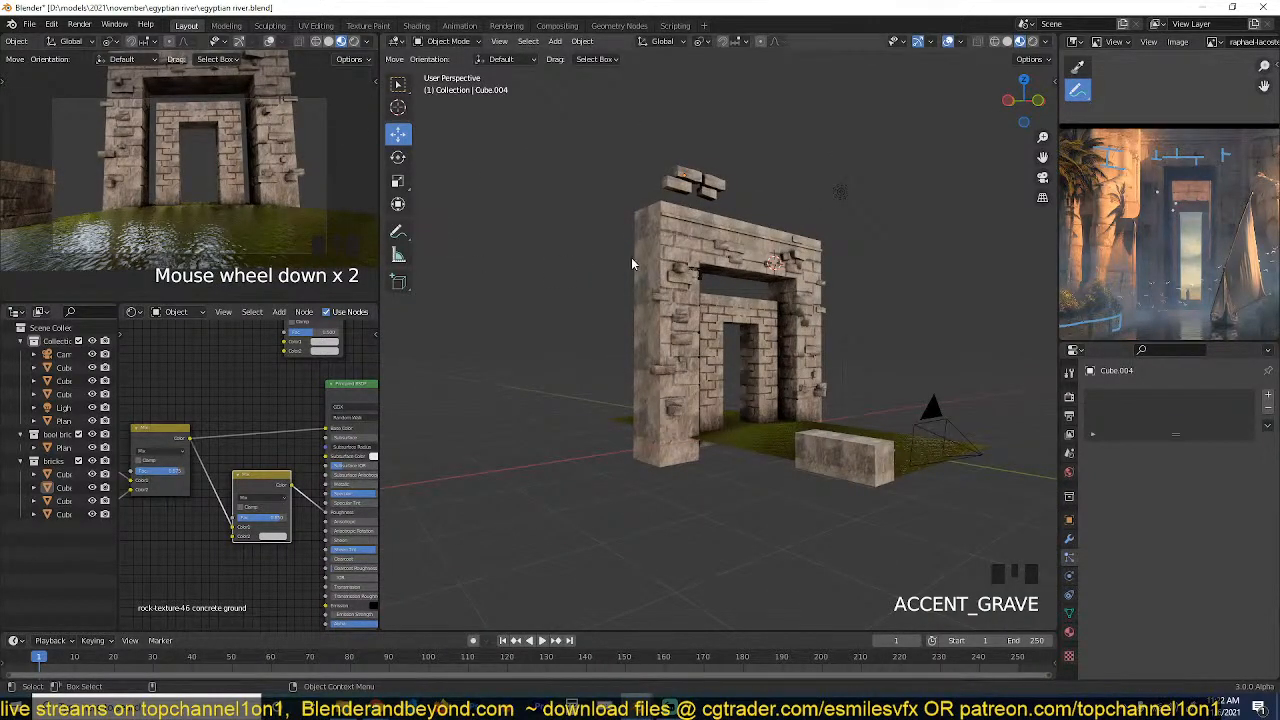
{"action": "scroll", "coordinate": [853, 295], "scroll_direction": "up", "scroll_amount": 3}
Copy the outer gateway's modifiers, including its brick particle system, onto the inner gateway.
{"action": "left_click", "coordinate": [815, 291]}
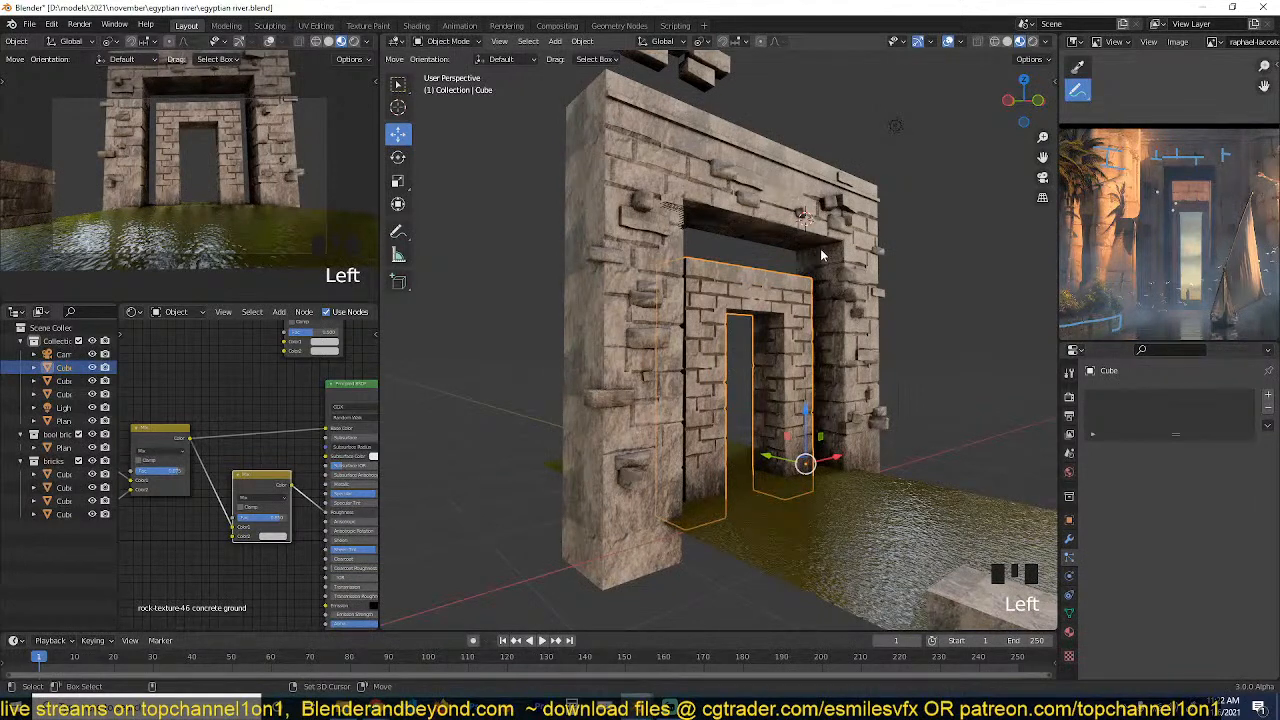
{"action": "left_click", "coordinate": [869, 322]}
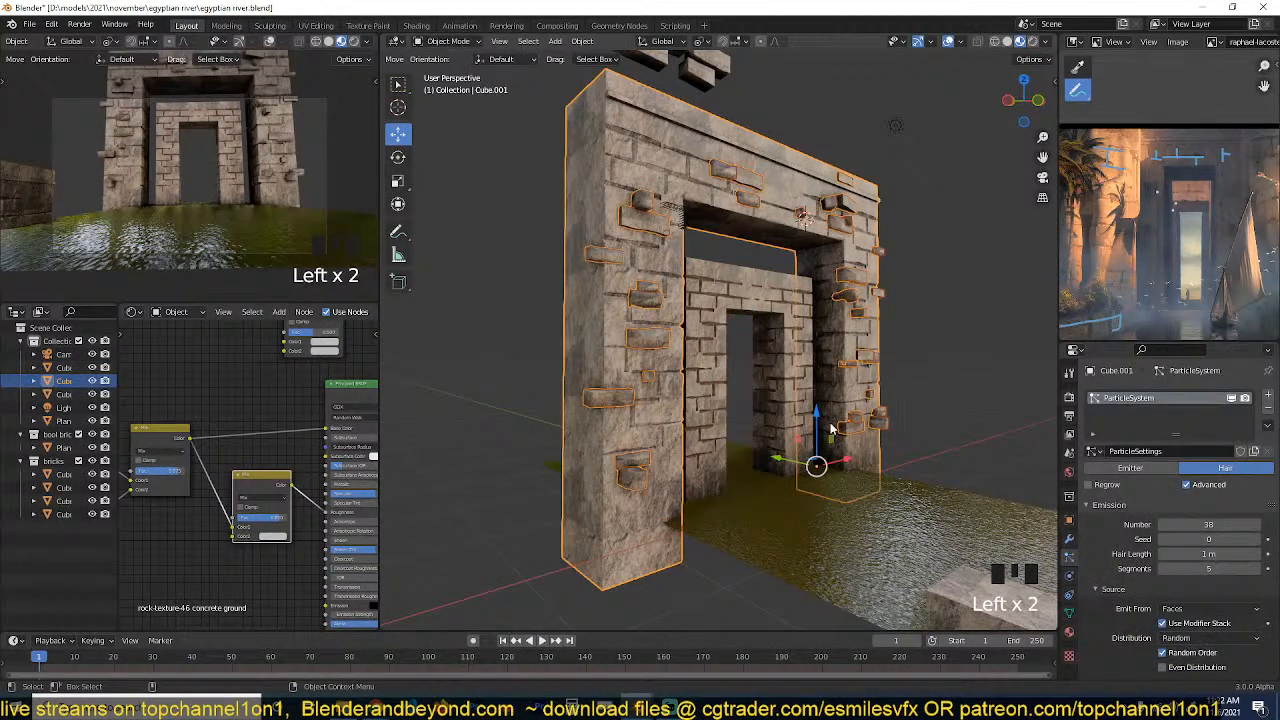
{"action": "left_click", "coordinate": [828, 432]}
{"action": "left_click", "coordinate": [850, 372], "text": "shift"}
{"action": "key", "text": "ctrl+l"}
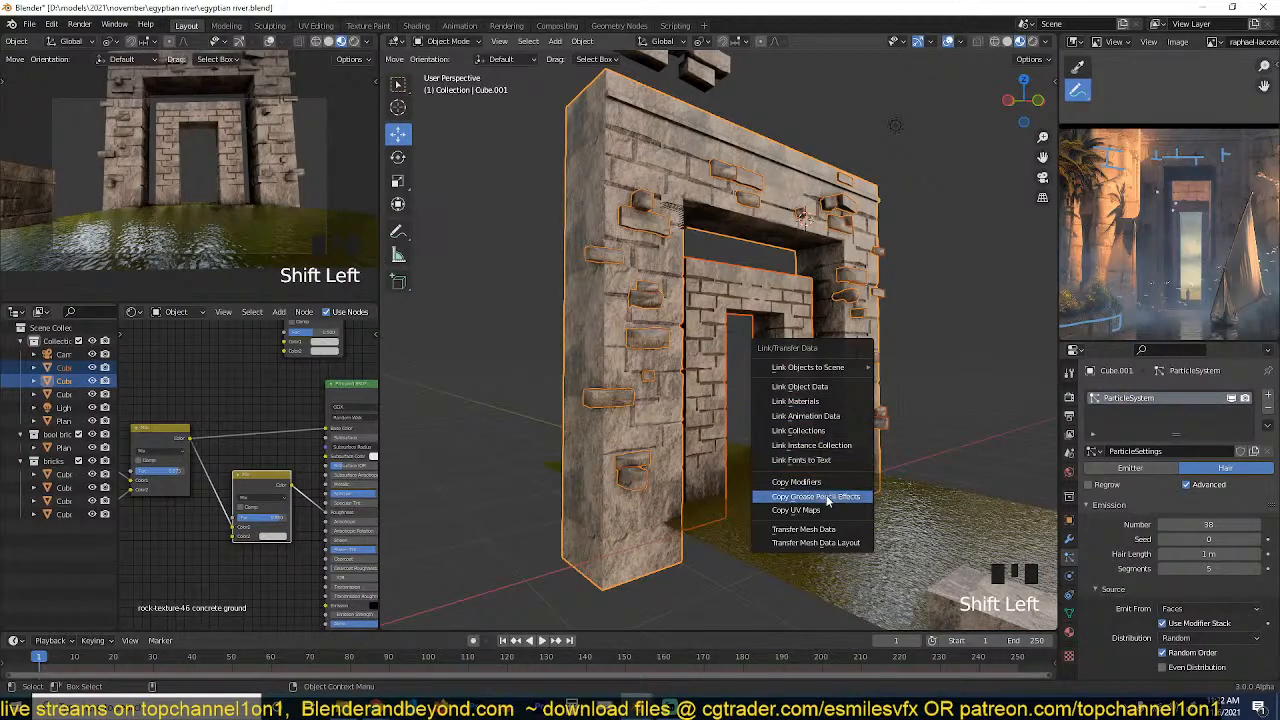
{"action": "key", "text": "alt+a"}
Raise the particle number in the inner gateway's brick settings and set the render Scale to 0.590.
{"action": "scroll", "coordinate": [821, 413], "scroll_direction": "up", "scroll_amount": 4}
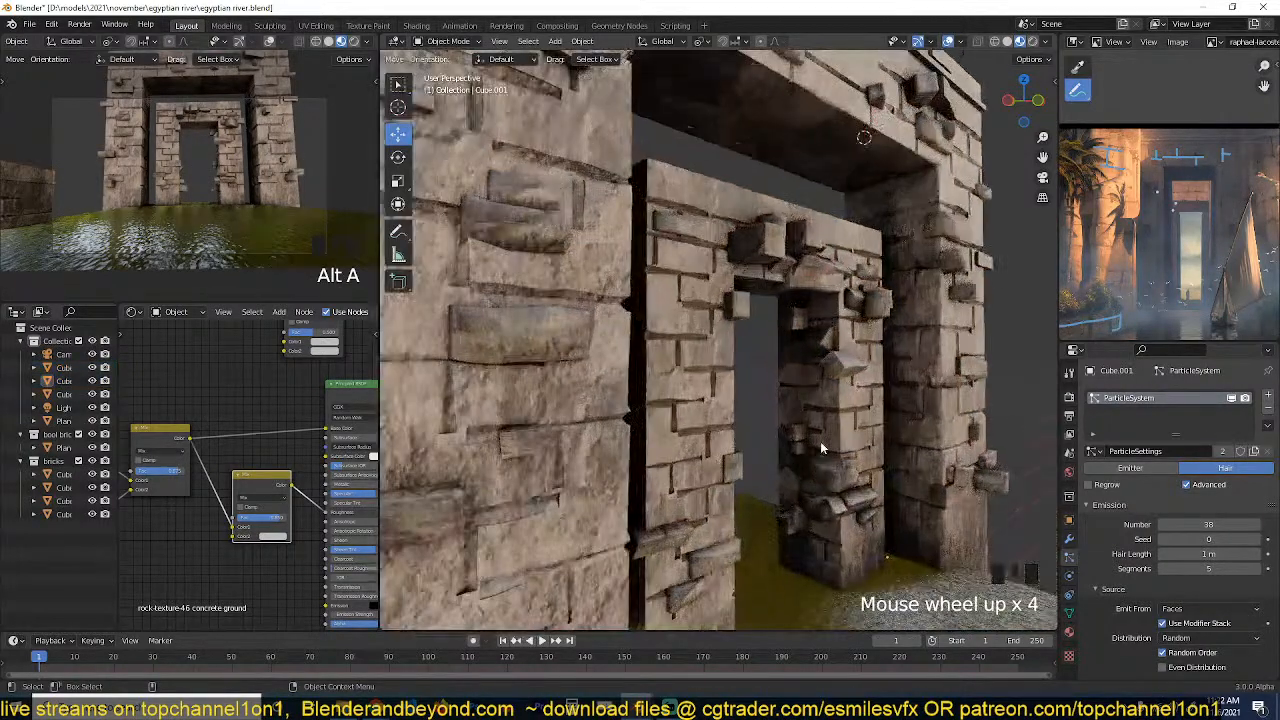
{"action": "middle_click_drag", "start_coordinate": [720, 460], "coordinate": [830, 398]}
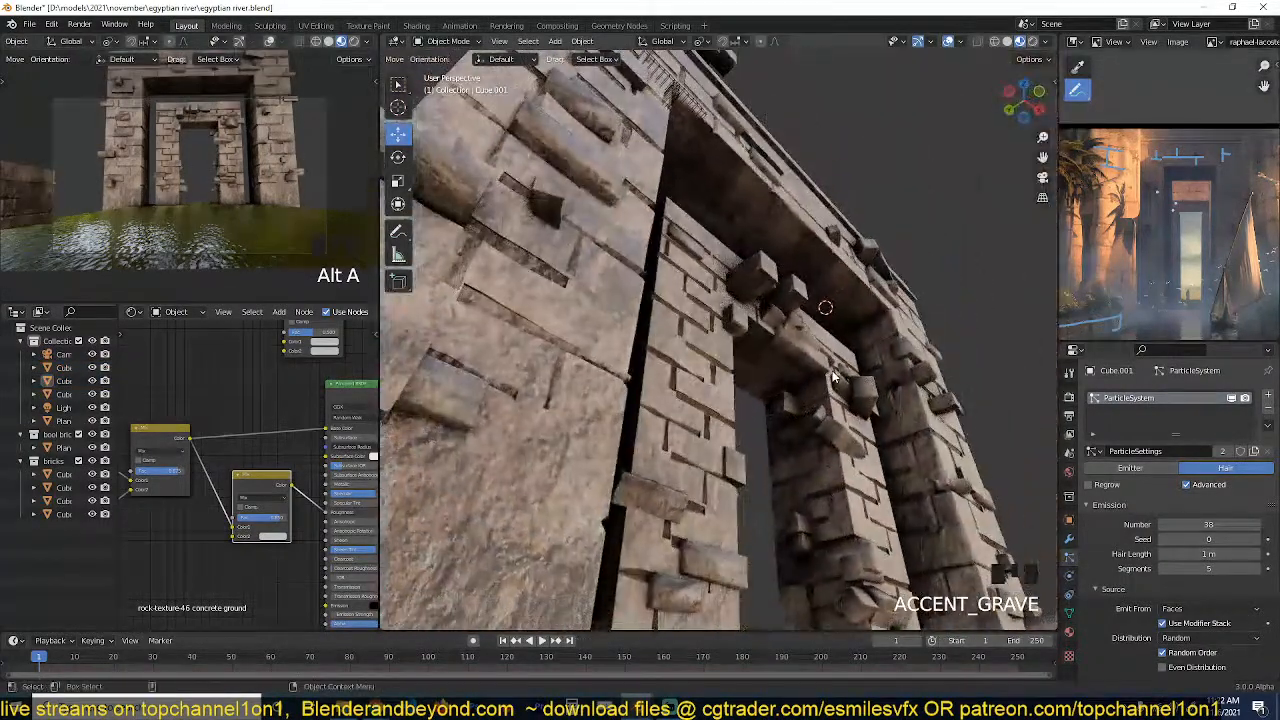
{"action": "left_click", "coordinate": [835, 397]}
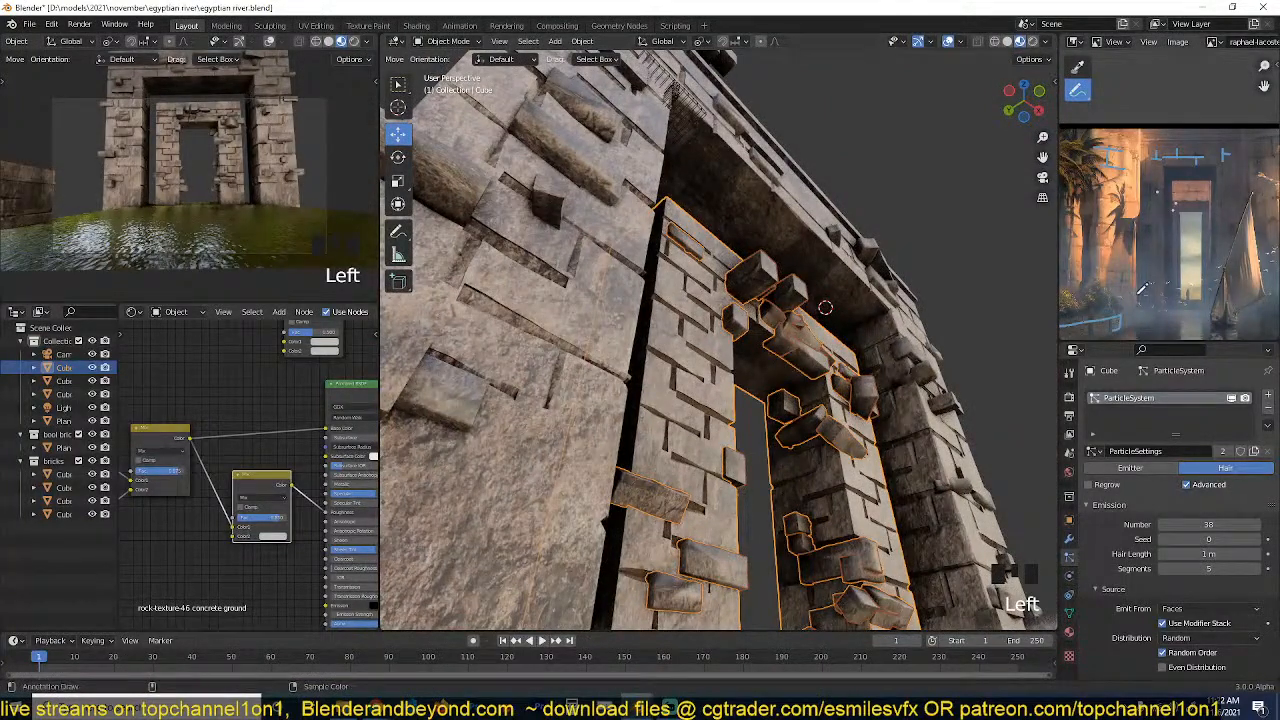
{"action": "scroll", "coordinate": [724, 335], "scroll_direction": "down", "scroll_amount": 3}
{"action": "middle_click_drag", "start_coordinate": [724, 335], "coordinate": [722, 448]}
{"action": "scroll", "coordinate": [722, 448], "scroll_direction": "up", "scroll_amount": 4}
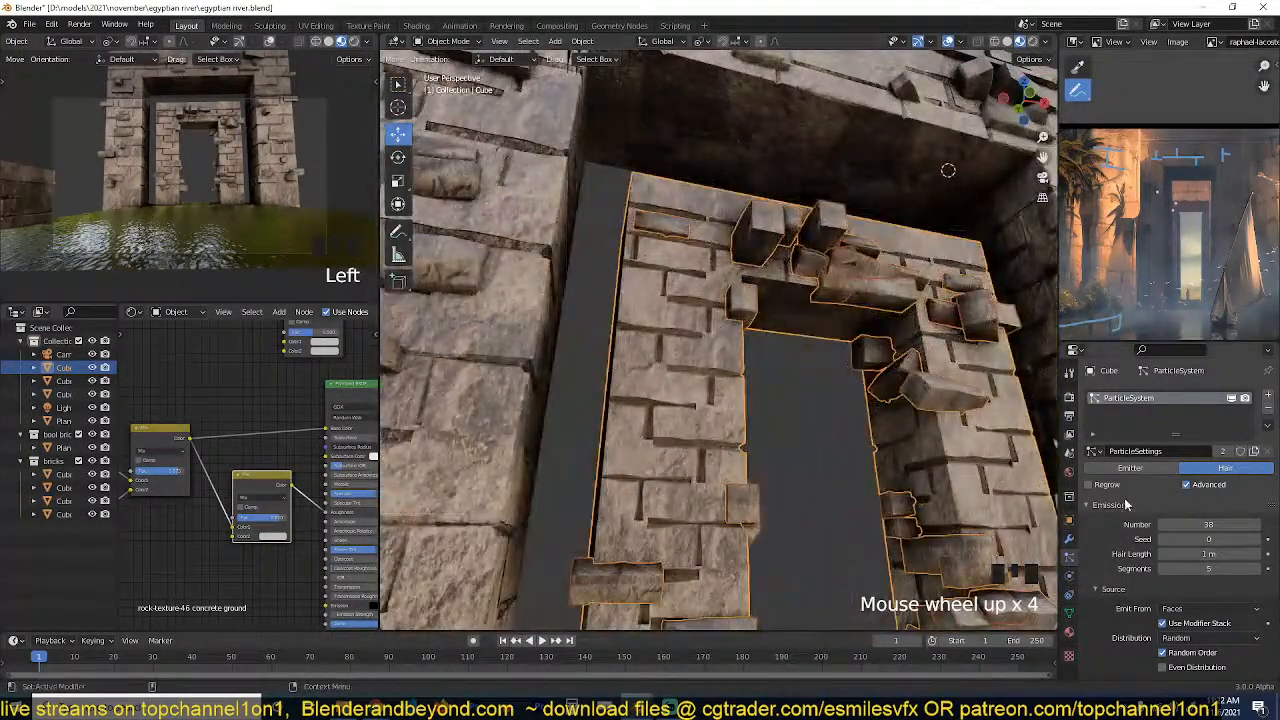
{"action": "left_click_drag", "start_coordinate": [1217, 524], "coordinate": [1233, 524]}
{"action": "scroll", "coordinate": [1222, 553], "scroll_direction": "down", "scroll_amount": 5}
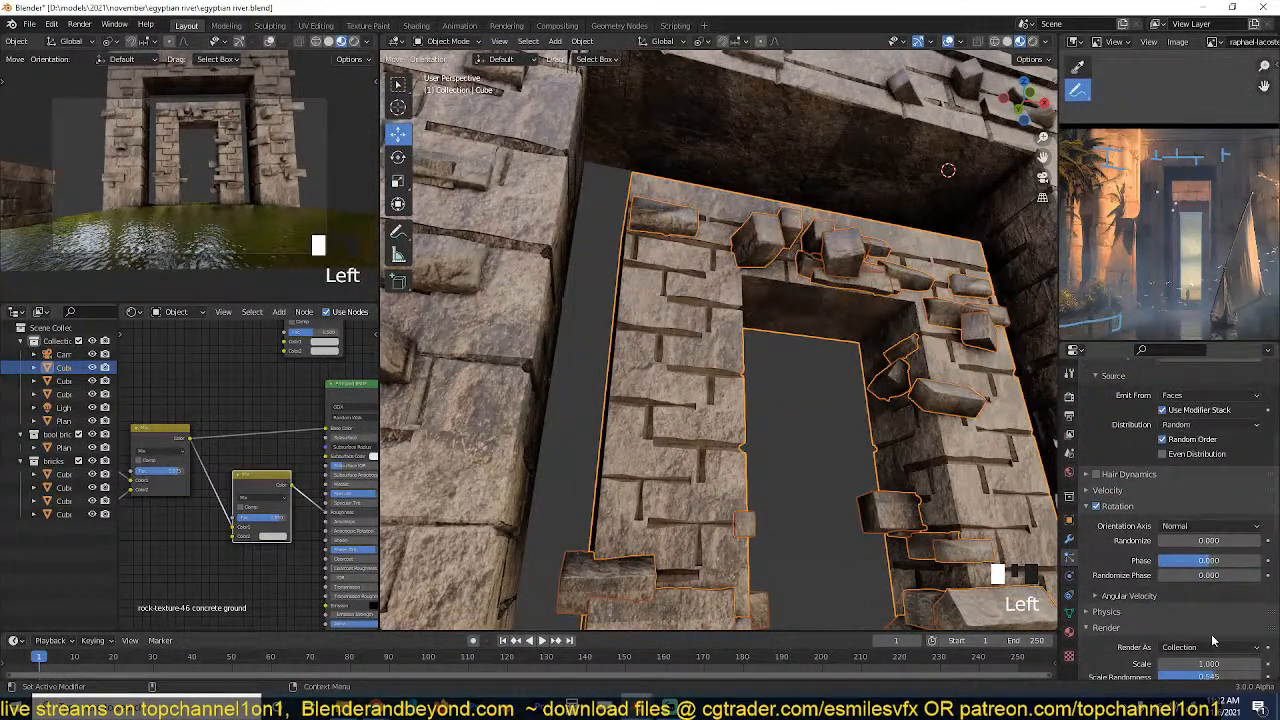
{"action": "mouse_move", "coordinate": [1208, 664]}
{"action": "left_mouse_down"}
{"action": "mouse_move", "coordinate": [1188, 664]}
{"action": "mouse_move", "coordinate": [1216, 664]}
{"action": "left_mouse_up"}
{"action": "key", "text": "alt+a"}
Examine the smaller scattered bricks on both gateways up close and from a distance.
{"action": "scroll", "coordinate": [836, 486], "scroll_direction": "down", "scroll_amount": 4}
{"action": "key", "text": "grave"}
{"action": "middle_click_drag", "start_coordinate": [836, 486], "coordinate": [629, 400]}
{"action": "scroll", "coordinate": [960, 477], "scroll_direction": "up", "scroll_amount": 2}
{"action": "key", "text": "grave"}
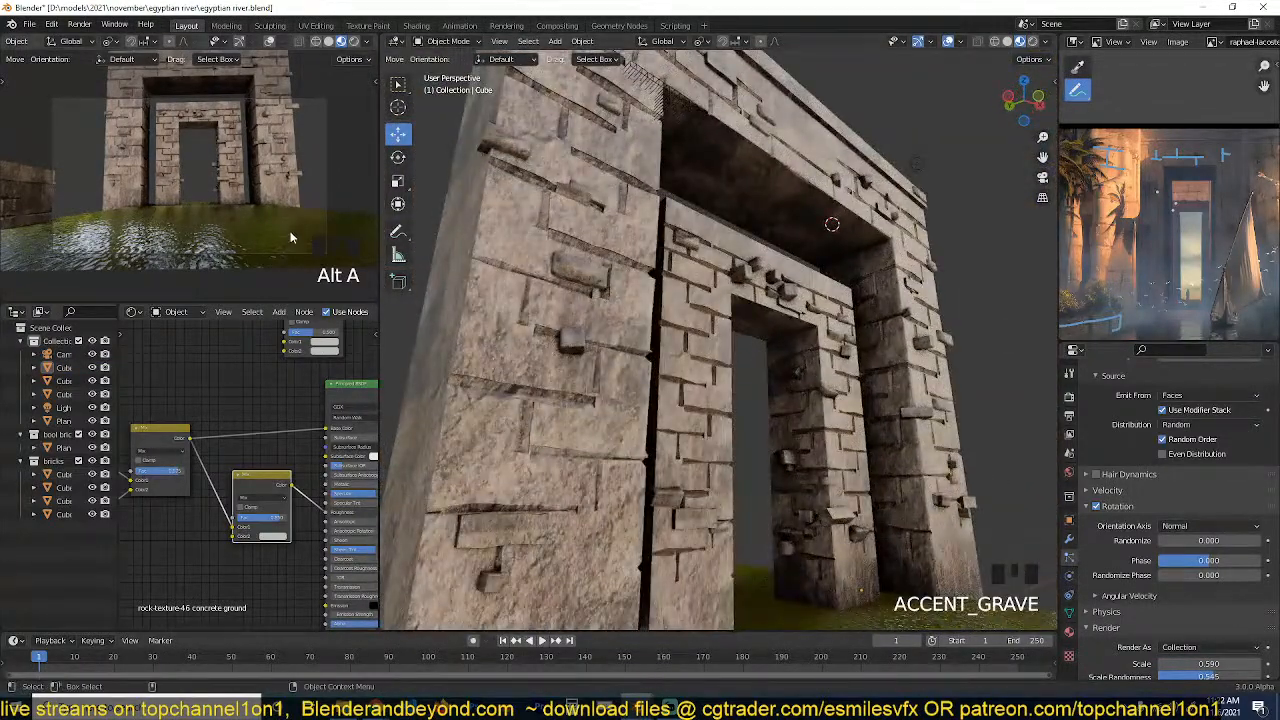
{"action": "scroll", "coordinate": [622, 403], "scroll_direction": "down", "scroll_amount": 2}
{"action": "key", "text": "grave"}
{"action": "scroll", "coordinate": [622, 403], "scroll_direction": "down", "scroll_amount": 3}
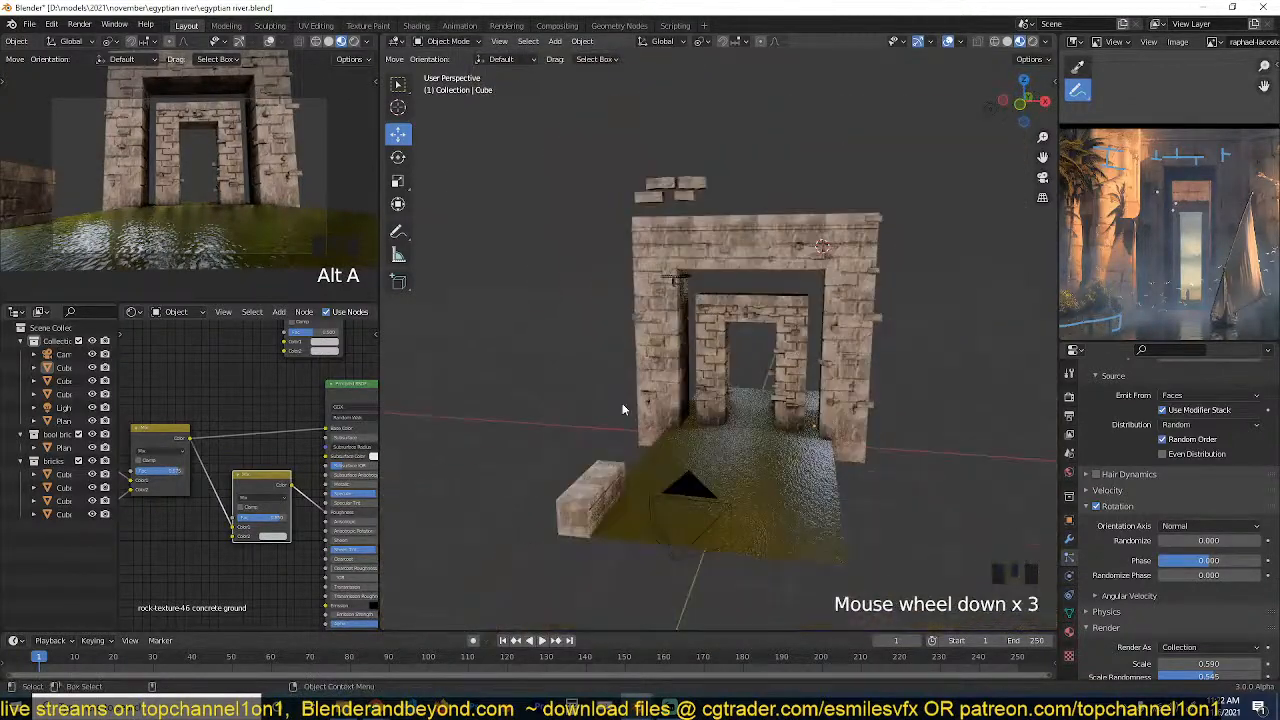
Select the low wall block beside the water and shift it slightly along the X axis.
{"action": "scroll", "coordinate": [622, 403], "scroll_direction": "up", "scroll_amount": 1}
{"action": "middle_click_drag", "start_coordinate": [622, 403], "coordinate": [763, 314]}
{"action": "left_click", "coordinate": [694, 408]}
{"action": "key", "text": "grave"}
{"action": "middle_click_drag", "start_coordinate": [694, 412], "coordinate": [757, 409]}
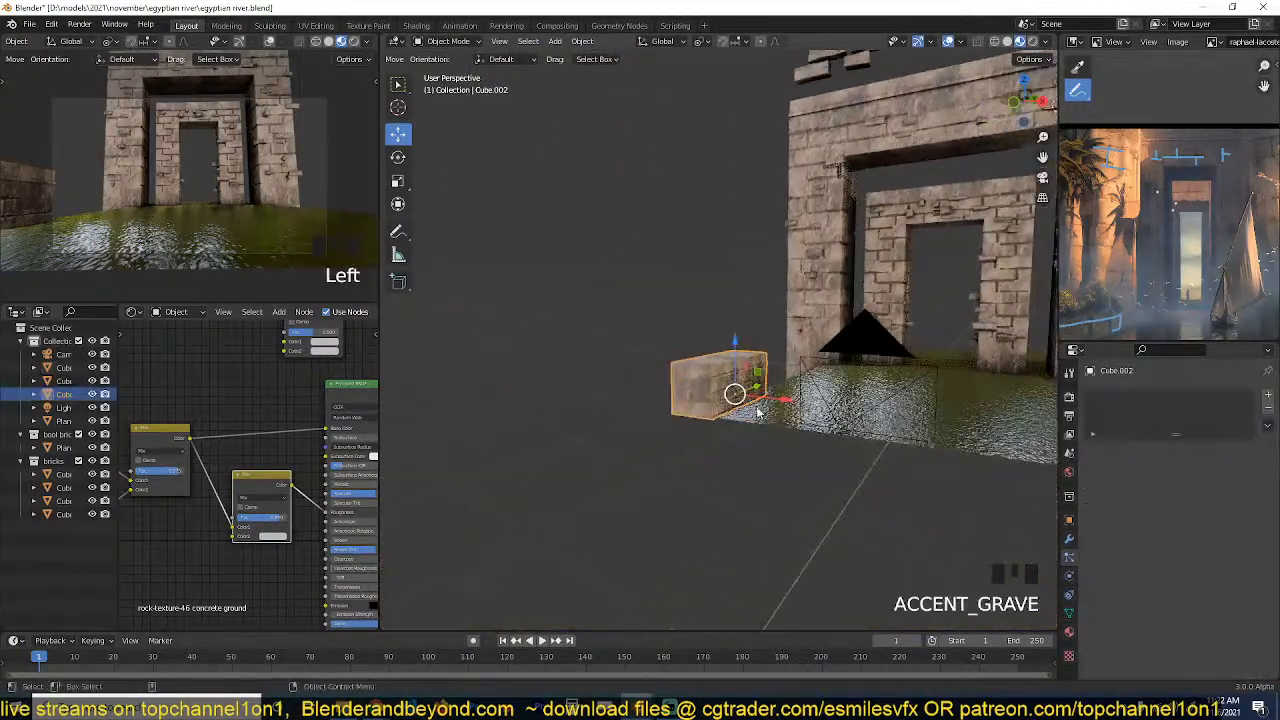
{"action": "left_click_drag", "start_coordinate": [781, 404], "coordinate": [788, 406]}
Make a linked duplicate of the low wall block along the Y axis and align it with the end of the original.
{"action": "key", "text": "grave"}
{"action": "middle_click_drag", "start_coordinate": [788, 406], "coordinate": [588, 394]}
{"action": "scroll", "coordinate": [721, 388], "scroll_direction": "up", "scroll_amount": 3}
{"action": "key", "text": "grave"}
{"action": "key", "text": "alt+d"}
{"action": "key", "text": "y"}
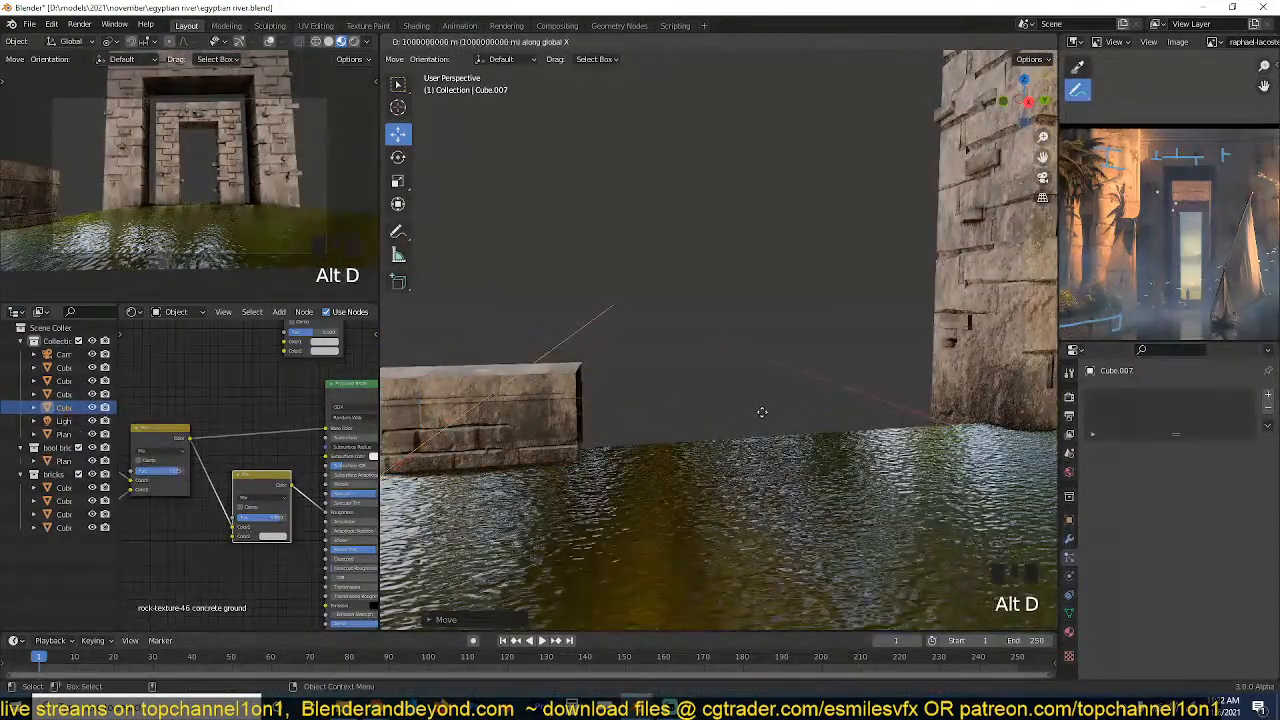
{"action": "left_click", "coordinate": [617, 435]}
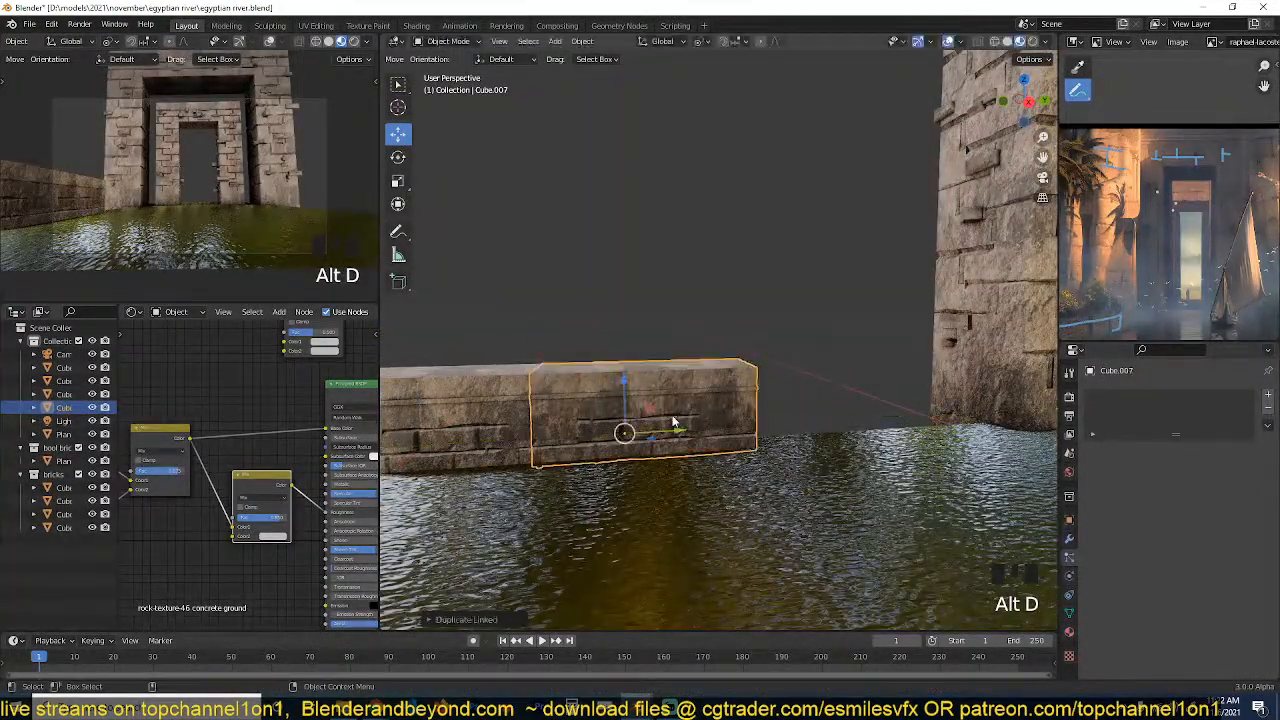
{"action": "key", "text": "grave"}
{"action": "left_click_drag", "start_coordinate": [596, 460], "coordinate": [594, 462]}
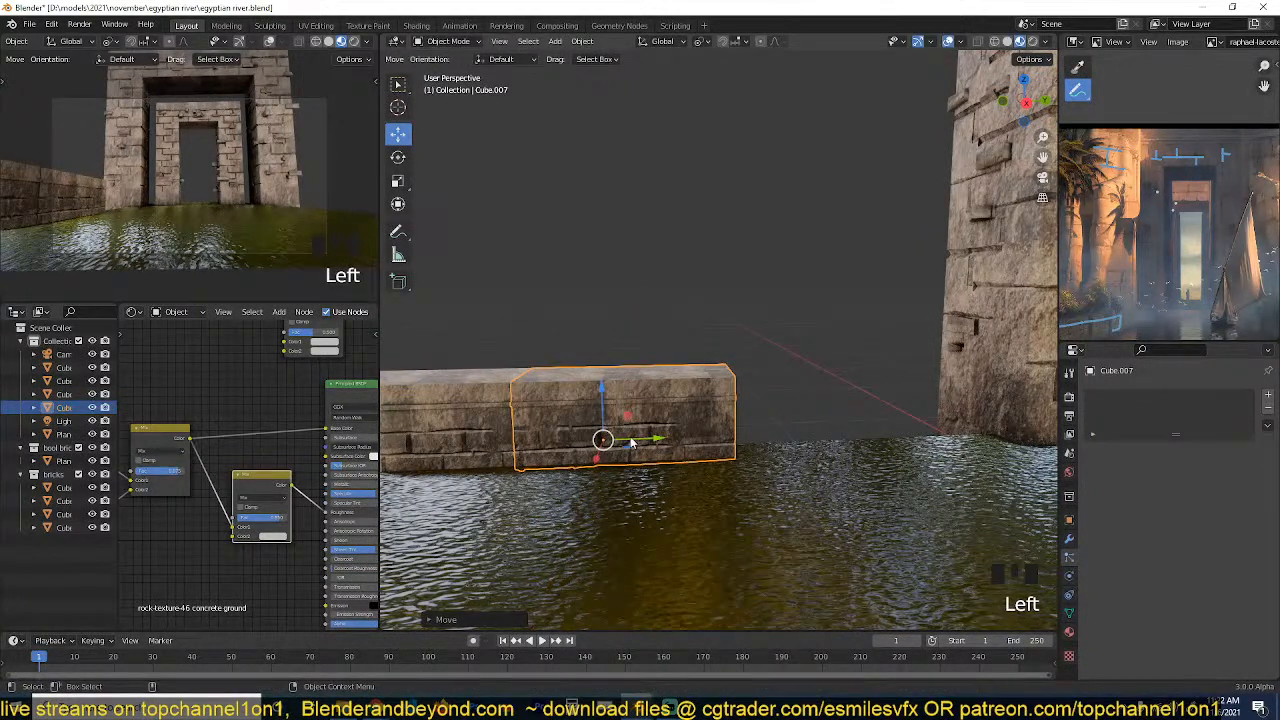
Make another linked duplicate about 0.64 m further along Y and nudge it to continue the low wall.
{"action": "key", "text": "alt+d"}
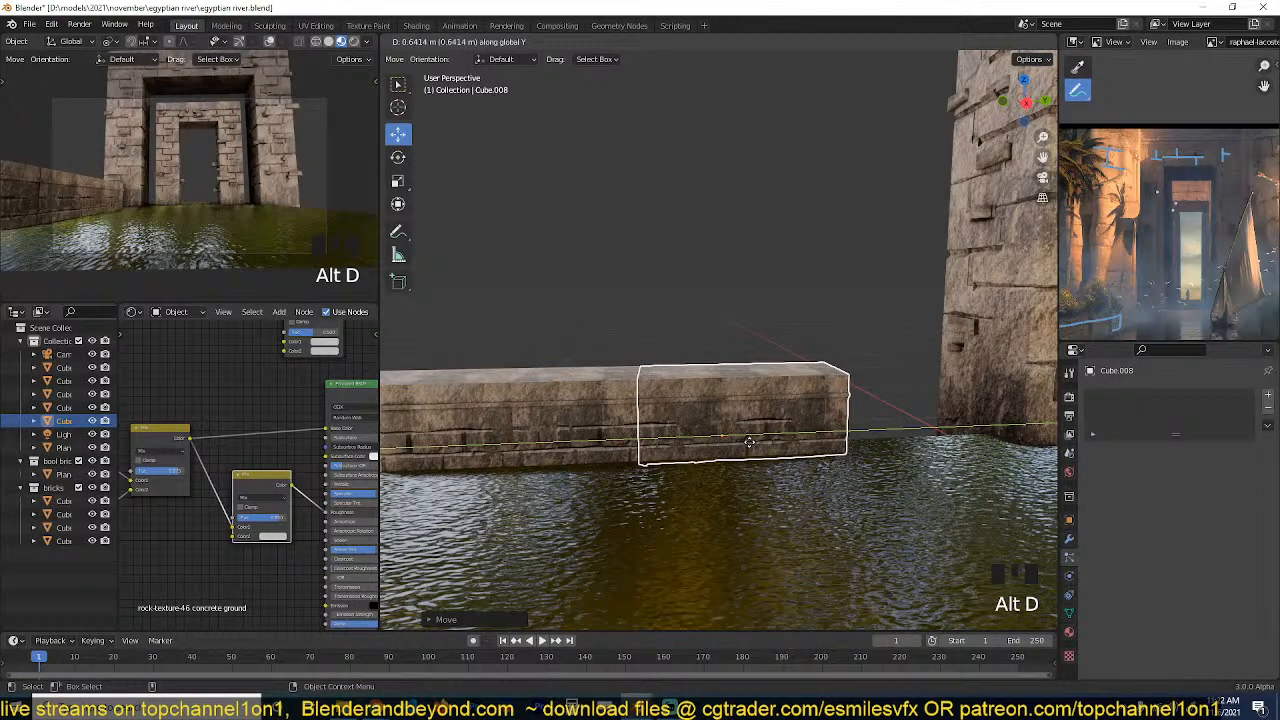
{"action": "left_click", "coordinate": [750, 443]}
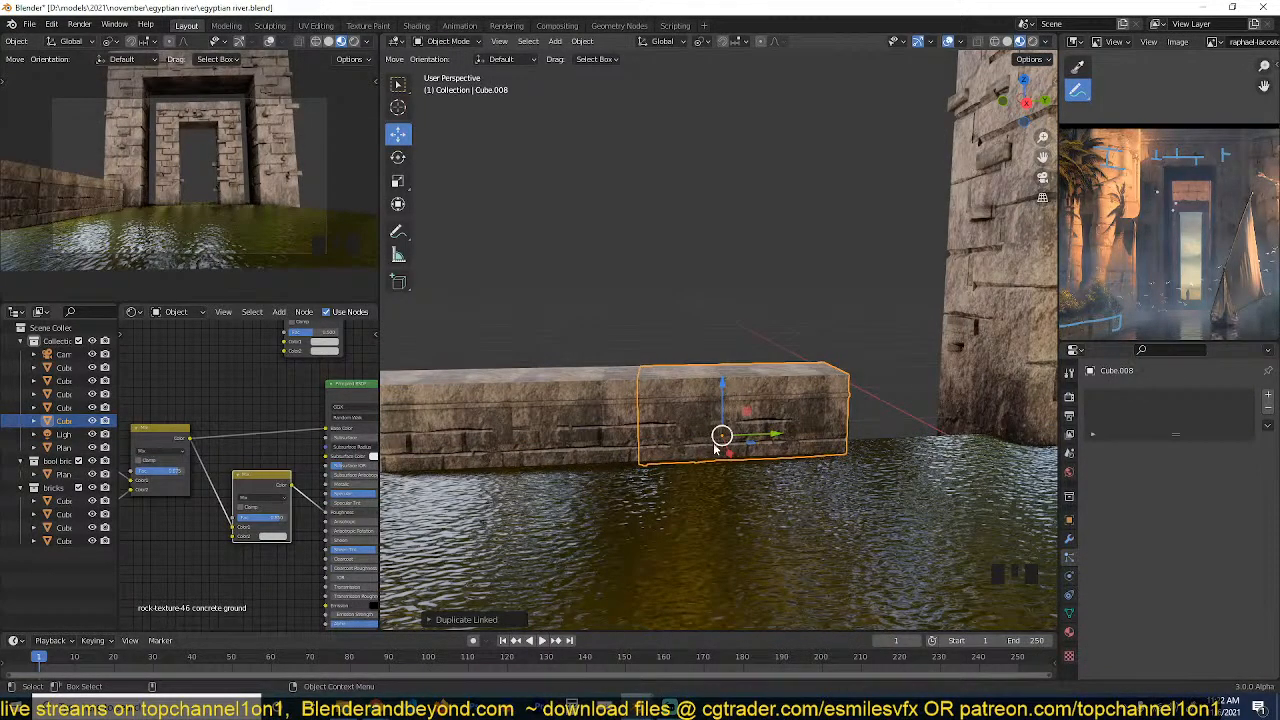
{"action": "key", "text": "grave"}
{"action": "key", "text": "grave"}
{"action": "left_click_drag", "start_coordinate": [853, 456], "coordinate": [855, 457]}
{"action": "key", "text": "grave"}
{"action": "key", "text": "grave"}
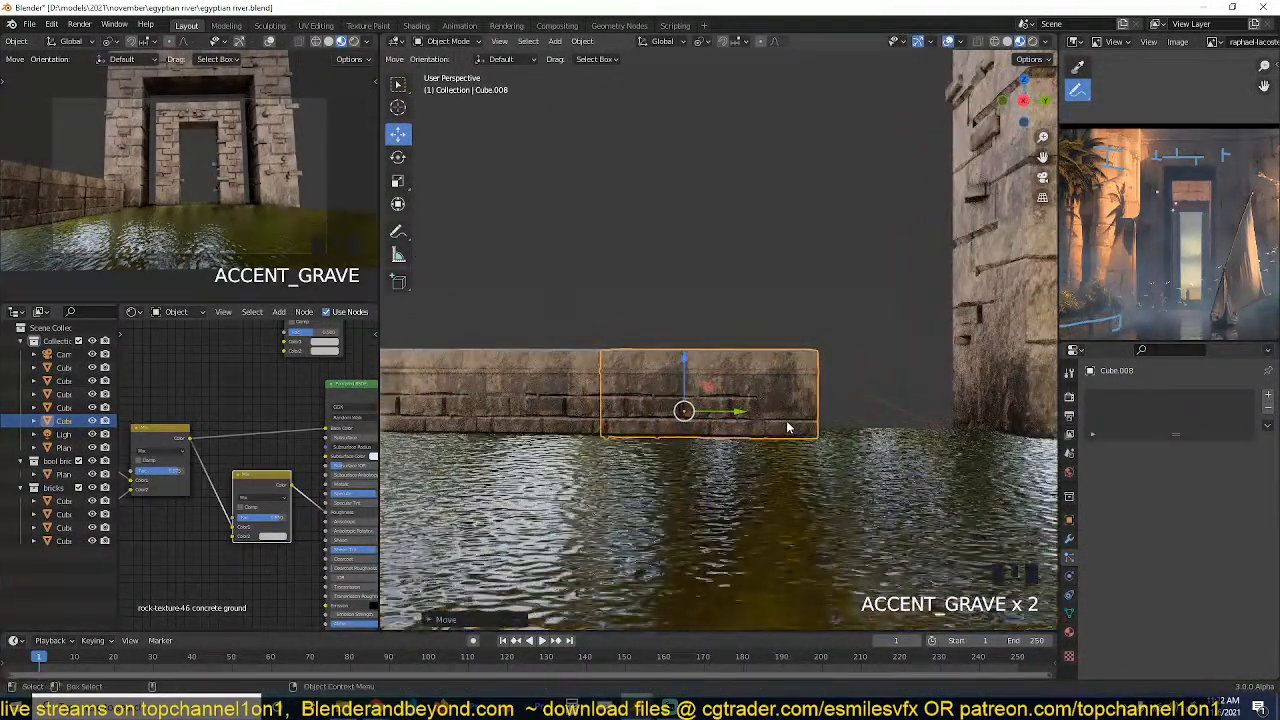
Add a third linked duplicate along Y so the low wall reaches the outer gateway, and fine-tune its position.
{"action": "key", "text": "alt+d"}
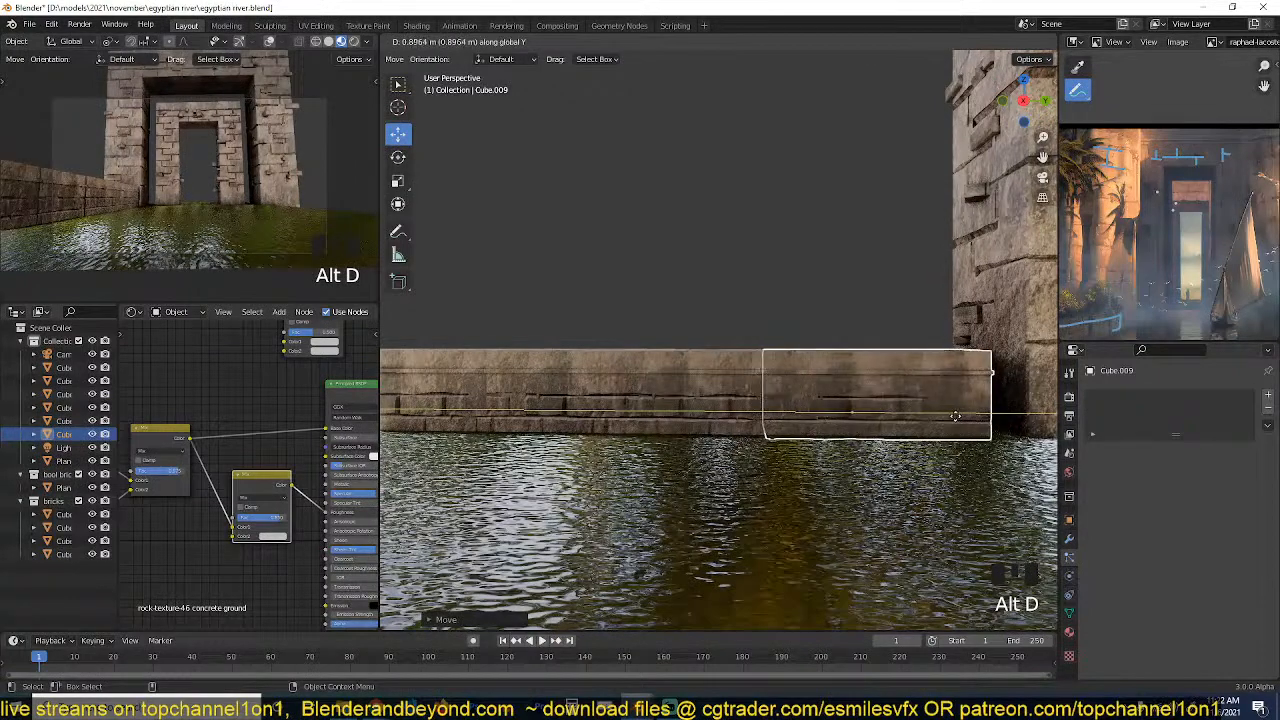
{"action": "left_click", "coordinate": [970, 414]}
{"action": "key", "text": "grave"}
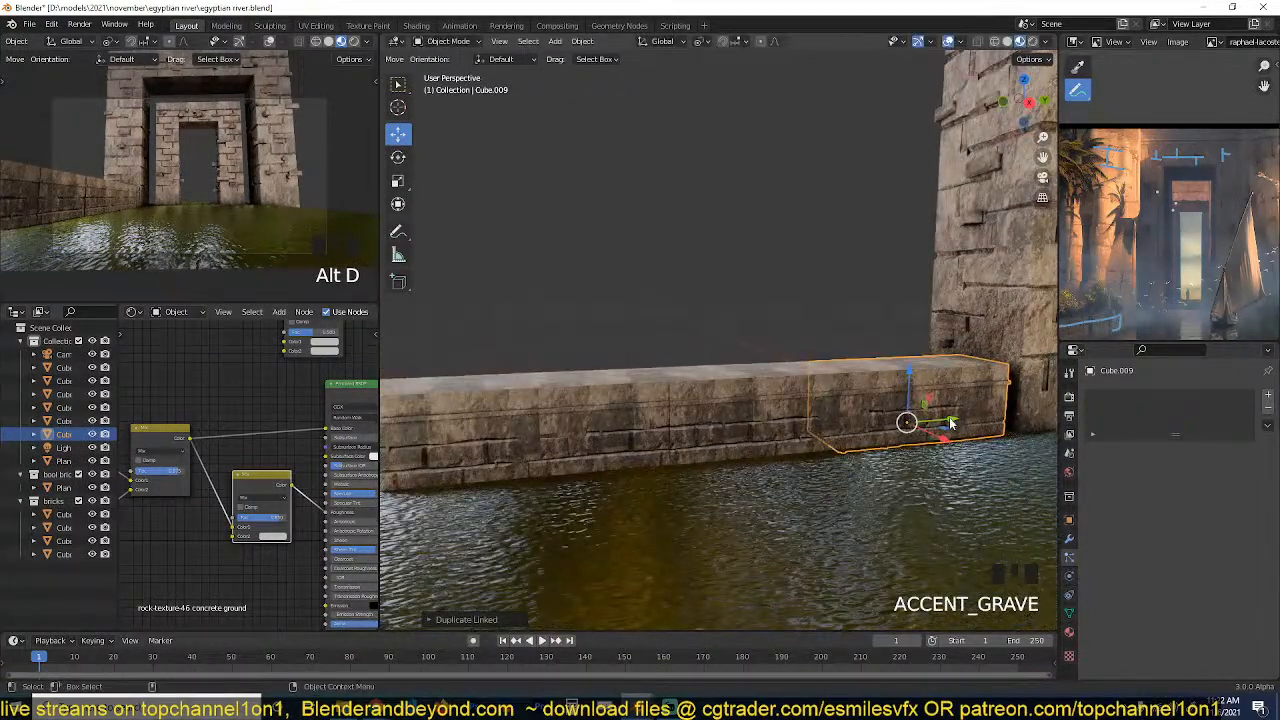
{"action": "mouse_move", "coordinate": [951, 424]}
{"action": "left_mouse_down"}
{"action": "mouse_move", "coordinate": [967, 420]}
{"action": "mouse_move", "coordinate": [954, 438]}
{"action": "left_mouse_up"}
Select the top faces of the original low wall block in Edit Mode and inset them individually.
{"action": "key", "text": "grave"}
{"action": "left_click", "coordinate": [754, 449]}
{"action": "scroll", "coordinate": [752, 449], "scroll_direction": "up", "scroll_amount": 4}
{"action": "key", "text": "Tab"}
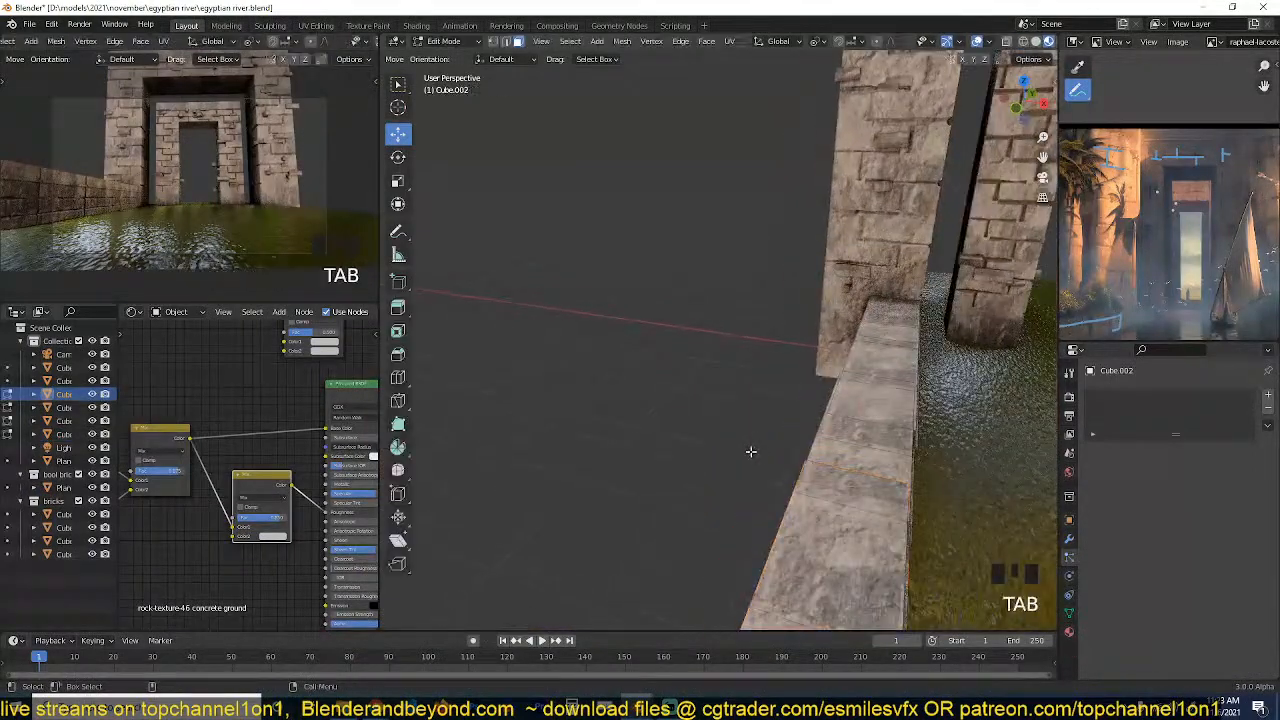
{"action": "middle_click_drag", "start_coordinate": [751, 449], "coordinate": [679, 406], "text": "shift"}
{"action": "left_click", "coordinate": [652, 519]}
{"action": "left_click", "coordinate": [788, 374], "text": "ctrl"}
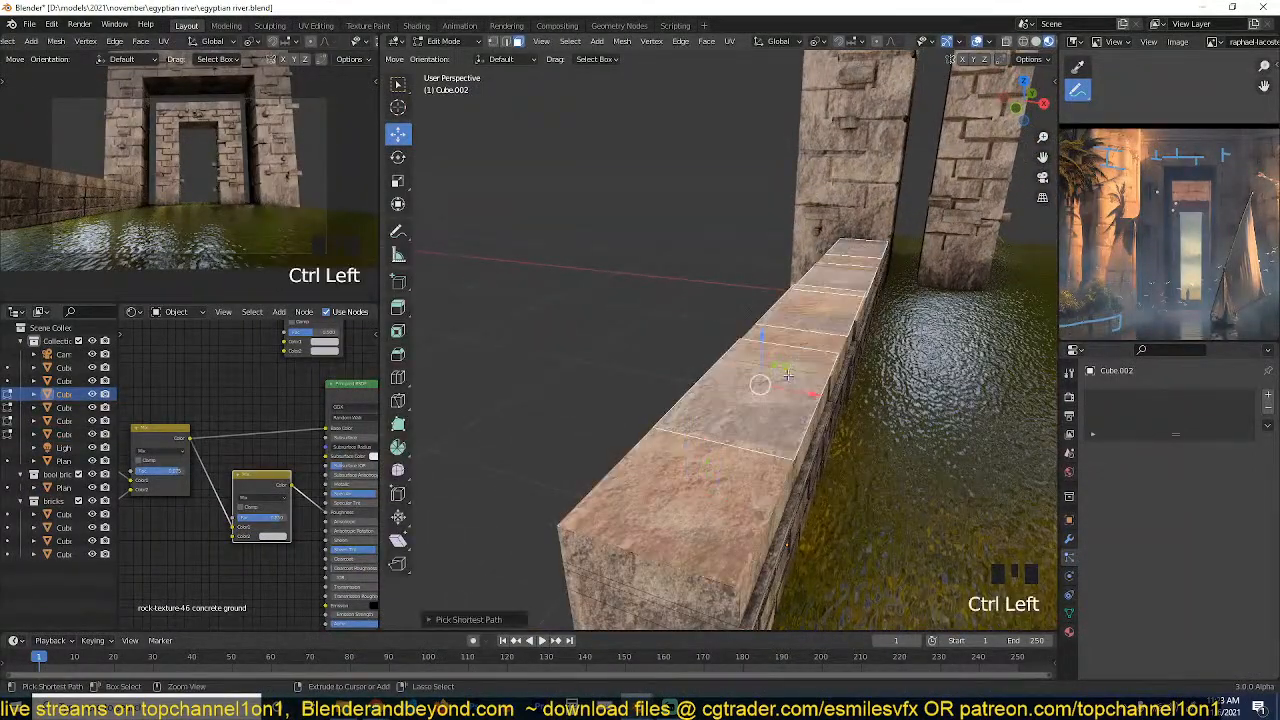
{"action": "key", "text": "i"}
{"action": "key", "text": "i"}
{"action": "left_click", "coordinate": [834, 346]}
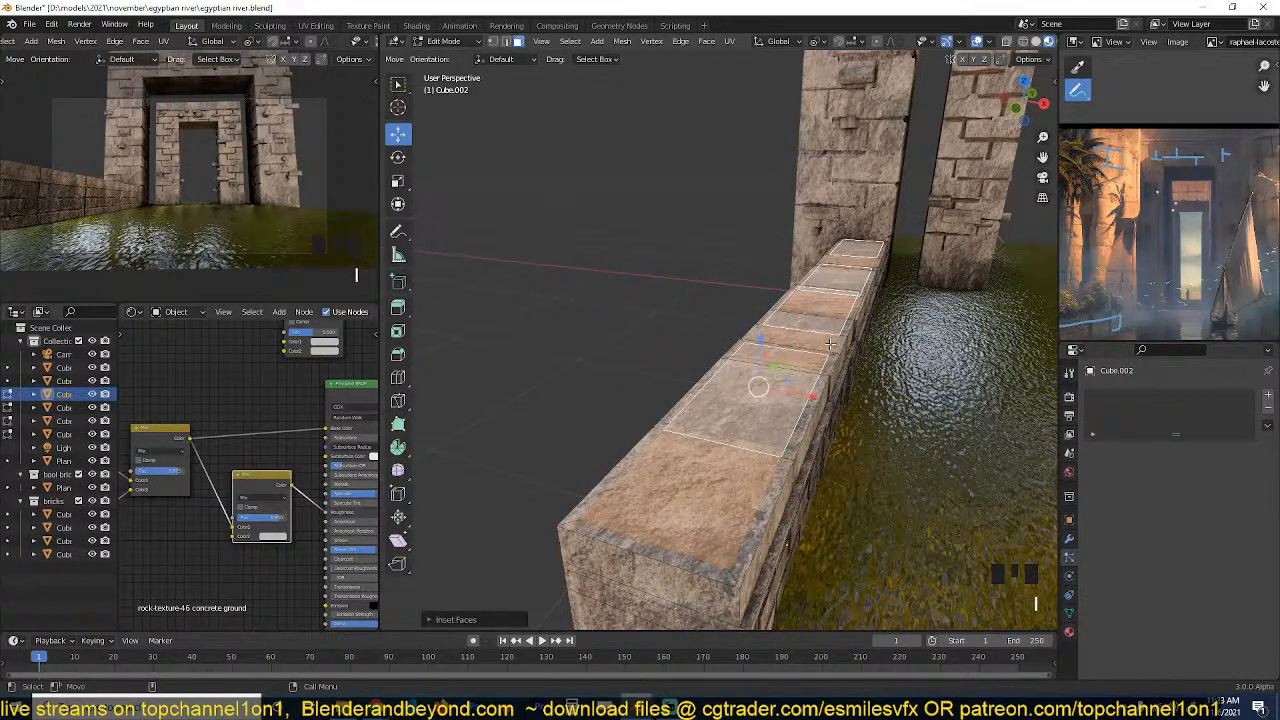
Extrude the inset top faces downward into recesses along the low wall and return to Object Mode.
{"action": "key", "text": "e"}
{"action": "left_click", "coordinate": [828, 366]}
{"action": "key", "text": "Tab"}
{"action": "middle_click_drag", "start_coordinate": [827, 366], "coordinate": [619, 335]}
{"action": "key", "text": "grave"}
{"action": "key", "text": "alt+a"}
{"action": "left_click", "coordinate": [769, 440]}
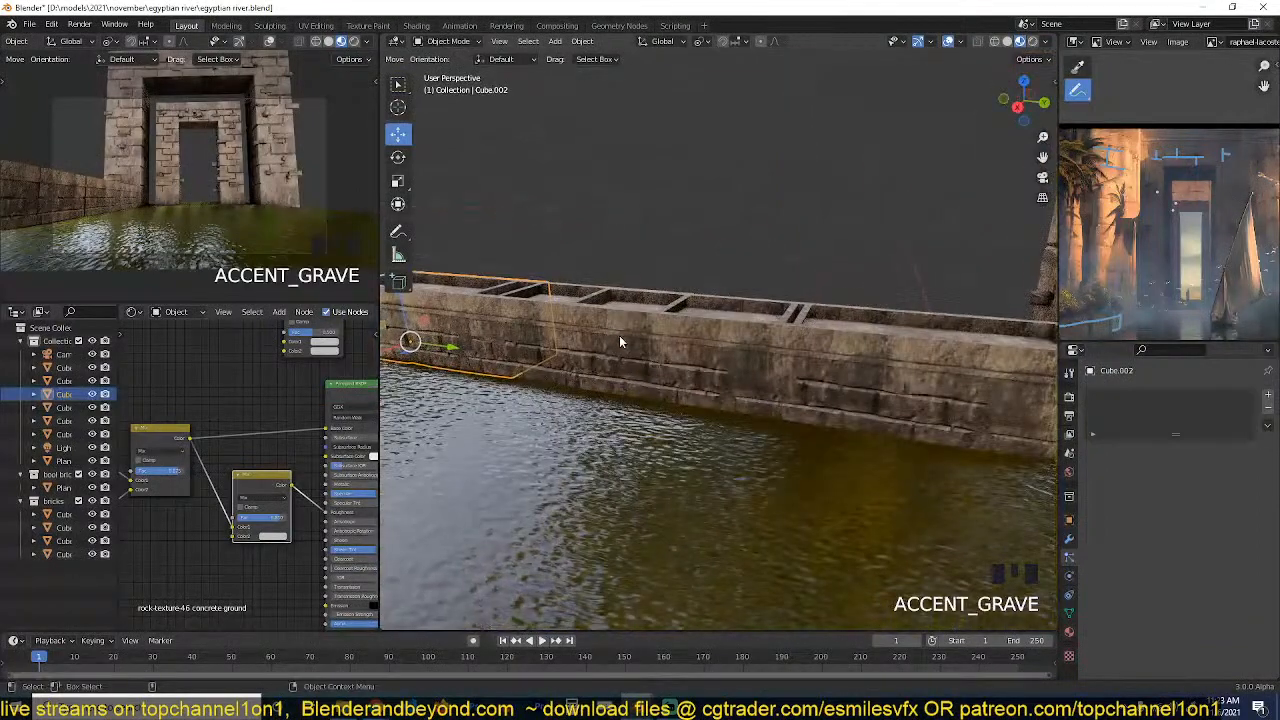
Delete the three linked duplicates of the low wall, keeping only the original block nearest the camera.
{"action": "left_click", "coordinate": [720, 345]}
{"action": "scroll", "coordinate": [731, 347], "scroll_direction": "down", "scroll_amount": 2}
{"action": "middle_click_drag", "start_coordinate": [731, 347], "coordinate": [800, 334]}
{"action": "scroll", "coordinate": [883, 331], "scroll_direction": "up", "scroll_amount": 2}
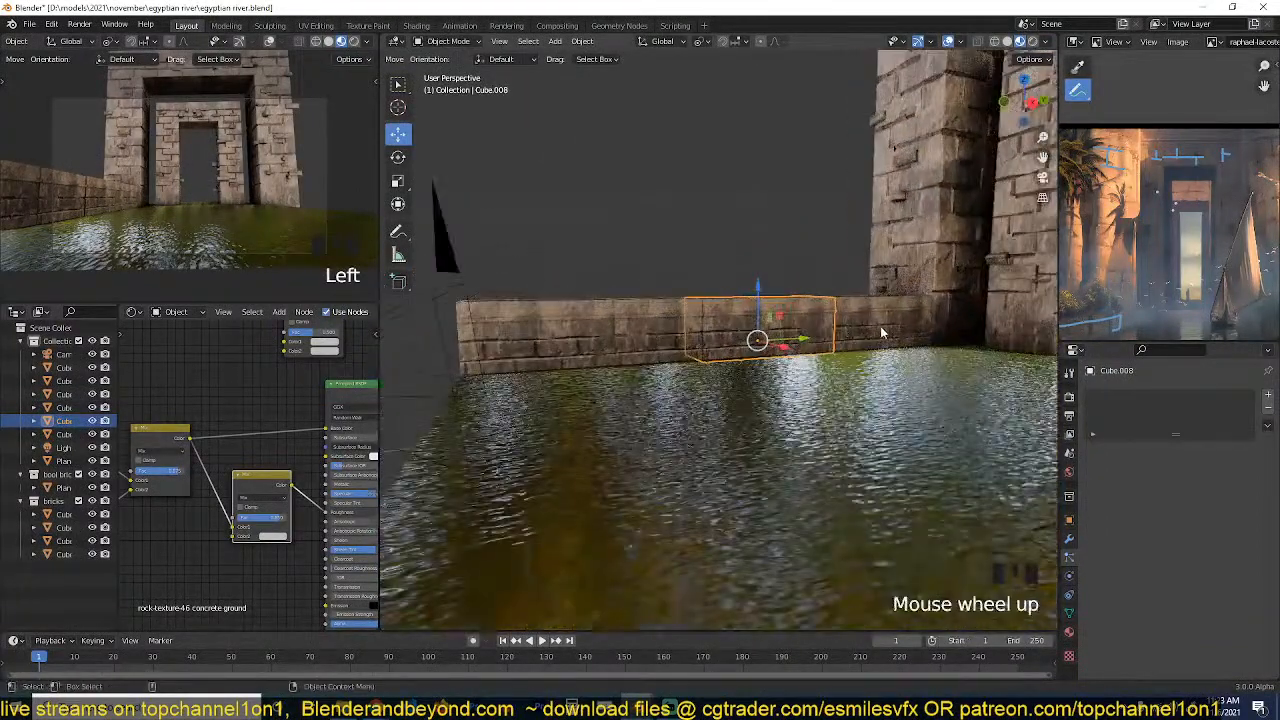
{"action": "left_click", "coordinate": [889, 329], "text": "shift"}
{"action": "left_click", "coordinate": [600, 340], "text": "shift"}
{"action": "left_click", "coordinate": [680, 345], "text": "shift"}
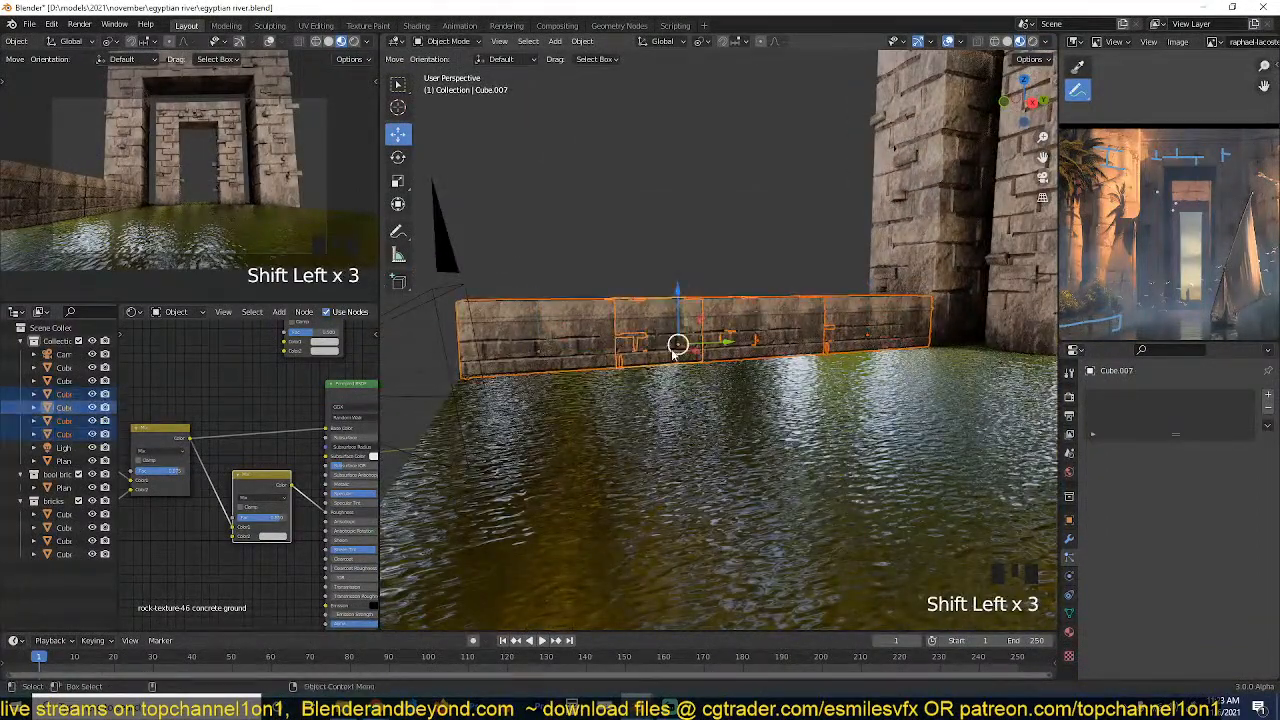
{"action": "key", "text": "grave"}
{"action": "middle_click_drag", "start_coordinate": [680, 345], "coordinate": [752, 368]}
{"action": "left_click", "coordinate": [752, 368]}
{"action": "left_click", "coordinate": [756, 366], "text": "shift"}
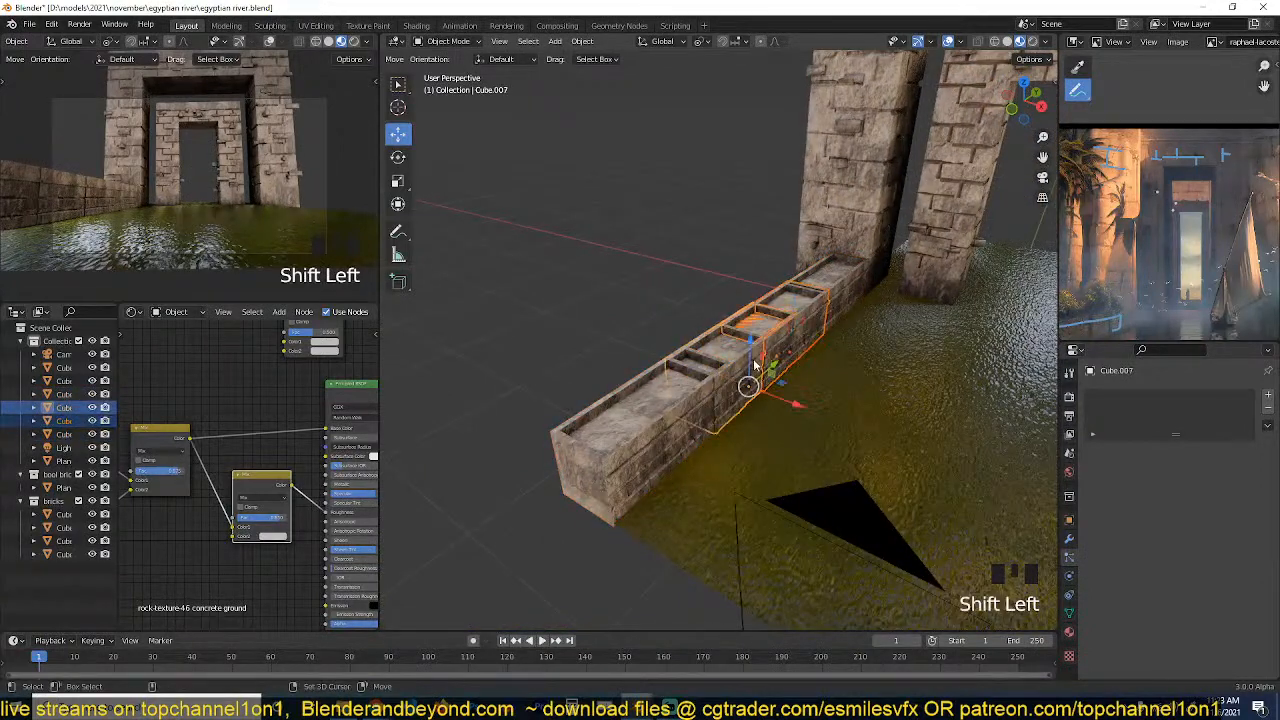
{"action": "left_click", "coordinate": [840, 310], "text": "shift"}
{"action": "key", "text": "x"}
{"action": "left_click", "coordinate": [842, 306]}
Add an Array modifier with a count of 4 to the remaining low wall block.
{"action": "left_click", "coordinate": [712, 388]}
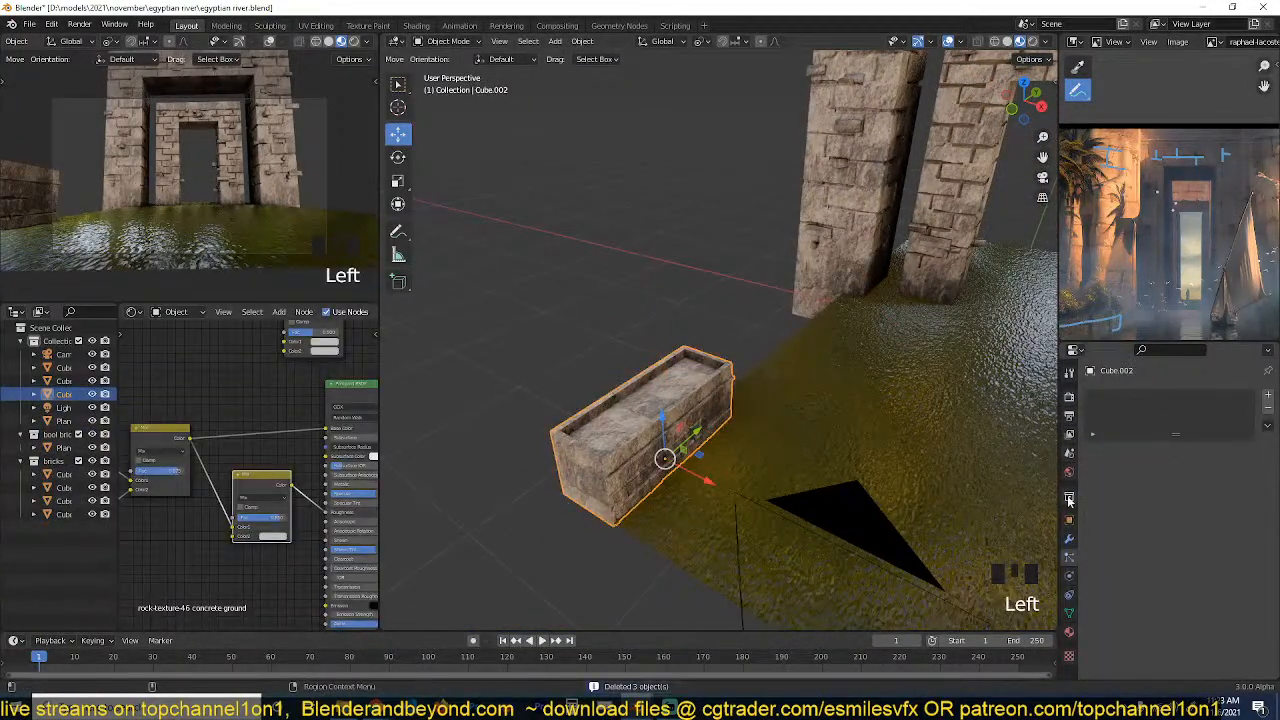
{"action": "left_click", "coordinate": [1067, 540]}
{"action": "left_click", "coordinate": [1161, 395]}
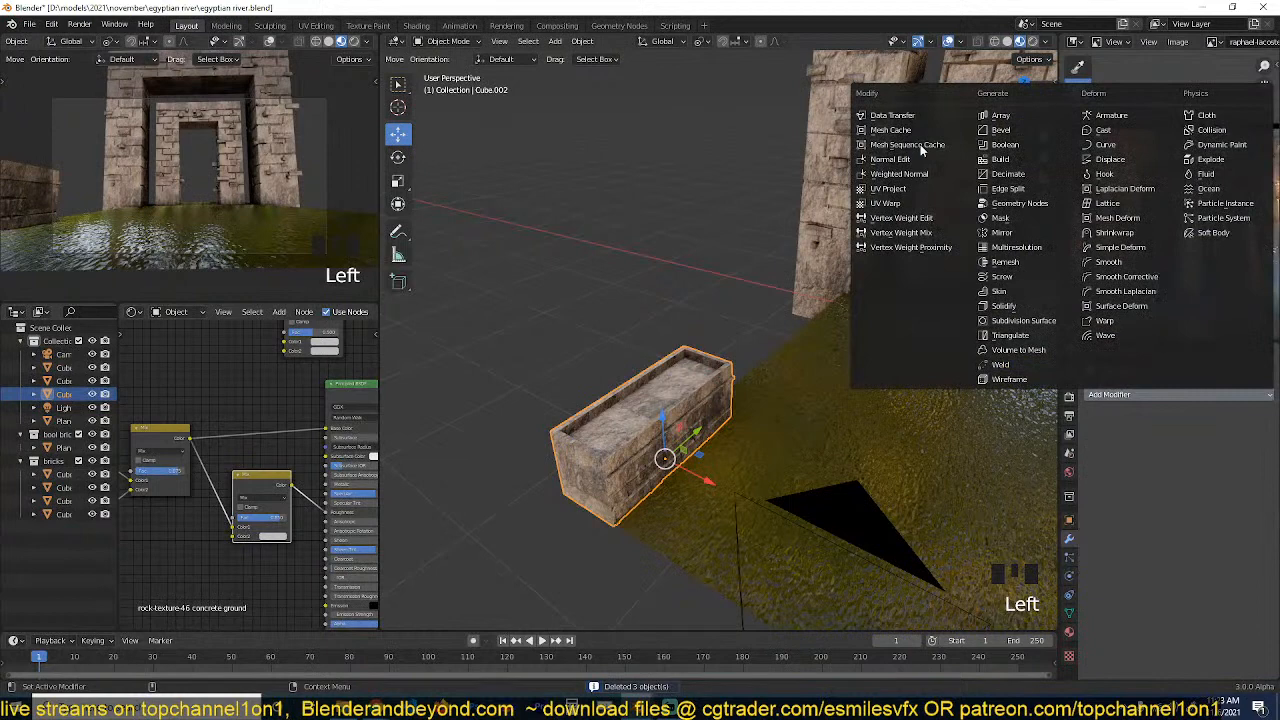
{"action": "left_click", "coordinate": [1020, 120]}
{"action": "left_click", "coordinate": [1253, 456]}
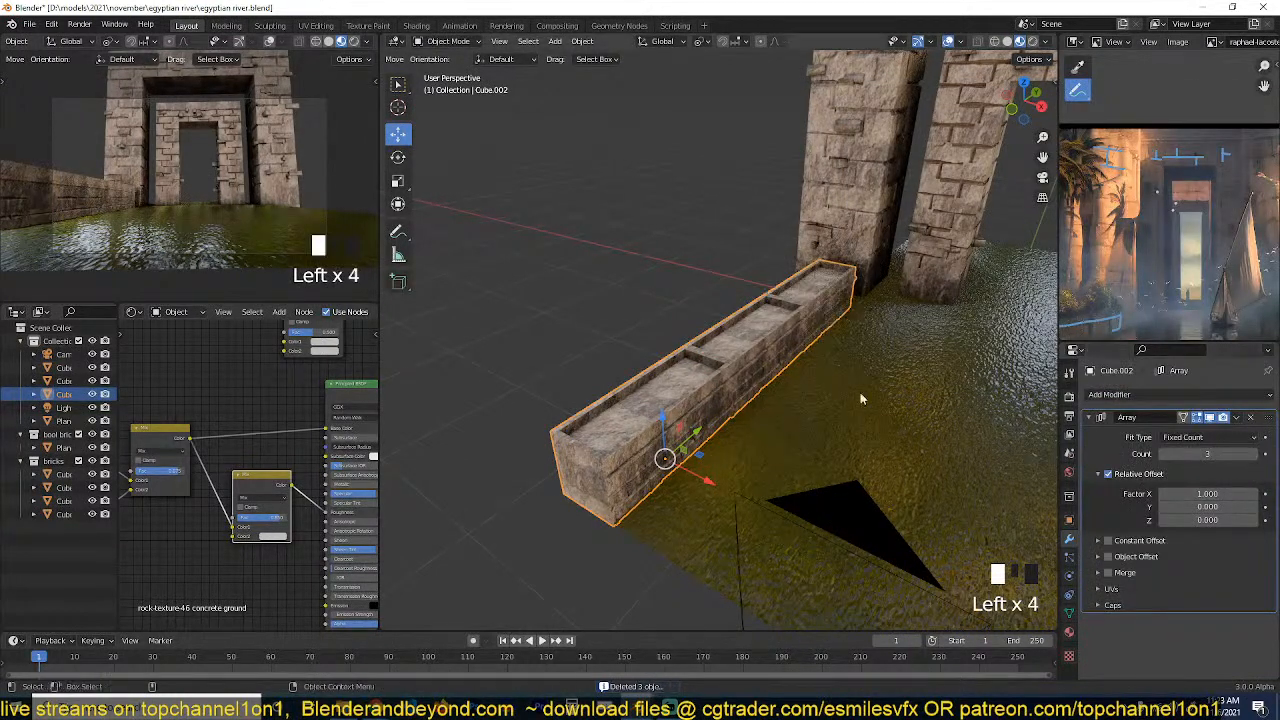
{"action": "key", "text": "grave"}
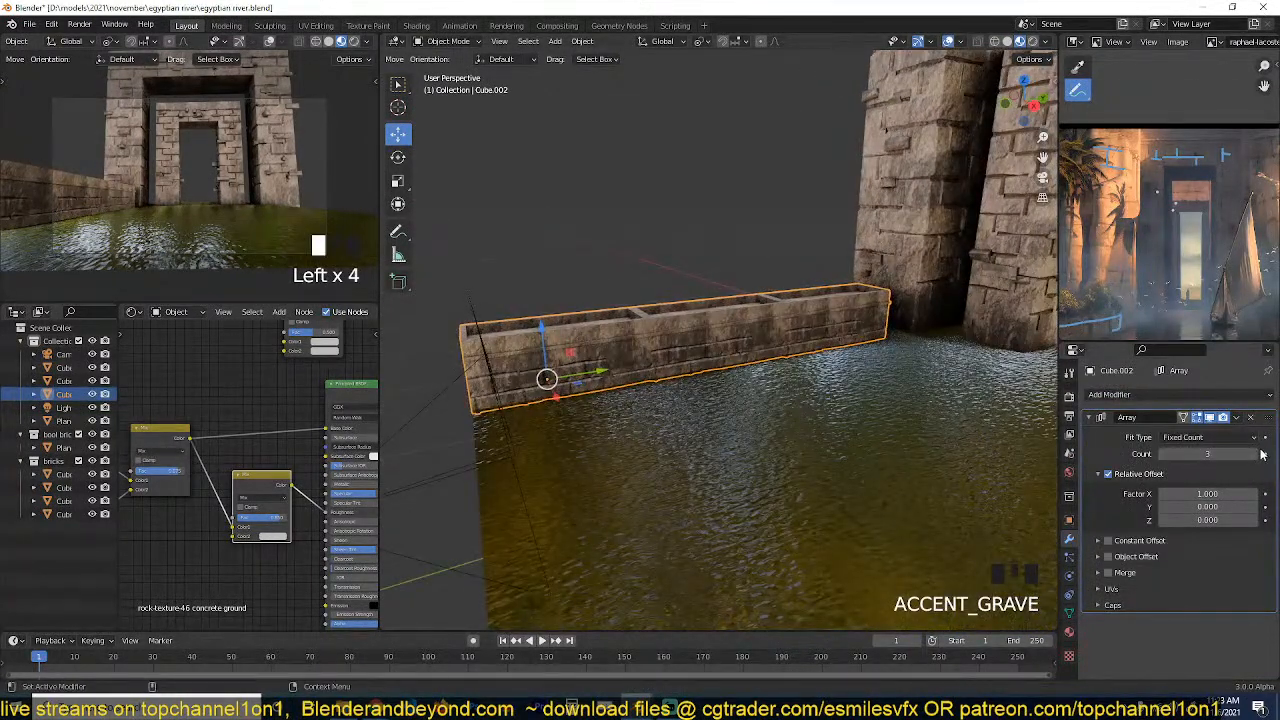
{"action": "left_click", "coordinate": [1257, 454]}
Shift the arrayed low wall slightly outward along X, away from the middle of the water.
{"action": "key", "text": "grave"}
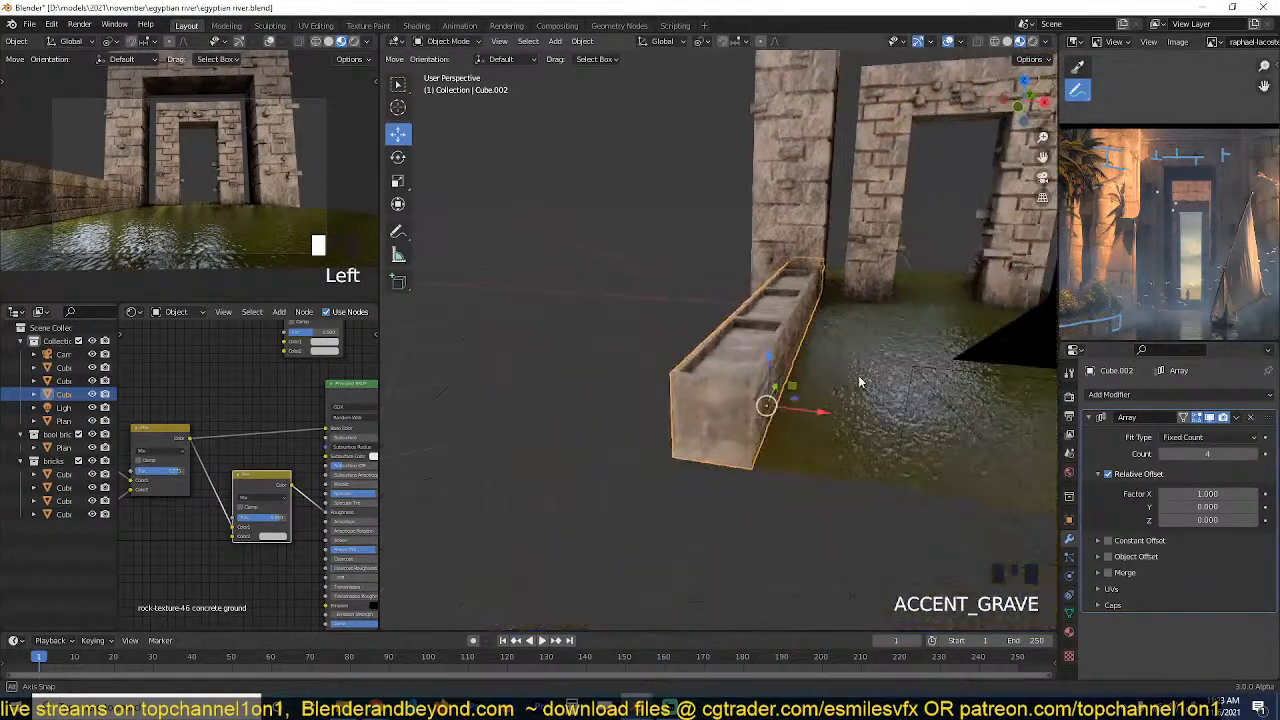
{"action": "key", "text": "grave"}
{"action": "key", "text": "grave"}
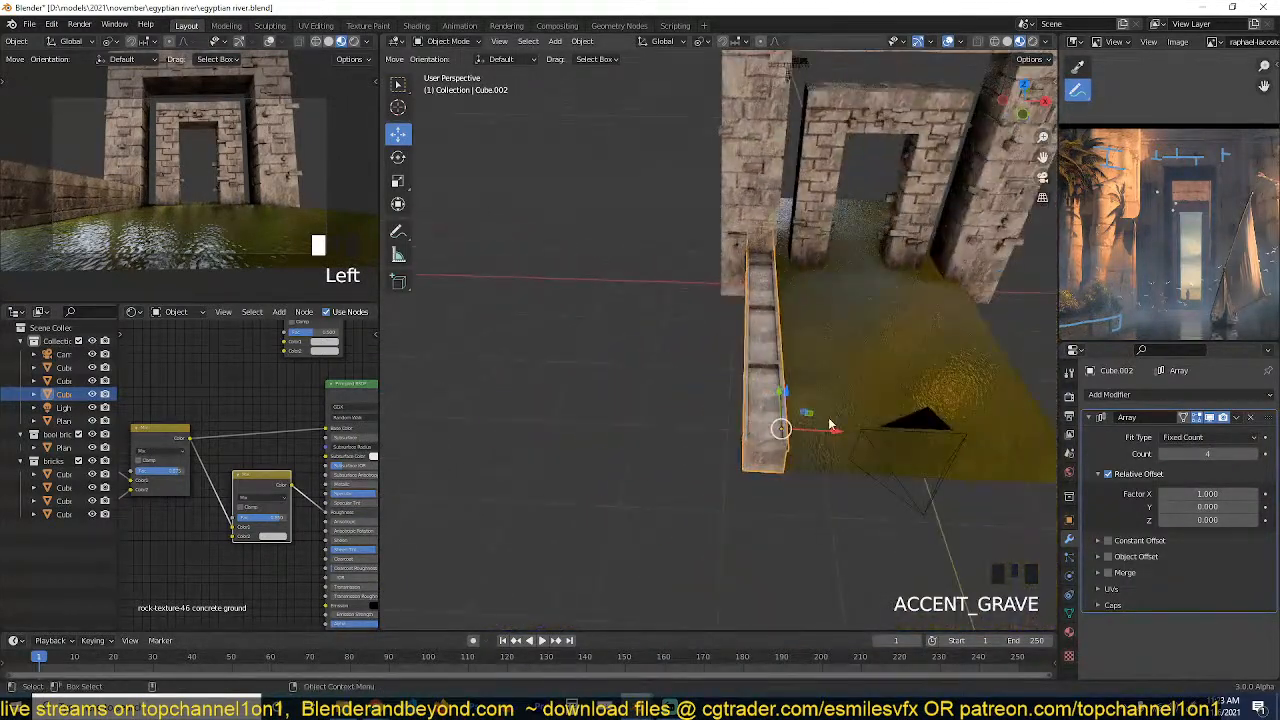
{"action": "left_click_drag", "start_coordinate": [819, 430], "coordinate": [797, 431]}
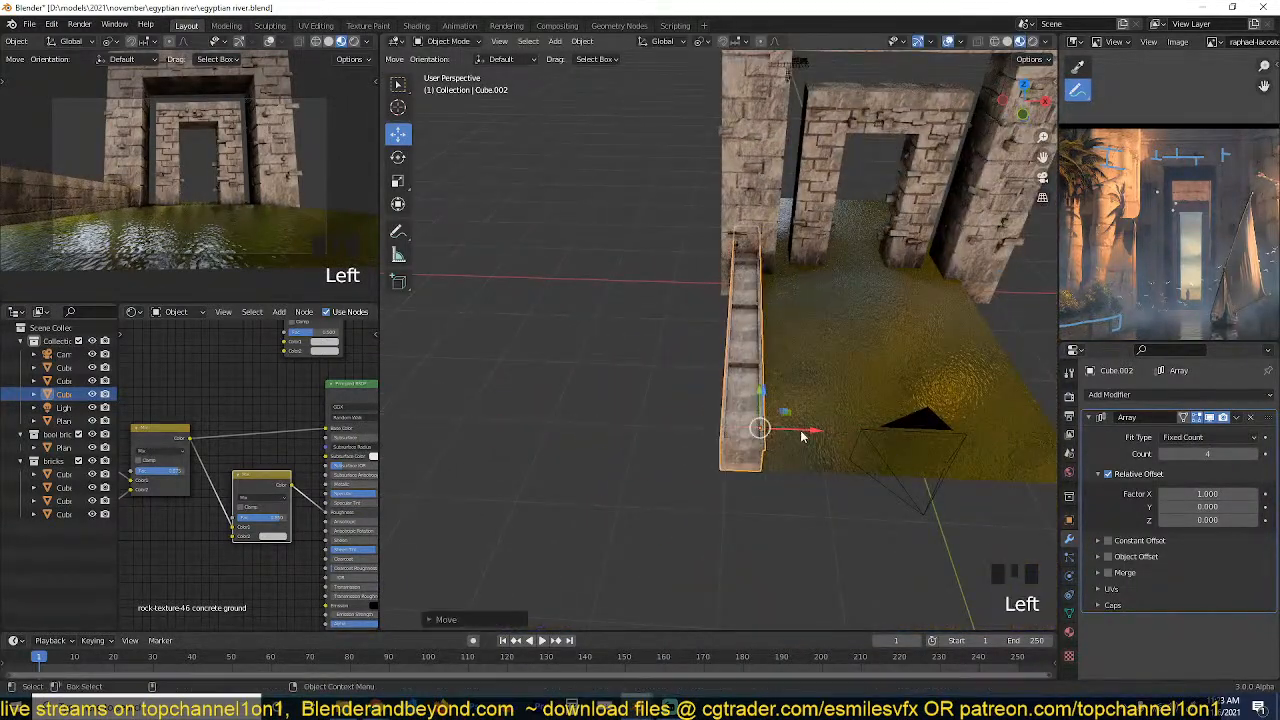
Place a linked duplicate of the low wall, mirrored across X, along the opposite bank and save the file.
{"action": "key", "text": "alt+d"}
{"action": "middle_click_drag", "start_coordinate": [789, 440], "coordinate": [703, 432], "text": "shift"}
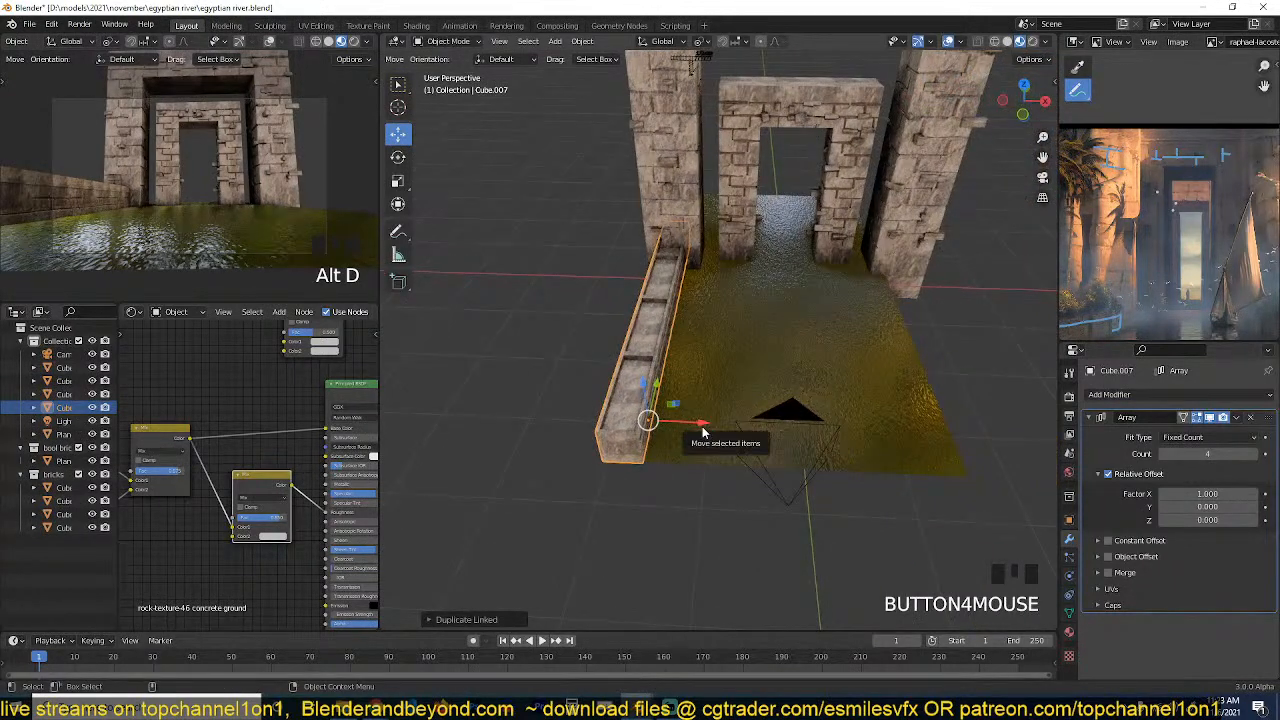
{"action": "key", "text": "ctrl+m"}
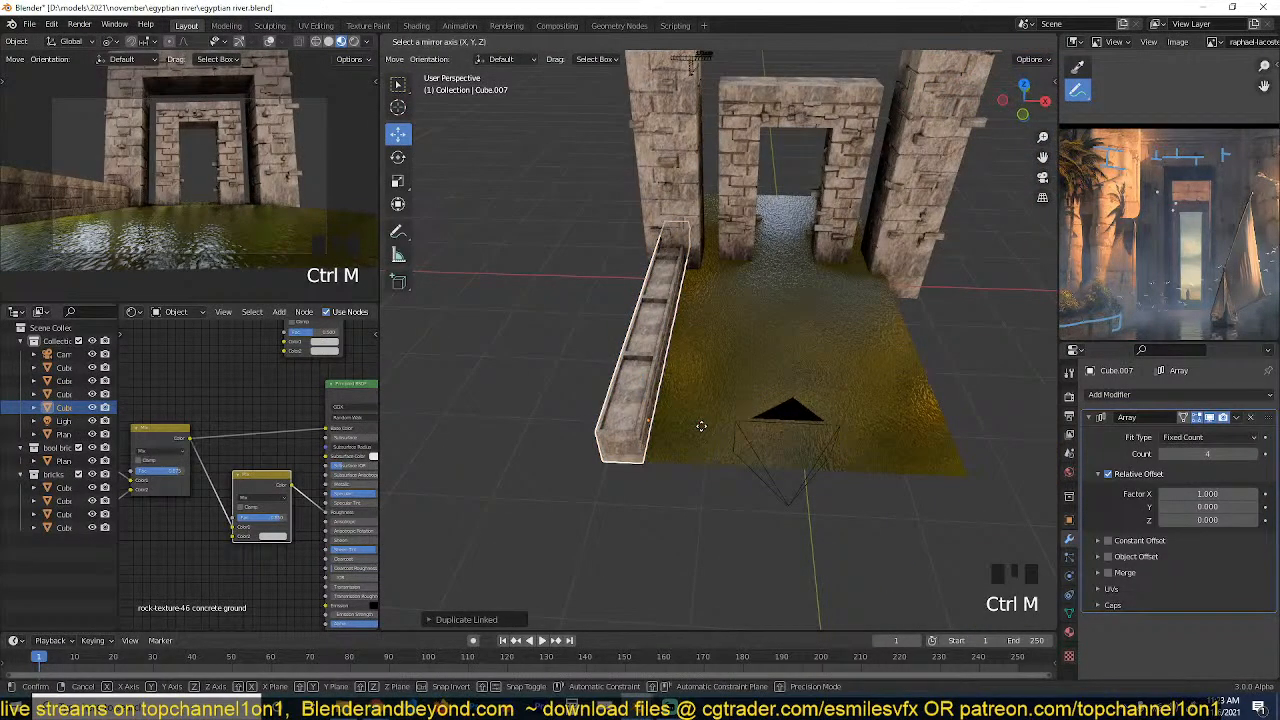
{"action": "key", "text": "x"}
{"action": "left_click", "coordinate": [701, 425]}
{"action": "left_click_drag", "start_coordinate": [695, 425], "coordinate": [992, 433]}
{"action": "middle_click_drag", "start_coordinate": [820, 402], "coordinate": [687, 338]}
{"action": "key", "text": "ctrl+s"}
{"action": "scroll", "coordinate": [687, 343], "scroll_direction": "up", "scroll_amount": 5}
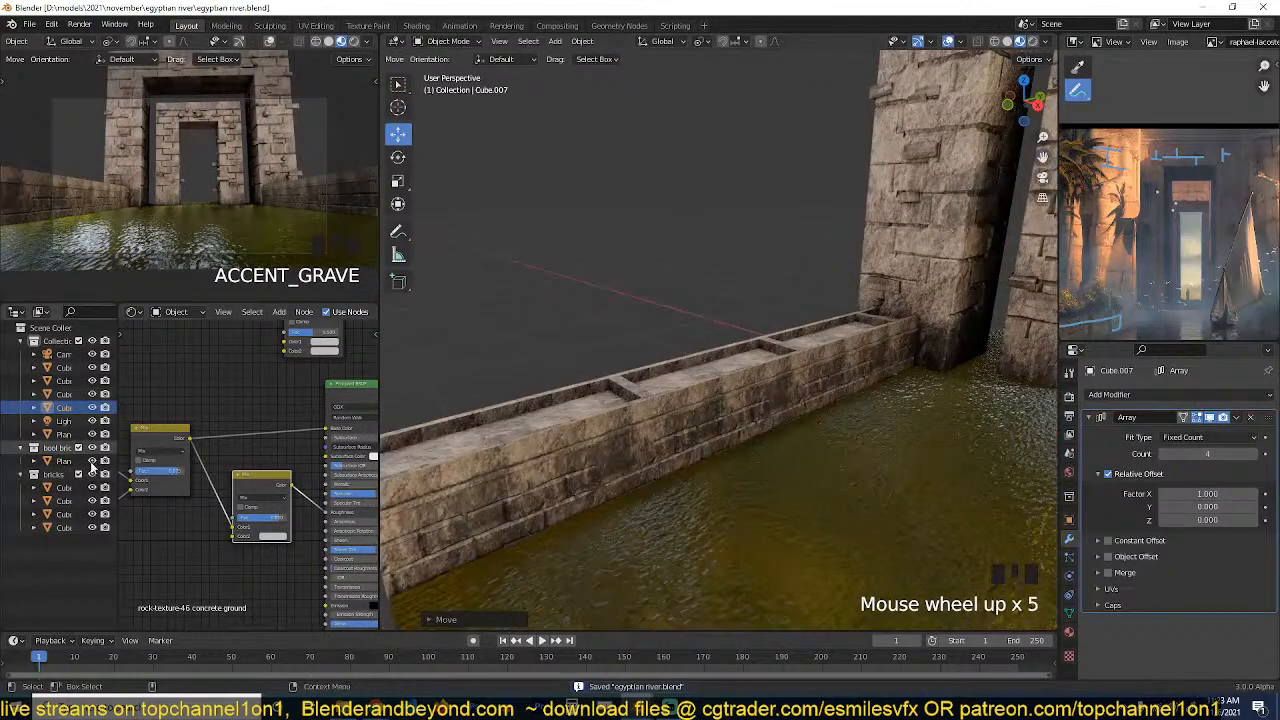
{"action": "left_click", "coordinate": [64, 488]}
{"action": "scroll", "coordinate": [606, 386], "scroll_direction": "down", "scroll_amount": 3}
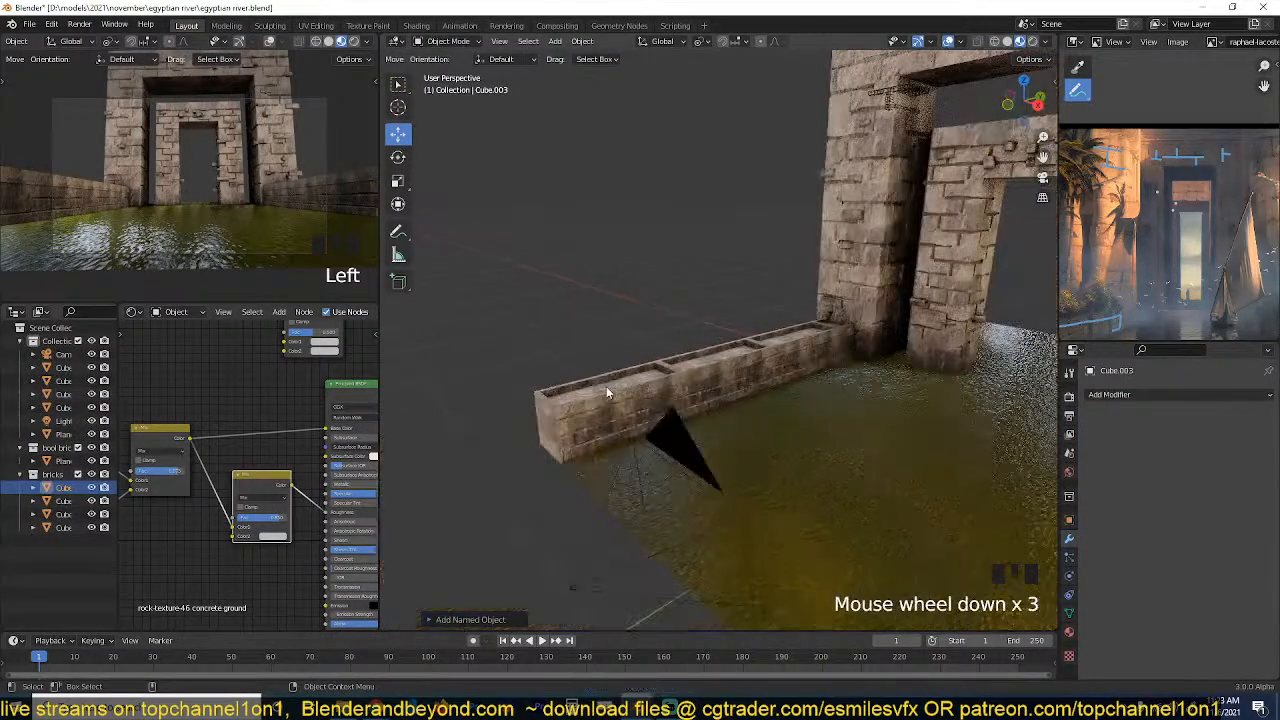
{"action": "scroll", "coordinate": [607, 387], "scroll_direction": "down", "scroll_amount": 3}
{"action": "scroll", "coordinate": [610, 388], "scroll_direction": "up", "scroll_amount": 5}
{"action": "scroll", "coordinate": [613, 393], "scroll_direction": "down", "scroll_amount": 3}
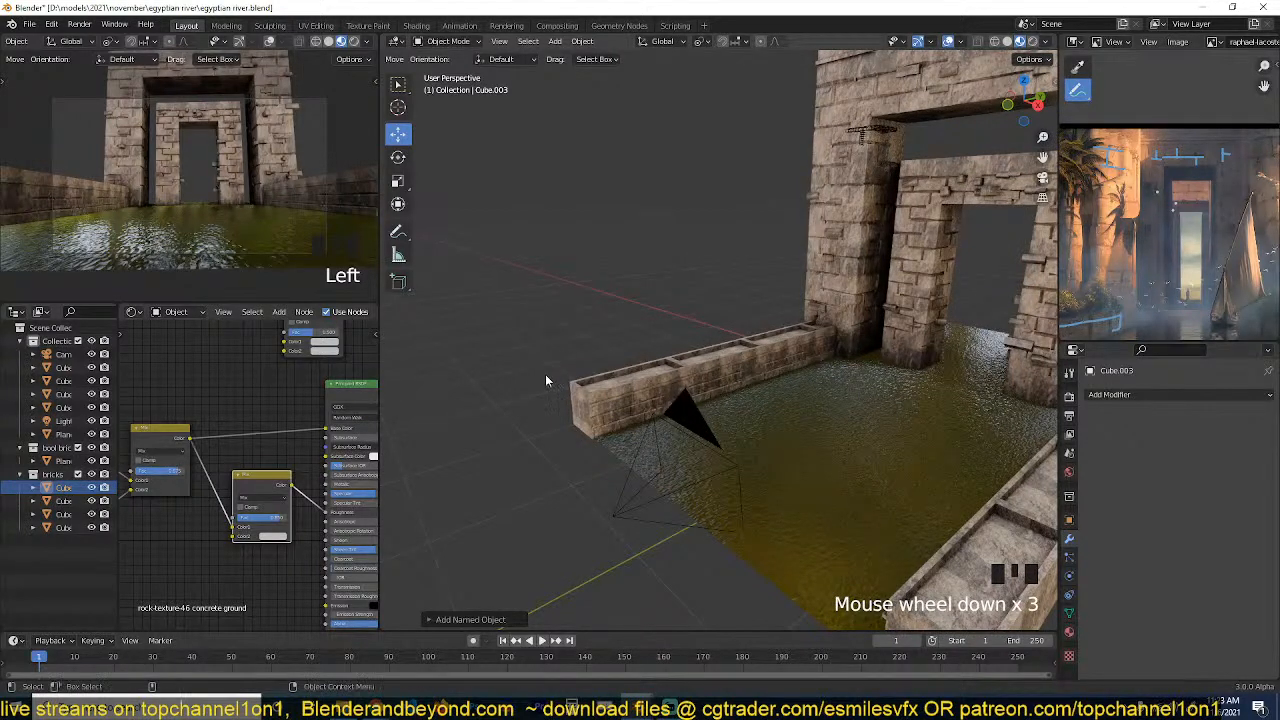
{"action": "scroll", "coordinate": [556, 378], "scroll_direction": "up", "scroll_amount": 2}
{"action": "scroll", "coordinate": [620, 362], "scroll_direction": "down", "scroll_amount": 4}
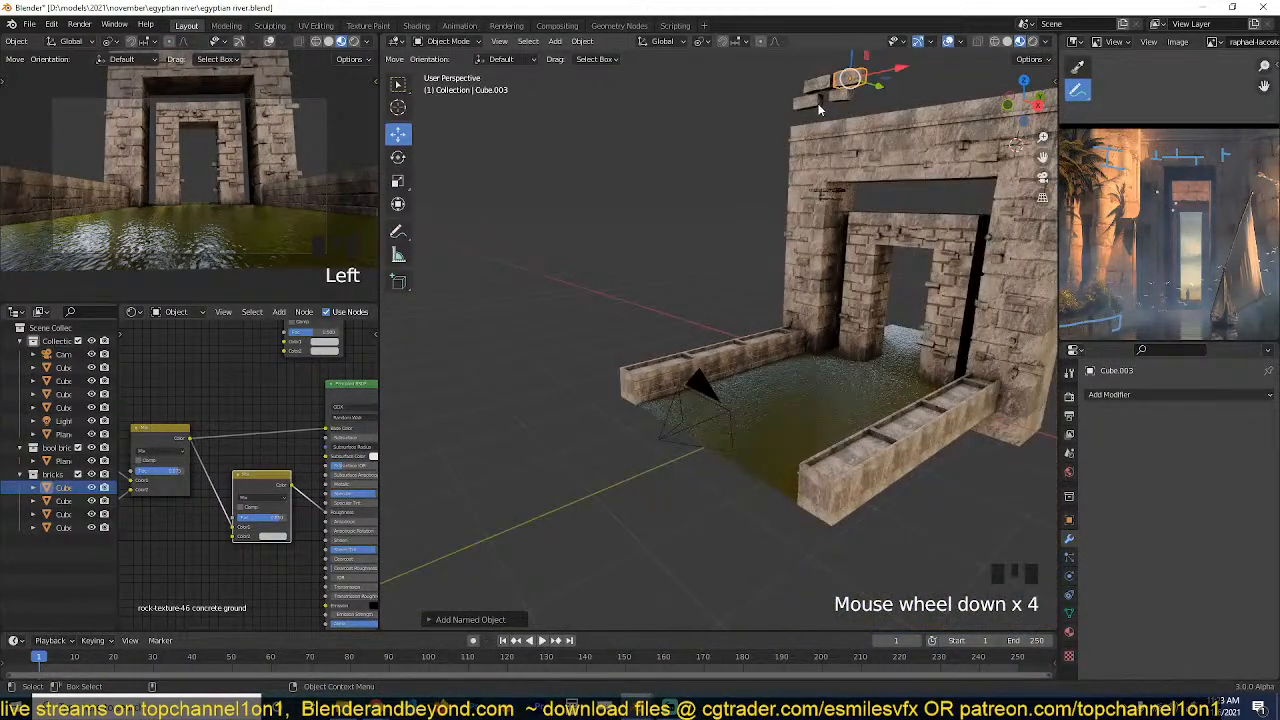
{"action": "left_click", "coordinate": [818, 109]}
{"action": "scroll", "coordinate": [824, 152], "scroll_direction": "up", "scroll_amount": 1}
{"action": "key", "text": "alt+d"}
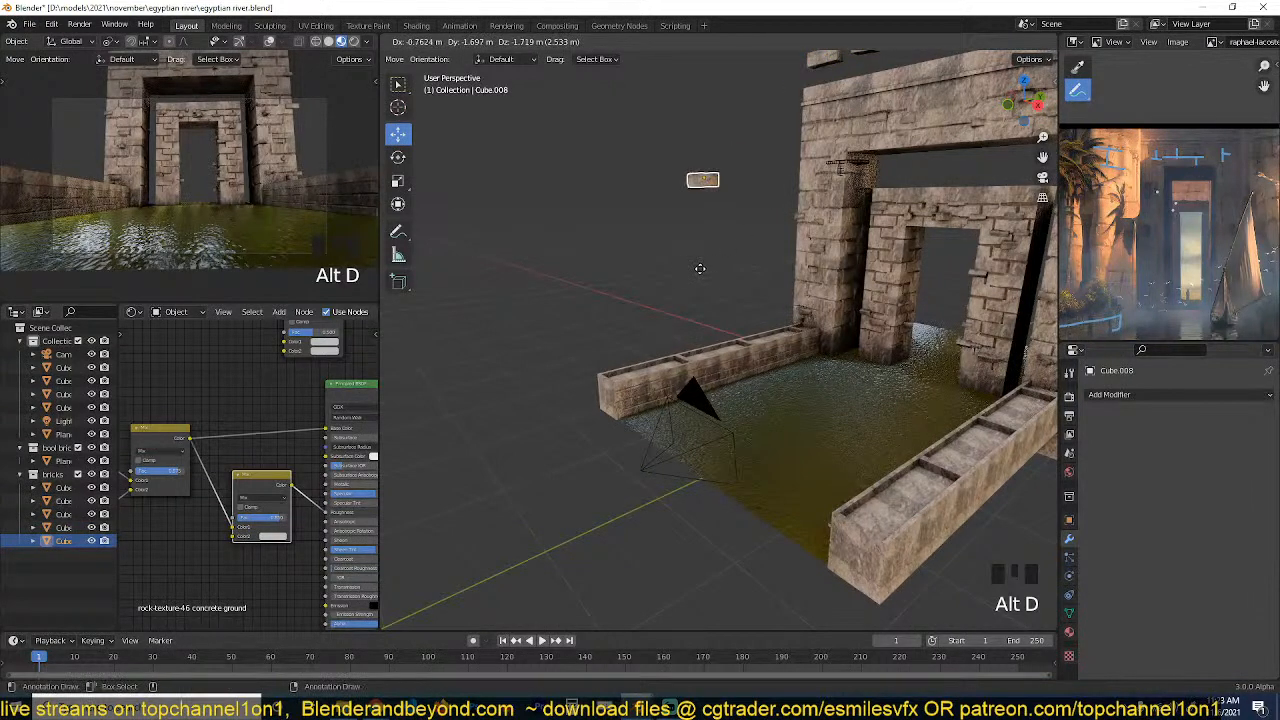
{"action": "right_click", "coordinate": [693, 259]}
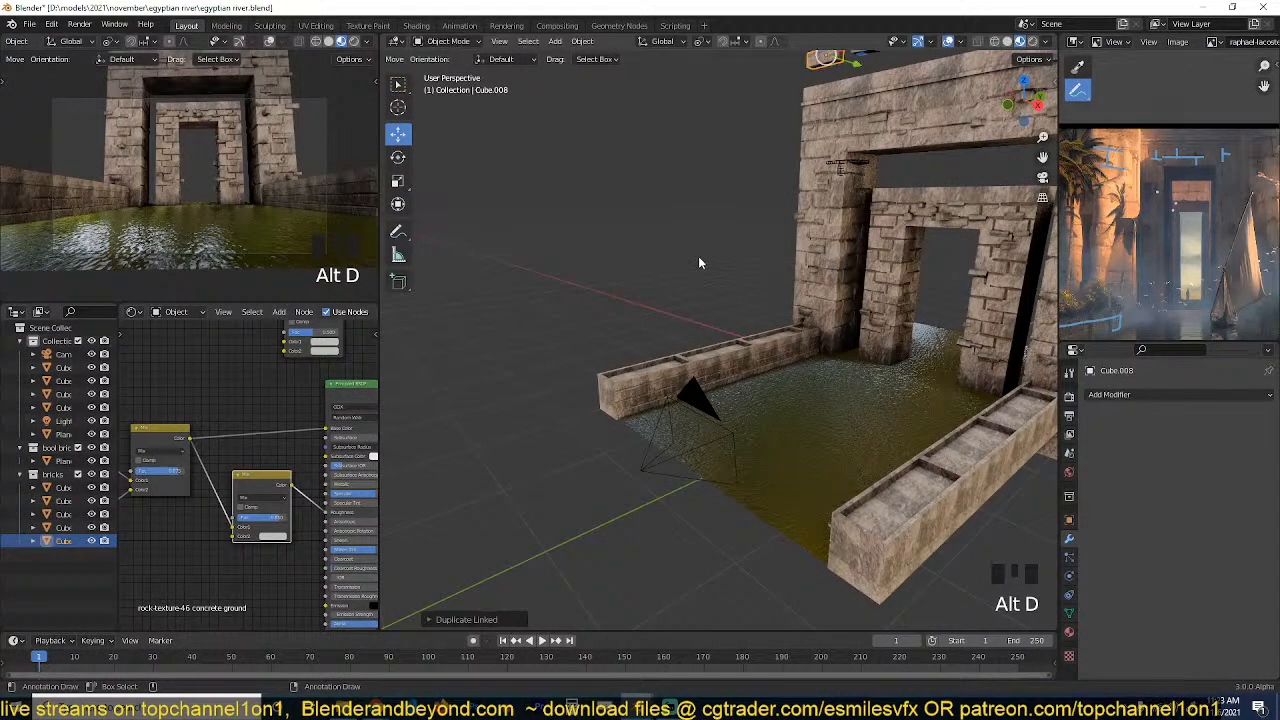
{"action": "left_click", "coordinate": [741, 214]}
{"action": "middle_click_drag", "start_coordinate": [705, 294], "coordinate": [770, 273]}
{"action": "scroll", "coordinate": [766, 274], "scroll_direction": "up", "scroll_amount": 3}
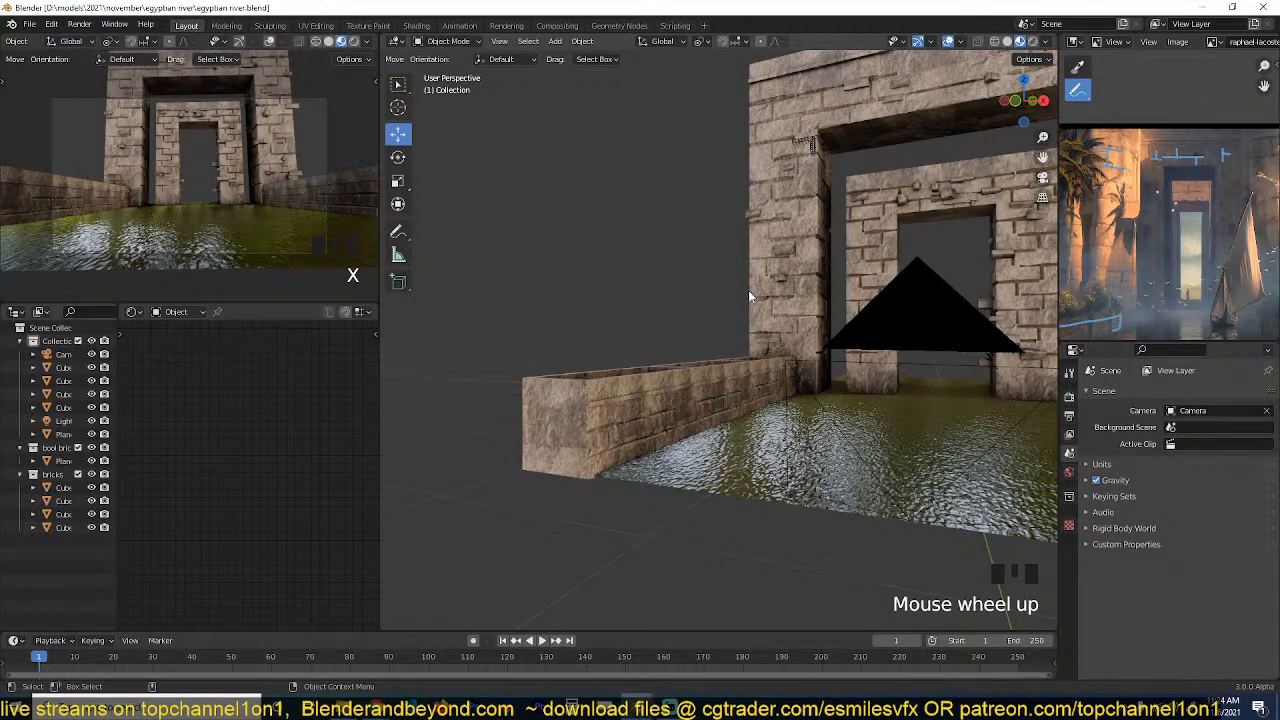
Examine the stonework in the enlarged reference painting and compare it with the inner face of the low wall.
{"action": "left_click", "coordinate": [749, 291]}
{"action": "key", "text": "ctrl+space"}
{"action": "scroll", "coordinate": [1029, 268], "scroll_direction": "up", "scroll_amount": 4}
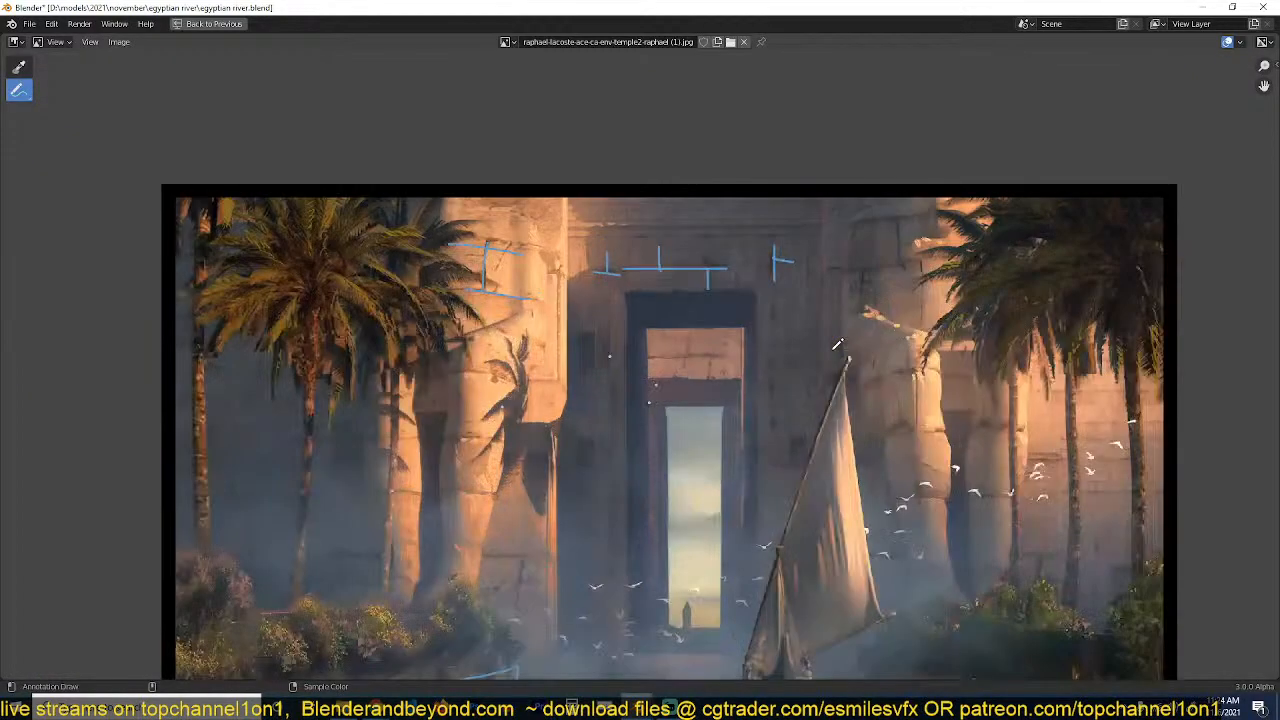
{"action": "scroll", "coordinate": [838, 345], "scroll_direction": "down", "scroll_amount": 1}
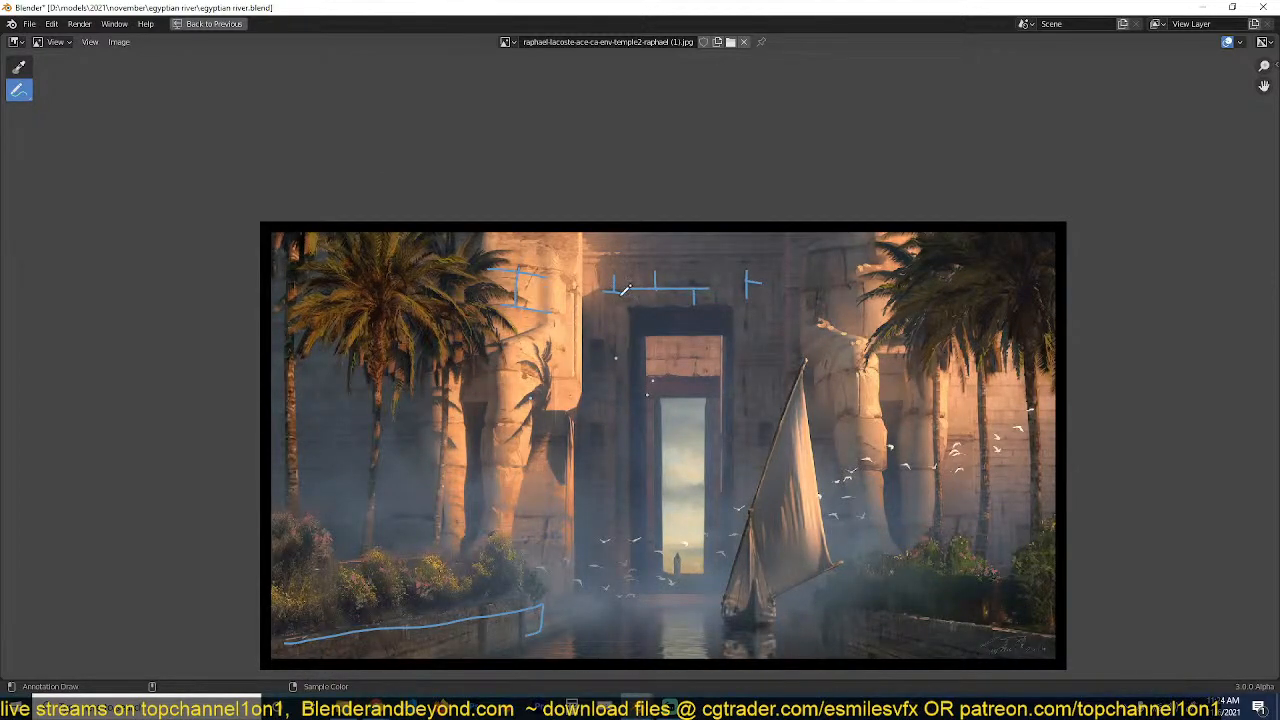
{"action": "key", "text": "ctrl+space"}
{"action": "scroll", "coordinate": [787, 336], "scroll_direction": "up", "scroll_amount": 3}
{"action": "key", "text": "grave"}
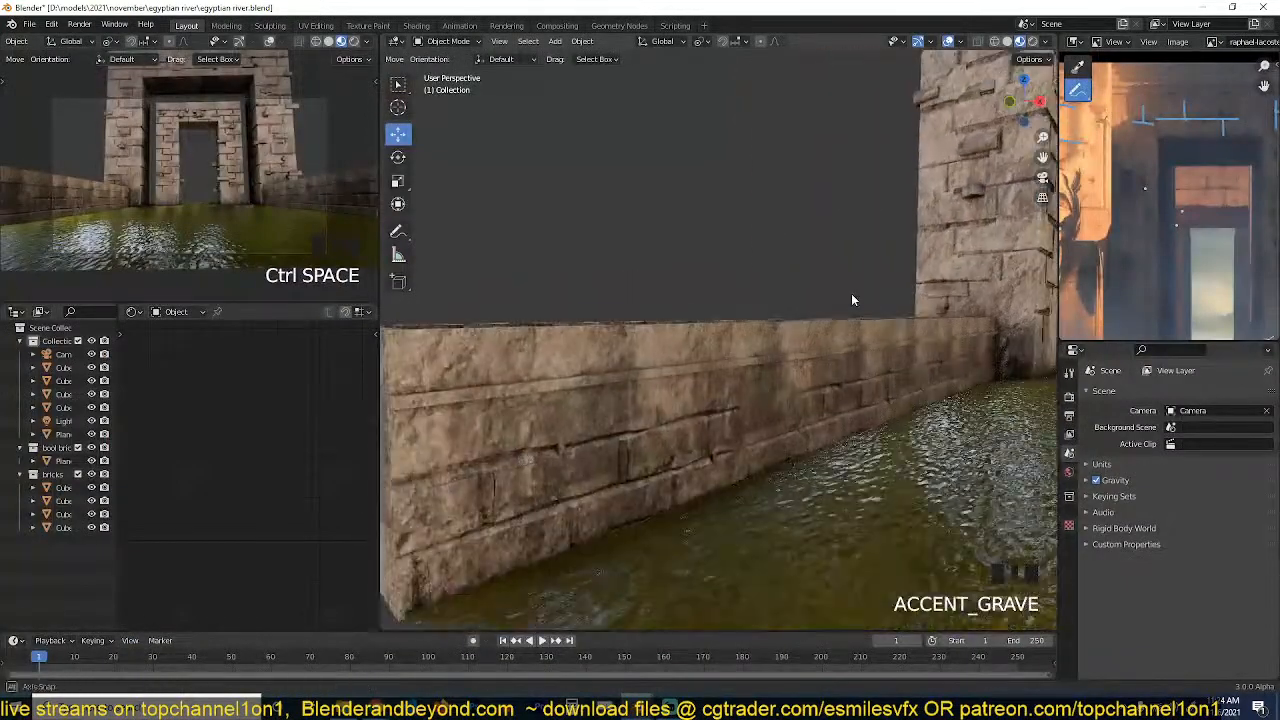
{"action": "scroll", "coordinate": [708, 388], "scroll_direction": "down", "scroll_amount": 3}
{"action": "scroll", "coordinate": [786, 354], "scroll_direction": "up", "scroll_amount": 2}
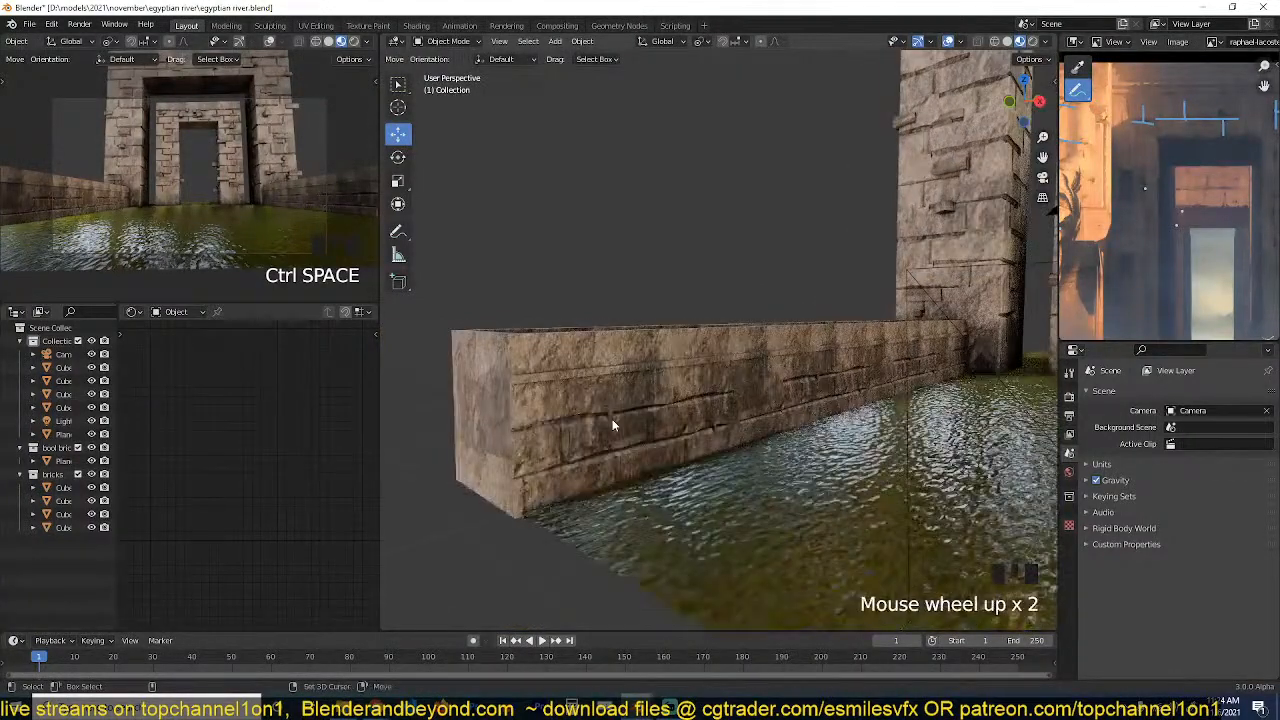
Add a plane at the water-facing side of the low wall's near end and rotate it 90° about Y.
{"action": "right_click", "coordinate": [617, 414], "text": "shift"}
{"action": "key", "text": "shift+a"}
{"action": "mouse_move", "coordinate": [617, 414]}
{"action": "left_click", "coordinate": [662, 412]}
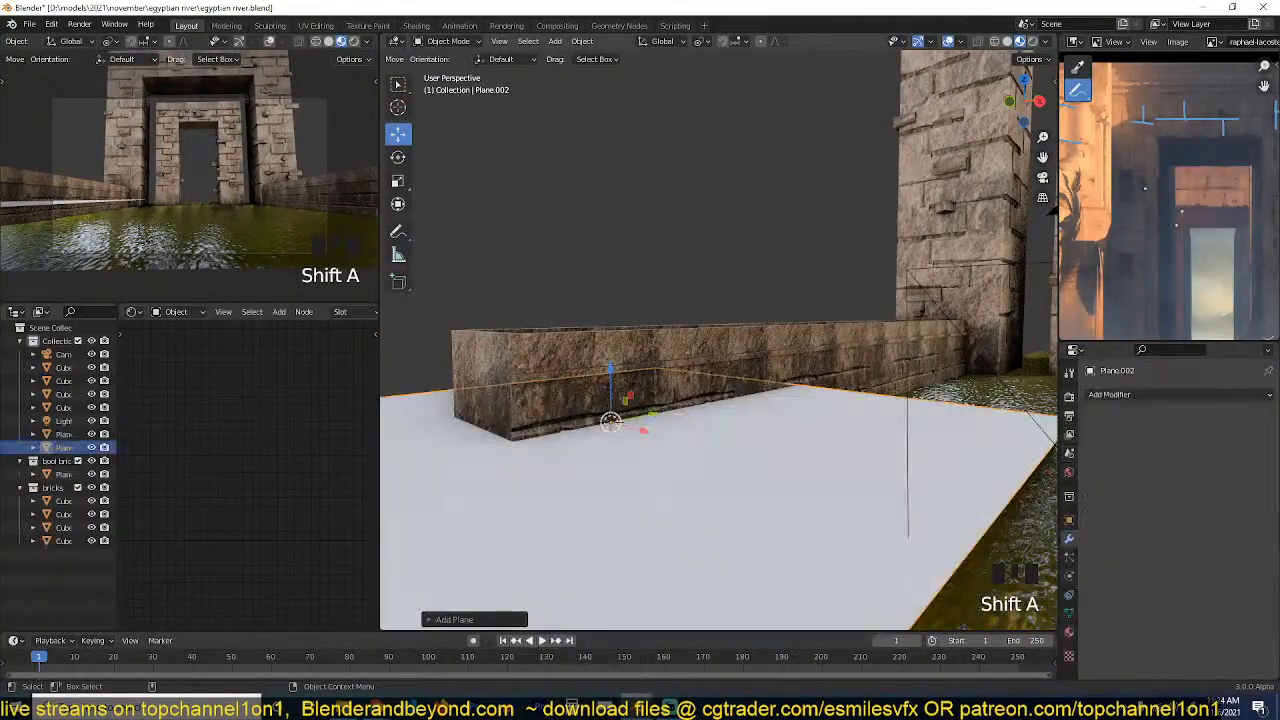
{"action": "type", "text": "rx90"}
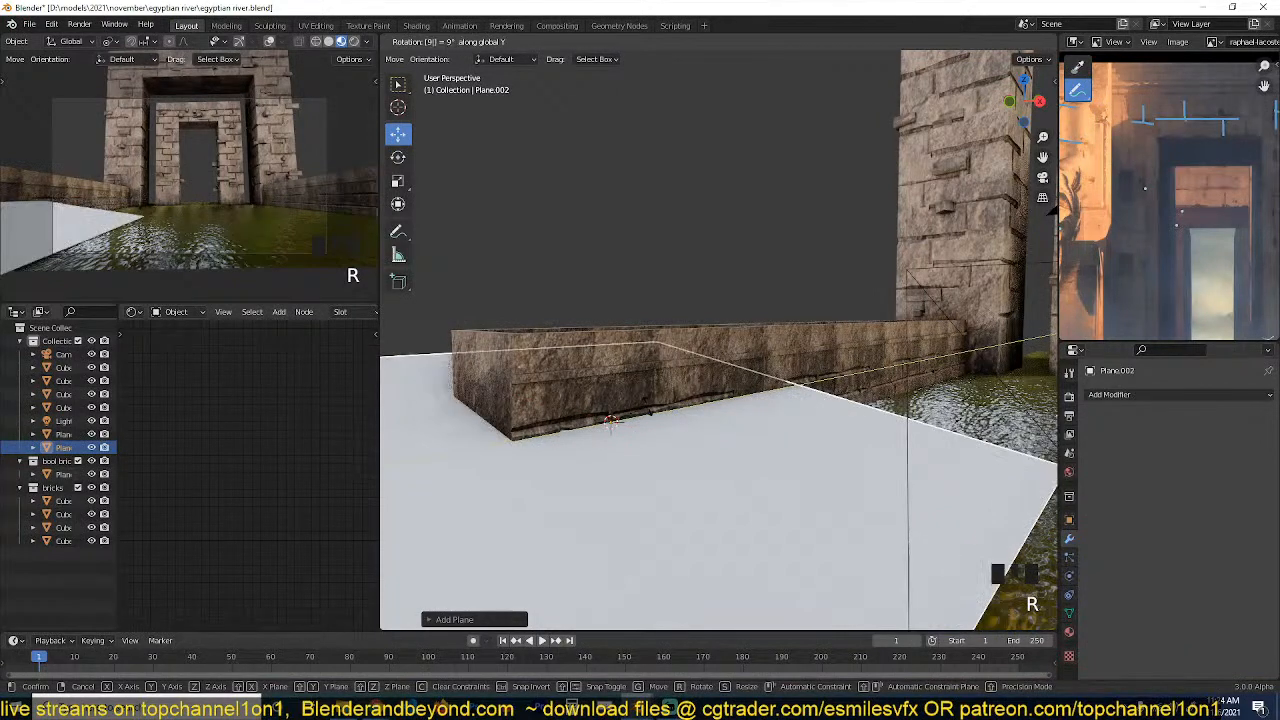
{"action": "key", "text": "Return"}
Scale the plane down to the low wall's height and extend its far edge about 3.3 m along Y to the outer gateway.
{"action": "scroll", "coordinate": [935, 186], "scroll_direction": "down", "scroll_amount": 4}
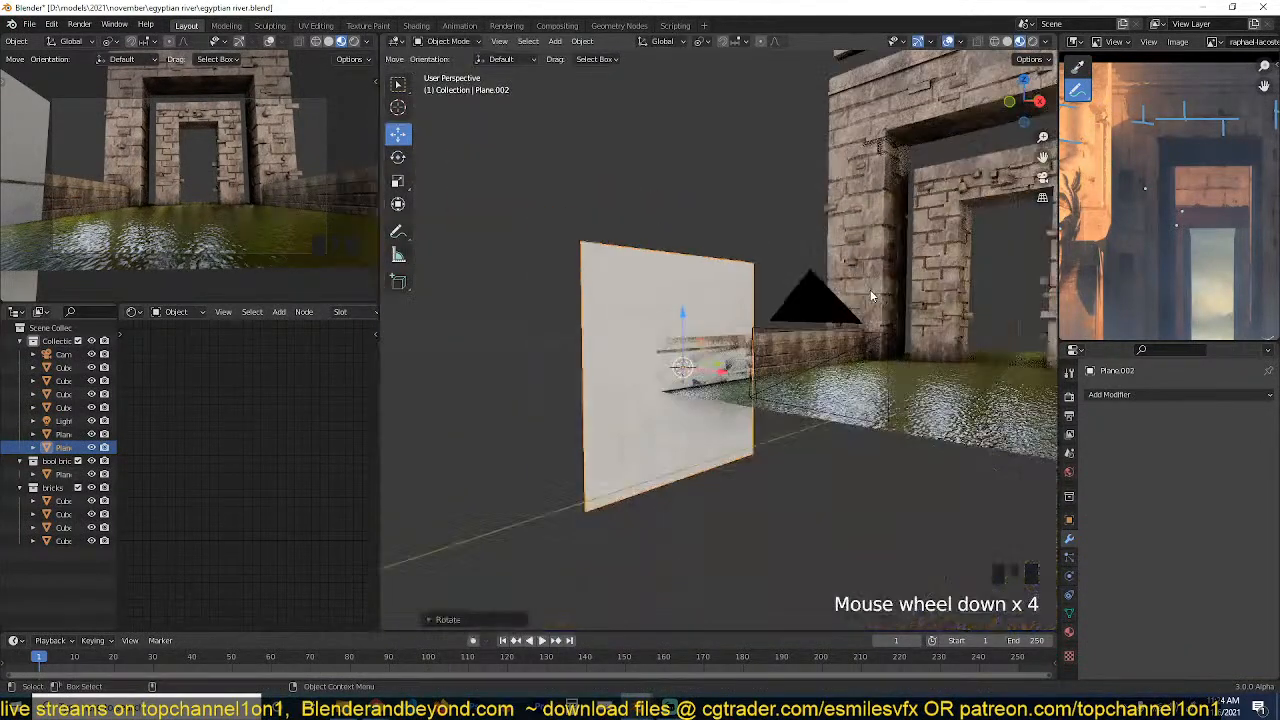
{"action": "key", "text": "s"}
{"action": "left_click", "coordinate": [729, 350]}
{"action": "key", "text": "Tab"}
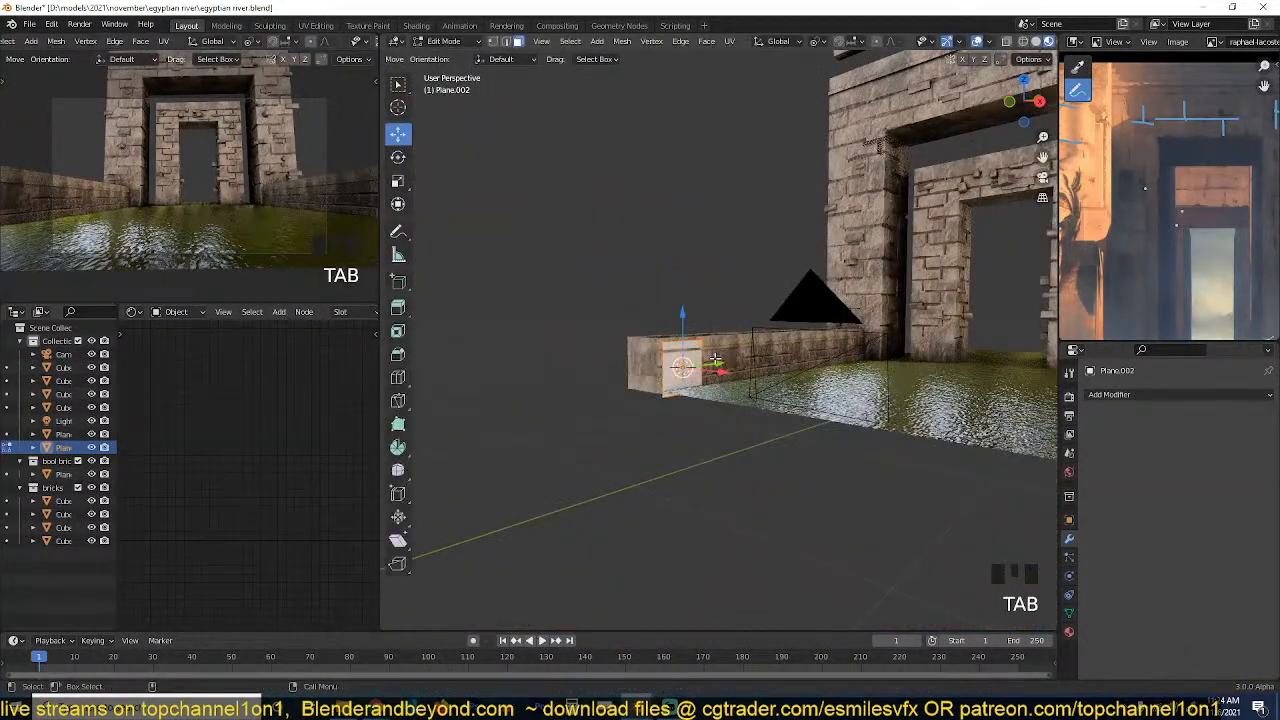
{"action": "left_click", "coordinate": [703, 341], "text": "alt"}
{"action": "key", "text": "grave"}
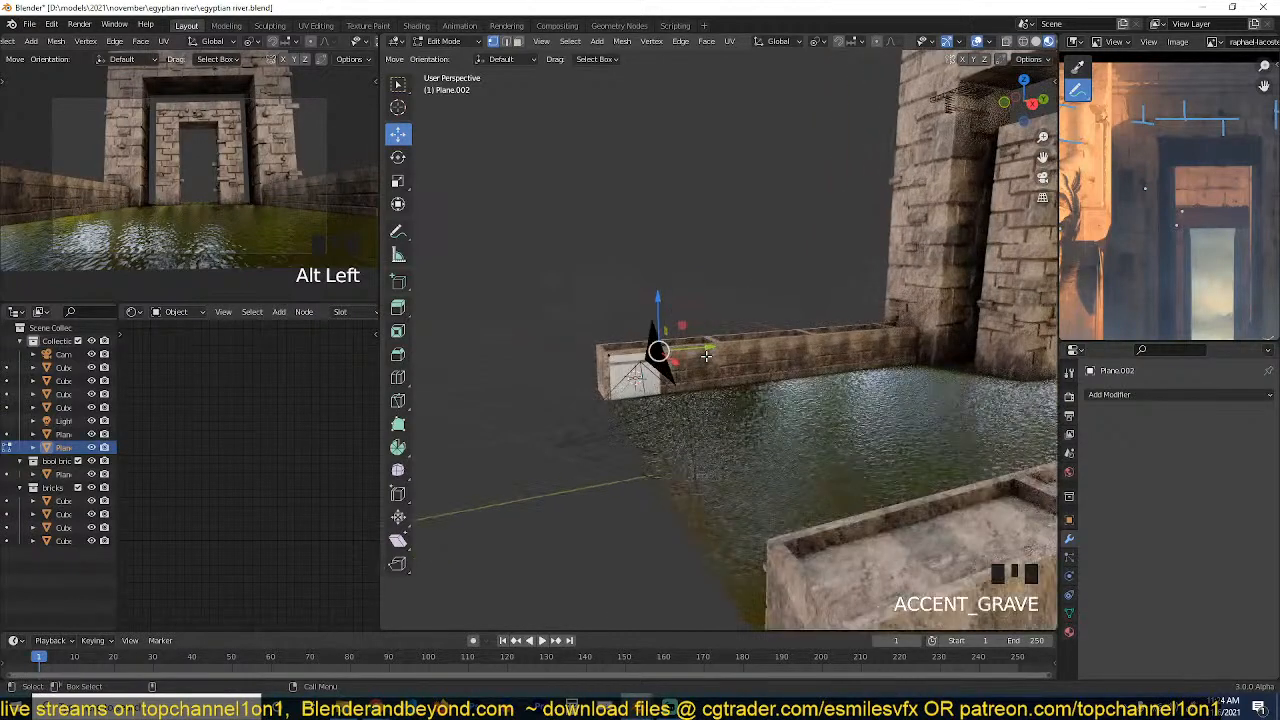
{"action": "left_click_drag", "start_coordinate": [699, 346], "coordinate": [970, 330]}
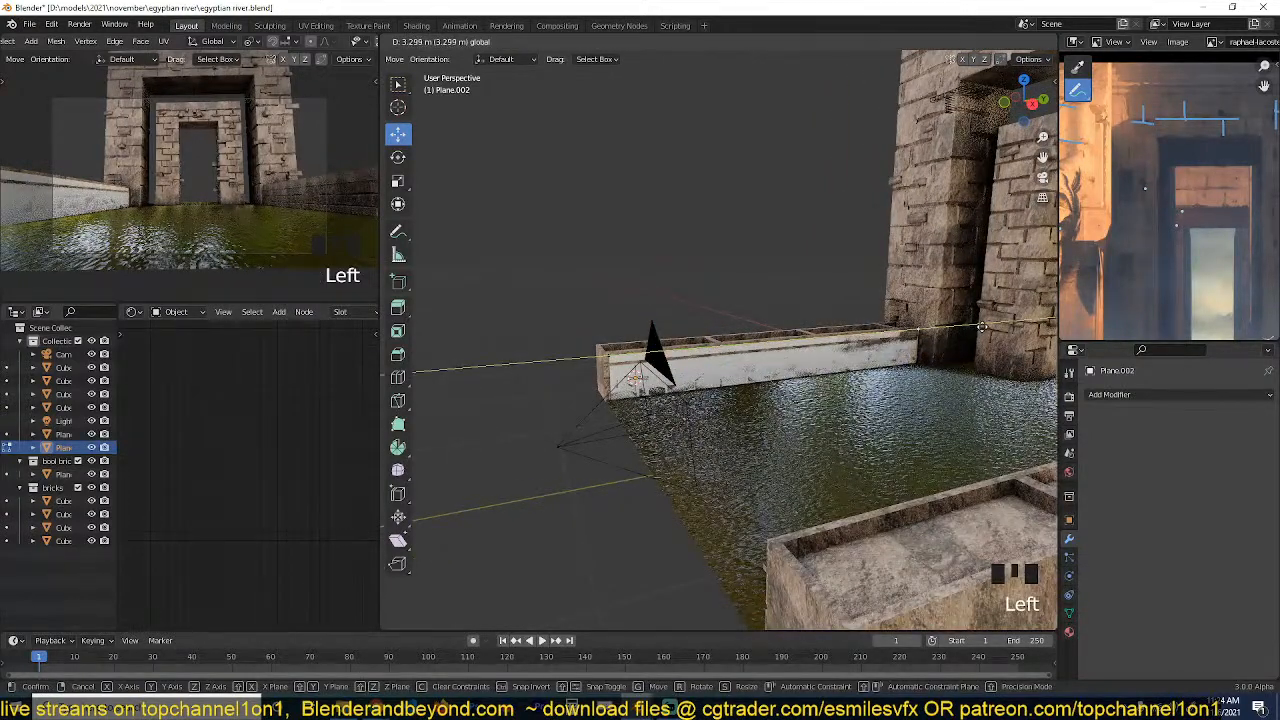
Add several evenly spaced vertical loop cuts along the plane covering the low wall's face and return to Object Mode.
{"action": "key", "text": "grave"}
{"action": "scroll", "coordinate": [895, 340], "scroll_direction": "up", "scroll_amount": 2}
{"action": "key", "text": "Tab"}
{"action": "key", "text": "ctrl+r"}
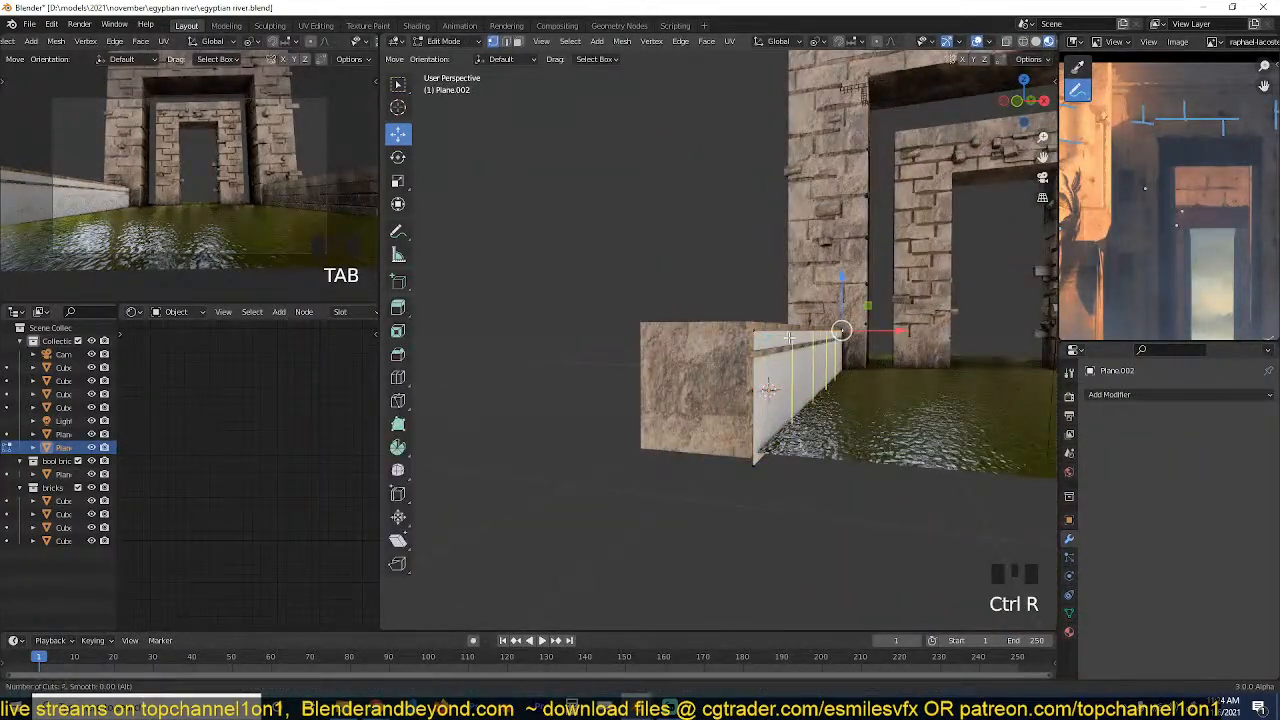
{"action": "key", "text": "Tab"}
Copy the outer gateway's Mirror and ParticleSystem modifiers onto the plane covering the low wall.
{"action": "scroll", "coordinate": [899, 351], "scroll_direction": "down", "scroll_amount": 2}
{"action": "left_click", "coordinate": [795, 251], "text": "shift"}
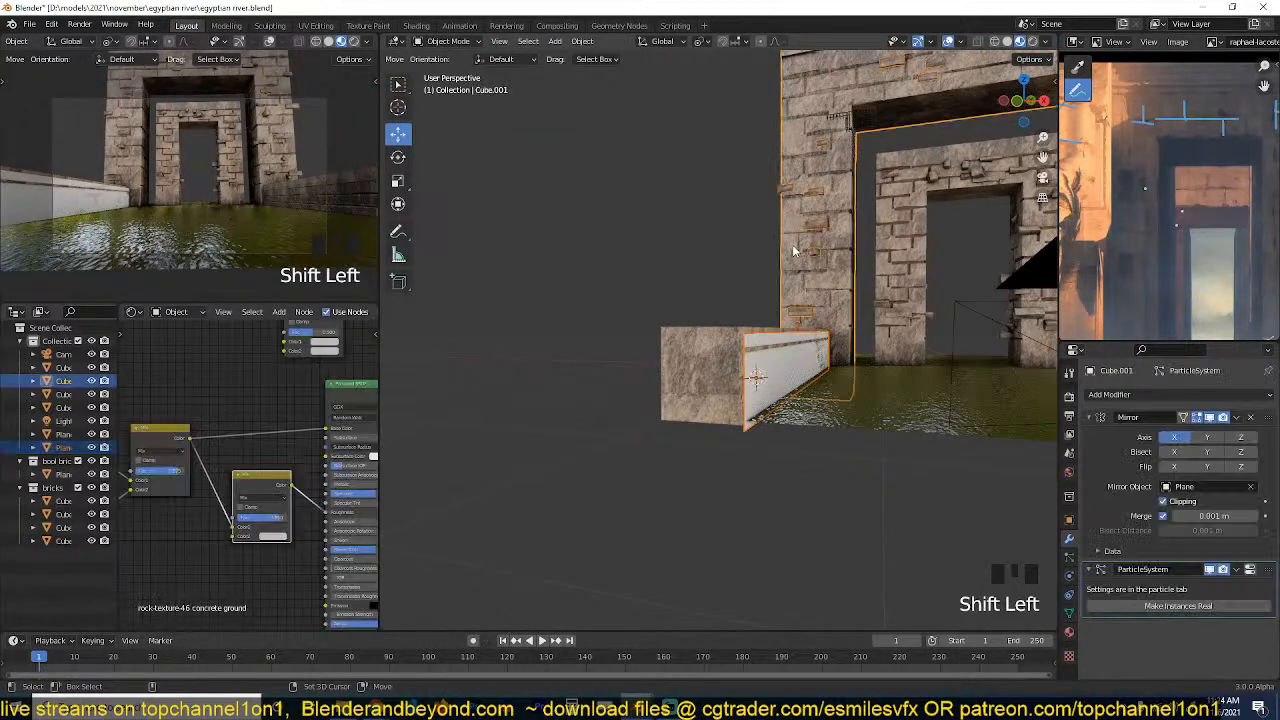
{"action": "key", "text": "ctrl+l"}
{"action": "left_click", "coordinate": [793, 247]}
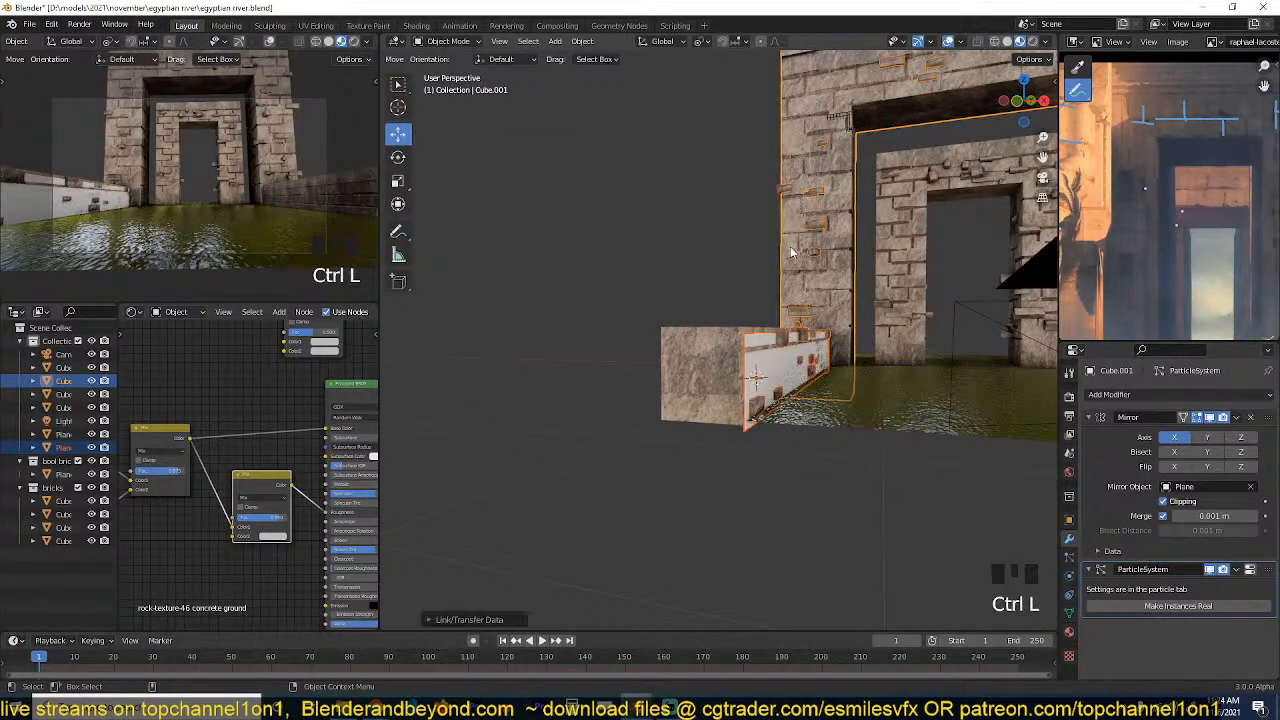
Try the Wire viewport display on the plane covering the low wall, restoring Textured display at the end.
{"action": "left_click", "coordinate": [800, 361]}
{"action": "key", "text": "grave"}
{"action": "middle_click_drag", "start_coordinate": [832, 378], "coordinate": [868, 392]}
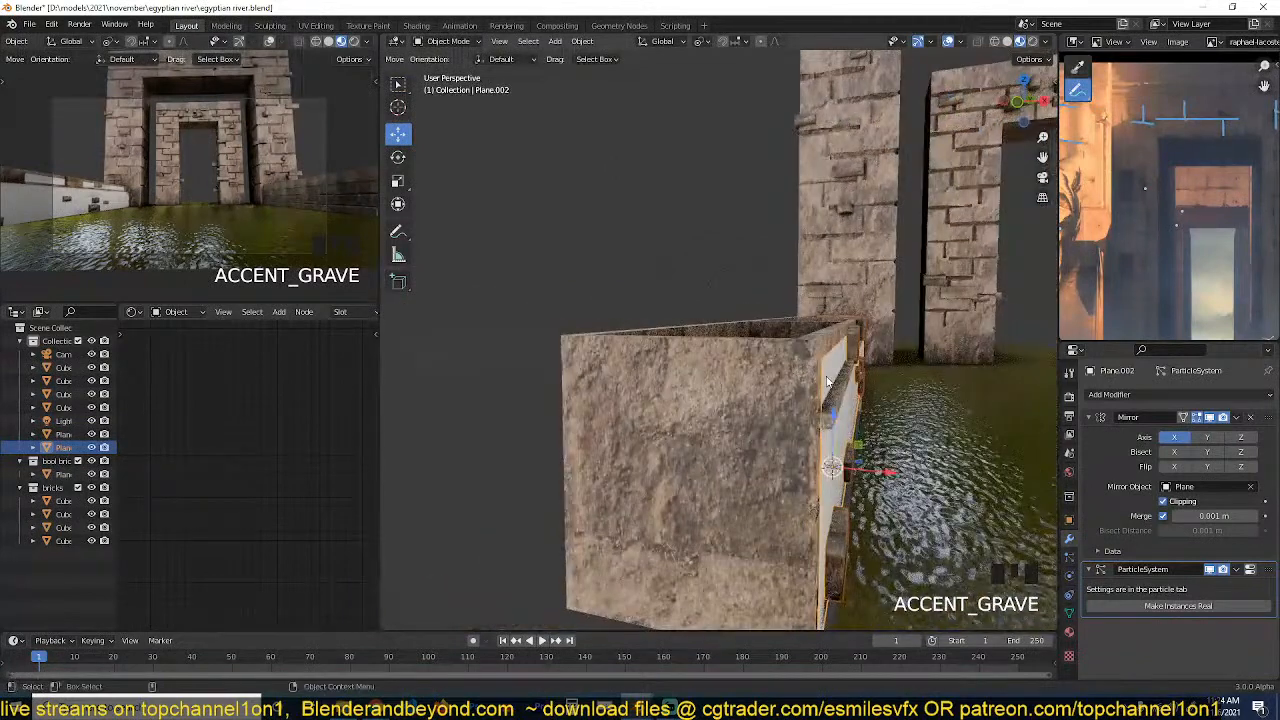
{"action": "scroll", "coordinate": [845, 456], "scroll_direction": "down", "scroll_amount": 3}
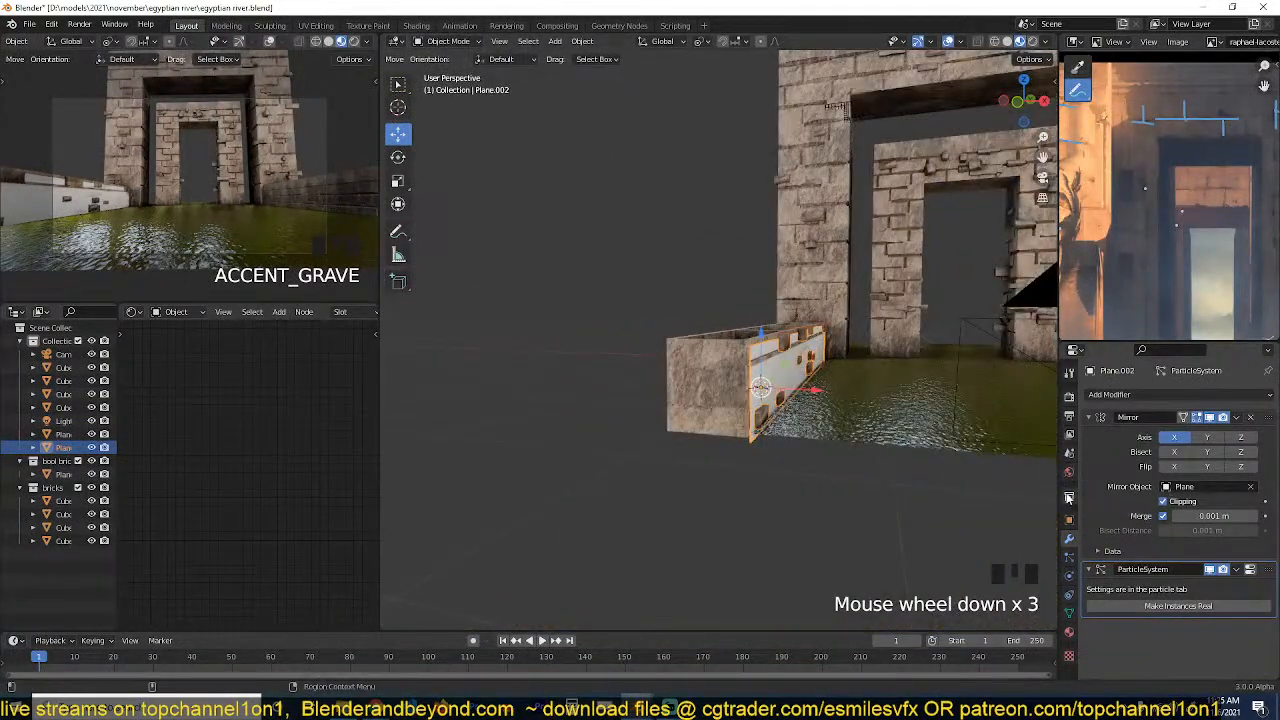
{"action": "left_click", "coordinate": [1069, 519]}
{"action": "scroll", "coordinate": [1150, 603], "scroll_direction": "down", "scroll_amount": 8}
{"action": "left_click", "coordinate": [1198, 619]}
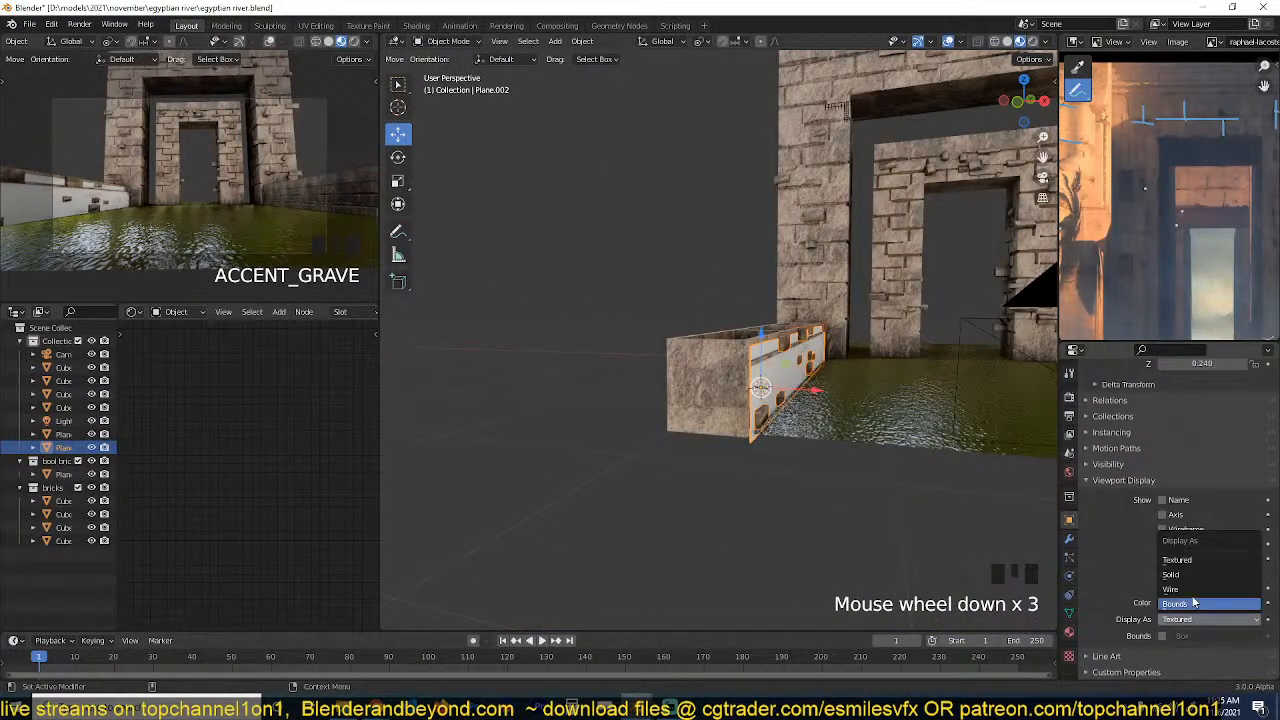
{"action": "left_click", "coordinate": [1192, 588]}
{"action": "scroll", "coordinate": [756, 427], "scroll_direction": "up", "scroll_amount": 3}
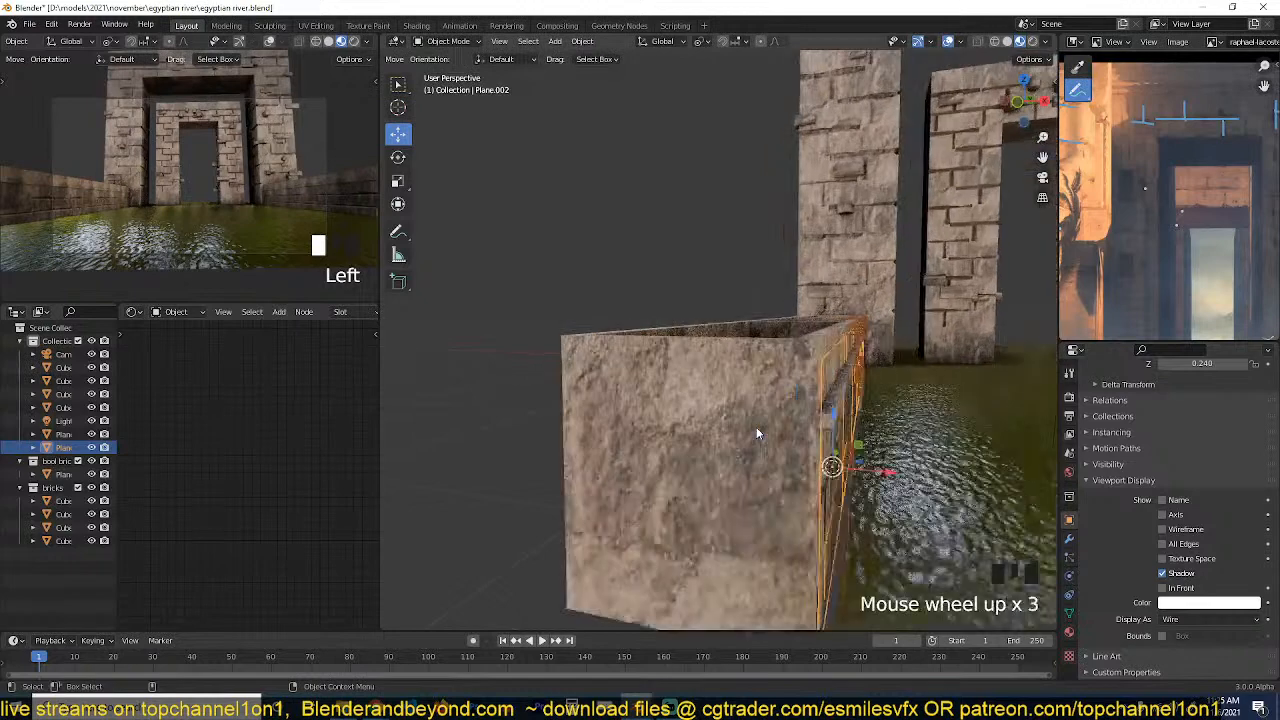
{"action": "left_click", "coordinate": [1198, 619]}
{"action": "left_click", "coordinate": [1198, 560]}
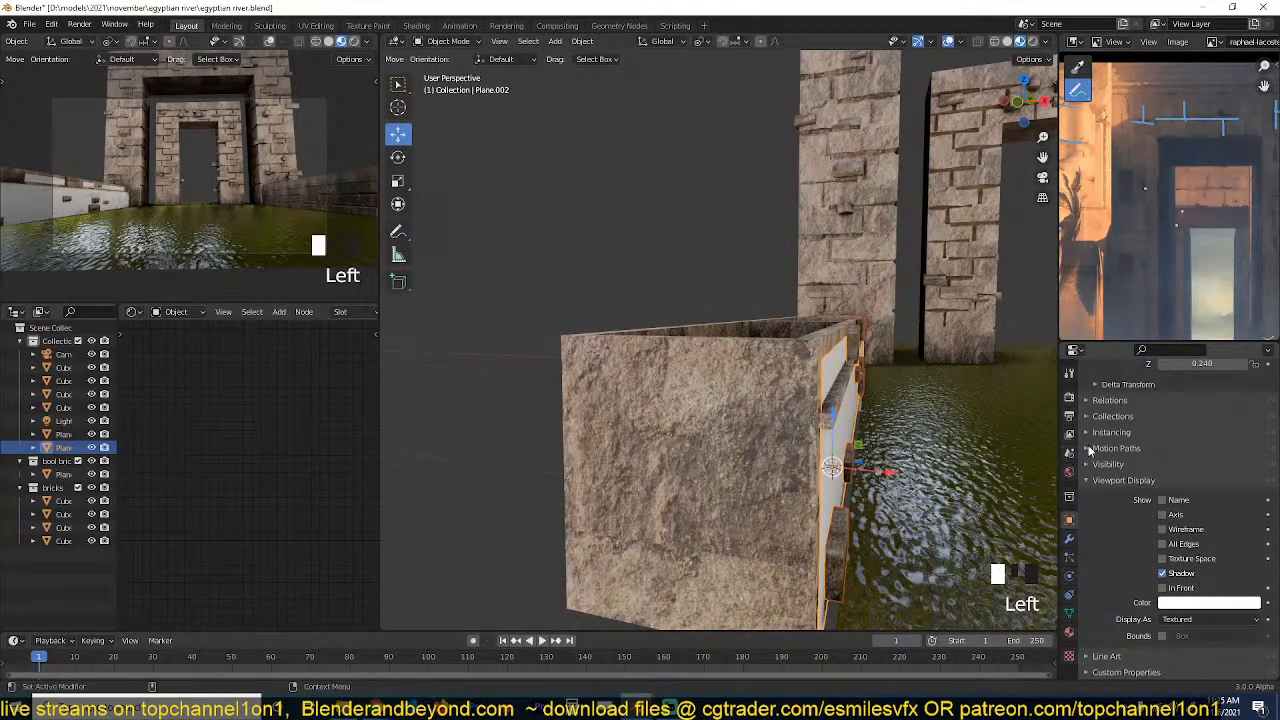
Turn off Show Instancer for both viewport and render on the plane covering the low wall, and check its scattered bricks.
{"action": "left_click", "coordinate": [1092, 433]}
{"action": "key", "text": "alt+a"}
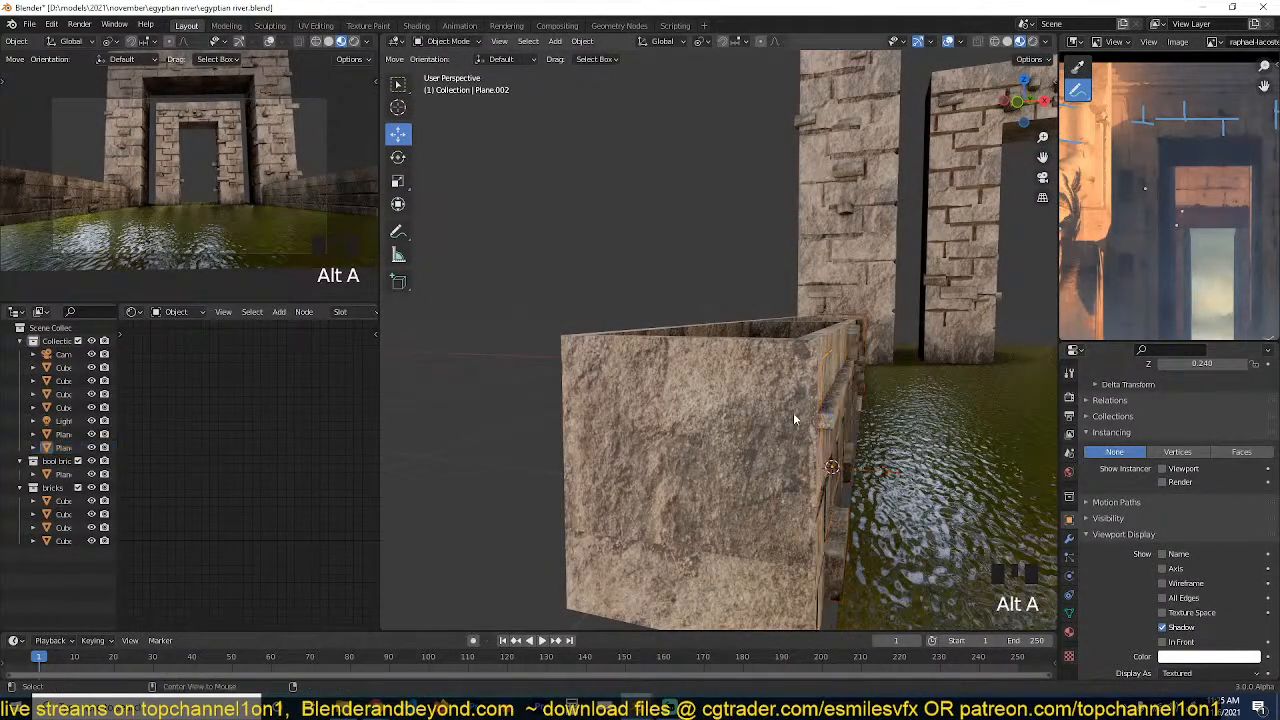
{"action": "key", "text": "grave"}
{"action": "middle_click_drag", "start_coordinate": [794, 414], "coordinate": [761, 393]}
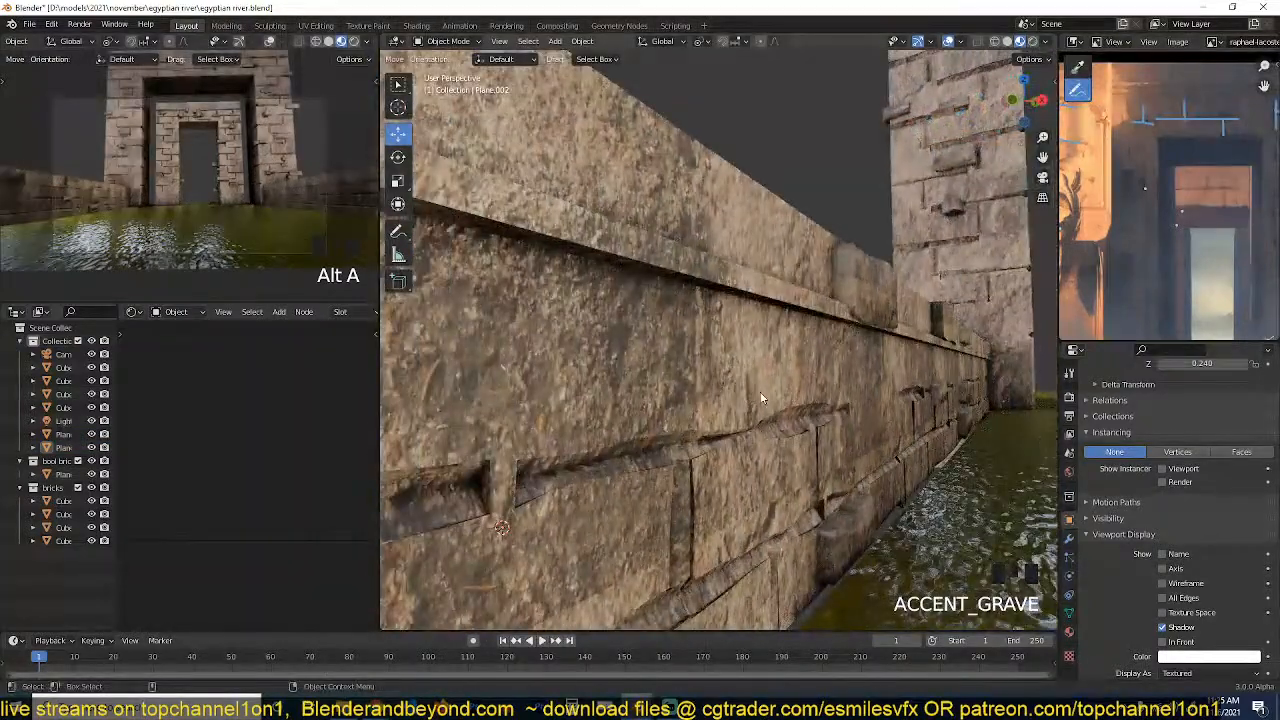
{"action": "left_click", "coordinate": [853, 296]}
{"action": "scroll", "coordinate": [853, 296], "scroll_direction": "down", "scroll_amount": 2}
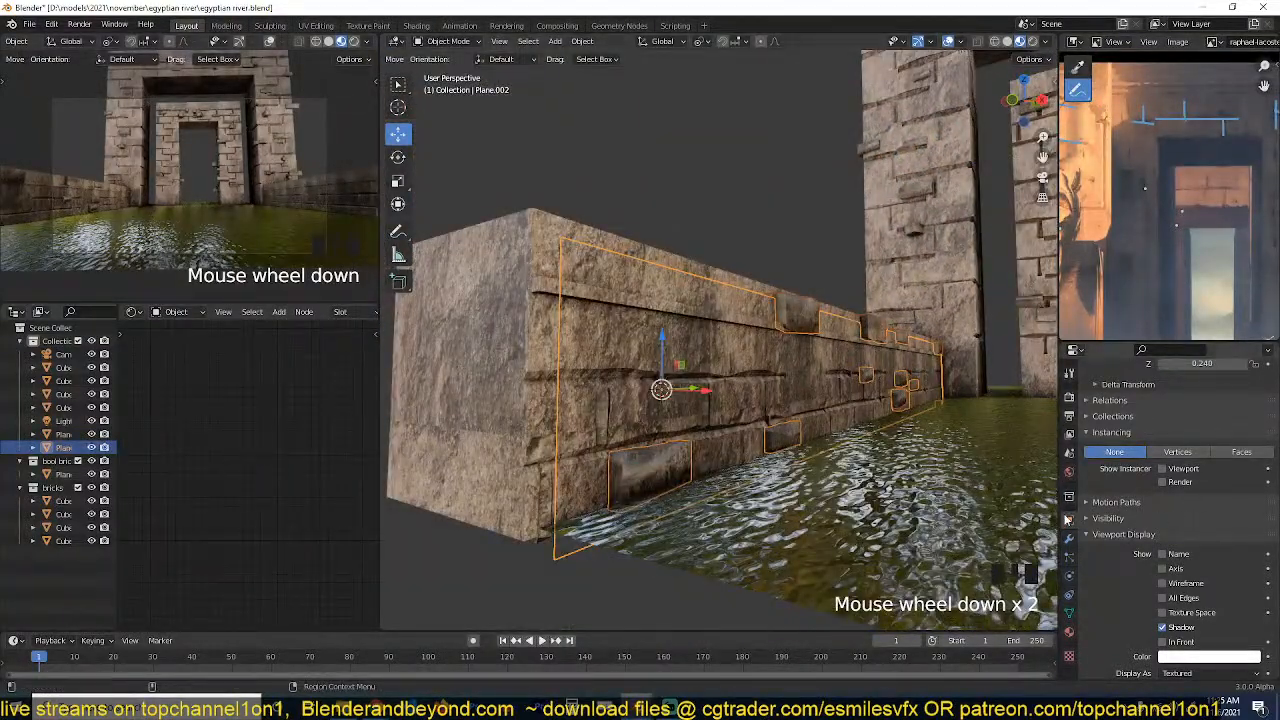
{"action": "scroll", "coordinate": [929, 251], "scroll_direction": "down", "scroll_amount": 3}
{"action": "middle_click_drag", "start_coordinate": [929, 251], "coordinate": [866, 380], "text": "shift"}
{"action": "key", "text": "grave"}
{"action": "middle_click_drag", "start_coordinate": [845, 268], "coordinate": [863, 250]}
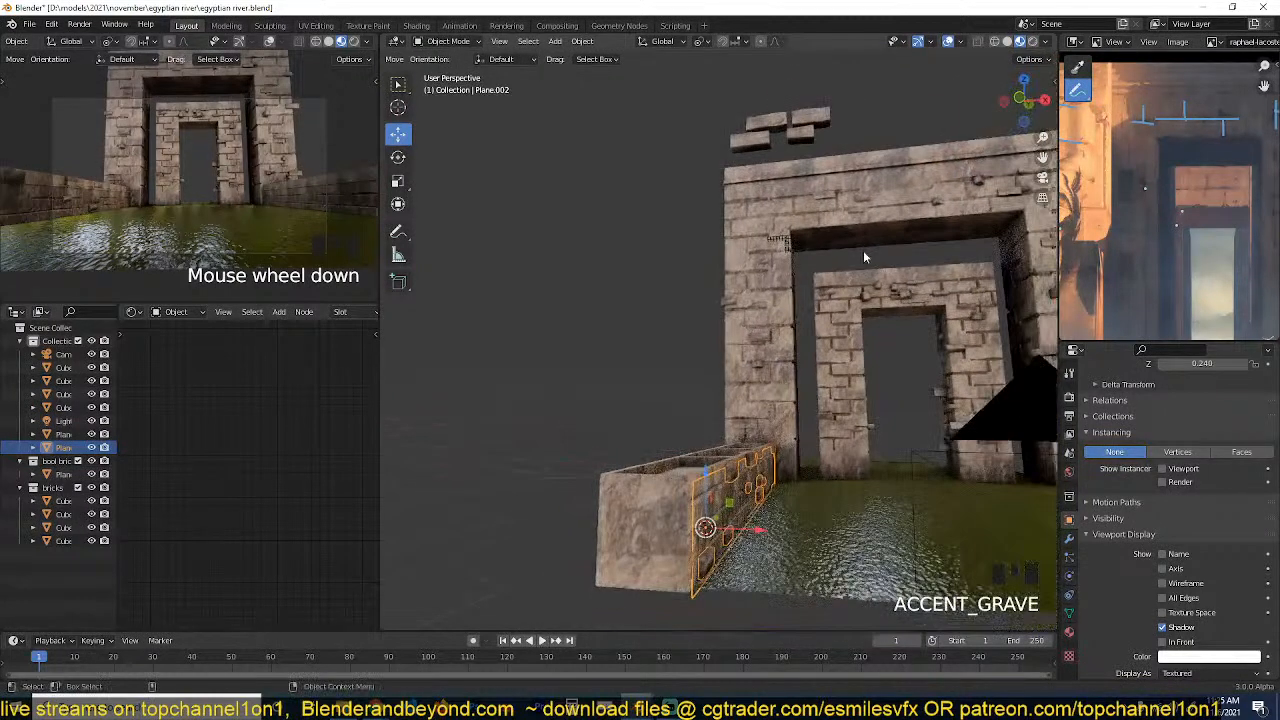
Remove the particle systems from the outer gateway and the inner gateway.
{"action": "left_click", "coordinate": [790, 278]}
{"action": "left_click", "coordinate": [742, 474]}
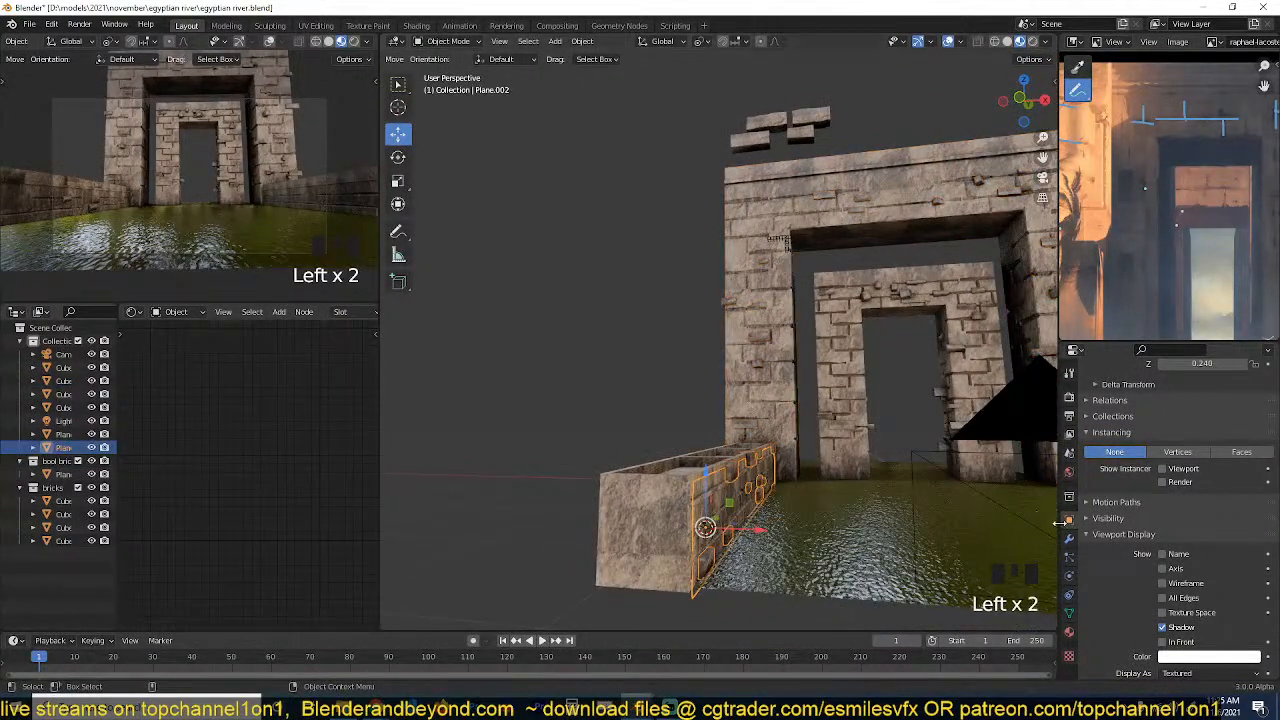
{"action": "left_click", "coordinate": [911, 220]}
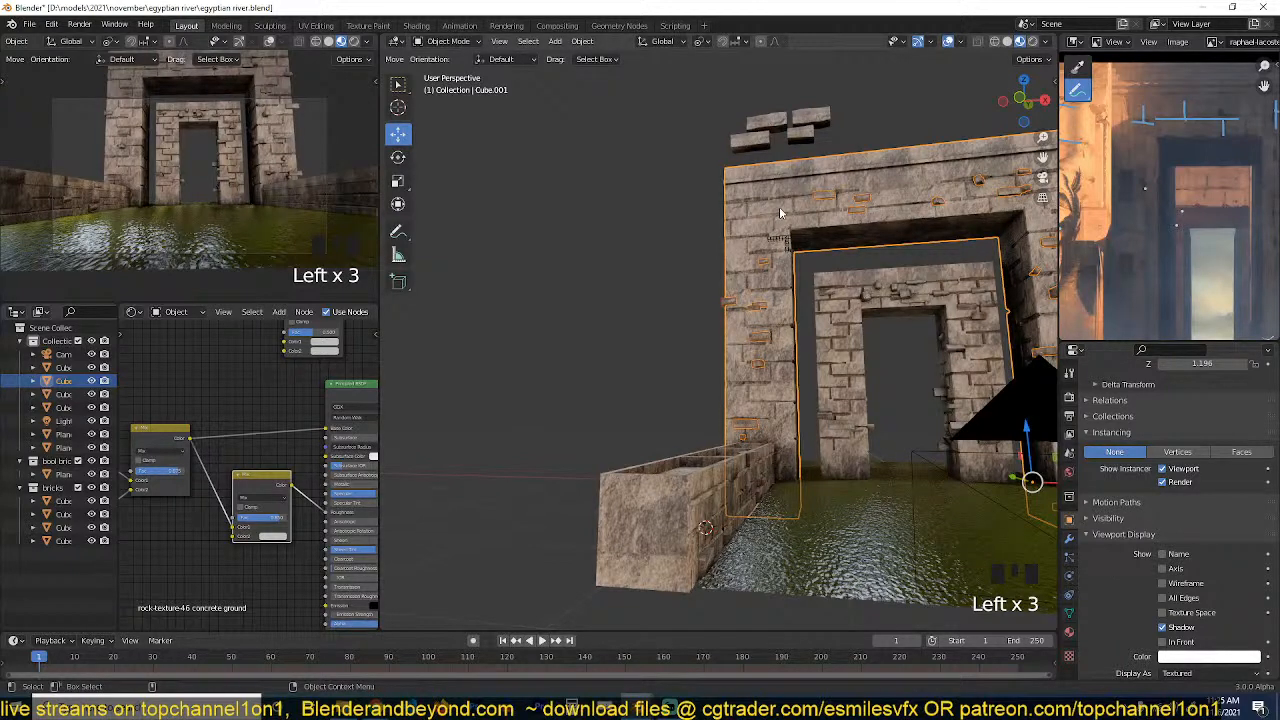
{"action": "left_click", "coordinate": [1068, 555]}
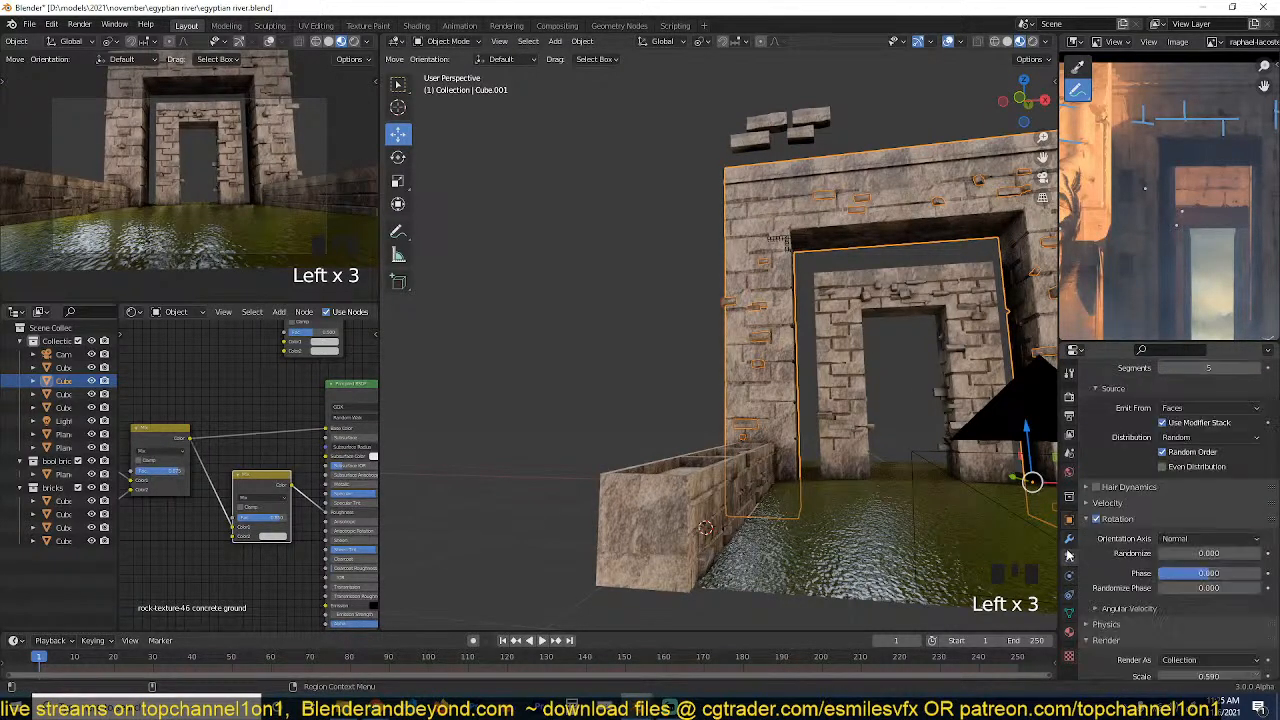
{"action": "scroll", "coordinate": [1218, 400], "scroll_direction": "up", "scroll_amount": 5}
{"action": "left_click", "coordinate": [1267, 408]}
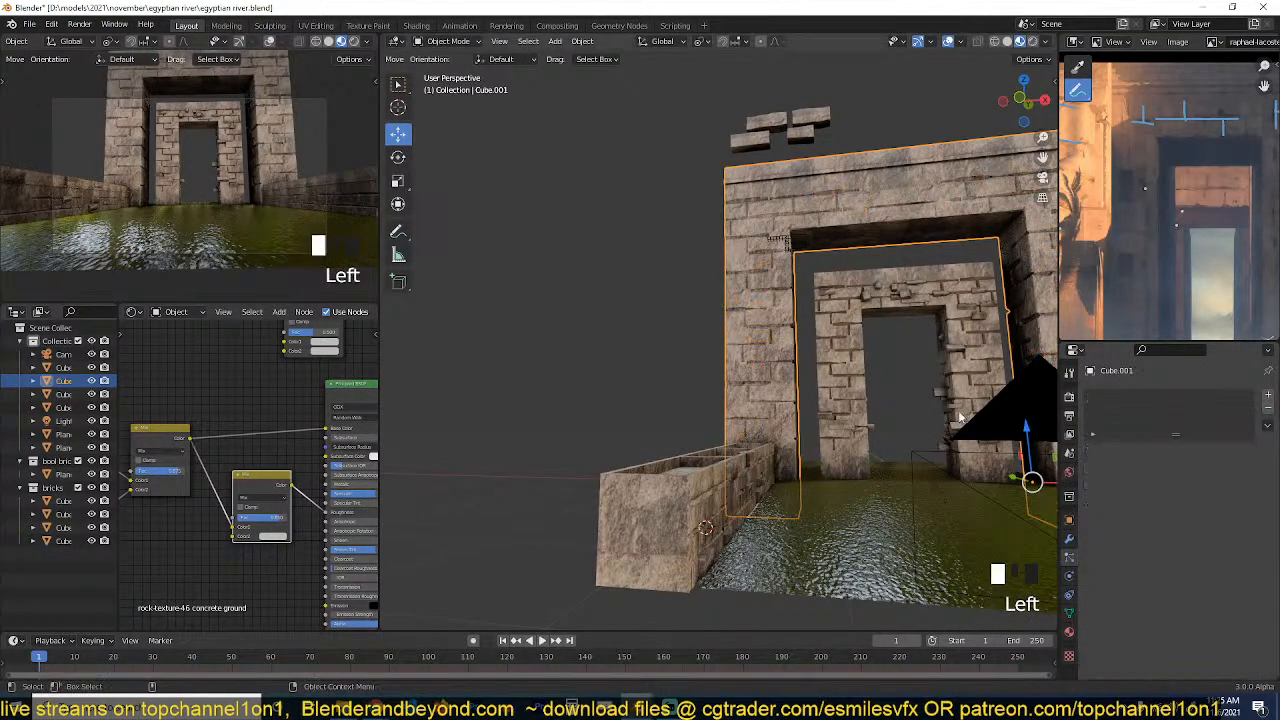
{"action": "key", "text": "grave"}
{"action": "left_click", "coordinate": [900, 370]}
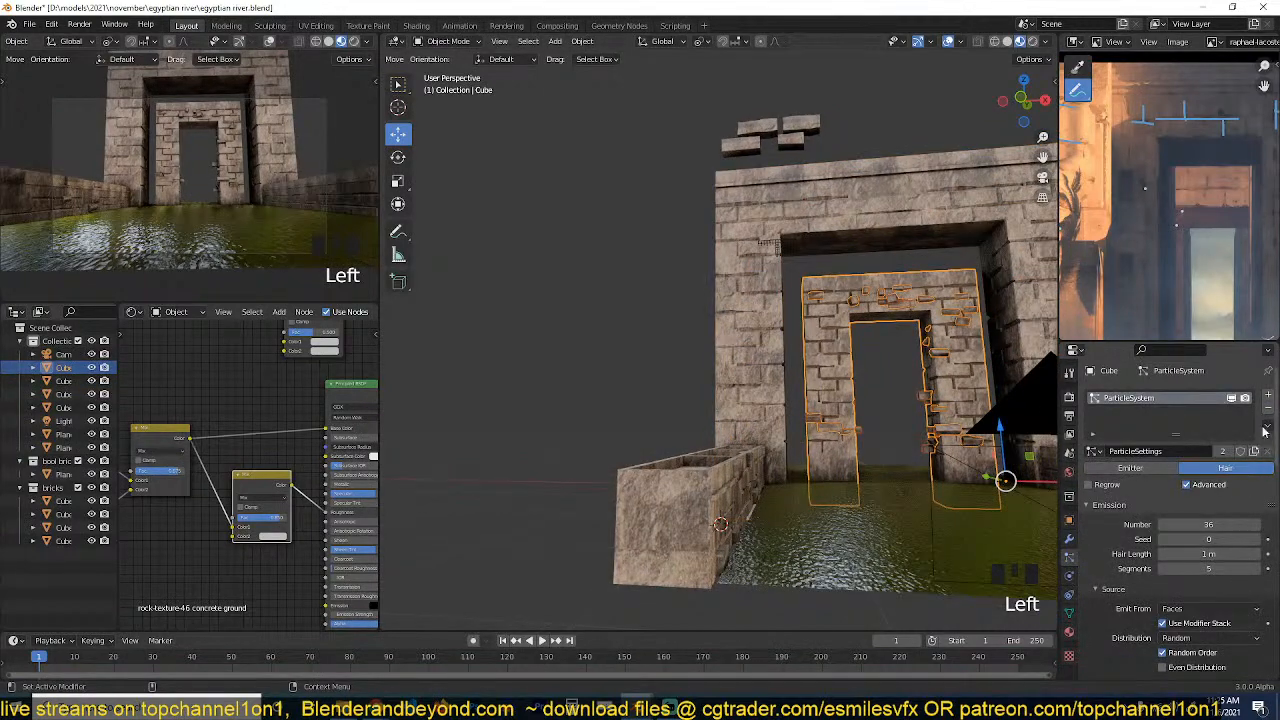
{"action": "left_click", "coordinate": [1267, 409]}
Set the particle number to 102 on the plane covering the low wall and inspect the denser bricks.
{"action": "middle_click_drag", "start_coordinate": [954, 410], "coordinate": [786, 386]}
{"action": "left_click", "coordinate": [623, 449]}
{"action": "key", "text": "grave"}
{"action": "scroll", "coordinate": [590, 479], "scroll_direction": "up", "scroll_amount": 3}
{"action": "middle_click_drag", "start_coordinate": [623, 449], "coordinate": [662, 448]}
{"action": "mouse_move", "coordinate": [1209, 525]}
{"action": "left_mouse_down"}
{"action": "mouse_move", "coordinate": [1236, 525]}
{"action": "mouse_move", "coordinate": [1180, 526]}
{"action": "mouse_move", "coordinate": [1212, 526]}
{"action": "left_mouse_up"}
{"action": "key", "text": "grave"}
{"action": "key", "text": "grave"}
{"action": "key", "text": "grave"}
{"action": "key", "text": "alt+a"}
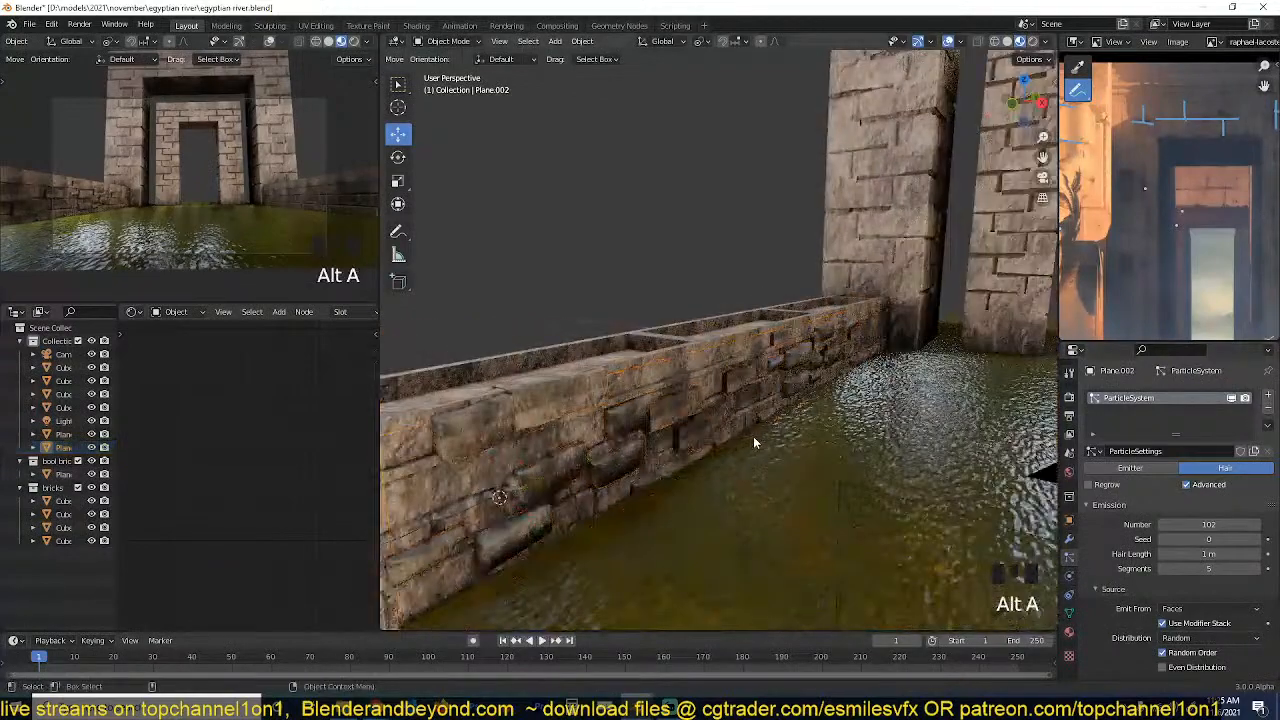
{"action": "key", "text": "grave"}
{"action": "left_click", "coordinate": [748, 397]}
{"action": "key", "text": "grave"}
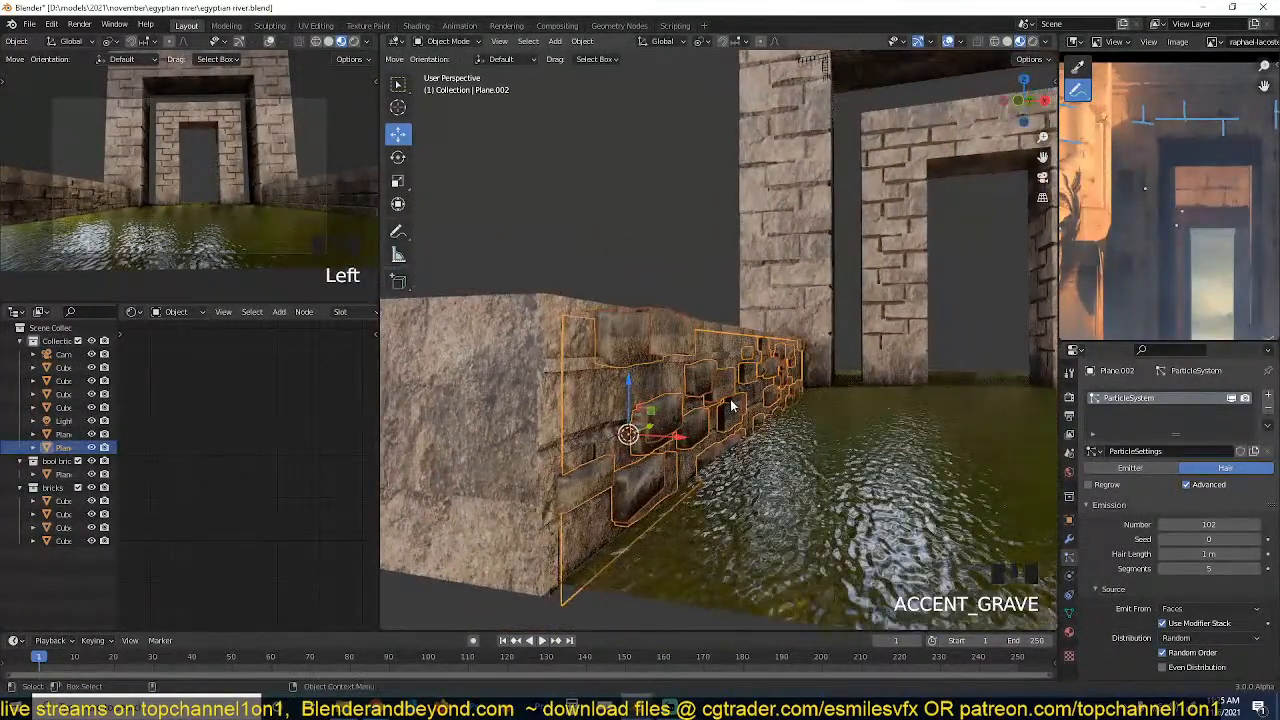
Open the four source bricks above the gateway together in Edit Mode and dissolve two cross edges on top of a large brick.
{"action": "middle_click_drag", "start_coordinate": [731, 405], "coordinate": [706, 294]}
{"action": "left_click_drag", "start_coordinate": [697, 144], "coordinate": [798, 188]}
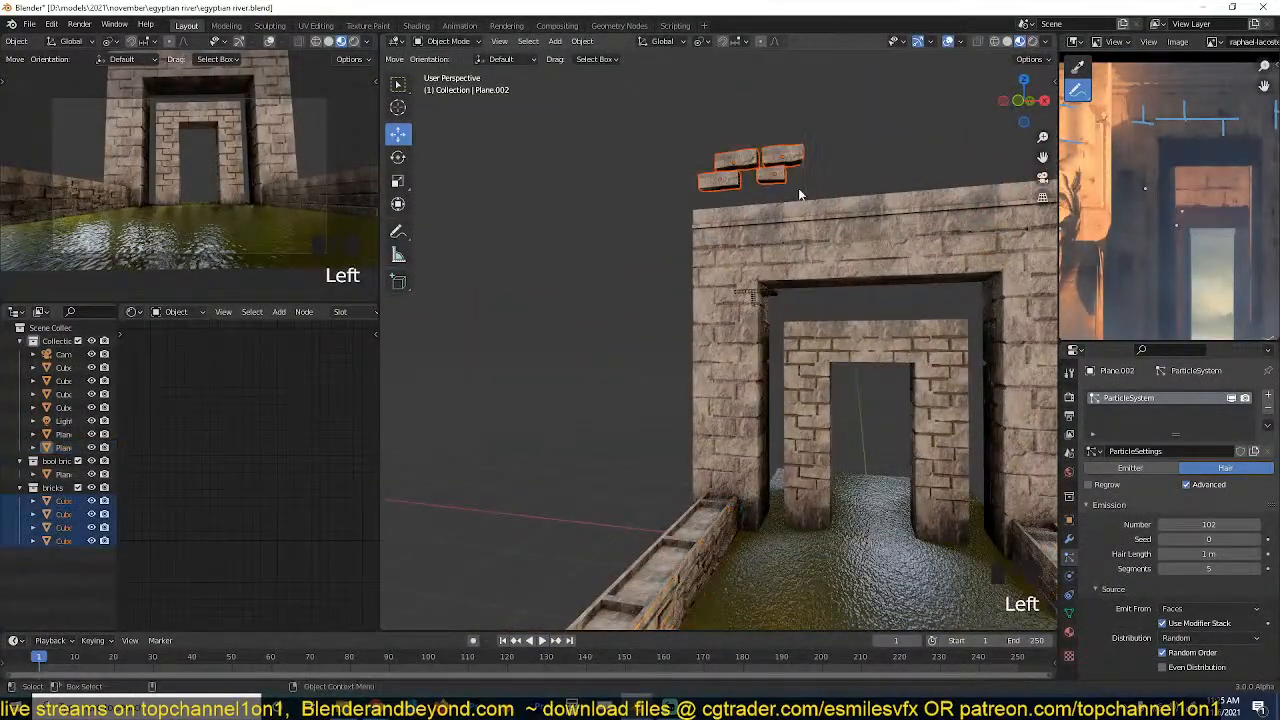
{"action": "key", "text": "KP_Decimal"}
{"action": "key", "text": "Tab"}
{"action": "key", "text": "grave"}
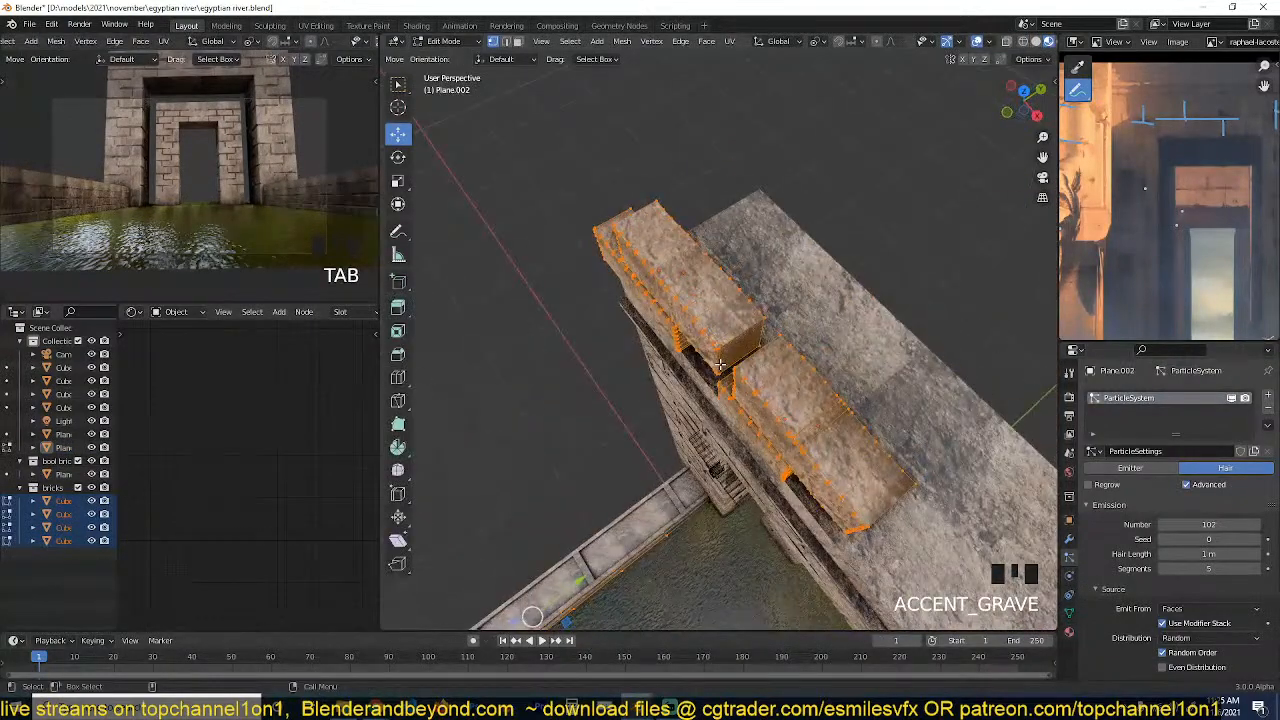
{"action": "key", "text": "grave"}
{"action": "scroll", "coordinate": [568, 294], "scroll_direction": "up", "scroll_amount": 4}
{"action": "key", "text": "3"}
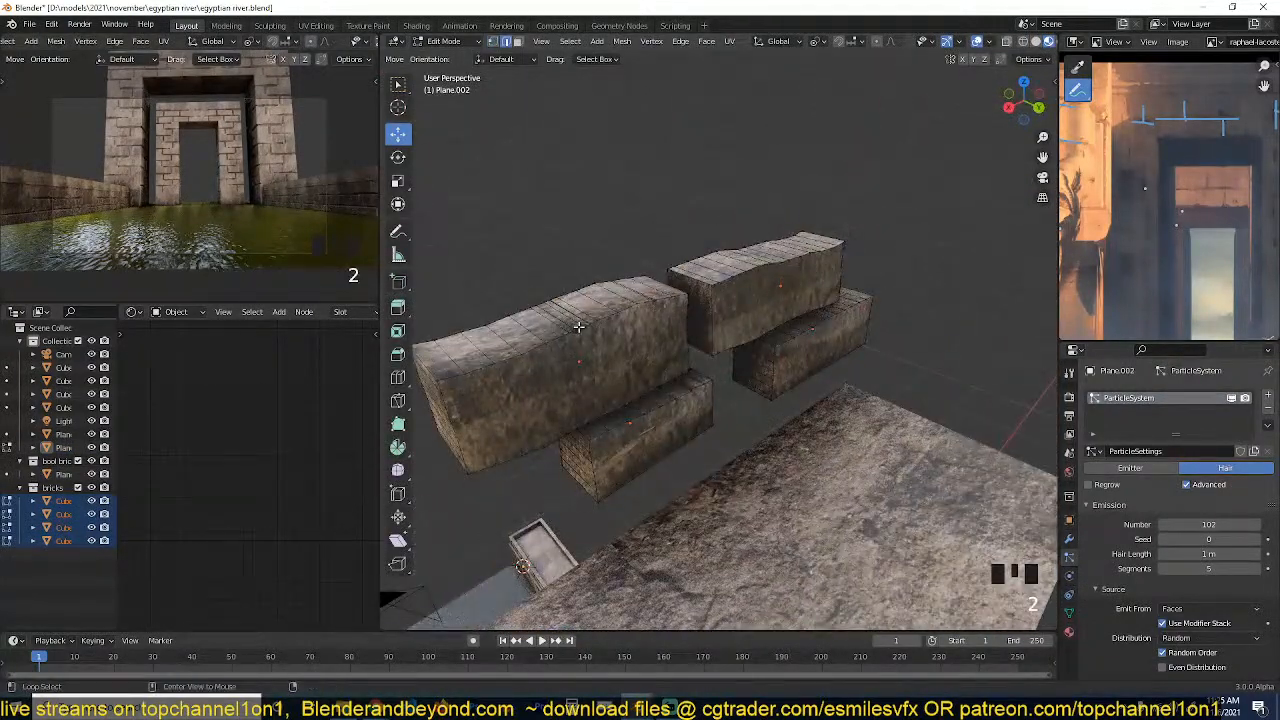
{"action": "left_click", "coordinate": [588, 366], "text": "alt"}
{"action": "scroll", "coordinate": [622, 368], "scroll_direction": "up", "scroll_amount": 3}
{"action": "left_click", "coordinate": [490, 440], "text": "alt"}
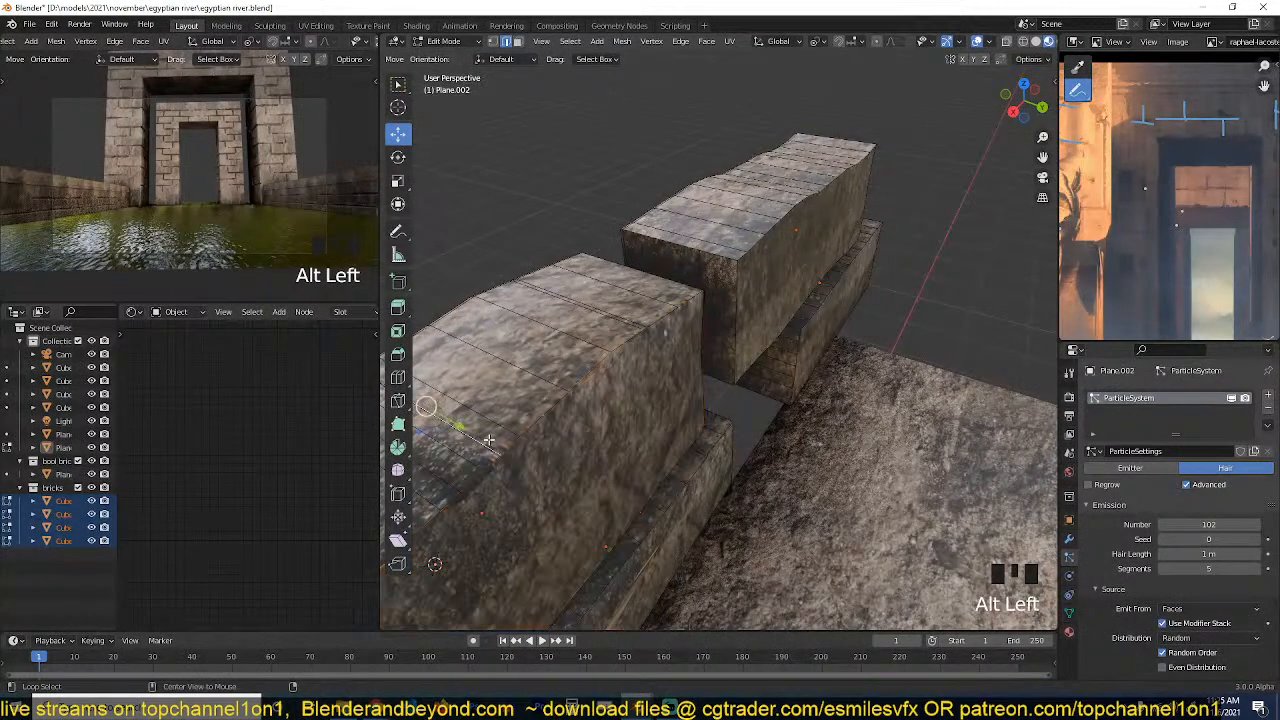
{"action": "key", "text": "ctrl+x"}
{"action": "left_click", "coordinate": [588, 416], "text": "alt"}
{"action": "left_click", "coordinate": [626, 345], "text": "alt"}
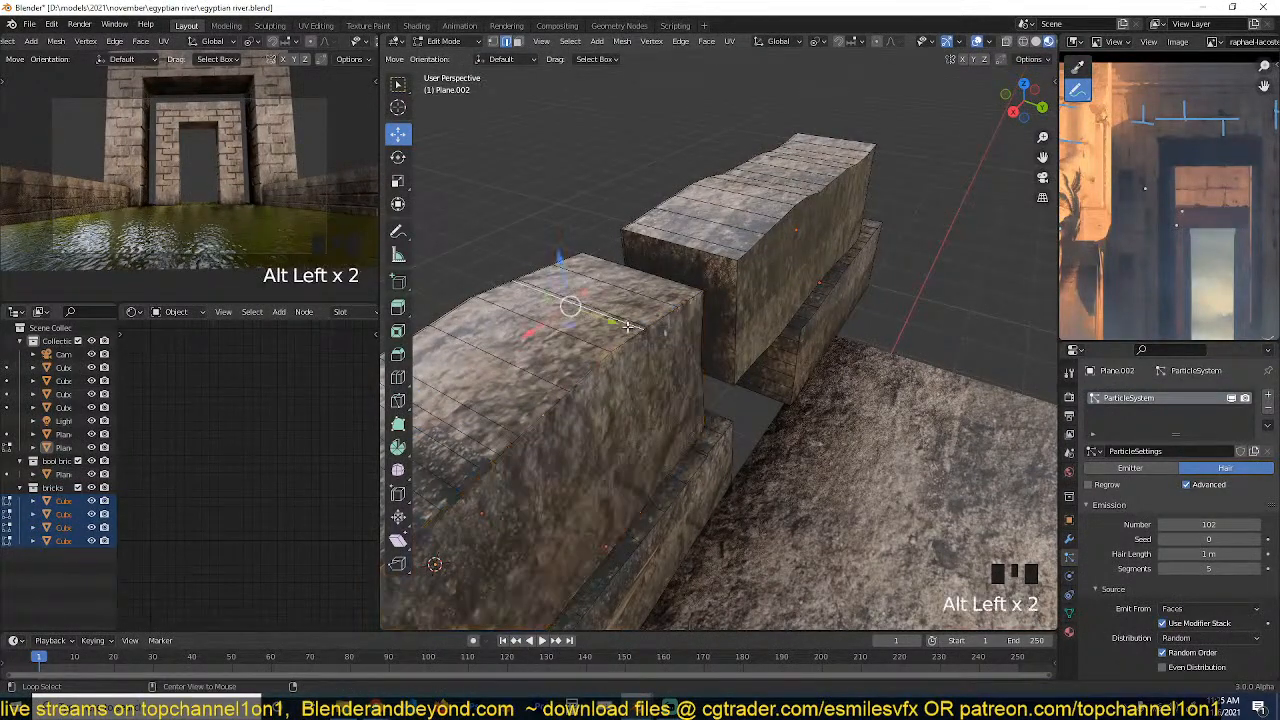
{"action": "key", "text": "ctrl+x"}
{"action": "key", "text": "grave"}
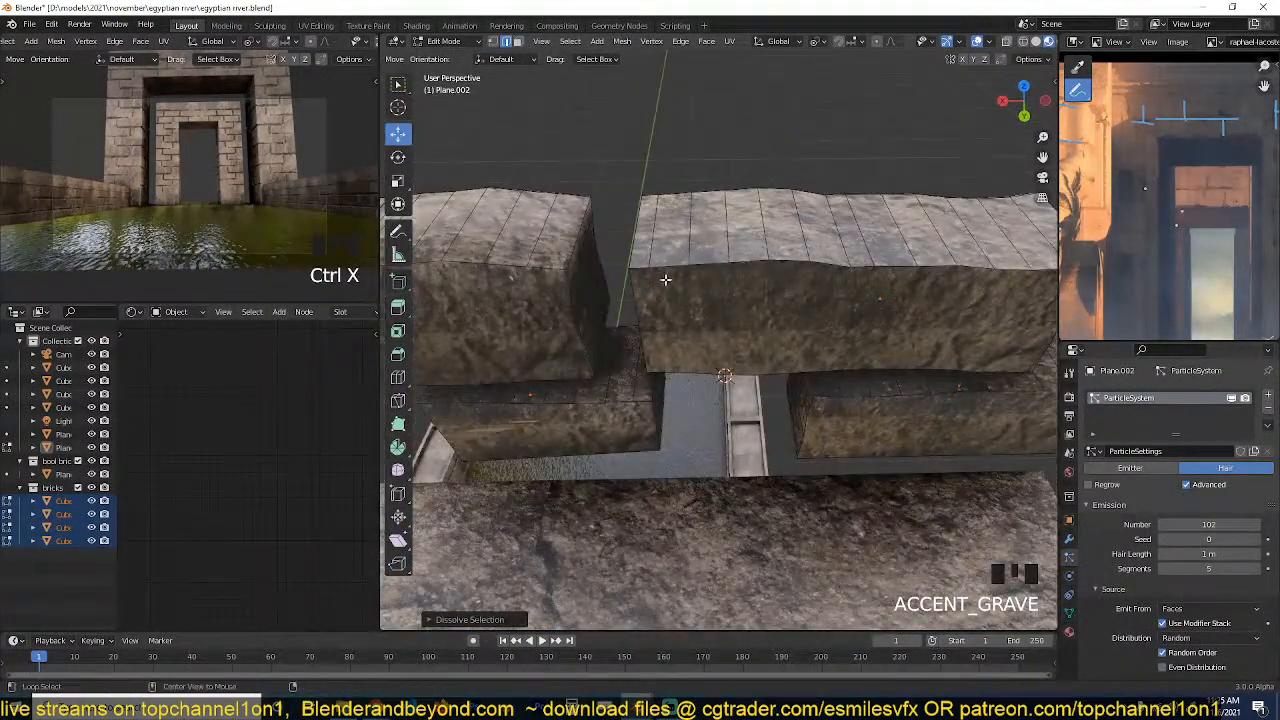
Bevel the outline edges of the front faces of all four source bricks slightly, using 2 segments.
{"action": "left_click", "coordinate": [665, 280], "text": "alt+shift"}
{"action": "left_click", "coordinate": [561, 341], "text": "alt+shift"}
{"action": "left_click", "coordinate": [588, 416], "text": "alt+shift"}
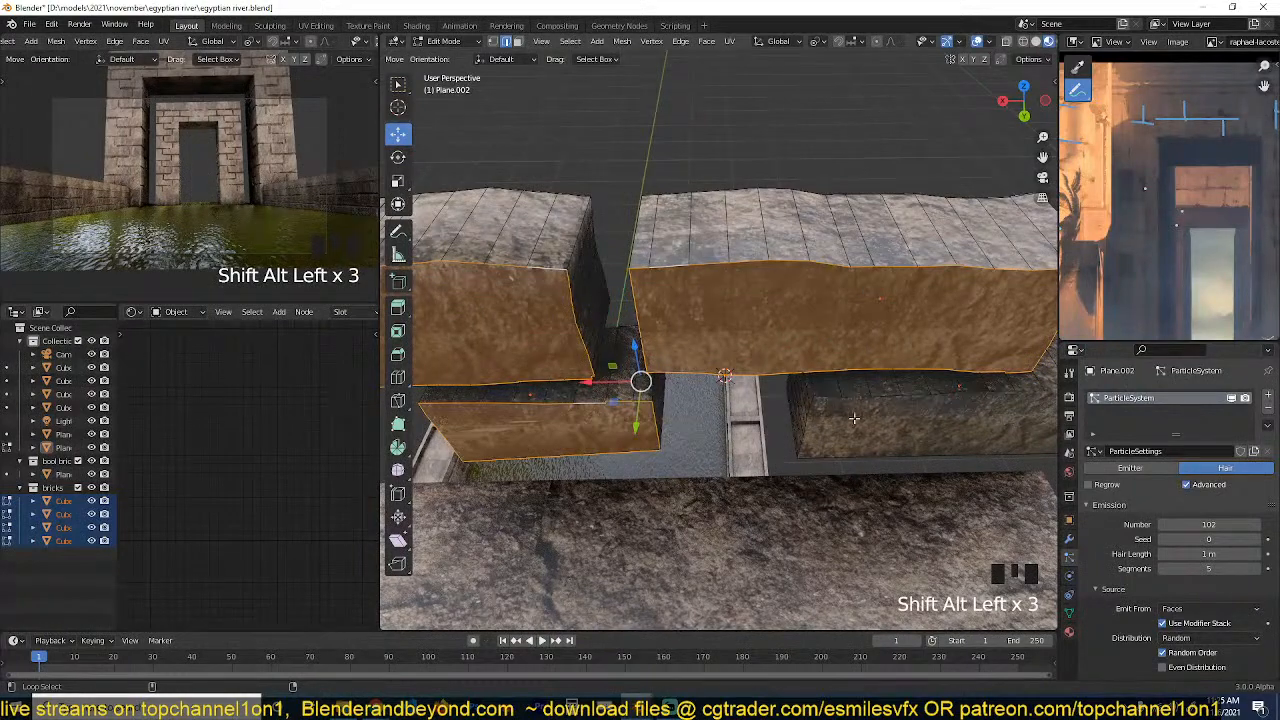
{"action": "left_click", "coordinate": [896, 405], "text": "alt+shift"}
{"action": "key", "text": "ctrl+b"}
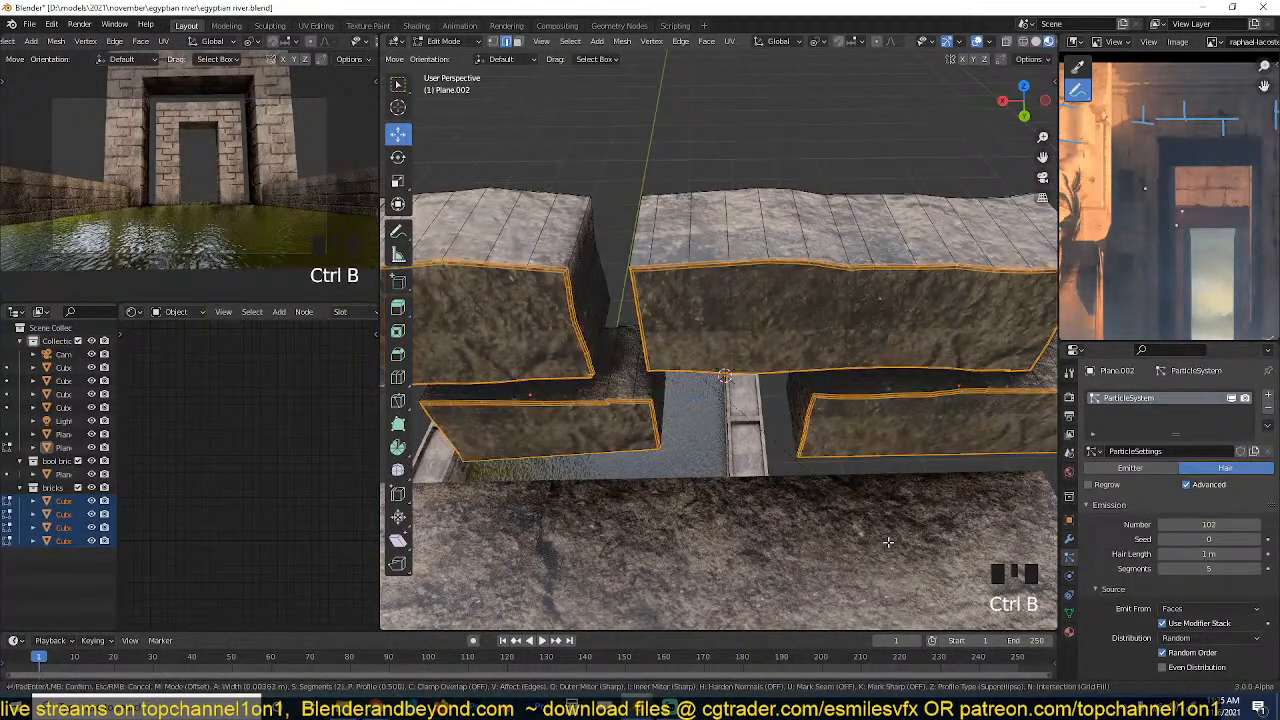
{"action": "left_click", "coordinate": [887, 540]}
Return the bricks to Object Mode, then save the file with nothing selected.
{"action": "key", "text": "Tab"}
{"action": "key", "text": "grave"}
{"action": "scroll", "coordinate": [712, 384], "scroll_direction": "up", "scroll_amount": 3}
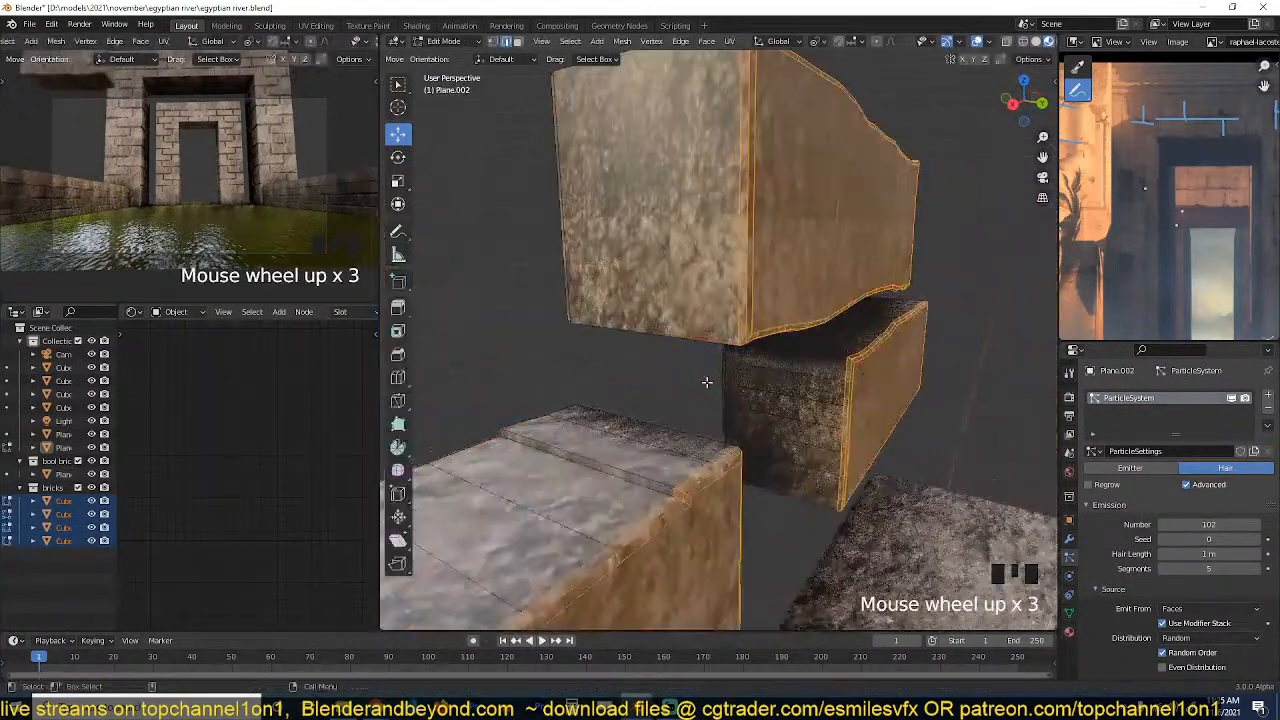
{"action": "scroll", "coordinate": [678, 477], "scroll_direction": "down", "scroll_amount": 7}
{"action": "key", "text": "ctrl+s"}
{"action": "key", "text": "alt+a"}
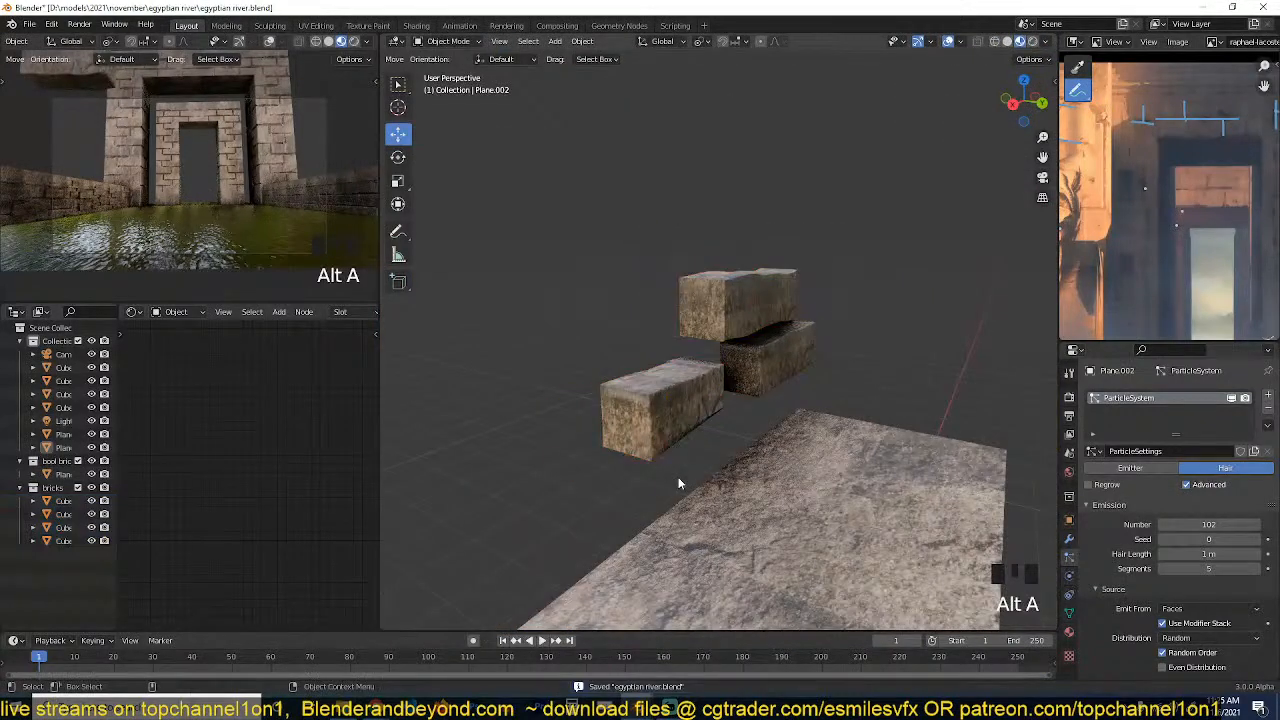
Examine the water plane's material nodes, from the texture feeding the ripples through to the Bump node.
{"action": "key", "text": "grave"}
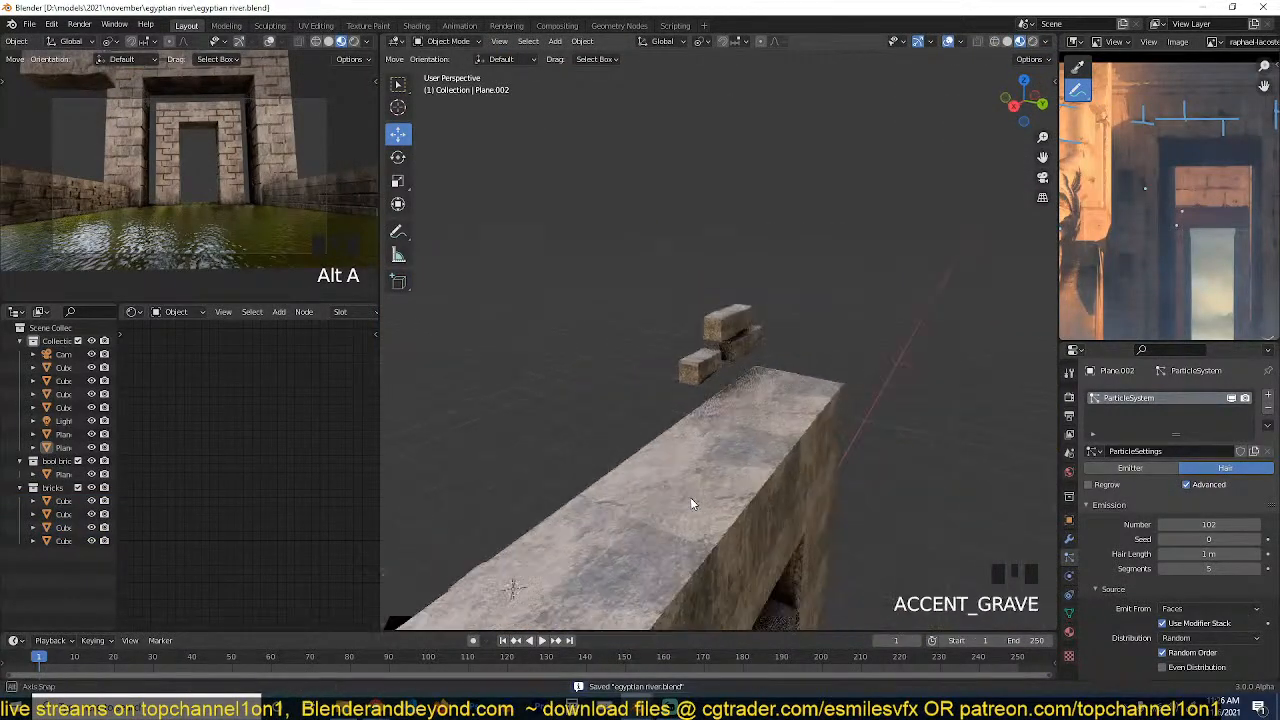
{"action": "left_click", "coordinate": [516, 378]}
{"action": "key", "text": "grave"}
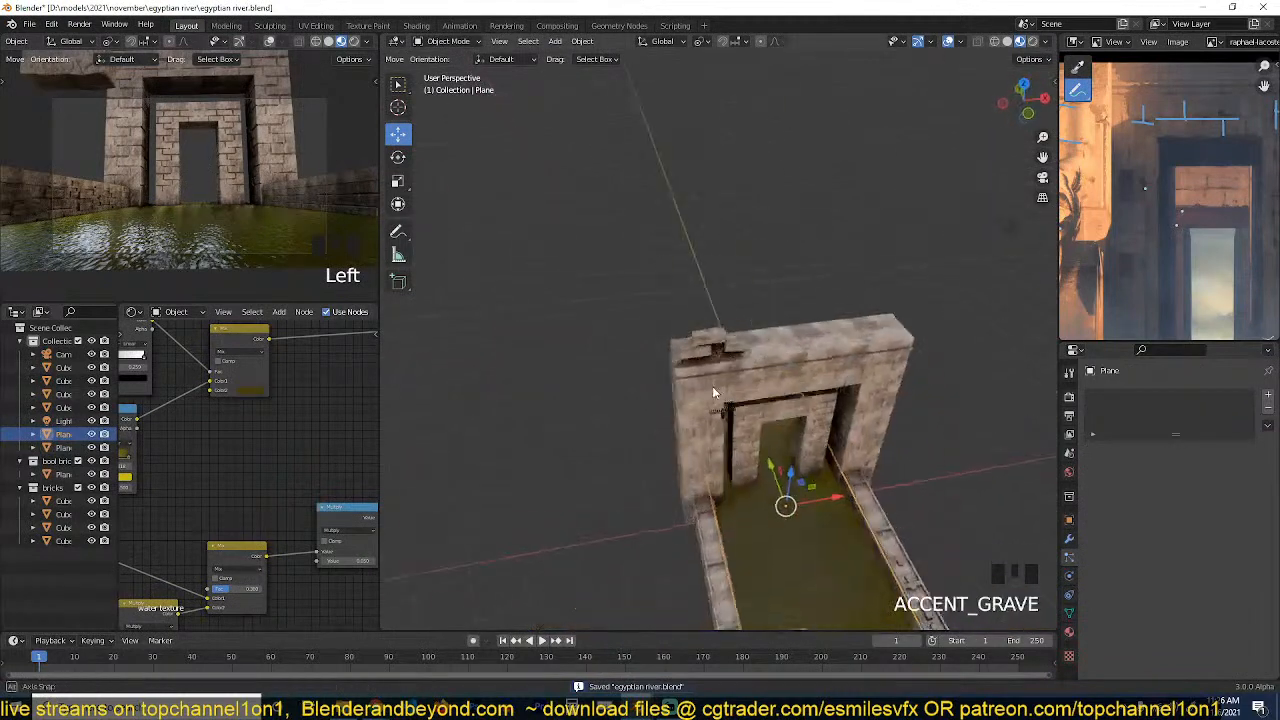
{"action": "scroll", "coordinate": [706, 443], "scroll_direction": "up", "scroll_amount": 4}
{"action": "left_click", "coordinate": [700, 448]}
{"action": "scroll", "coordinate": [230, 482], "scroll_direction": "down", "scroll_amount": 2}
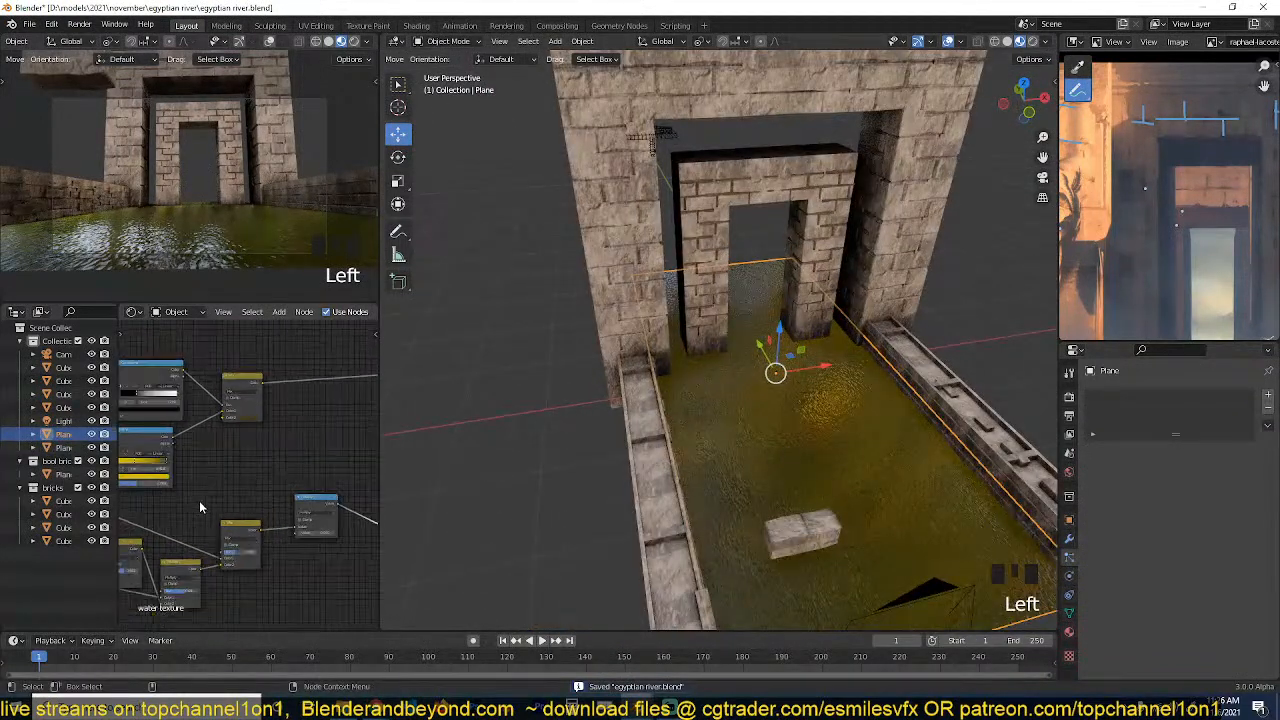
{"action": "middle_click_drag", "start_coordinate": [200, 506], "coordinate": [328, 417]}
{"action": "scroll", "coordinate": [273, 516], "scroll_direction": "up", "scroll_amount": 1}
{"action": "left_click", "coordinate": [309, 461]}
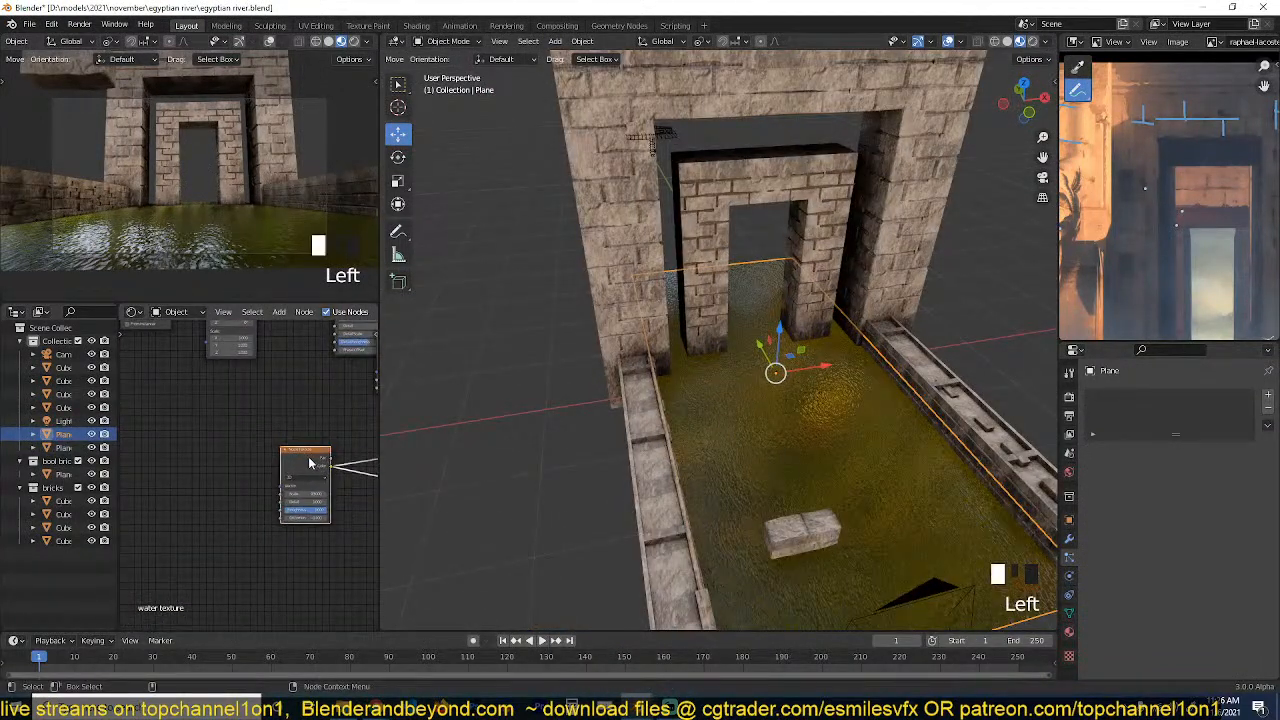
{"action": "middle_click_drag", "start_coordinate": [309, 463], "coordinate": [95, 434]}
{"action": "scroll", "coordinate": [414, 472], "scroll_direction": "down", "scroll_amount": 2}
{"action": "scroll", "coordinate": [305, 484], "scroll_direction": "down", "scroll_amount": 3}
{"action": "middle_click_drag", "start_coordinate": [309, 484], "coordinate": [184, 501]}
{"action": "scroll", "coordinate": [234, 483], "scroll_direction": "down", "scroll_amount": 1}
{"action": "scroll", "coordinate": [213, 486], "scroll_direction": "up", "scroll_amount": 1}
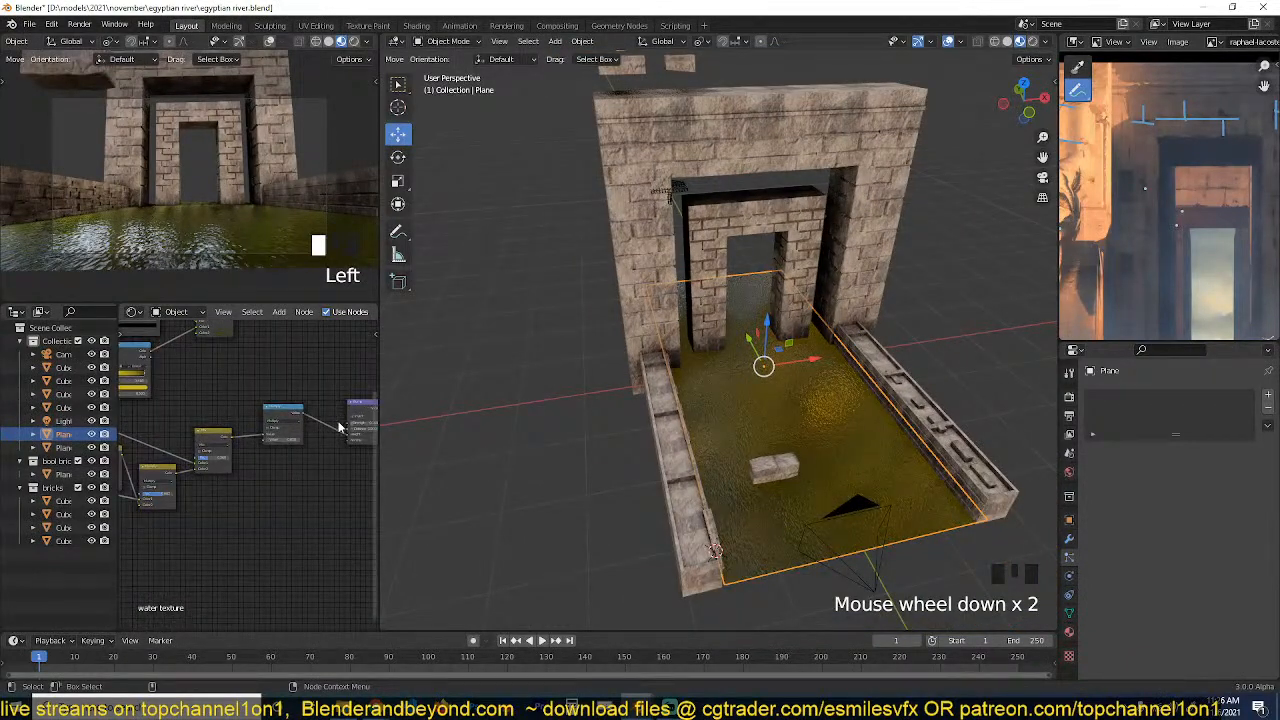
{"action": "middle_click_drag", "start_coordinate": [350, 427], "coordinate": [225, 487]}
{"action": "scroll", "coordinate": [228, 500], "scroll_direction": "up", "scroll_amount": 3}
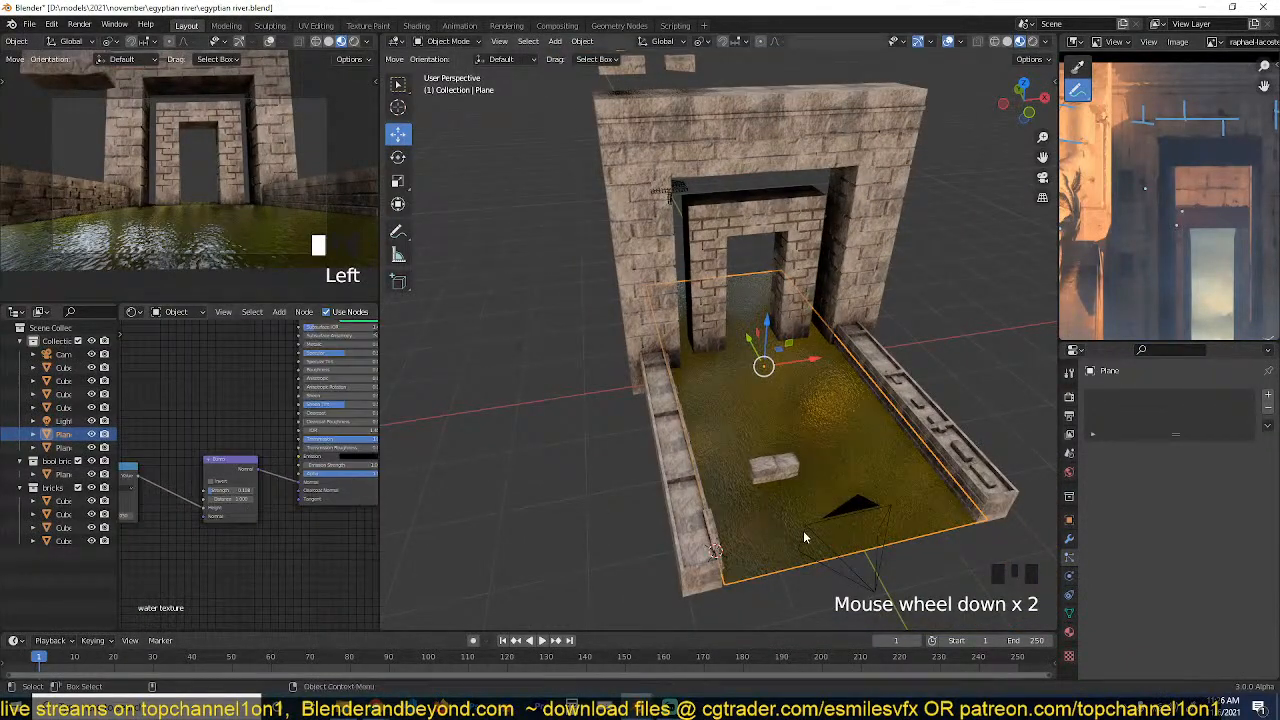
Deselect the water plane, look over the canal and low walls, and save the file.
{"action": "key", "text": "grave"}
{"action": "middle_click_drag", "start_coordinate": [803, 530], "coordinate": [696, 485]}
{"action": "key", "text": "alt+a"}
{"action": "scroll", "coordinate": [801, 531], "scroll_direction": "down", "scroll_amount": 4}
{"action": "middle_click_drag", "start_coordinate": [801, 531], "coordinate": [741, 416]}
{"action": "scroll", "coordinate": [742, 423], "scroll_direction": "up", "scroll_amount": 3}
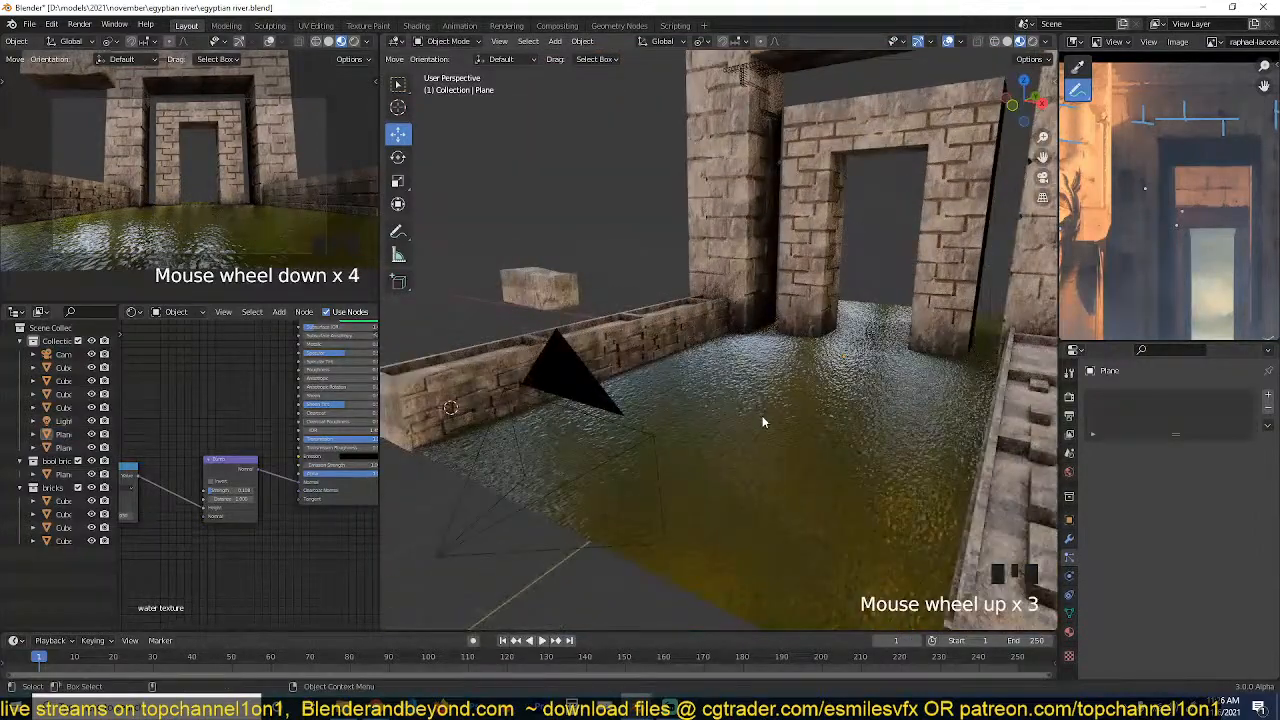
{"action": "key", "text": "ctrl+s"}
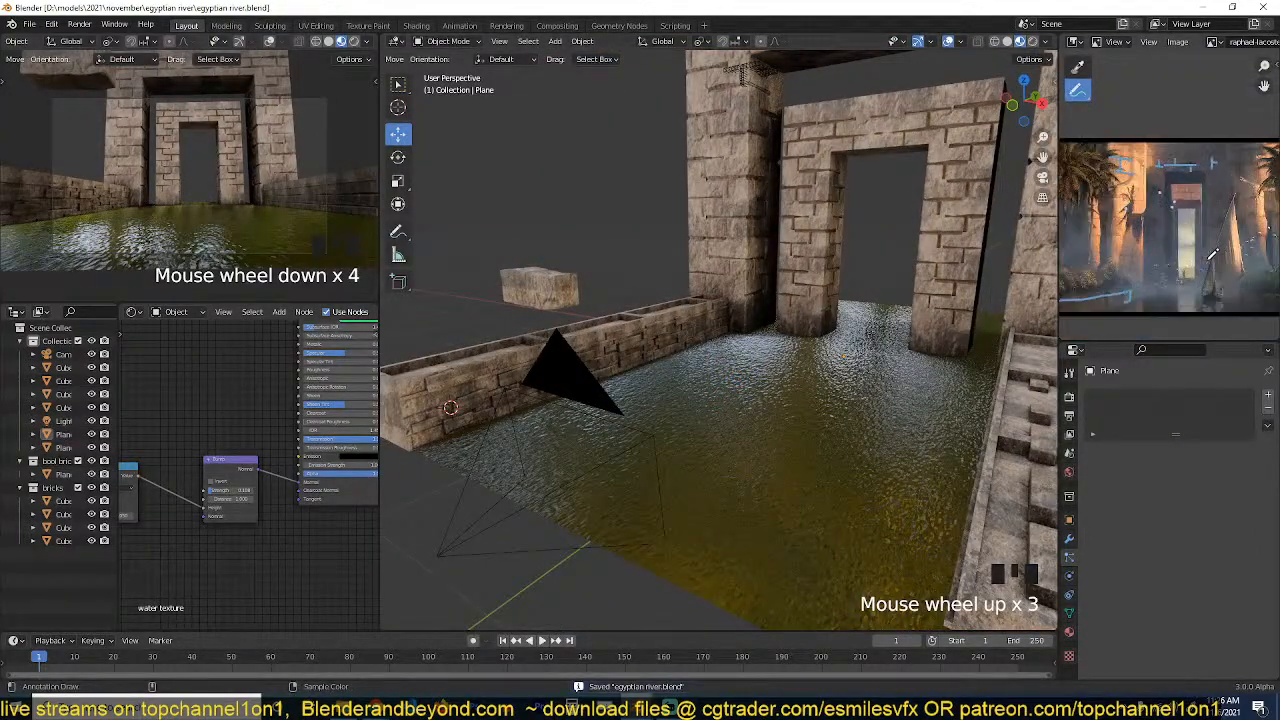
Duplicate the plane that scatters bricks on the low walls and place the copy just above the bank walls.
{"action": "scroll", "coordinate": [639, 286], "scroll_direction": "up", "scroll_amount": 1}
{"action": "scroll", "coordinate": [641, 290], "scroll_direction": "up", "scroll_amount": 1}
{"action": "middle_click_drag", "start_coordinate": [641, 290], "coordinate": [529, 348]}
{"action": "scroll", "coordinate": [662, 284], "scroll_direction": "down", "scroll_amount": 3}
{"action": "scroll", "coordinate": [507, 369], "scroll_direction": "up", "scroll_amount": 3}
{"action": "left_click", "coordinate": [516, 362]}
{"action": "scroll", "coordinate": [528, 342], "scroll_direction": "down", "scroll_amount": 2}
{"action": "key", "text": "shift+d"}
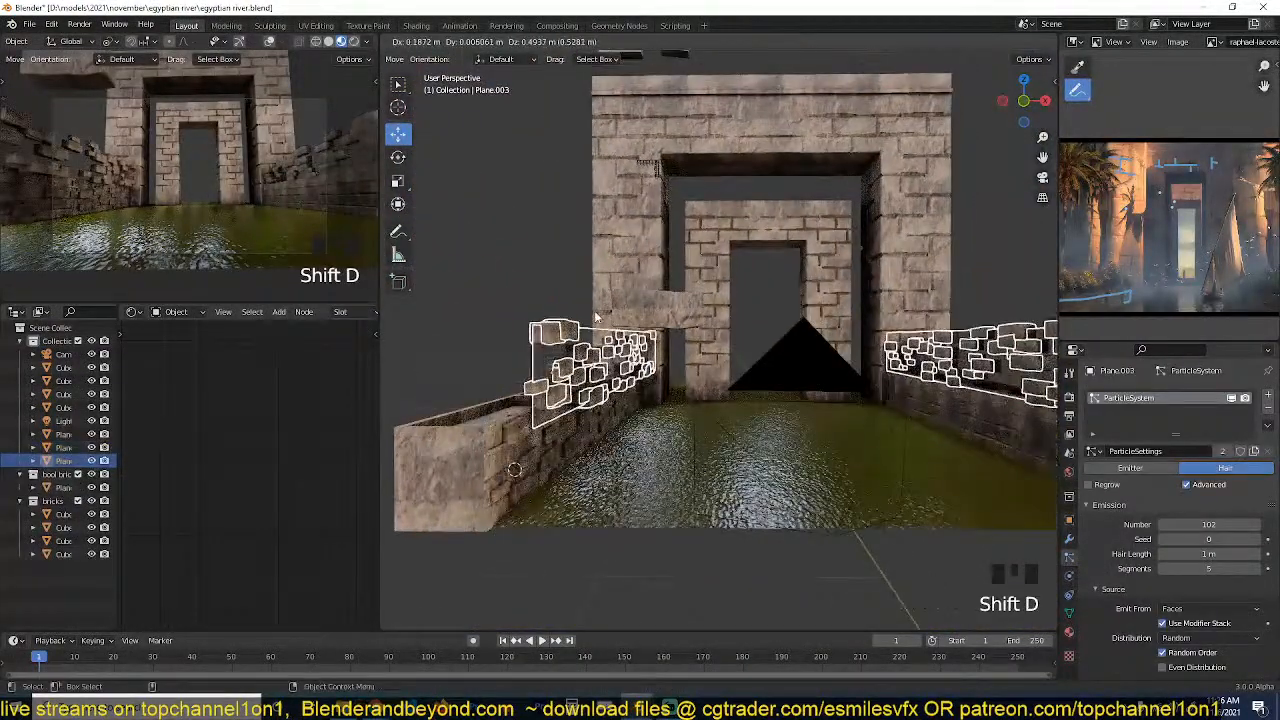
{"action": "left_click", "coordinate": [615, 338]}
Clear the copied plane's rotation and rotate it 90 degrees about the X axis so it stands upright.
{"action": "middle_click_drag", "start_coordinate": [653, 368], "coordinate": [684, 361]}
{"action": "key", "text": "r"}
{"action": "right_click", "coordinate": [645, 402]}
{"action": "scroll", "coordinate": [645, 402], "scroll_direction": "down", "scroll_amount": 2}
{"action": "key", "text": "alt+r"}
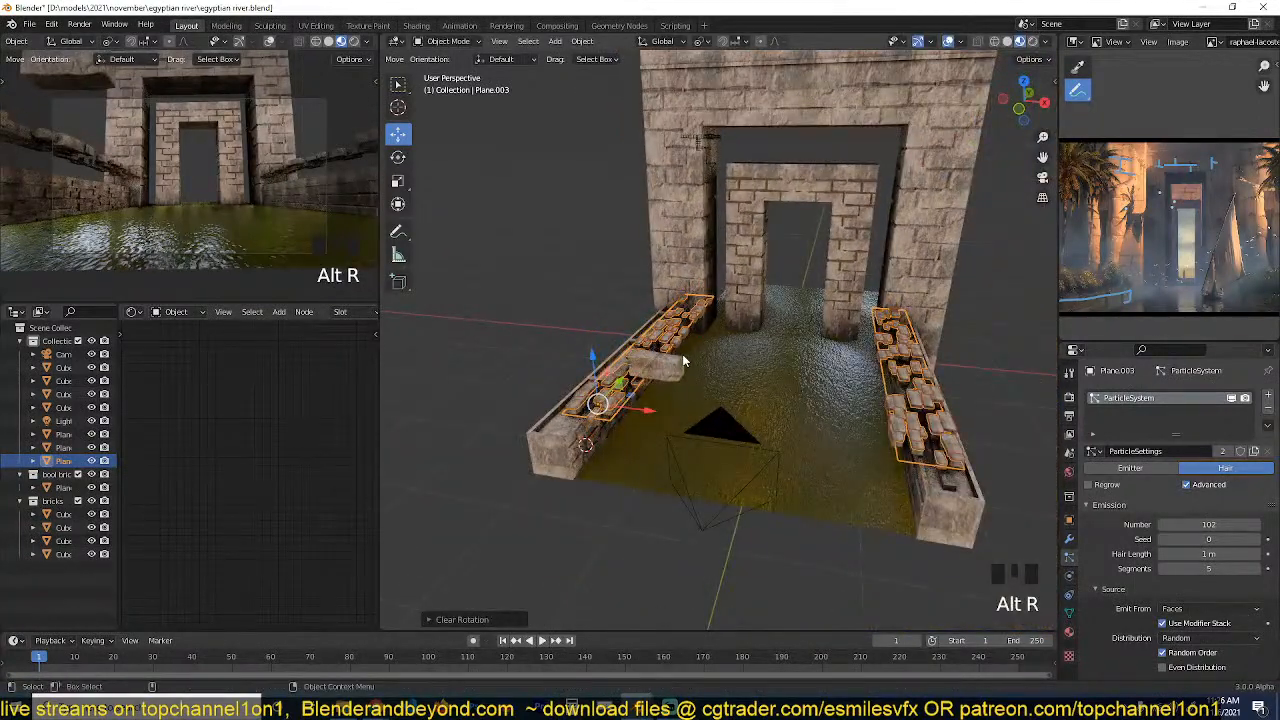
{"action": "type", "text": "r90"}
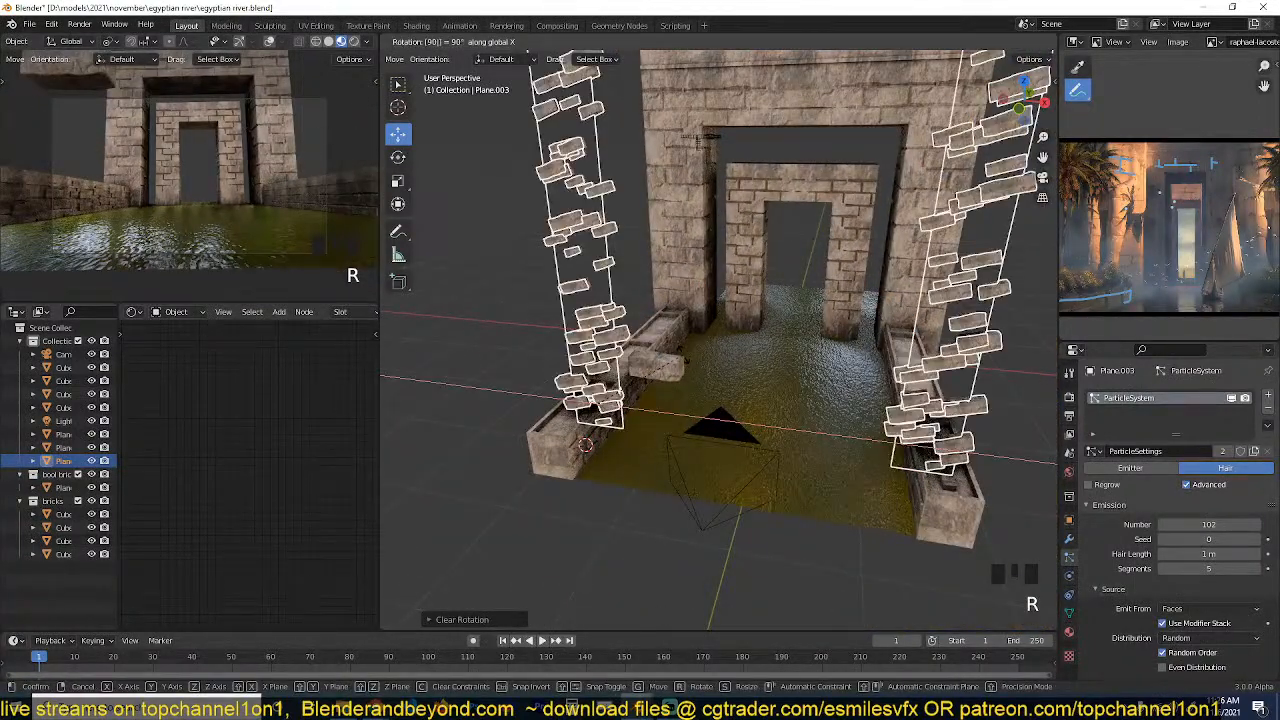
{"action": "key", "text": "Return"}
Apply the object transform of the upright brick plane.
{"action": "scroll", "coordinate": [682, 354], "scroll_direction": "down", "scroll_amount": 4}
{"action": "middle_click_drag", "start_coordinate": [682, 354], "coordinate": [775, 309]}
{"action": "scroll", "coordinate": [672, 378], "scroll_direction": "up", "scroll_amount": 4}
{"action": "key", "text": "ctrl+a"}
{"action": "left_click", "coordinate": [775, 309]}
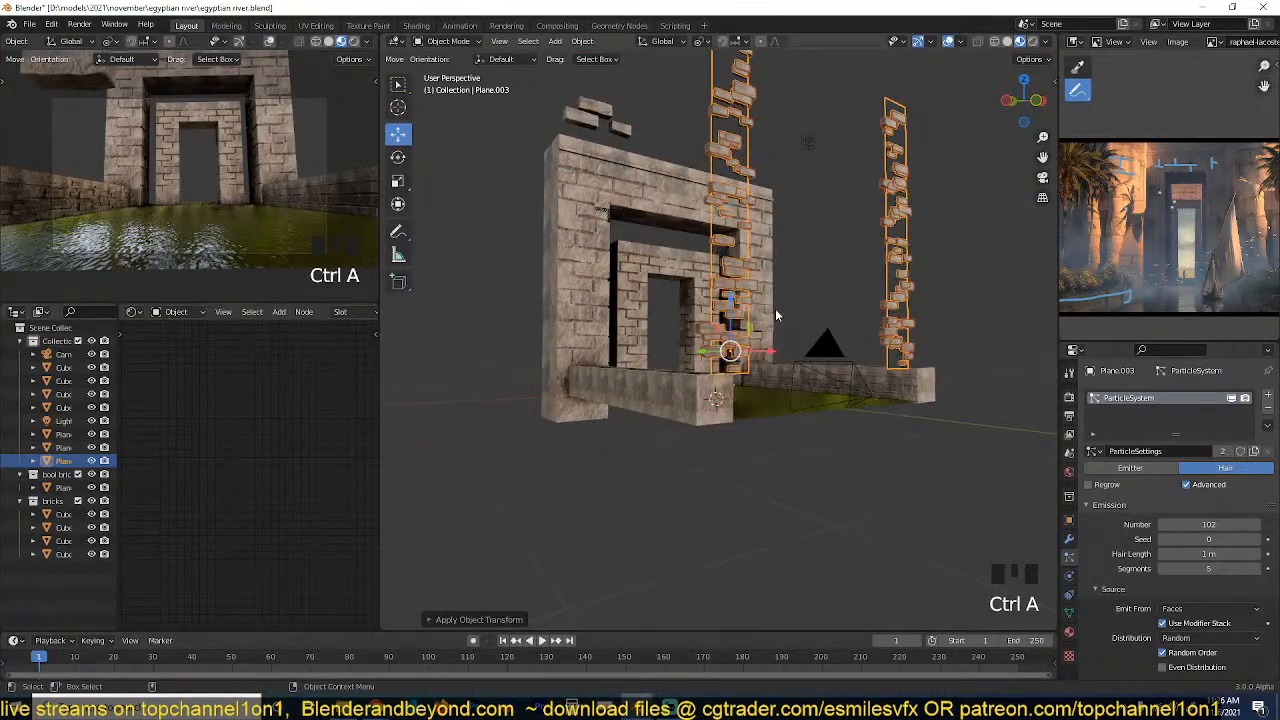
Move the upright brick plane from top view onto the front faces of the large gateway's pillars.
{"action": "key", "text": "KP_7"}
{"action": "key", "text": "g"}
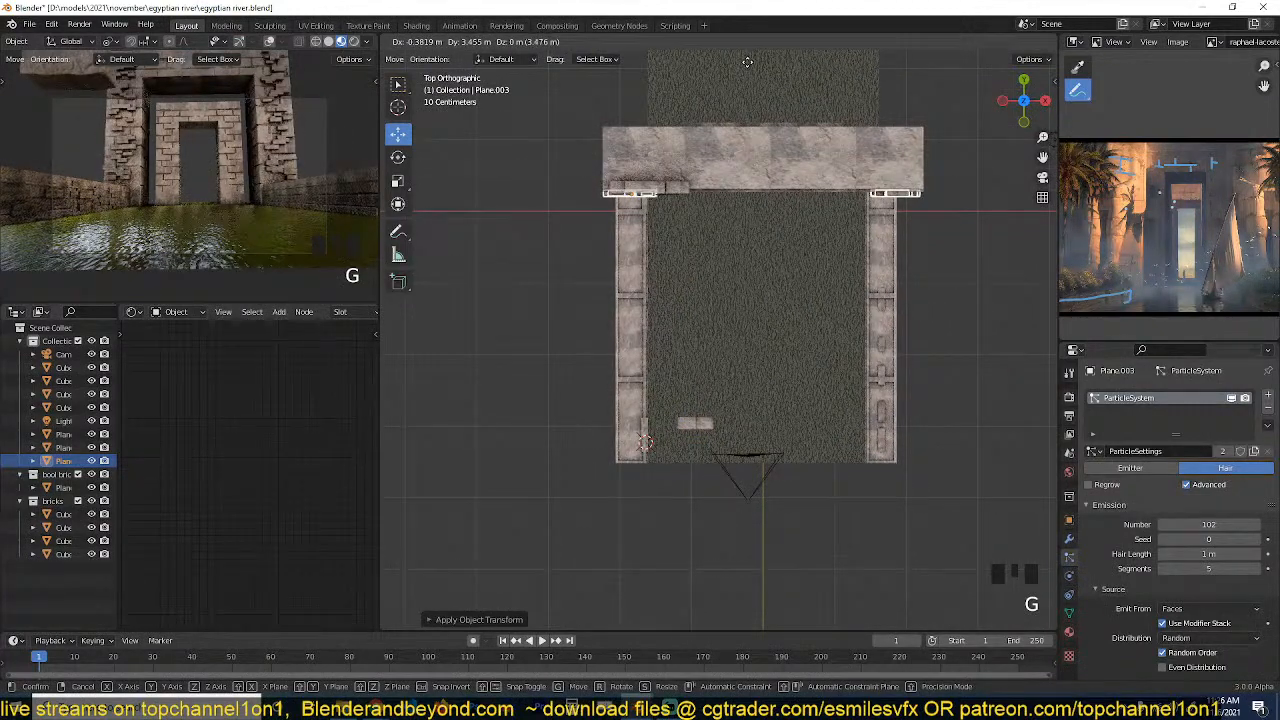
{"action": "left_click", "coordinate": [747, 62]}
{"action": "key", "text": "KP_Decimal"}
{"action": "middle_click_drag", "start_coordinate": [640, 476], "coordinate": [606, 350]}
{"action": "key", "text": "grave"}
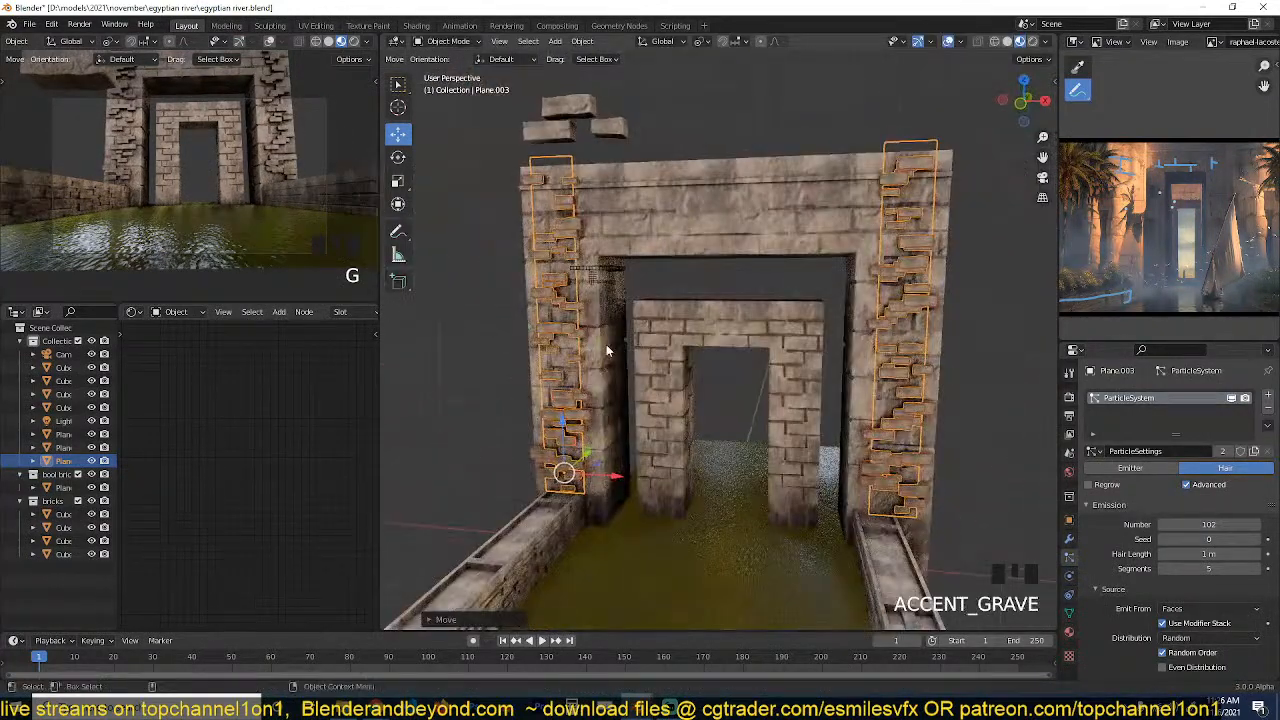
Scale the plane's whole mesh along X by about 1.3 and lower it to fit the gateway pillar's front.
{"action": "key", "text": "grave"}
{"action": "key", "text": "Tab"}
{"action": "key", "text": "a"}
{"action": "key", "text": "s"}
{"action": "key", "text": "x"}
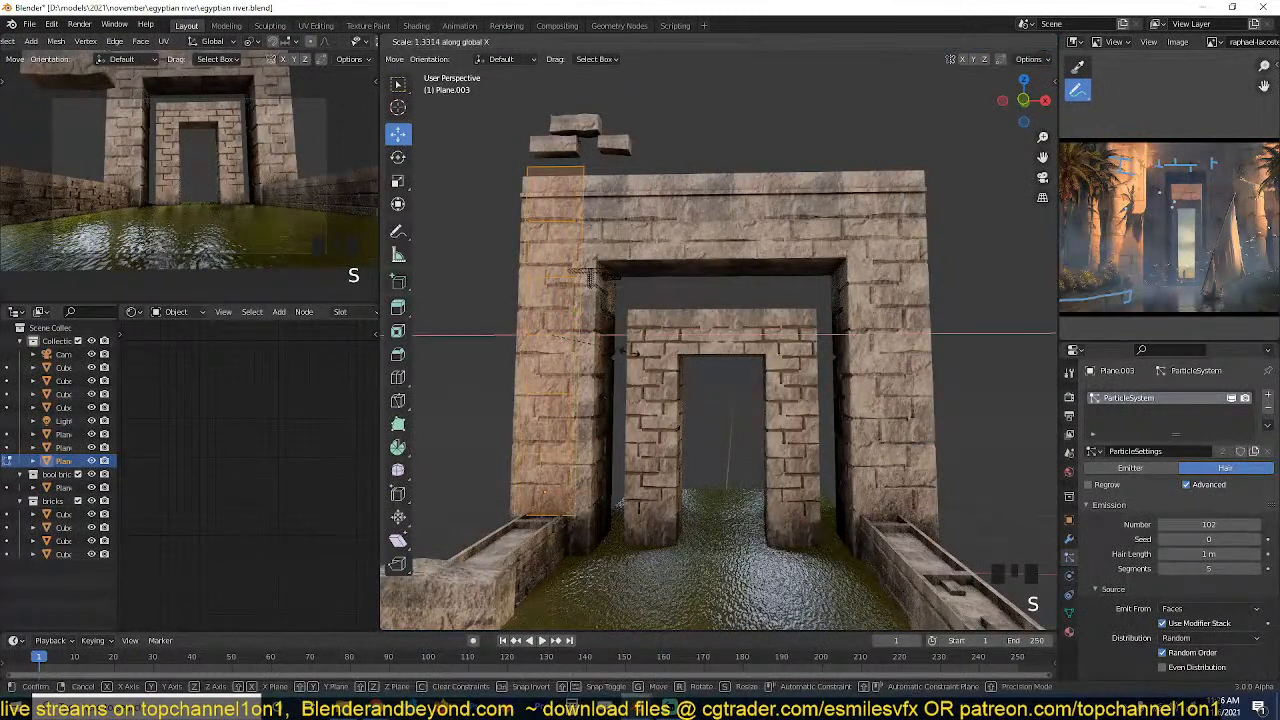
{"action": "left_click", "coordinate": [648, 353]}
{"action": "key", "text": "grave"}
{"action": "left_click_drag", "start_coordinate": [576, 284], "coordinate": [587, 314]}
{"action": "left_click_drag", "start_coordinate": [624, 360], "coordinate": [636, 369]}
{"action": "key", "text": "Tab"}
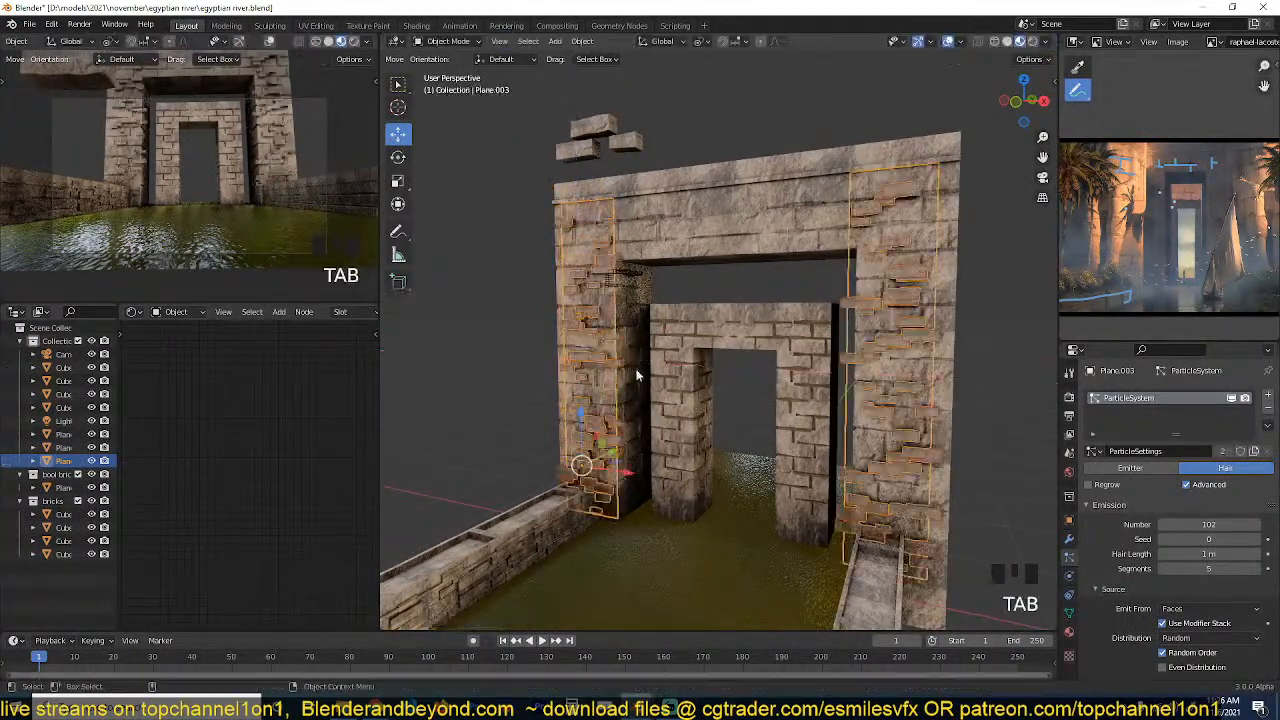
Nudge the brick plane along Y so its bricks sit closer to the front faces of the gateway pillars.
{"action": "key", "text": "grave"}
{"action": "middle_click_drag", "start_coordinate": [673, 336], "coordinate": [821, 411]}
{"action": "scroll", "coordinate": [838, 456], "scroll_direction": "up", "scroll_amount": 3}
{"action": "key", "text": "grave"}
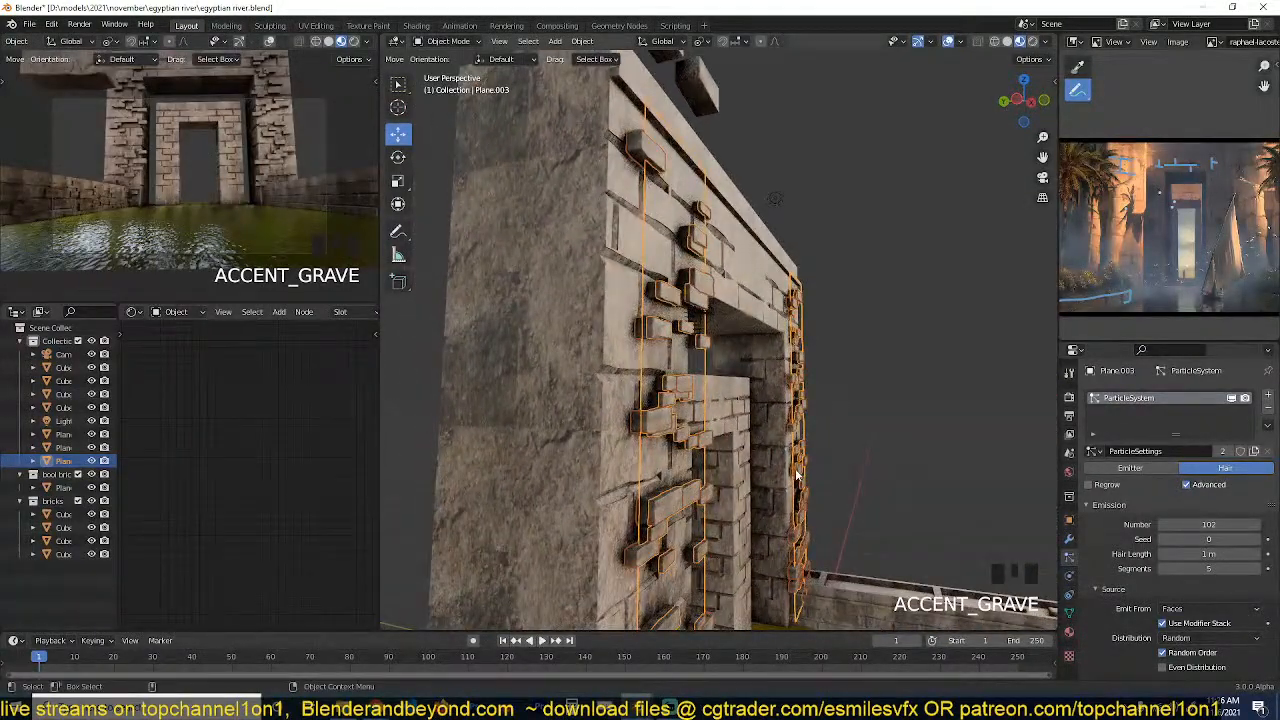
{"action": "middle_click_drag", "start_coordinate": [797, 476], "coordinate": [770, 497]}
{"action": "scroll", "coordinate": [736, 584], "scroll_direction": "down", "scroll_amount": 1}
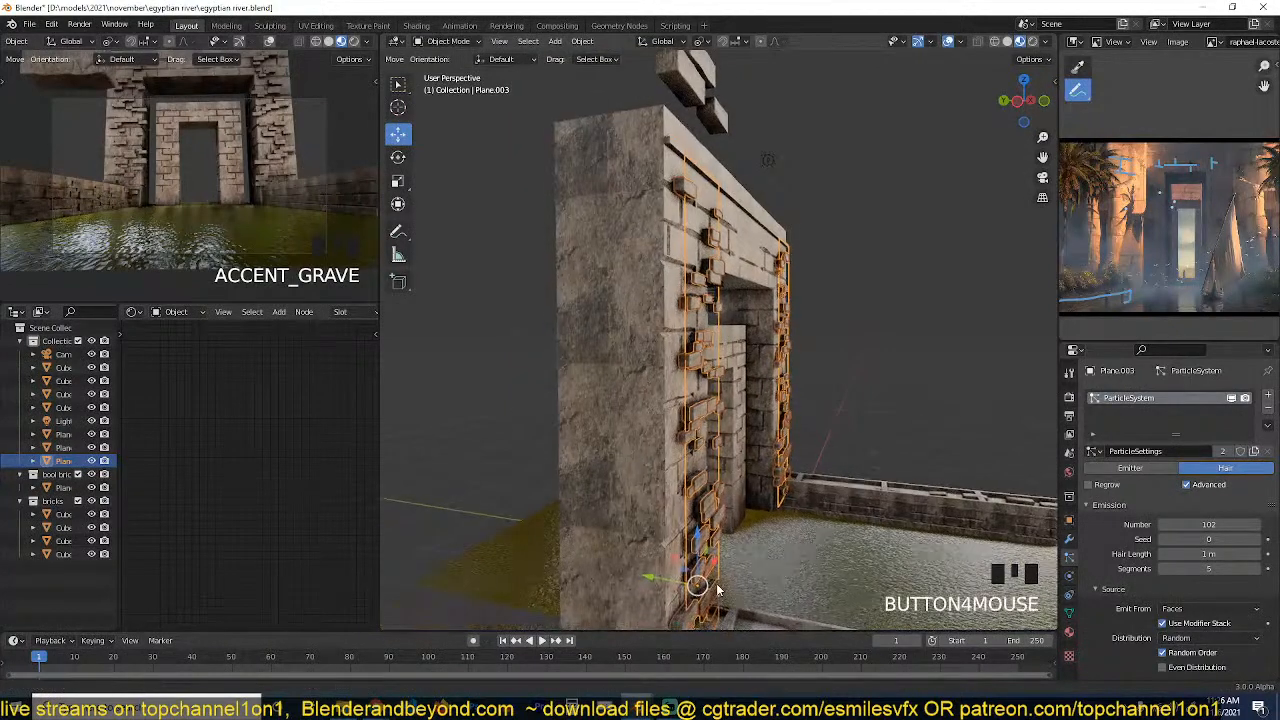
{"action": "left_click_drag", "start_coordinate": [667, 579], "coordinate": [660, 577]}
Move the plane's outer vertical edge to the pillar's corner and extrude it back along the pillar's outer side.
{"action": "key", "text": "grave"}
{"action": "middle_click_drag", "start_coordinate": [714, 527], "coordinate": [625, 290]}
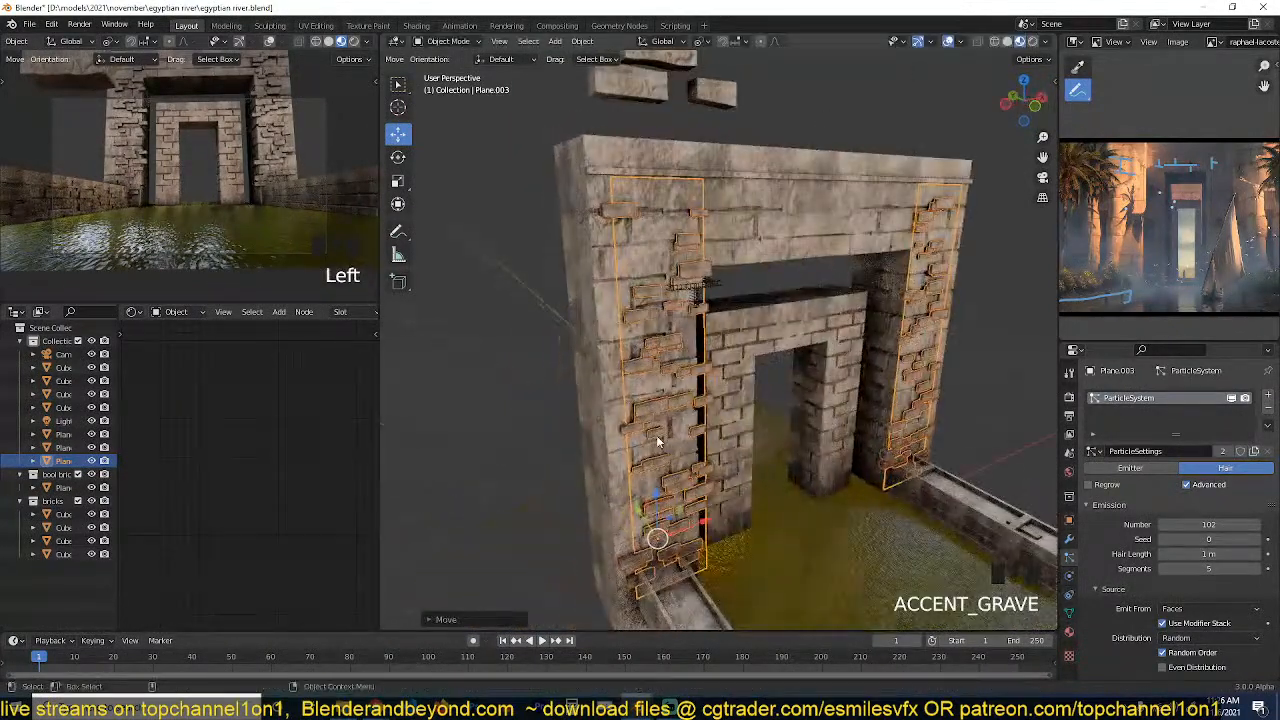
{"action": "key", "text": "Tab"}
{"action": "left_click", "coordinate": [610, 374], "text": "alt"}
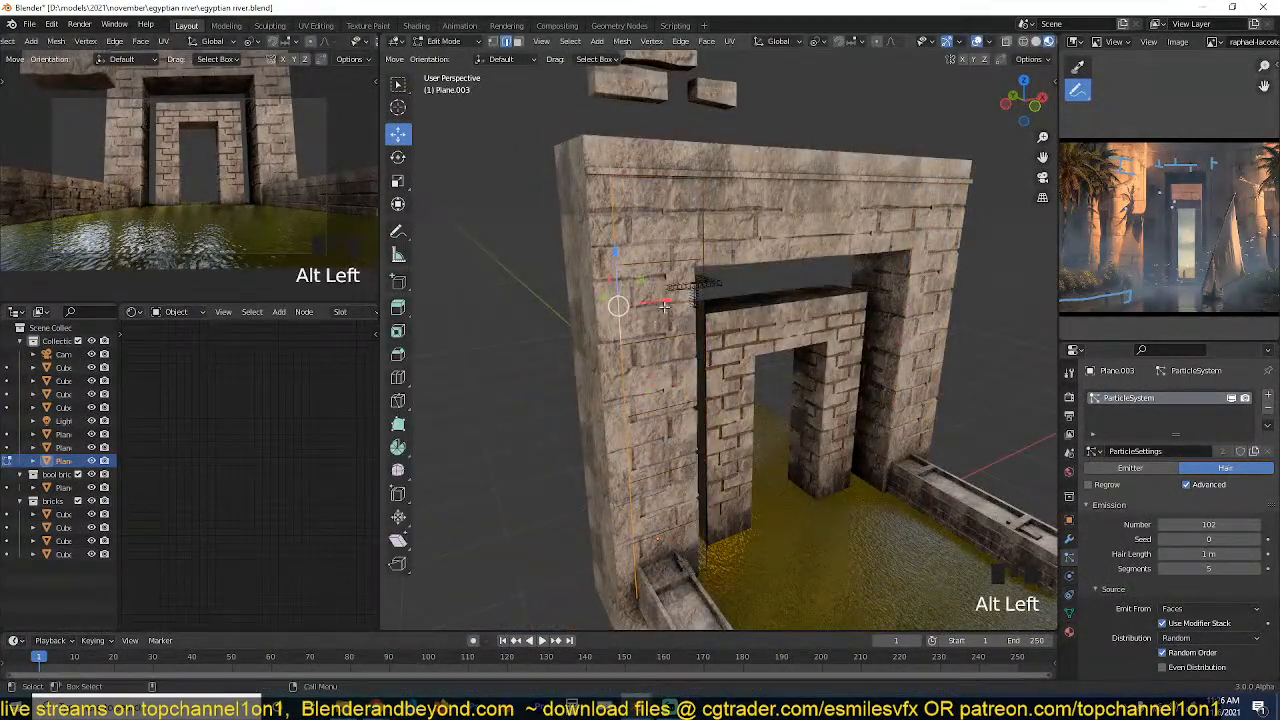
{"action": "left_click_drag", "start_coordinate": [664, 306], "coordinate": [642, 304]}
{"action": "key", "text": "grave"}
{"action": "middle_click_drag", "start_coordinate": [636, 305], "coordinate": [693, 315]}
{"action": "key", "text": "e"}
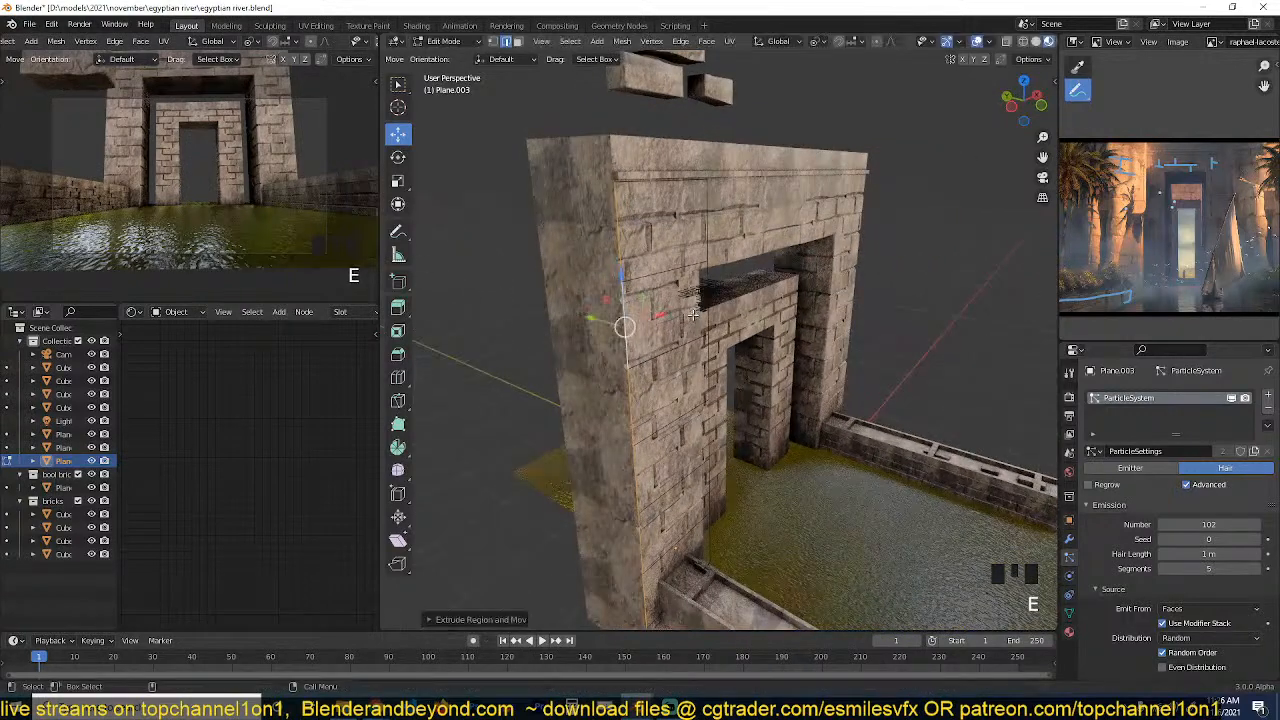
{"action": "left_click", "coordinate": [532, 296]}
{"action": "key", "text": "Tab"}
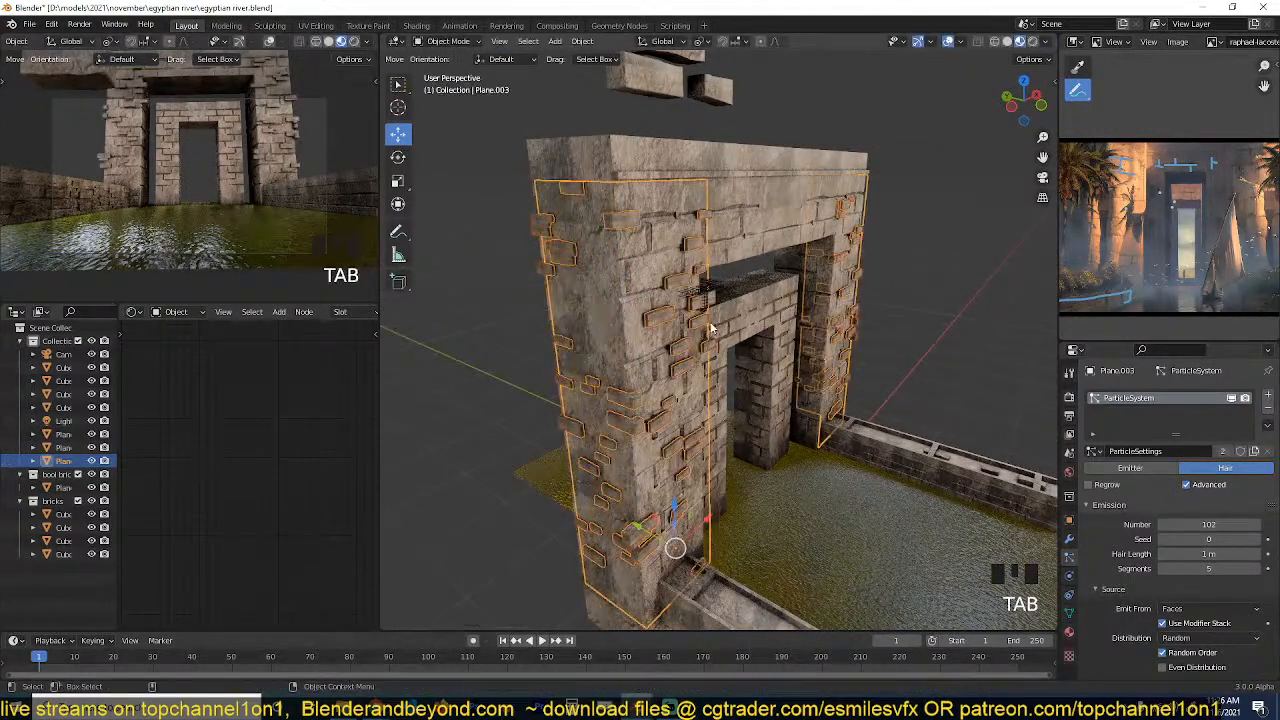
Add a horizontal loop cut to the pillar's brick plane, level with the underside of the large gateway's lintel.
{"action": "key", "text": "alt+a"}
{"action": "key", "text": "grave"}
{"action": "middle_click_drag", "start_coordinate": [698, 289], "coordinate": [650, 310]}
{"action": "key", "text": "grave"}
{"action": "left_click", "coordinate": [656, 311]}
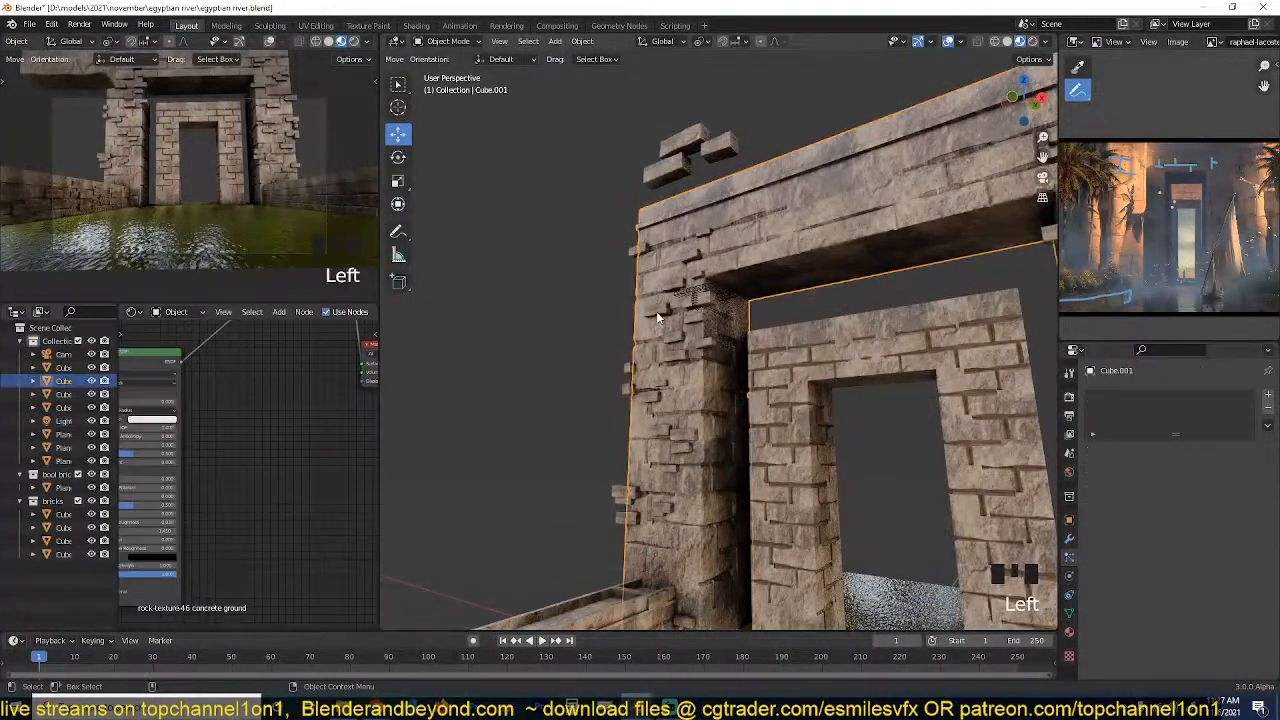
{"action": "left_click", "coordinate": [656, 311]}
{"action": "key", "text": "Tab"}
{"action": "key", "text": "1"}
{"action": "key", "text": "grave"}
{"action": "mouse_move", "coordinate": [709, 325]}
{"action": "middle_mouse_down"}
{"action": "mouse_move", "coordinate": [697, 290]}
{"action": "mouse_move", "coordinate": [704, 332]}
{"action": "middle_mouse_up"}
{"action": "key", "text": "ctrl+r"}
{"action": "left_click", "coordinate": [697, 285]}
{"action": "left_click", "coordinate": [697, 285]}
{"action": "key", "text": "Tab"}
Extrude the plane's inner vertical edge, below the lintel only, back along the pillar's inner side.
{"action": "key", "text": "grave"}
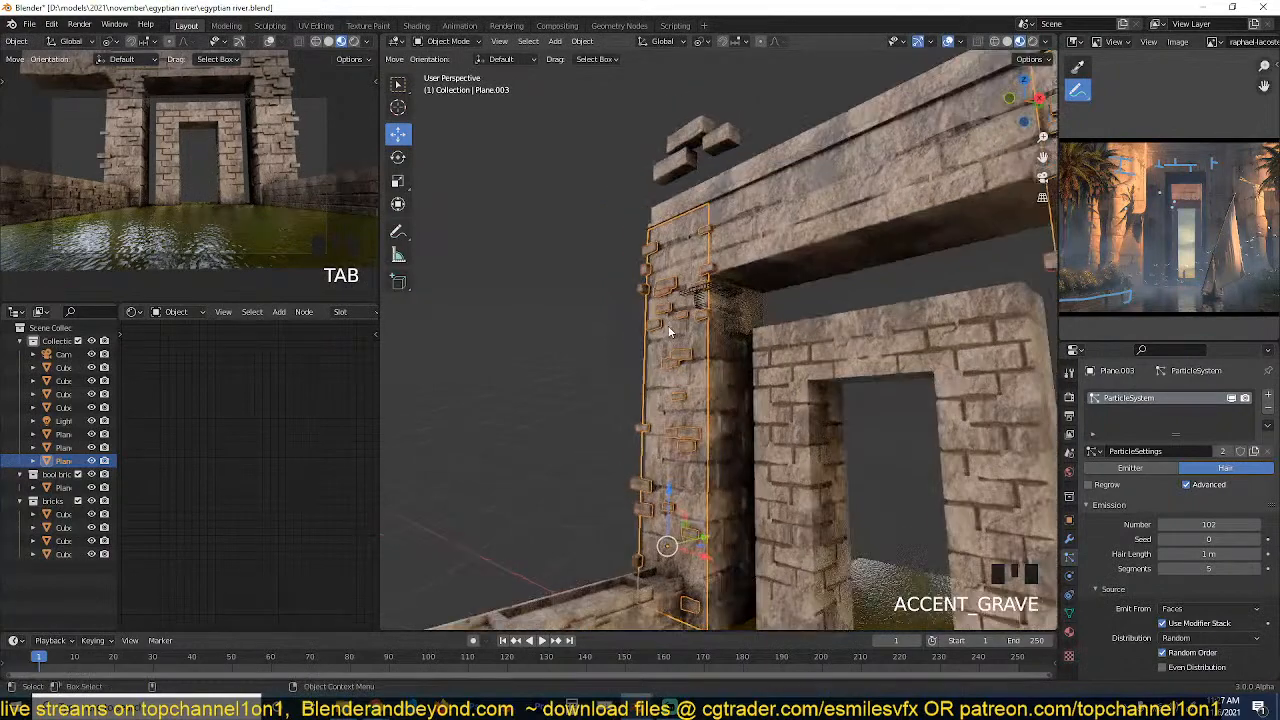
{"action": "key", "text": "Tab"}
{"action": "left_click", "coordinate": [714, 357], "text": "alt"}
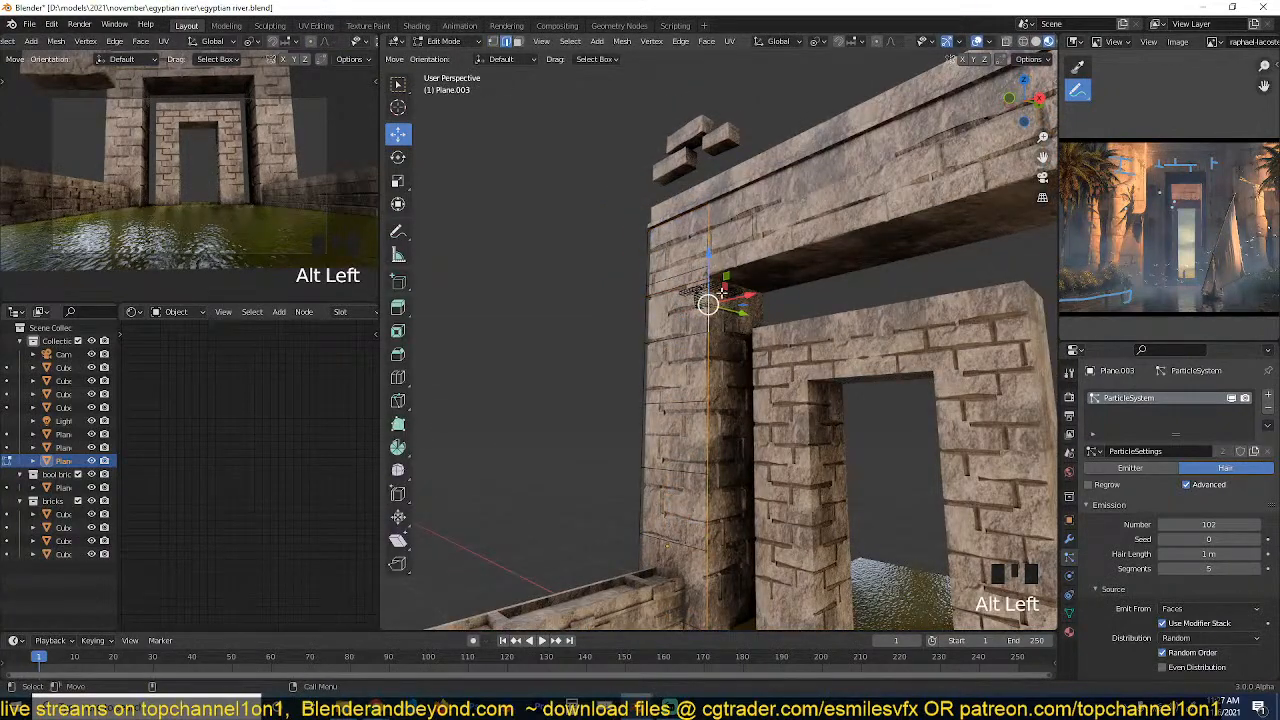
{"action": "scroll", "coordinate": [717, 440], "scroll_direction": "down", "scroll_amount": 2}
{"action": "middle_click_drag", "start_coordinate": [717, 443], "coordinate": [726, 414]}
{"action": "left_click", "coordinate": [714, 450], "text": "ctrl"}
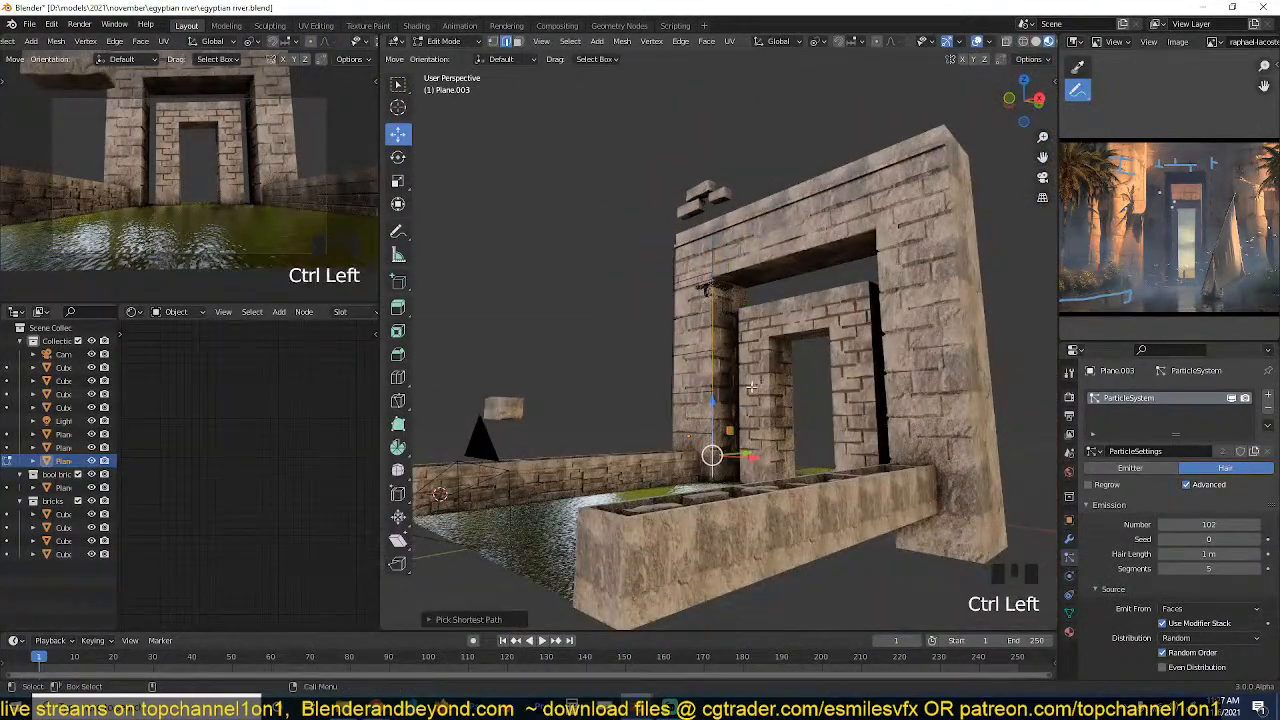
{"action": "key", "text": "e"}
{"action": "key", "text": "grave"}
{"action": "scroll", "coordinate": [718, 436], "scroll_direction": "up", "scroll_amount": 3}
{"action": "left_click", "coordinate": [753, 488]}
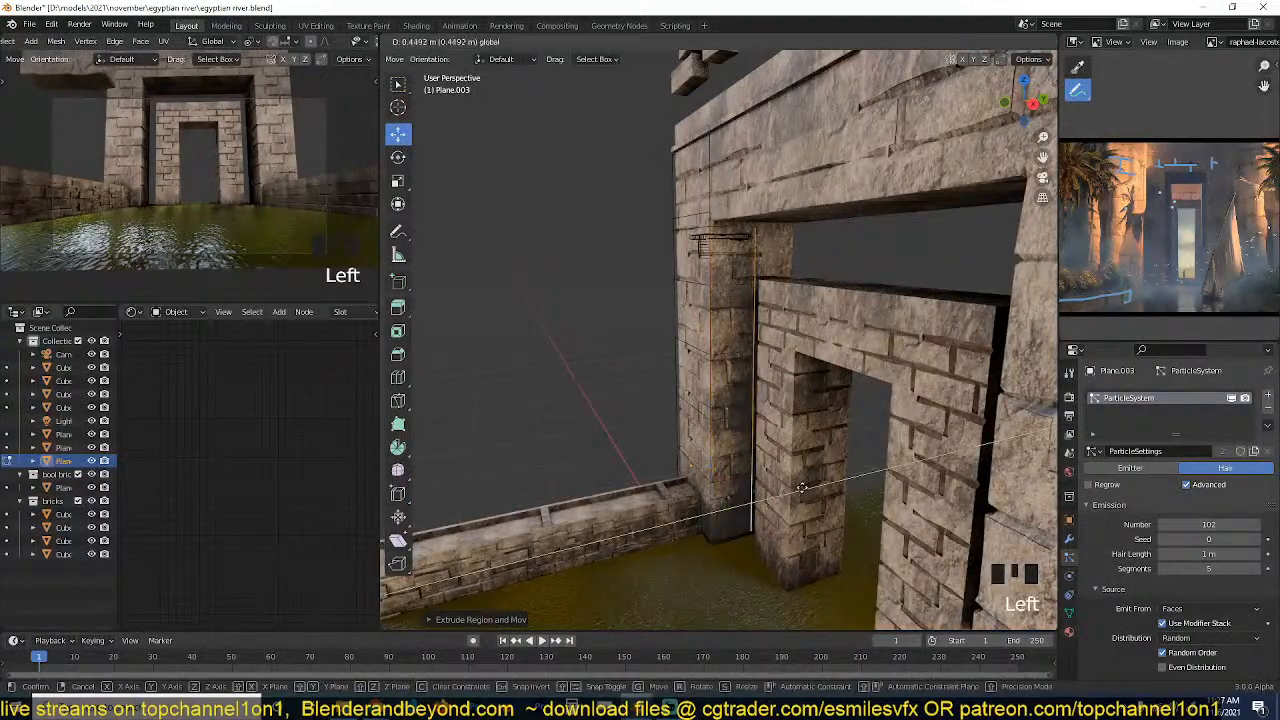
{"action": "key", "text": "Tab"}
Select the brick plane's faces on the pillar's inner side and shift them slightly toward the pillar.
{"action": "key", "text": "grave"}
{"action": "key", "text": "alt+a"}
{"action": "key", "text": "grave"}
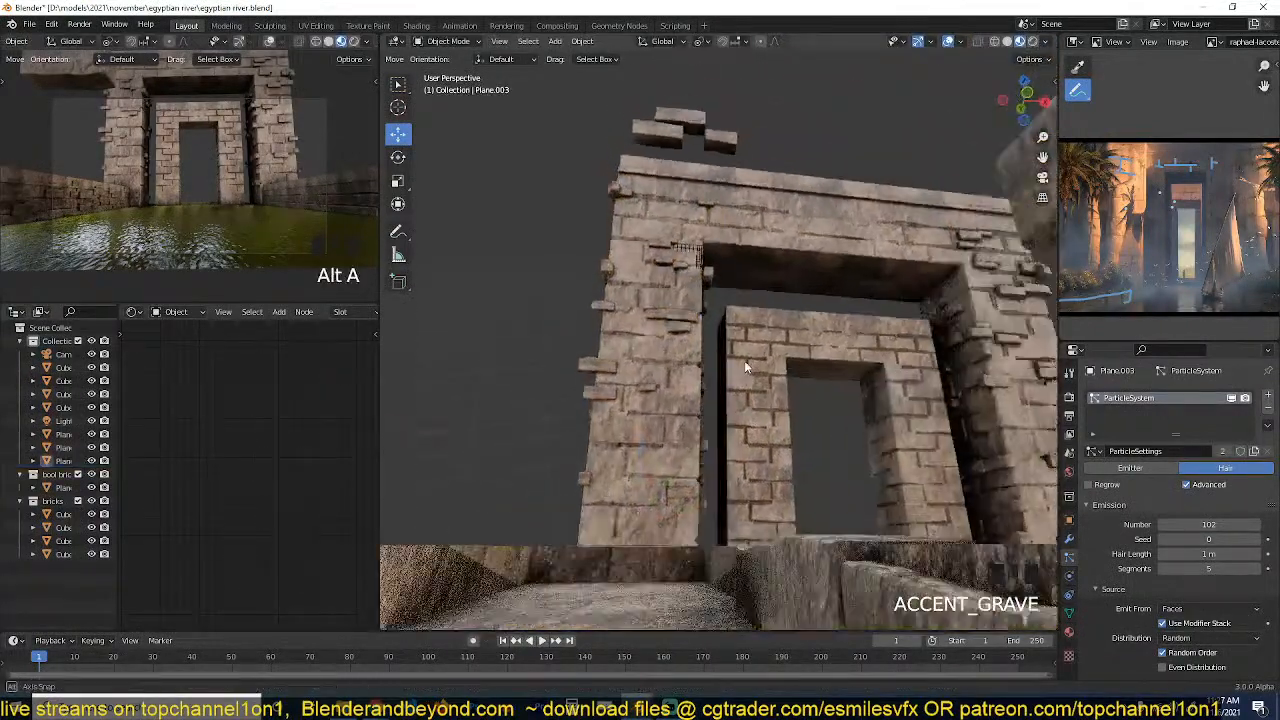
{"action": "key", "text": "Tab"}
{"action": "key", "text": "grave"}
{"action": "key", "text": "3"}
{"action": "left_click", "coordinate": [731, 274]}
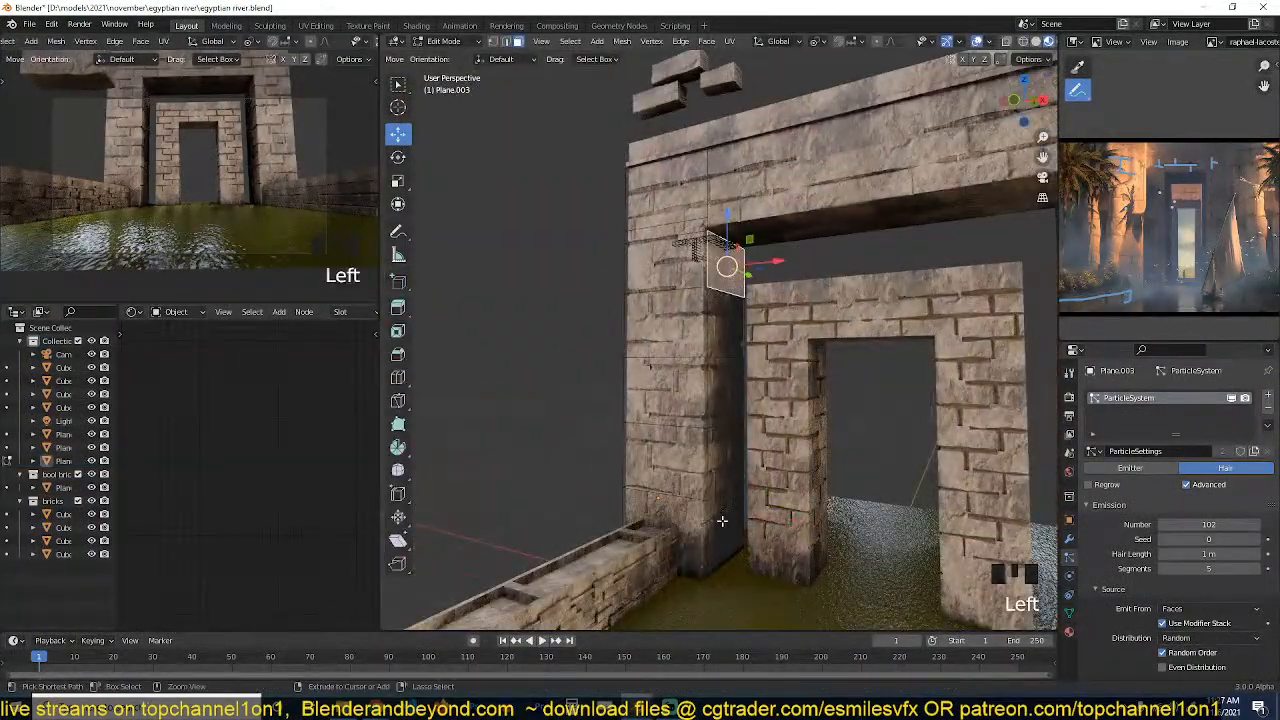
{"action": "left_click", "coordinate": [745, 463], "text": "ctrl"}
{"action": "left_click_drag", "start_coordinate": [764, 530], "coordinate": [760, 527]}
{"action": "key", "text": "Tab"}
{"action": "key", "text": "grave"}
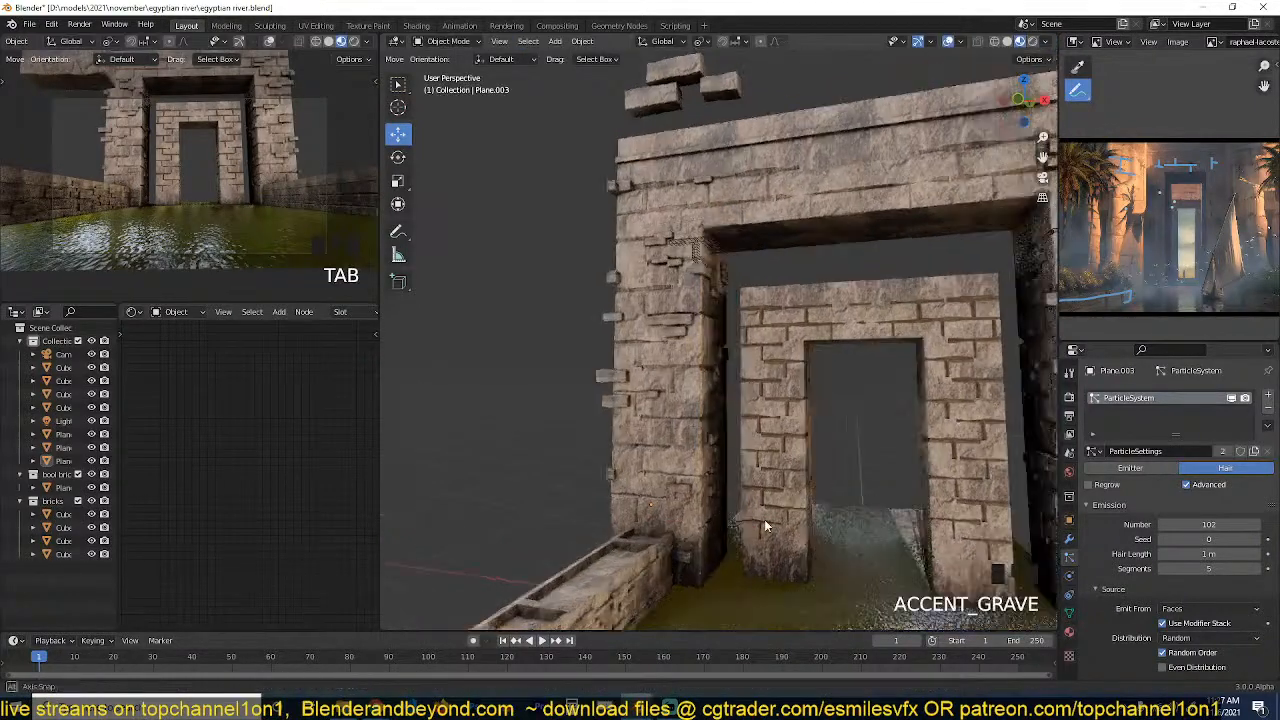
{"action": "key", "text": "alt+a"}
Increase the emission number in the pillar brick plane's particle settings to scatter more bricks.
{"action": "key", "text": "grave"}
{"action": "left_click", "coordinate": [605, 368]}
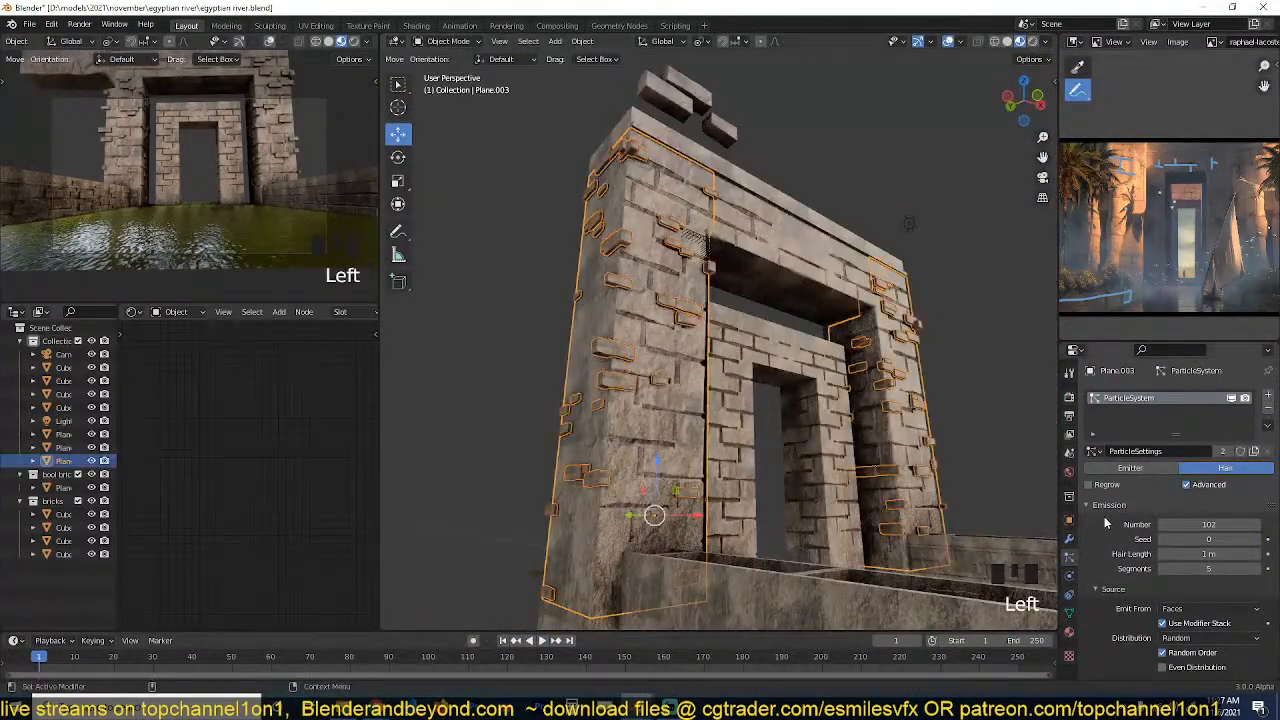
{"action": "left_click_drag", "start_coordinate": [1209, 524], "coordinate": [1232, 524]}
{"action": "left_click_drag", "start_coordinate": [1209, 524], "coordinate": [1199, 524]}
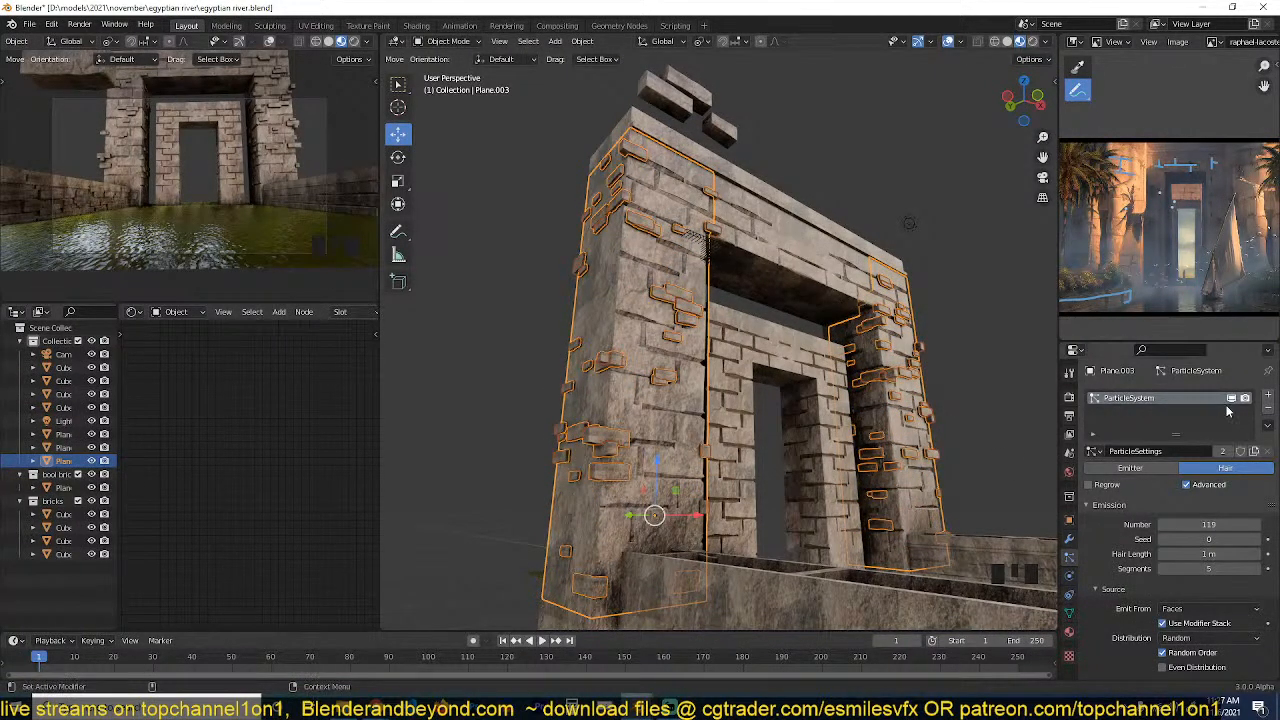
{"action": "left_click_drag", "start_coordinate": [1208, 526], "coordinate": [1249, 526]}
{"action": "scroll", "coordinate": [1170, 562], "scroll_direction": "down", "scroll_amount": 15}
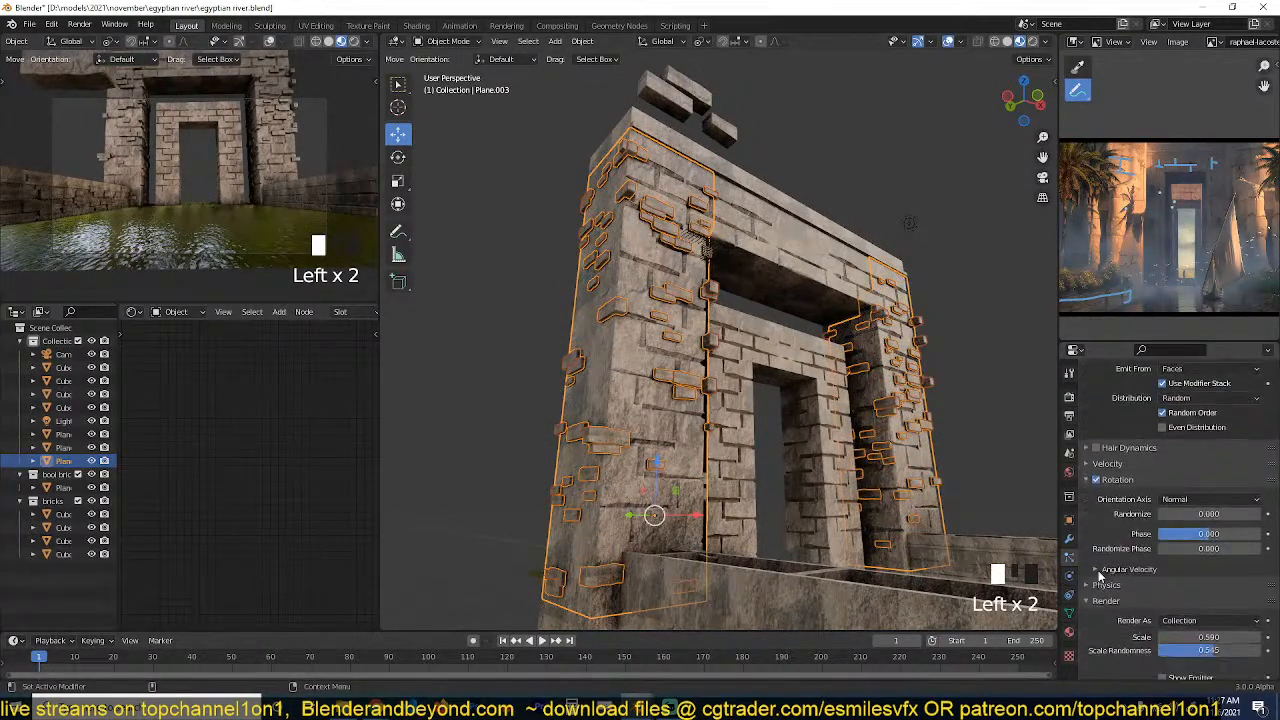
Try a render scale of 0.900 for the scattered bricks and check the pillars with nothing selected.
{"action": "left_click_drag", "start_coordinate": [1208, 531], "coordinate": [1237, 531]}
{"action": "key", "text": "grave"}
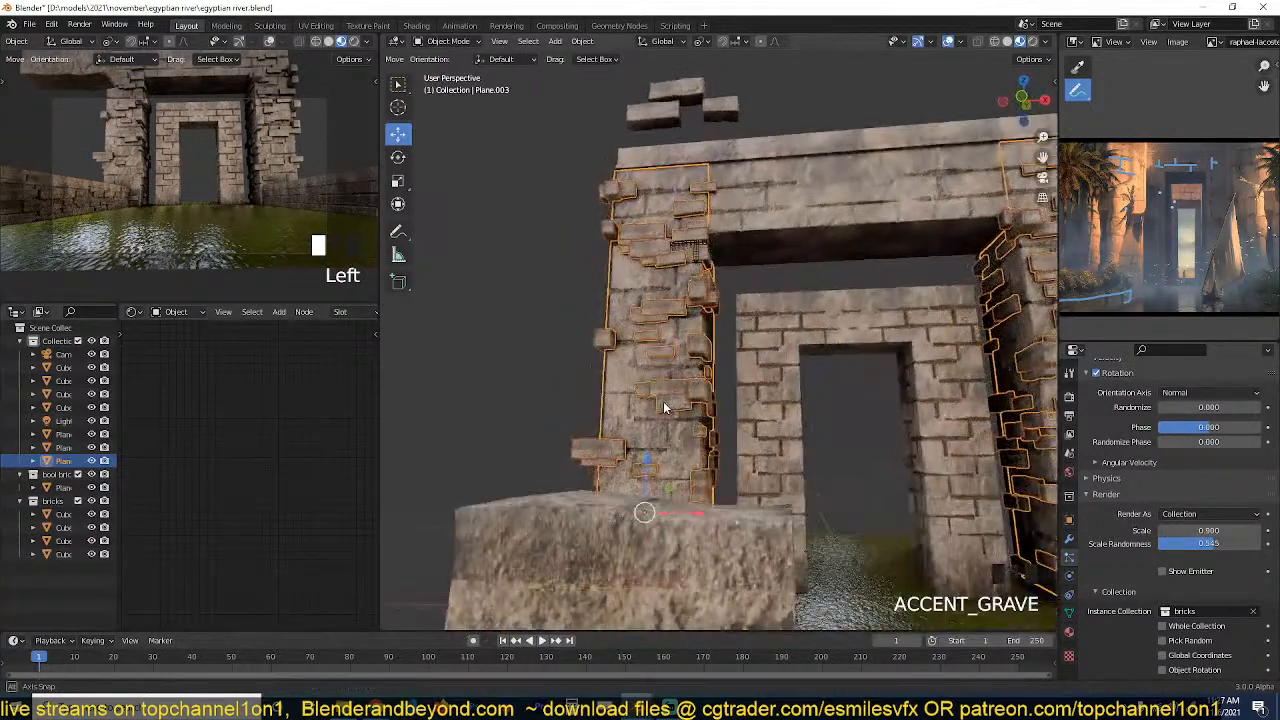
{"action": "key", "text": "alt+a"}
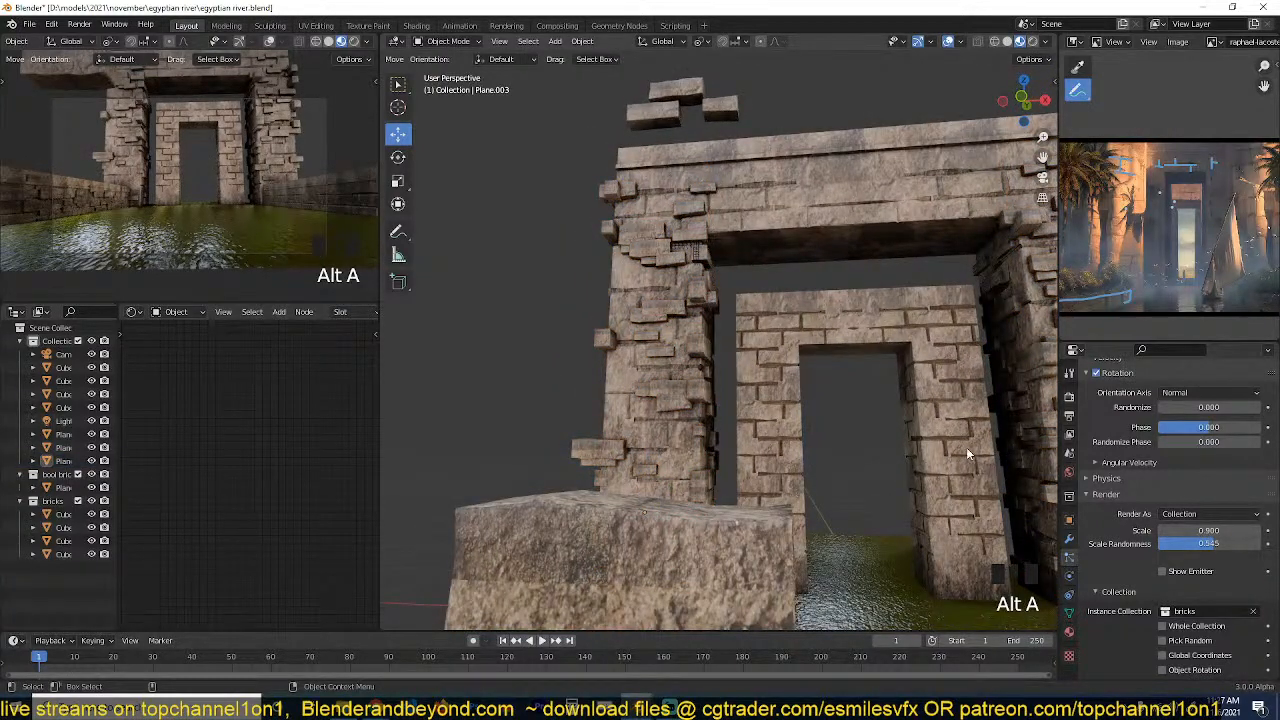
Set the render scale of the scattered bricks to 0.520.
{"action": "scroll", "coordinate": [1197, 508], "scroll_direction": "up", "scroll_amount": 3}
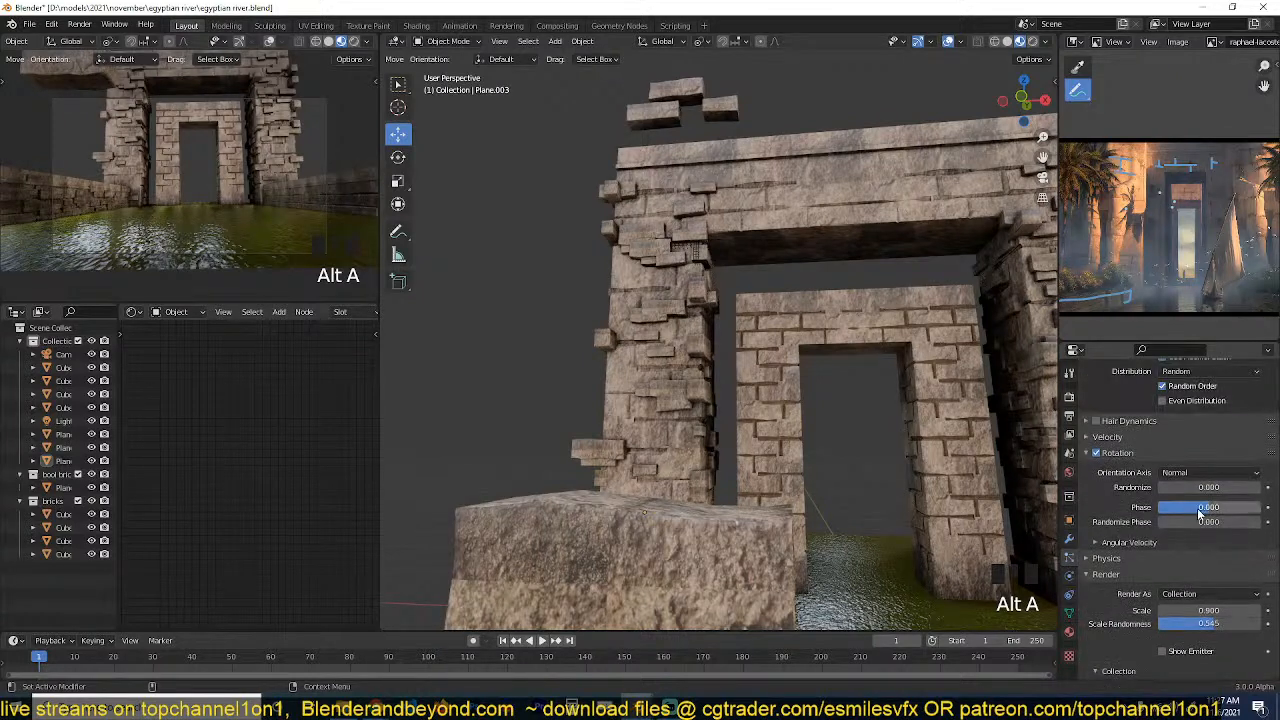
{"action": "scroll", "coordinate": [1197, 508], "scroll_direction": "down", "scroll_amount": 2}
{"action": "left_click_drag", "start_coordinate": [1208, 557], "coordinate": [1150, 557]}
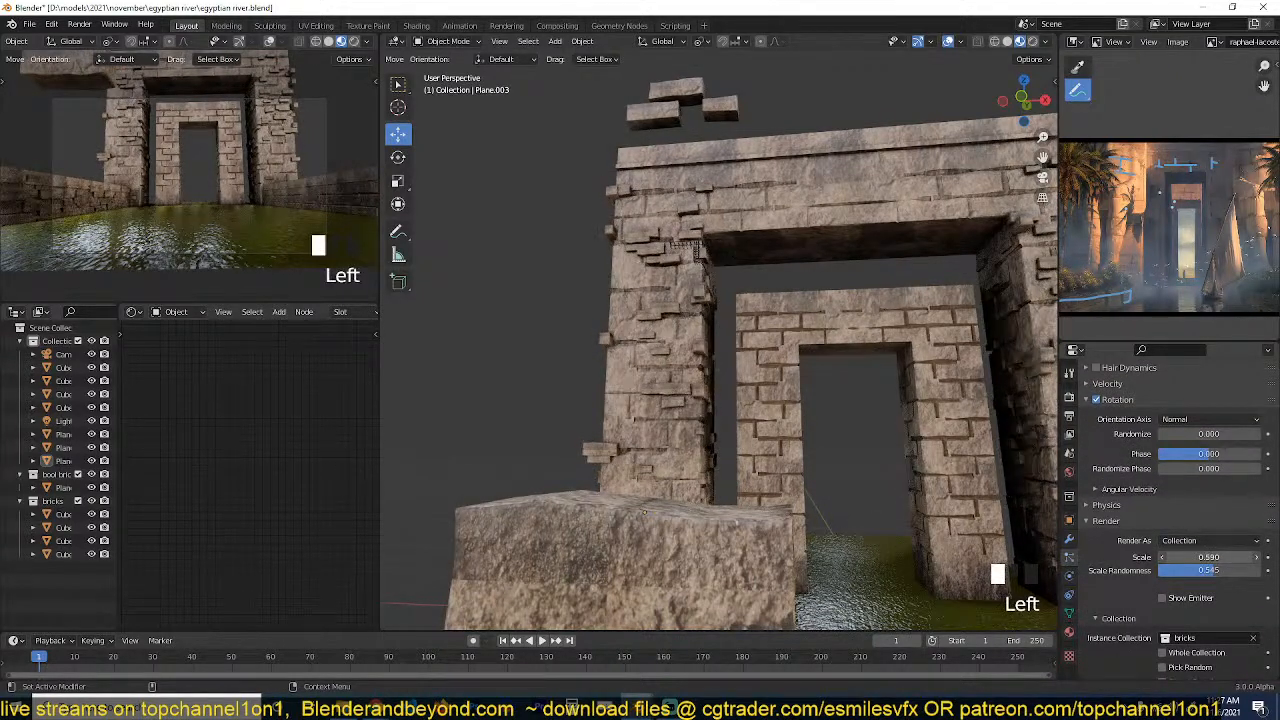
{"action": "middle_click_drag", "start_coordinate": [862, 402], "coordinate": [812, 471]}
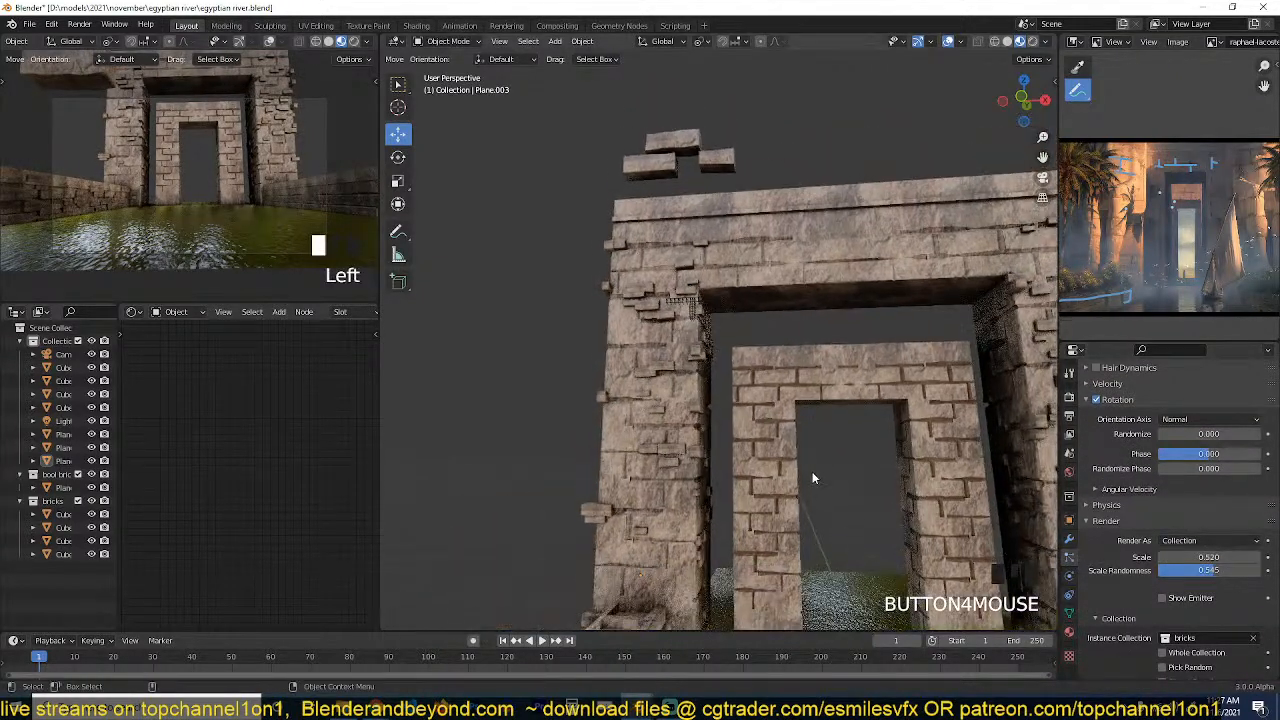
Give the pillar plane its own copy of the particle settings with Number 103, Scale 0.750 and Scale Randomness 0.314.
{"action": "left_click", "coordinate": [686, 344]}
{"action": "scroll", "coordinate": [1200, 450], "scroll_direction": "up", "scroll_amount": 7}
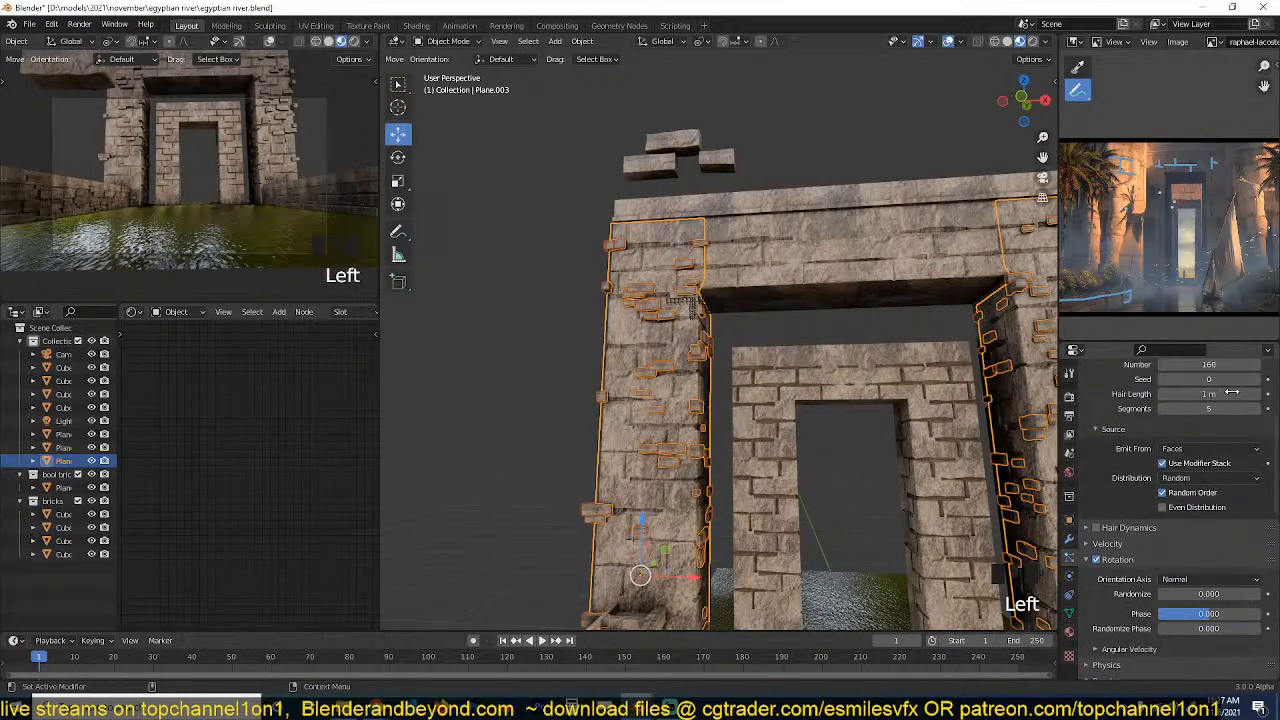
{"action": "scroll", "coordinate": [1222, 587], "scroll_direction": "down", "scroll_amount": 6}
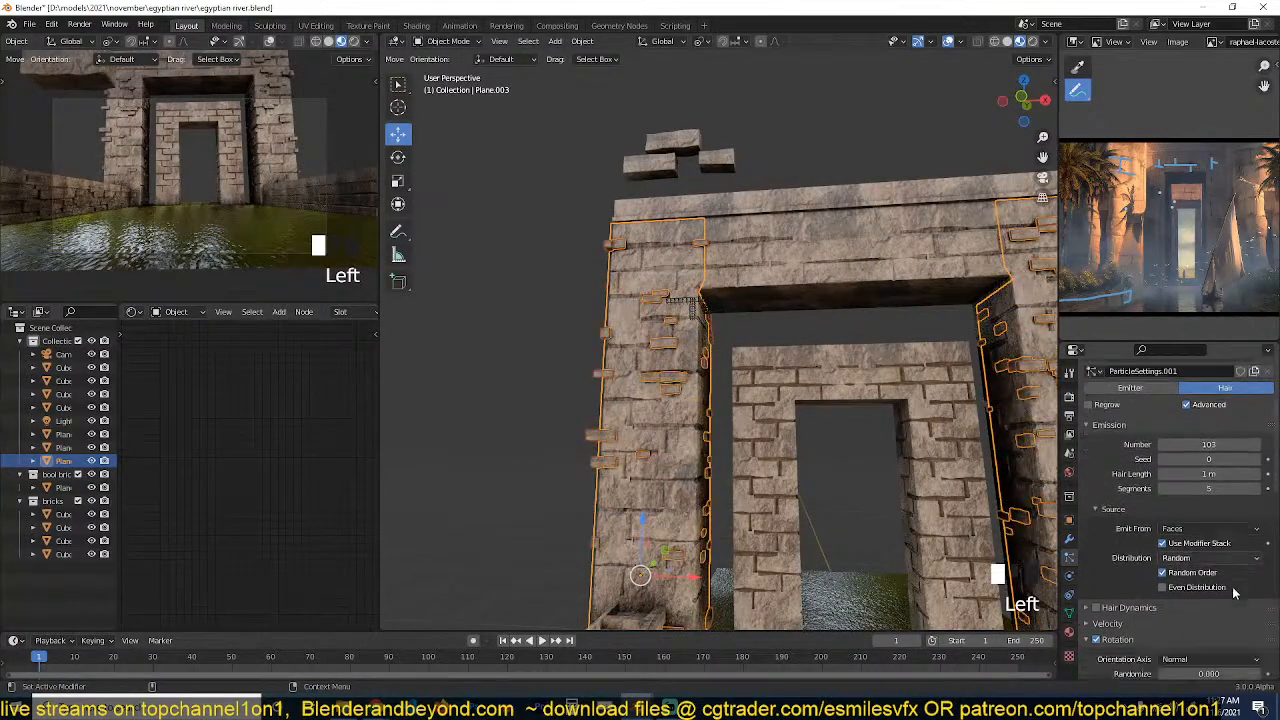
{"action": "left_click_drag", "start_coordinate": [1222, 587], "coordinate": [1191, 597]}
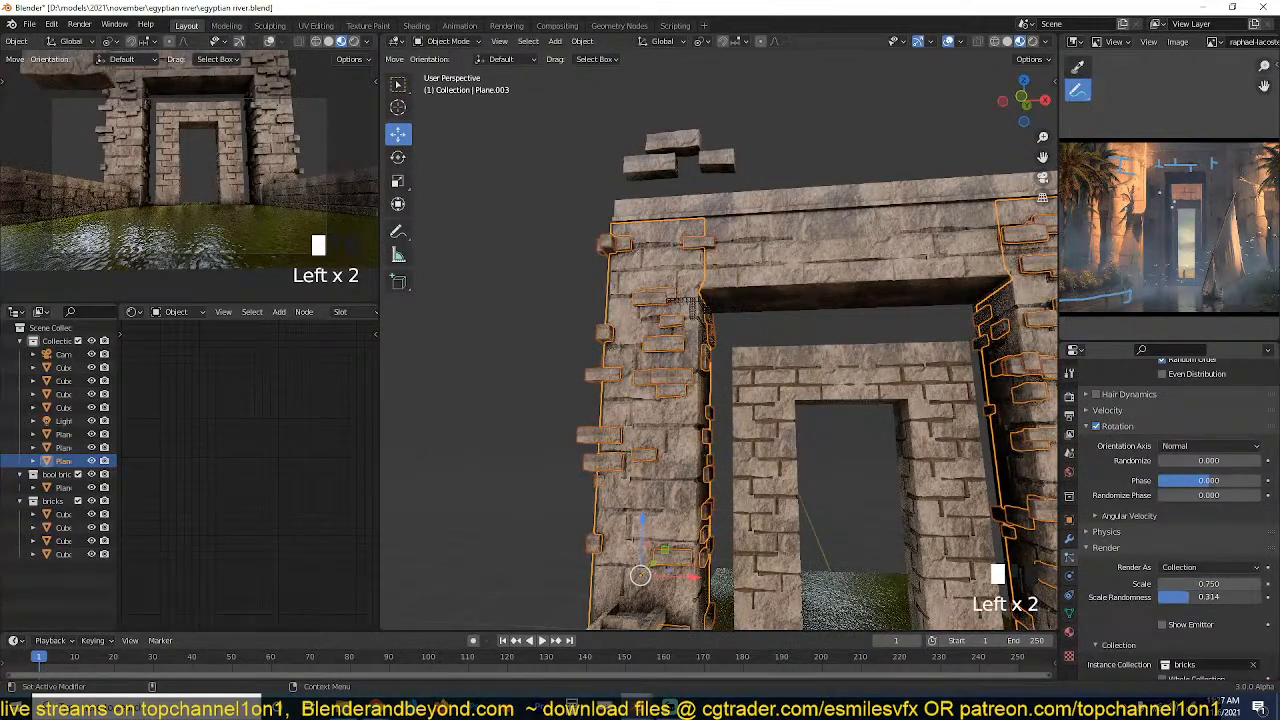
Add a vertical loop cut near the outer edge of the brick plane on the large gateway's pillar.
{"action": "key", "text": "alt+a"}
{"action": "key", "text": "grave"}
{"action": "mouse_move", "coordinate": [718, 437]}
{"action": "middle_mouse_down"}
{"action": "mouse_move", "coordinate": [834, 380]}
{"action": "mouse_move", "coordinate": [745, 464]}
{"action": "mouse_move", "coordinate": [725, 447]}
{"action": "middle_mouse_up"}
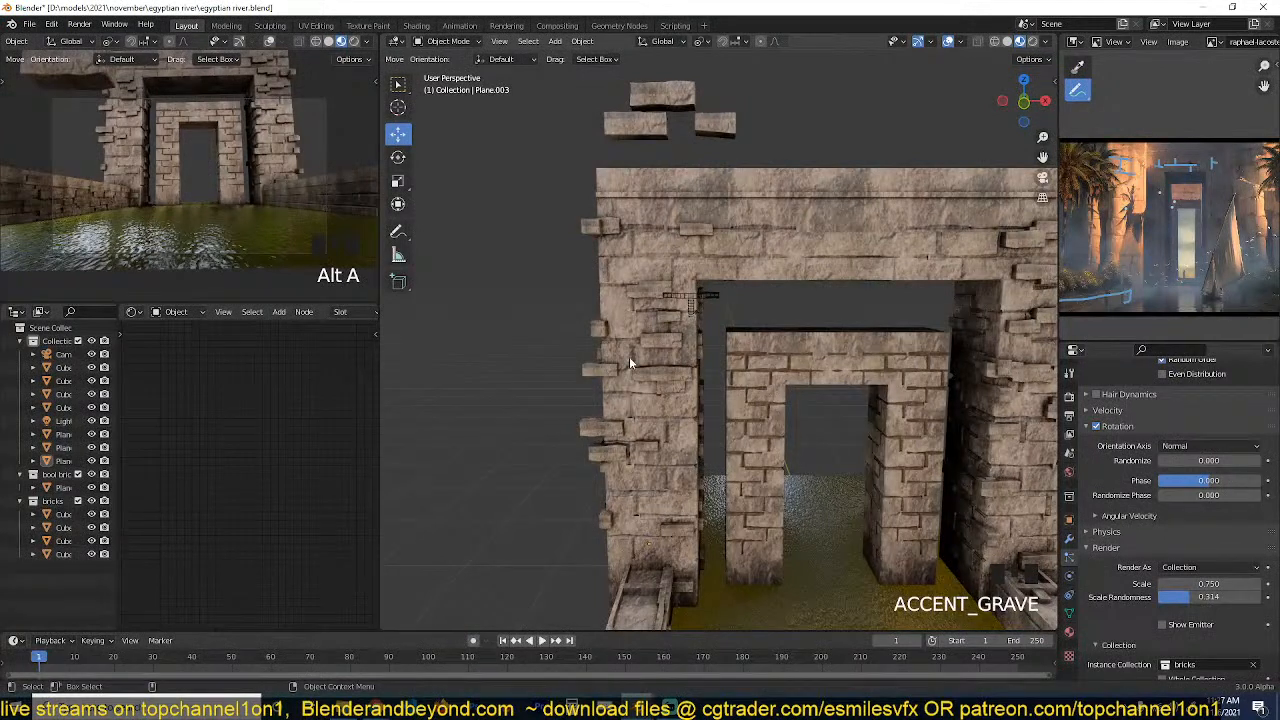
{"action": "left_click", "coordinate": [594, 385]}
{"action": "key", "text": "Tab"}
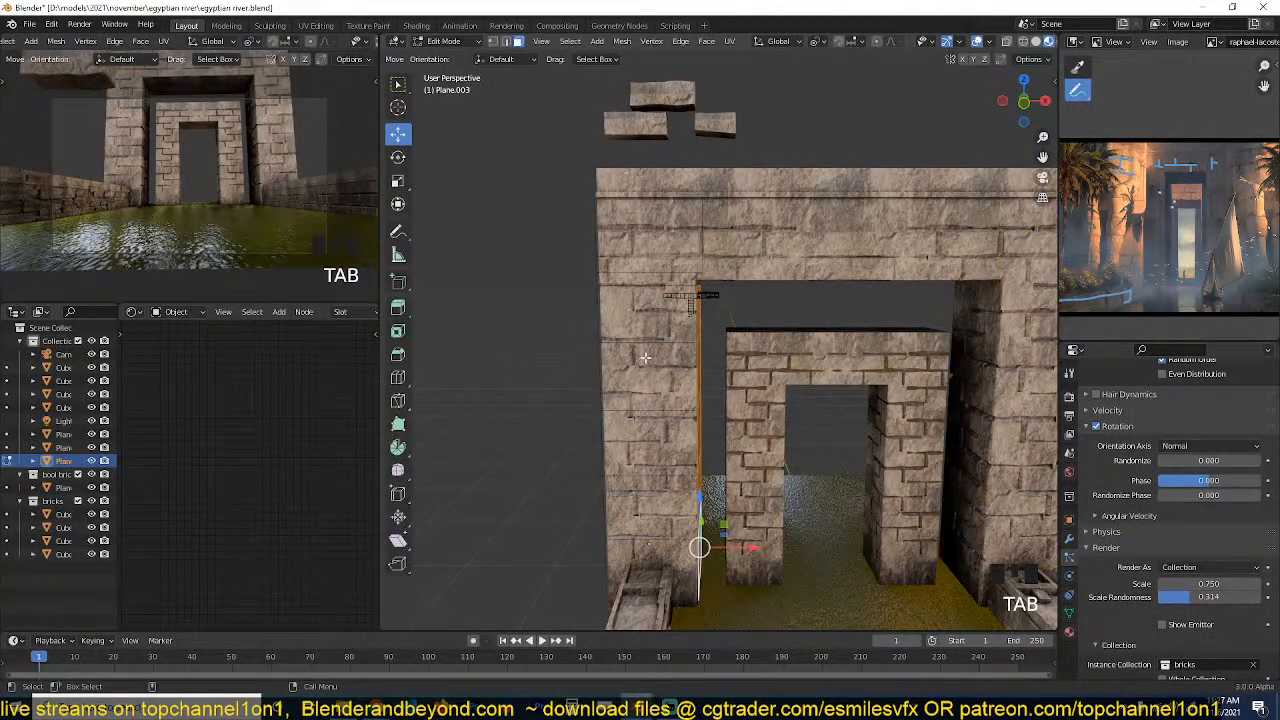
{"action": "key", "text": "Tab"}
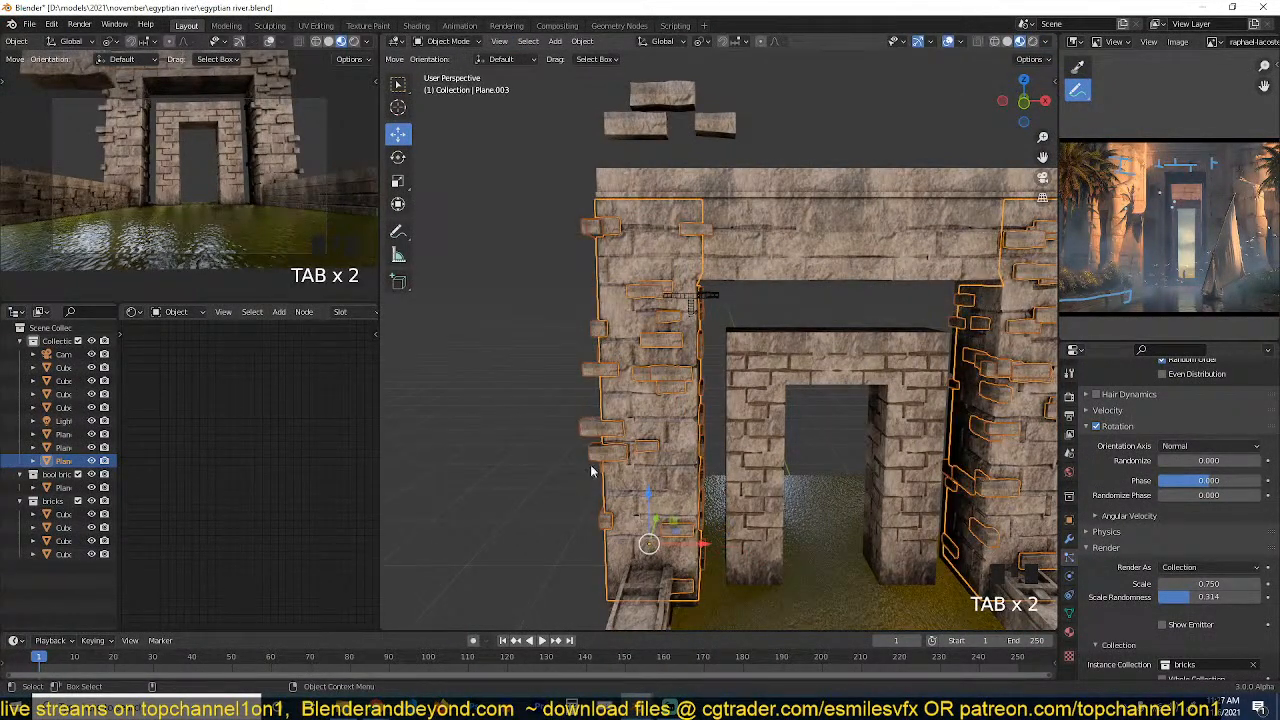
{"action": "key", "text": "Tab"}
{"action": "key", "text": "ctrl+r"}
{"action": "left_click", "coordinate": [620, 195]}
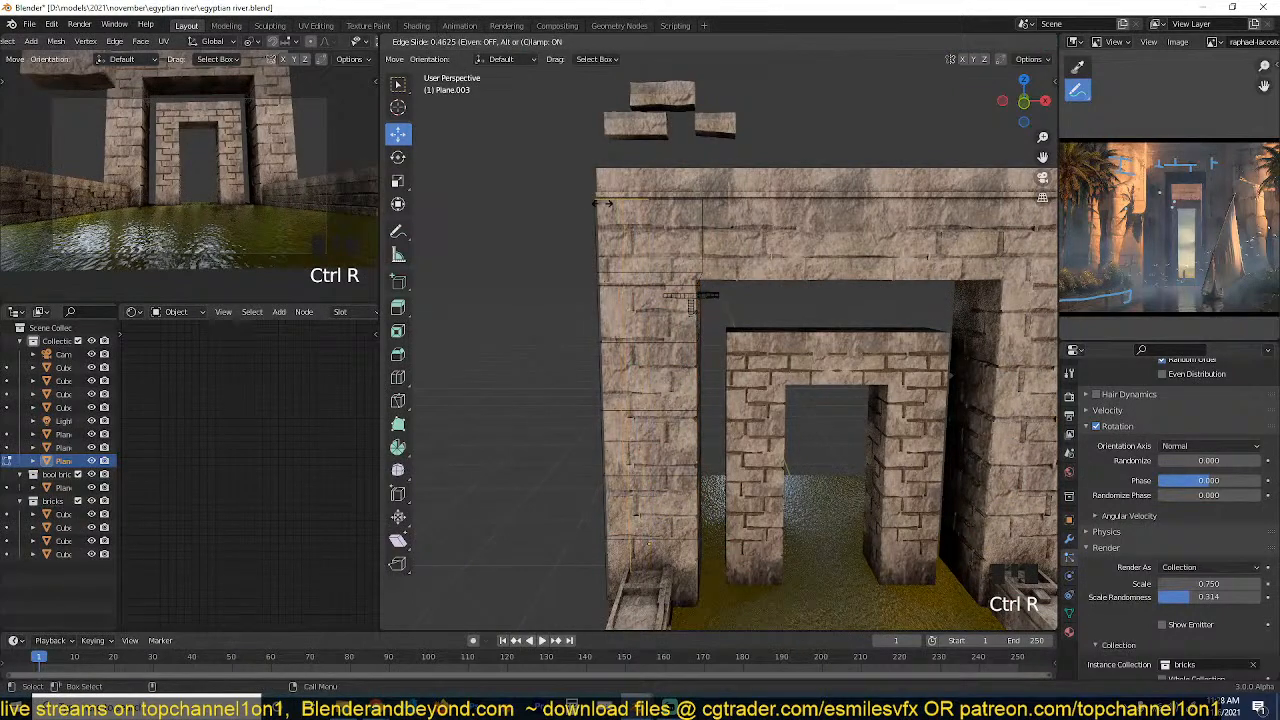
{"action": "key", "text": "3"}
{"action": "left_click", "coordinate": [609, 277], "text": "alt"}
{"action": "right_click", "coordinate": [609, 277]}
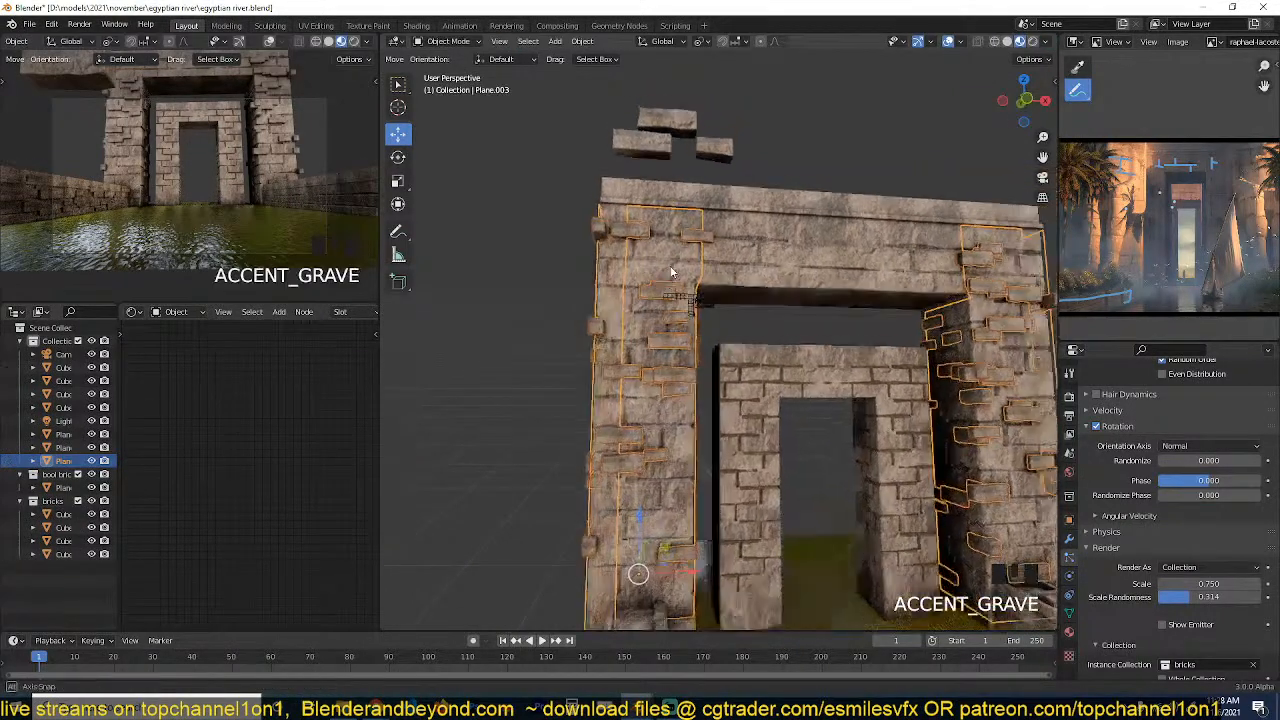
Extend the pillar brick plane's outer edge back along the large gateway's outer side.
{"action": "key", "text": "alt+a"}
{"action": "middle_click_drag", "start_coordinate": [671, 271], "coordinate": [733, 264]}
{"action": "key", "text": "Tab"}
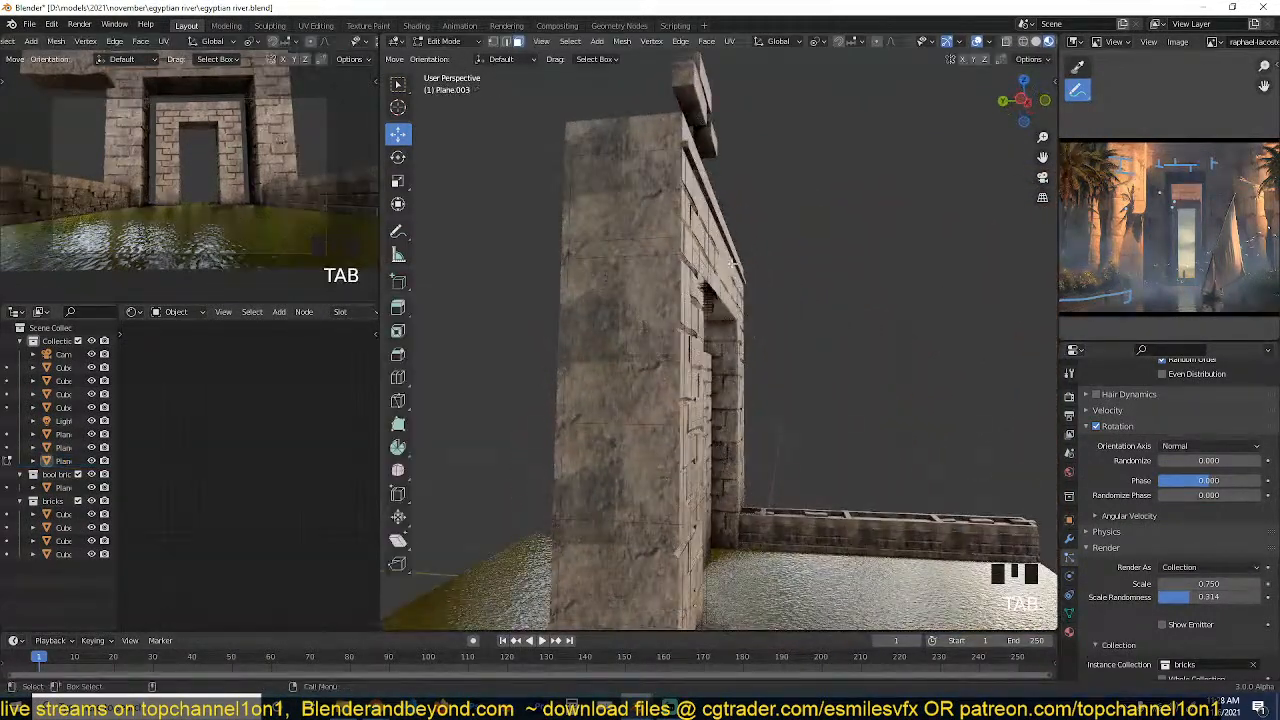
{"action": "left_click", "coordinate": [678, 234], "text": "alt"}
{"action": "scroll", "coordinate": [666, 277], "scroll_direction": "down", "scroll_amount": 2}
{"action": "left_click_drag", "start_coordinate": [666, 277], "coordinate": [654, 275]}
{"action": "key", "text": "Tab"}
{"action": "key", "text": "grave"}
{"action": "key", "text": "grave"}
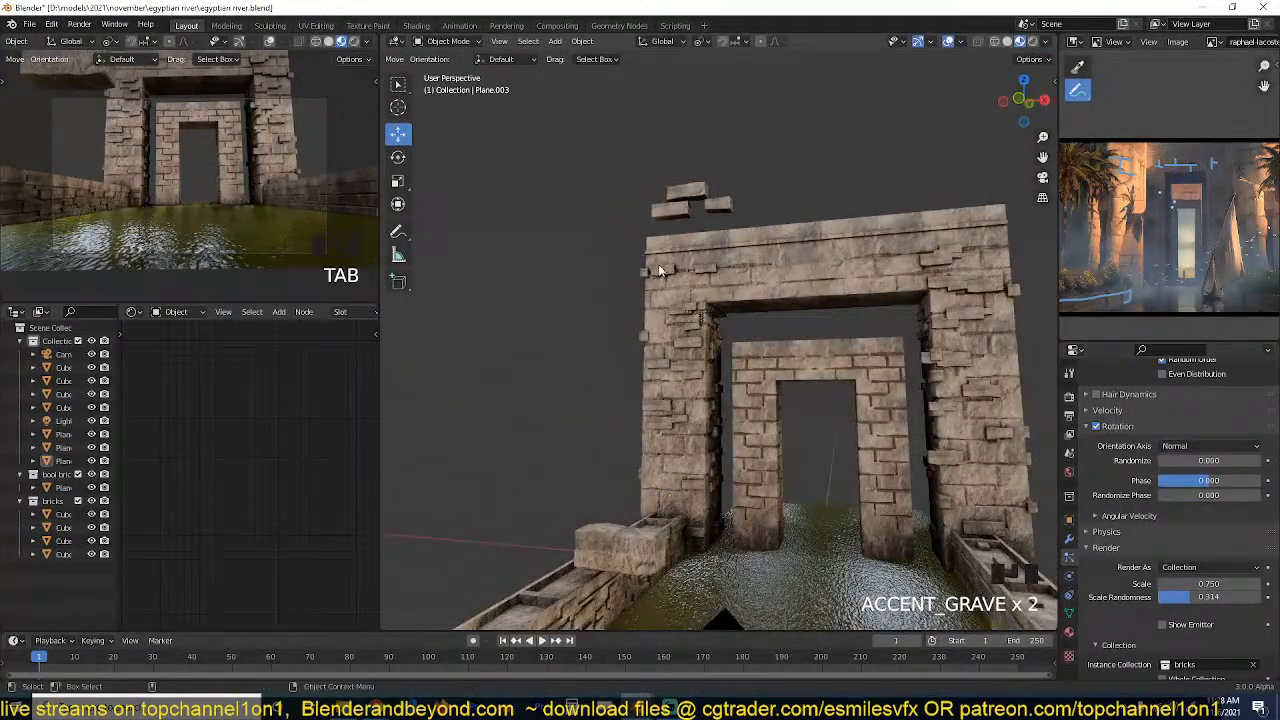
Extrude the upper inner edge of the pillar brick plane across the lintel to the gateway's centre.
{"action": "key", "text": "grave"}
{"action": "key", "text": "Tab"}
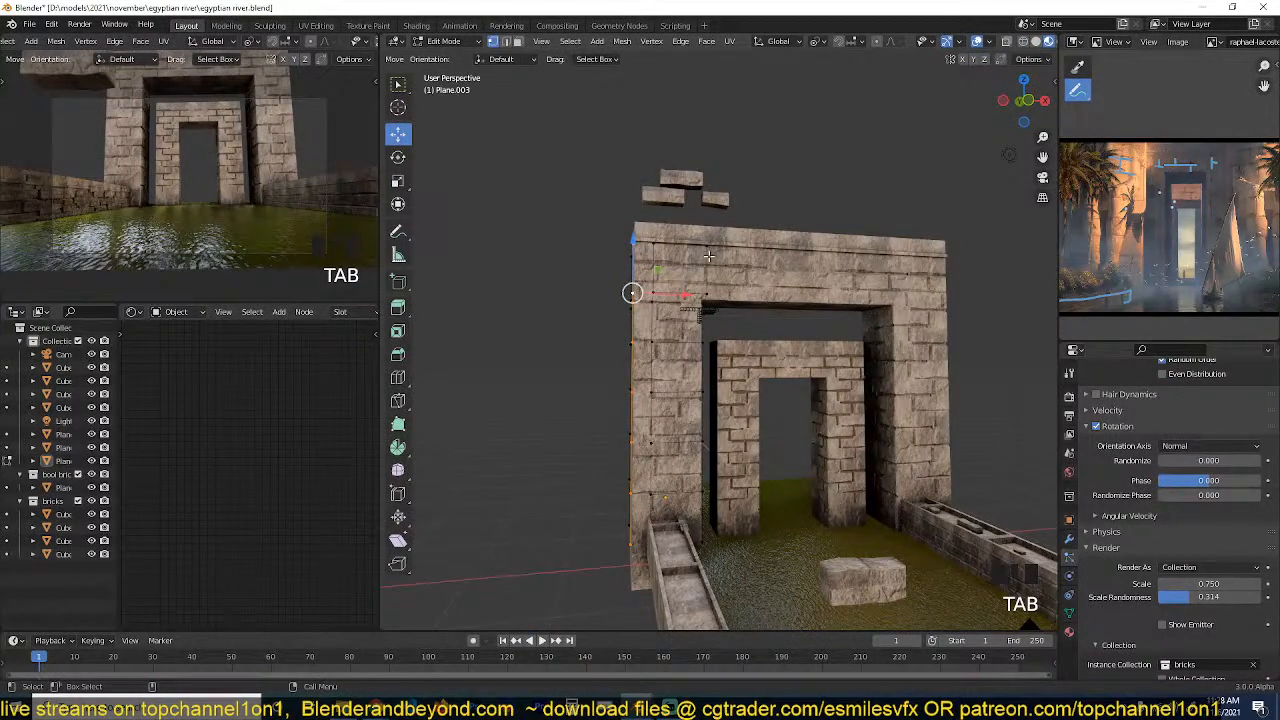
{"action": "left_click", "coordinate": [708, 256]}
{"action": "key", "text": "grave"}
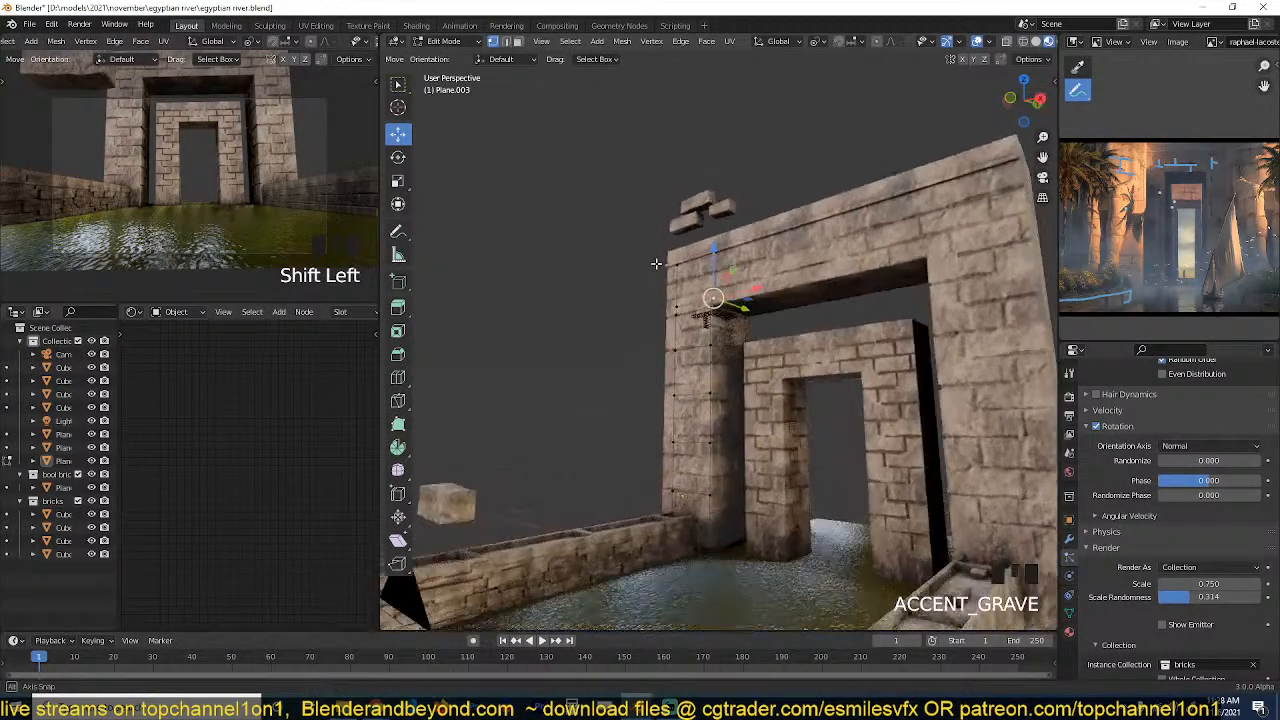
{"action": "key", "text": "e"}
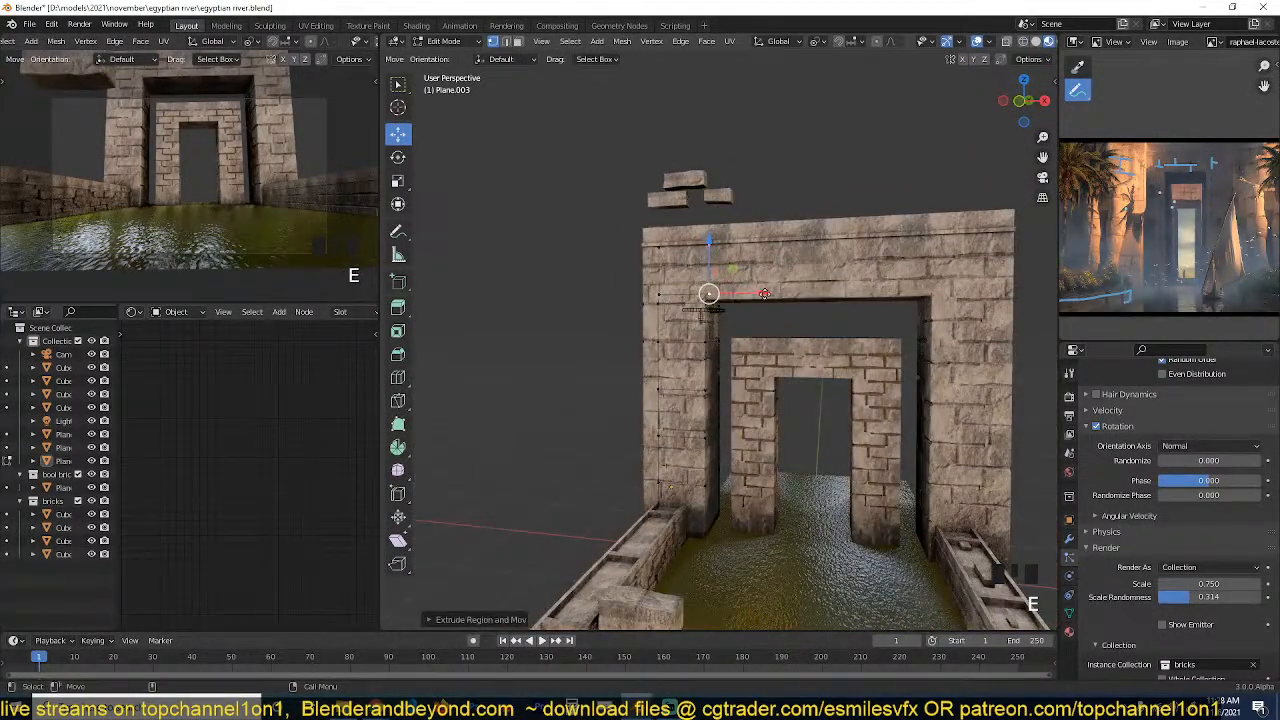
{"action": "left_click", "coordinate": [708, 293]}
{"action": "key", "text": "Tab"}
{"action": "key", "text": "grave"}
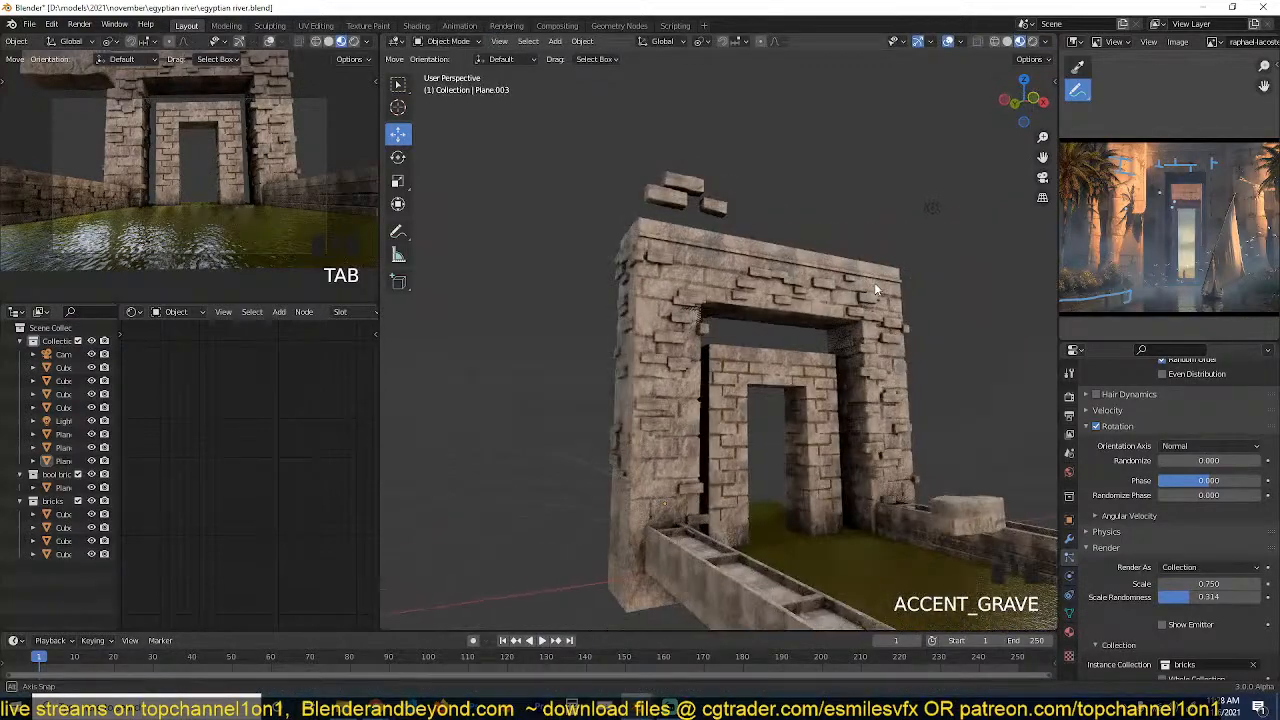
{"action": "key", "text": "grave"}
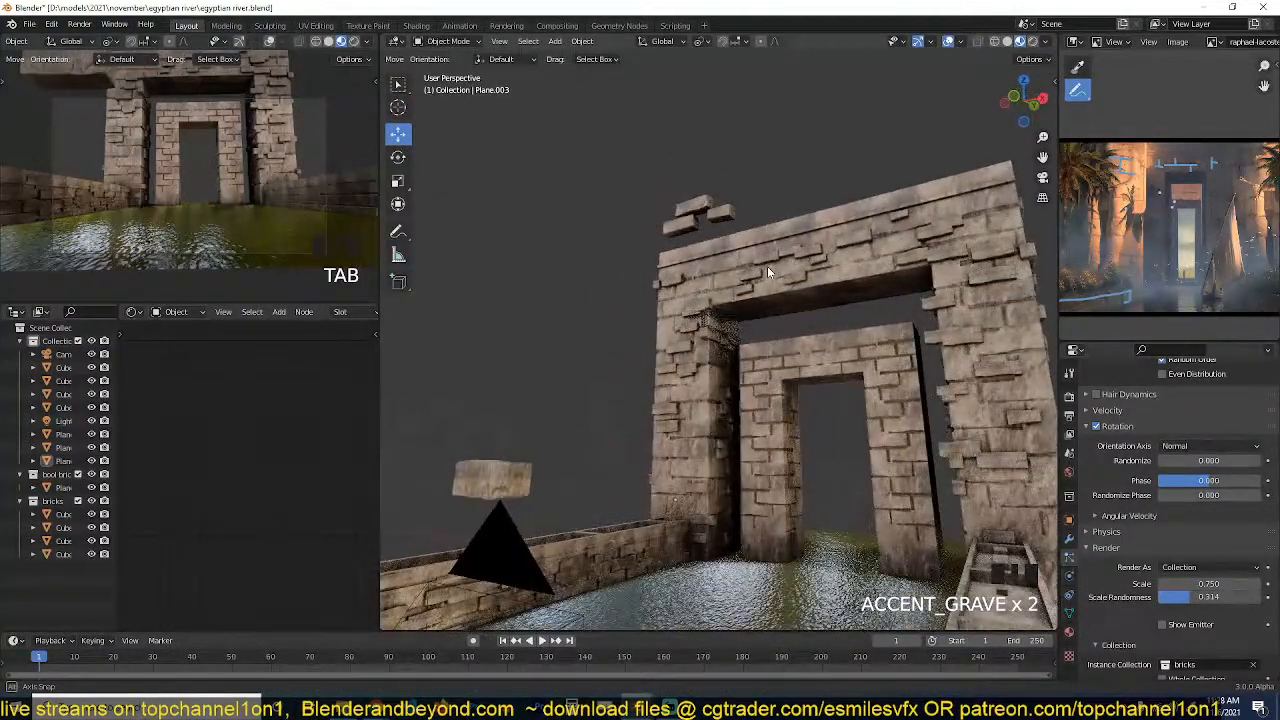
{"action": "key", "text": "grave"}
Duplicate the large gateway's brick plane and snap the copy to the 3D cursor at the smaller inner gateway.
{"action": "left_click", "coordinate": [815, 300]}
{"action": "key", "text": "grave"}
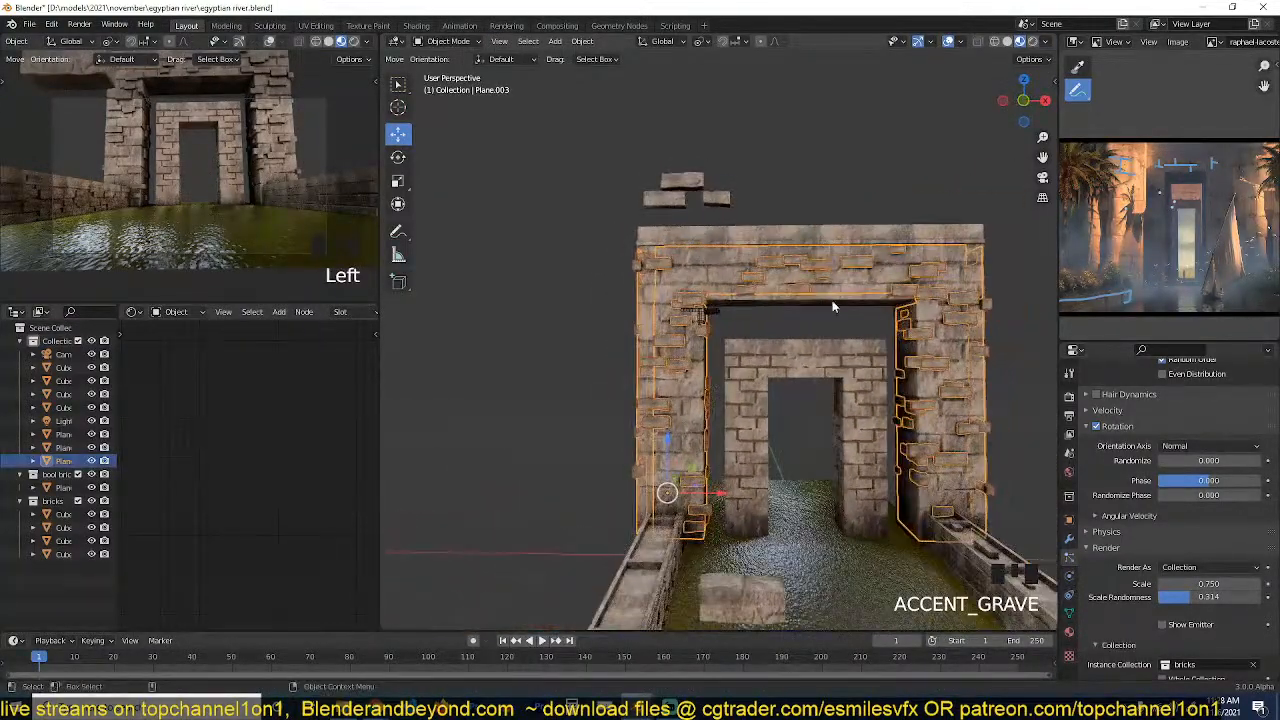
{"action": "key", "text": "shift+d"}
{"action": "key", "text": "s"}
{"action": "right_click", "coordinate": [932, 342]}
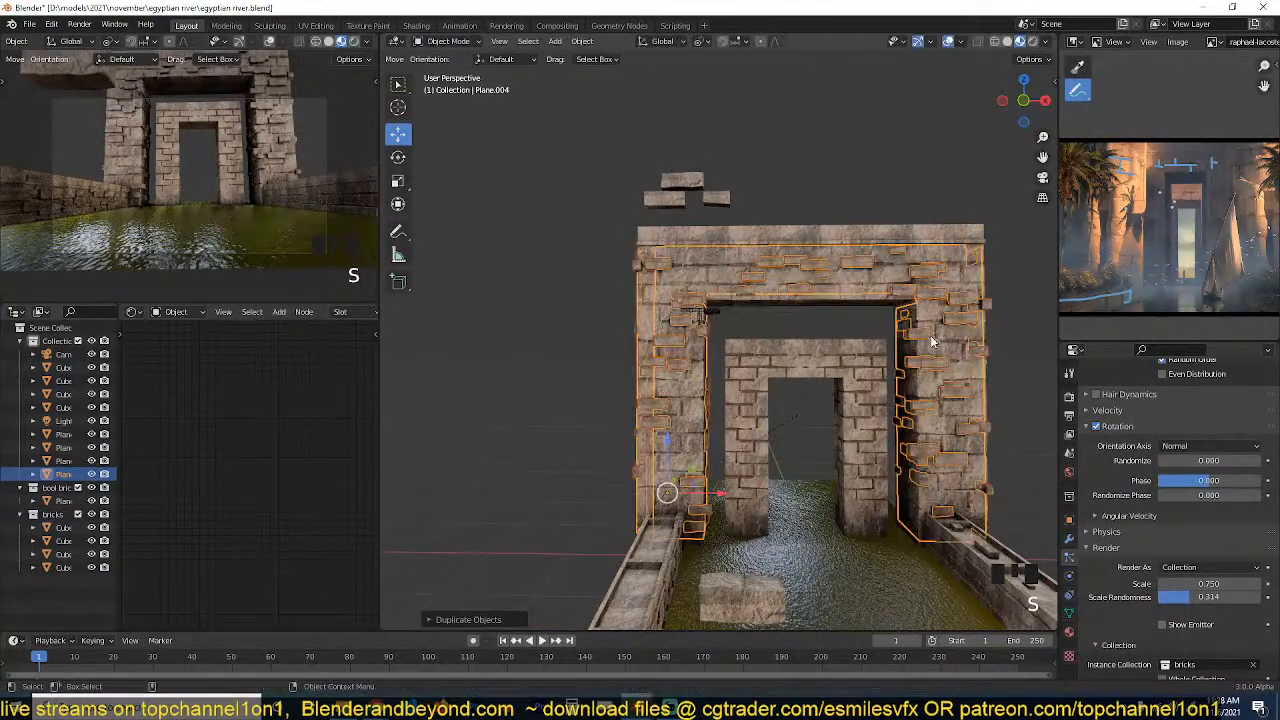
{"action": "key", "text": "shift+s"}
{"action": "key", "text": "grave"}
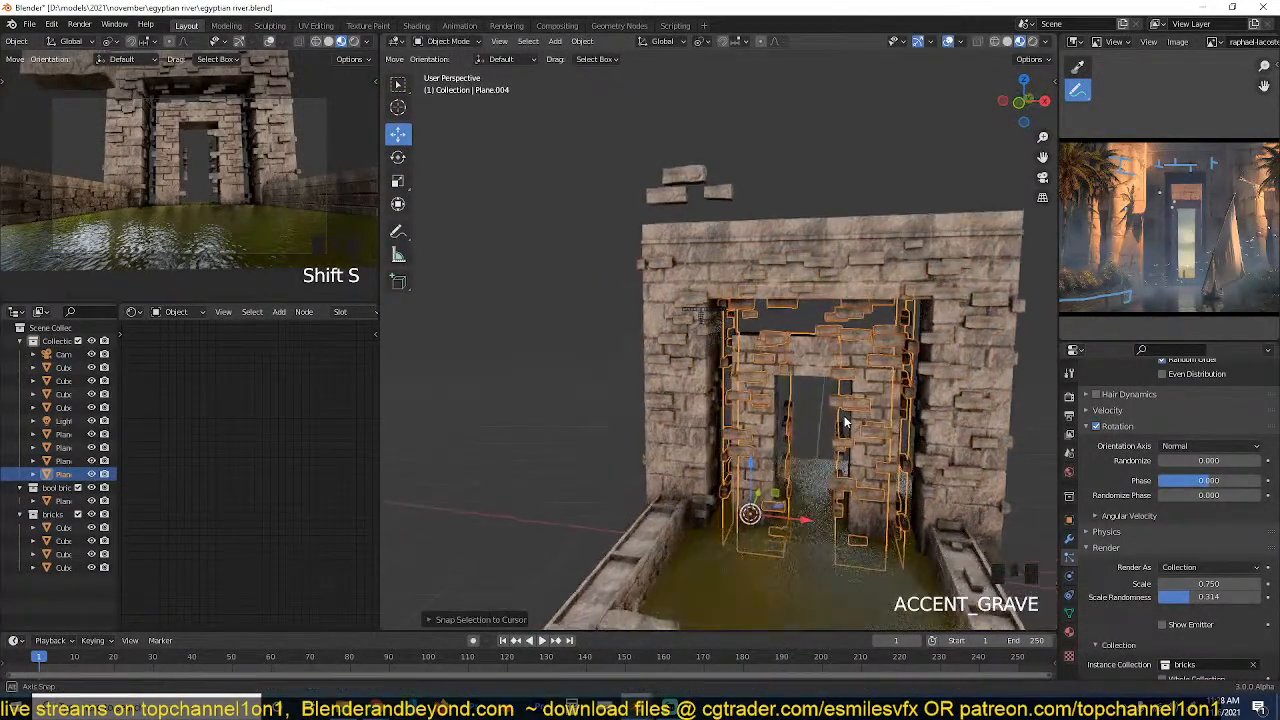
Scale the copied brick plane to about 0.71 and shift it to fit over the inner gateway's front.
{"action": "key", "text": "s"}
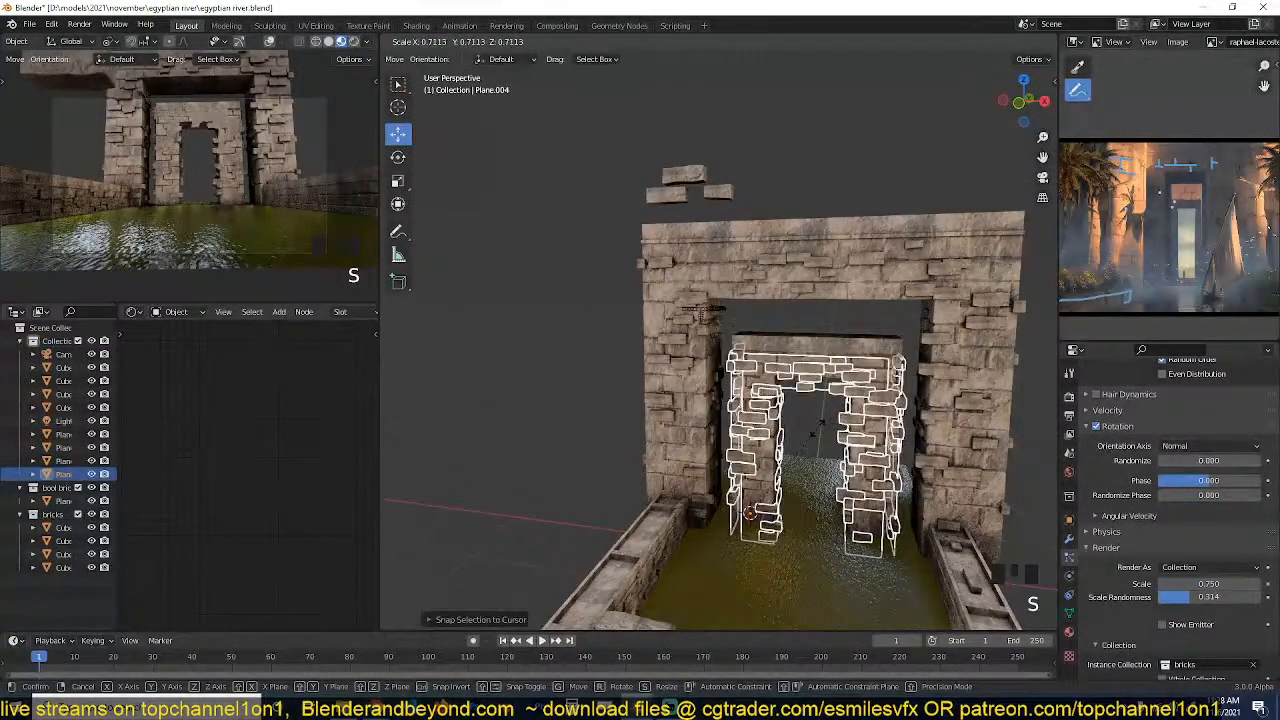
{"action": "left_click", "coordinate": [816, 427]}
{"action": "key", "text": "grave"}
{"action": "scroll", "coordinate": [836, 402], "scroll_direction": "up", "scroll_amount": 3}
{"action": "key", "text": "grave"}
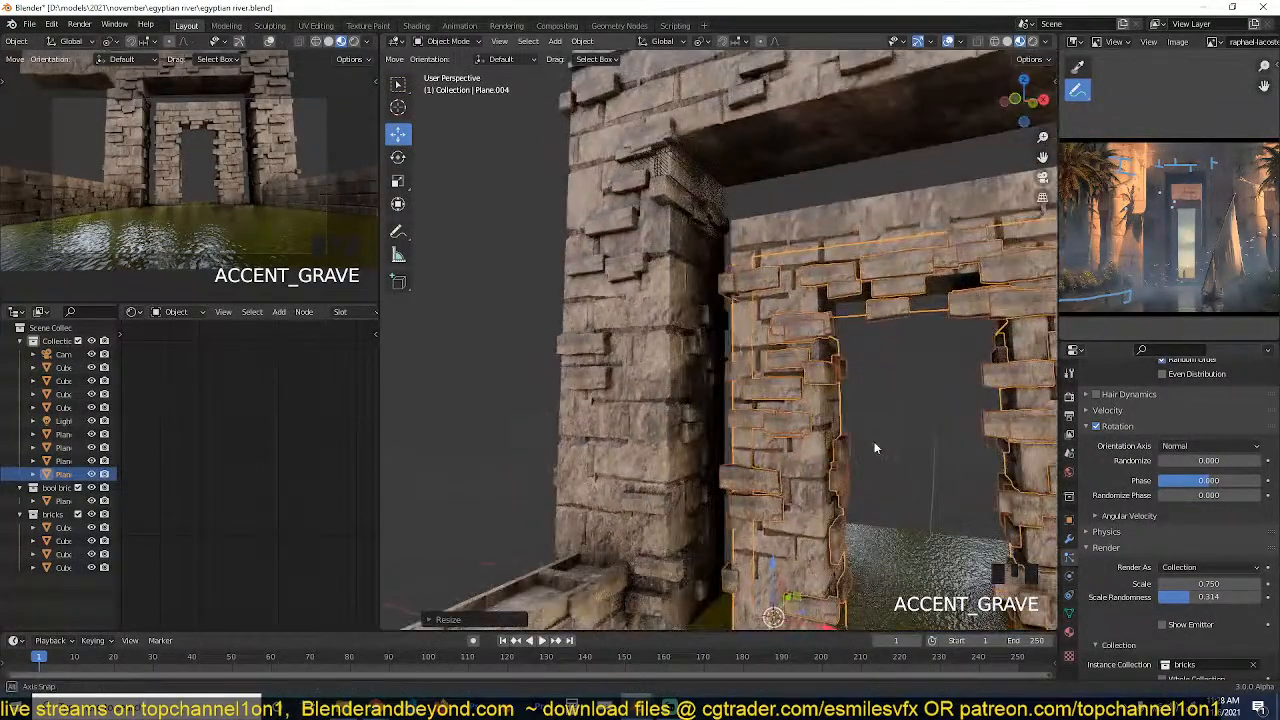
{"action": "key", "text": "grave"}
{"action": "left_click_drag", "start_coordinate": [817, 597], "coordinate": [806, 589]}
{"action": "key", "text": "grave"}
{"action": "key", "text": "grave"}
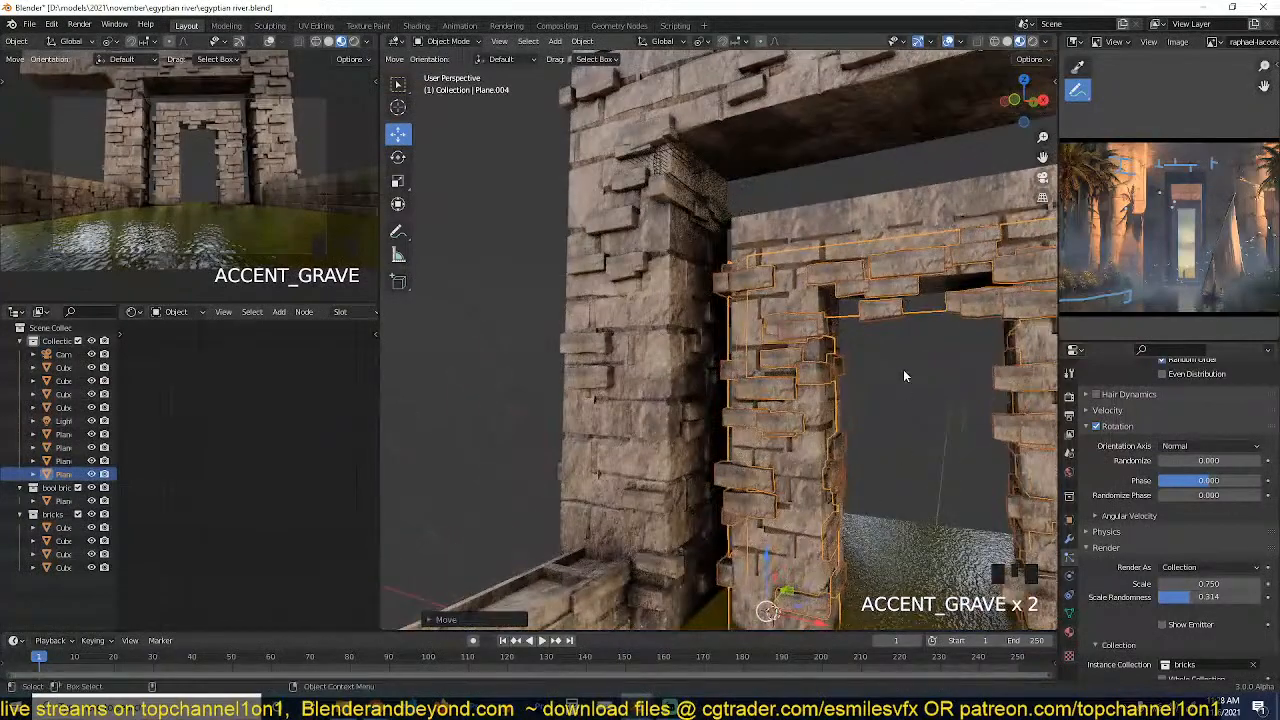
Raise the copied brick plane about 0.23 m along Z to line it up with the inner gateway.
{"action": "key", "text": "grave"}
{"action": "key", "text": "g"}
{"action": "key", "text": "z"}
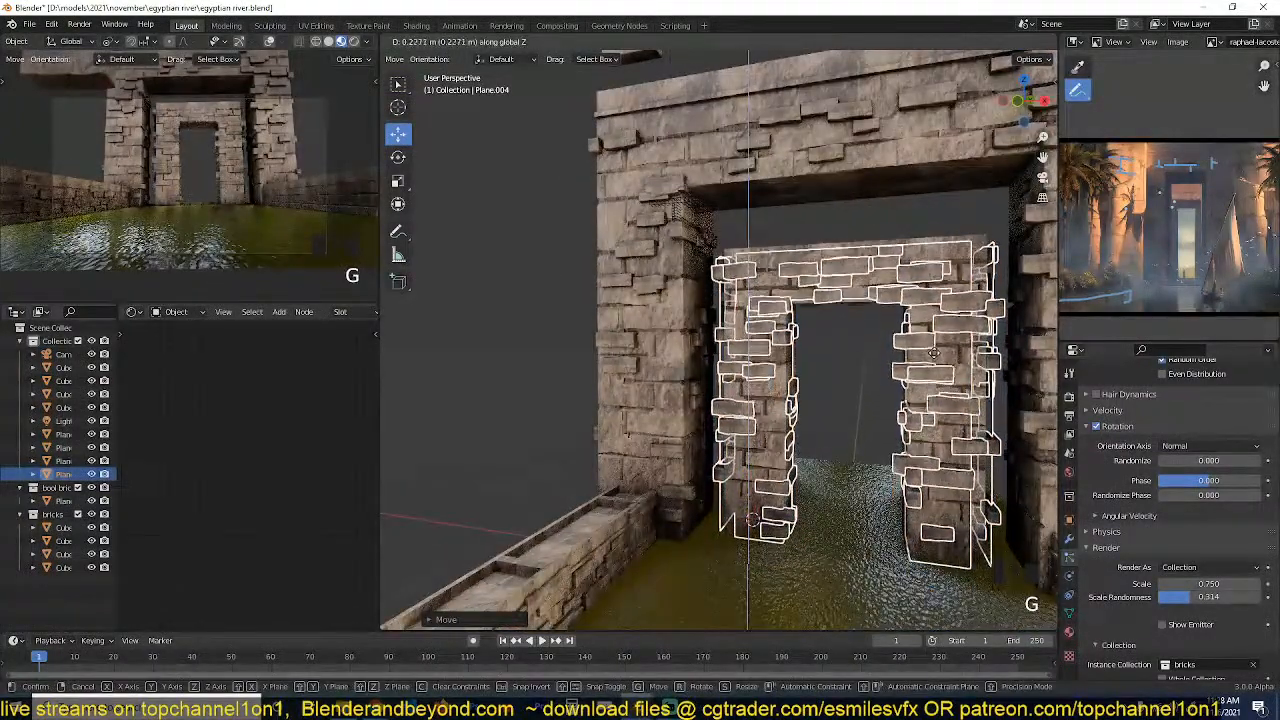
{"action": "left_click", "coordinate": [934, 357]}
{"action": "left_click", "coordinate": [856, 363]}
{"action": "scroll", "coordinate": [856, 363], "scroll_direction": "down", "scroll_amount": 1}
{"action": "key", "text": "grave"}
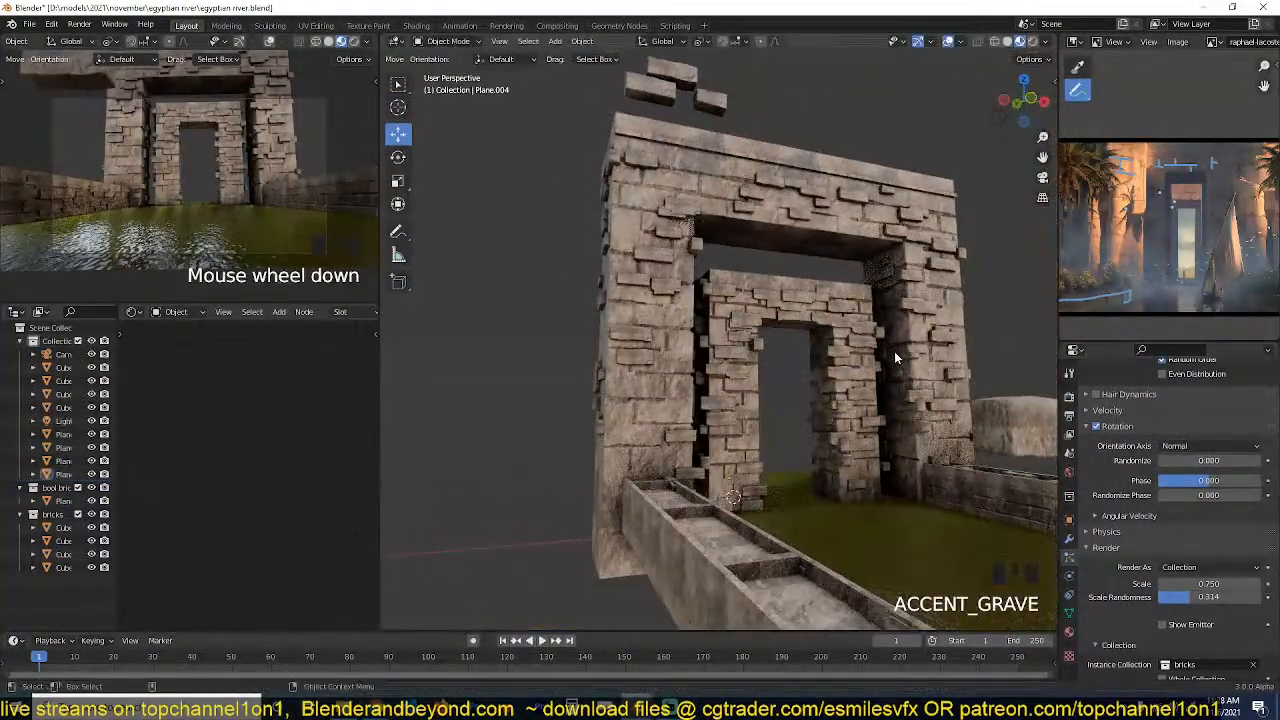
Save the file with nothing selected in the viewport.
{"action": "key", "text": "ctrl+s"}
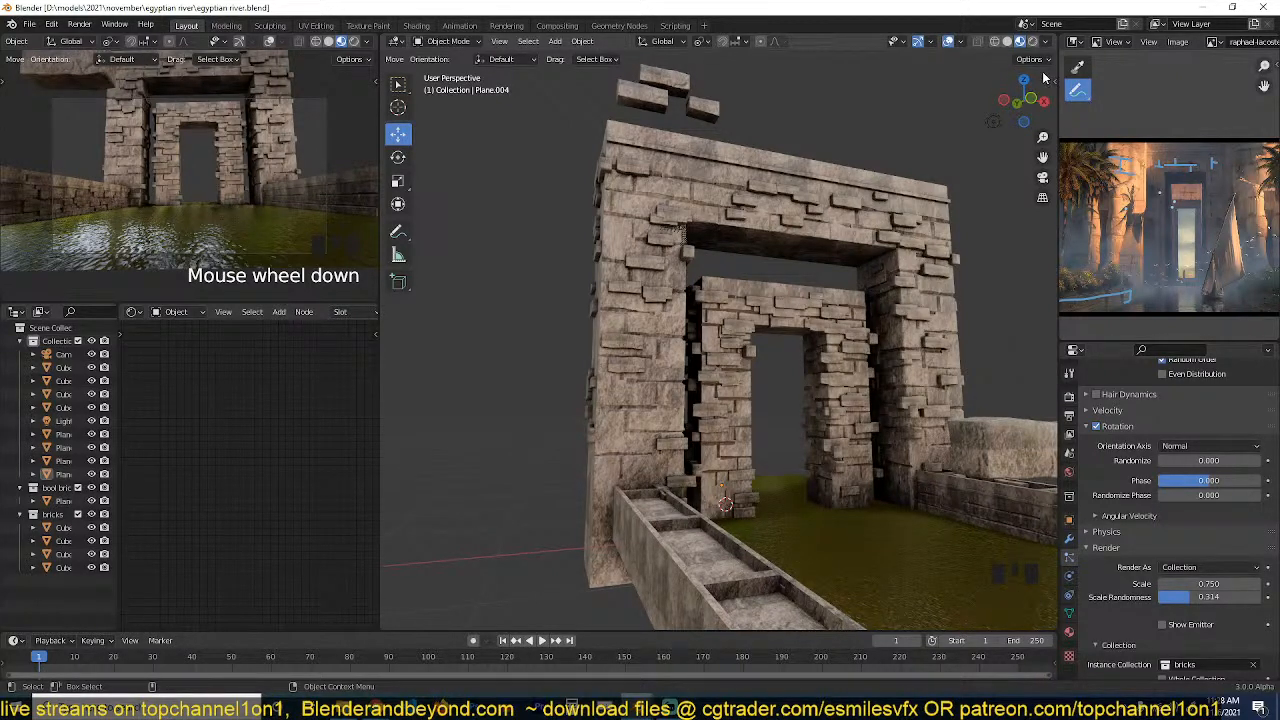
{"action": "left_click", "coordinate": [960, 260]}
{"action": "key", "text": "grave"}
{"action": "middle_click_drag", "start_coordinate": [960, 260], "coordinate": [877, 306]}
{"action": "key", "text": "alt+a"}
{"action": "key", "text": "ctrl+s"}
{"action": "key", "text": "grave"}
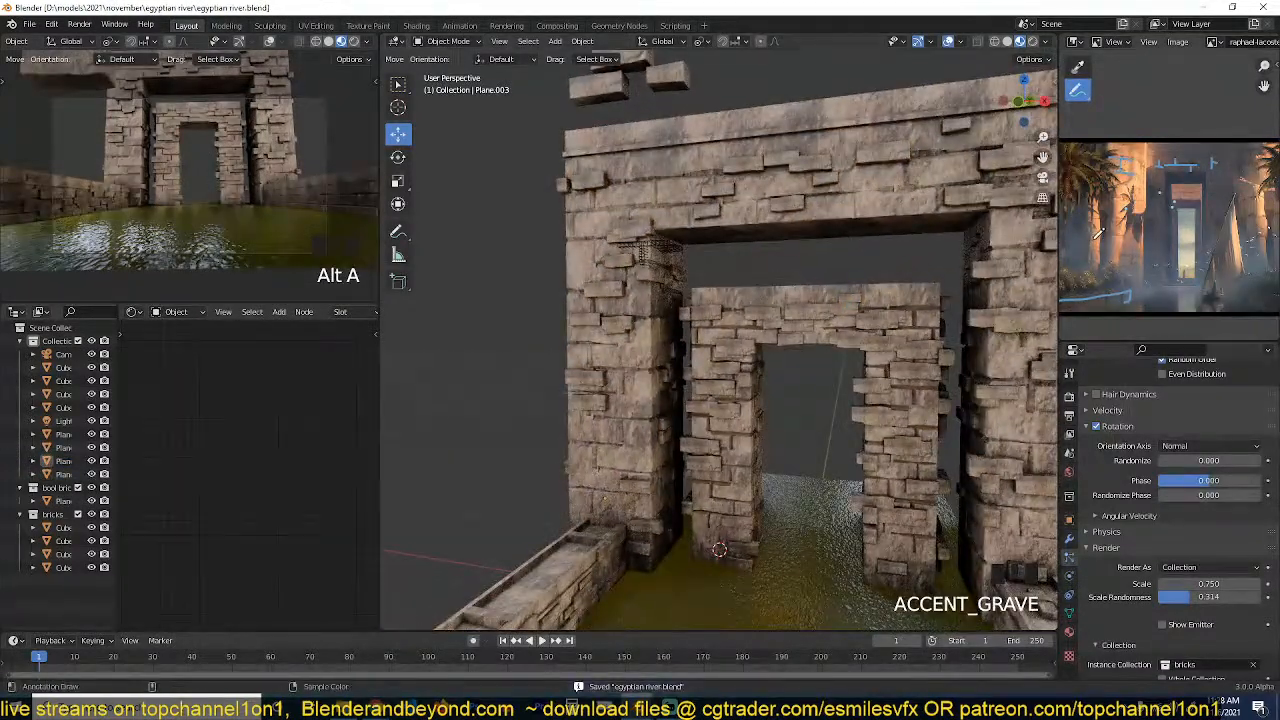
Examine the walls around the doorway in the enlarged reference painting and compare them with the model.
{"action": "key", "text": "ctrl+space"}
{"action": "scroll", "coordinate": [822, 385], "scroll_direction": "up", "scroll_amount": 5}
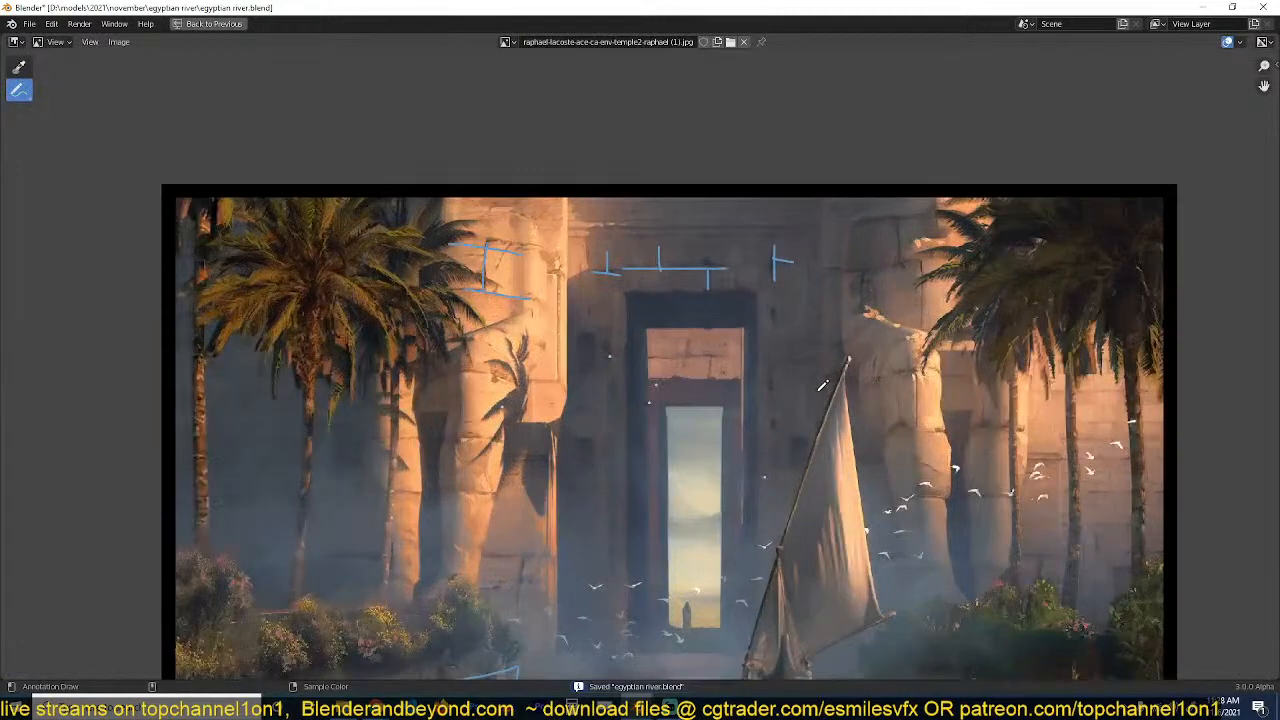
{"action": "key", "text": "ctrl+space"}
{"action": "scroll", "coordinate": [736, 405], "scroll_direction": "down", "scroll_amount": 4}
{"action": "key", "text": "grave"}
{"action": "middle_click_drag", "start_coordinate": [736, 405], "coordinate": [608, 402]}
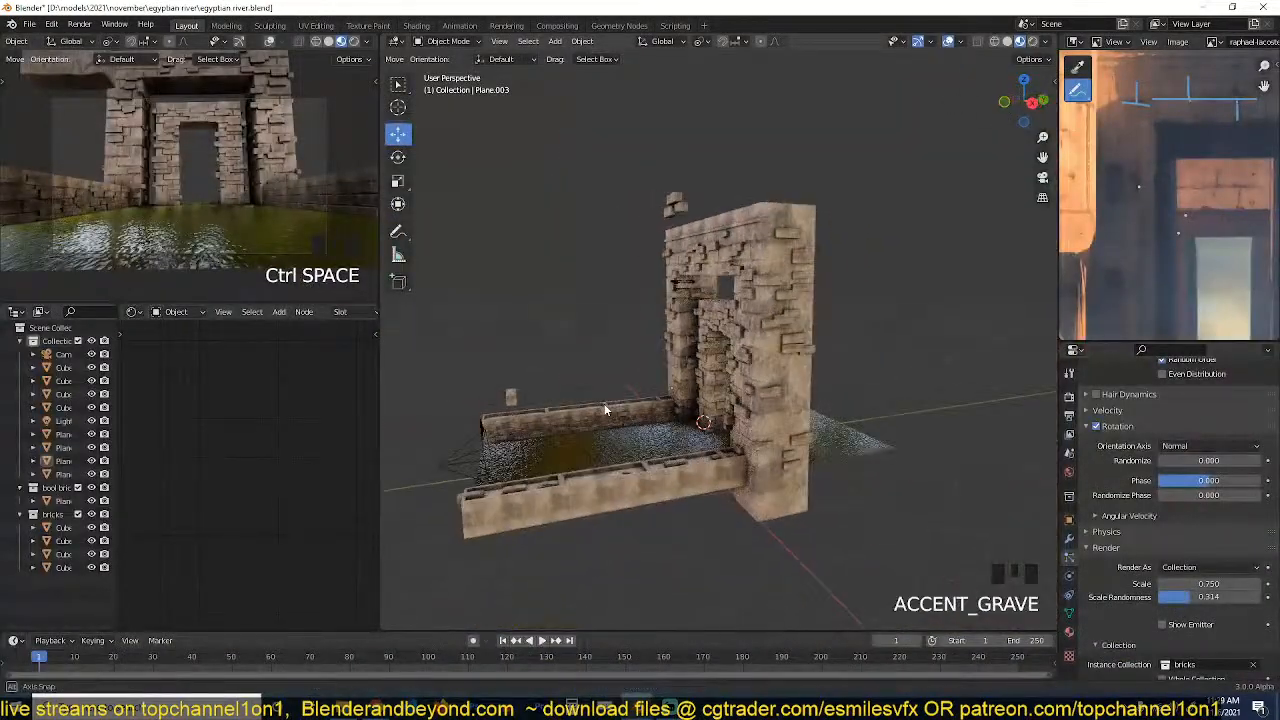
{"action": "left_click", "coordinate": [789, 322]}
{"action": "key", "text": "grave"}
{"action": "left_click", "coordinate": [820, 194]}
{"action": "key", "text": "grave"}
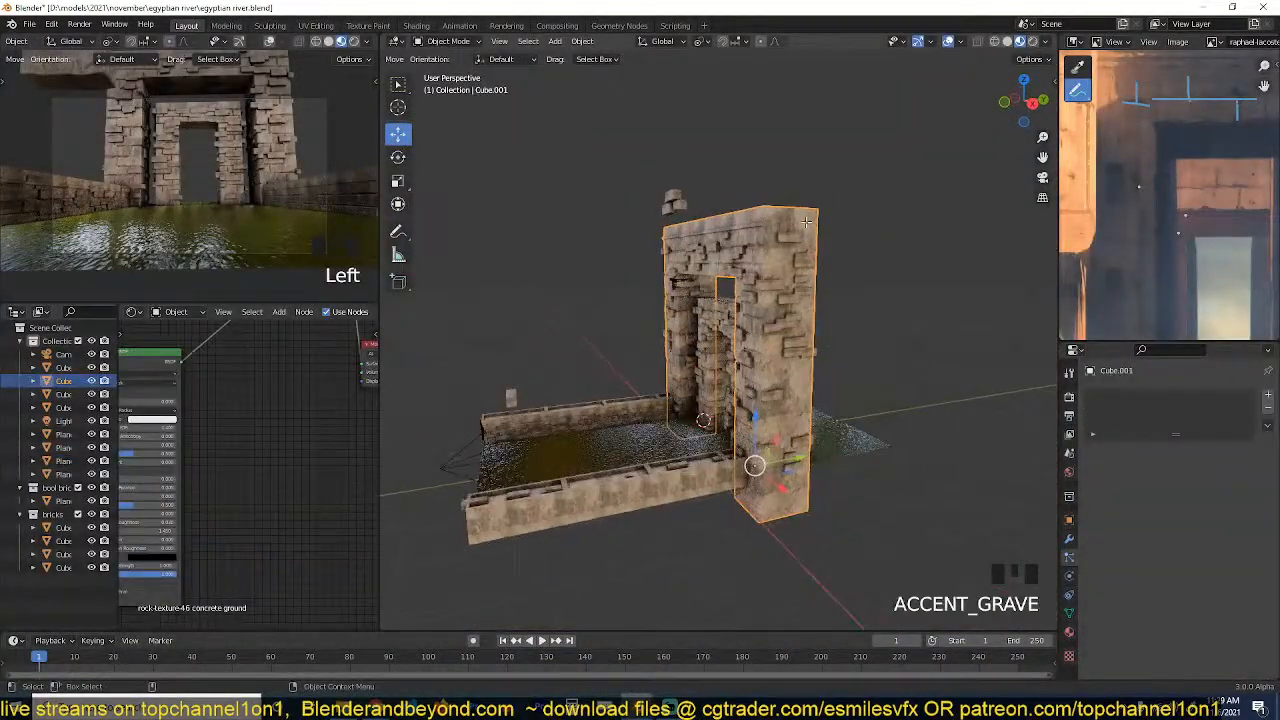
{"action": "key", "text": "Tab"}
{"action": "key", "text": "Tab"}
{"action": "key", "text": "grave"}
{"action": "scroll", "coordinate": [781, 256], "scroll_direction": "up", "scroll_amount": 2}
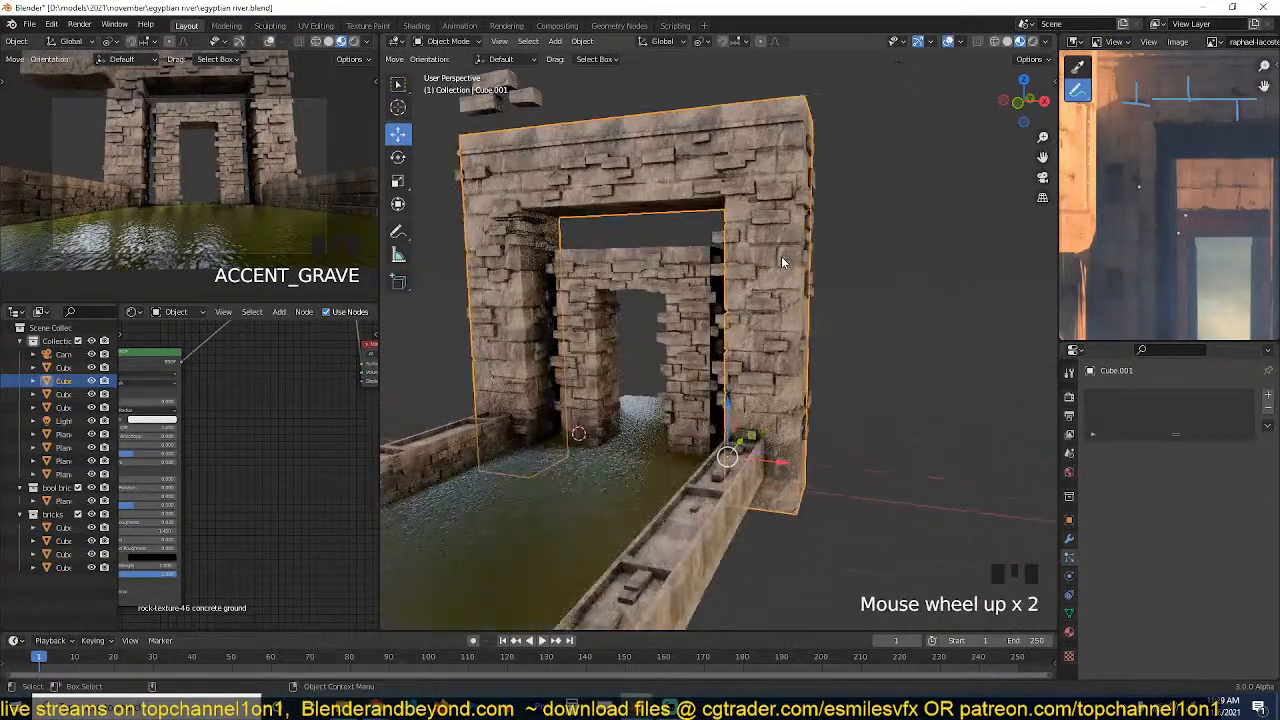
Place the 3D cursor at the outer base of the large gateway's pillar and add a cube scaled to about 0.43.
{"action": "key", "text": "grave"}
{"action": "right_click", "coordinate": [792, 496], "text": "shift"}
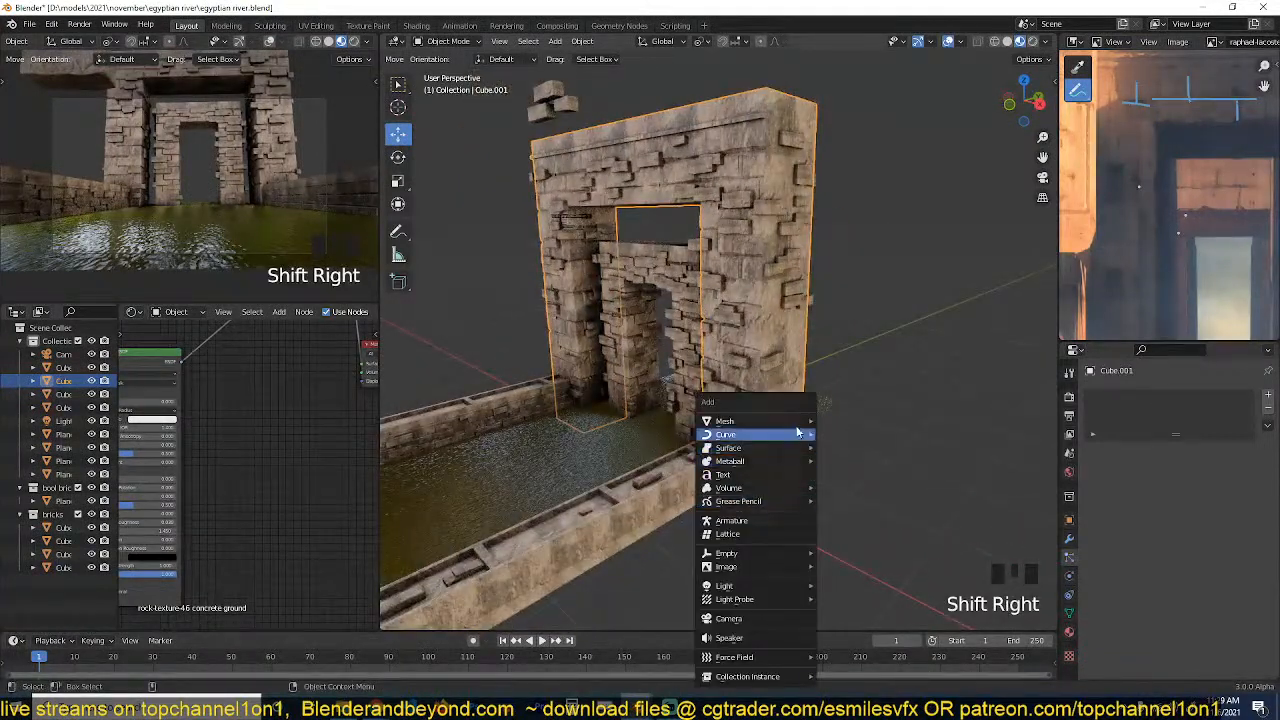
{"action": "mouse_move", "coordinate": [760, 421]}
{"action": "left_click", "coordinate": [853, 435]}
{"action": "key", "text": "s"}
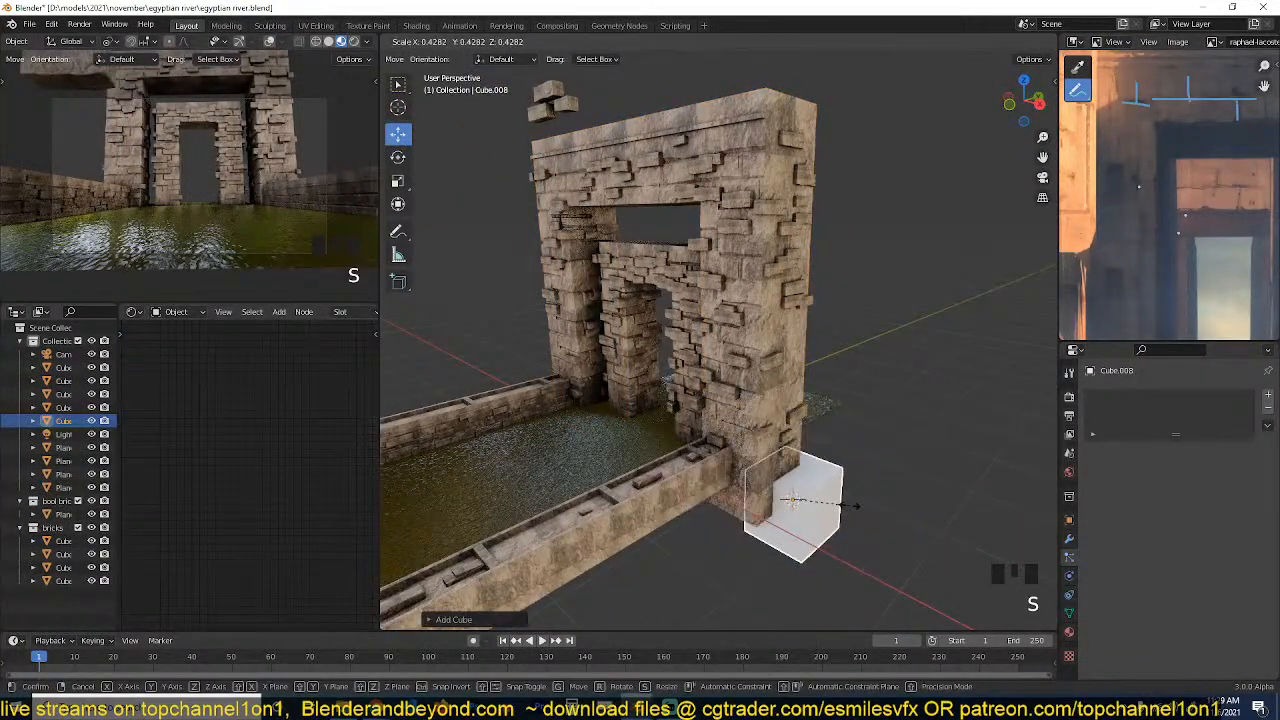
{"action": "left_click", "coordinate": [855, 512]}
Stretch the new cube up to the gateway's height and far outward to form a large side wall.
{"action": "left_click_drag", "start_coordinate": [810, 466], "coordinate": [797, 90]}
{"action": "key", "text": "Tab"}
{"action": "left_click", "coordinate": [795, 432]}
{"action": "scroll", "coordinate": [861, 333], "scroll_direction": "down", "scroll_amount": 2}
{"action": "left_click_drag", "start_coordinate": [846, 341], "coordinate": [1018, 413]}
{"action": "key", "text": "Tab"}
{"action": "middle_click_drag", "start_coordinate": [877, 350], "coordinate": [909, 322]}
{"action": "key", "text": "grave"}
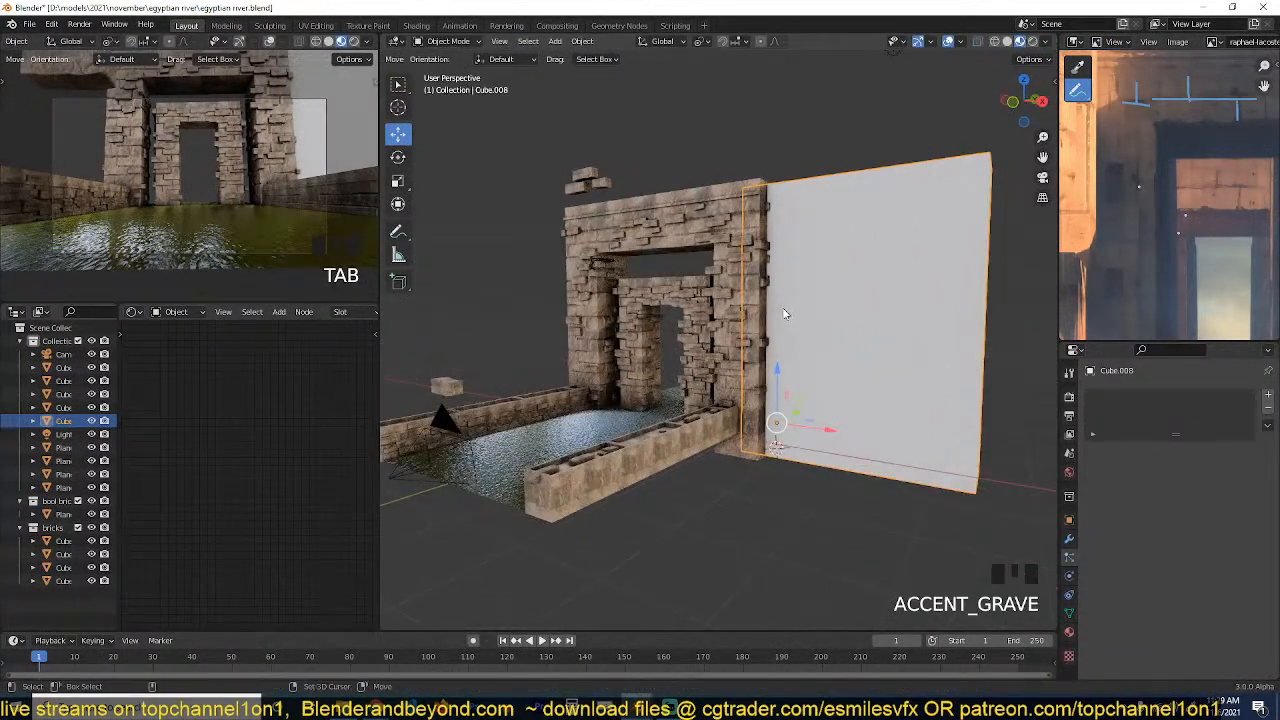
Link the large gateway's stone material to the new side wall.
{"action": "left_click", "coordinate": [737, 240], "text": "shift"}
{"action": "left_click", "coordinate": [735, 195]}
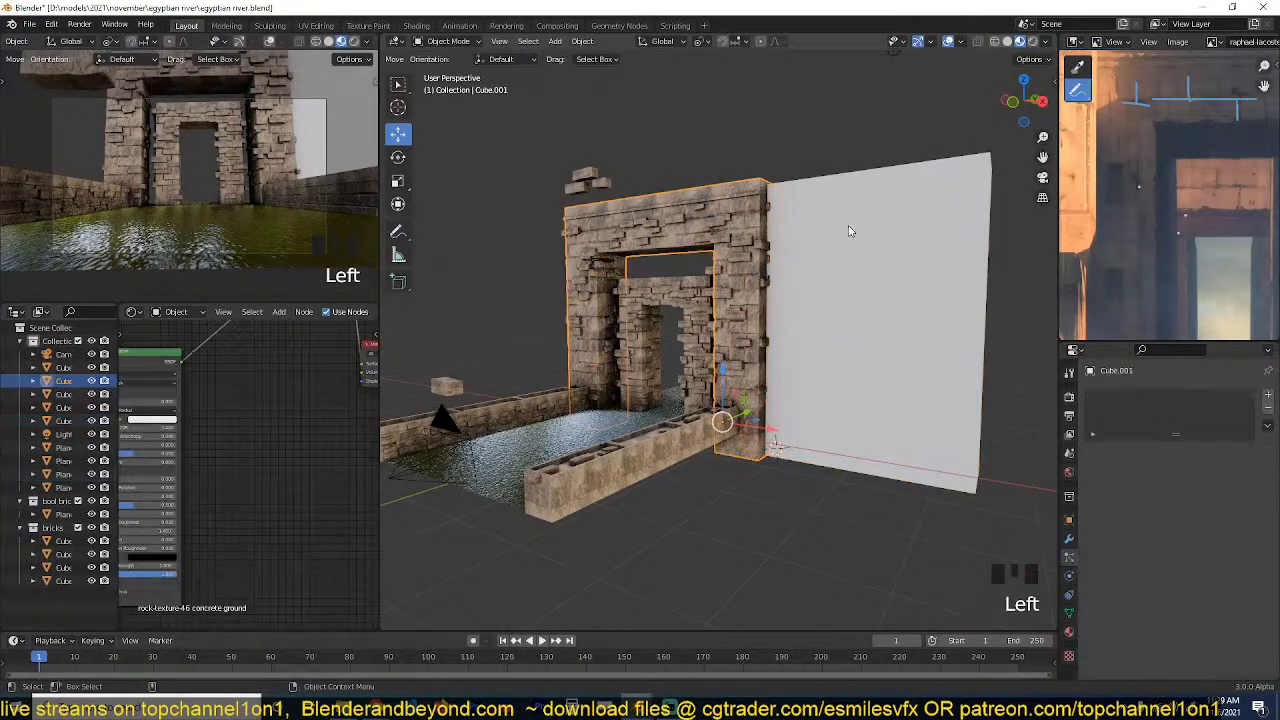
{"action": "left_click", "coordinate": [744, 185], "text": "shift"}
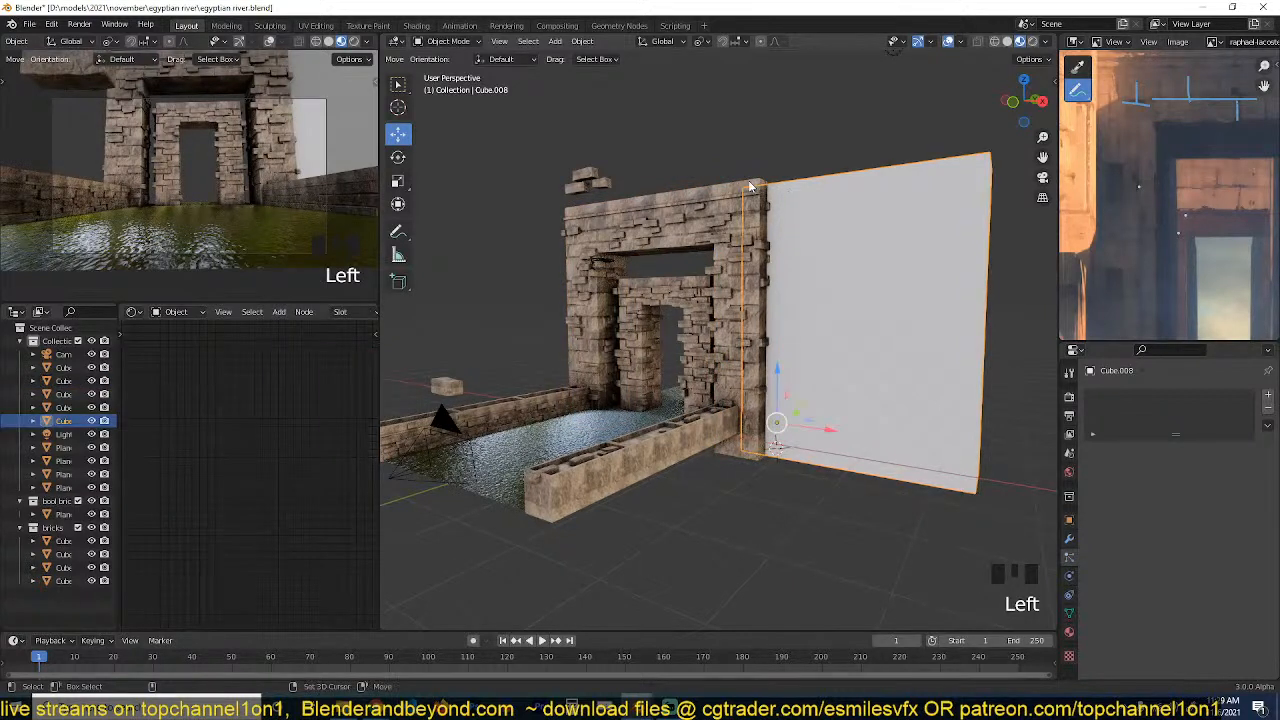
{"action": "left_click", "coordinate": [750, 185], "text": "shift"}
{"action": "key", "text": "ctrl+l"}
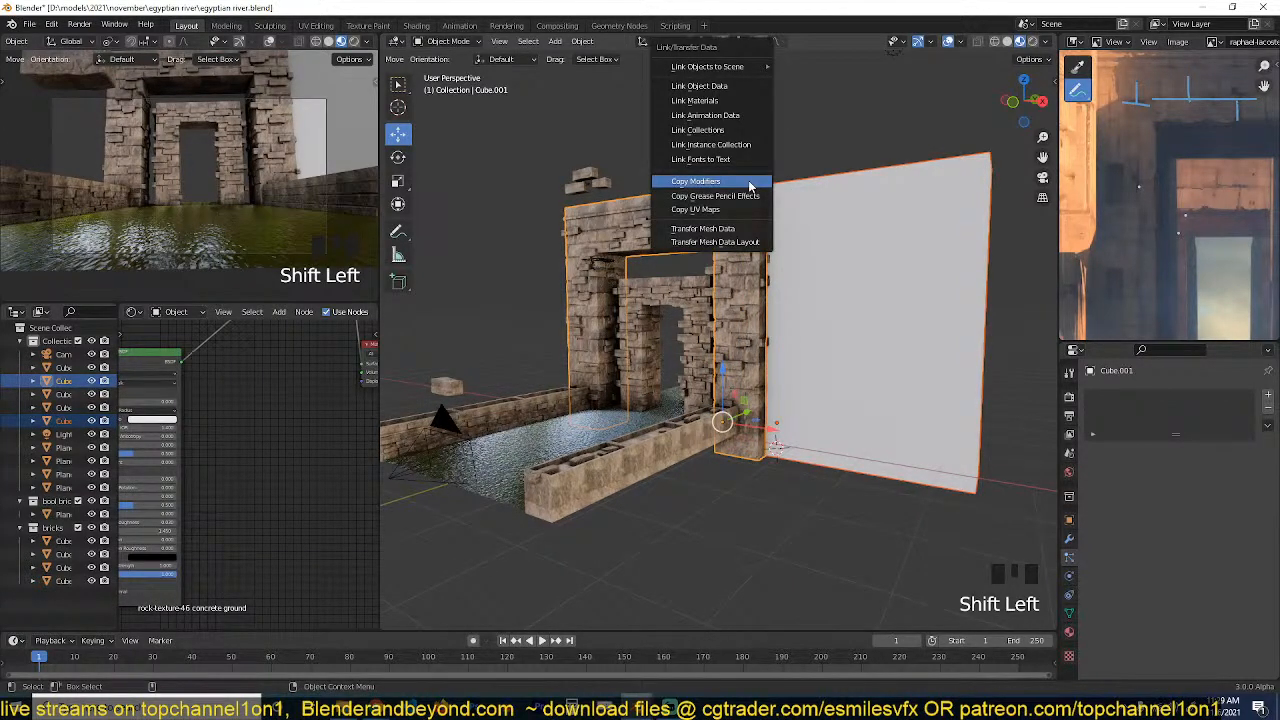
{"action": "left_click", "coordinate": [730, 100]}
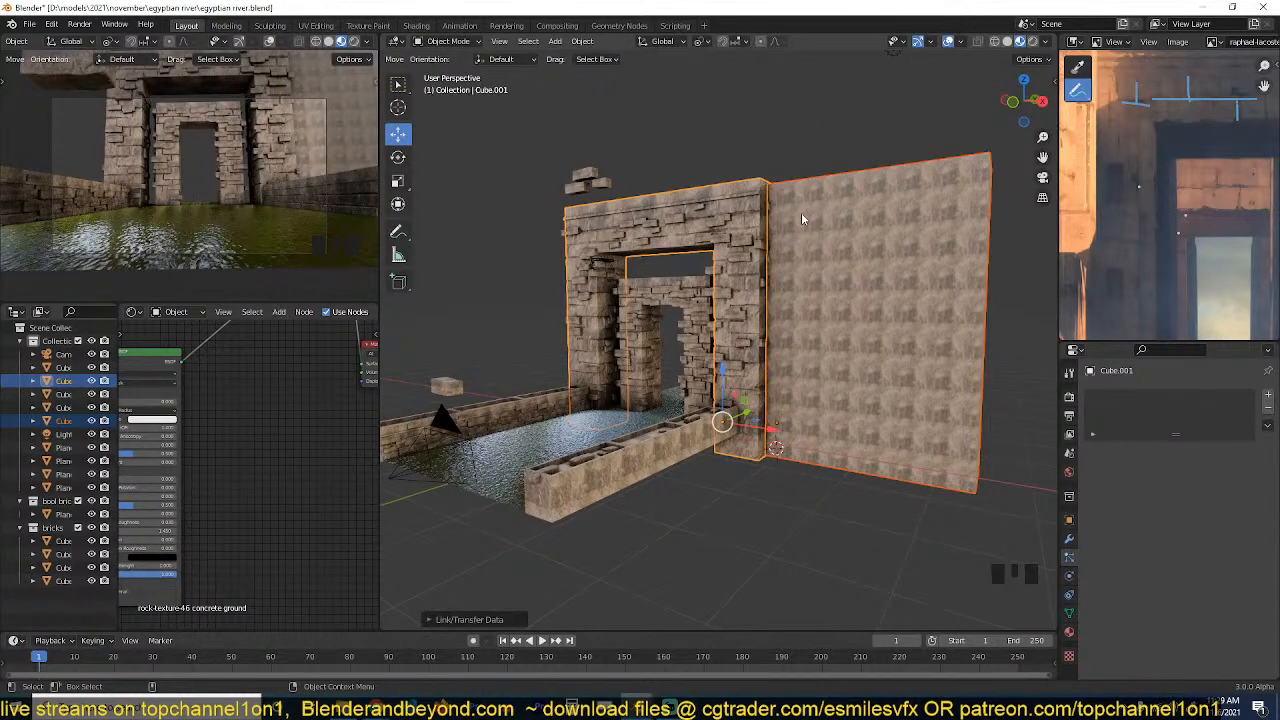
Apply the scale of the side wall so its stone texture maps larger.
{"action": "left_click", "coordinate": [842, 248]}
{"action": "key", "text": "ctrl+a"}
{"action": "left_click", "coordinate": [838, 262]}
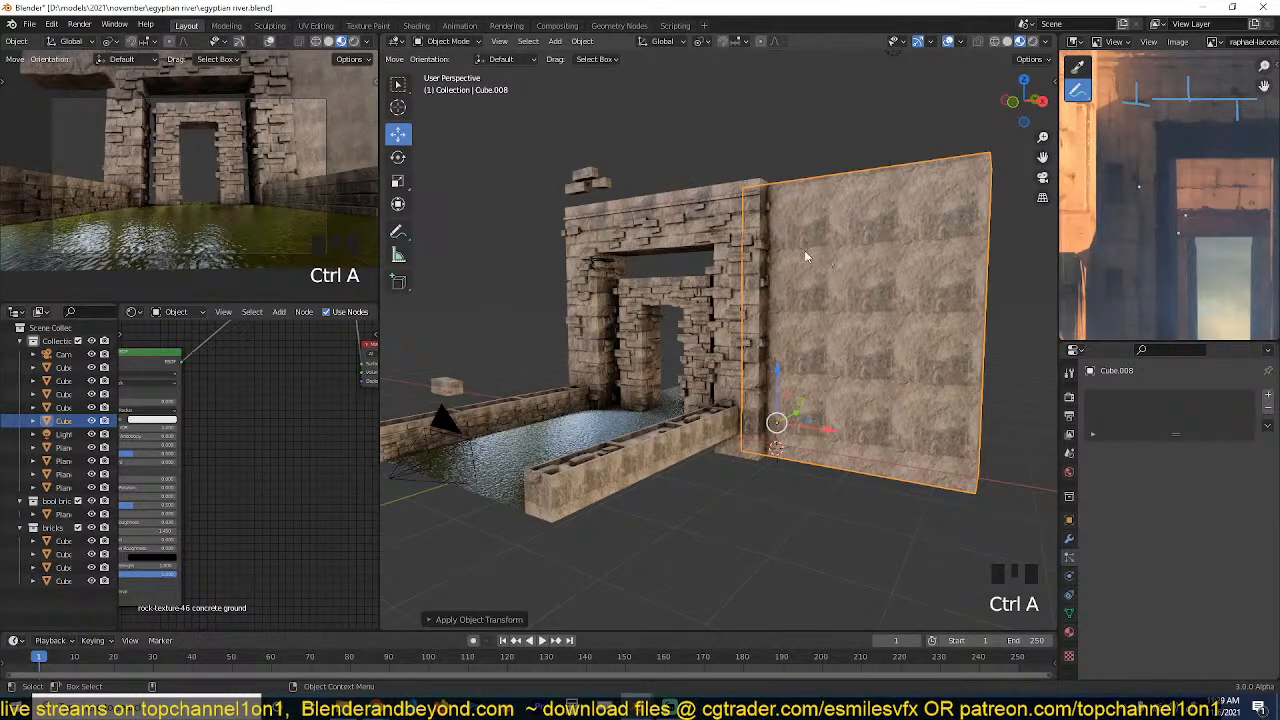
Copy the large gateway's modifiers to the large side wall and check the bricks and mirrored wall it produces.
{"action": "left_click", "coordinate": [746, 249], "text": "shift"}
{"action": "key", "text": "ctrl+l"}
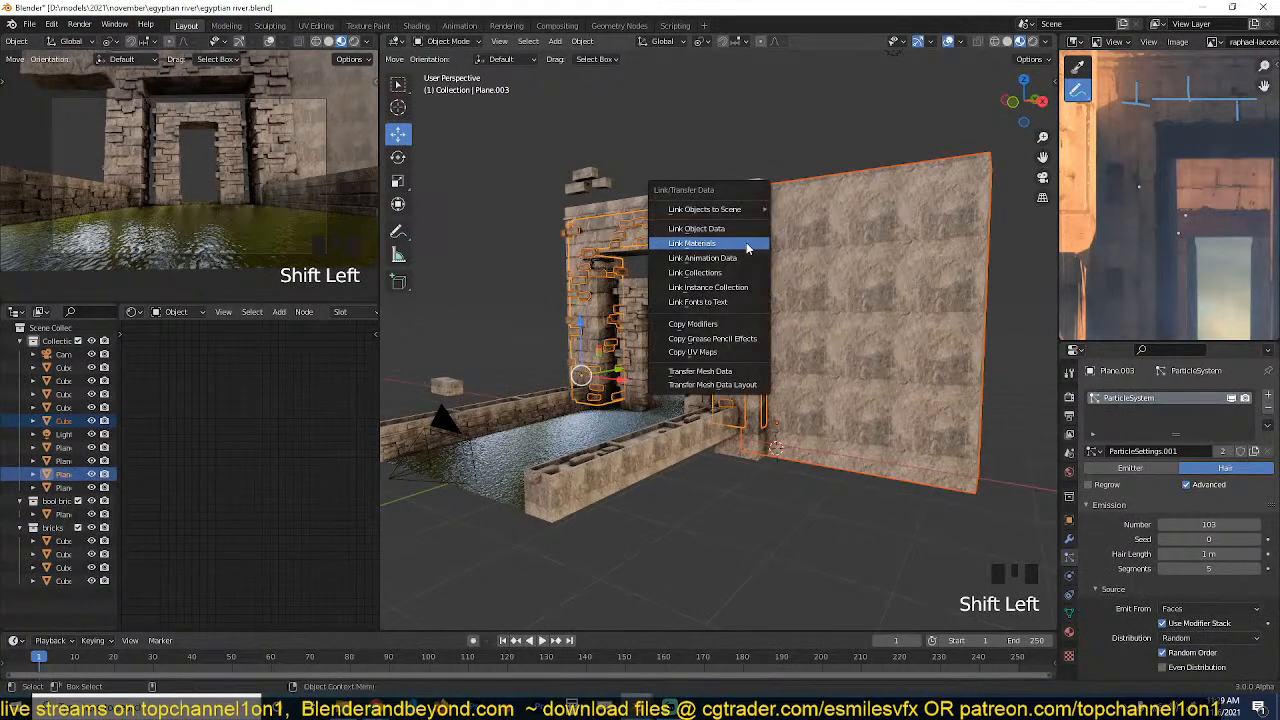
{"action": "left_click", "coordinate": [728, 324]}
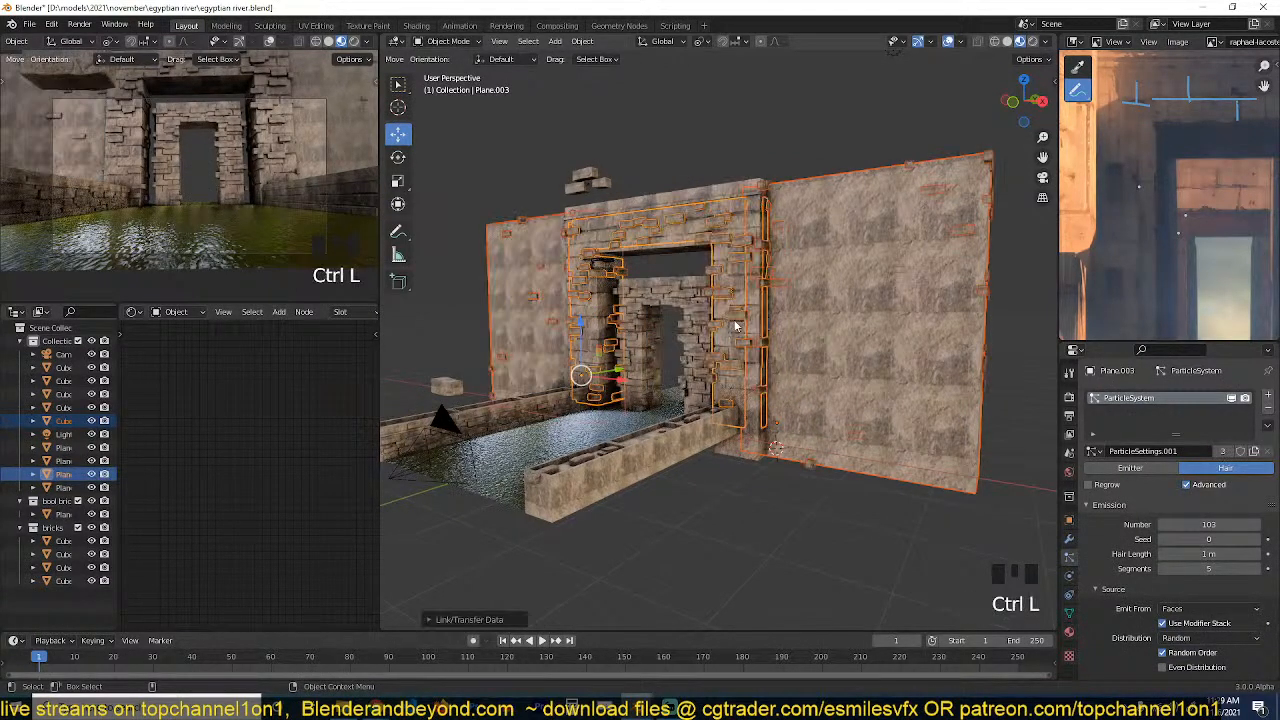
{"action": "key", "text": "alt+a"}
{"action": "middle_click_drag", "start_coordinate": [850, 282], "coordinate": [984, 262]}
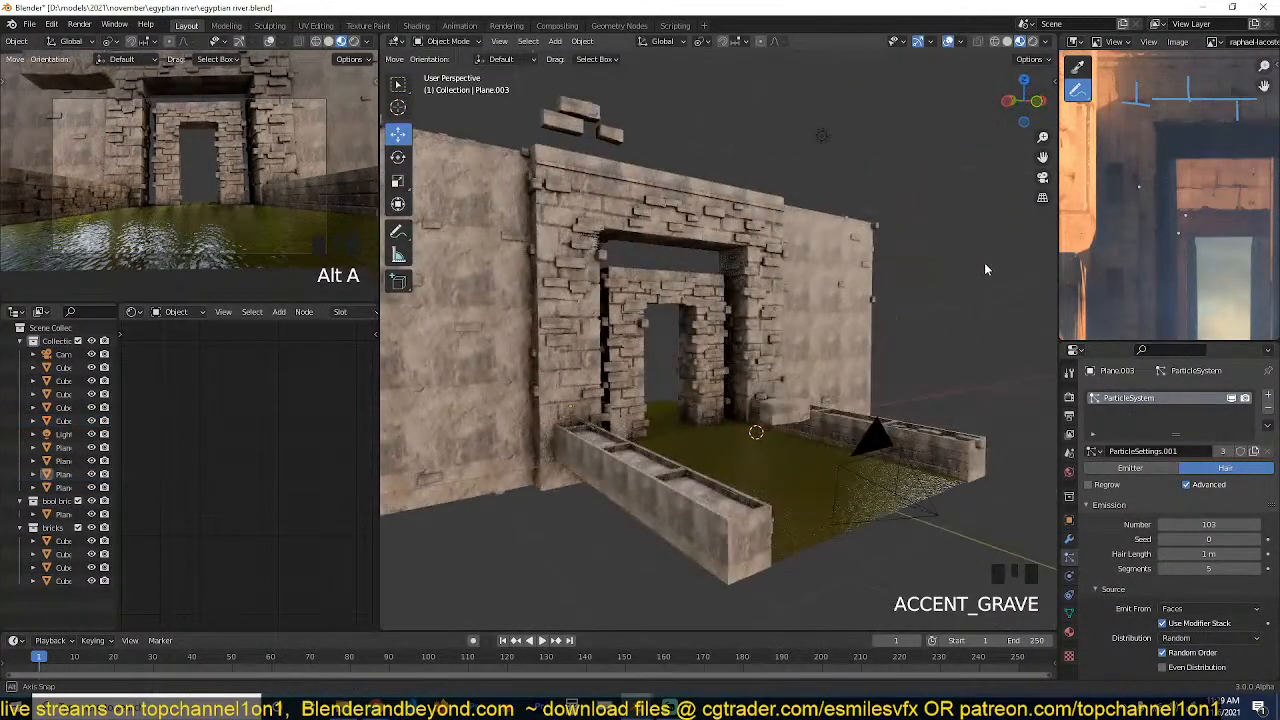
{"action": "double_click", "coordinate": [880, 283]}
{"action": "middle_click_drag", "start_coordinate": [821, 388], "coordinate": [741, 372]}
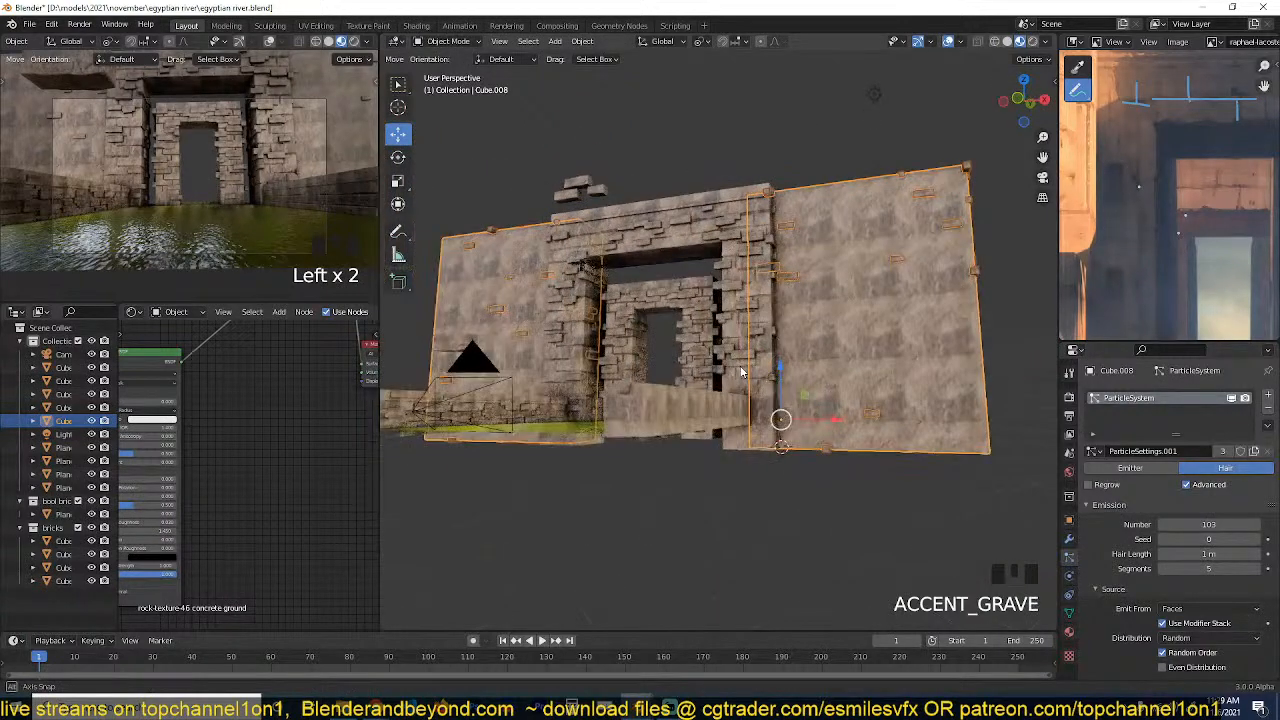
{"action": "middle_click_drag", "start_coordinate": [839, 338], "coordinate": [911, 364]}
{"action": "scroll", "coordinate": [891, 366], "scroll_direction": "up", "scroll_amount": 2}
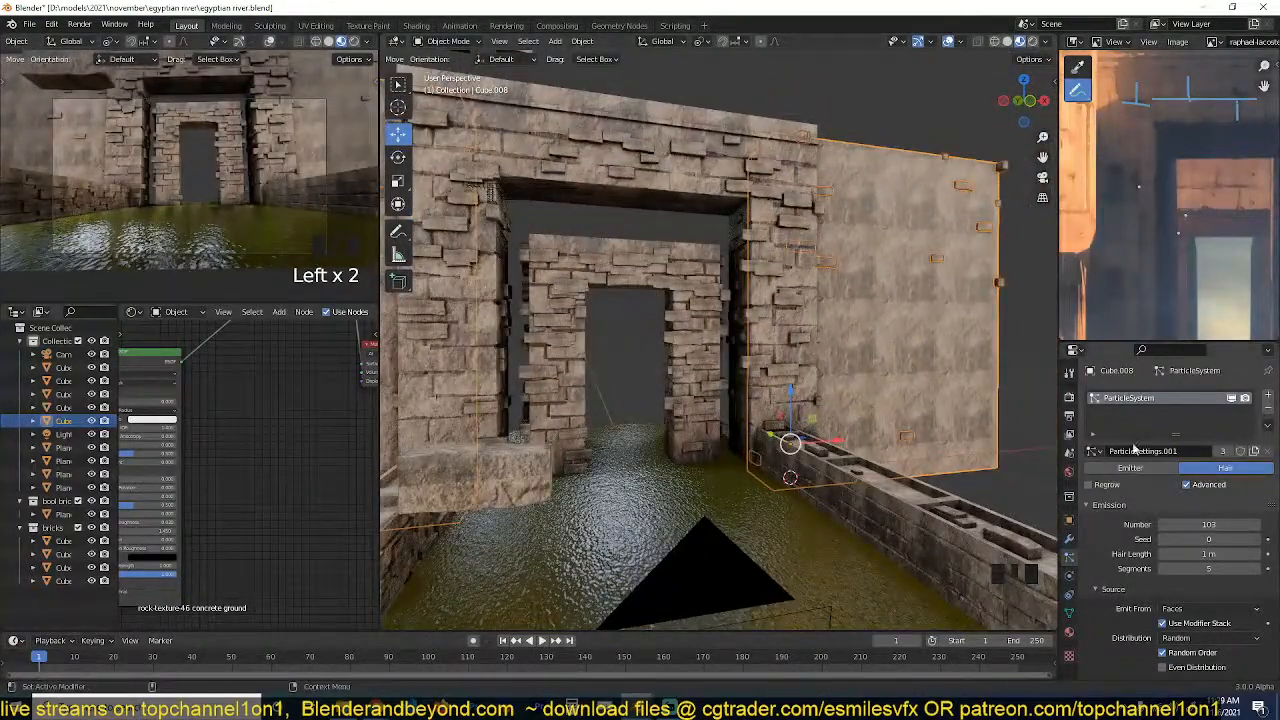
Delete the large side wall beside the large gateway.
{"action": "key", "text": "x"}
{"action": "left_click", "coordinate": [910, 314]}
{"action": "middle_click_drag", "start_coordinate": [910, 313], "coordinate": [803, 315]}
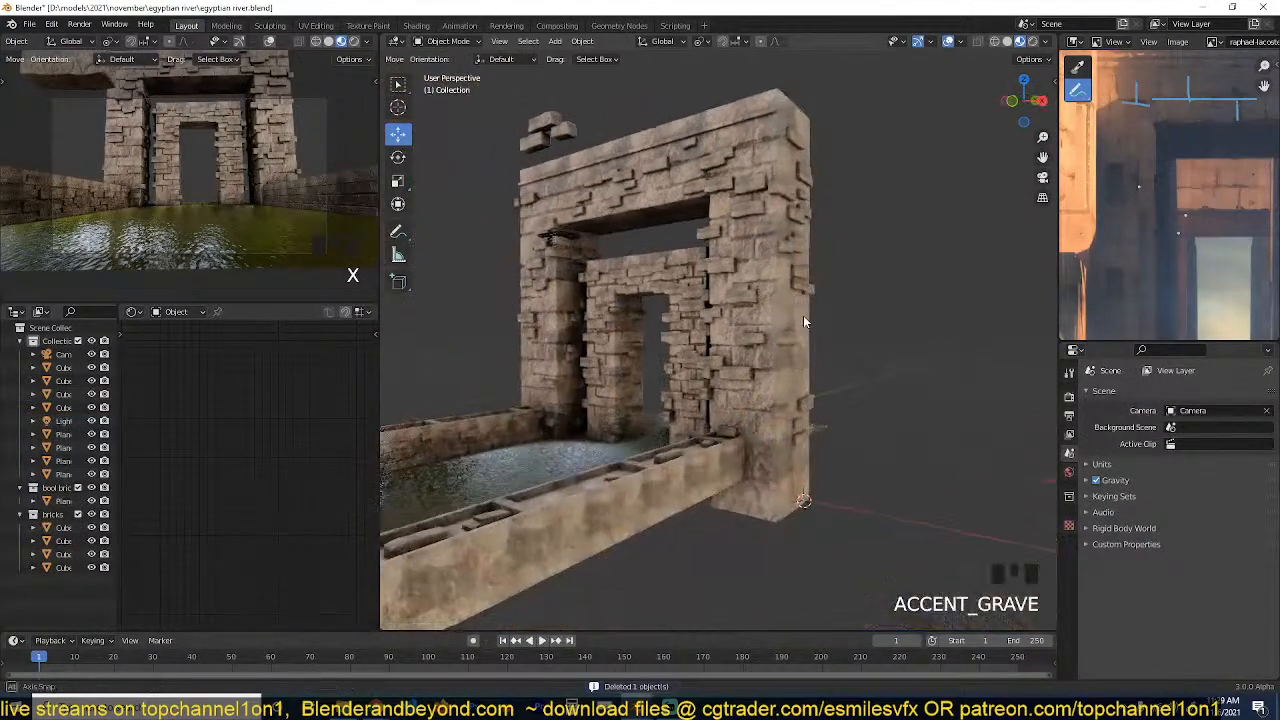
Open the large gateway's mesh for editing in face mode with nothing selected.
{"action": "left_click", "coordinate": [787, 317]}
{"action": "scroll", "coordinate": [787, 317], "scroll_direction": "up", "scroll_amount": 3}
{"action": "left_click", "coordinate": [829, 480]}
{"action": "scroll", "coordinate": [829, 470], "scroll_direction": "down", "scroll_amount": 2}
{"action": "key", "text": "Tab"}
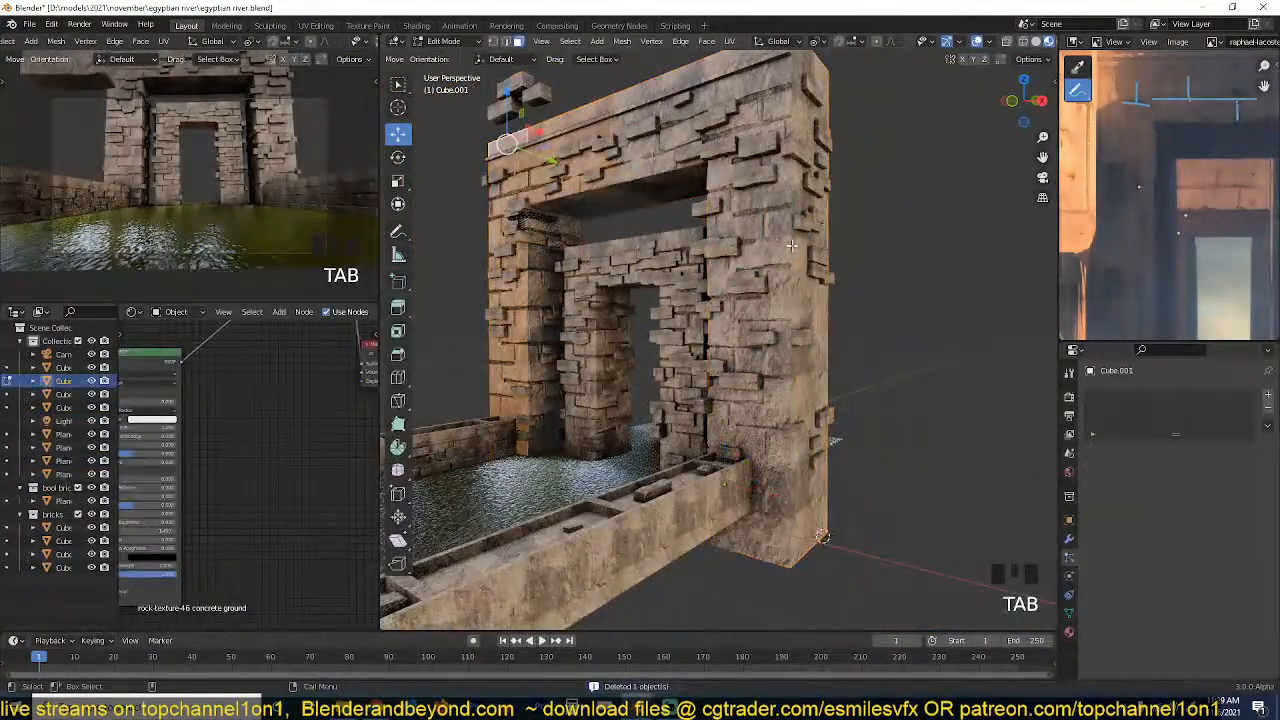
{"action": "key", "text": "grave"}
{"action": "middle_click_drag", "start_coordinate": [510, 291], "coordinate": [715, 293]}
{"action": "key", "text": "3"}
{"action": "key", "text": "alt+a"}
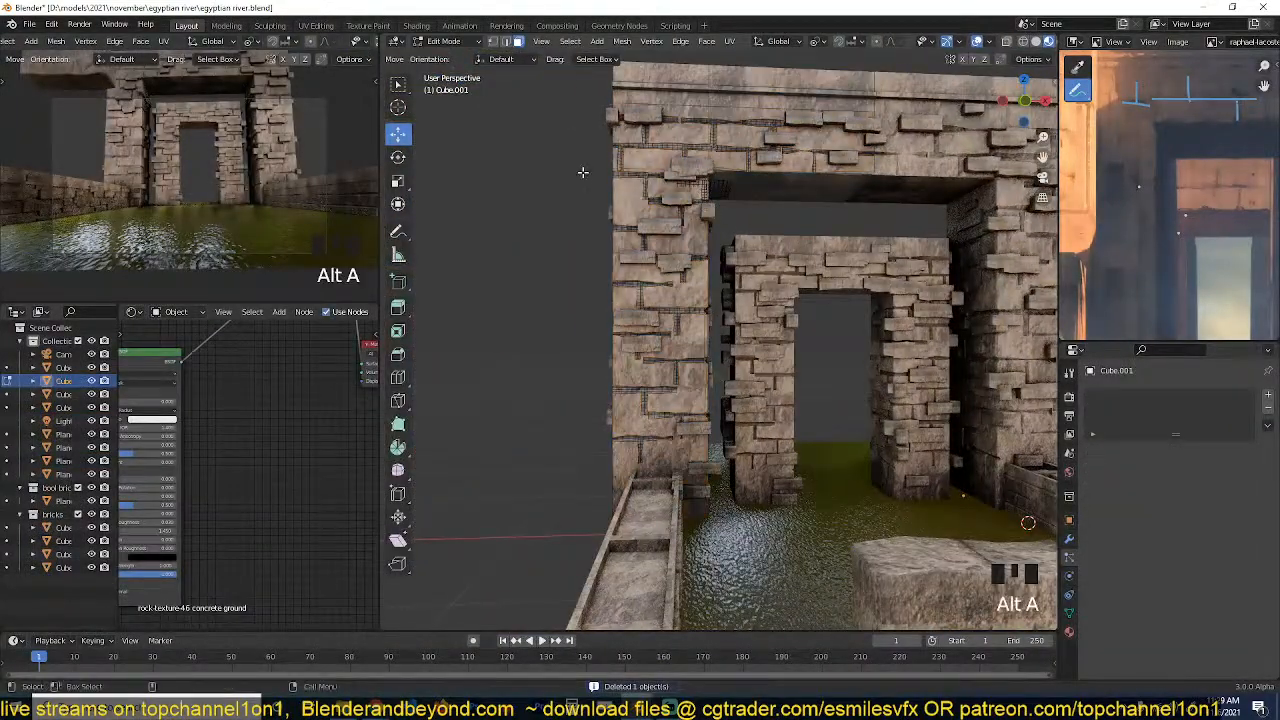
Duplicate the large gateway's pillar geometry below the lintel and separate the copy into its own object.
{"action": "left_click", "coordinate": [737, 325]}
{"action": "key", "text": "KP_1"}
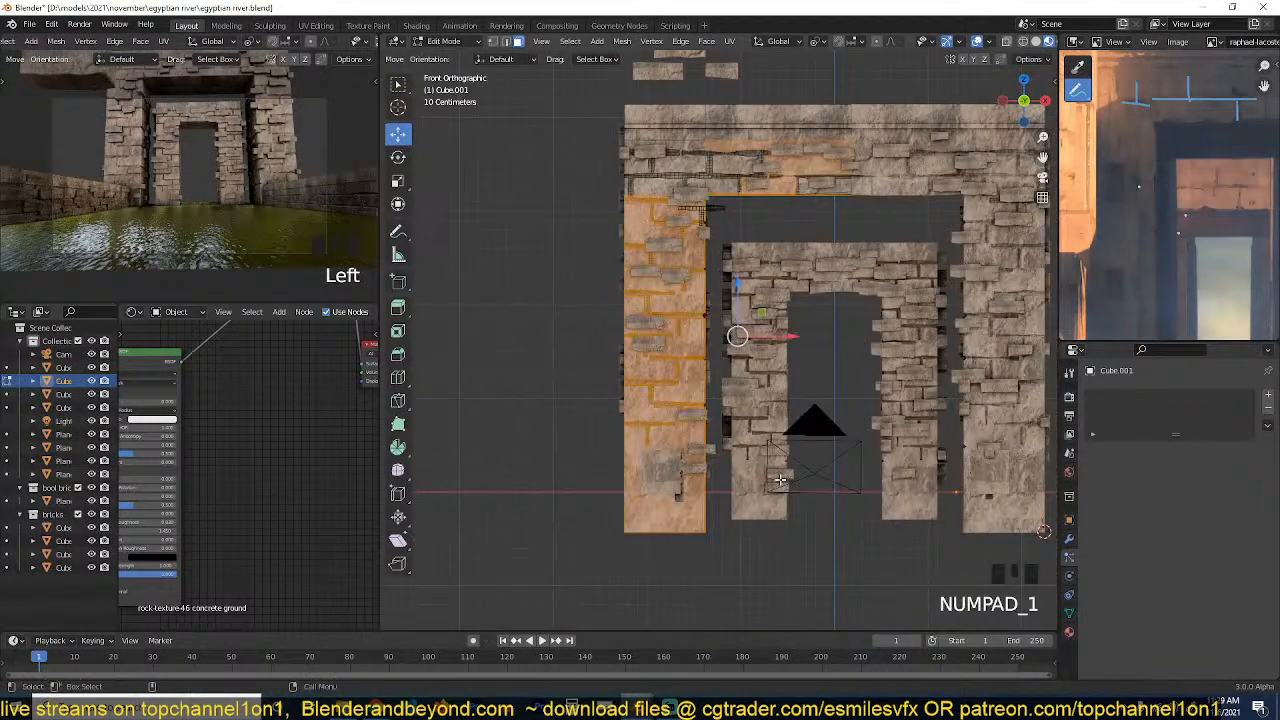
{"action": "key", "text": "alt+z"}
{"action": "key", "text": "alt+a"}
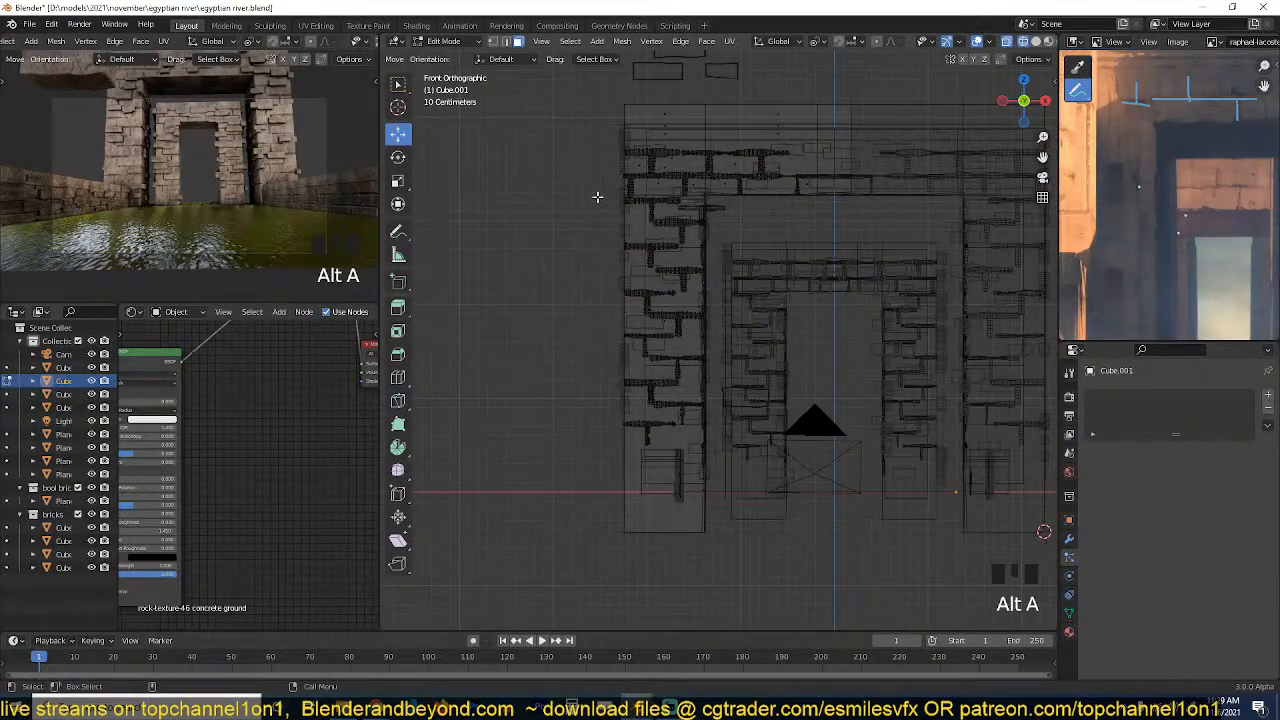
{"action": "left_click_drag", "start_coordinate": [597, 197], "coordinate": [894, 586]}
{"action": "key", "text": "shift+d"}
{"action": "key", "text": "p"}
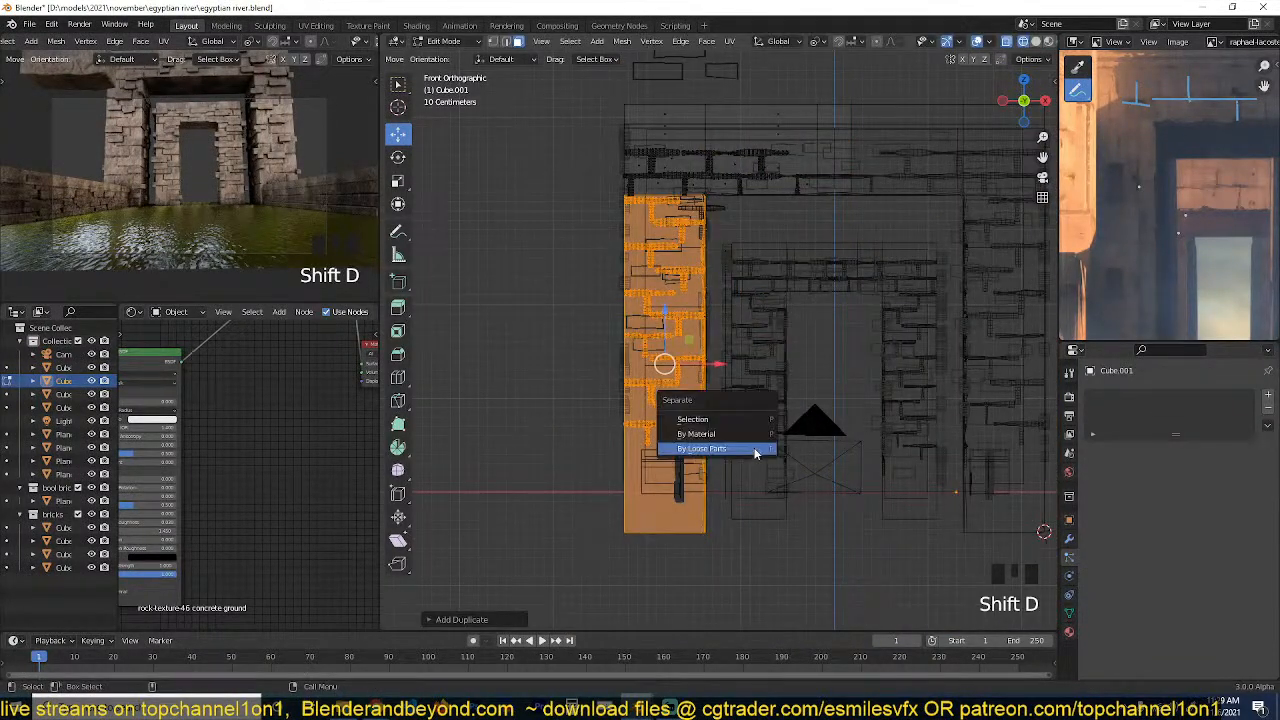
{"action": "left_click", "coordinate": [755, 449]}
{"action": "key", "text": "Tab"}
Select the separated pillar, show the scene in solid shading and save the file.
{"action": "left_click", "coordinate": [688, 472]}
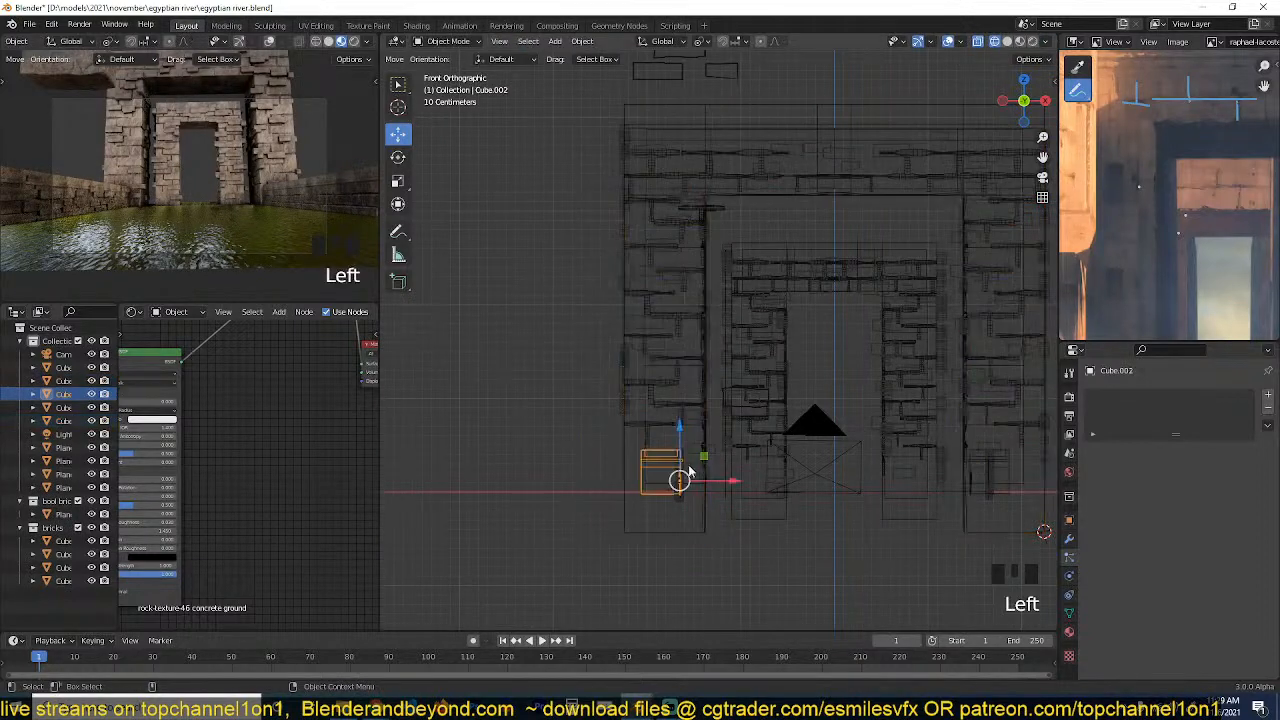
{"action": "left_click", "coordinate": [703, 517]}
{"action": "key", "text": "z"}
{"action": "left_click", "coordinate": [811, 520]}
{"action": "mouse_move", "coordinate": [811, 520]}
{"action": "middle_mouse_down"}
{"action": "mouse_move", "coordinate": [846, 432]}
{"action": "mouse_move", "coordinate": [716, 500]}
{"action": "middle_mouse_up"}
{"action": "key", "text": "alt+z"}
{"action": "key", "text": "ctrl+s"}
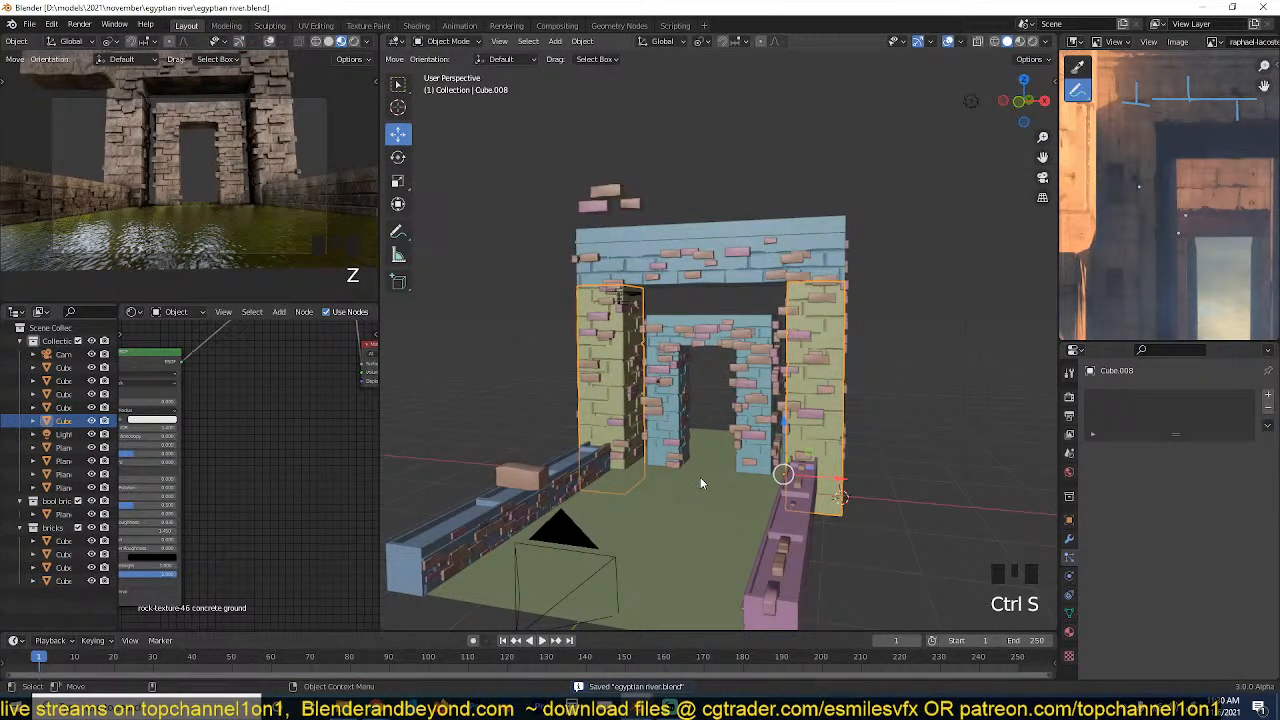
Return the viewport to material preview and remove the Mirror modifier from the separated pillar.
{"action": "scroll", "coordinate": [700, 477], "scroll_direction": "up", "scroll_amount": 4}
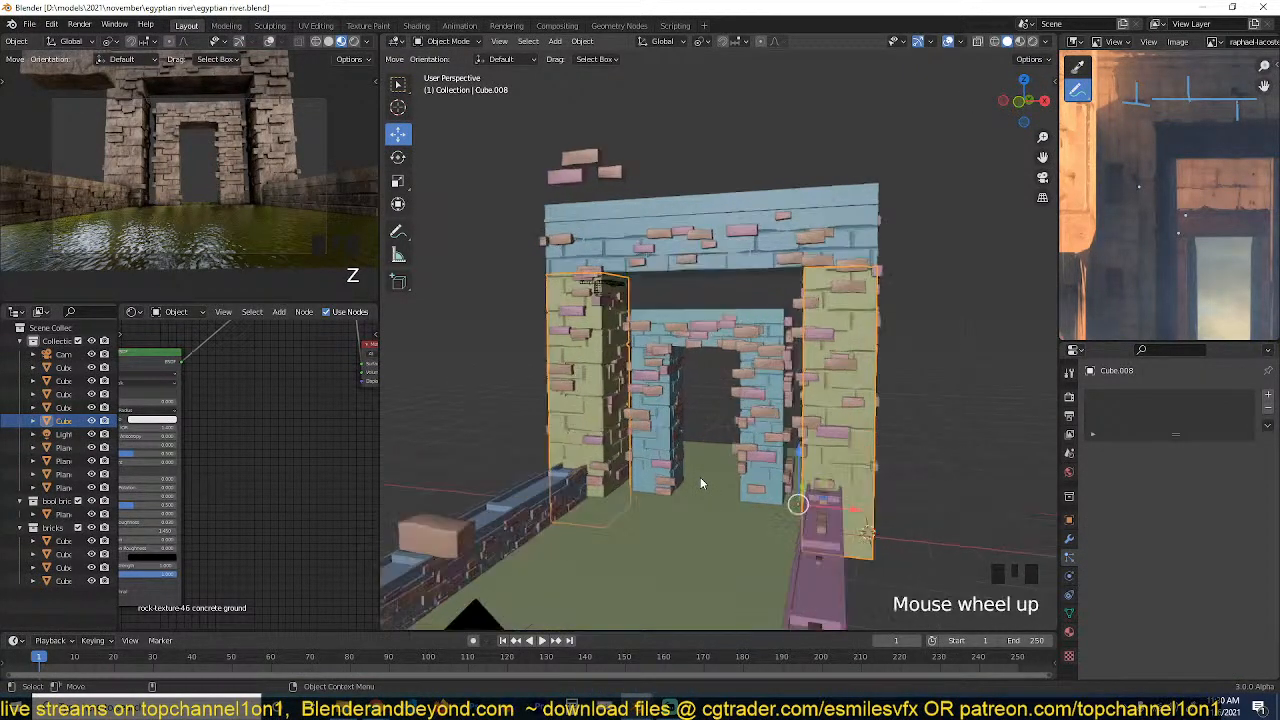
{"action": "left_click", "coordinate": [1019, 42]}
{"action": "middle_click_drag", "start_coordinate": [848, 178], "coordinate": [917, 142]}
{"action": "key", "text": "grave"}
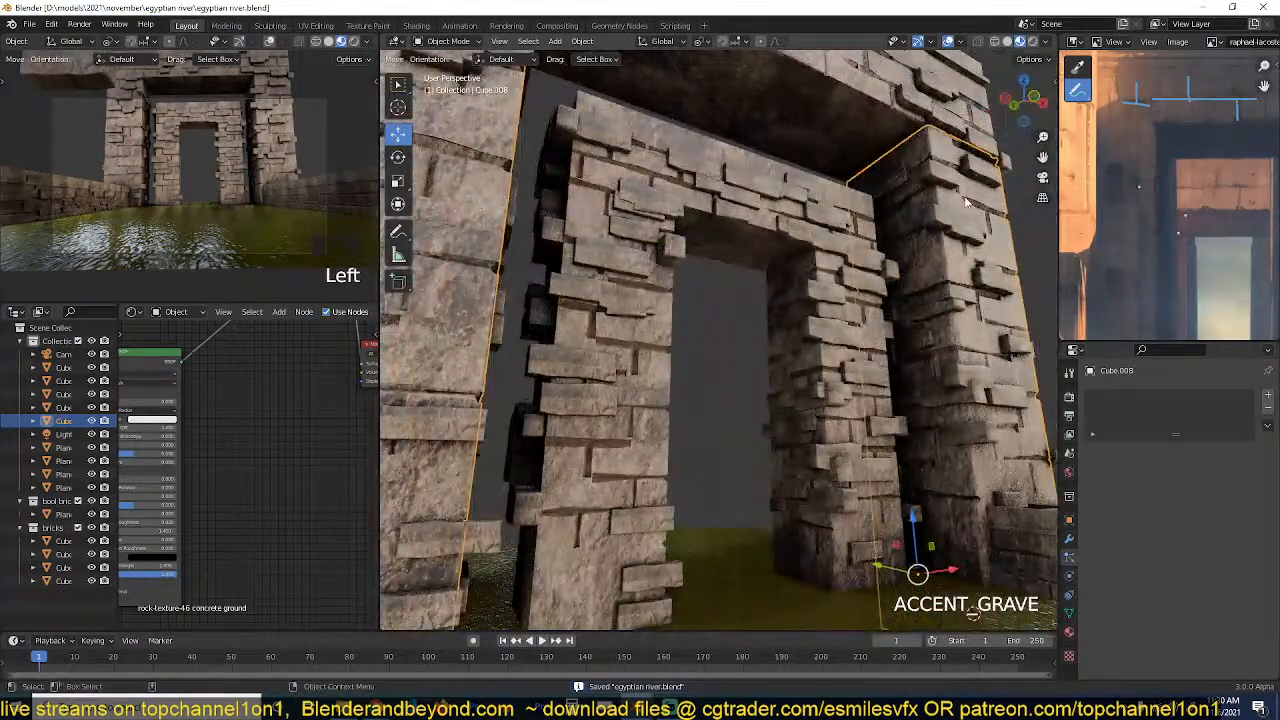
{"action": "left_click", "coordinate": [1069, 537]}
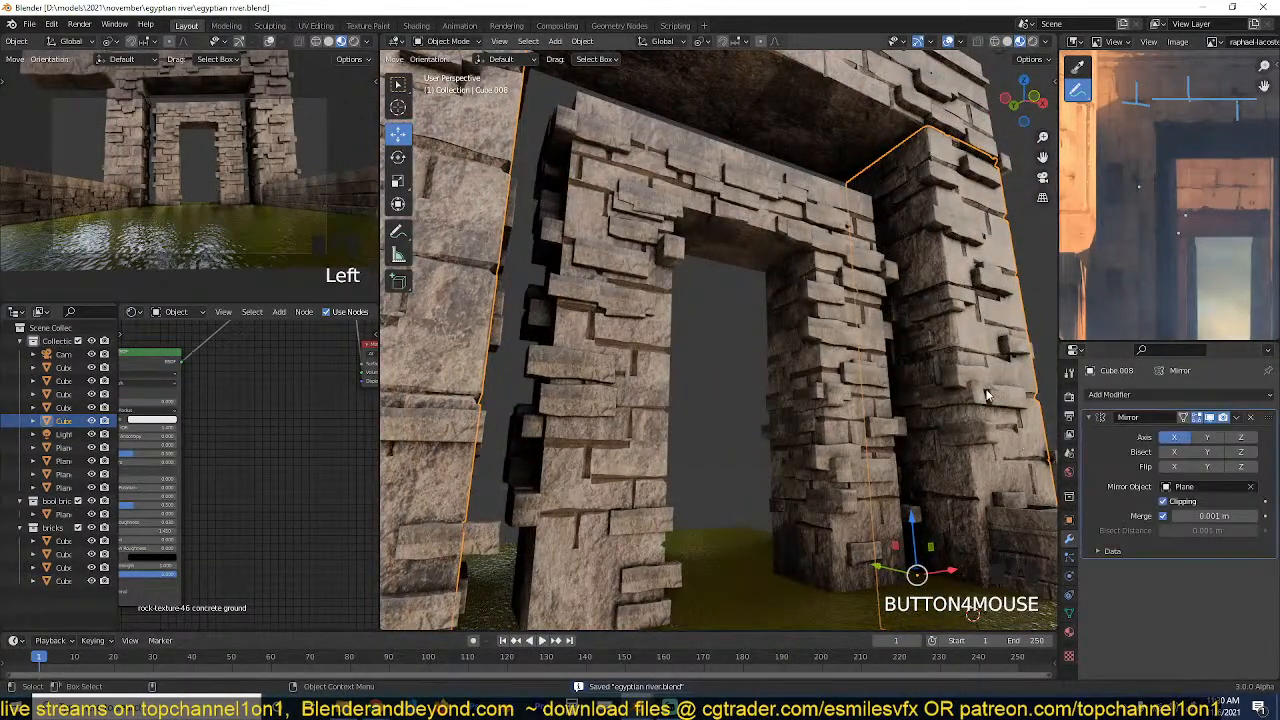
{"action": "left_click", "coordinate": [1250, 418]}
{"action": "scroll", "coordinate": [808, 446], "scroll_direction": "down", "scroll_amount": 4}
Set the separated pillar's origin to its geometry.
{"action": "key", "text": "grave"}
{"action": "key", "text": "grave"}
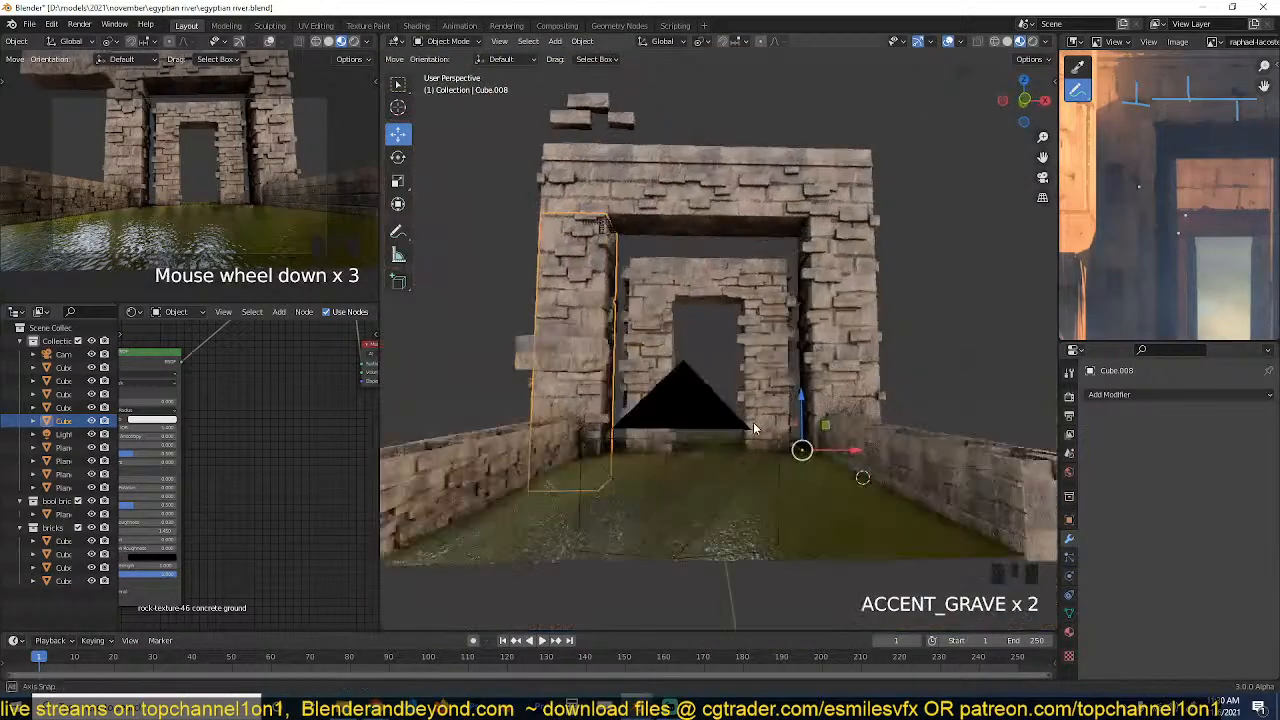
{"action": "right_click", "coordinate": [700, 412]}
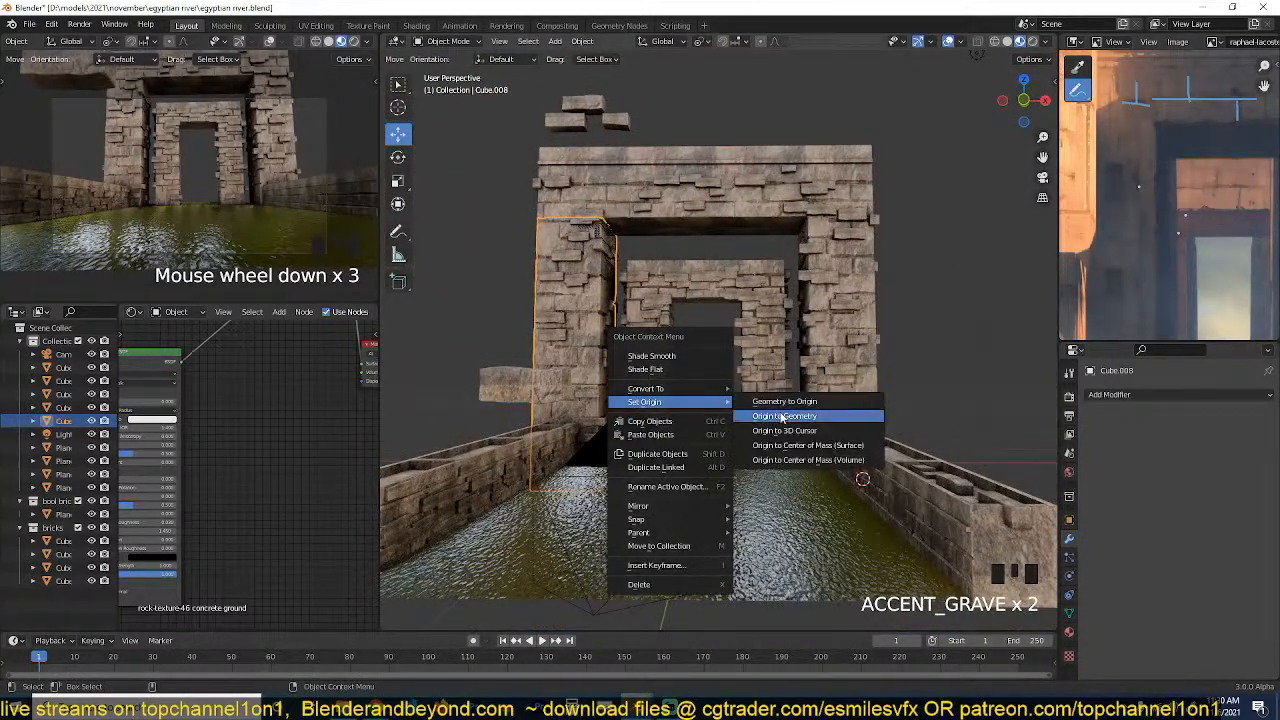
{"action": "right_click", "coordinate": [771, 411]}
Move the separated pillar across to the large gateway's opposite outer side and adjust its depth against the gateway.
{"action": "left_click_drag", "start_coordinate": [638, 338], "coordinate": [960, 325]}
{"action": "key", "text": "grave"}
{"action": "key", "text": "grave"}
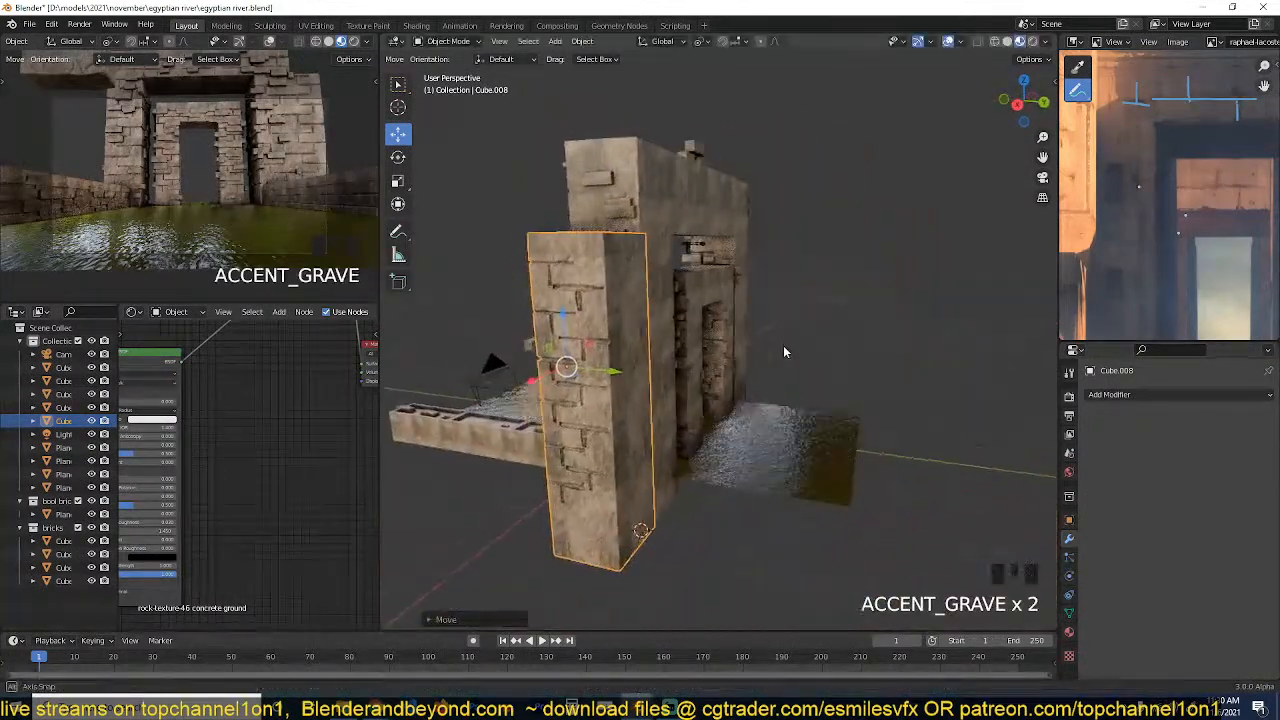
{"action": "left_click_drag", "start_coordinate": [624, 375], "coordinate": [633, 375]}
{"action": "key", "text": "grave"}
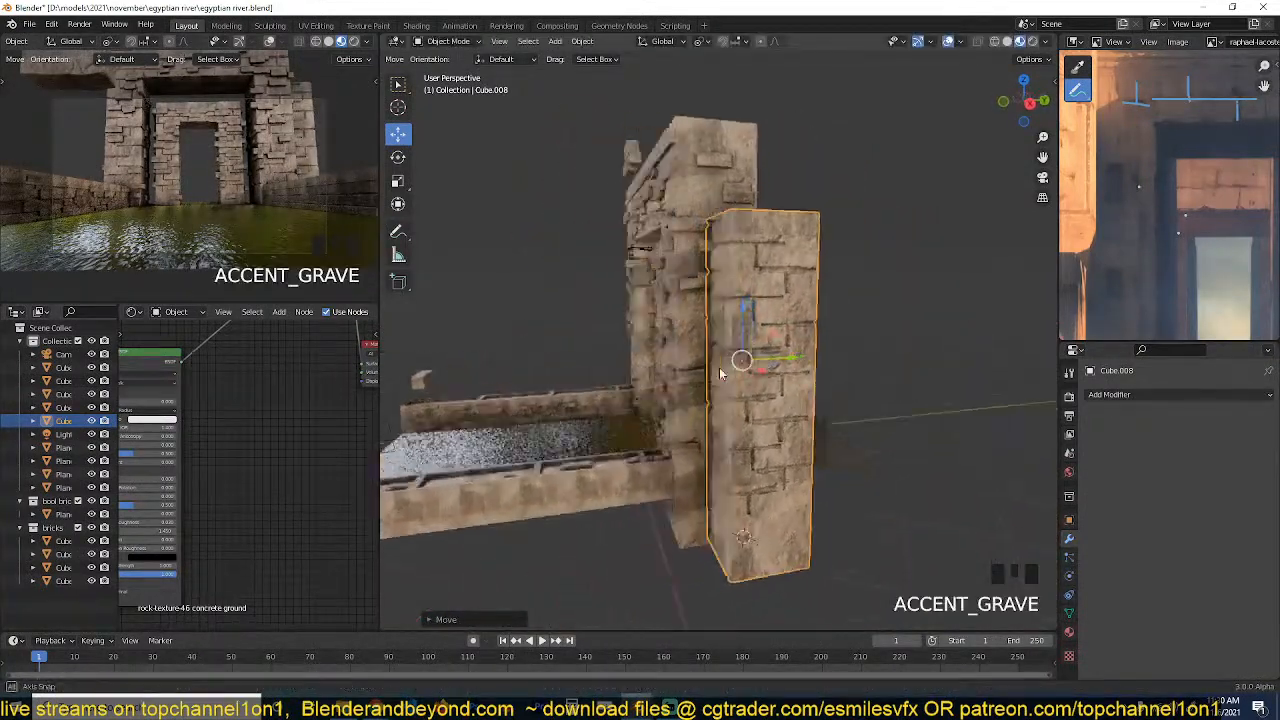
{"action": "left_click_drag", "start_coordinate": [815, 296], "coordinate": [816, 260]}
Scale the moved pillar up by a factor of about 1.13.
{"action": "key", "text": "s"}
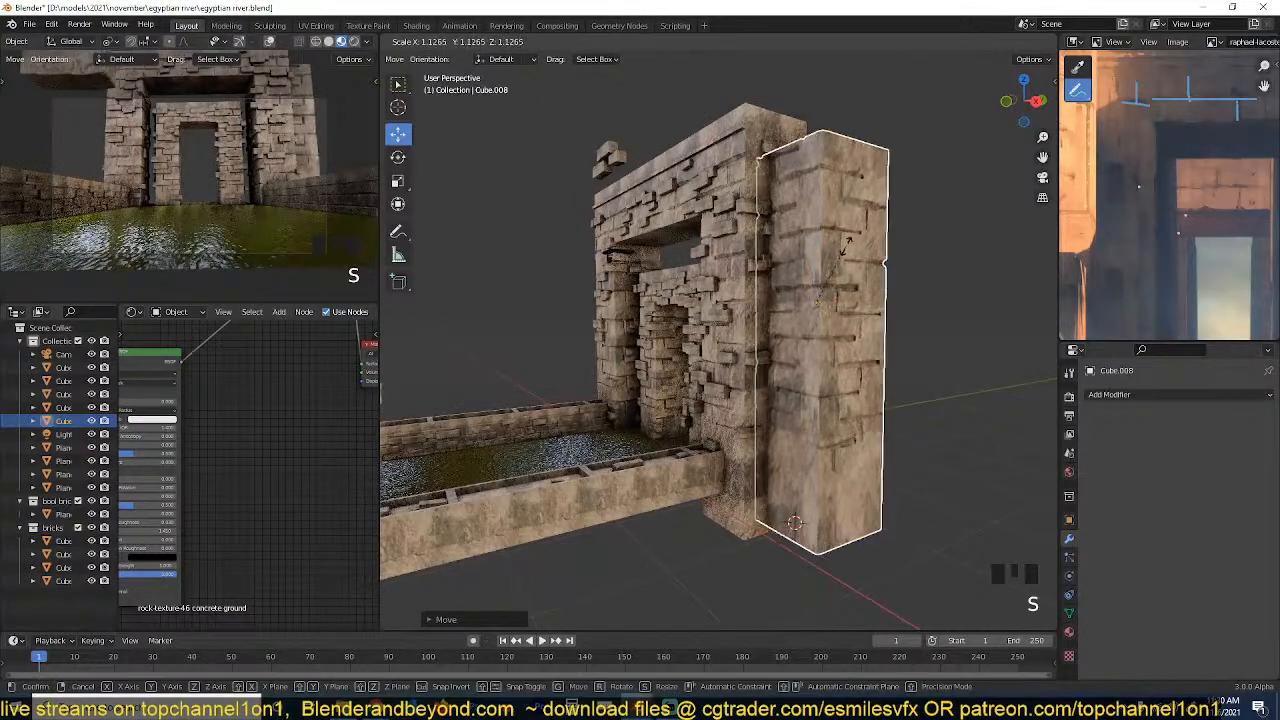
{"action": "left_click", "coordinate": [854, 251]}
{"action": "key", "text": "grave"}
Make a linked duplicate of the pillar and move it outward along X, away from the gateway.
{"action": "key", "text": "grave"}
{"action": "key", "text": "grave"}
{"action": "key", "text": "alt+d"}
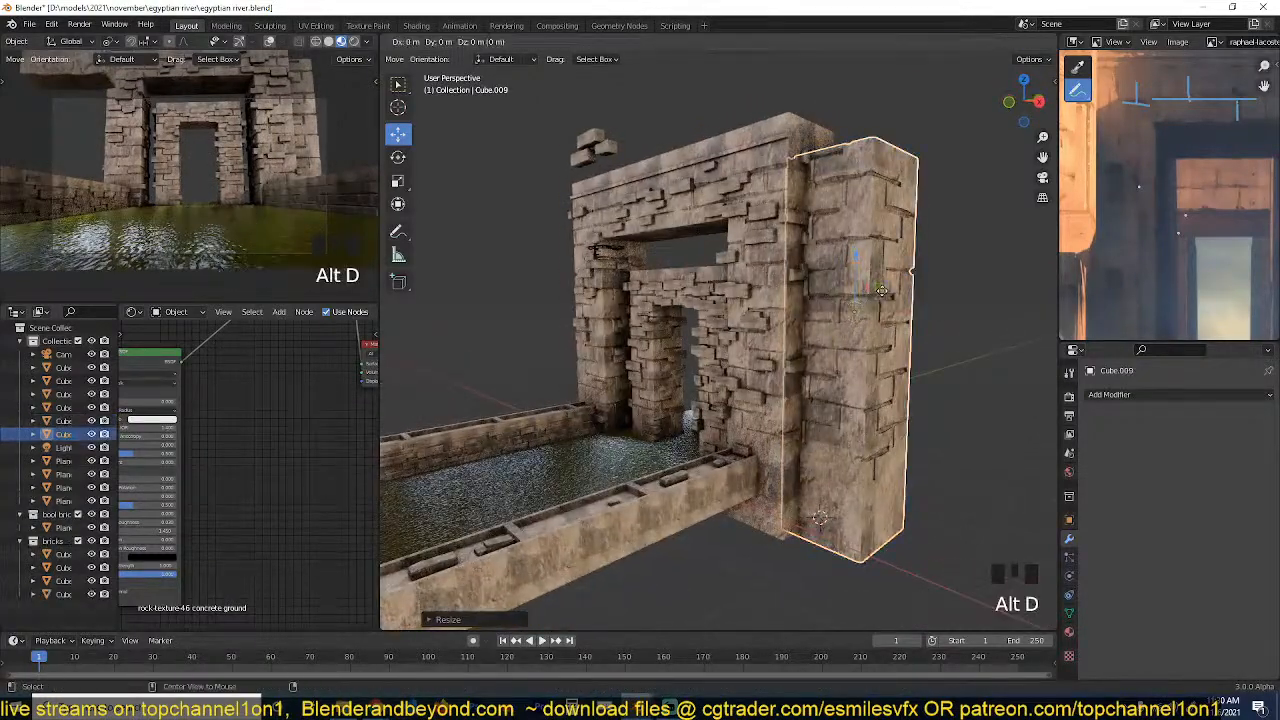
{"action": "key", "text": "grave"}
{"action": "middle_click_drag", "start_coordinate": [898, 348], "coordinate": [829, 319], "text": "shift"}
{"action": "left_click_drag", "start_coordinate": [851, 331], "coordinate": [932, 359]}
{"action": "key", "text": "grave"}
{"action": "key", "text": "grave"}
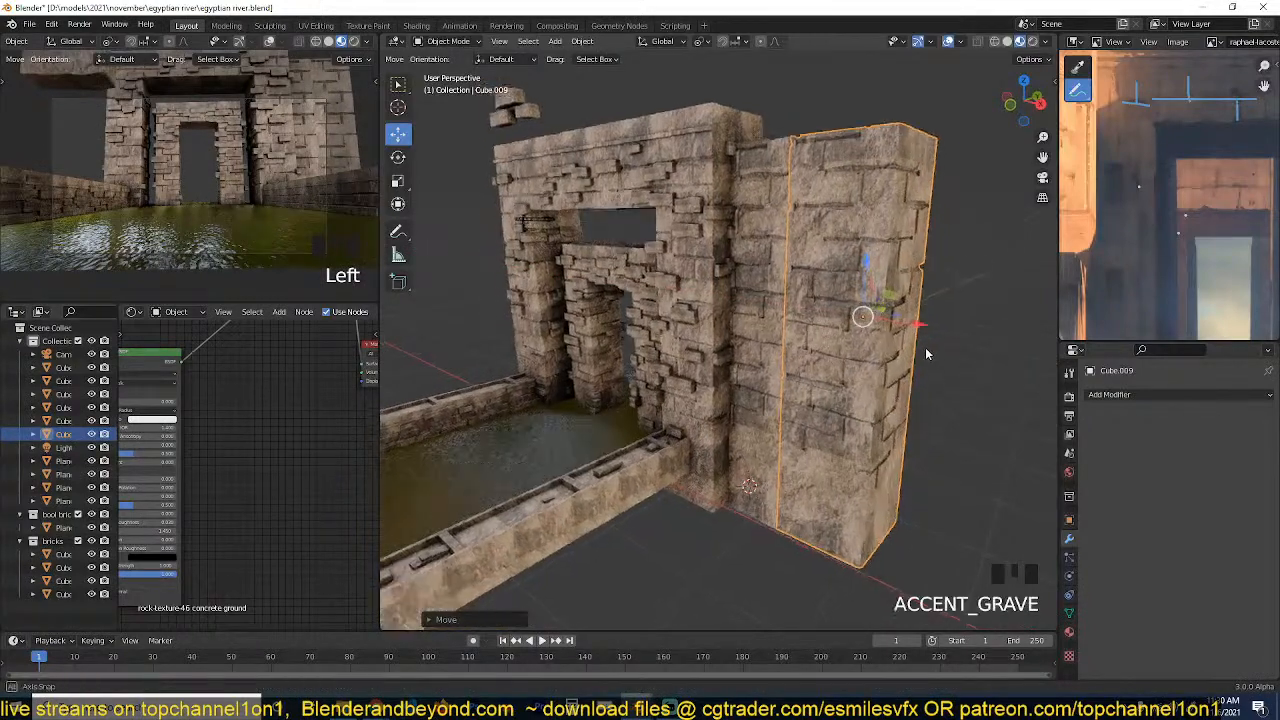
Scale the duplicated pillar down and move it in against the first pillar.
{"action": "key", "text": "s"}
{"action": "right_click", "coordinate": [888, 345]}
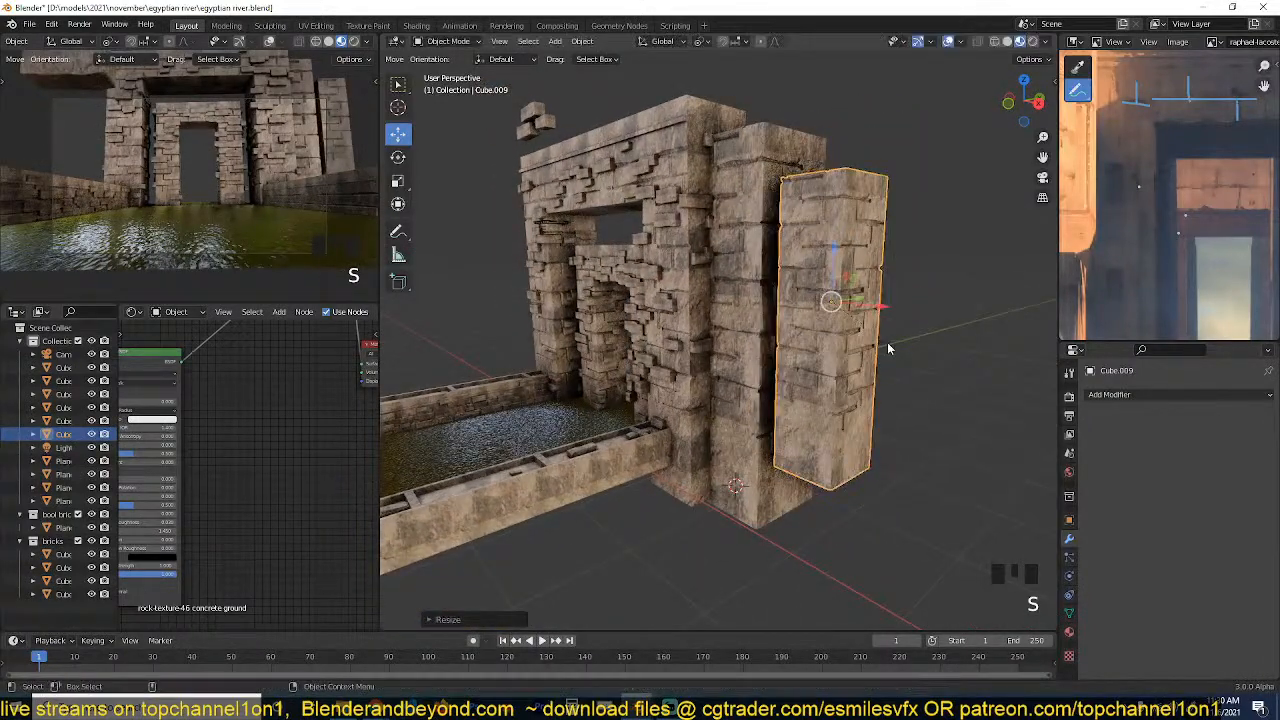
{"action": "key", "text": "s"}
{"action": "left_click", "coordinate": [879, 340]}
{"action": "key", "text": "grave"}
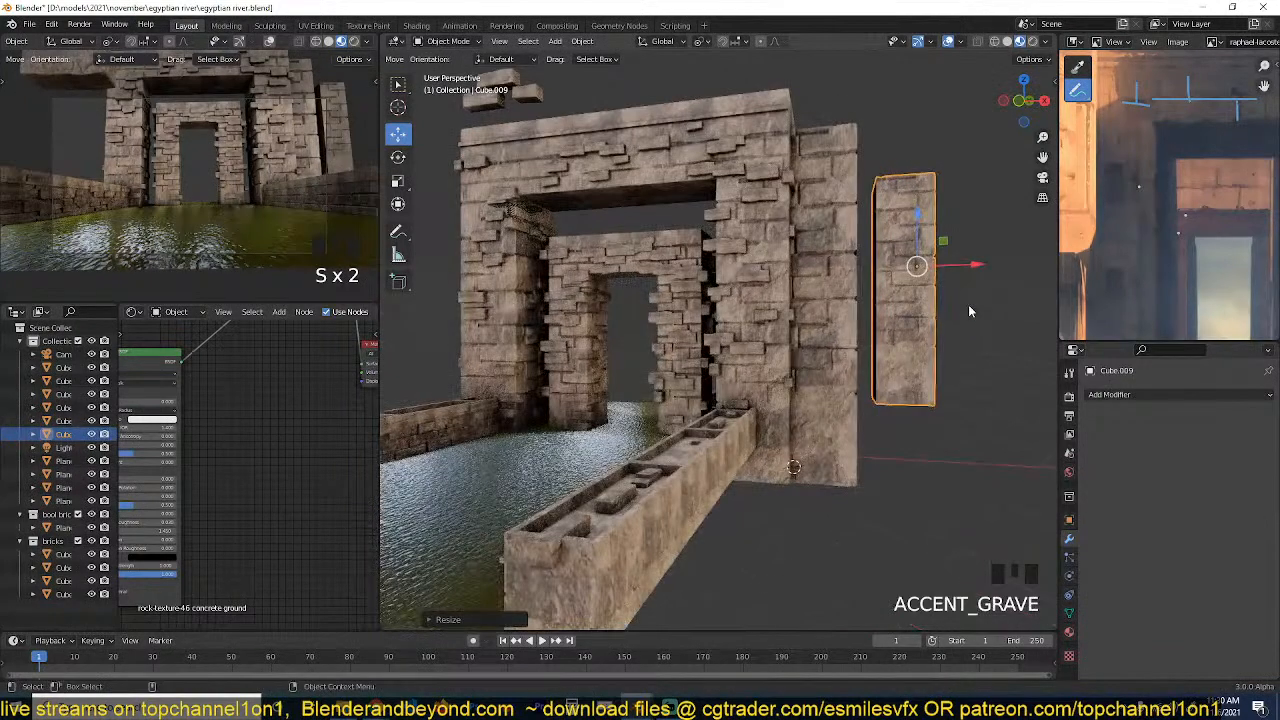
{"action": "key", "text": "g"}
{"action": "left_click", "coordinate": [934, 308]}
Stretch the second pillar along Z by about 1.33 and enlarge it uniformly by about 1.04.
{"action": "key", "text": "s"}
{"action": "key", "text": "z"}
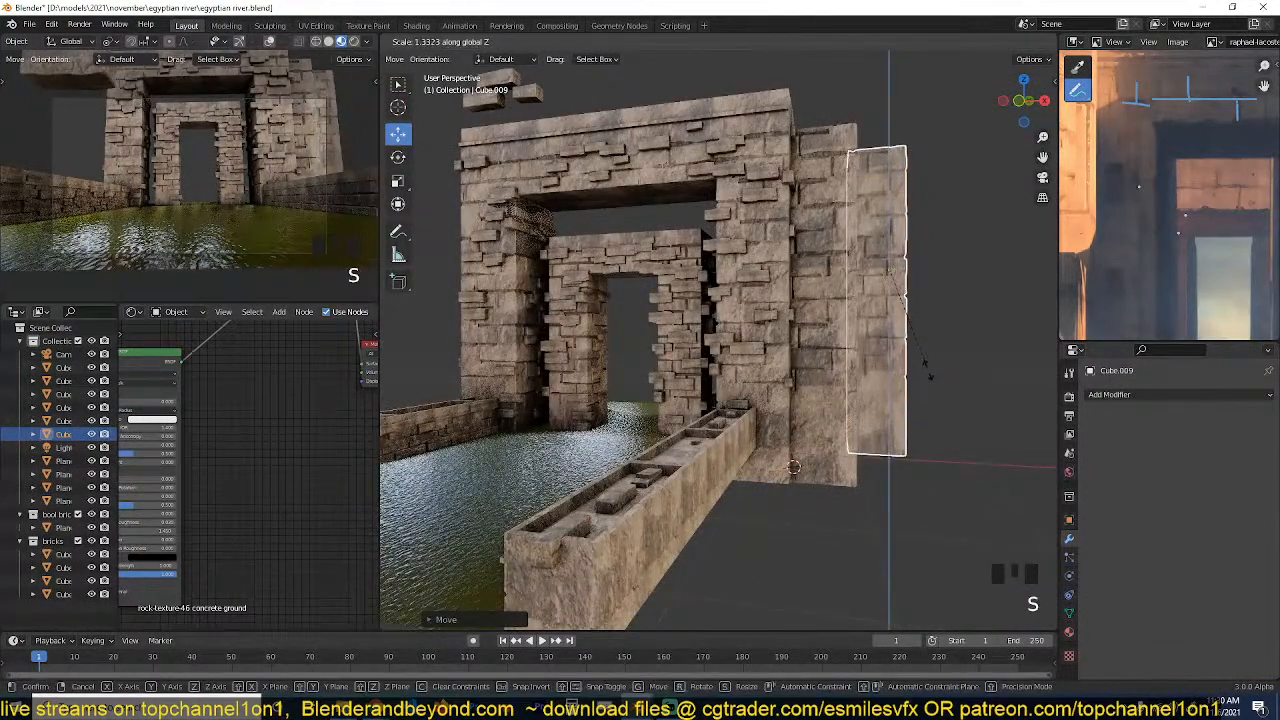
{"action": "left_click", "coordinate": [938, 357]}
{"action": "middle_click_drag", "start_coordinate": [937, 332], "coordinate": [902, 350], "text": "shift"}
{"action": "key", "text": "grave"}
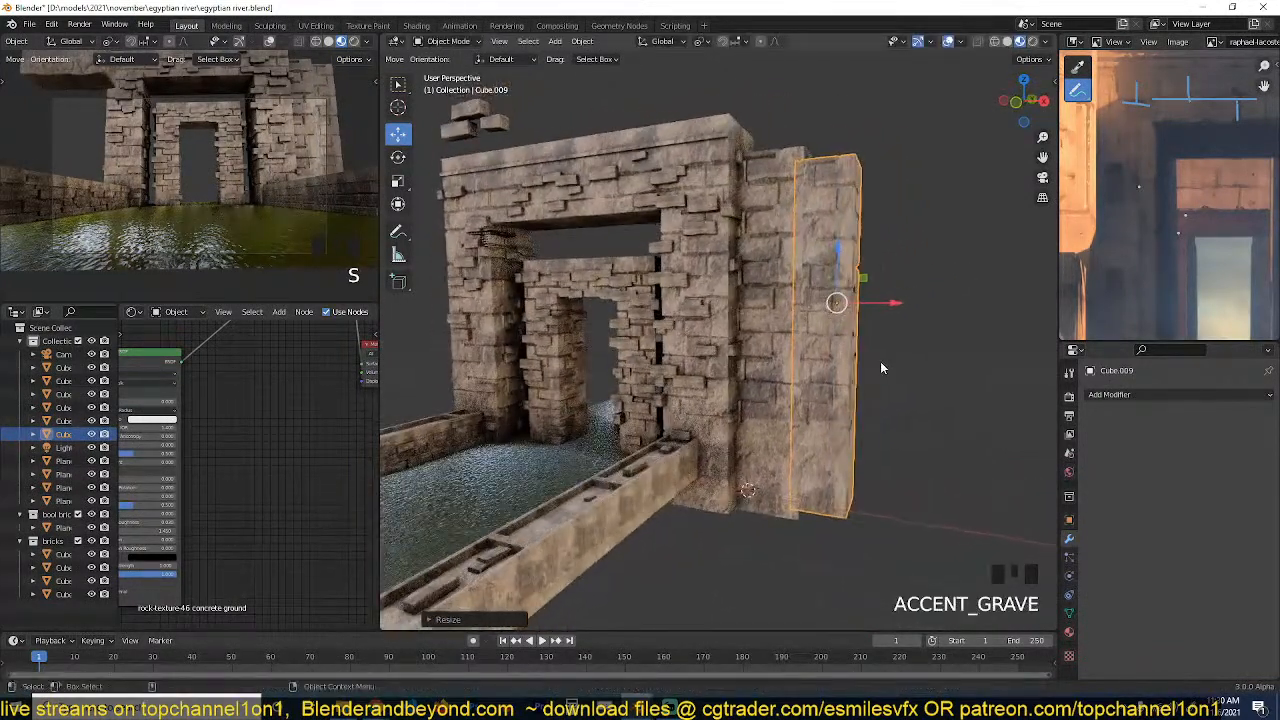
{"action": "key", "text": "s"}
{"action": "left_click", "coordinate": [900, 368]}
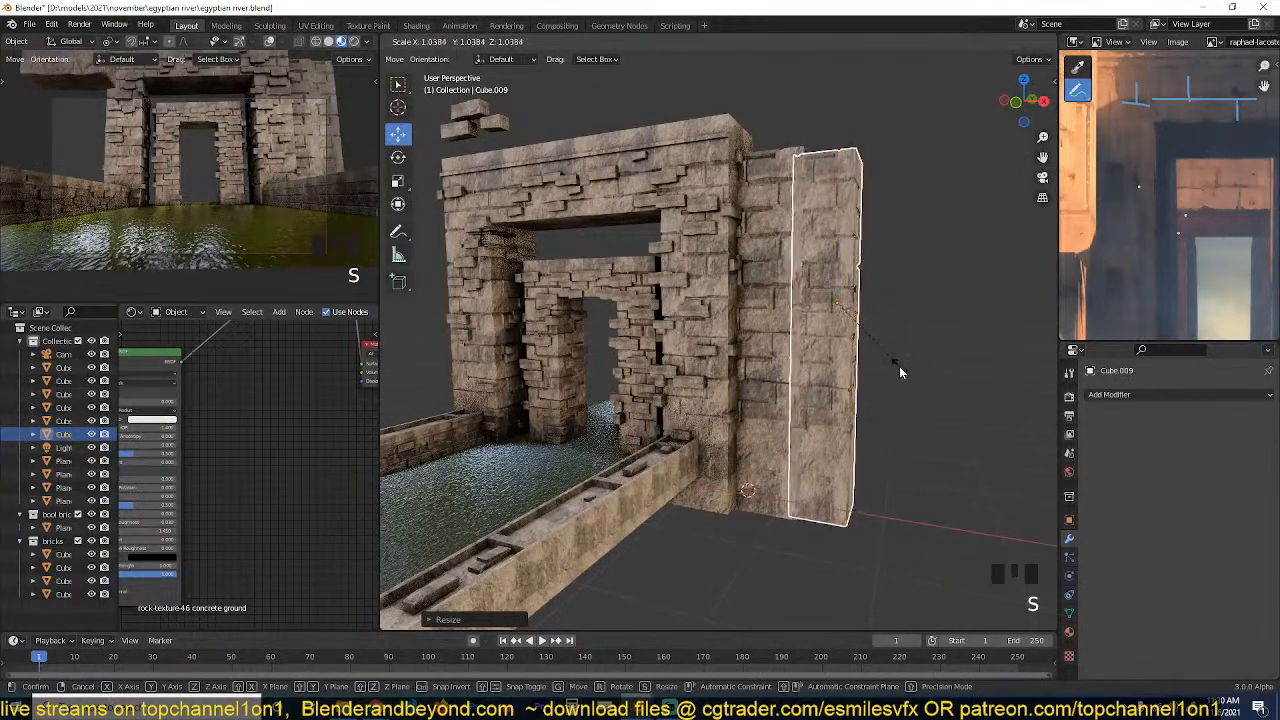
Shift the second pillar slightly in depth relative to the first one and fine-tune its overall size.
{"action": "key", "text": "grave"}
{"action": "left_click_drag", "start_coordinate": [793, 315], "coordinate": [796, 315]}
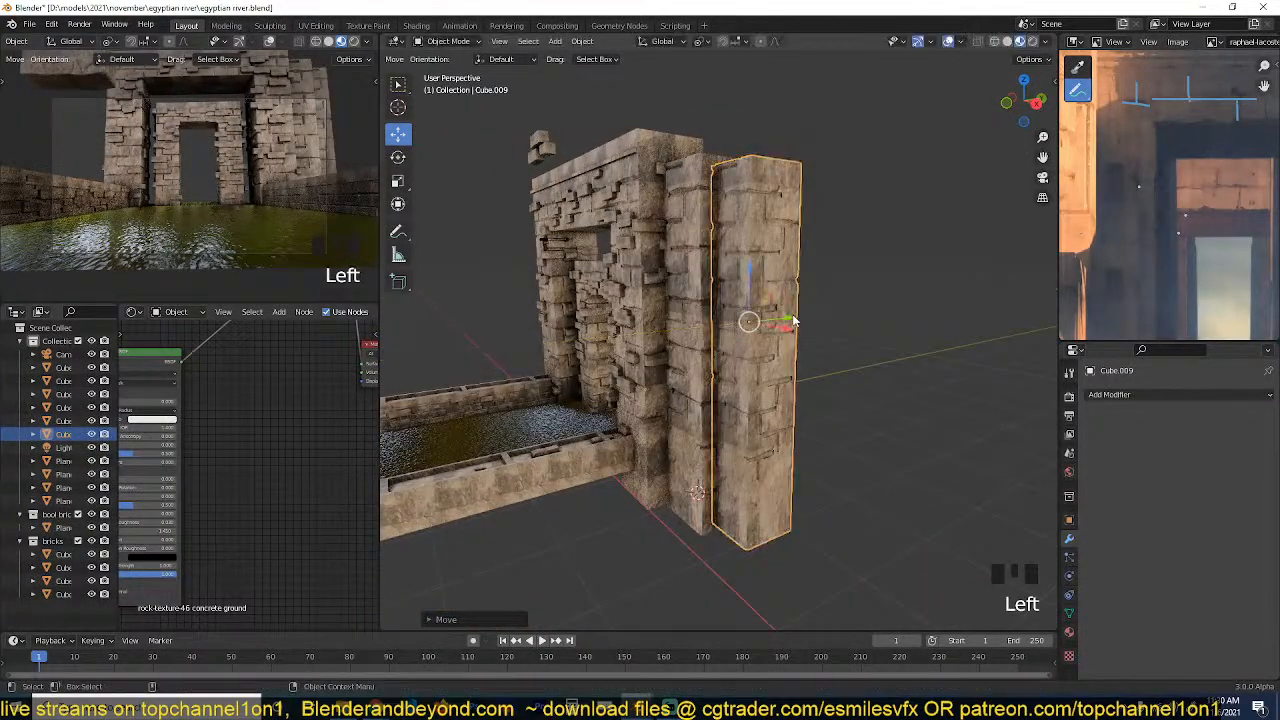
{"action": "key", "text": "grave"}
{"action": "key", "text": "s"}
{"action": "left_click", "coordinate": [904, 315]}
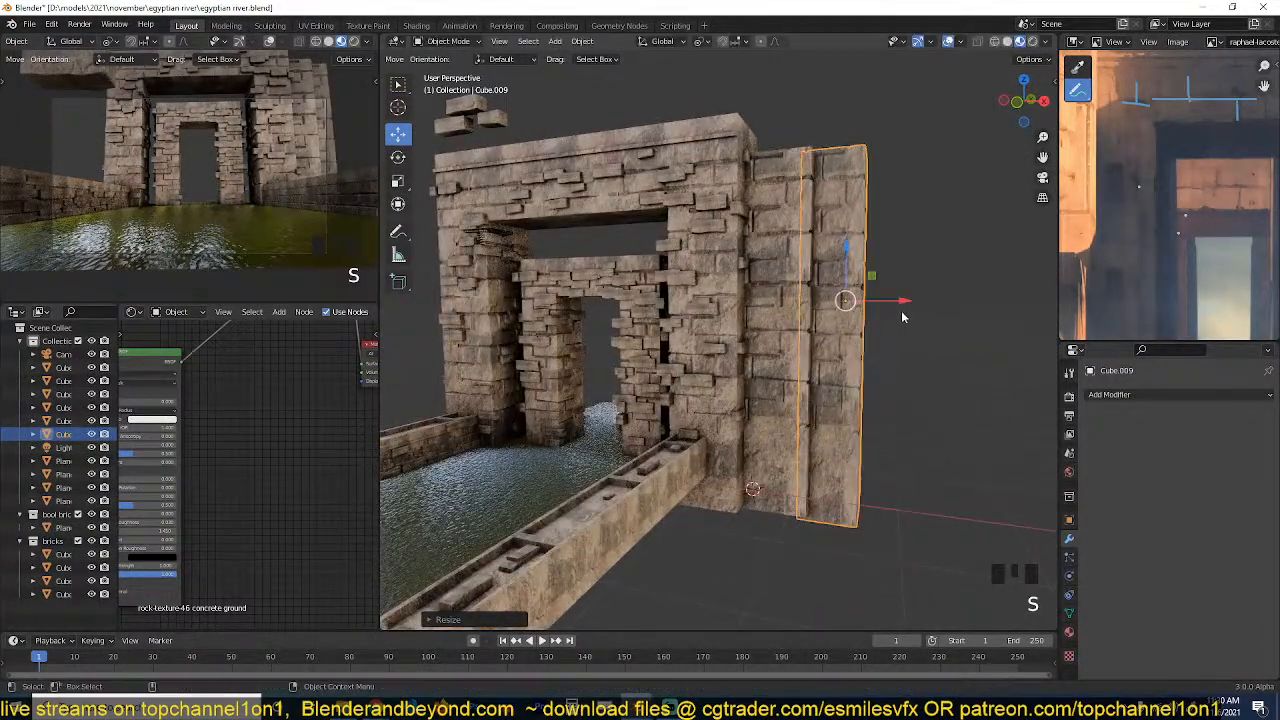
Duplicate the second pillar outward and stretch the copy about 3 times along X into a wide wall section.
{"action": "scroll", "coordinate": [885, 313], "scroll_direction": "down", "scroll_amount": 2}
{"action": "key", "text": "shift+d"}
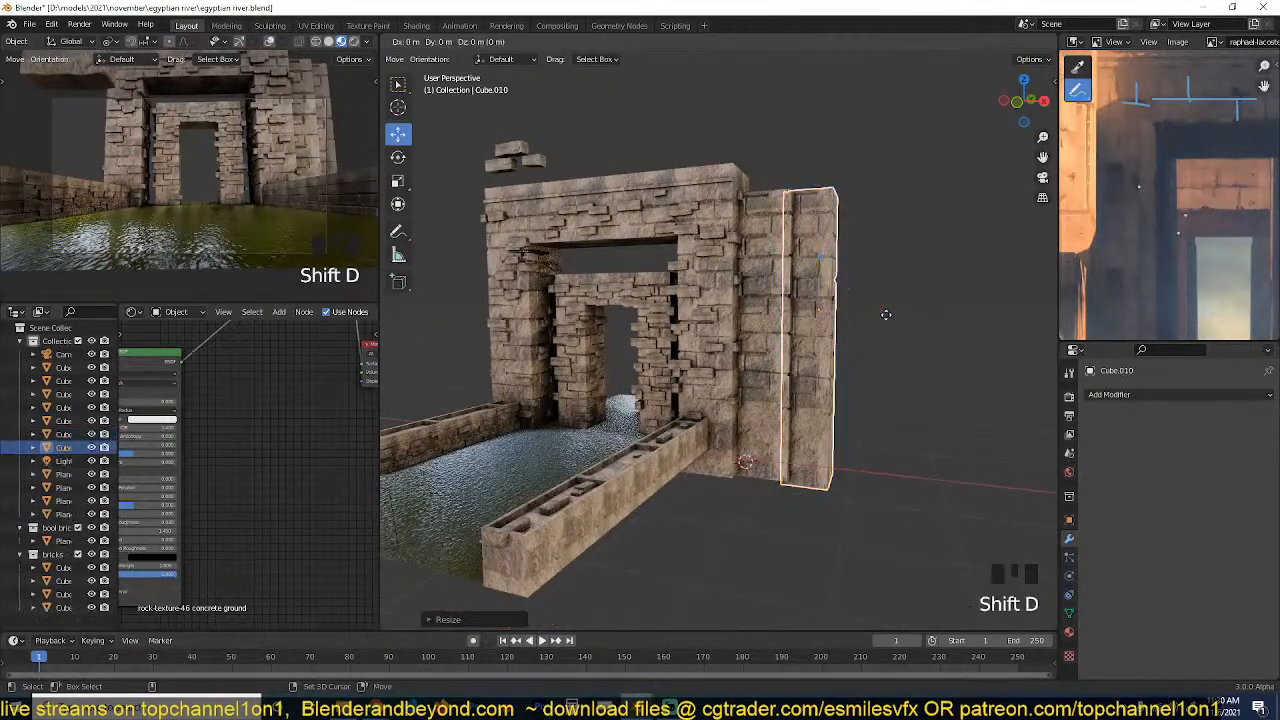
{"action": "right_click", "coordinate": [876, 316]}
{"action": "left_click_drag", "start_coordinate": [876, 316], "coordinate": [1005, 324]}
{"action": "key", "text": "s"}
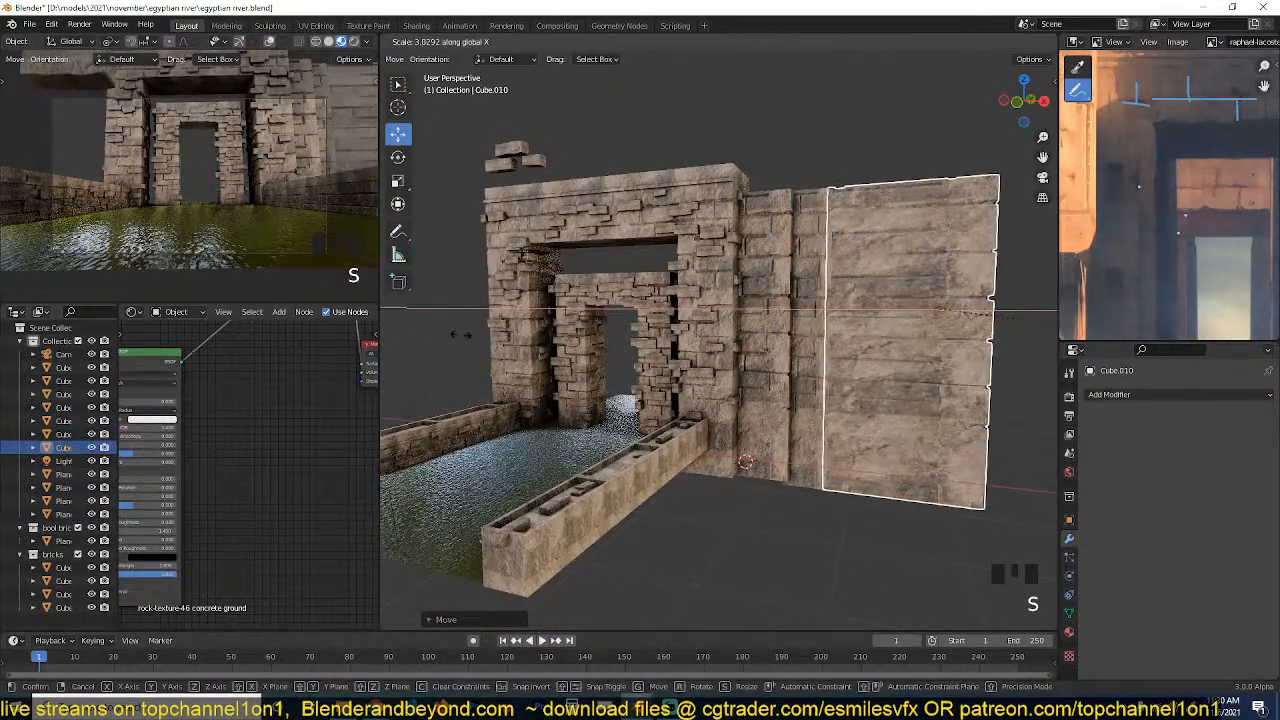
{"action": "left_click", "coordinate": [461, 327]}
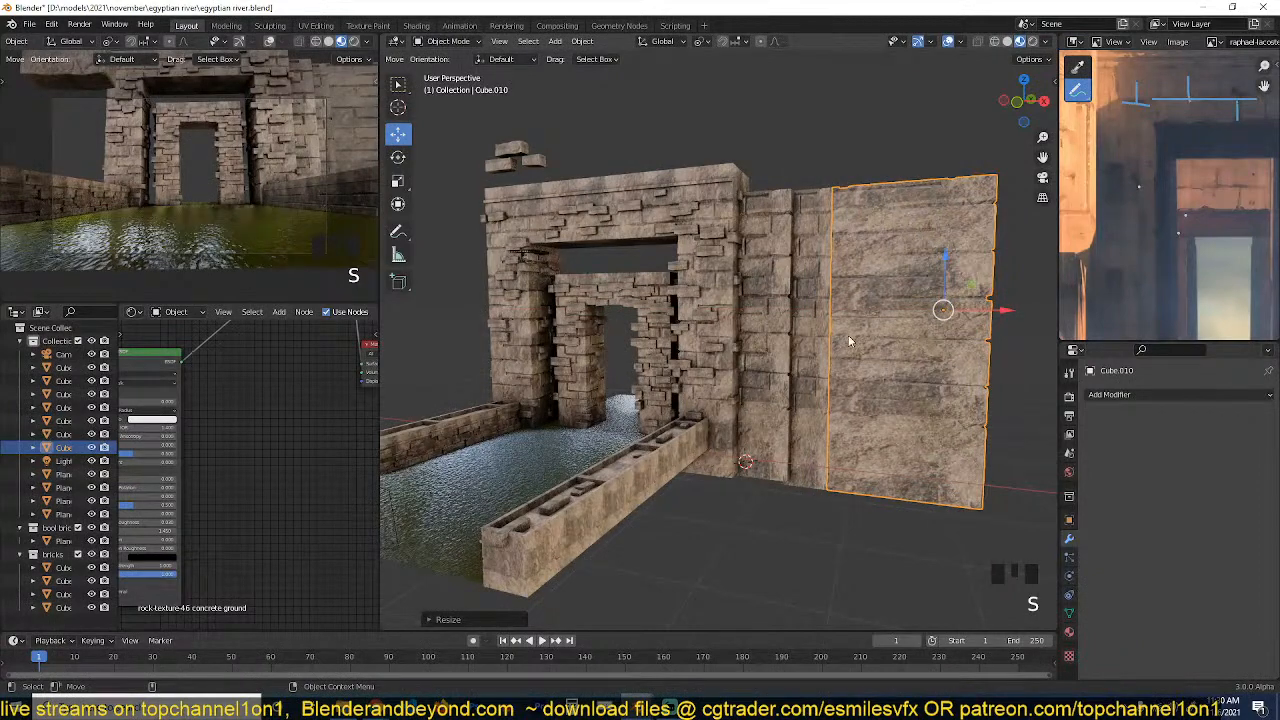
Nudge the wide wall section into place against the second pillar.
{"action": "key", "text": "grave"}
{"action": "middle_click_drag", "start_coordinate": [848, 341], "coordinate": [843, 340]}
{"action": "left_click_drag", "start_coordinate": [886, 319], "coordinate": [887, 319]}
{"action": "key", "text": "grave"}
{"action": "middle_click_drag", "start_coordinate": [887, 319], "coordinate": [848, 338]}
{"action": "left_click_drag", "start_coordinate": [778, 365], "coordinate": [775, 366]}
{"action": "key", "text": "grave"}
{"action": "middle_click_drag", "start_coordinate": [775, 366], "coordinate": [797, 344]}
Try to join the two pillars and the wide wall section into one object.
{"action": "key", "text": "alt+a"}
{"action": "key", "text": "grave"}
{"action": "left_click", "coordinate": [919, 344]}
{"action": "left_click", "coordinate": [828, 338], "text": "shift"}
{"action": "left_click", "coordinate": [853, 338], "text": "shift"}
{"action": "key", "text": "grave"}
{"action": "key", "text": "ctrl+j"}
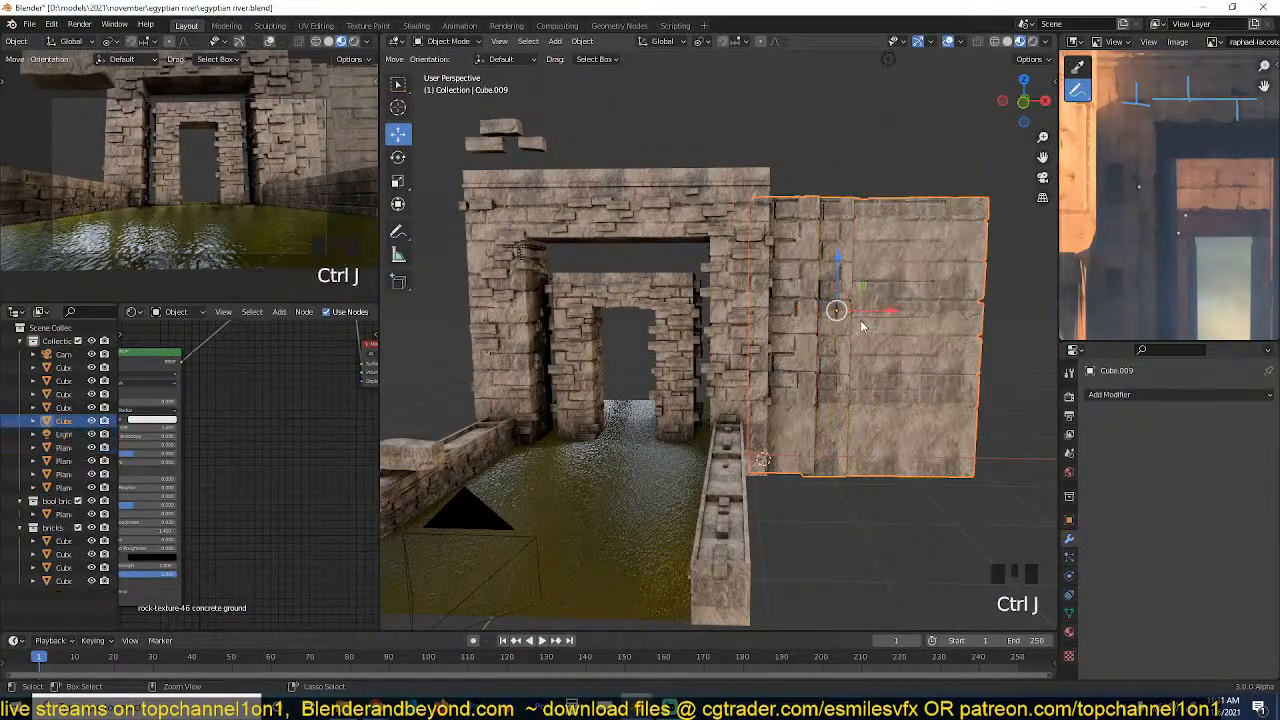
{"action": "key", "text": "grave"}
{"action": "middle_click_drag", "start_coordinate": [897, 340], "coordinate": [847, 318]}
{"action": "key", "text": "ctrl+z"}
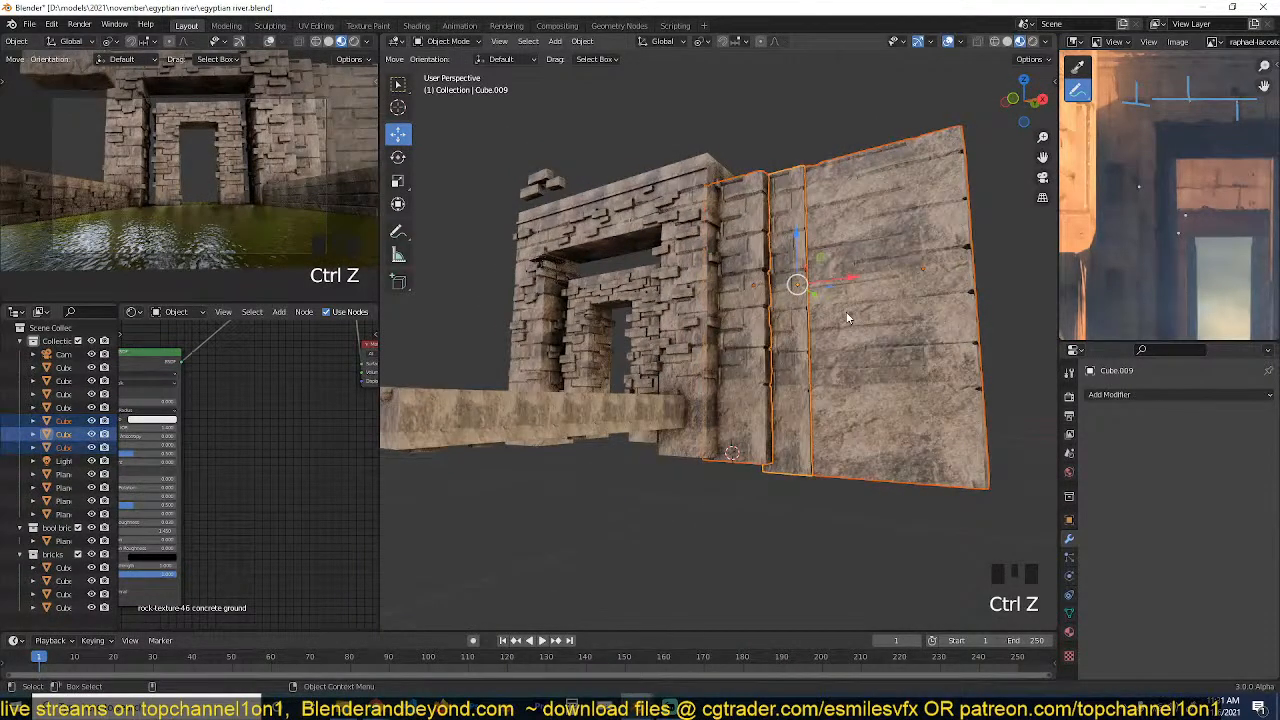
Join the two pillars and the wide wall section into one object and save the file.
{"action": "key", "text": "ctrl+j"}
{"action": "key", "text": "grave"}
{"action": "mouse_move", "coordinate": [847, 308]}
{"action": "middle_mouse_down"}
{"action": "mouse_move", "coordinate": [851, 286]}
{"action": "mouse_move", "coordinate": [848, 296]}
{"action": "middle_mouse_up"}
{"action": "key", "text": "ctrl+s"}
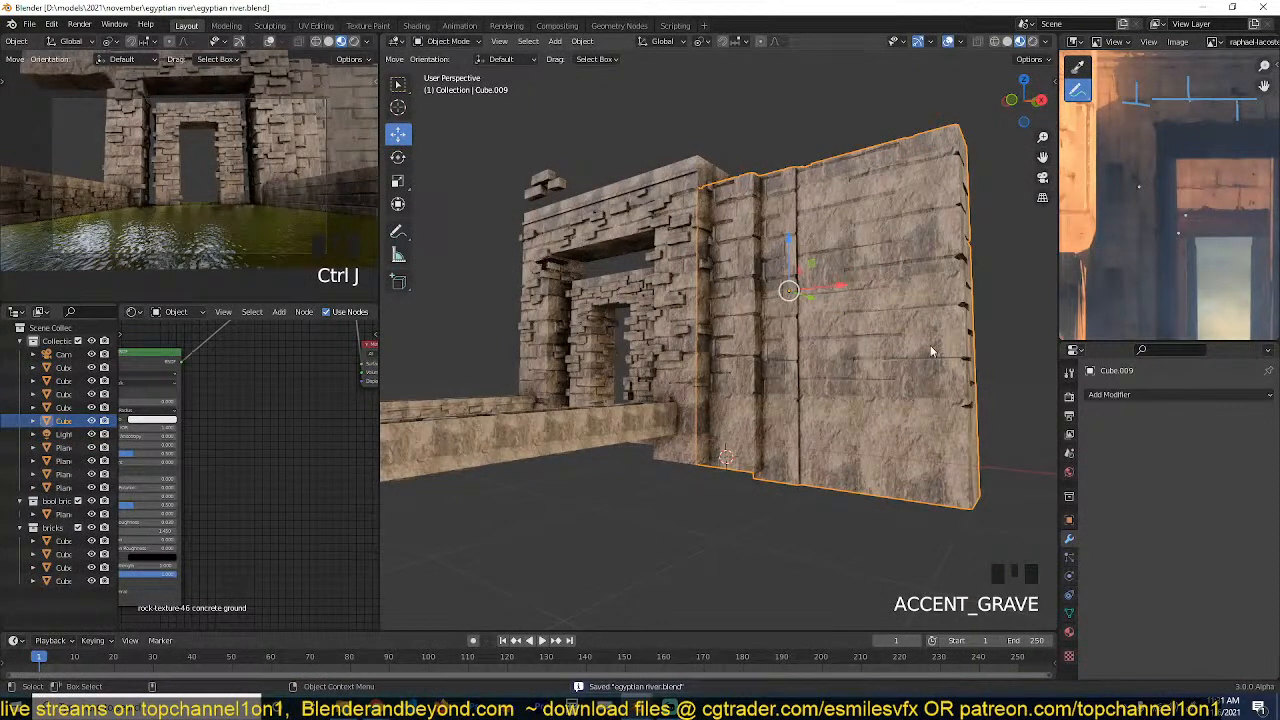
Add an X-axis Mirror modifier to the joined side wall, using the water Plane as the mirror object.
{"action": "left_click", "coordinate": [1130, 394]}
{"action": "left_click", "coordinate": [1003, 233]}
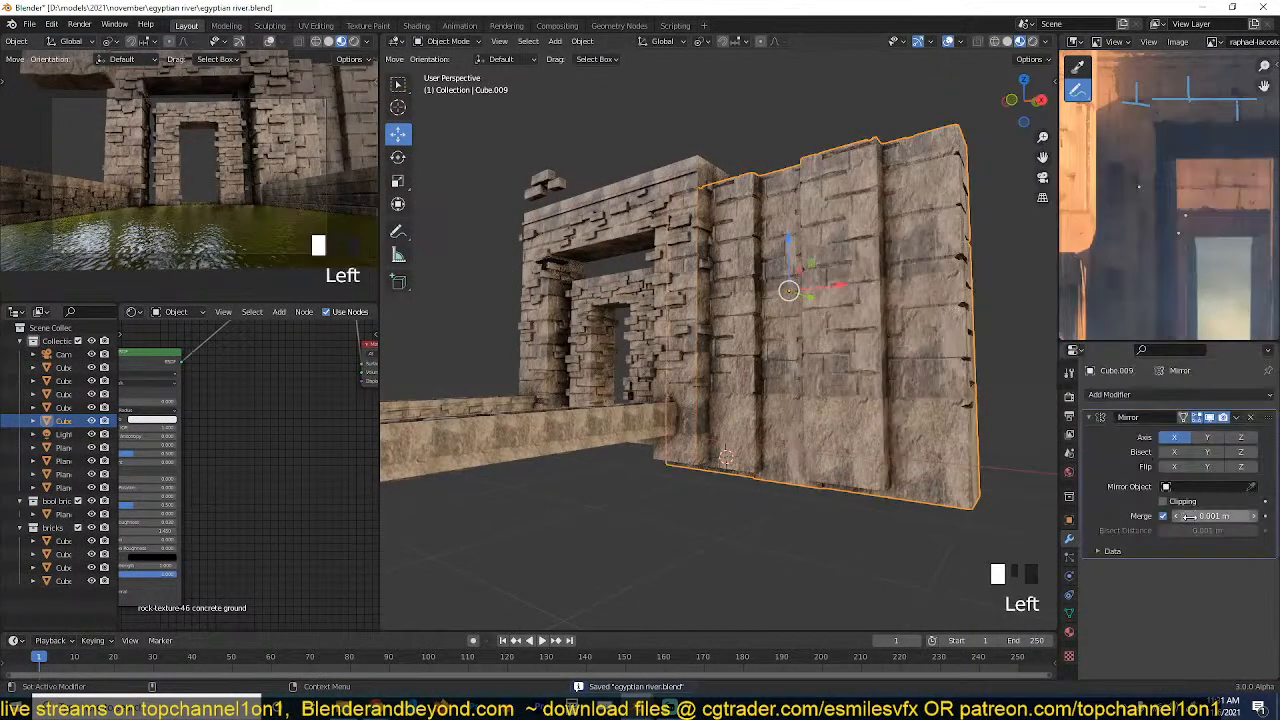
{"action": "left_click", "coordinate": [1252, 487]}
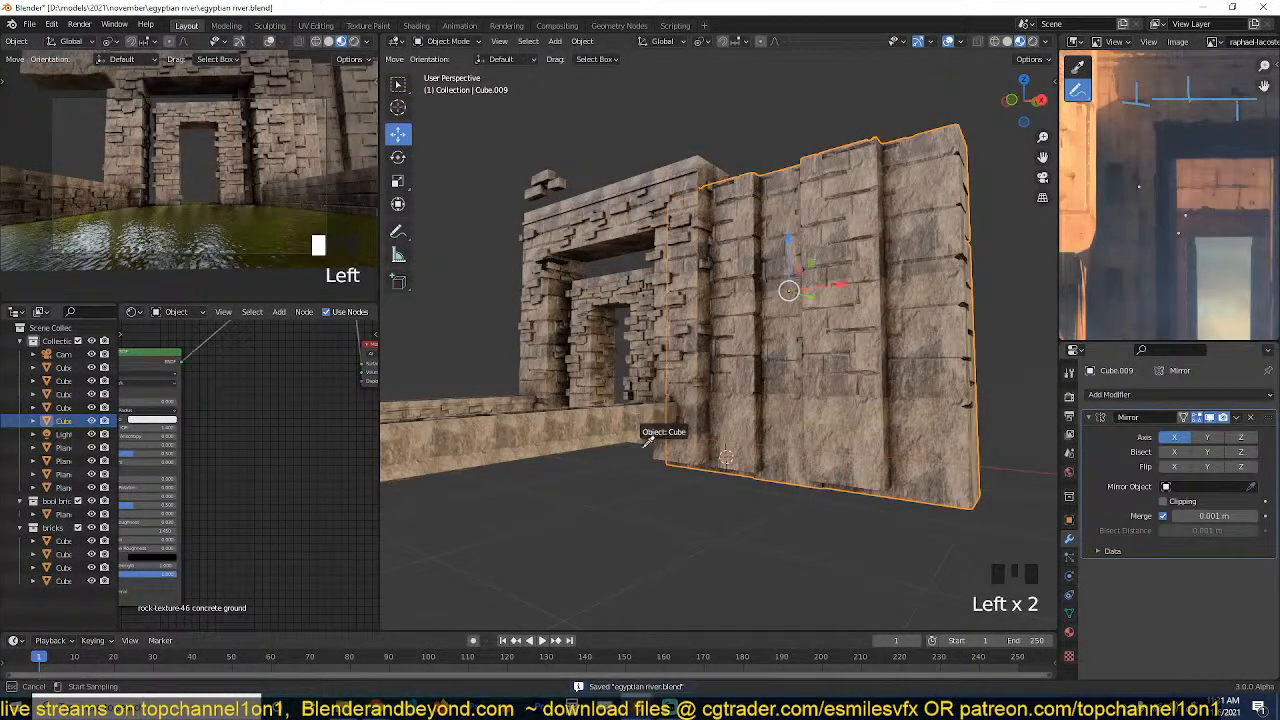
{"action": "left_click", "coordinate": [649, 449]}
{"action": "key", "text": "grave"}
{"action": "middle_click_drag", "start_coordinate": [649, 449], "coordinate": [660, 484]}
{"action": "left_click", "coordinate": [730, 489]}
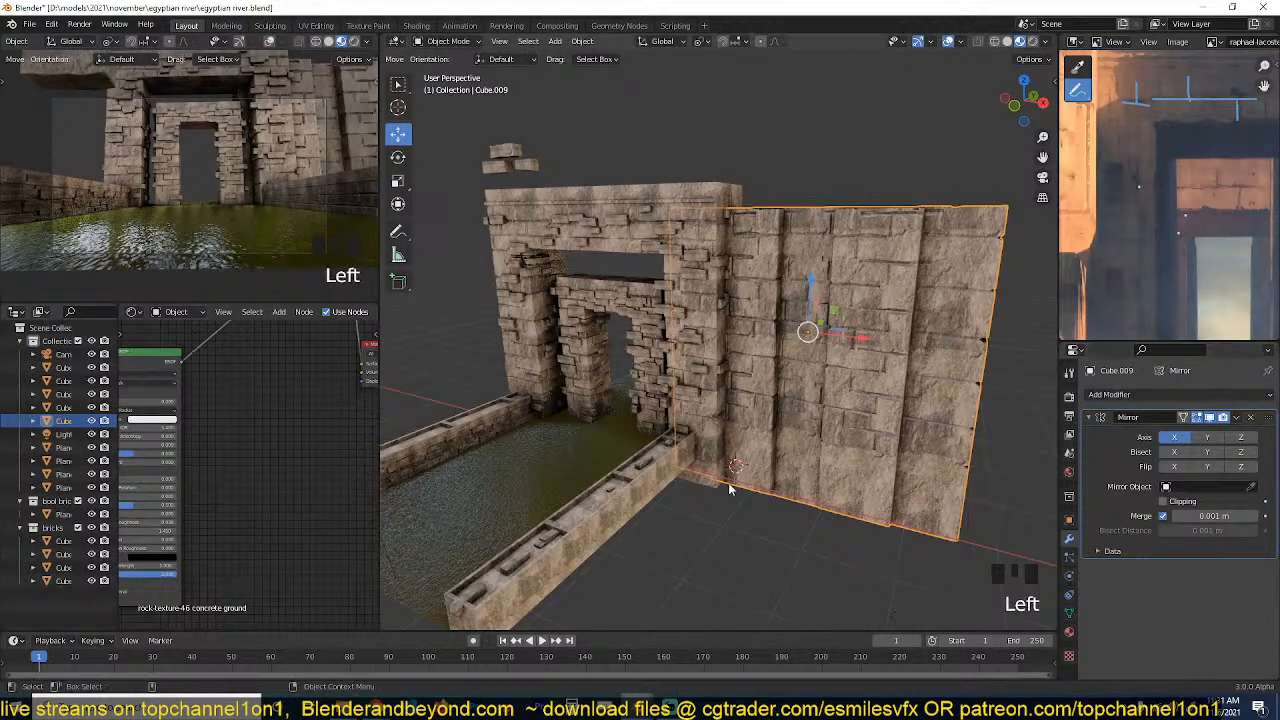
{"action": "left_click", "coordinate": [1251, 487]}
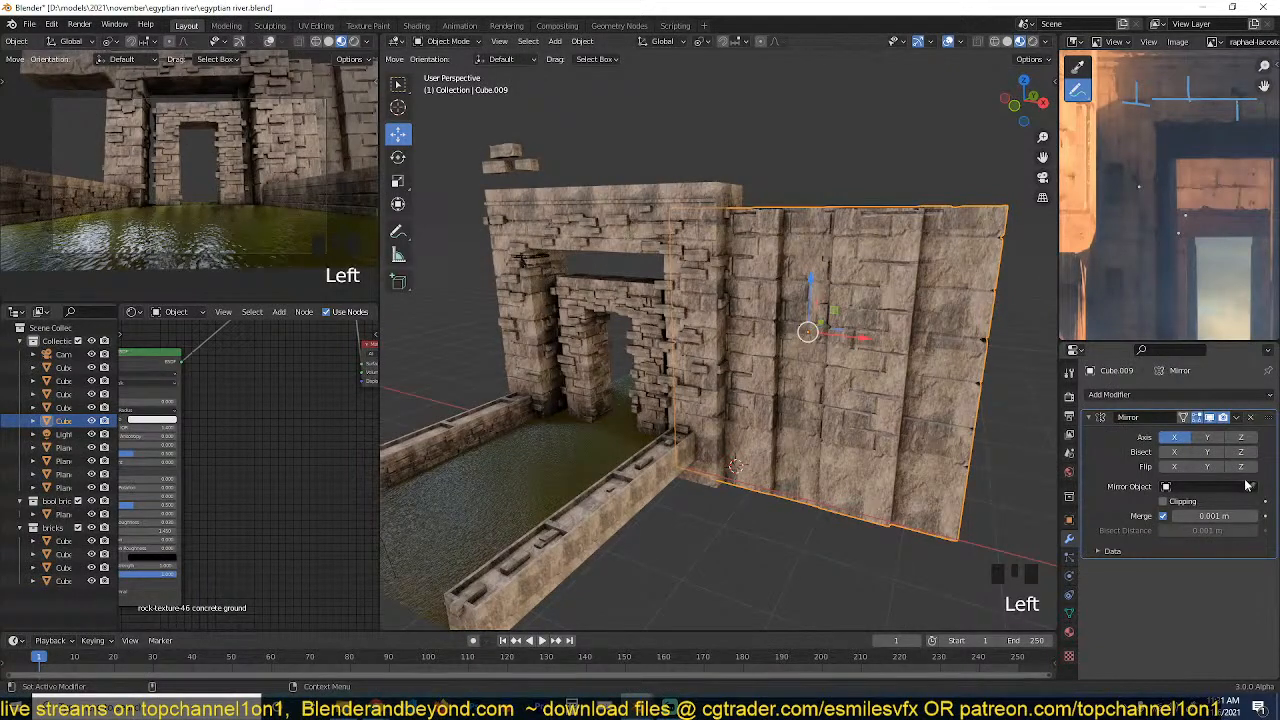
{"action": "left_click", "coordinate": [581, 460]}
{"action": "key", "text": "grave"}
{"action": "middle_click_drag", "start_coordinate": [581, 460], "coordinate": [638, 430]}
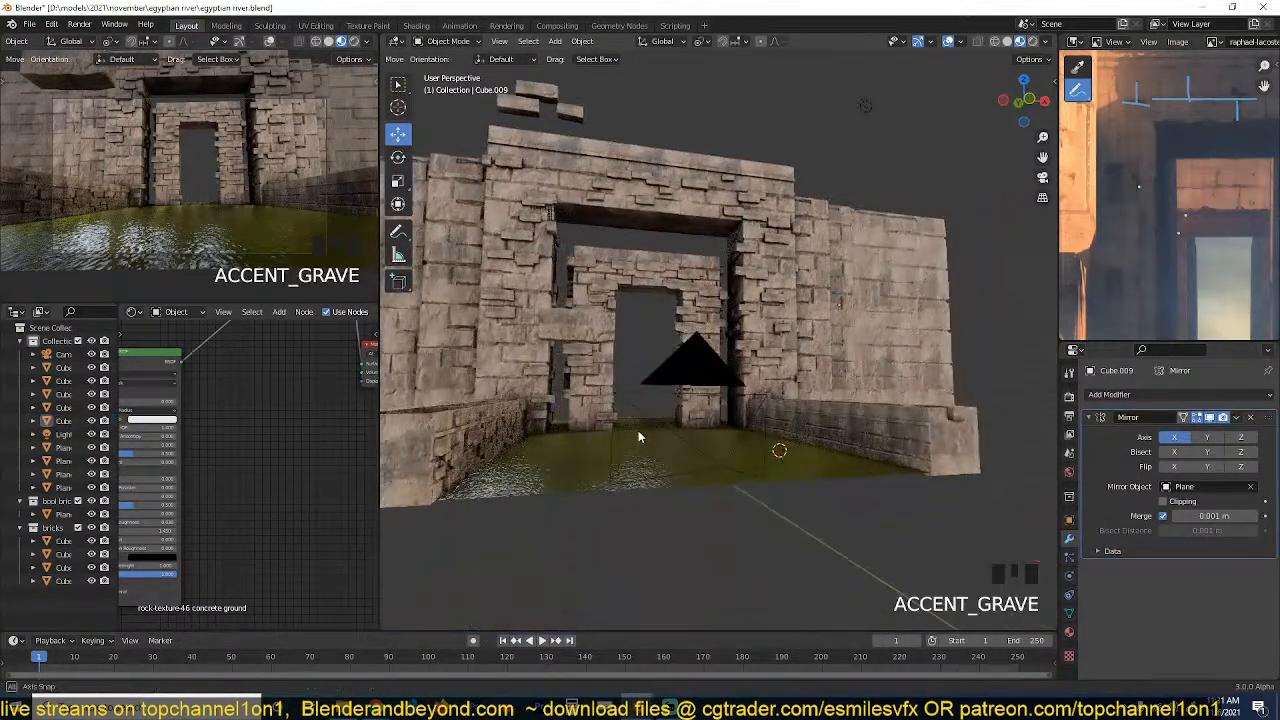
{"action": "scroll", "coordinate": [638, 436], "scroll_direction": "down", "scroll_amount": 3}
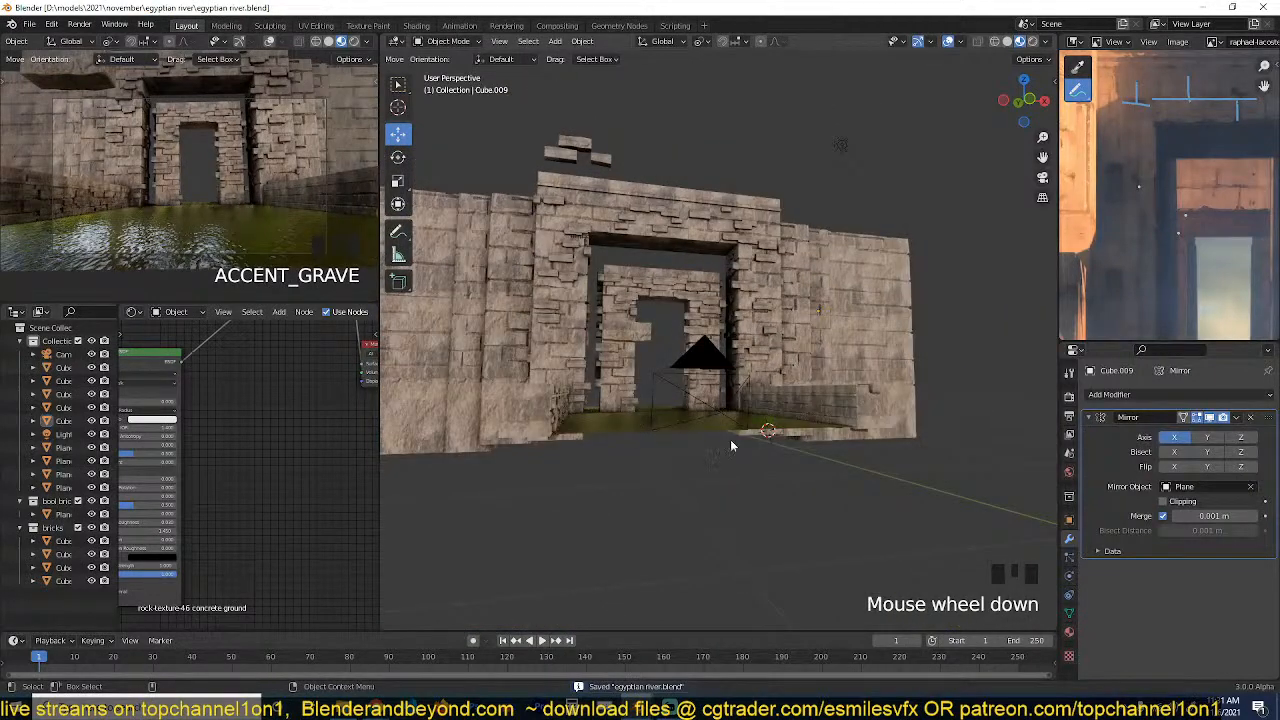
Tilt the camera upward to an X rotation of about 104° and save the file.
{"action": "left_click", "coordinate": [716, 360]}
{"action": "key", "text": "grave"}
{"action": "middle_click_drag", "start_coordinate": [716, 360], "coordinate": [712, 371]}
{"action": "key", "text": "r"}
{"action": "key", "text": "x"}
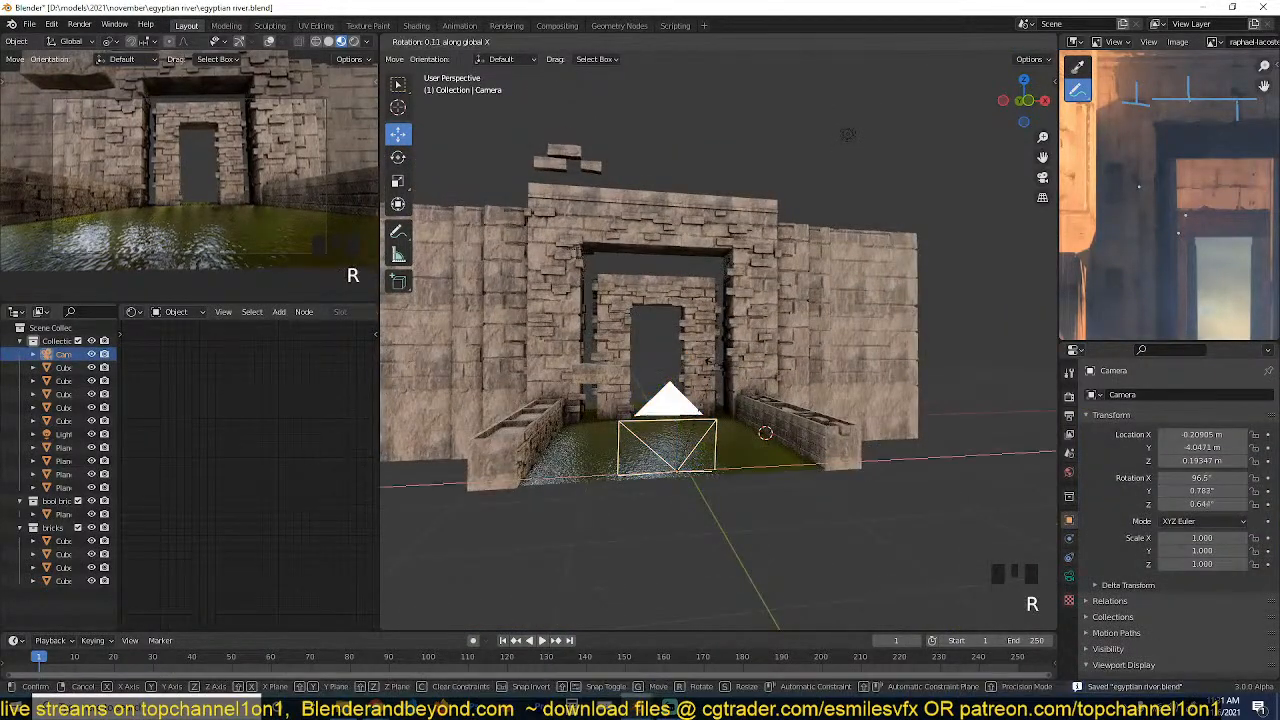
{"action": "left_click", "coordinate": [729, 363]}
{"action": "key", "text": "ctrl+s"}
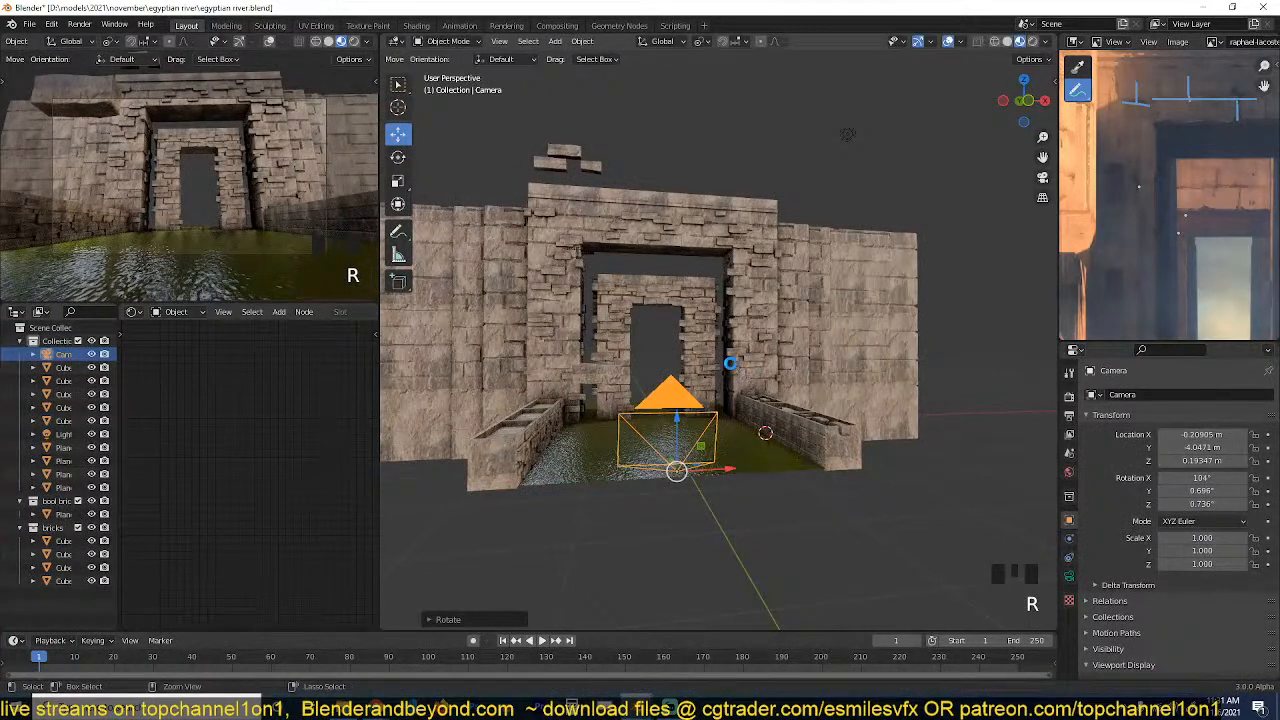
Move the loose brick near the camera about 1 m down to the water surface.
{"action": "key", "text": "grave"}
{"action": "middle_click_drag", "start_coordinate": [729, 363], "coordinate": [576, 352]}
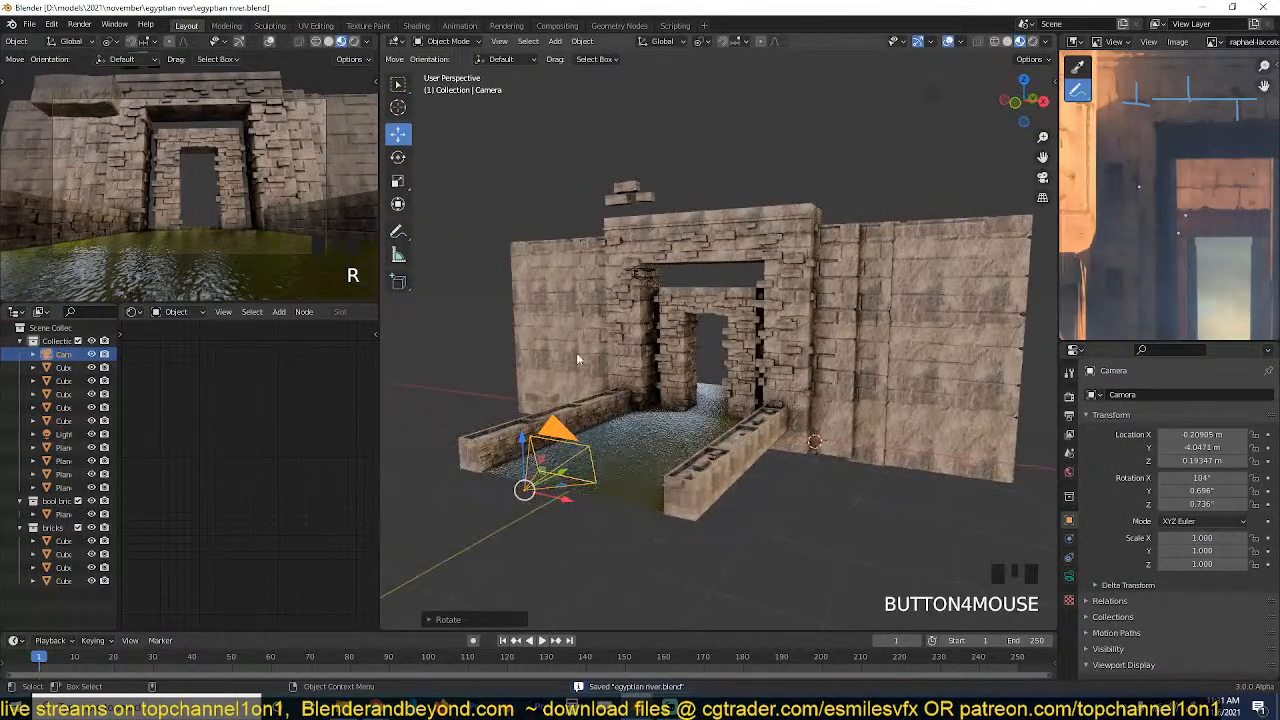
{"action": "left_click", "coordinate": [541, 401]}
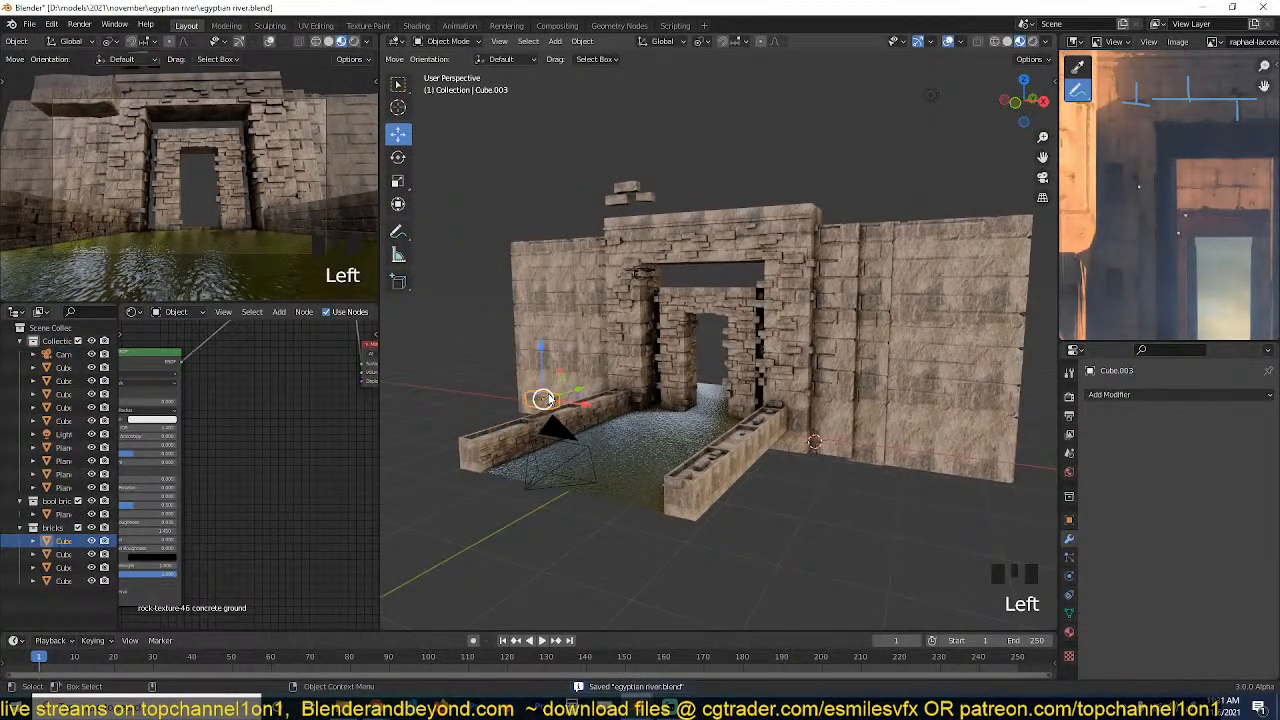
{"action": "key", "text": "g"}
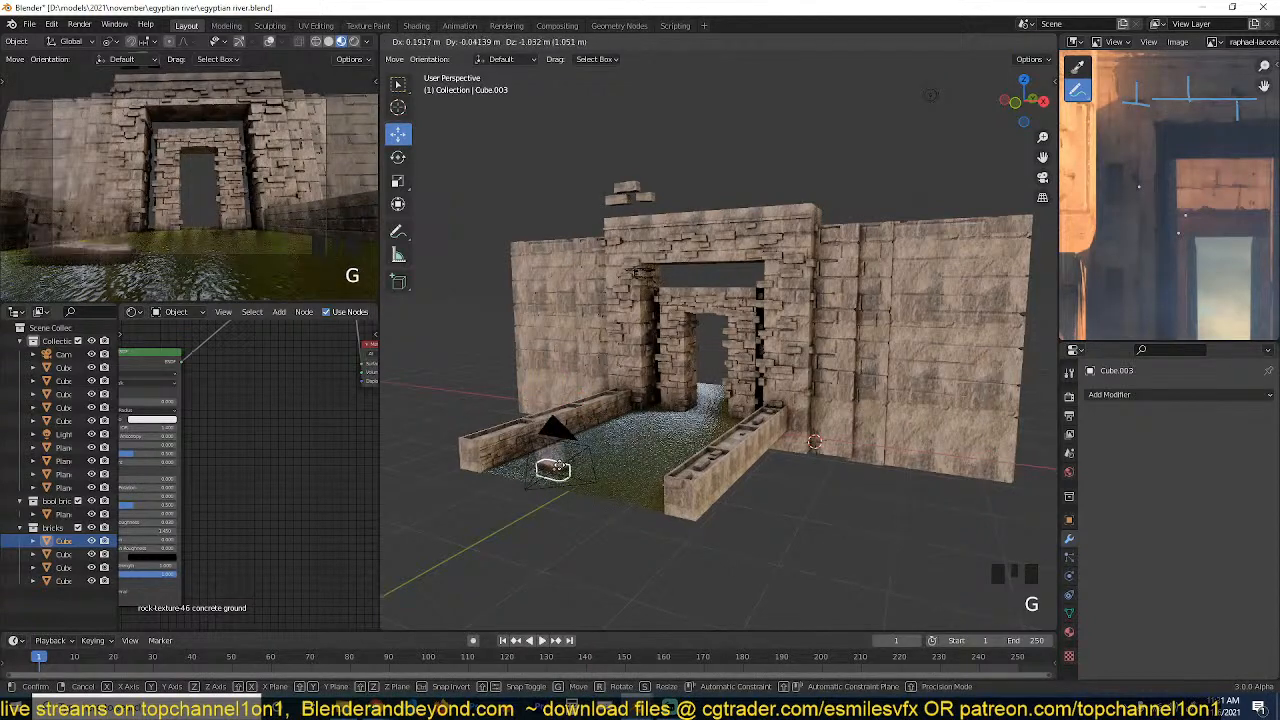
{"action": "left_click", "coordinate": [646, 440]}
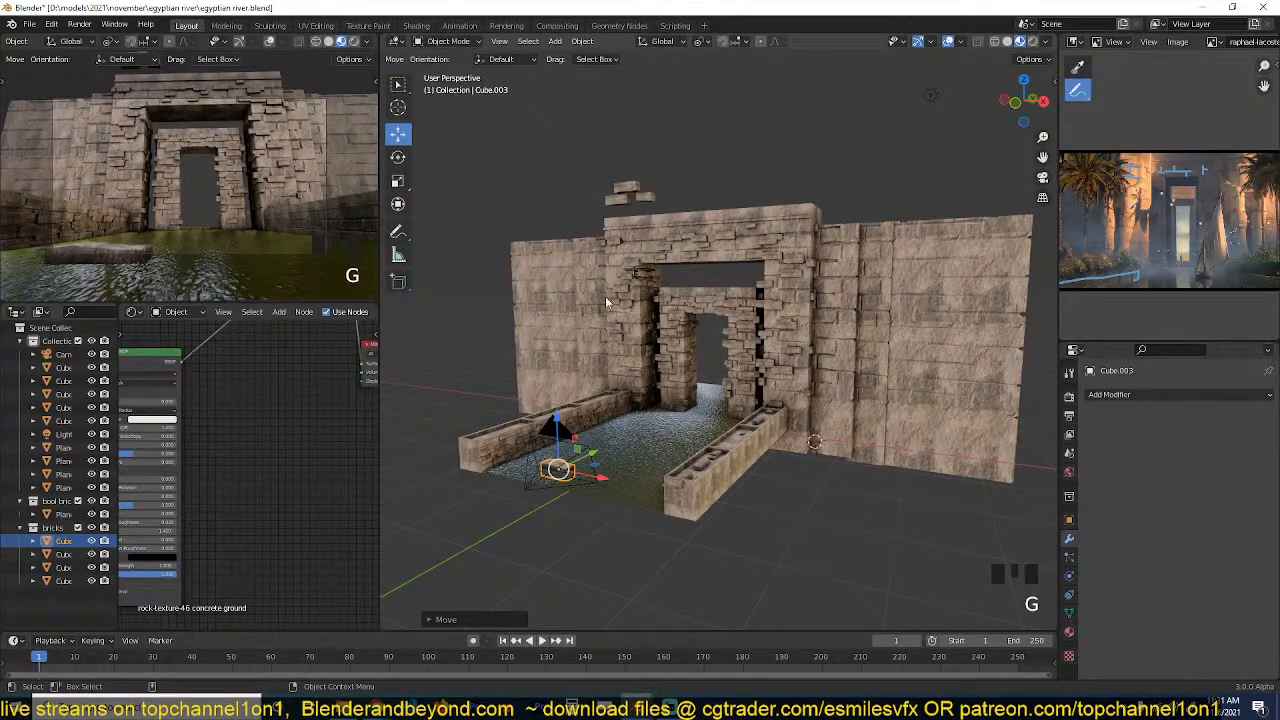
Exclude the bricks collection from the view layer and save the file.
{"action": "left_click", "coordinate": [645, 201], "text": "shift"}
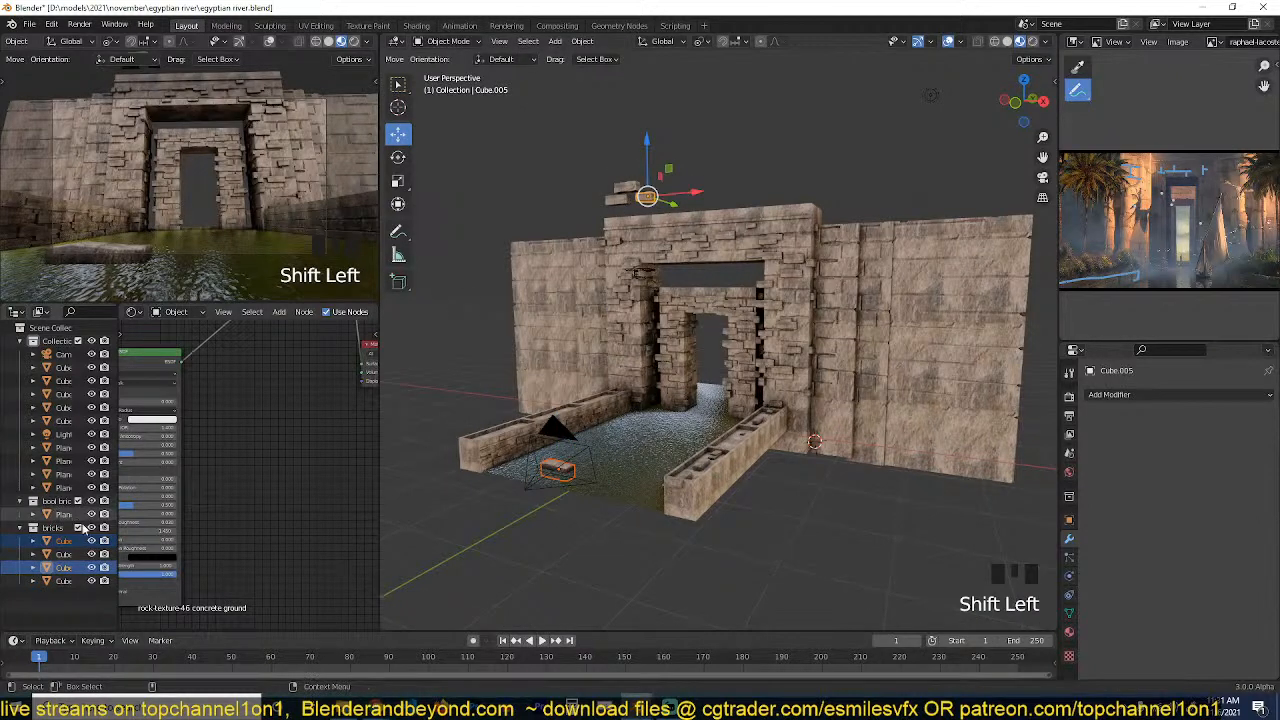
{"action": "left_click", "coordinate": [78, 527]}
{"action": "key", "text": "ctrl+s"}
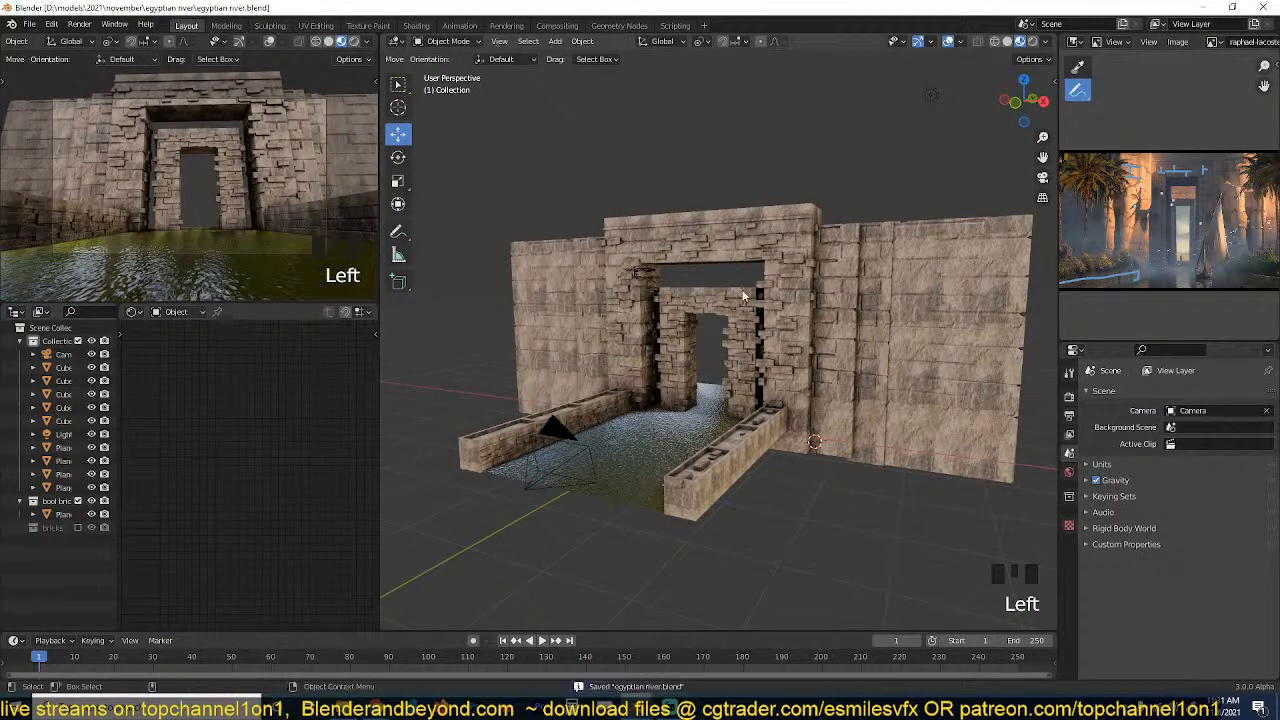
{"action": "scroll", "coordinate": [743, 293], "scroll_direction": "up", "scroll_amount": 3}
{"action": "key", "text": "grave"}
{"action": "left_click", "coordinate": [723, 316]}
{"action": "key", "text": "grave"}
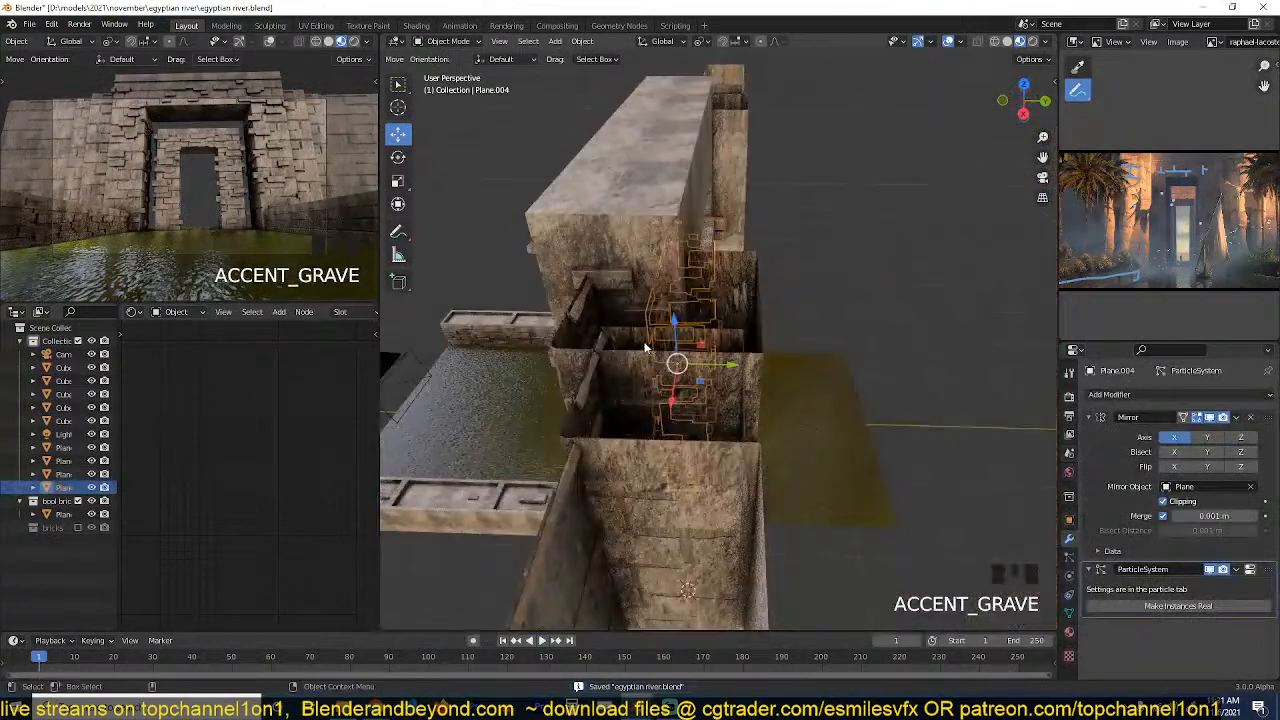
{"action": "key", "text": "alt+d"}
{"action": "right_click", "coordinate": [704, 342]}
{"action": "scroll", "coordinate": [705, 346], "scroll_direction": "down", "scroll_amount": 3}
{"action": "key", "text": "grave"}
{"action": "left_click_drag", "start_coordinate": [710, 362], "coordinate": [800, 360]}
{"action": "key", "text": "s"}
{"action": "left_click", "coordinate": [848, 367]}
{"action": "key", "text": "x"}
{"action": "left_click", "coordinate": [800, 351]}
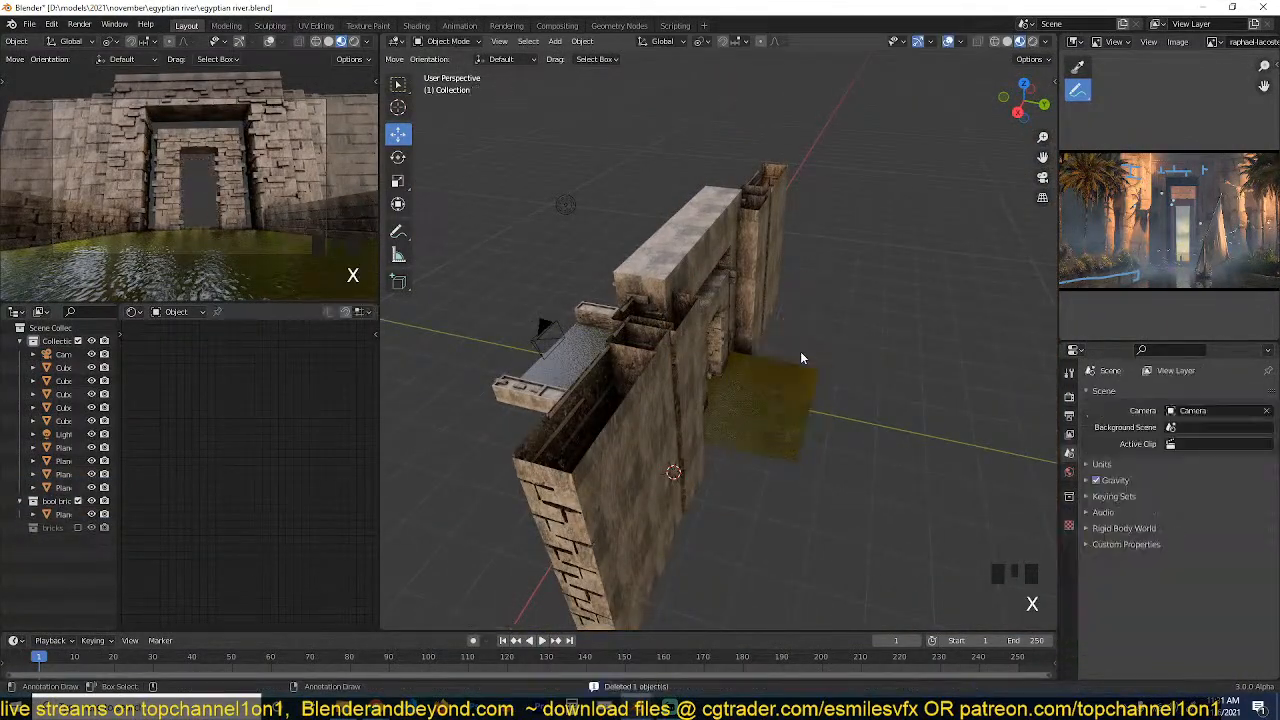
Make a linked duplicate of the inner gateway, move it back along Y and scale it up about 1.5 times.
{"action": "key", "text": "grave"}
{"action": "left_click", "coordinate": [704, 305]}
{"action": "key", "text": "alt+d"}
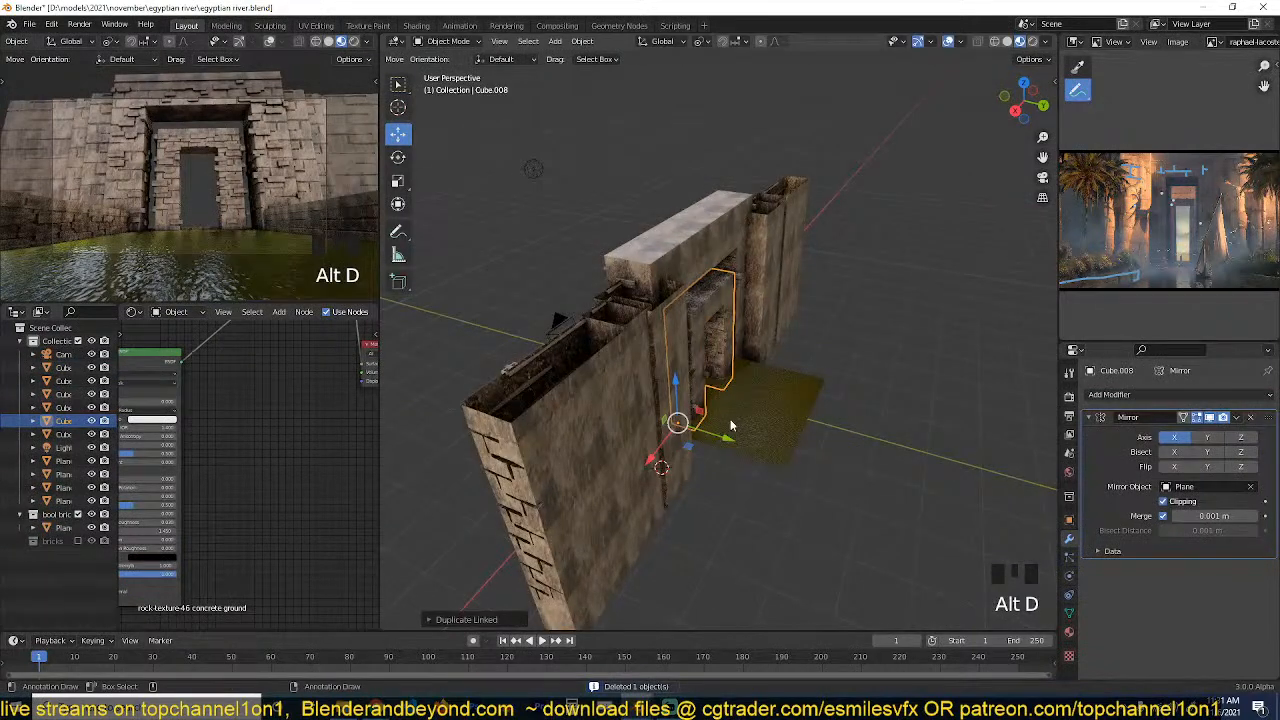
{"action": "left_click_drag", "start_coordinate": [729, 425], "coordinate": [779, 425]}
{"action": "left_click", "coordinate": [781, 432]}
{"action": "key", "text": "s"}
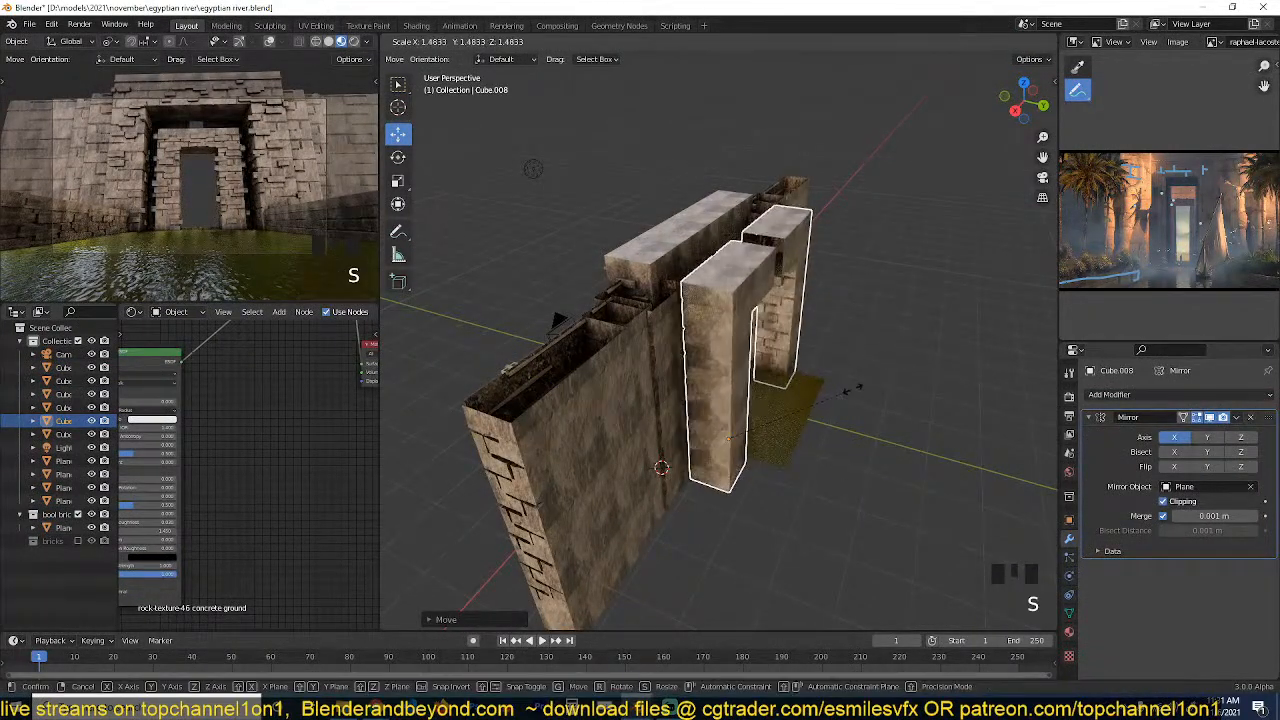
{"action": "left_click", "coordinate": [838, 391]}
Reposition the enlarged gateway copy behind the main gateway and stretch it along Y into a deep passage.
{"action": "key", "text": "grave"}
{"action": "middle_click_drag", "start_coordinate": [838, 391], "coordinate": [677, 412]}
{"action": "mouse_move", "coordinate": [623, 425]}
{"action": "left_mouse_down"}
{"action": "mouse_move", "coordinate": [603, 426]}
{"action": "mouse_move", "coordinate": [640, 423]}
{"action": "left_mouse_up"}
{"action": "key", "text": "grave"}
{"action": "middle_click_drag", "start_coordinate": [640, 423], "coordinate": [705, 435]}
{"action": "key", "text": "s"}
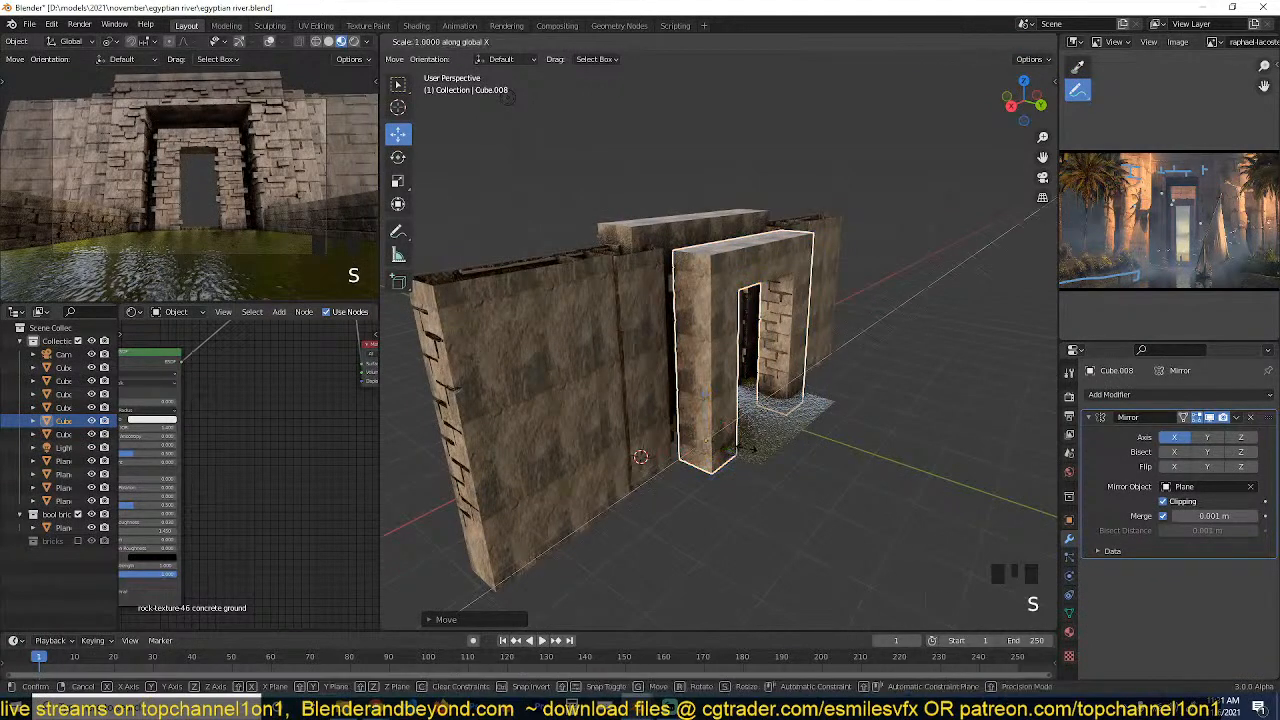
{"action": "key", "text": "y"}
{"action": "left_click", "coordinate": [884, 509]}
Nudge the deep gateway passage into place against the back of the main wall.
{"action": "key", "text": "grave"}
{"action": "middle_click_drag", "start_coordinate": [884, 509], "coordinate": [808, 430]}
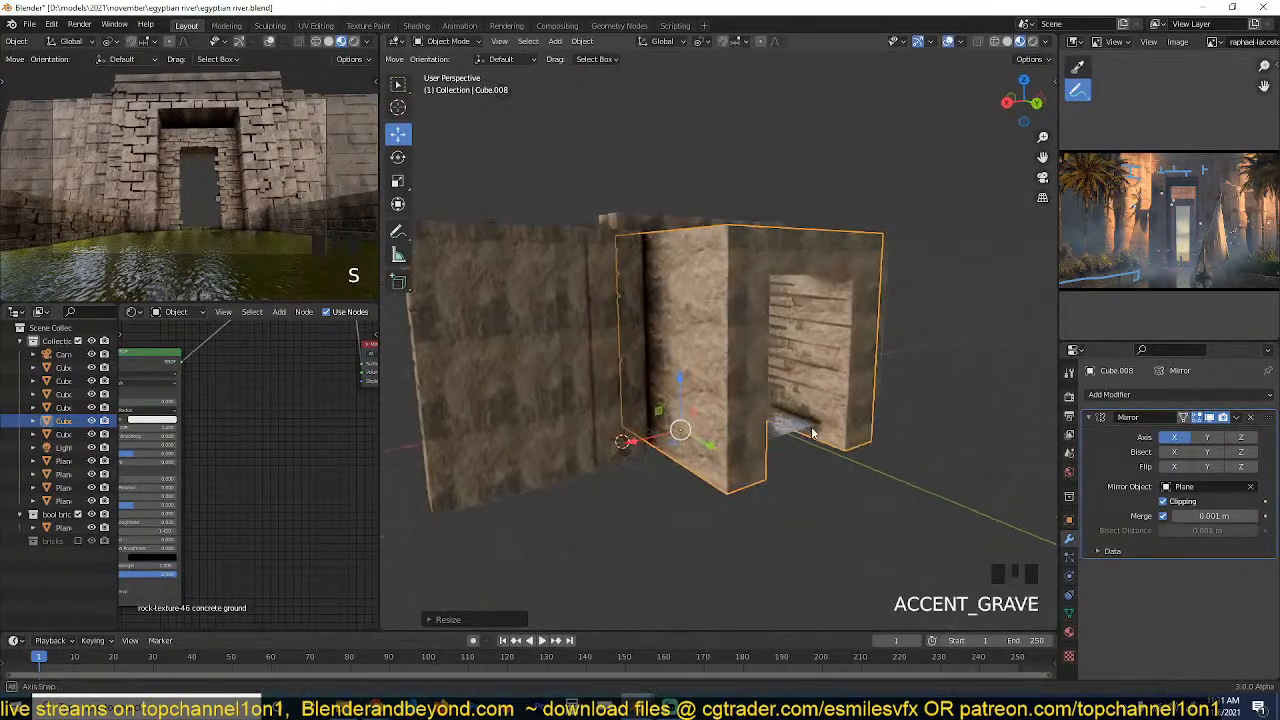
{"action": "scroll", "coordinate": [760, 424], "scroll_direction": "down", "scroll_amount": 2}
{"action": "mouse_move", "coordinate": [724, 418]}
{"action": "left_mouse_down"}
{"action": "mouse_move", "coordinate": [822, 488]}
{"action": "mouse_move", "coordinate": [731, 429]}
{"action": "left_mouse_up"}
{"action": "middle_click_drag", "start_coordinate": [799, 398], "coordinate": [965, 364]}
{"action": "scroll", "coordinate": [752, 366], "scroll_direction": "up", "scroll_amount": 3}
{"action": "key", "text": "grave"}
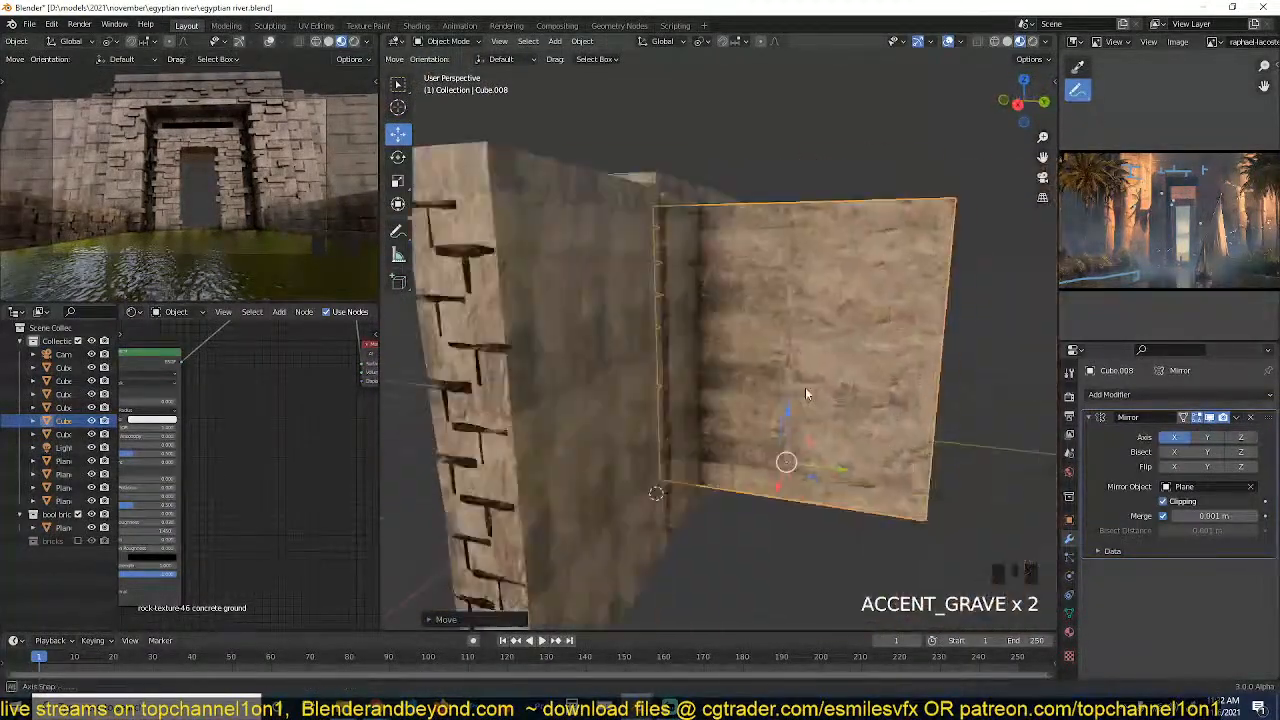
Make a linked duplicate of the gateway passage, scale it down inside the opening and lower it about 0.45 m along Z.
{"action": "key", "text": "grave"}
{"action": "key", "text": "alt+d"}
{"action": "key", "text": "s"}
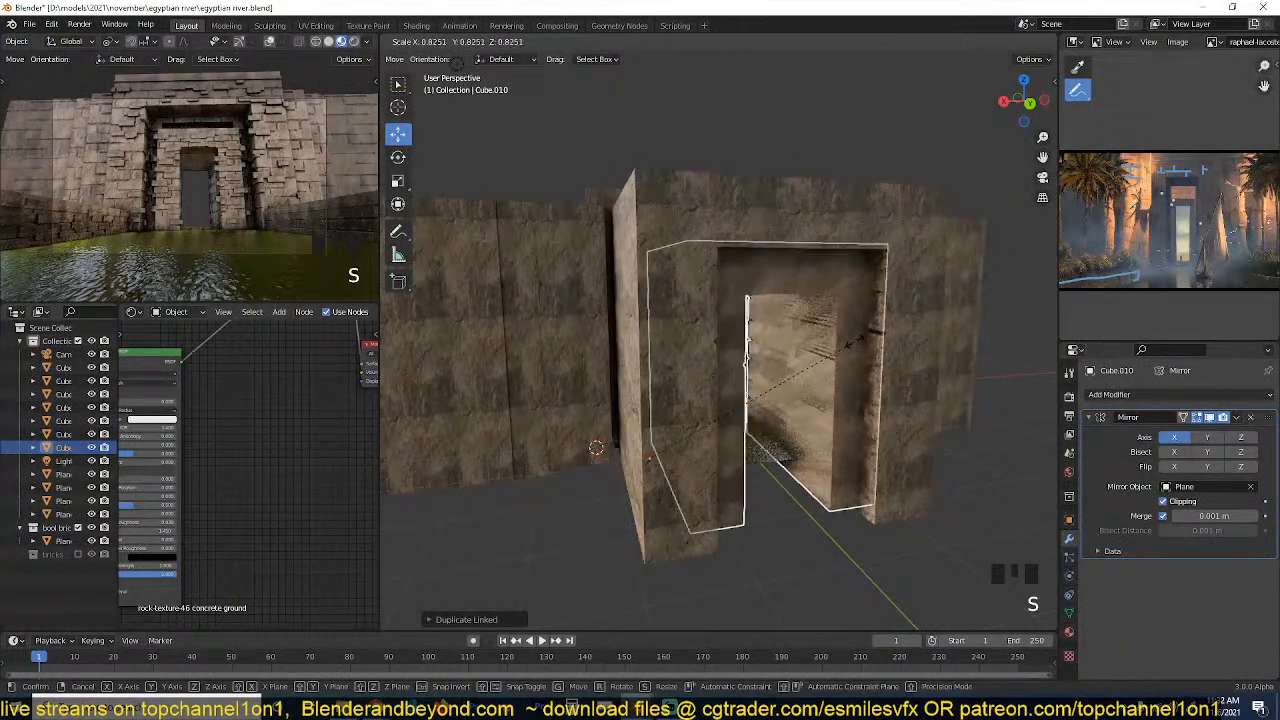
{"action": "left_click", "coordinate": [825, 353]}
{"action": "key", "text": "grave"}
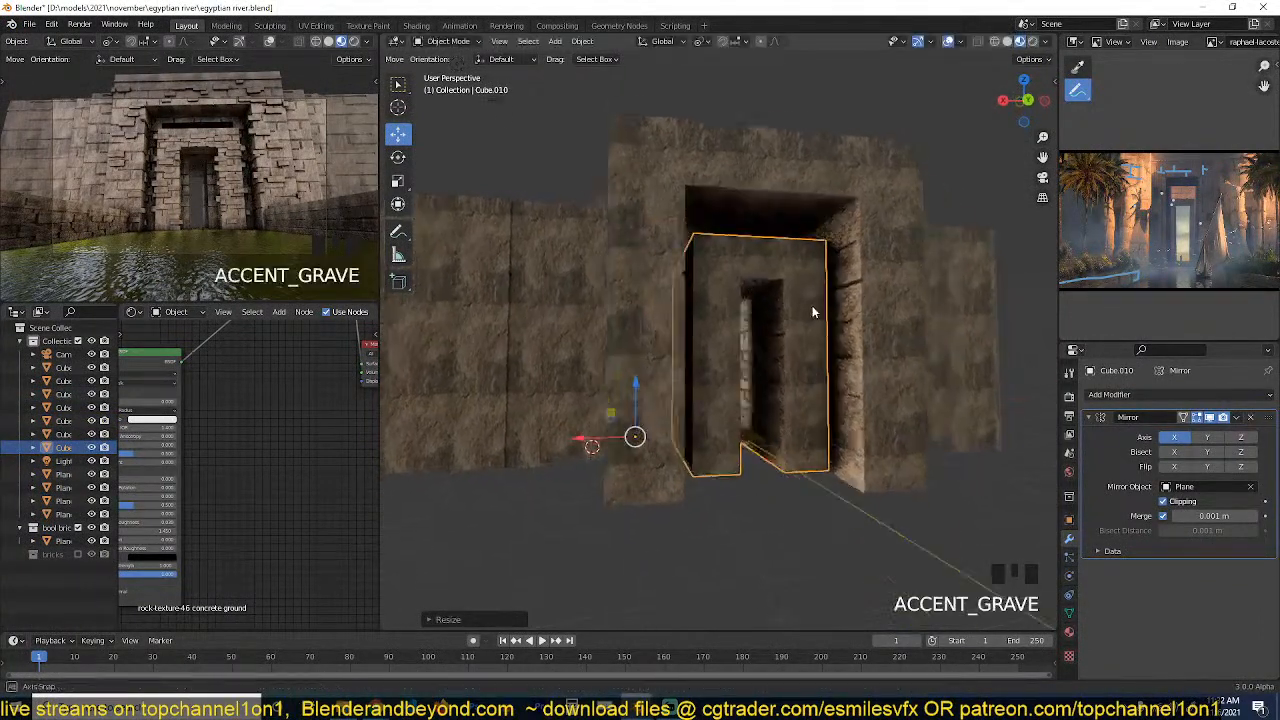
{"action": "key", "text": "g"}
{"action": "key", "text": "z"}
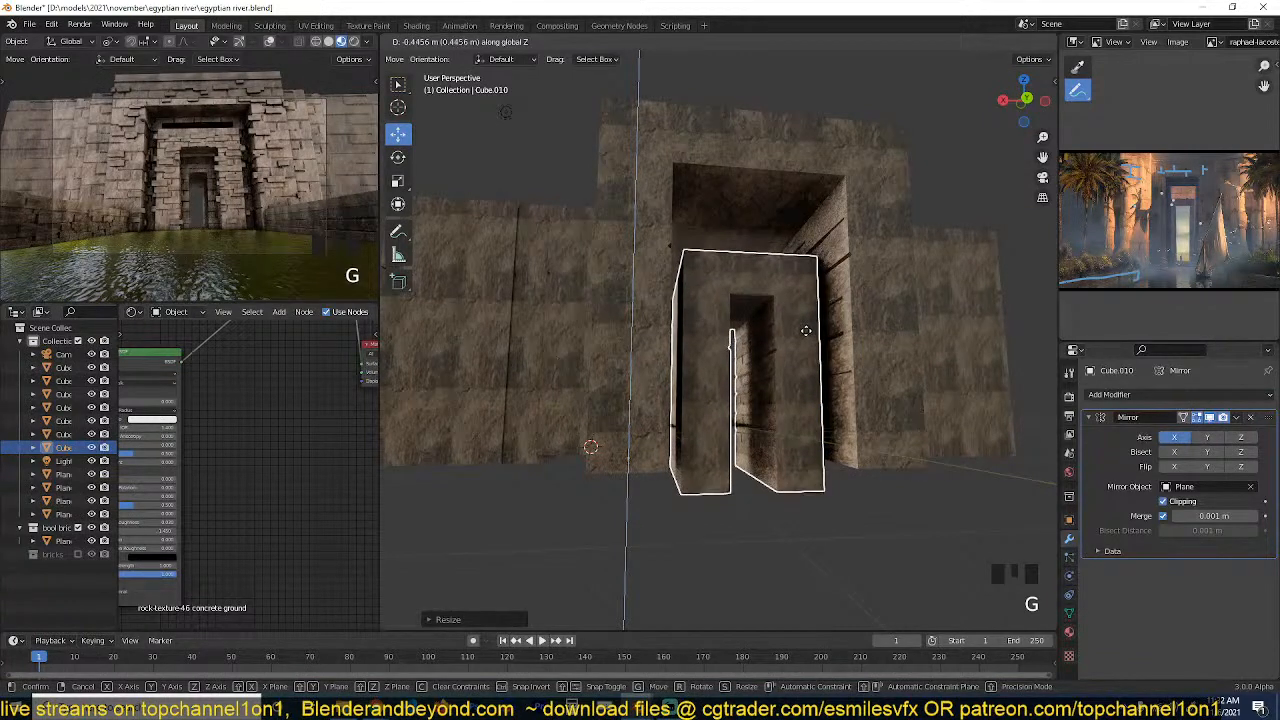
{"action": "left_click", "coordinate": [811, 332]}
{"action": "key", "text": "grave"}
Make a linked duplicate of the small inner passage and move it about 6.7 m back along Y.
{"action": "key", "text": "grave"}
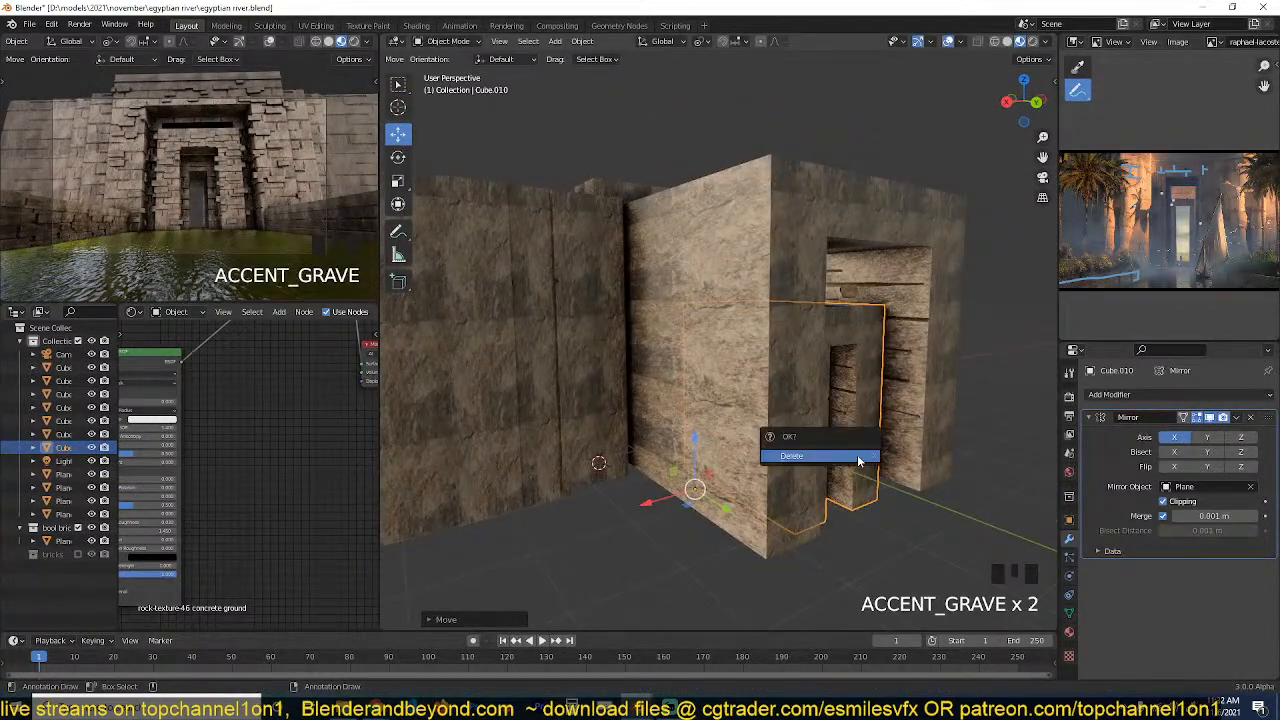
{"action": "key", "text": "grave"}
{"action": "key", "text": "grave"}
{"action": "middle_click_drag", "start_coordinate": [785, 310], "coordinate": [490, 316]}
{"action": "middle_click_drag", "start_coordinate": [645, 321], "coordinate": [560, 289], "text": "shift"}
{"action": "scroll", "coordinate": [634, 286], "scroll_direction": "up", "scroll_amount": 2}
{"action": "scroll", "coordinate": [655, 284], "scroll_direction": "down", "scroll_amount": 2}
{"action": "middle_click_drag", "start_coordinate": [735, 300], "coordinate": [598, 321], "text": "shift"}
{"action": "scroll", "coordinate": [649, 317], "scroll_direction": "down", "scroll_amount": 2}
{"action": "key", "text": "alt+d"}
{"action": "right_click", "coordinate": [678, 322]}
{"action": "scroll", "coordinate": [735, 398], "scroll_direction": "down", "scroll_amount": 3}
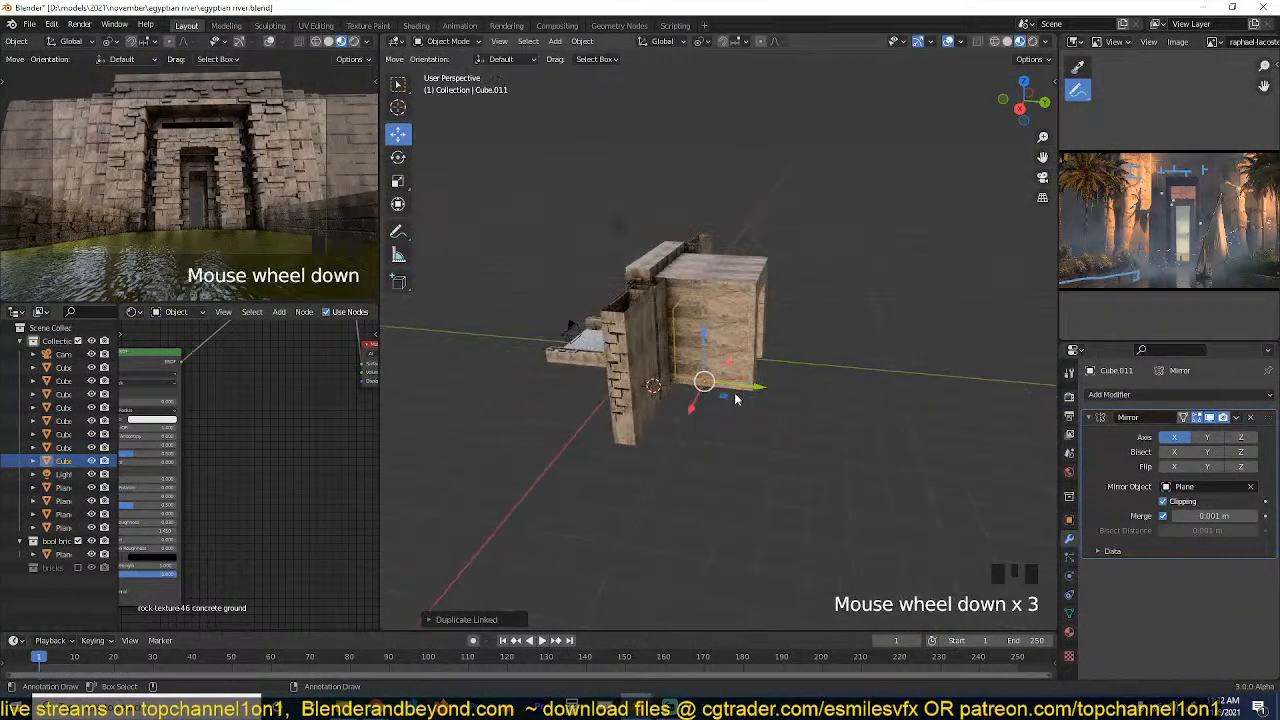
{"action": "left_click_drag", "start_coordinate": [747, 385], "coordinate": [937, 383]}
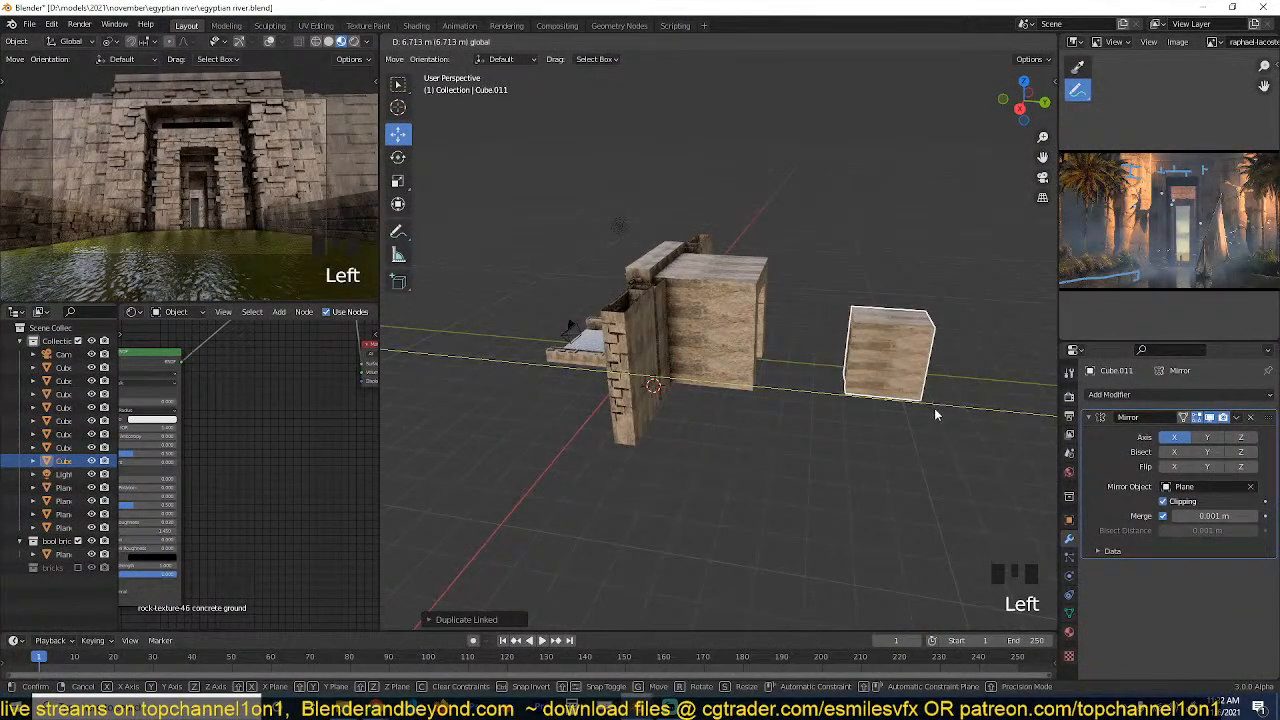
Extend the water plane's far edge along Y beyond the rearmost gateway copy and save the file.
{"action": "key", "text": "grave"}
{"action": "key", "text": "grave"}
{"action": "left_click", "coordinate": [594, 372]}
{"action": "key", "text": "Tab"}
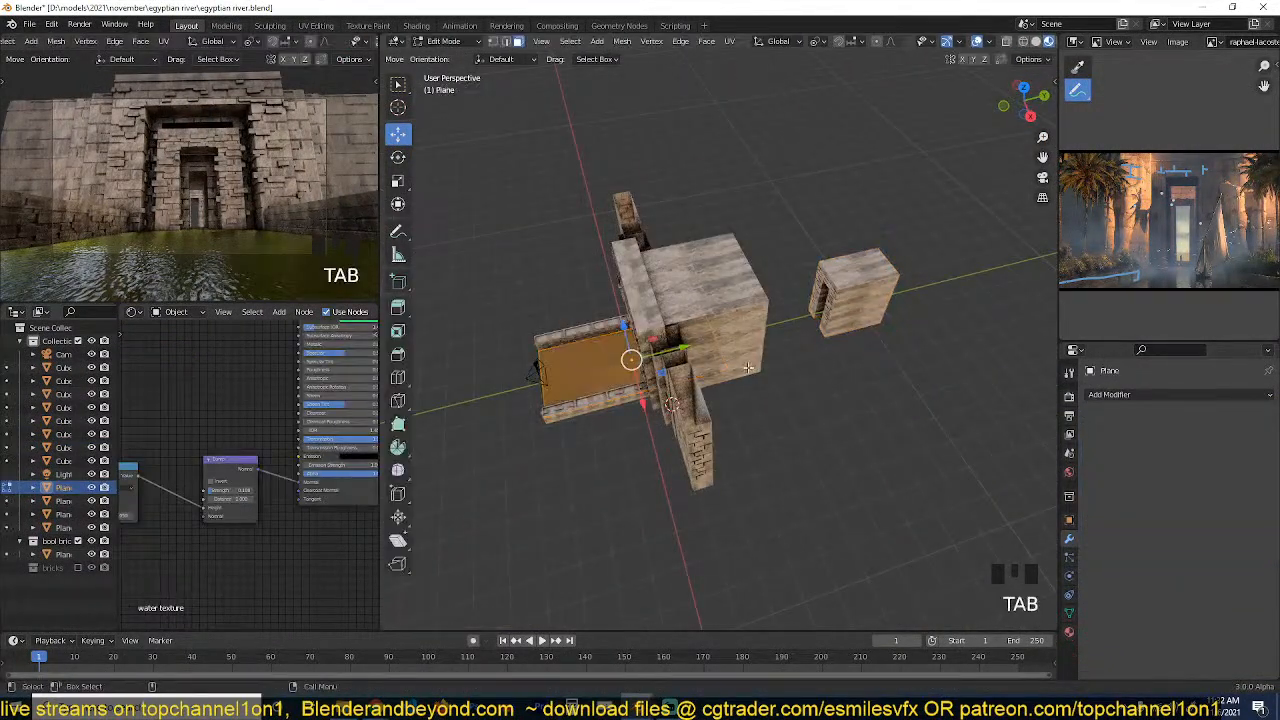
{"action": "key", "text": "1"}
{"action": "left_click", "coordinate": [702, 311], "text": "alt"}
{"action": "key", "text": "grave"}
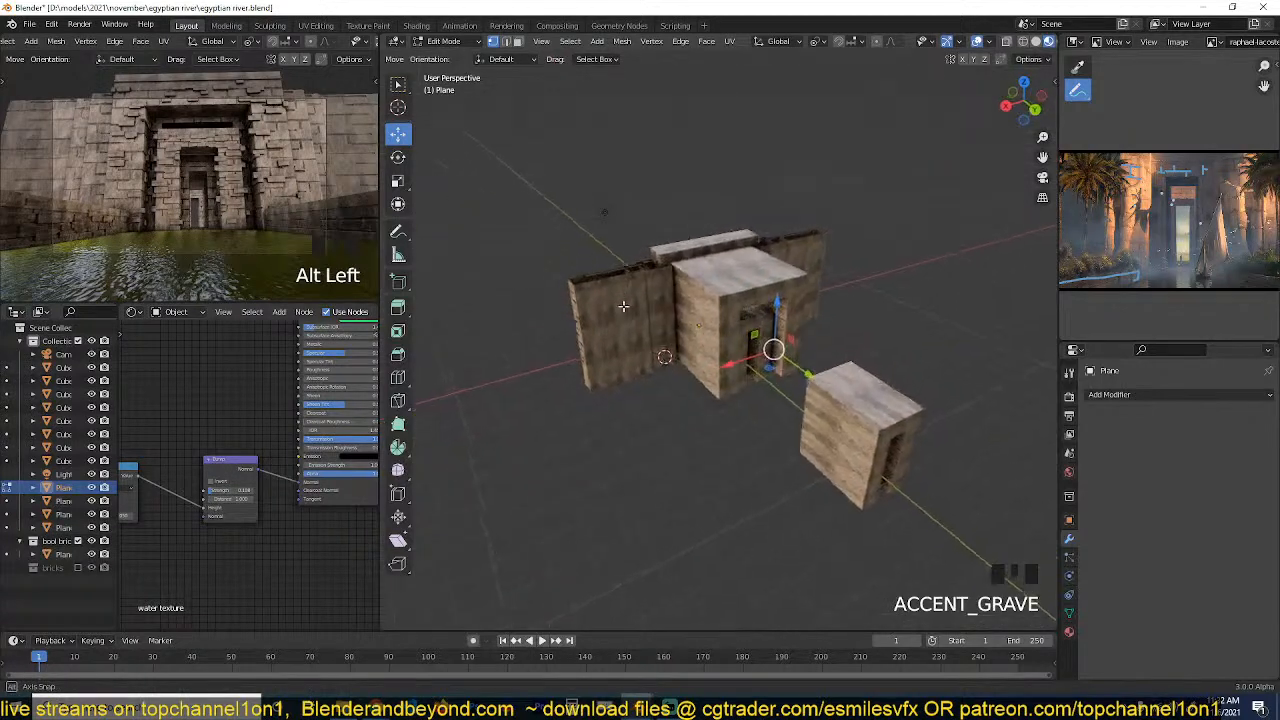
{"action": "left_click", "coordinate": [758, 376]}
{"action": "key", "text": "ctrl+z"}
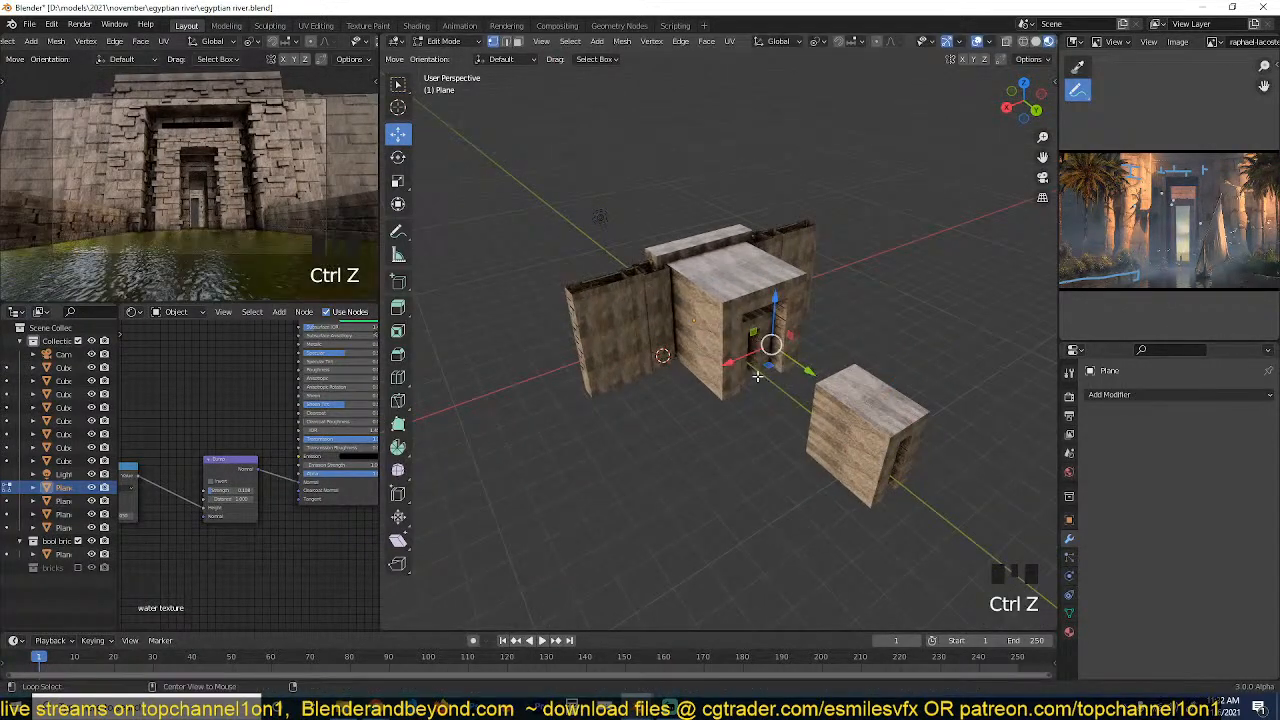
{"action": "left_click", "coordinate": [806, 378]}
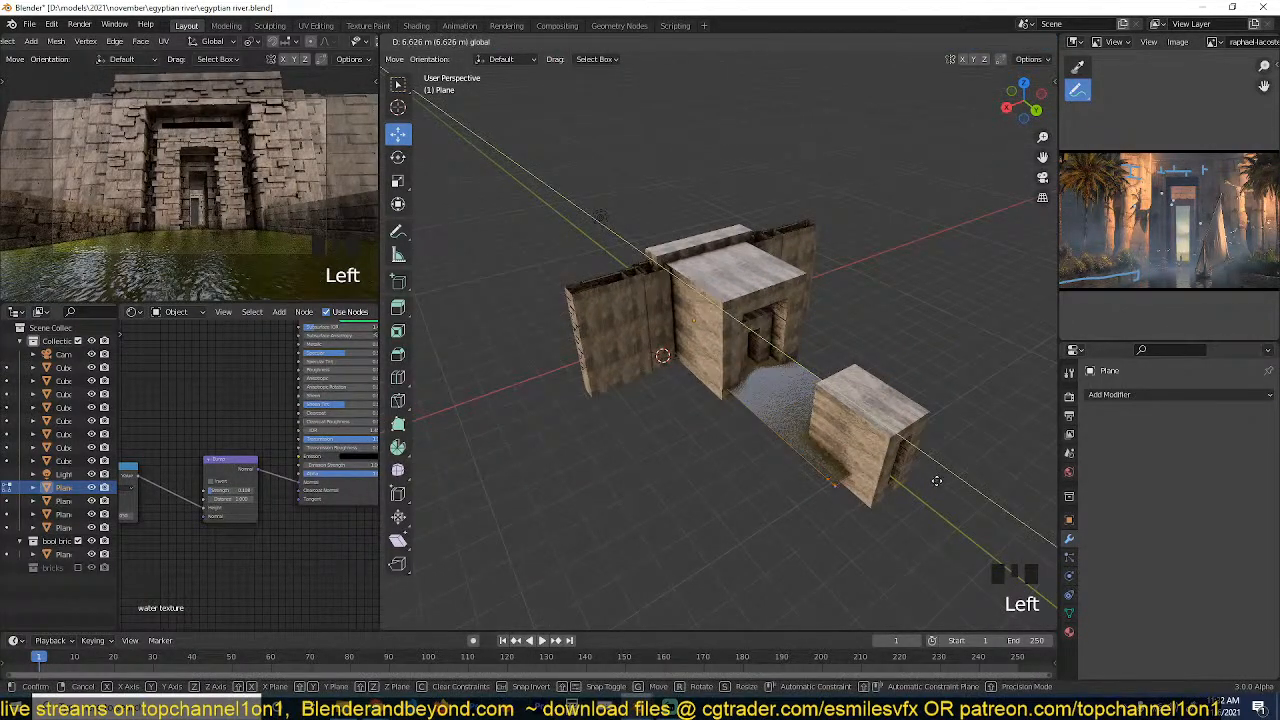
{"action": "key", "text": "Tab"}
{"action": "key", "text": "grave"}
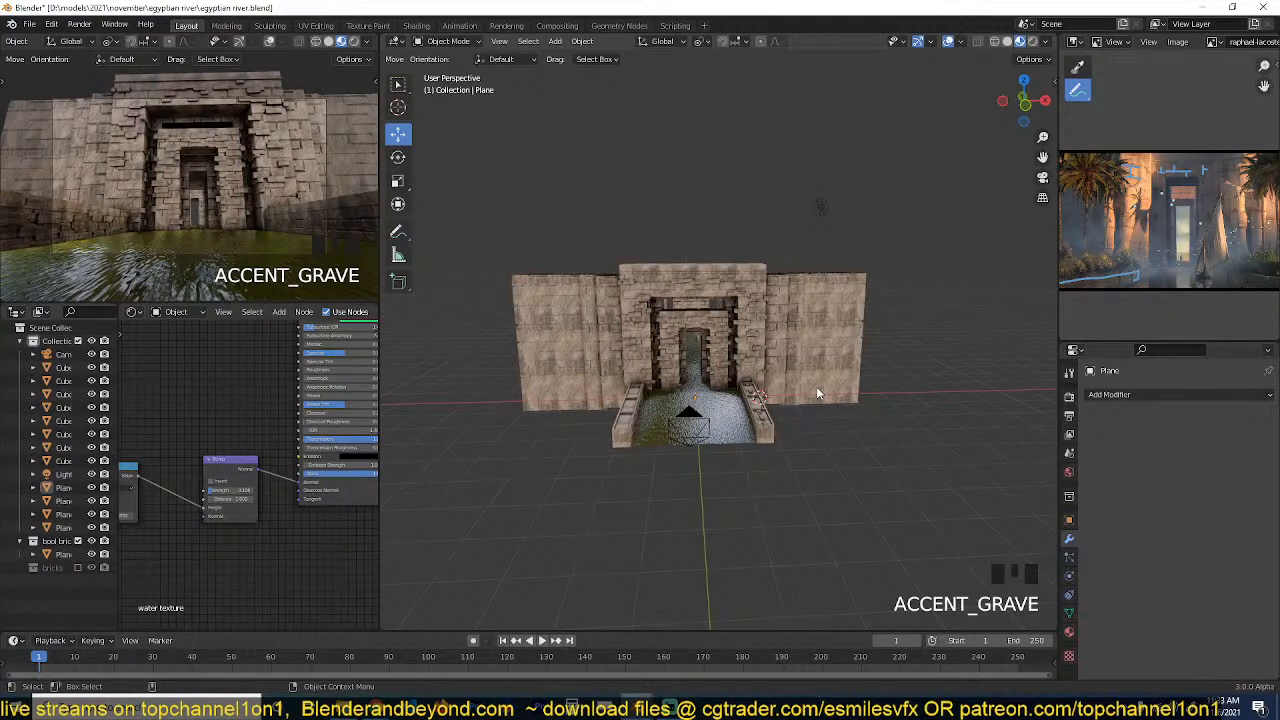
{"action": "key", "text": "ctrl+s"}
Open the camera view's shading options, and move the scene light to the front of the scene, outside the low wall on the +X side.
{"action": "left_click", "coordinate": [371, 41]}
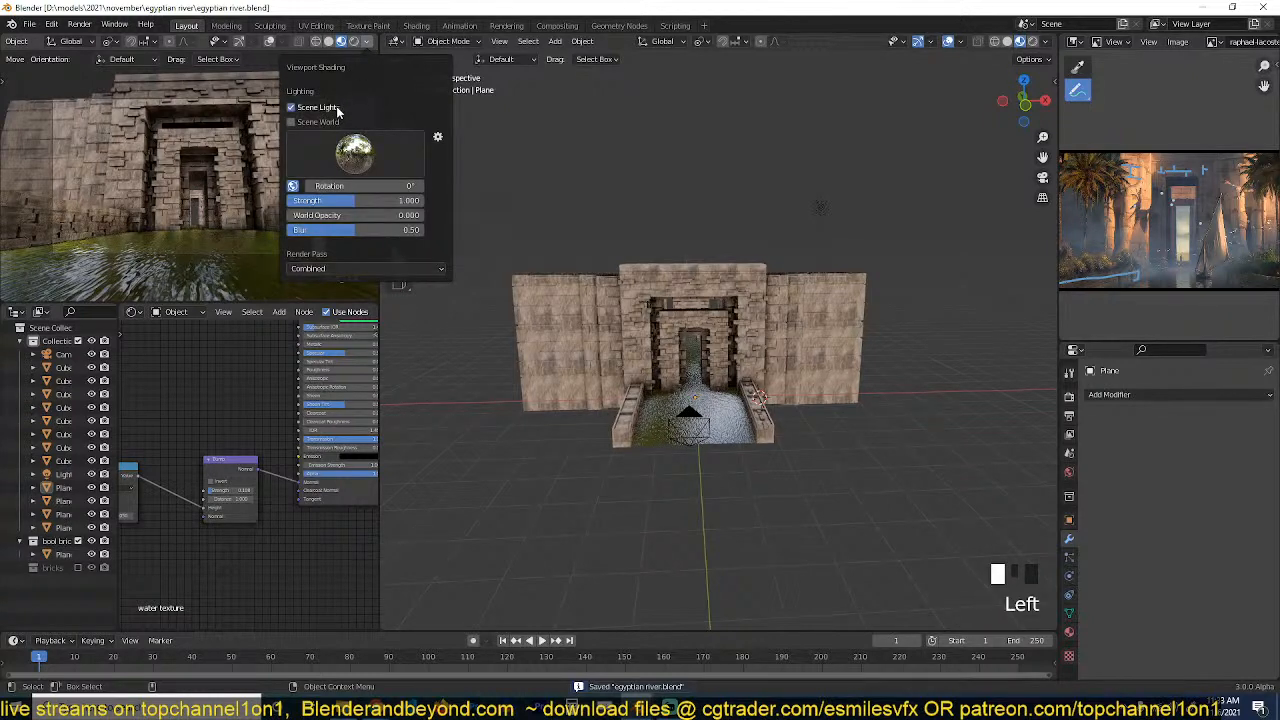
{"action": "left_click", "coordinate": [817, 212]}
{"action": "key", "text": "KP_7"}
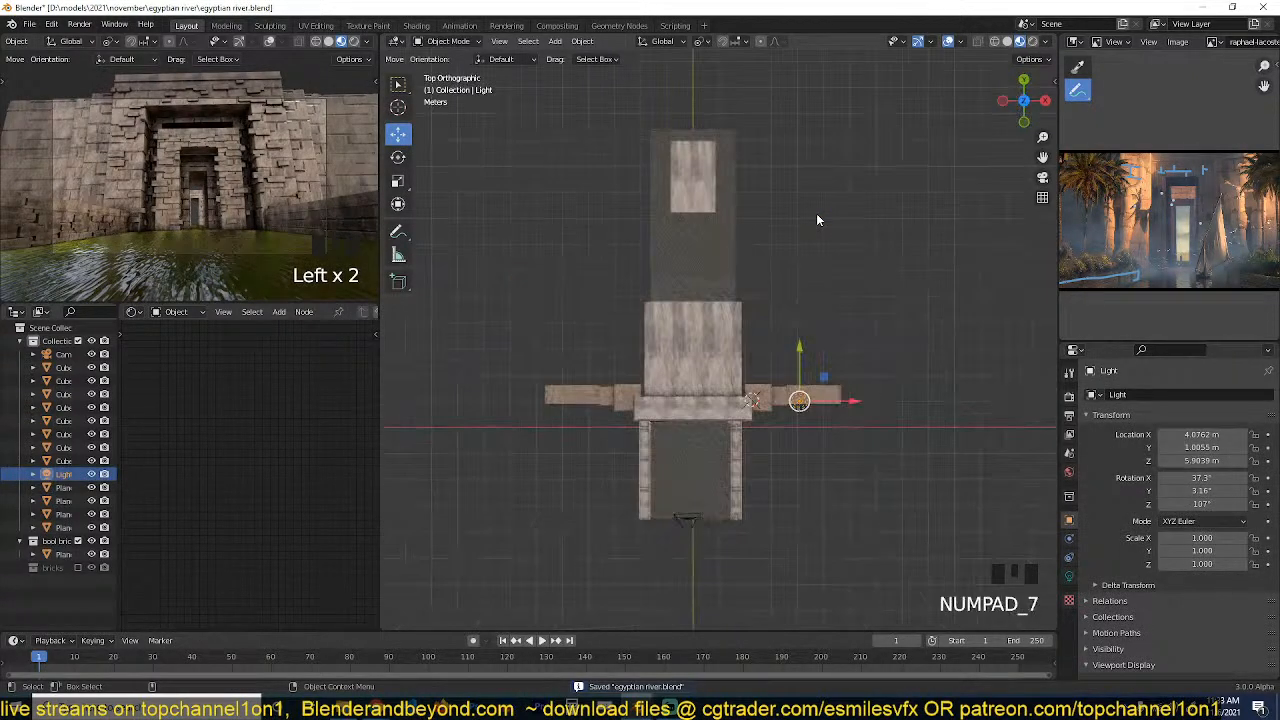
{"action": "key", "text": "g"}
{"action": "key", "text": "g"}
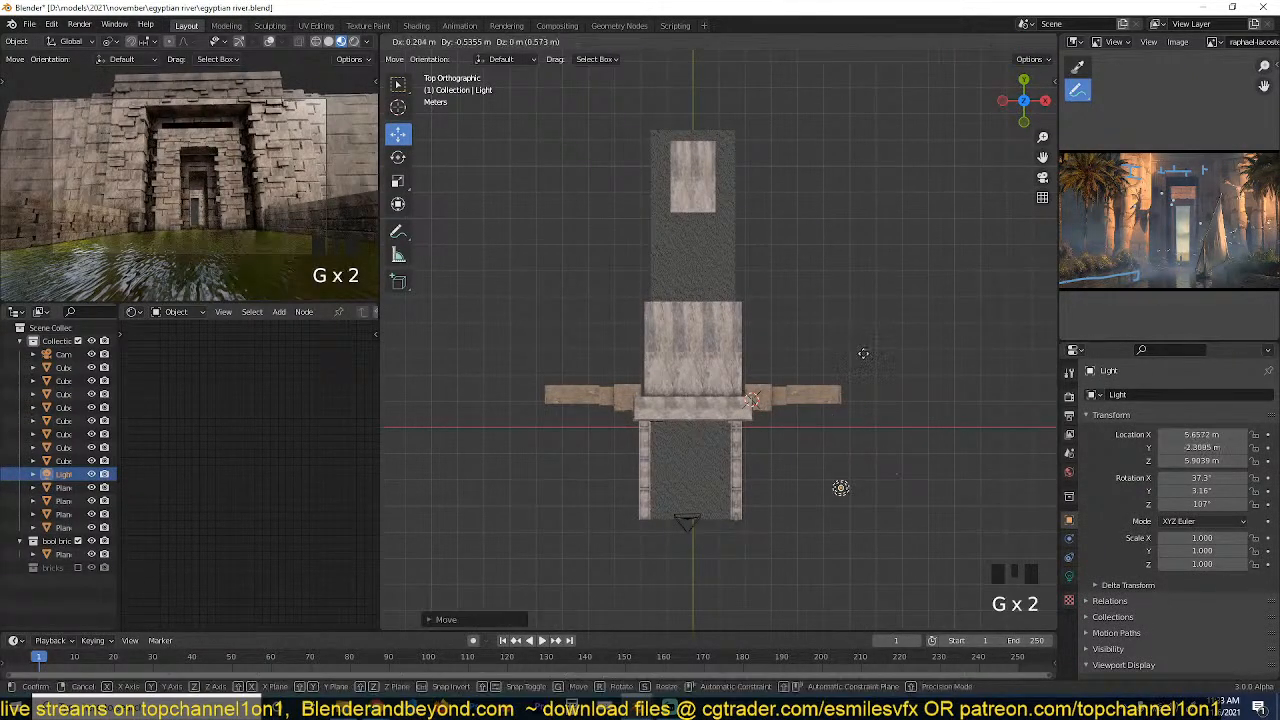
{"action": "left_click", "coordinate": [865, 361]}
Change the light type to Sun and rotate it in the top and front views to shine onto the gateway facade.
{"action": "left_click", "coordinate": [1069, 577]}
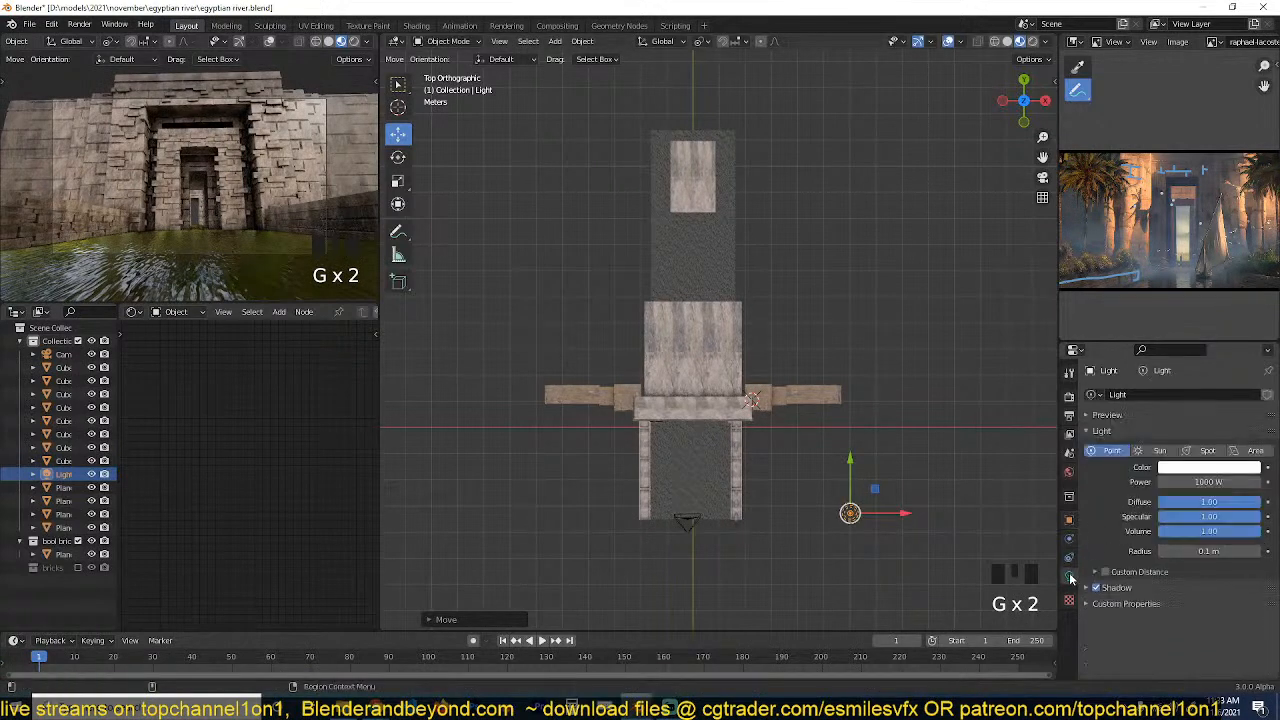
{"action": "left_click", "coordinate": [1158, 451]}
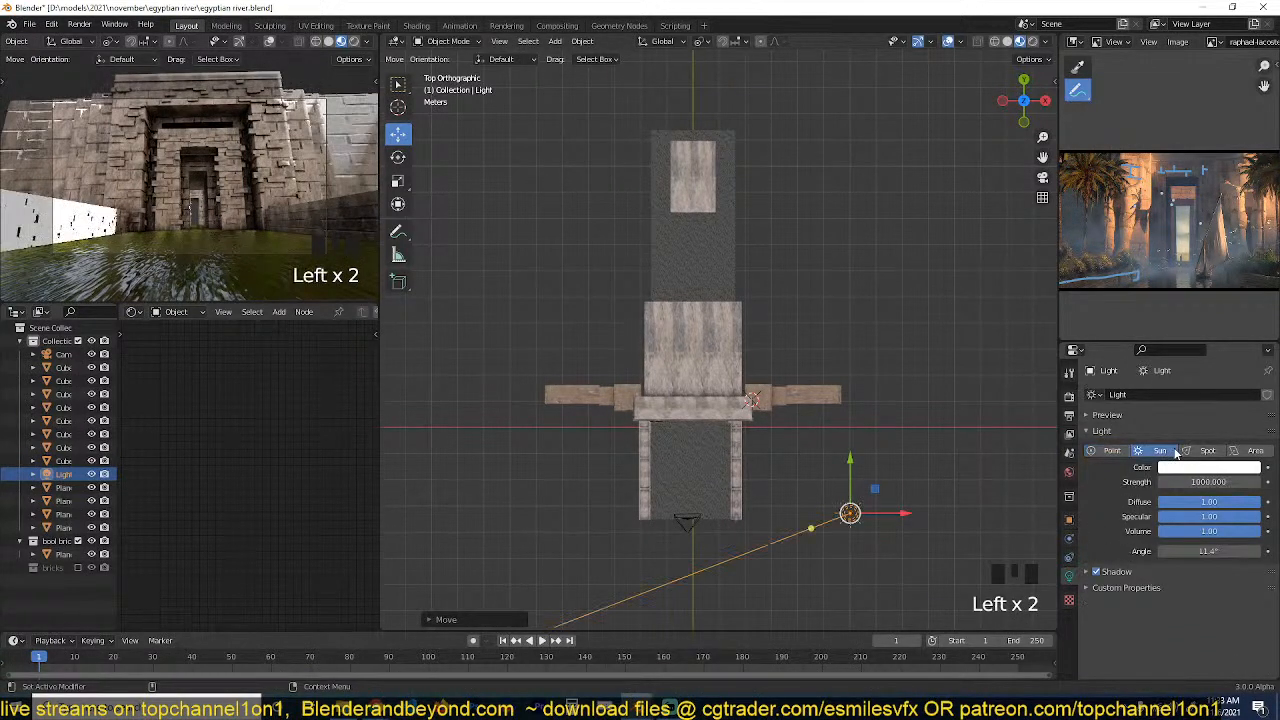
{"action": "key", "text": "r"}
{"action": "left_click", "coordinate": [976, 519]}
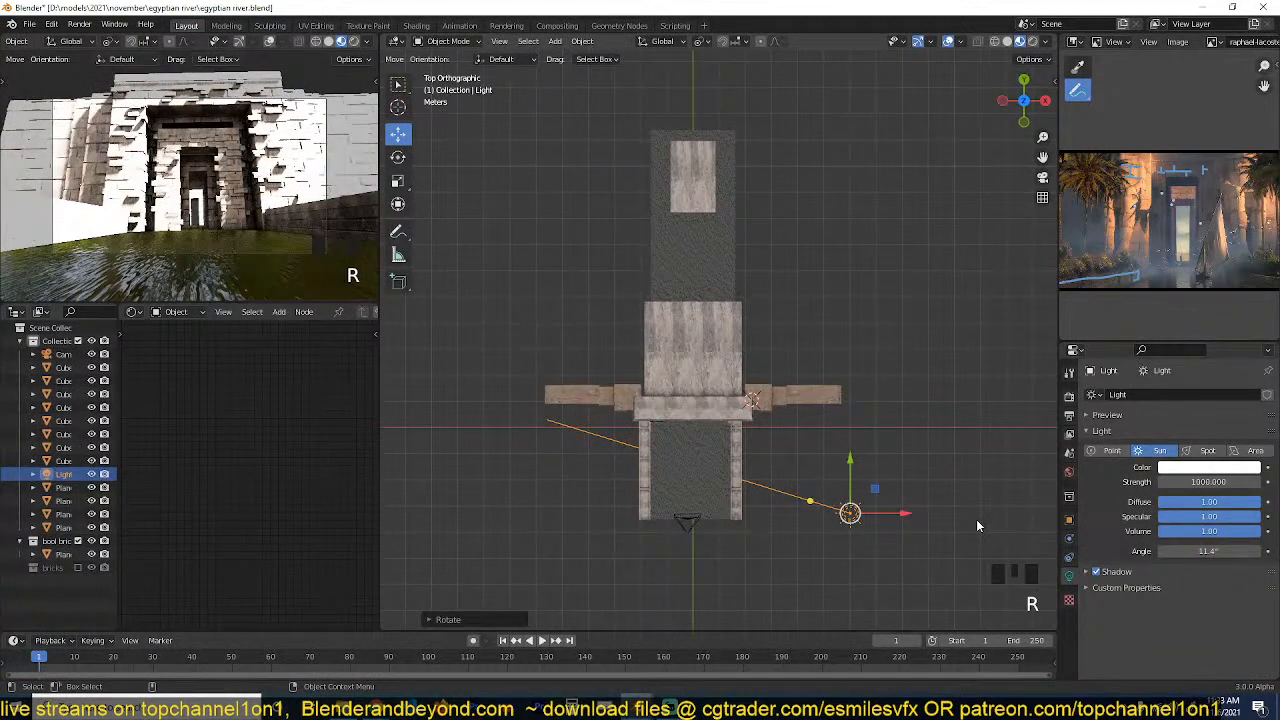
{"action": "key", "text": "KP_1"}
{"action": "key", "text": "r"}
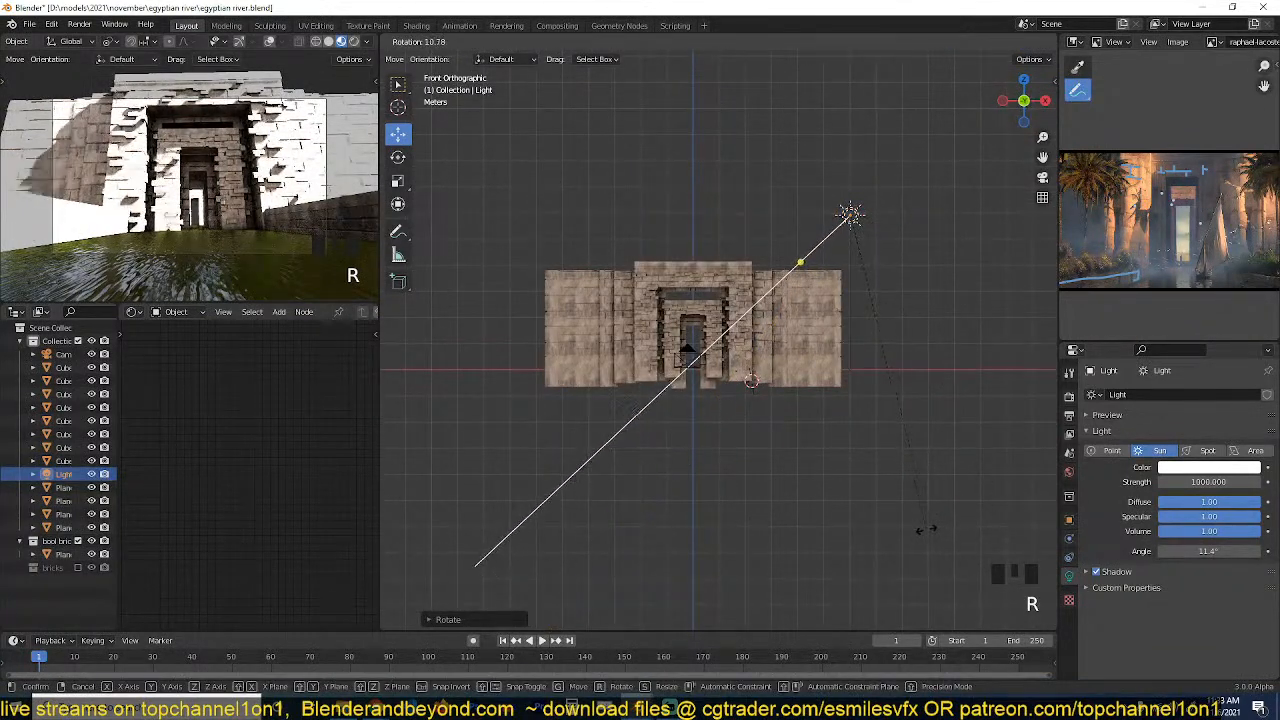